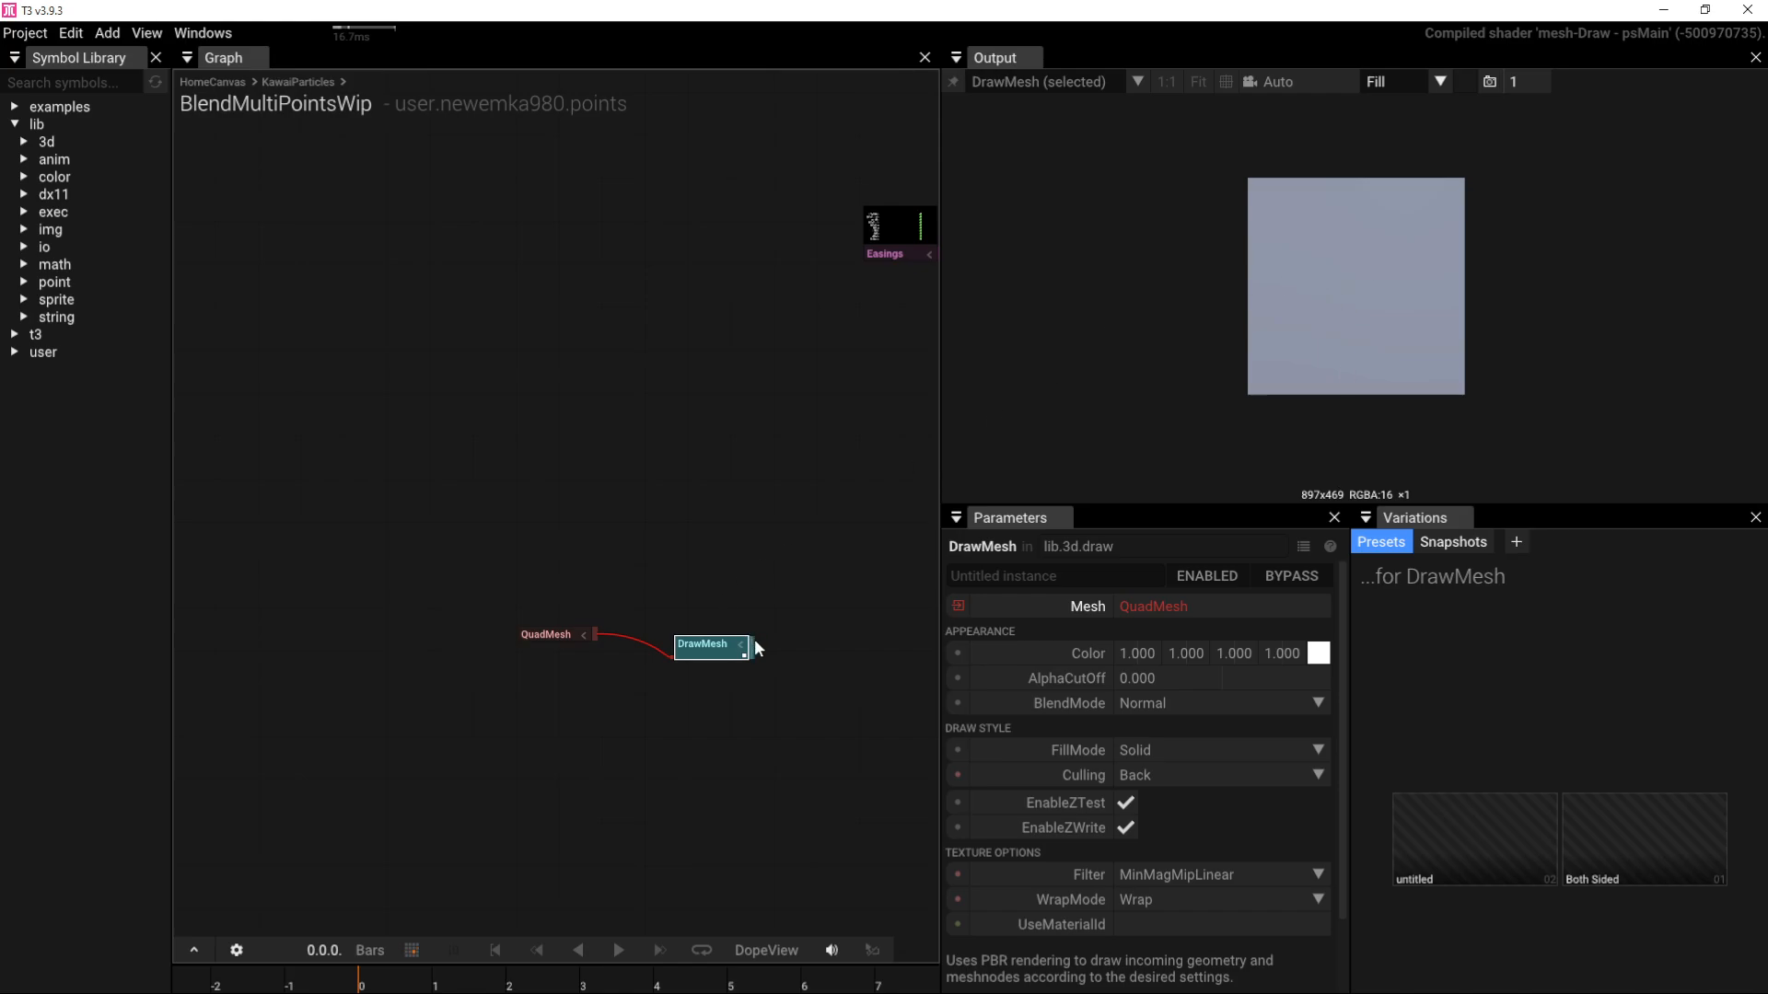
Step: Chain a Camera node and then a RenderTarget node after DrawMesh
drag(754, 648, 814, 638)
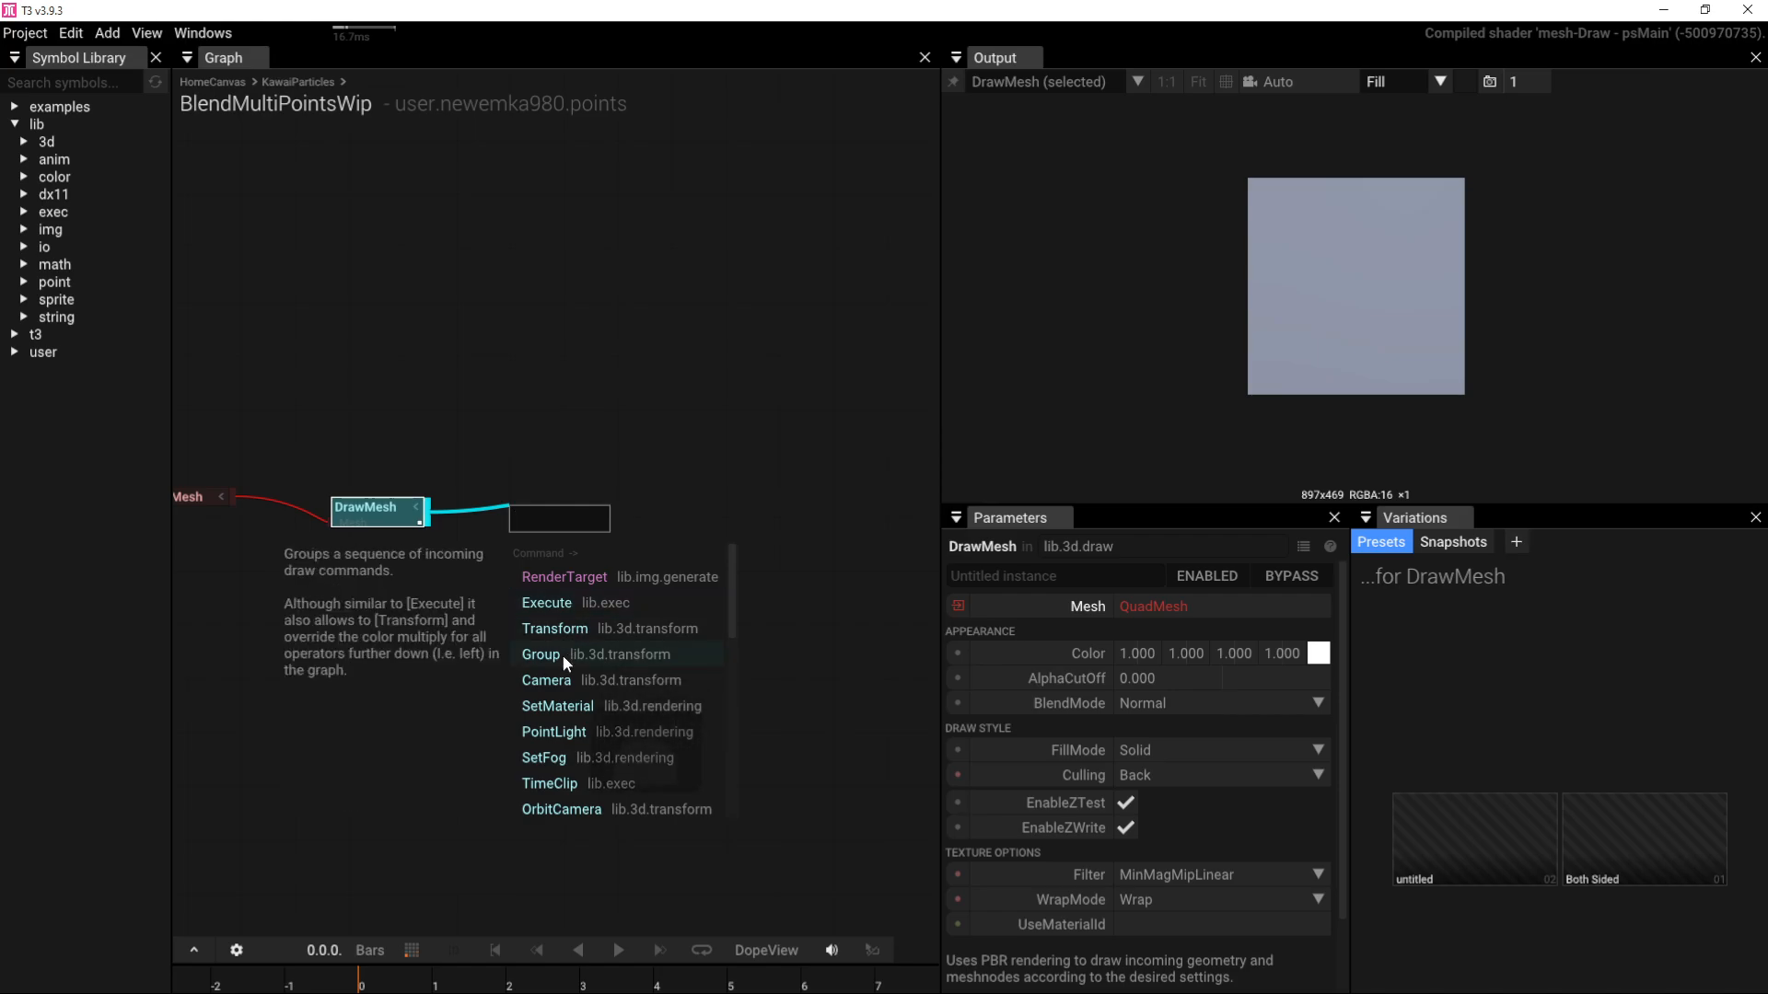
click(557, 679)
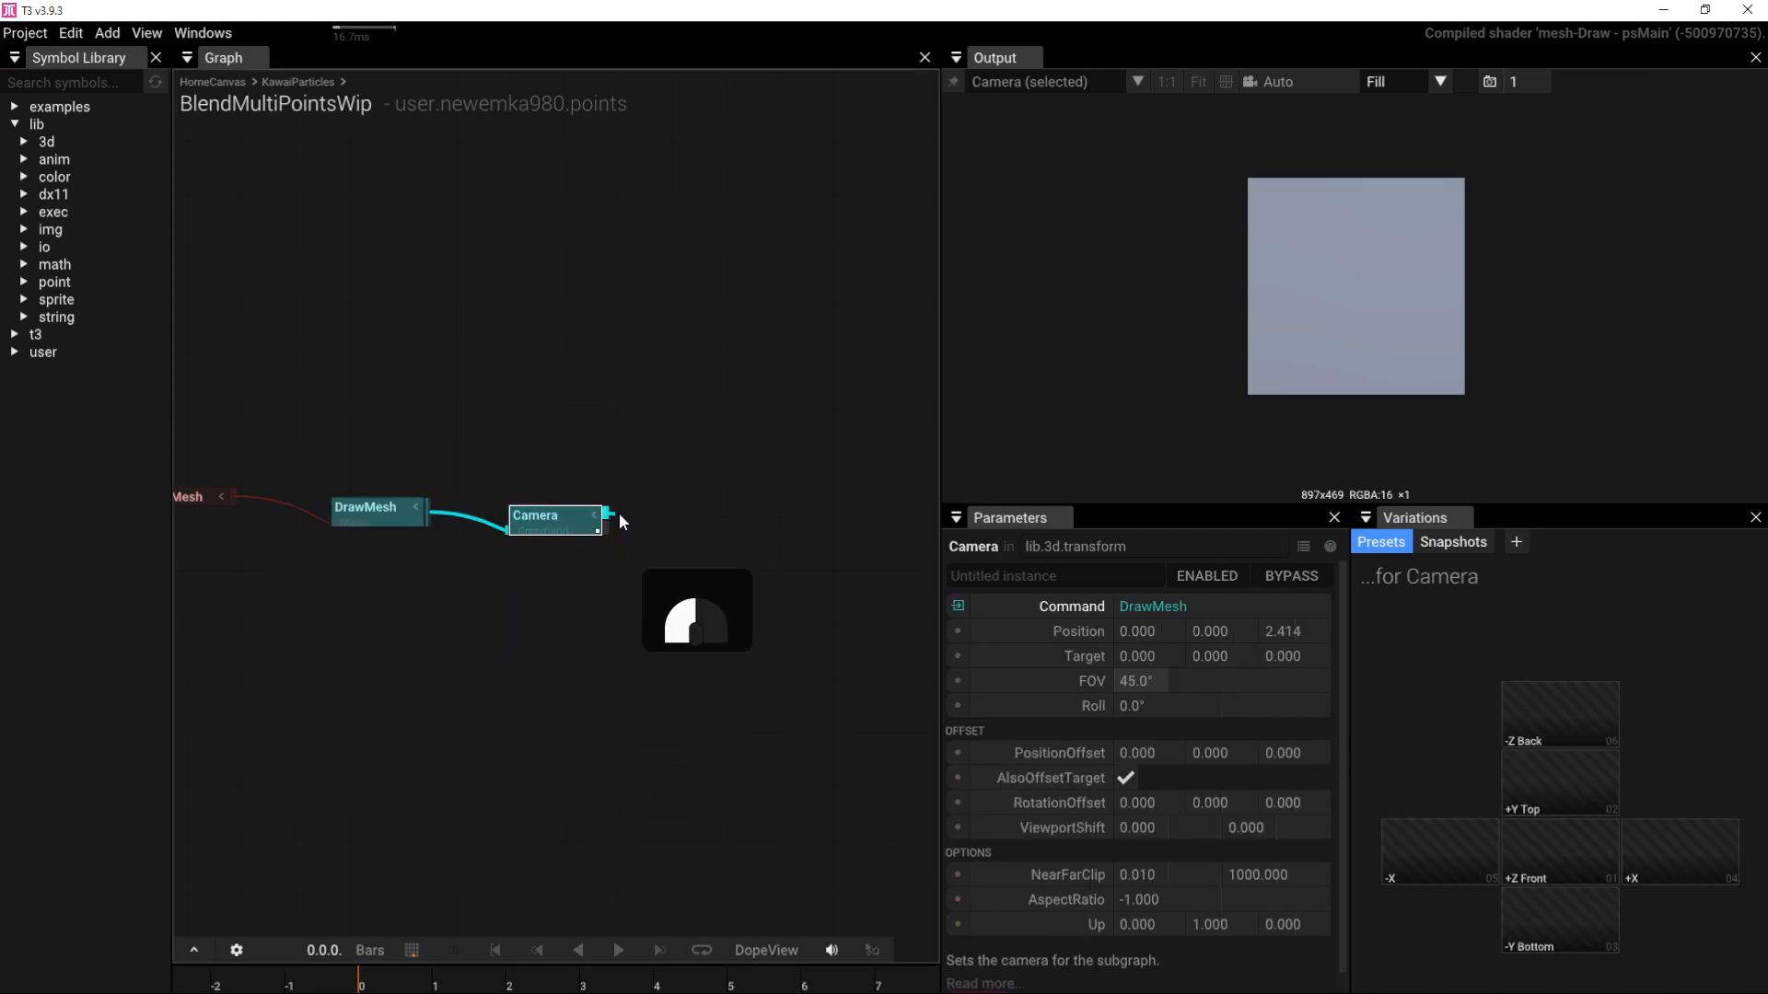
drag(610, 514, 650, 572)
click(698, 587)
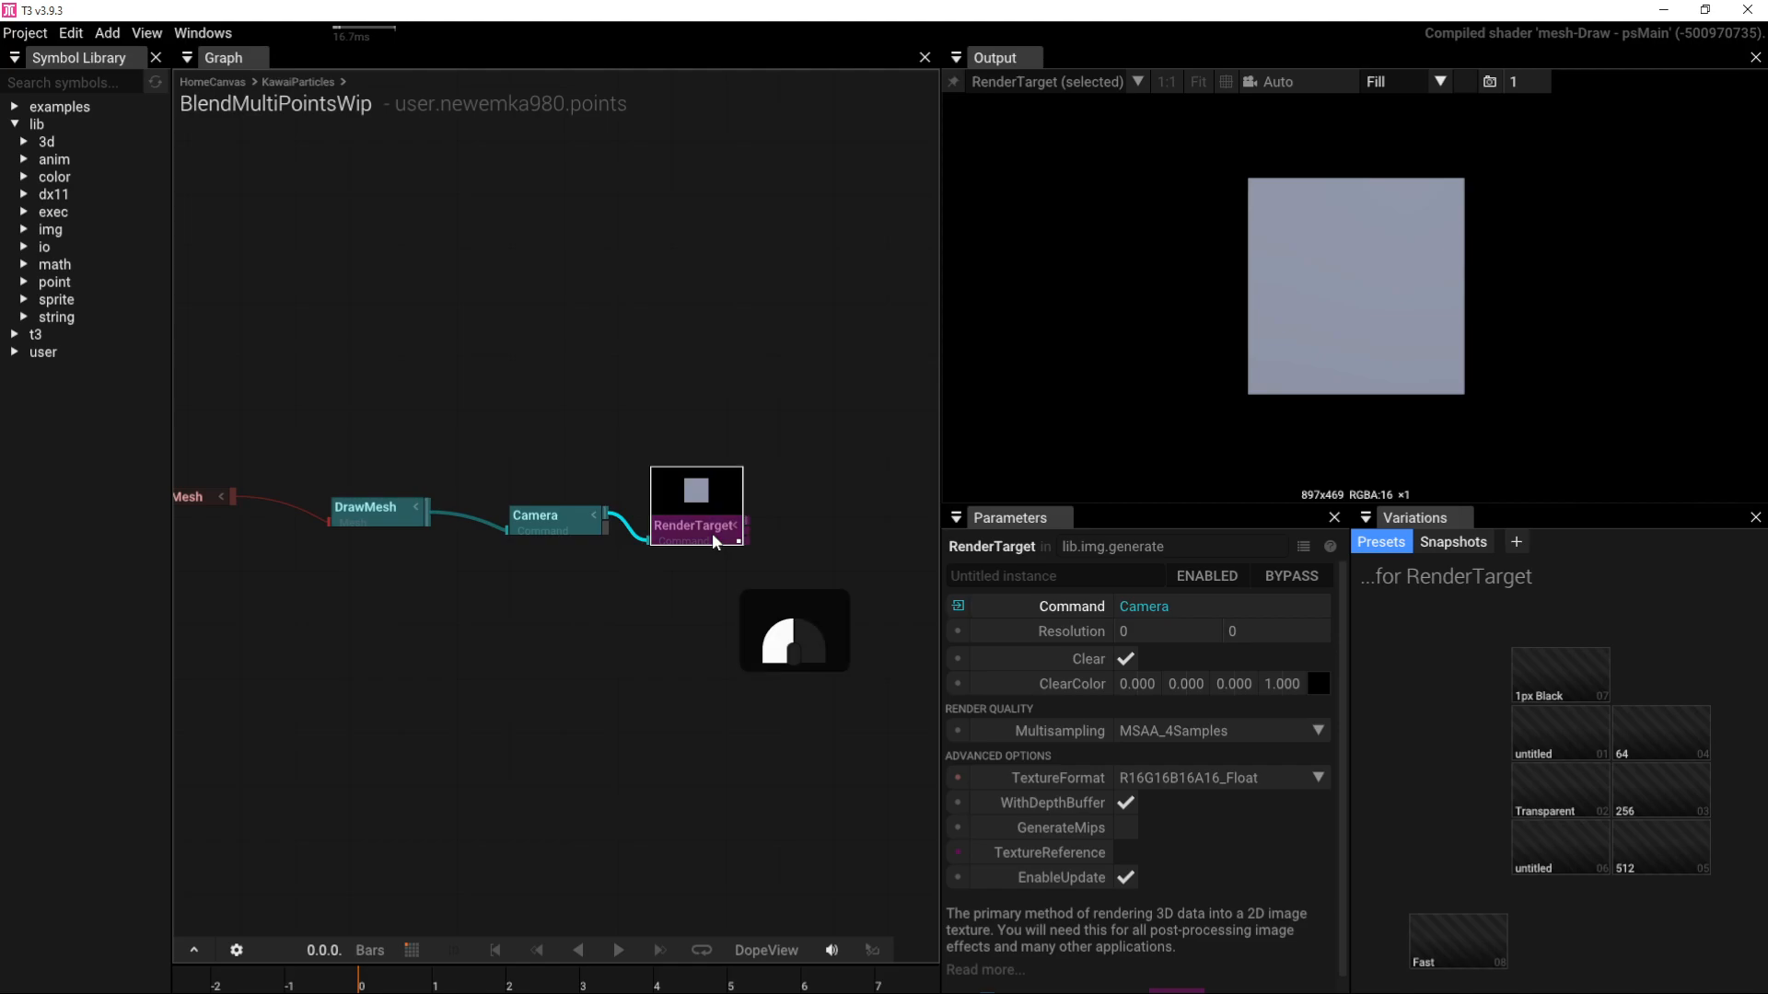
Step: Pin the output preview to RenderTarget and hide the Symbol Library to widen the graph
key(p)
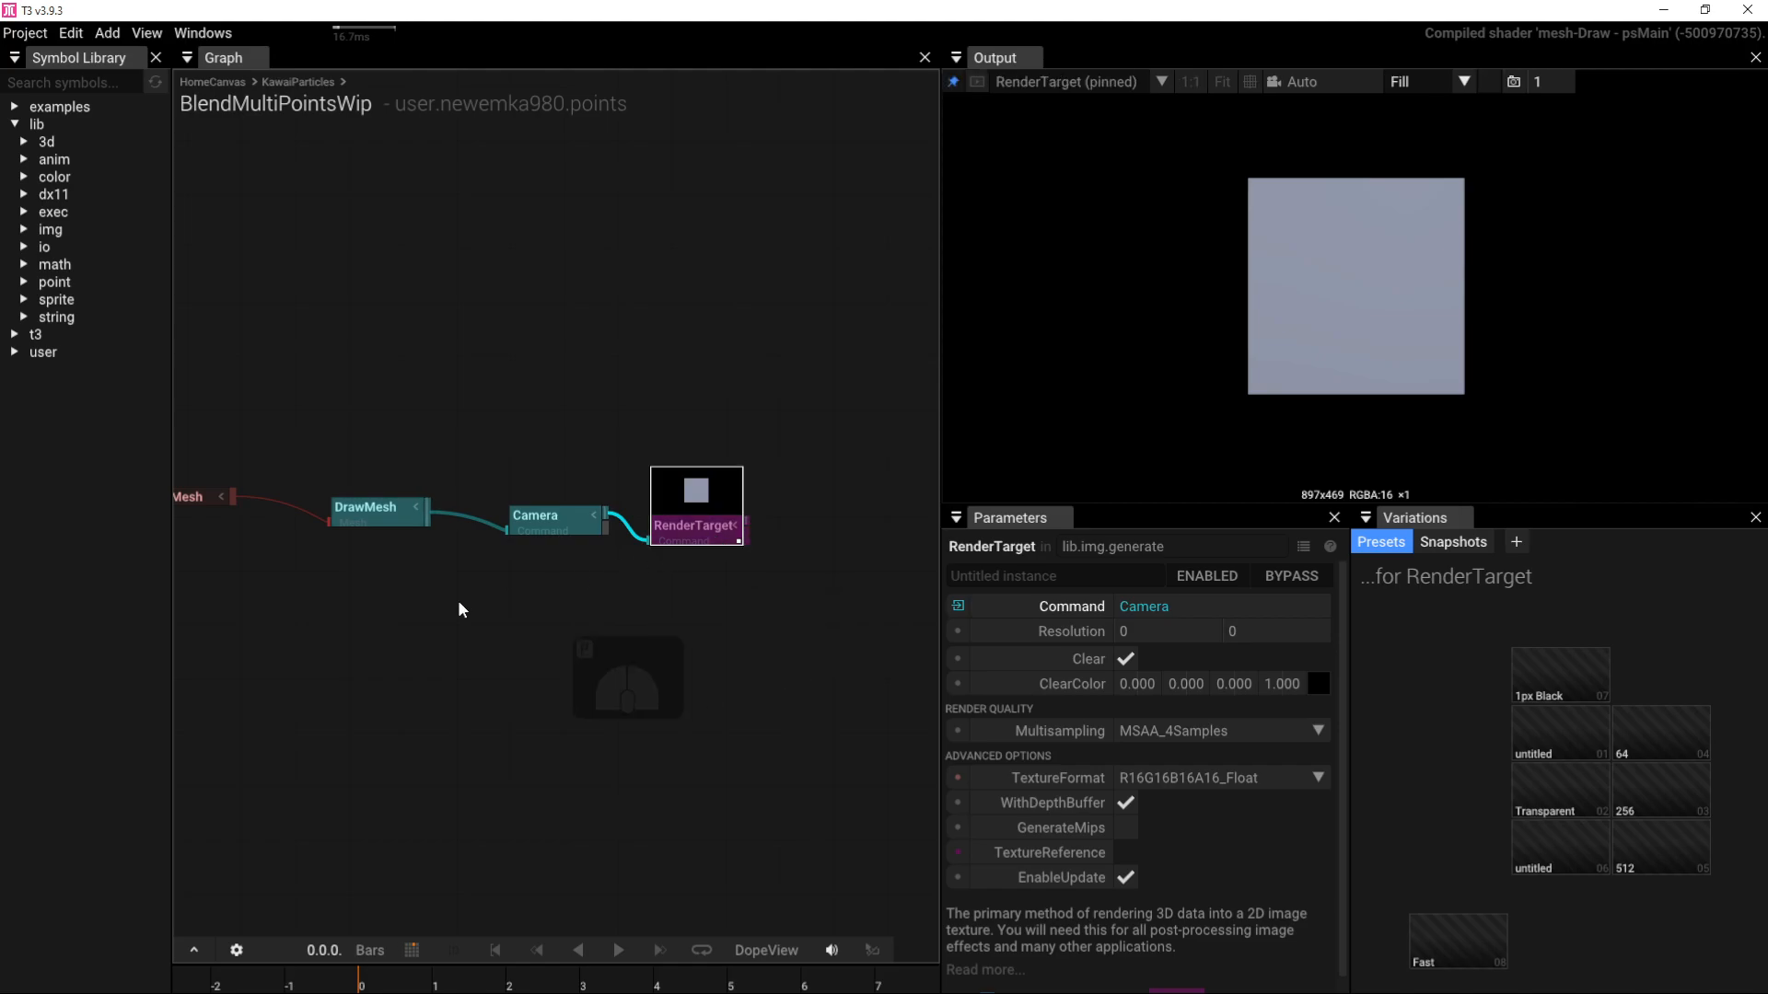
right_drag(309, 634, 467, 649)
click(159, 61)
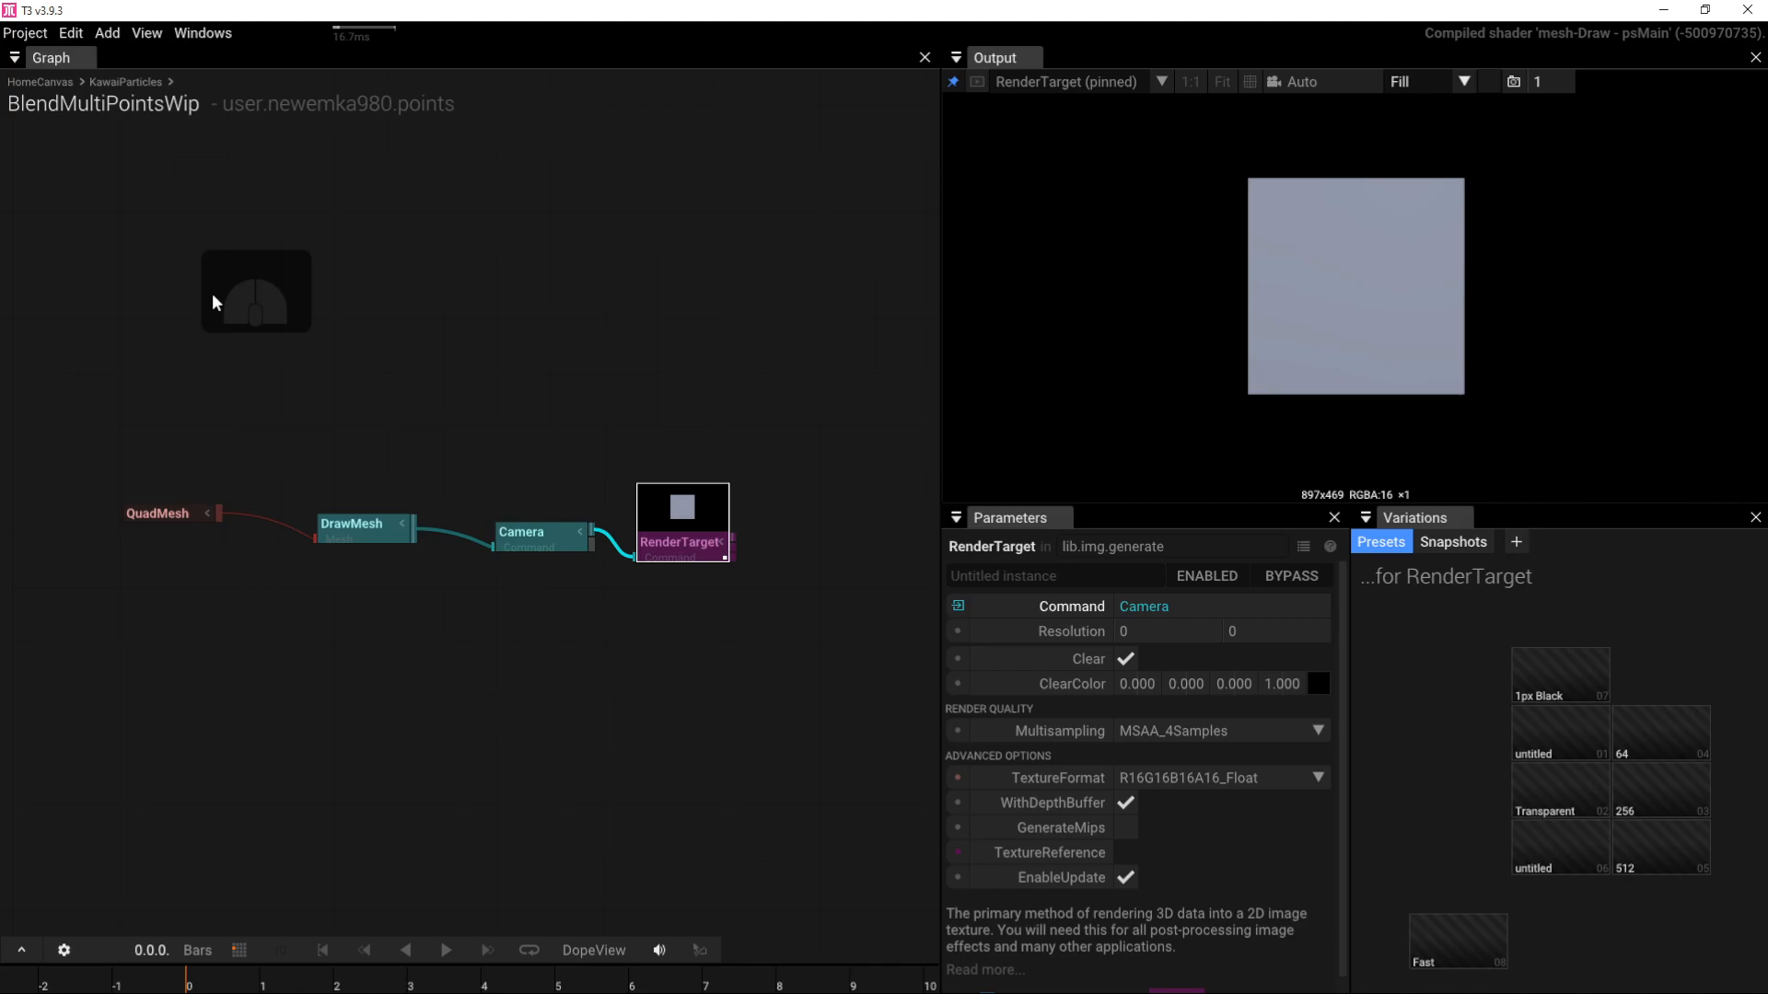
right_drag(283, 391, 622, 406)
Step: Add a FractalNoise node and place it below the mesh chain
click(414, 652)
key(Tab)
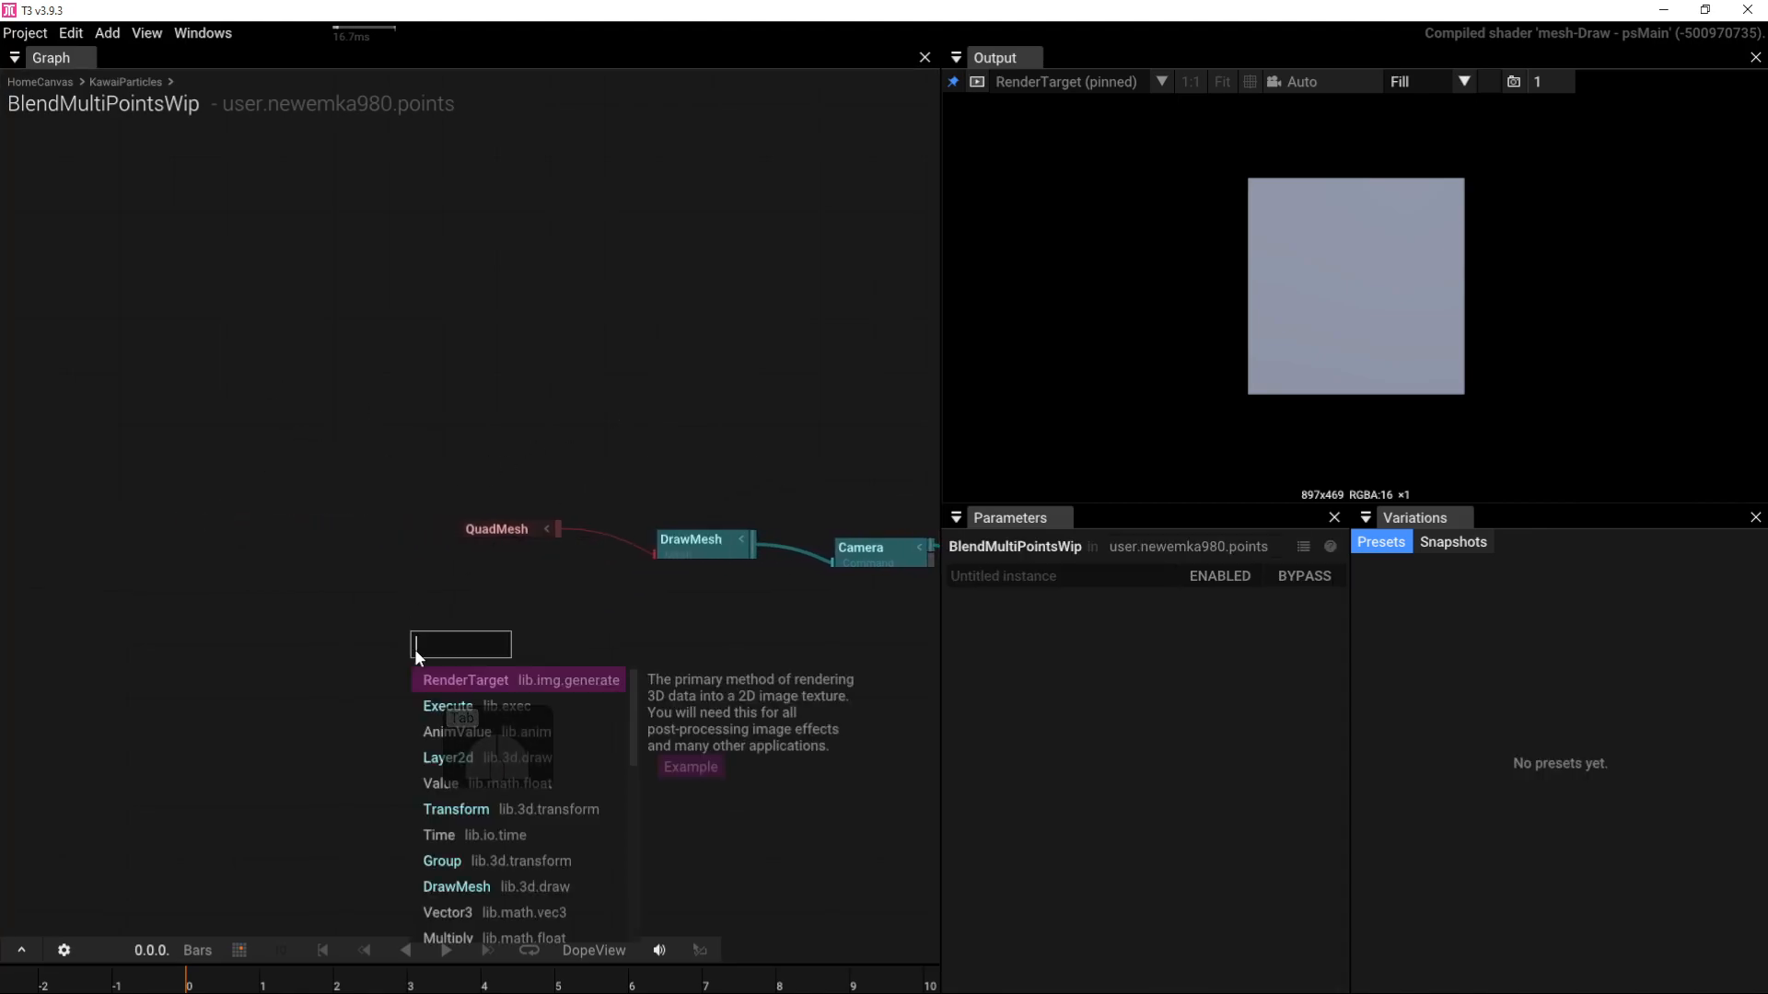
text(frac)
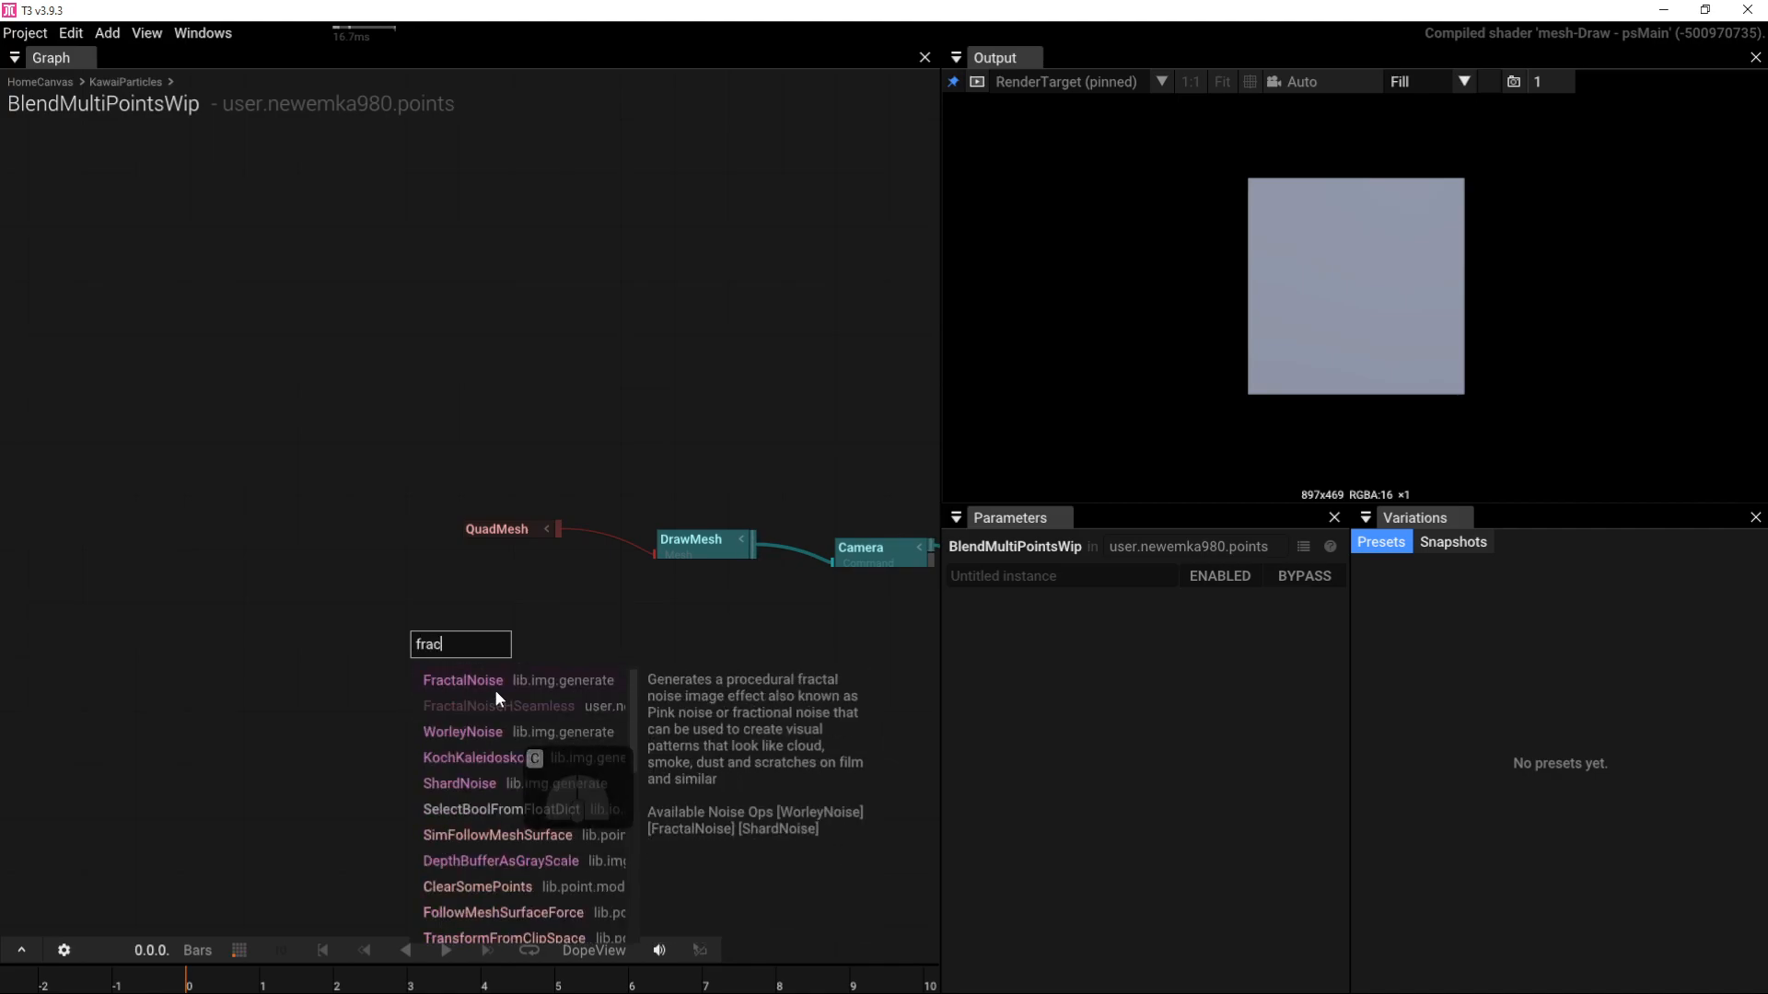
click(495, 677)
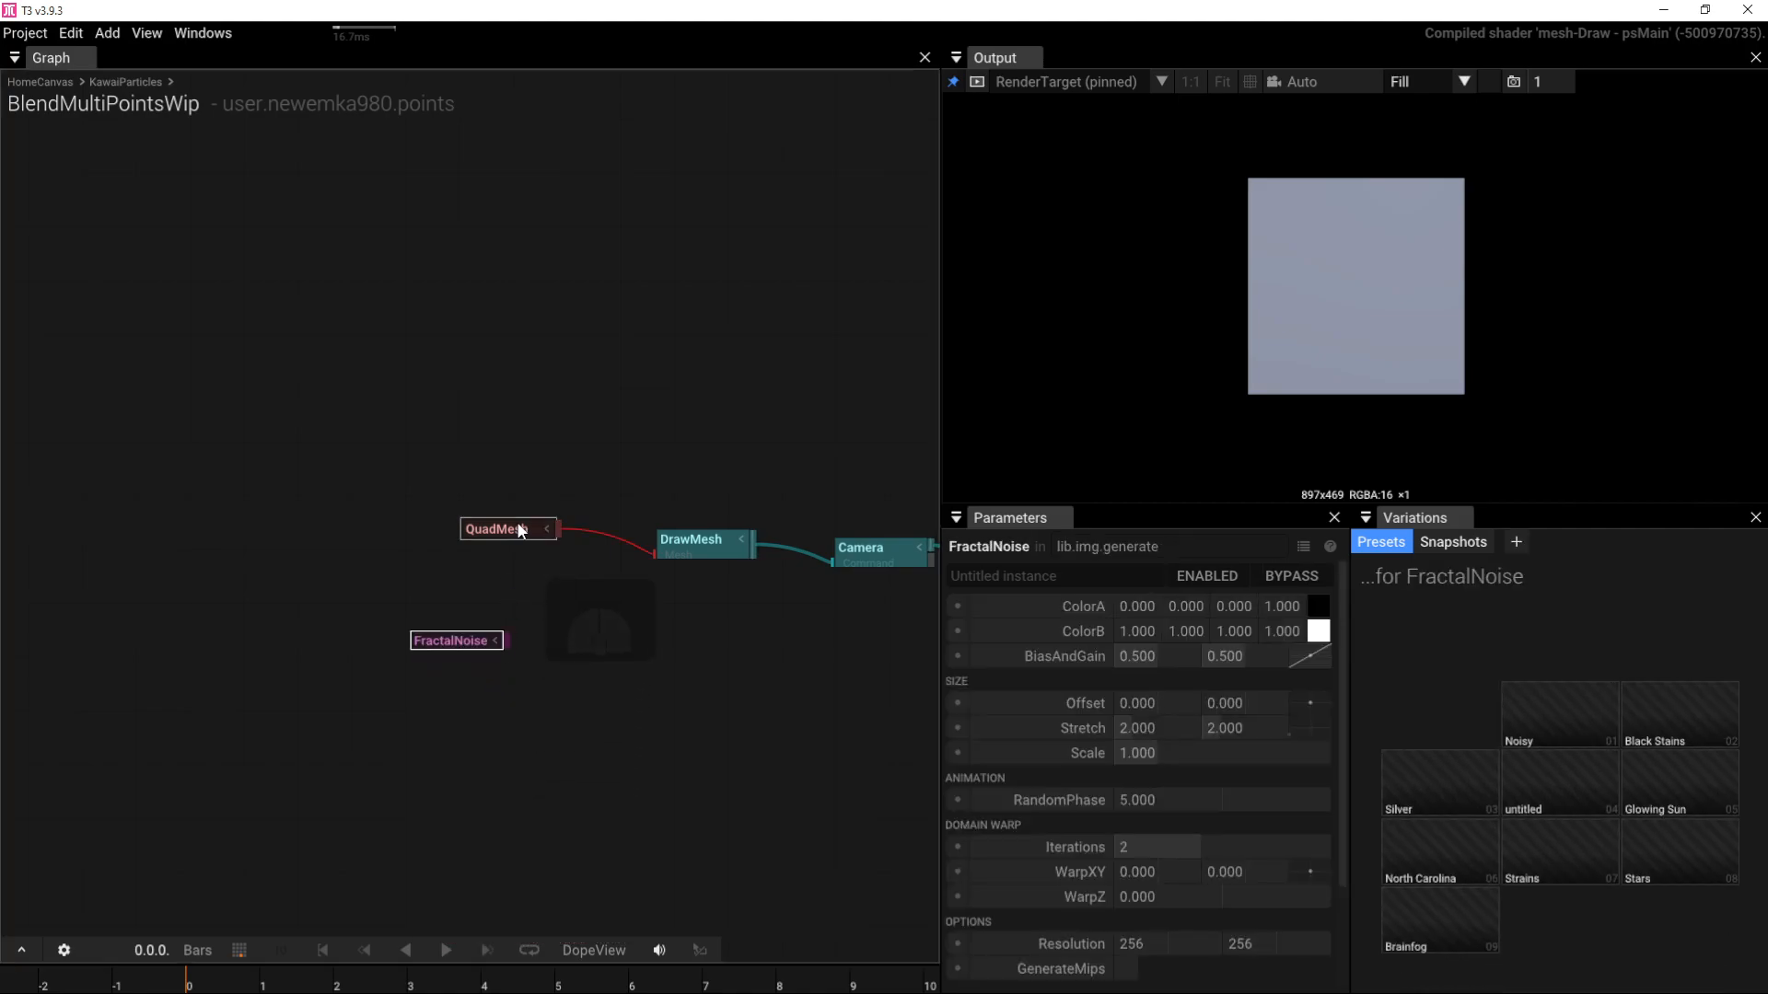
drag(502, 526, 378, 534)
click(439, 644)
drag(439, 644, 372, 684)
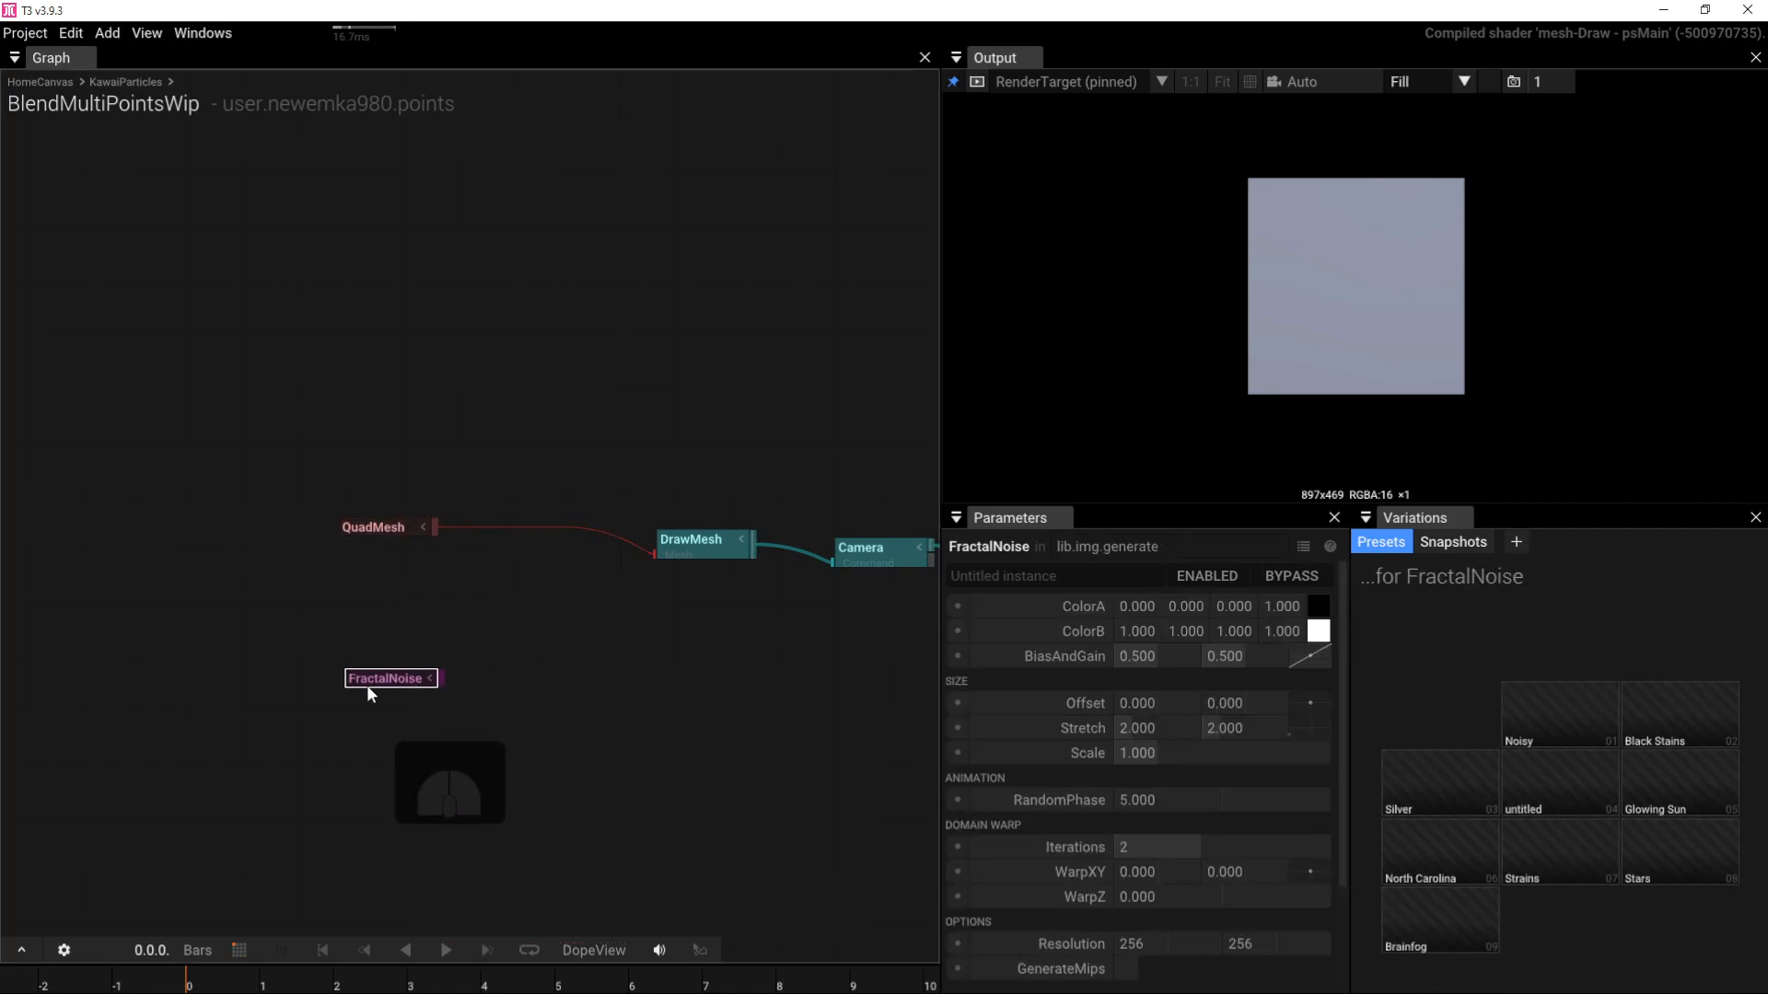
Step: Insert SetMaterial after DrawMesh and wire FractalNoise into its BaseColorMap input
drag(719, 557, 526, 545)
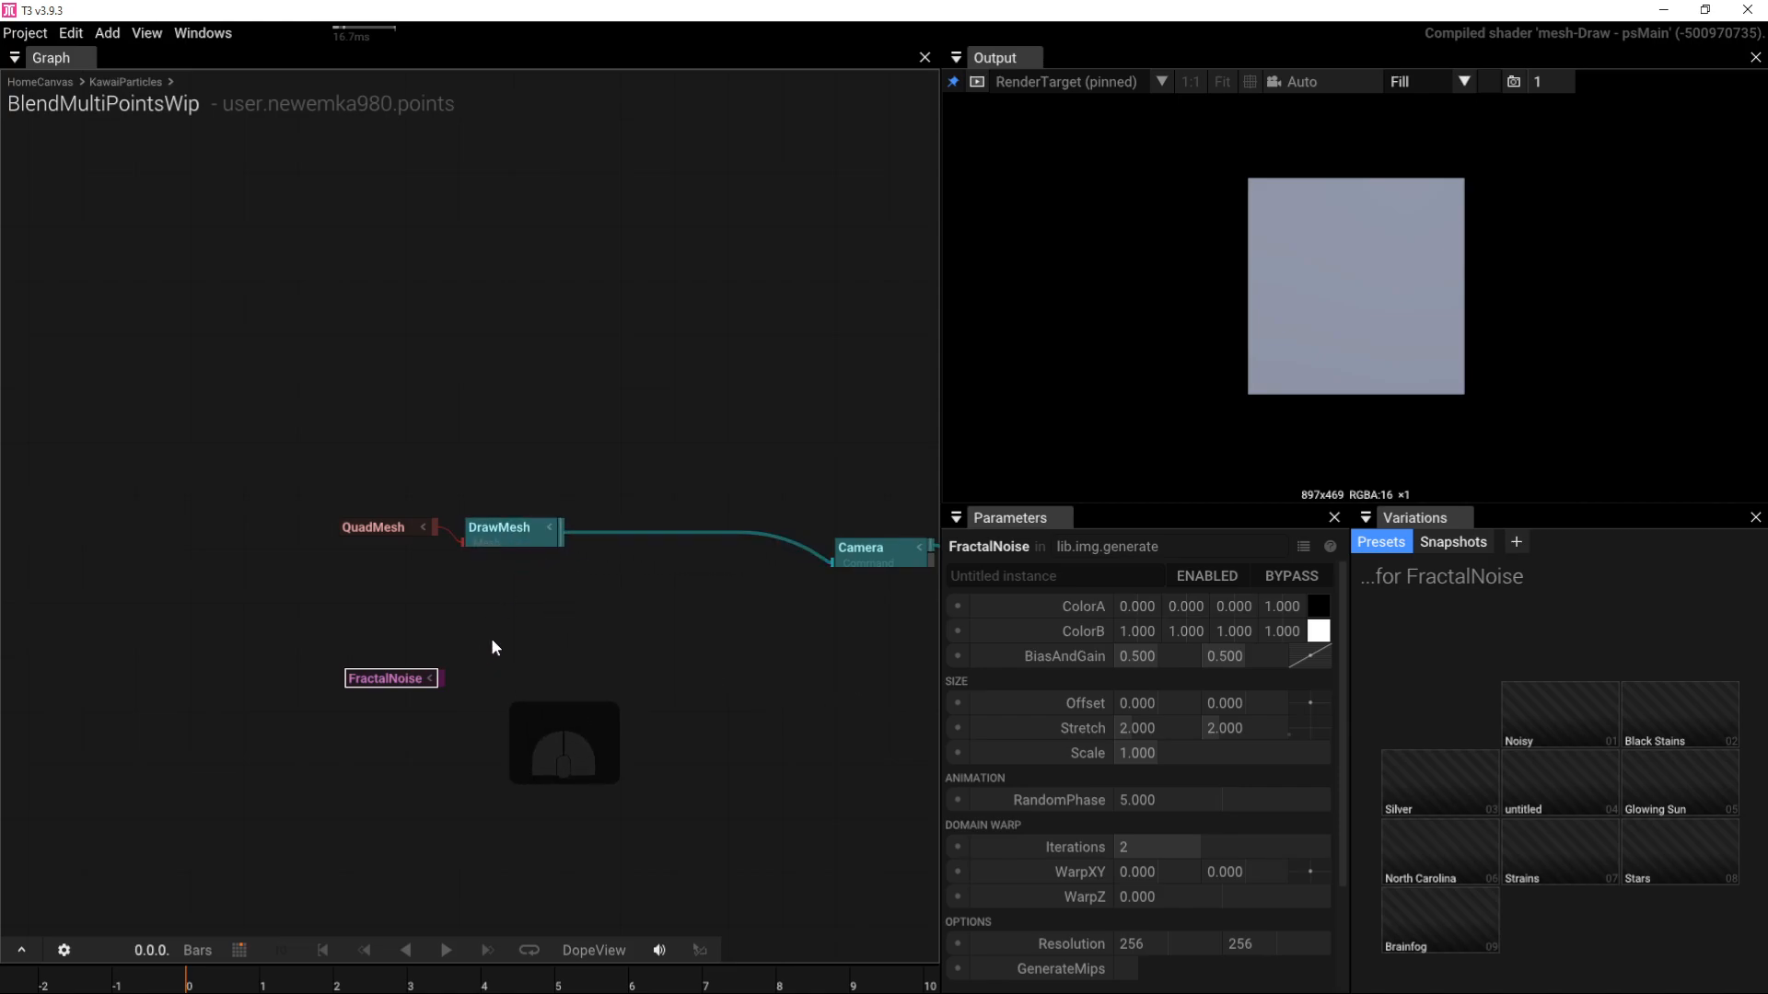
click(511, 532)
key(Tab)
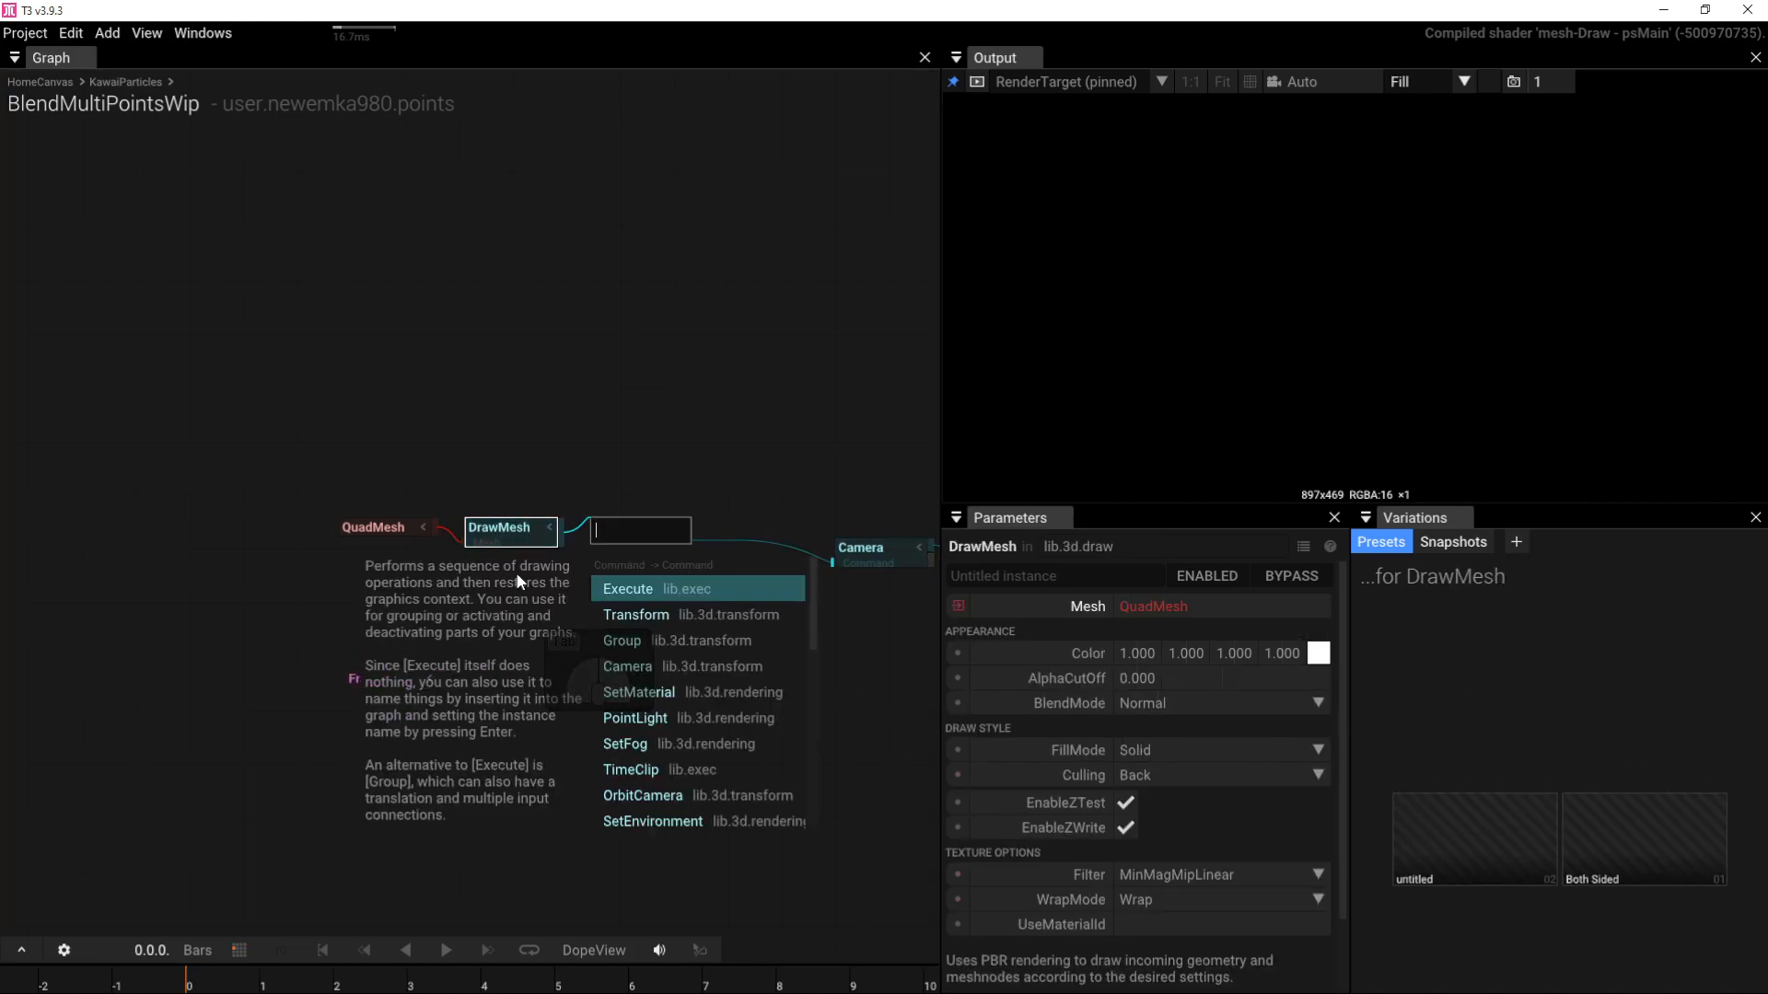
text(set)
click(626, 594)
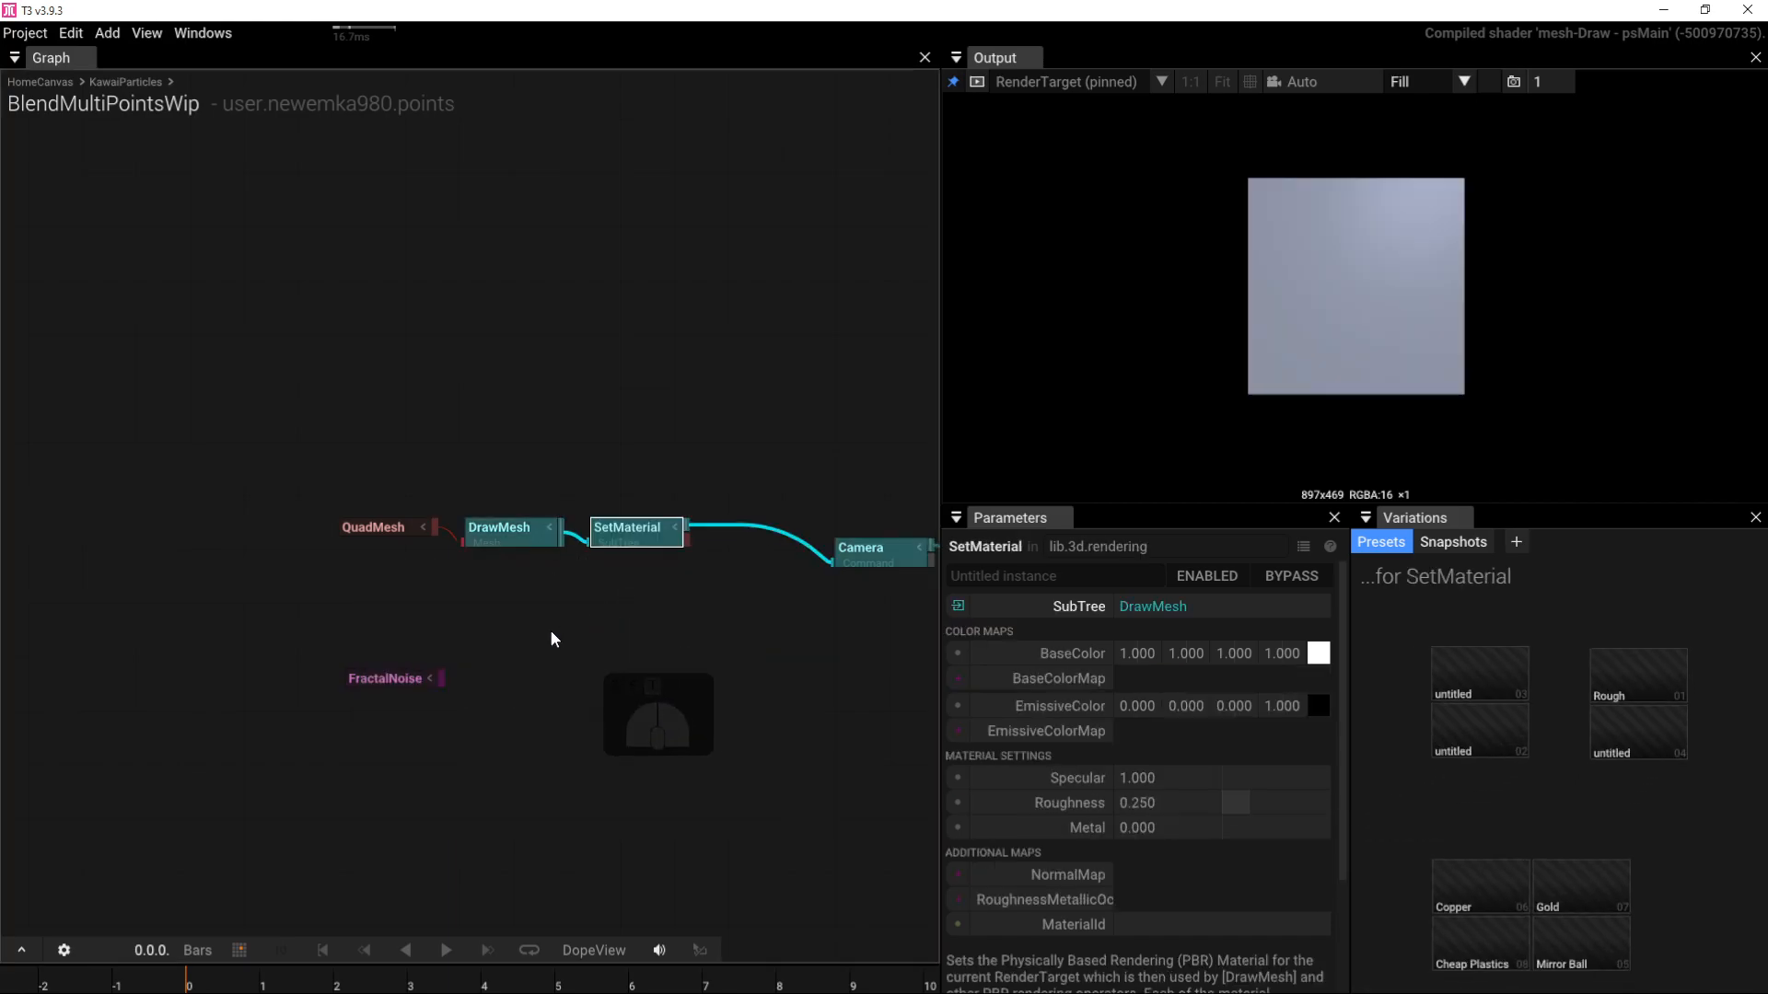
drag(440, 681, 620, 542)
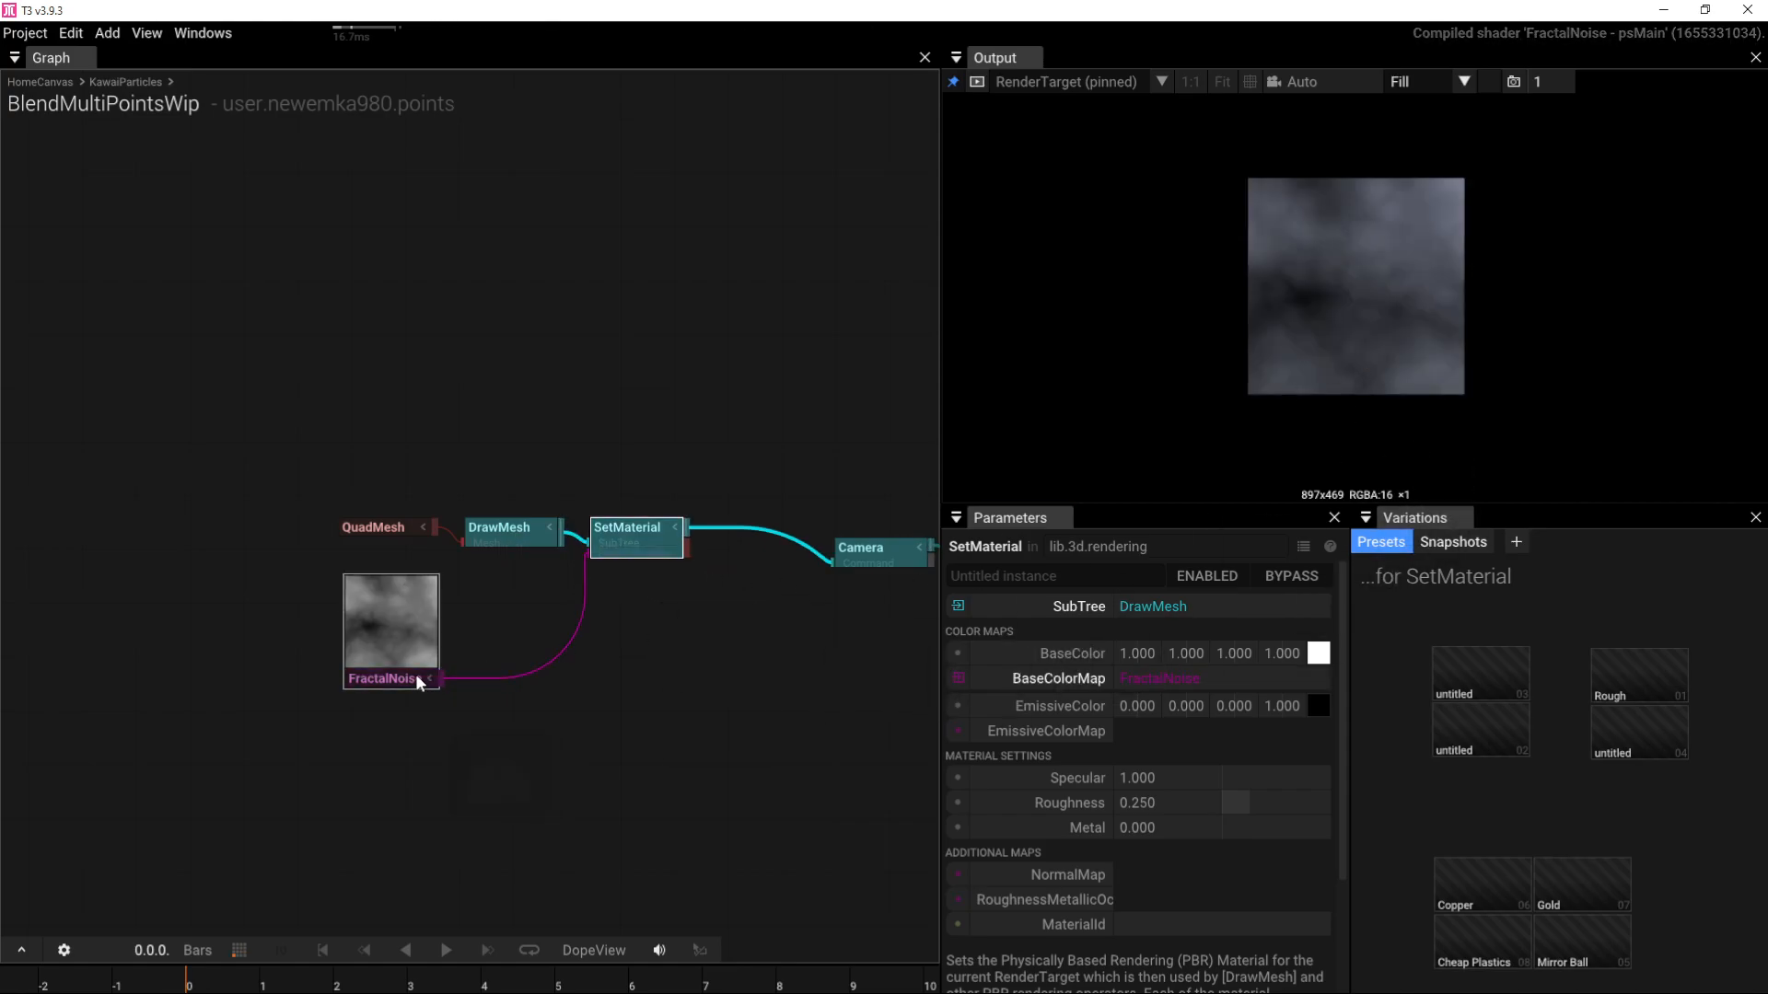
drag(416, 674, 337, 781)
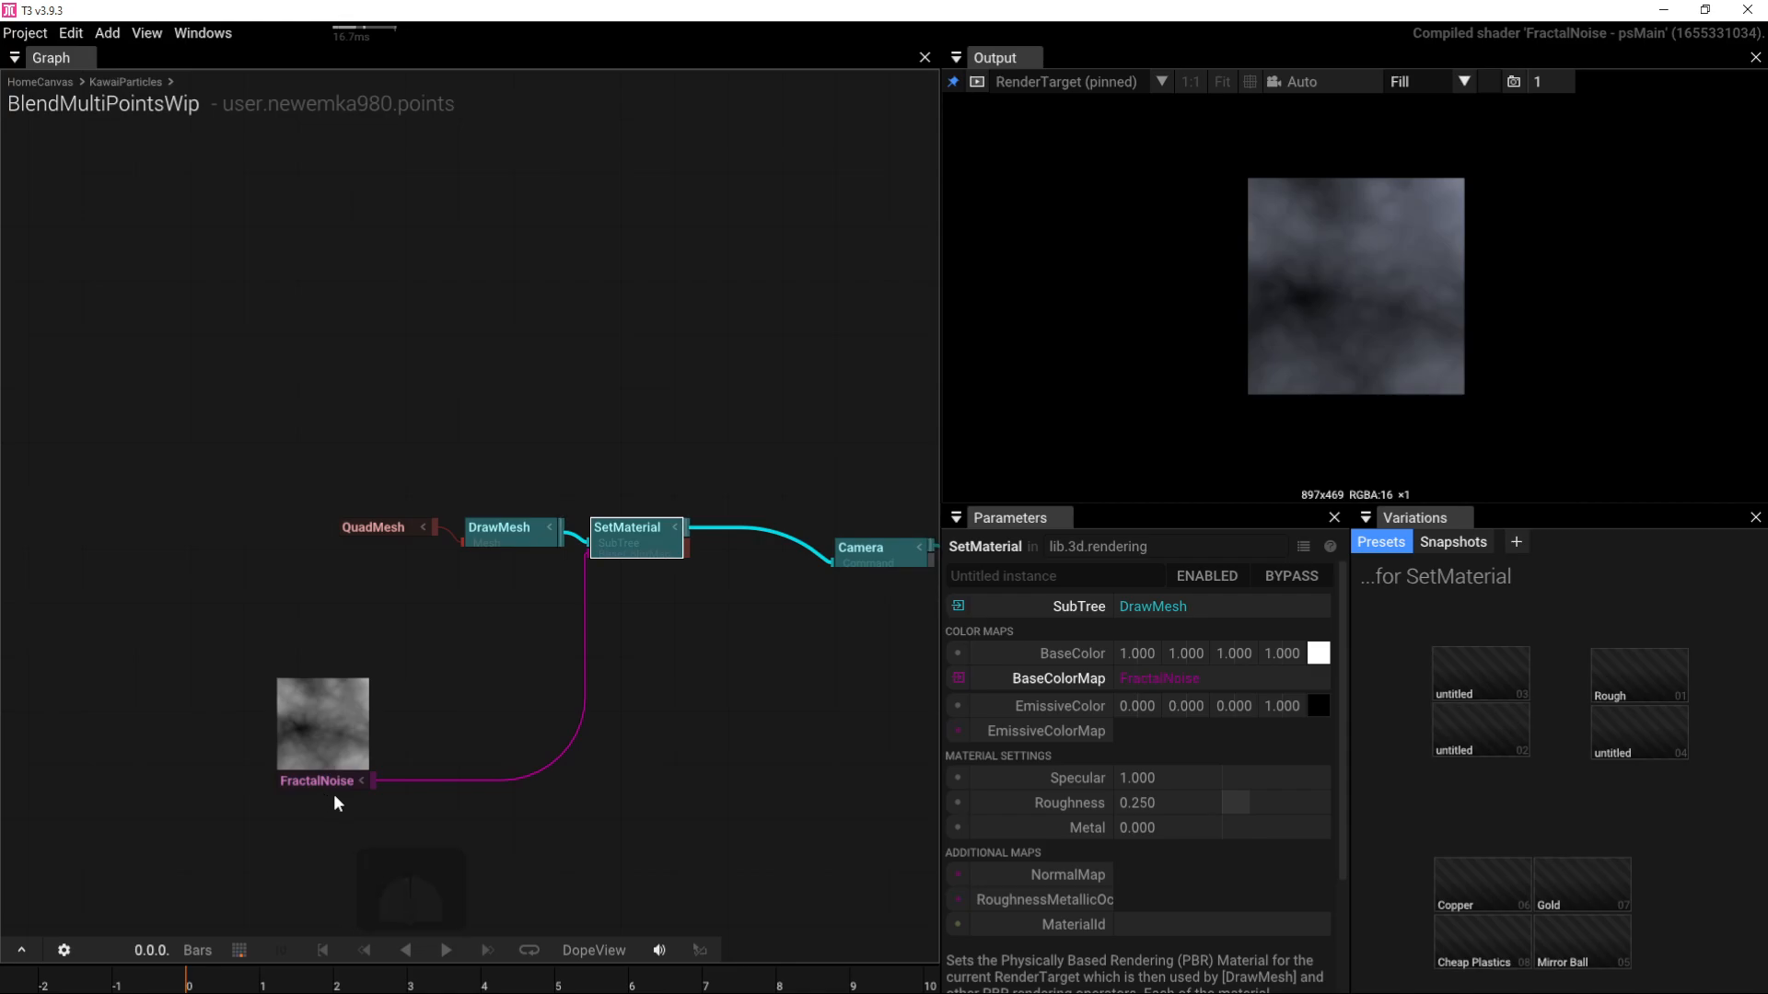
click(431, 843)
key(Tab)
Step: Insert a RadialGradient between FractalNoise and SetMaterial's BaseColorMap
text(rad)
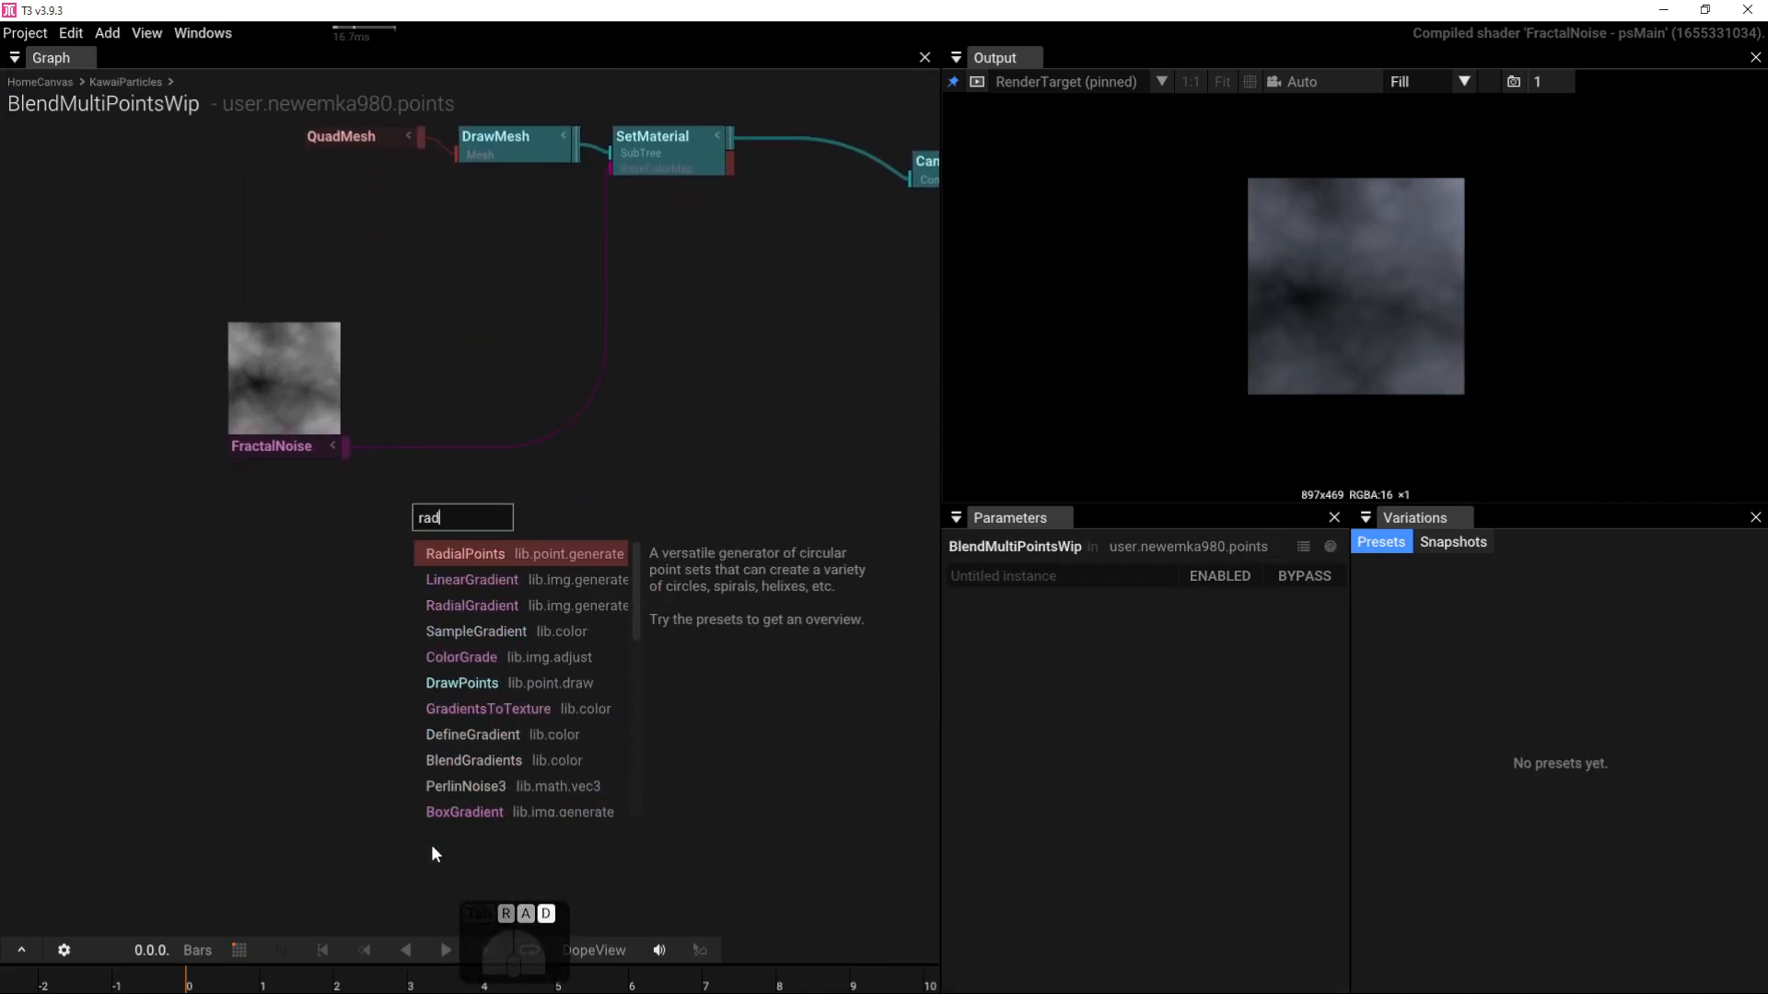
click(470, 599)
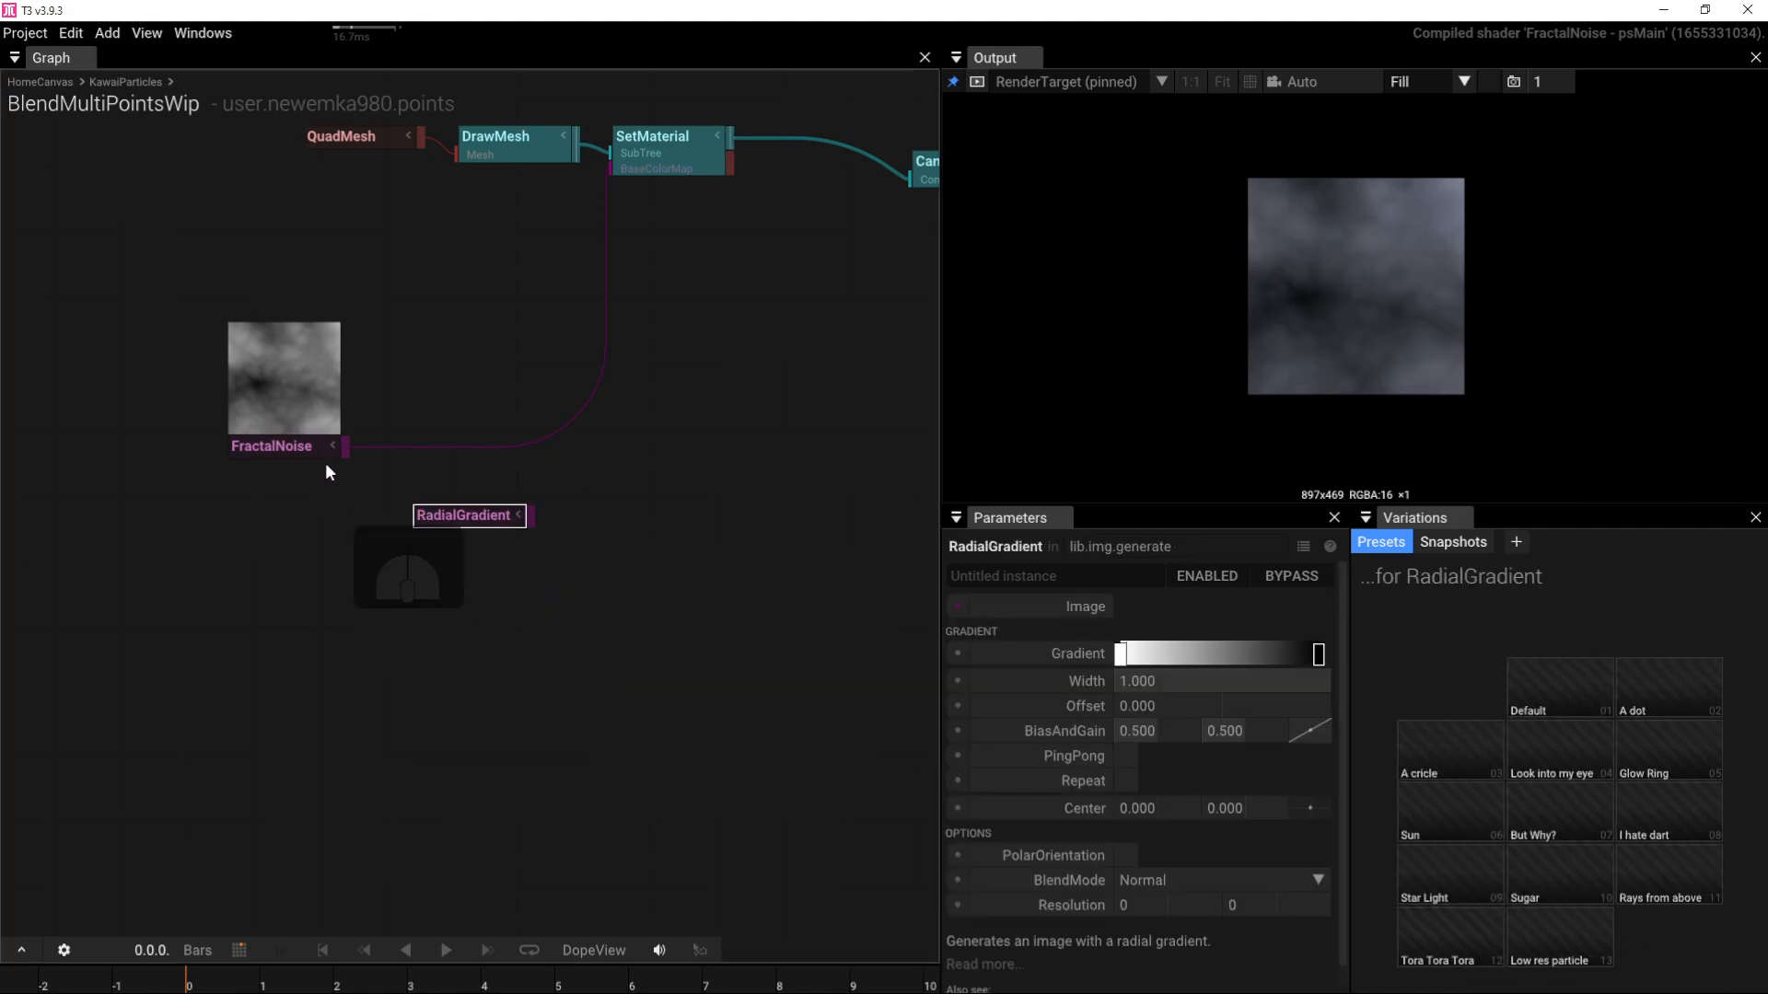
drag(342, 448, 424, 520)
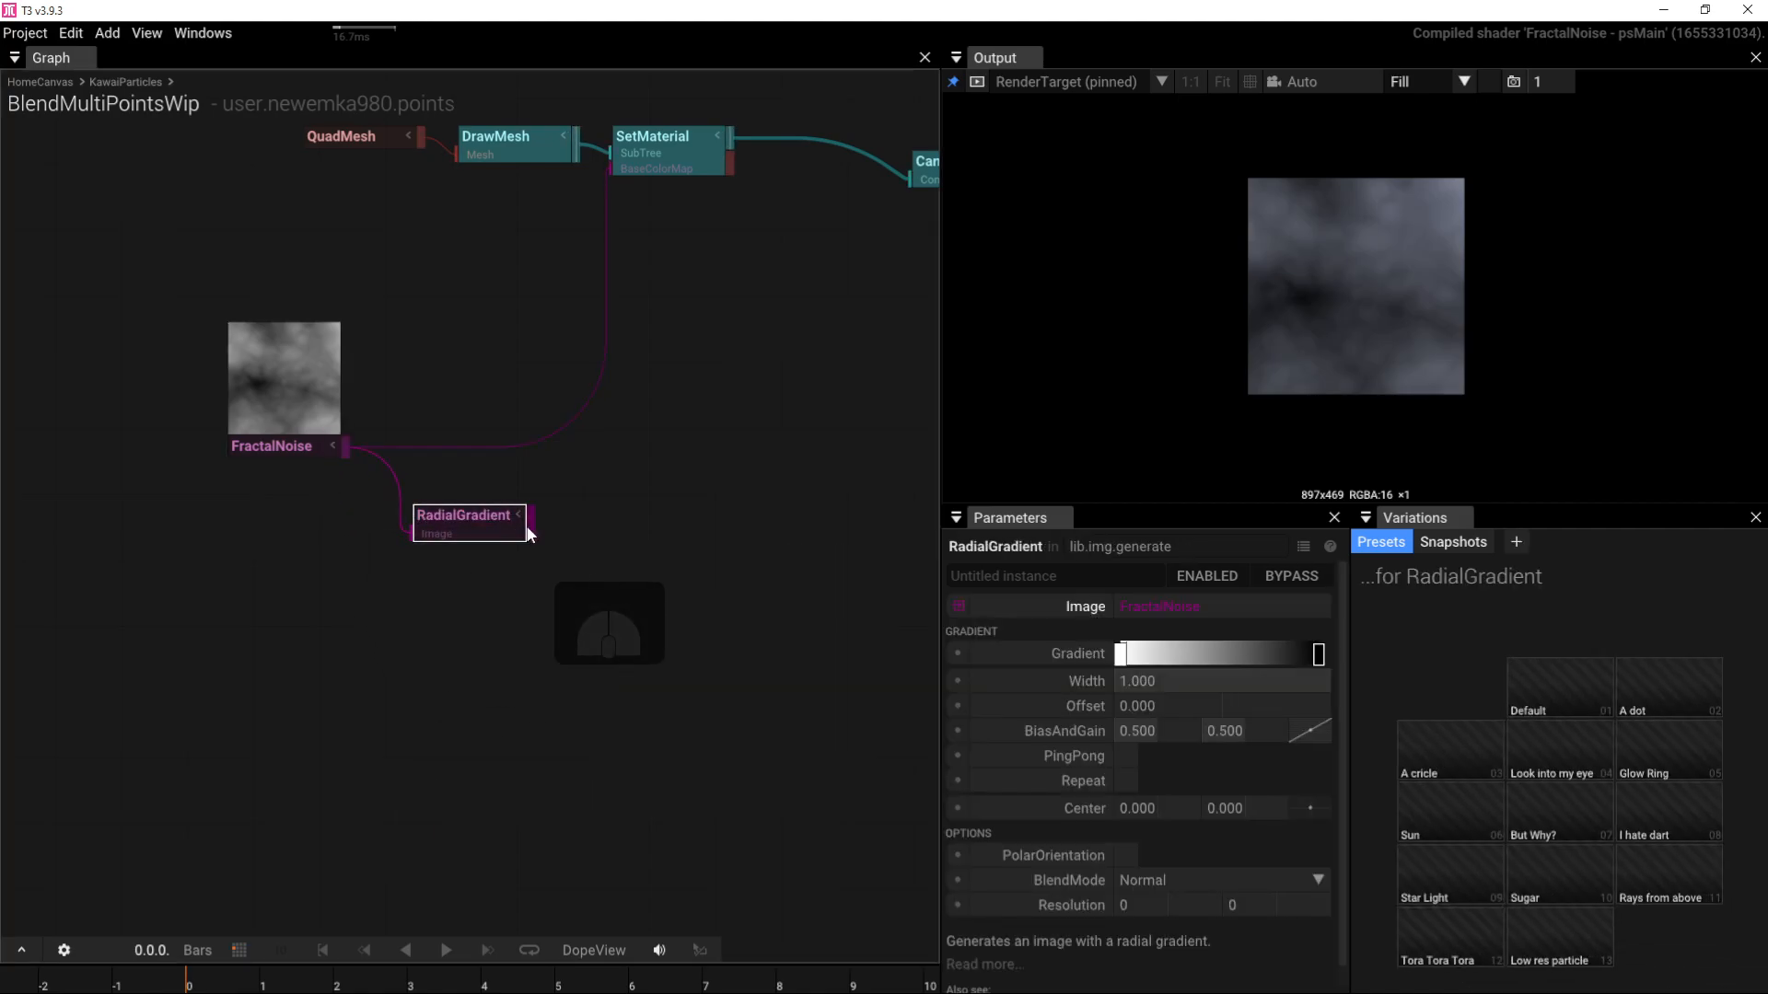
drag(531, 523, 604, 184)
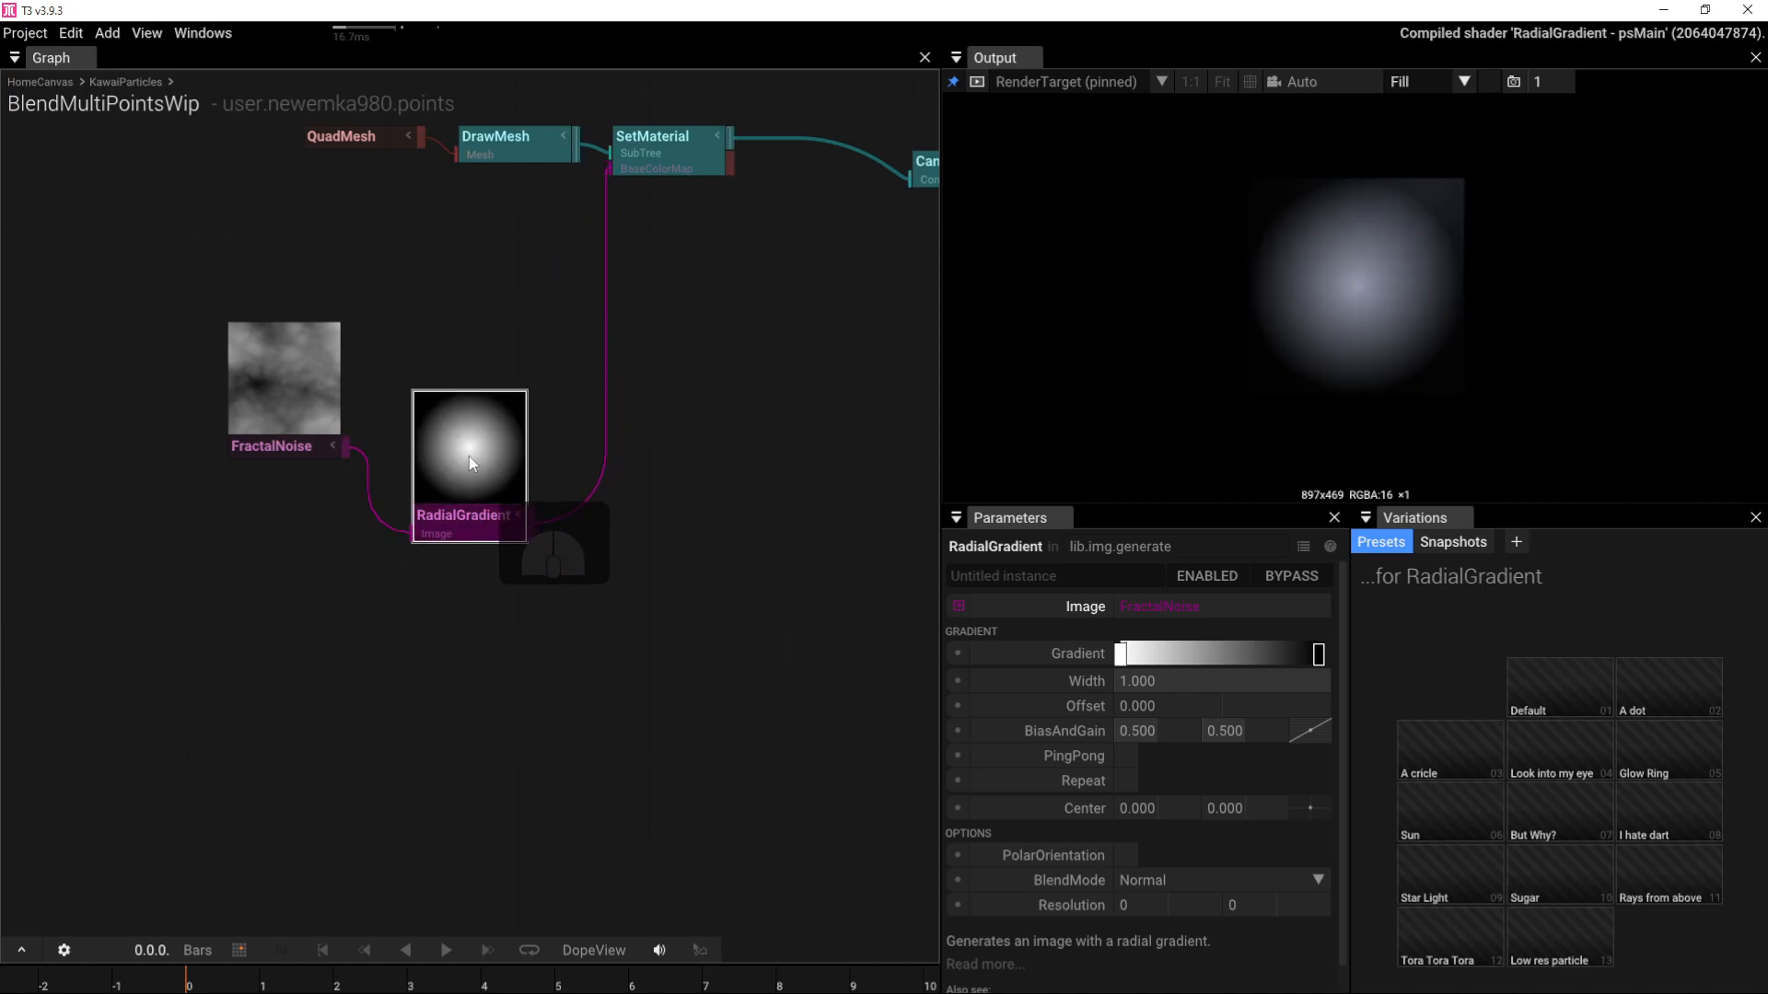
drag(451, 499, 467, 424)
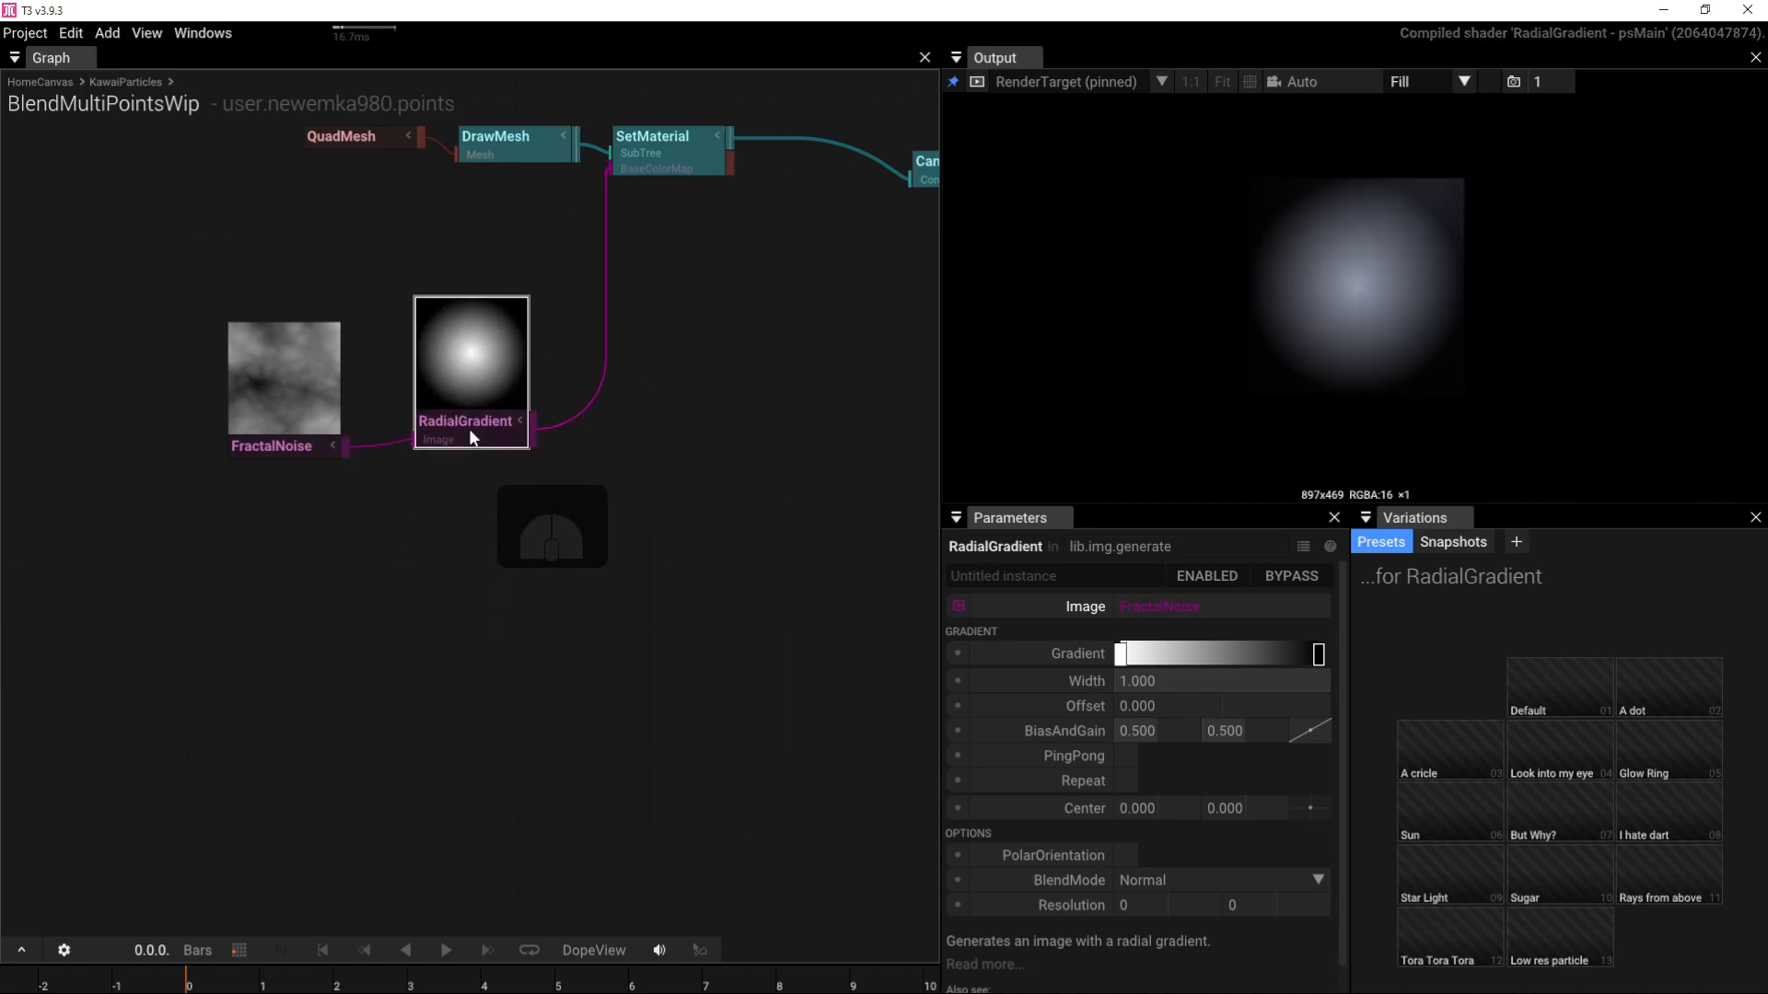
Step: Set the RadialGradient's BlendMode to Multiply
click(1317, 880)
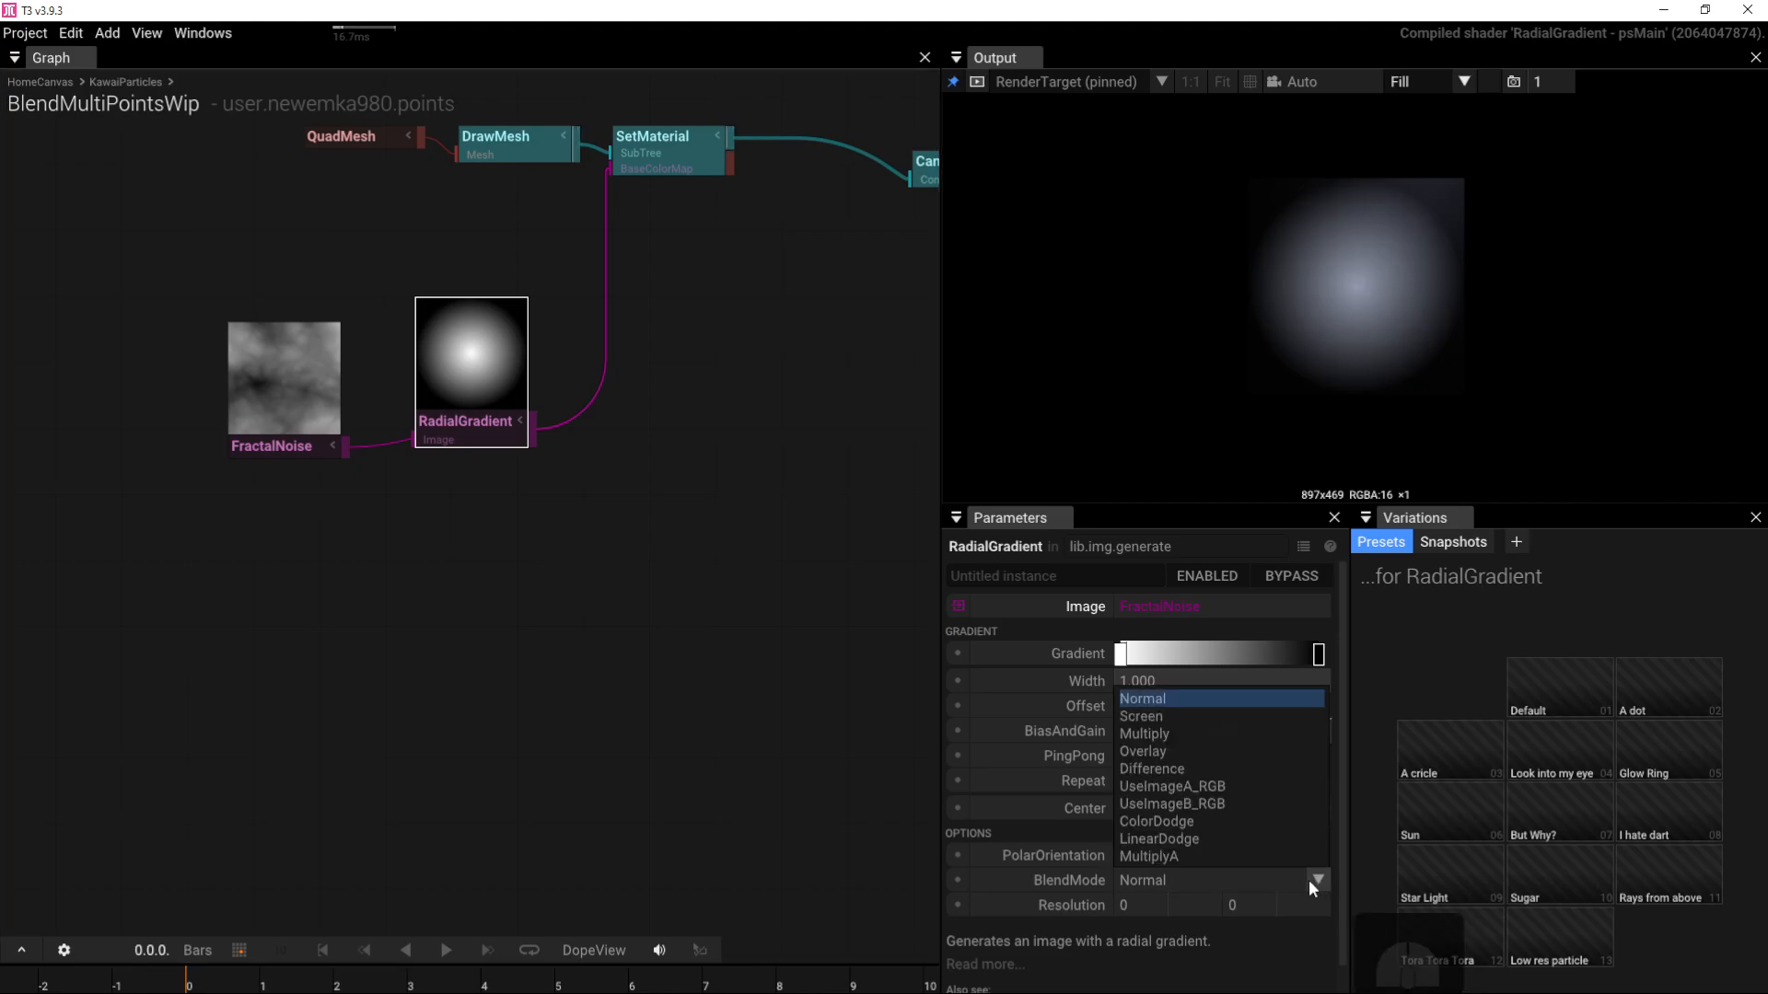
click(1157, 736)
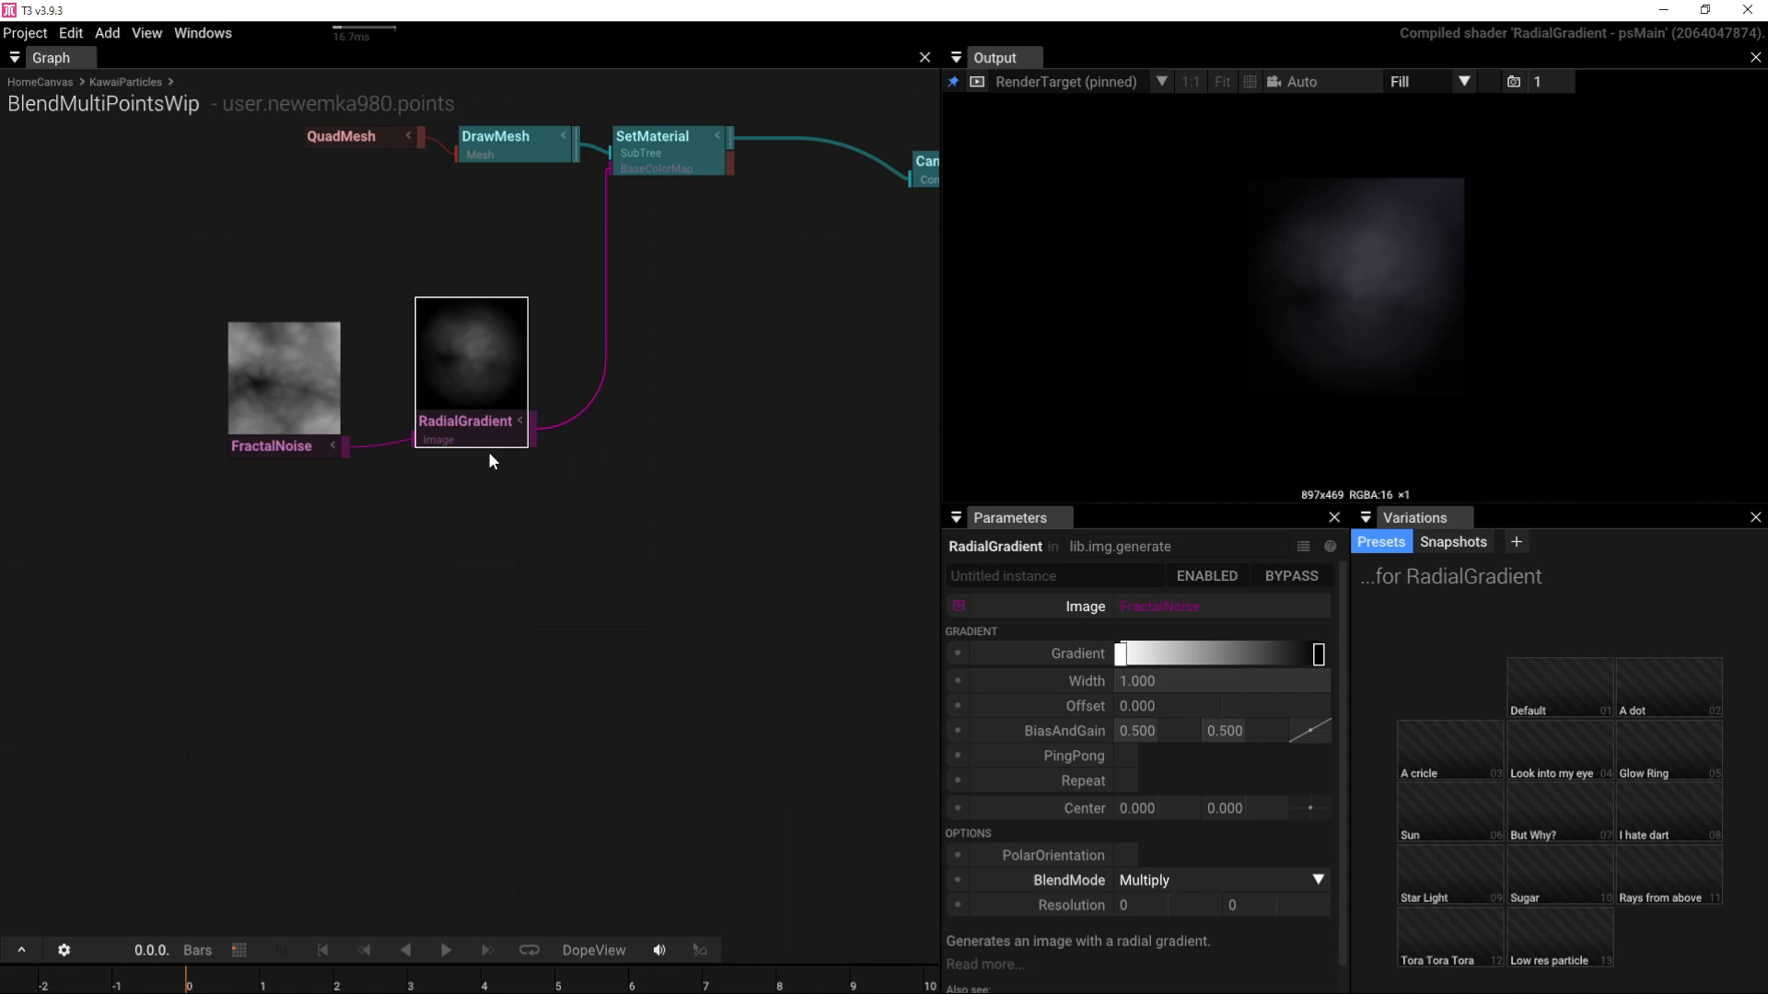
drag(466, 441, 439, 448)
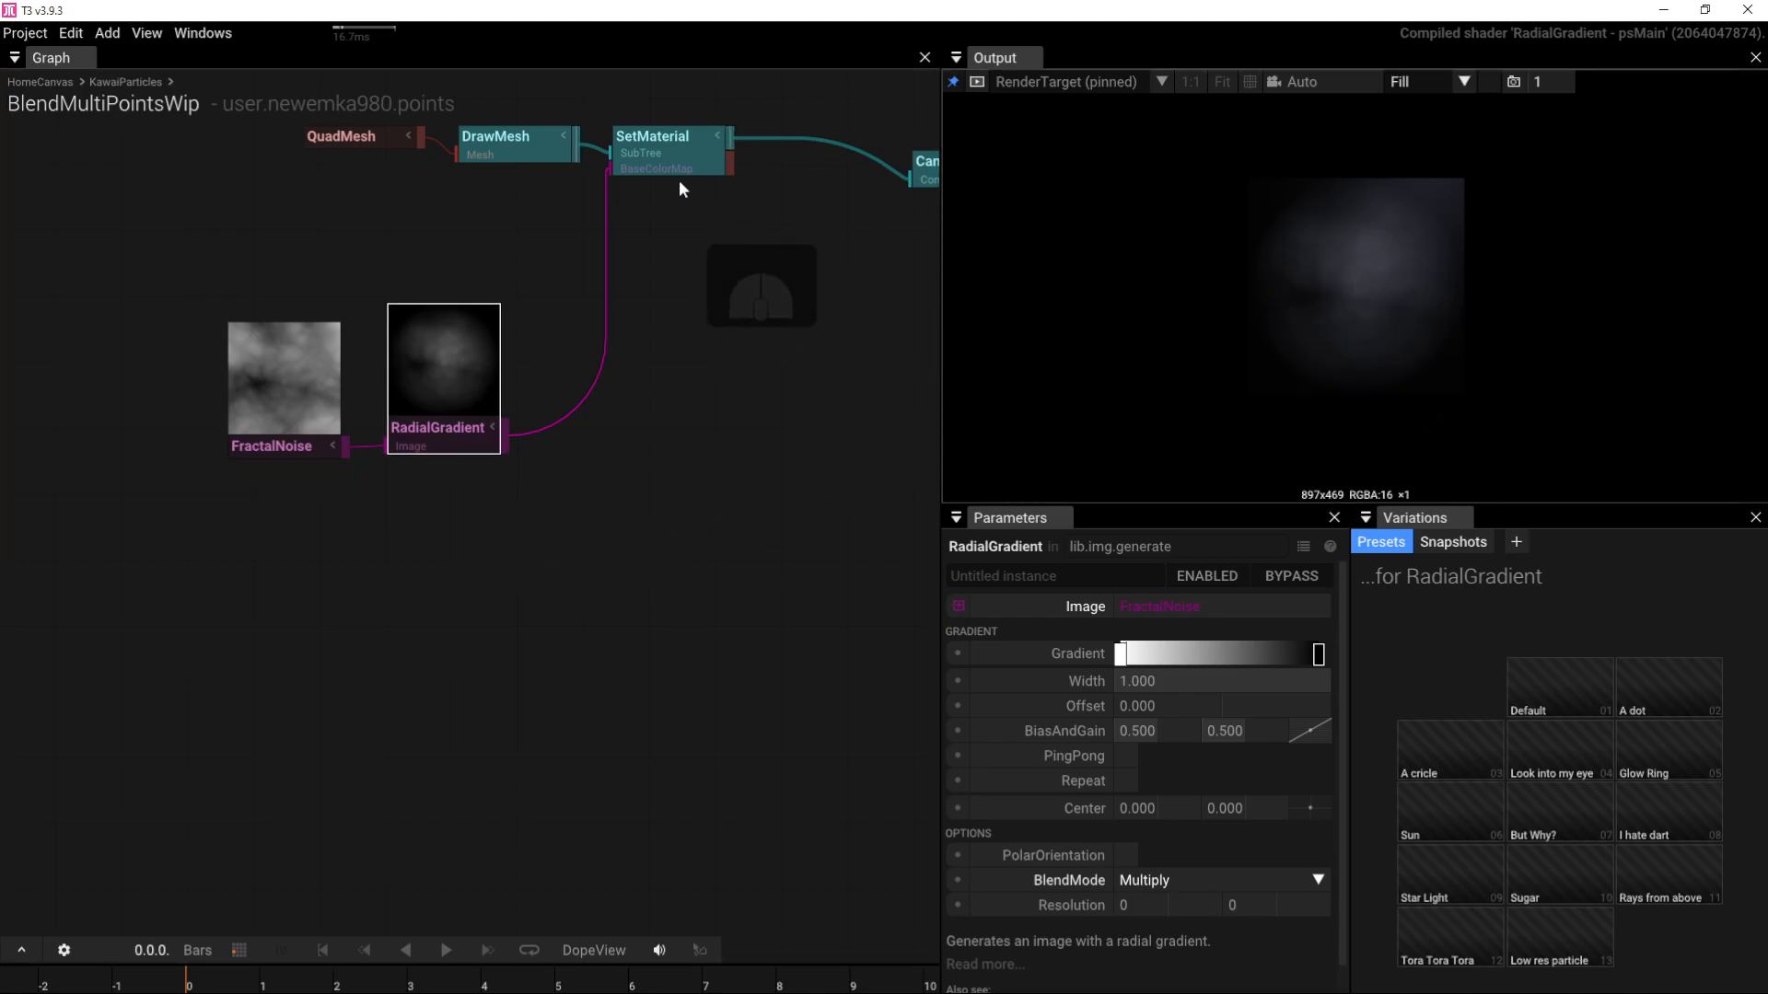
right_drag(882, 206, 563, 317)
Step: Orbit the camera around the textured quad and pan back to the texture nodes
click(590, 295)
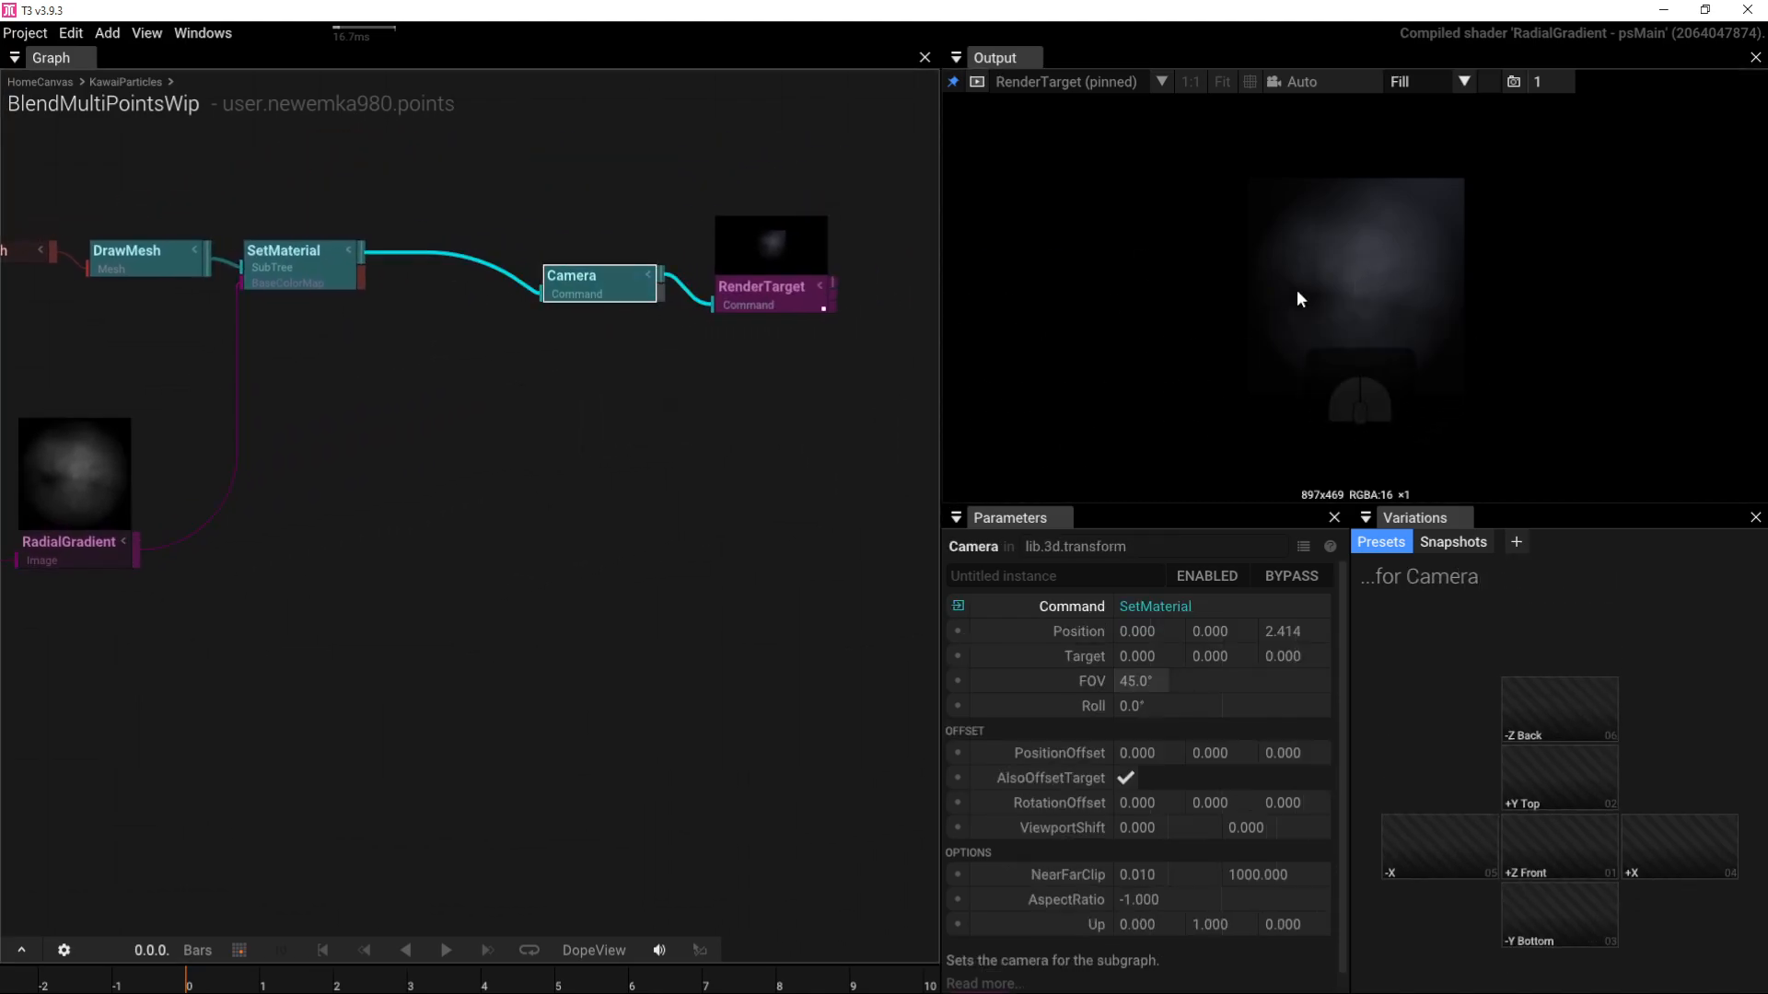
mouse_move(1296, 289)
mouse_down()
mouse_move(1373, 196)
mouse_move(1397, 250)
mouse_move(1339, 317)
mouse_move(1271, 260)
mouse_move(1282, 252)
mouse_move(1262, 276)
mouse_move(1368, 291)
mouse_move(1389, 250)
mouse_move(1306, 247)
mouse_move(1338, 298)
mouse_move(1408, 275)
mouse_move(1345, 246)
mouse_move(1307, 267)
mouse_up()
right_drag(450, 472, 567, 527)
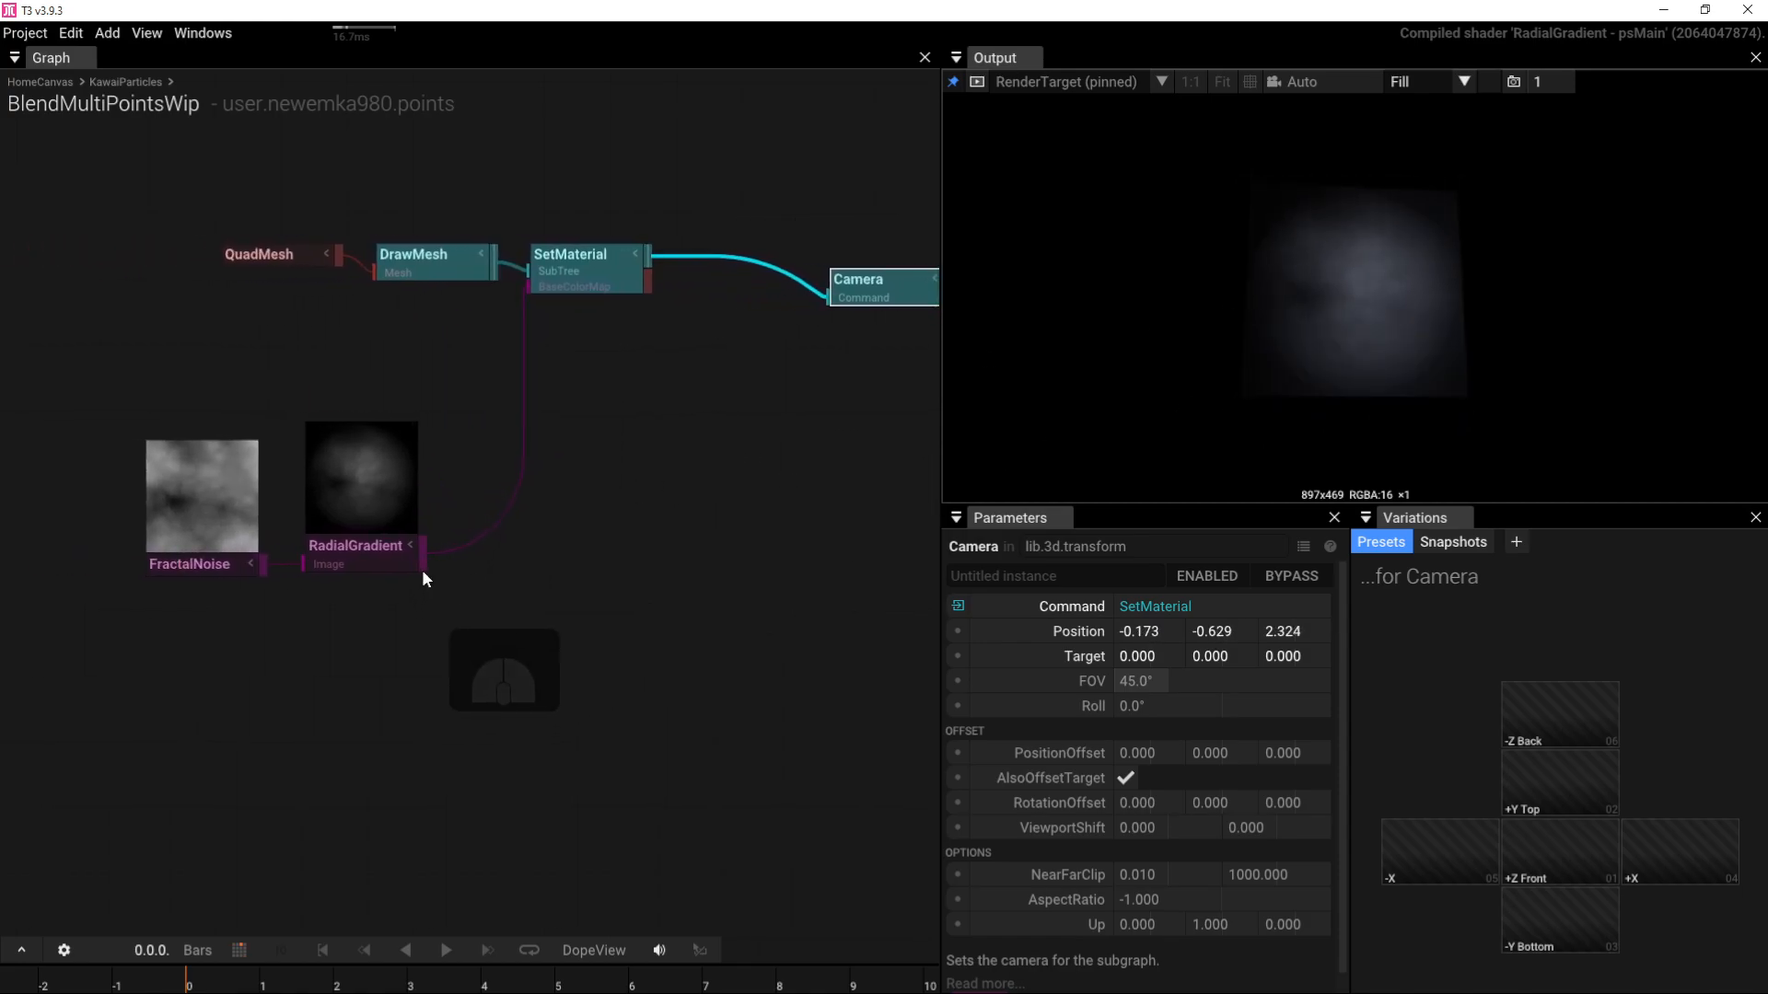
Step: Add a NormalMap from the RadialGradient into SetMaterial's NormalMap, with Impact 2
drag(421, 565, 482, 621)
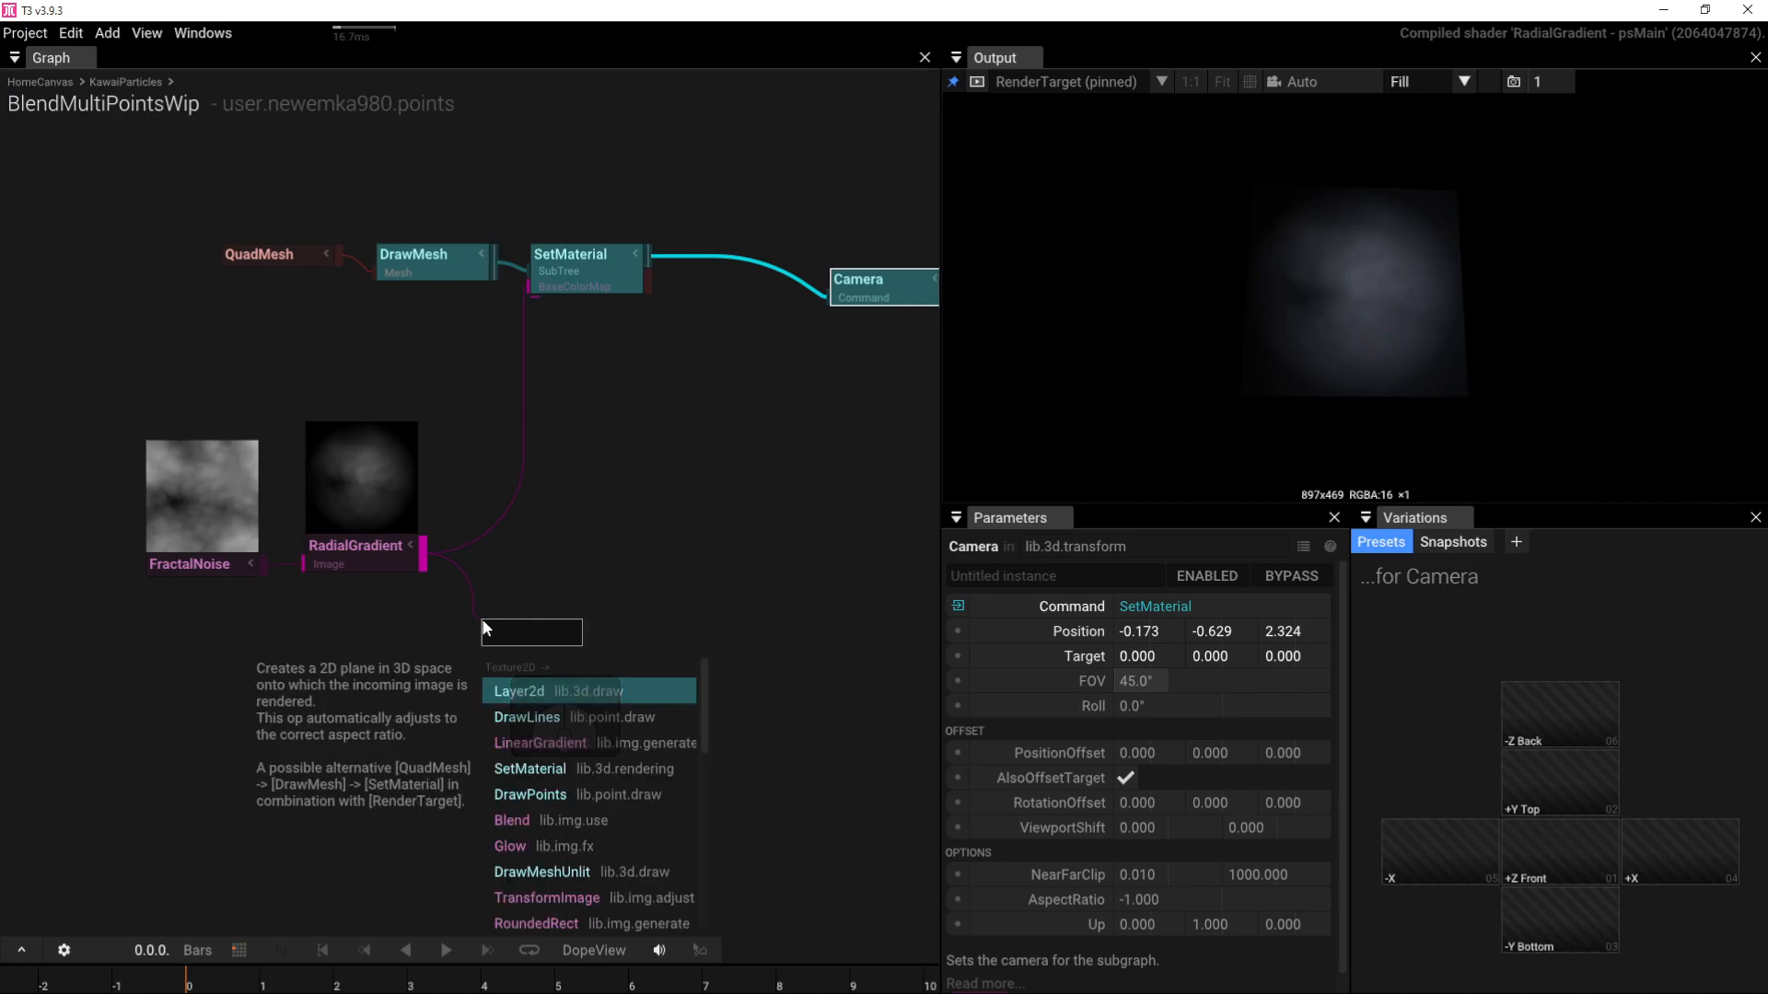
text(nol)
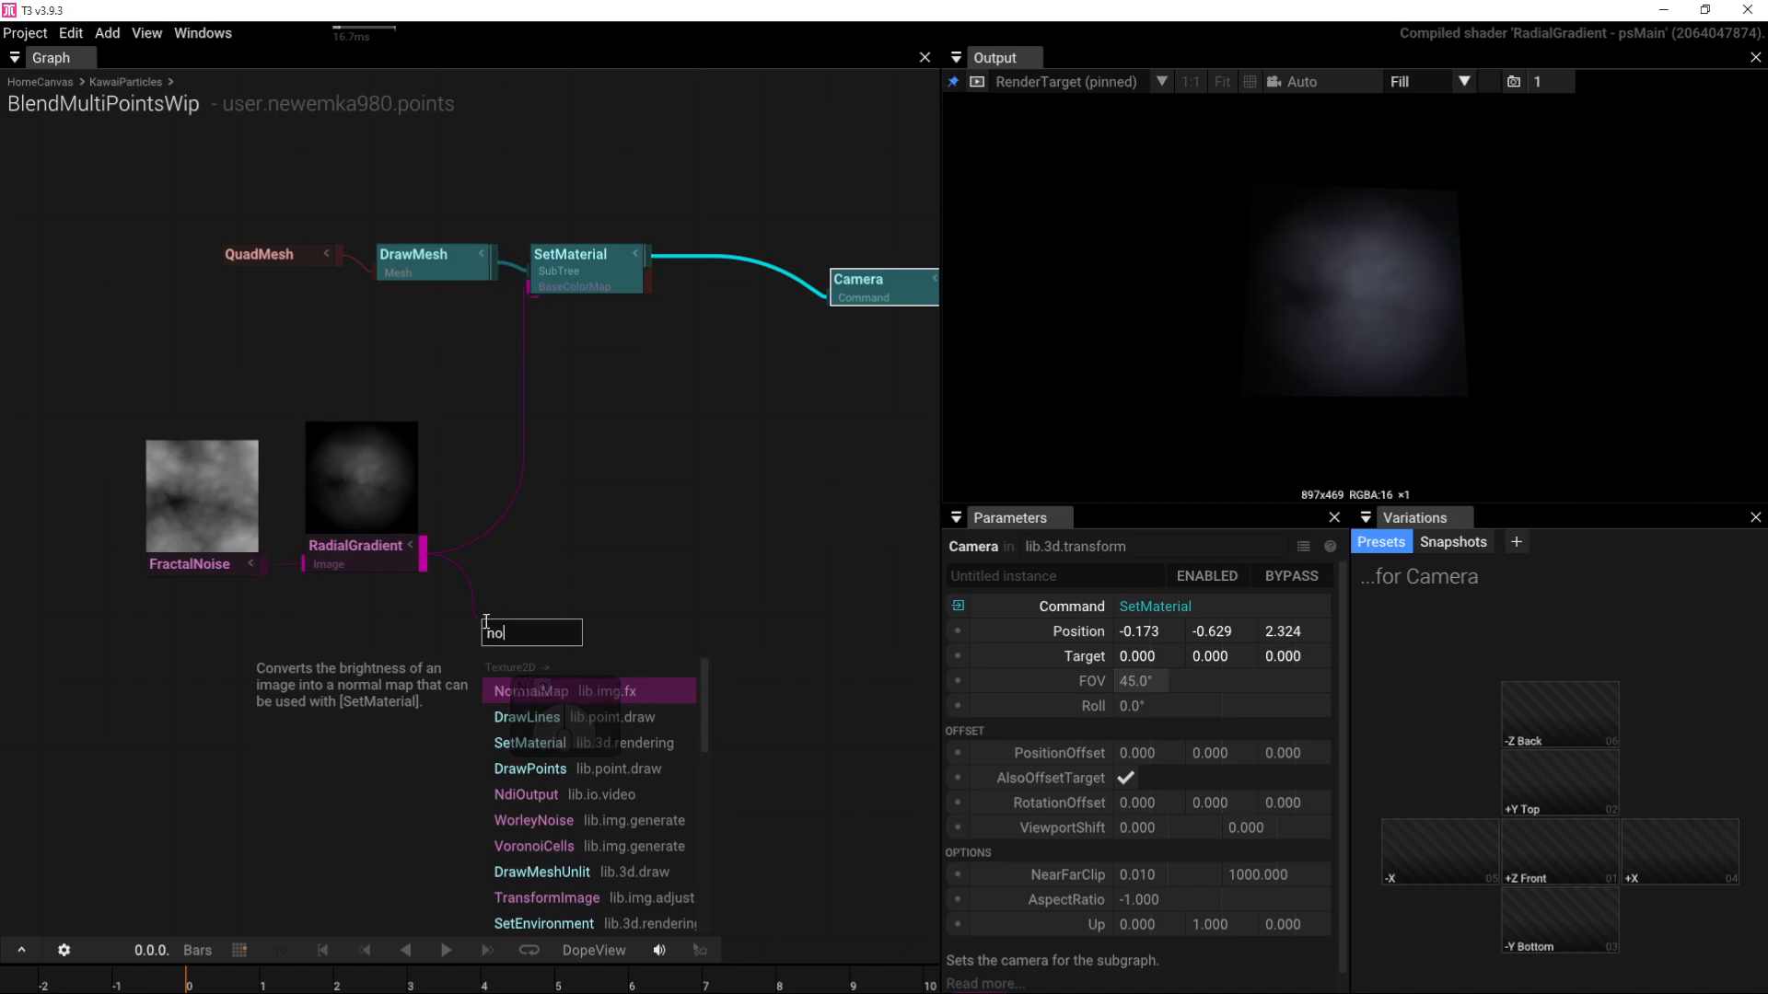
click(541, 687)
drag(599, 644, 545, 312)
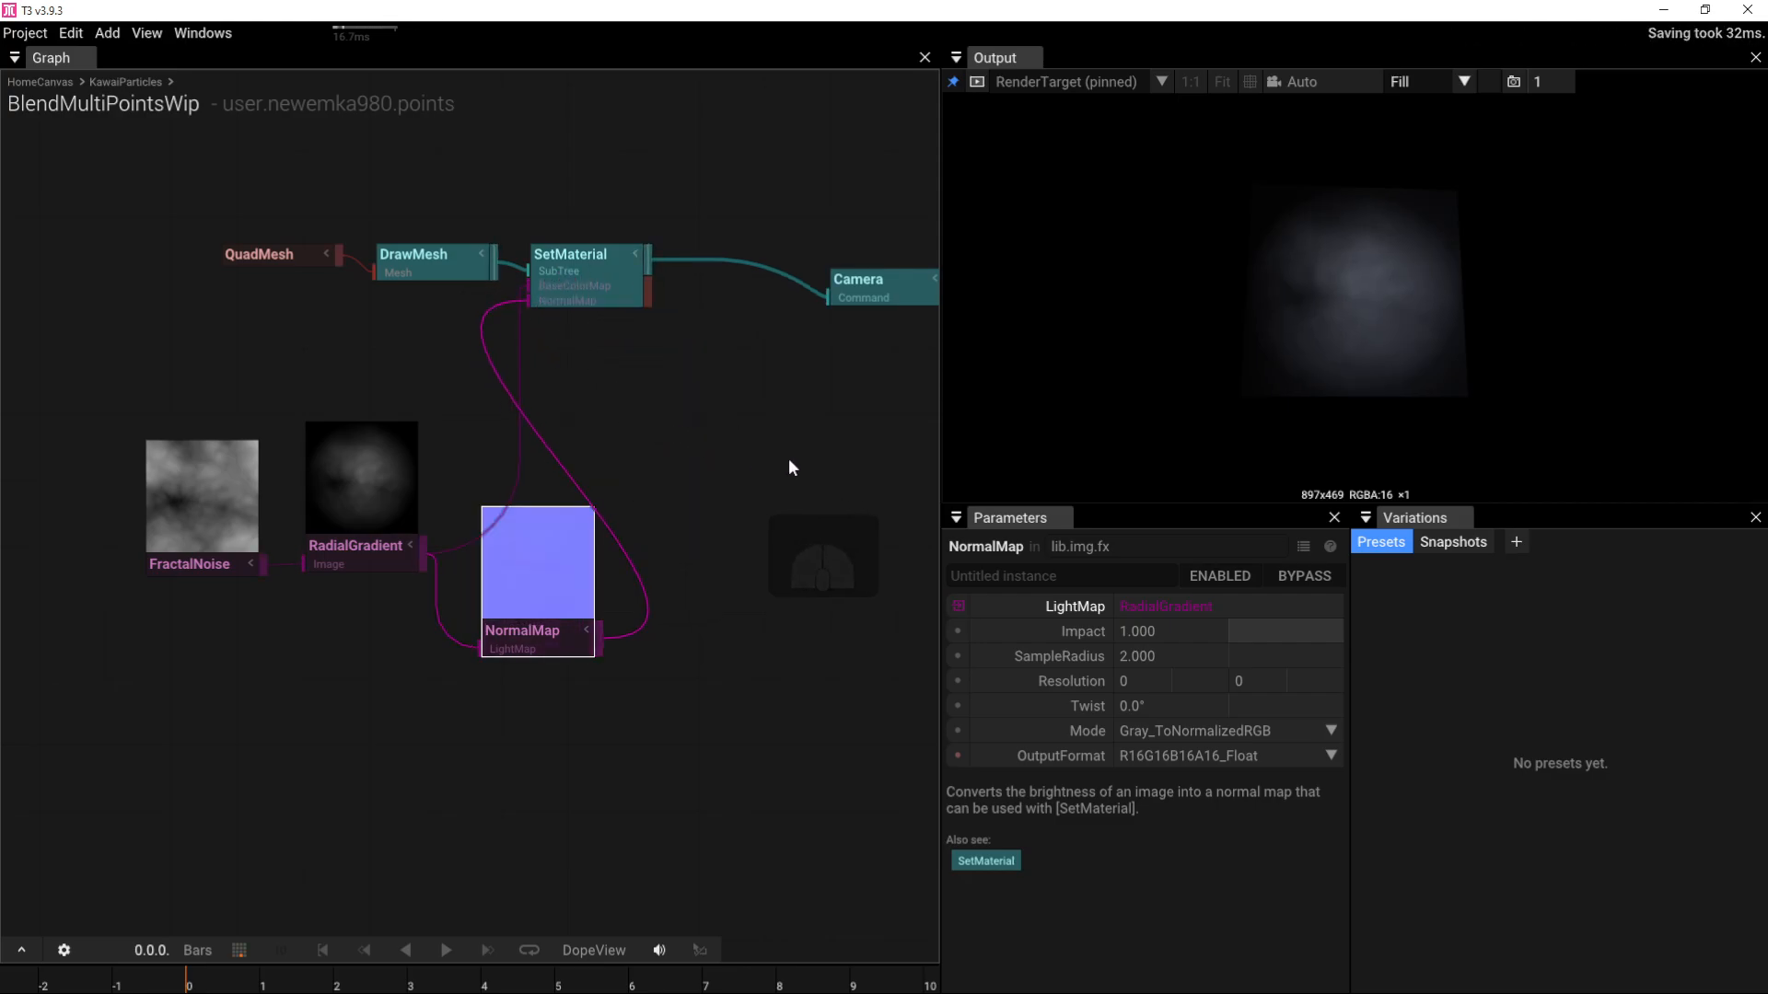
click(1168, 637)
text(2)
key(Return)
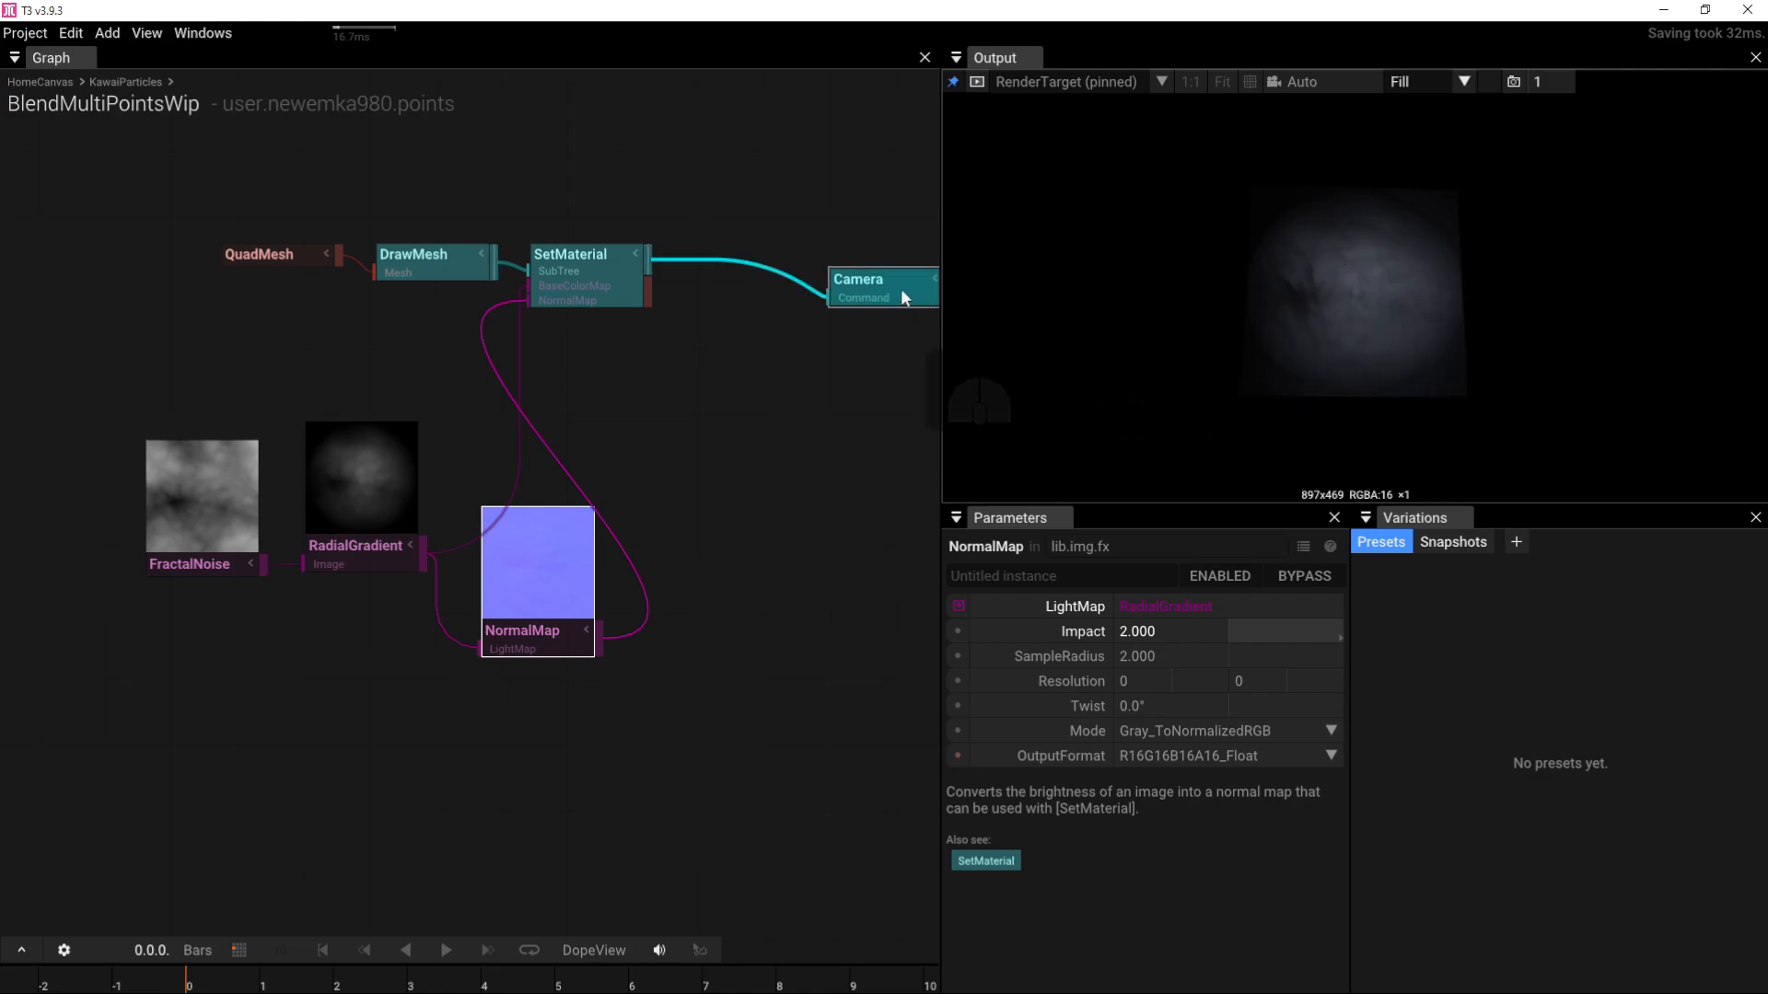
Step: View the output through the scene Camera and orbit around the shaded quad
click(1296, 82)
click(1307, 198)
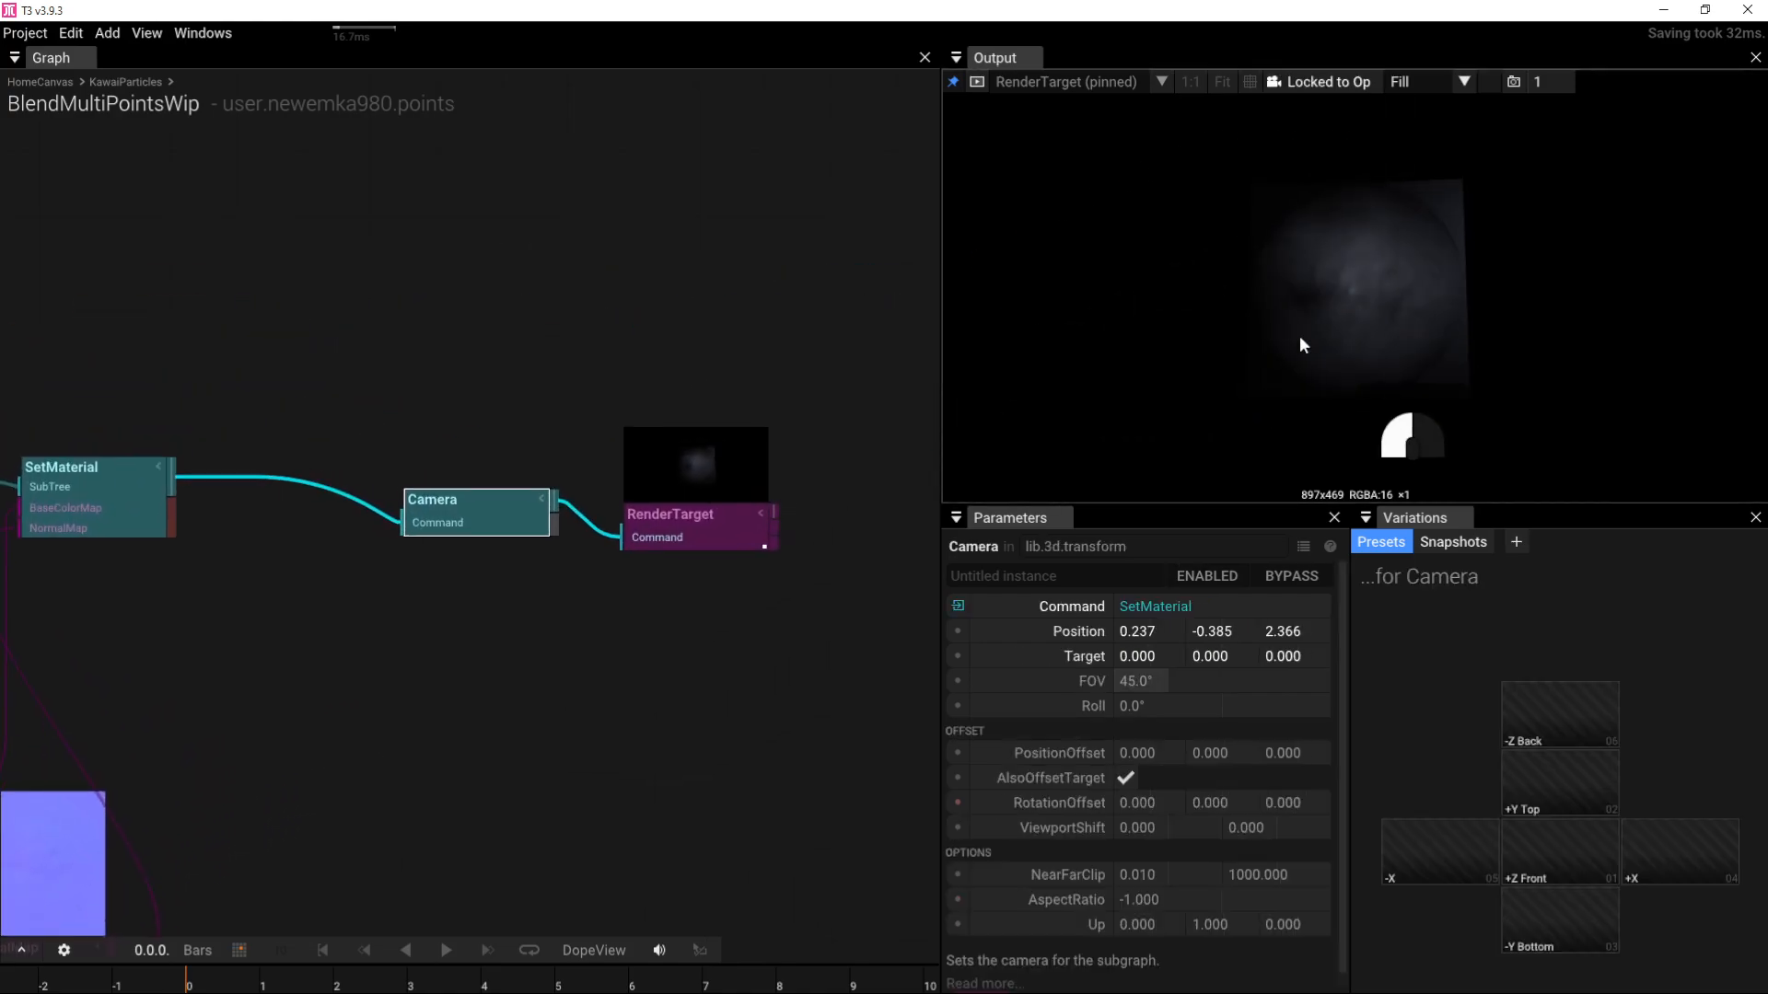
drag(1300, 335, 1359, 305)
right_drag(577, 630, 797, 563)
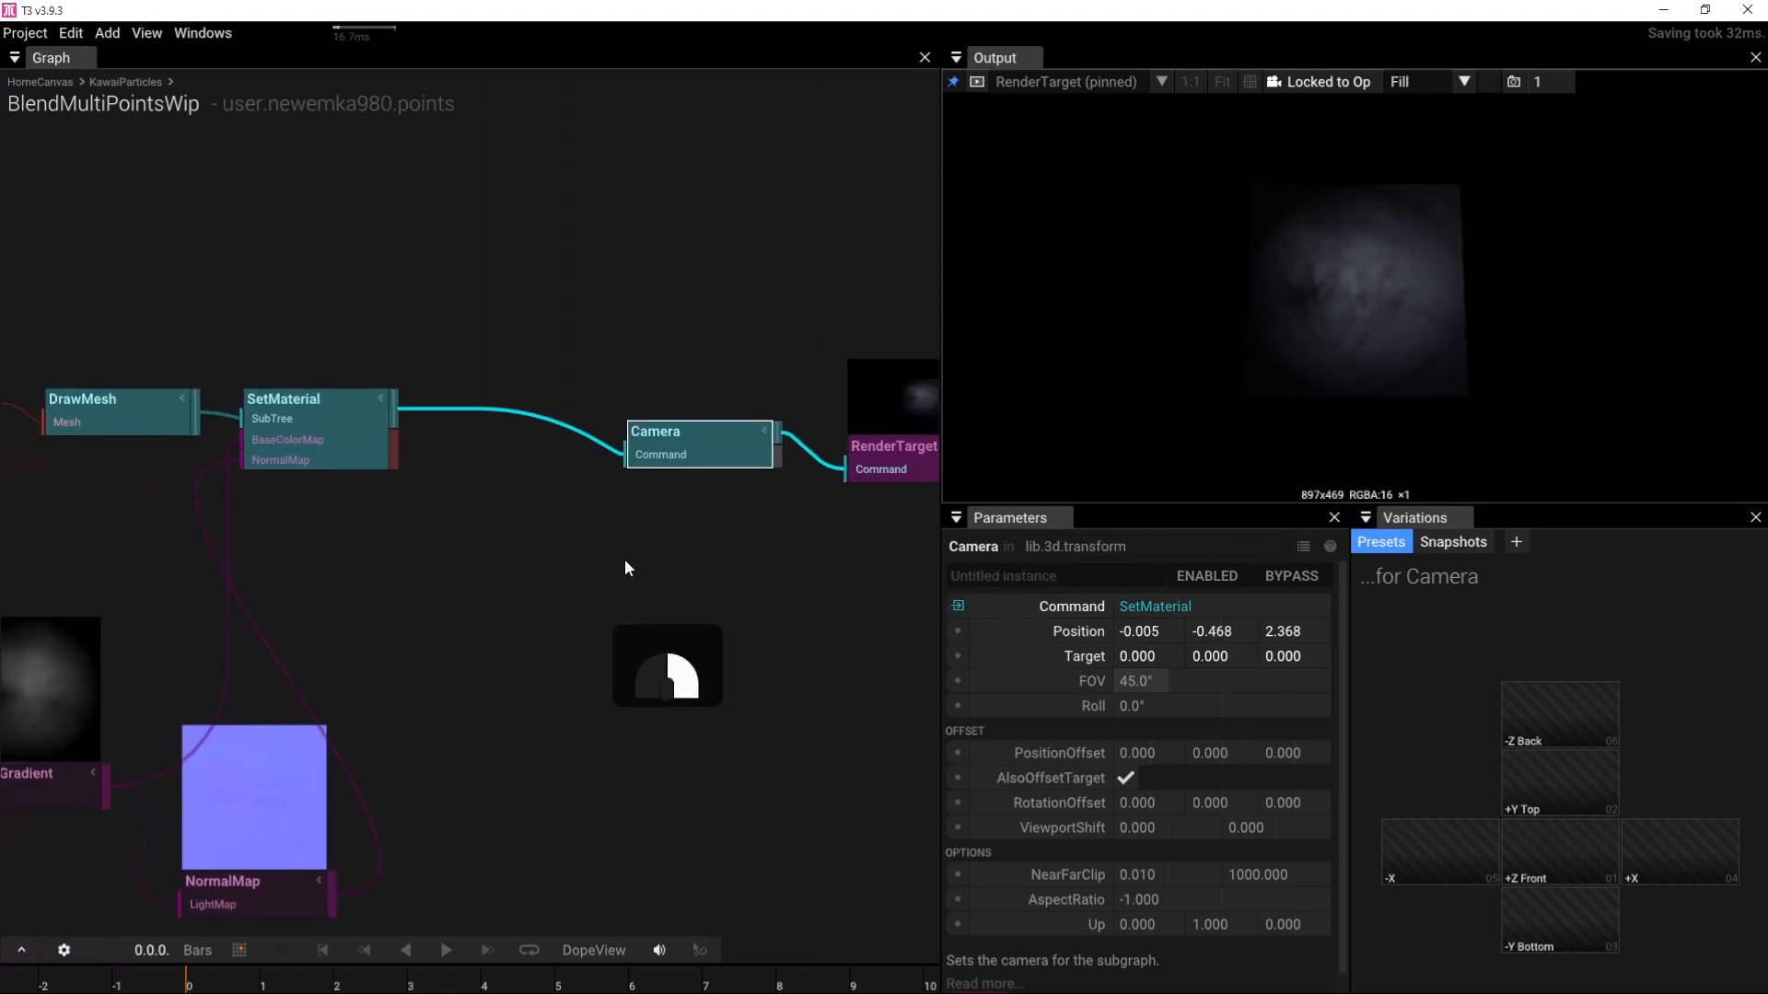
right_drag(624, 561, 827, 509)
right_drag(522, 567, 682, 535)
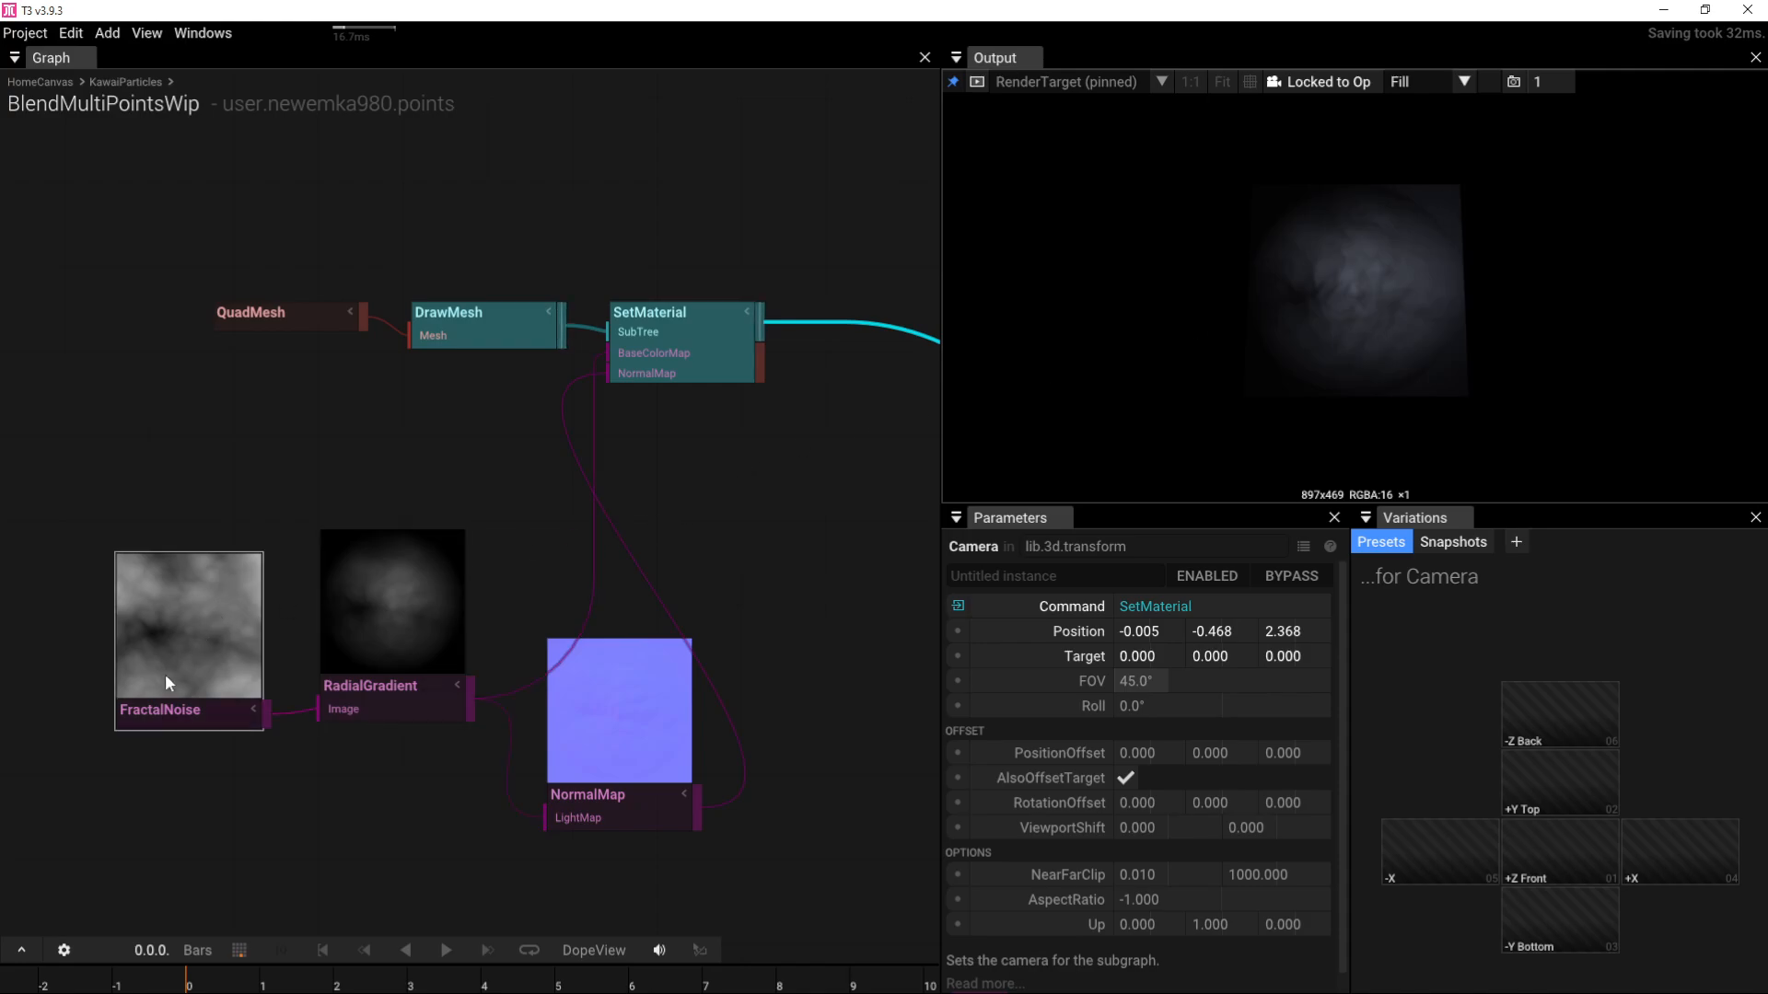
Step: Shift the texture nodes left and add a Blend node above the gradients
drag(384, 782, 121, 670)
drag(407, 684, 134, 683)
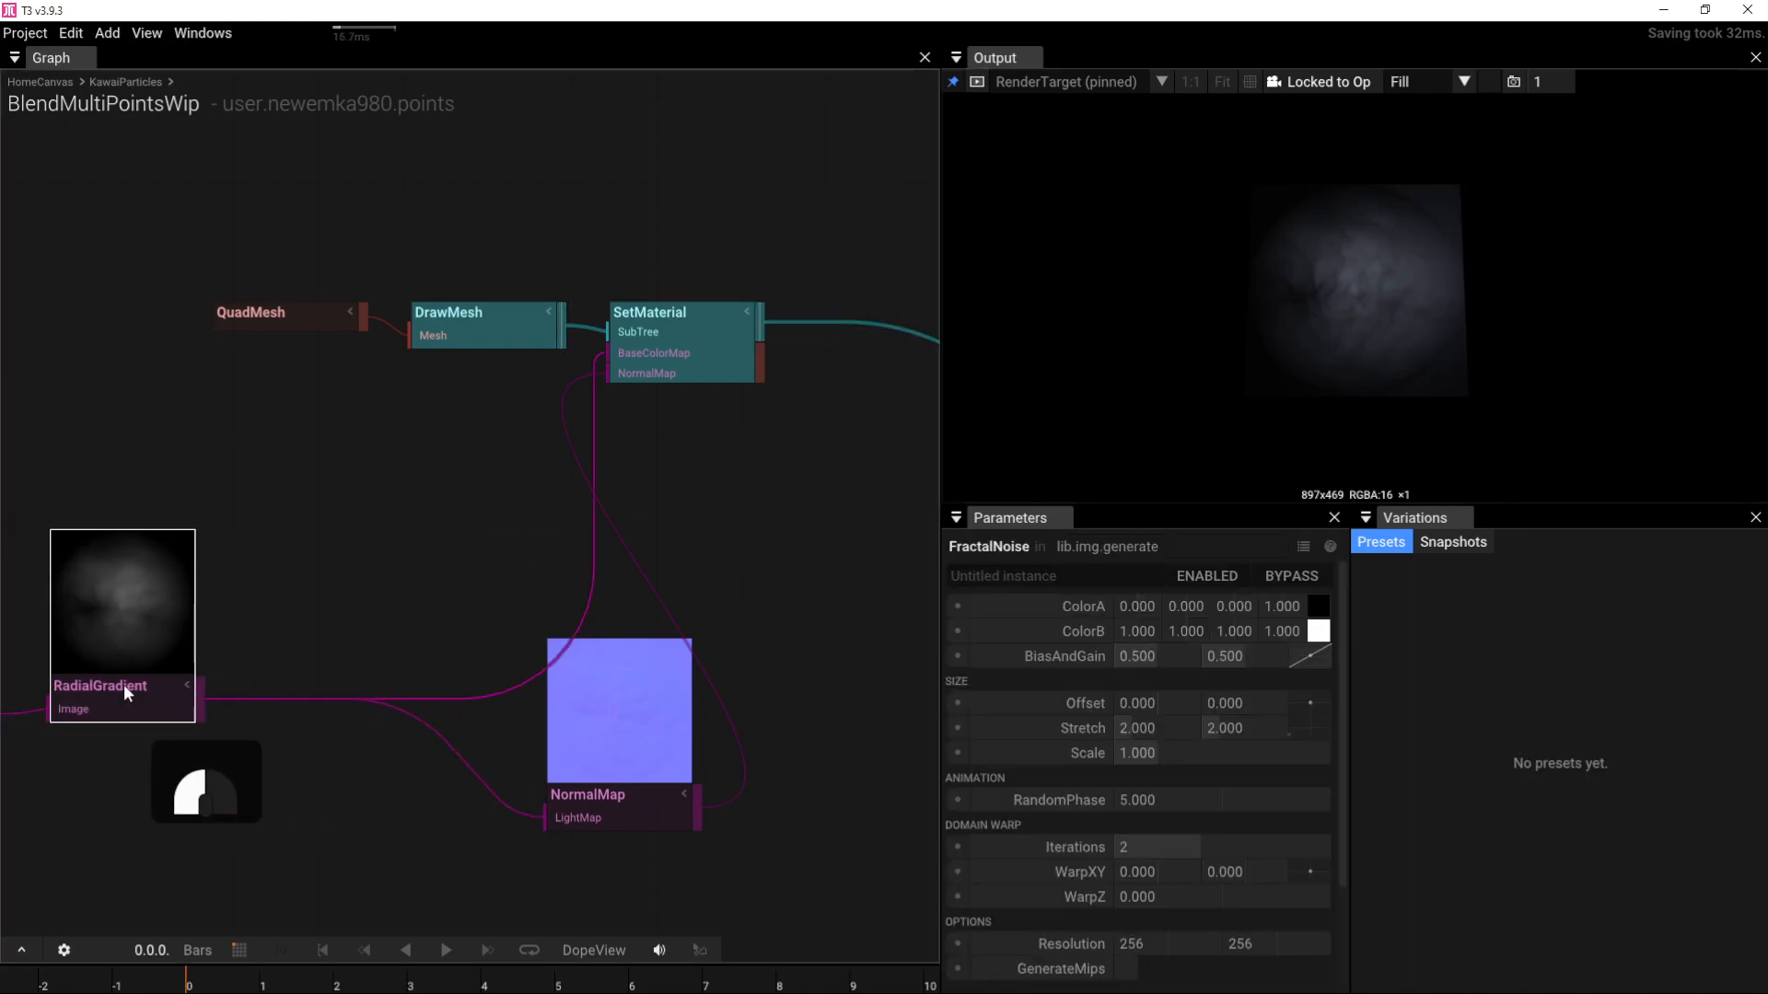
right_drag(271, 752, 571, 613)
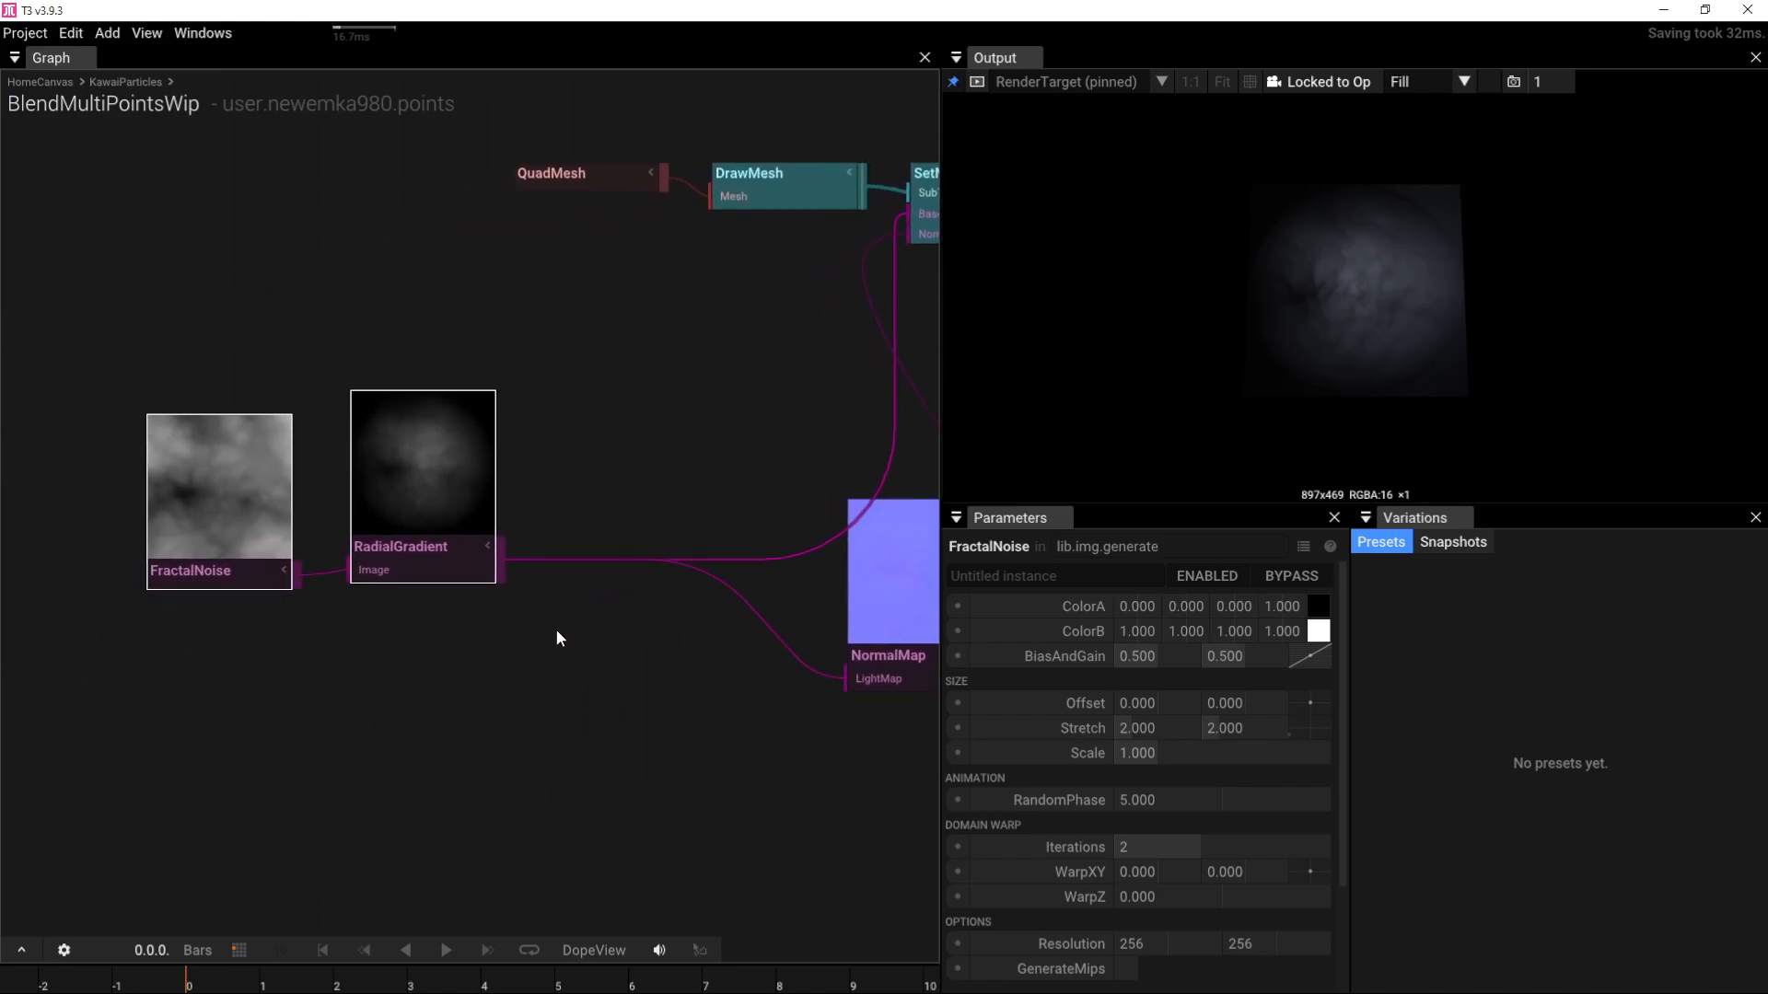
click(593, 440)
key(Tab)
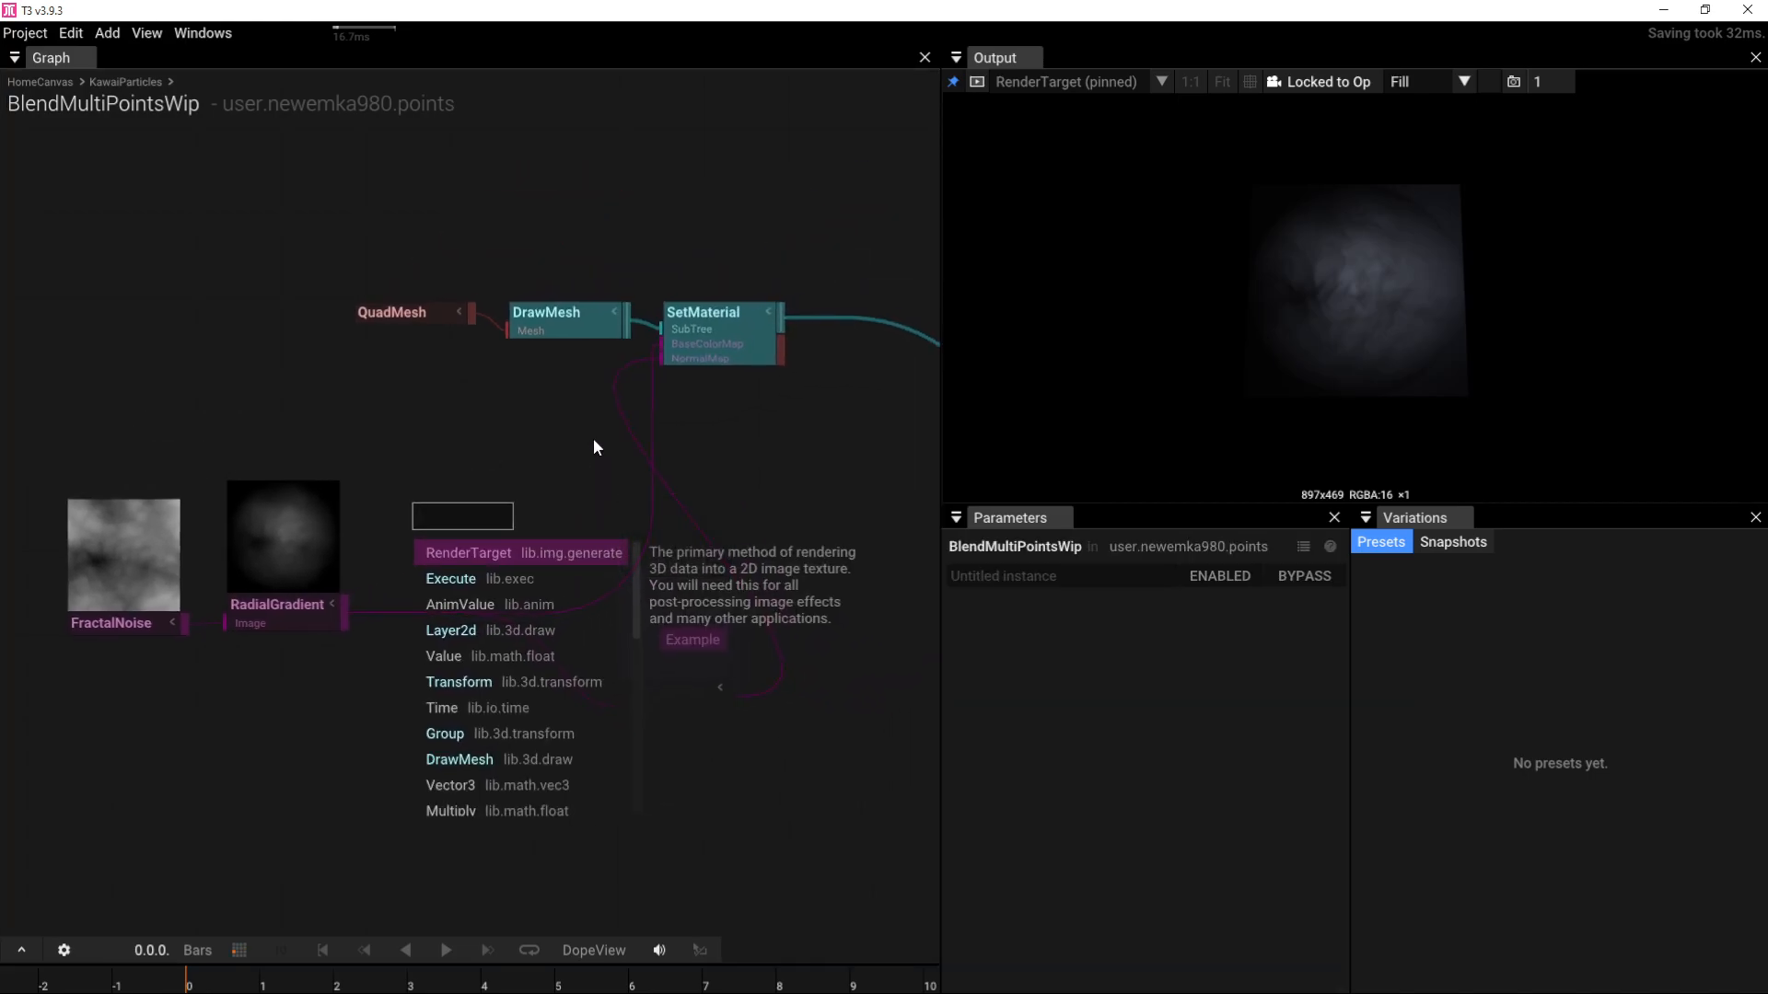
text(b)
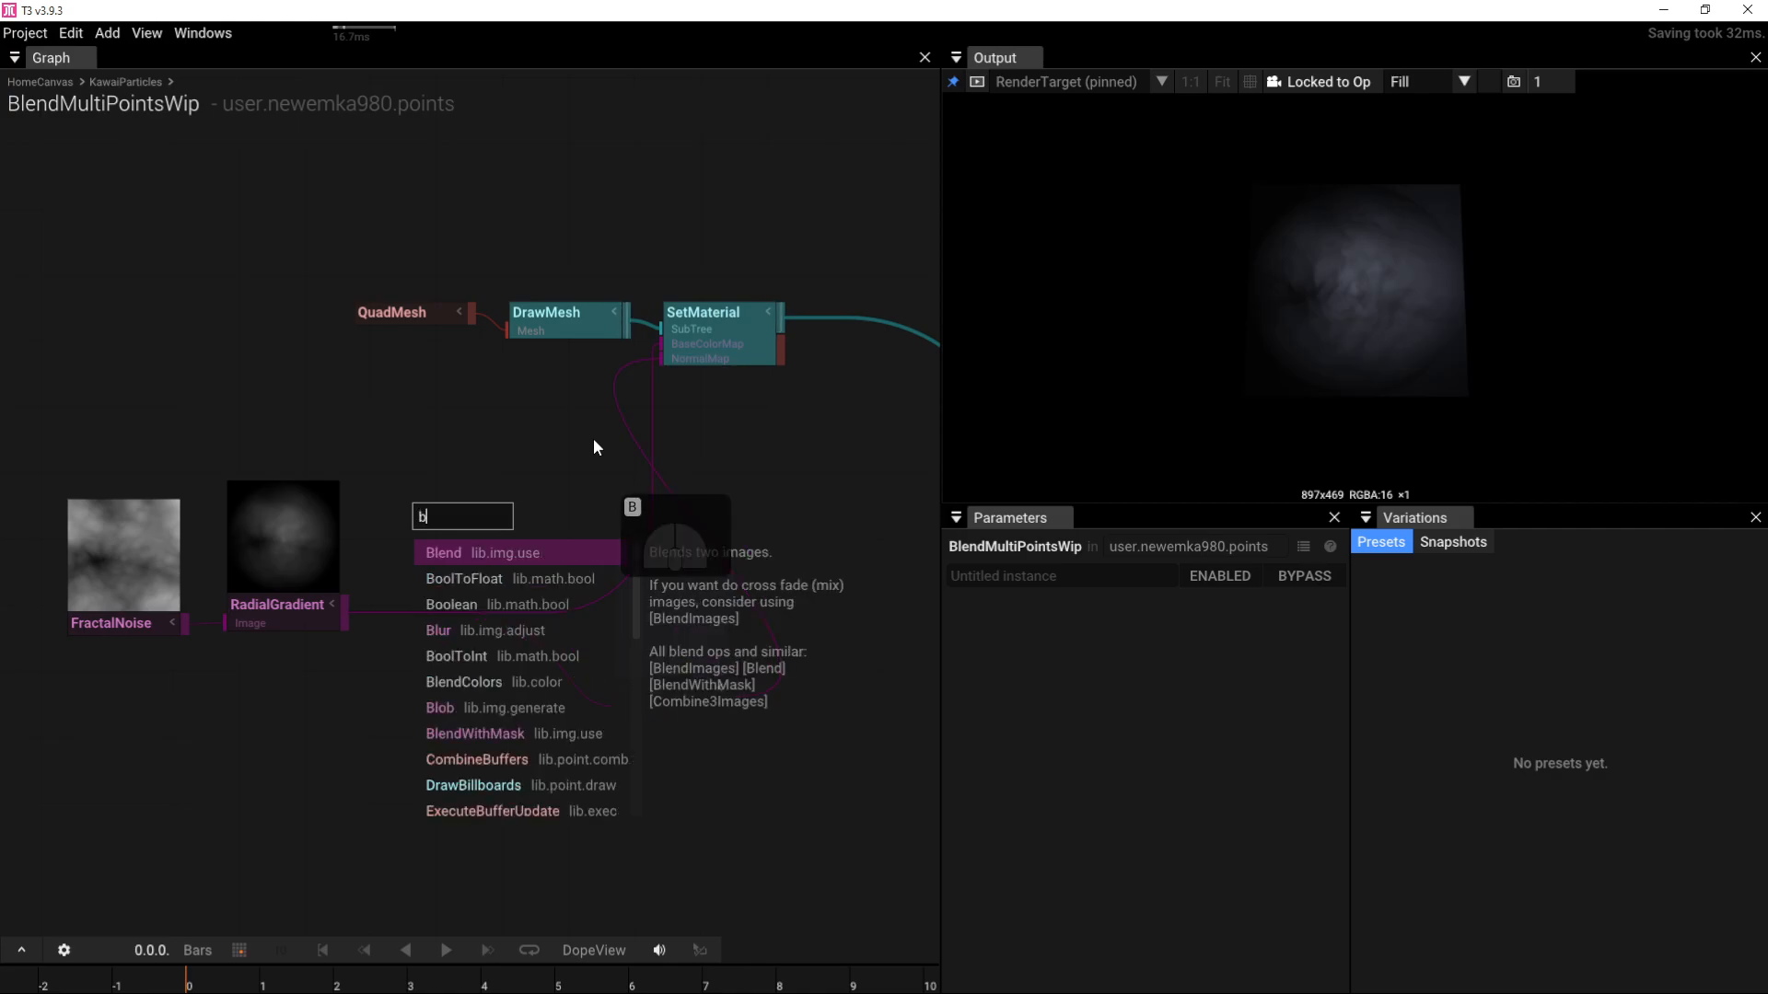
text(le)
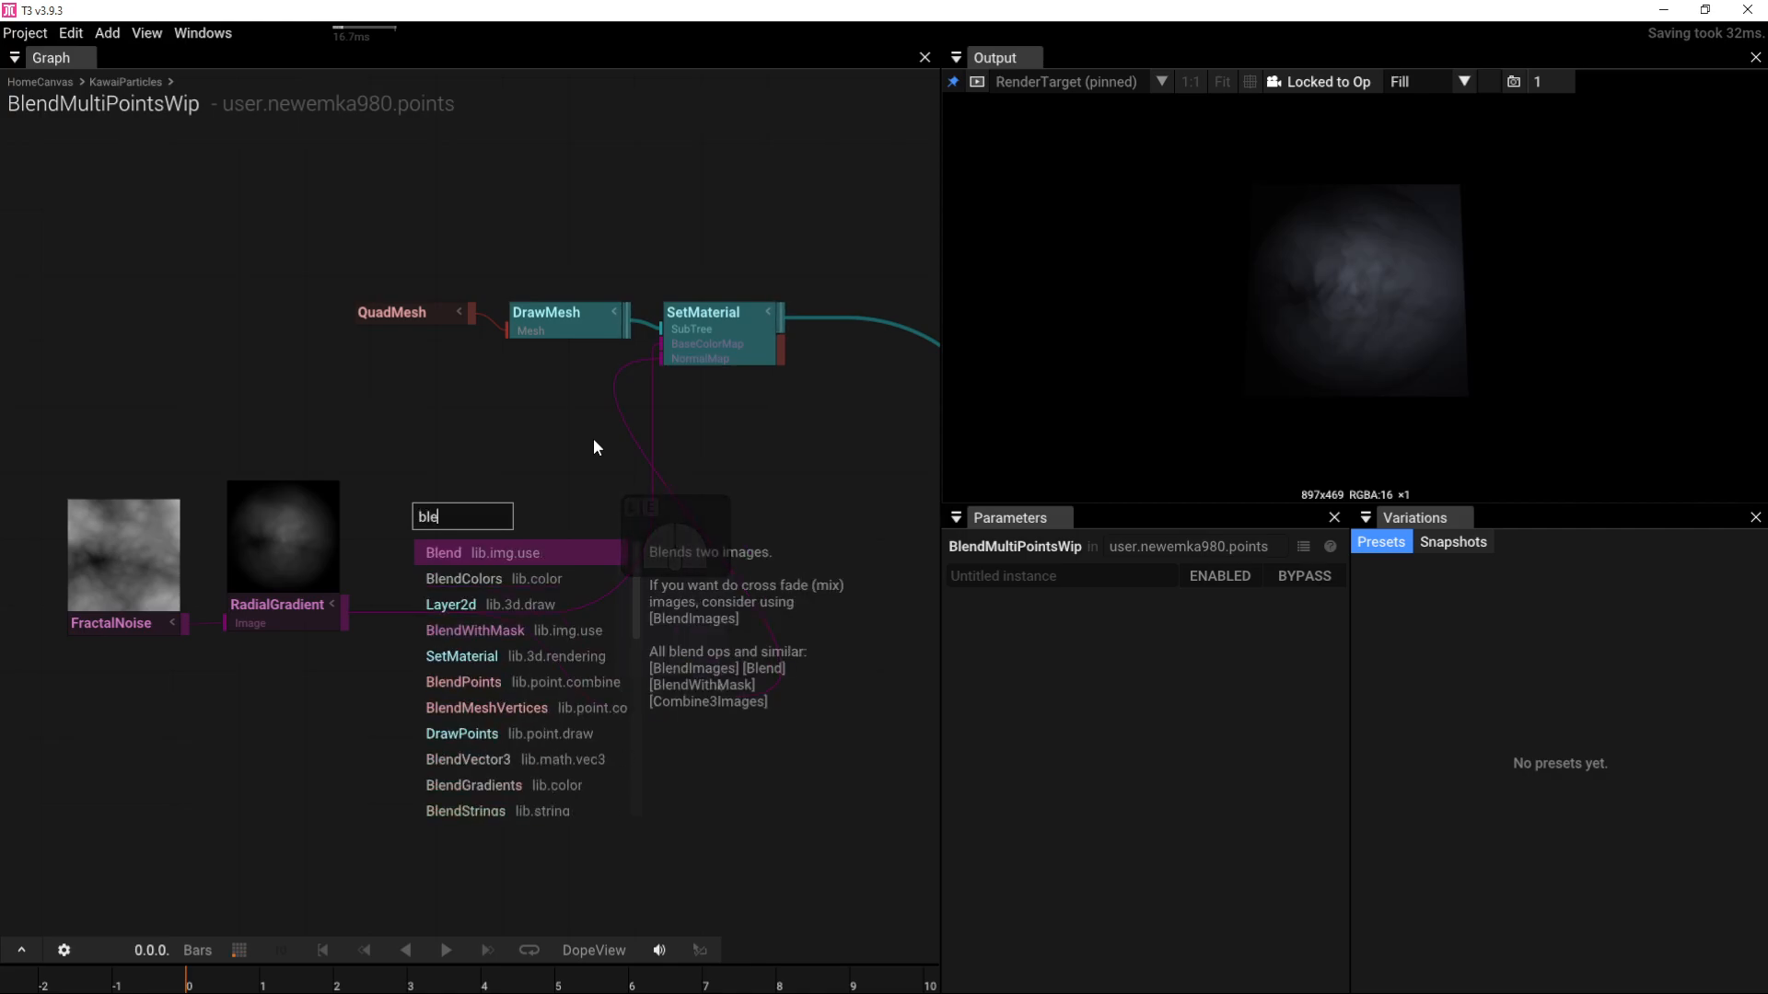
click(502, 551)
drag(491, 532, 509, 466)
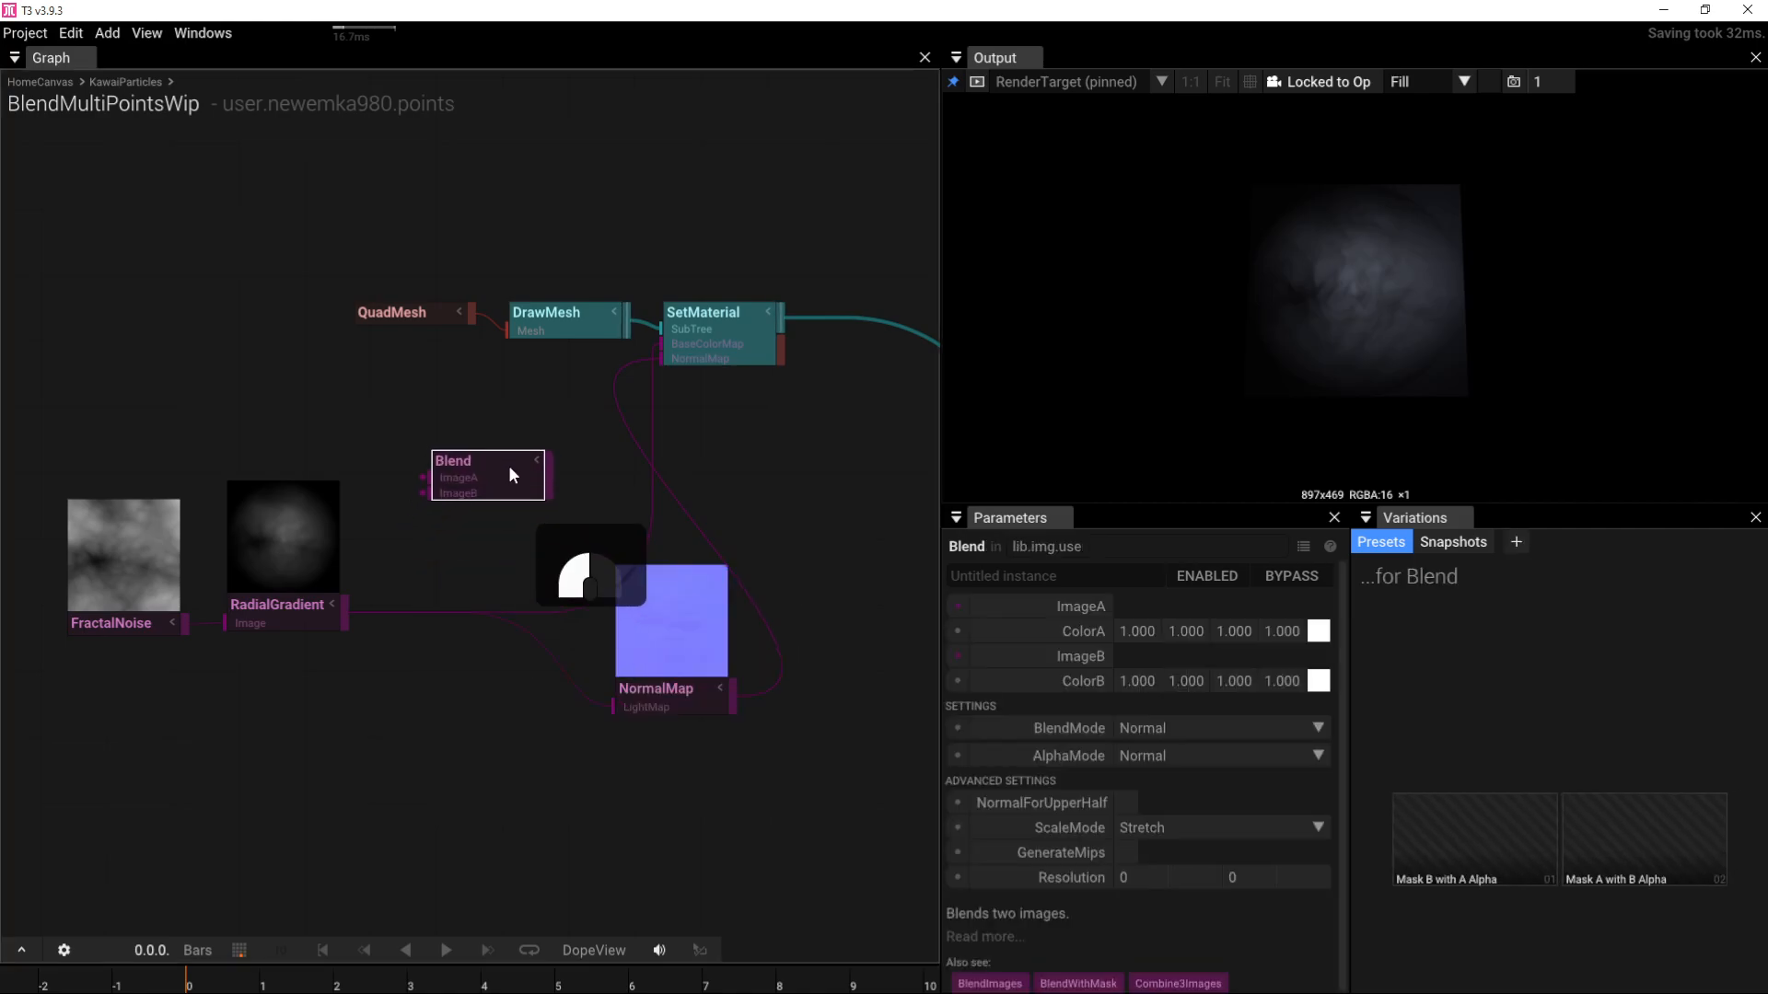
Step: Duplicate the RadialGradient and connect the copy to Blend's ImageB
click(300, 613)
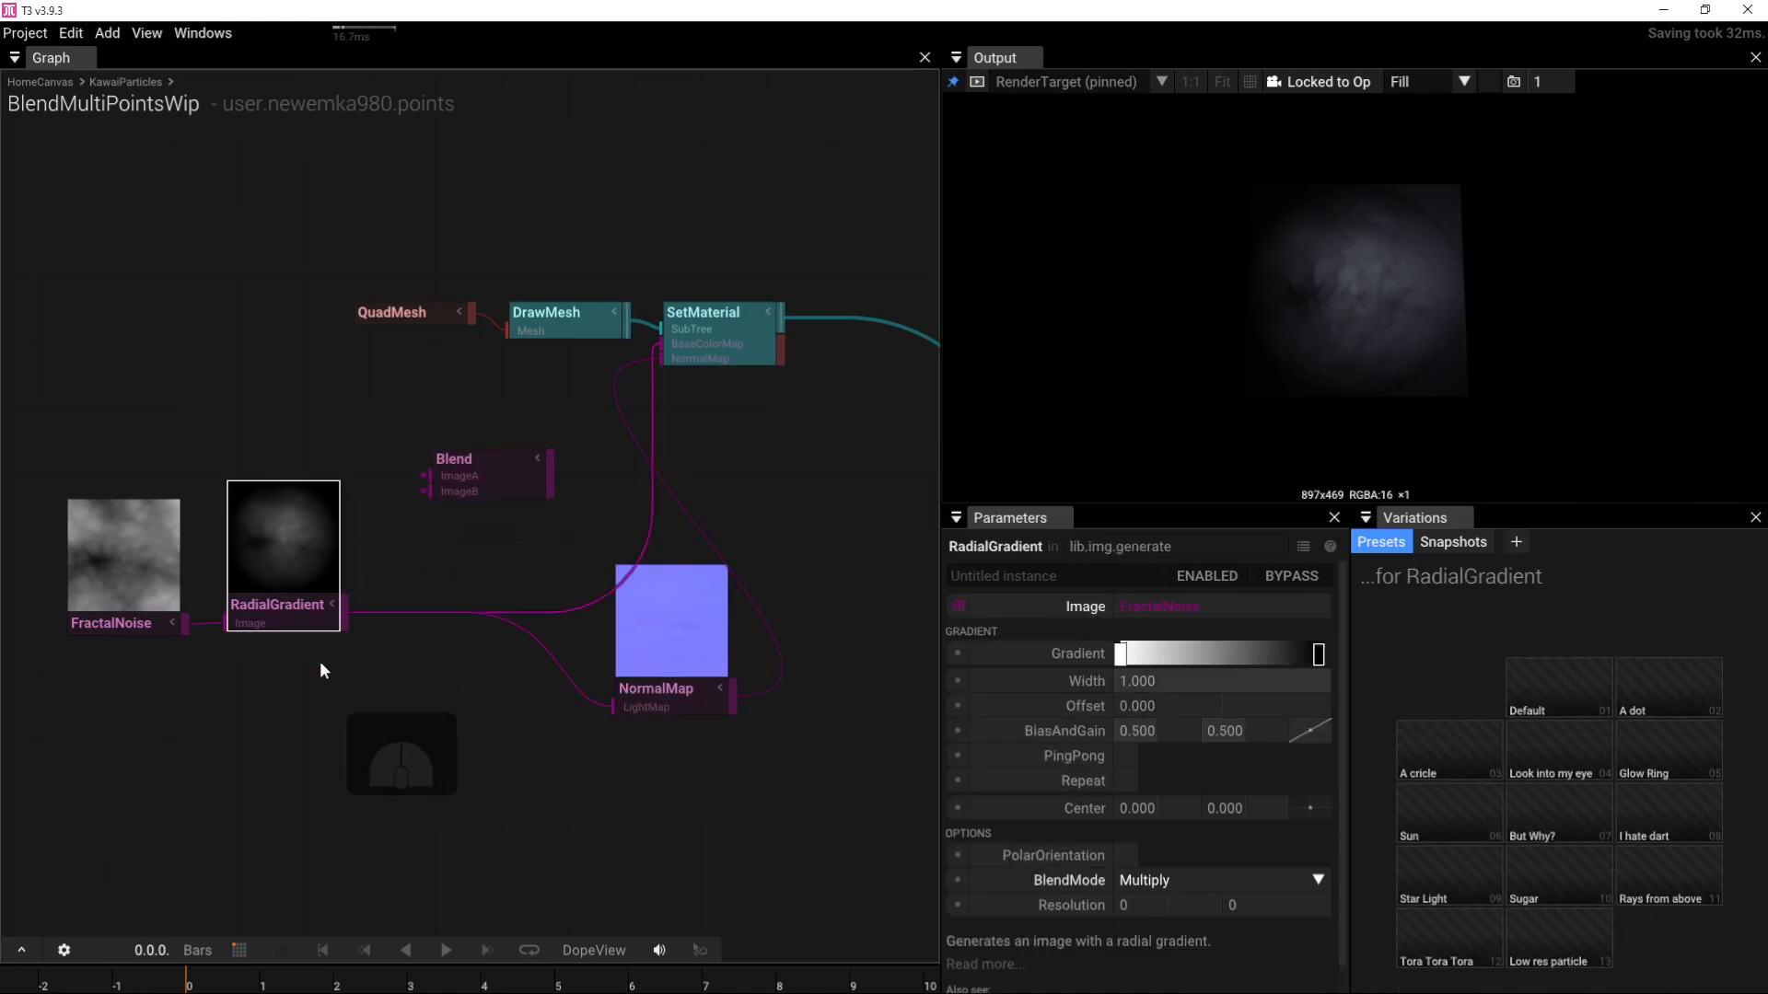
key(ctrl+c)
key(ctrl+v)
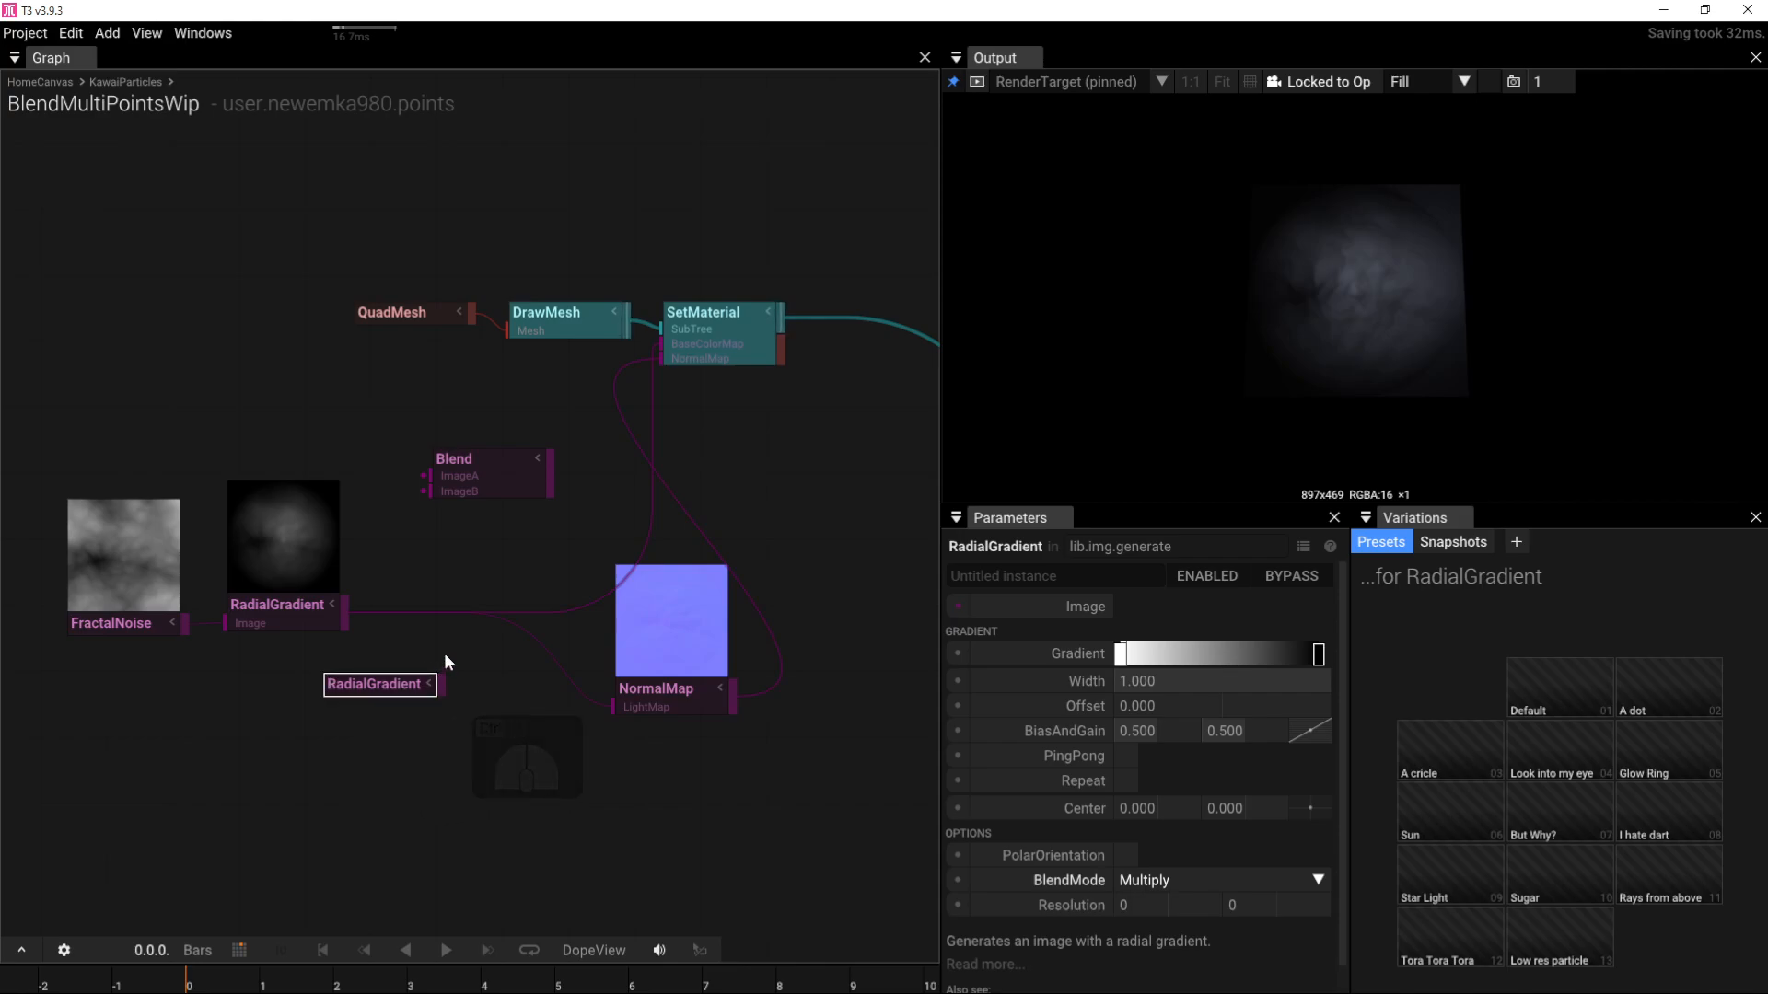
drag(343, 608, 425, 491)
drag(442, 683, 429, 492)
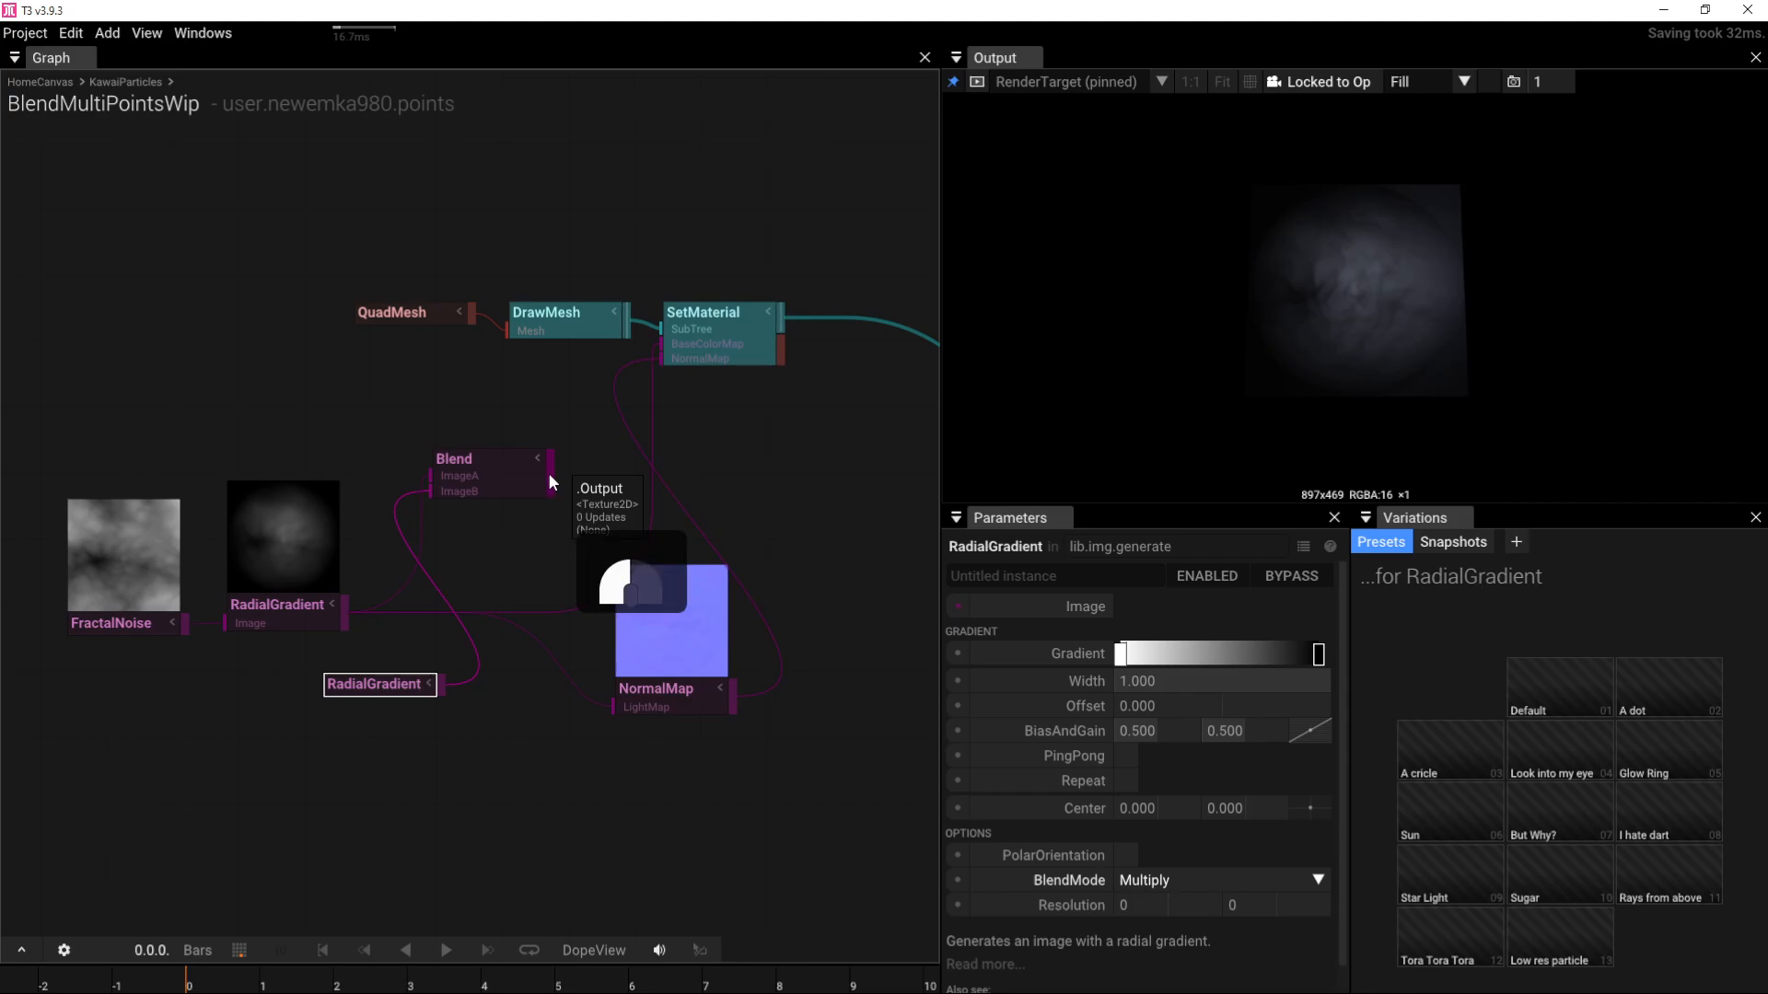
Step: Connect Blend's output to SetMaterial's BaseColorMap
drag(549, 473, 617, 339)
drag(357, 685, 262, 766)
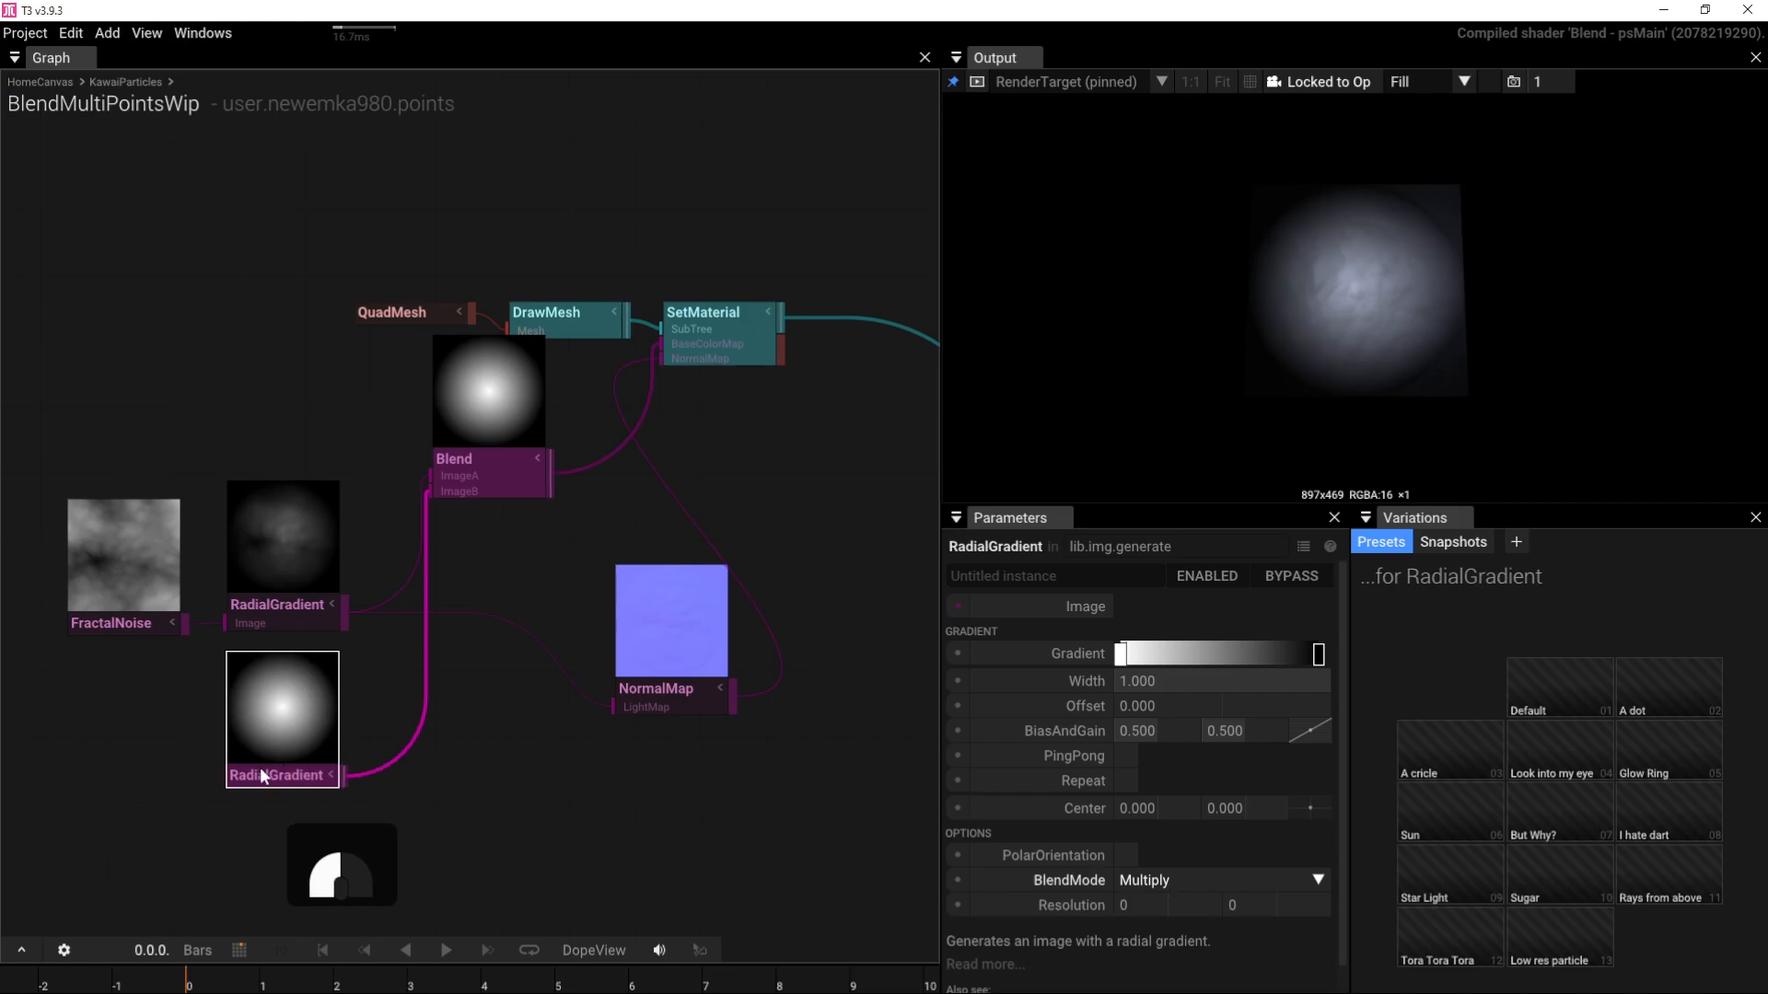
drag(1362, 296, 1134, 388)
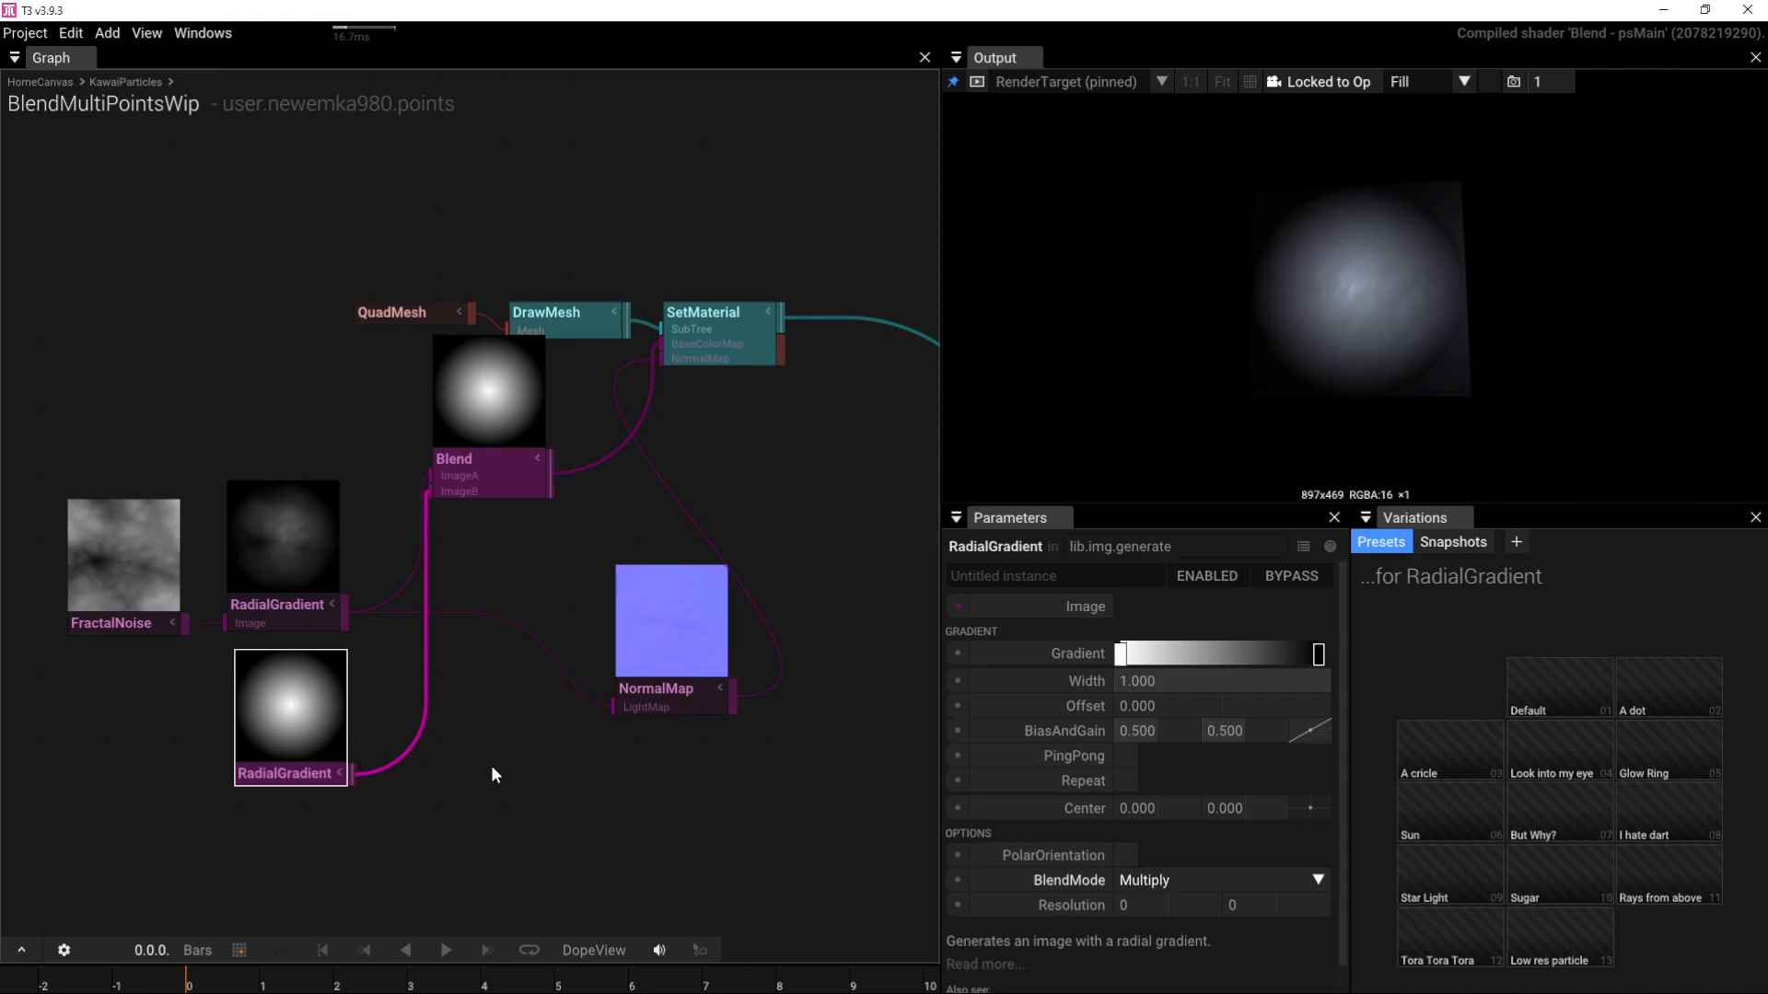
Step: Make the copied gradient's outer colour stop white with alpha at 0
click(1318, 654)
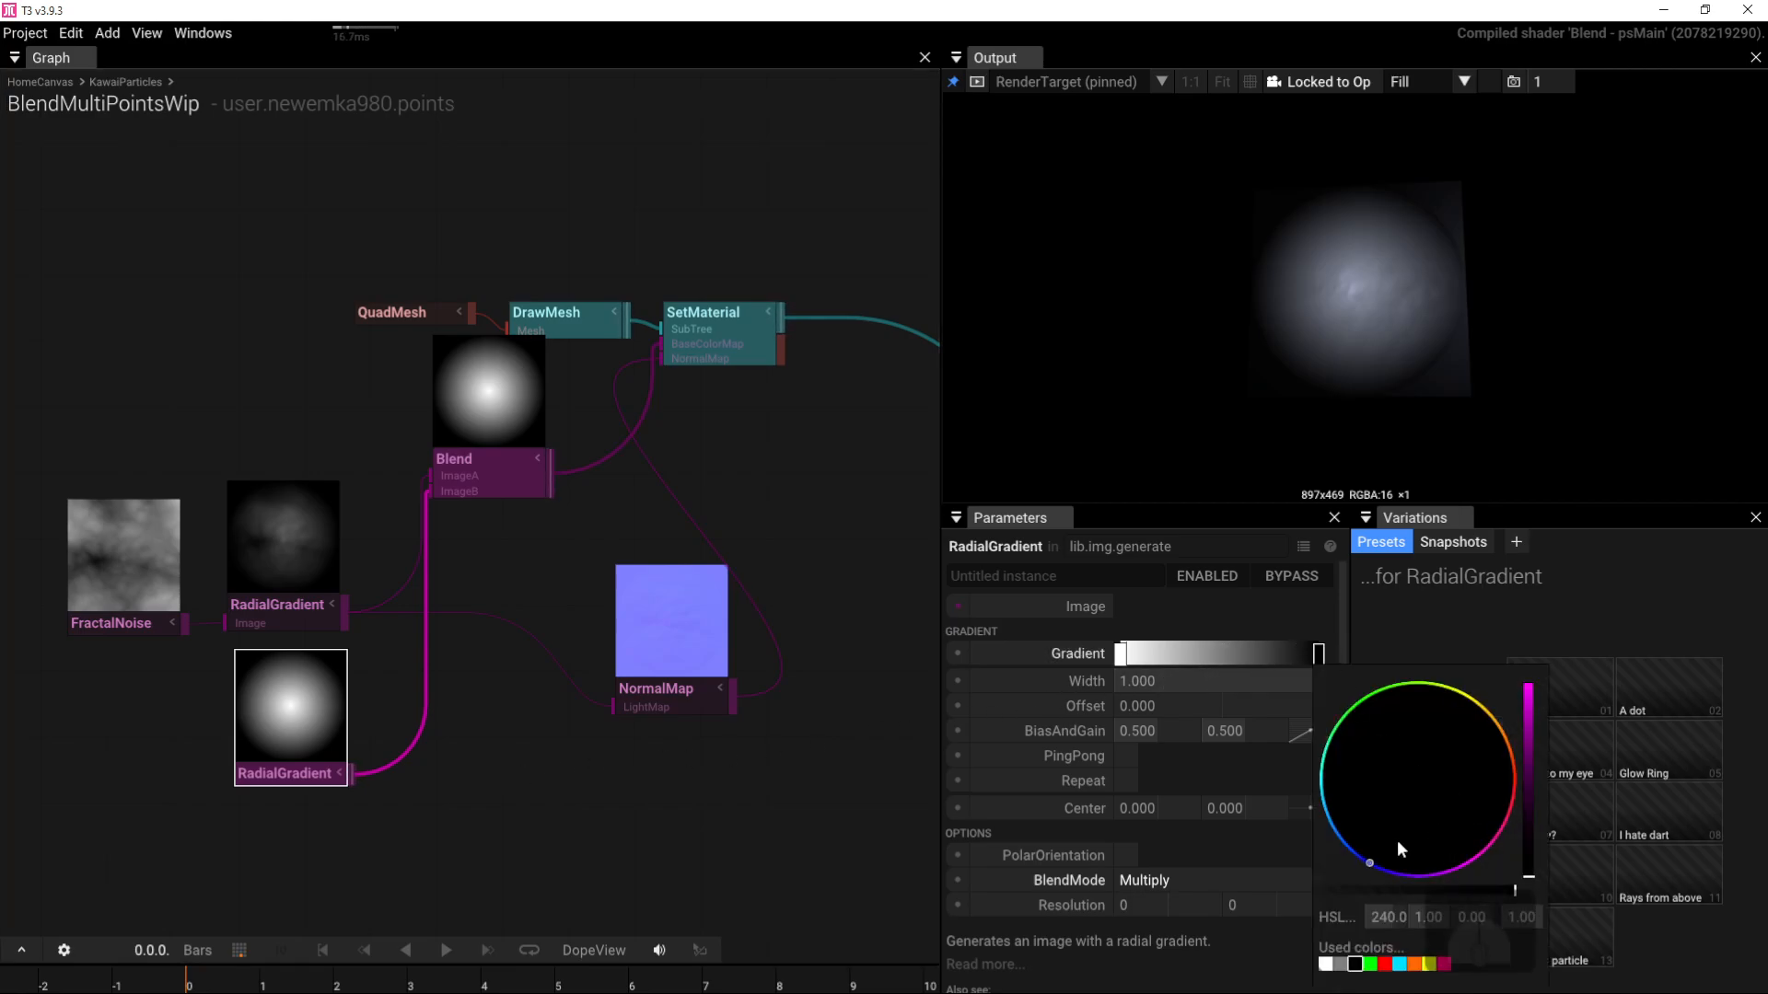
click(1326, 964)
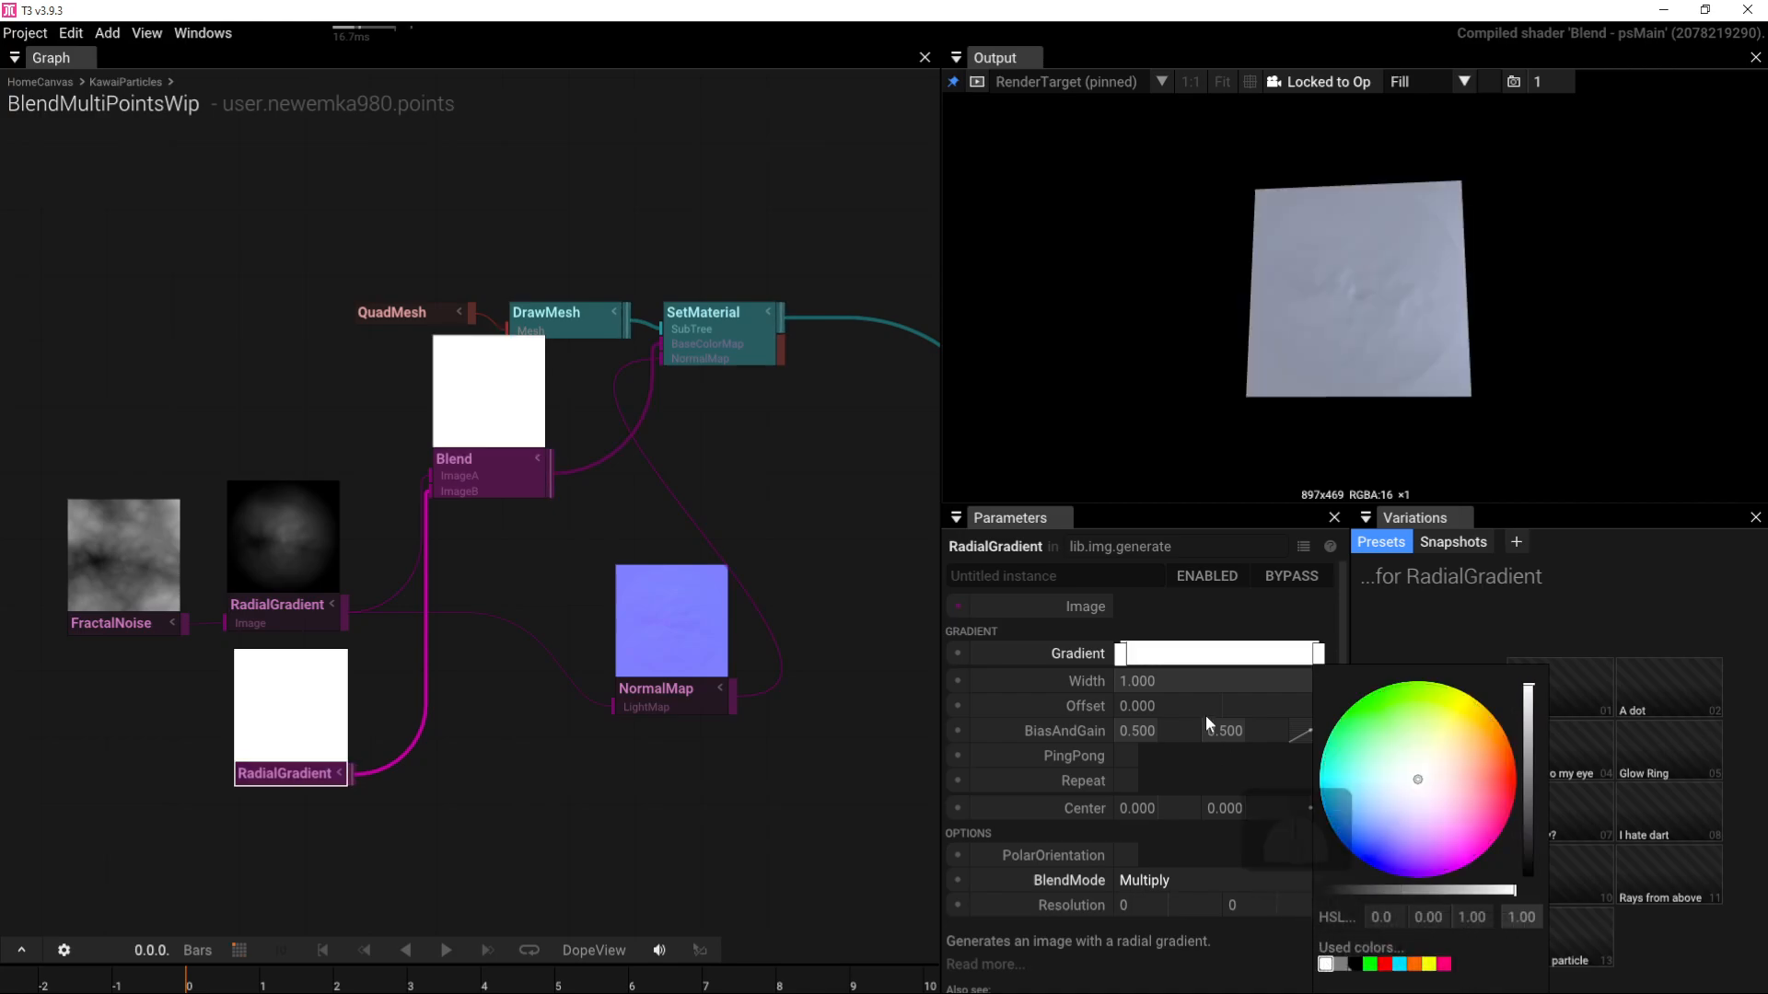
click(1322, 600)
click(1318, 652)
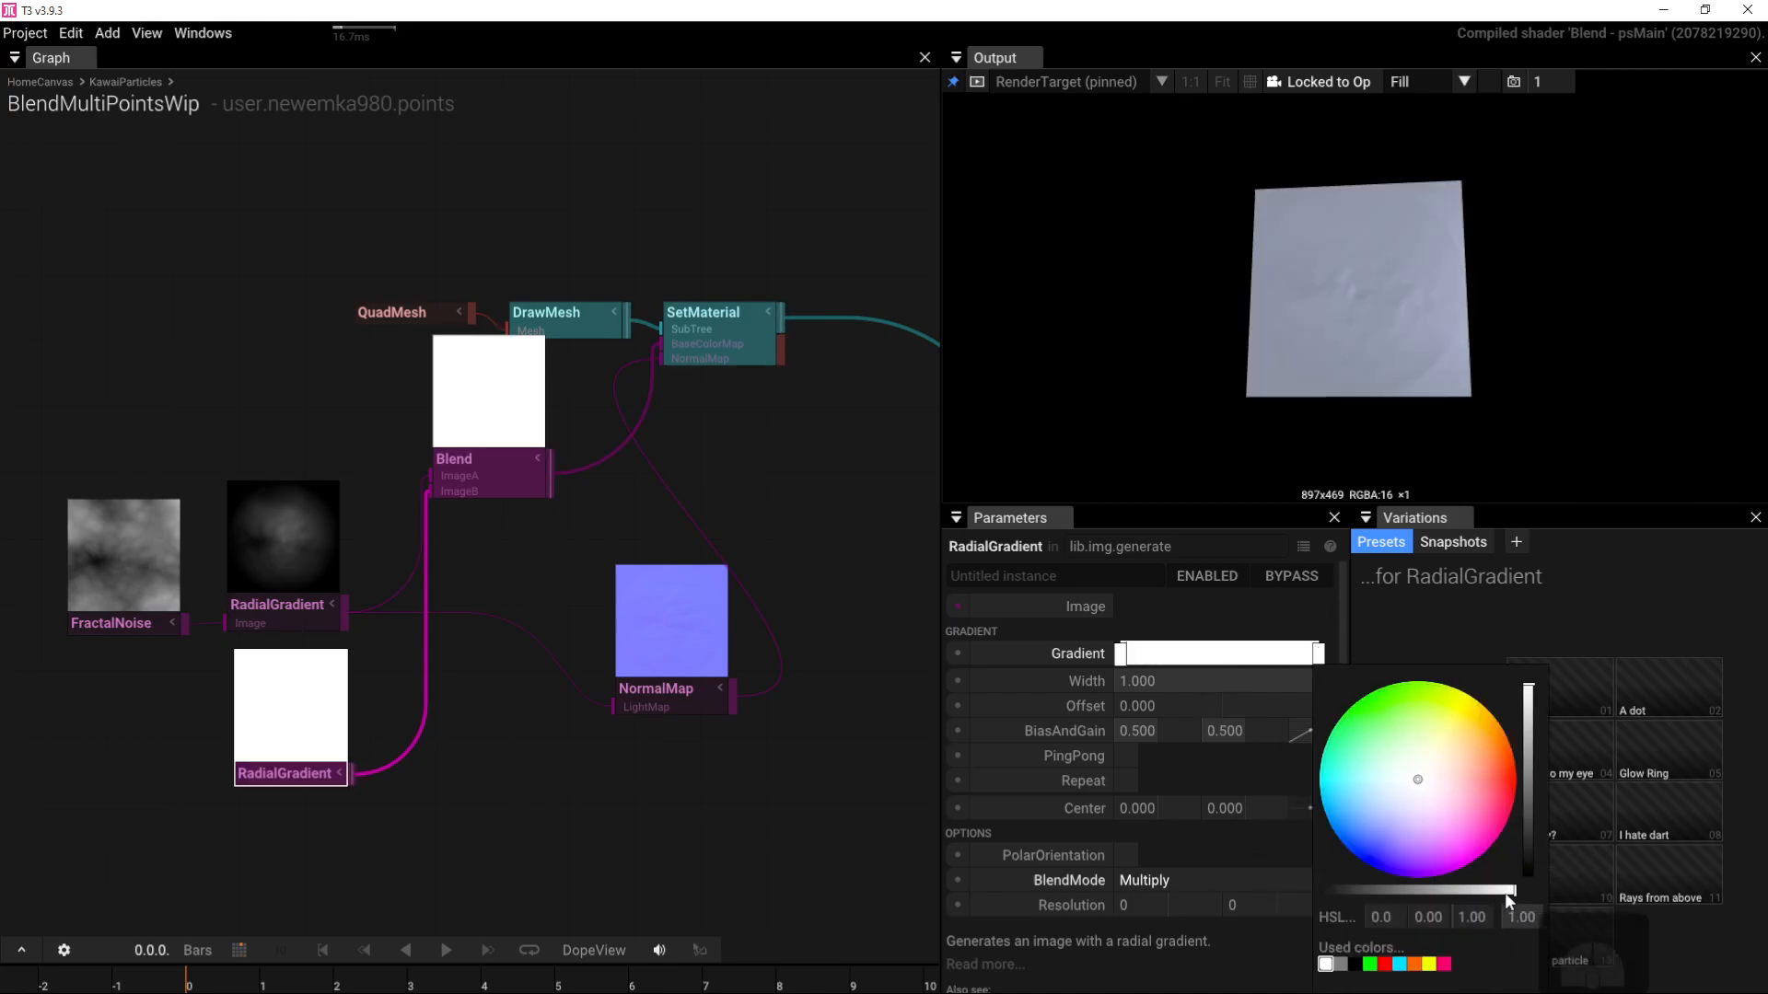
drag(1504, 893, 1232, 888)
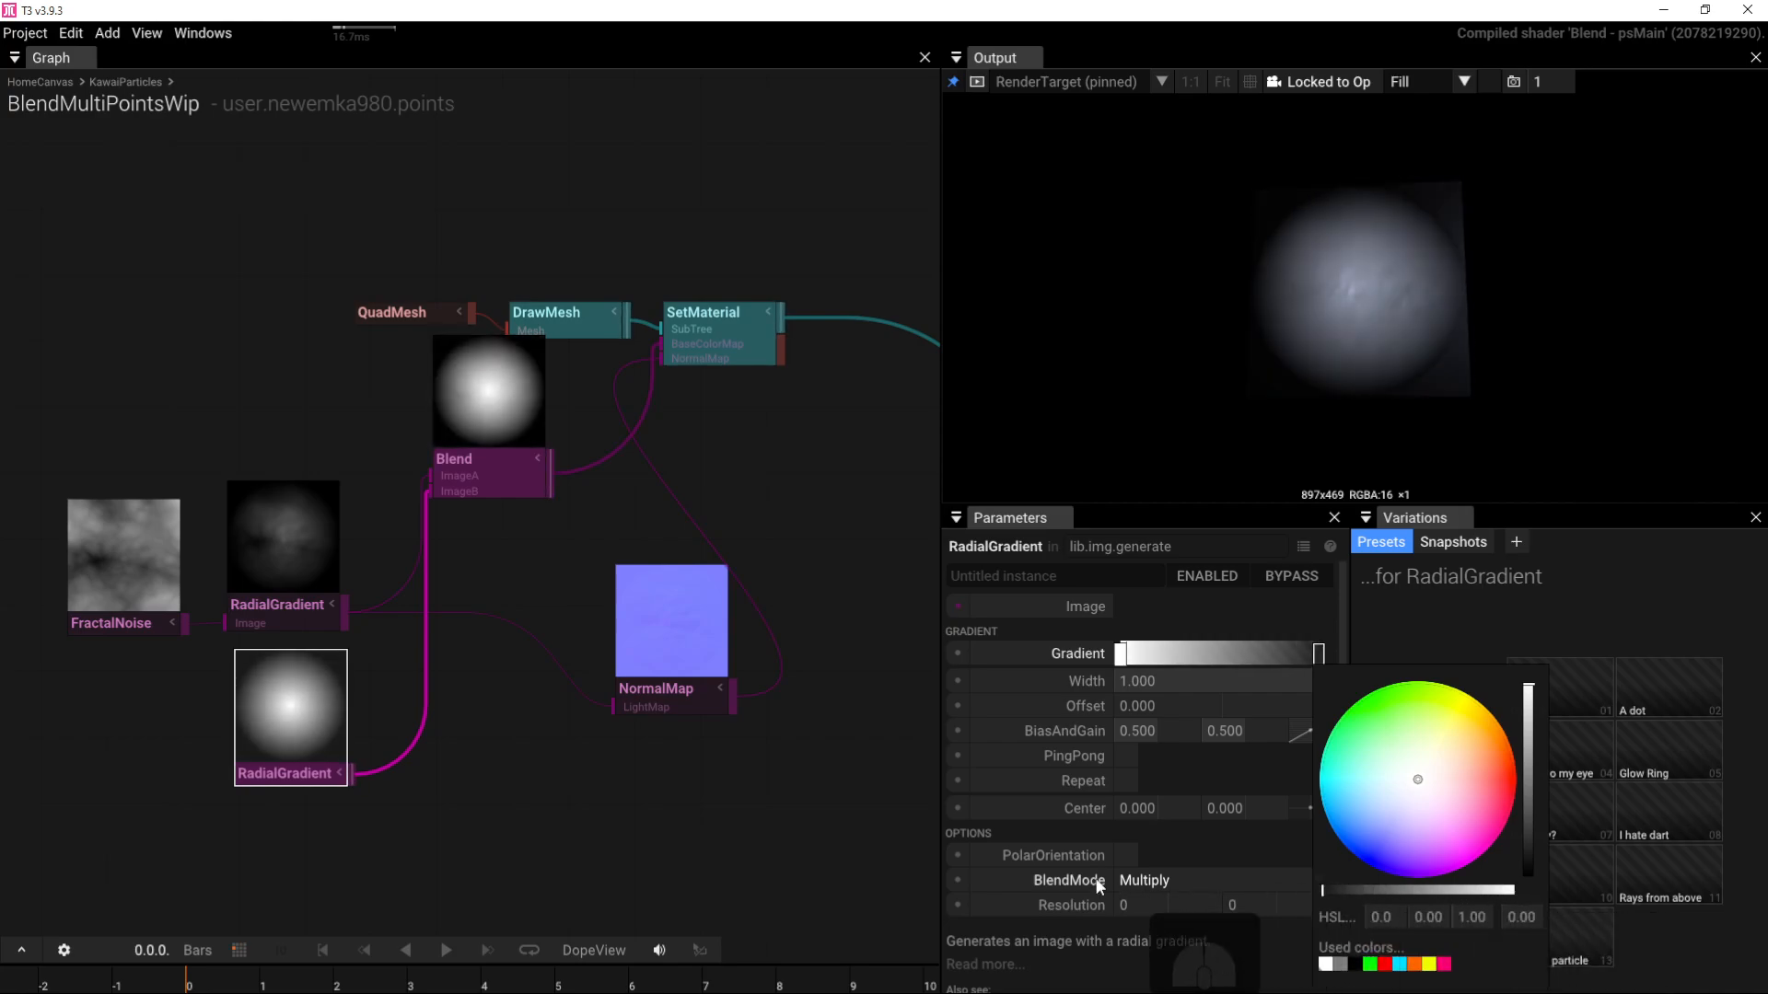
Step: Set the Blend node's AlphaMode to UseImageB_Alpha
click(271, 774)
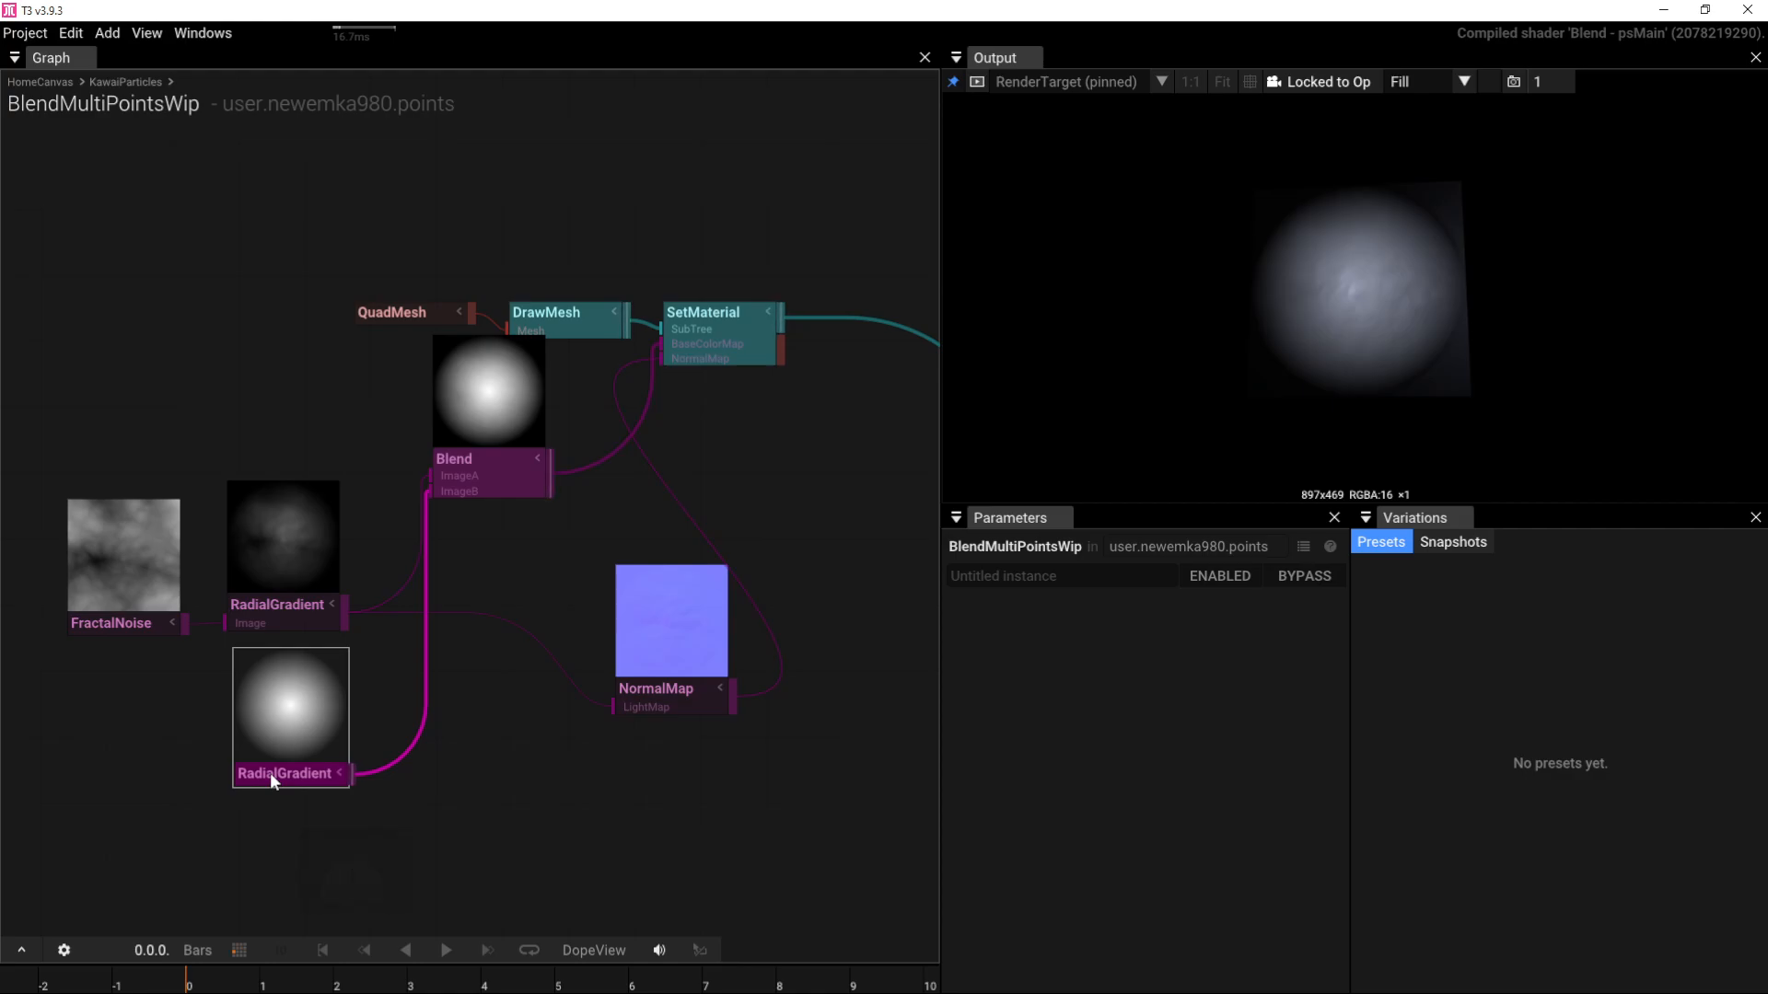
click(271, 780)
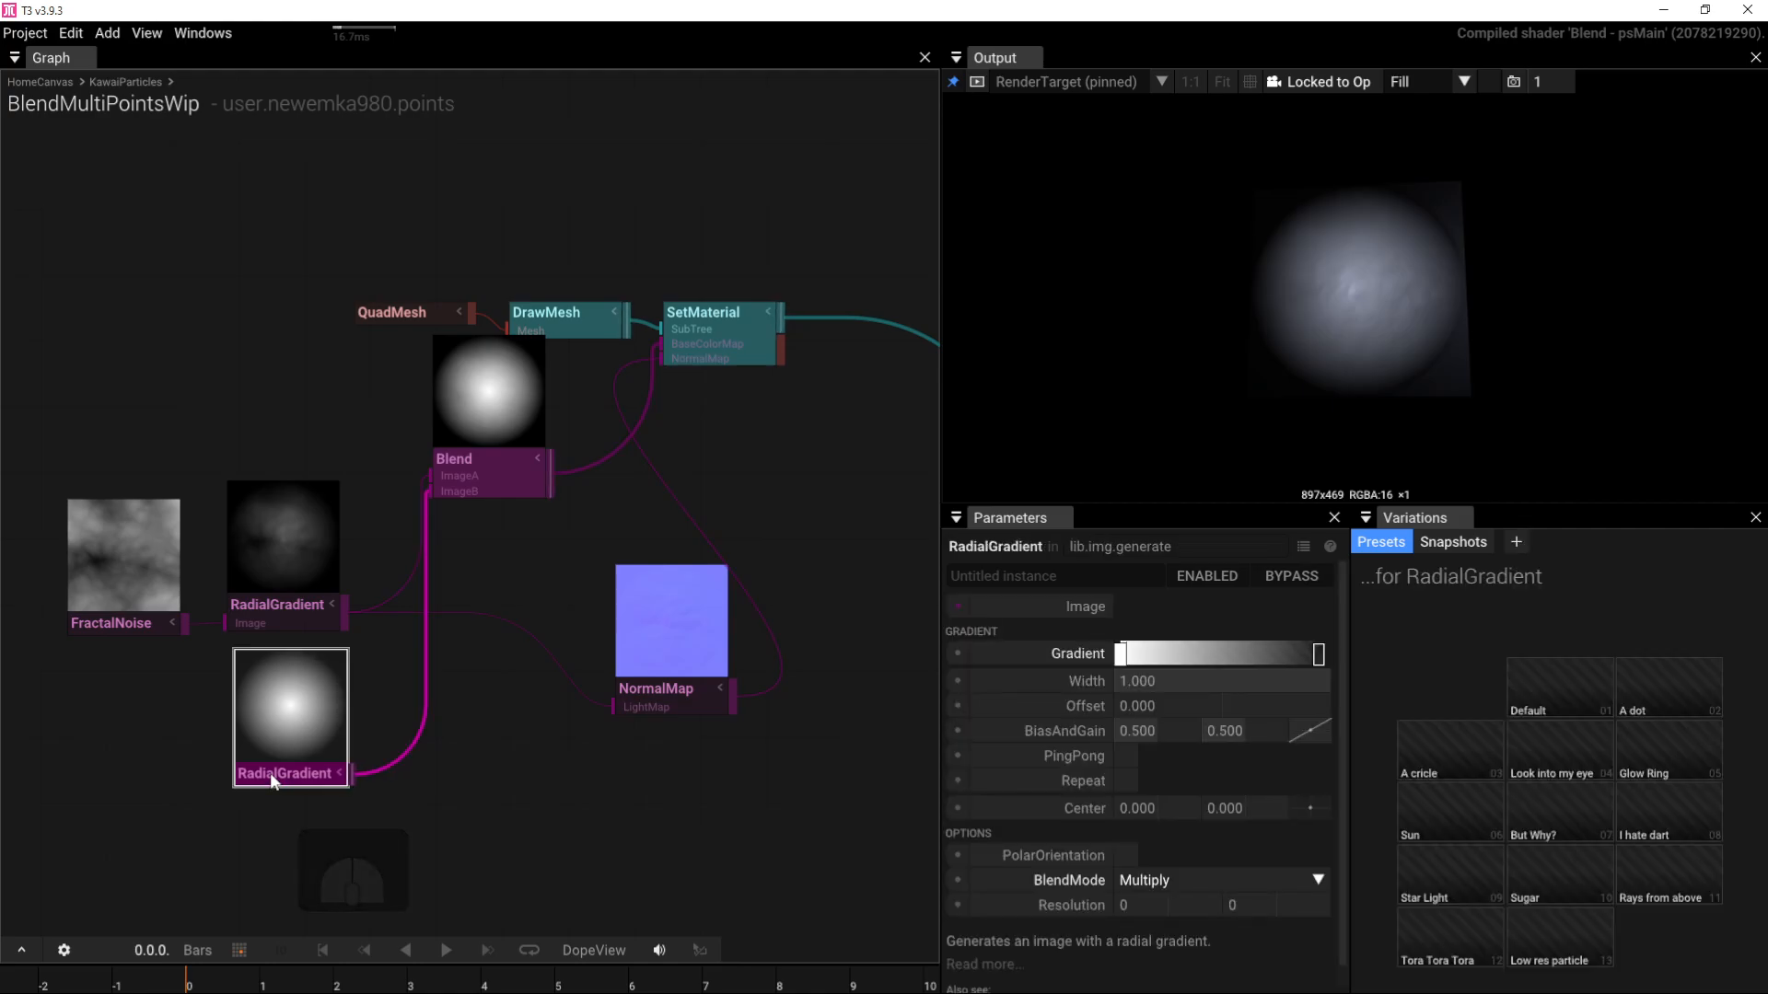
click(456, 477)
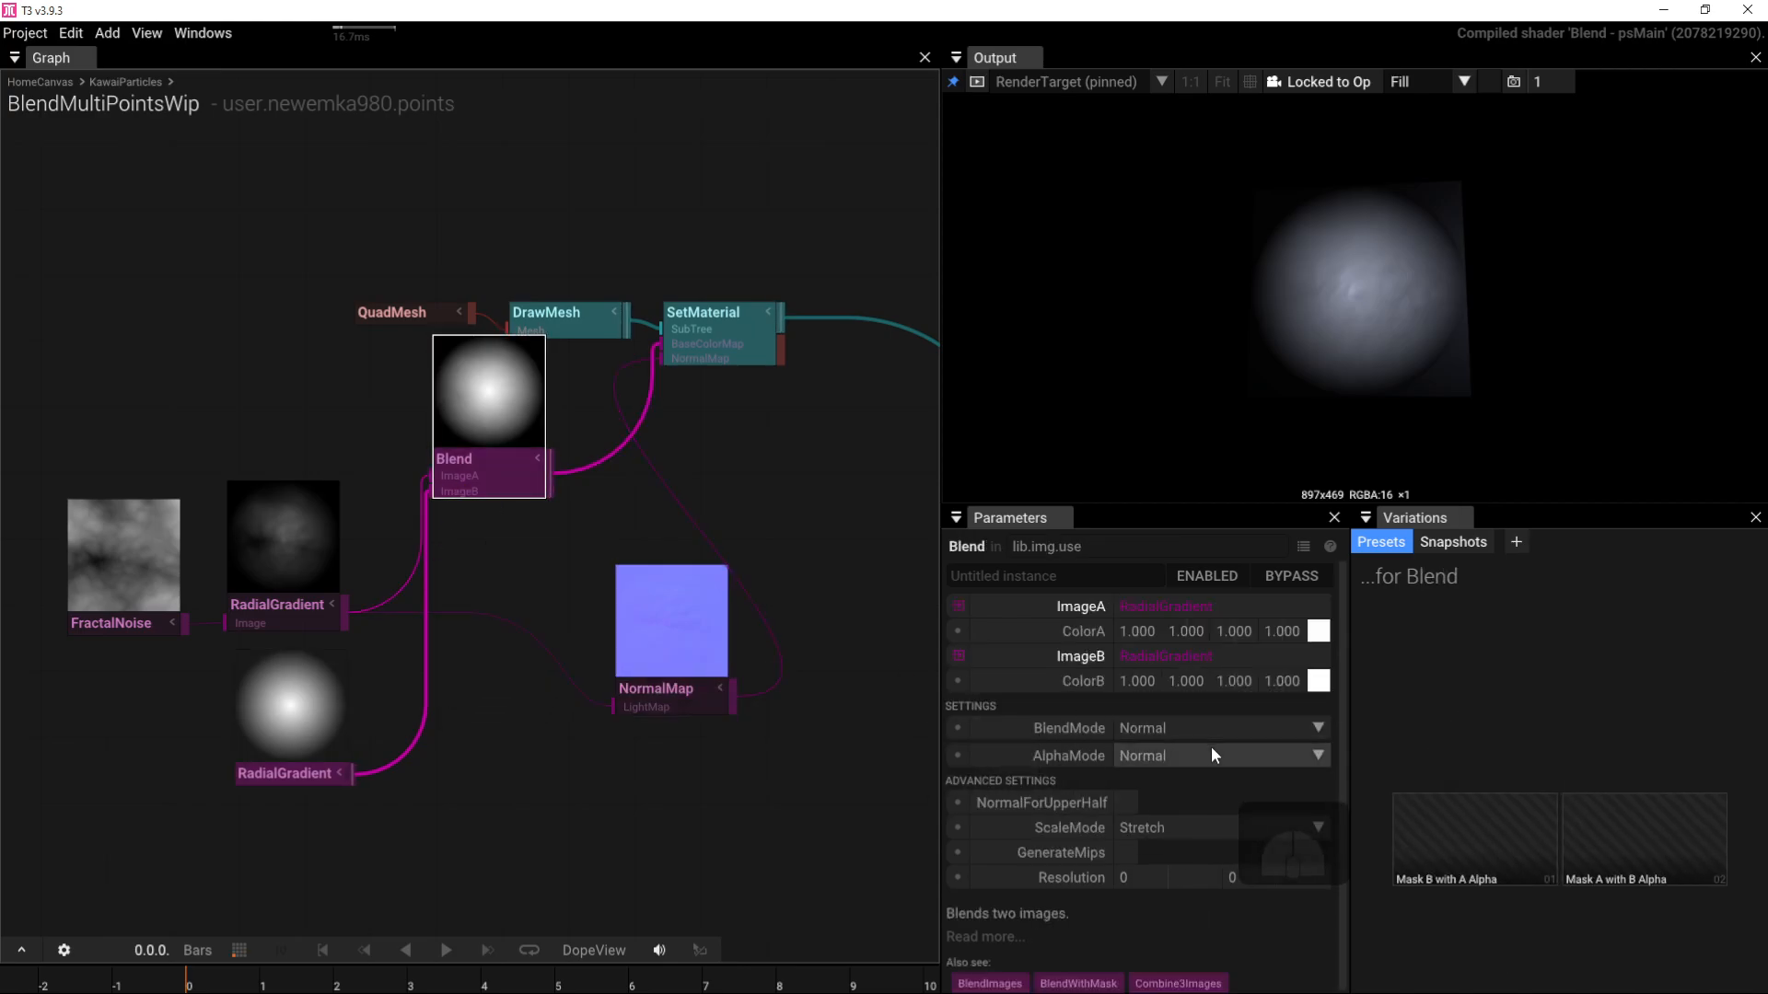
click(1319, 756)
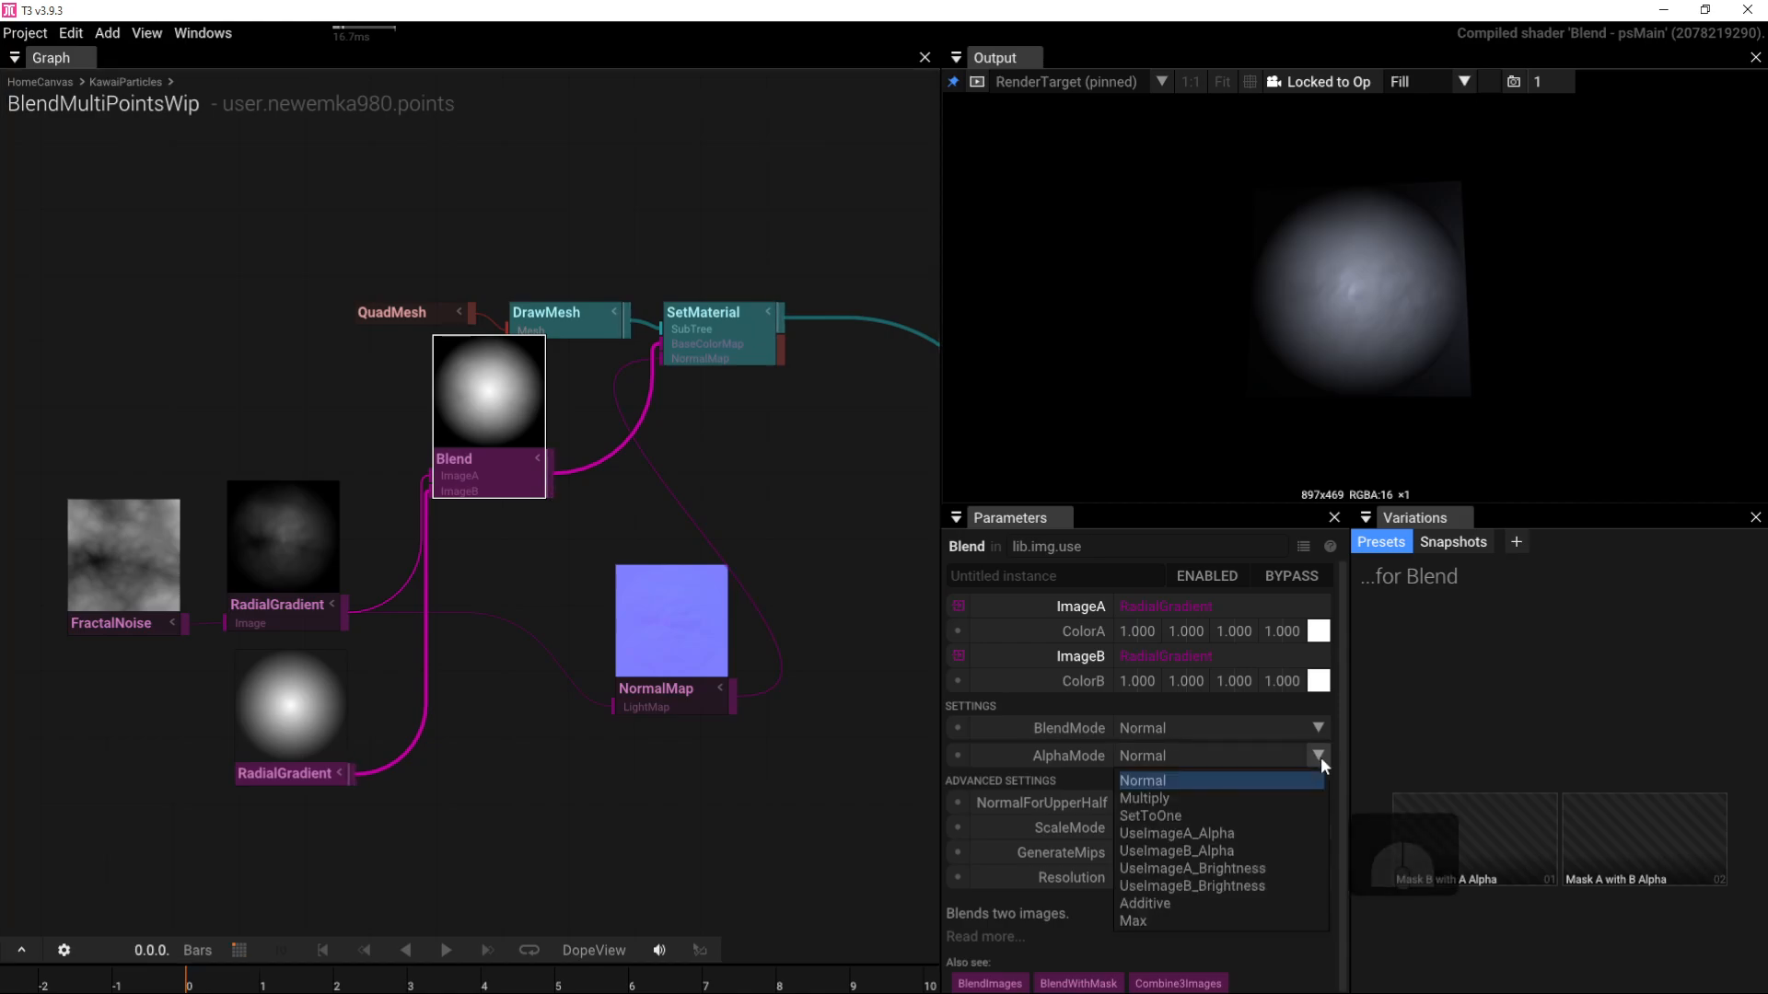
click(1260, 851)
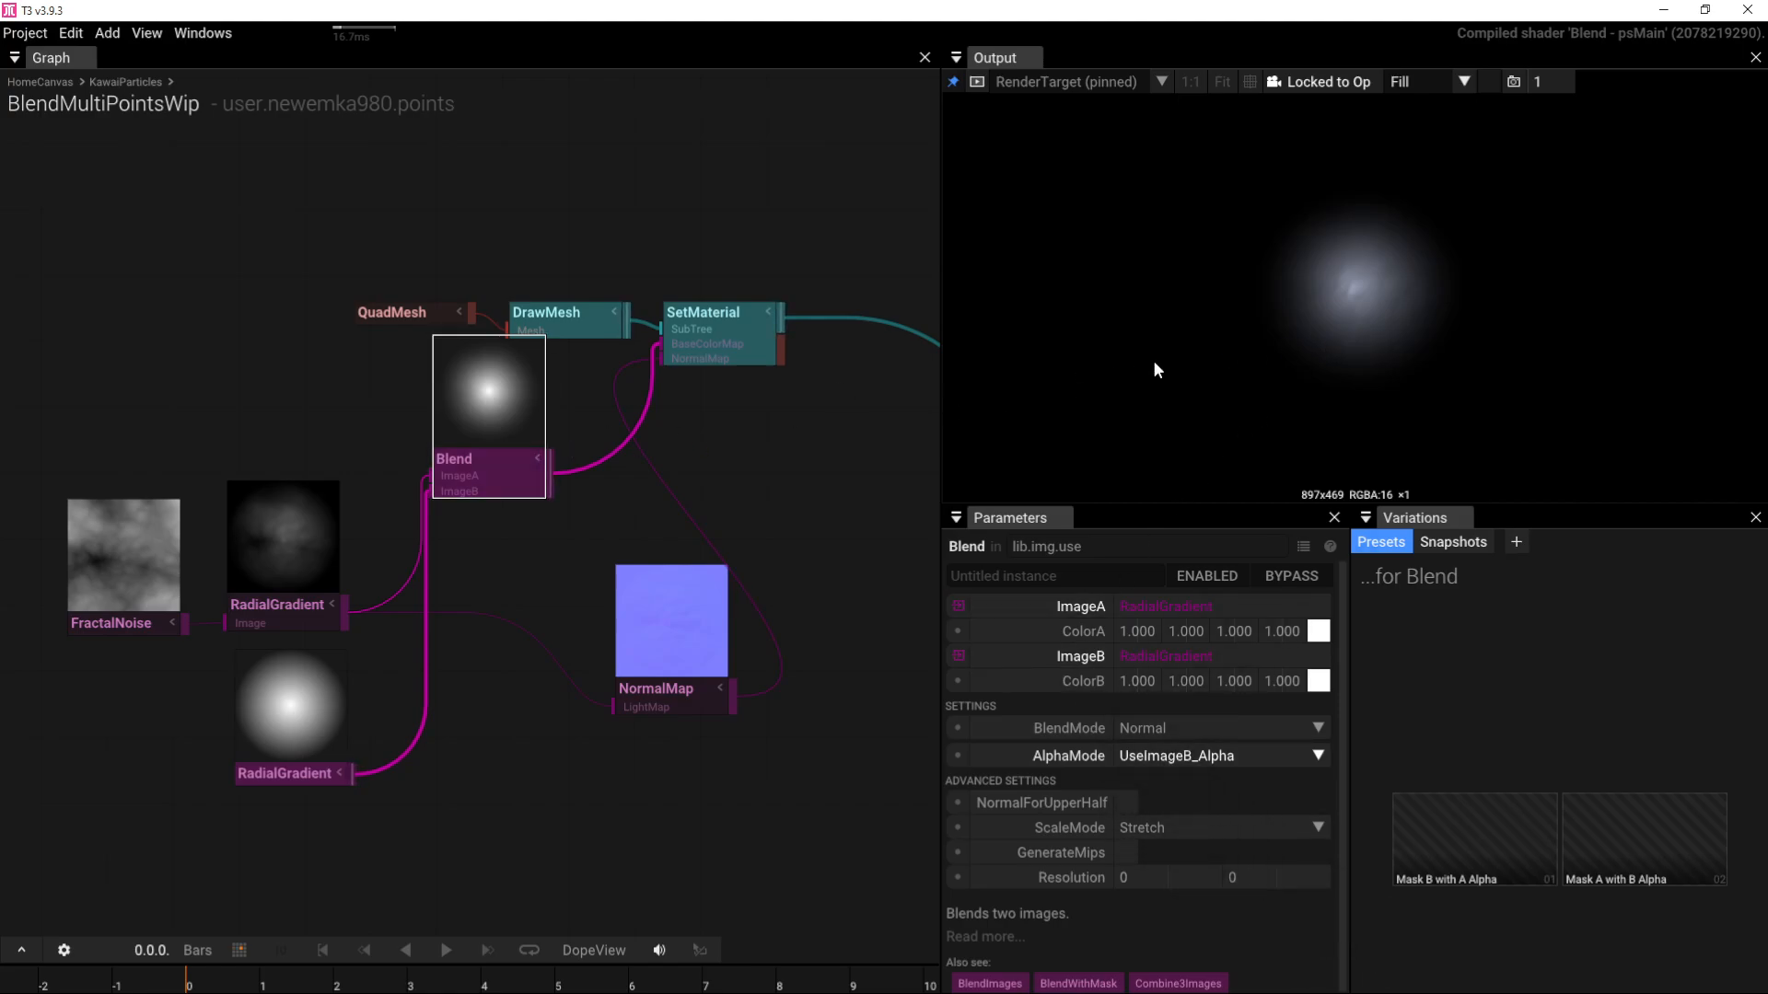
click(239, 772)
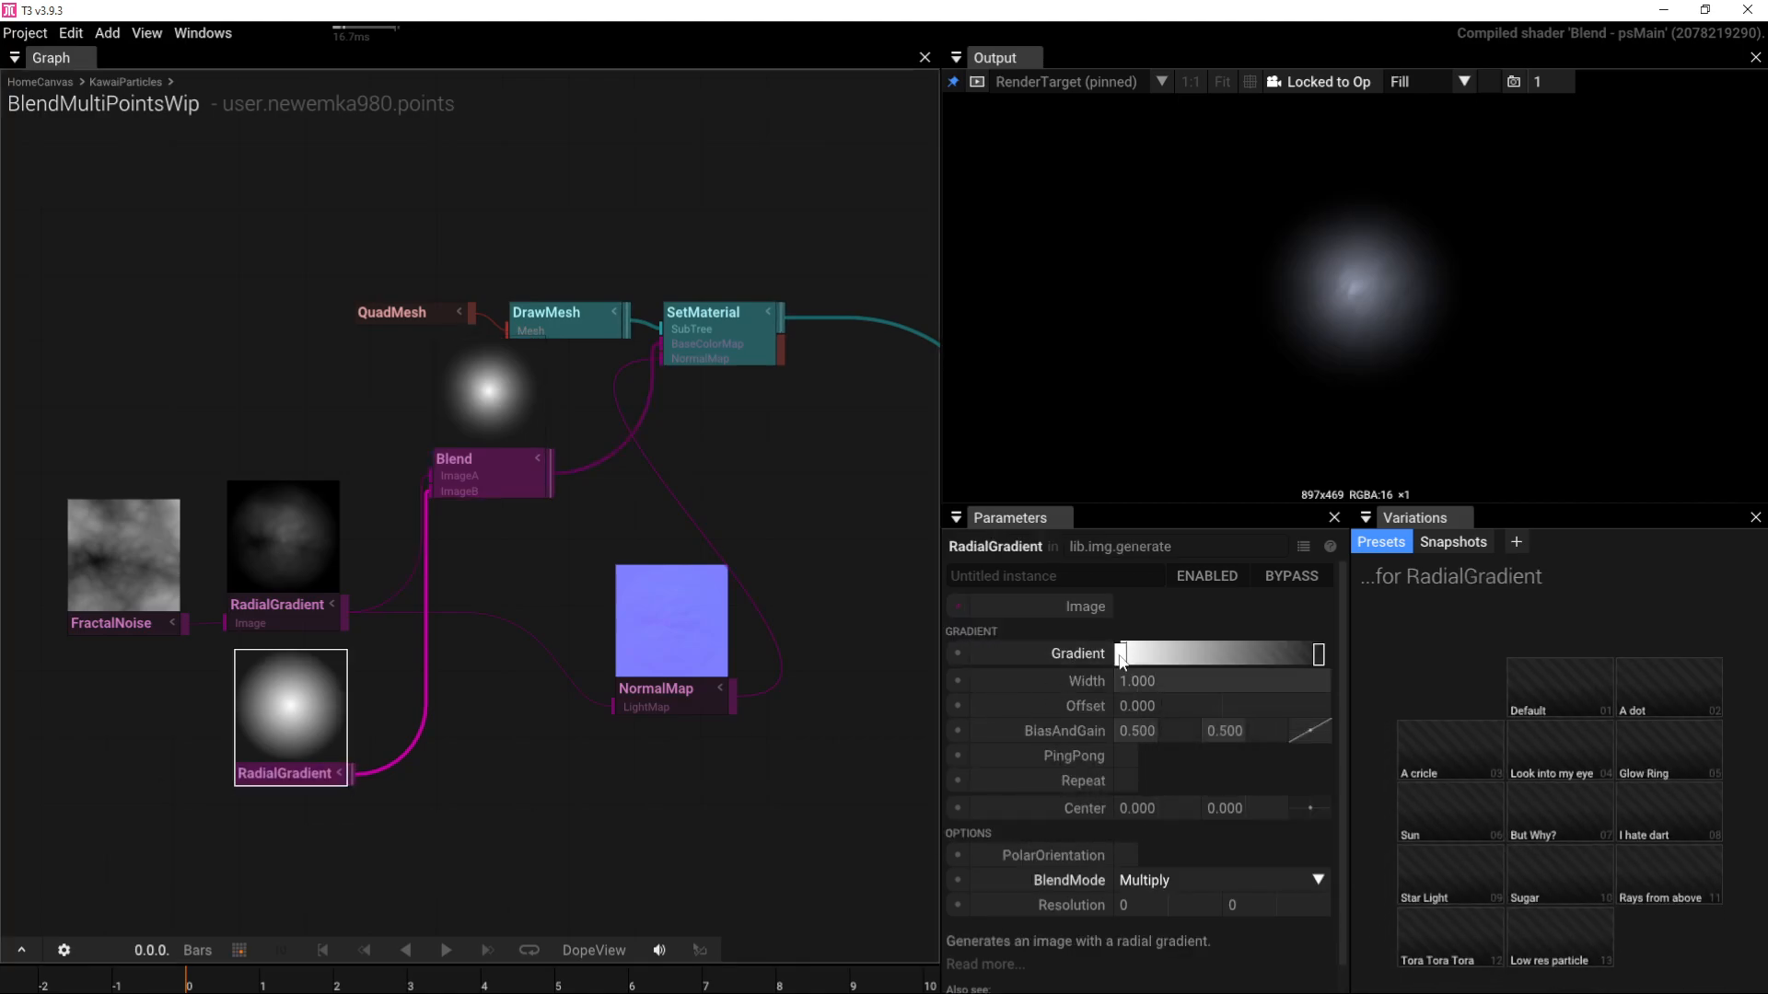
Step: Move the lower RadialGradient's colour stops to widen its white core with a crisp edge
drag(1121, 656, 1300, 656)
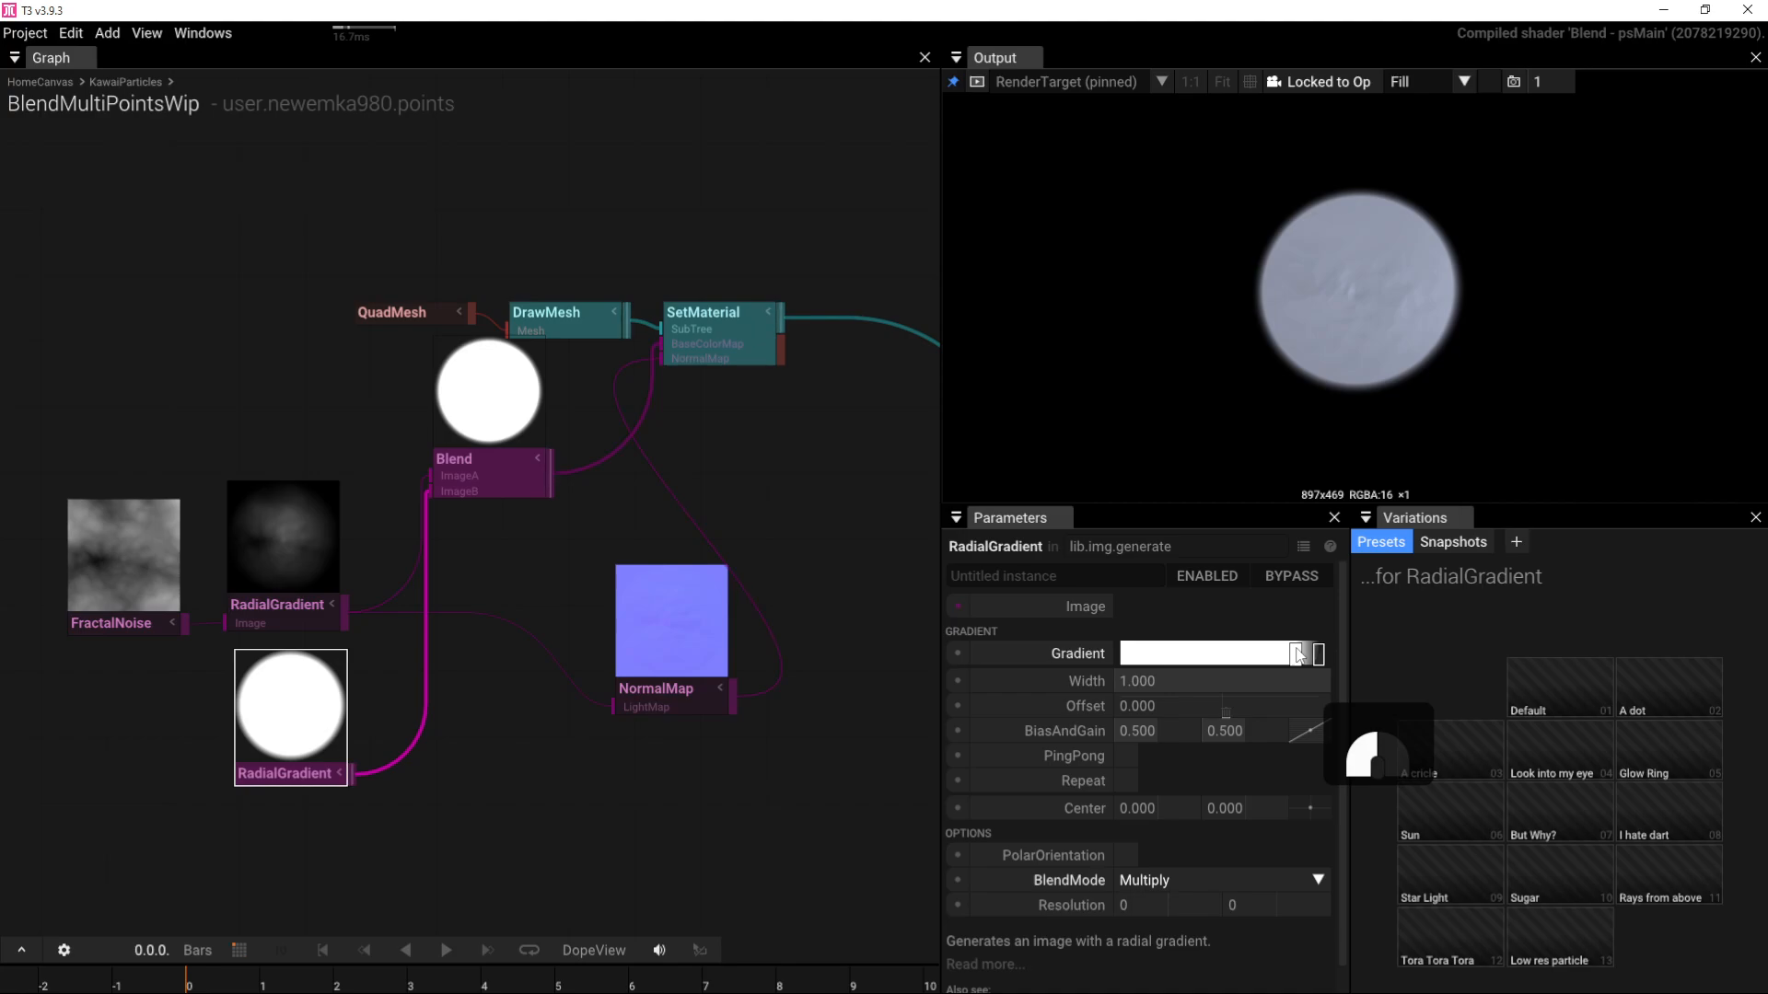
mouse_move(1297, 654)
mouse_down()
mouse_move(1167, 664)
mouse_move(1270, 656)
mouse_up()
drag(1372, 217, 1390, 335)
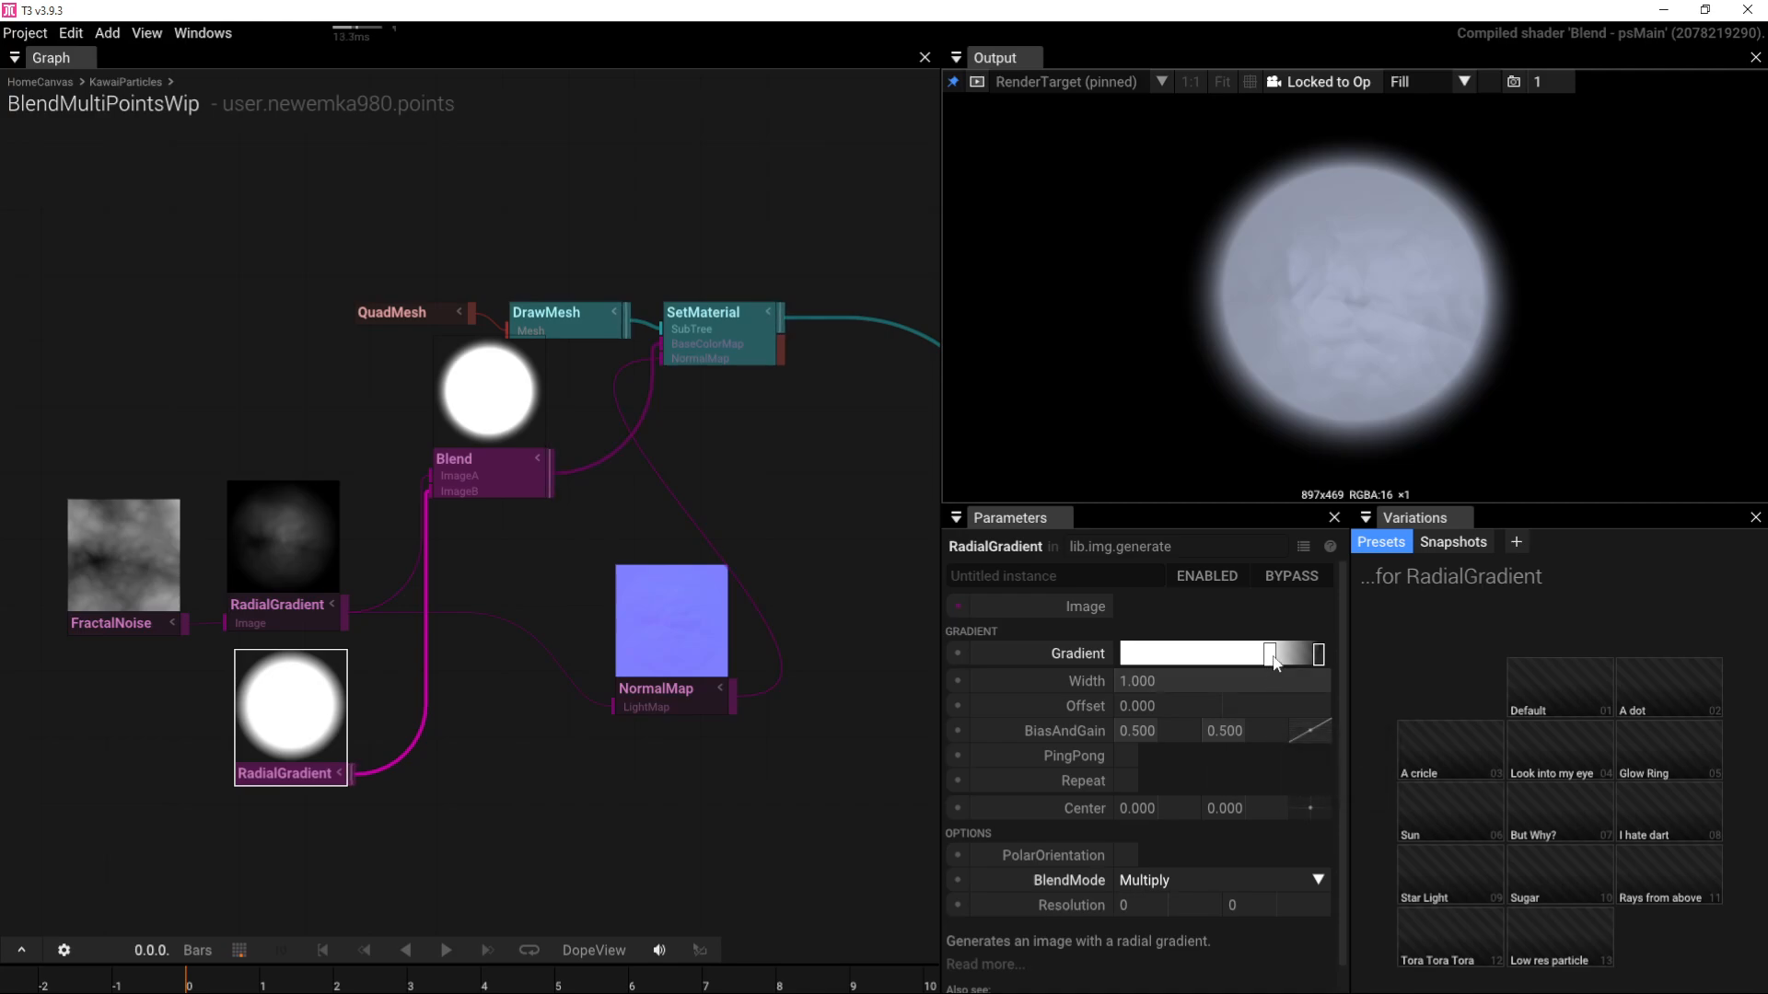
drag(1269, 654, 1315, 656)
drag(1365, 380, 1395, 408)
Step: Move QuadMesh further left and bring SetMaterial, Camera and NormalMap into view
right_drag(622, 545, 667, 562)
right_drag(313, 577, 602, 614)
drag(717, 368, 466, 387)
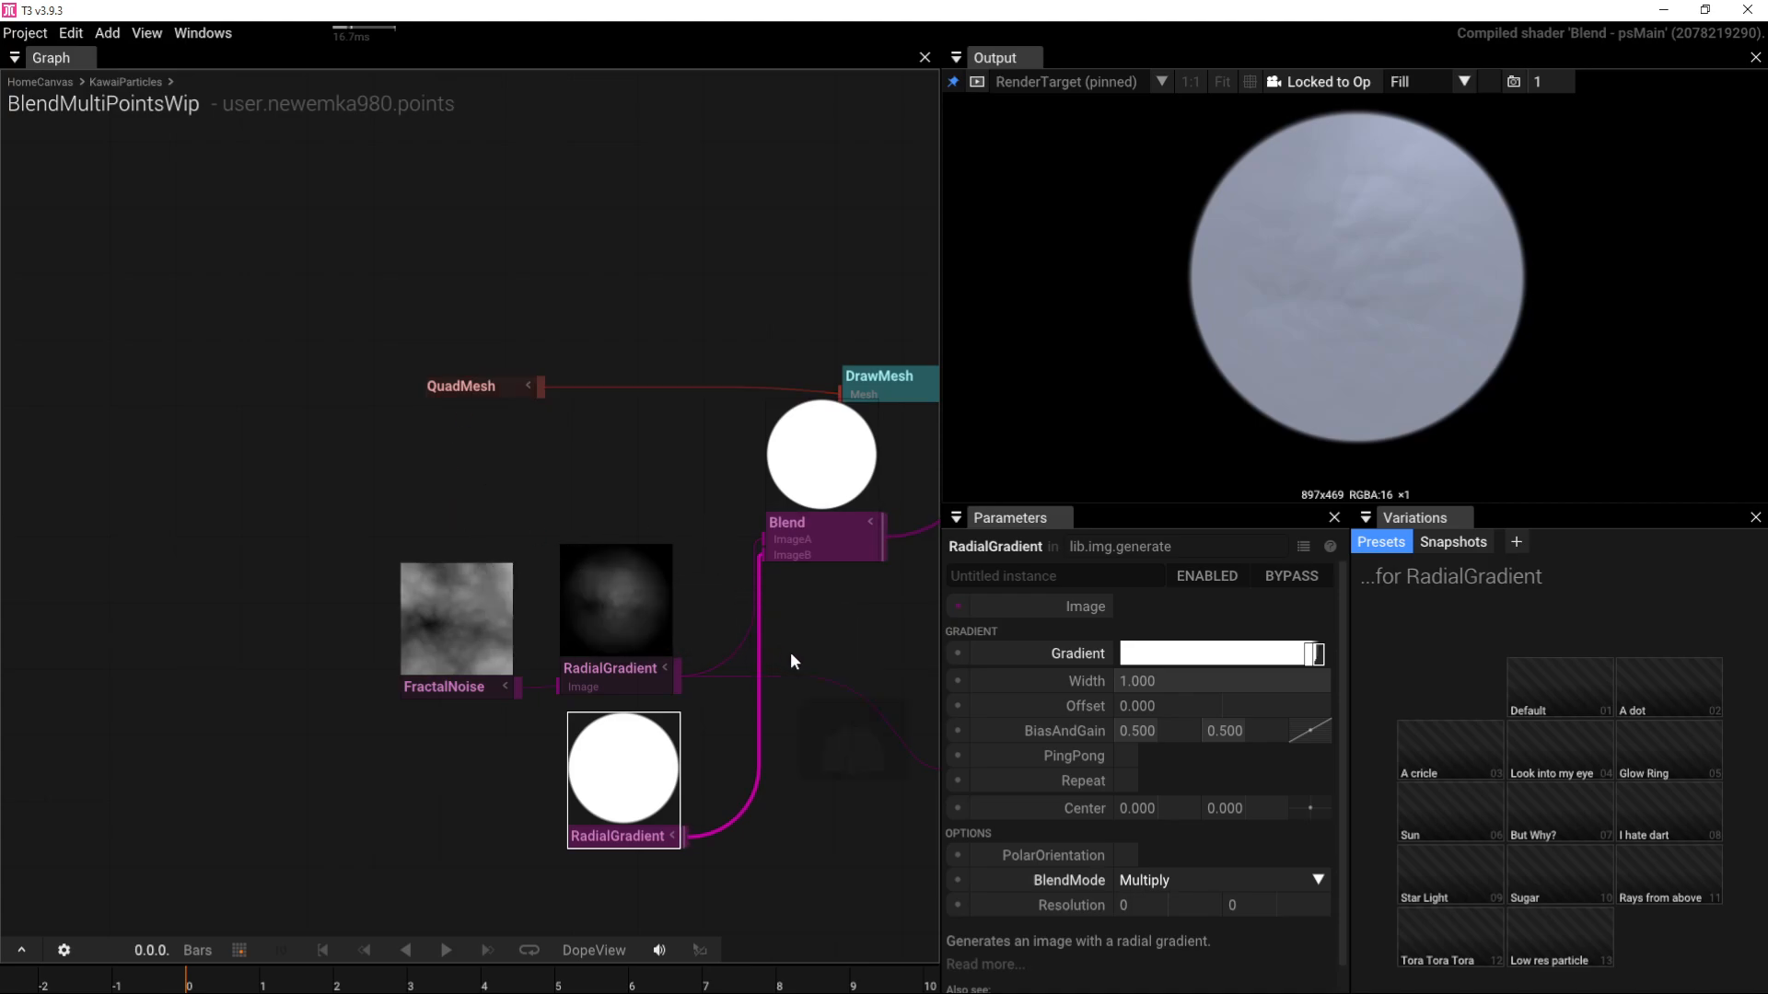
right_drag(790, 652, 427, 650)
Step: Raise the NormalMap's Impact to 5
click(605, 714)
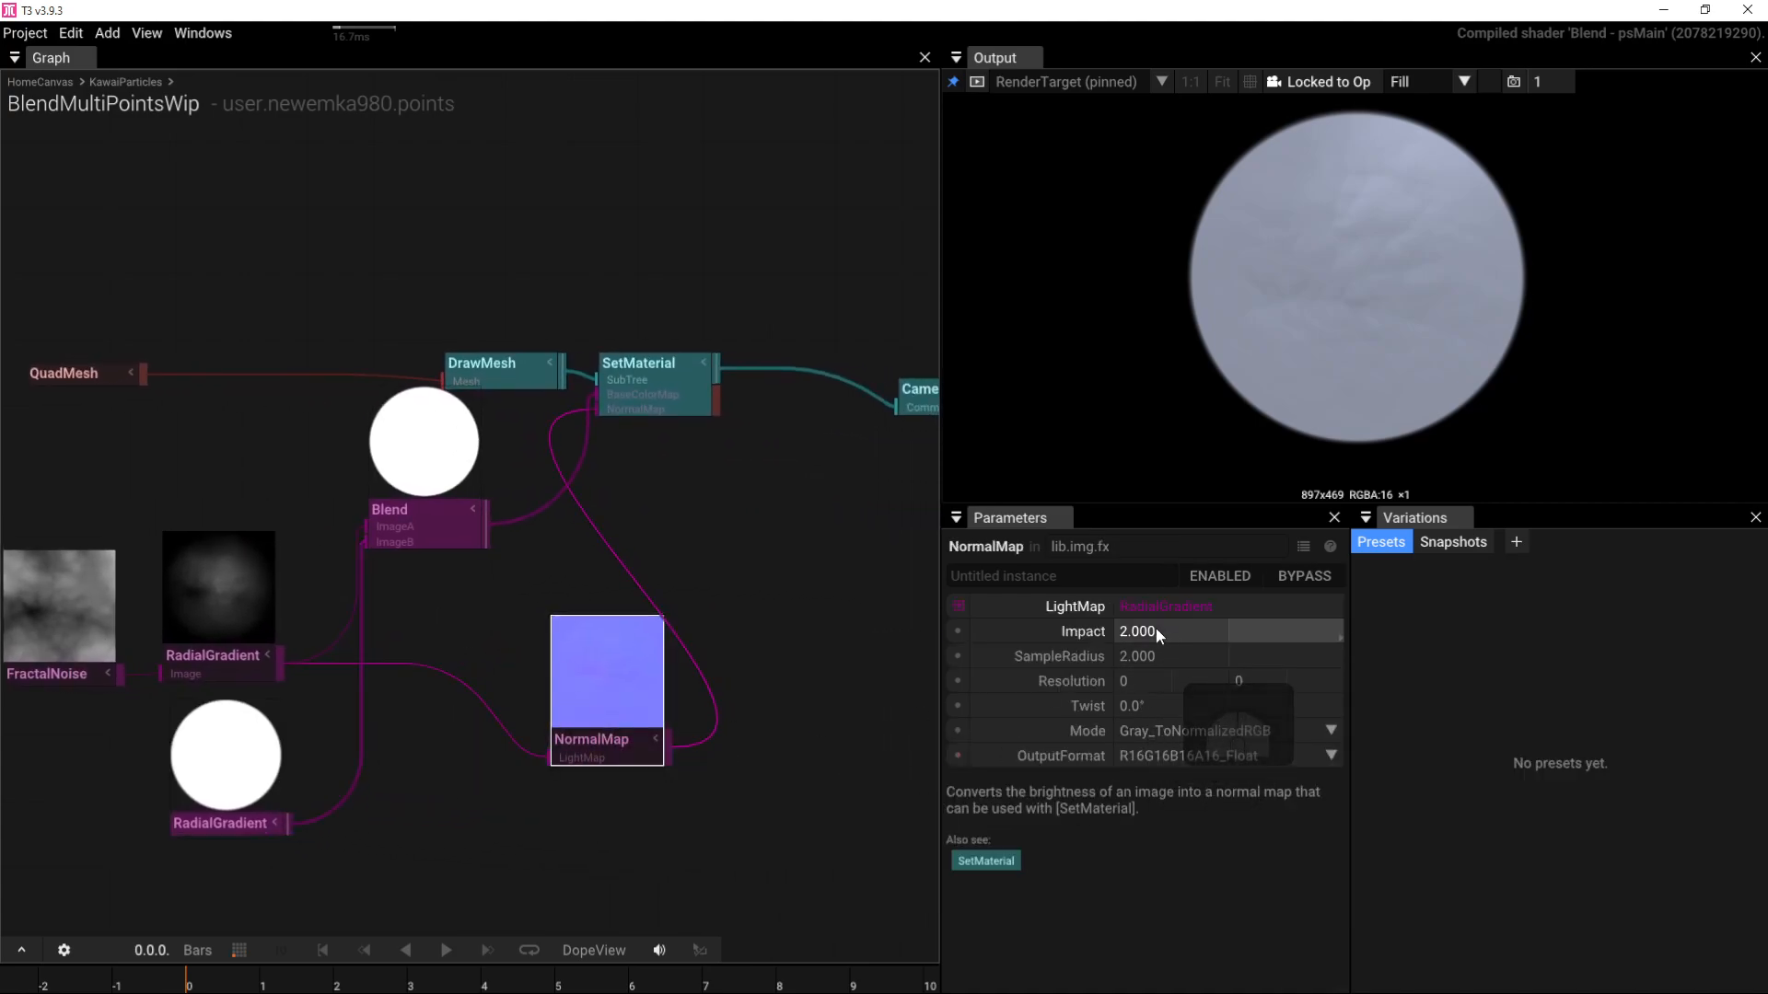
click(1156, 629)
text(5)
key(Return)
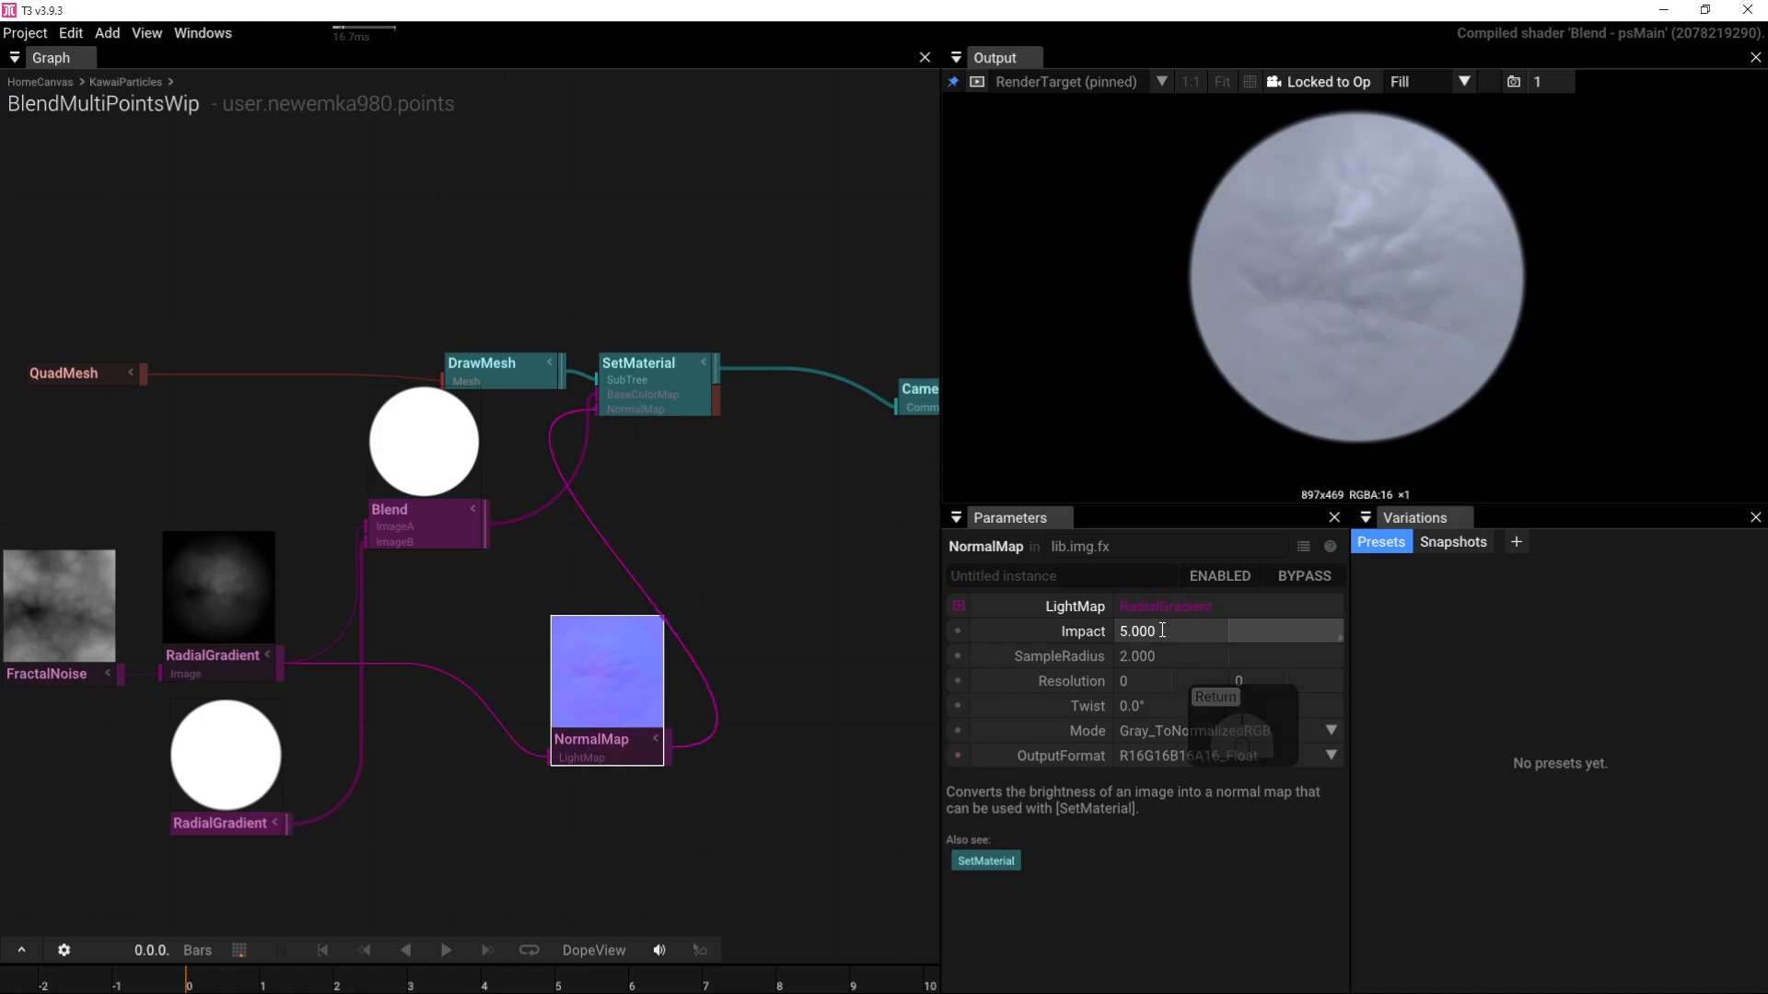
Step: Drive FractalNoise's RandomPhase with a Time node, then lower the Blend node slightly
right_drag(248, 528, 544, 507)
click(455, 511)
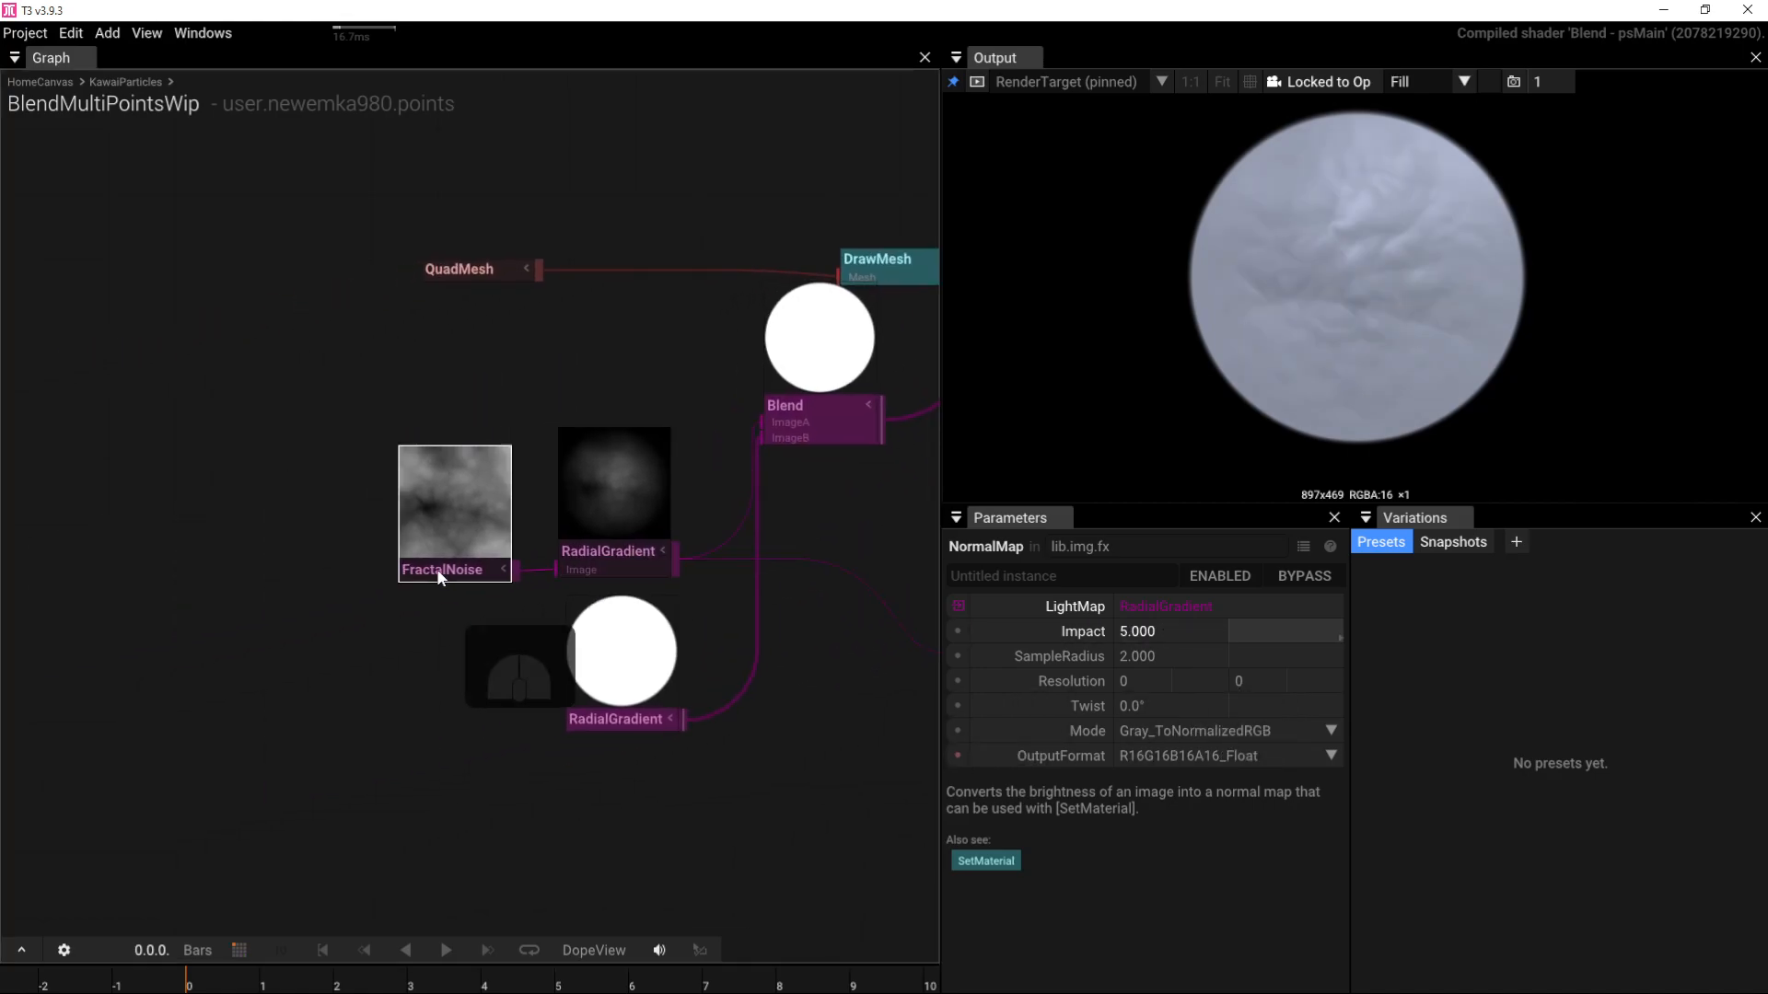
click(951, 807)
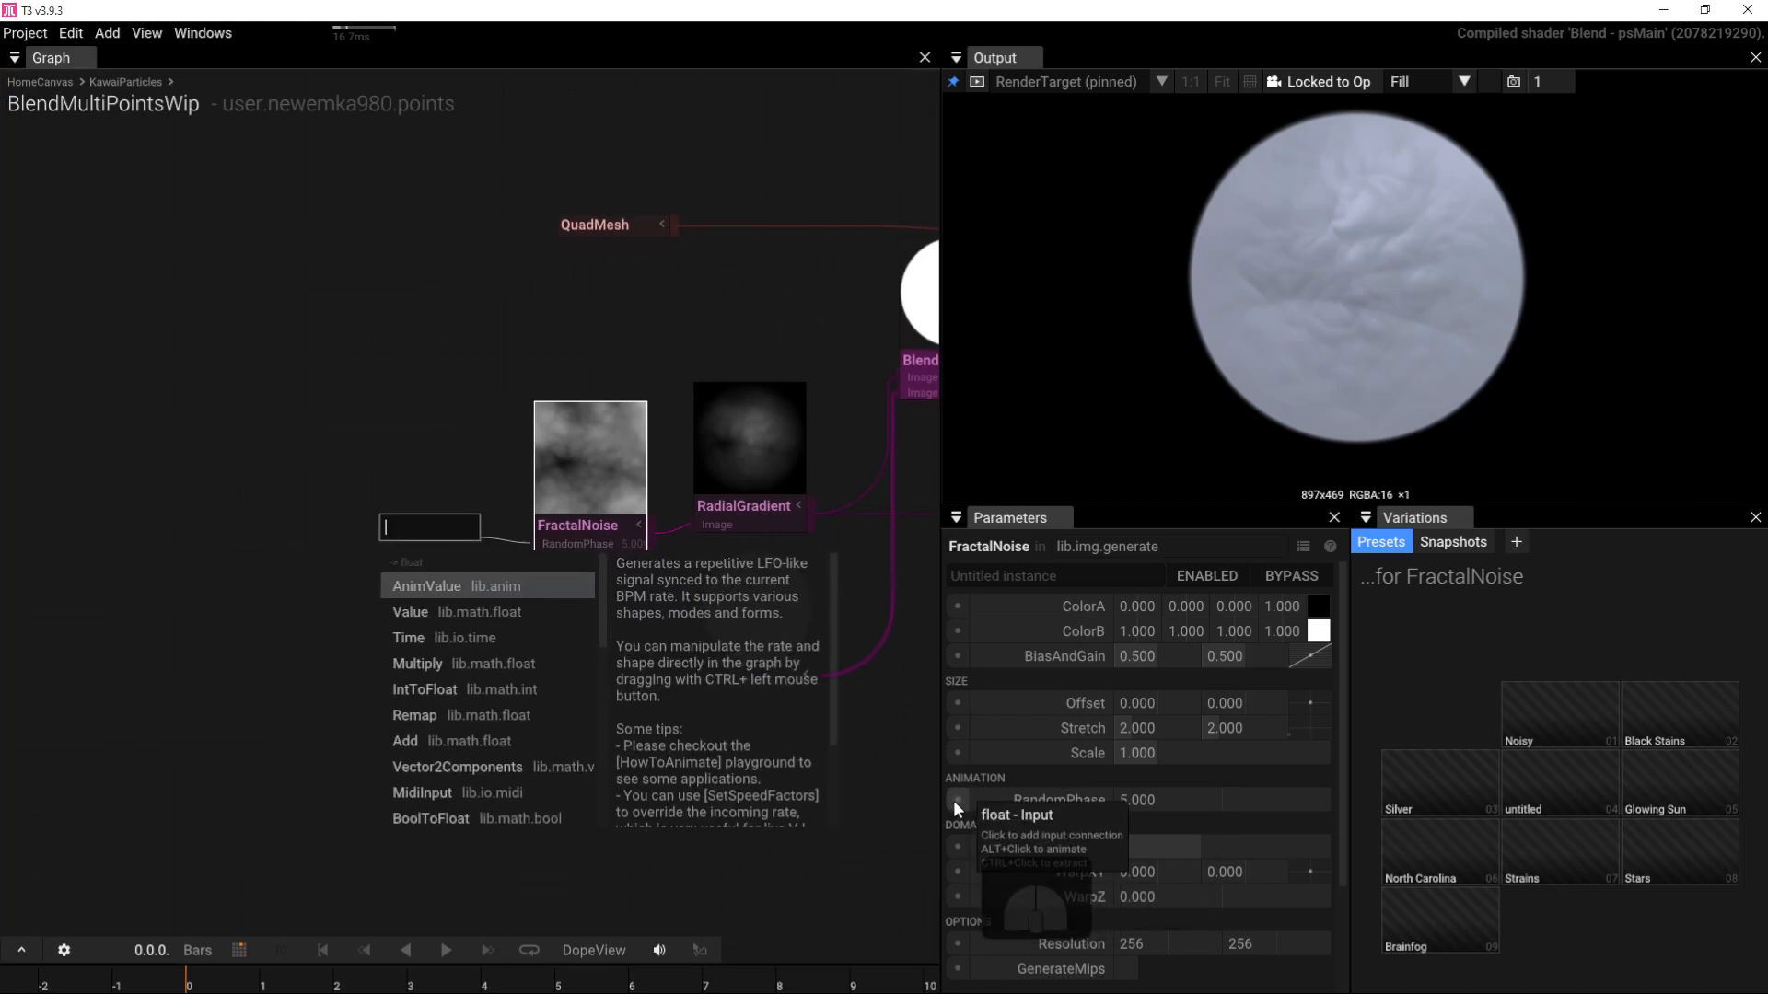
click(473, 635)
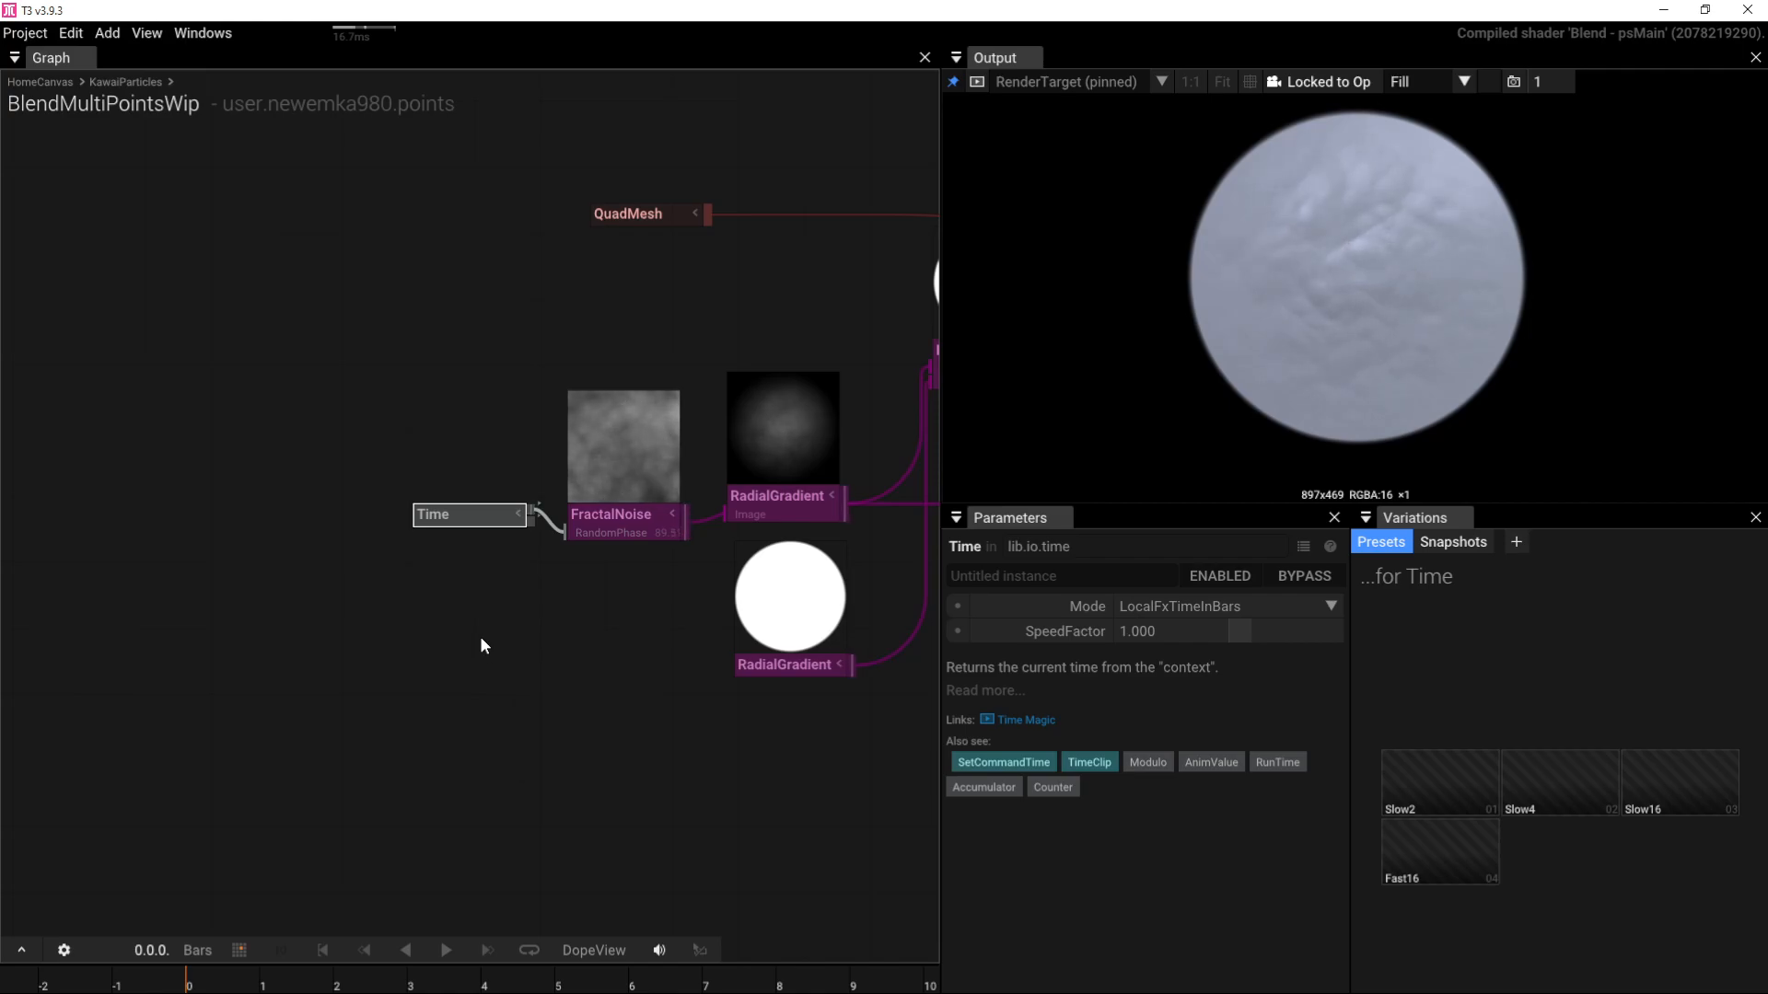
click(623, 532)
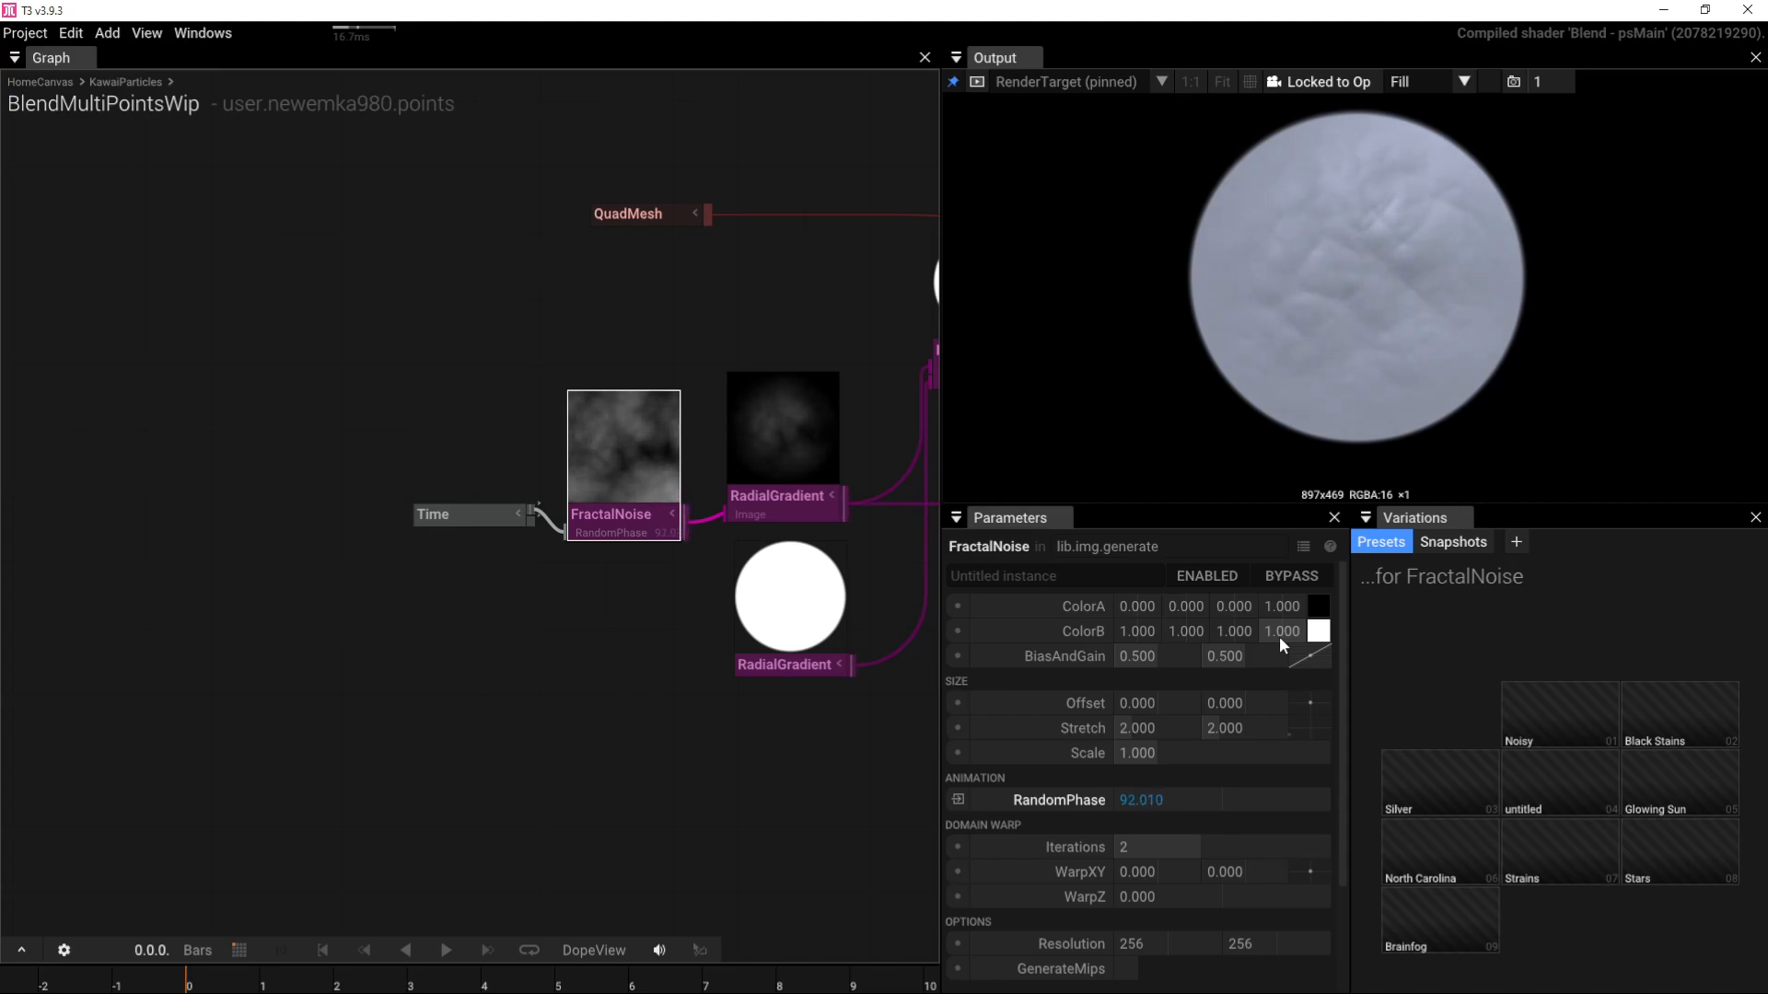
right_drag(731, 634, 468, 668)
drag(700, 394, 706, 437)
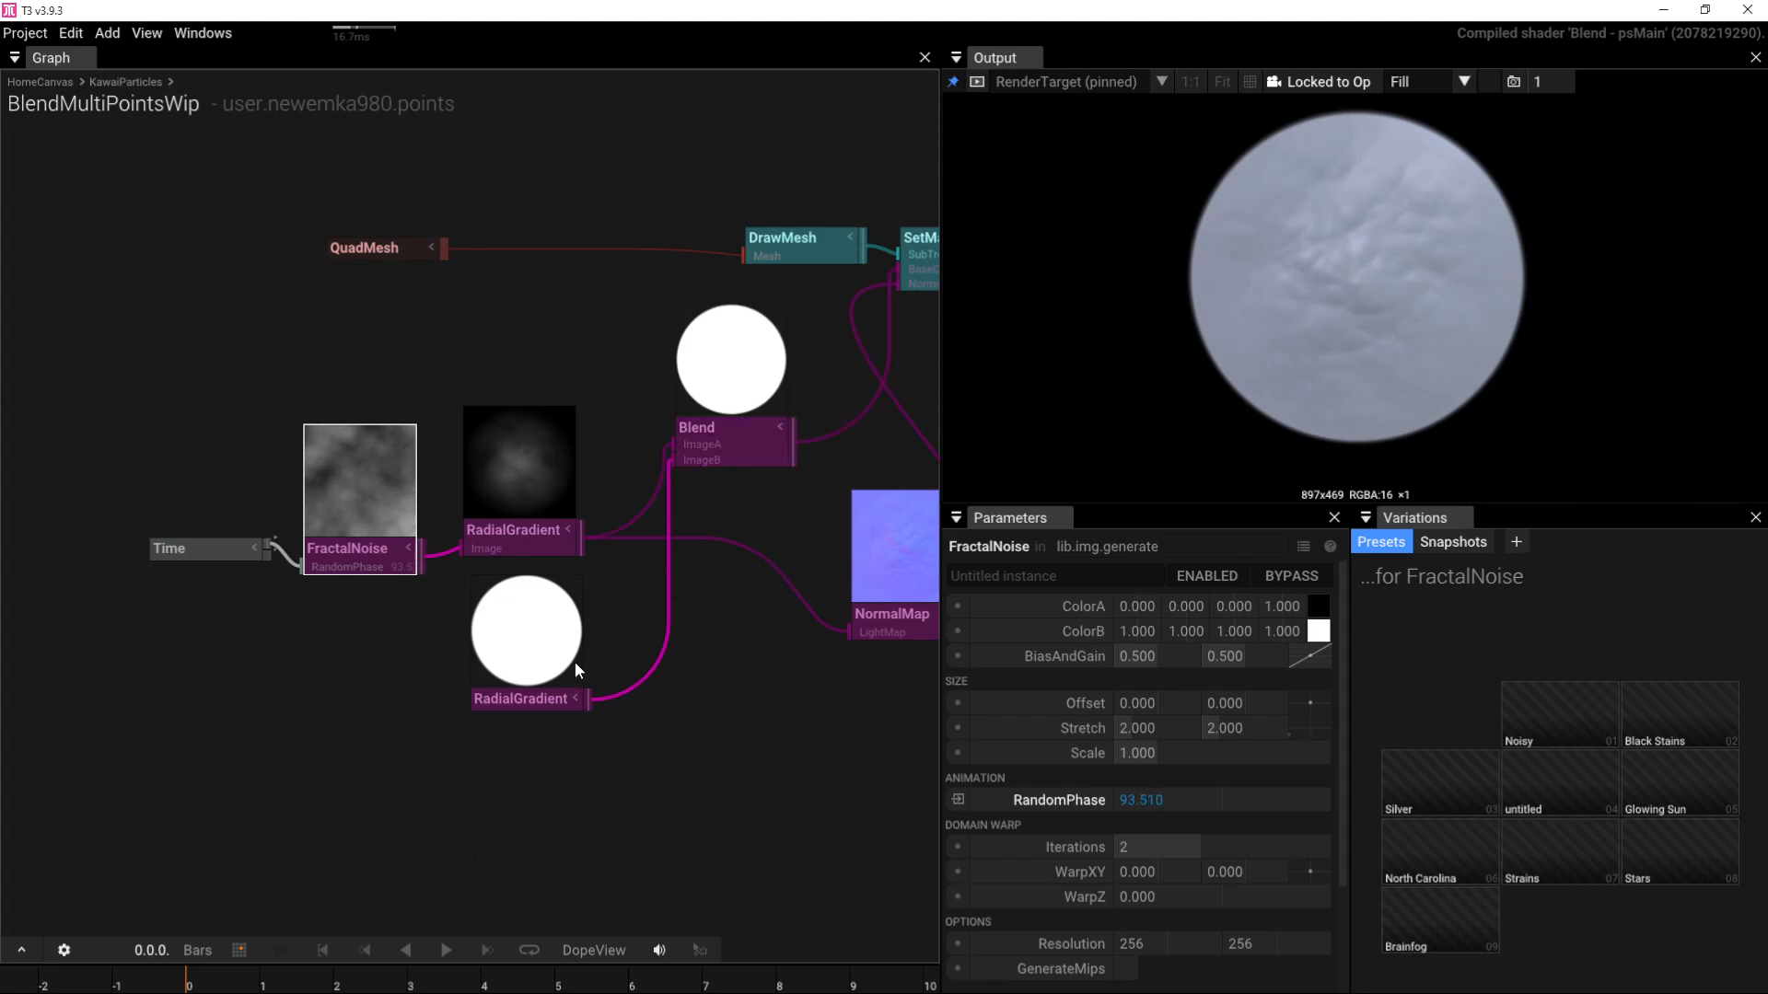
Step: Switch the Blend node's BlendMode to Multiply and orbit the preview sphere
click(558, 683)
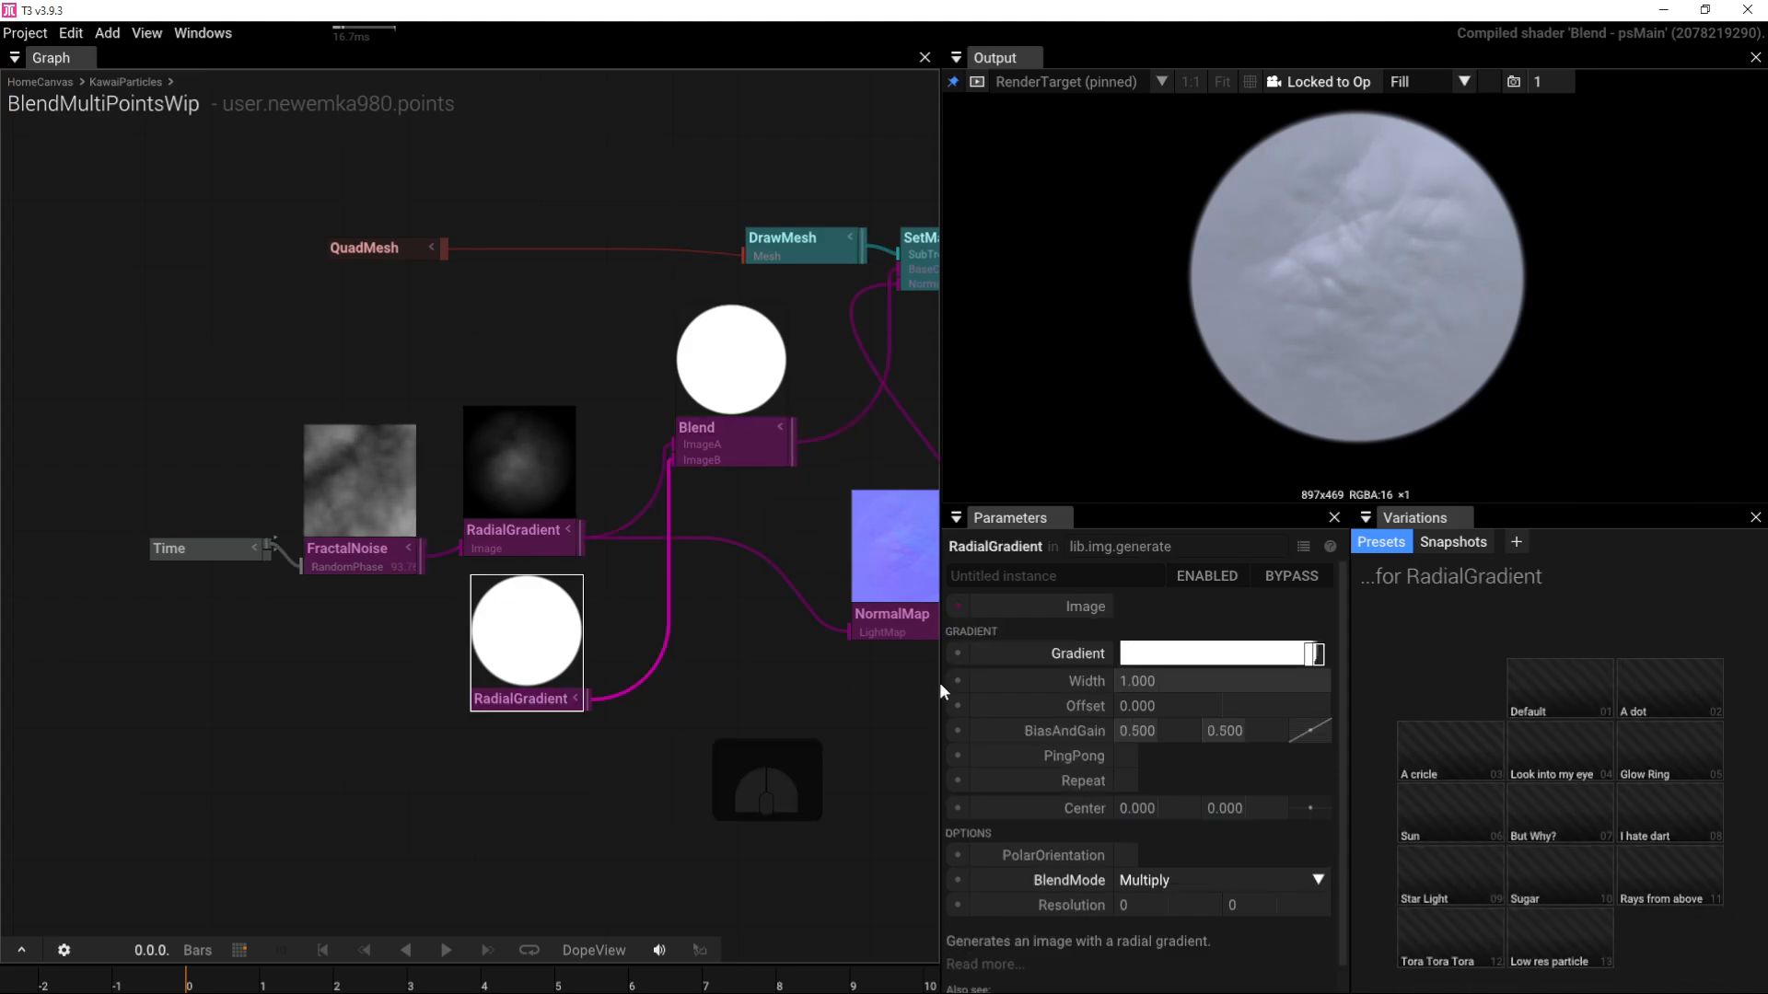
click(718, 429)
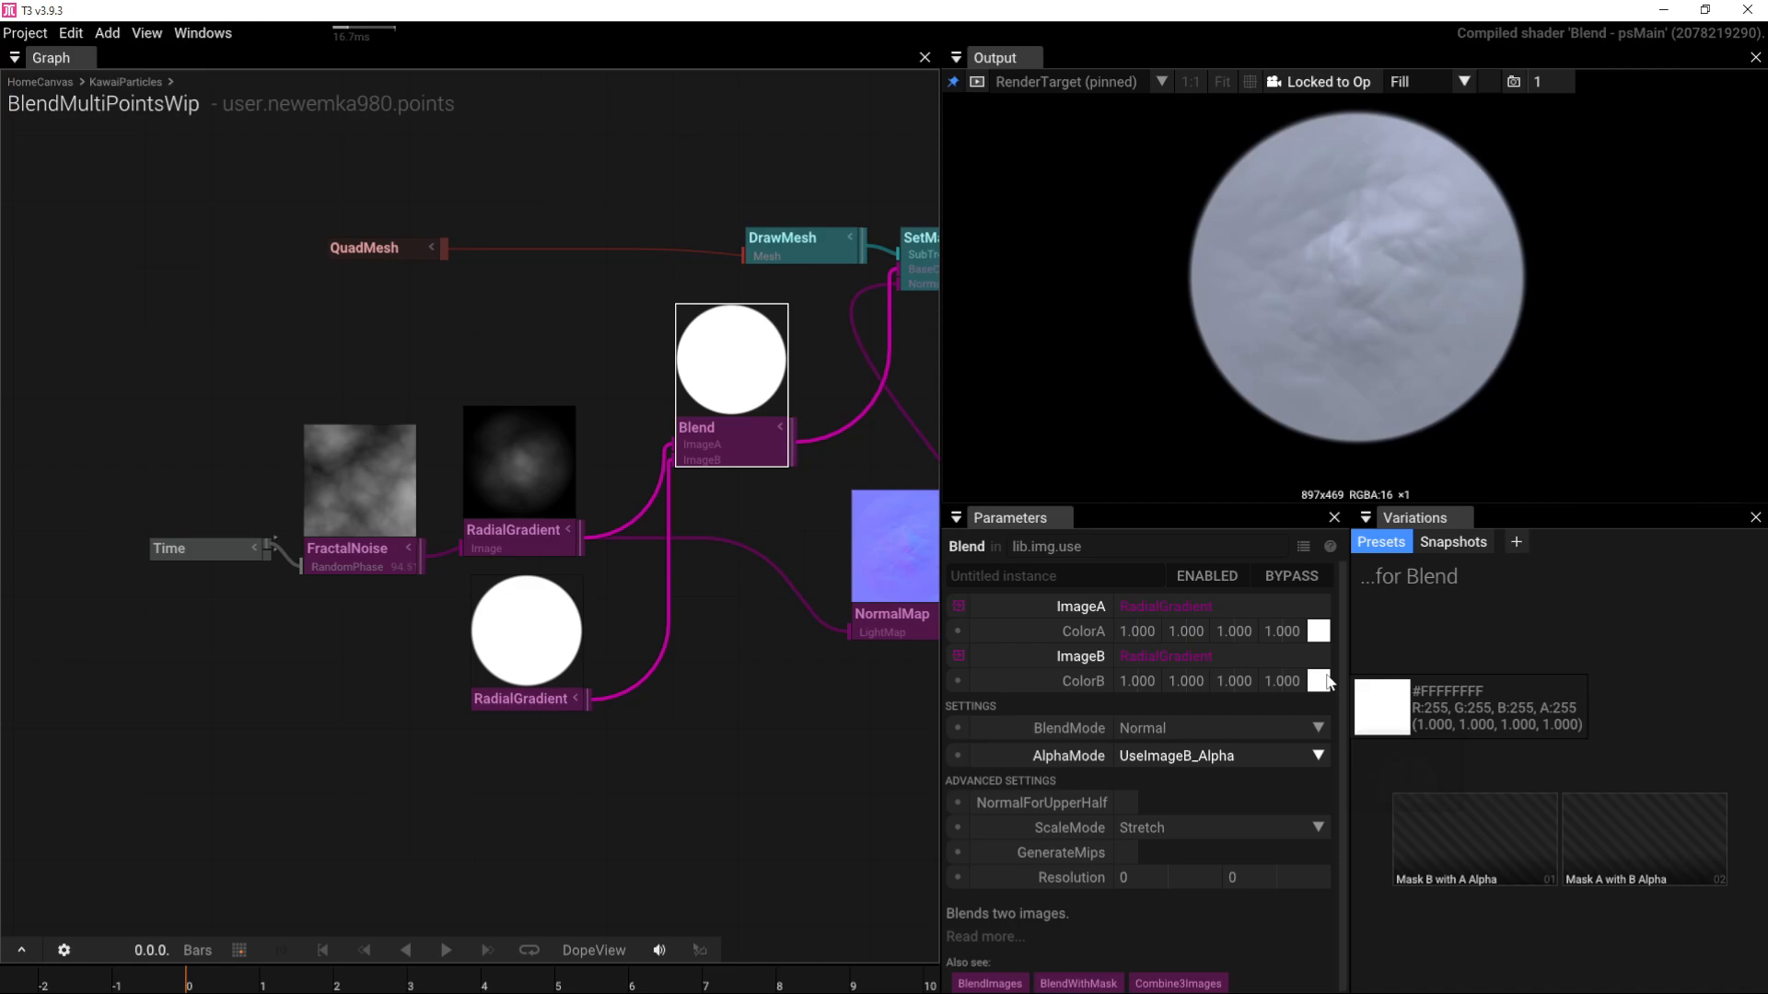
mouse_move(1327, 682)
mouse_down()
mouse_move(1334, 806)
mouse_move(1312, 688)
mouse_up()
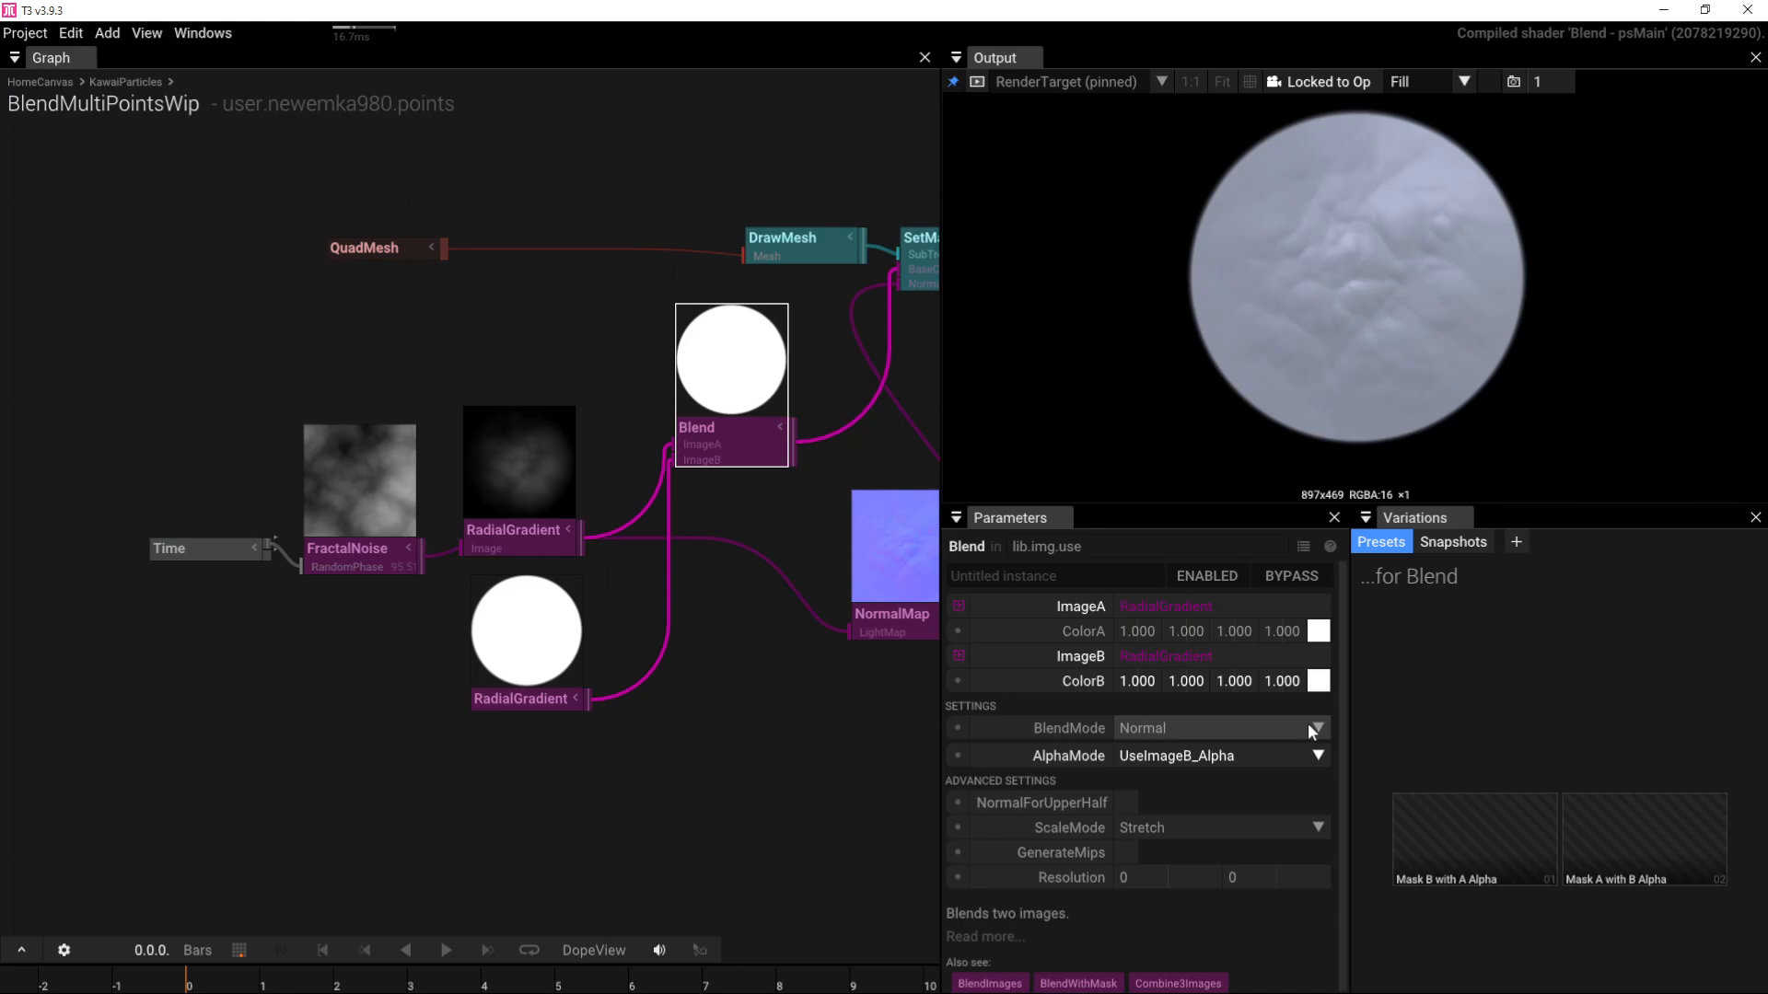
click(1315, 727)
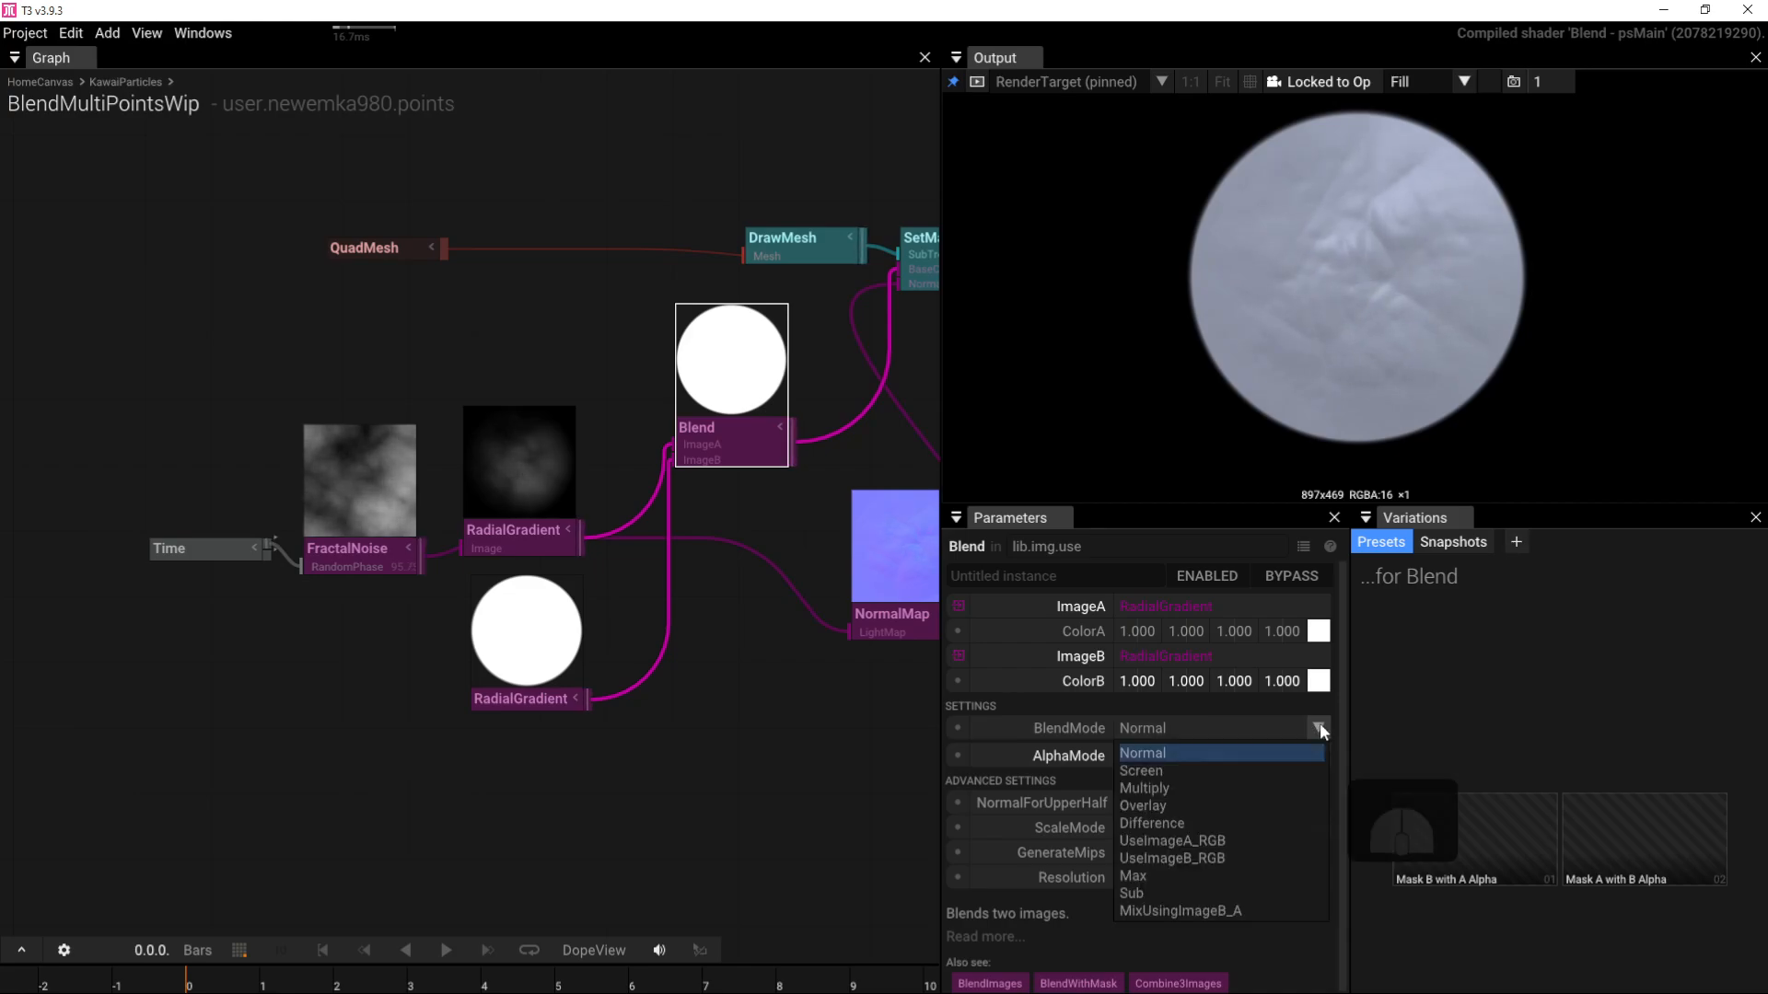
click(1246, 792)
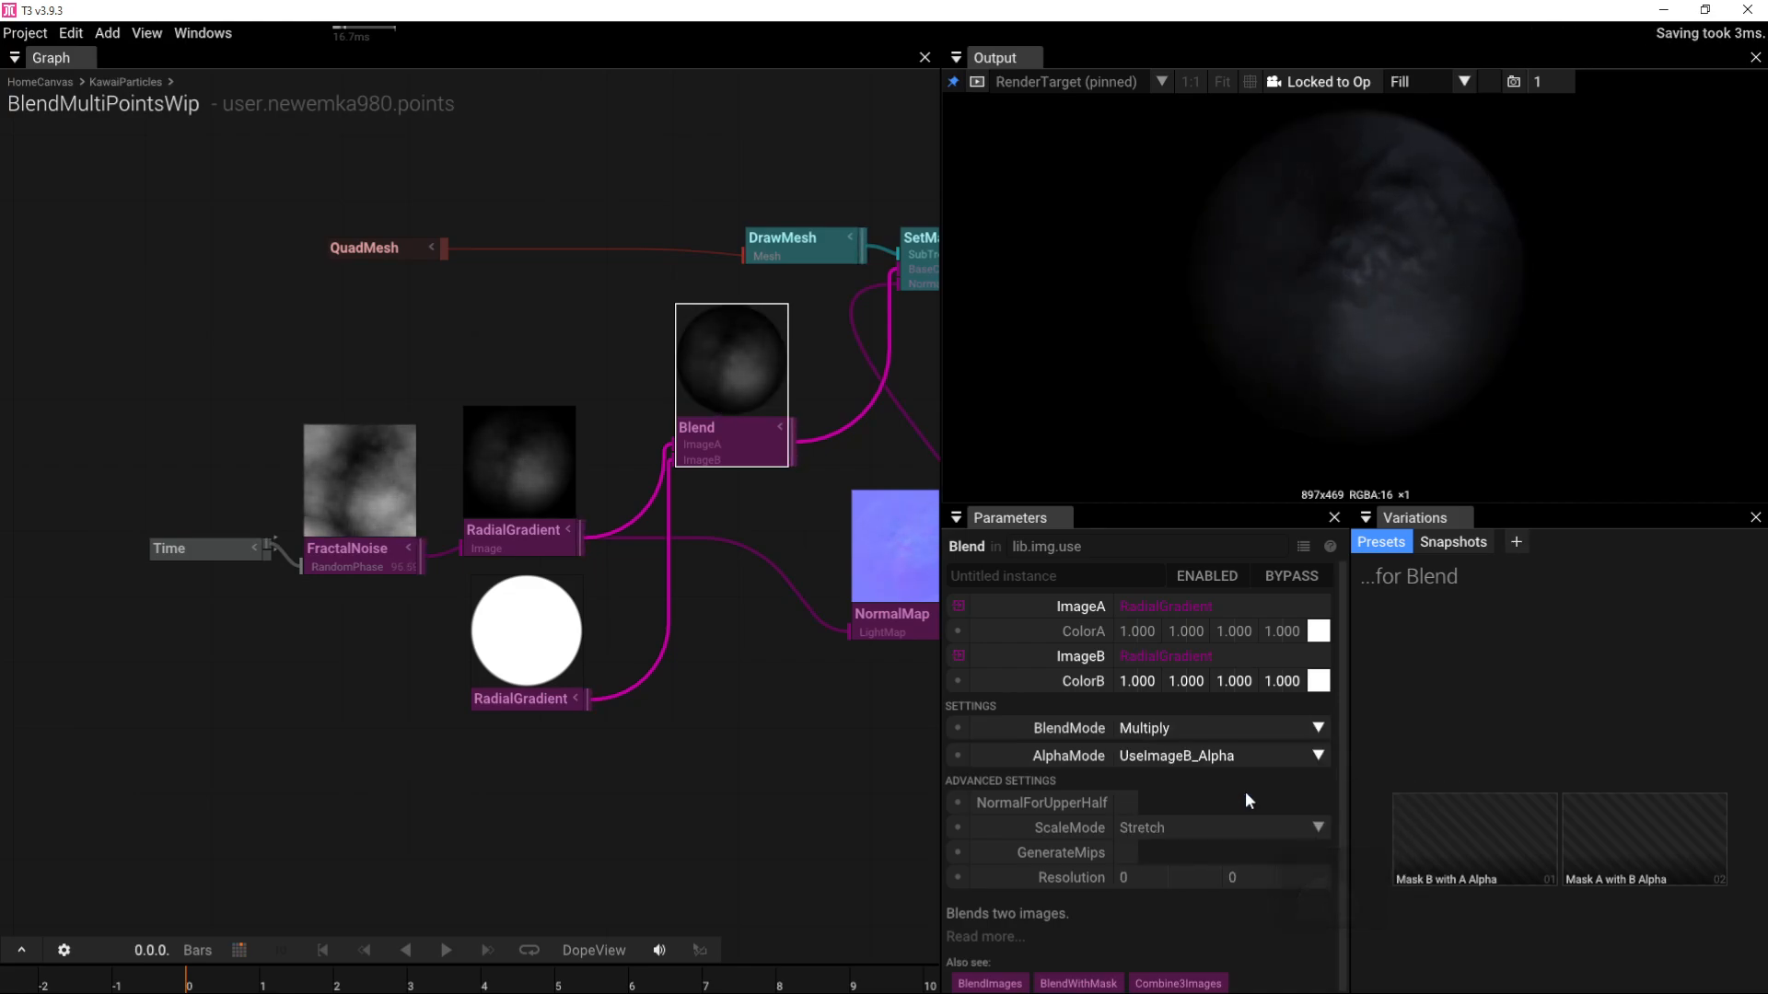
drag(1328, 350, 1340, 295)
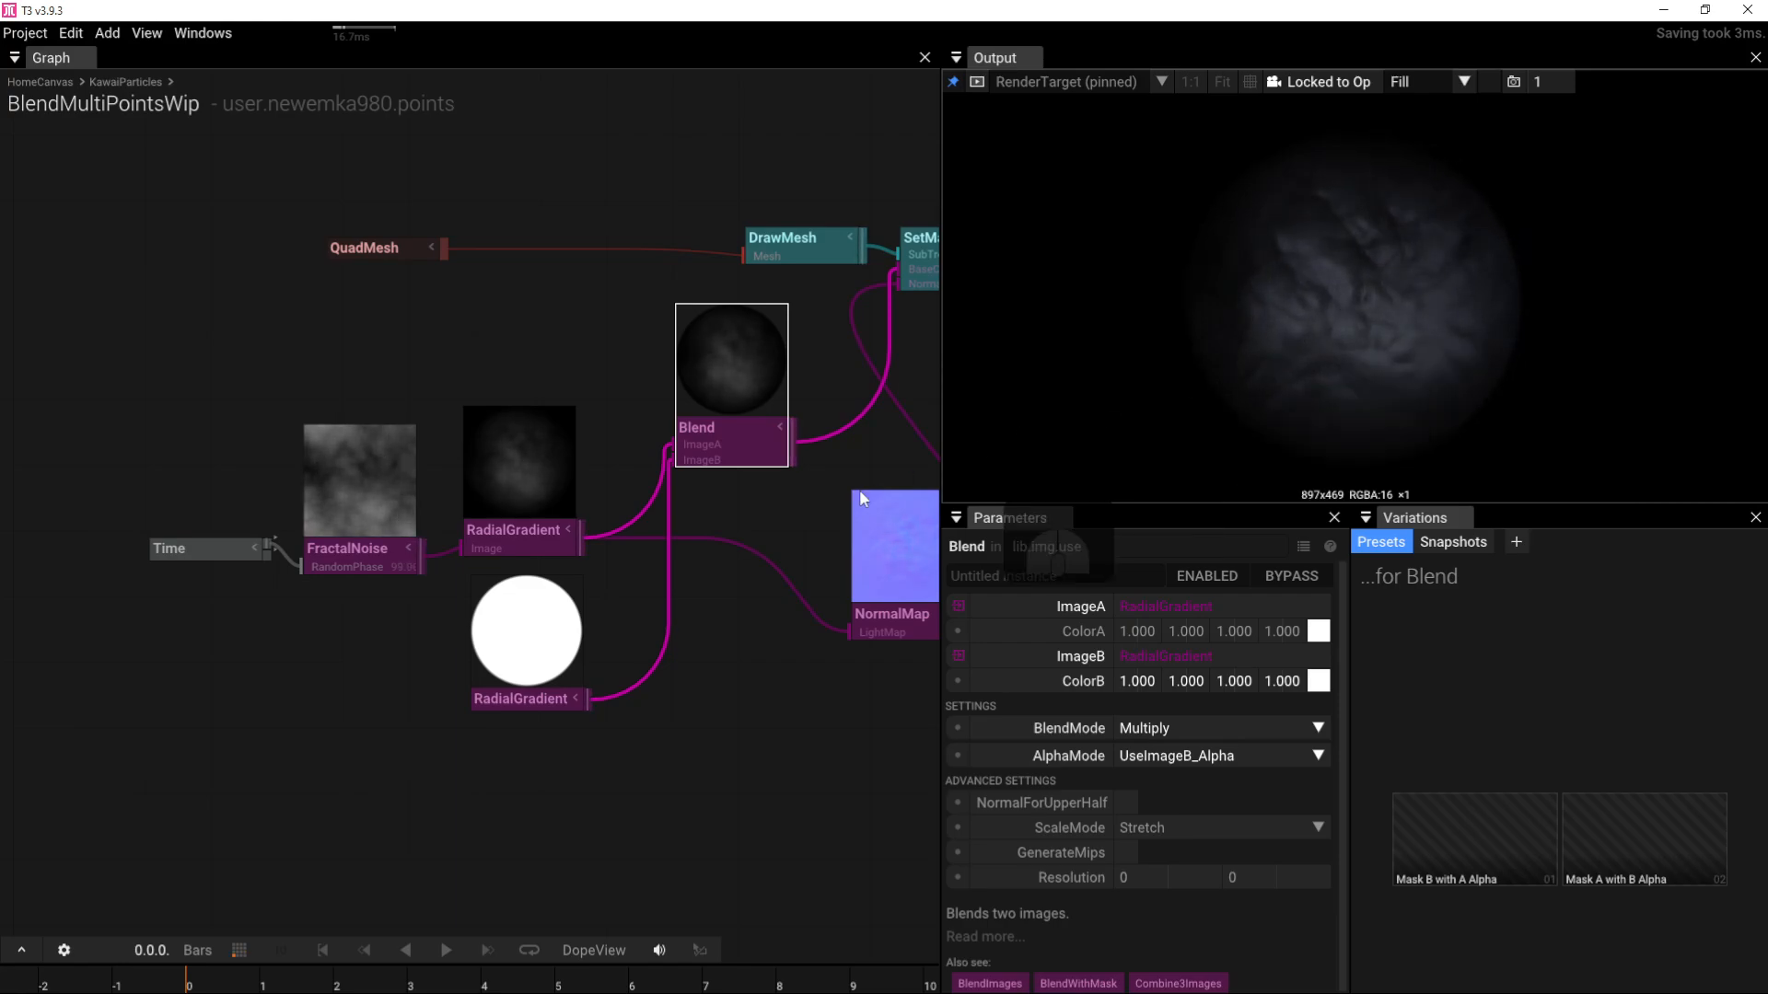
Step: Insert a PointLight node right after SetMaterial in the render chain
right_drag(852, 458, 433, 640)
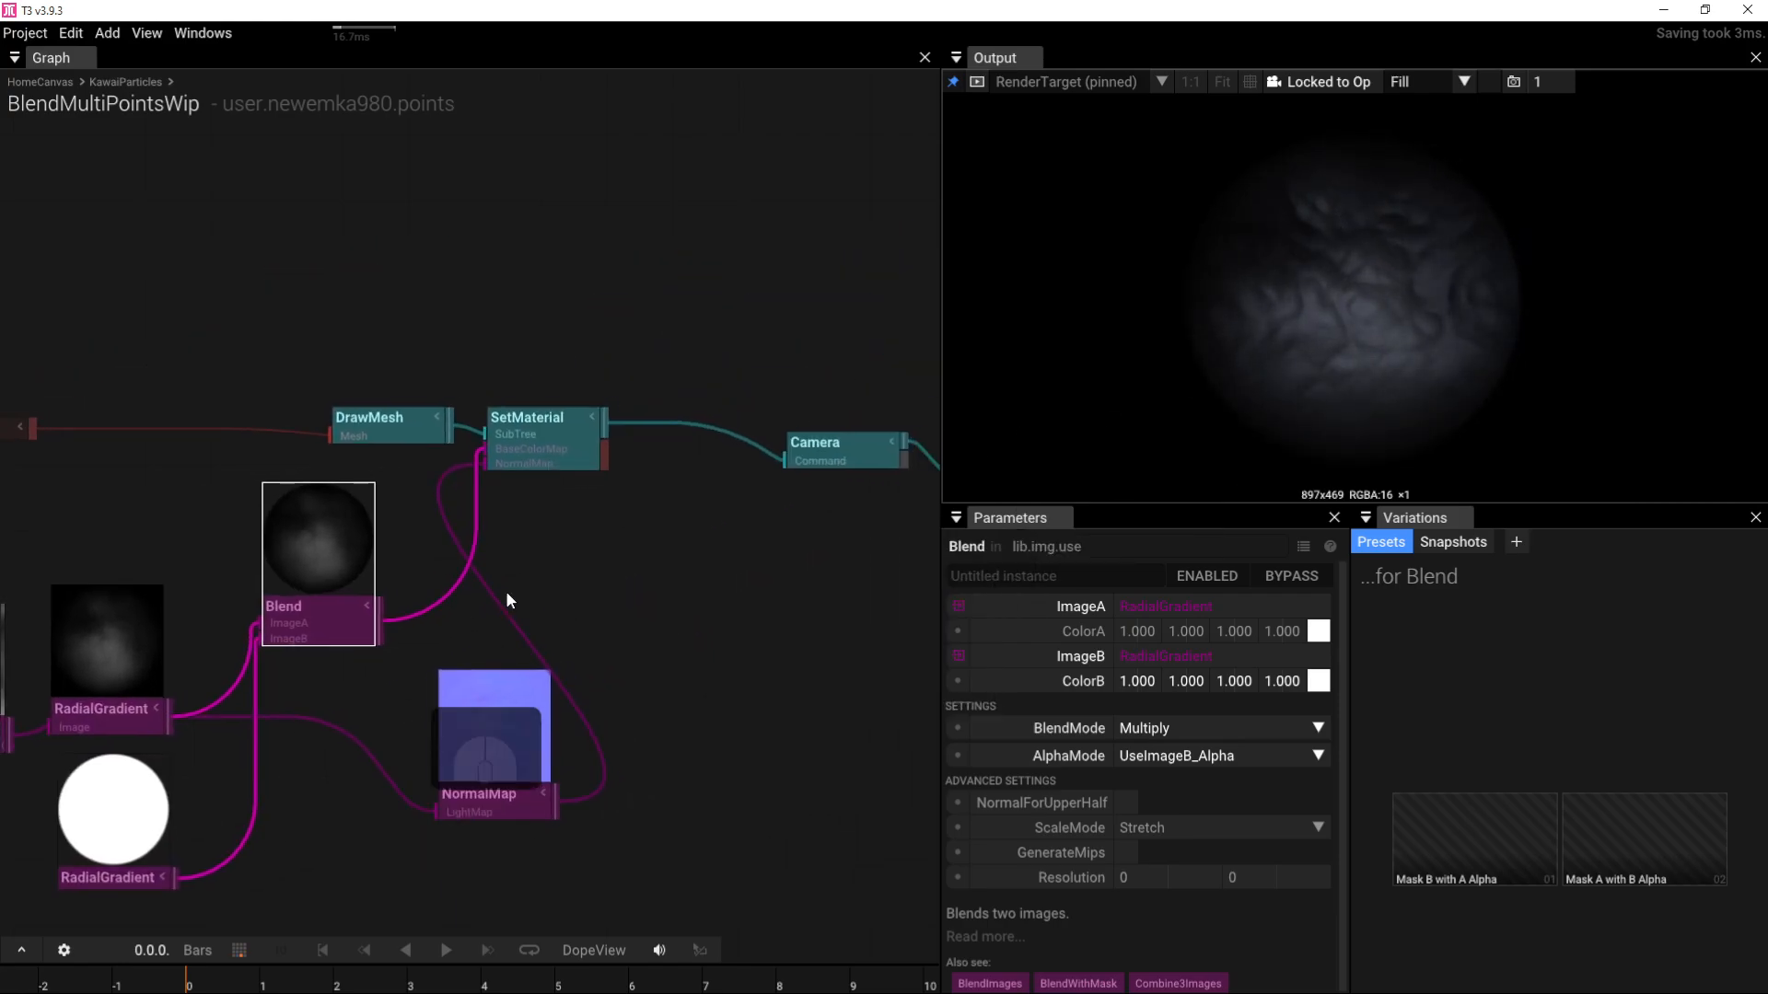
right_drag(755, 548, 566, 588)
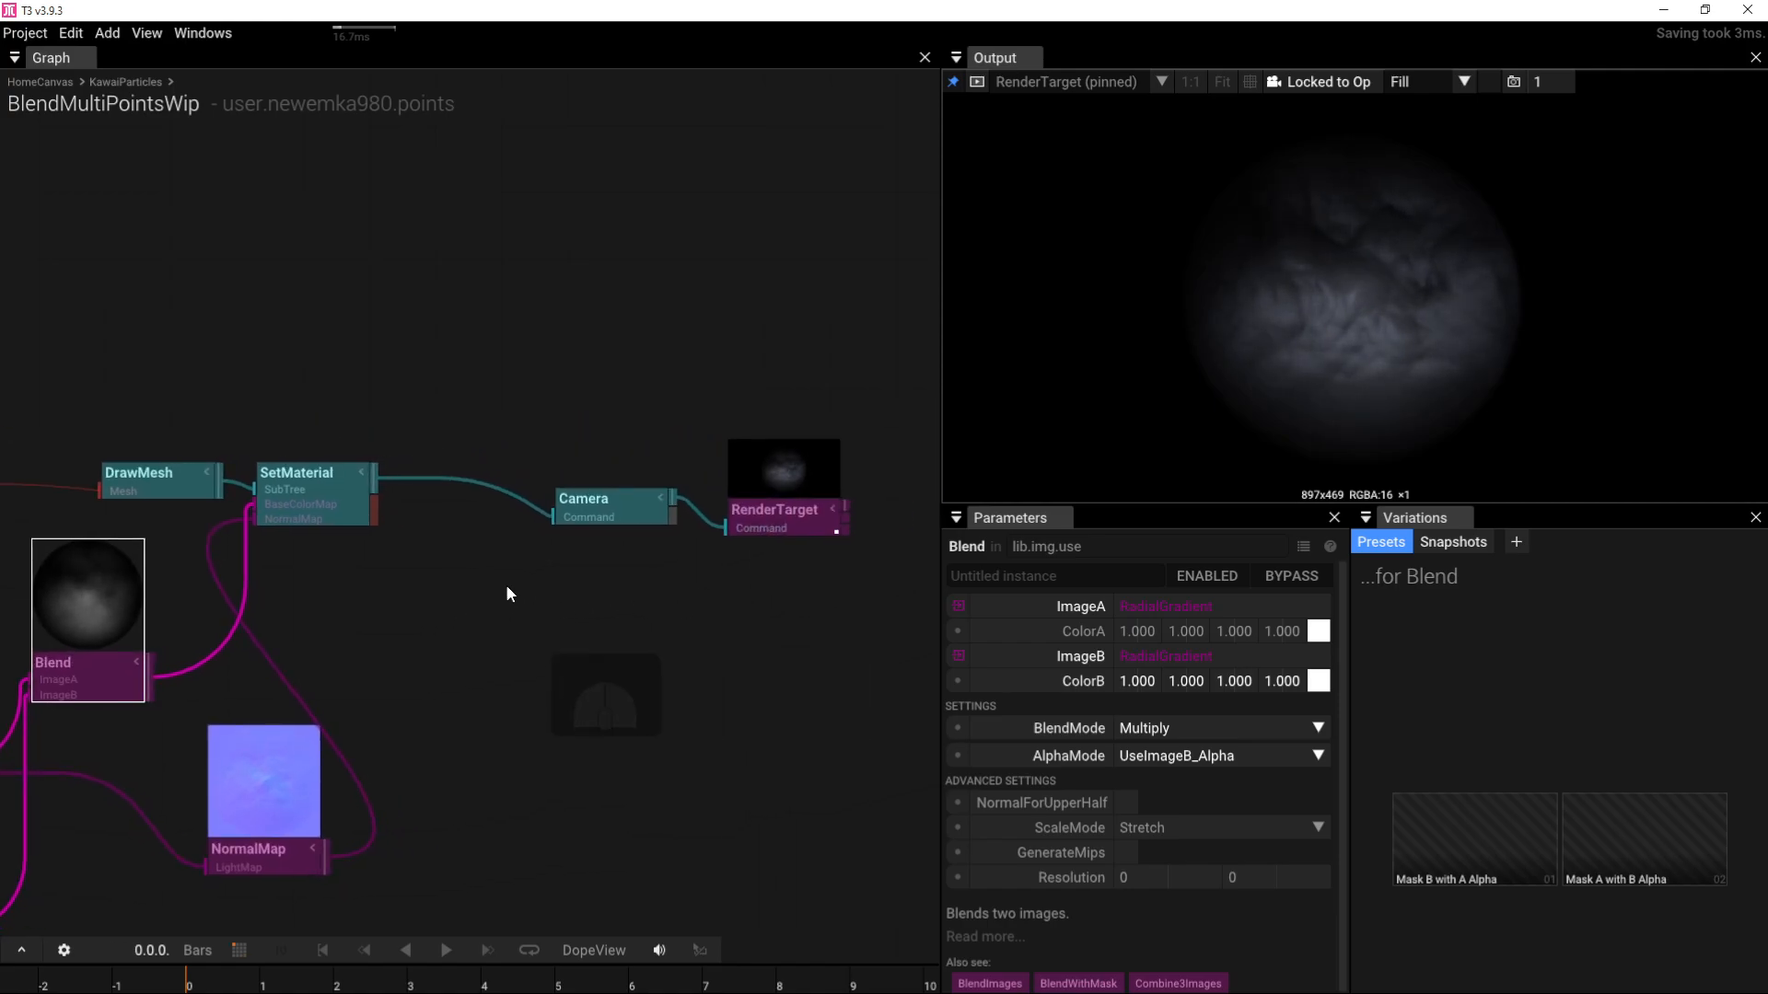
click(324, 484)
key(Tab)
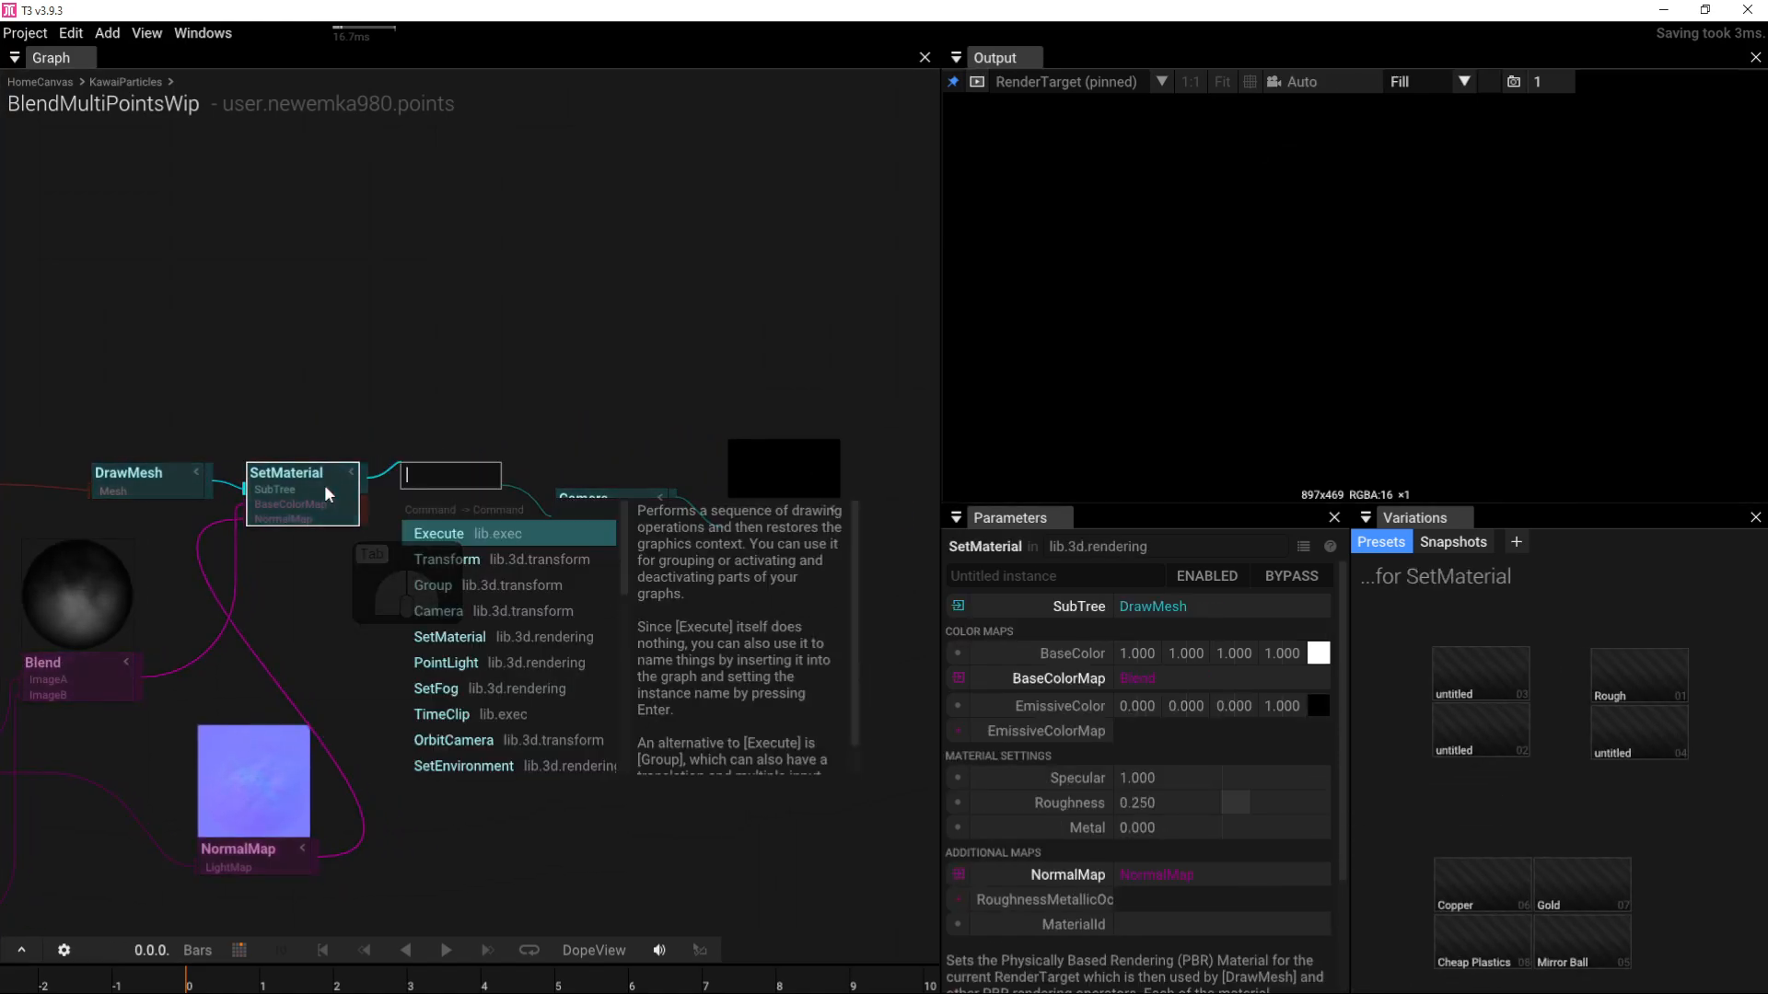
text(p)
click(445, 534)
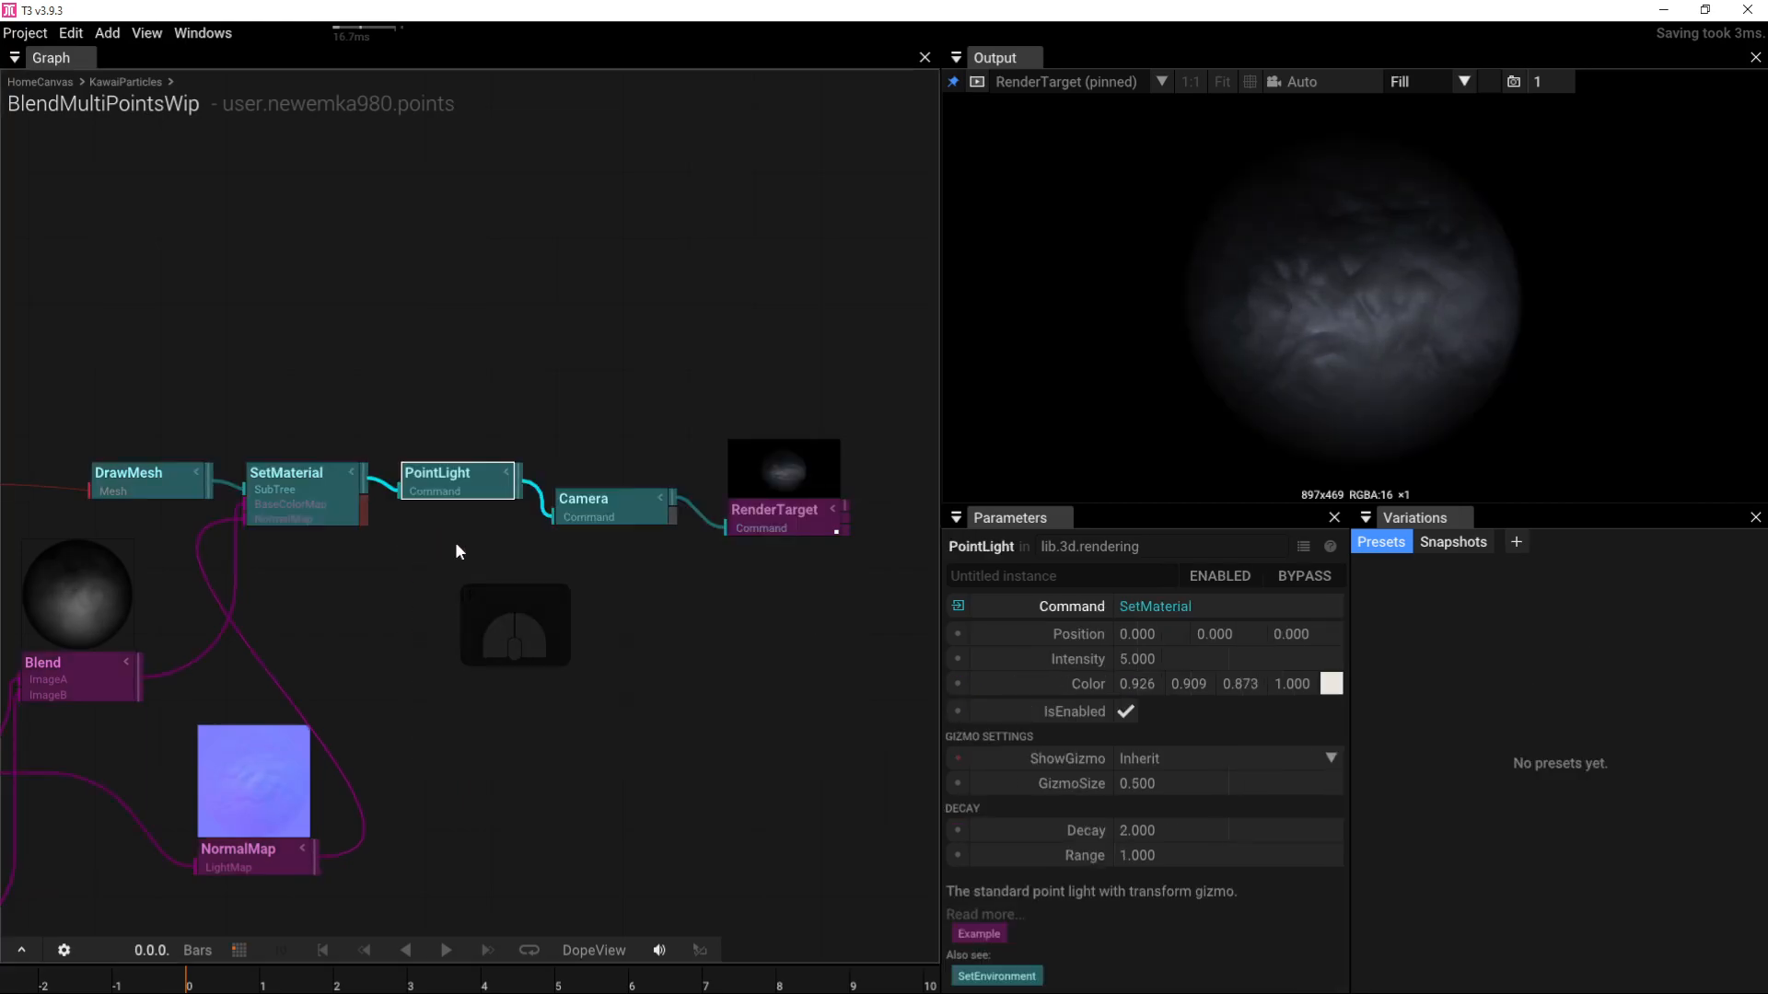
Step: Turn on gizmos and push the point light forward to Z 0.6
click(1249, 81)
drag(1377, 276, 1335, 197)
right_drag(274, 599, 494, 627)
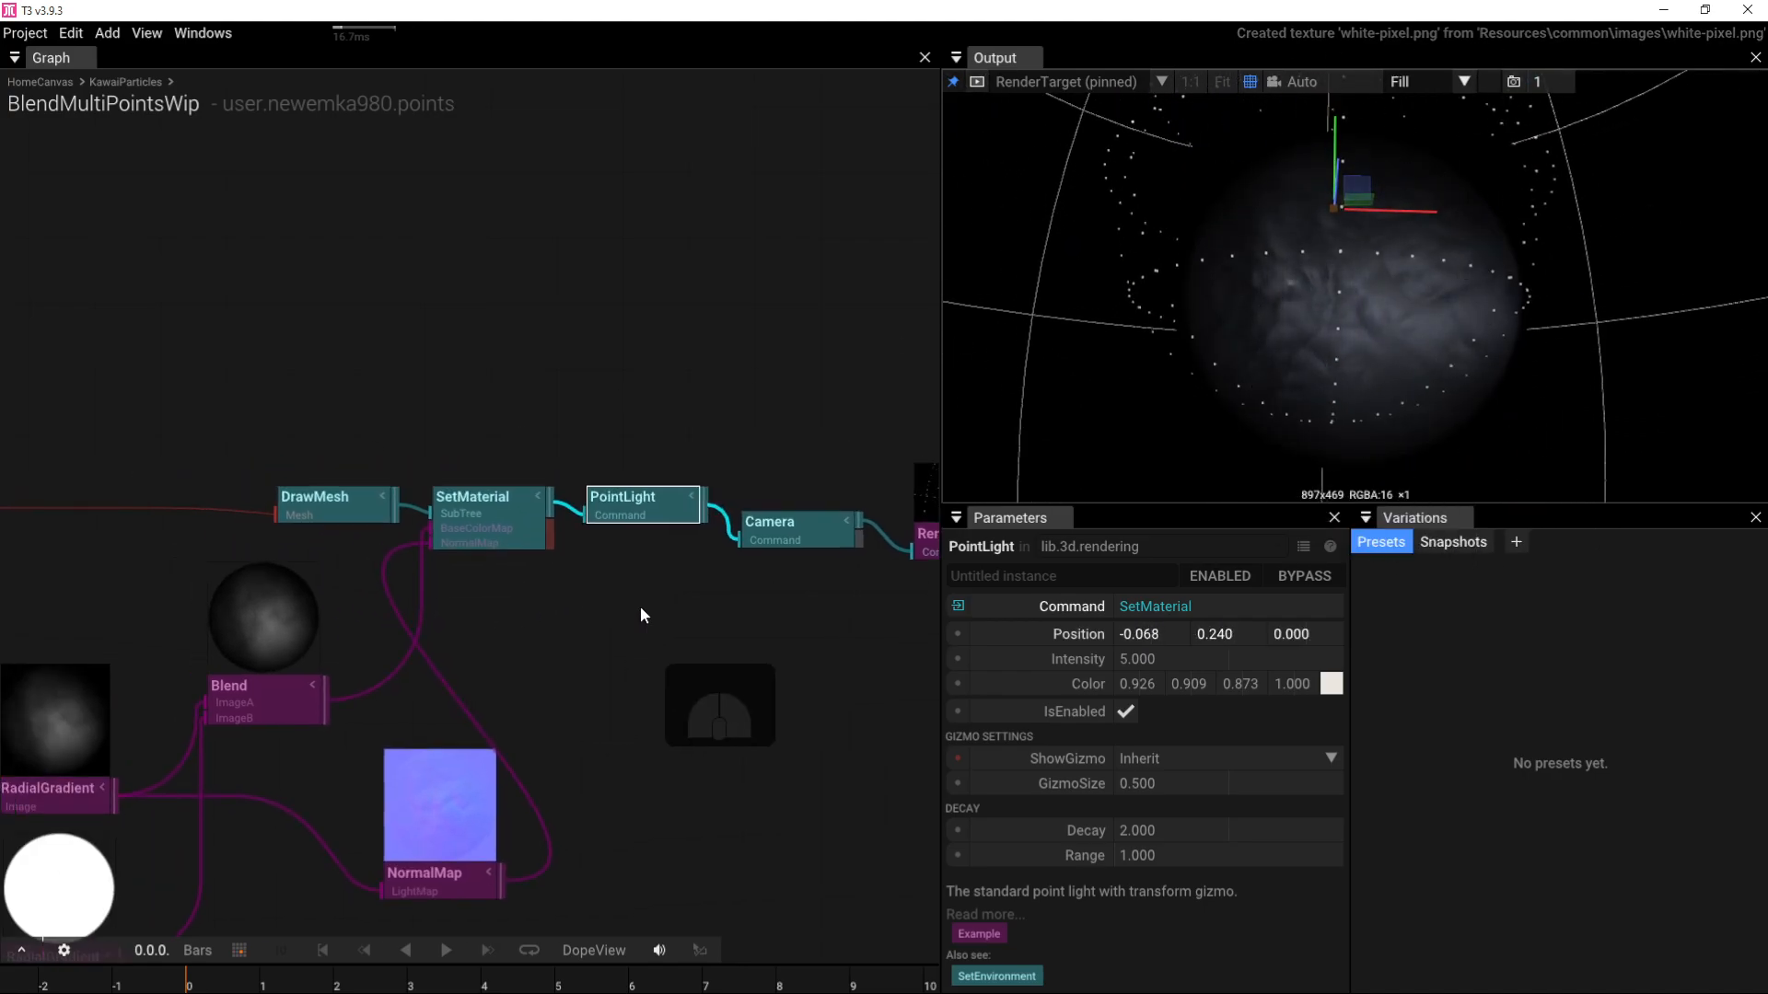
mouse_move(1281, 635)
mouse_down()
mouse_move(1066, 628)
mouse_move(1459, 610)
mouse_move(1239, 608)
mouse_move(1307, 612)
mouse_up()
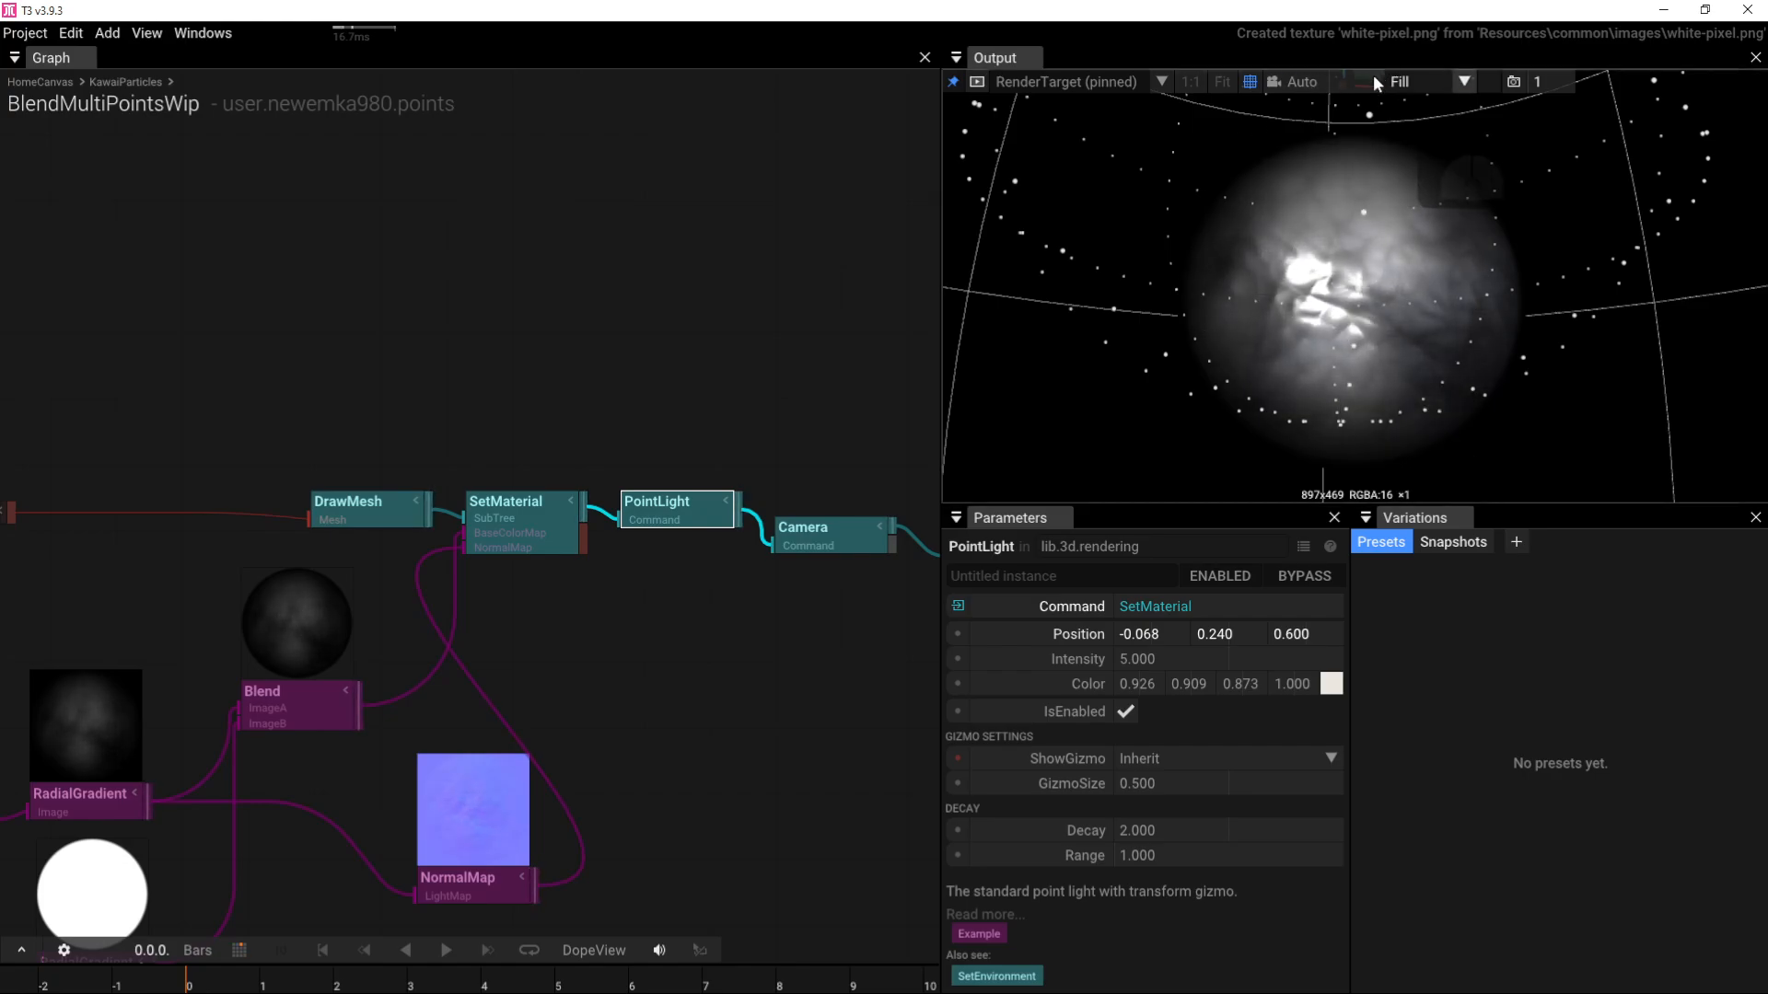
Step: View through the scene camera and nudge the light to about X -0.15, Y 0.21
click(1307, 81)
click(1297, 204)
drag(1279, 277, 1105, 304)
scroll(1326, 304, down, 5)
click(294, 495)
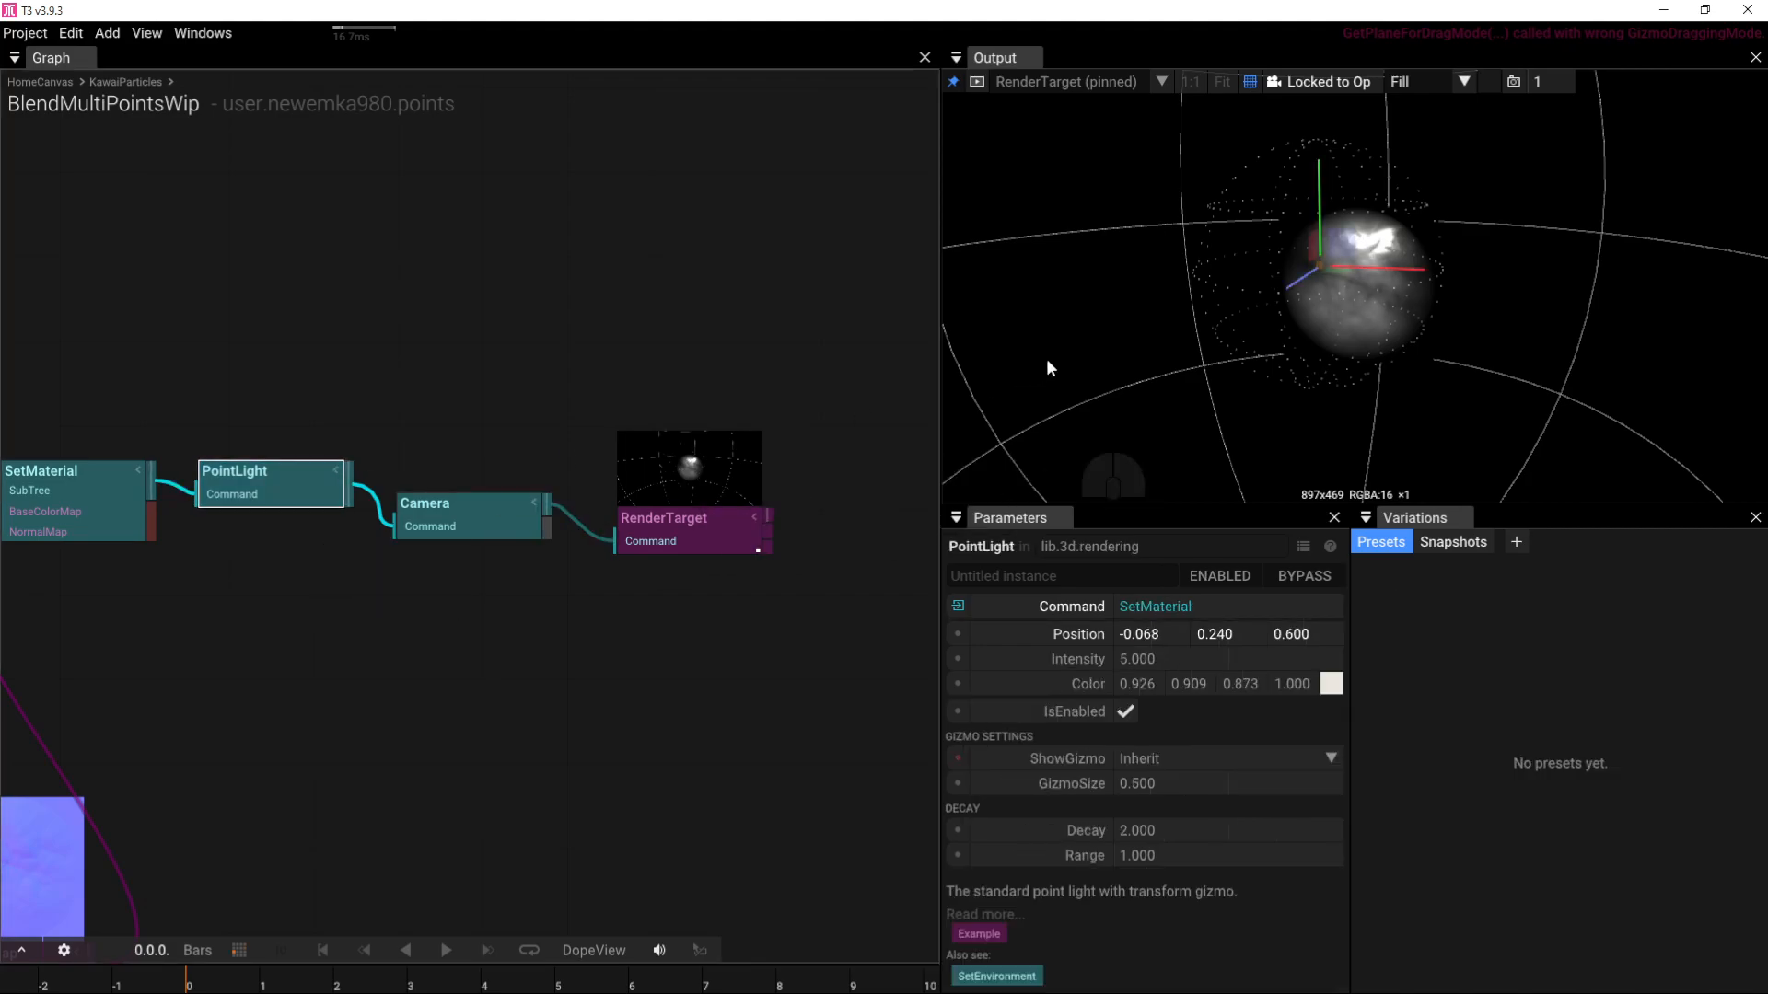
drag(1318, 276, 1369, 293)
mouse_move(1303, 191)
mouse_down()
mouse_move(1302, 336)
mouse_move(1311, 204)
mouse_up()
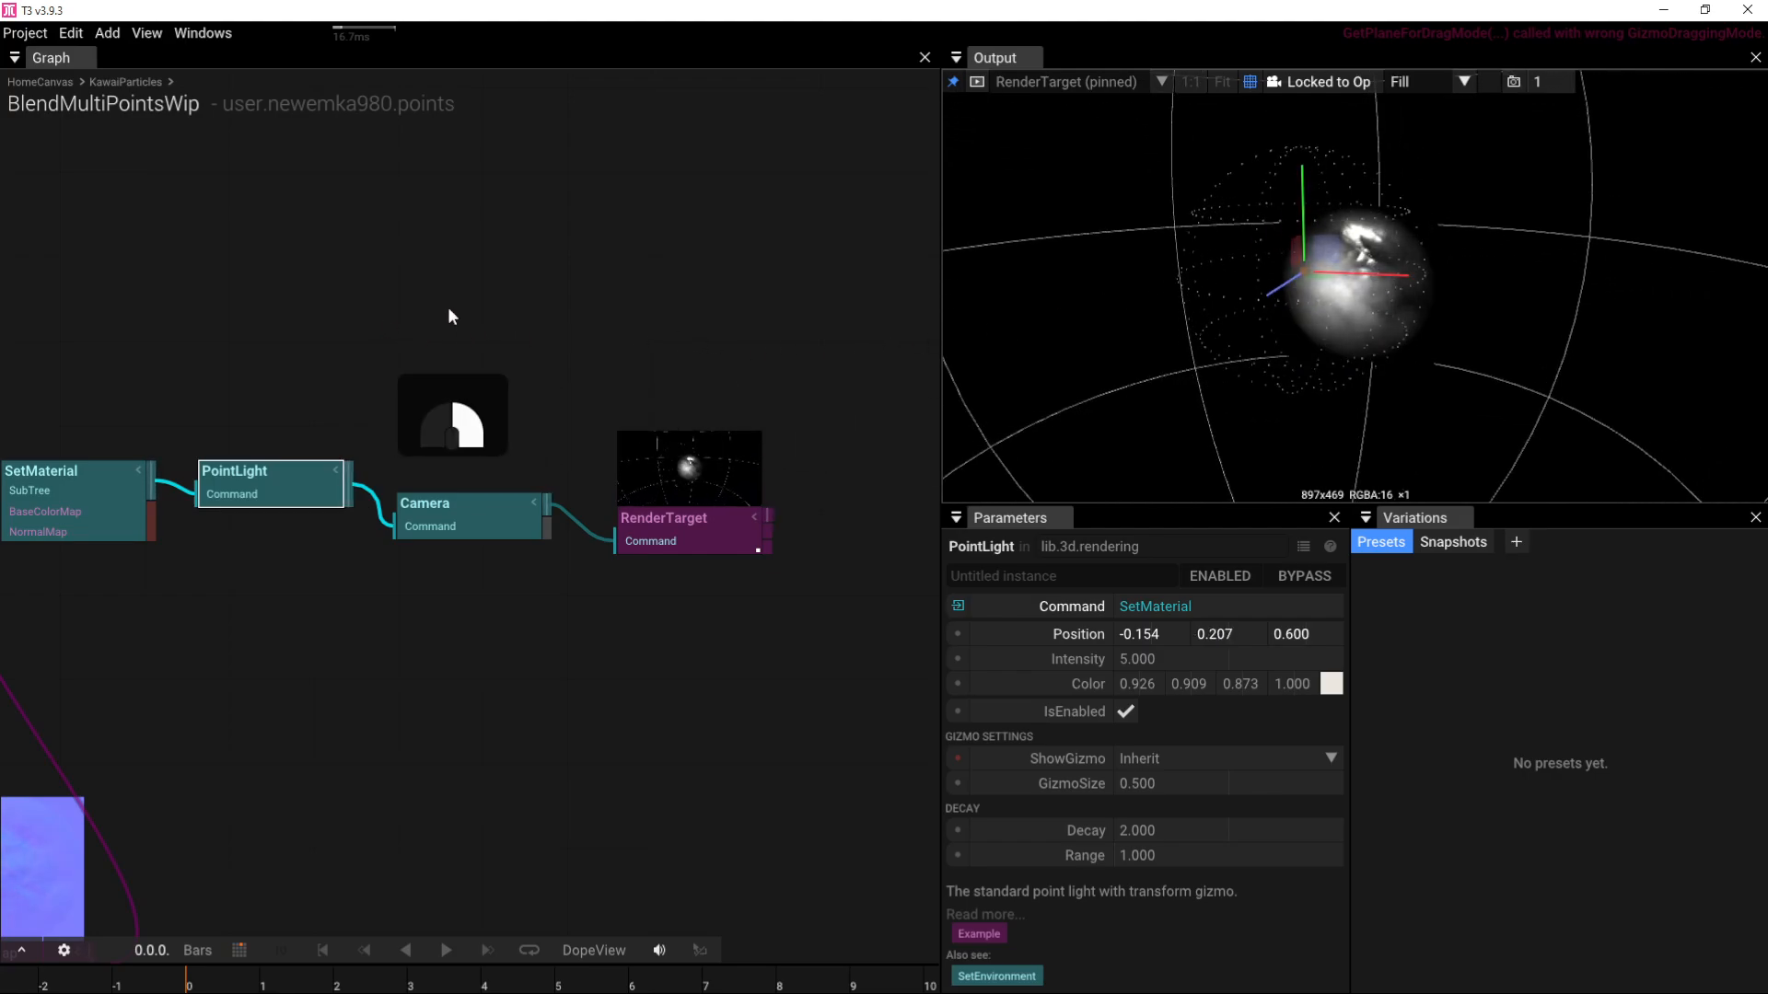
right_drag(448, 308, 515, 308)
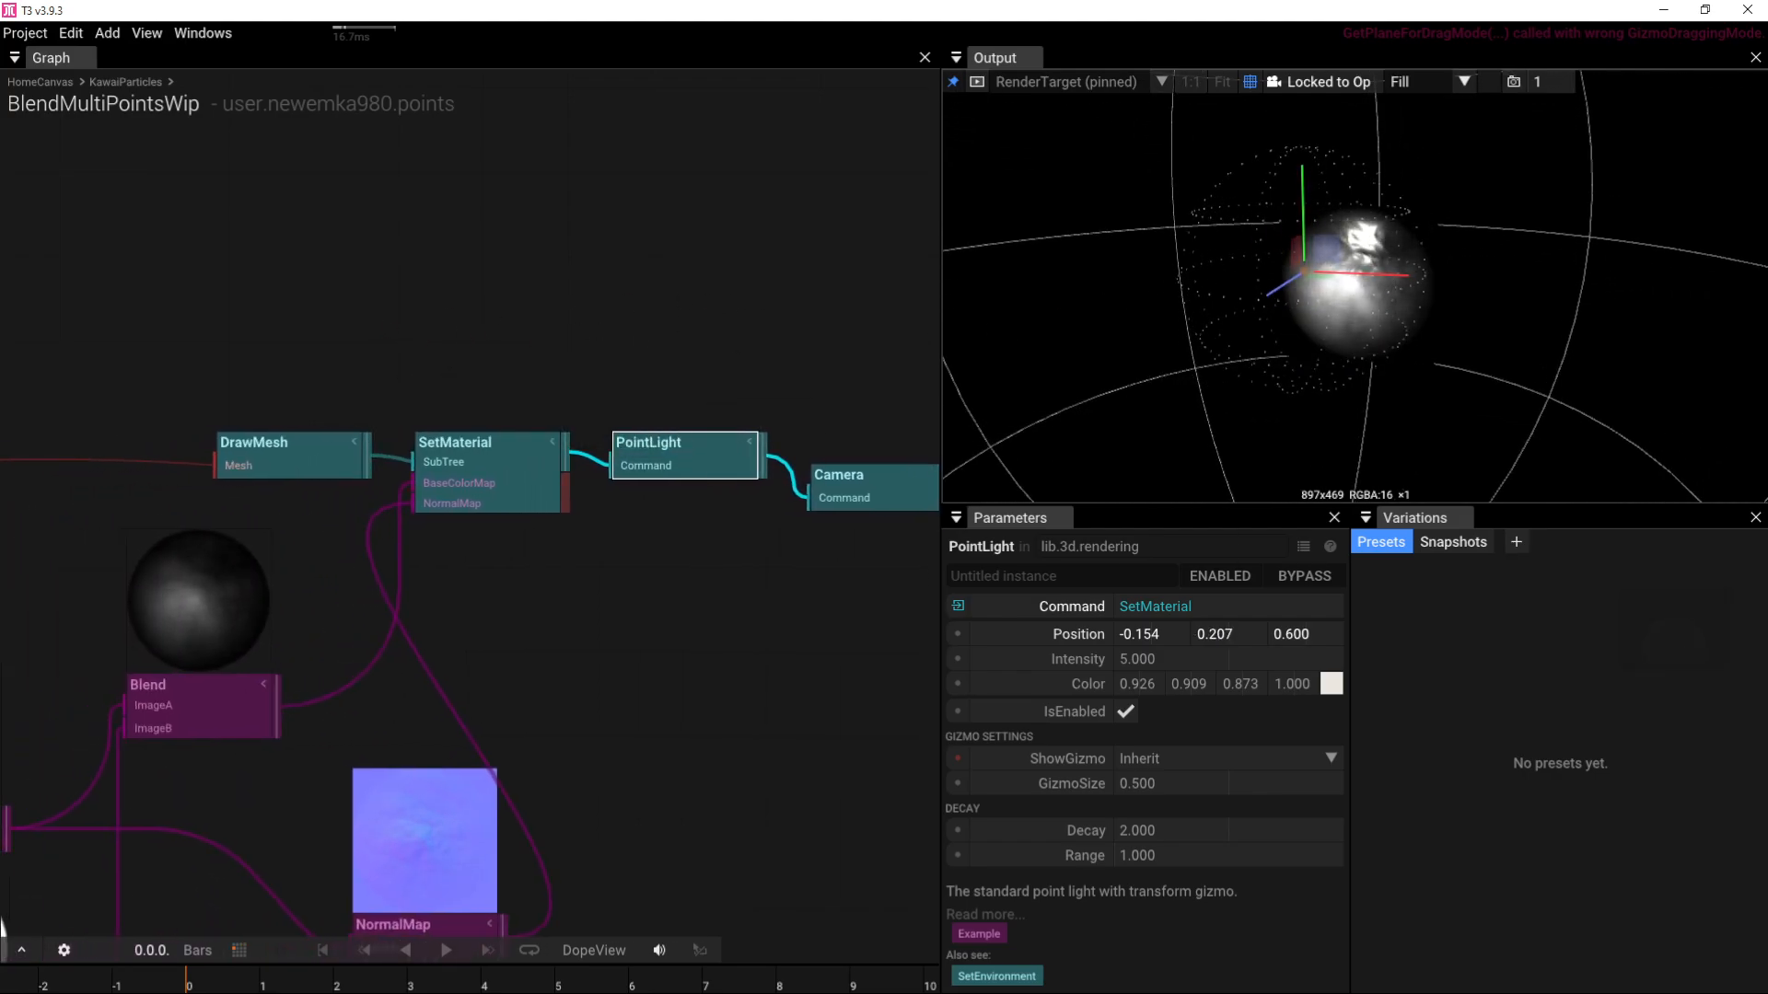
Step: Lower SetMaterial roughness, dim the PointLight to 0.55 and drop it to 0.036, -0.337, 0.6
click(544, 468)
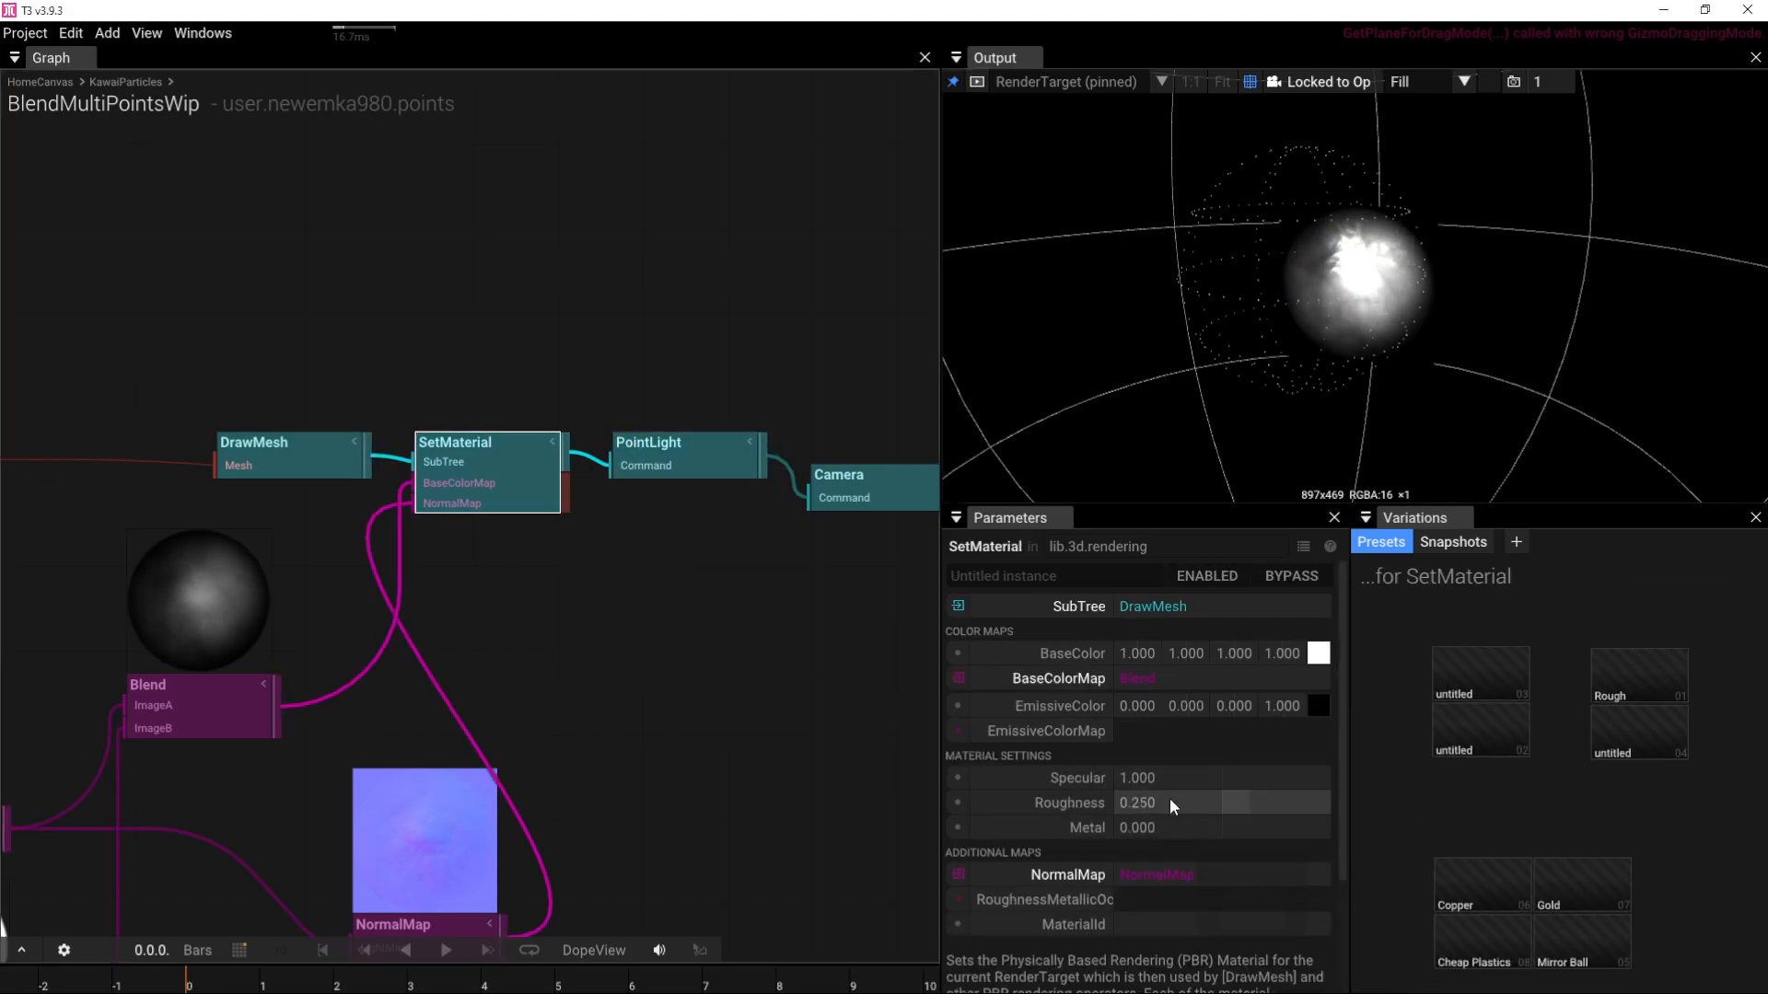
mouse_move(1169, 798)
mouse_down()
mouse_move(1290, 798)
mouse_move(1156, 799)
mouse_up()
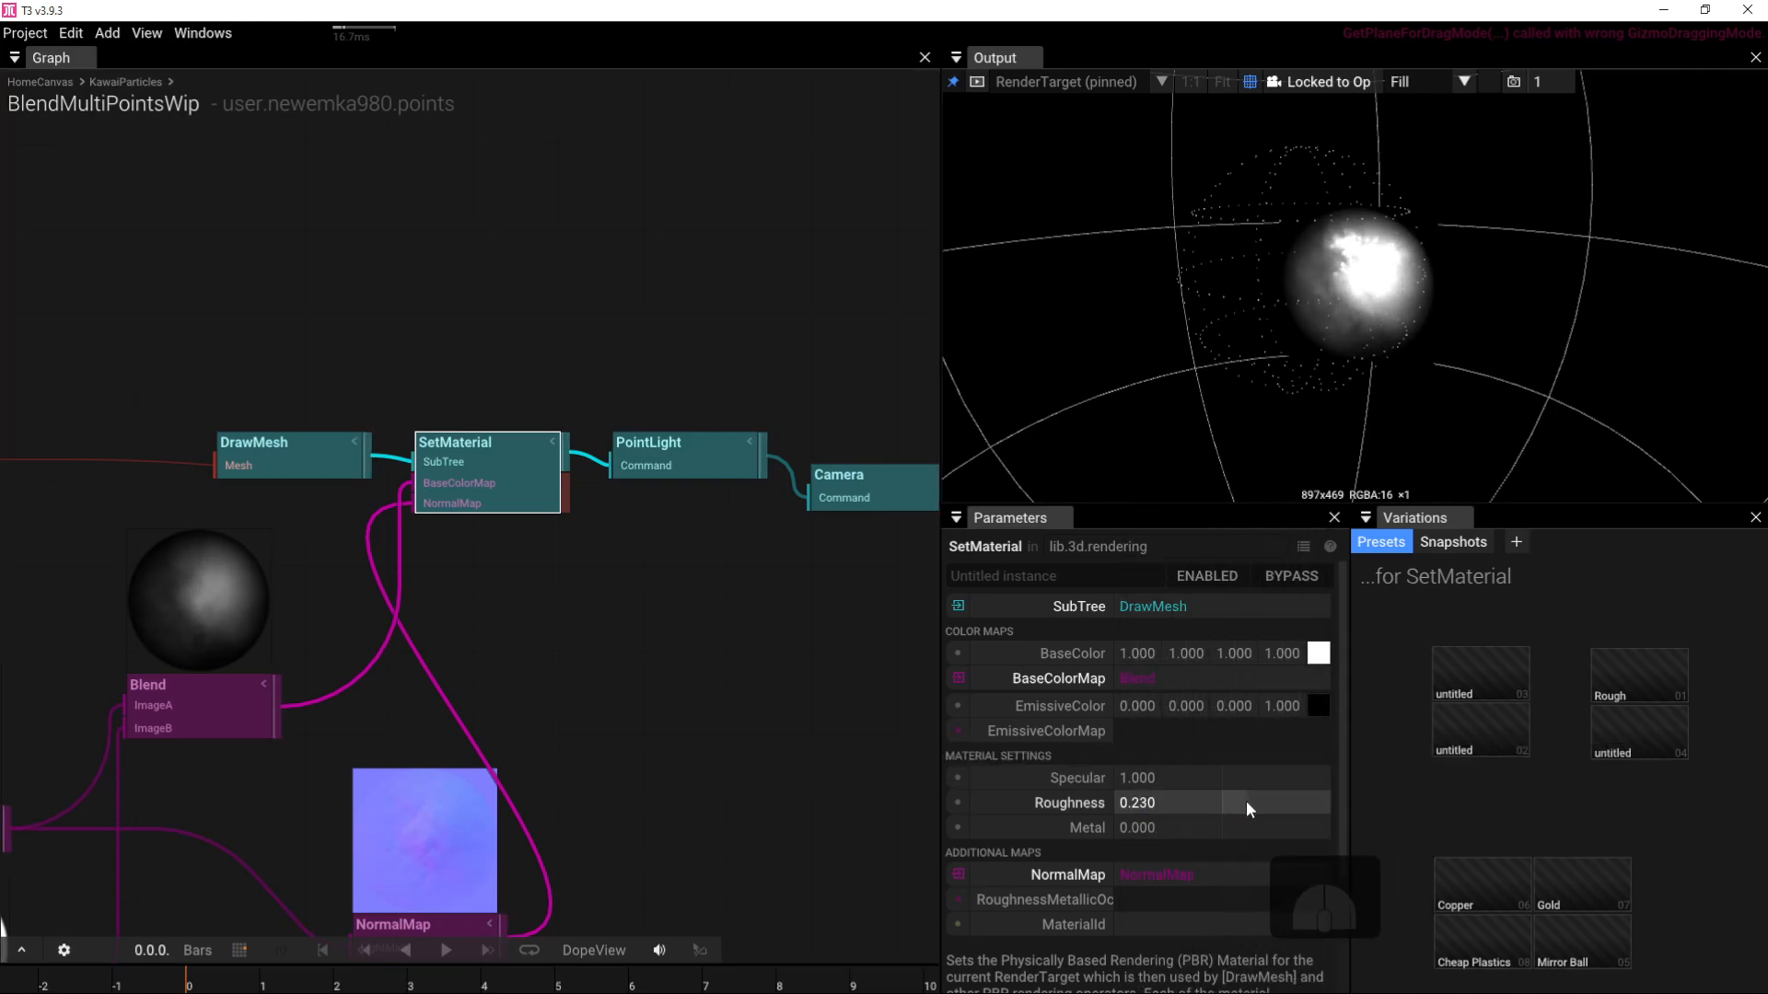
click(683, 469)
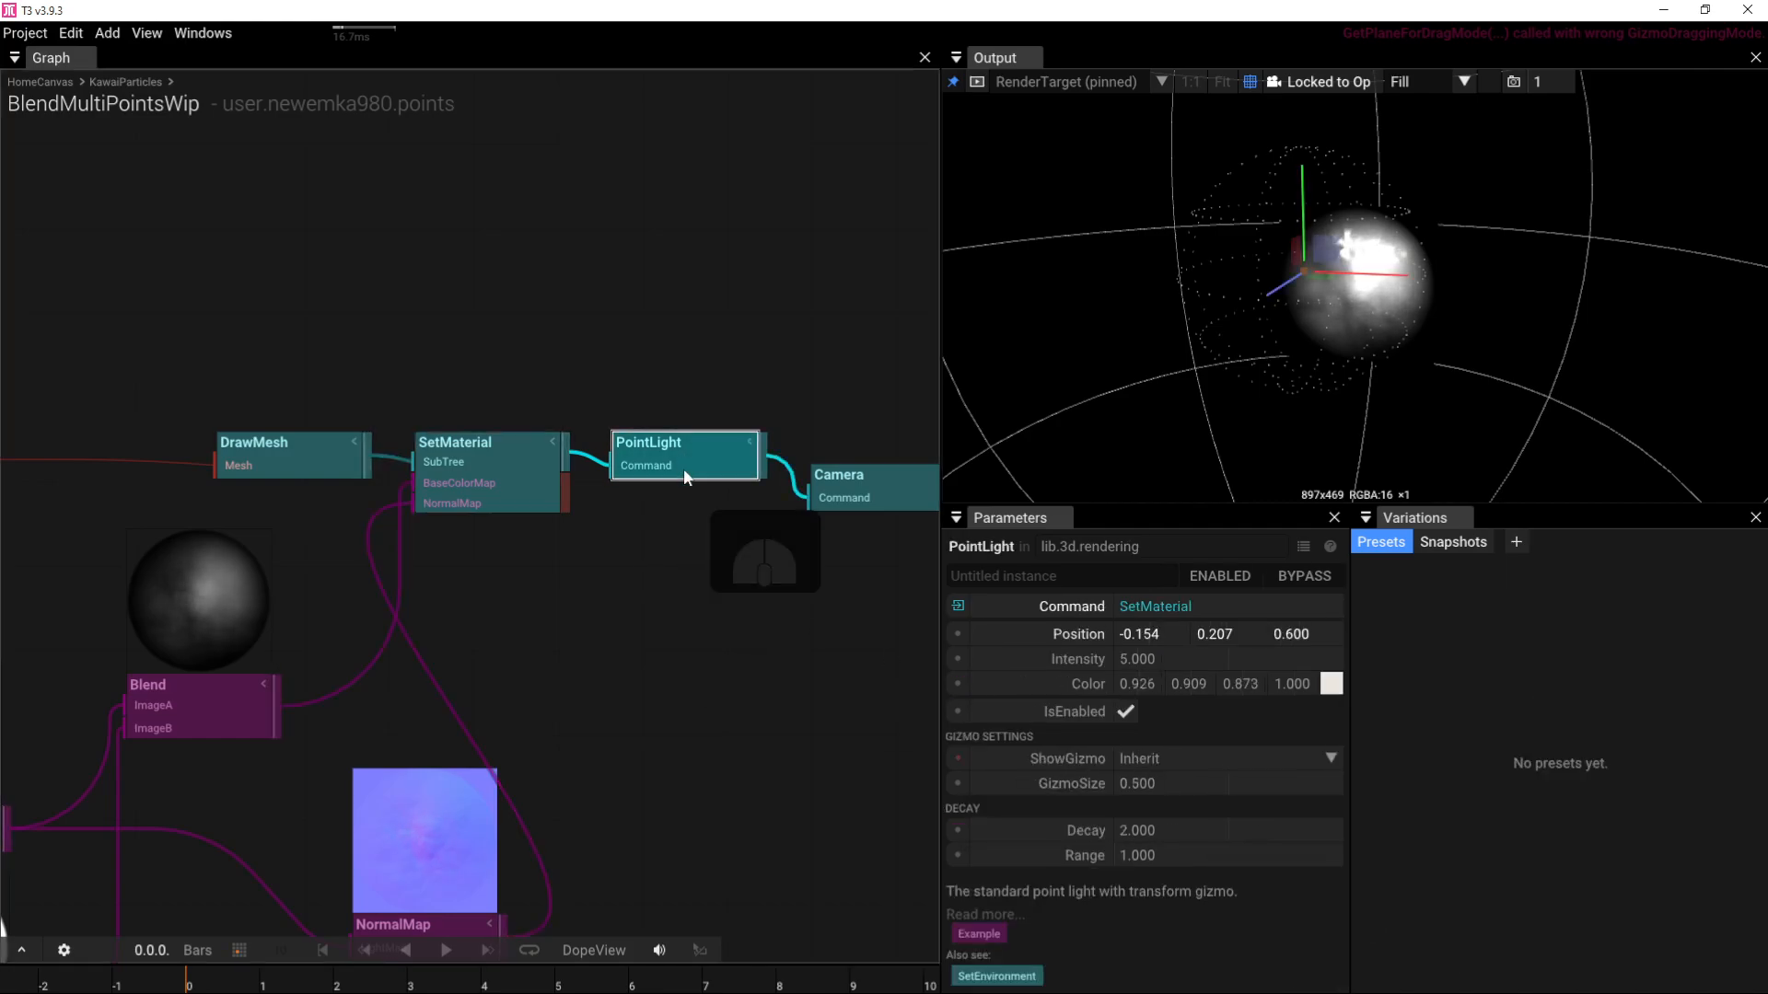
drag(1158, 659, 28, 666)
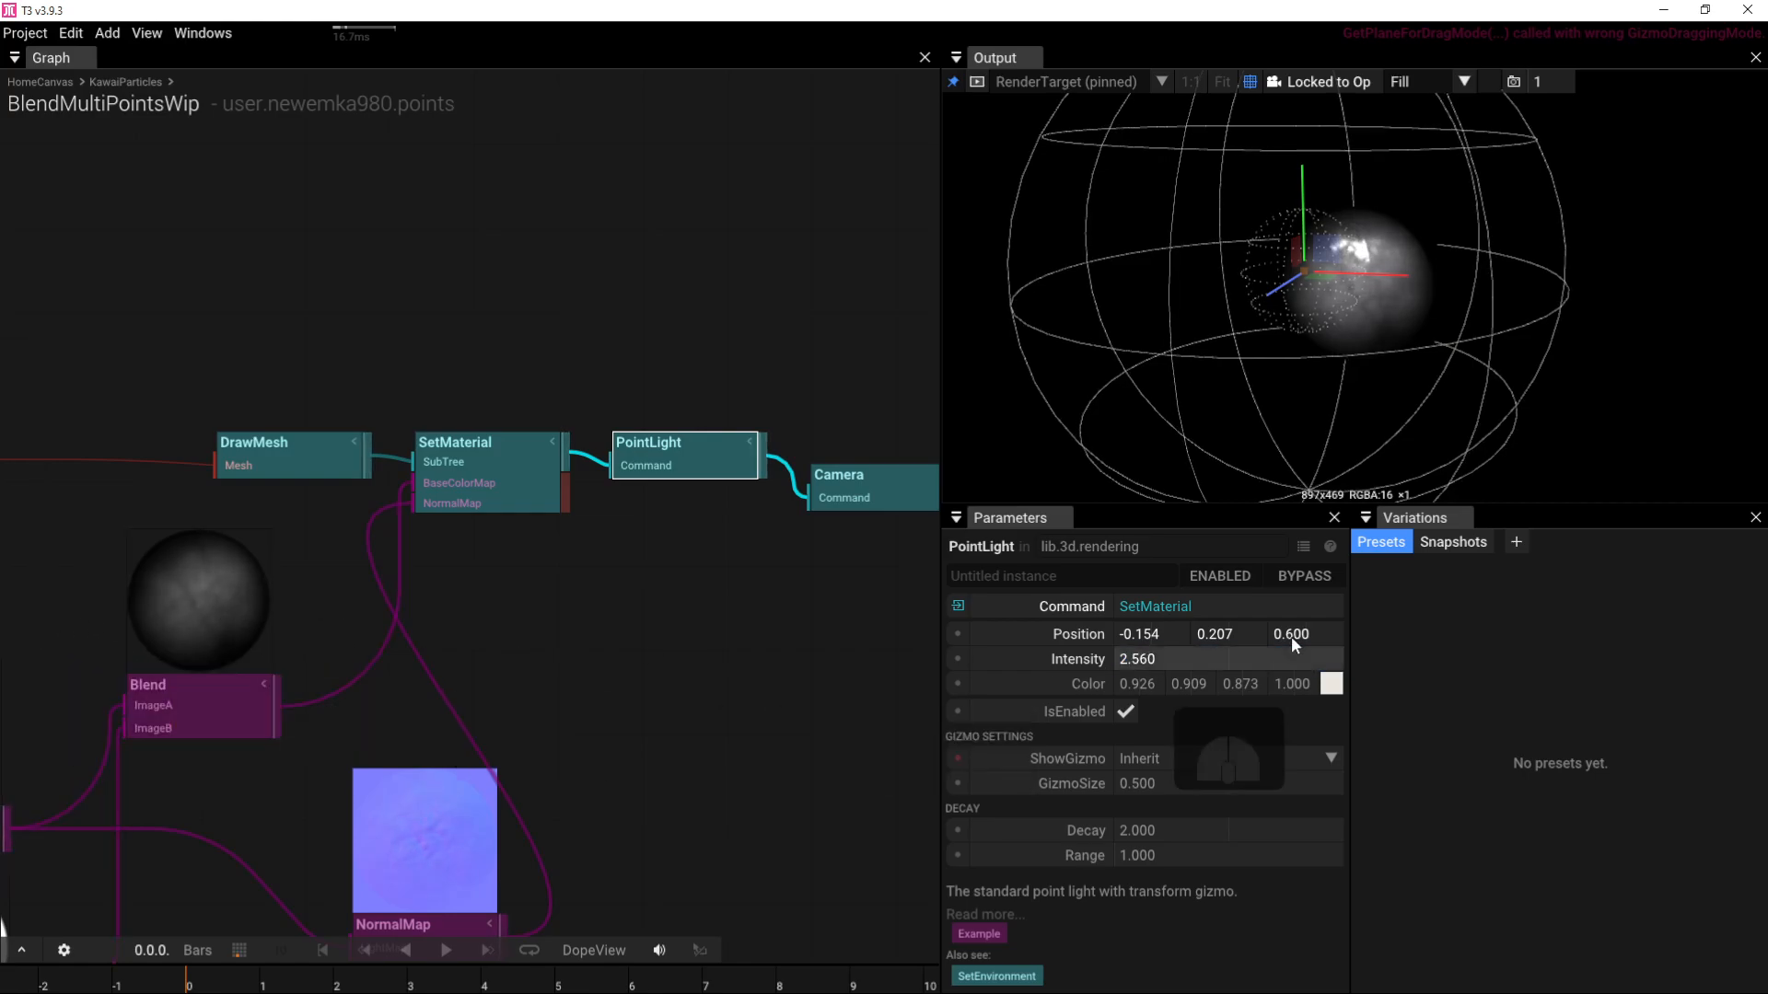
drag(1197, 659, 572, 615)
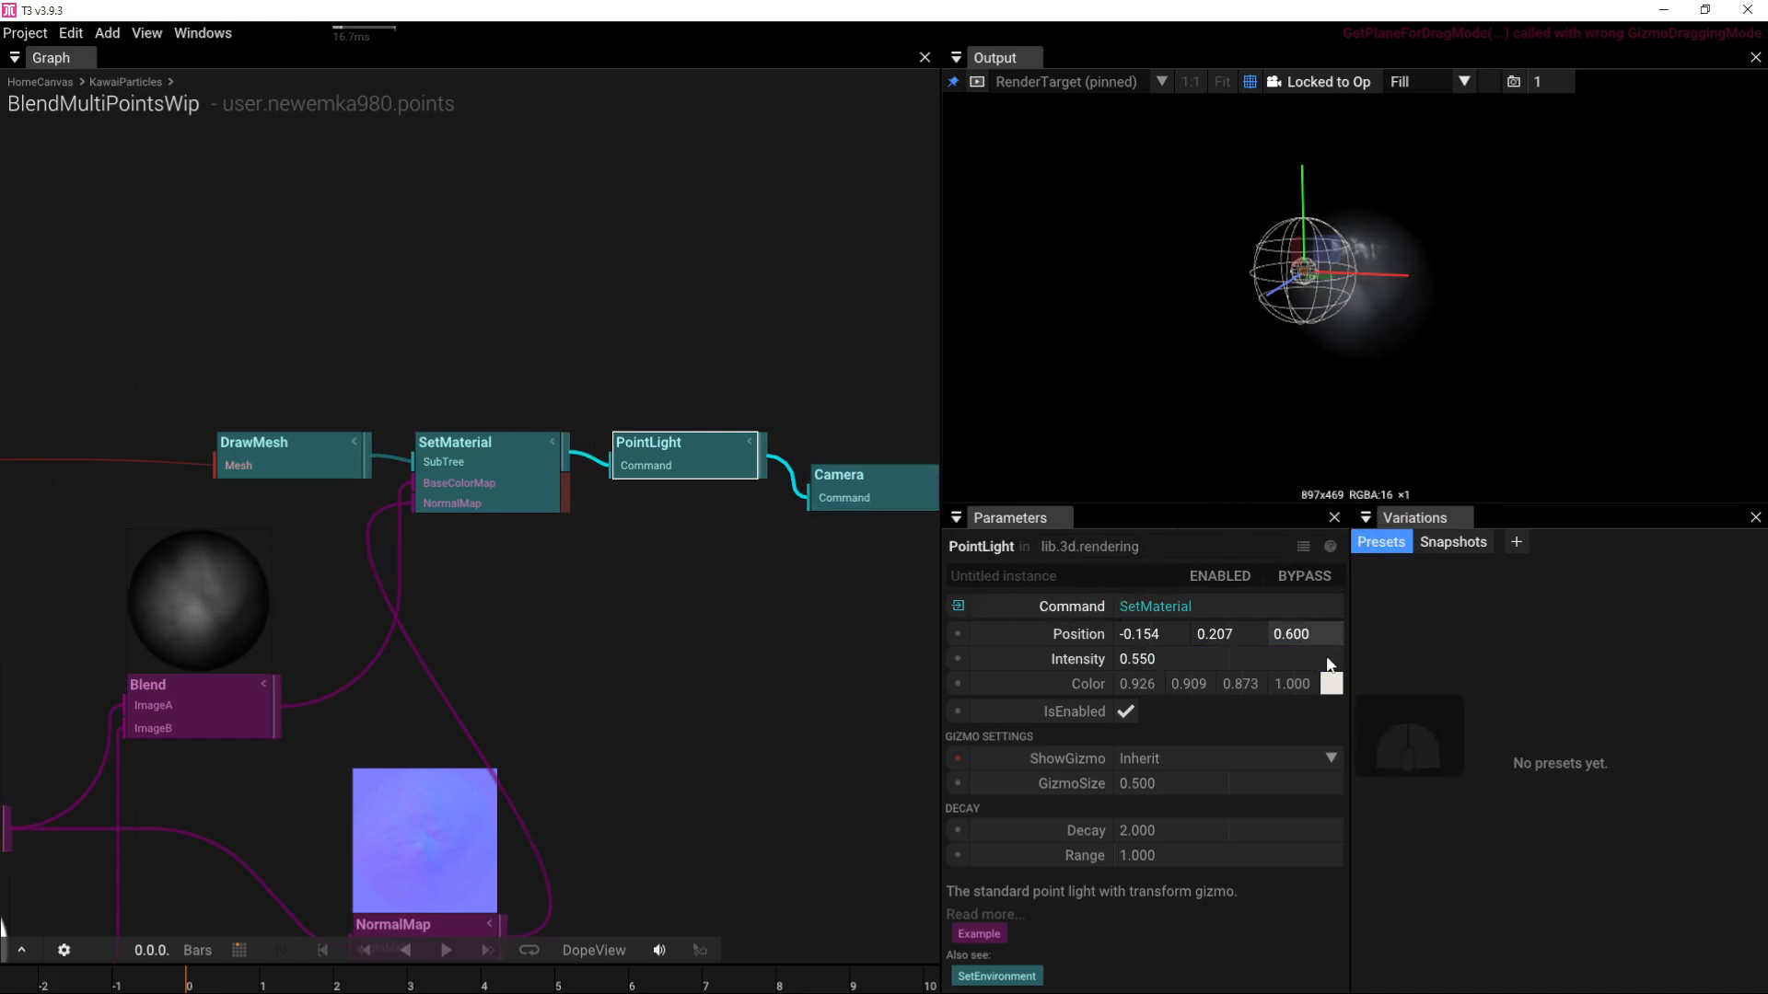
drag(1326, 264, 1367, 353)
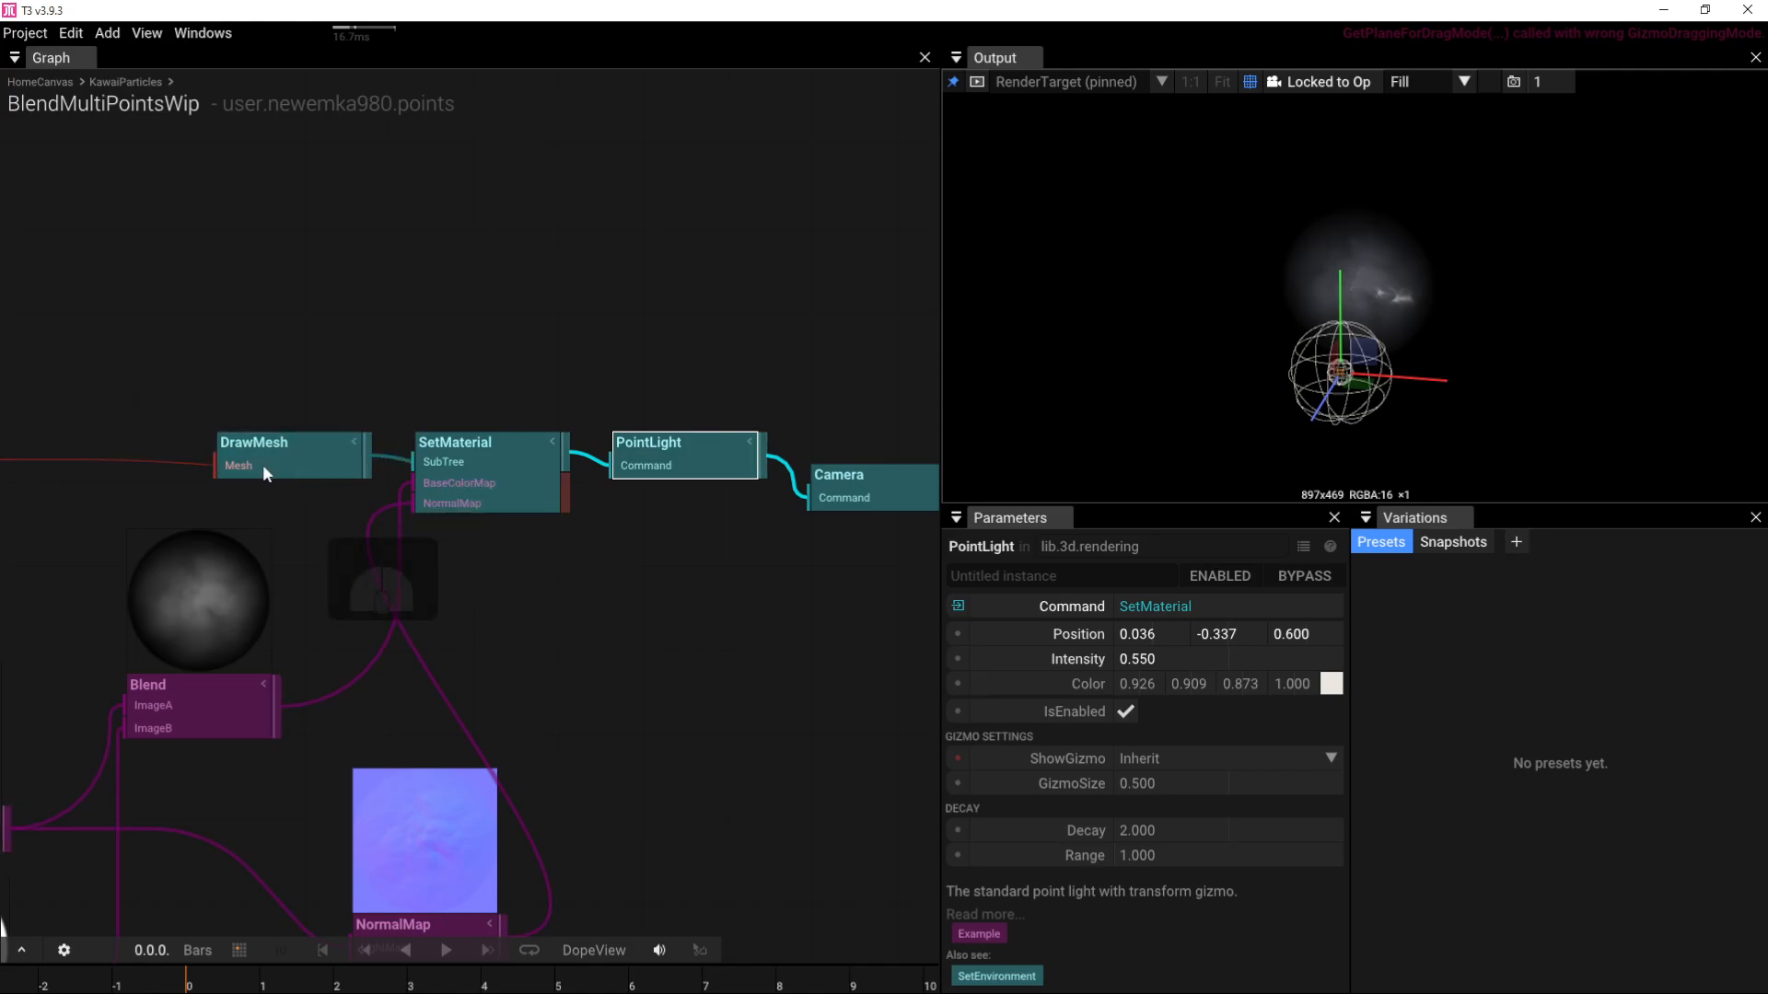
Step: Set FractalNoise ColorA to -1, -1, -1 for sparse bright cloud patches
mouse_move(486, 326)
right_down()
mouse_move(648, 276)
mouse_move(861, 279)
right_up()
right_drag(354, 360, 650, 223)
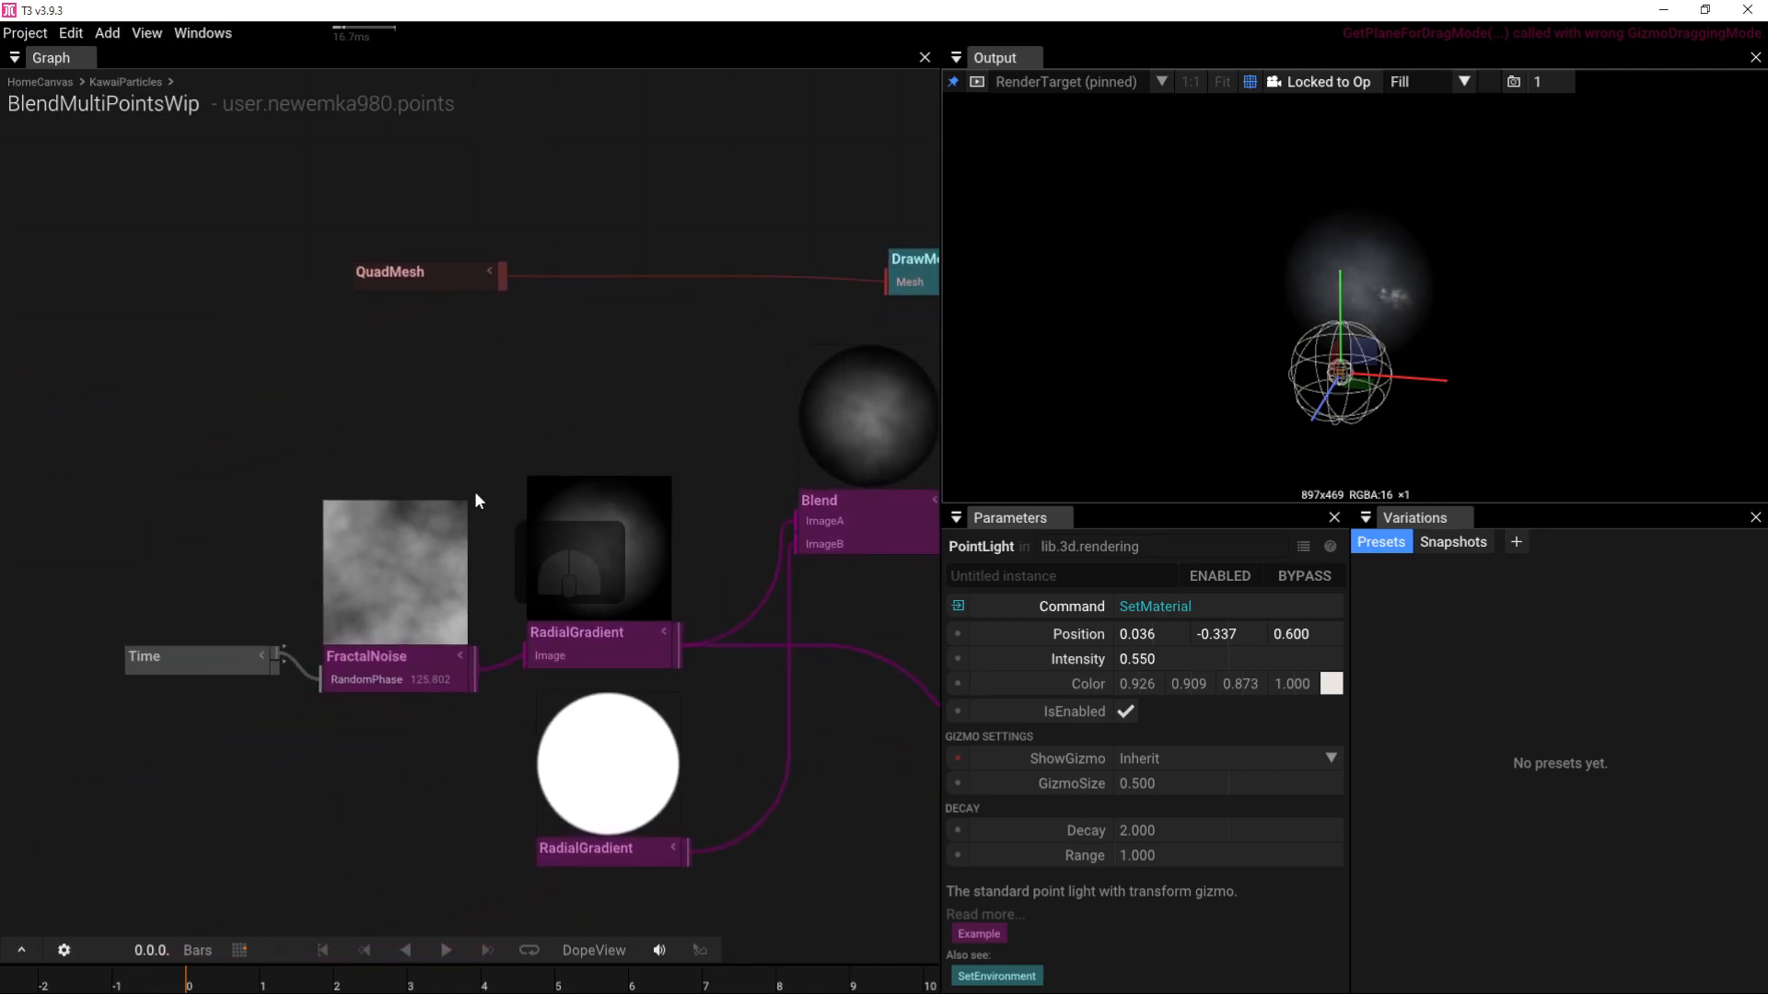
click(390, 644)
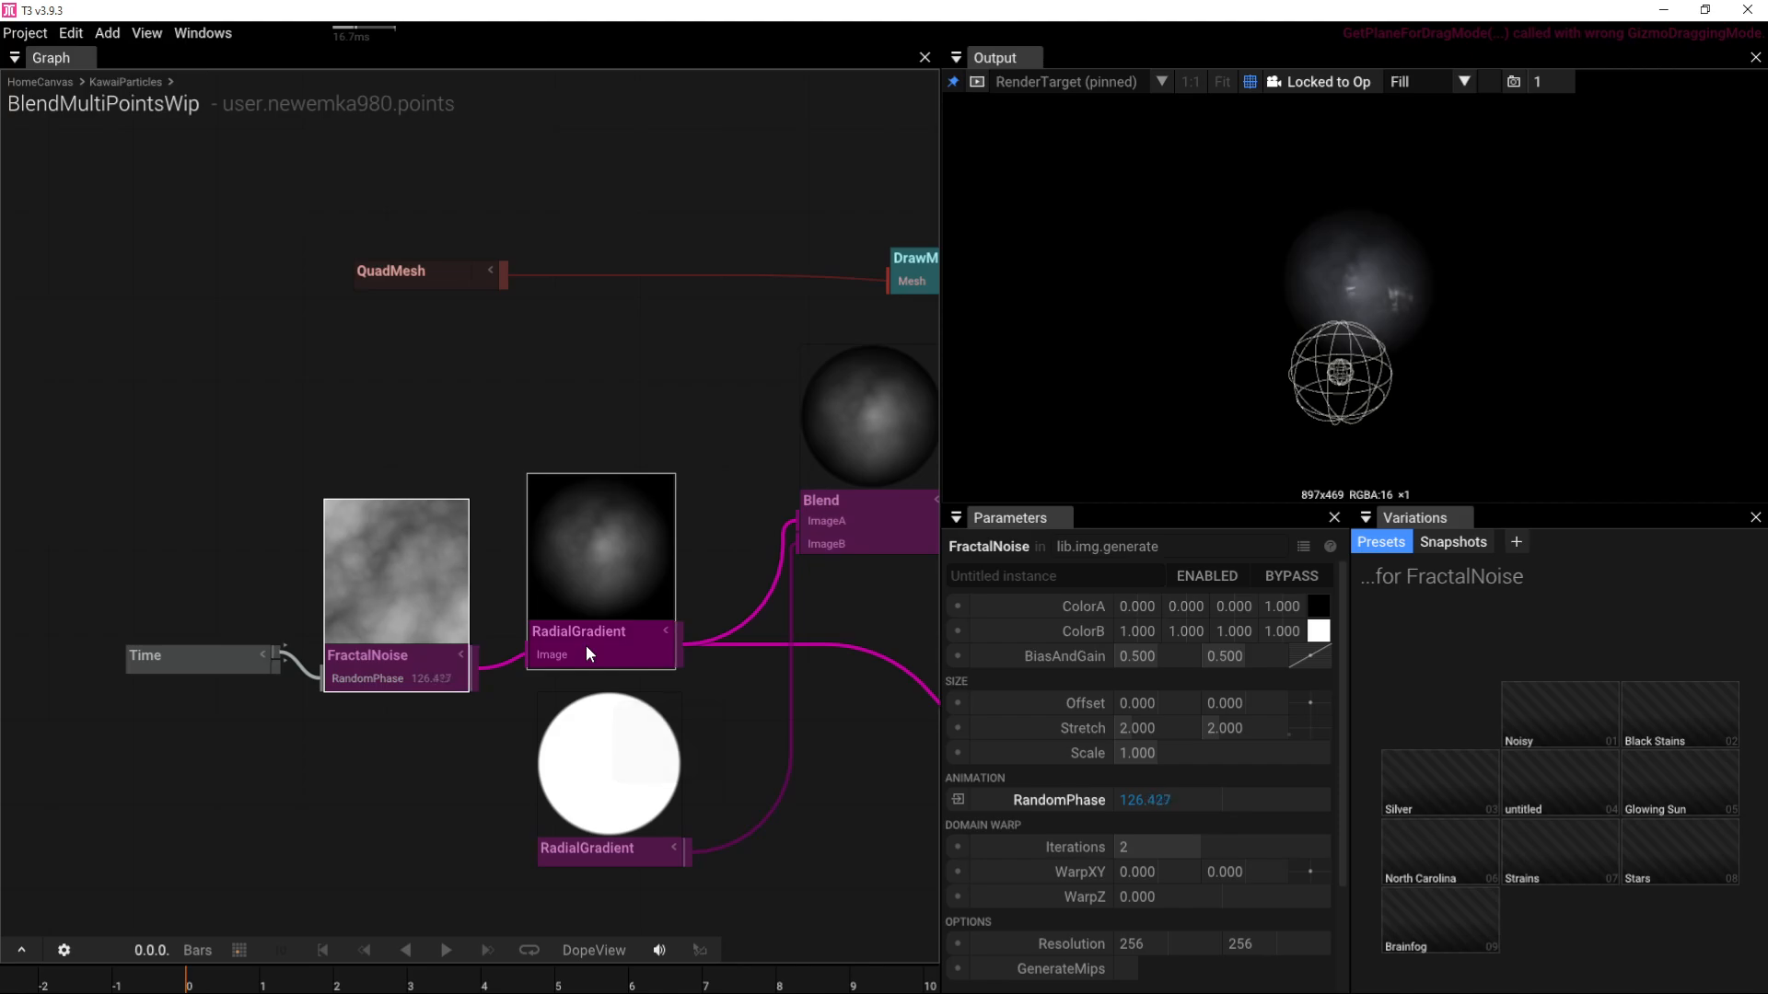
click(1144, 612)
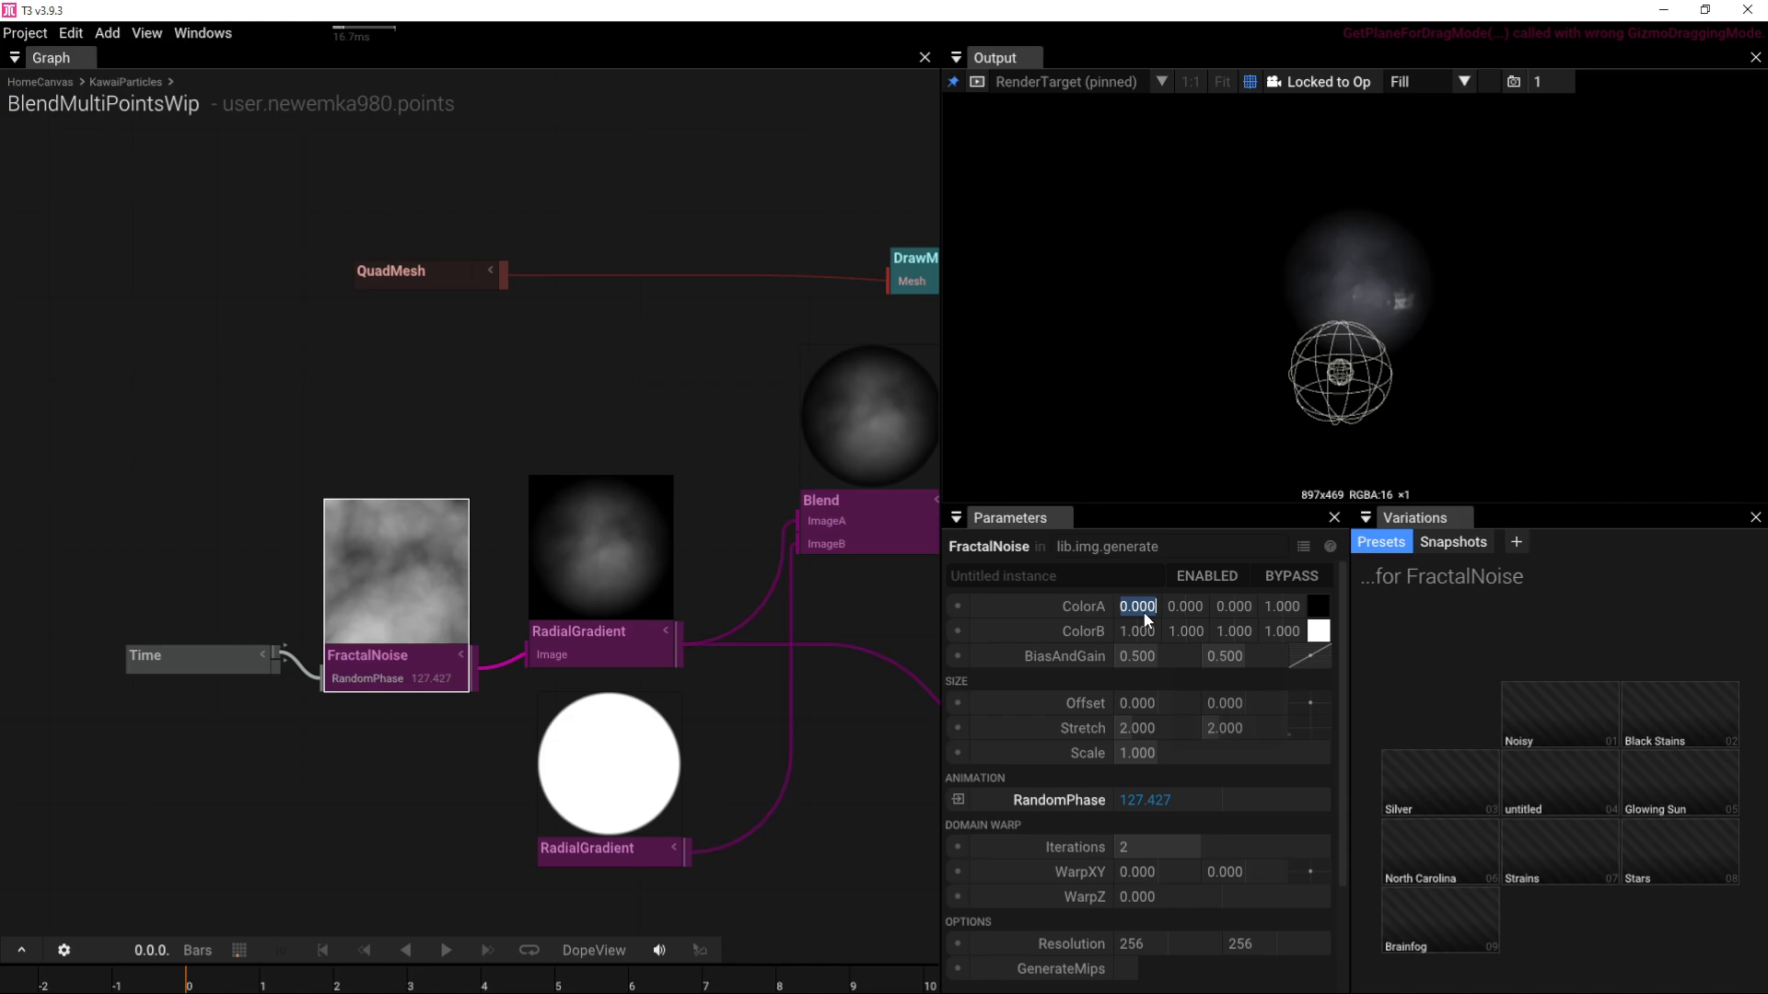
text(-1)
key(Tab)
text(-)
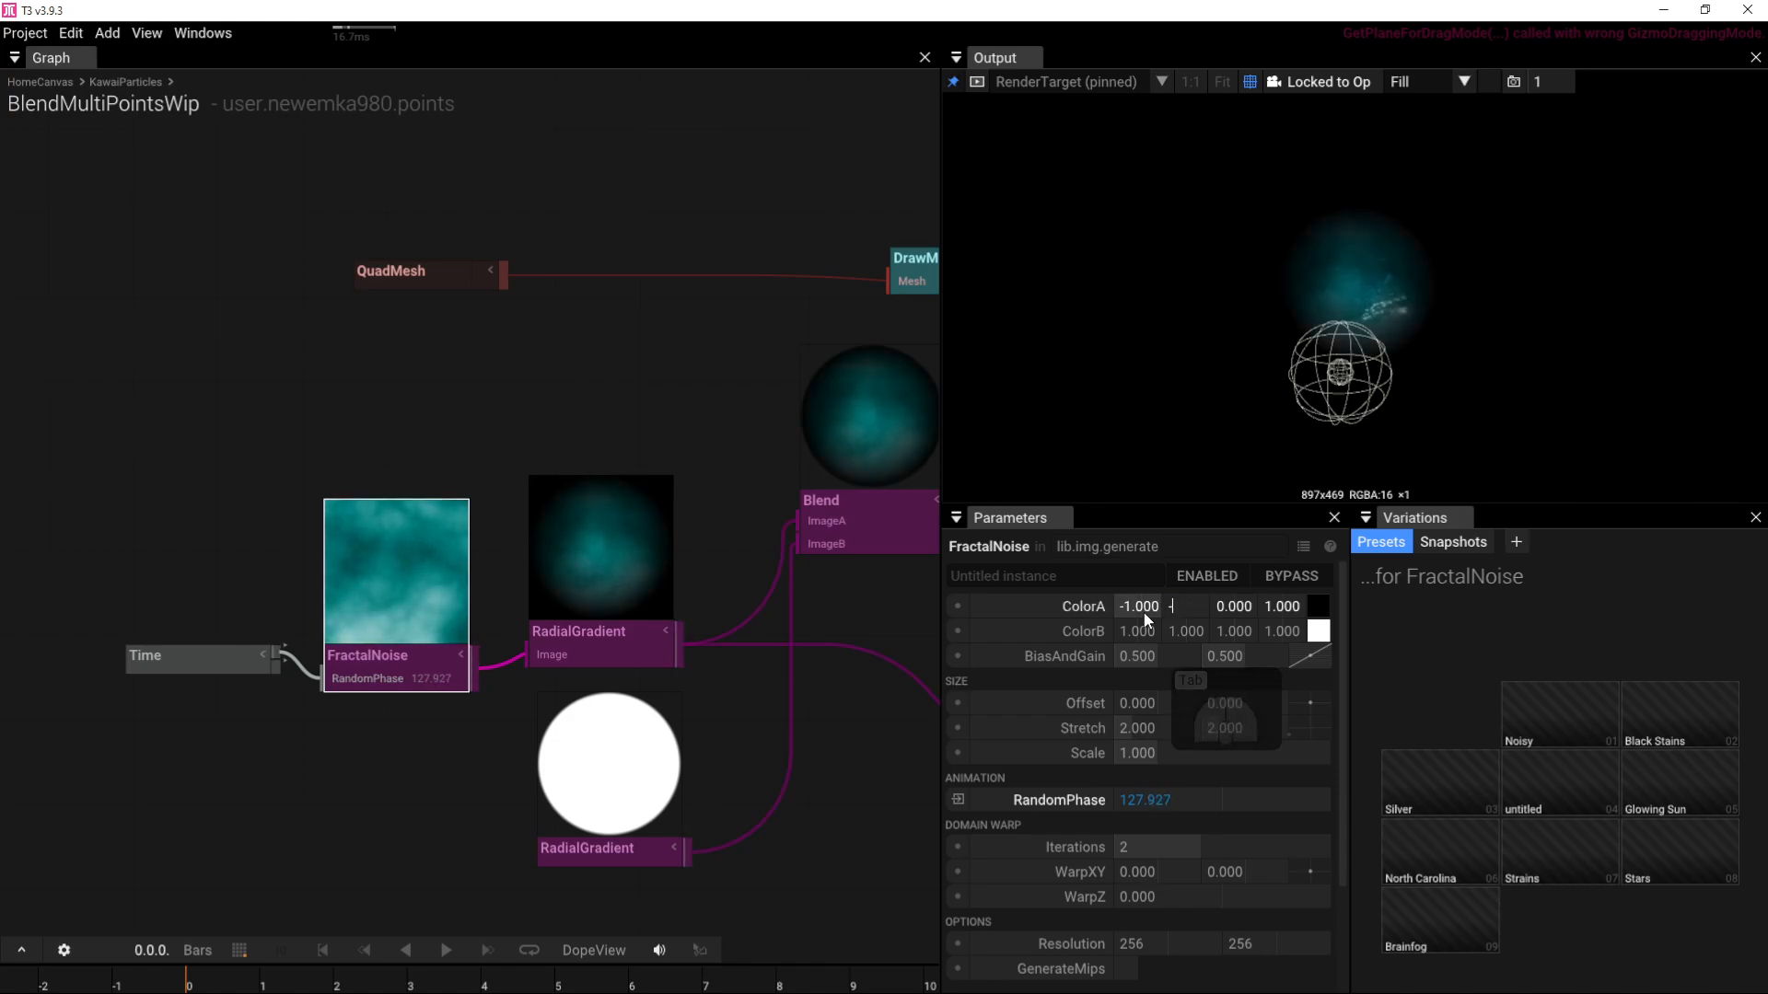
text(1)
key(Tab)
text(-1)
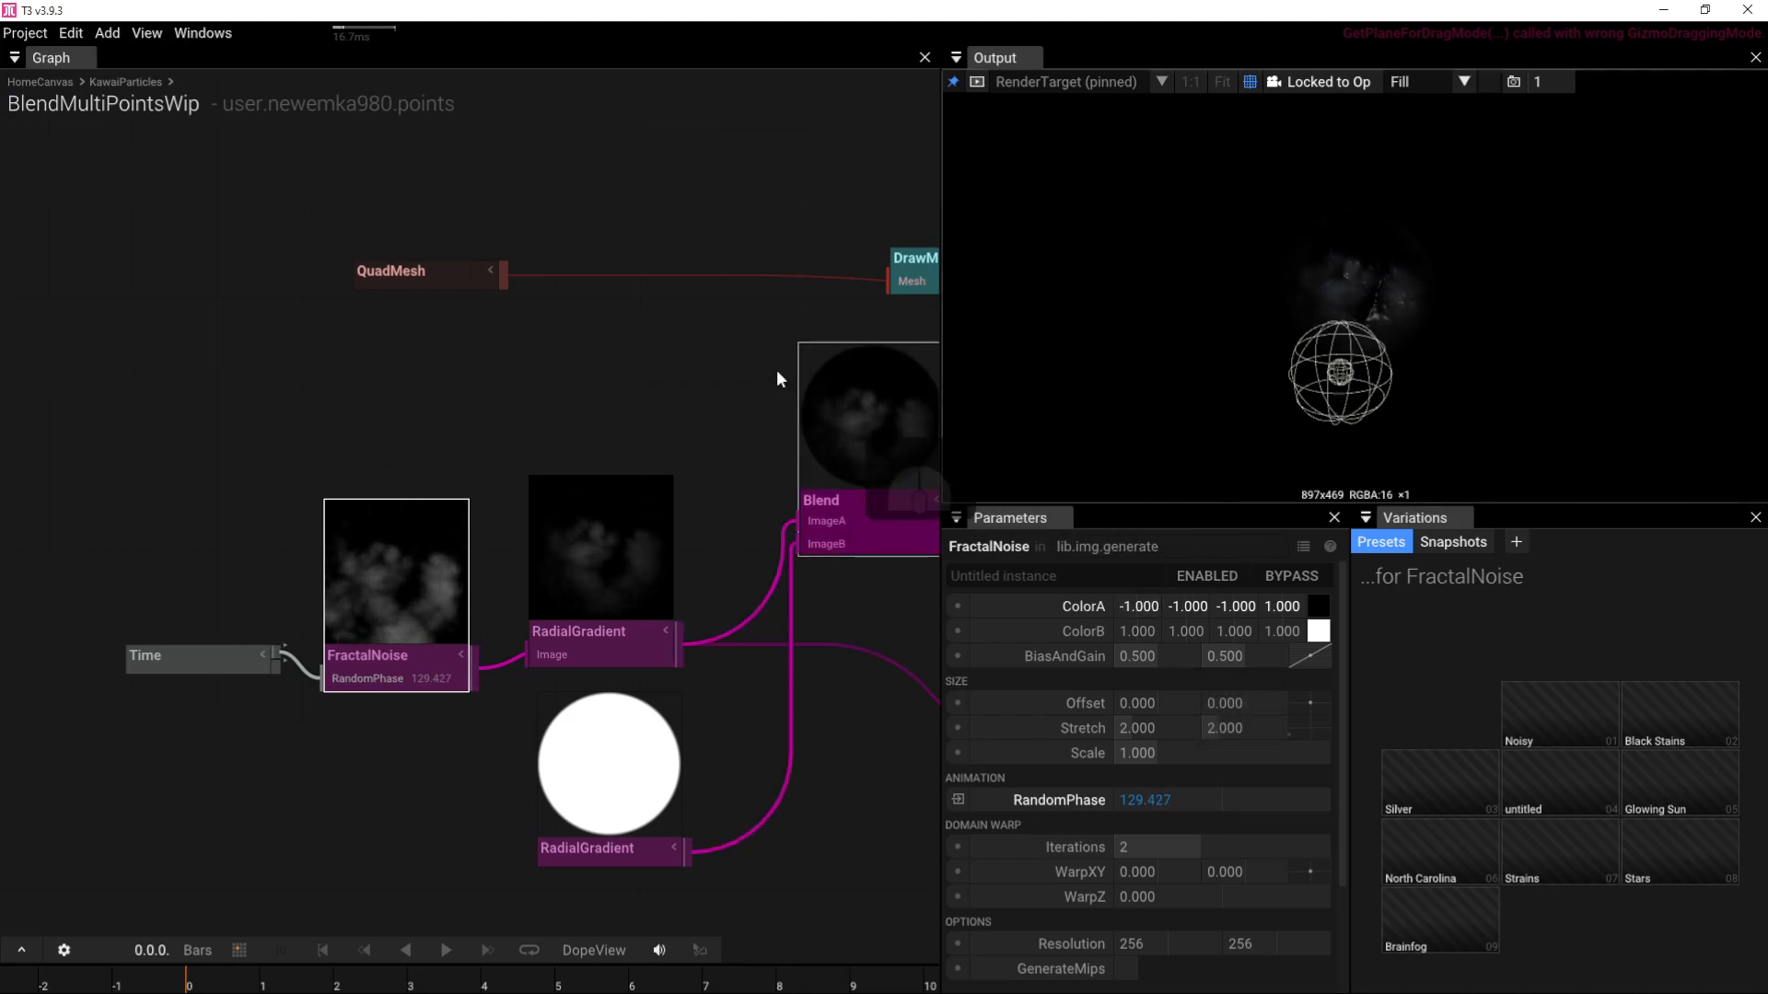
right_drag(776, 368, 190, 368)
Step: Nudge the point light's position in the scene, then select SetMaterial
click(583, 301)
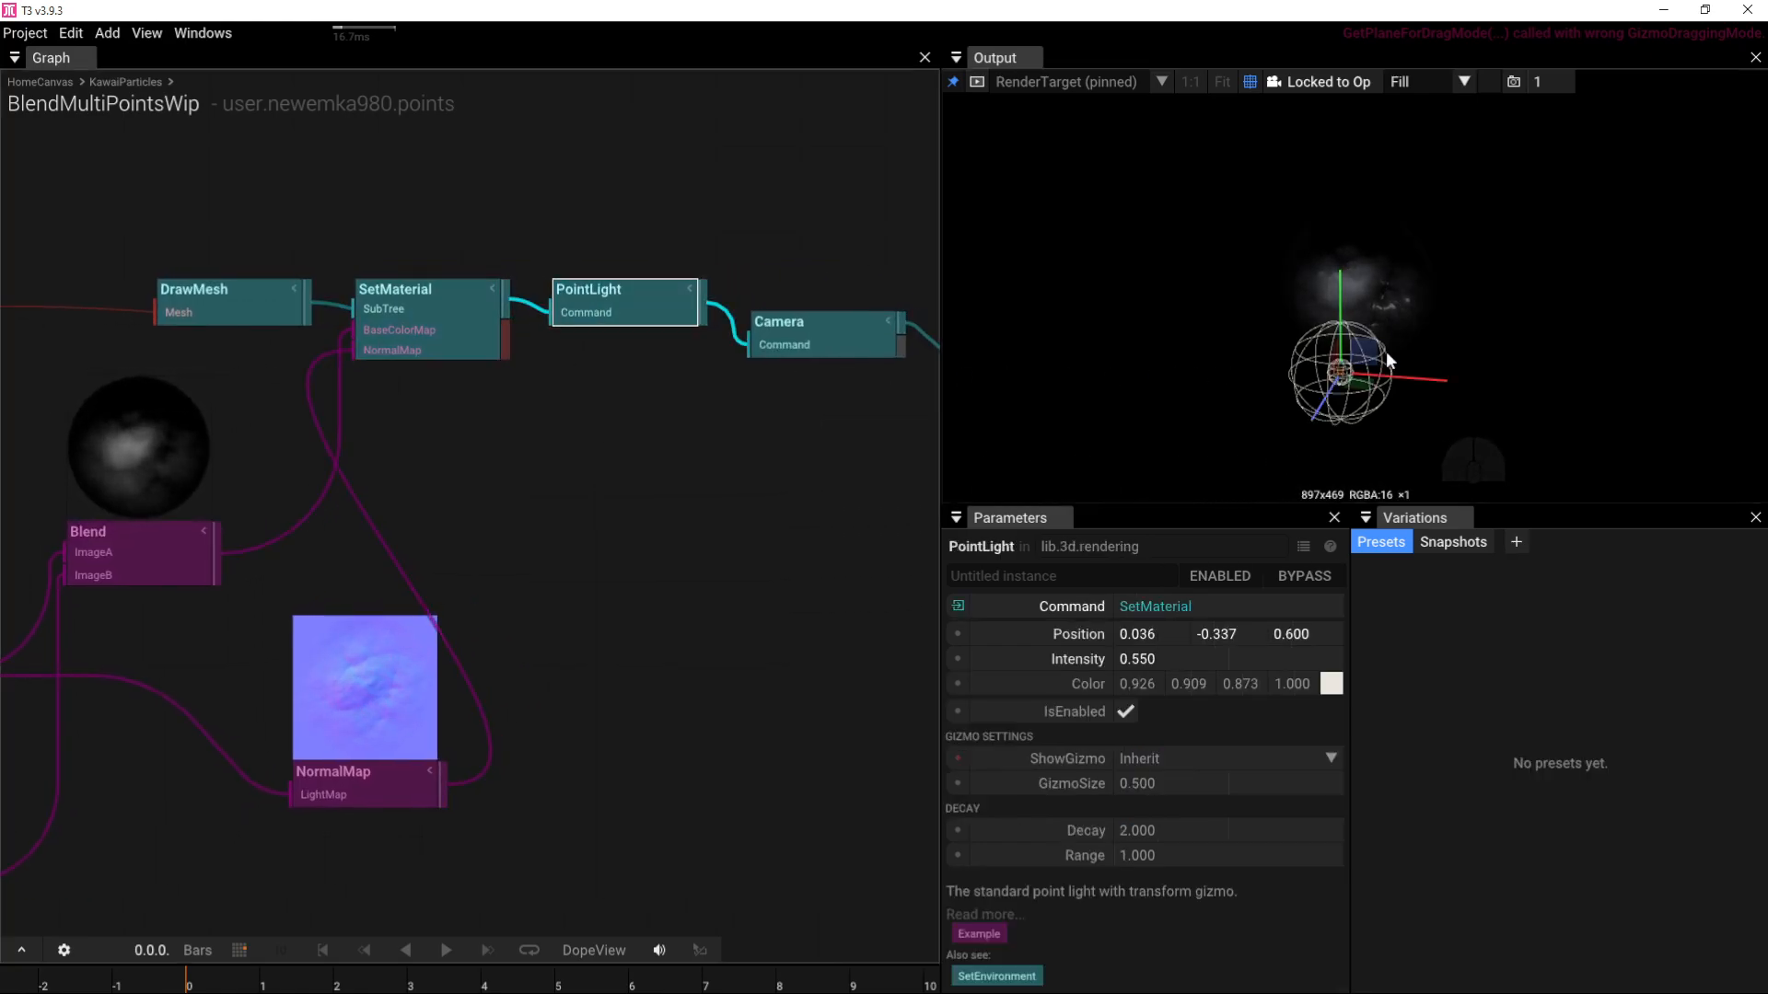
drag(1388, 359, 1325, 369)
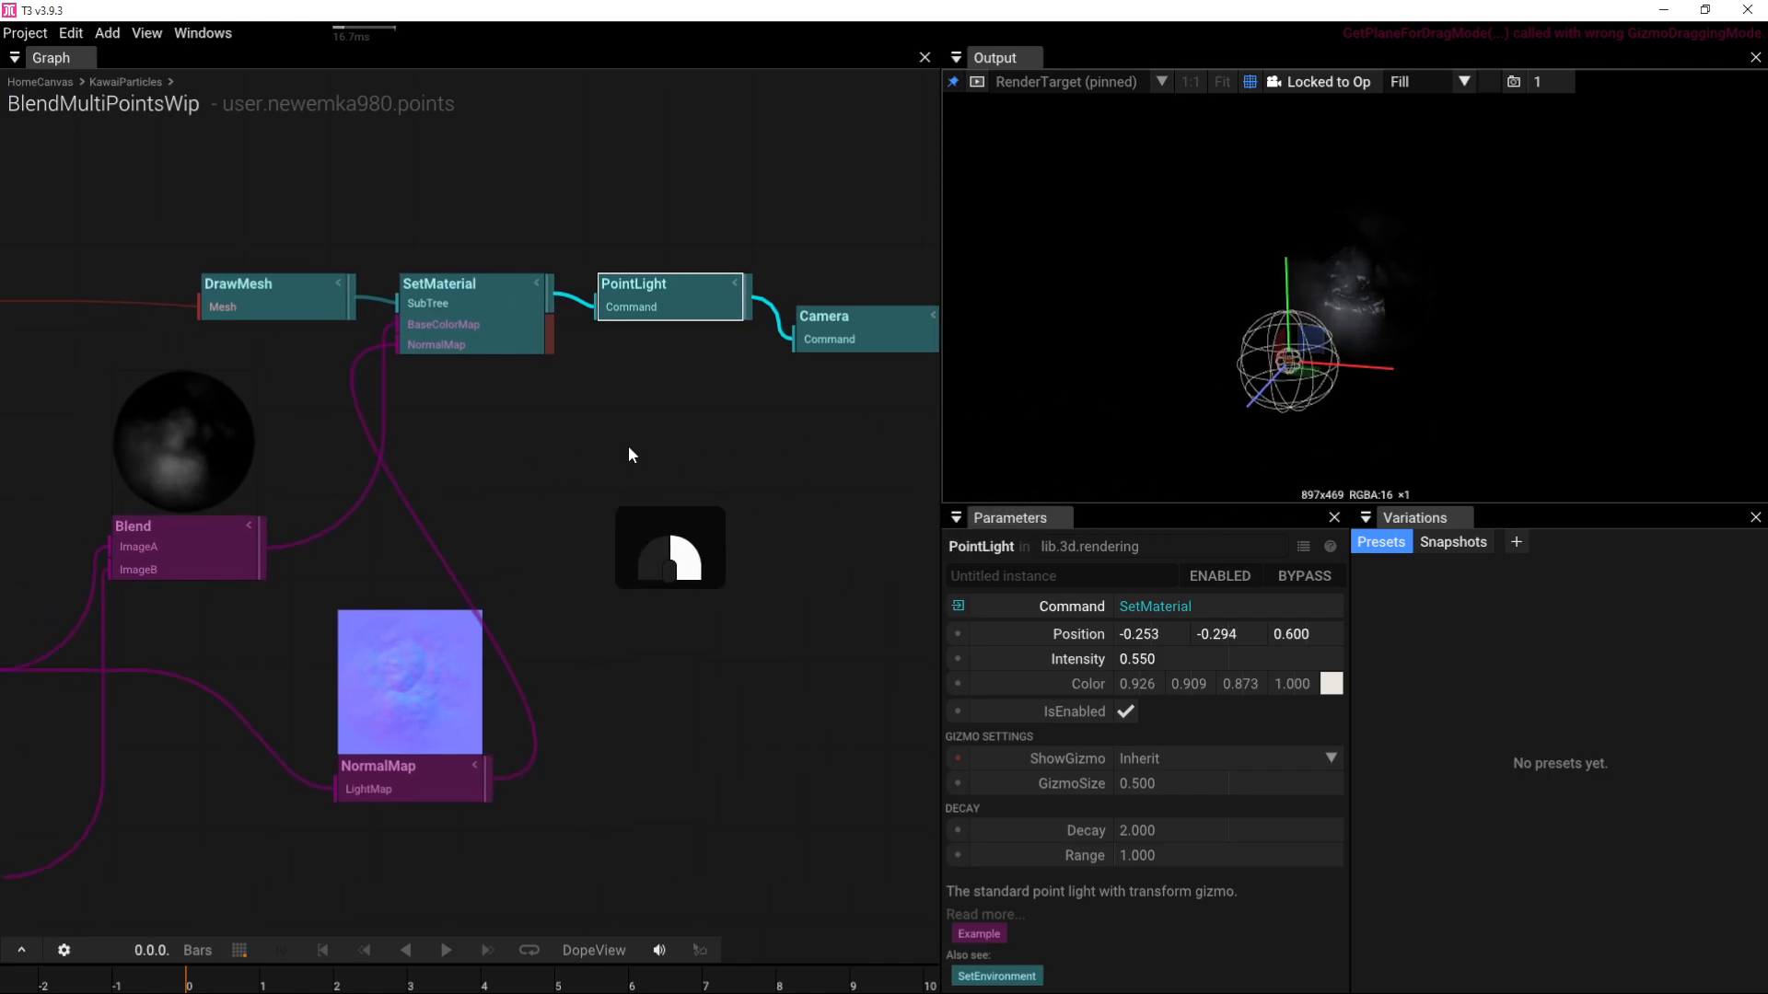
click(628, 311)
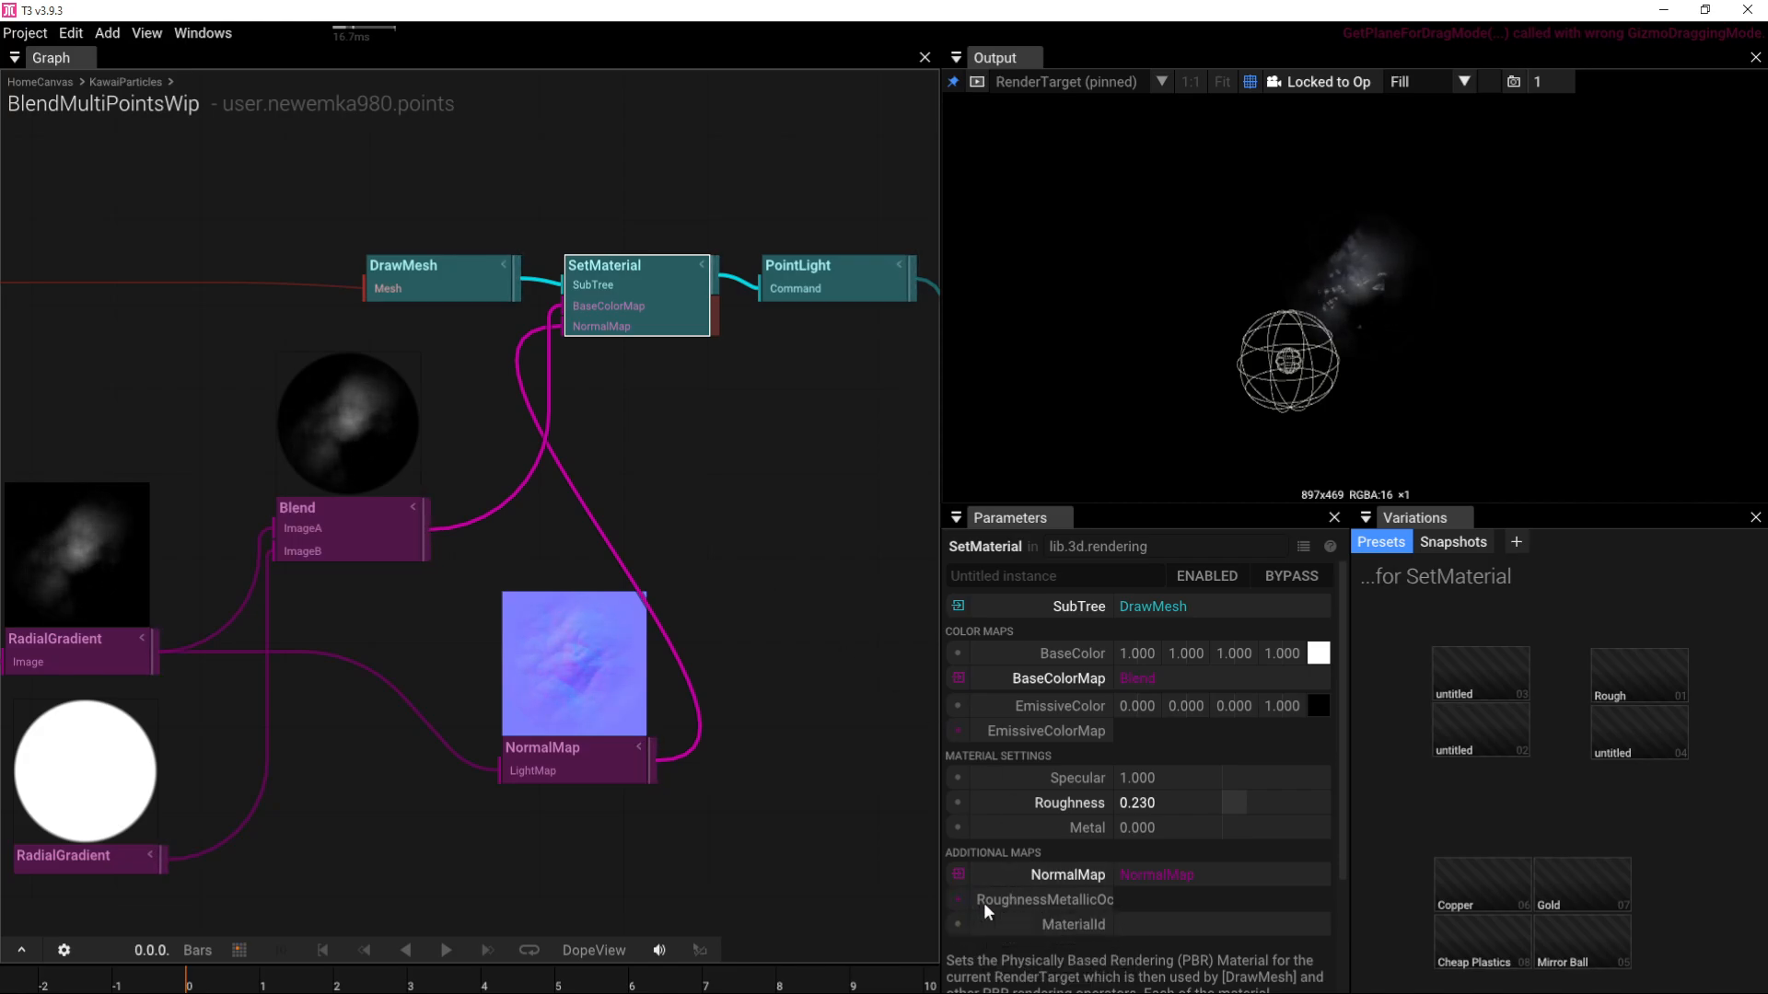
Step: Resize the Graph/Output splitter and open the operator search in empty graph space
drag(941, 904, 661, 905)
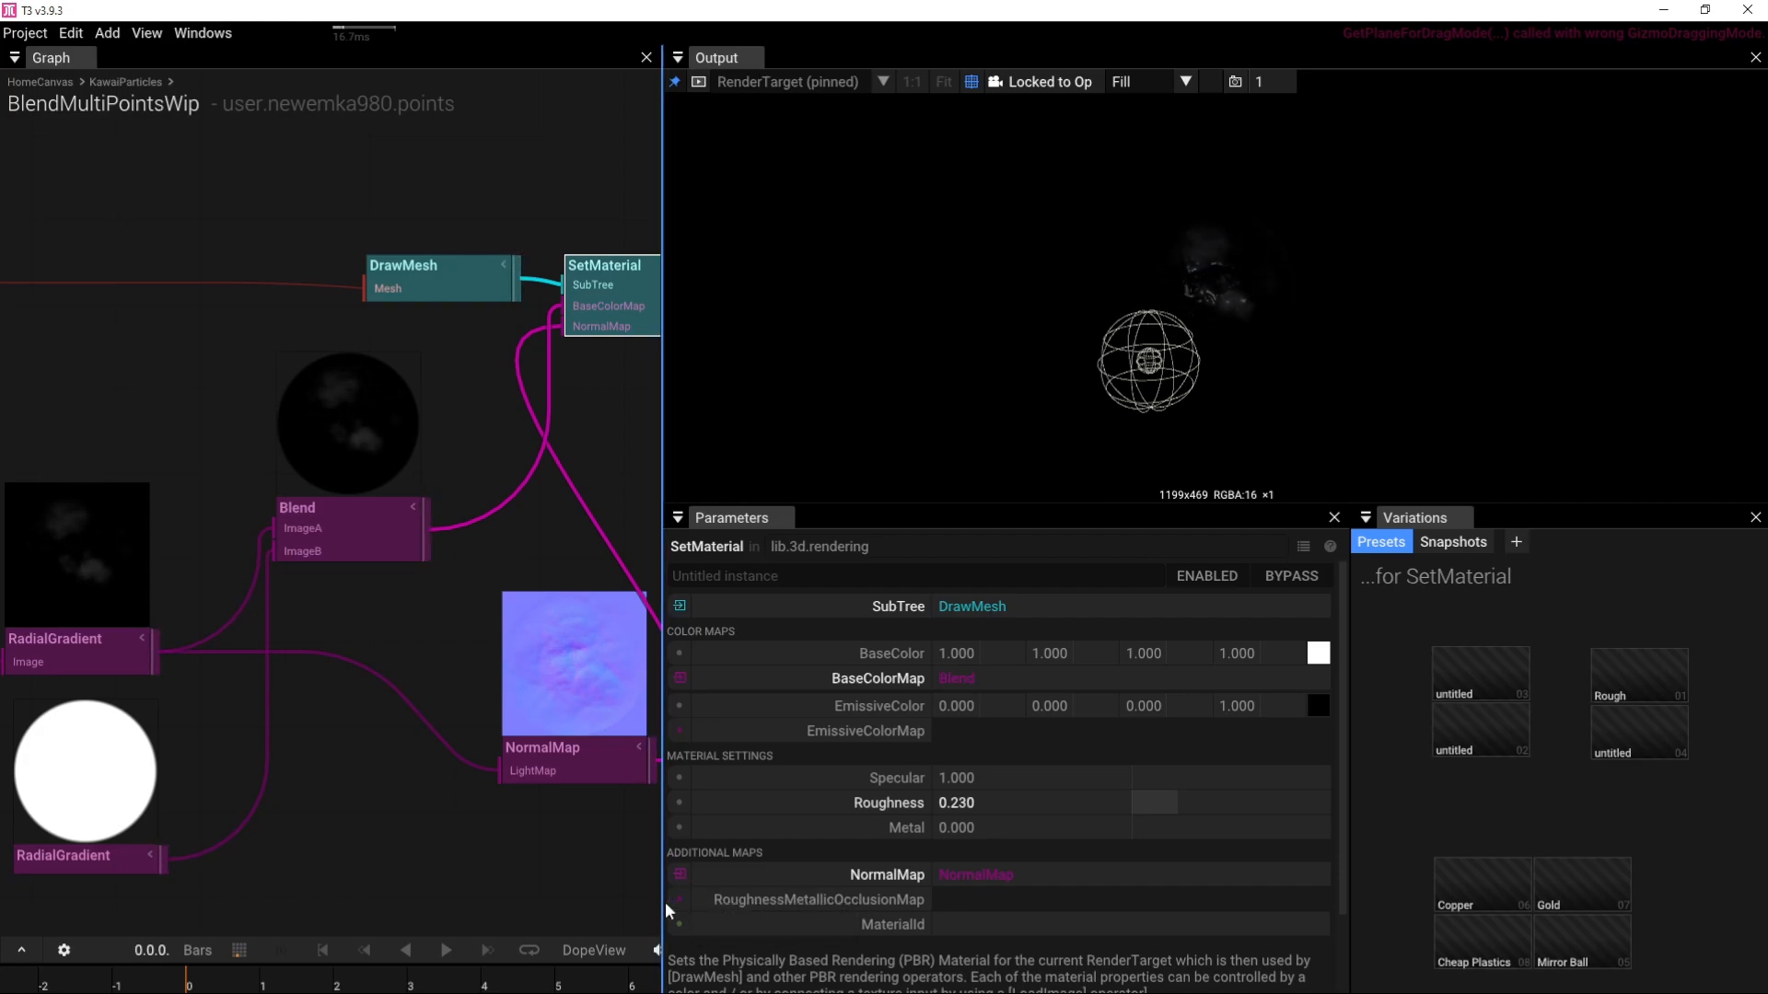
drag(668, 909, 956, 902)
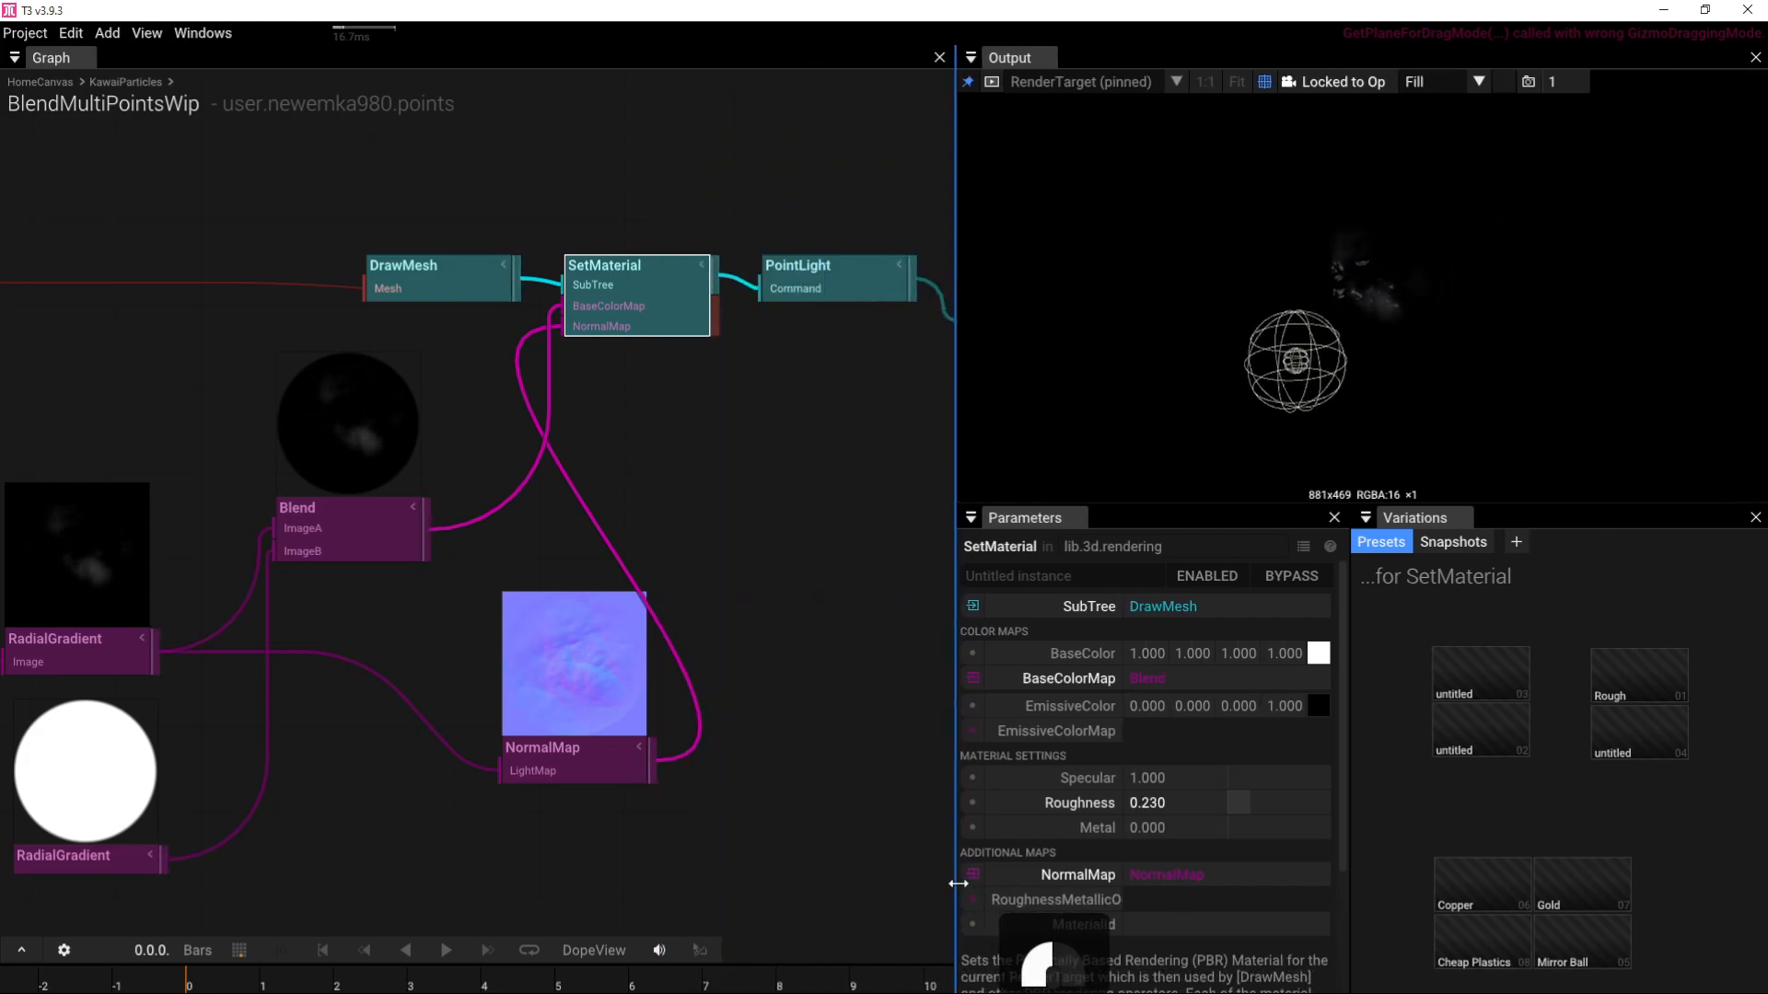
double_click(785, 673)
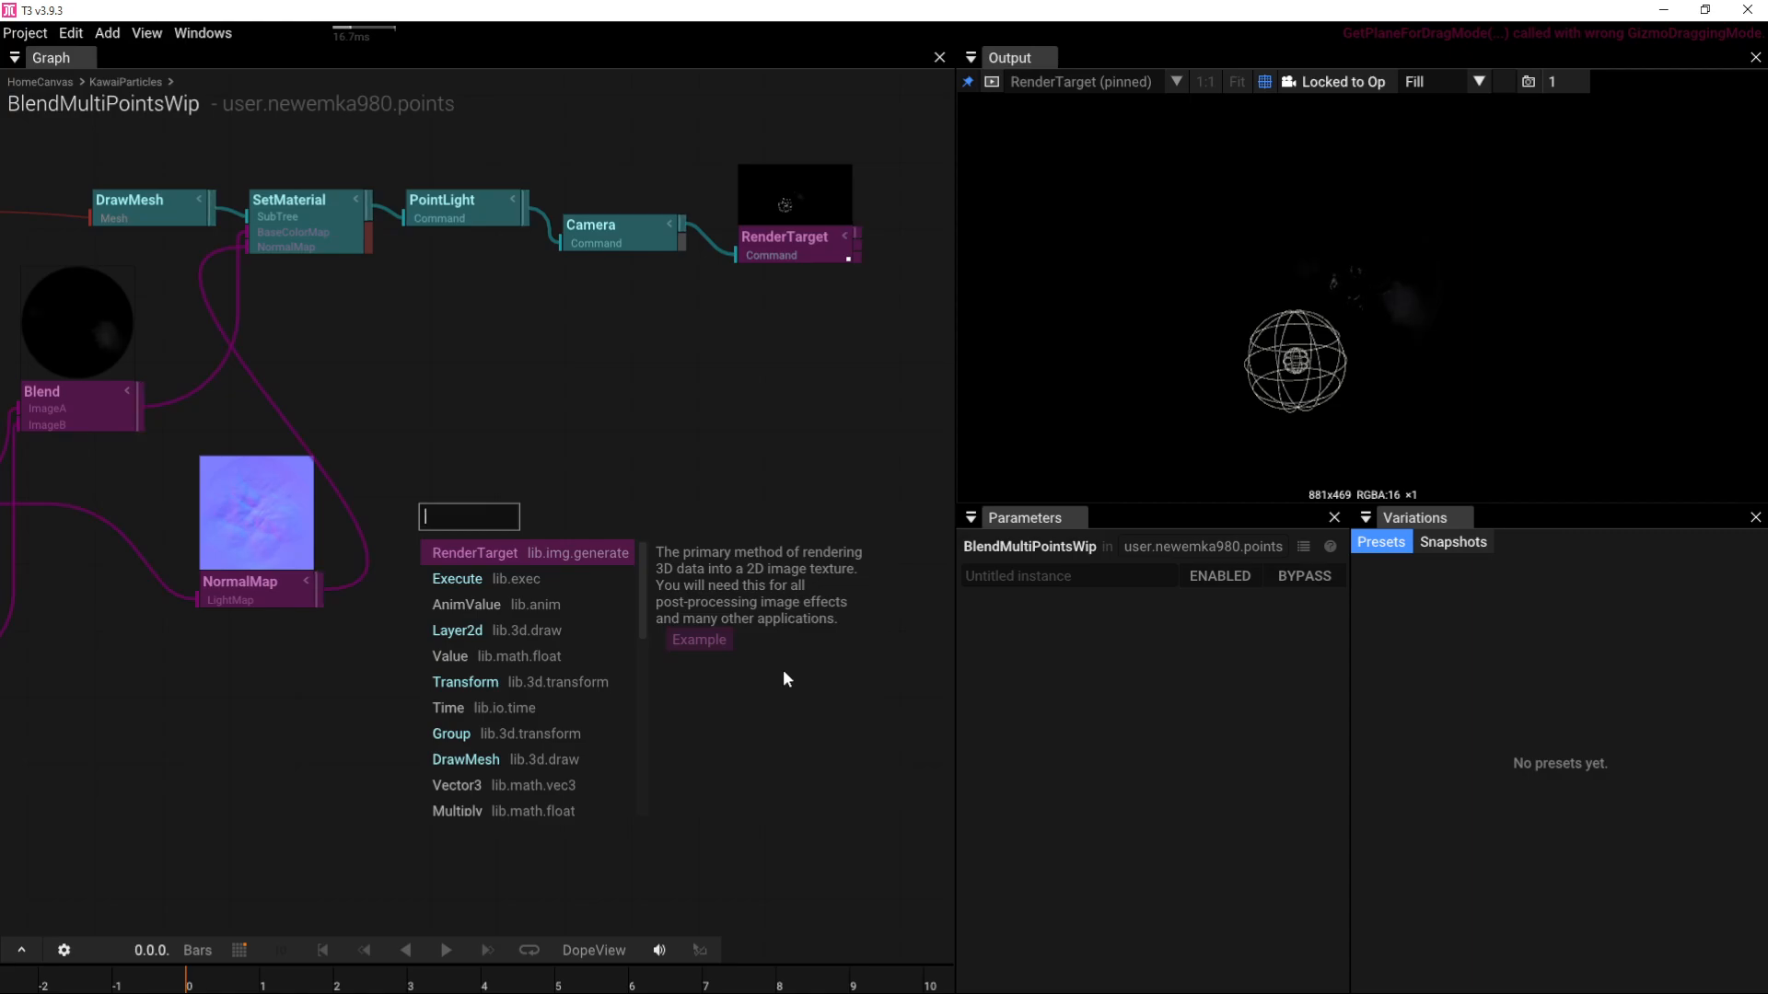
Step: Route Blend through Combine3Images ImageC into RoughnessMetallicOcclusionMap; raise light intensity to 0.98
text(com)
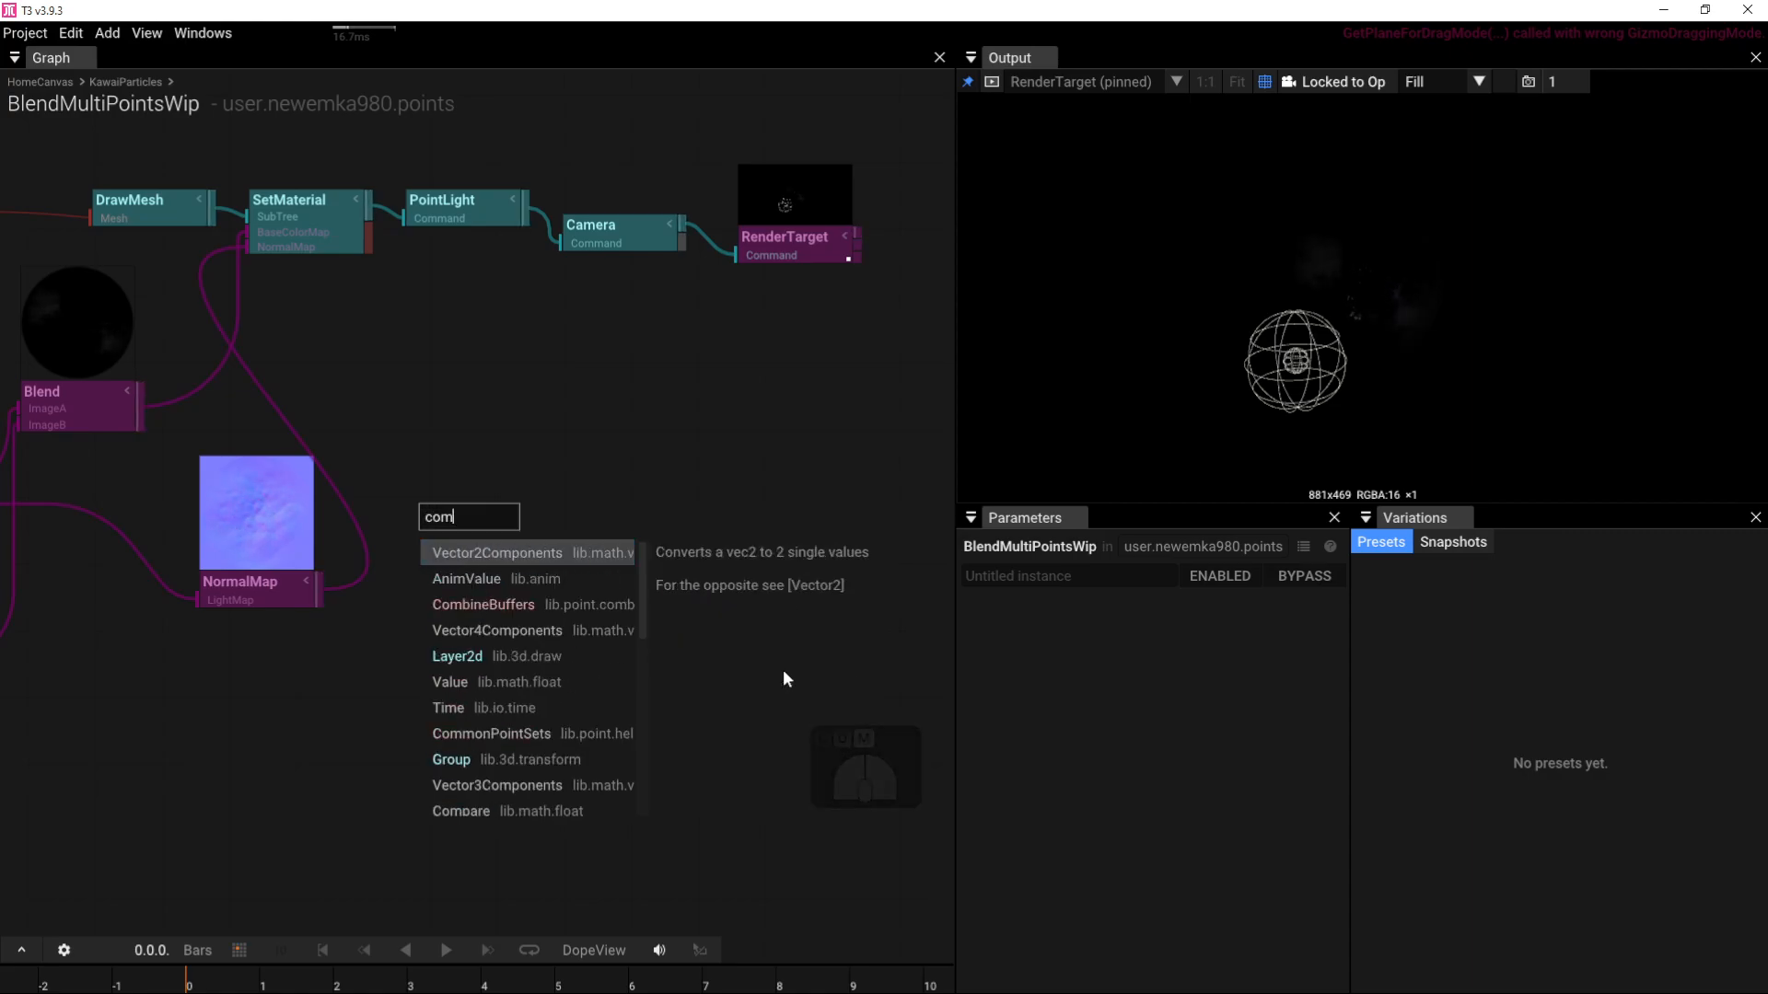
text(b)
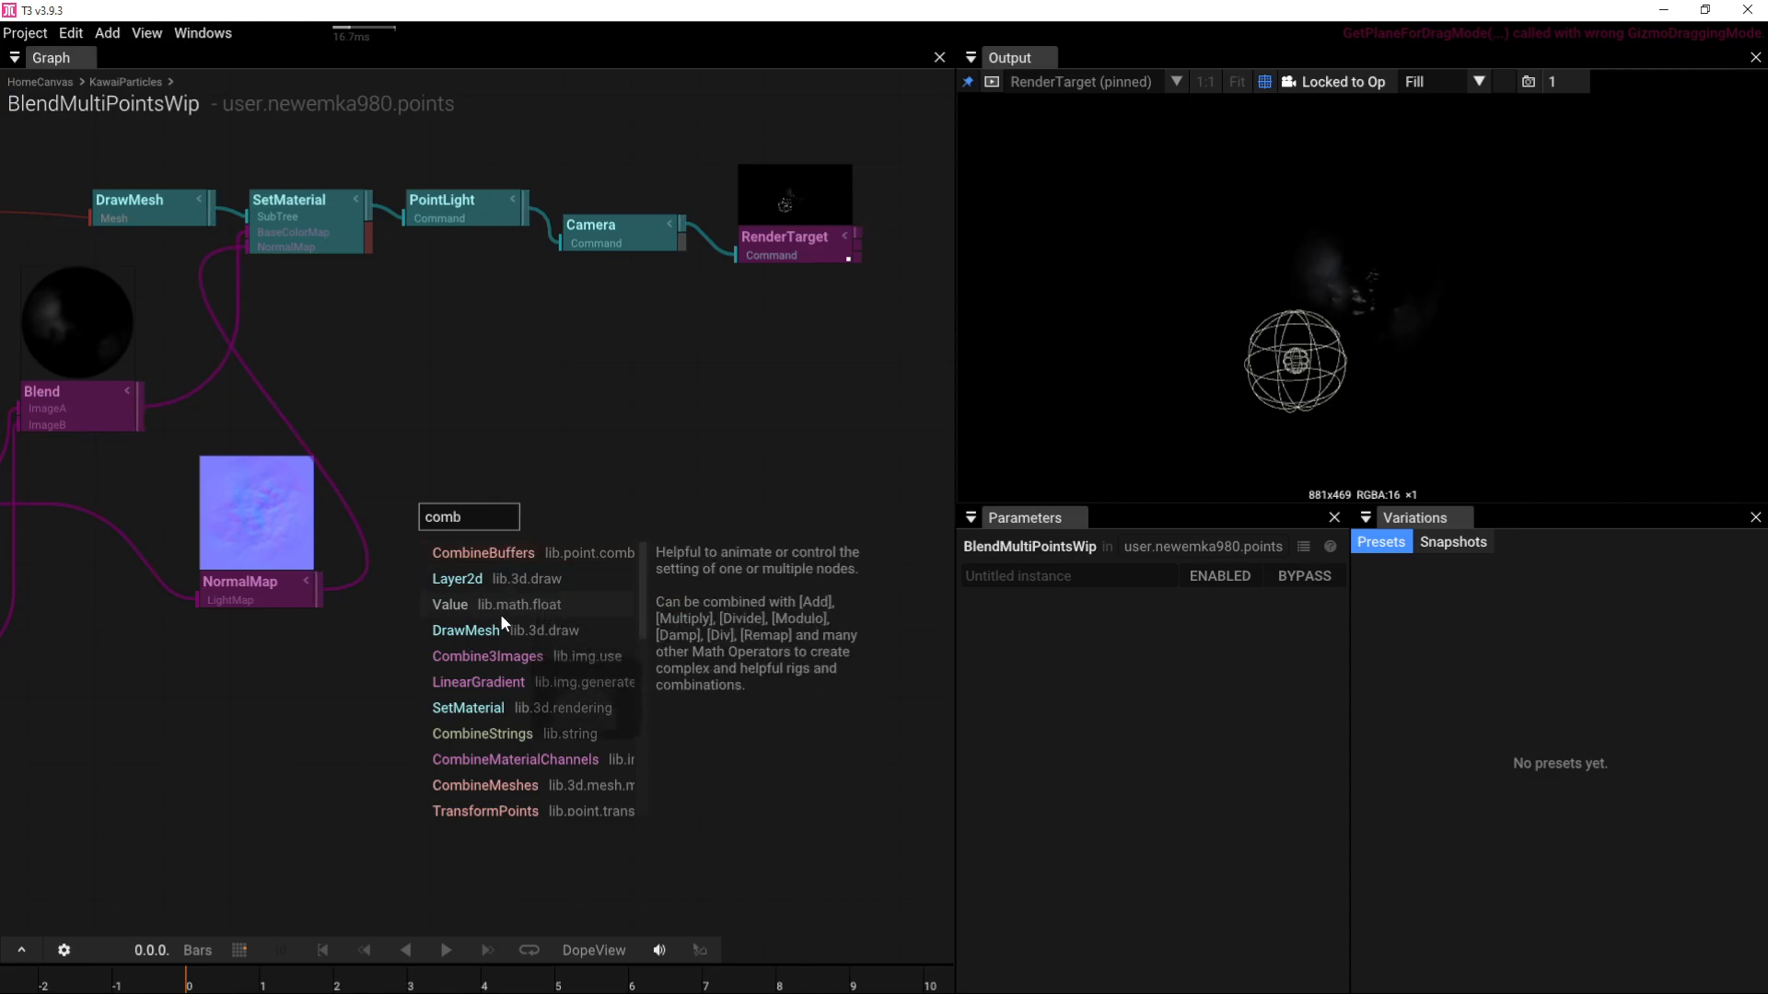
click(493, 654)
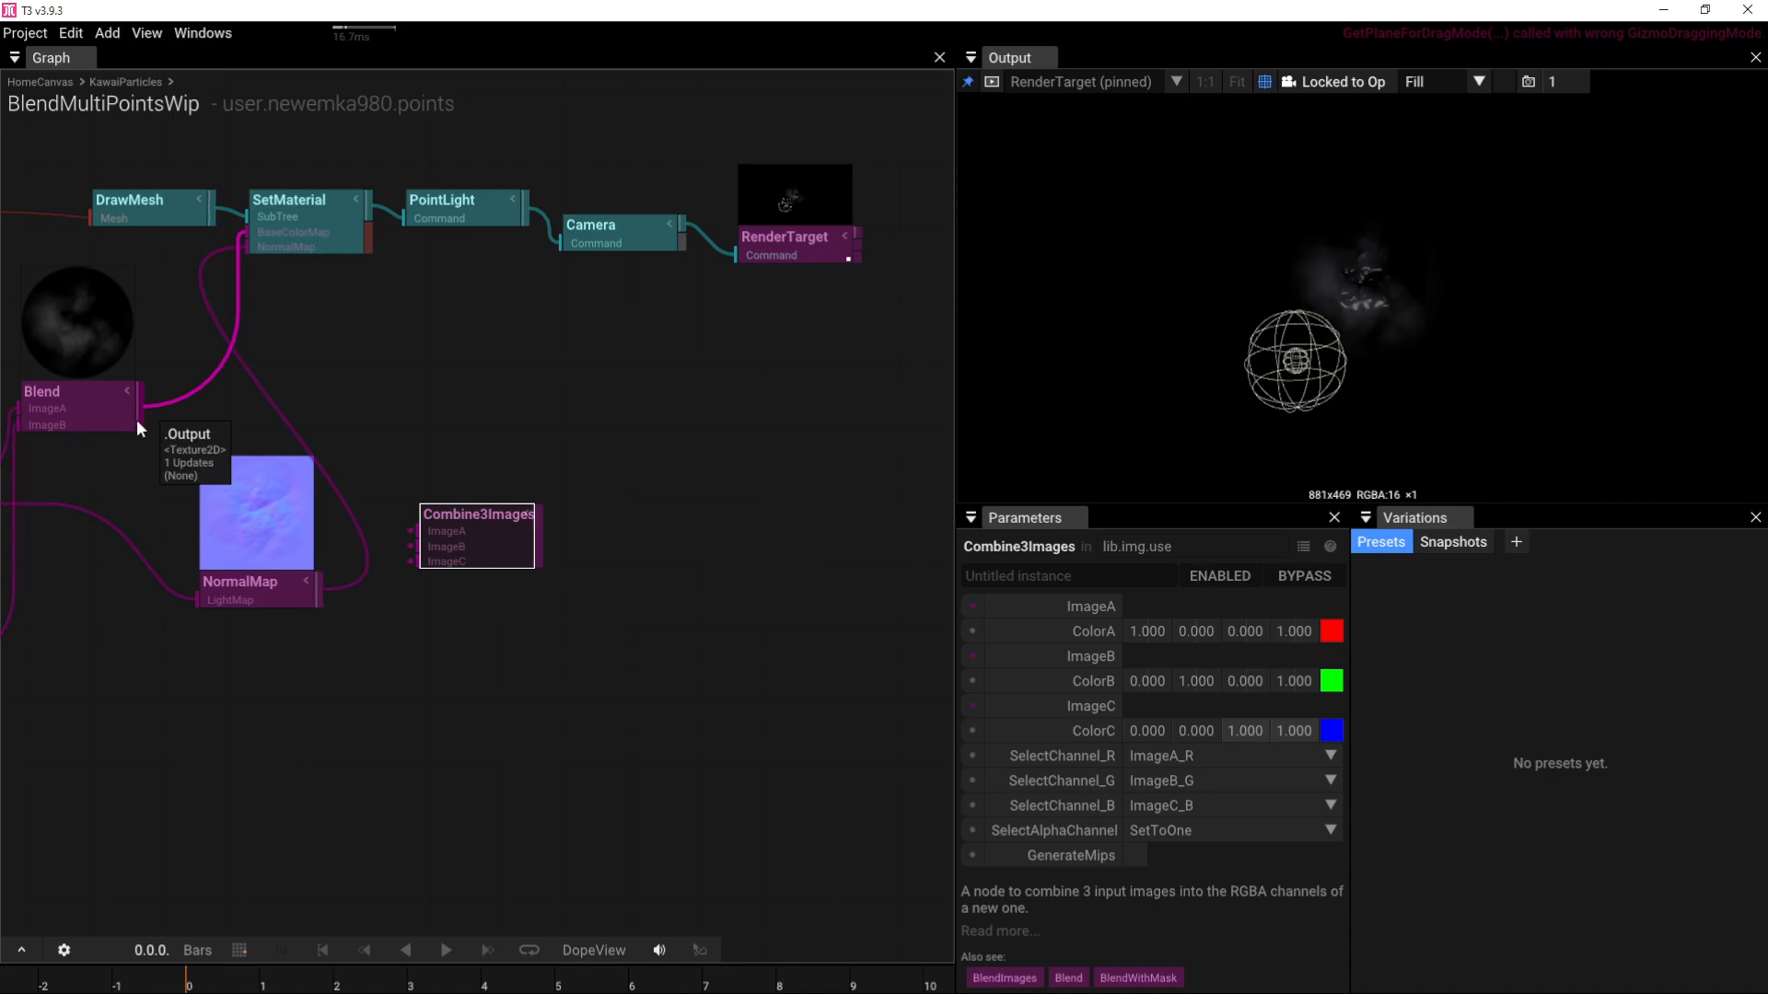
drag(137, 418, 380, 557)
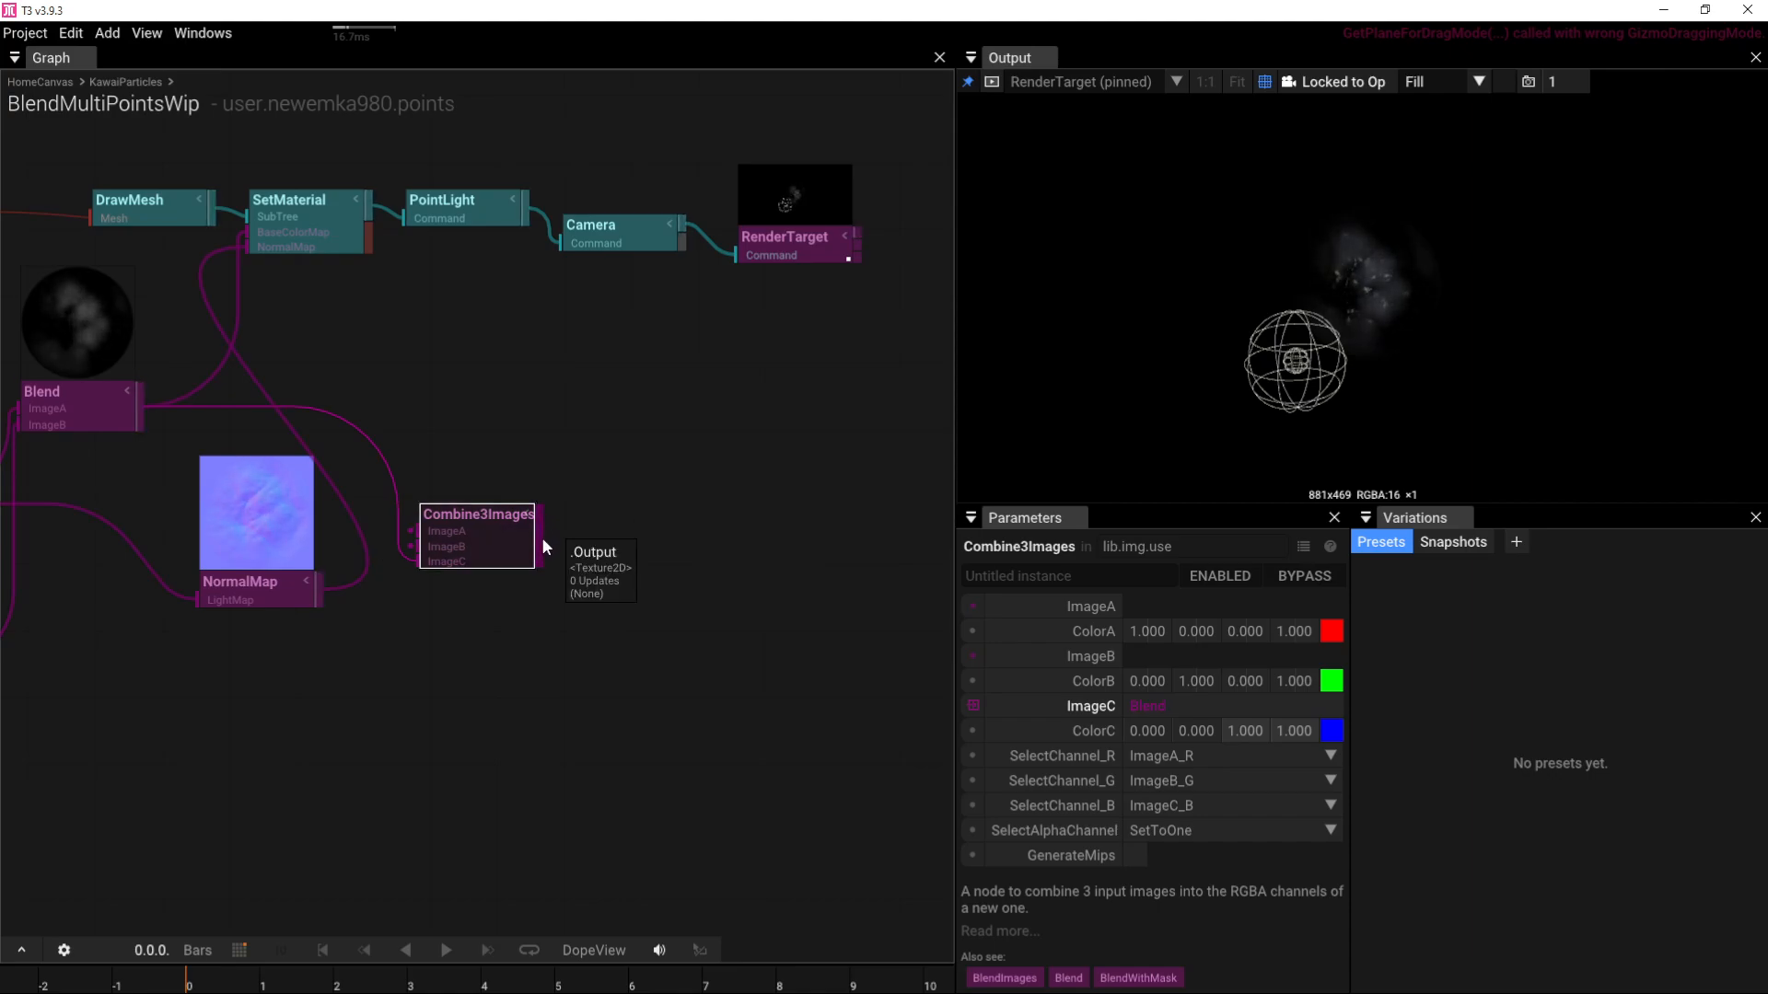
drag(541, 538, 265, 270)
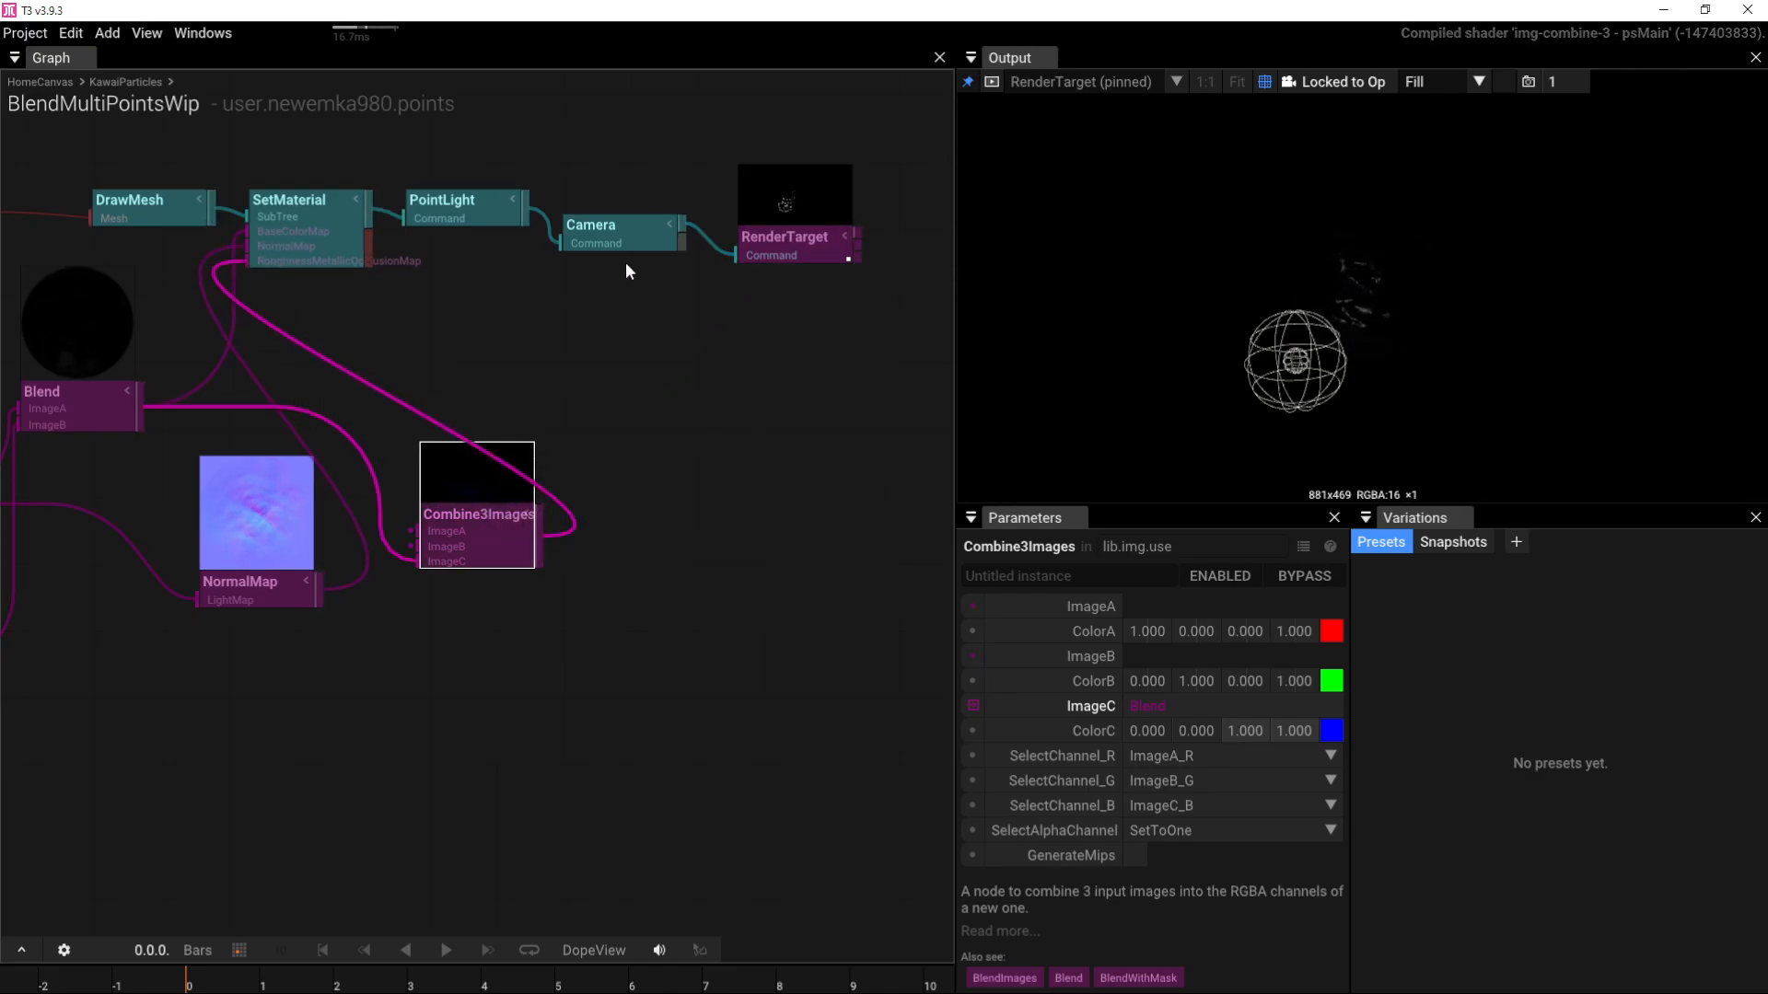
click(478, 210)
mouse_move(1164, 657)
mouse_down()
mouse_move(1628, 648)
mouse_move(762, 650)
mouse_move(1186, 631)
mouse_up()
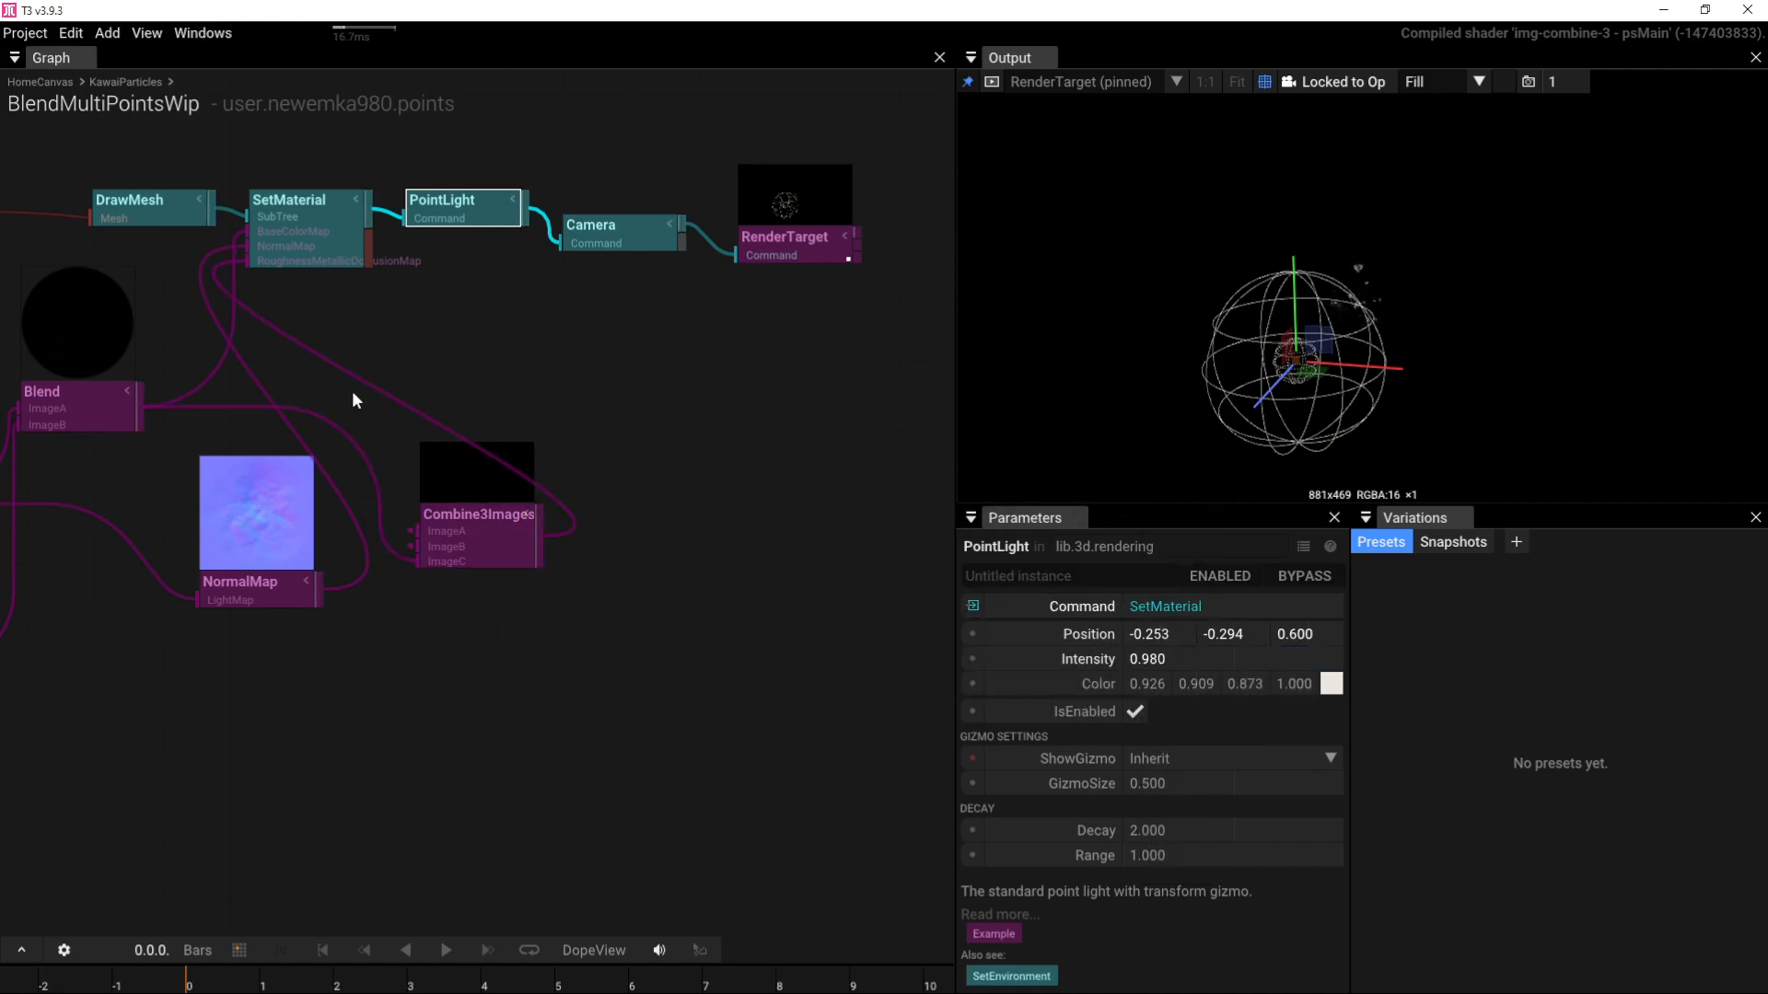
Step: Apply the 'untitled' preset to the FractalNoise node
right_drag(404, 365, 748, 379)
click(851, 566)
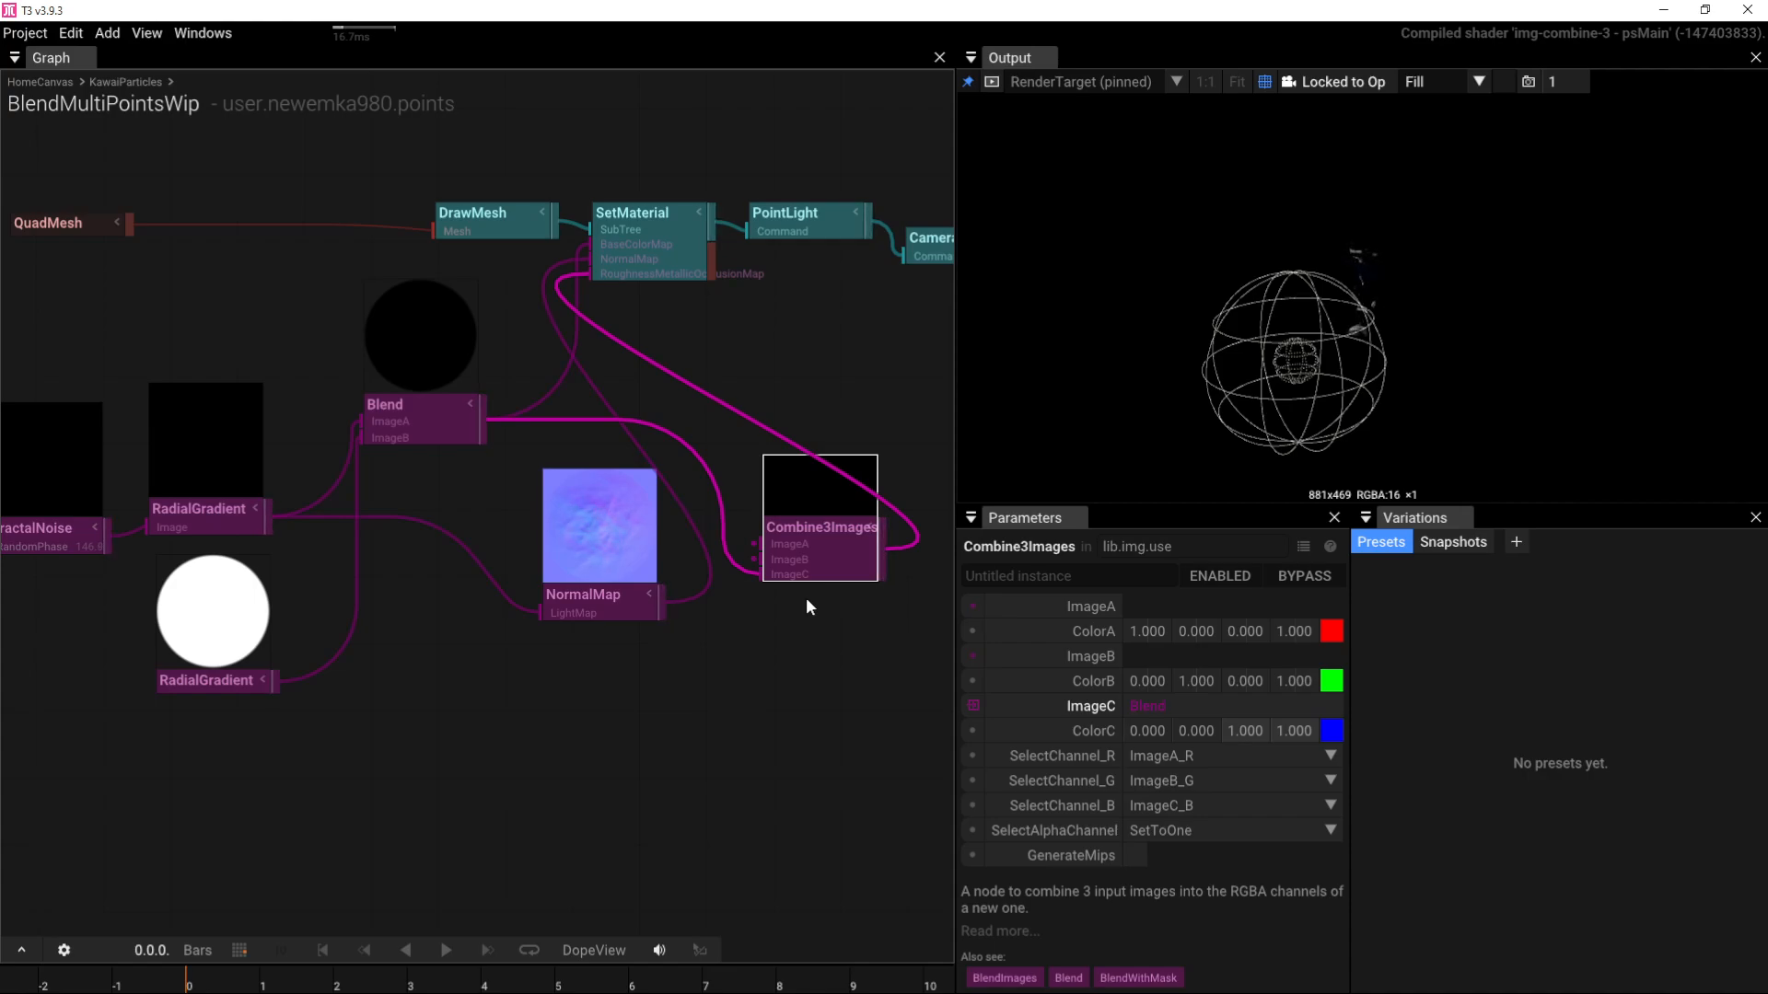
right_drag(306, 631, 583, 673)
right_drag(241, 647, 316, 648)
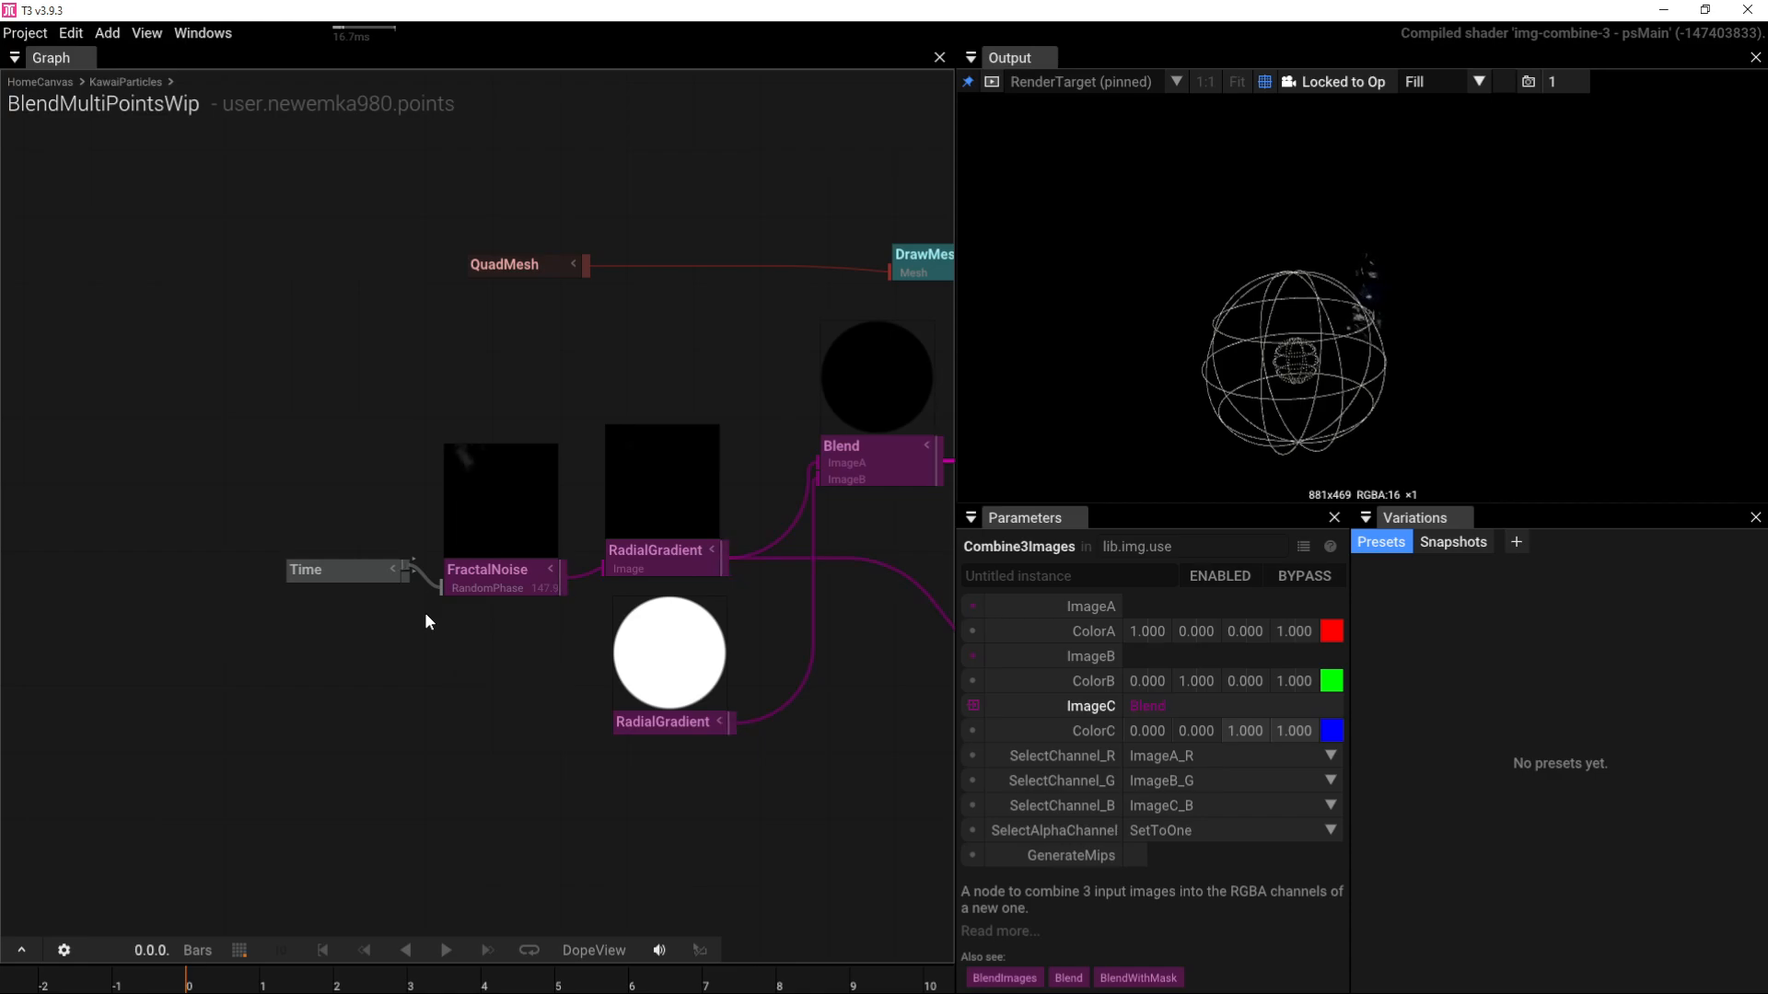
click(451, 578)
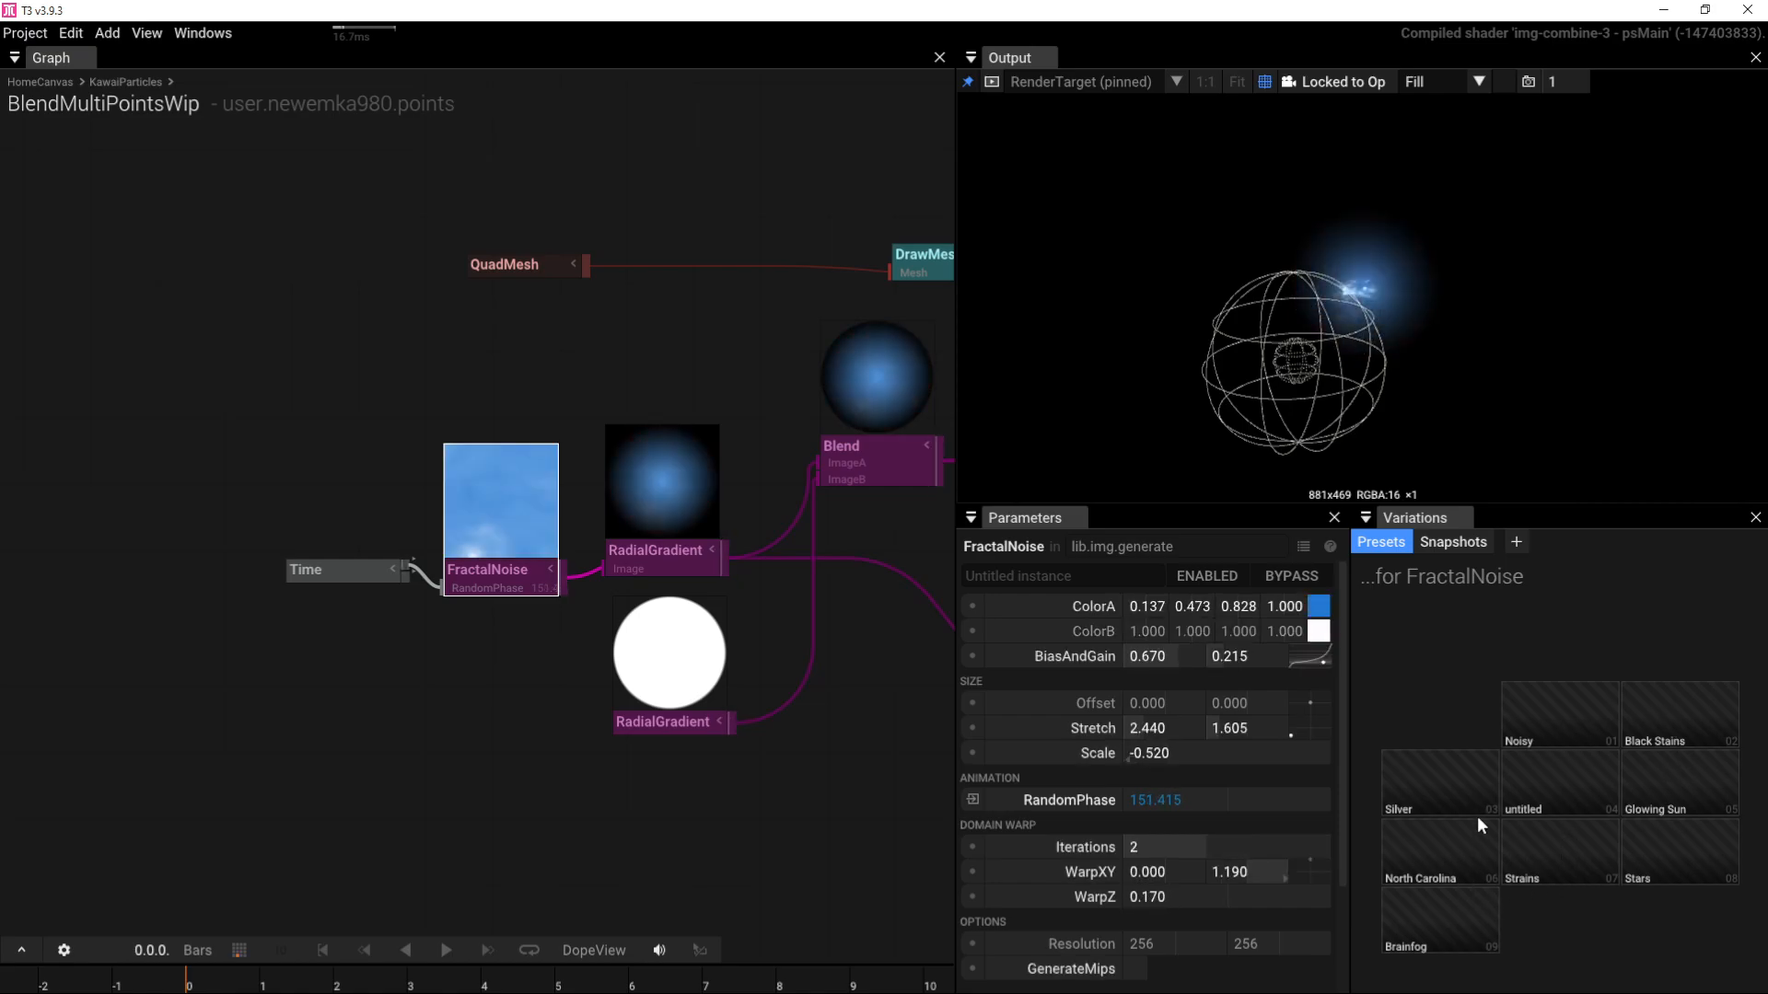
click(1565, 794)
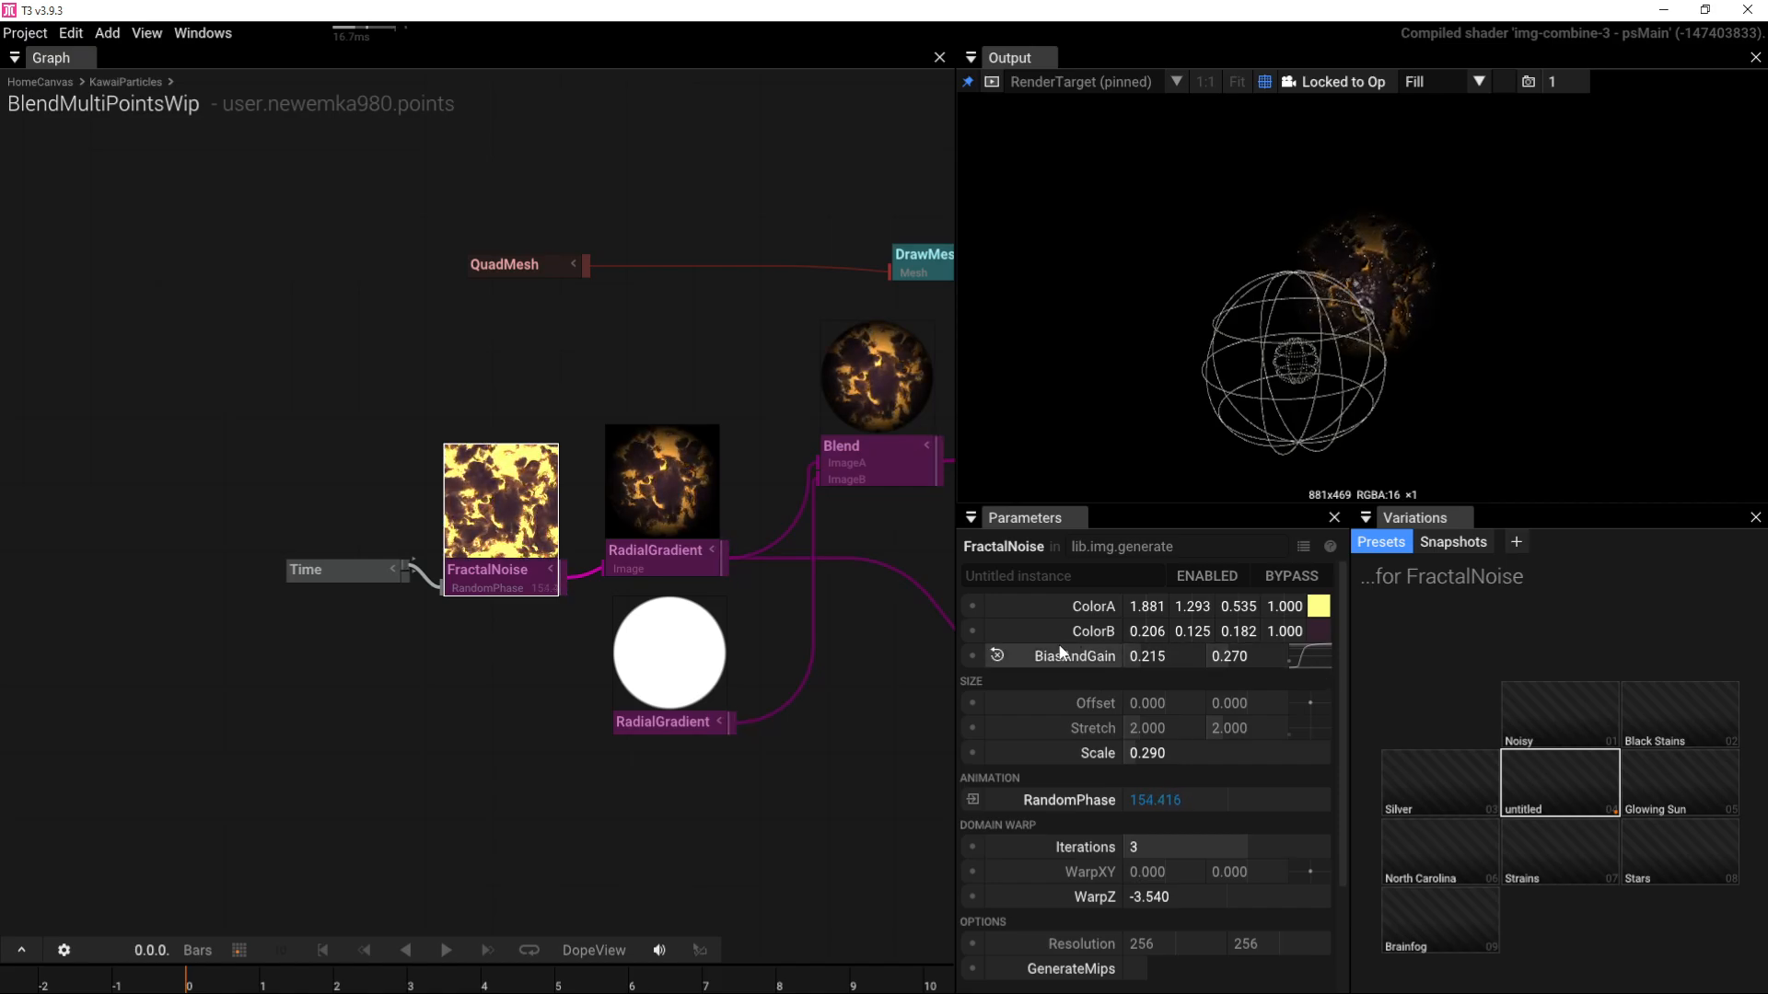
Step: Reset noise colours to black and white and set BiasAndGain to 0.42/0.40
click(1000, 628)
click(1001, 606)
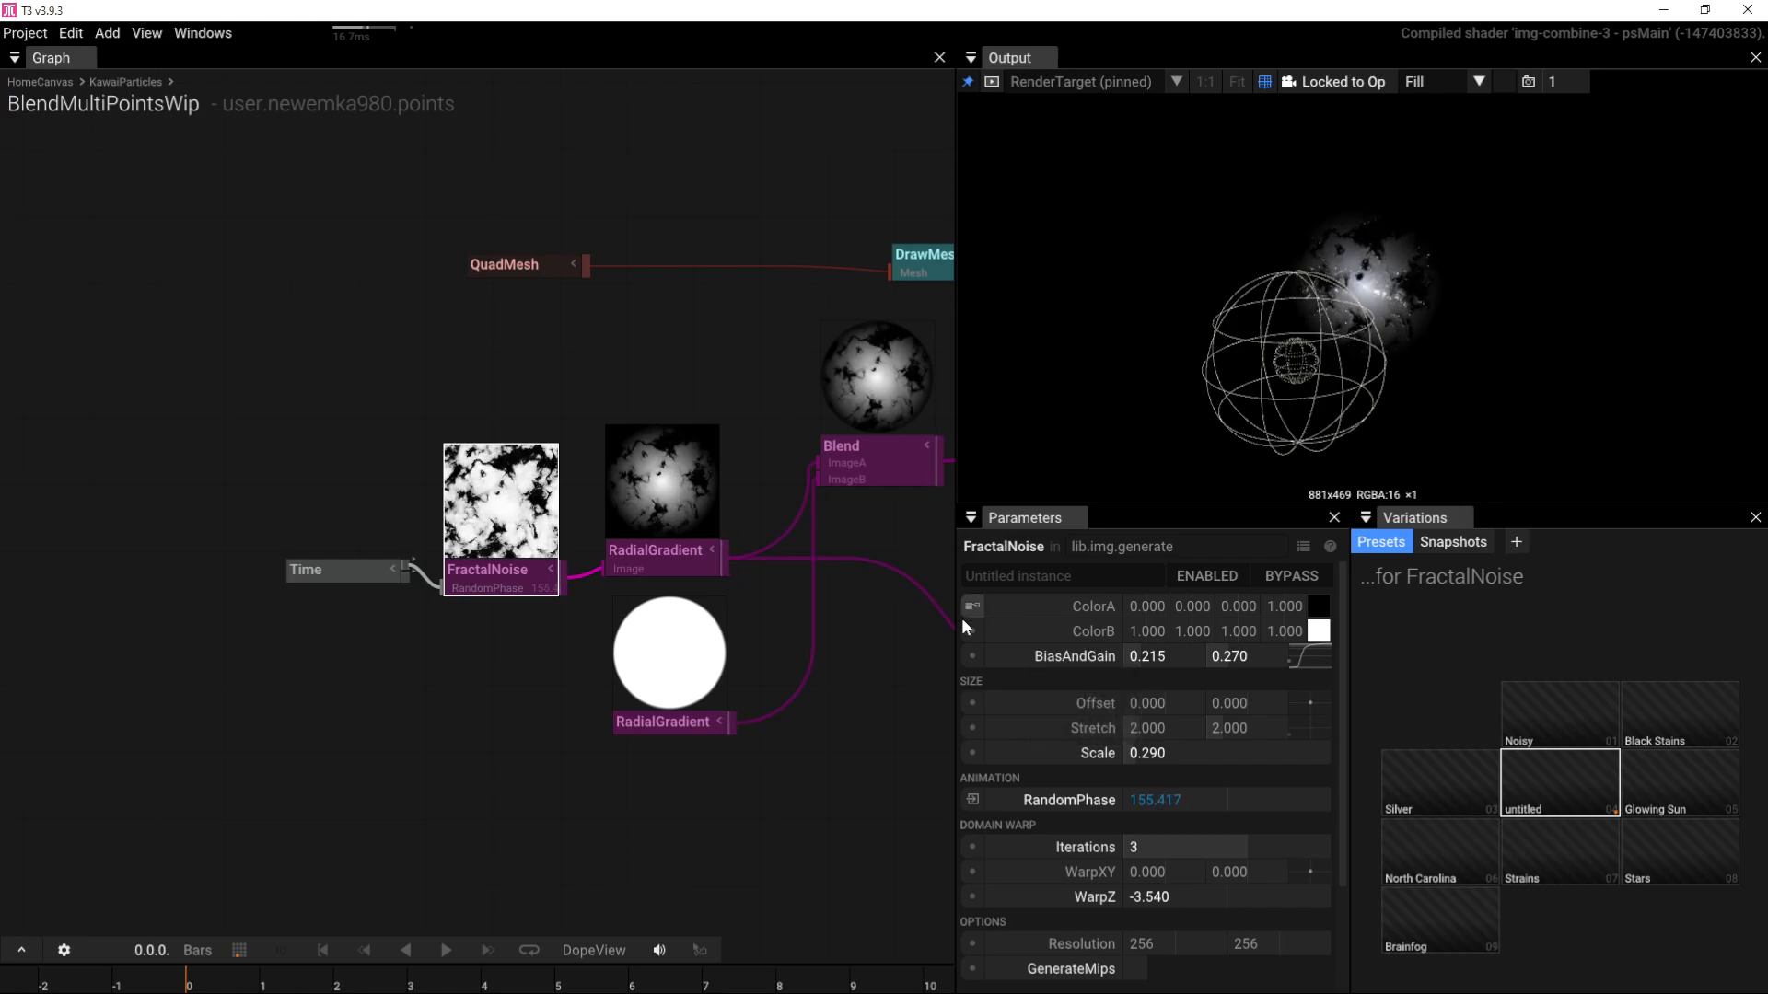
drag(1300, 655, 1339, 631)
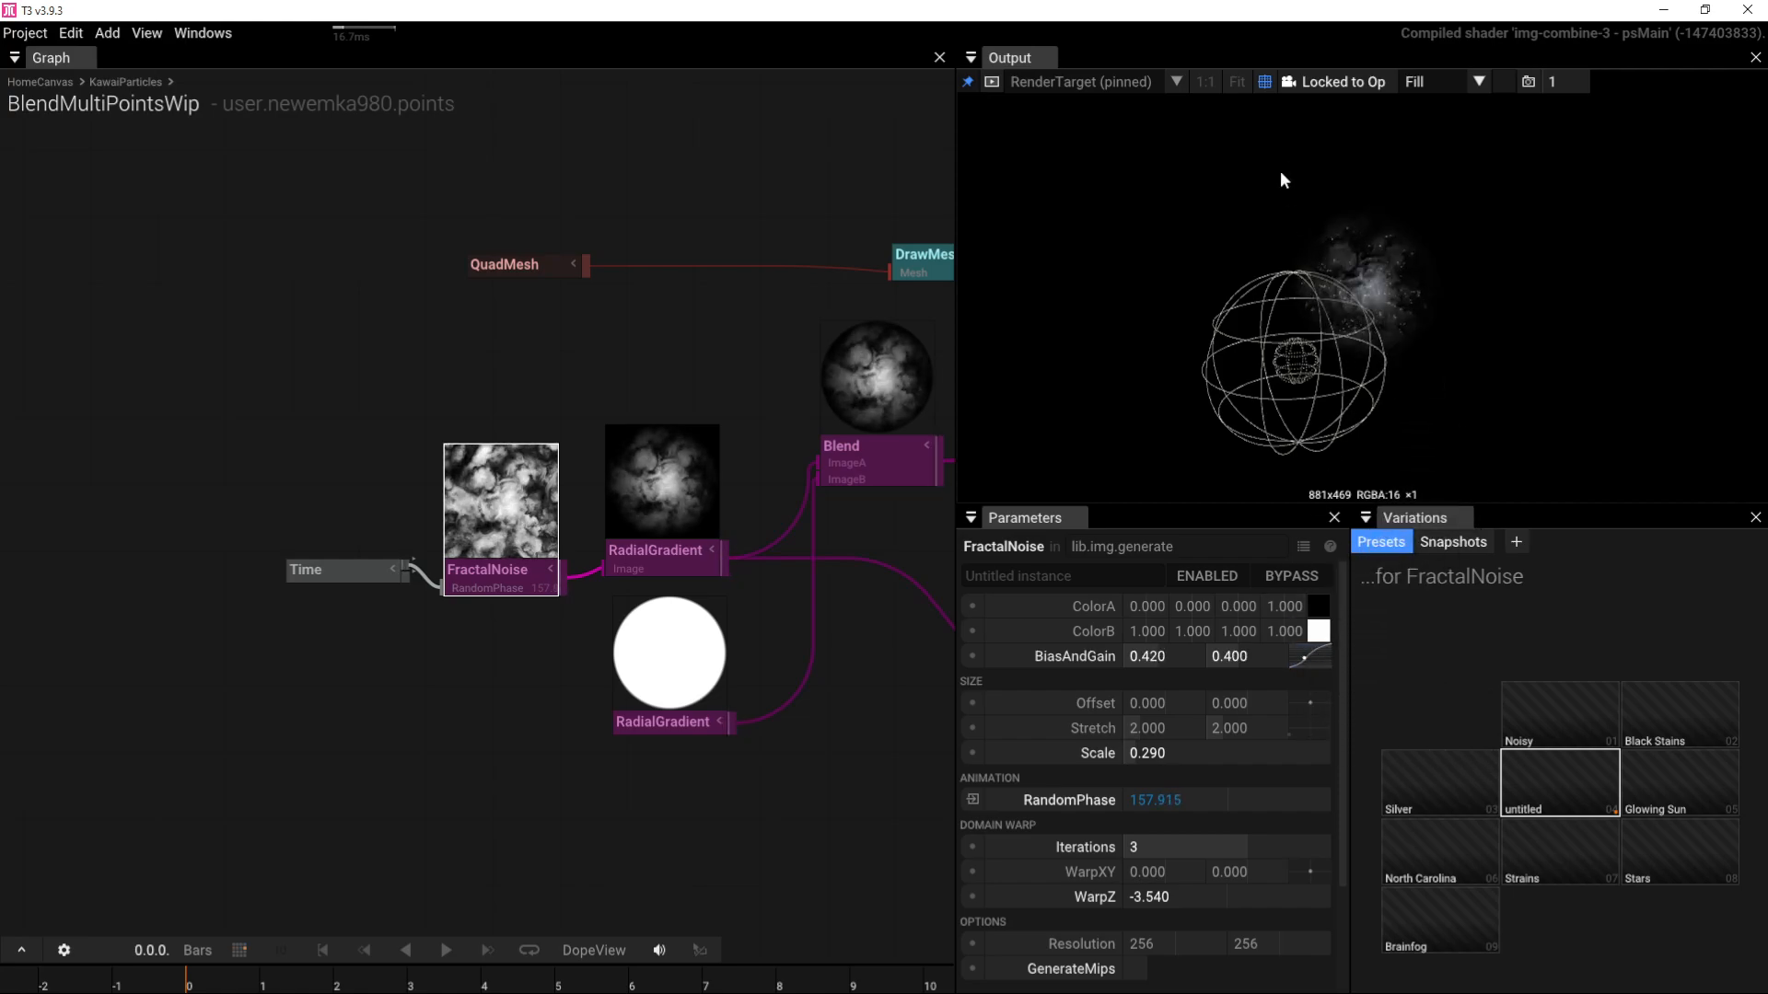
Step: Hide the light gizmo and orbit the render to inspect the brighter cloudy sphere
click(1263, 83)
drag(1361, 283, 1412, 261)
scroll(1365, 372, up, 3)
scroll(1364, 369, up, 2)
drag(1361, 367, 1246, 373)
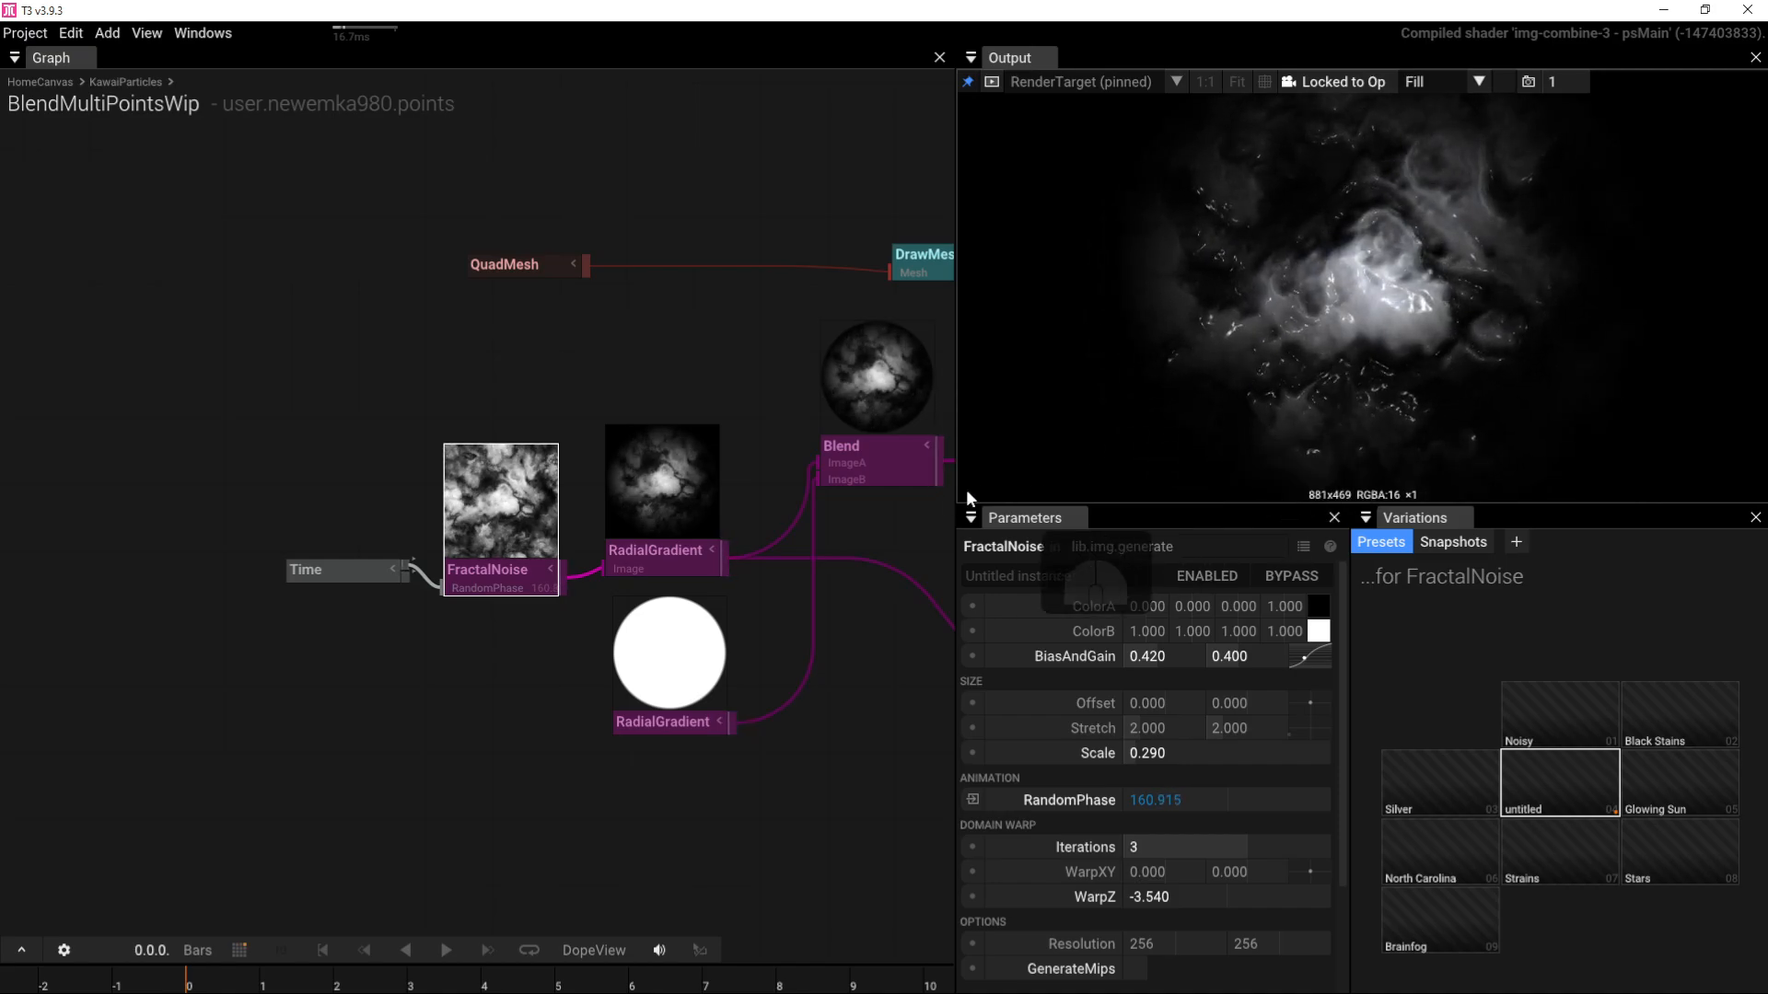
right_drag(781, 517, 332, 564)
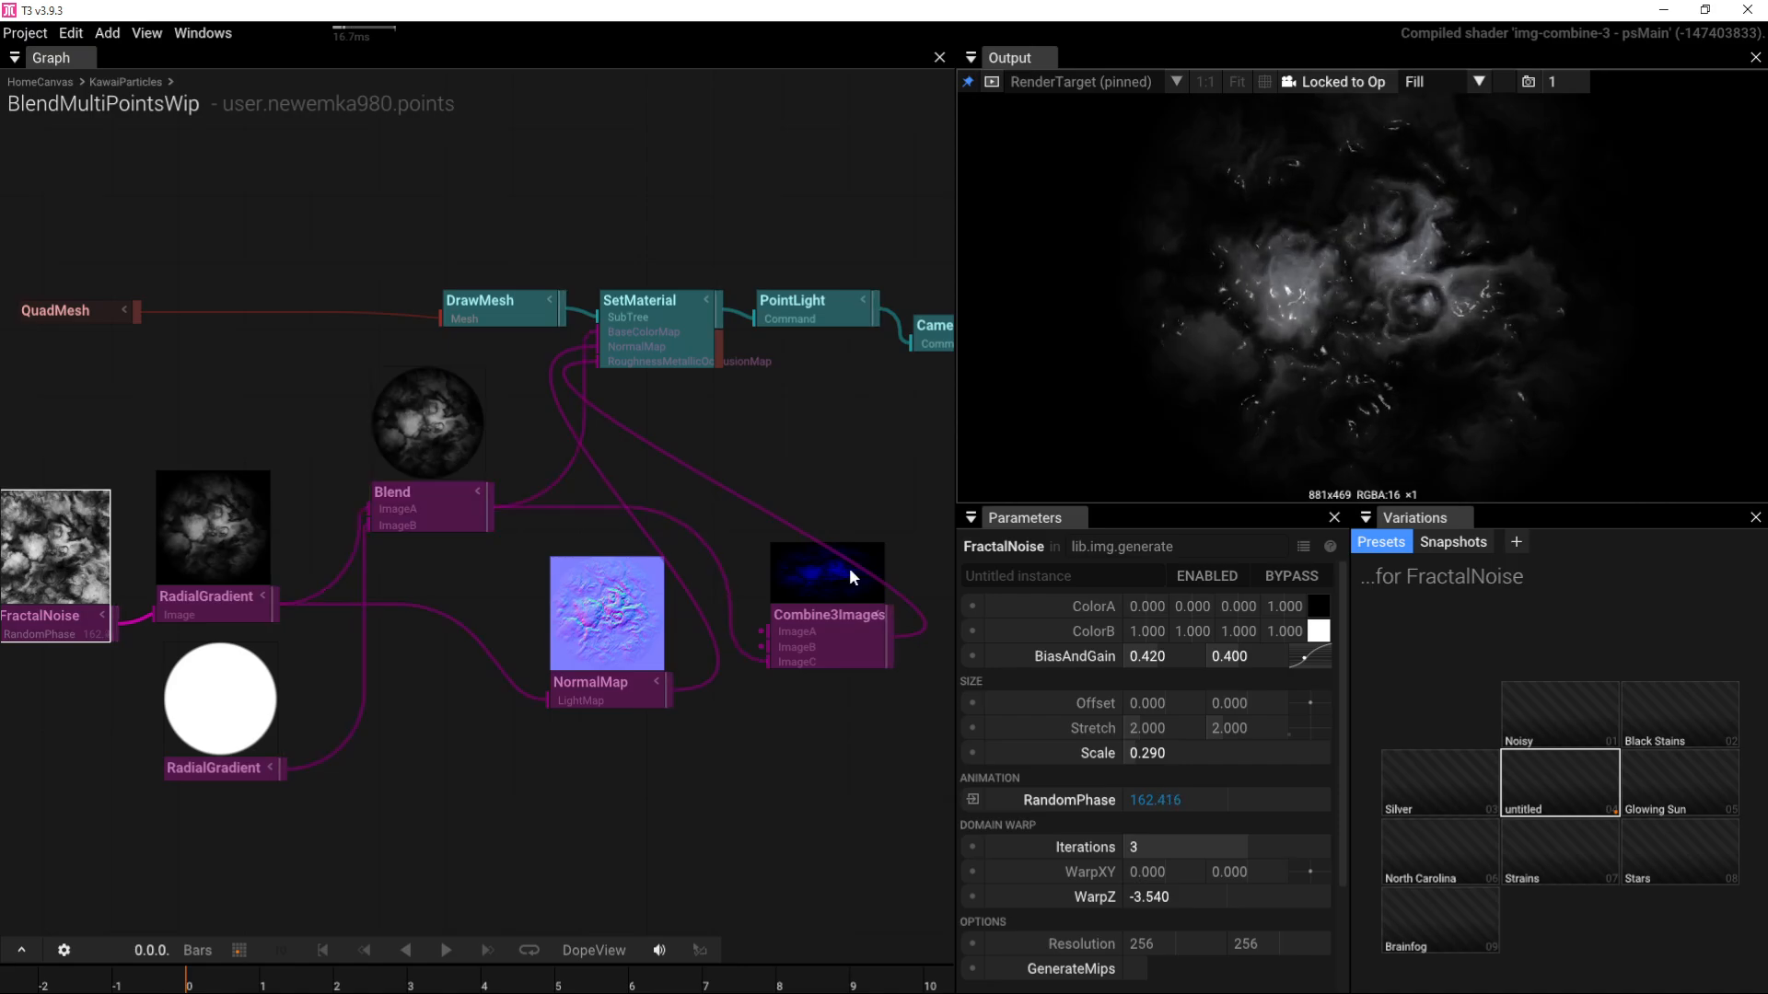
Step: Delete Combine3Images and wire Blend directly into SetMaterial
click(834, 635)
key(Delete)
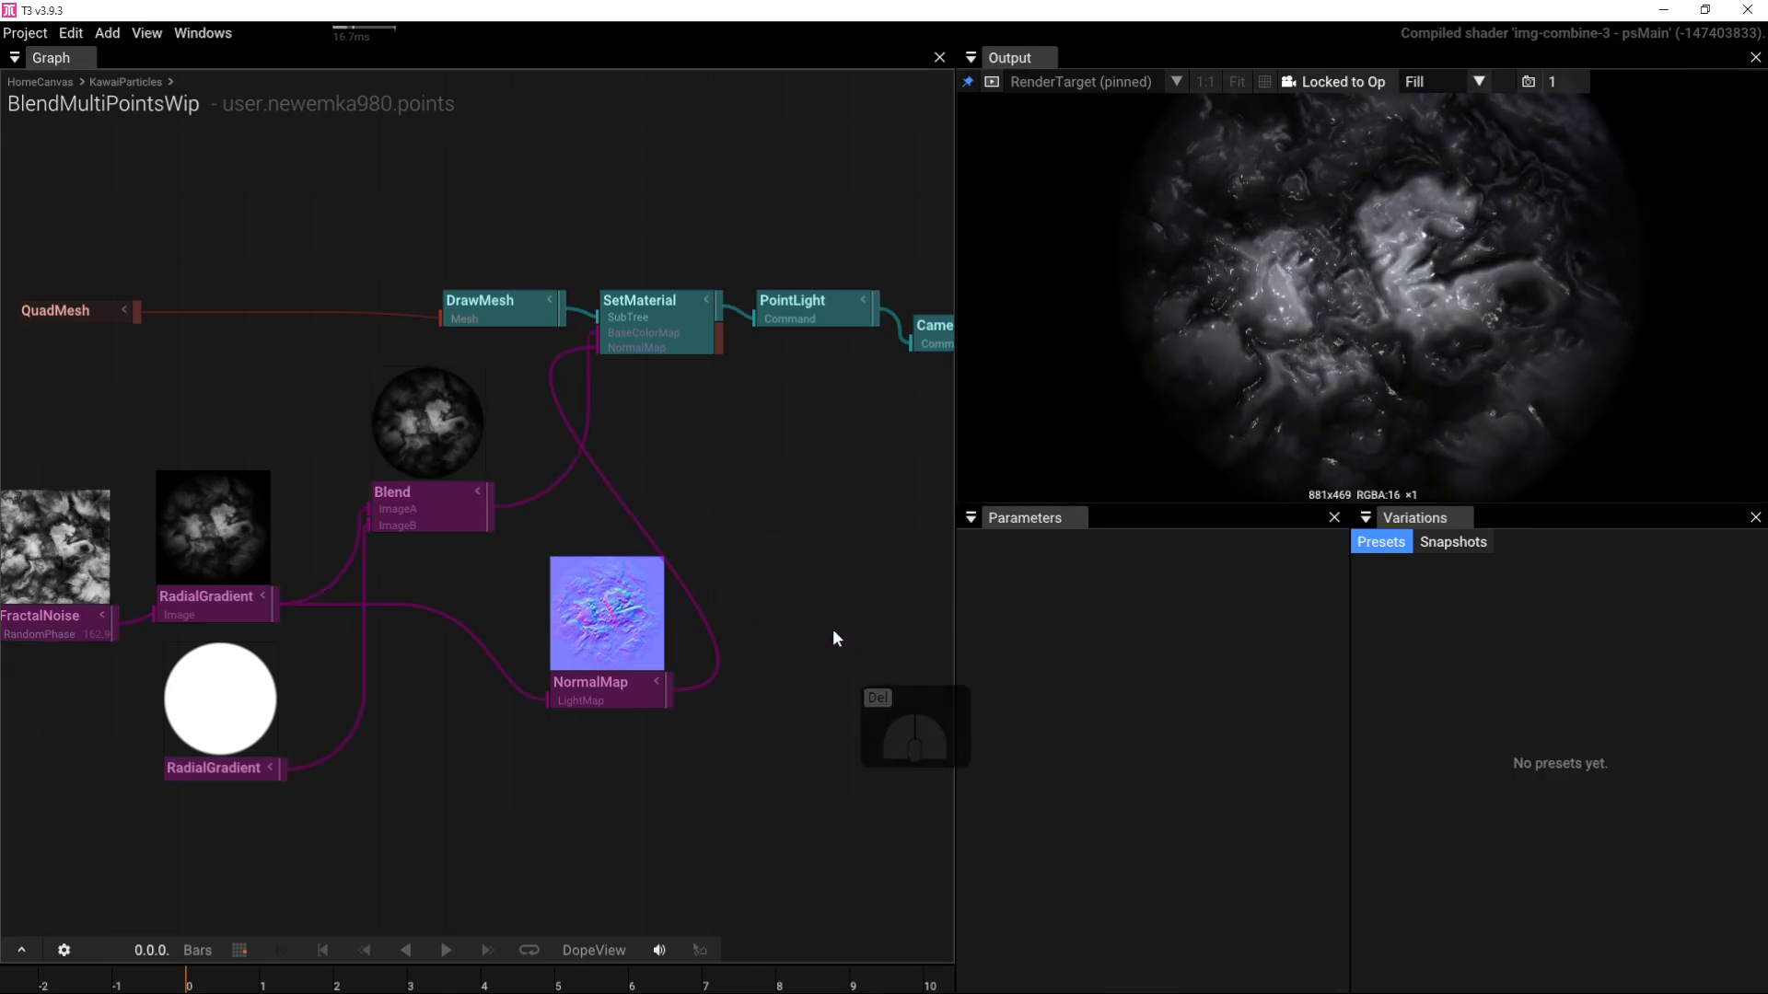
click(595, 597)
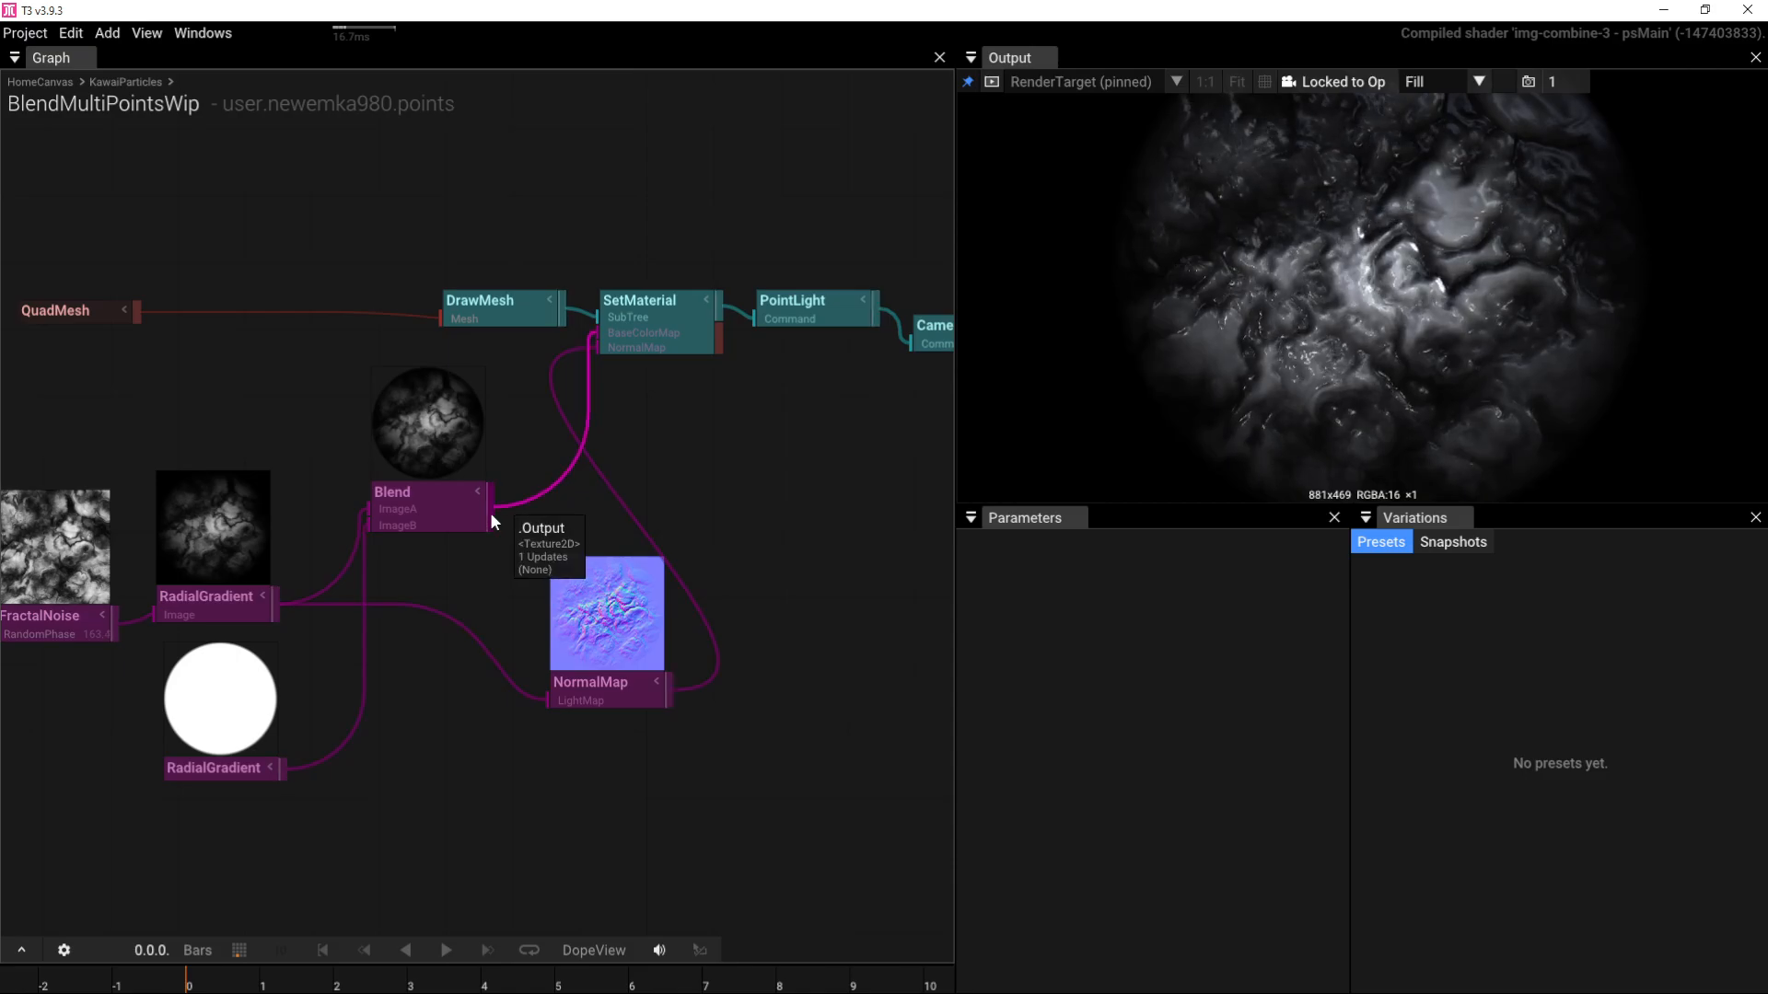
drag(492, 508, 610, 380)
mouse_move(1403, 350)
mouse_down()
mouse_move(1471, 245)
mouse_move(1327, 319)
mouse_move(1393, 361)
mouse_move(1432, 356)
mouse_move(1416, 352)
mouse_up()
Step: Tint the PointLight green (0.384, 0.926, 0.383) and select the node cluster
click(834, 318)
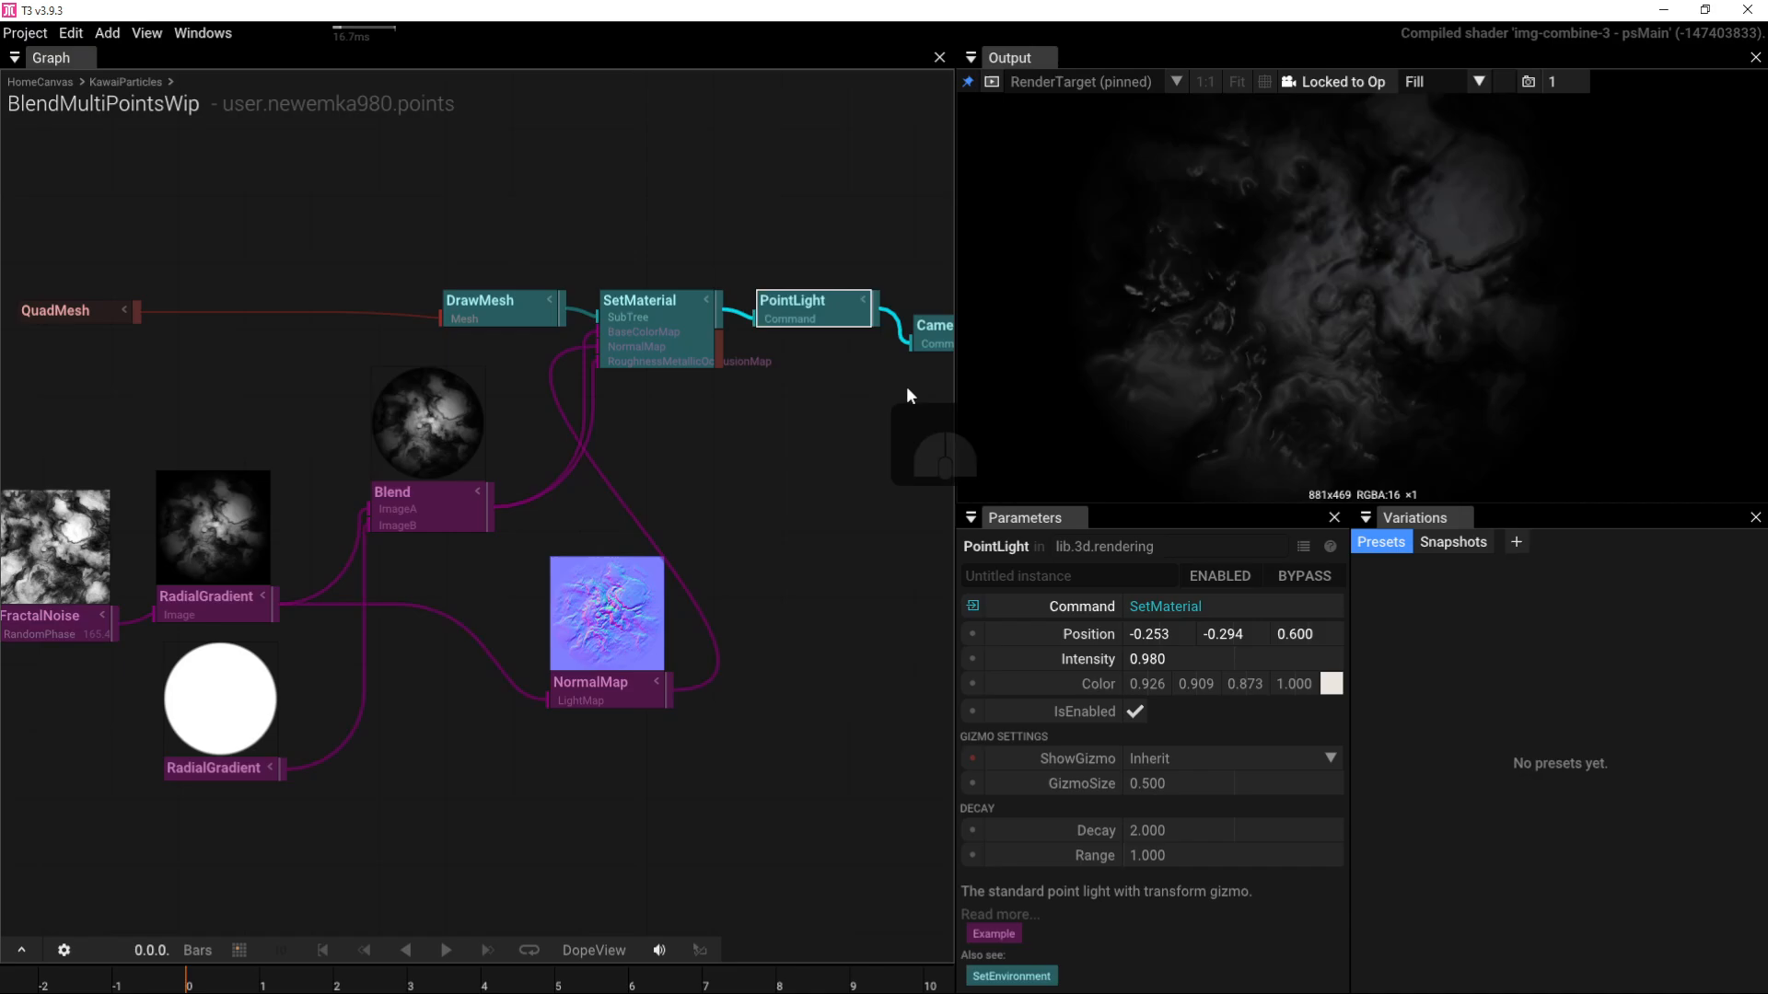
click(1332, 683)
drag(1473, 718, 1417, 724)
drag(1290, 266, 1359, 331)
right_drag(412, 606, 550, 575)
right_drag(518, 650, 690, 619)
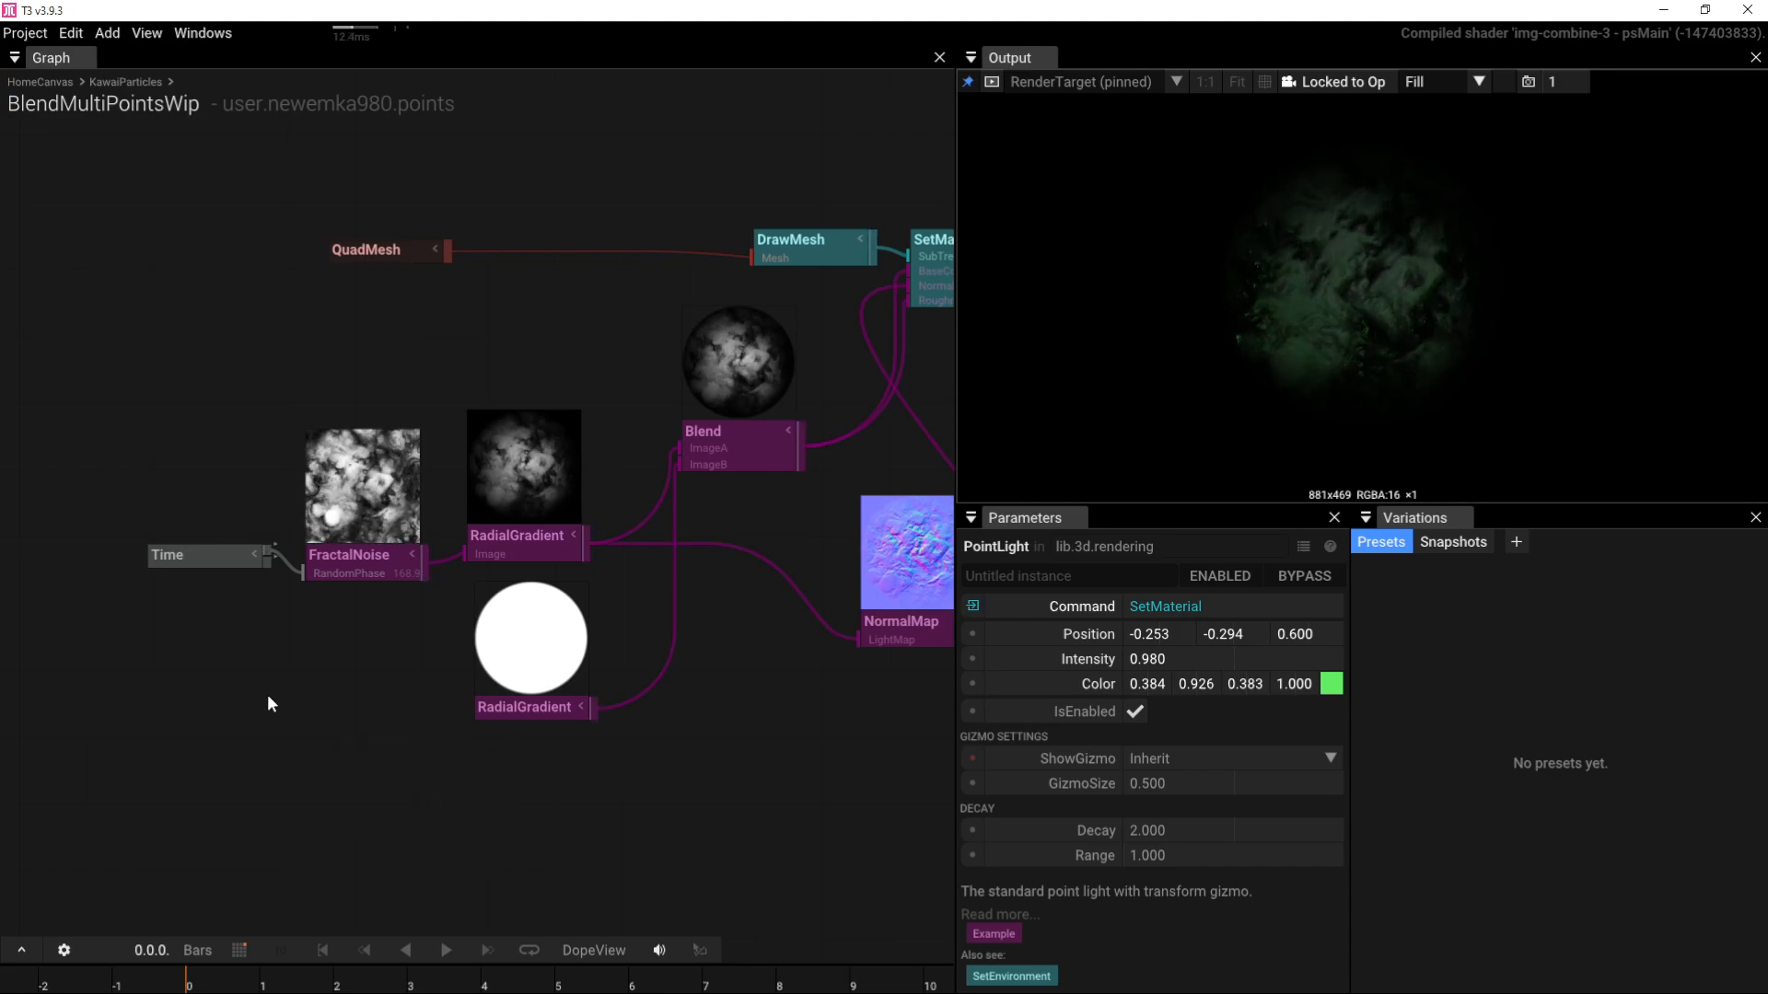
scroll(230, 661, down, 8)
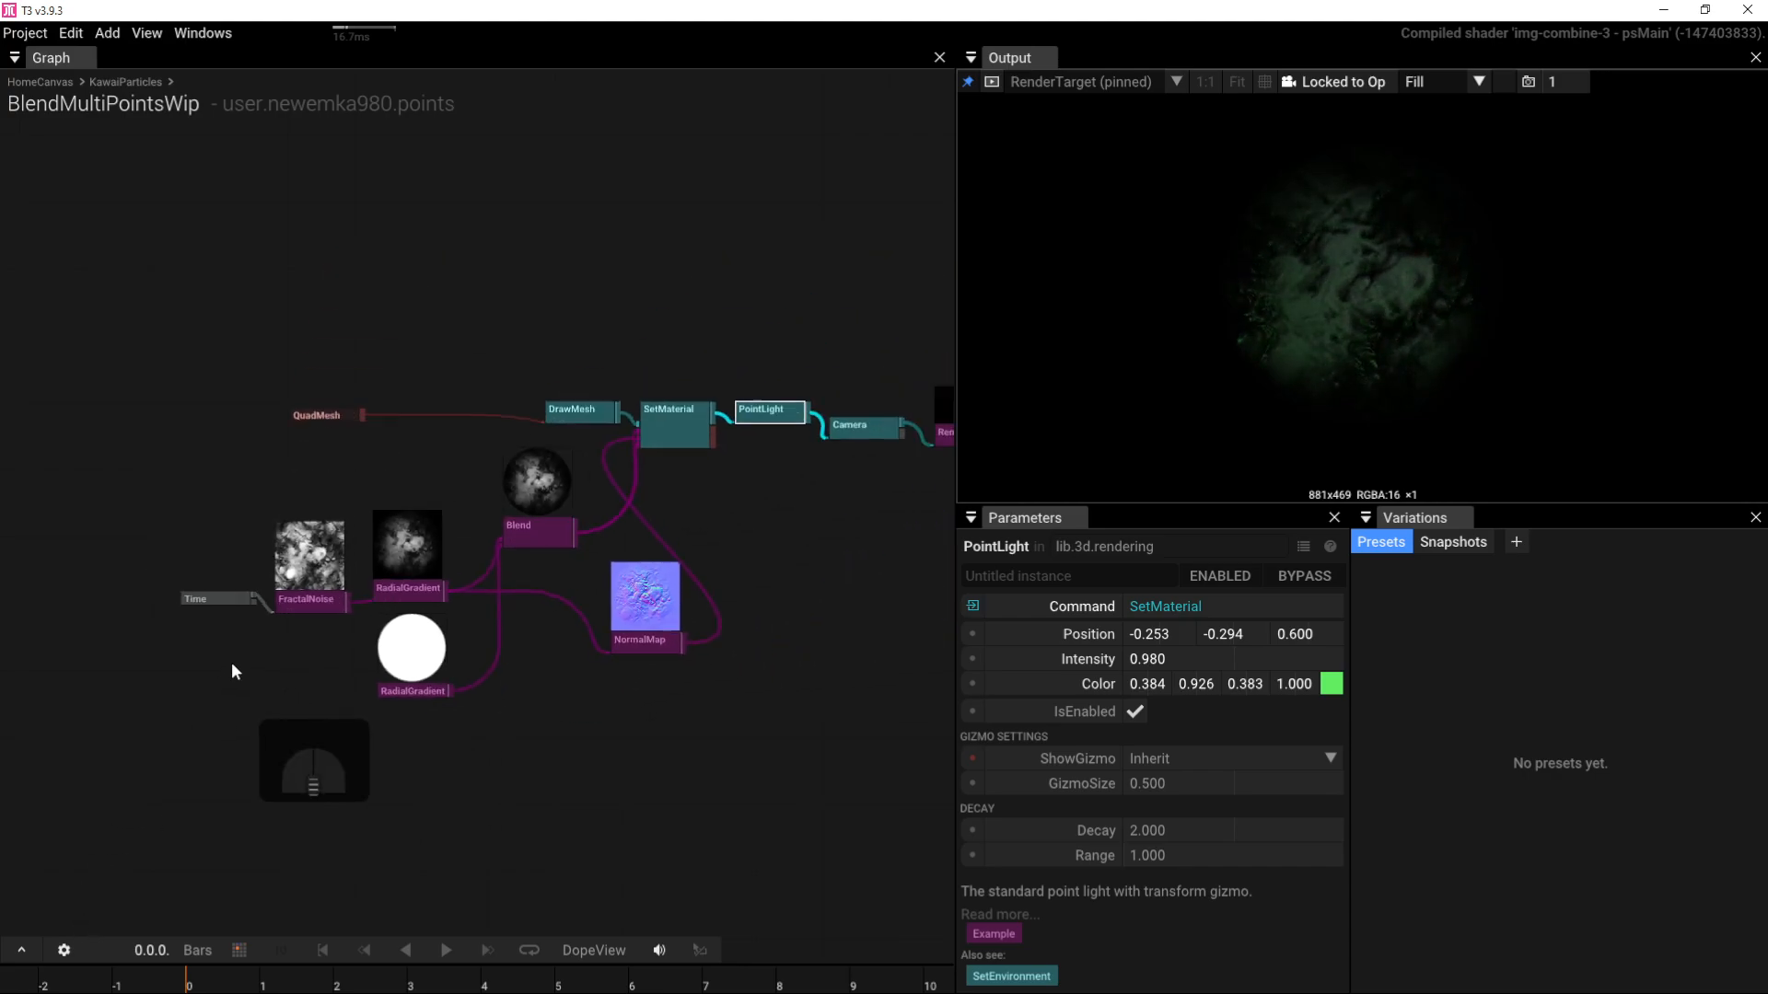
drag(130, 386, 802, 783)
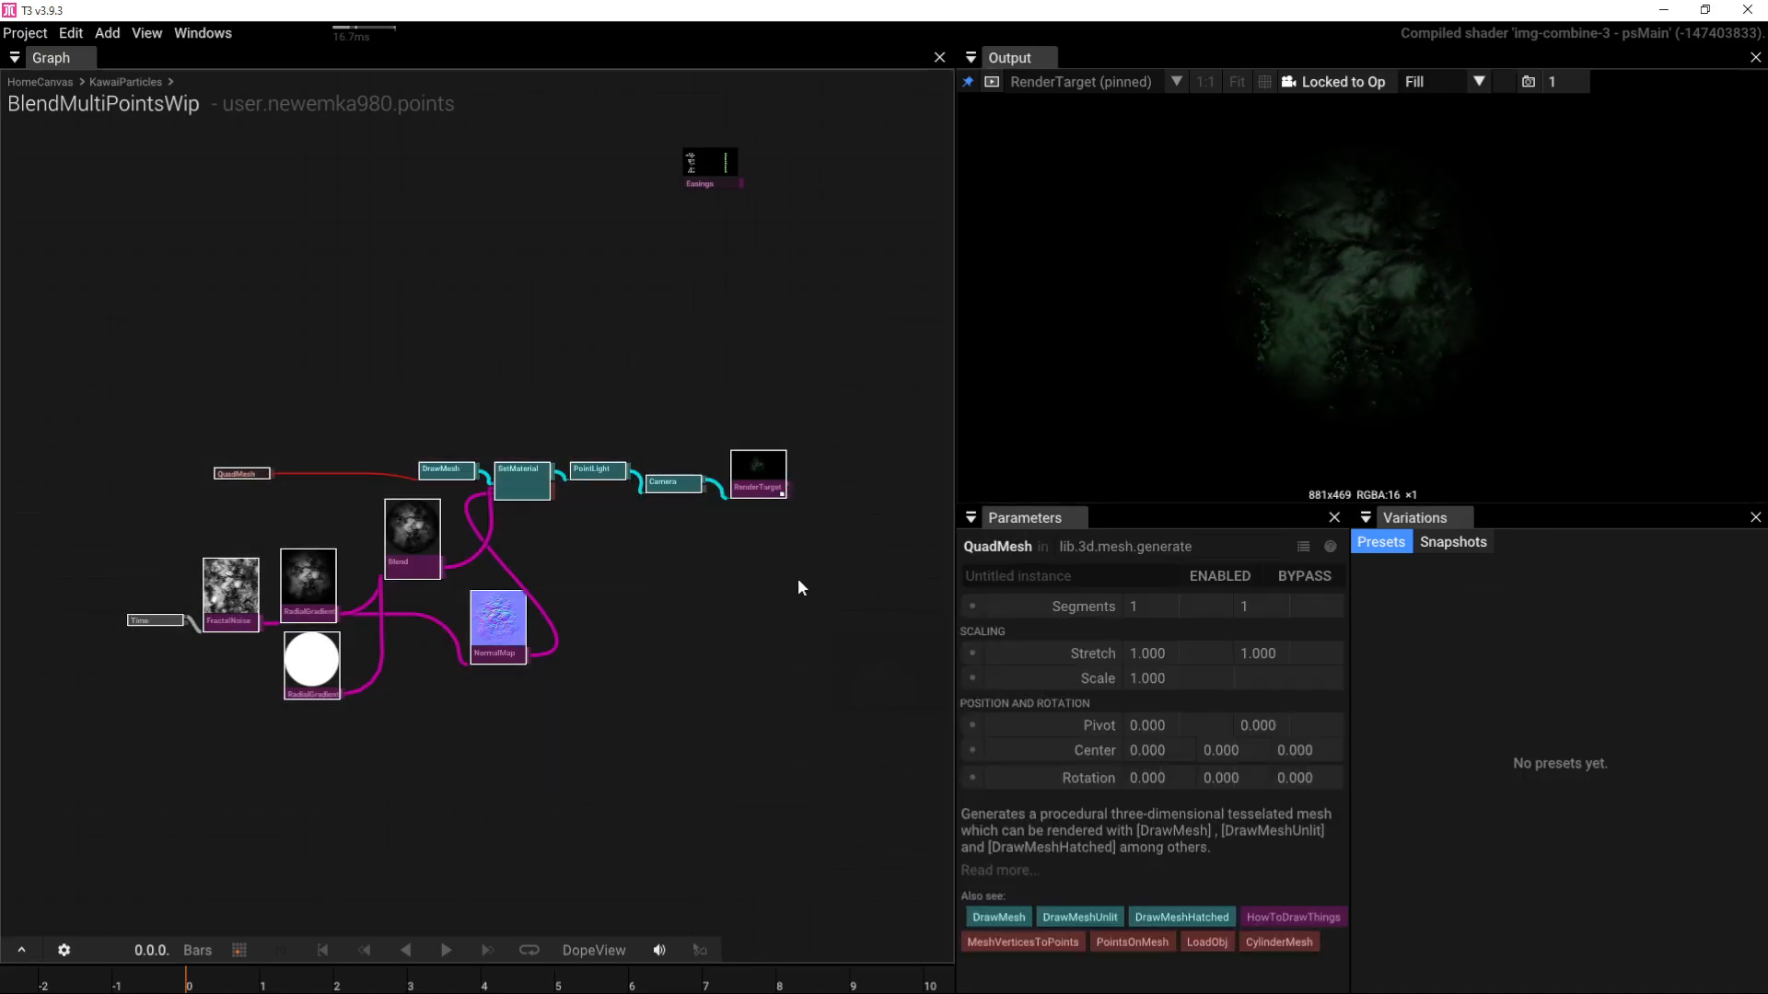
Step: Clear the selection and check the playback settings without changes
click(262, 787)
click(64, 948)
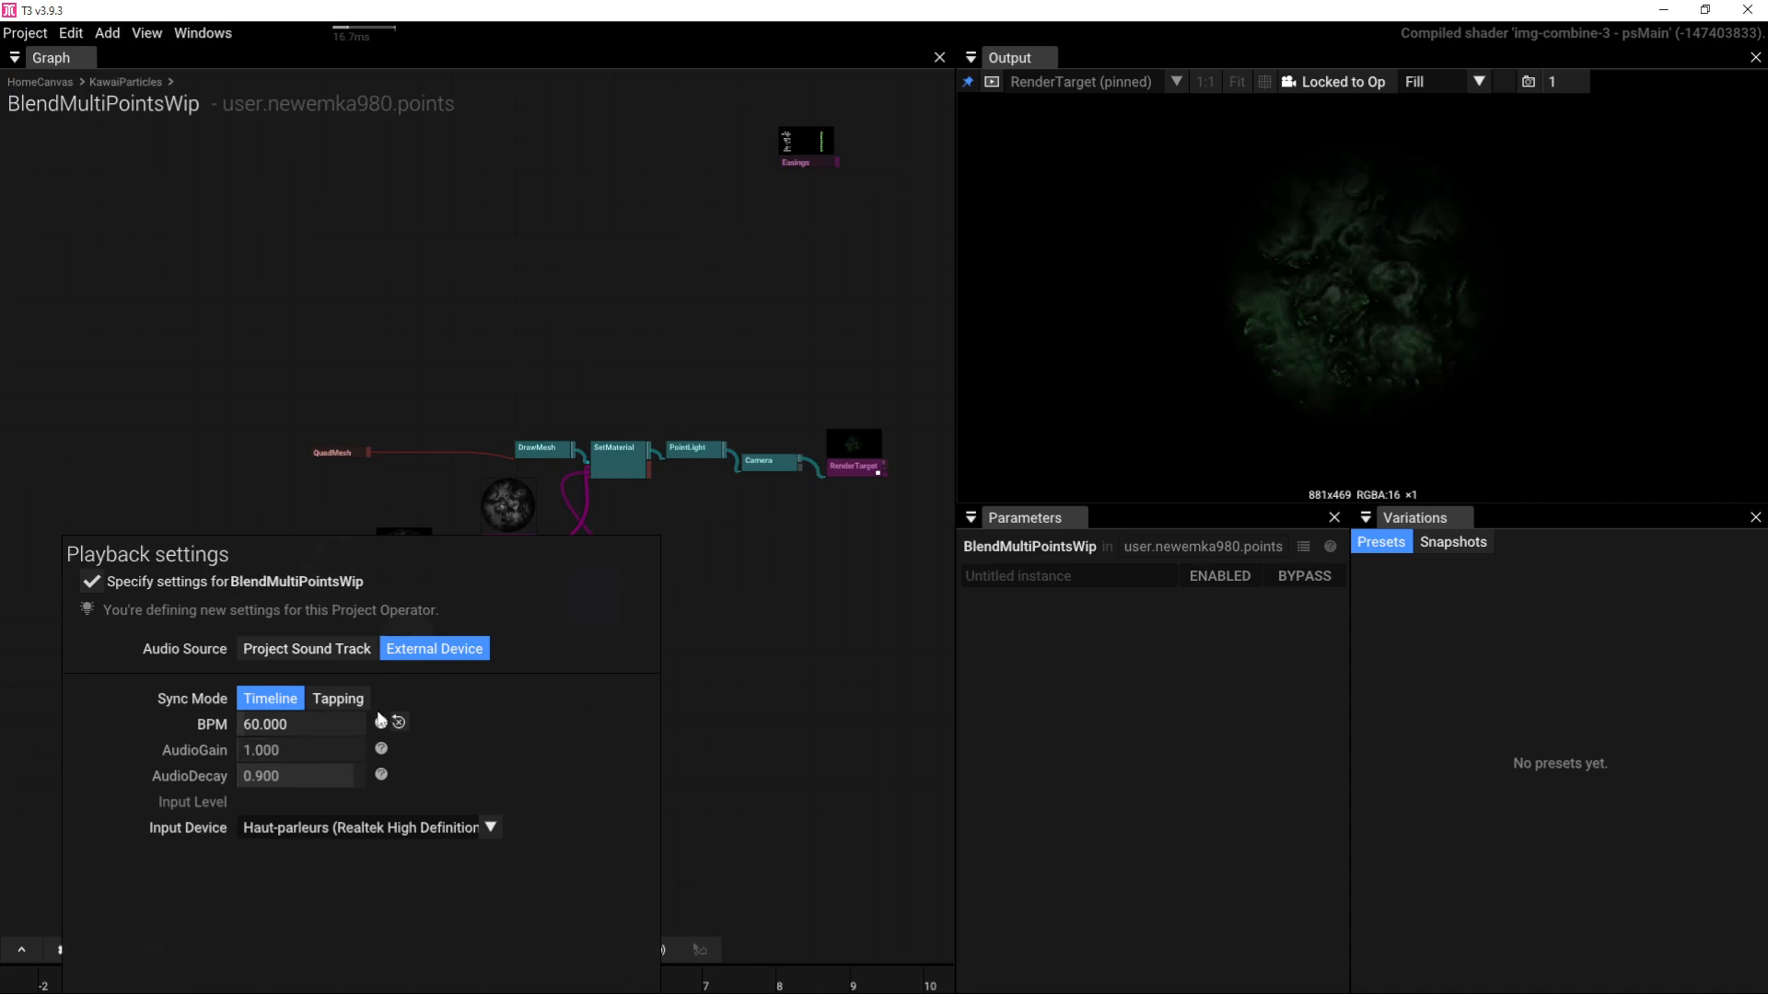
click(826, 620)
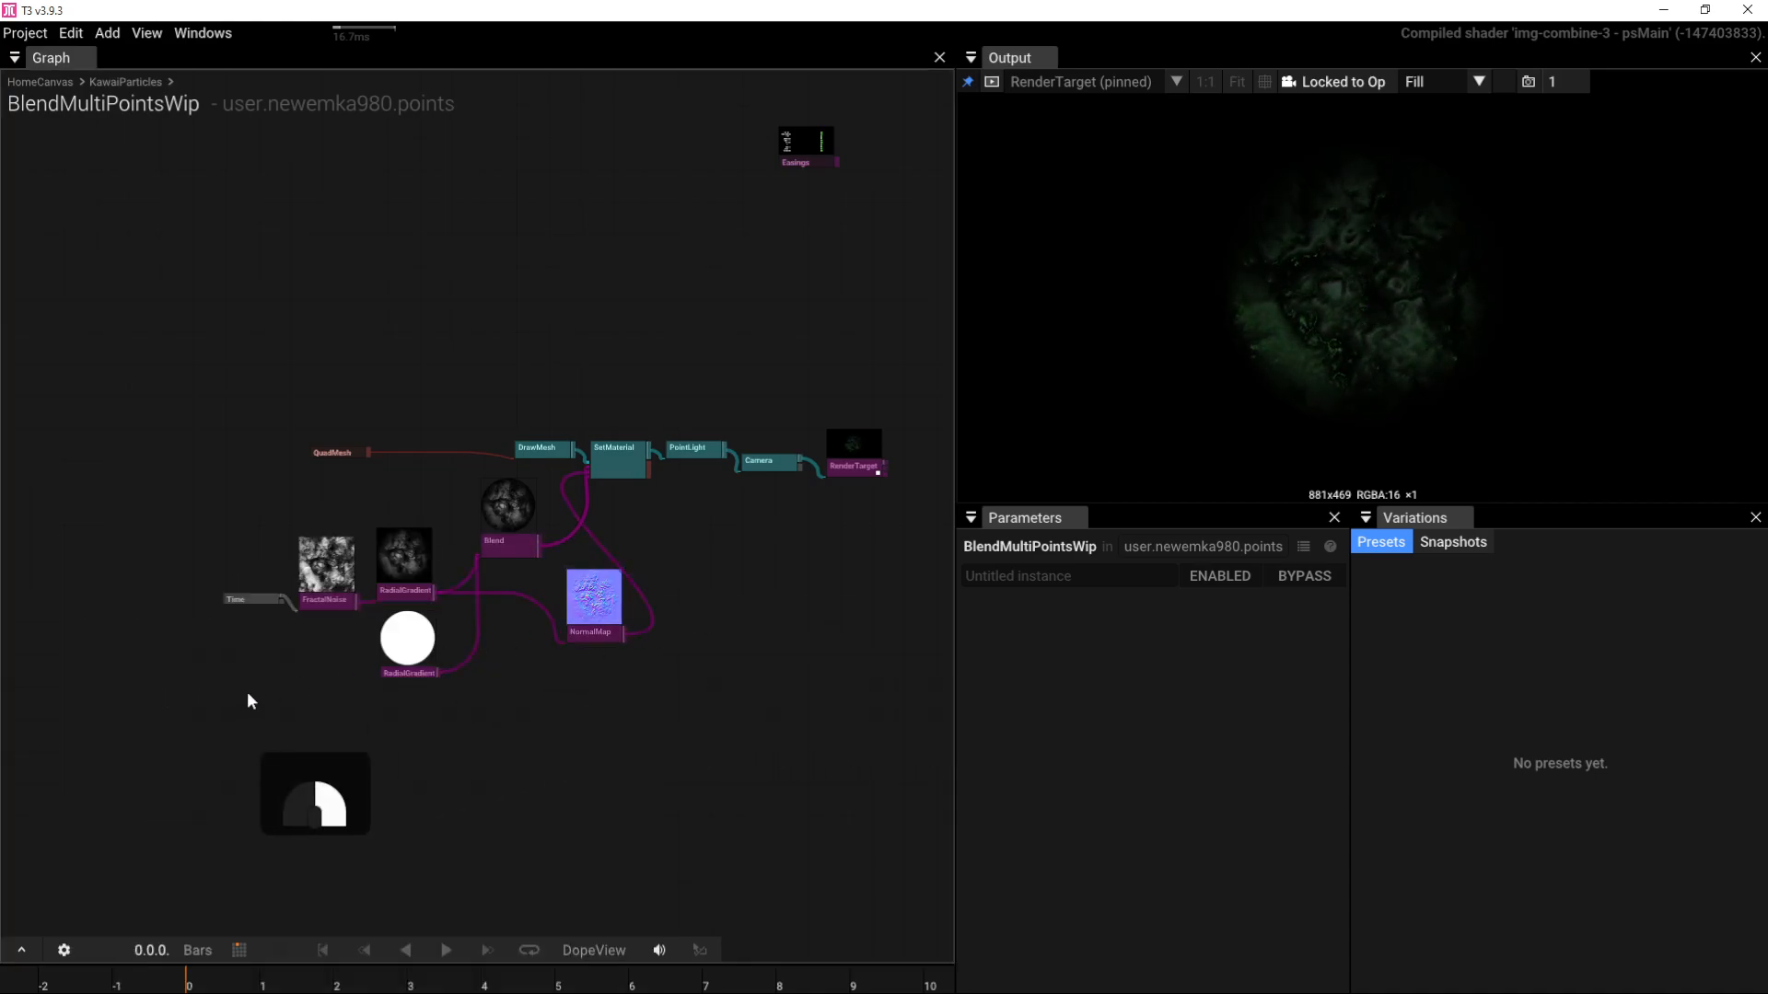
right_drag(246, 692, 326, 655)
scroll(326, 662, up, 5)
Step: Add an AudioReaction node via 'au' and set its Output to AccumulatedLevel
key(Tab)
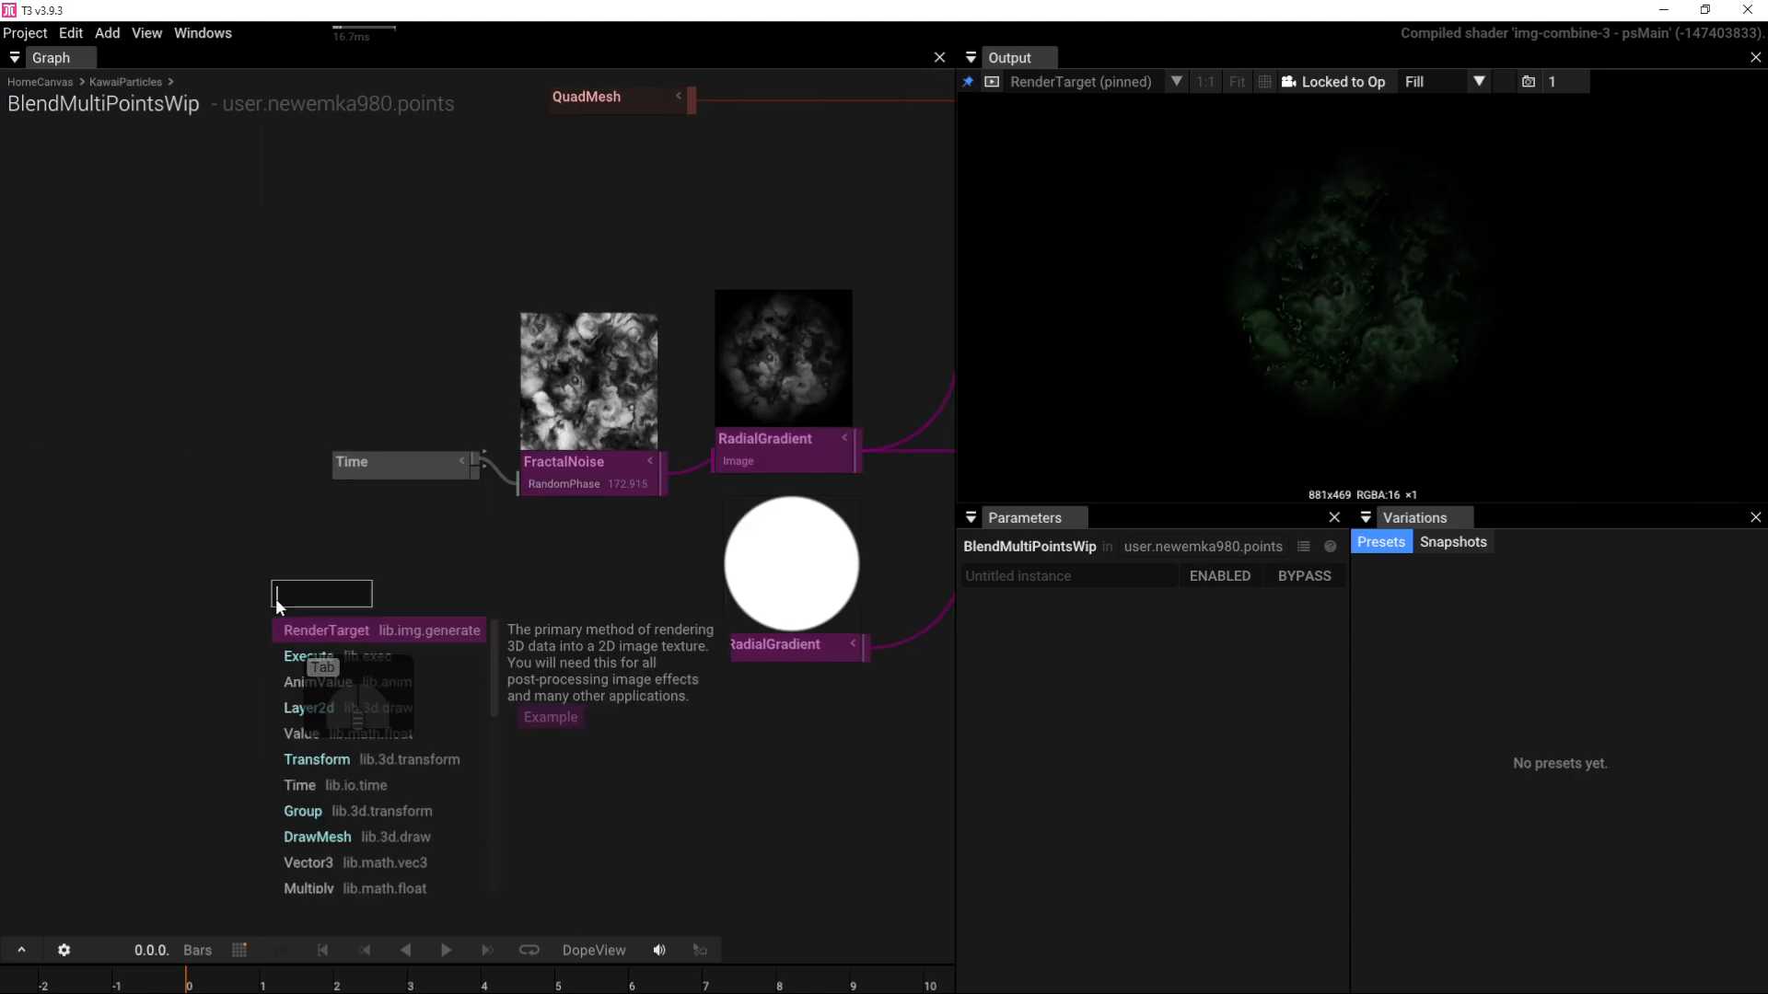
text(aui)
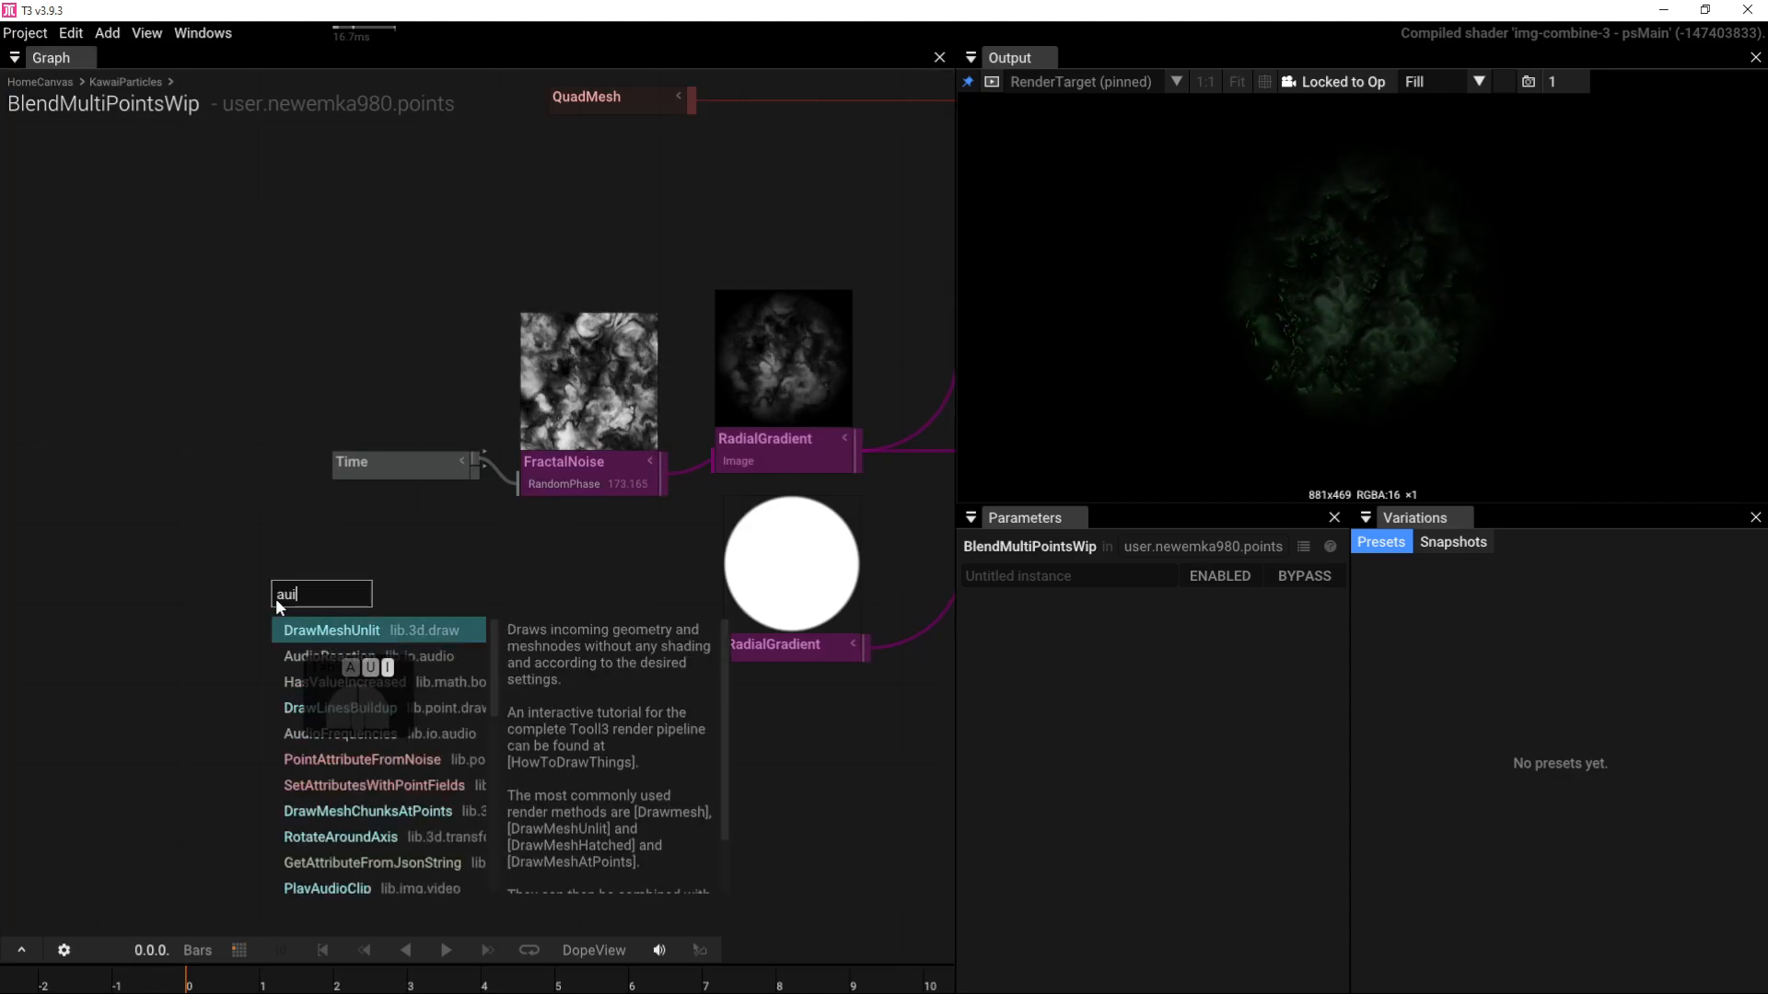
click(303, 652)
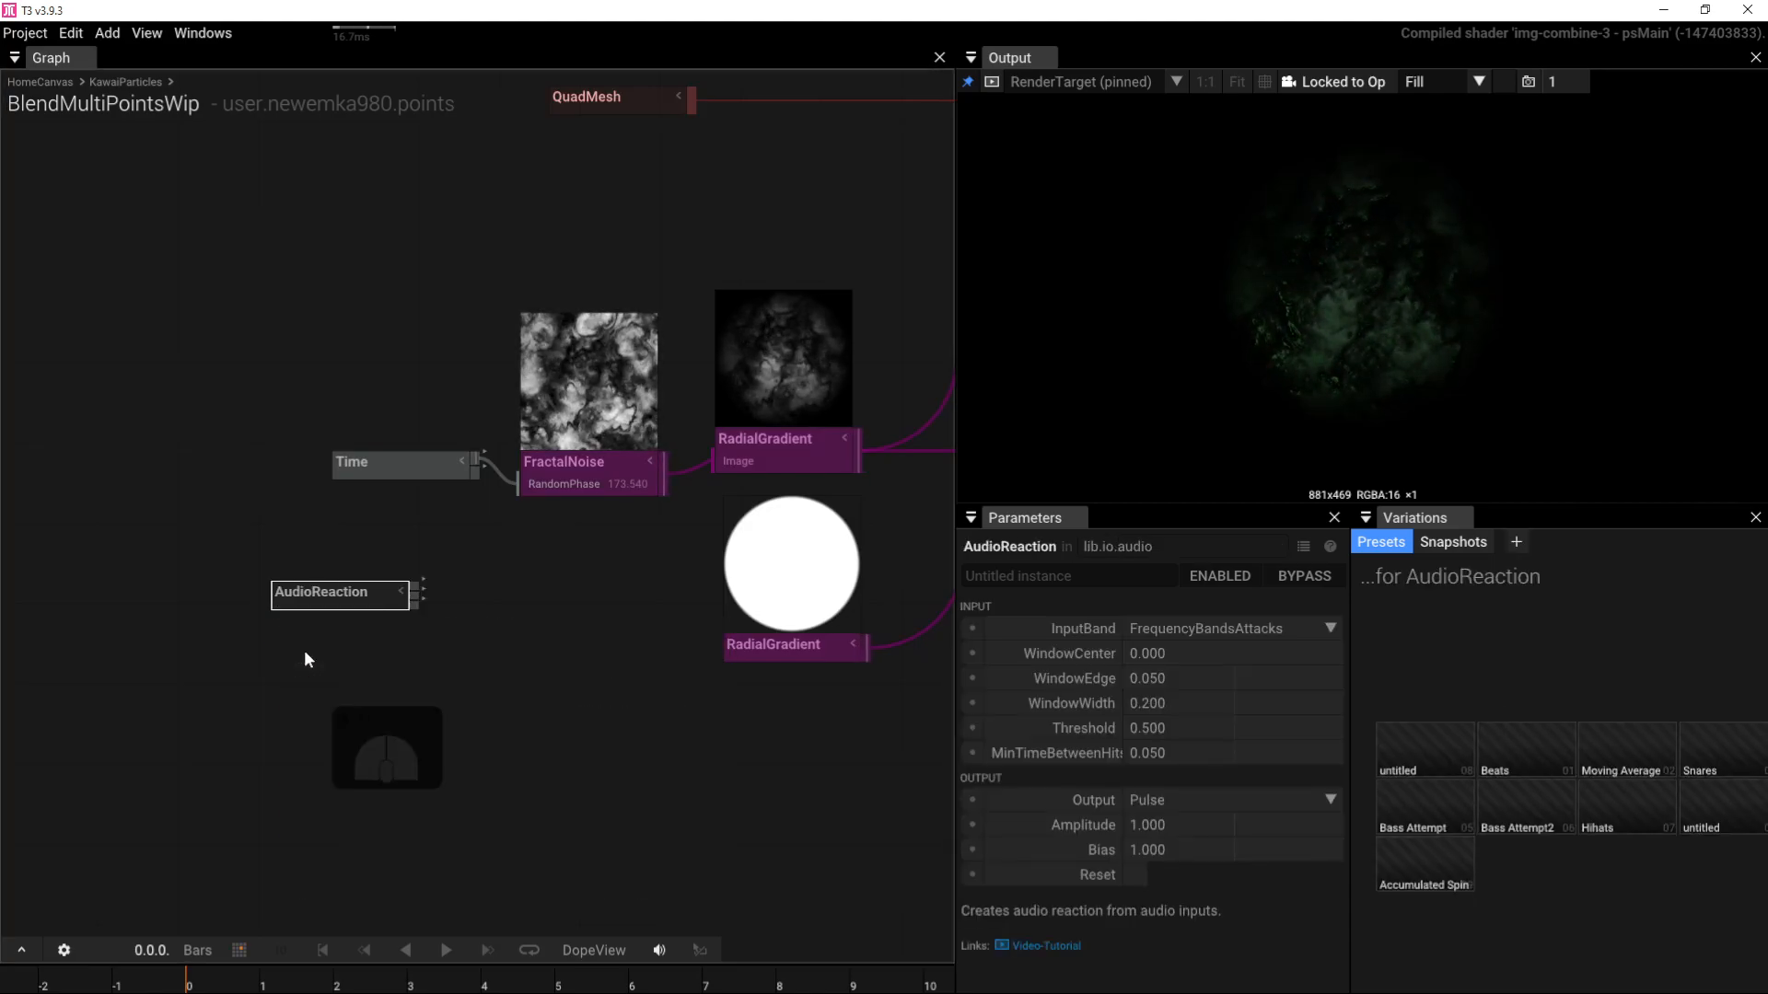
click(1331, 626)
click(1335, 625)
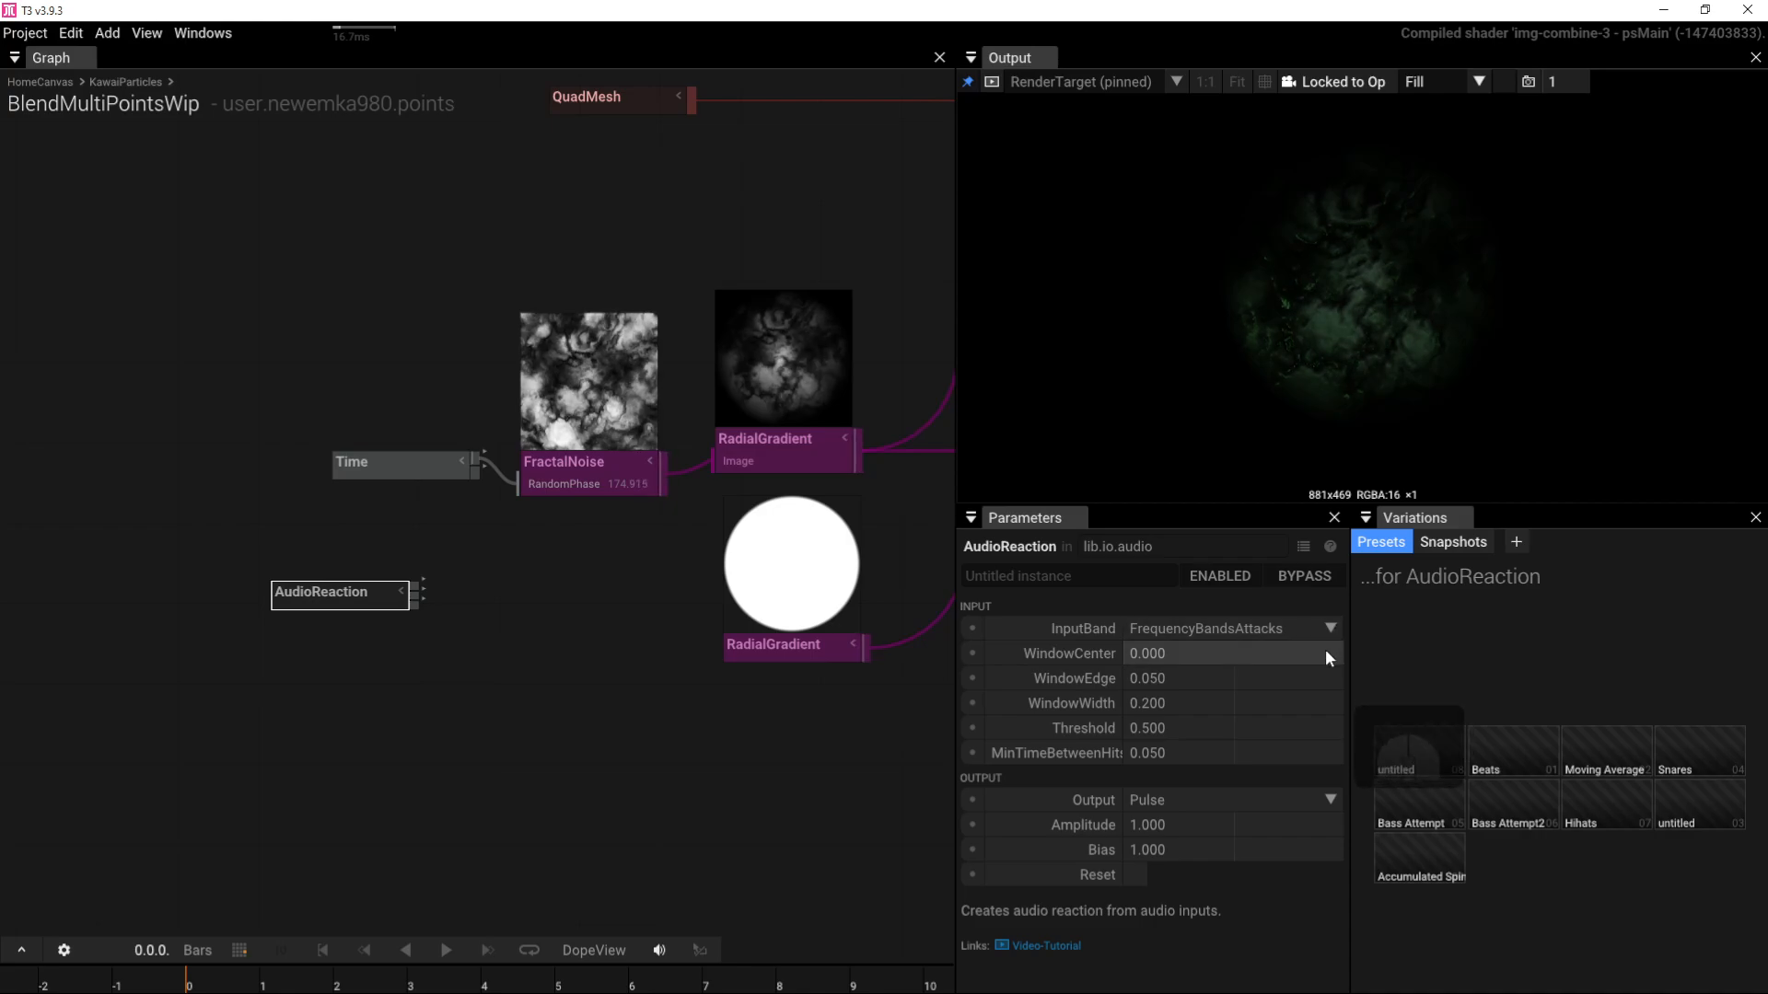
click(1335, 798)
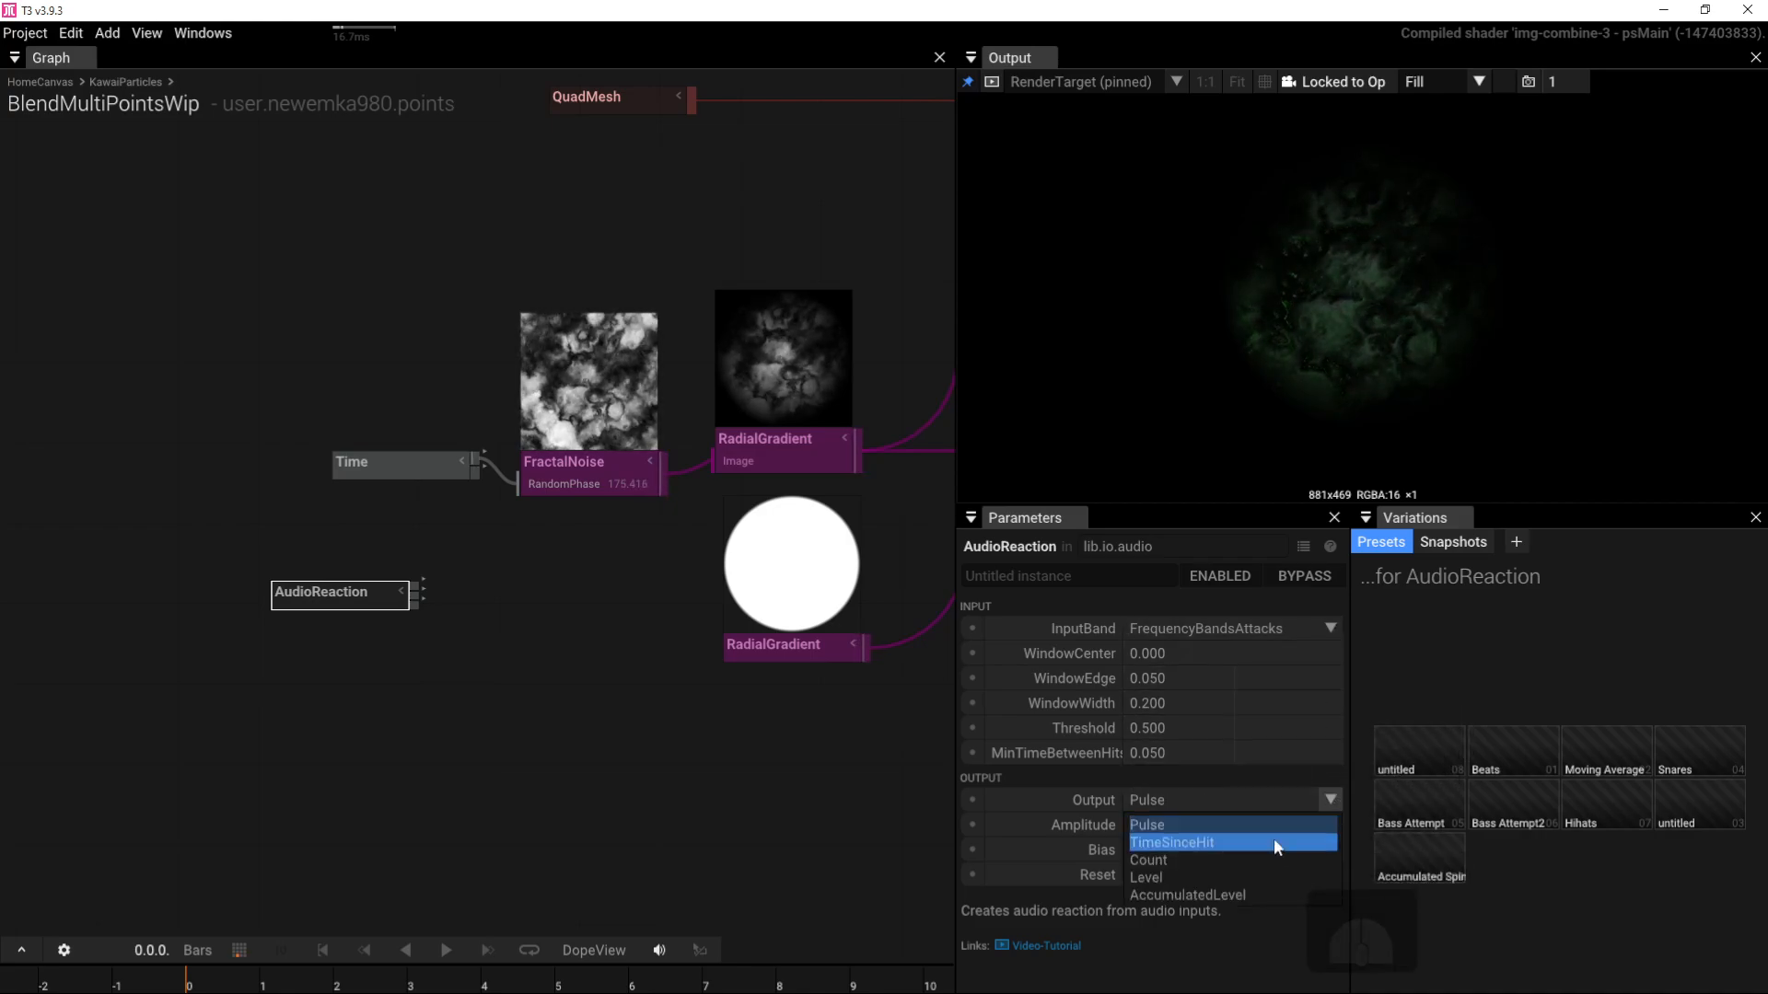
click(1231, 893)
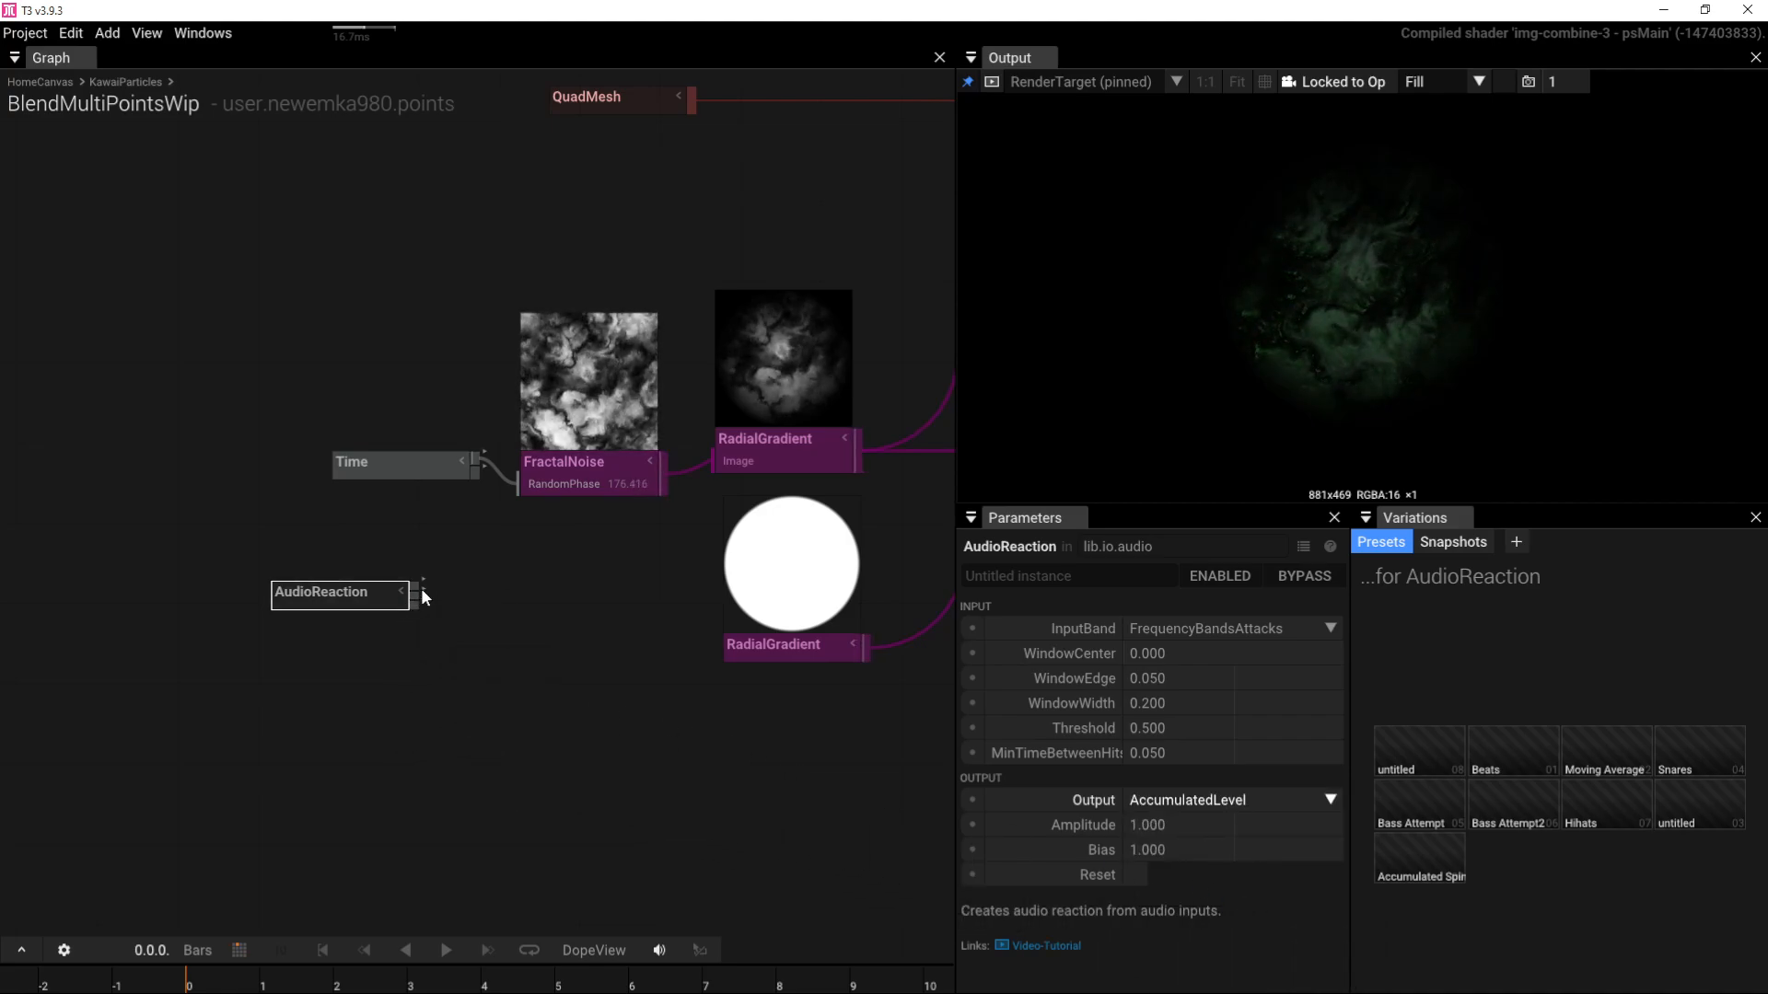
Step: Wire AudioReaction's output into FractalNoise's RandomPhase input
drag(416, 584, 516, 488)
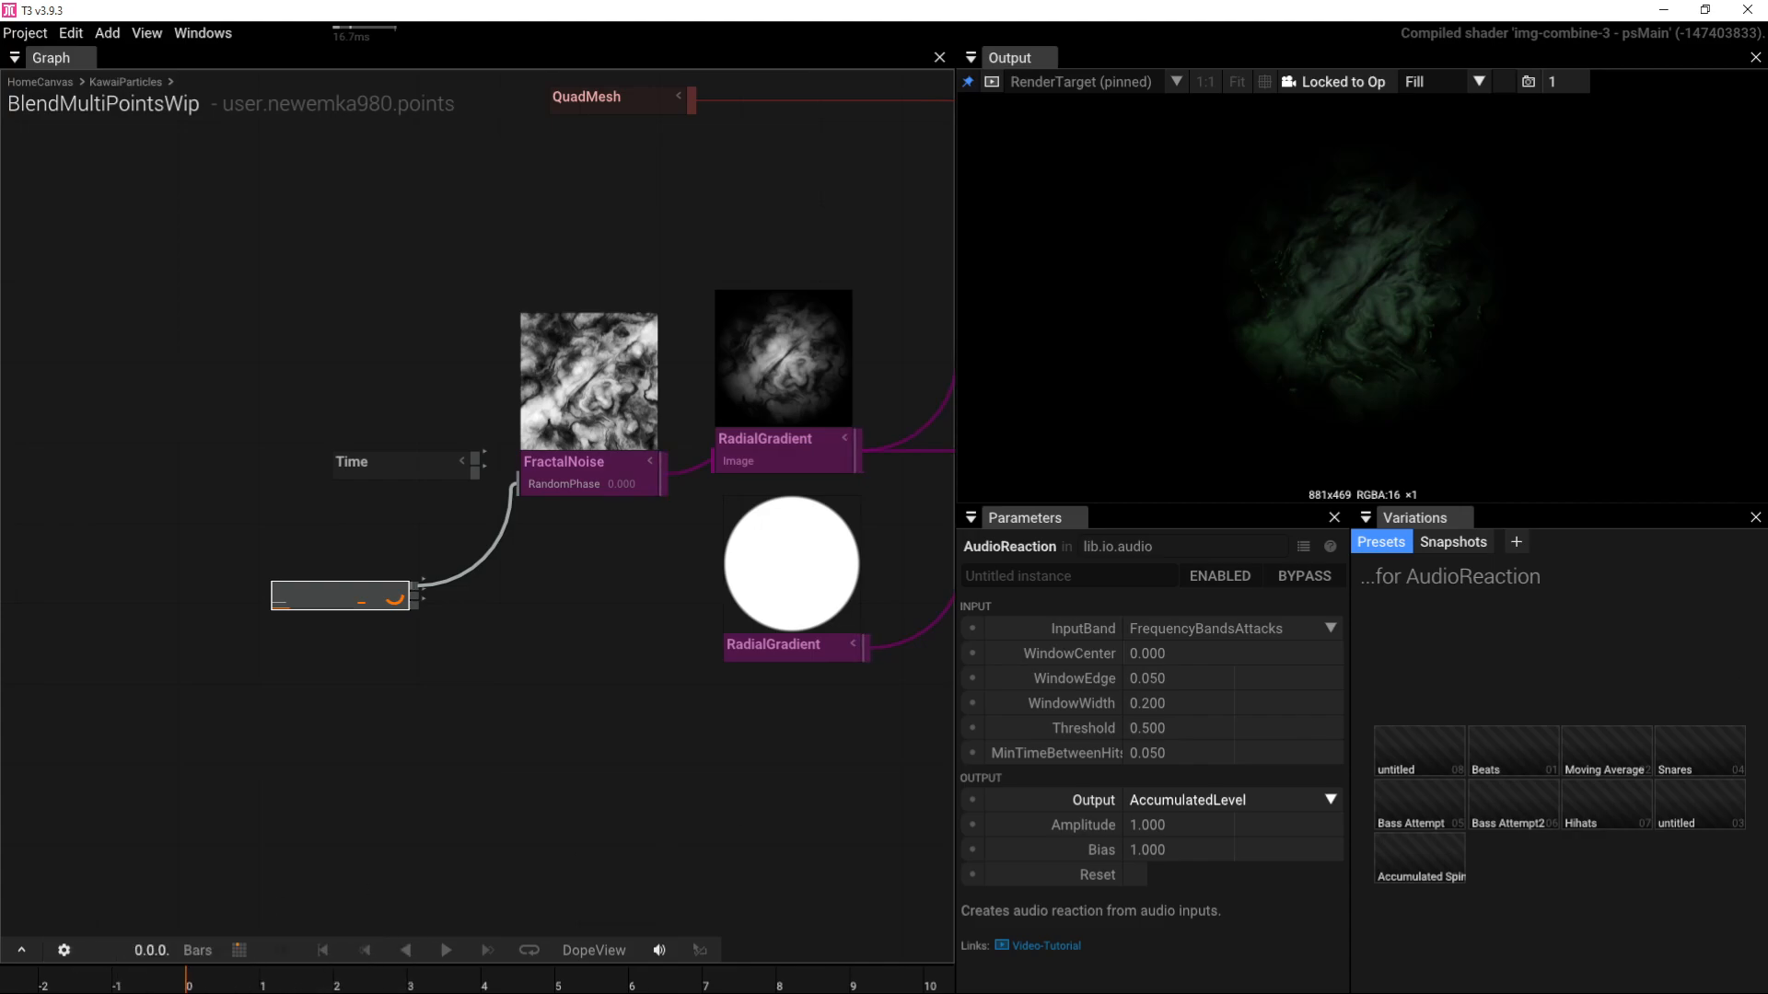
mouse_move(212, 988)
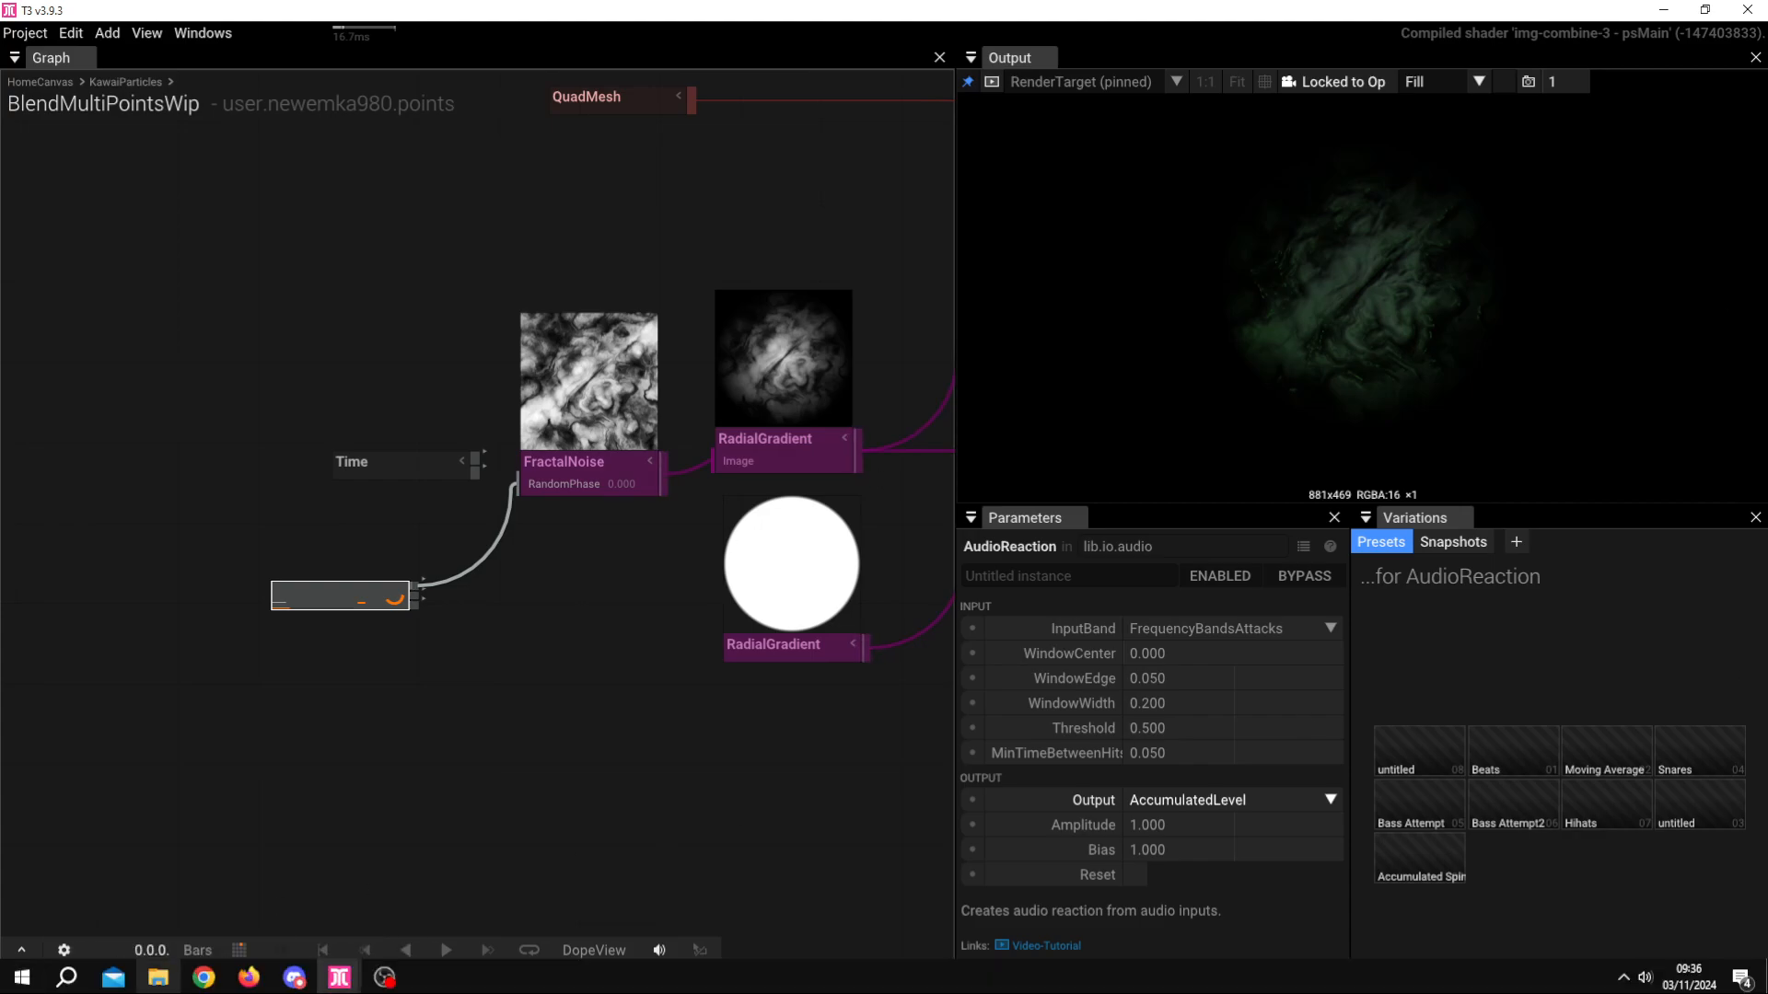
click(202, 979)
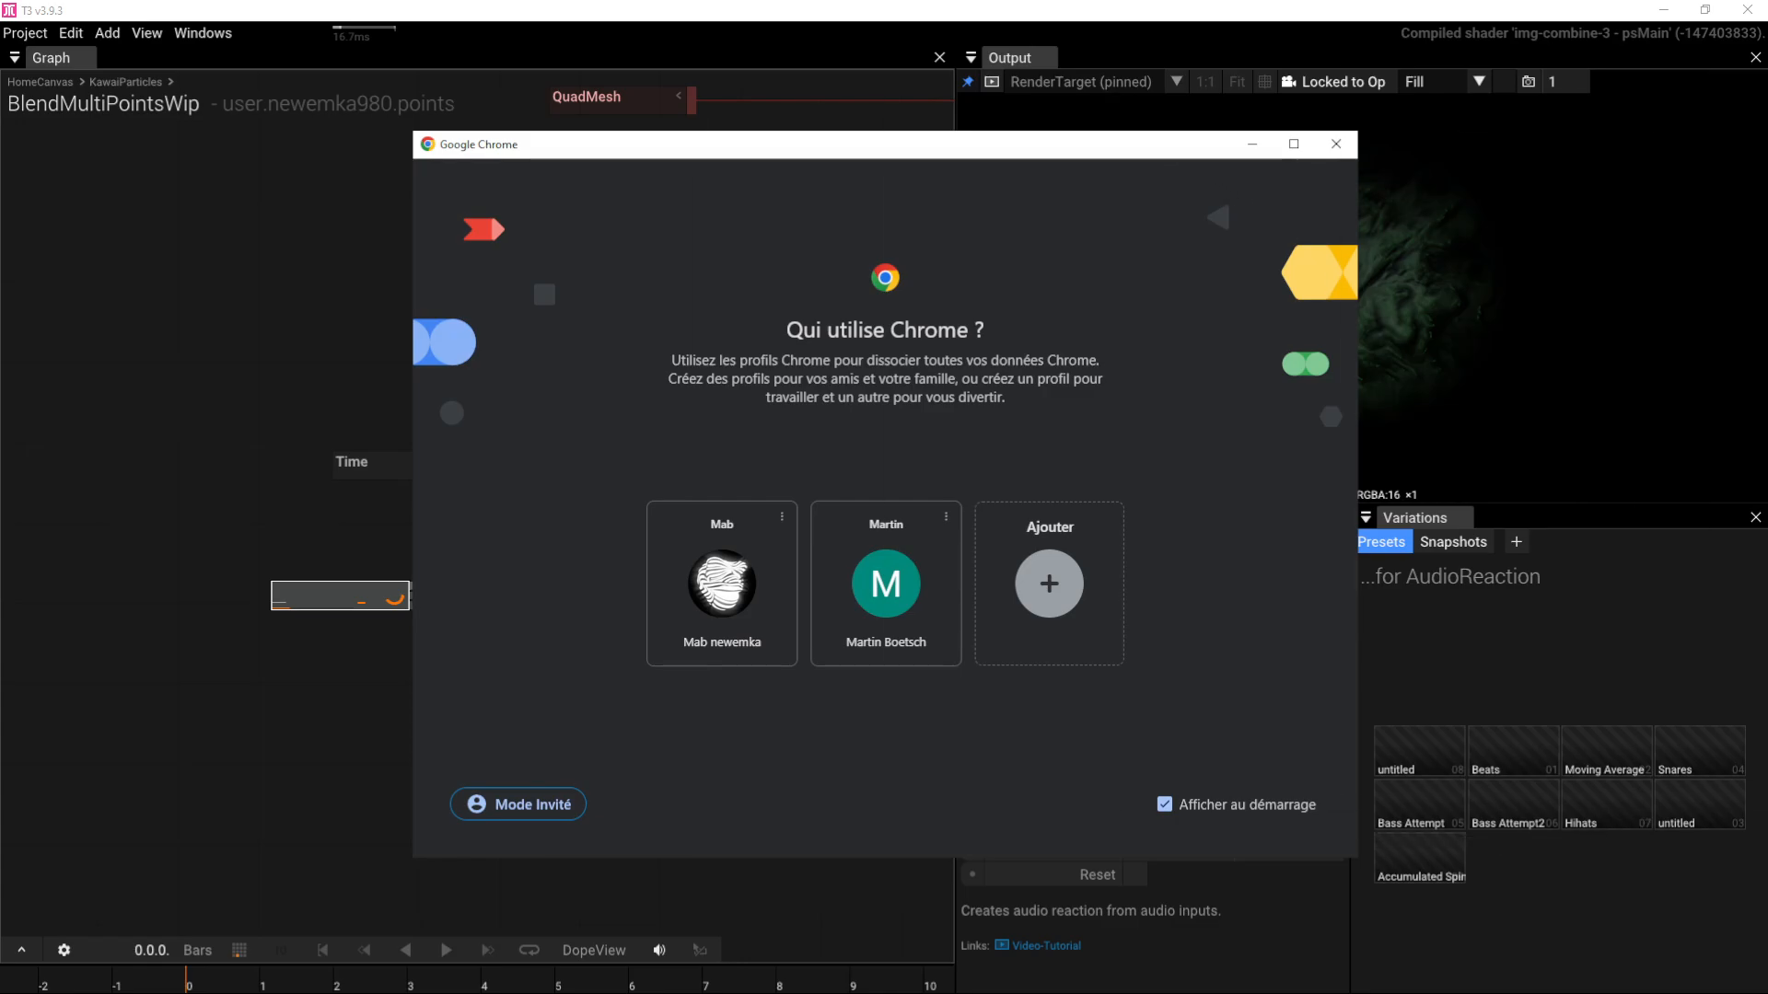
drag(1162, 154, 1766, 154)
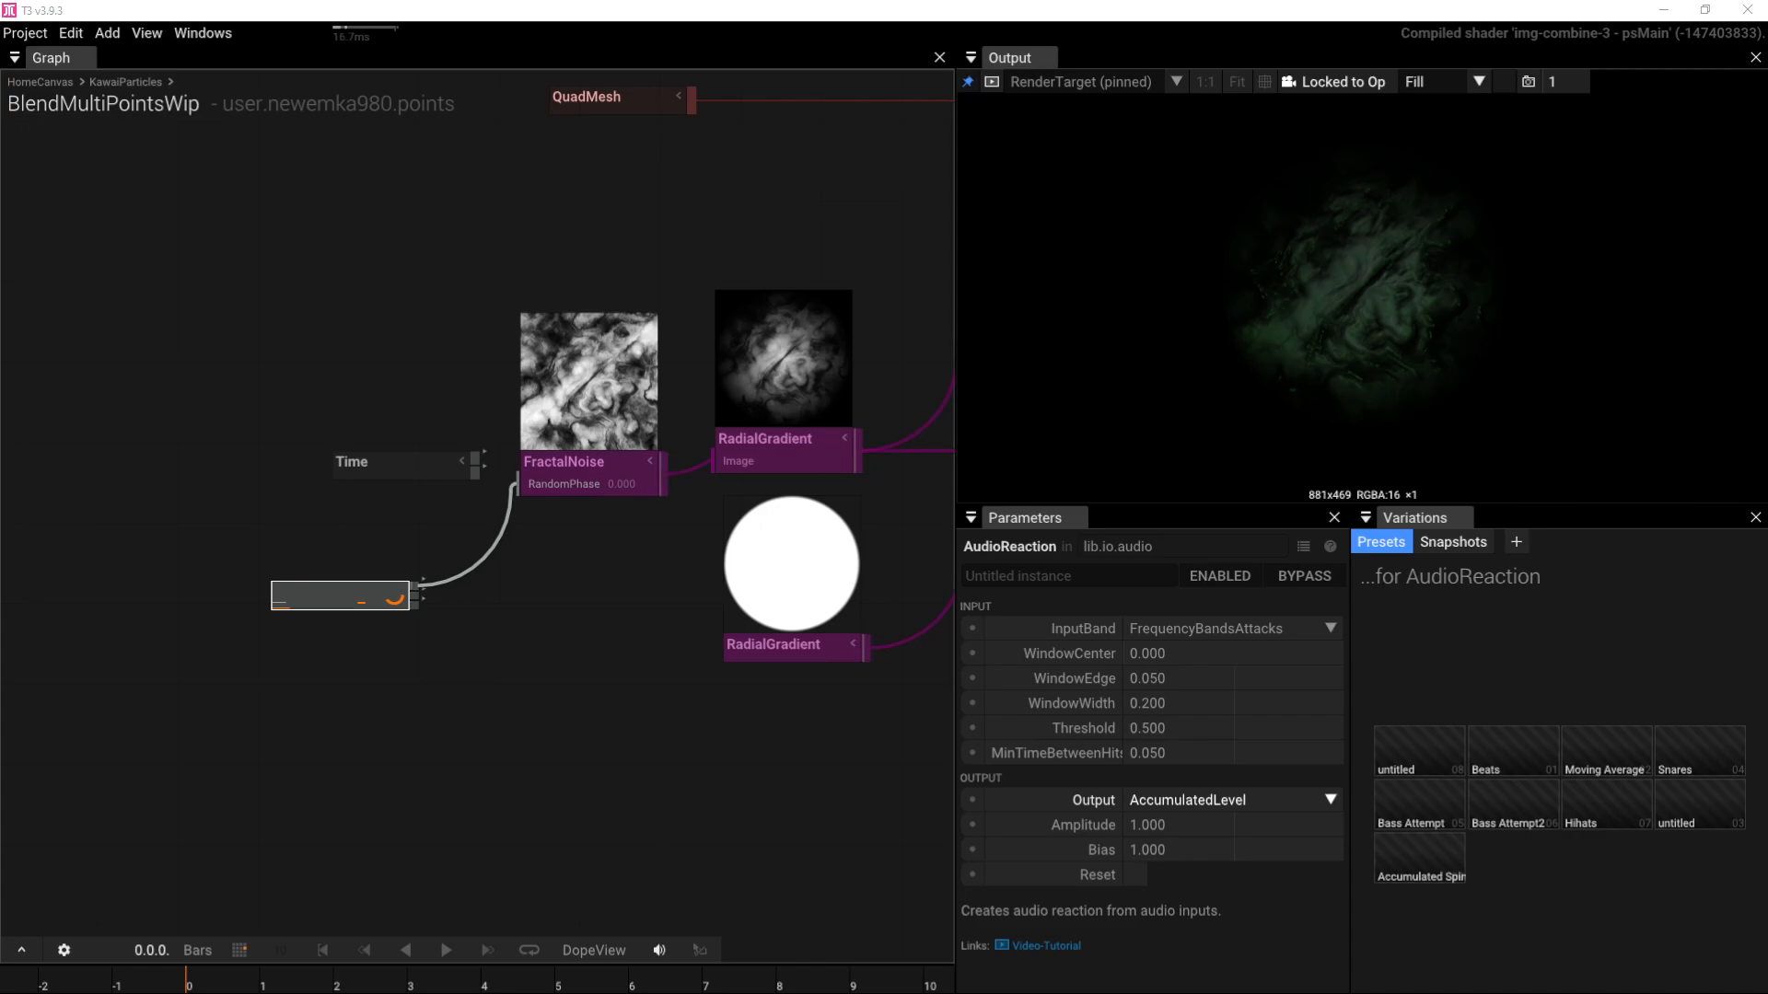
Step: Save the project with Ctrl+S
key(ctrl+s)
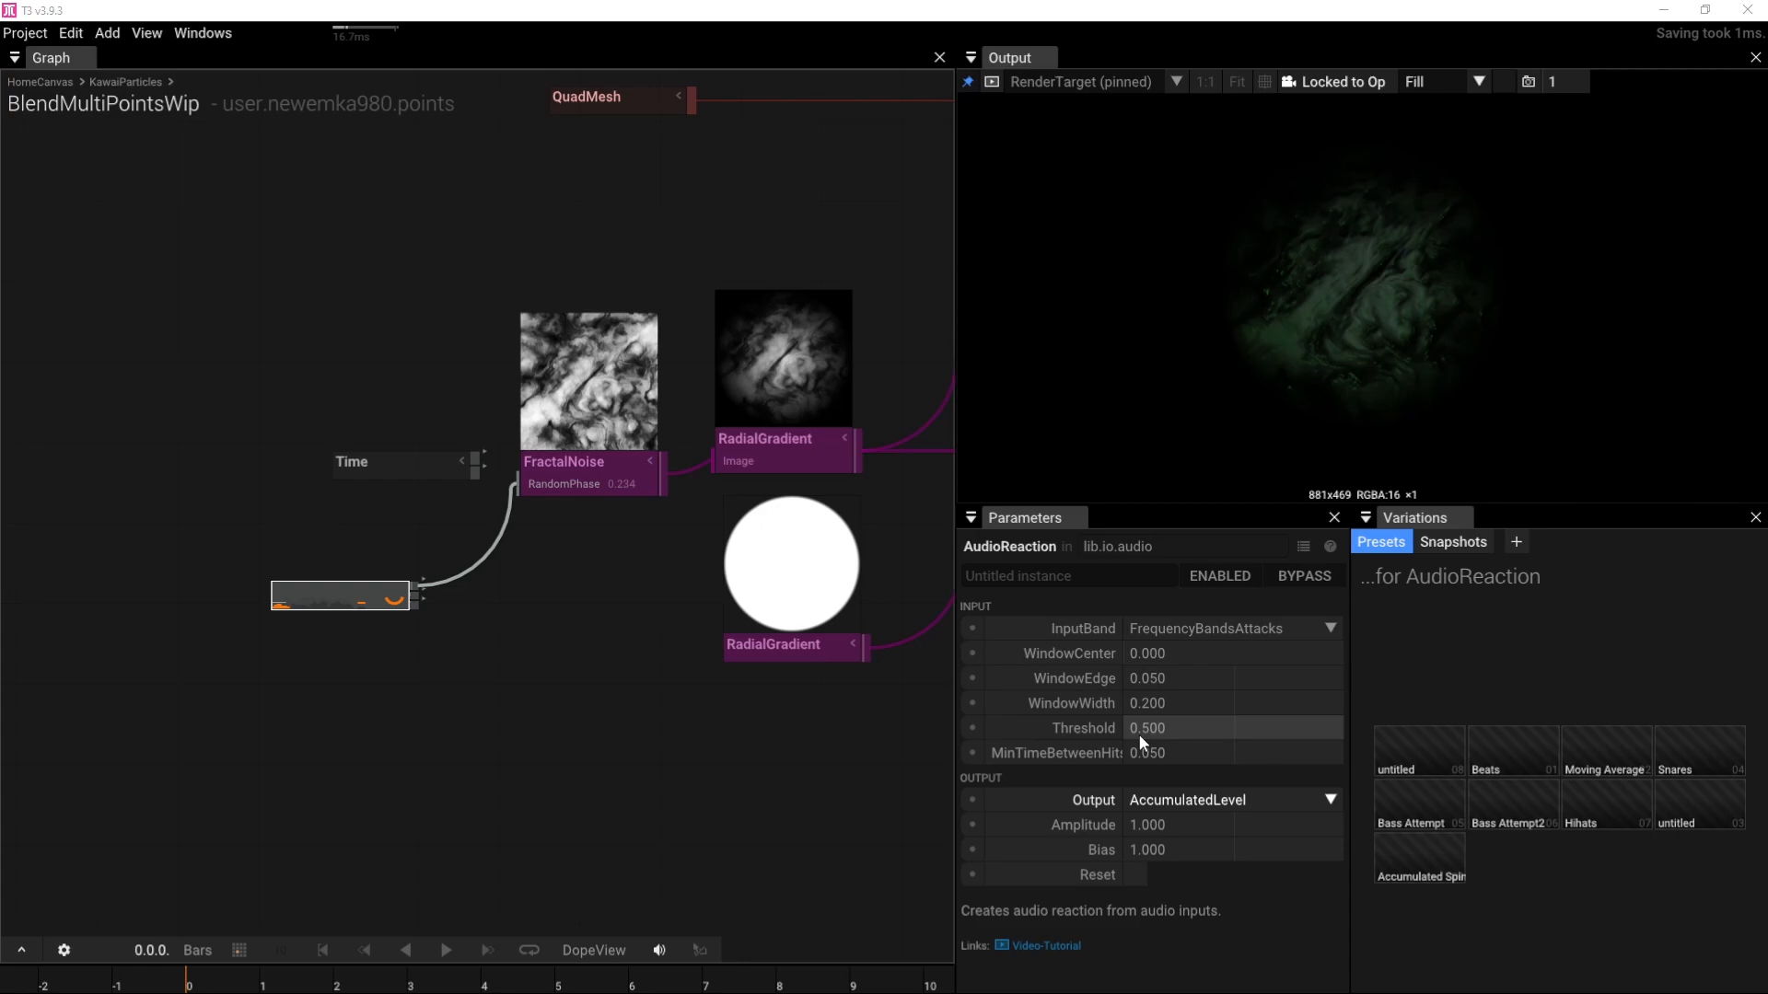
scroll(288, 648, up, 1)
scroll(287, 648, up, 1)
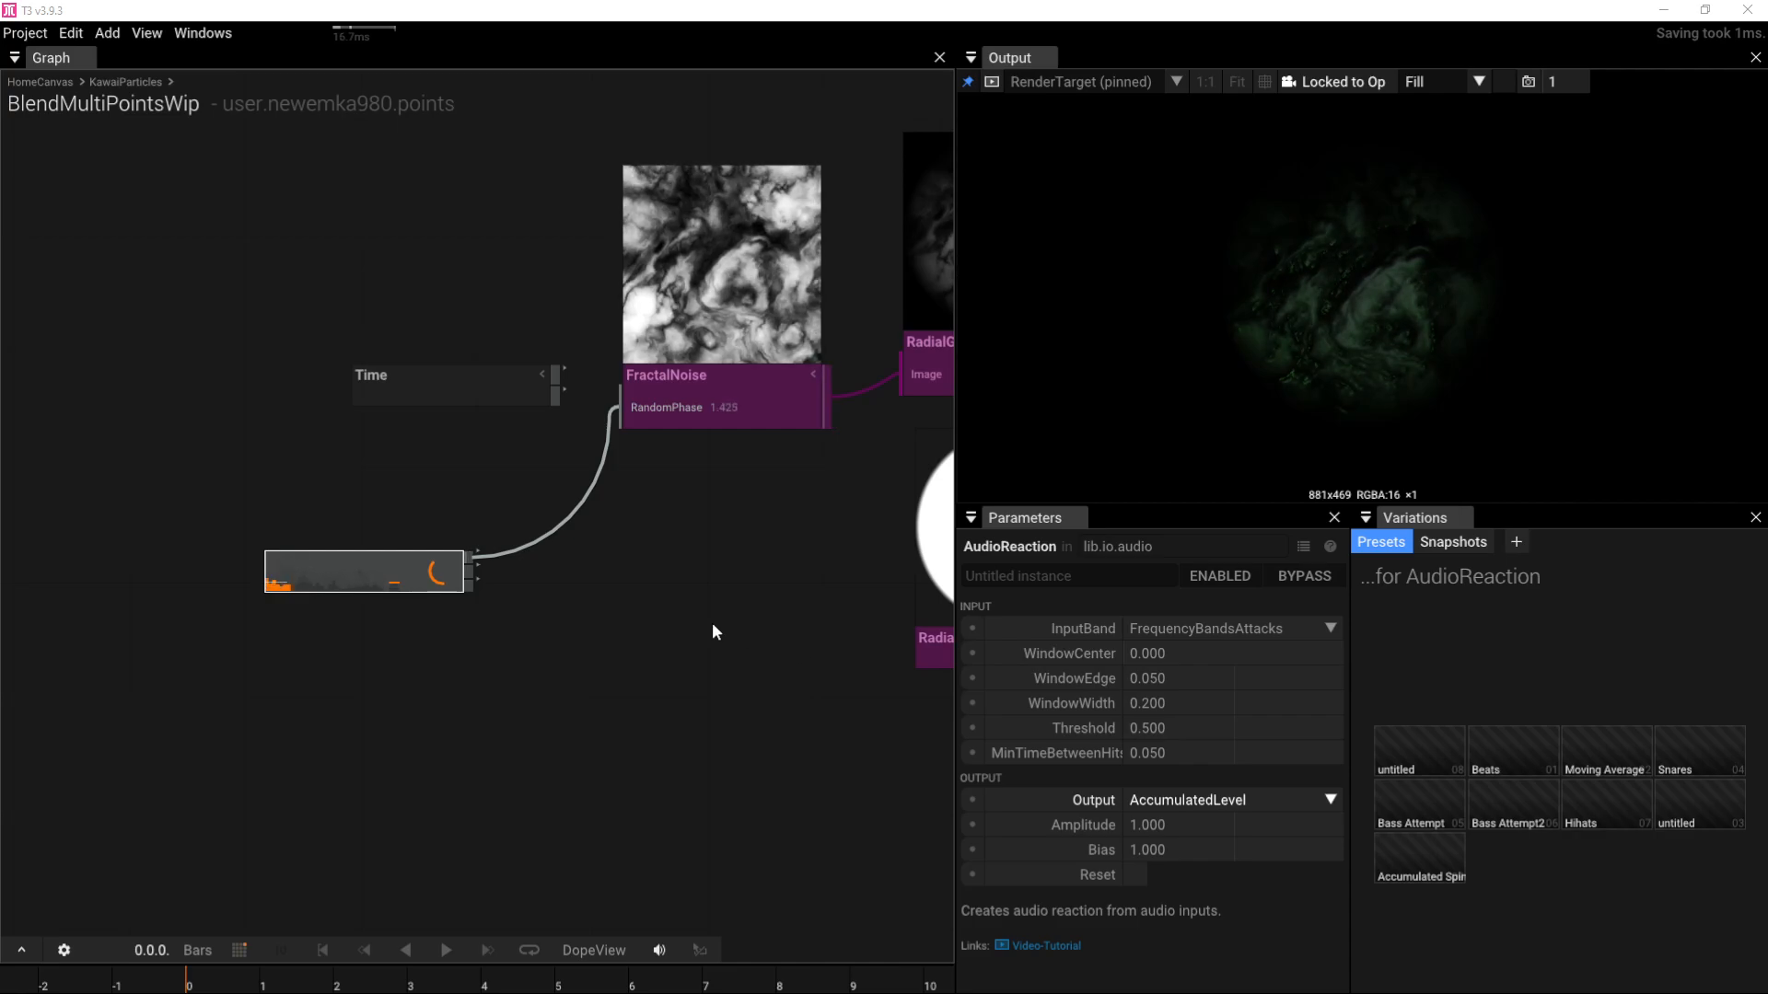
Step: Set AudioReaction Amplitude to 5, then raise it to 10
click(1196, 825)
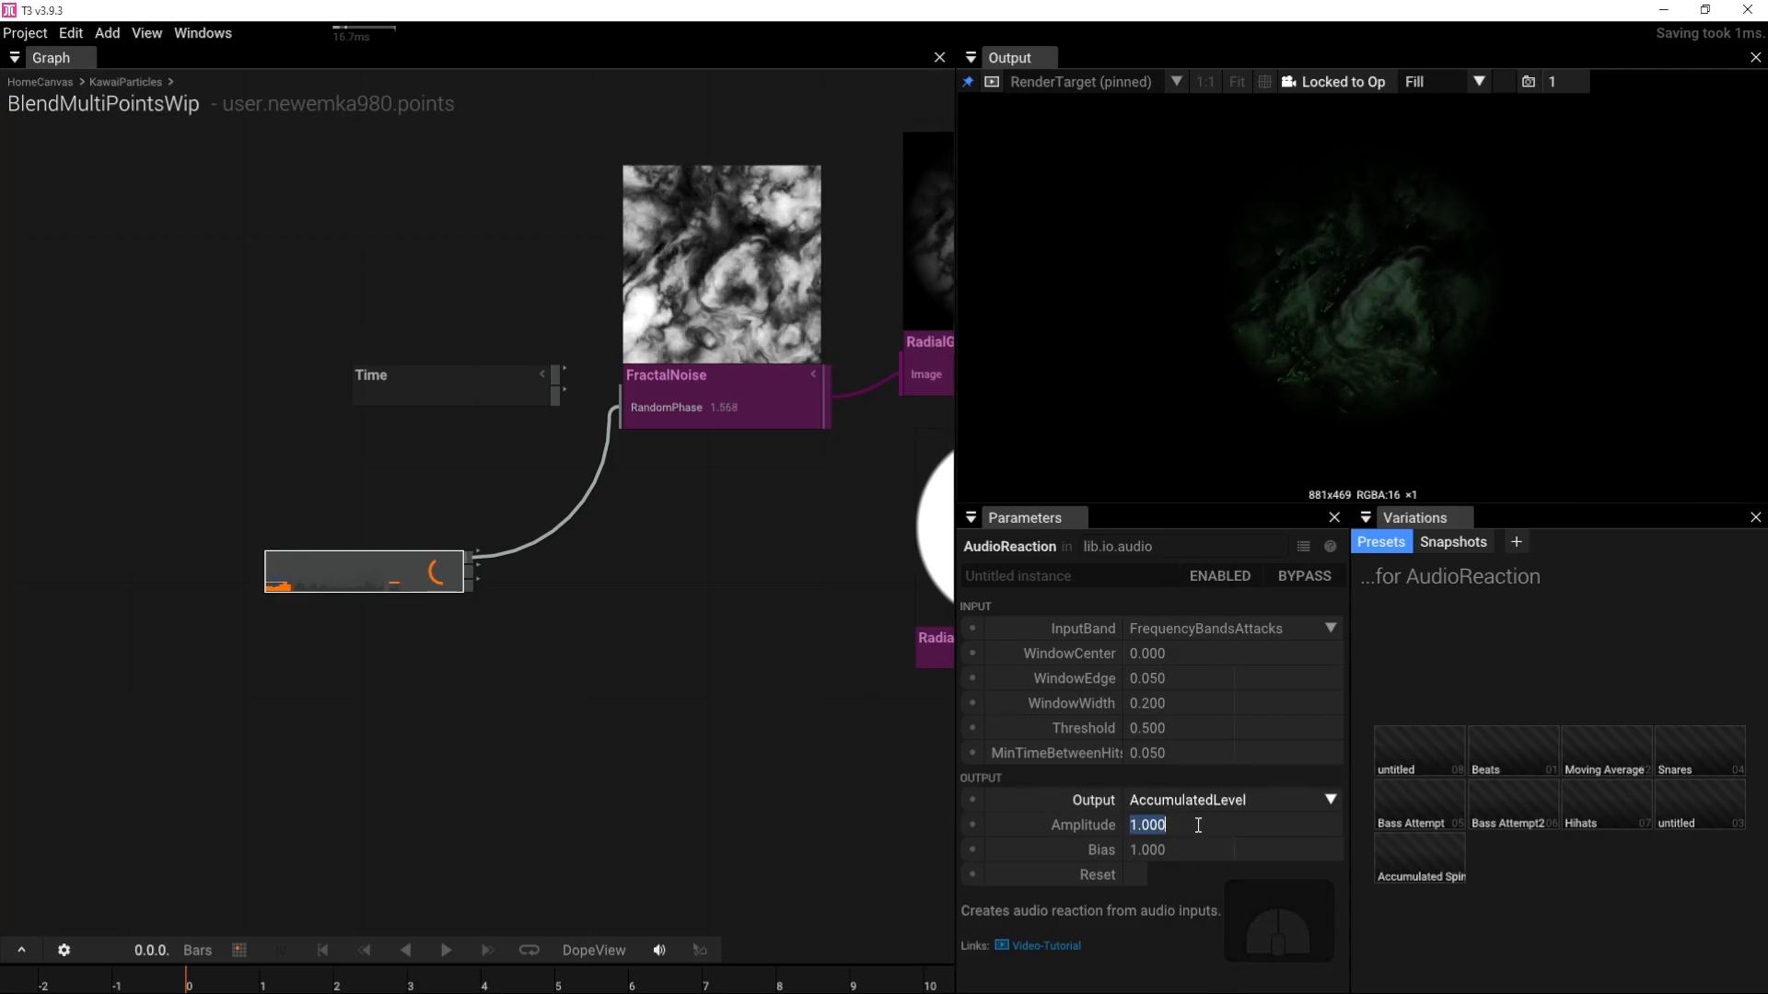
text(5)
key(Return)
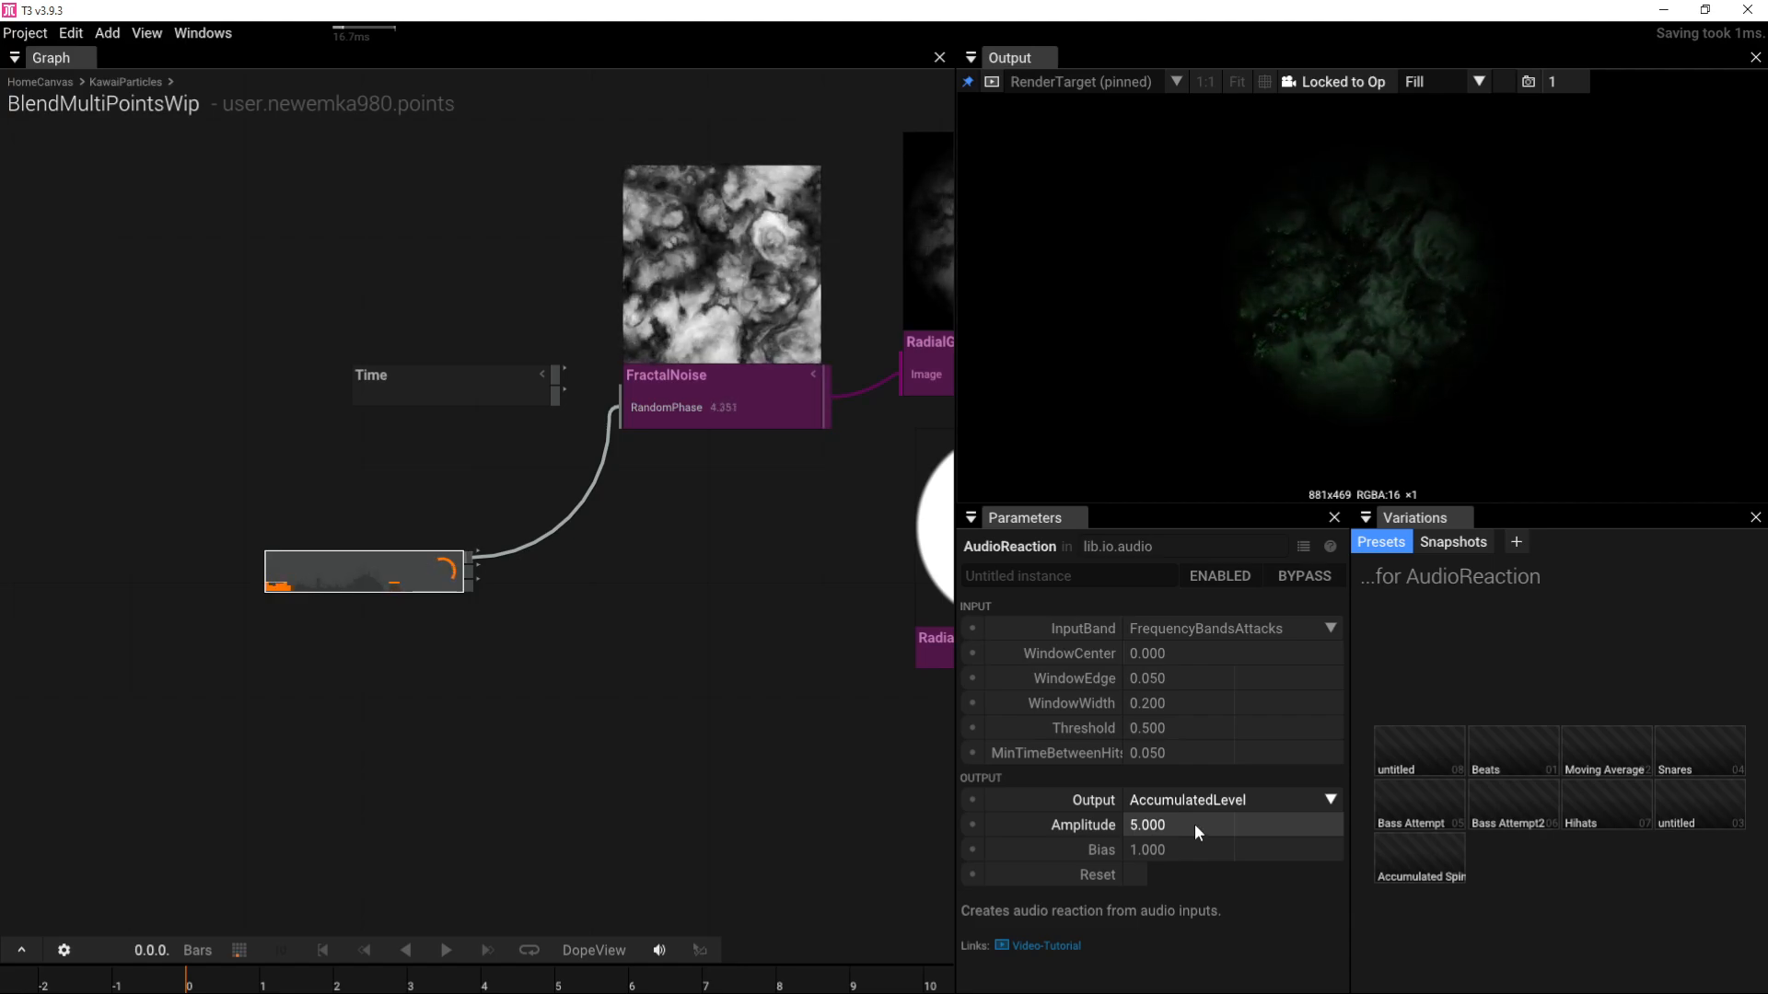
click(1195, 823)
text(10)
key(Return)
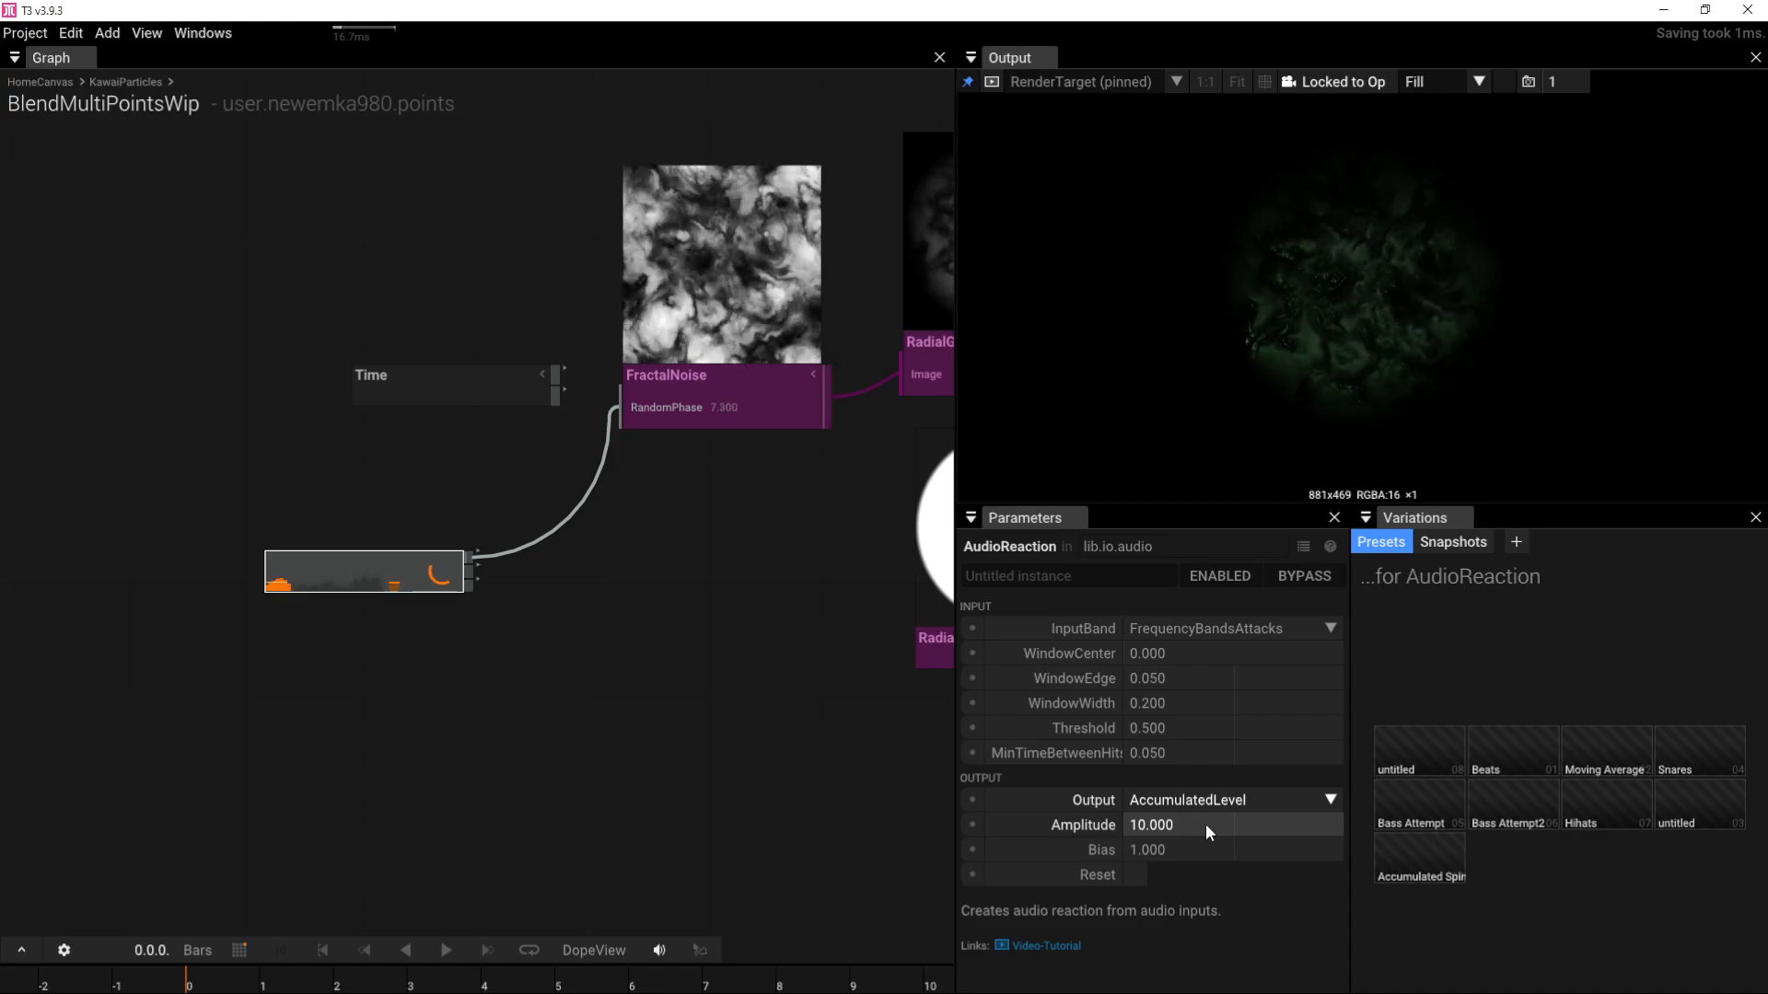
click(1206, 823)
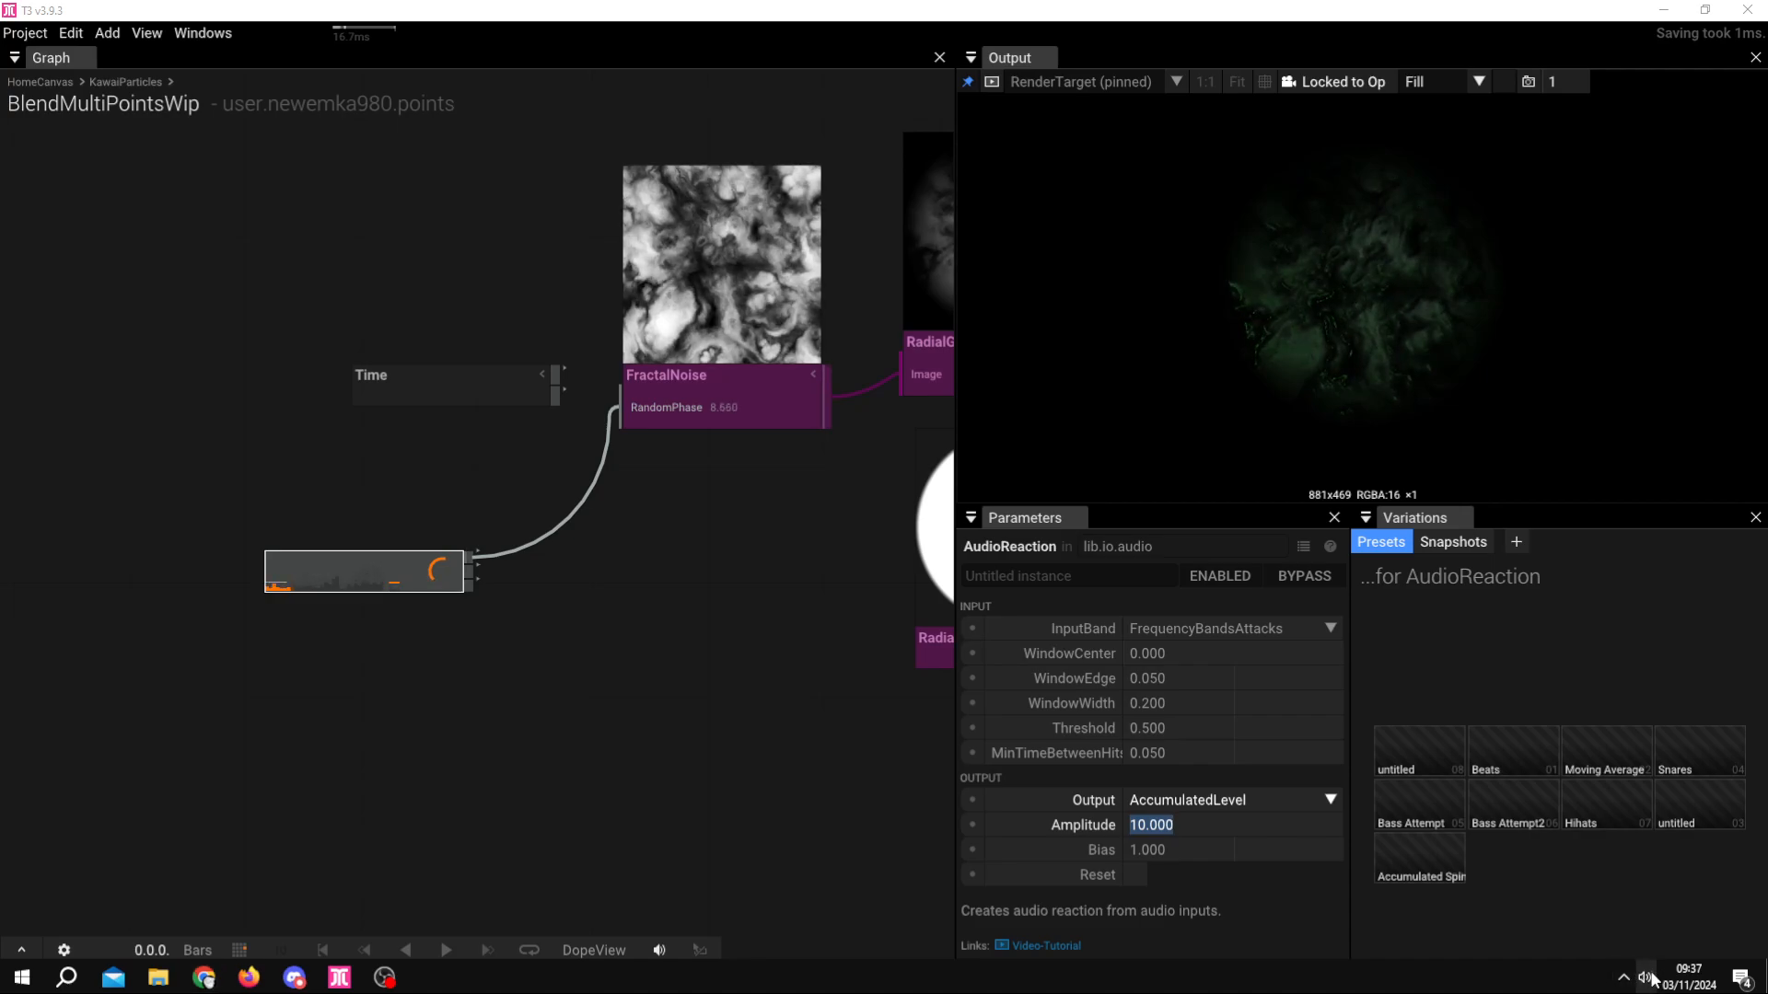
Step: Lower the system volume from 59 to 36 and reframe the node graph
click(1627, 978)
drag(1610, 720, 1563, 721)
click(1645, 978)
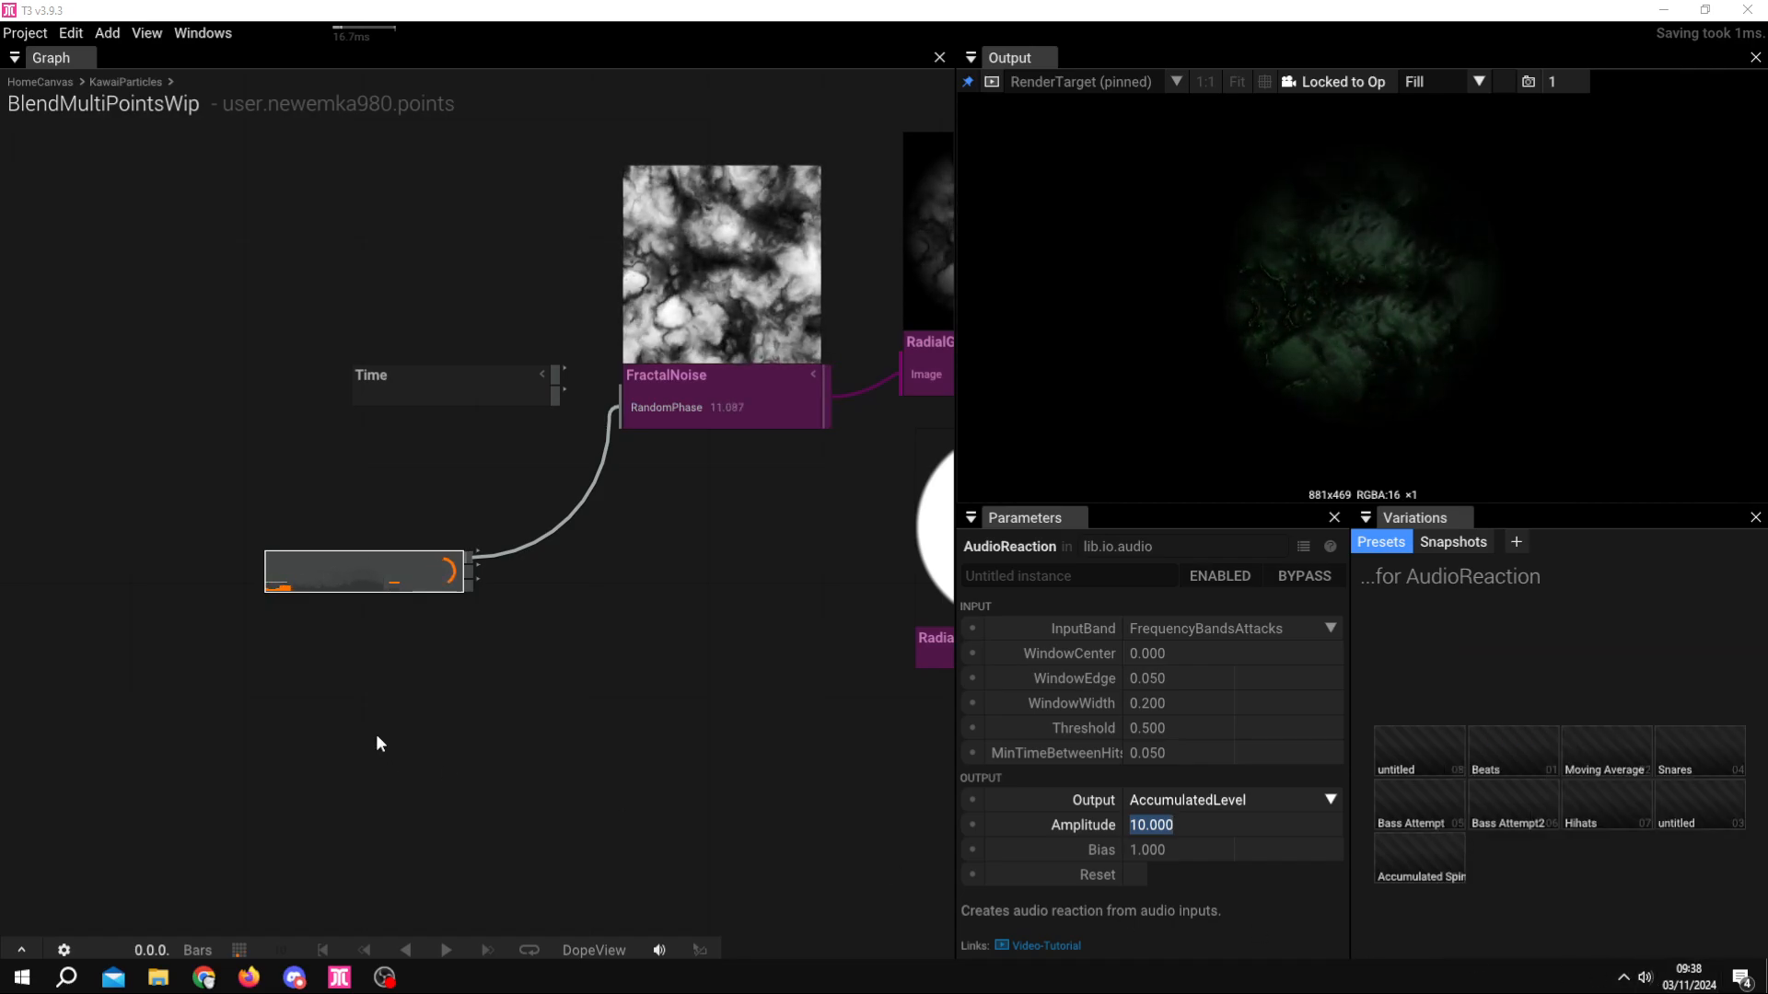
right_click(650, 554)
right_drag(650, 554, 423, 638)
scroll(498, 626, down, 2)
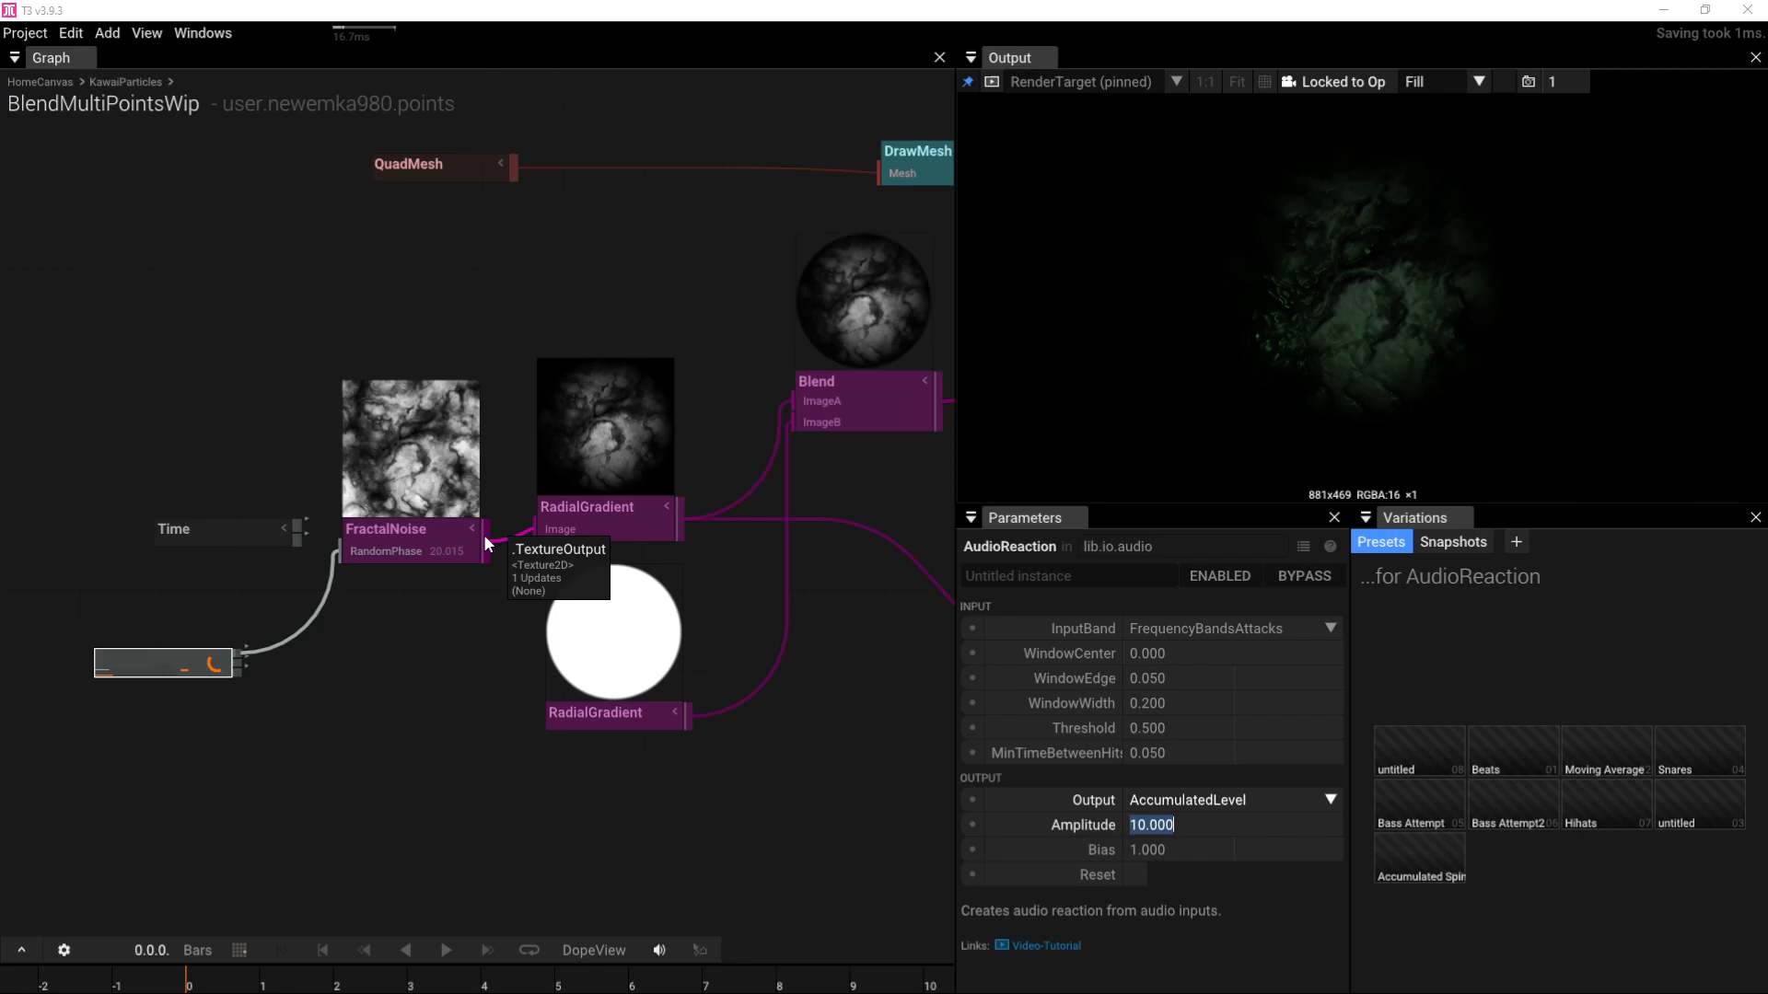
Step: Create a RemapColor node fed by FractalNoise, add a left gradient stop, and show it in the output
drag(485, 538, 433, 804)
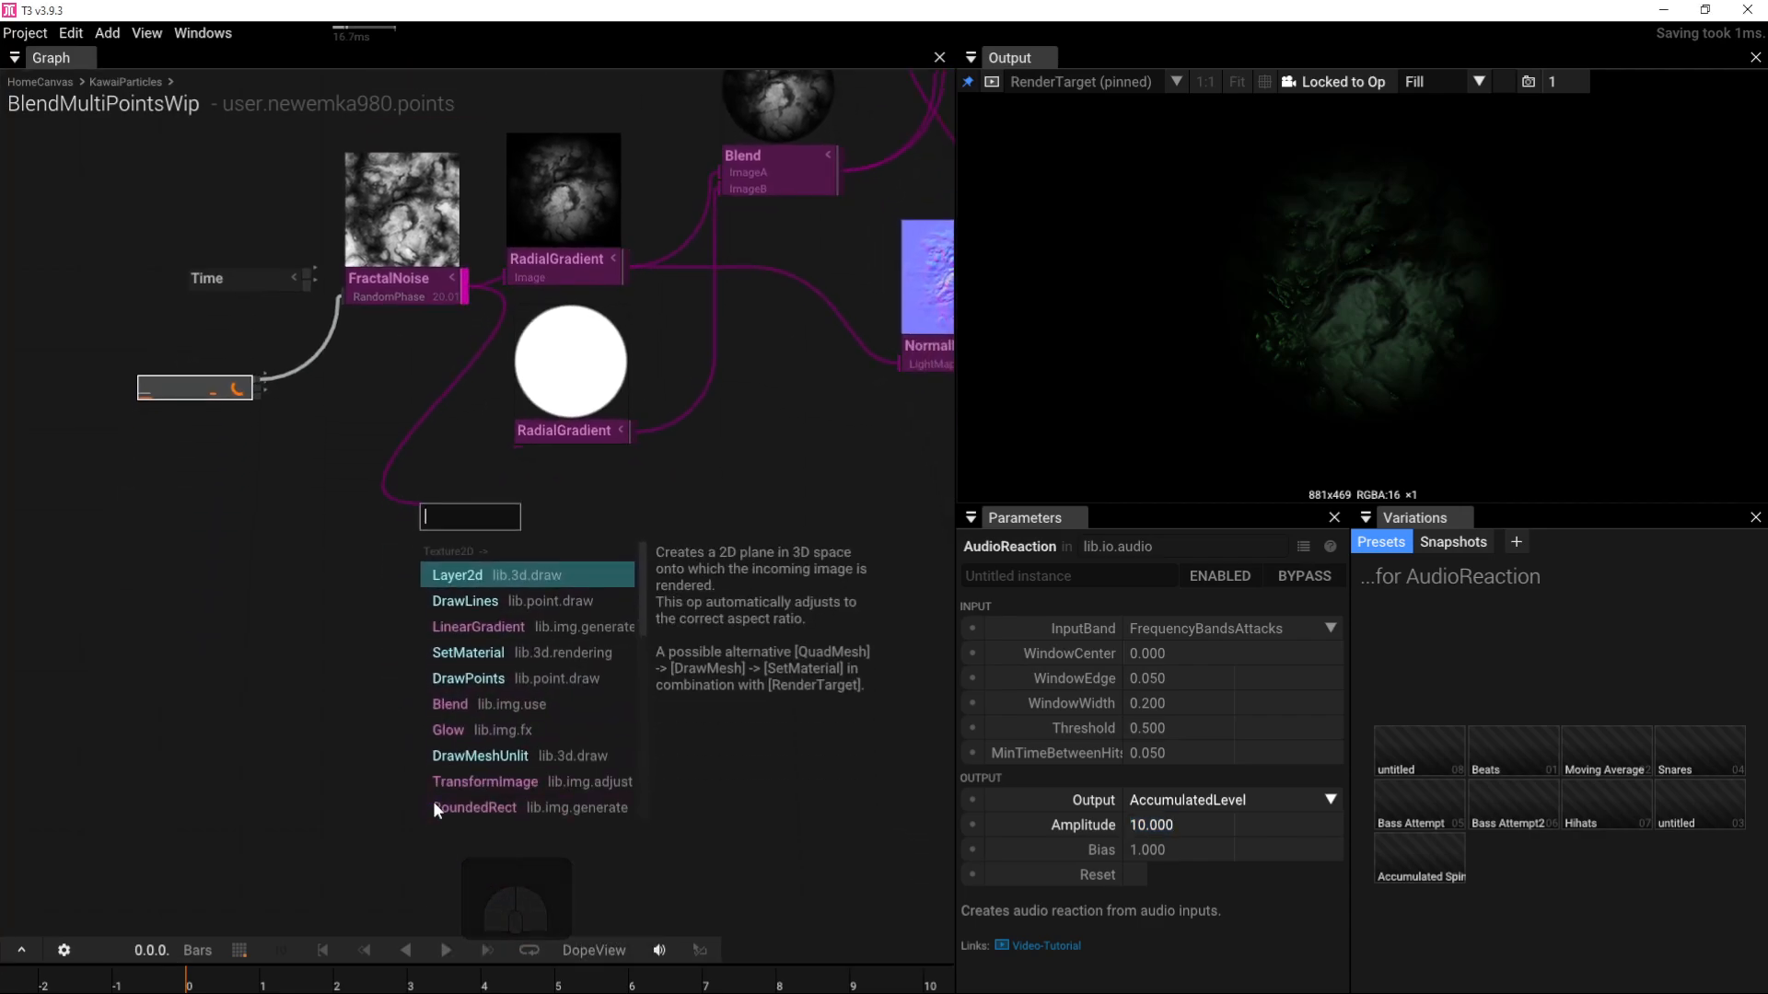
text(remap)
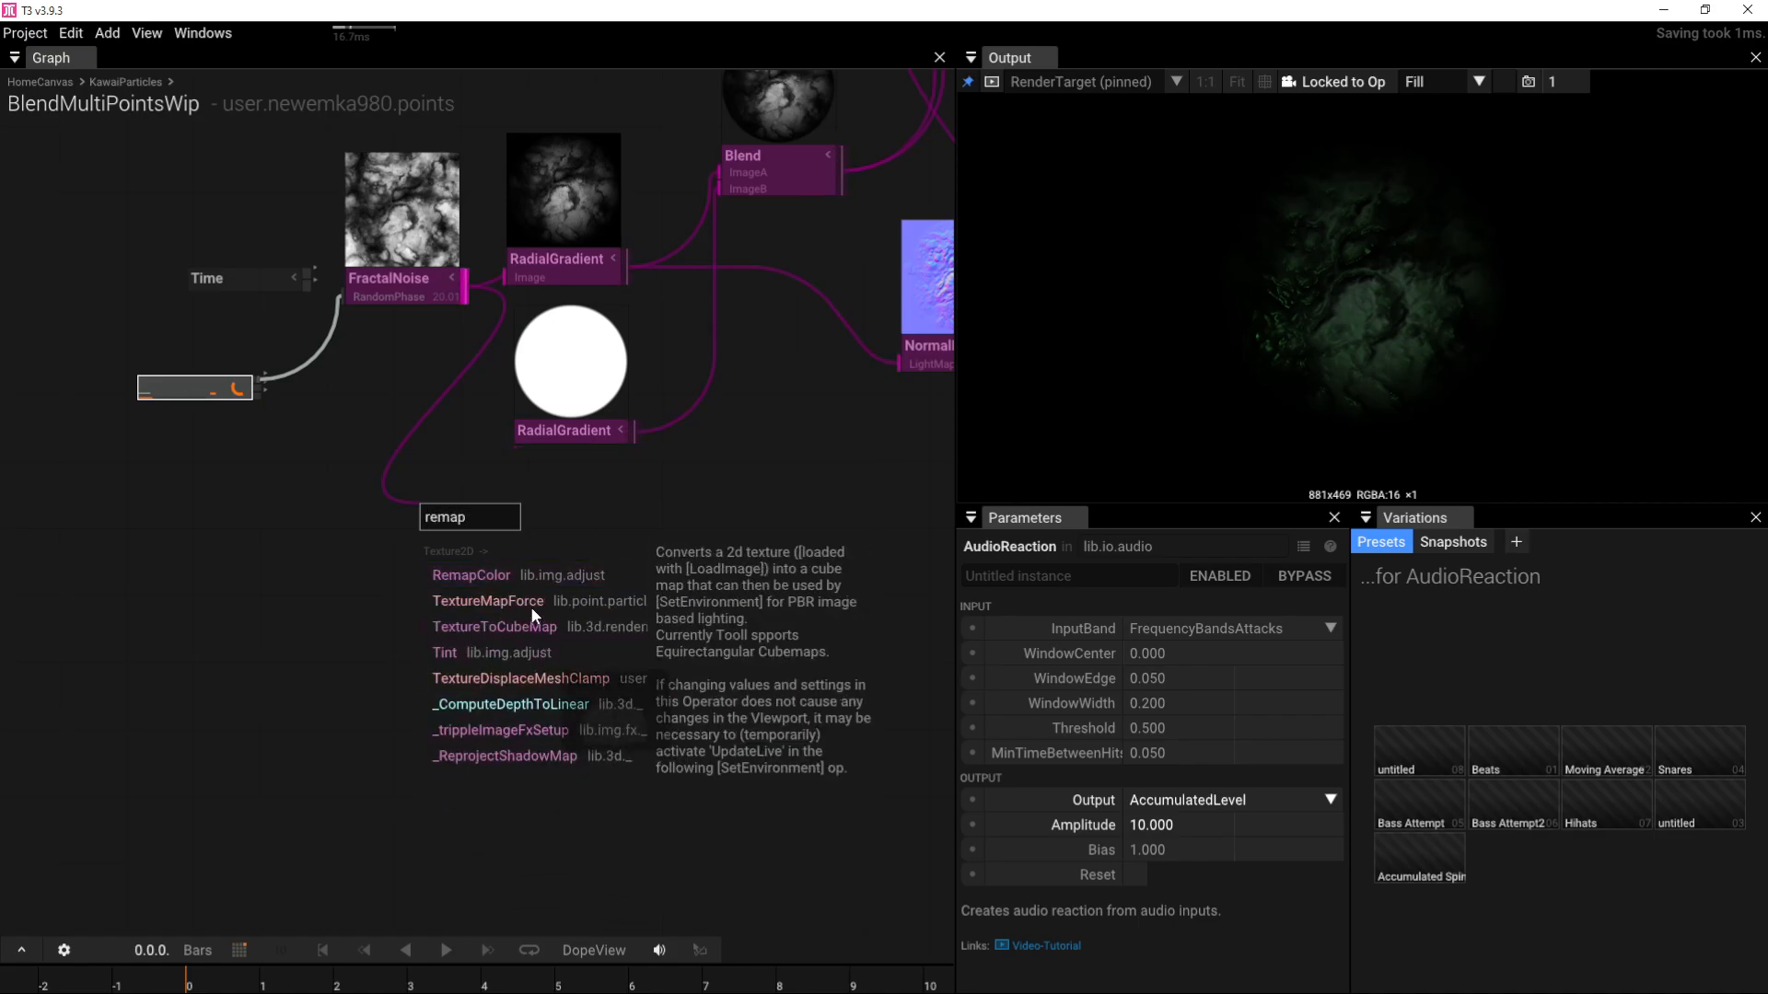
key(Return)
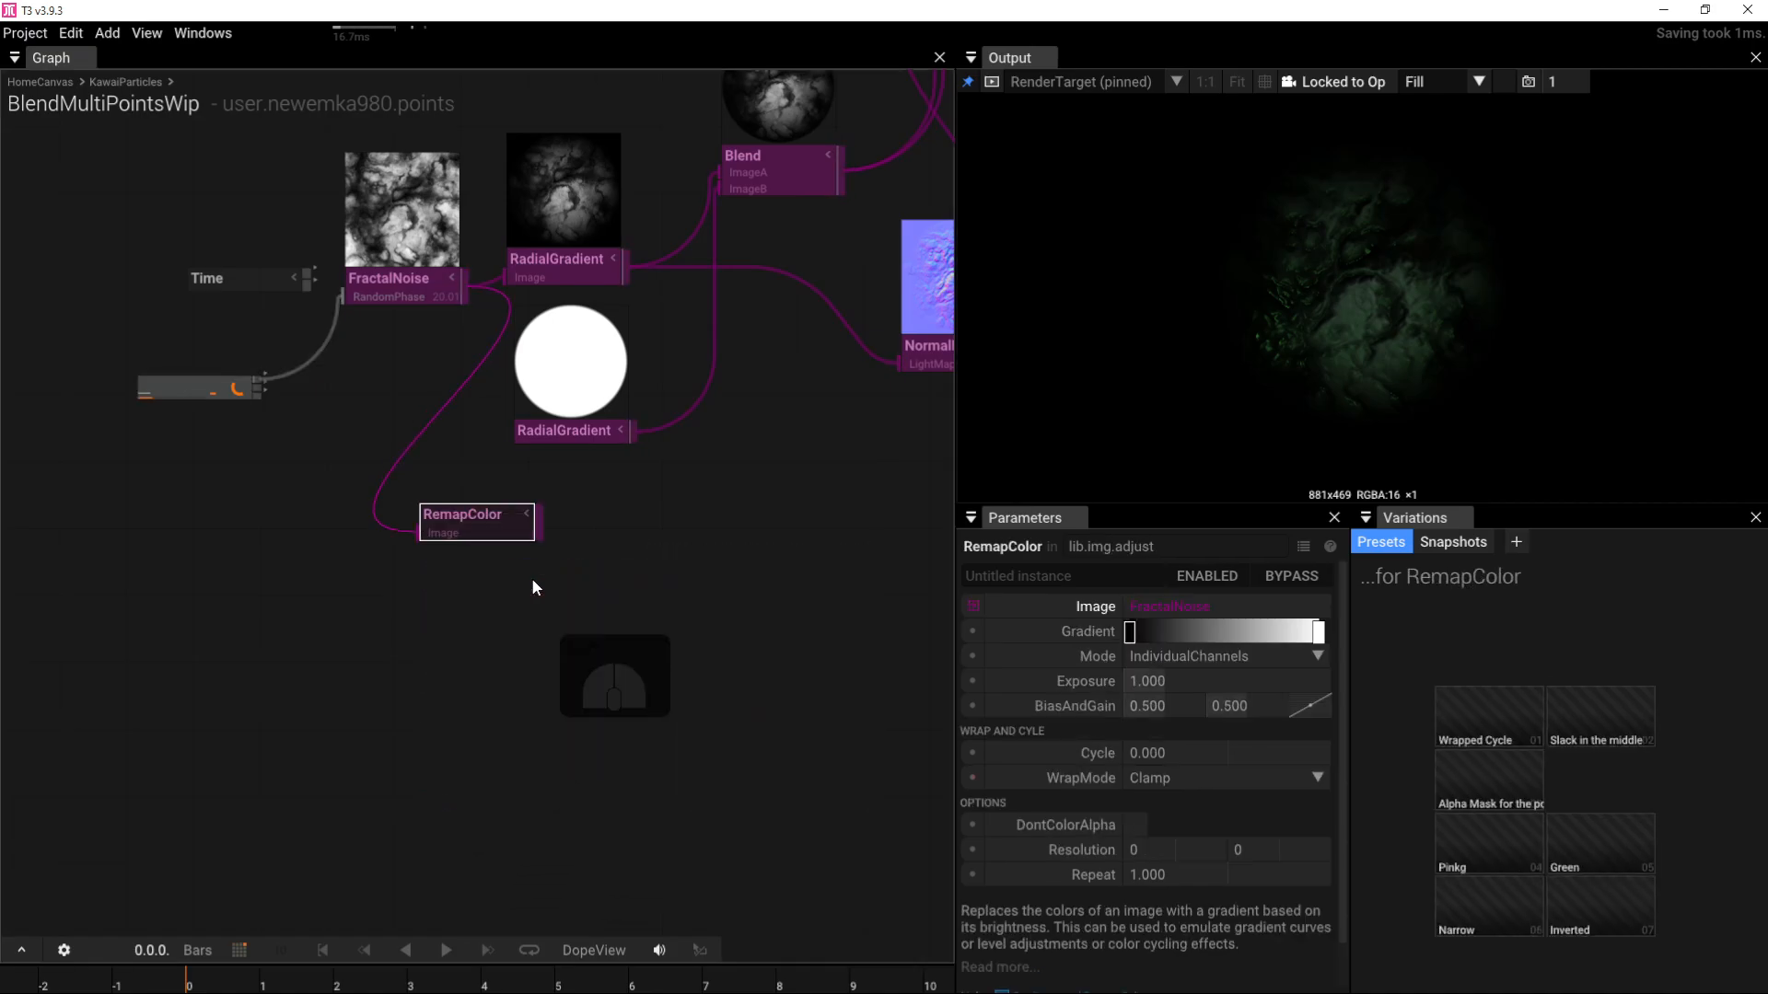
click(1145, 634)
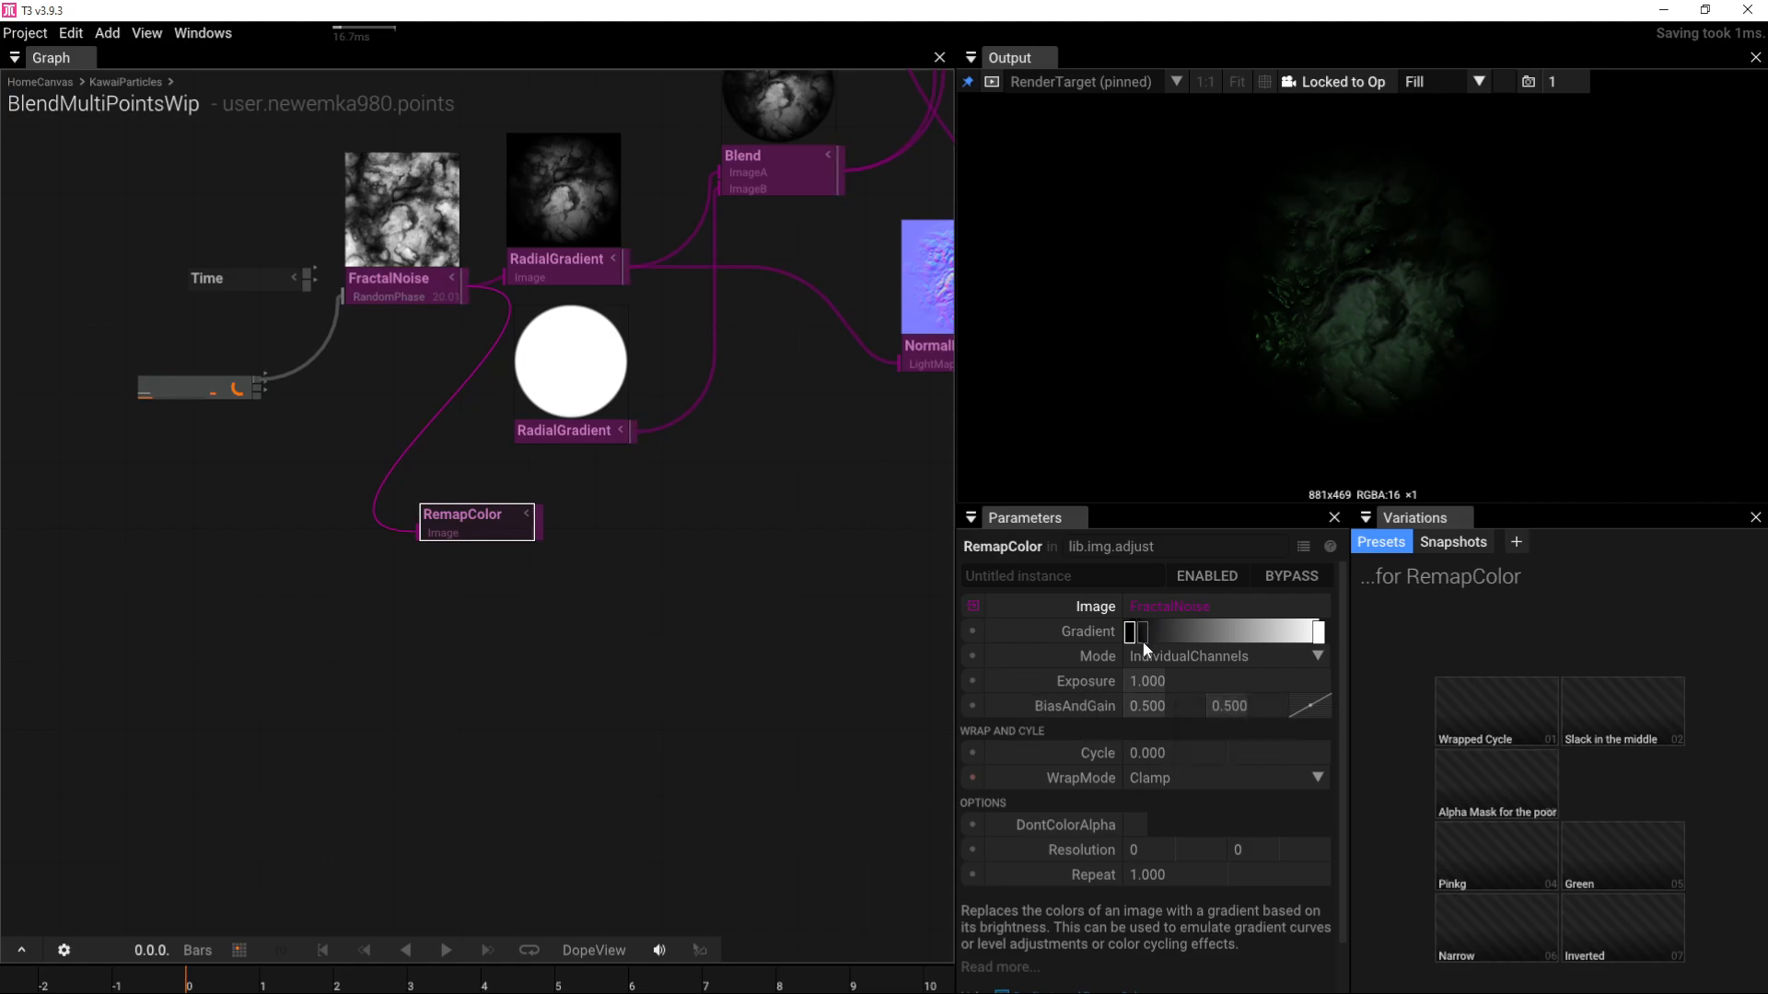
drag(1145, 642, 1137, 643)
key(p)
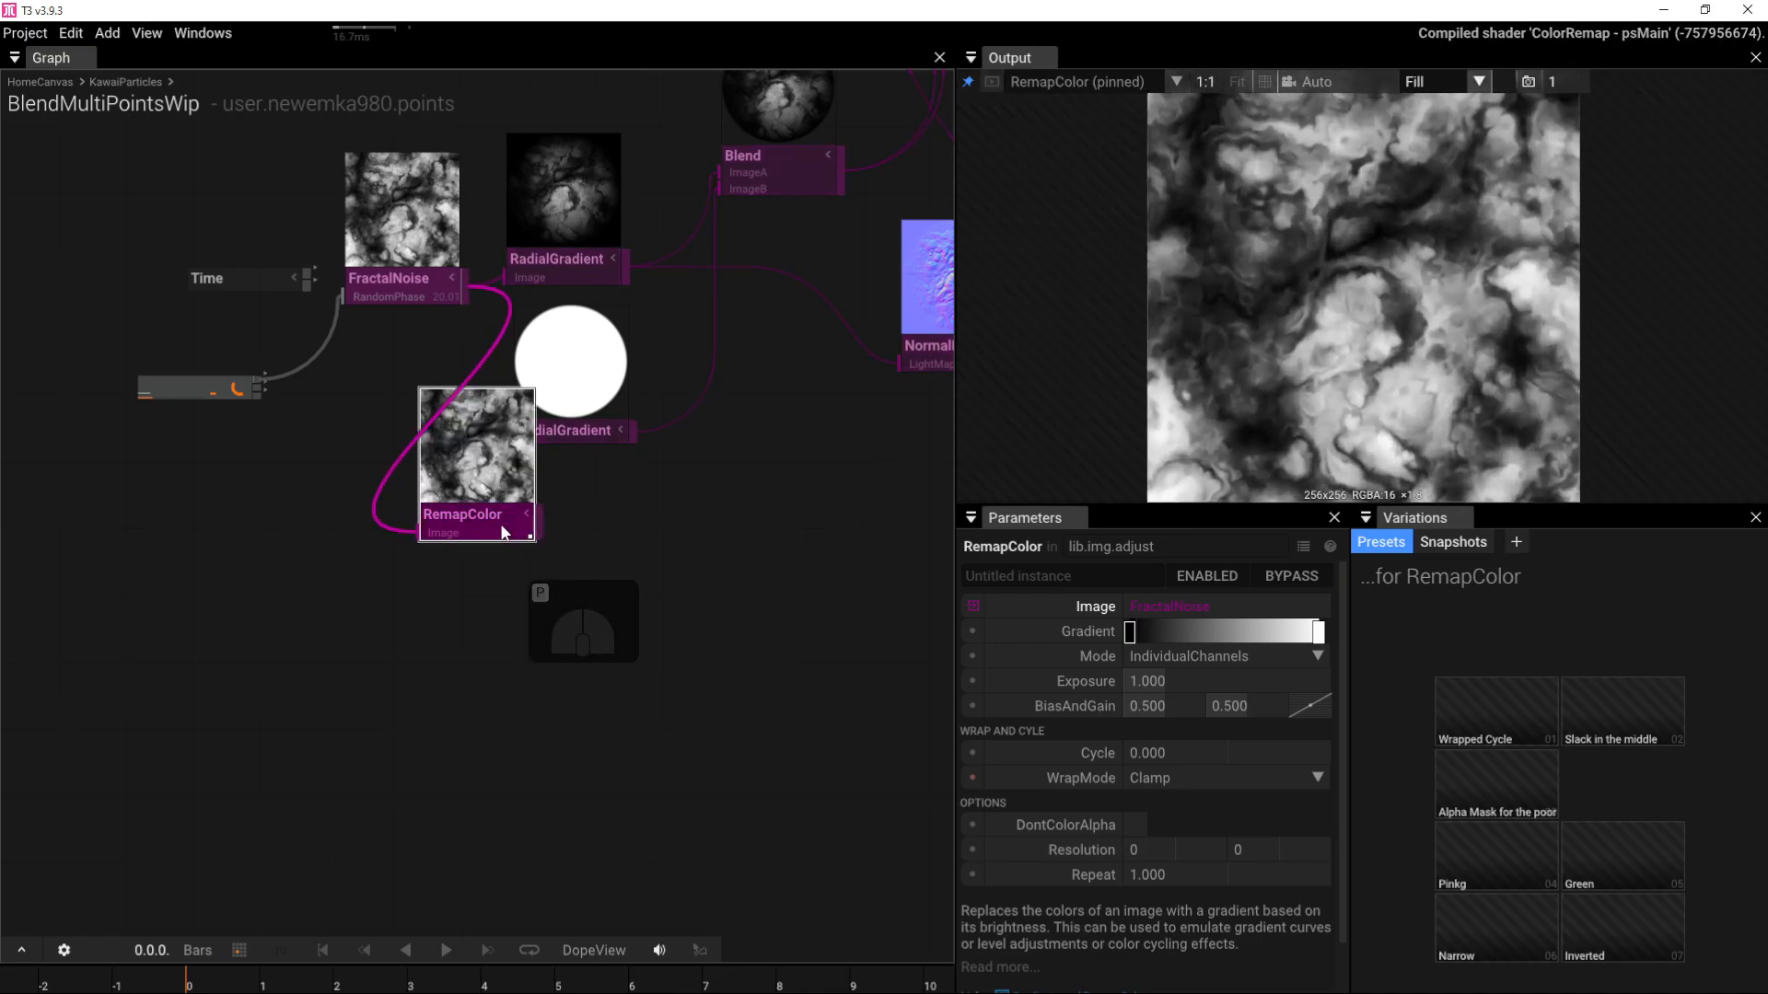
Step: Make the right gradient stop fully transparent and set the remap mode to UseGrayScale
click(1320, 637)
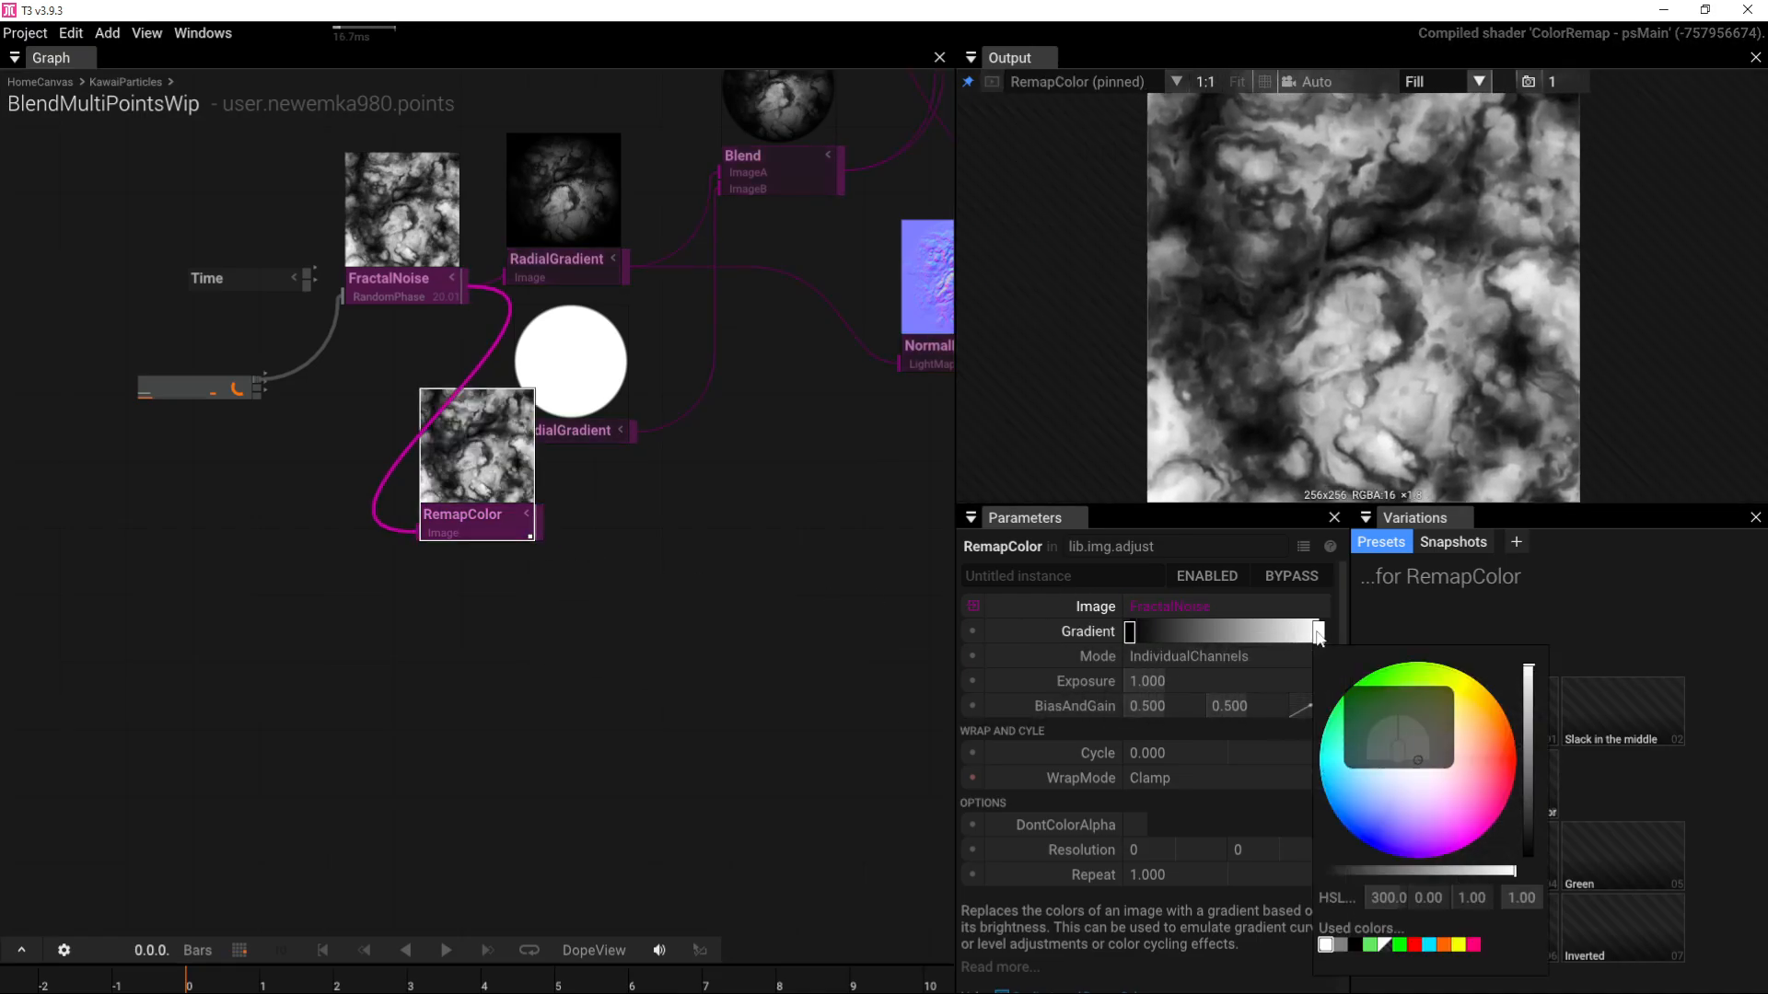
drag(1469, 871, 1152, 880)
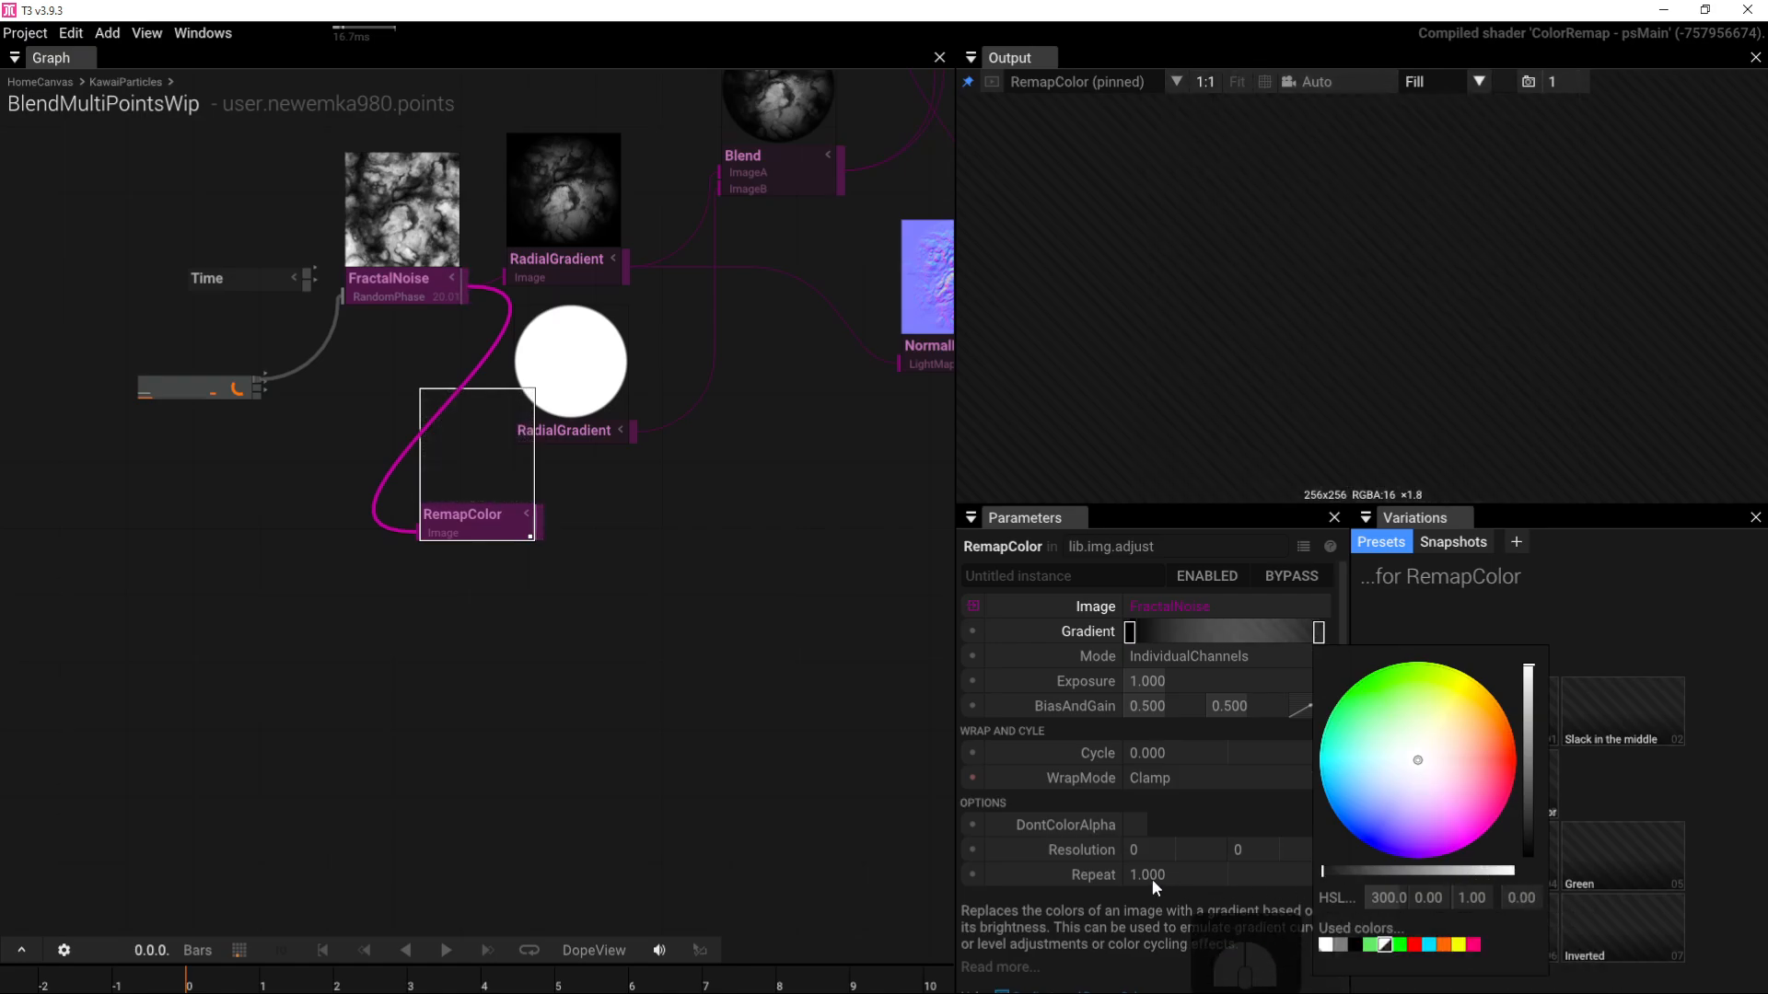
click(1165, 656)
click(1171, 655)
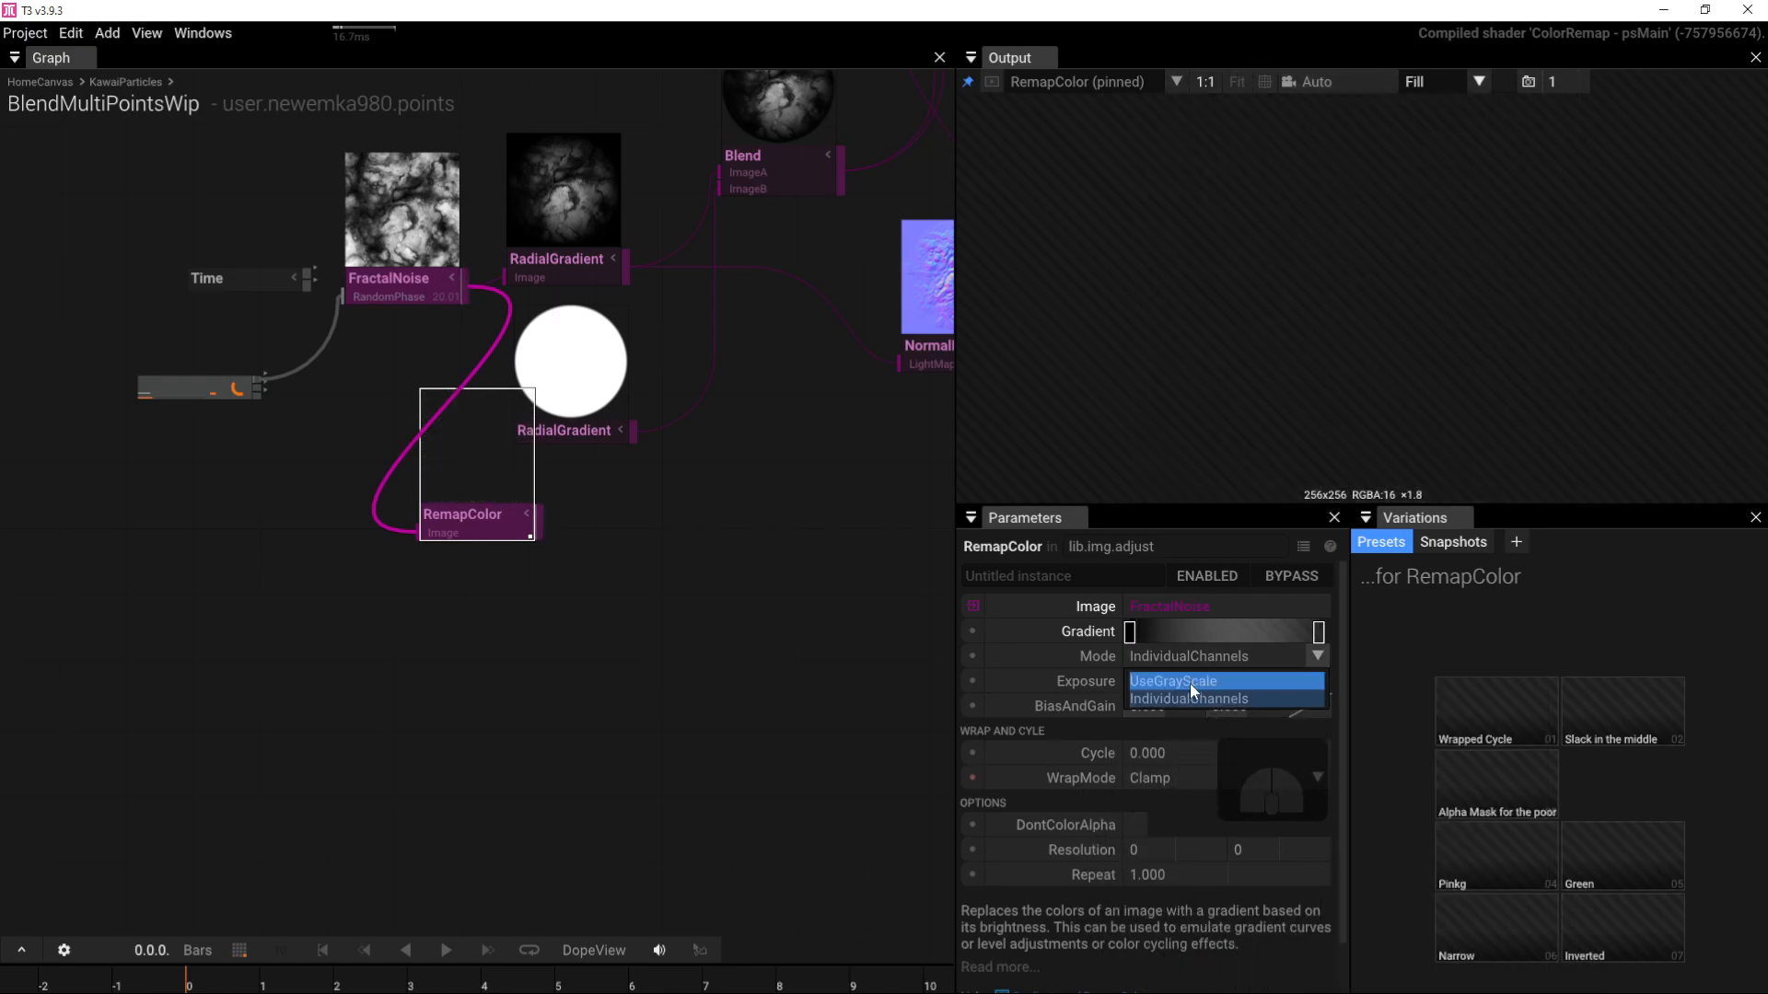
click(1190, 683)
Step: Add a white left gradient stop, pull the right stop inward for contrast, and reposition RemapColor
click(1165, 632)
drag(1165, 633, 1136, 633)
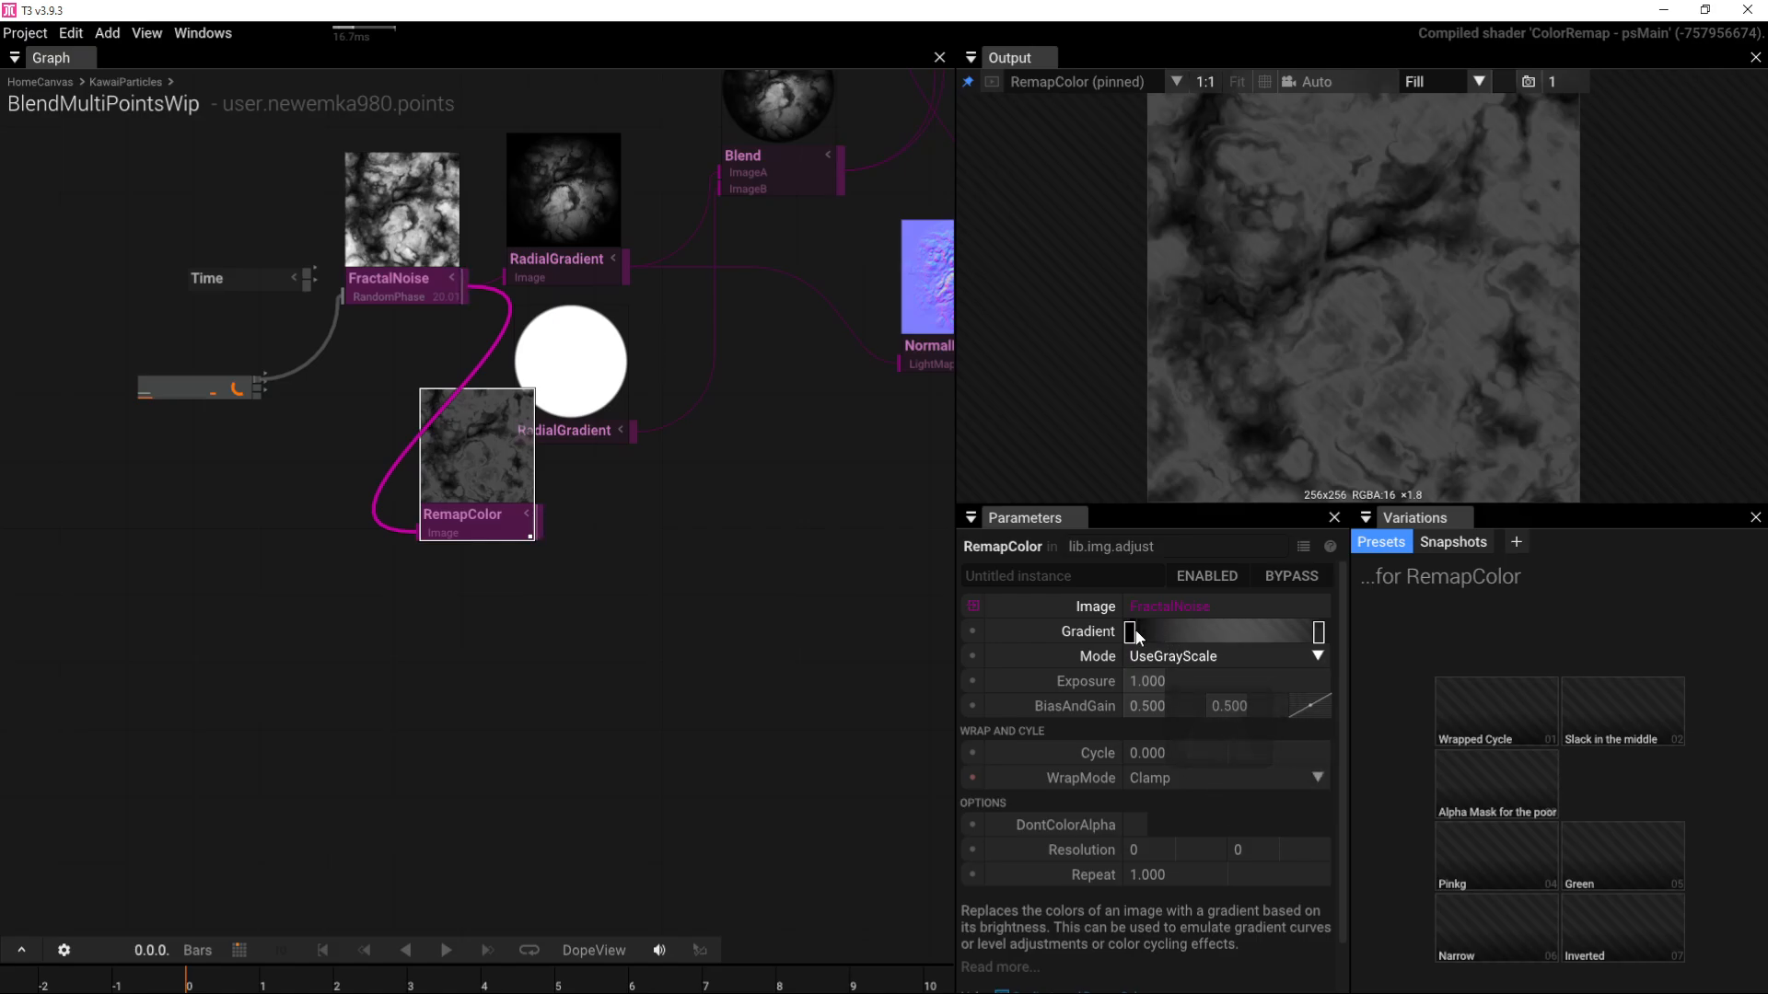
click(1131, 632)
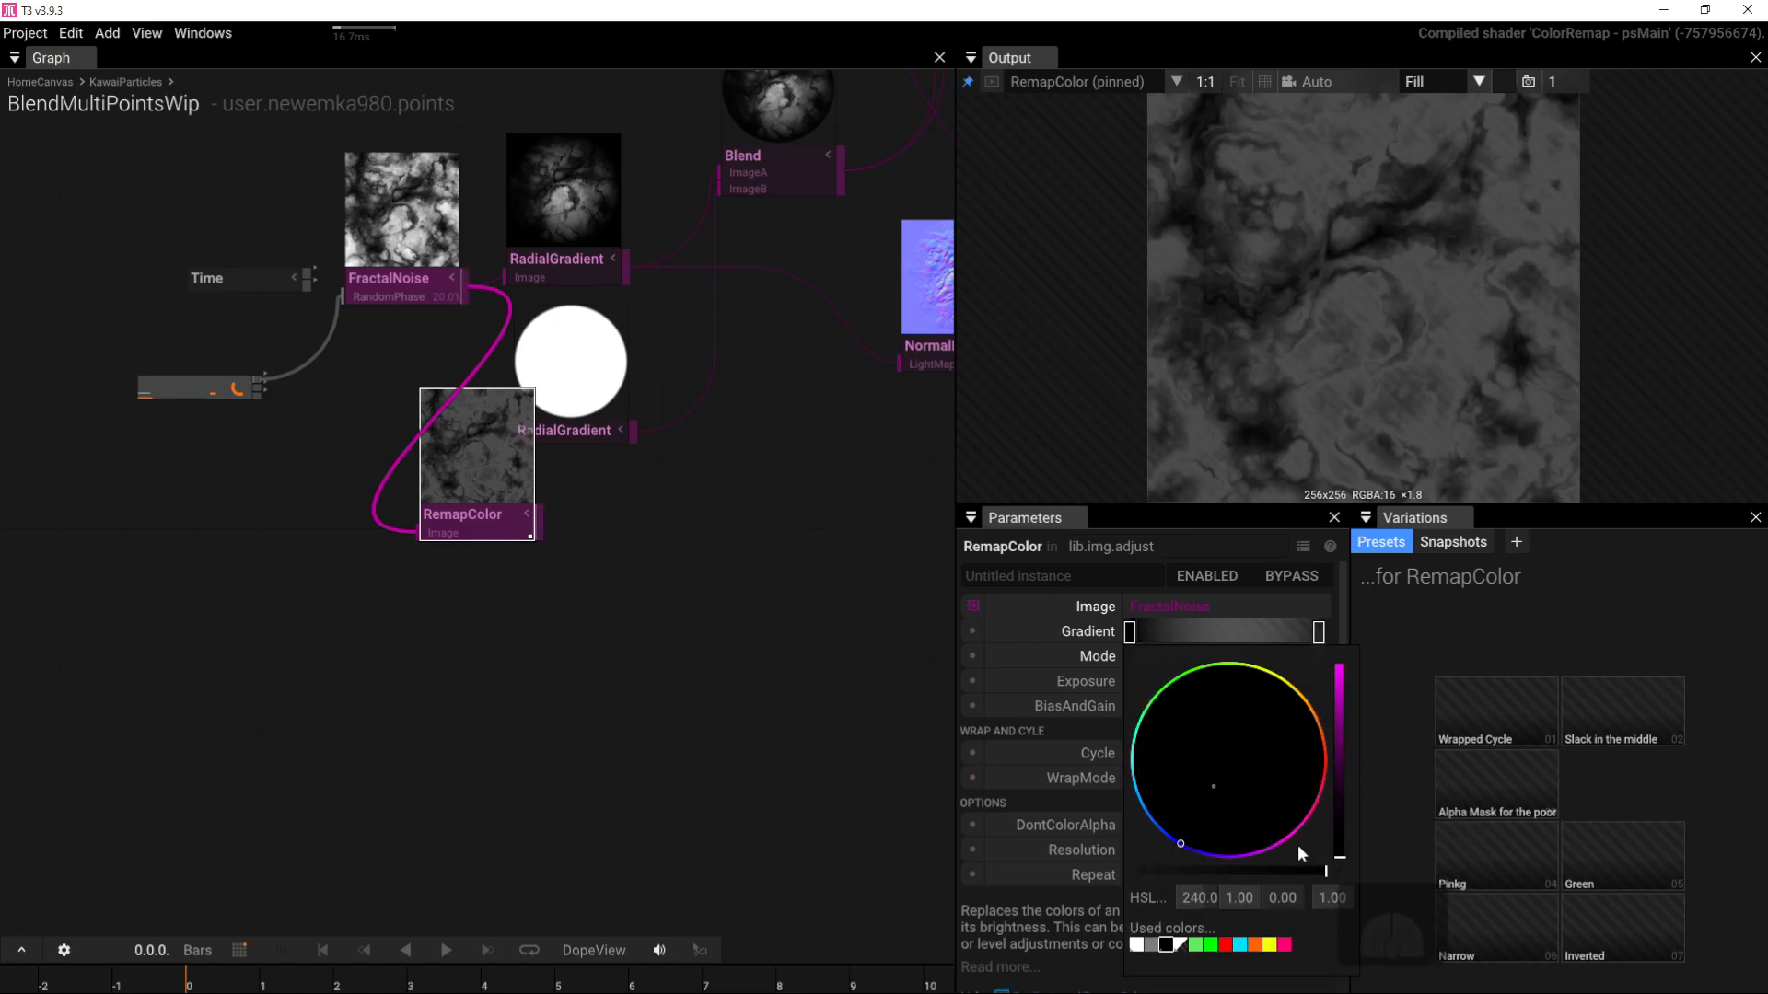
click(1139, 945)
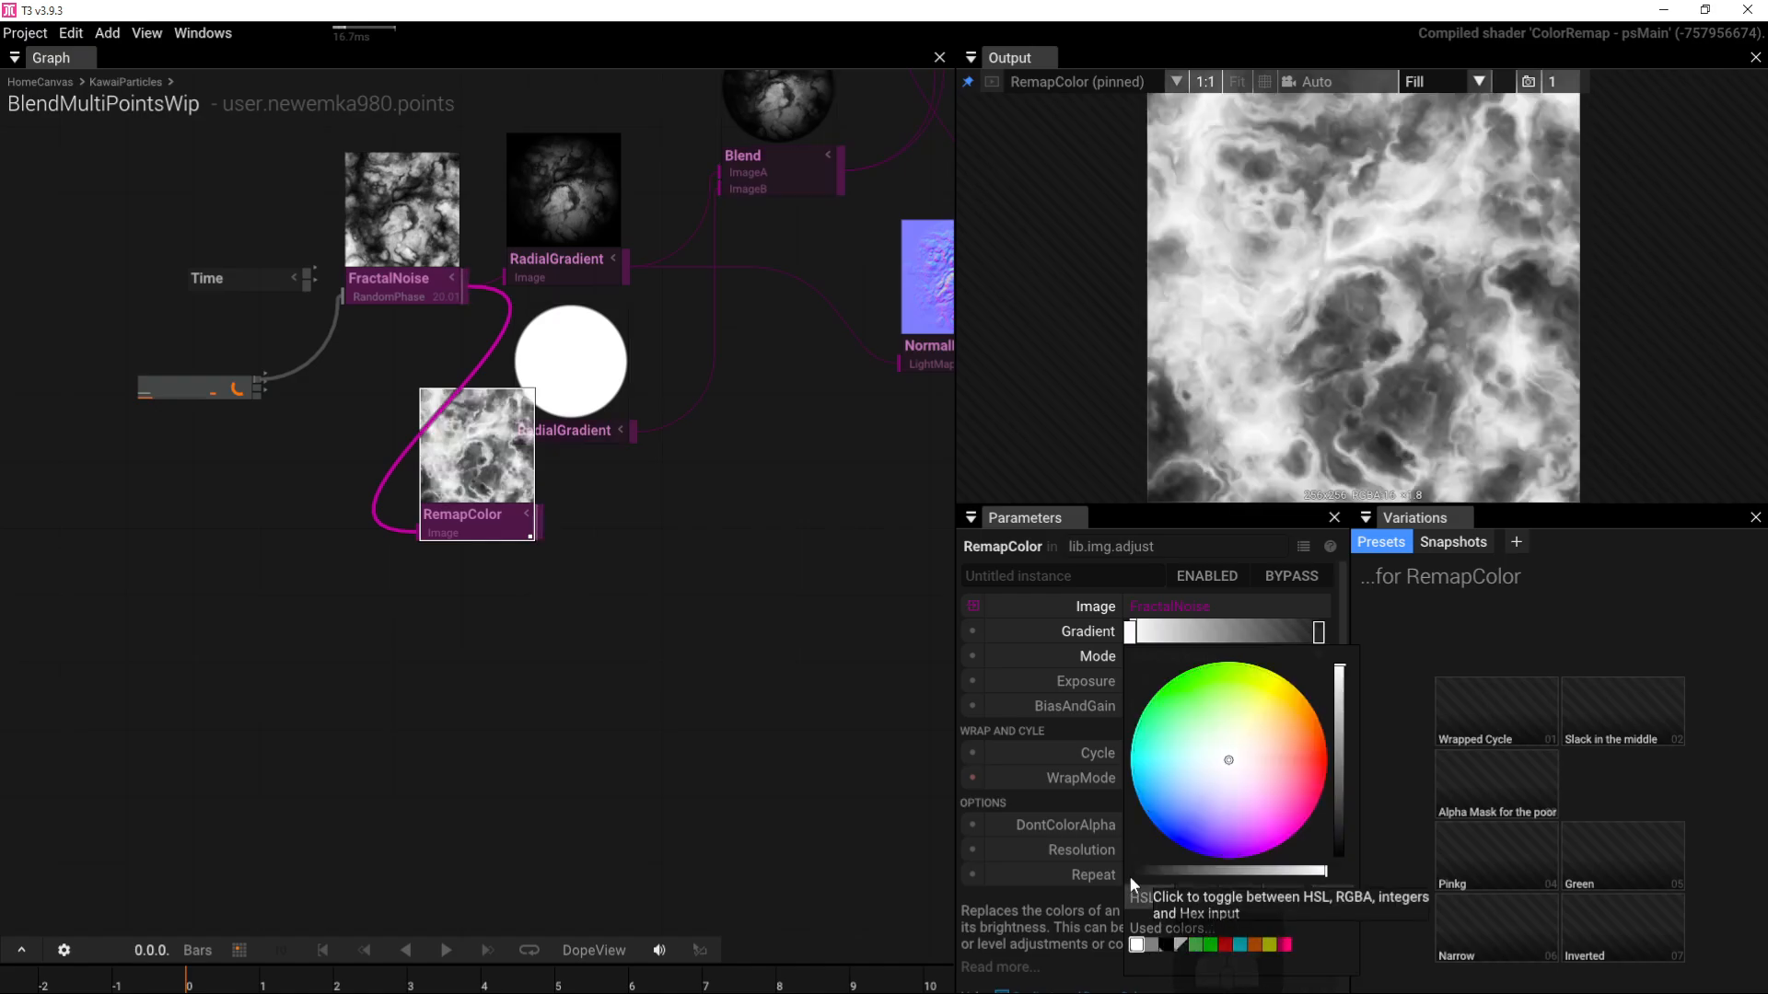
click(1319, 633)
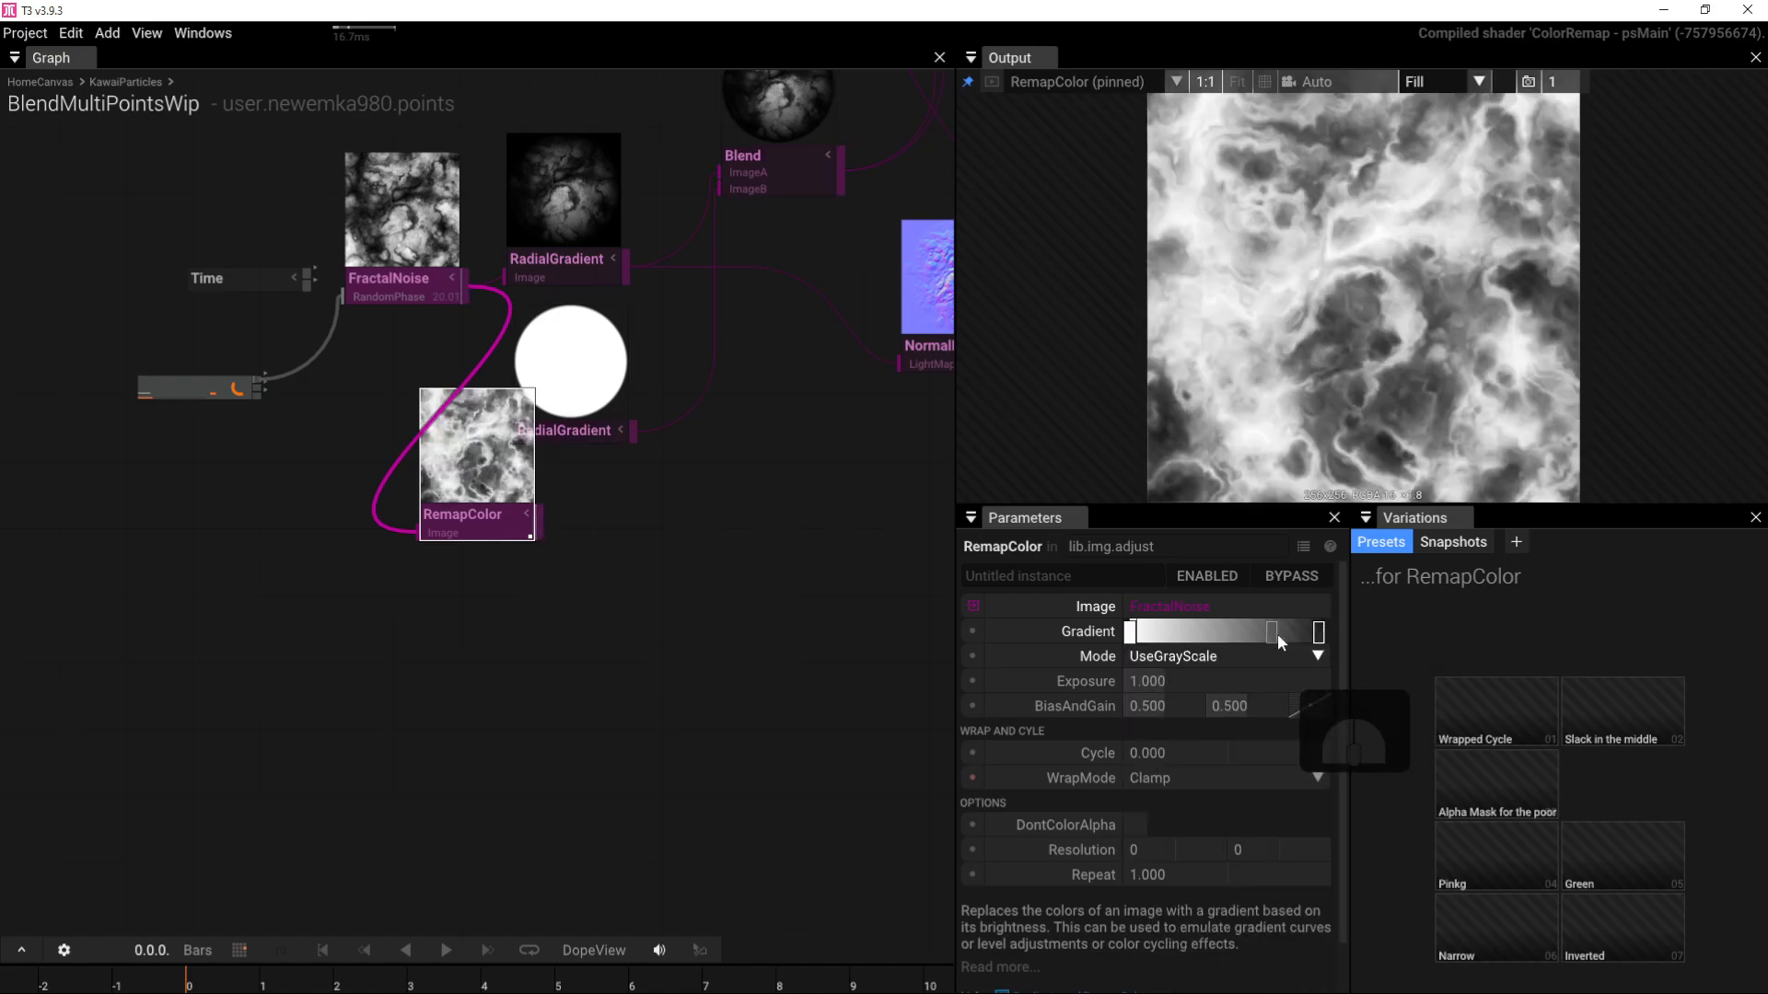
drag(1321, 637, 1268, 637)
right_drag(611, 550, 566, 720)
click(460, 720)
drag(460, 720, 506, 764)
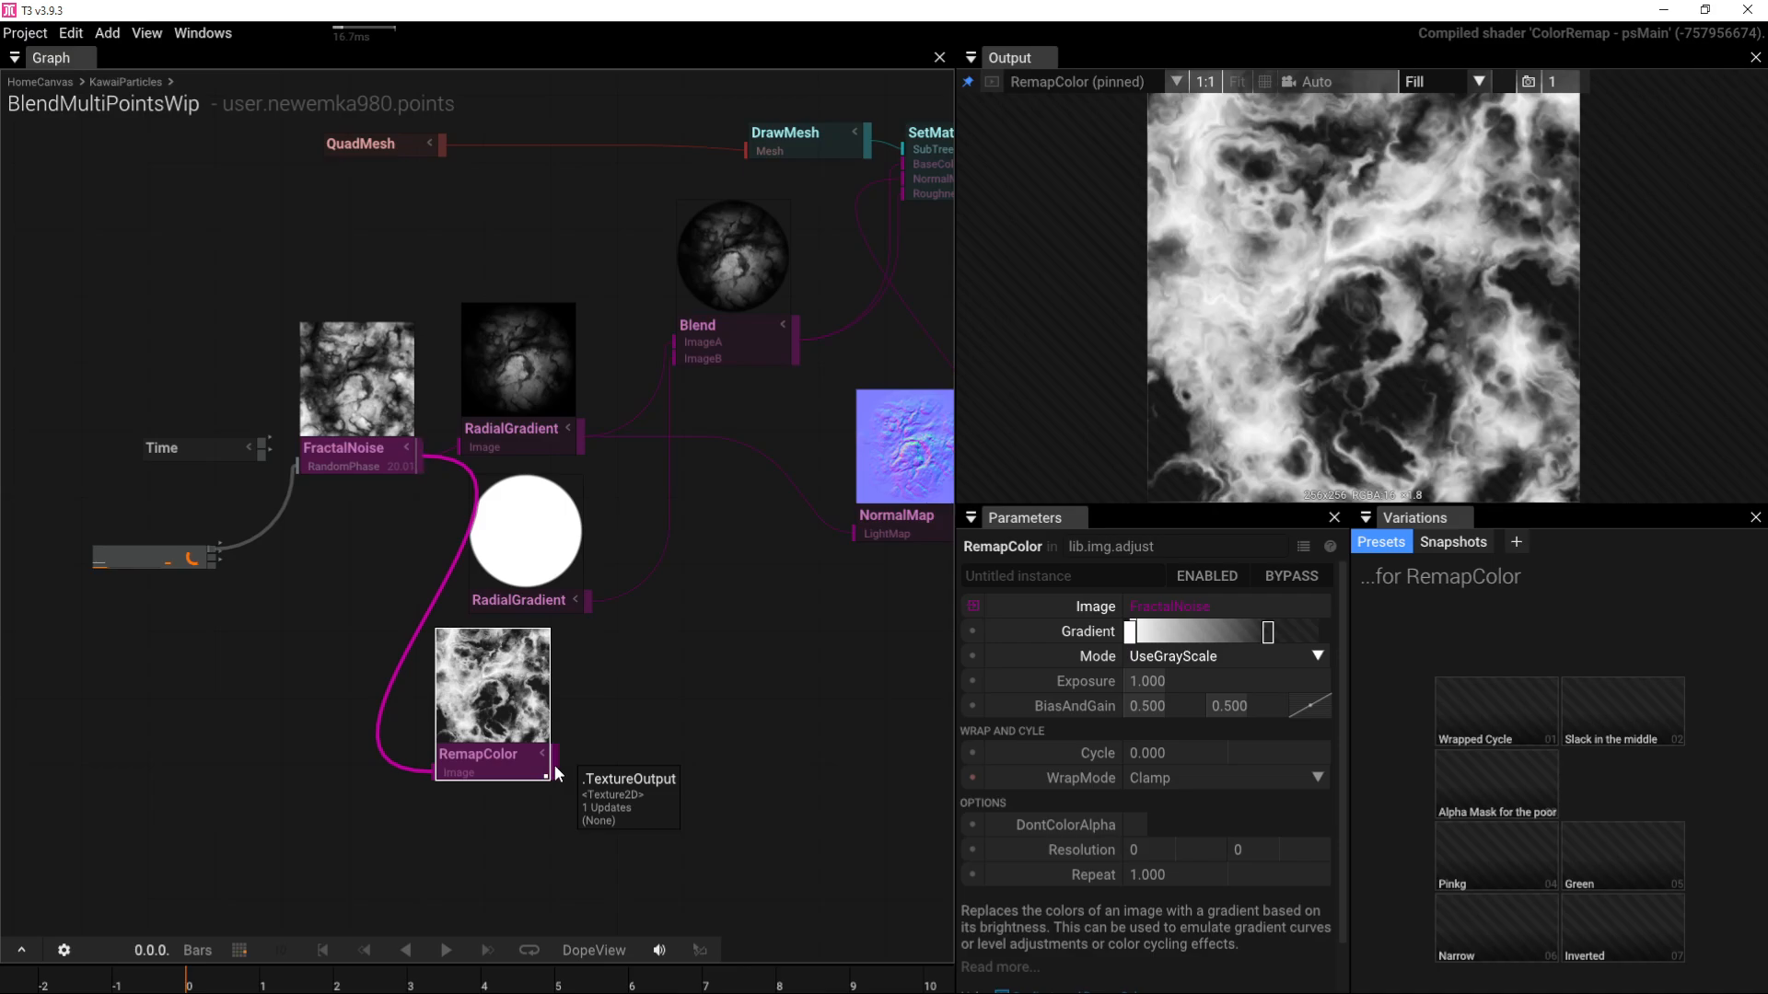
Step: Wire RemapColor's result into the white-circle RadialGradient and show the Blend result in the output
click(539, 547)
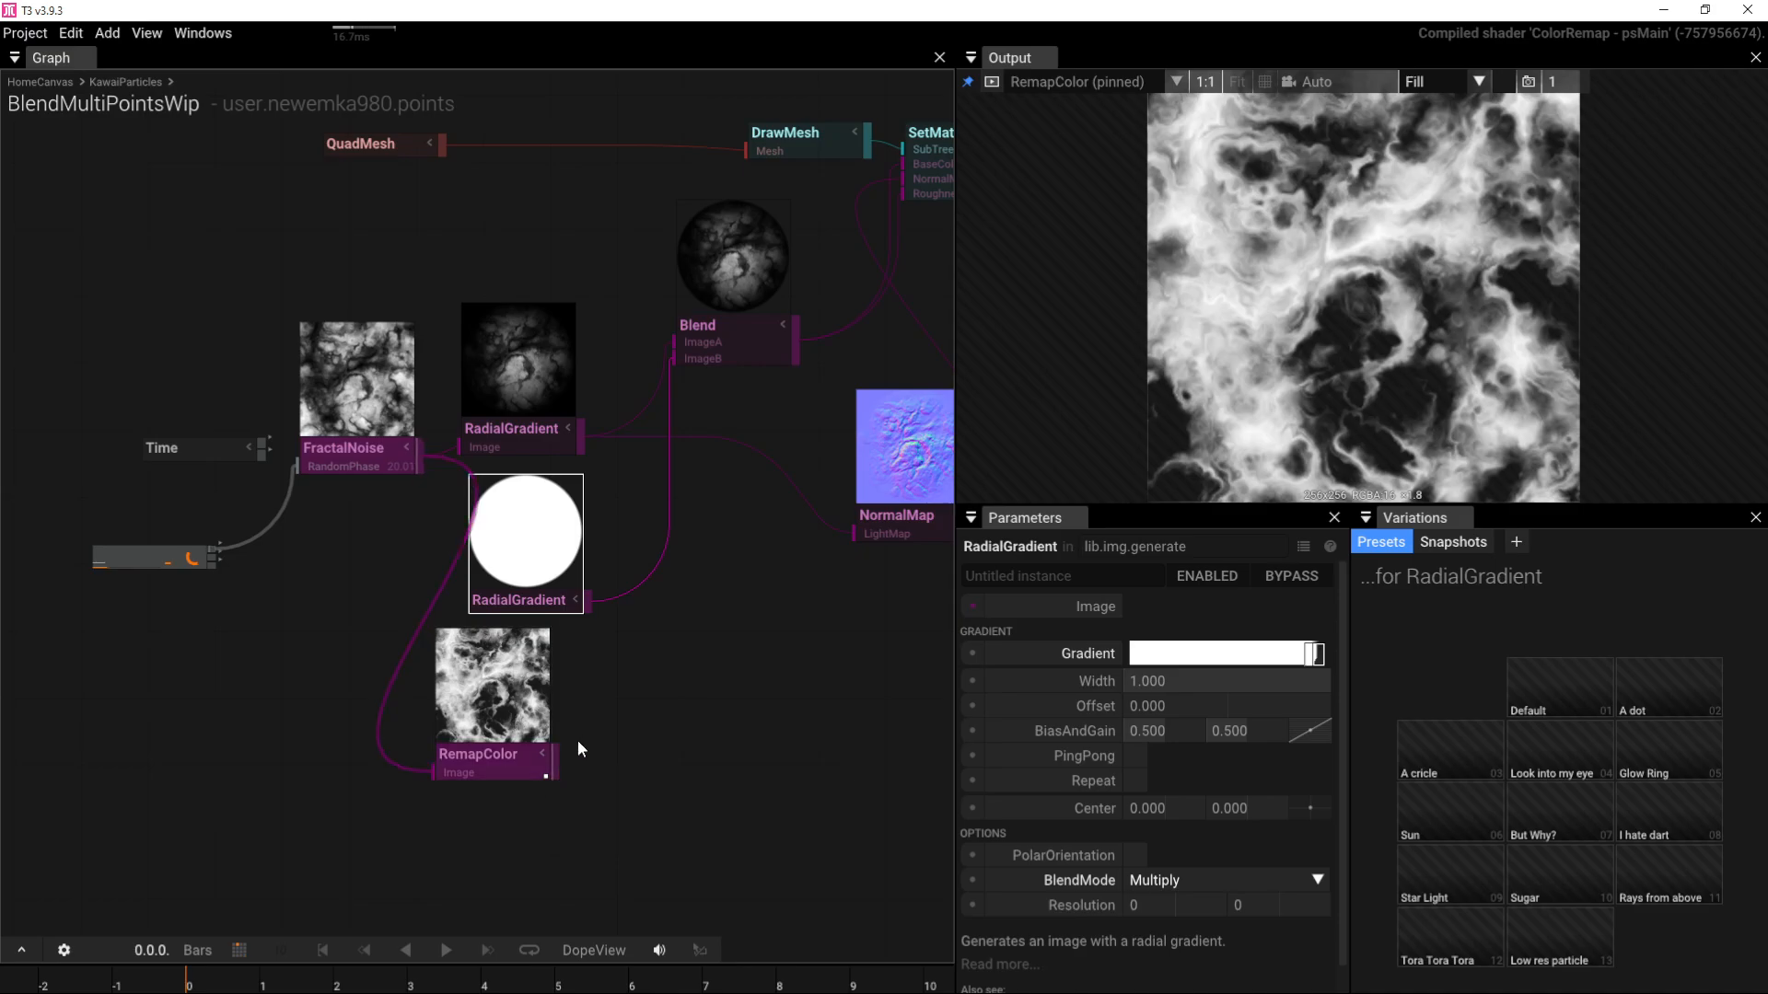
drag(555, 762, 776, 359)
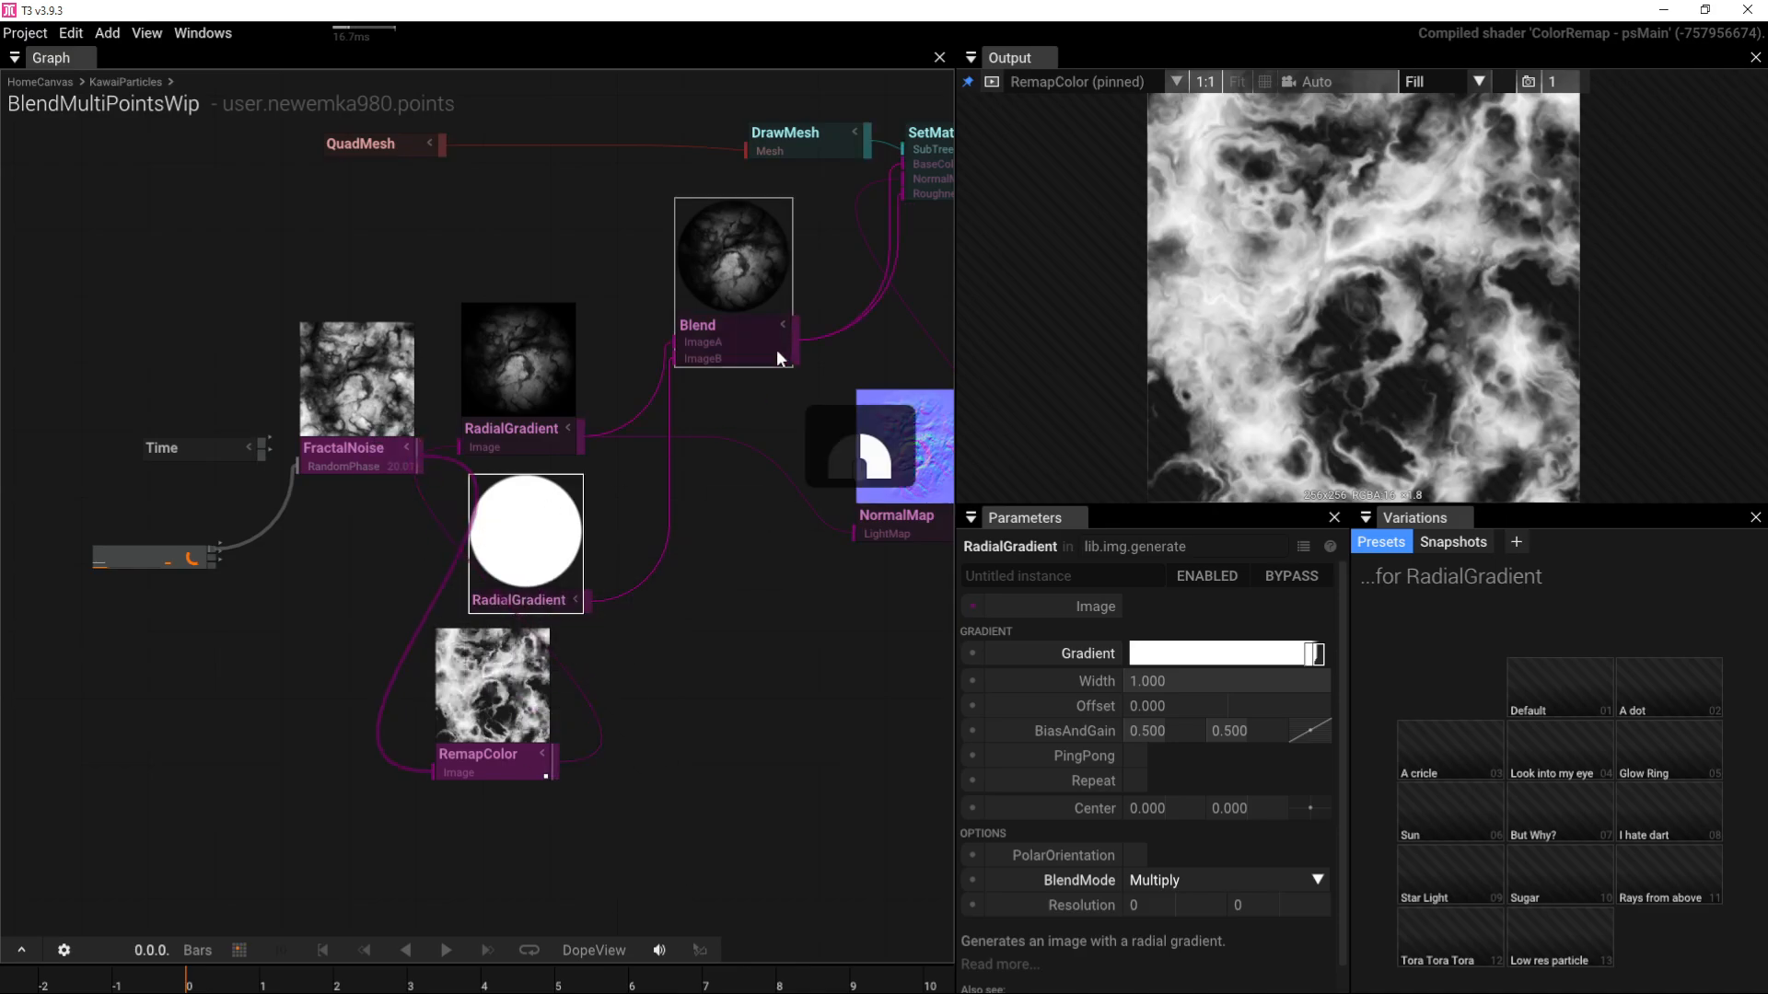
right_drag(776, 351, 704, 364)
click(668, 345)
key(p)
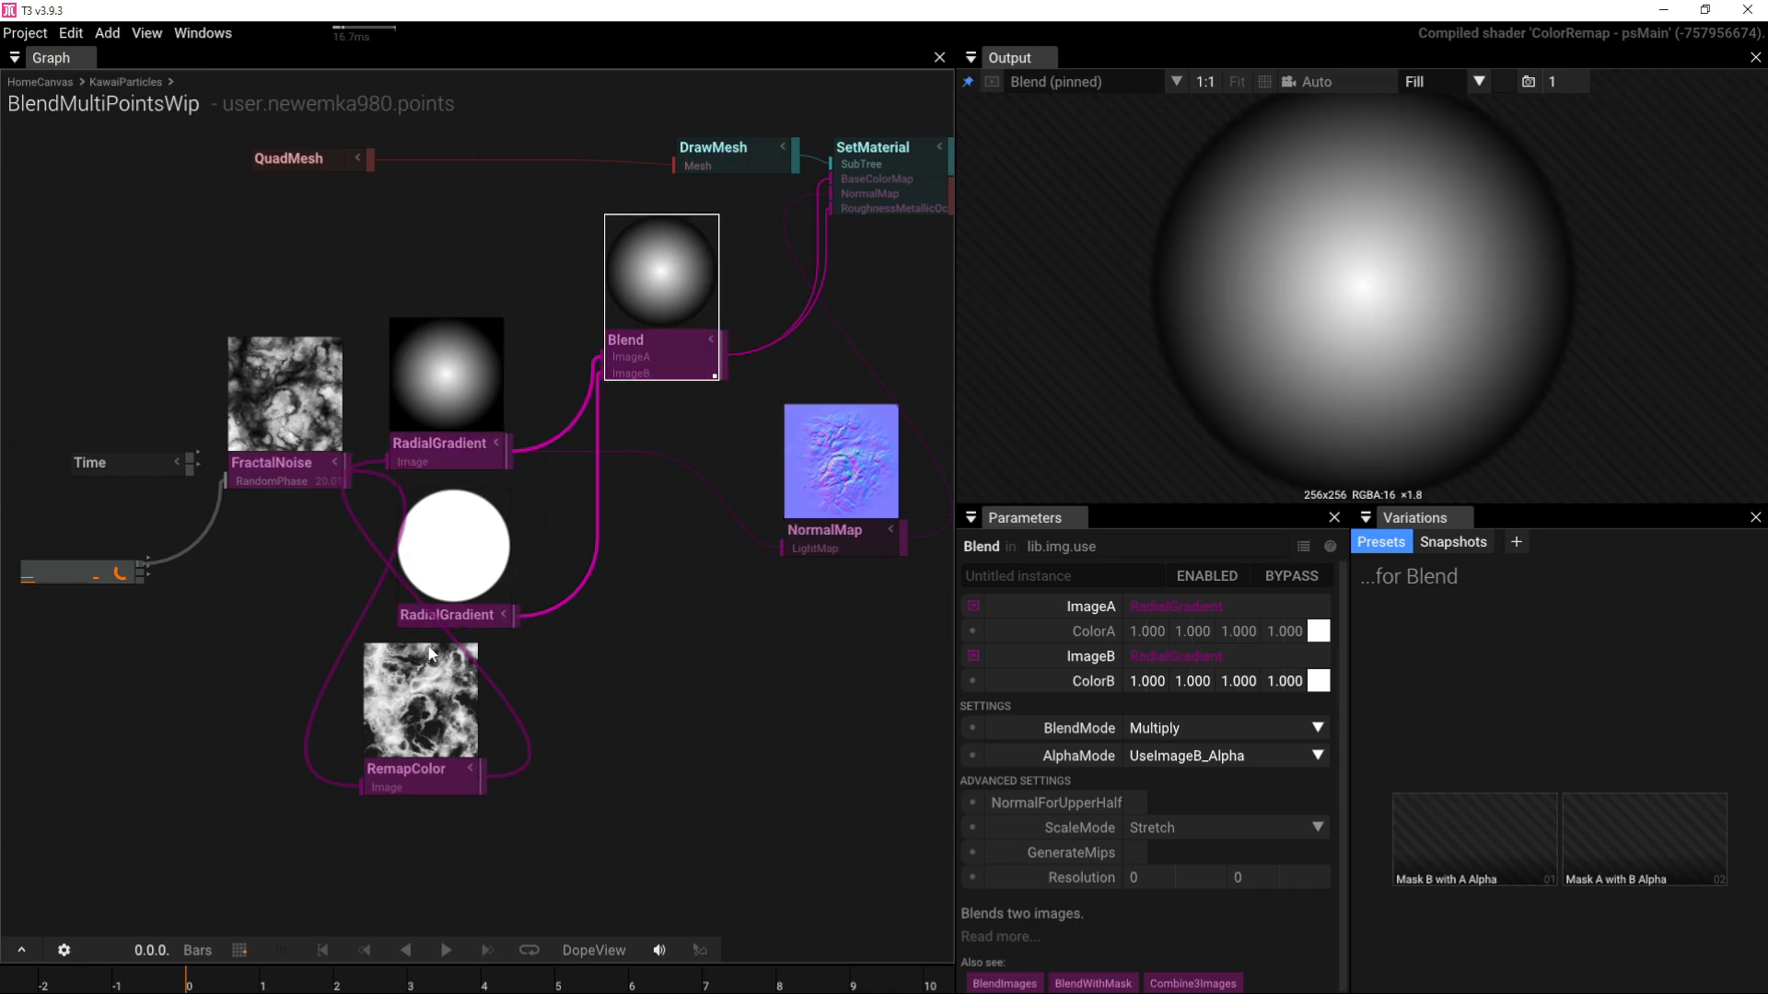
Step: Feed the fractal noise into the top radial gradient and move RemapColor down-left
scroll(318, 429, up, 4)
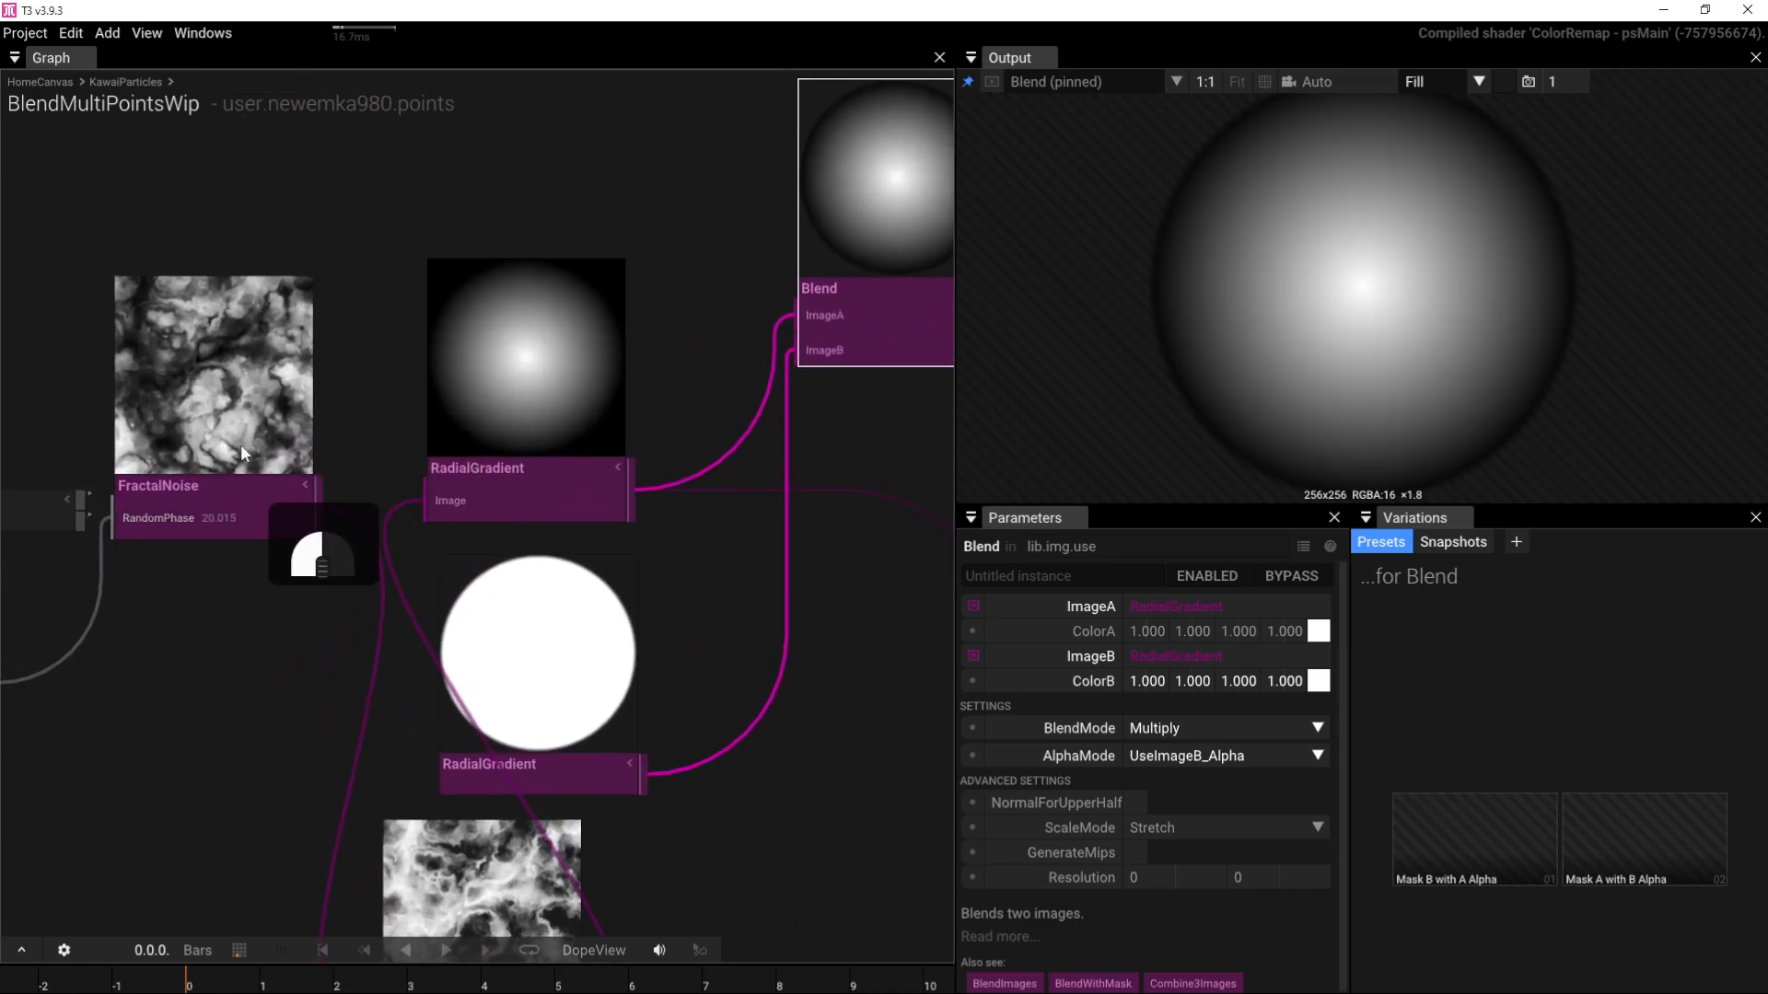
drag(319, 501, 435, 500)
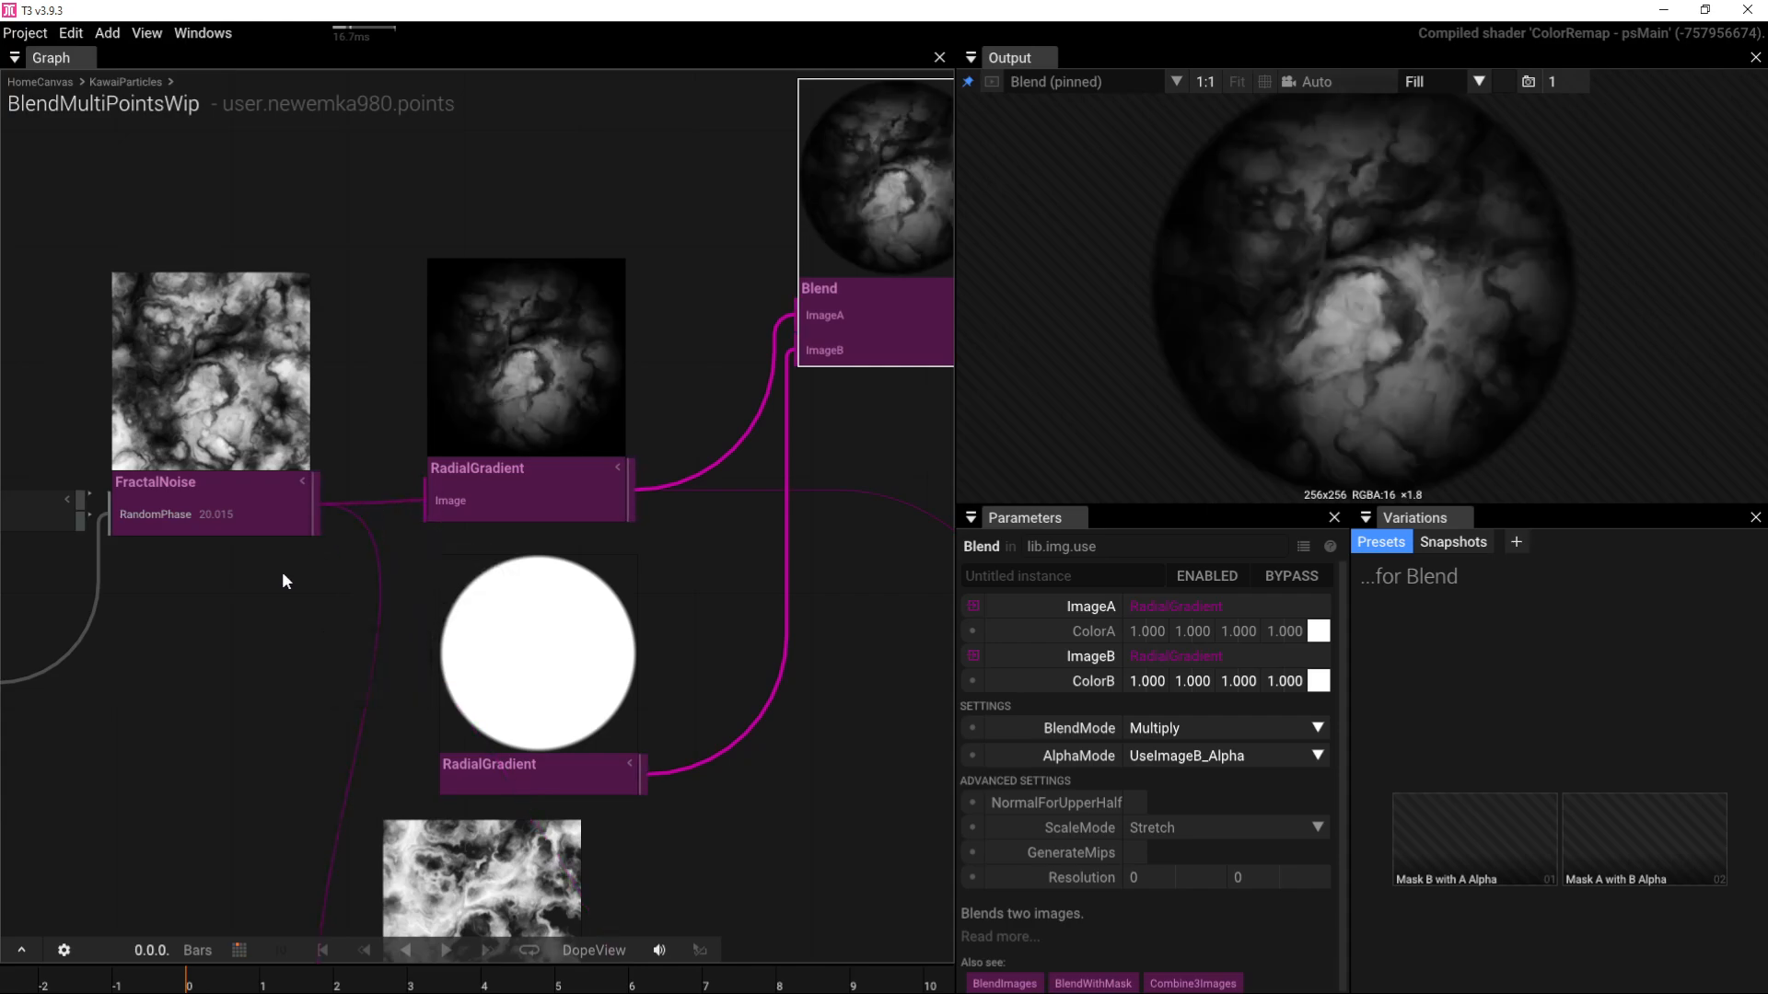
scroll(321, 596, down, 4)
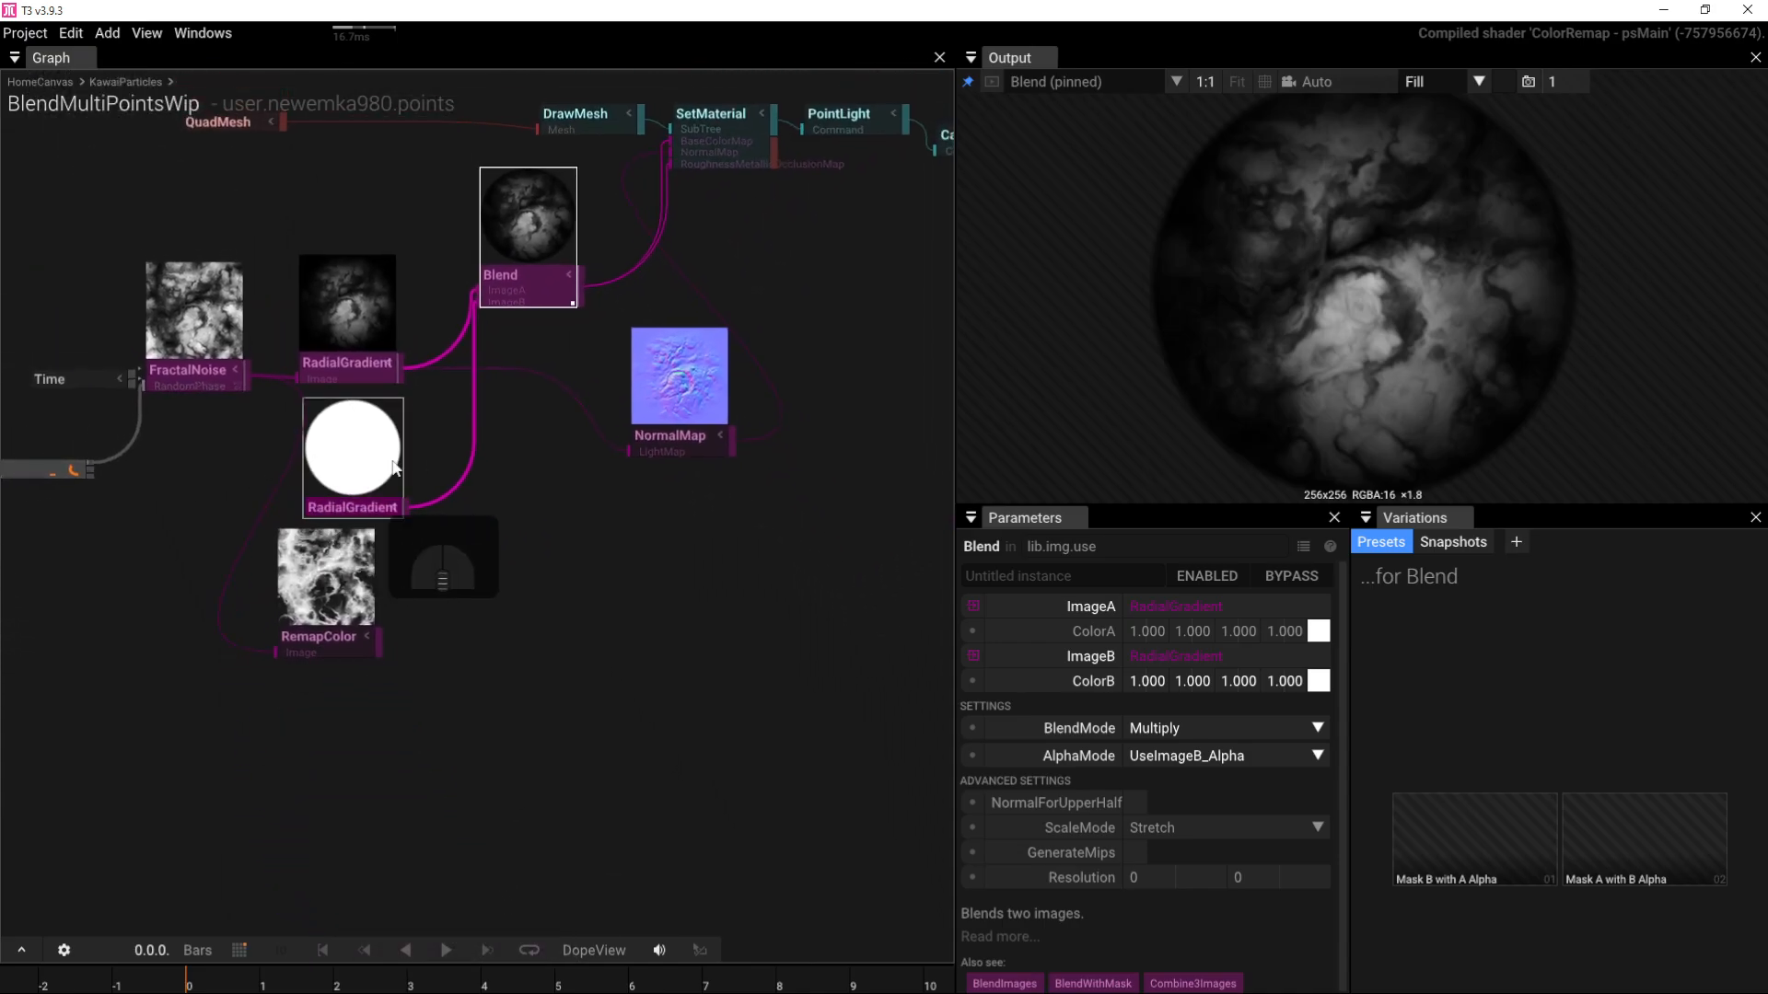
drag(293, 690, 285, 578)
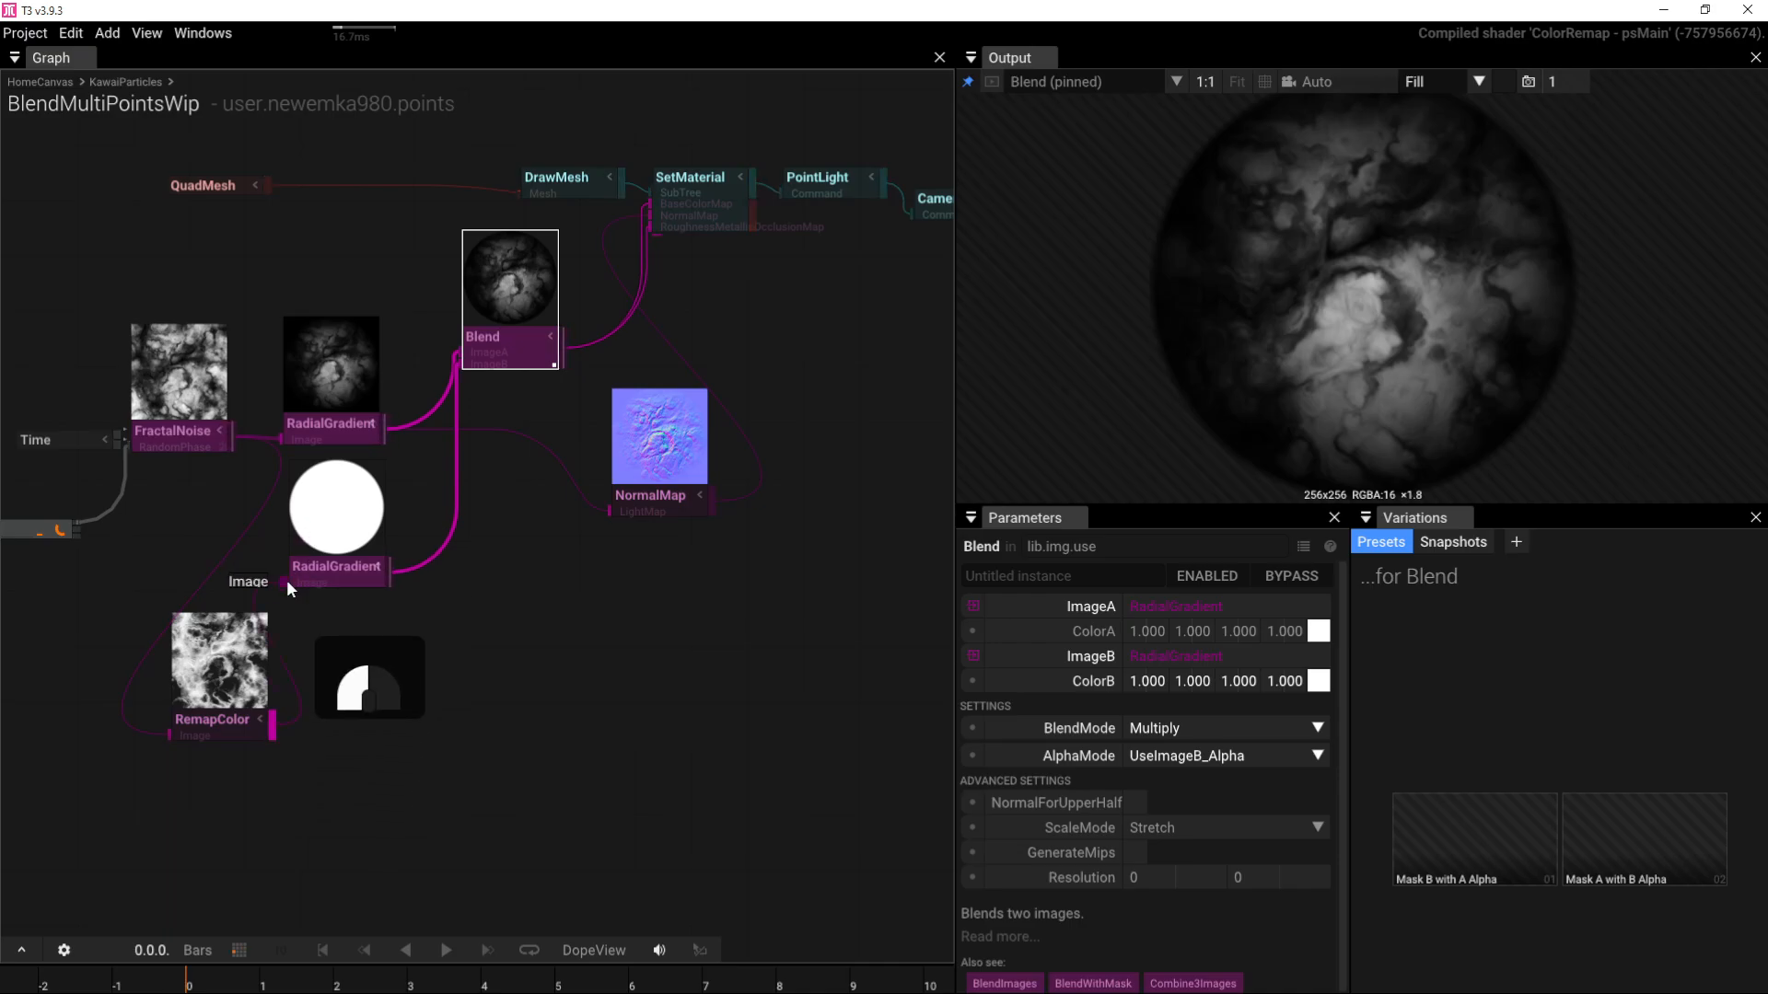
Step: Set the lower RadialGradient's BlendMode to MultiplyA and move the node down-right
click(335, 582)
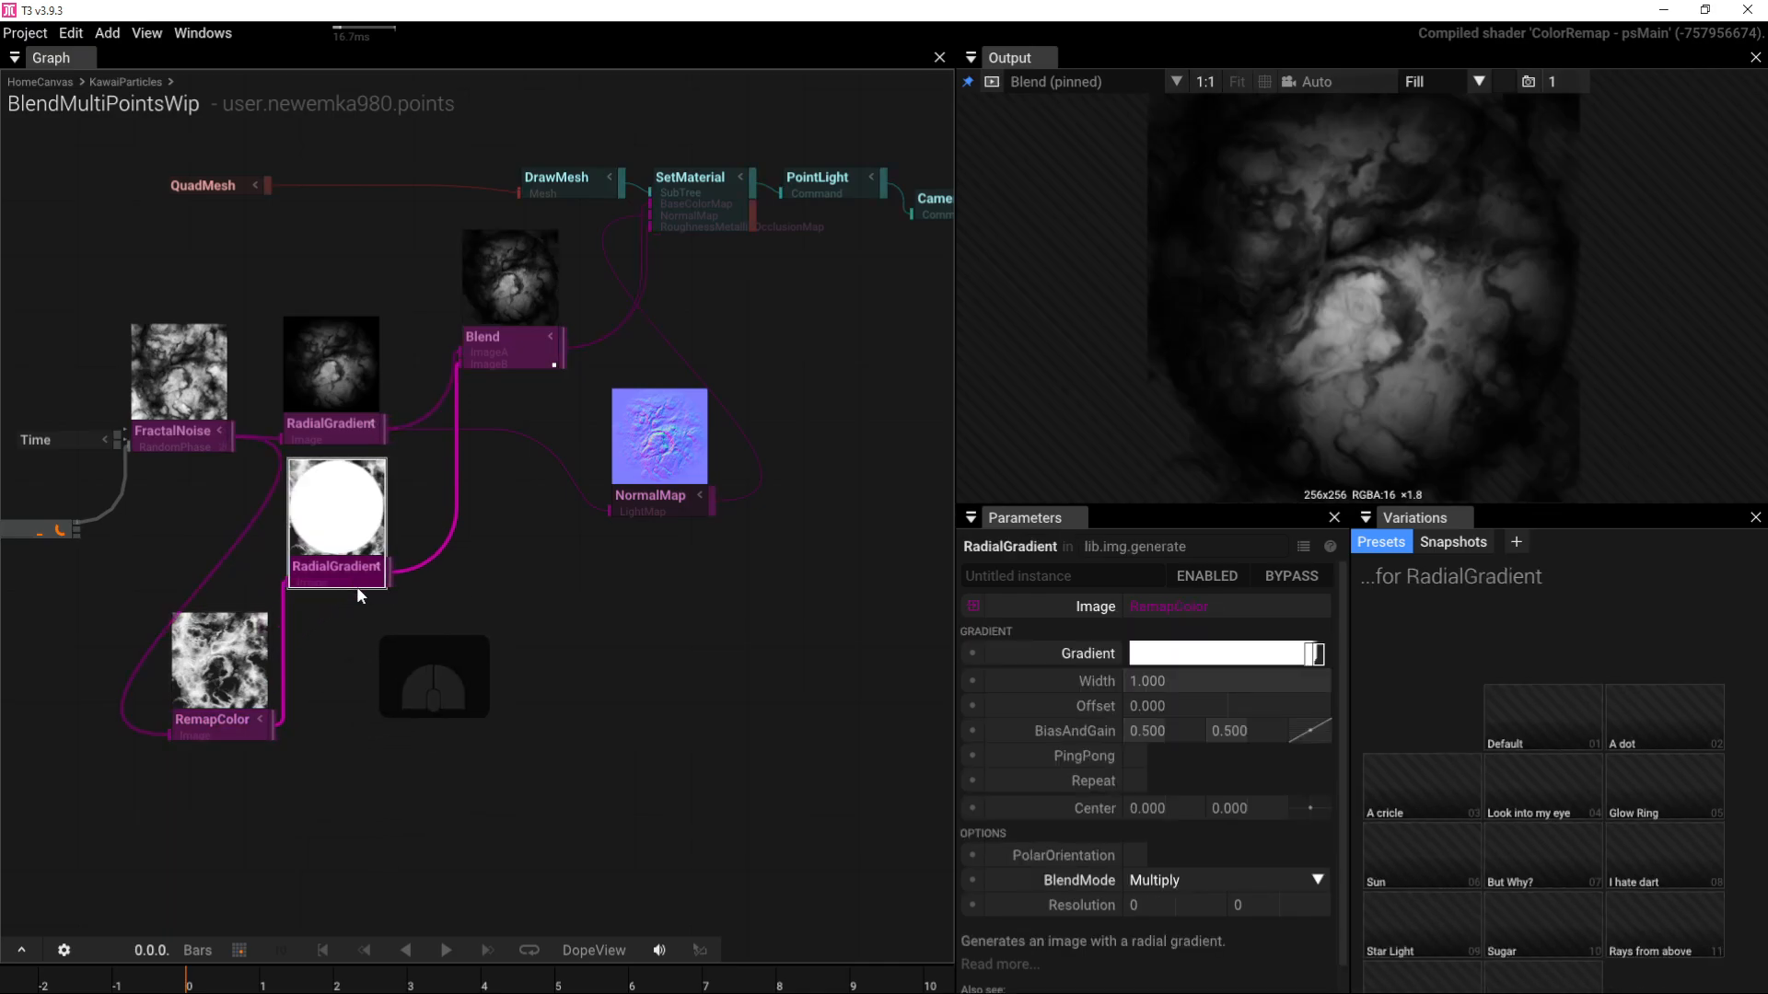
click(1317, 880)
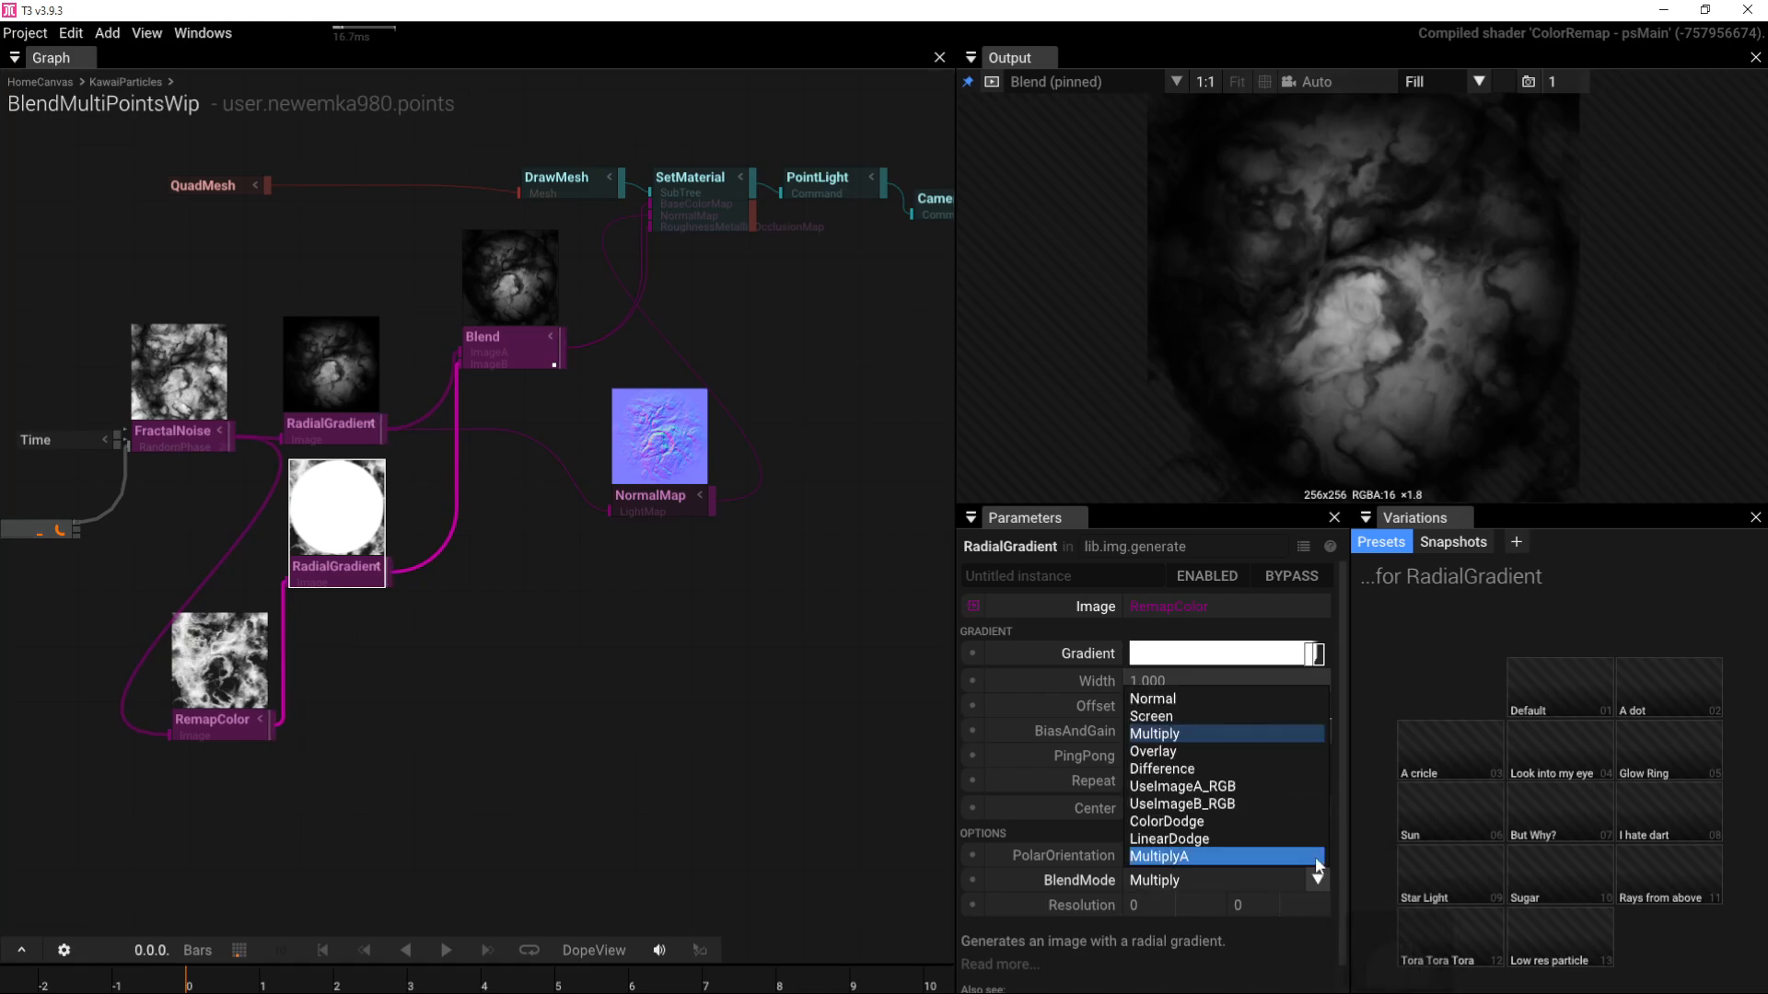
click(1315, 857)
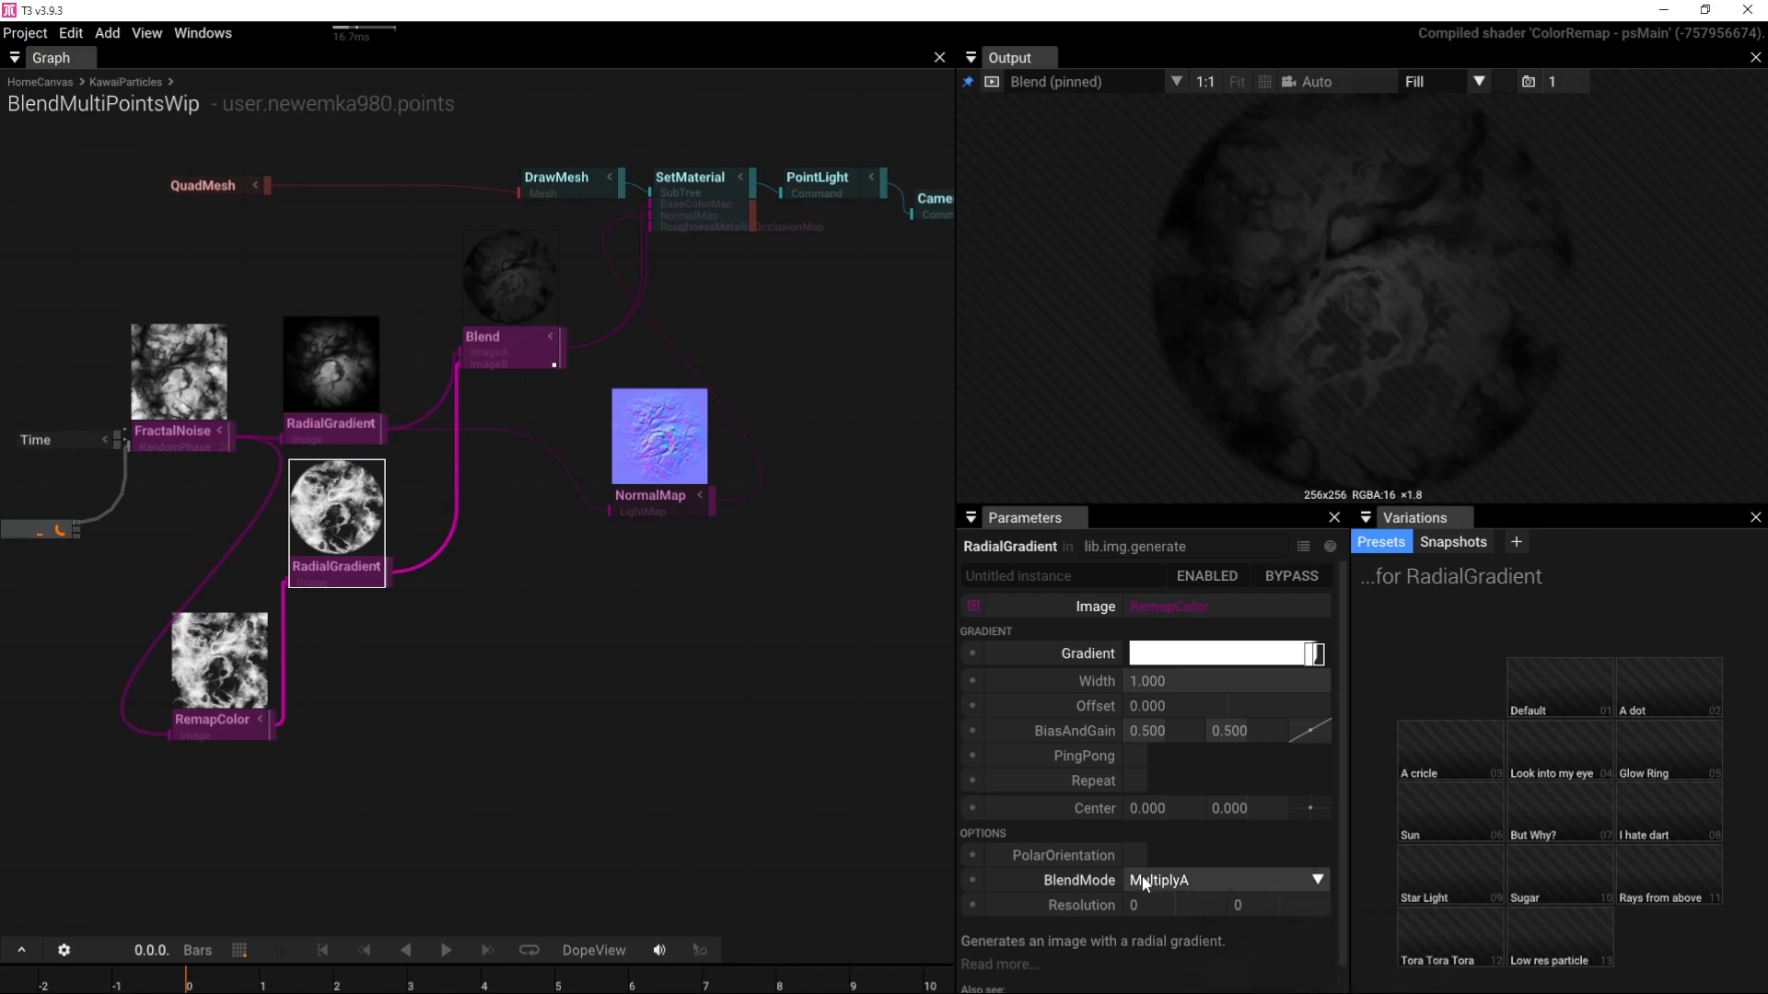
right_drag(460, 651, 652, 739)
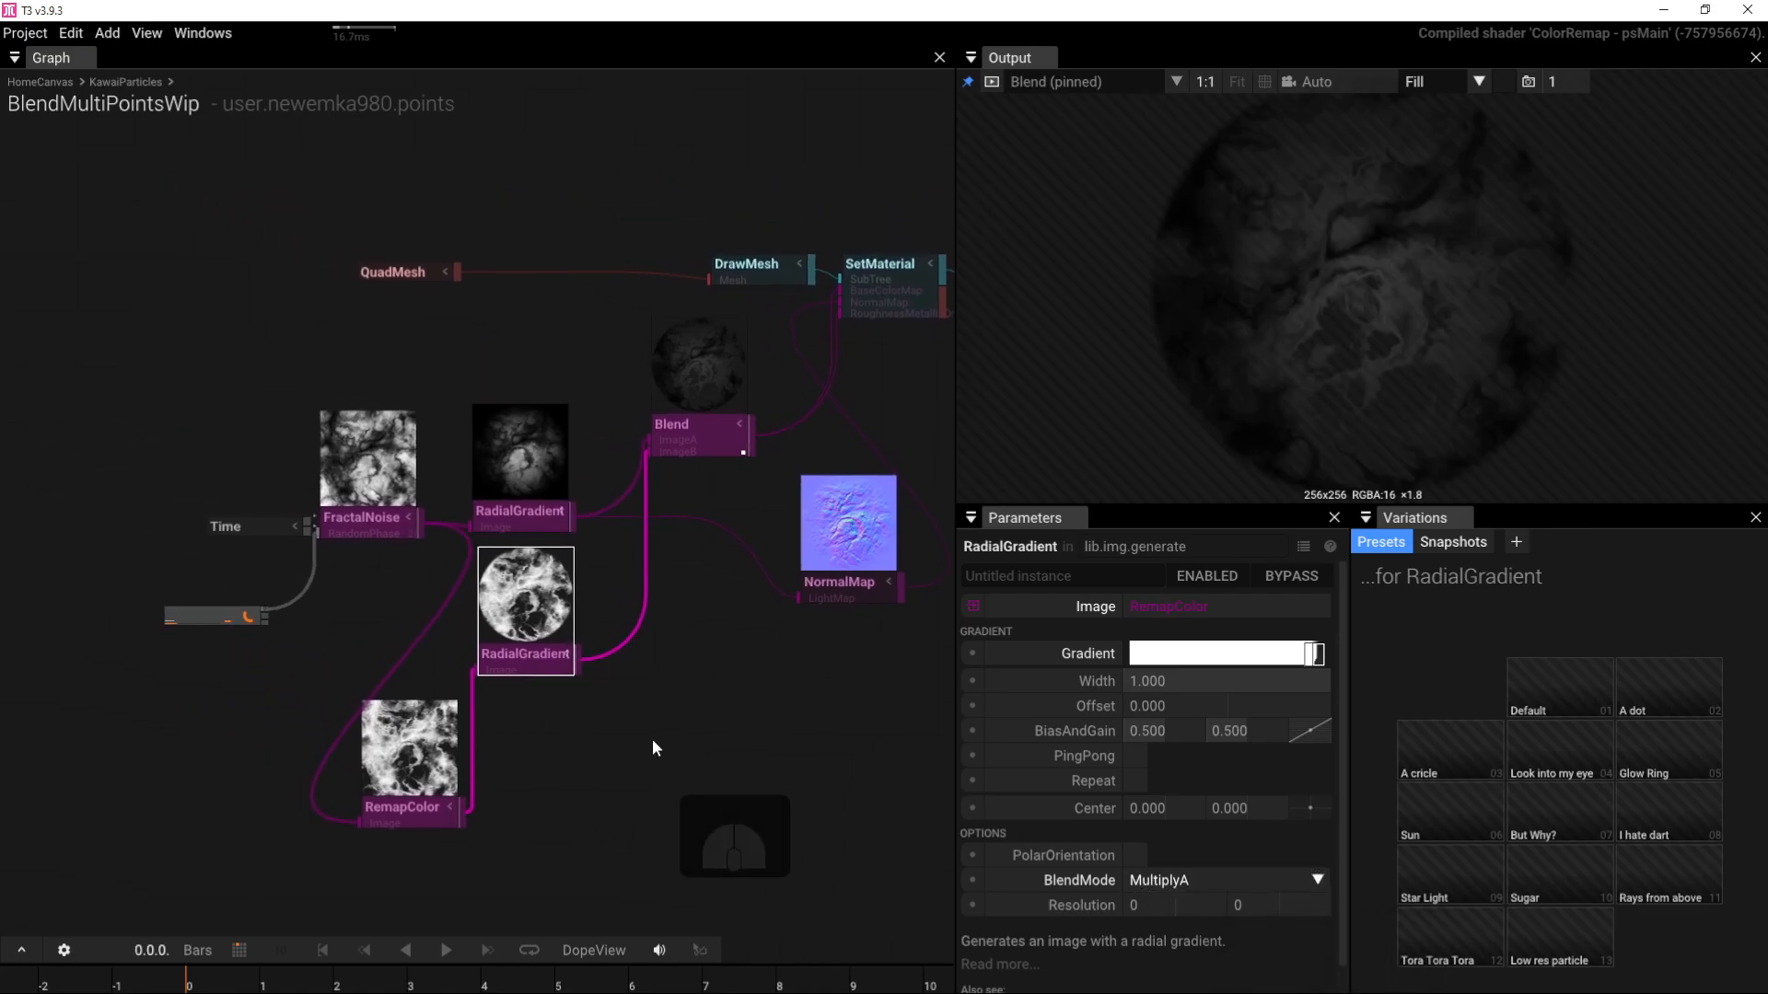
drag(557, 571, 591, 646)
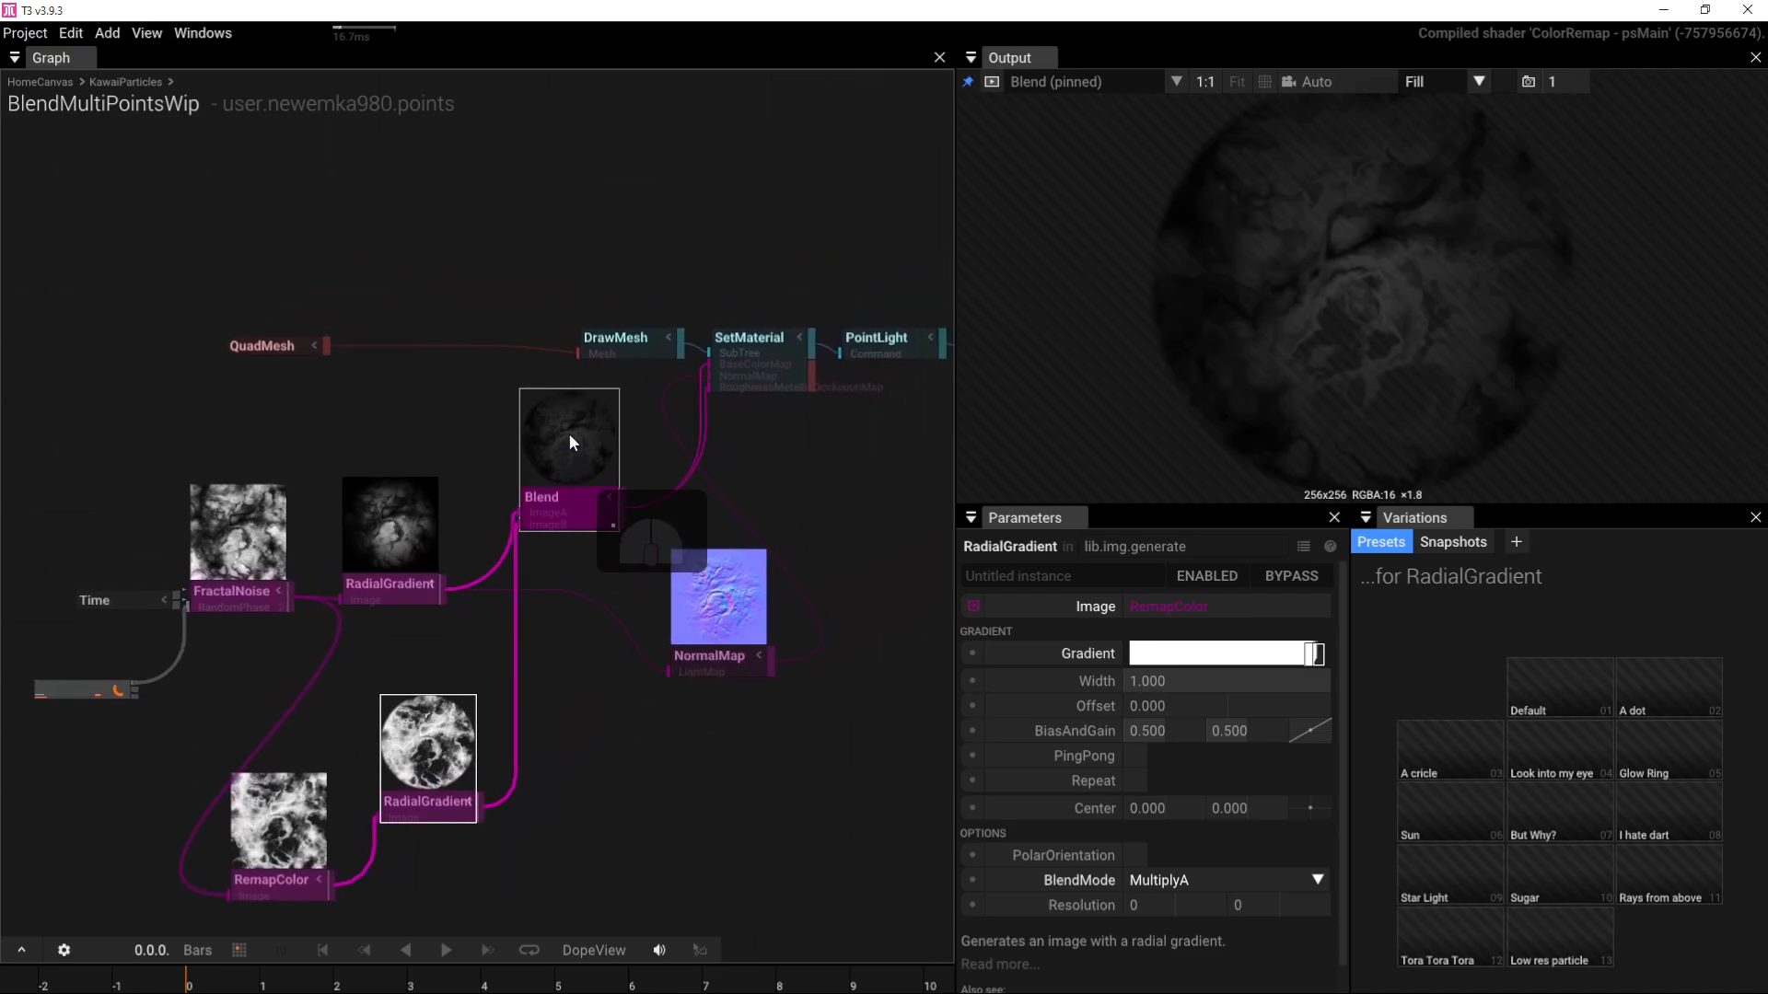
Step: Pan the graph to bring SetMaterial, Camera and RenderTarget into view
scroll(569, 436, up, 5)
scroll(585, 421, down, 3)
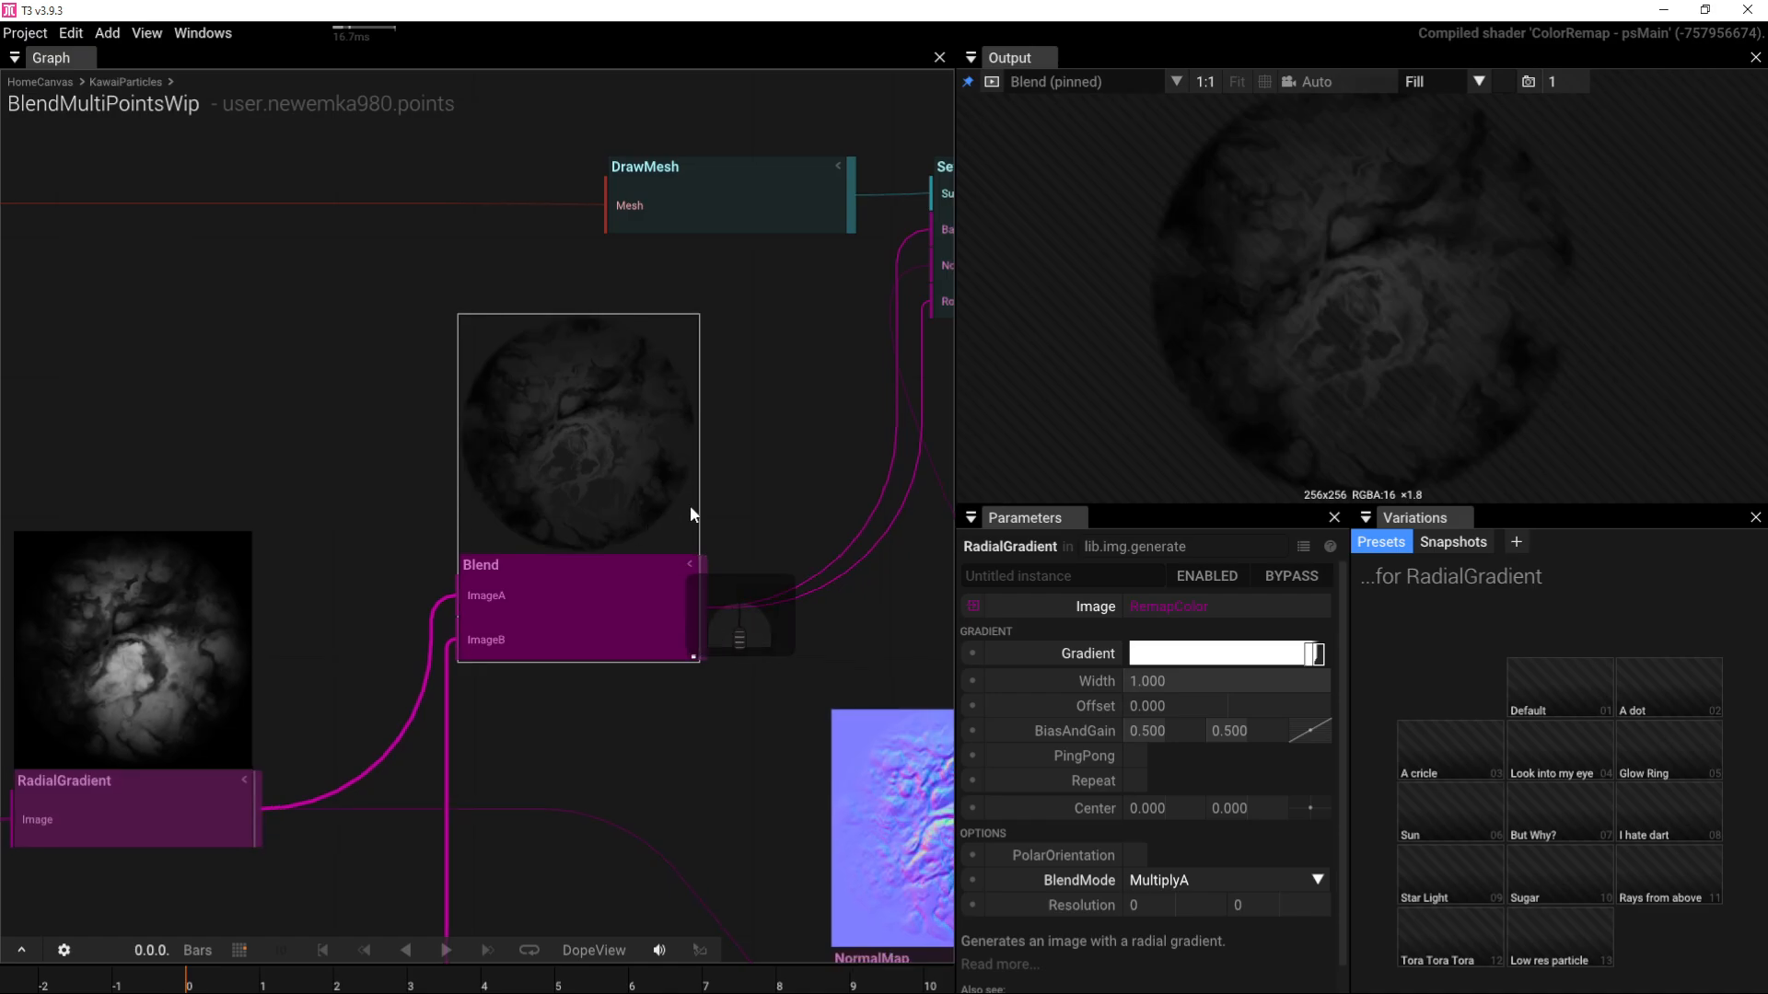
right_drag(671, 490, 671, 500)
right_drag(796, 449, 621, 525)
right_drag(724, 487, 313, 536)
right_drag(857, 523, 219, 559)
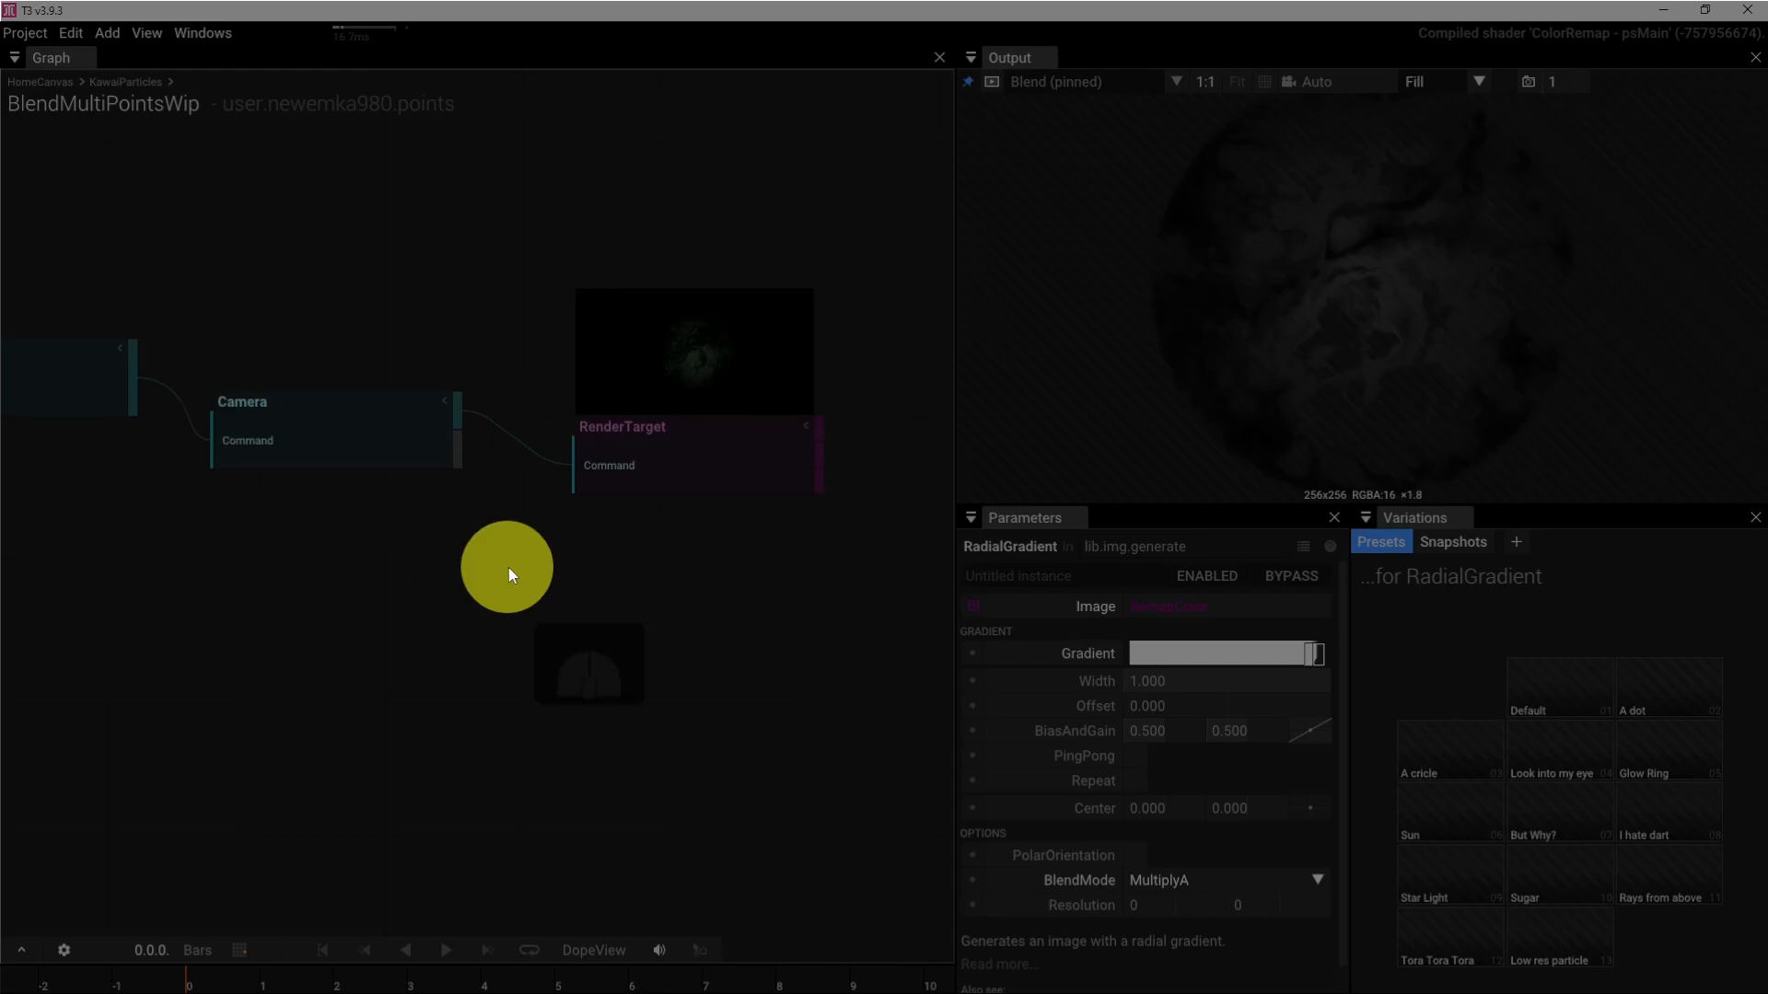
Step: Pin the RenderTarget's final render to the output view
click(724, 474)
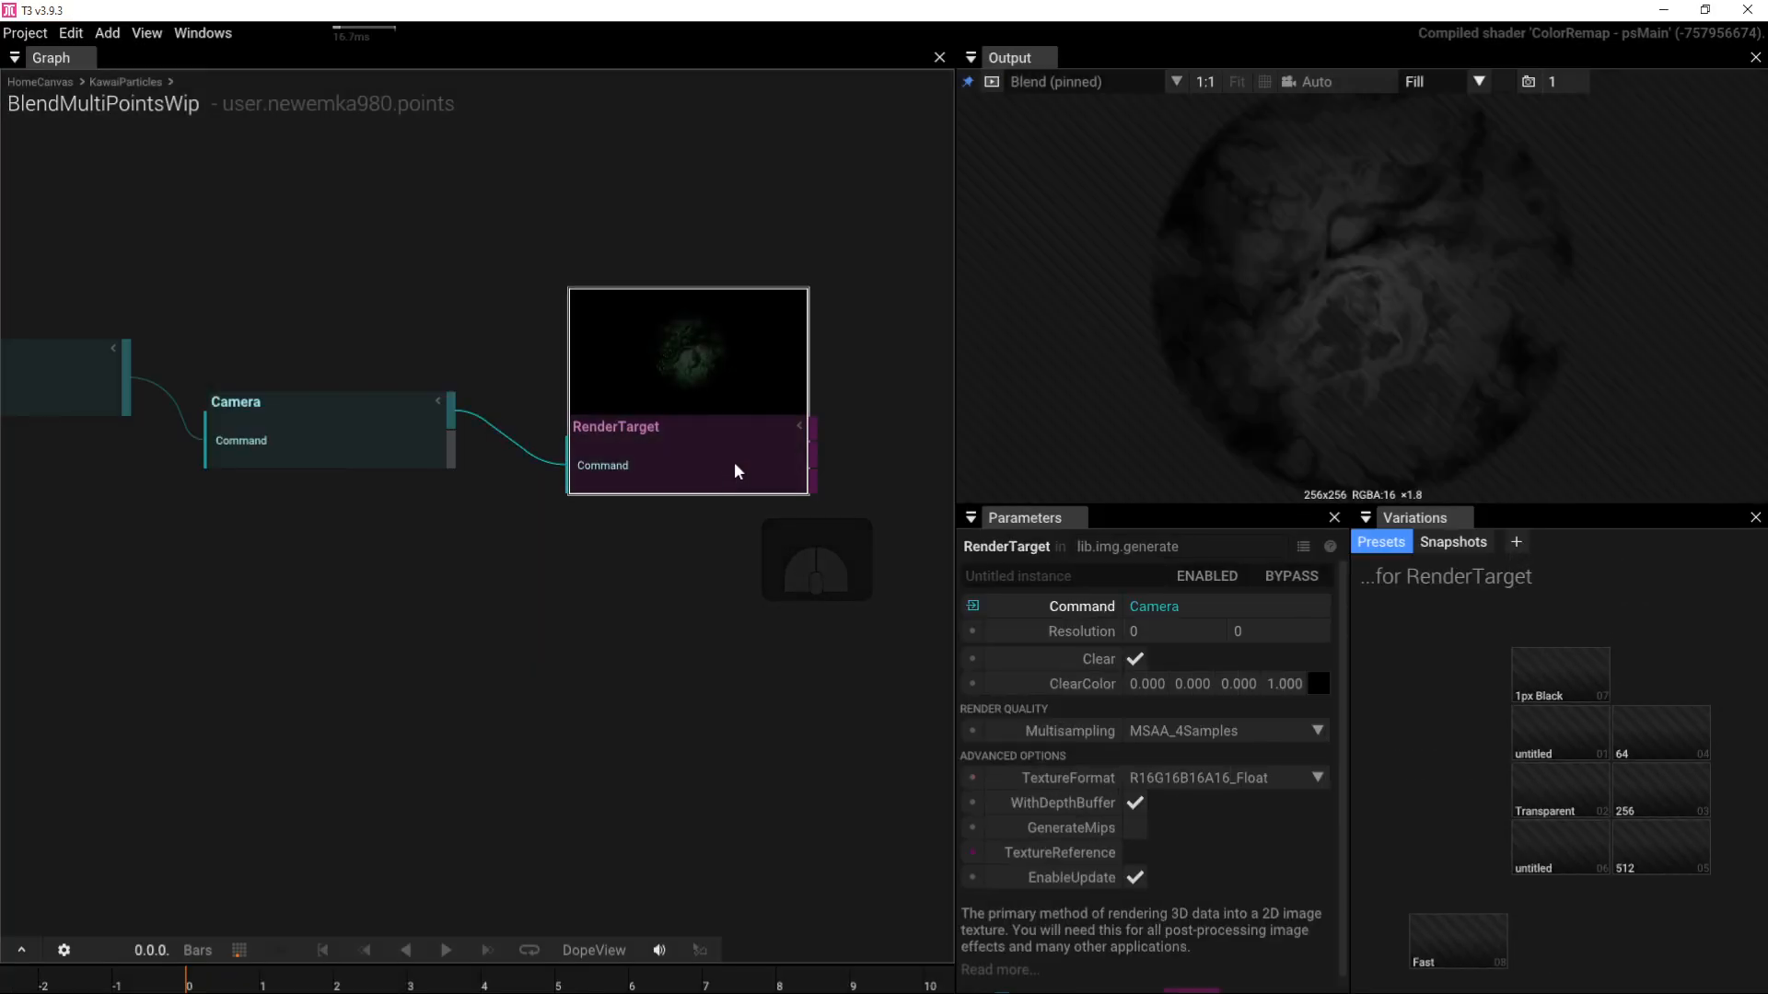
key(p)
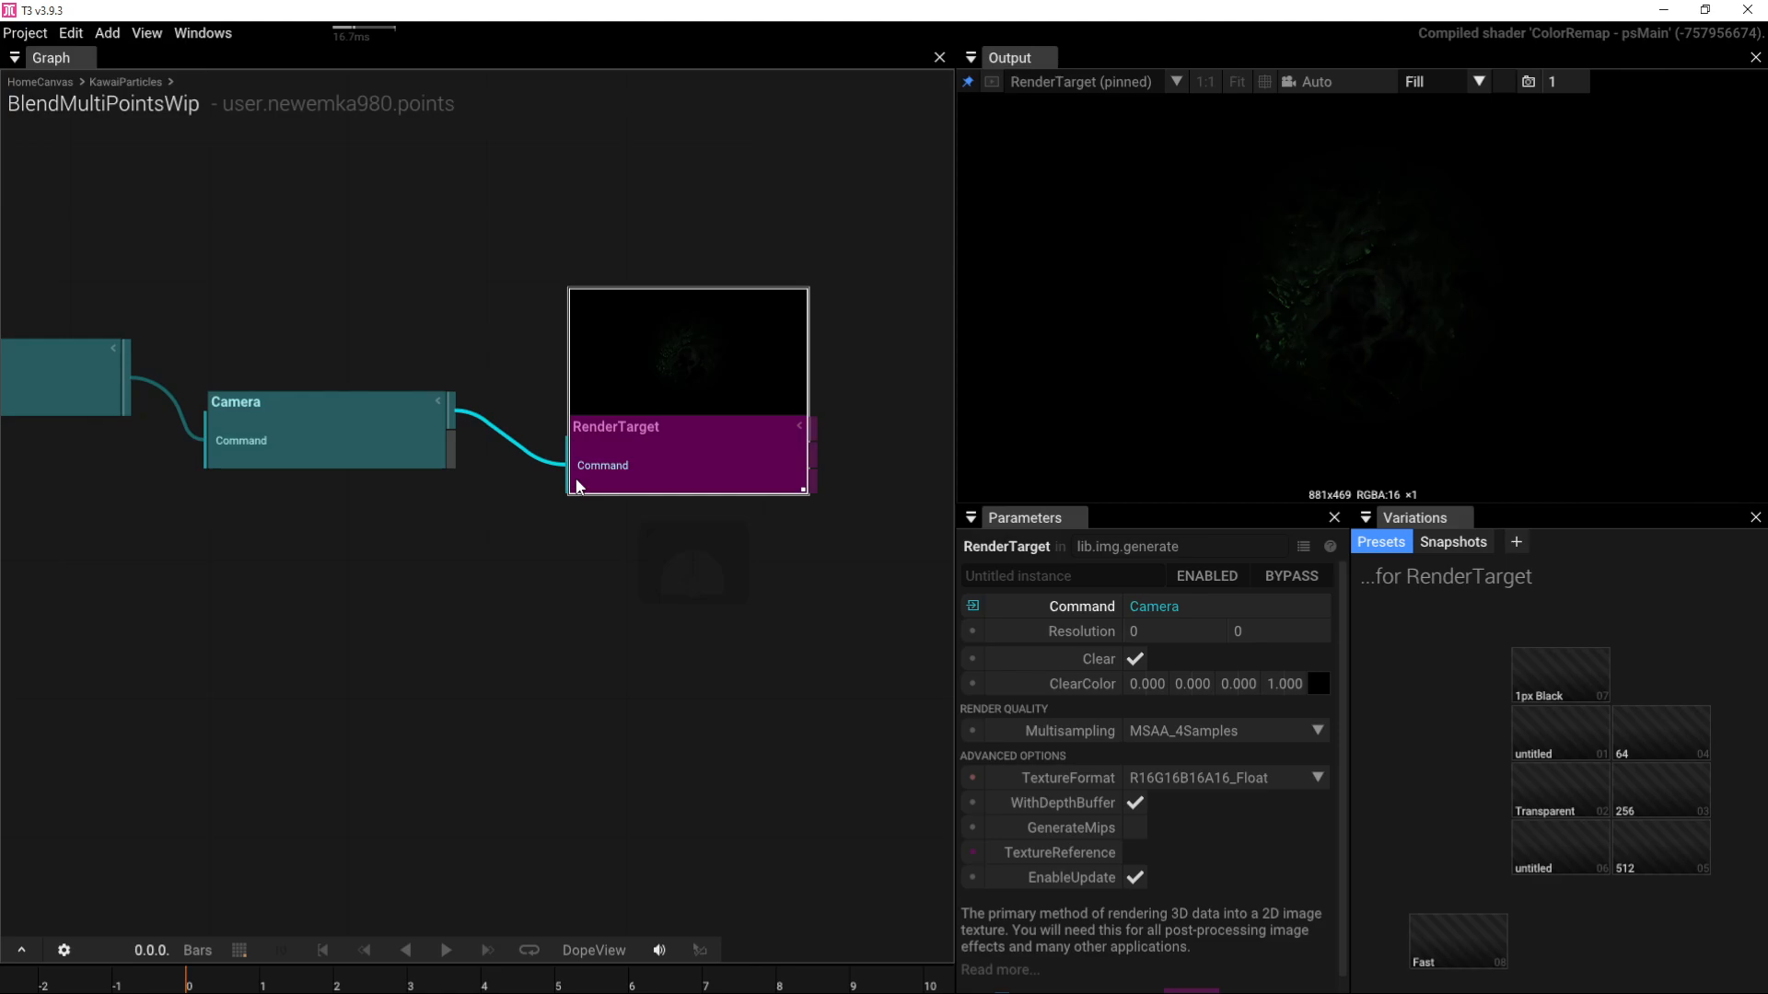
right_drag(727, 508, 1029, 502)
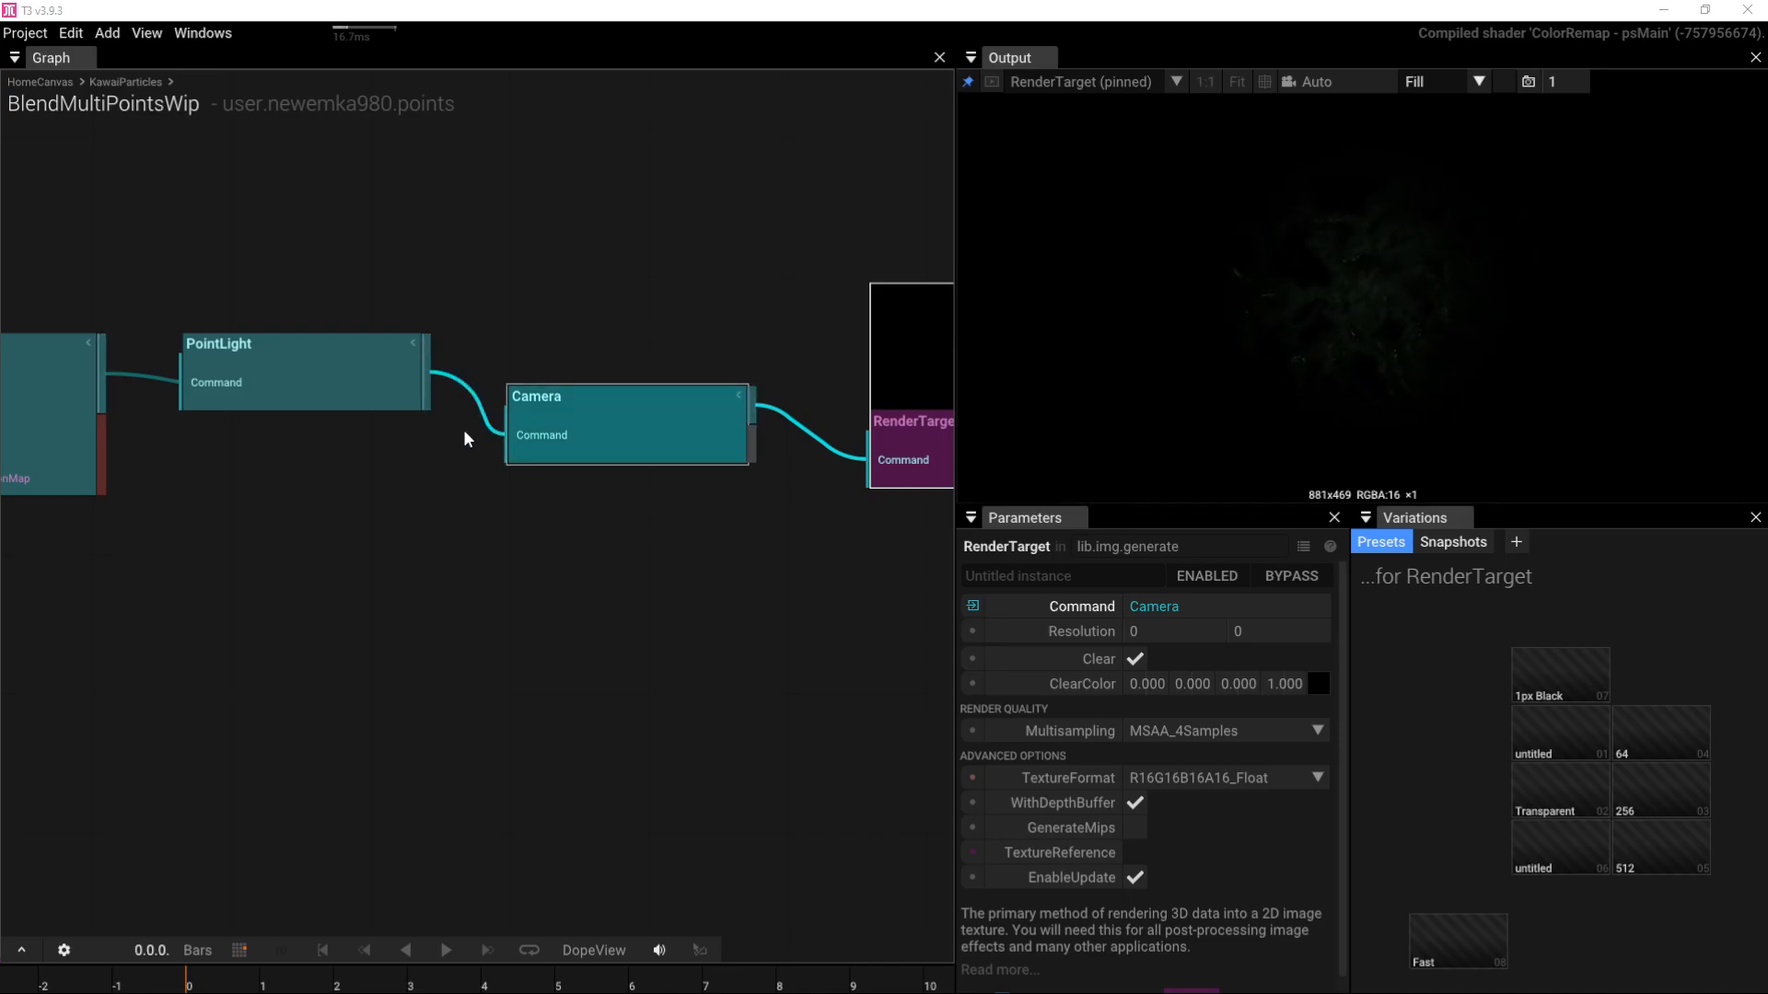
Step: Reset the green PointLight's intensity to 5.000
click(357, 392)
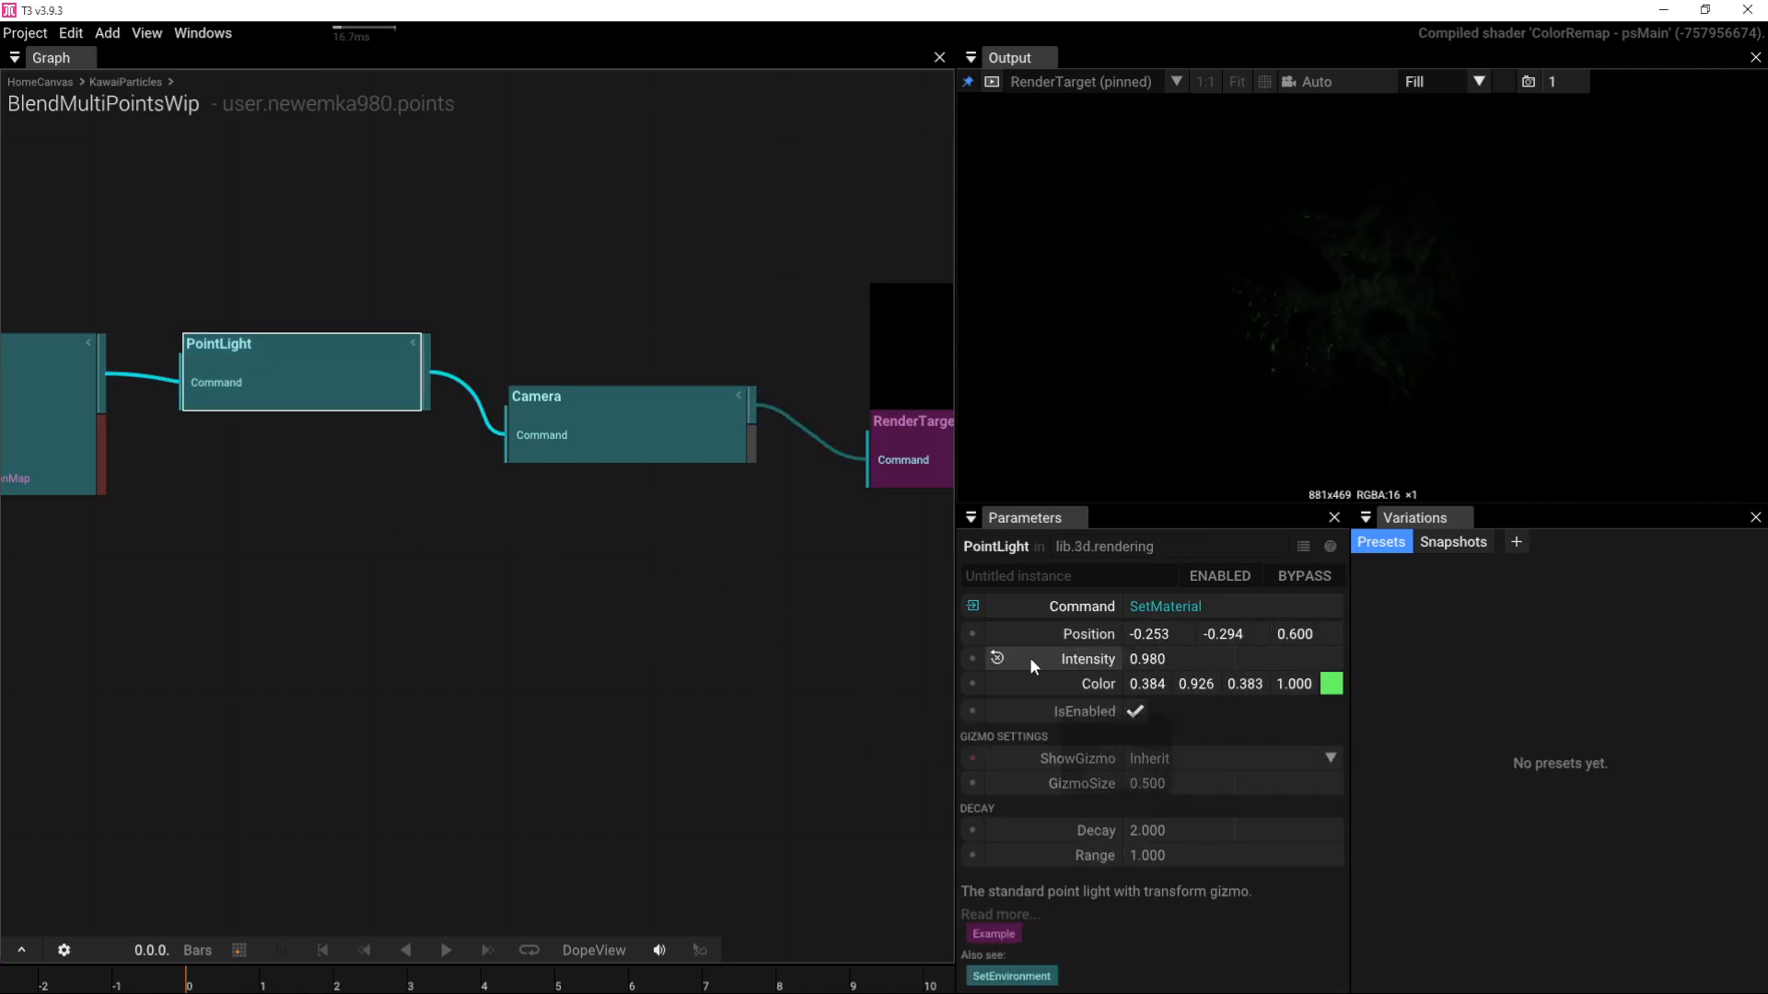
click(1004, 665)
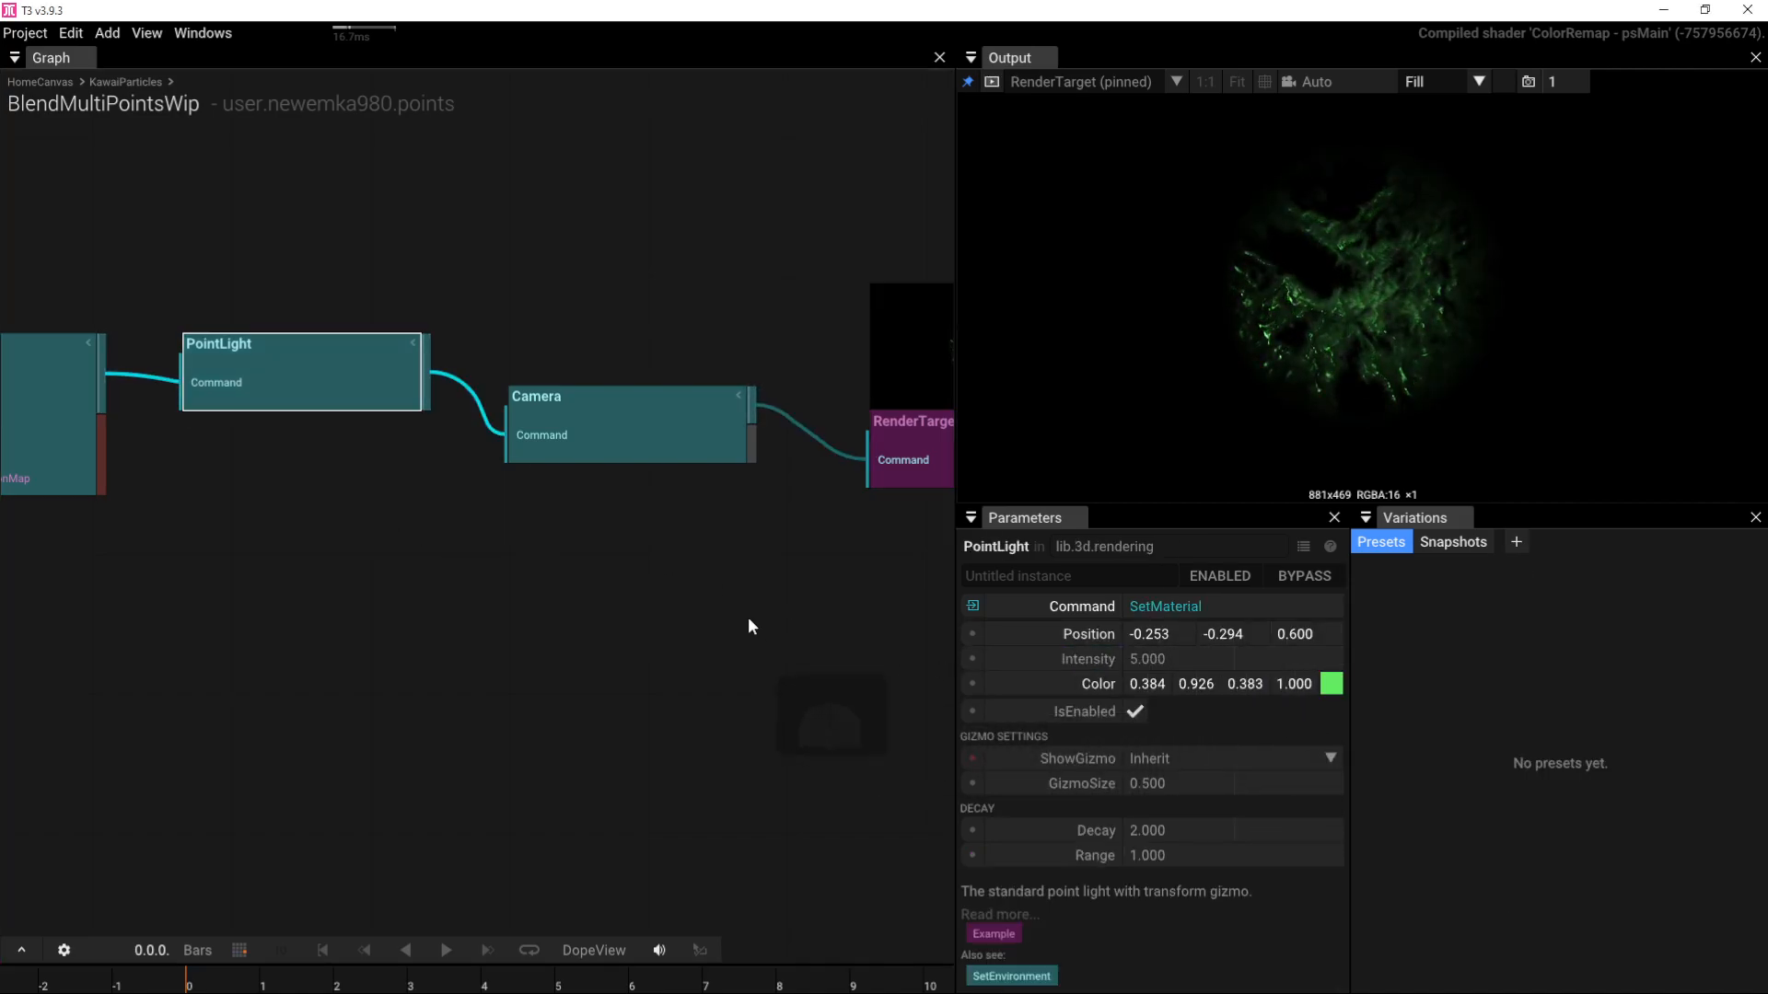
right_drag(749, 621, 753, 702)
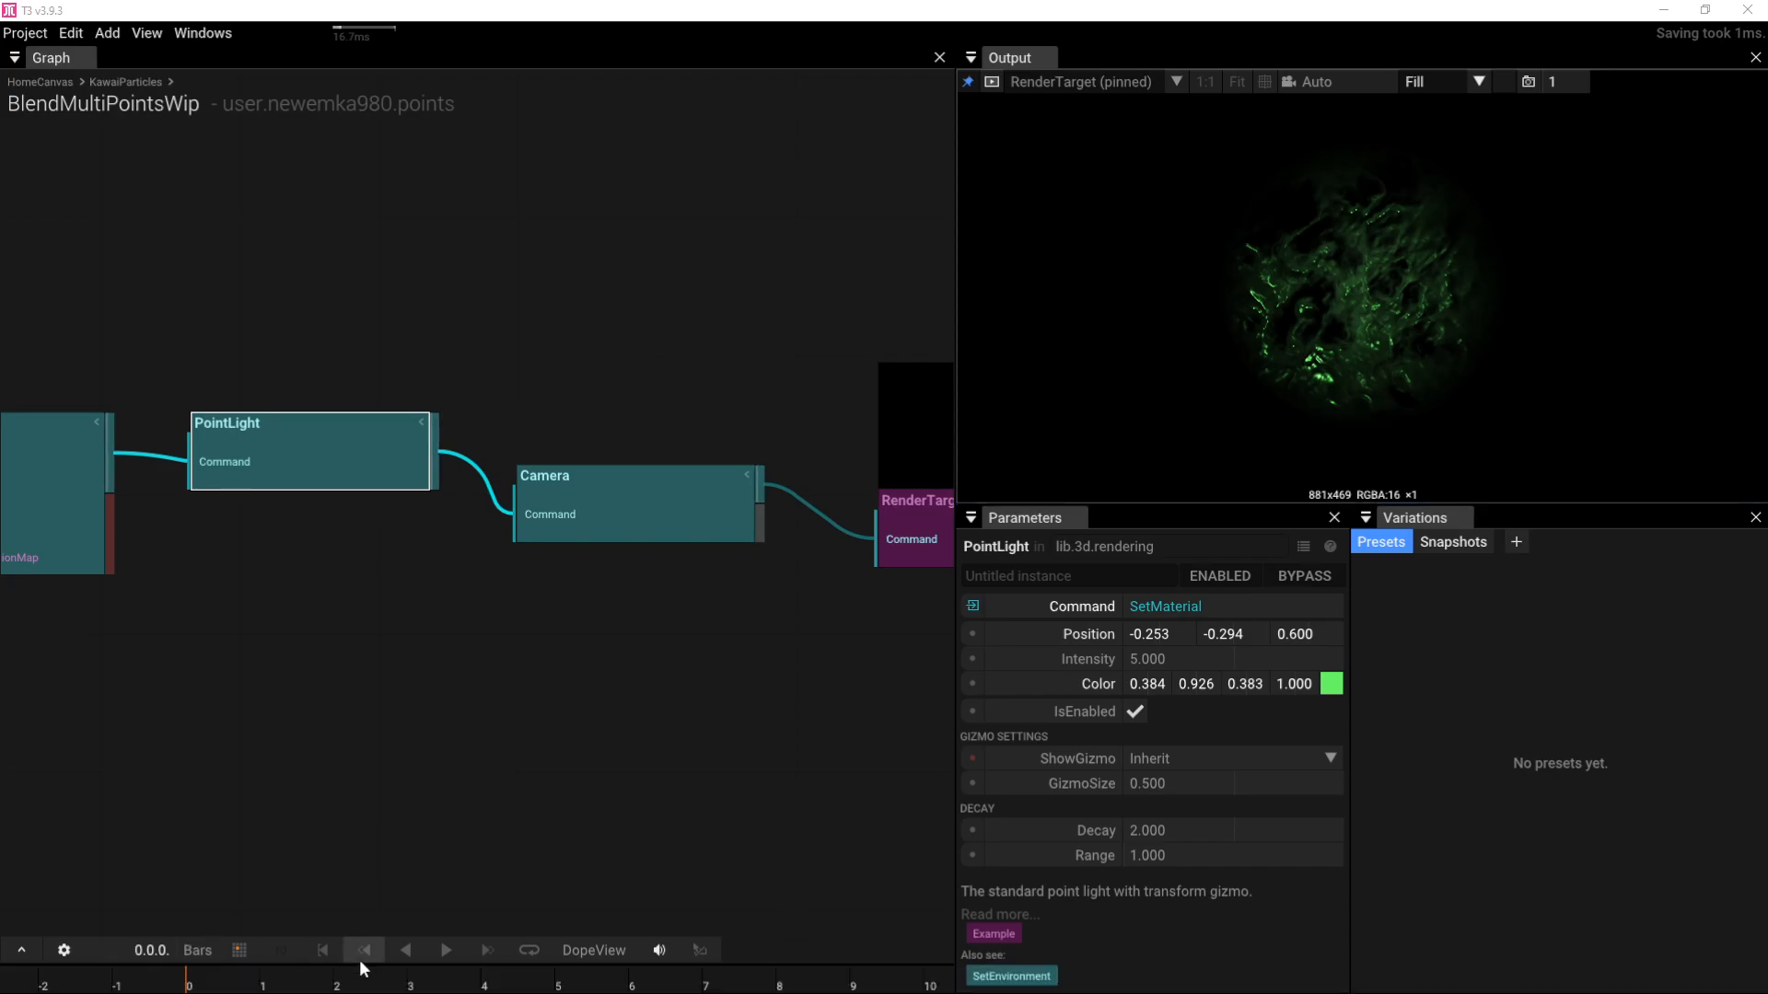
Step: Orbit and zoom the camera to Position 0.499, -0.208, 1.678
mouse_move(386, 983)
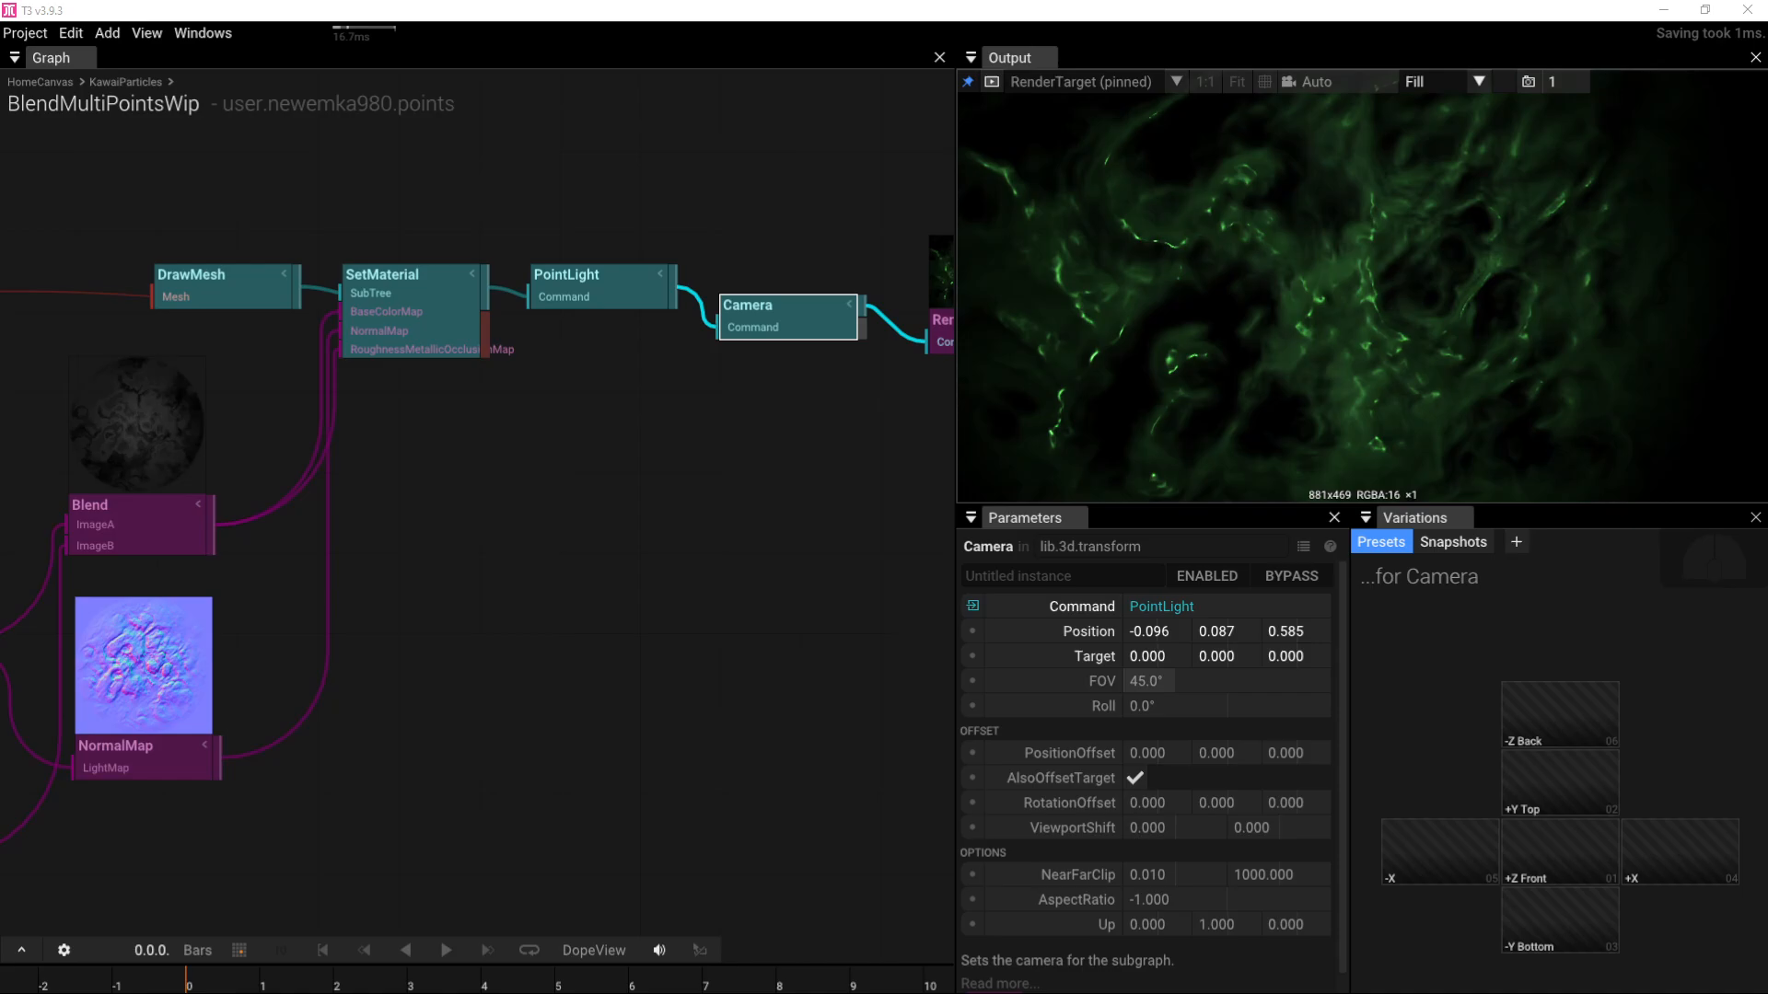
drag(1308, 239, 1241, 315)
scroll(1359, 341, down, 5)
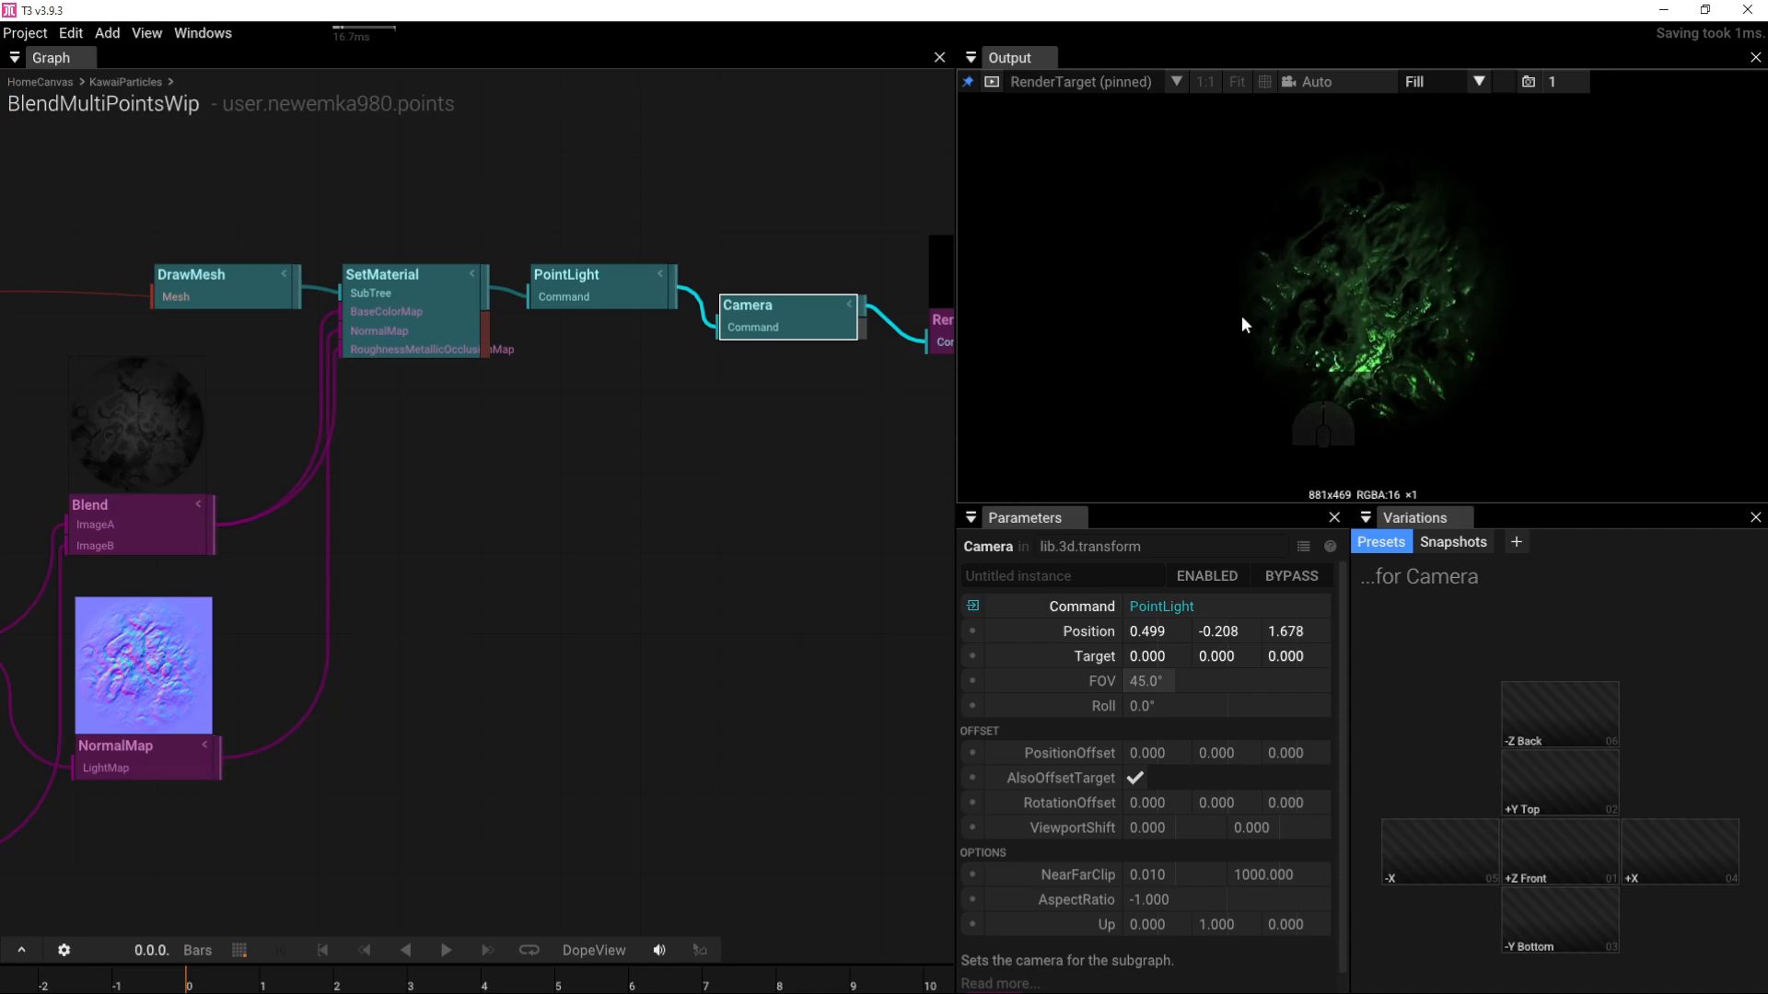
right_drag(499, 450, 637, 566)
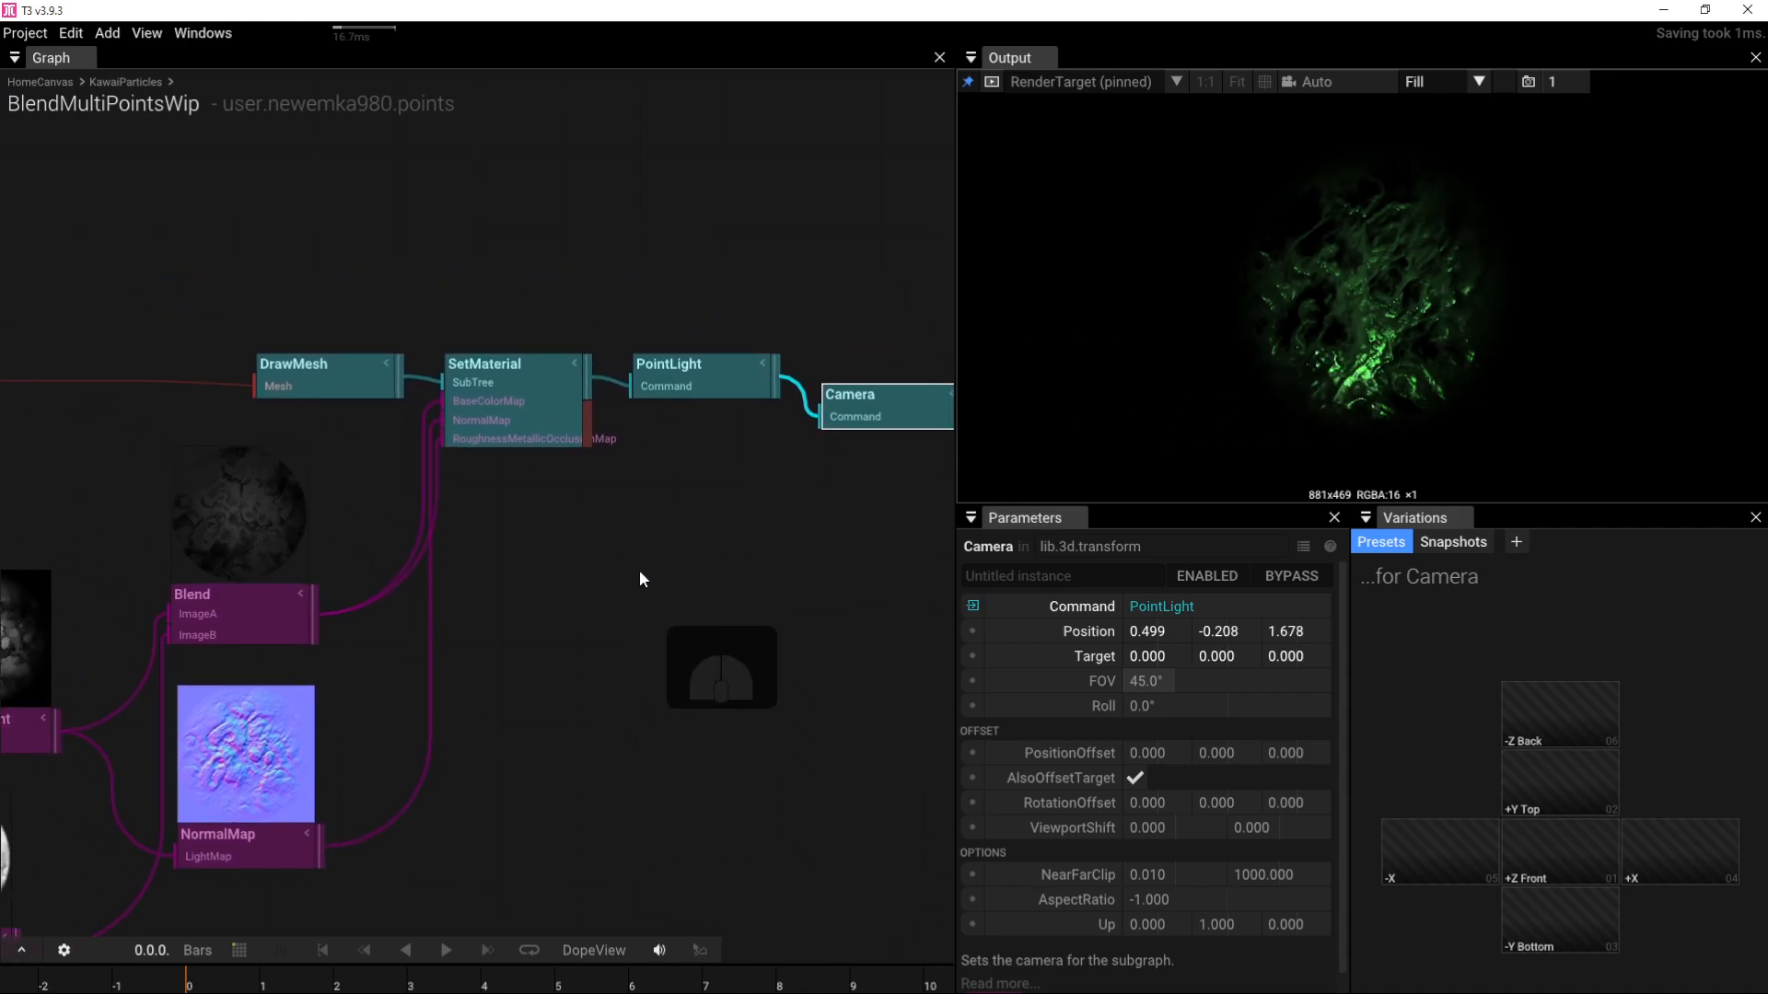
Step: Add a LoadObj node loading marblePlayer.obj that feeds a new DrawMesh
click(421, 263)
key(Tab)
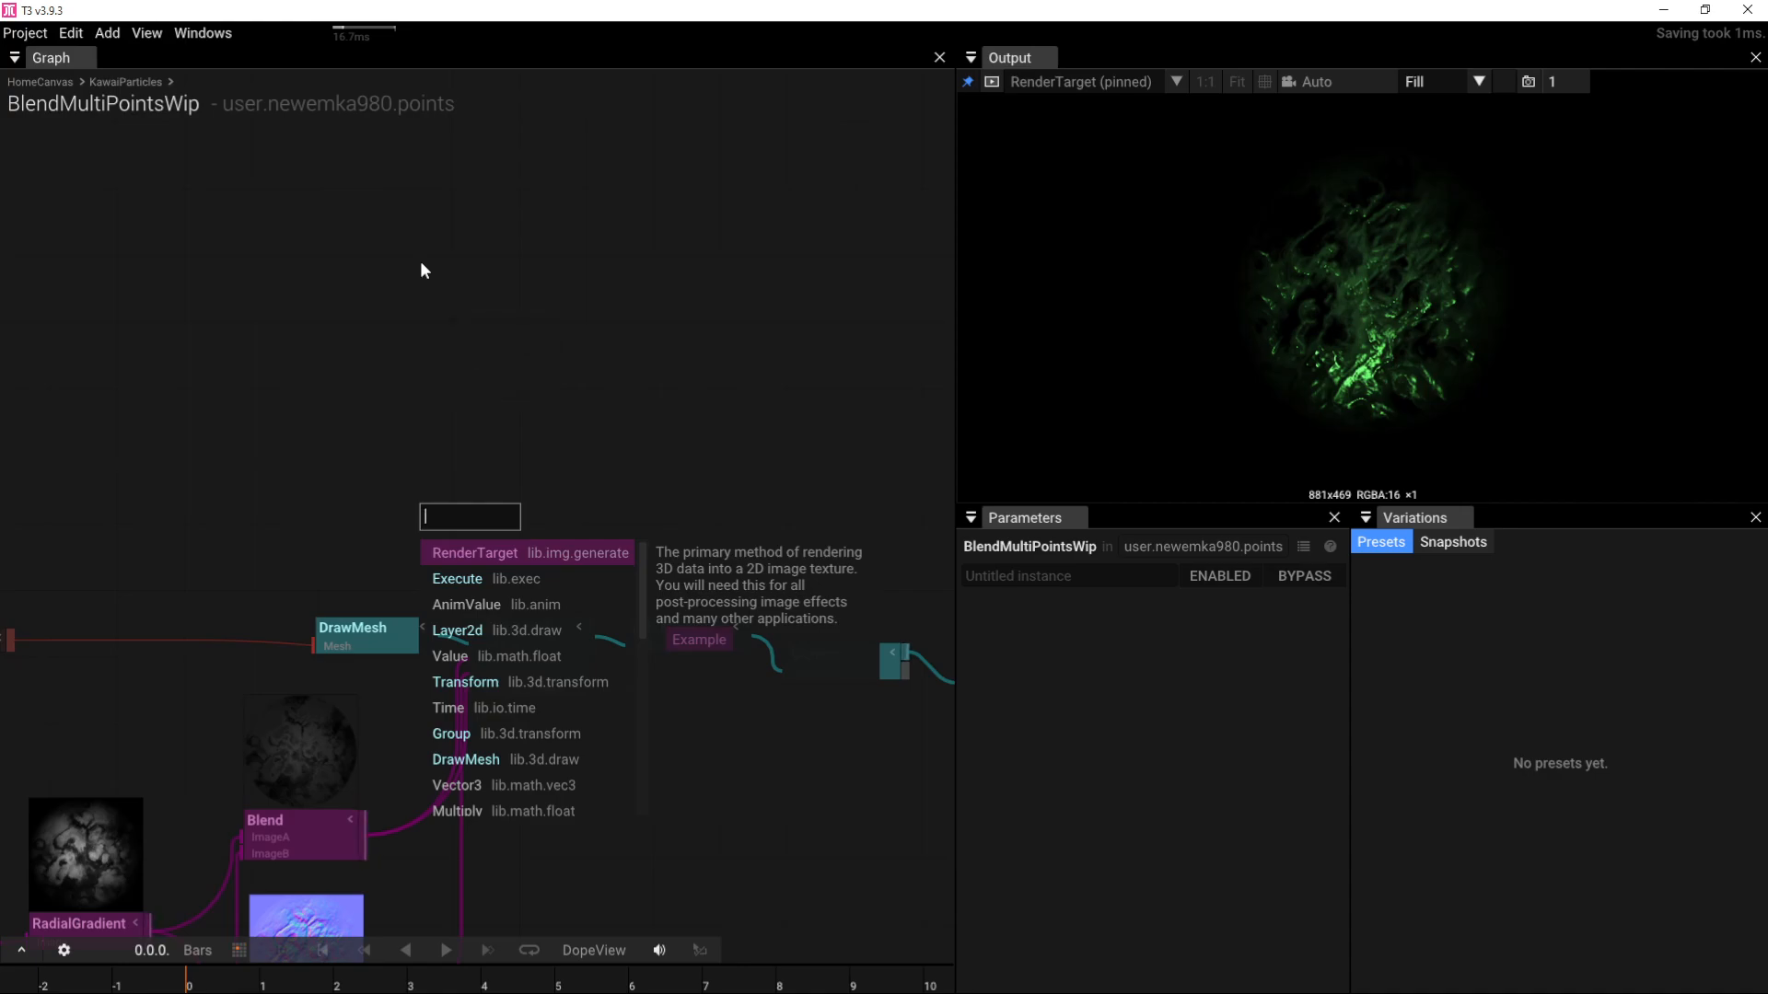
text(lo)
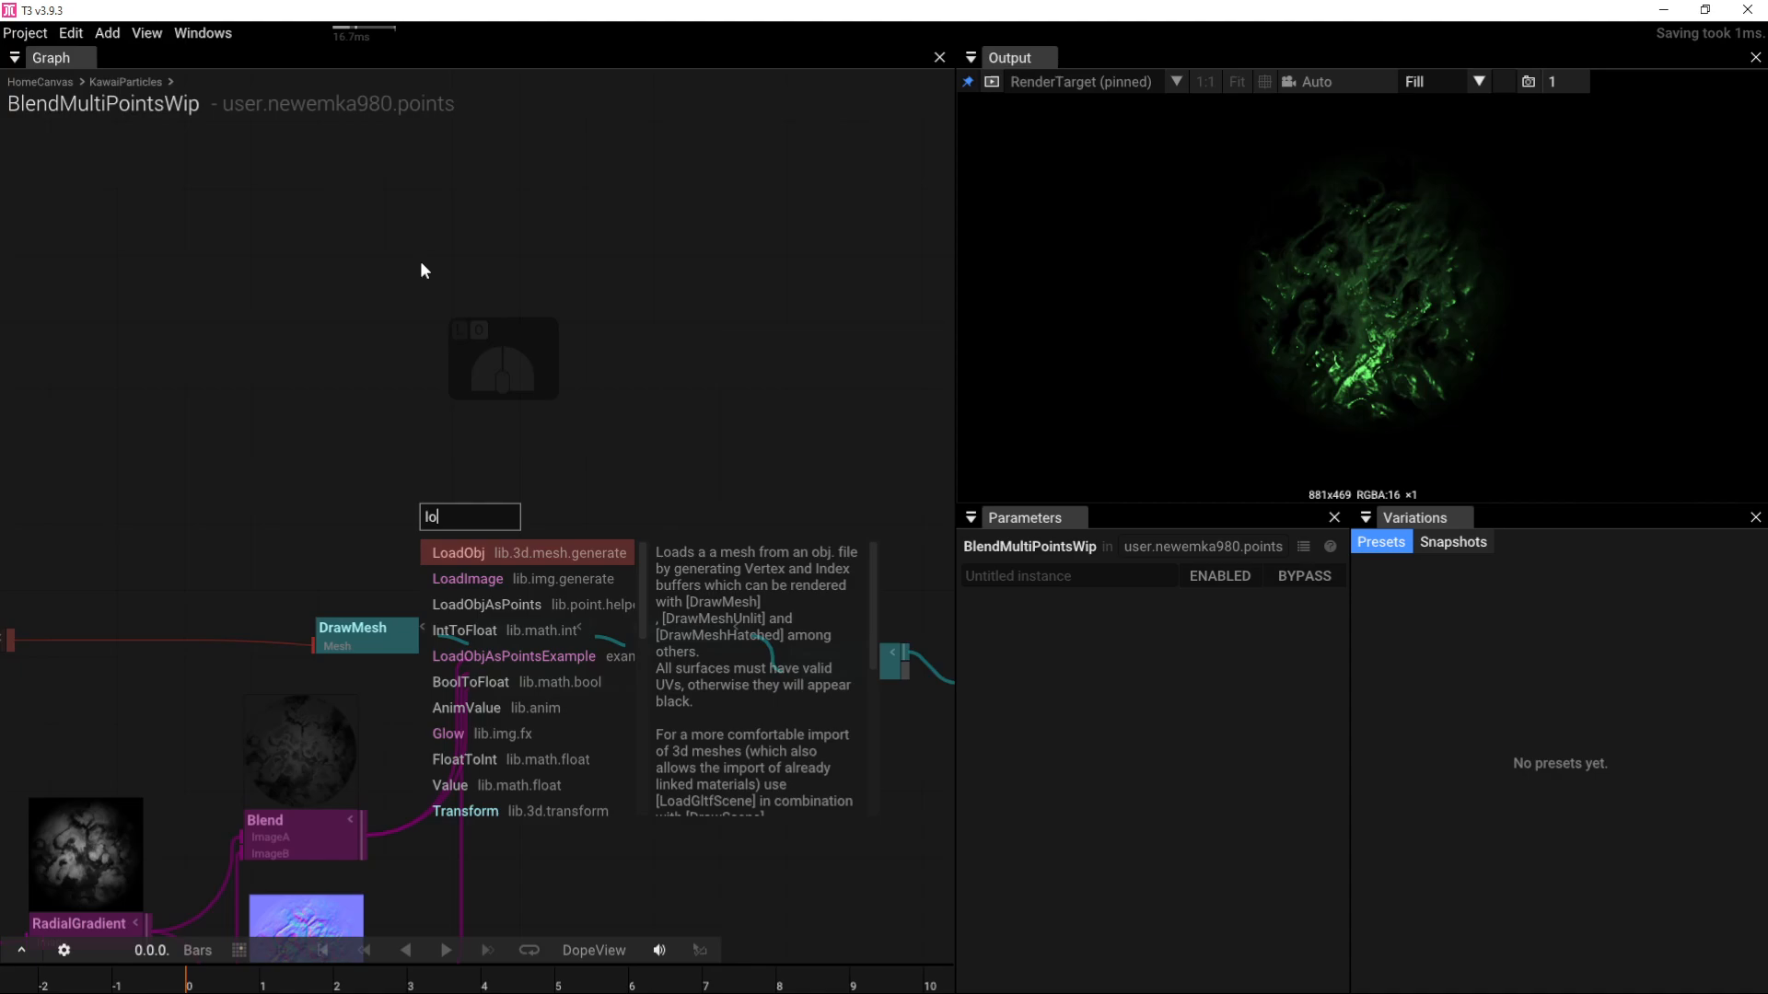
click(466, 554)
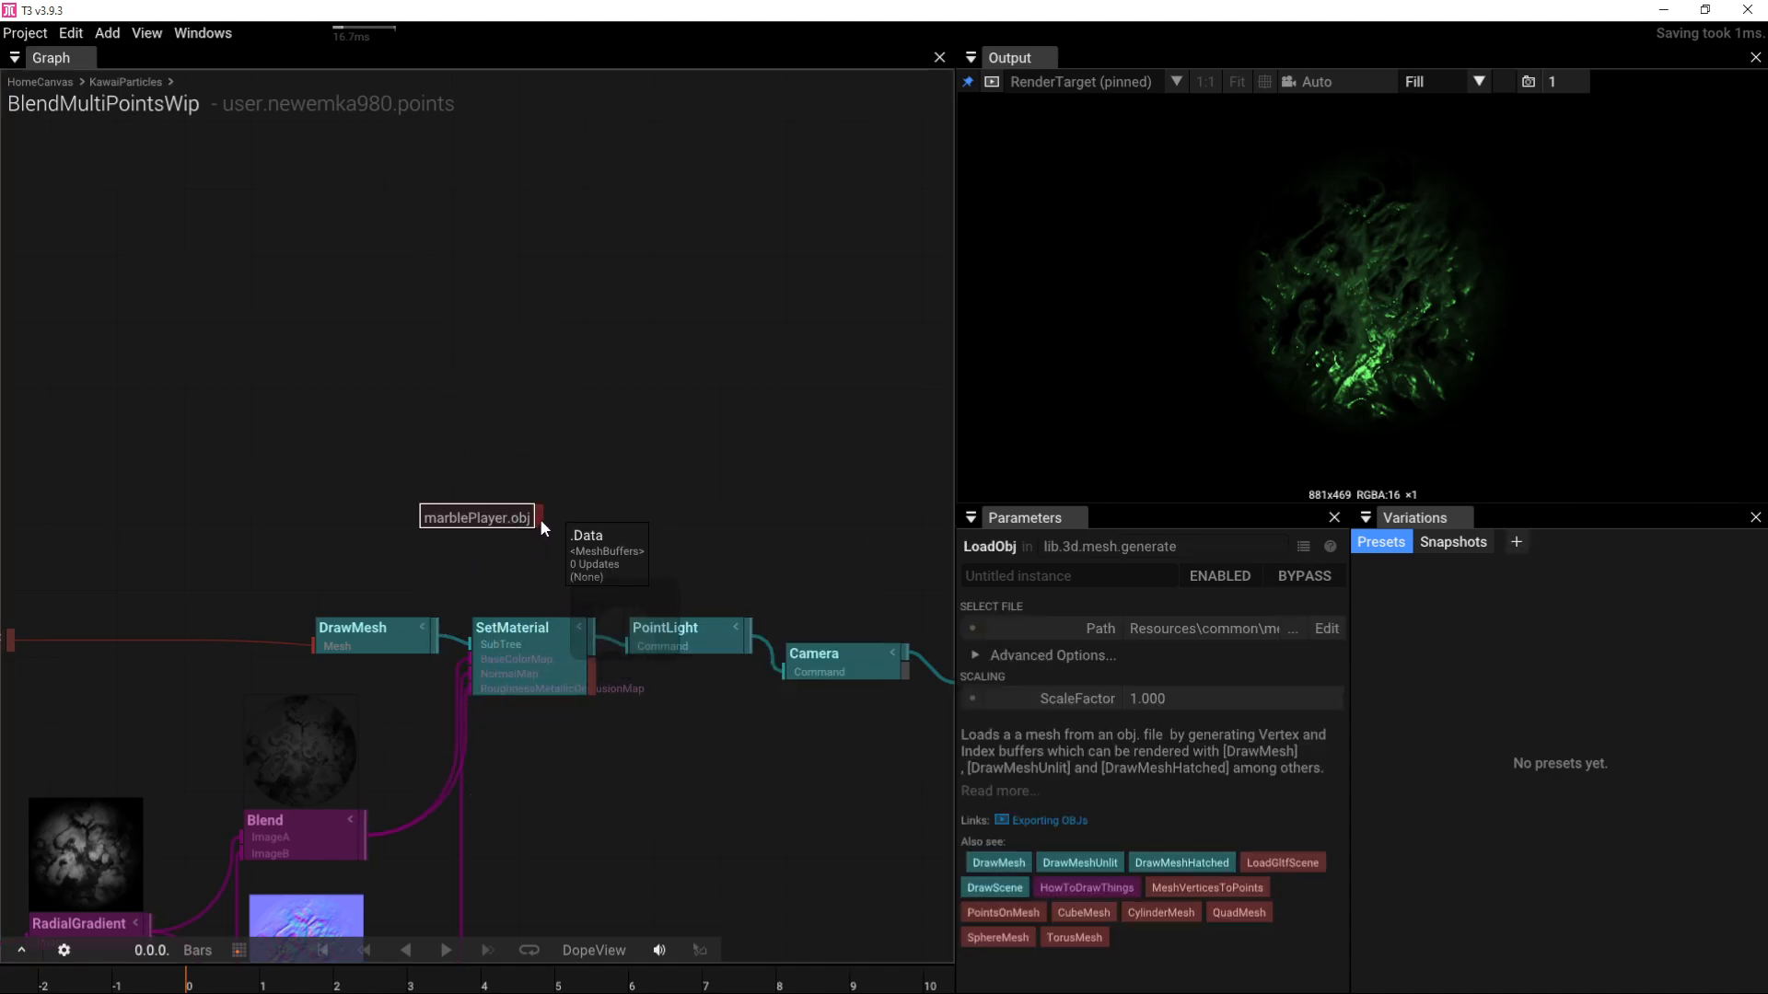
drag(540, 517, 596, 521)
click(633, 585)
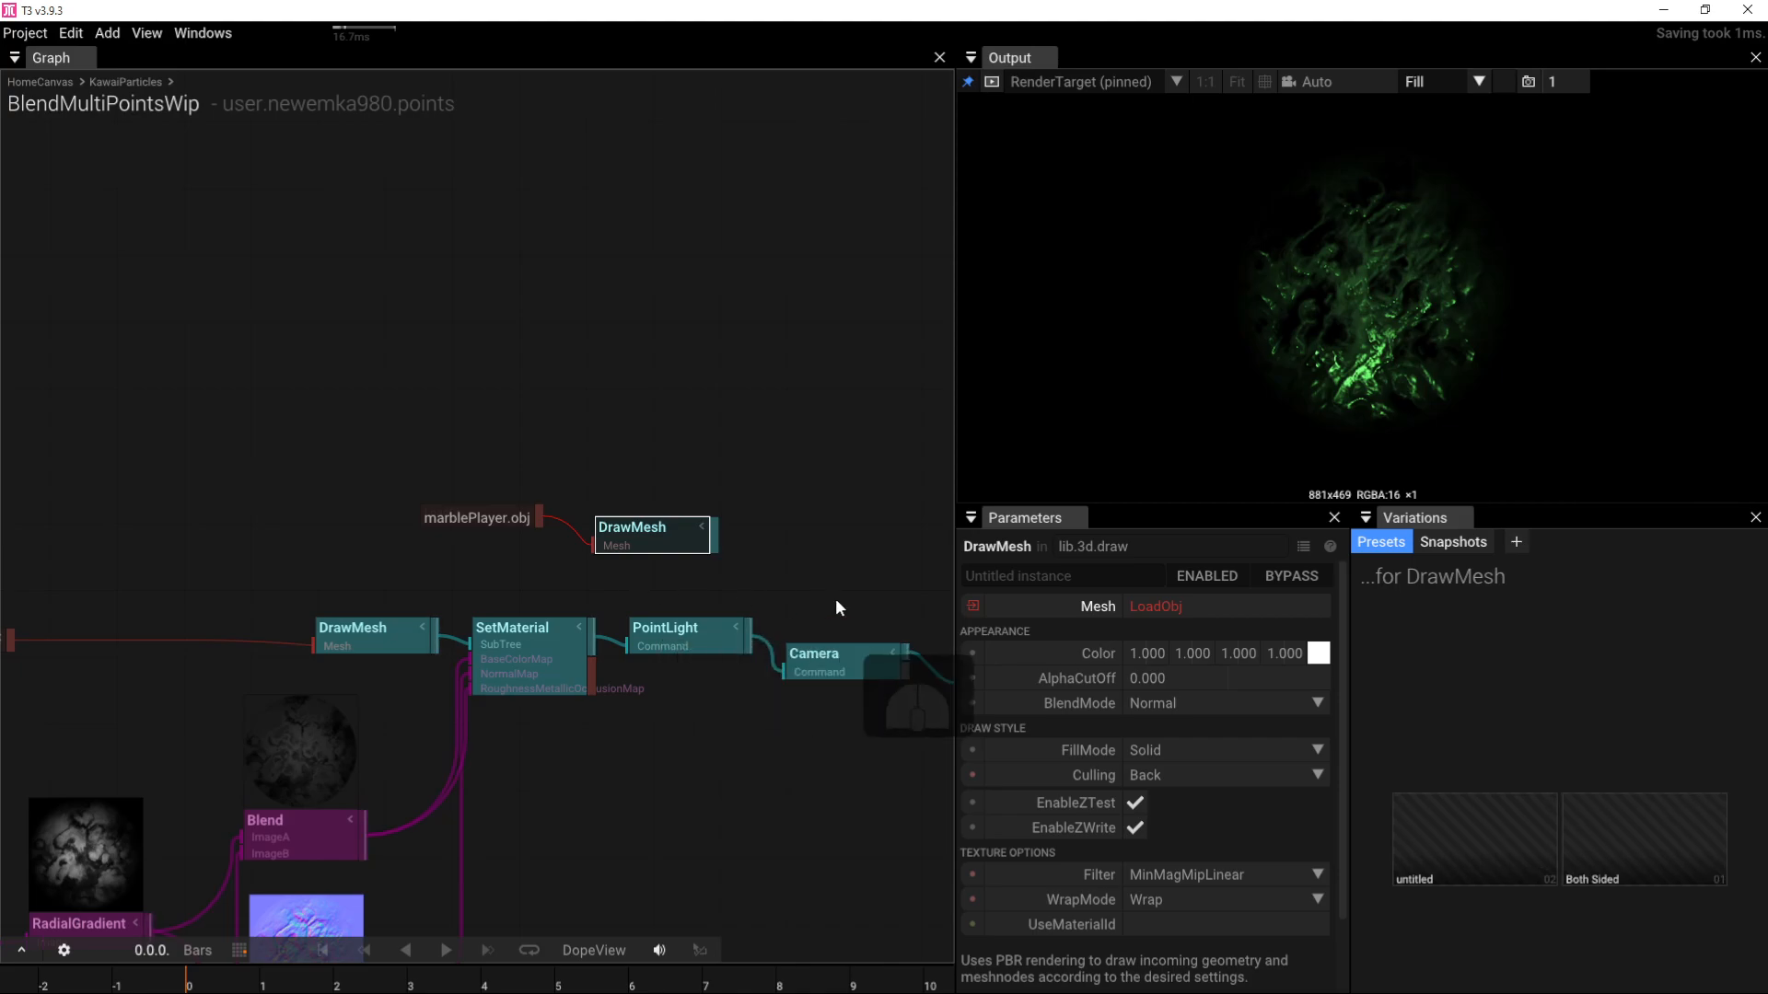
Step: Move the PointLight, Camera and RenderTarget nodes to the right
scroll(711, 572, down, 5)
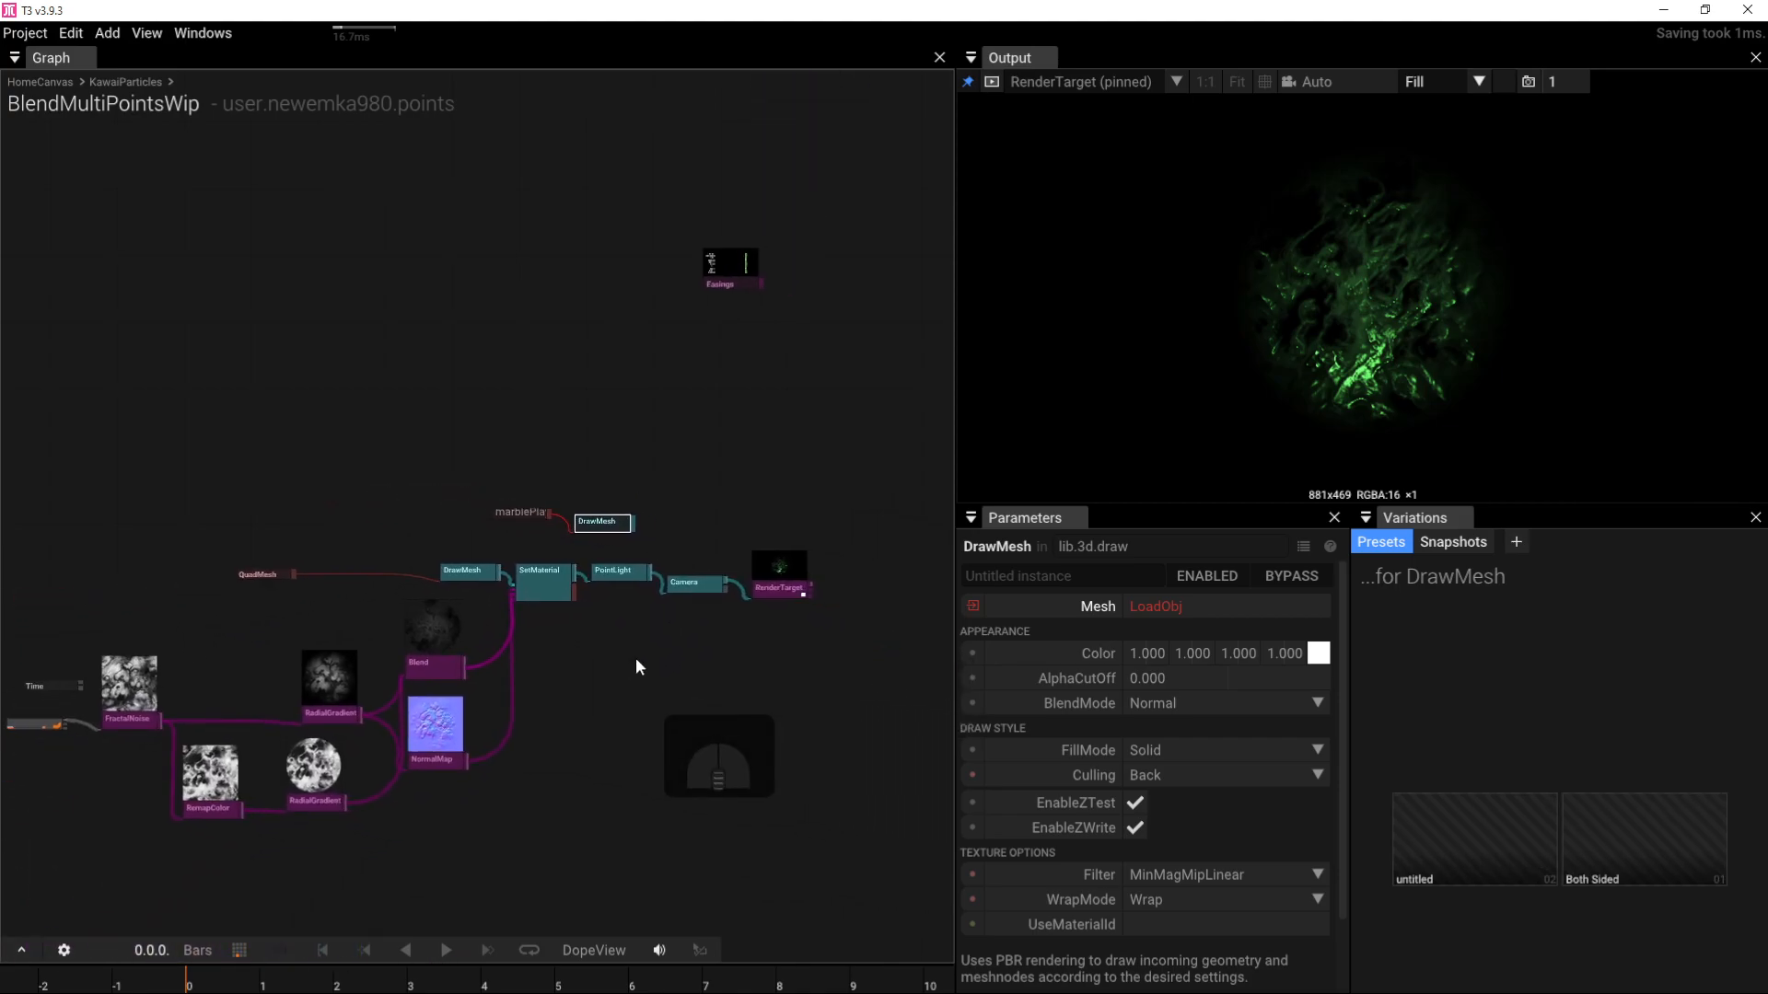
drag(629, 649, 809, 551)
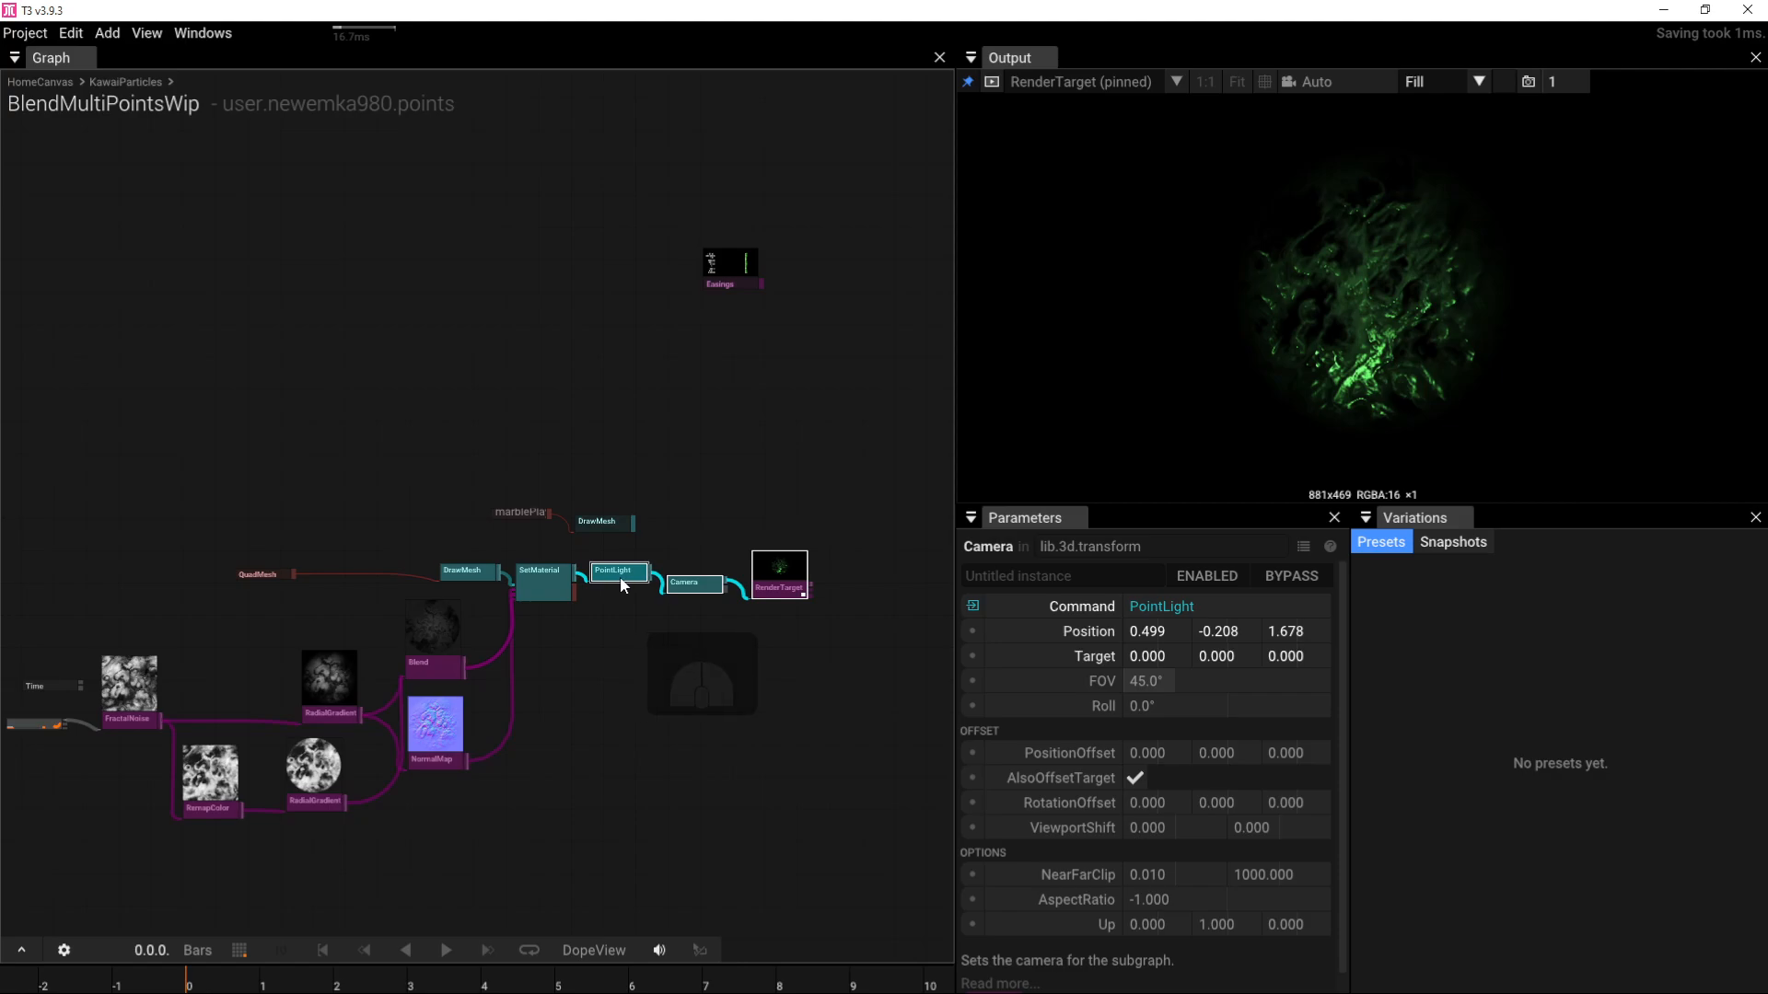
drag(654, 585, 870, 570)
click(682, 488)
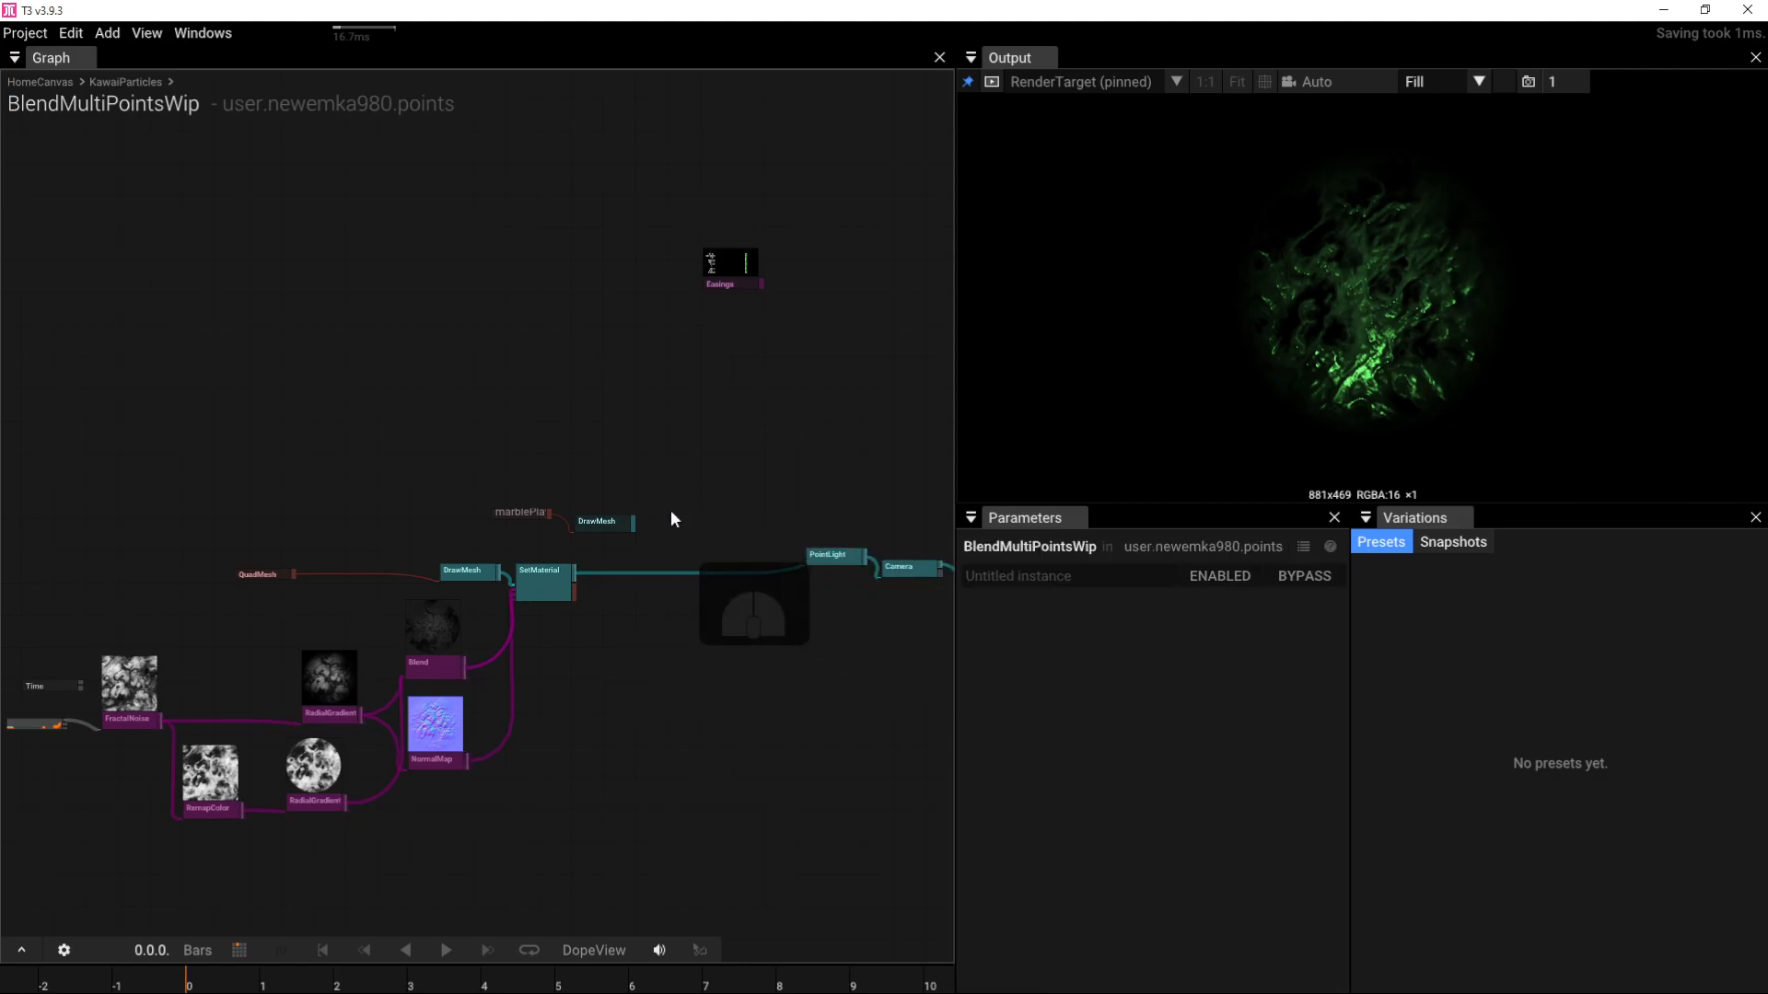
Step: Add a Group combining the new DrawMesh and SetMaterial, feeding into the PointLight
double_click(664, 536)
text(gr)
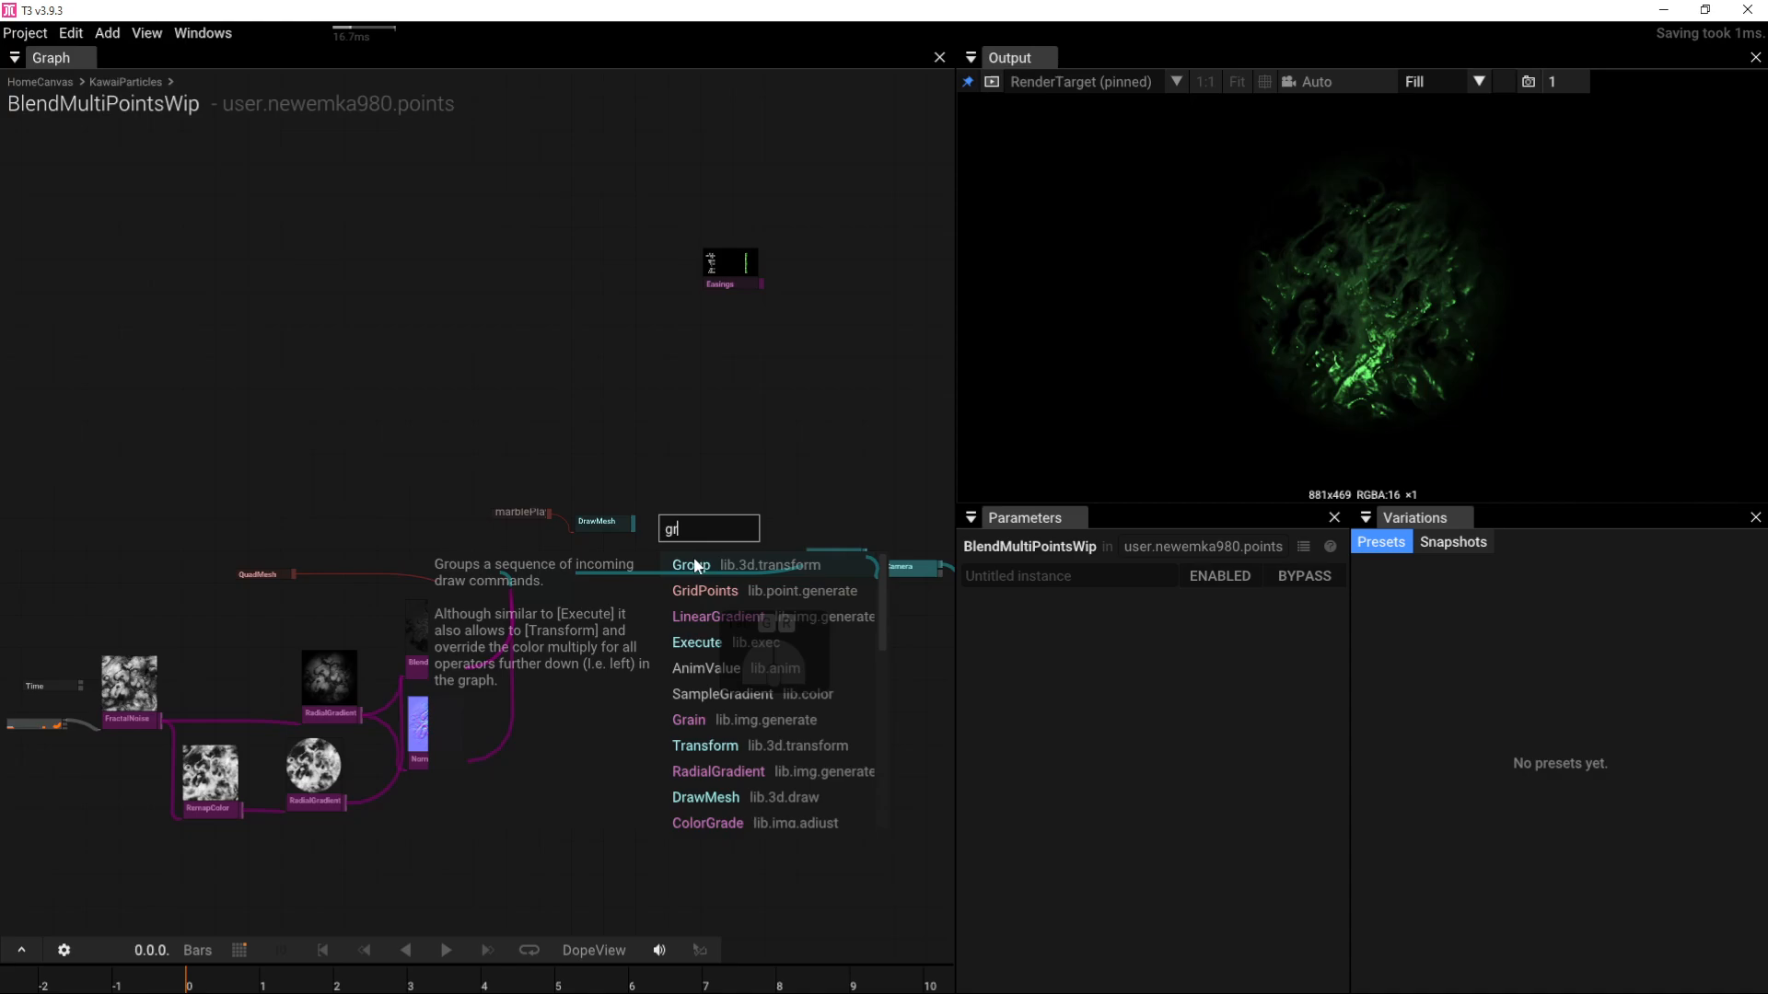
key(Return)
scroll(641, 533, up, 5)
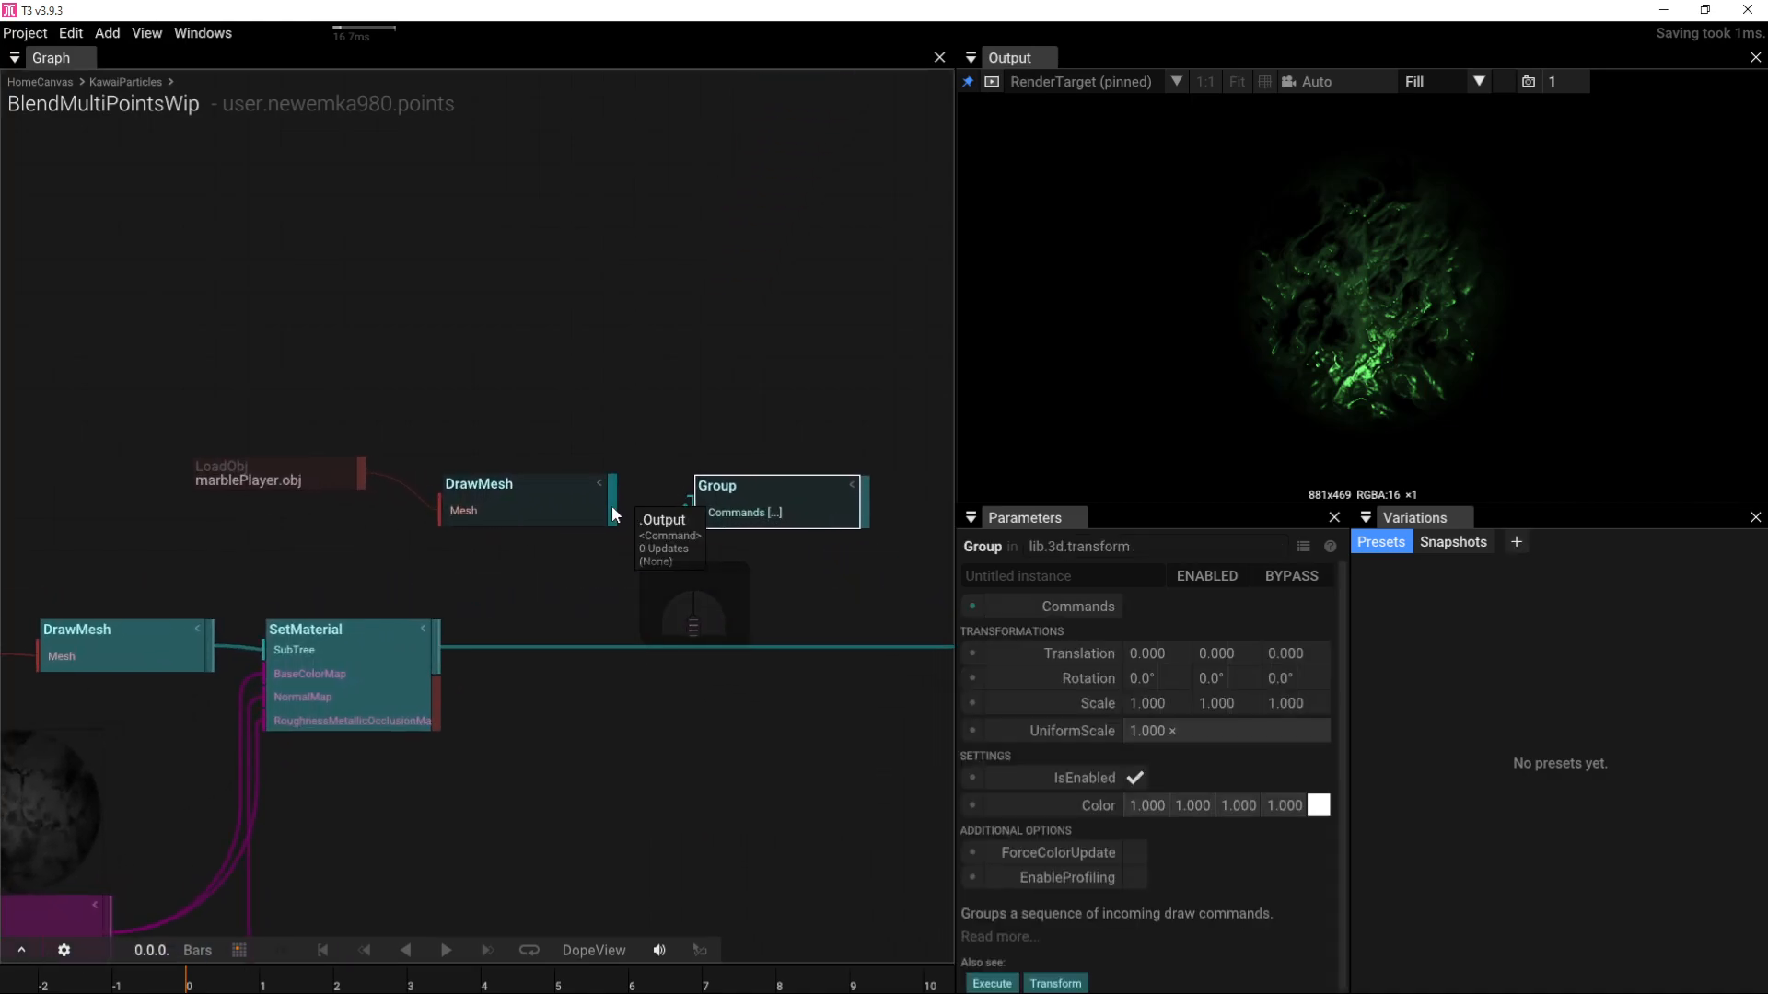
drag(611, 505, 688, 513)
drag(438, 647, 690, 548)
right_drag(770, 631, 543, 615)
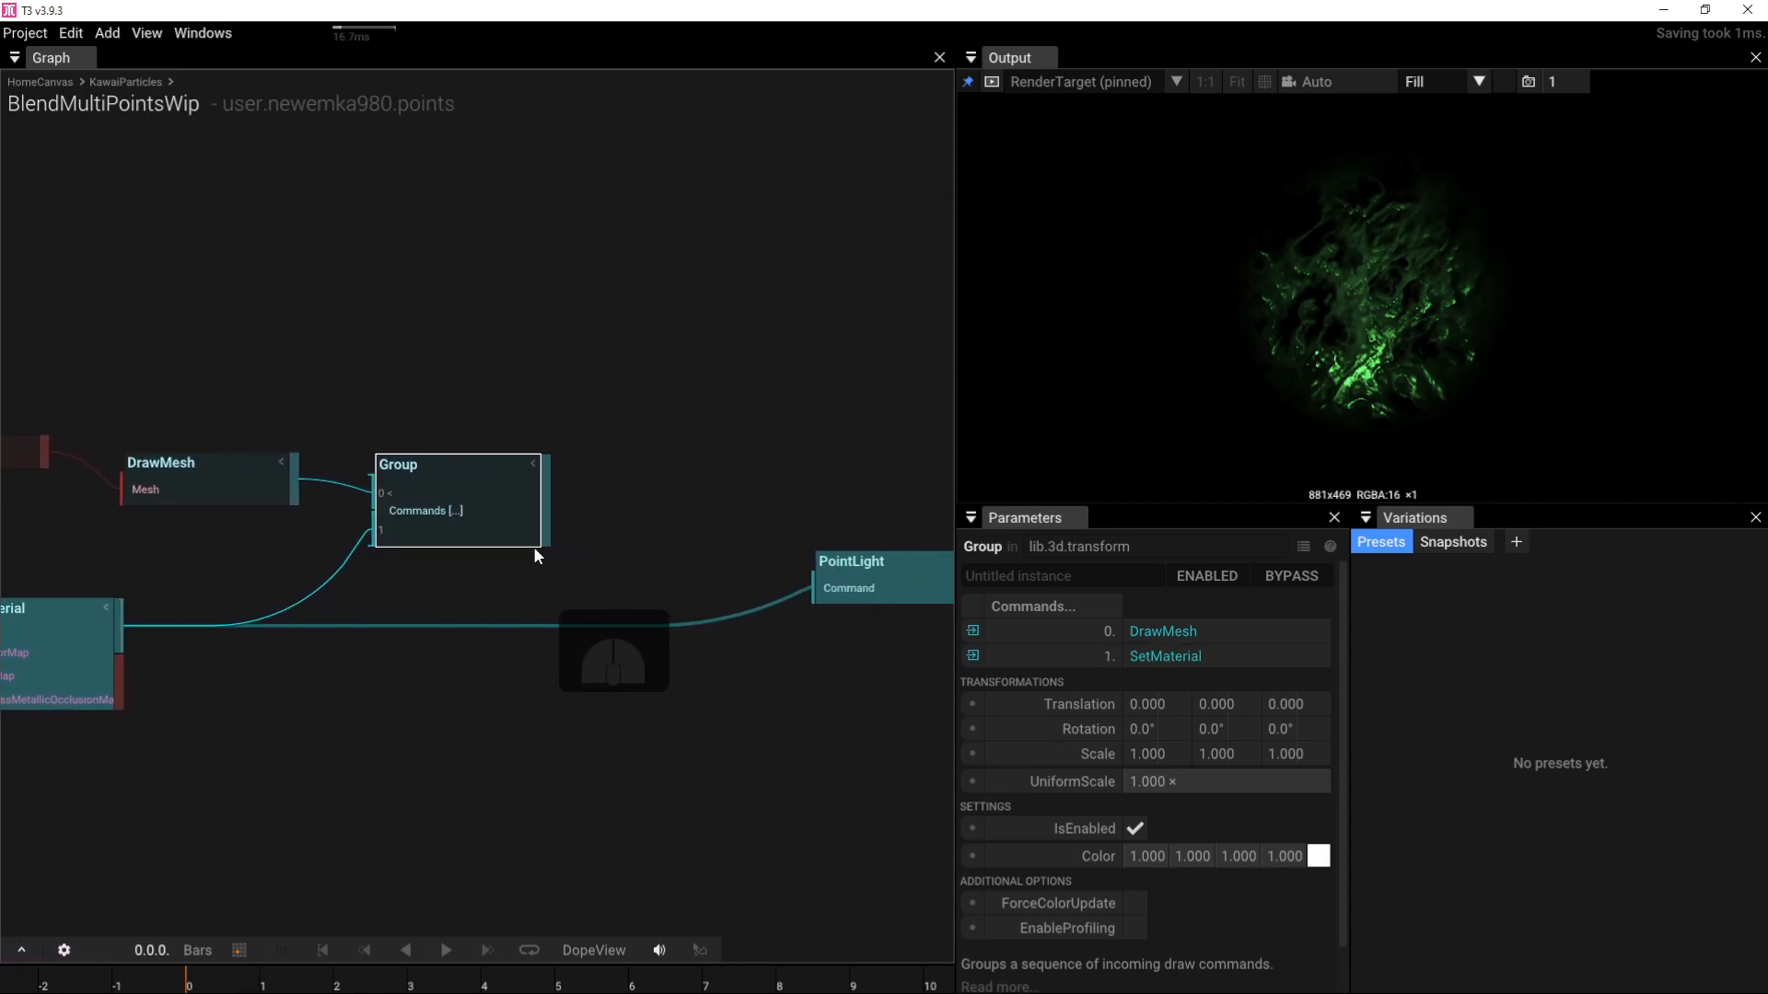
drag(545, 529, 813, 588)
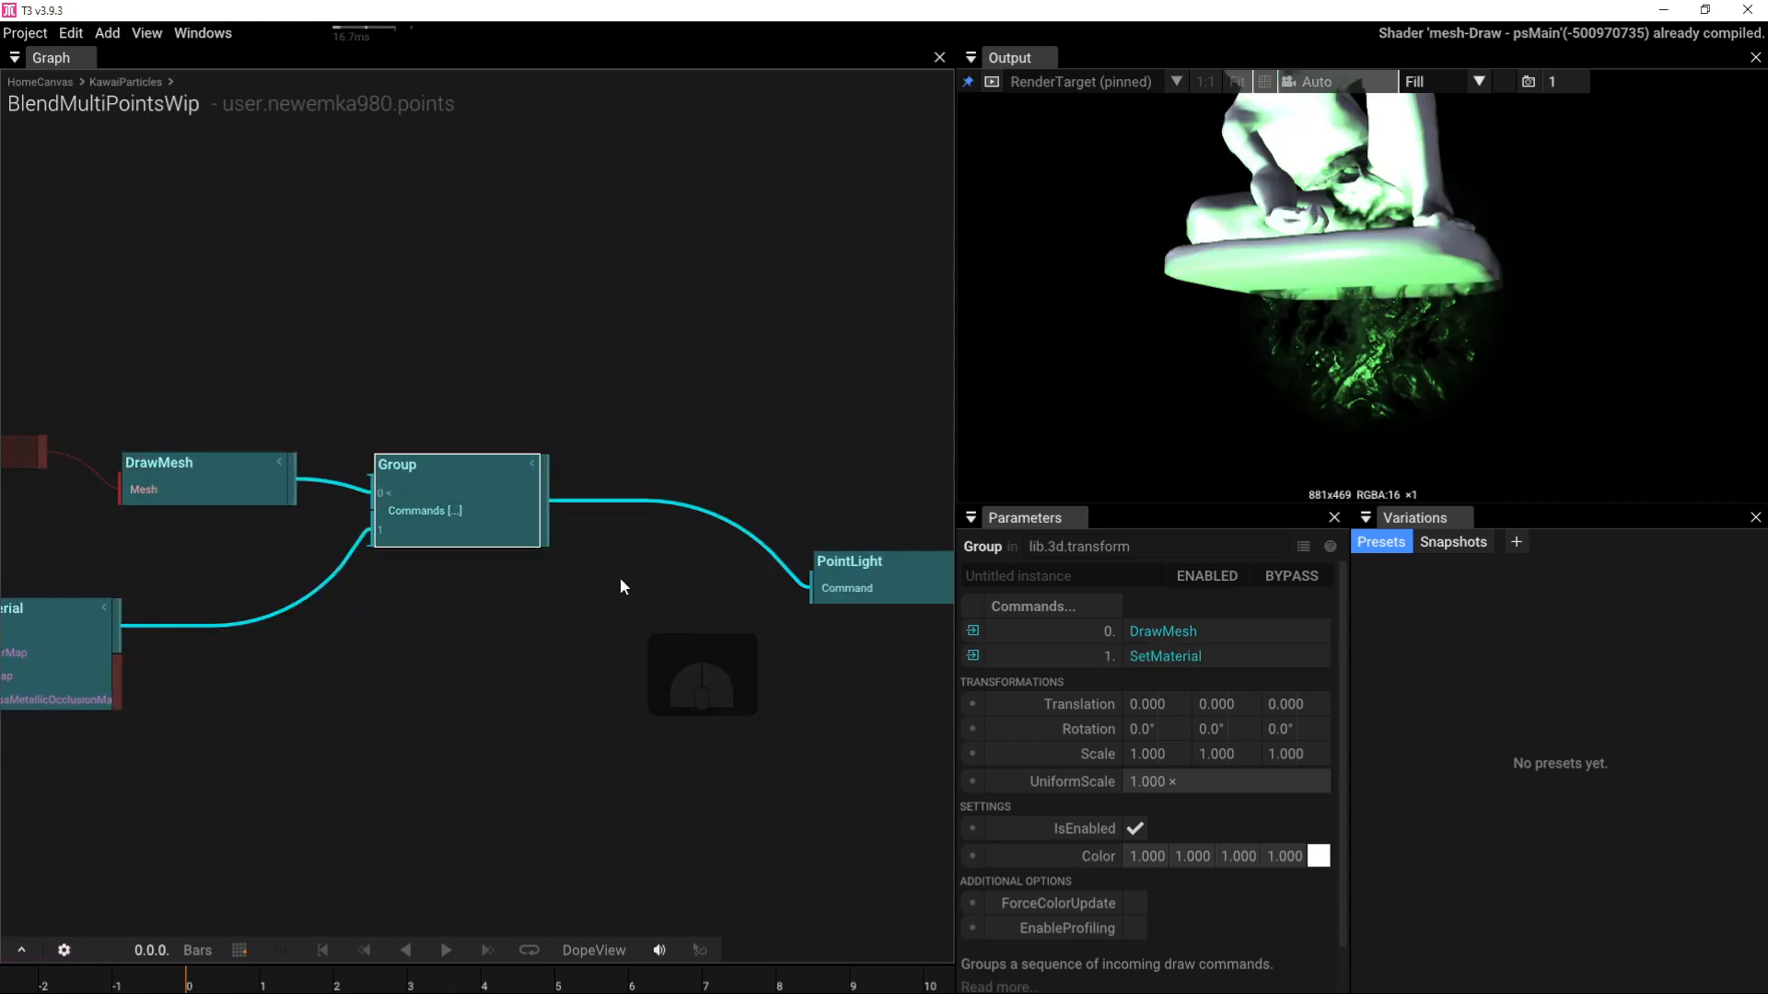
Step: Move the marblePlayer.obj loader and its DrawMesh up-left and select the DrawMesh
right_drag(489, 335, 760, 323)
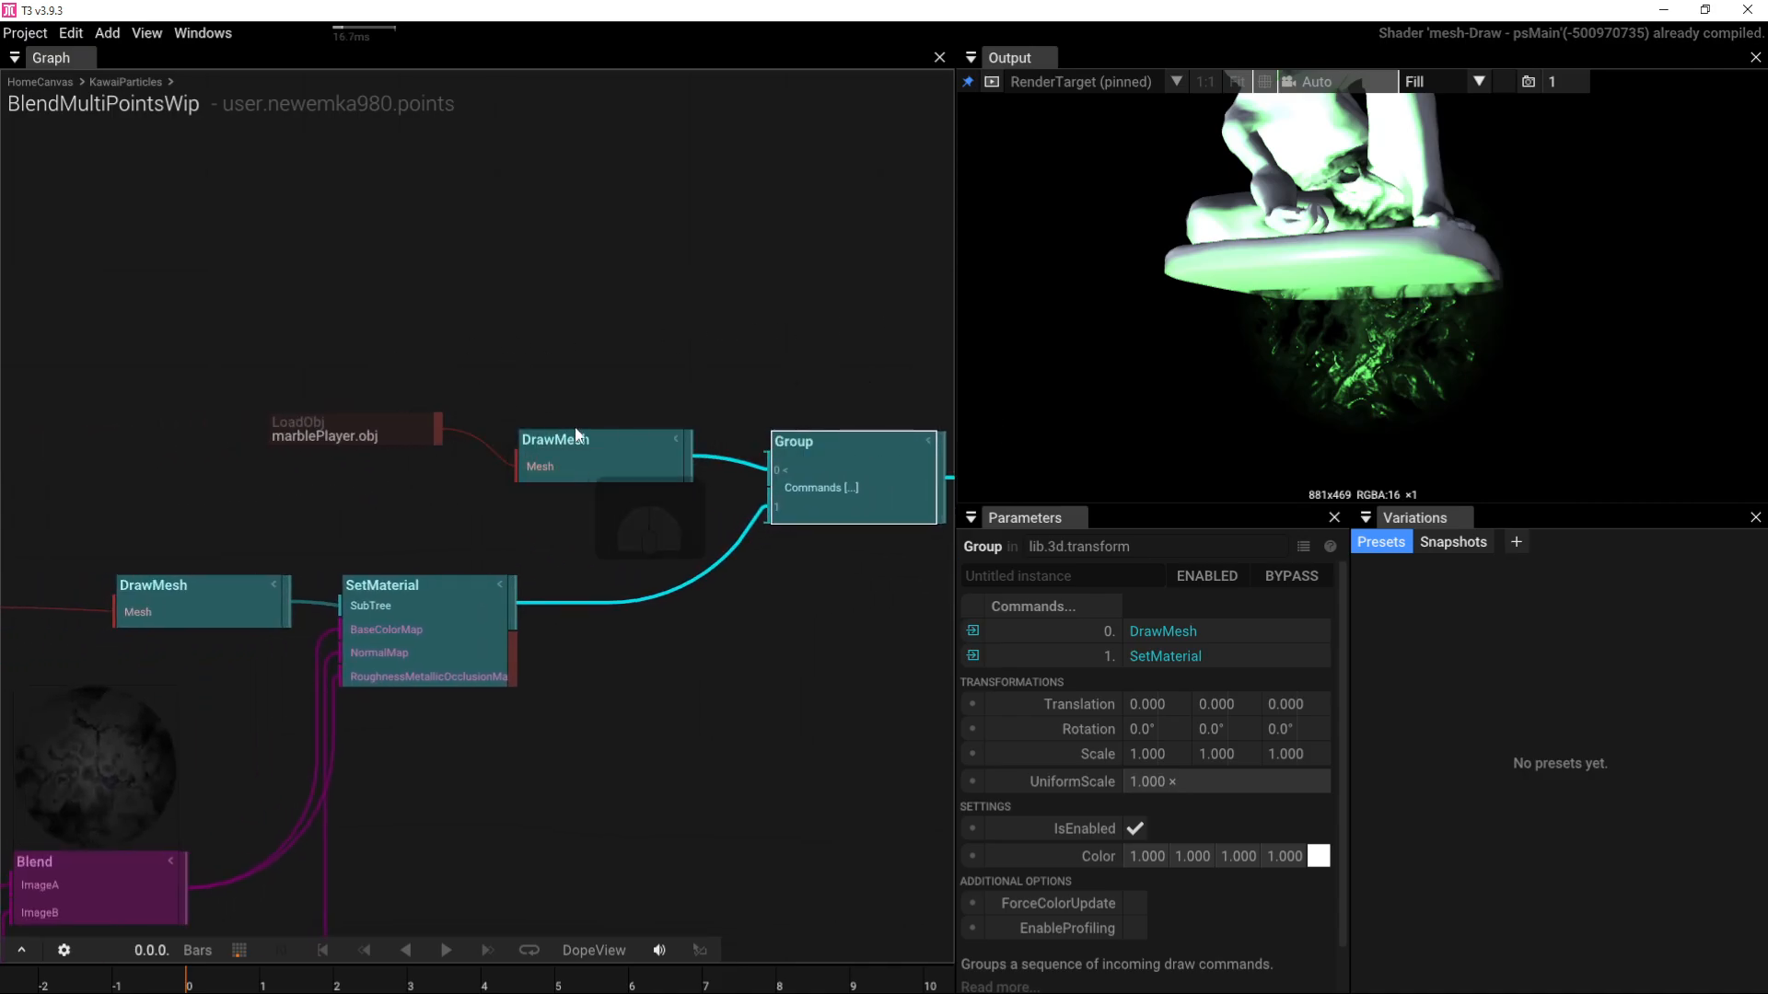
drag(247, 352, 341, 426)
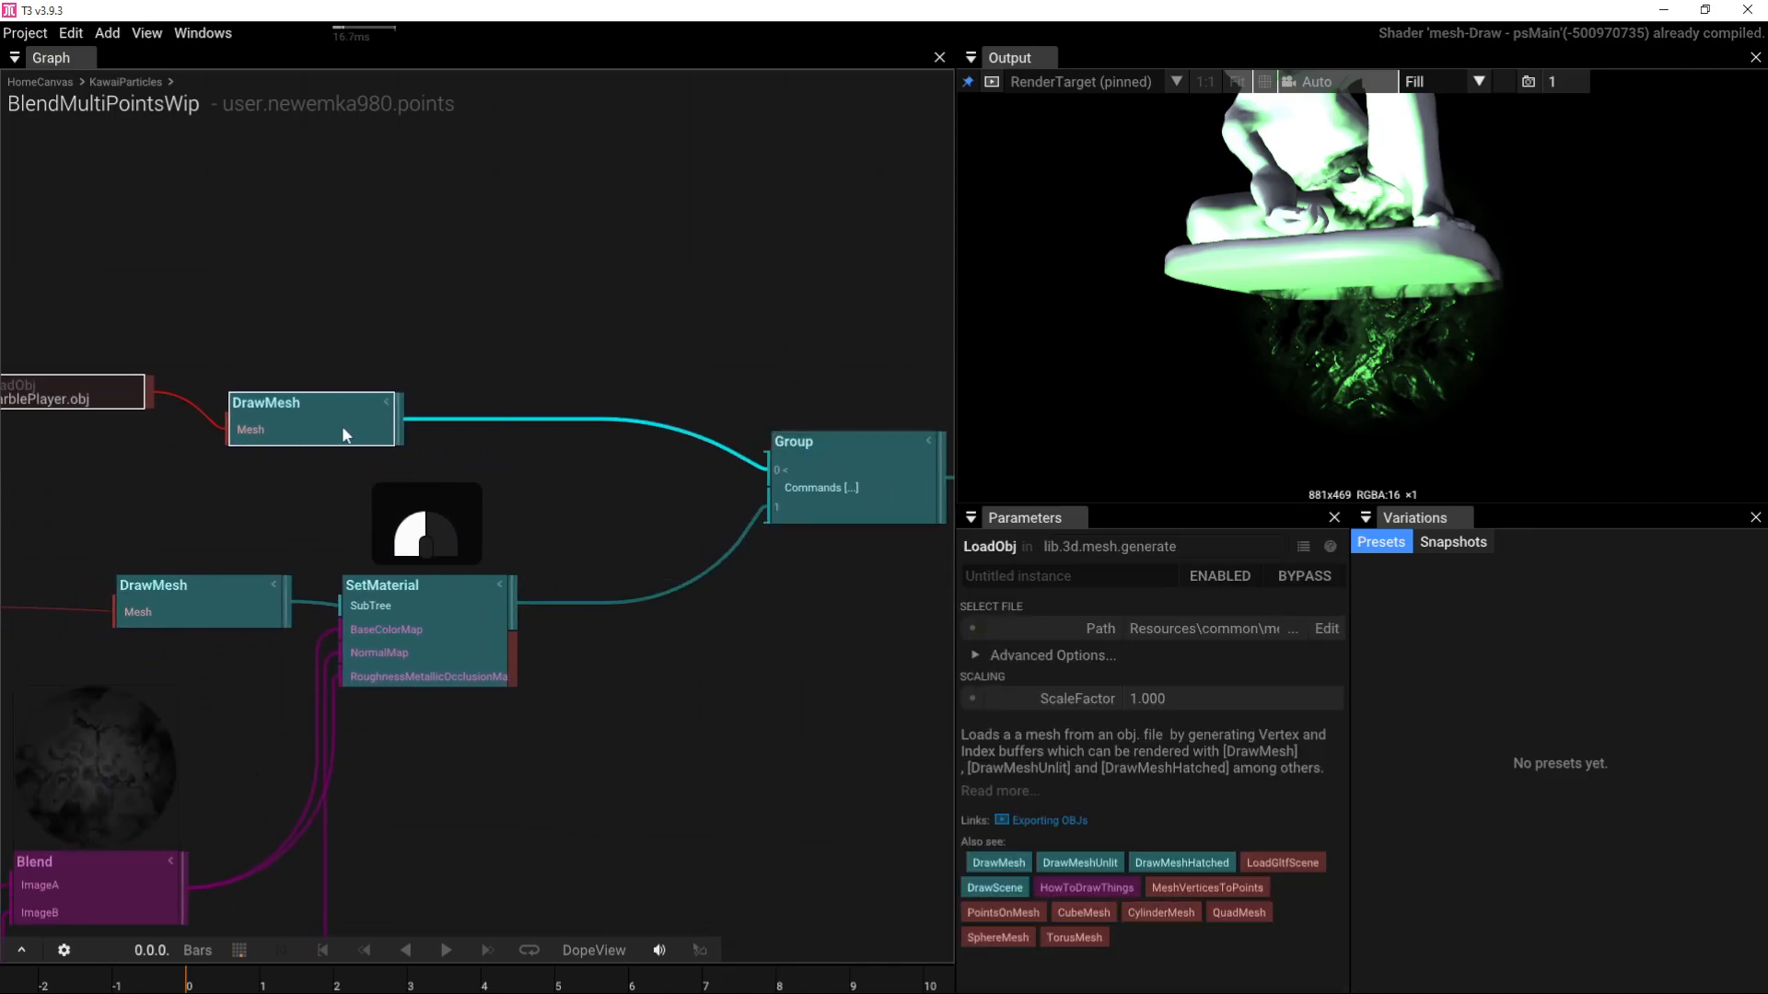
right_drag(470, 267, 626, 256)
click(438, 313)
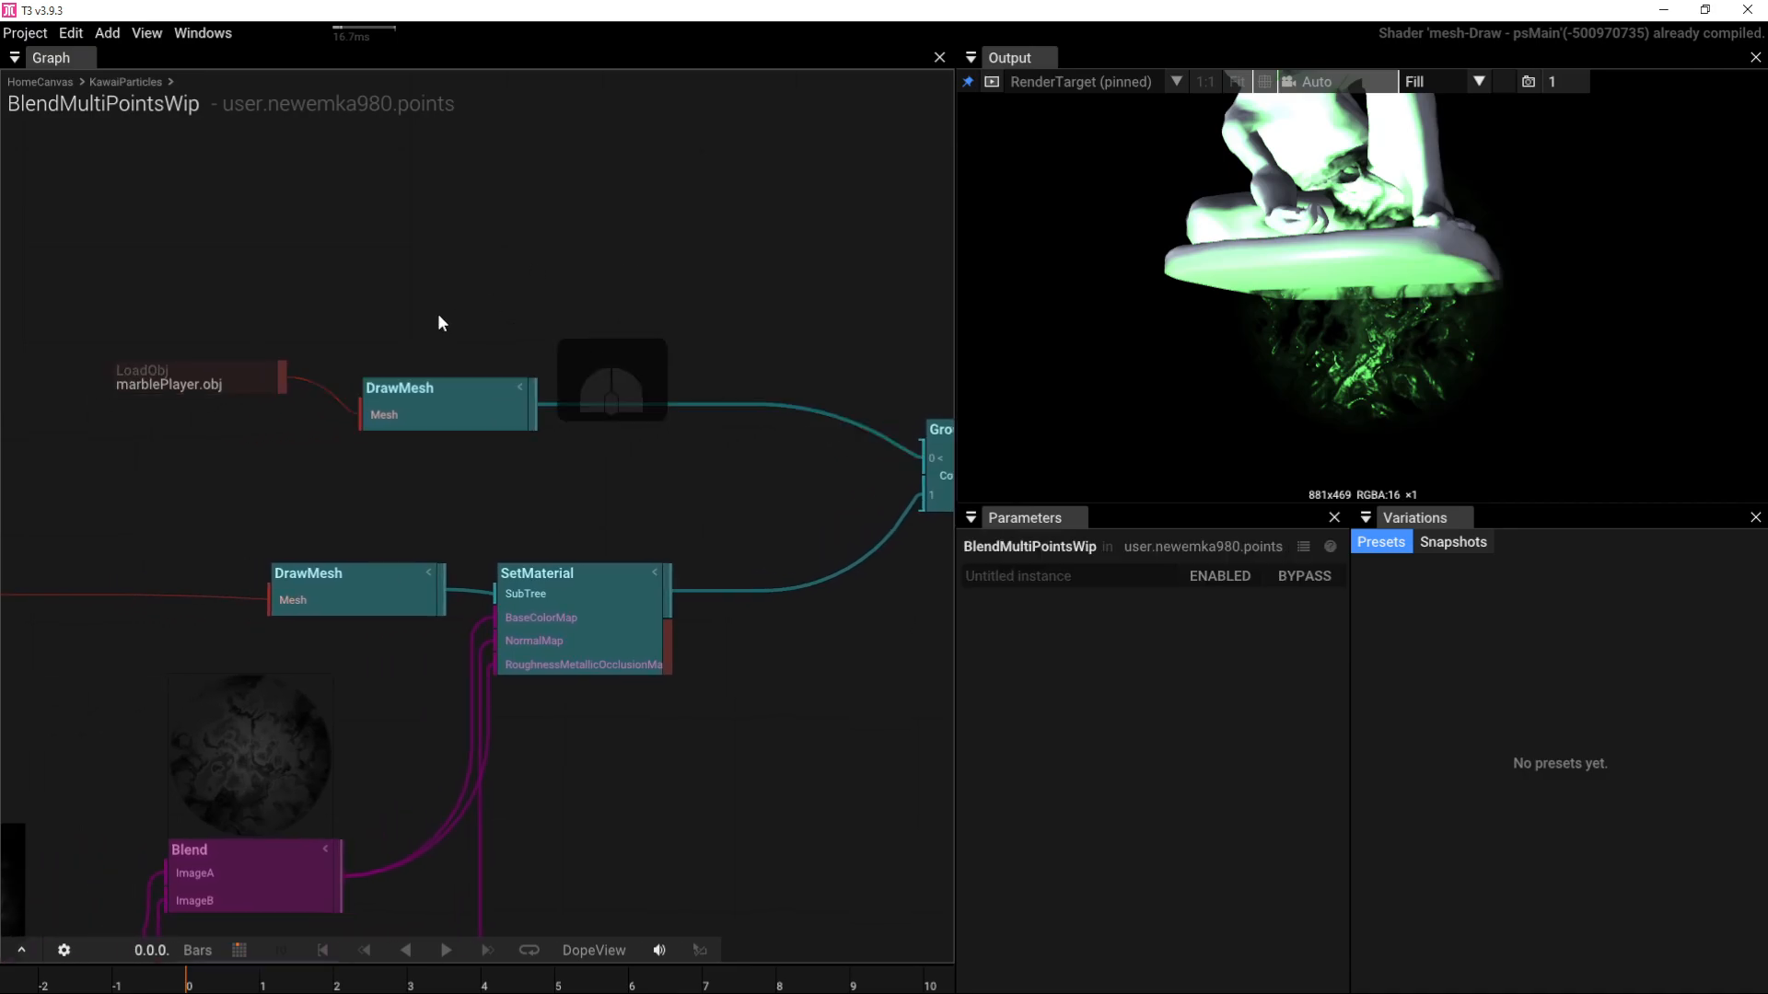
Step: Insert a Transform after the statue's DrawMesh with UniformScale 0.290
click(436, 396)
key(Tab)
text(tr)
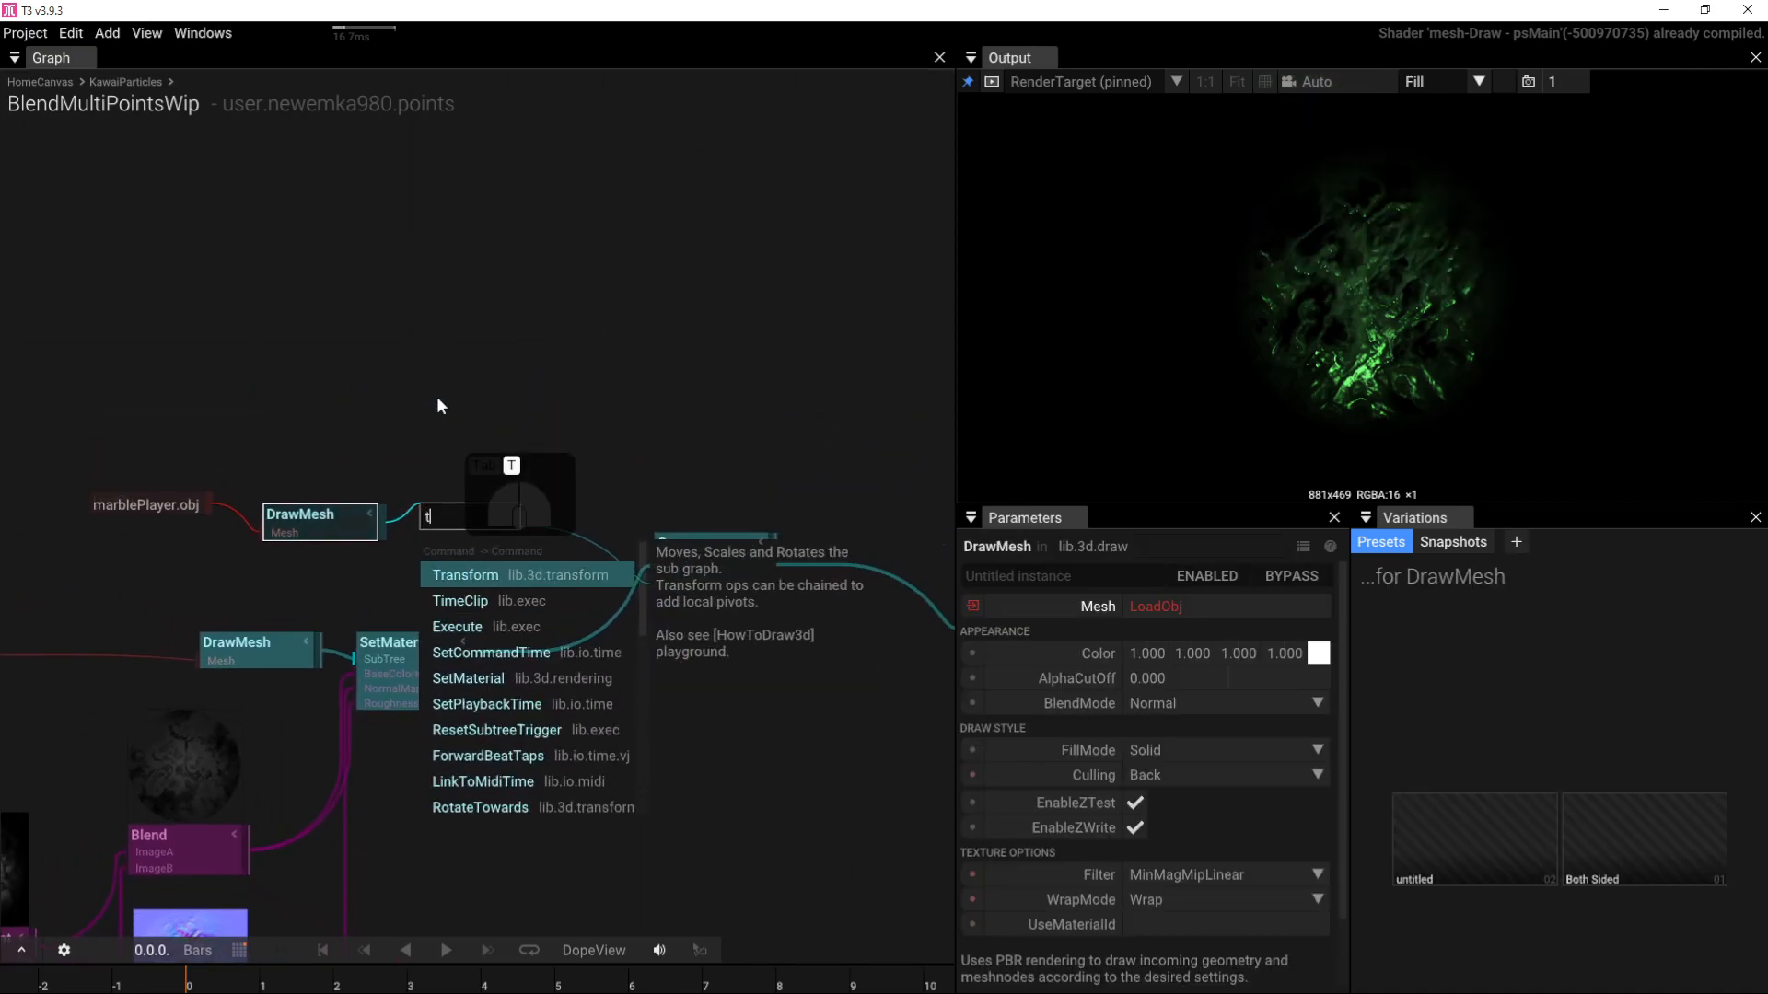
click(473, 573)
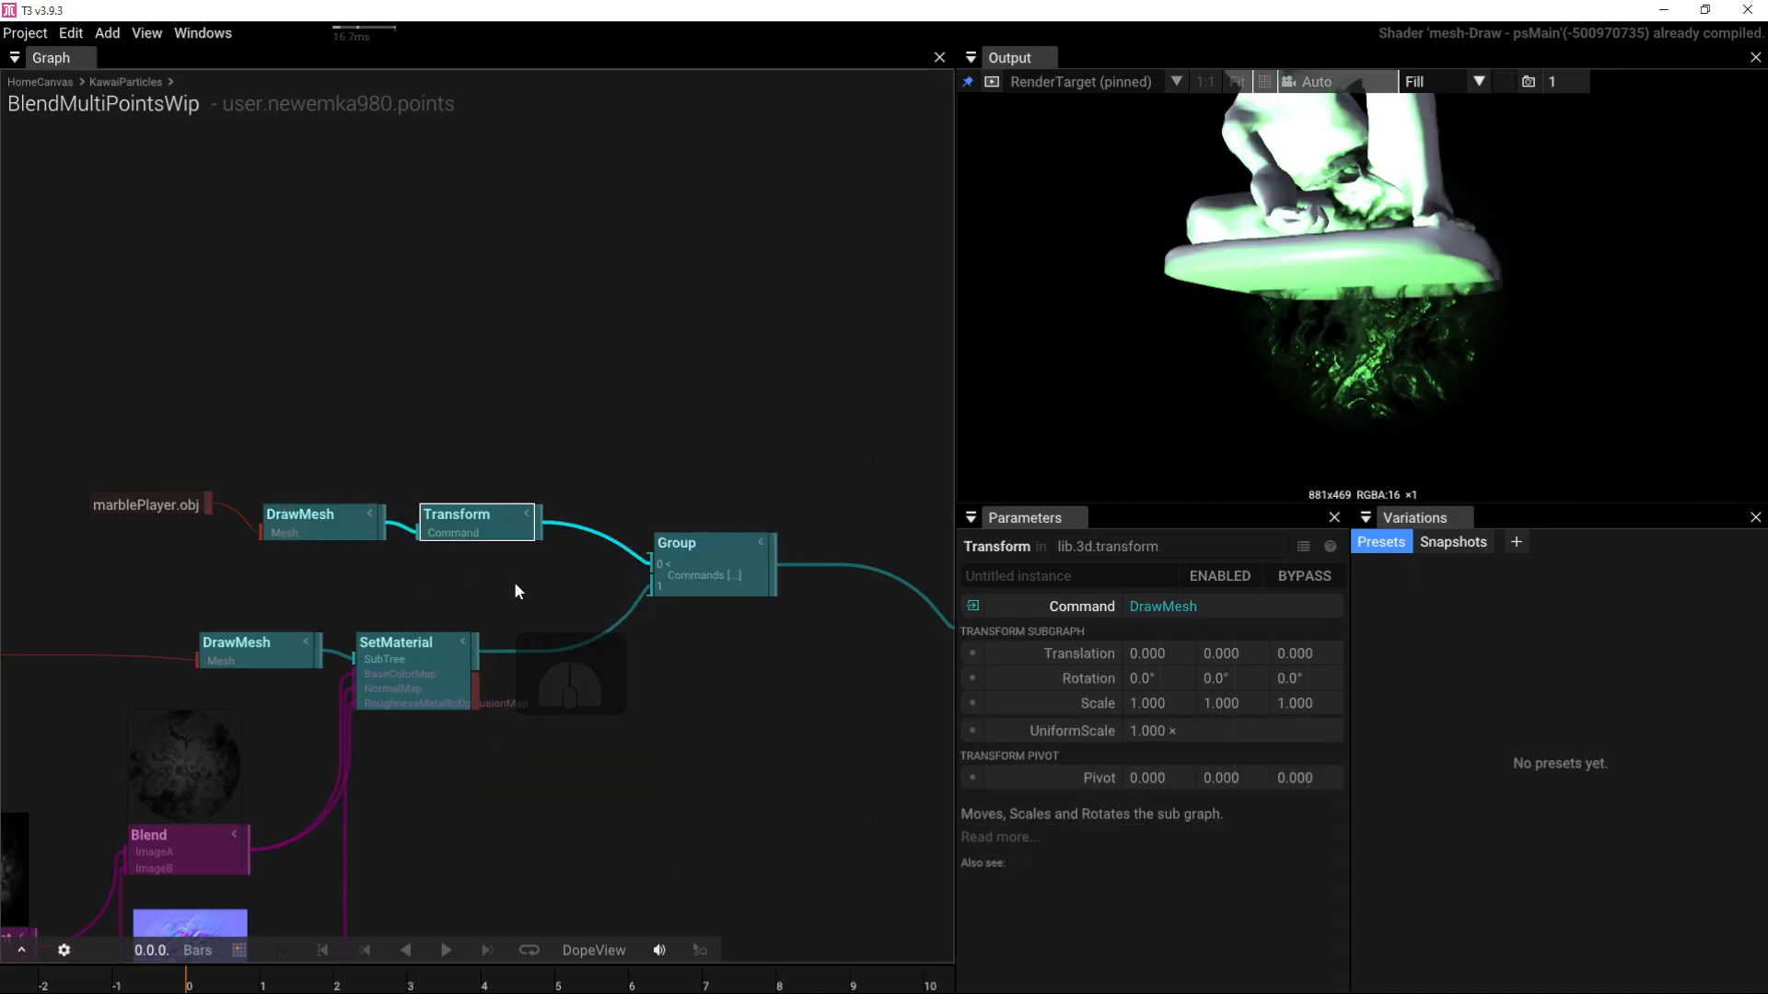
drag(1170, 729, 799, 726)
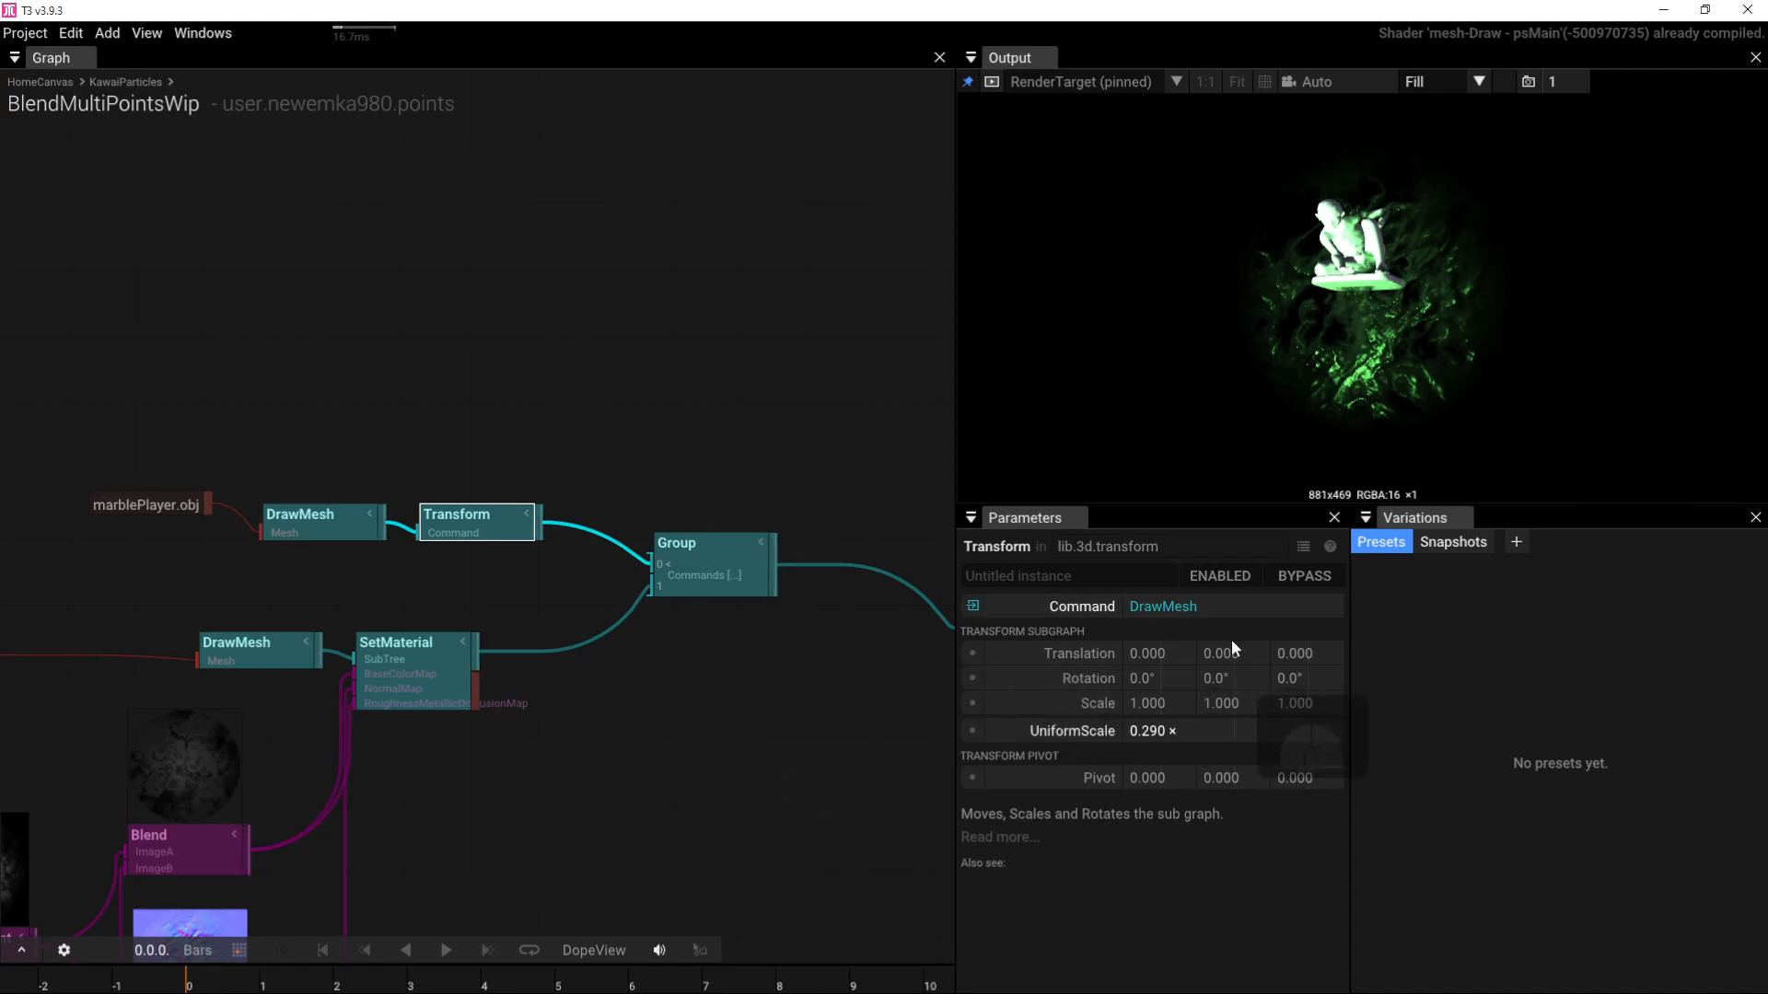
Step: Move the quad and its texture nodes to the left
right_drag(624, 423, 740, 418)
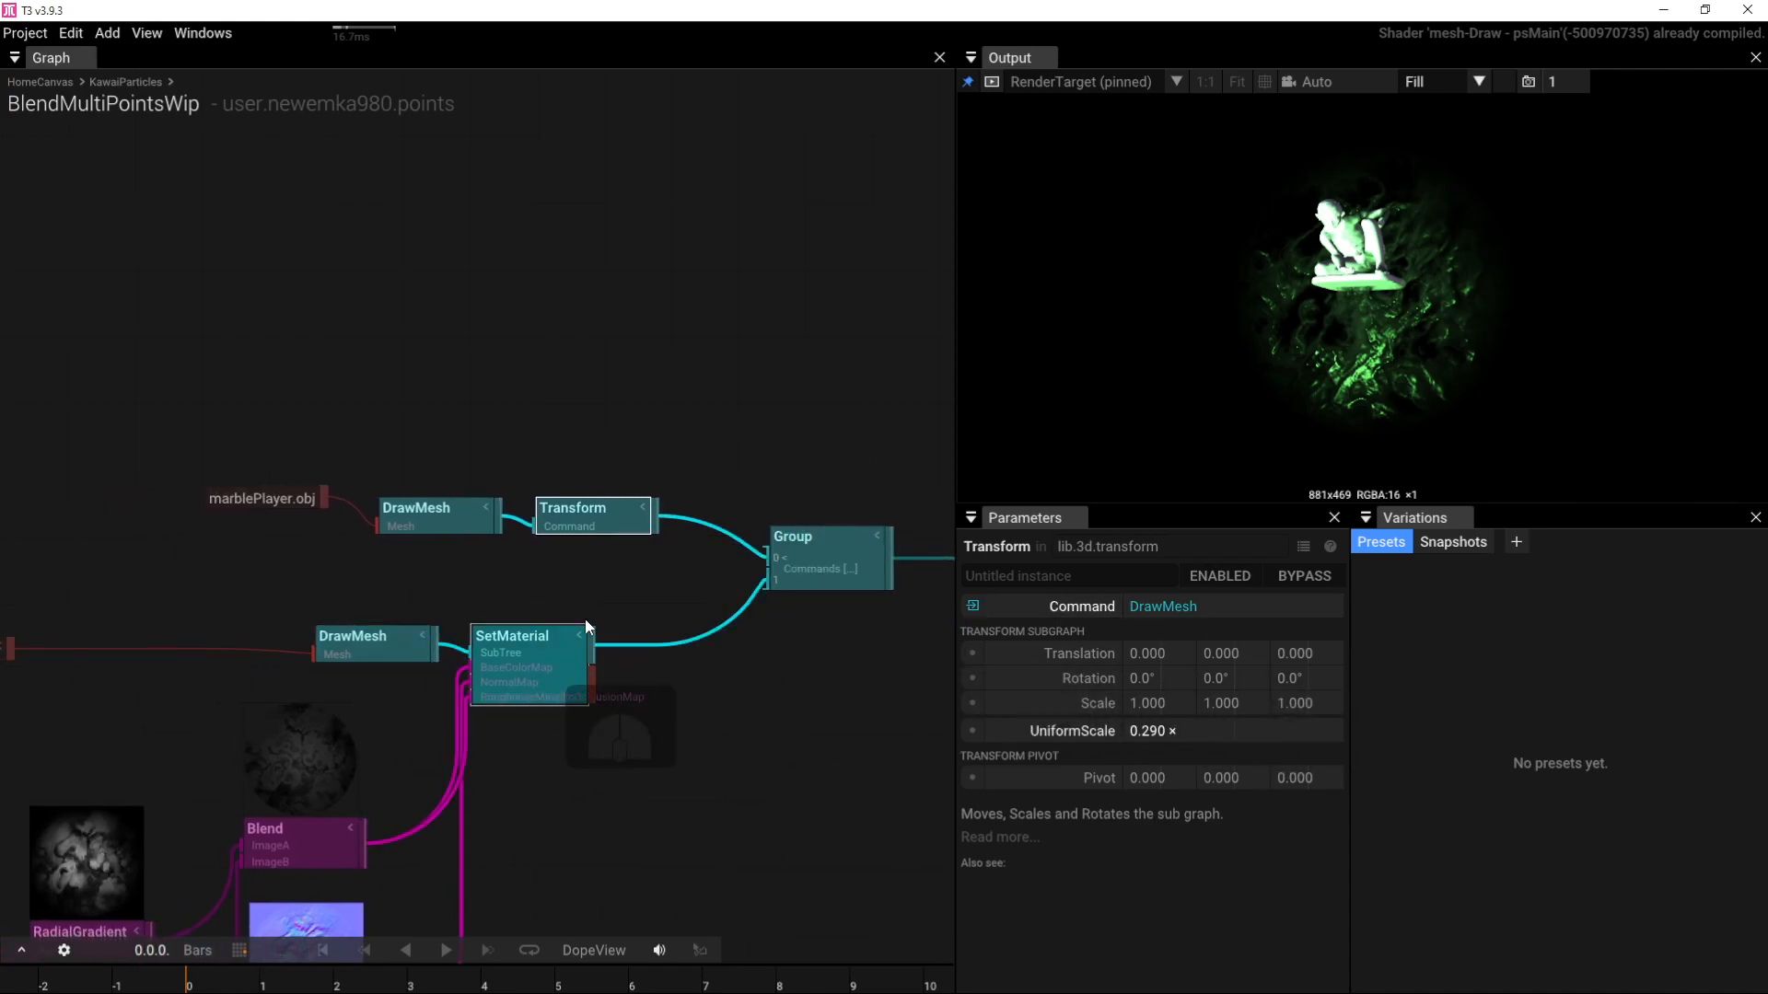
right_drag(581, 584, 650, 569)
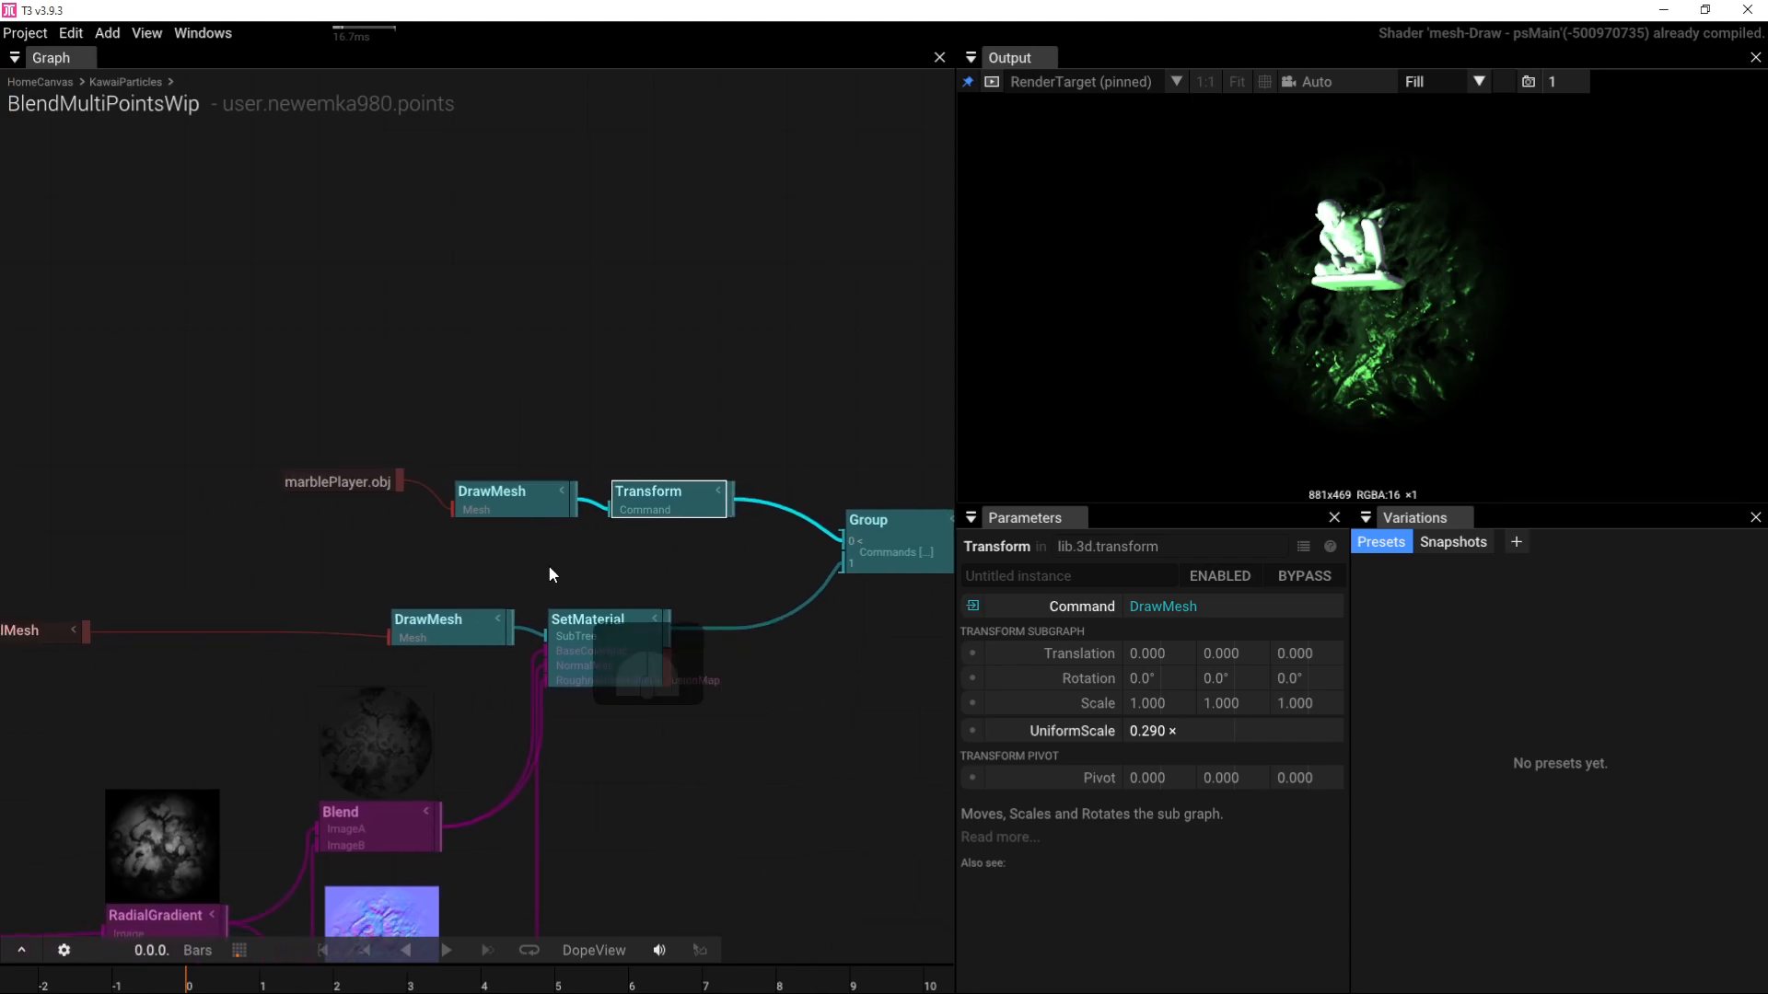
scroll(418, 560, down, 4)
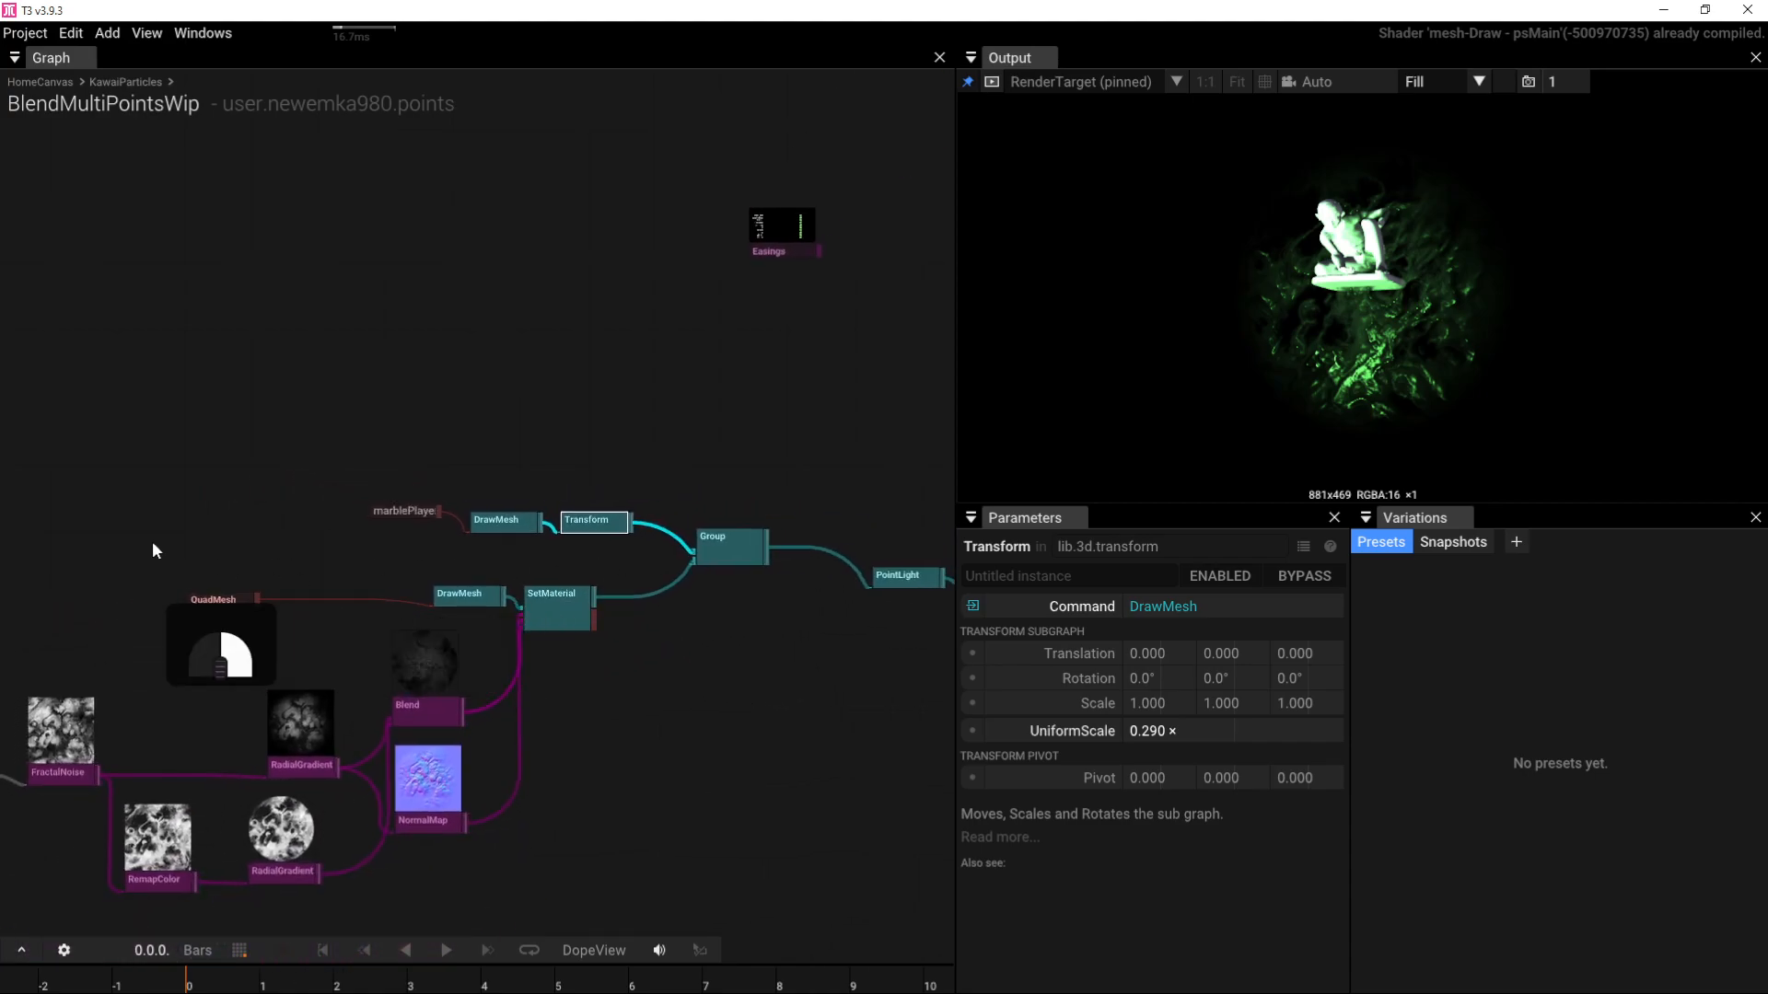
right_drag(151, 542, 395, 472)
drag(157, 499, 835, 859)
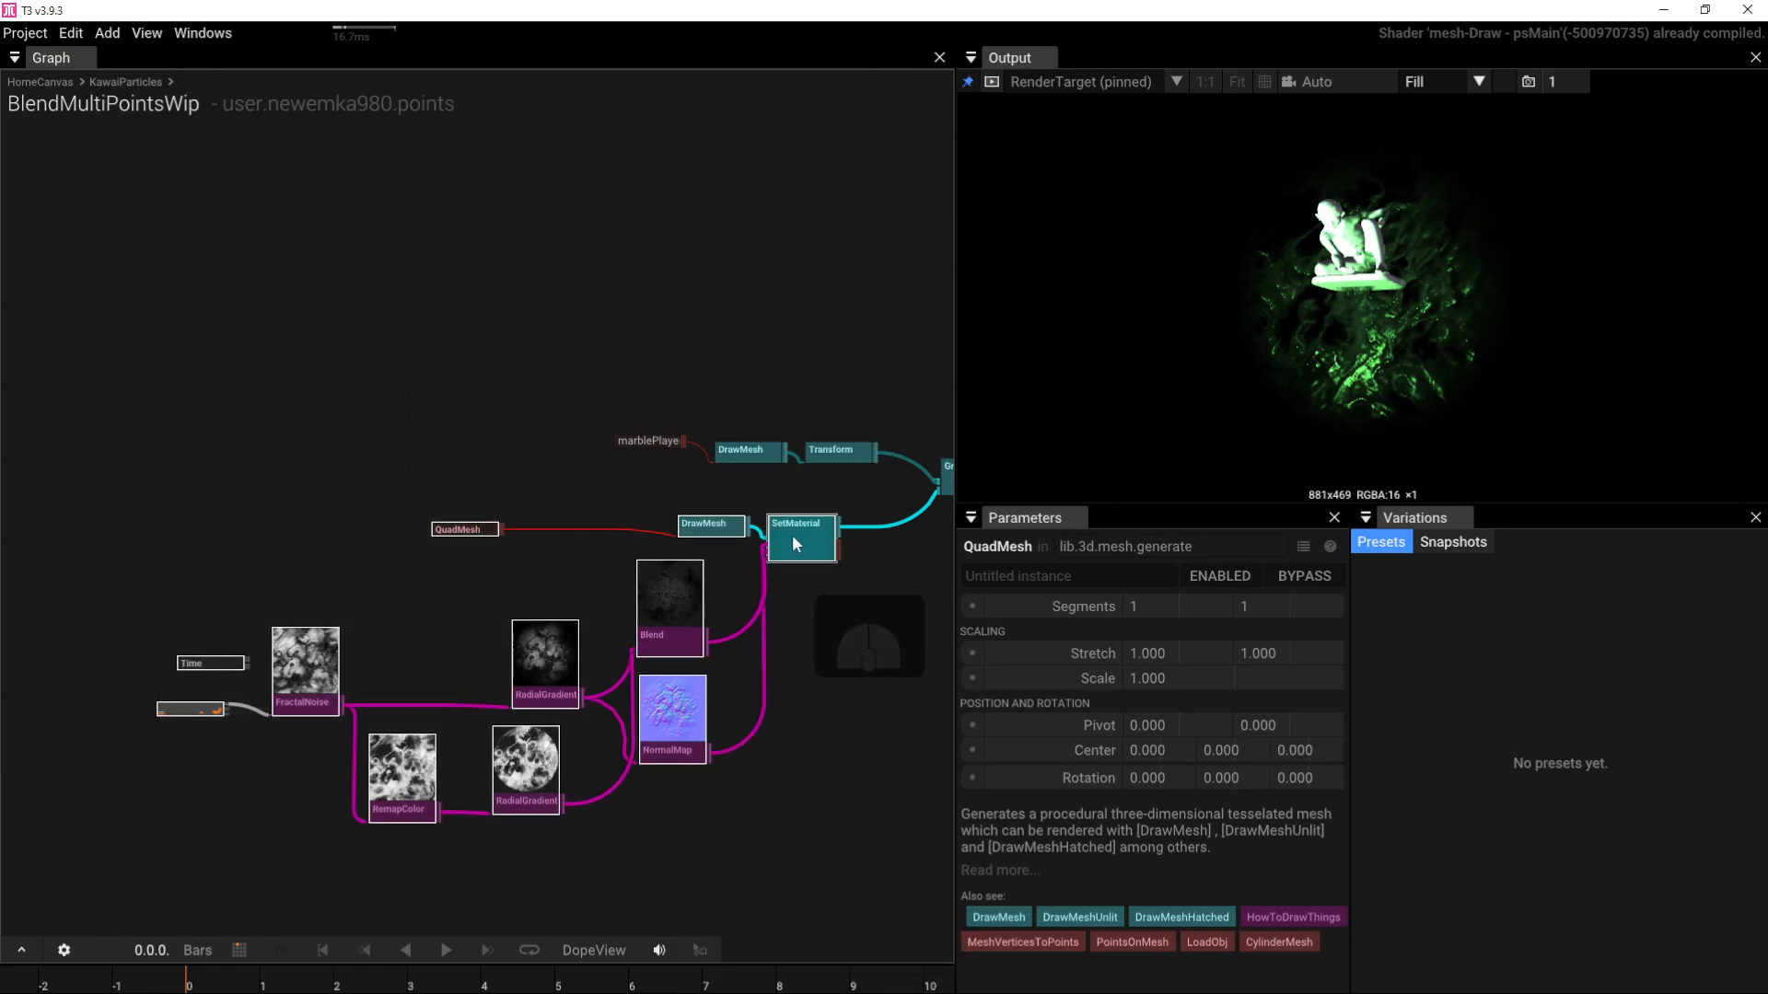
drag(792, 536, 675, 532)
Step: Insert a Transform after the quad's SetMaterial with Translation Z set to 0.5
click(653, 486)
click(684, 536)
key(Tab)
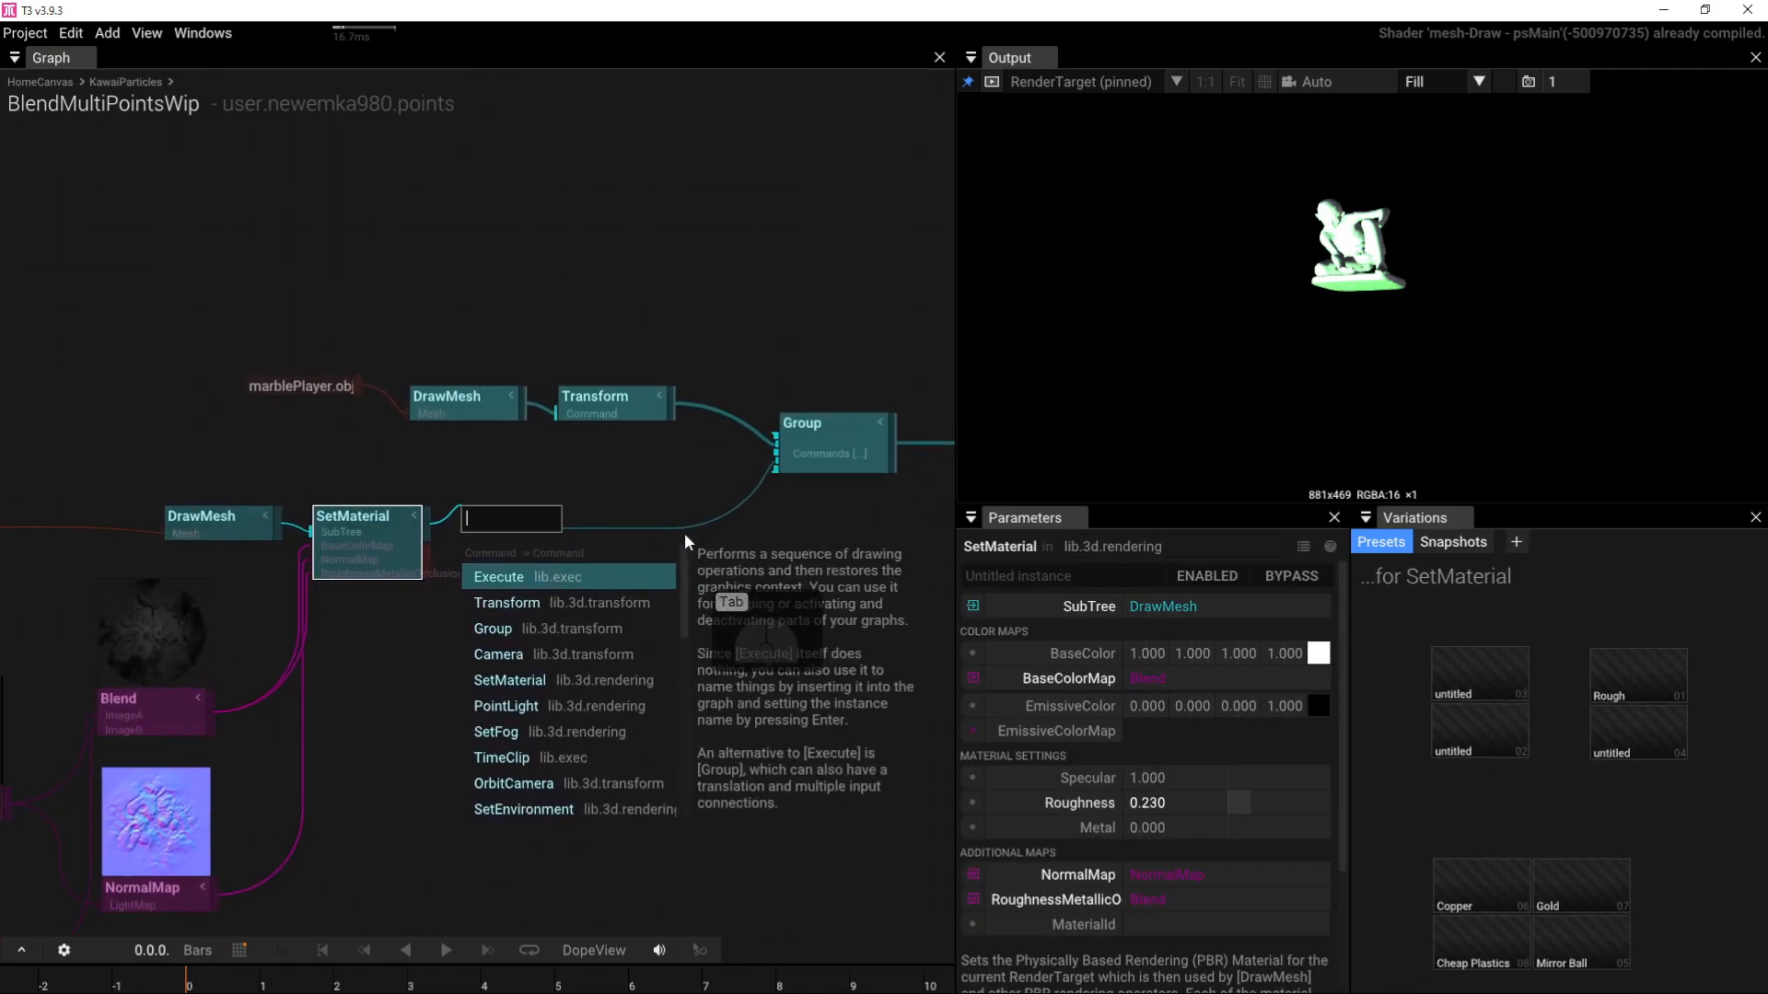
text(tr)
click(563, 579)
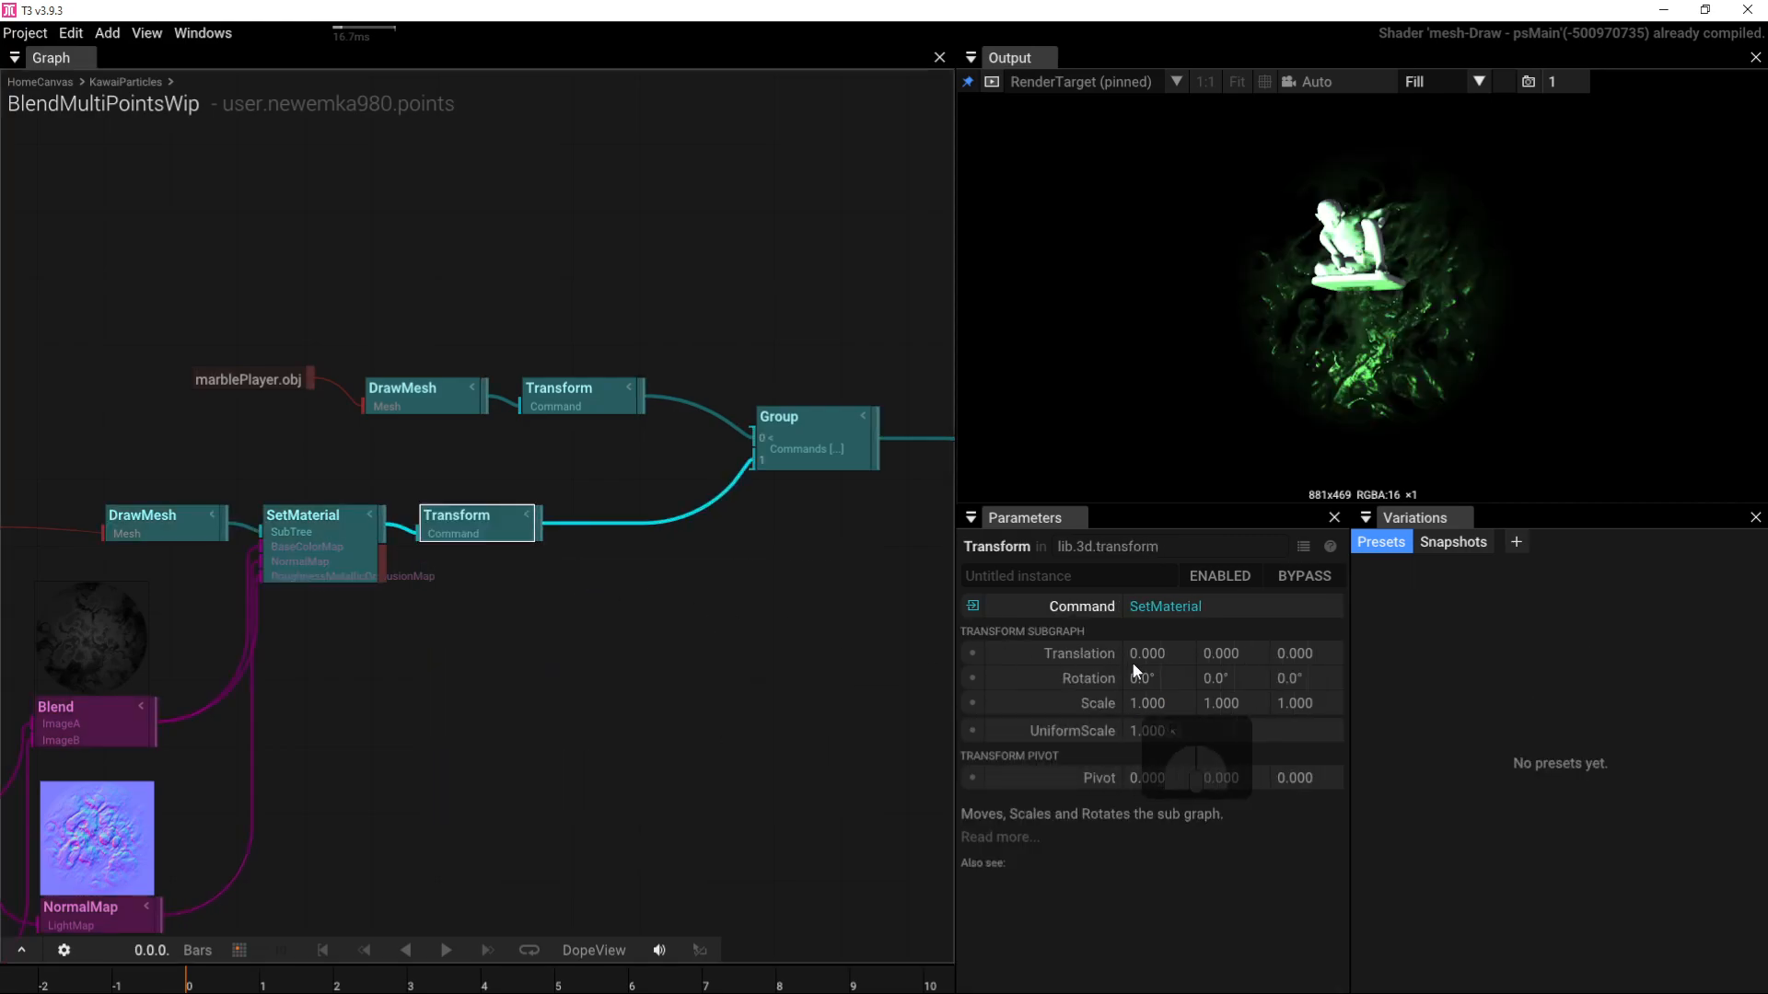
mouse_move(1294, 653)
mouse_down()
mouse_move(1254, 645)
mouse_move(1370, 622)
mouse_move(1298, 637)
mouse_move(1364, 636)
mouse_move(1317, 656)
mouse_up()
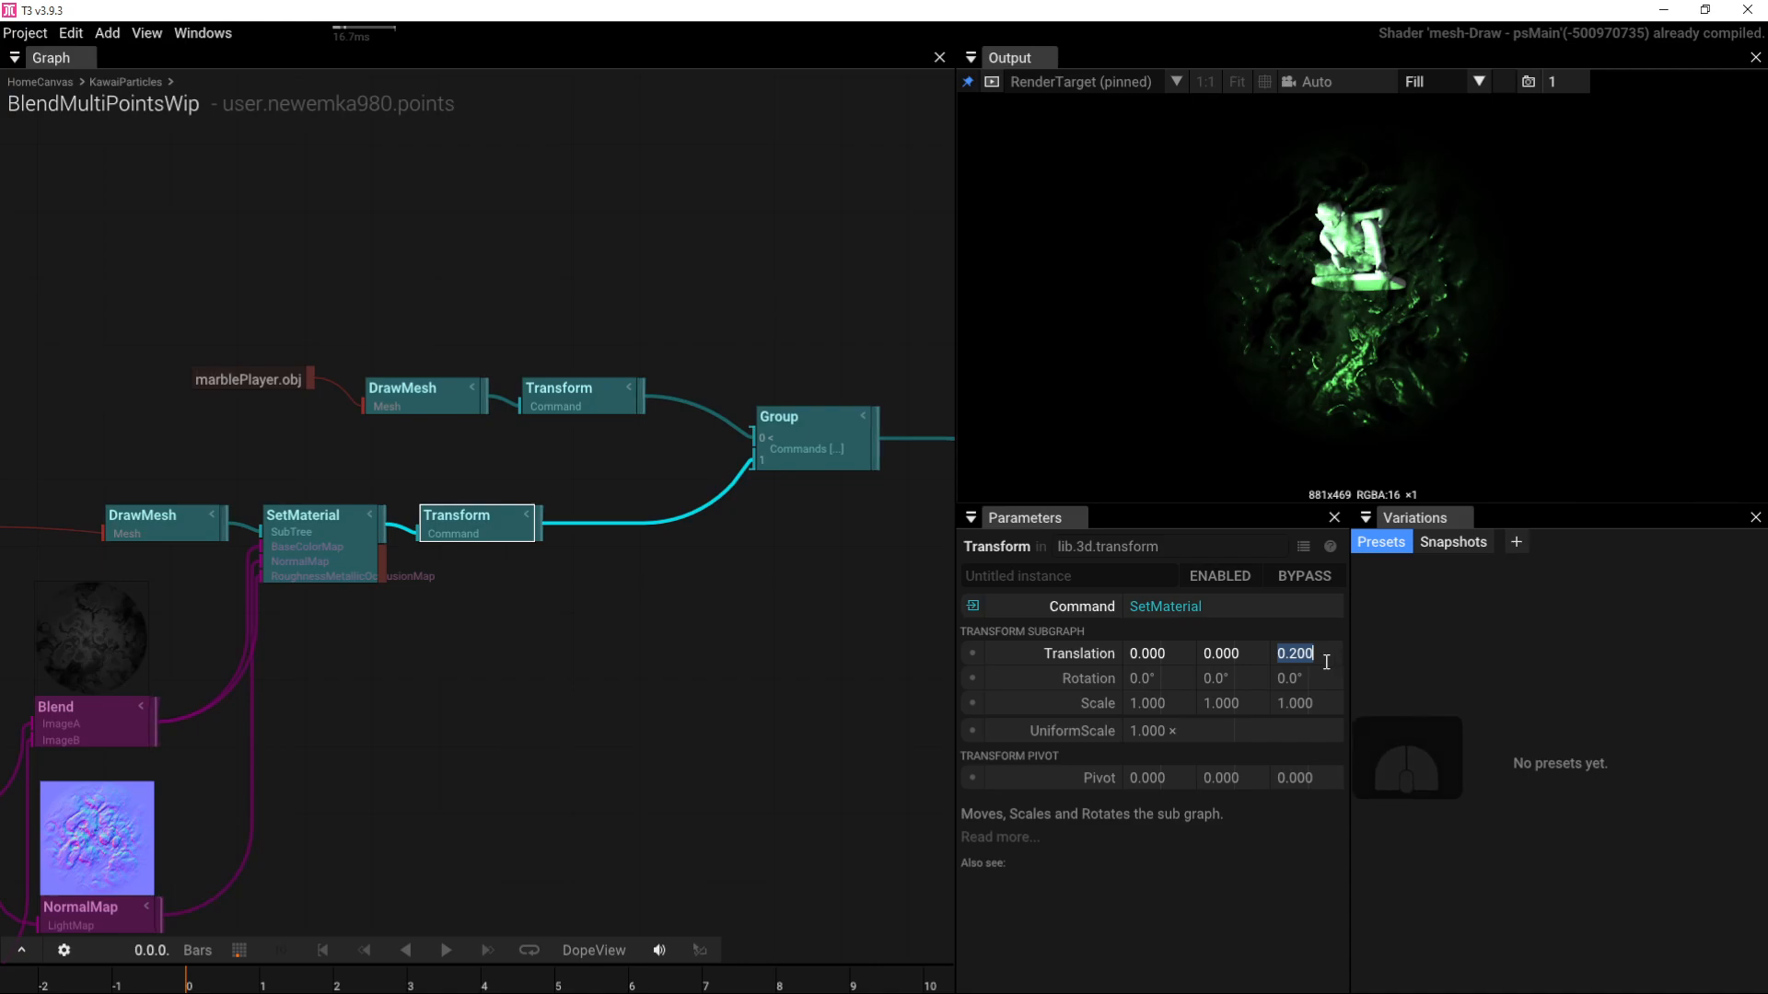
text(0.5)
key(Return)
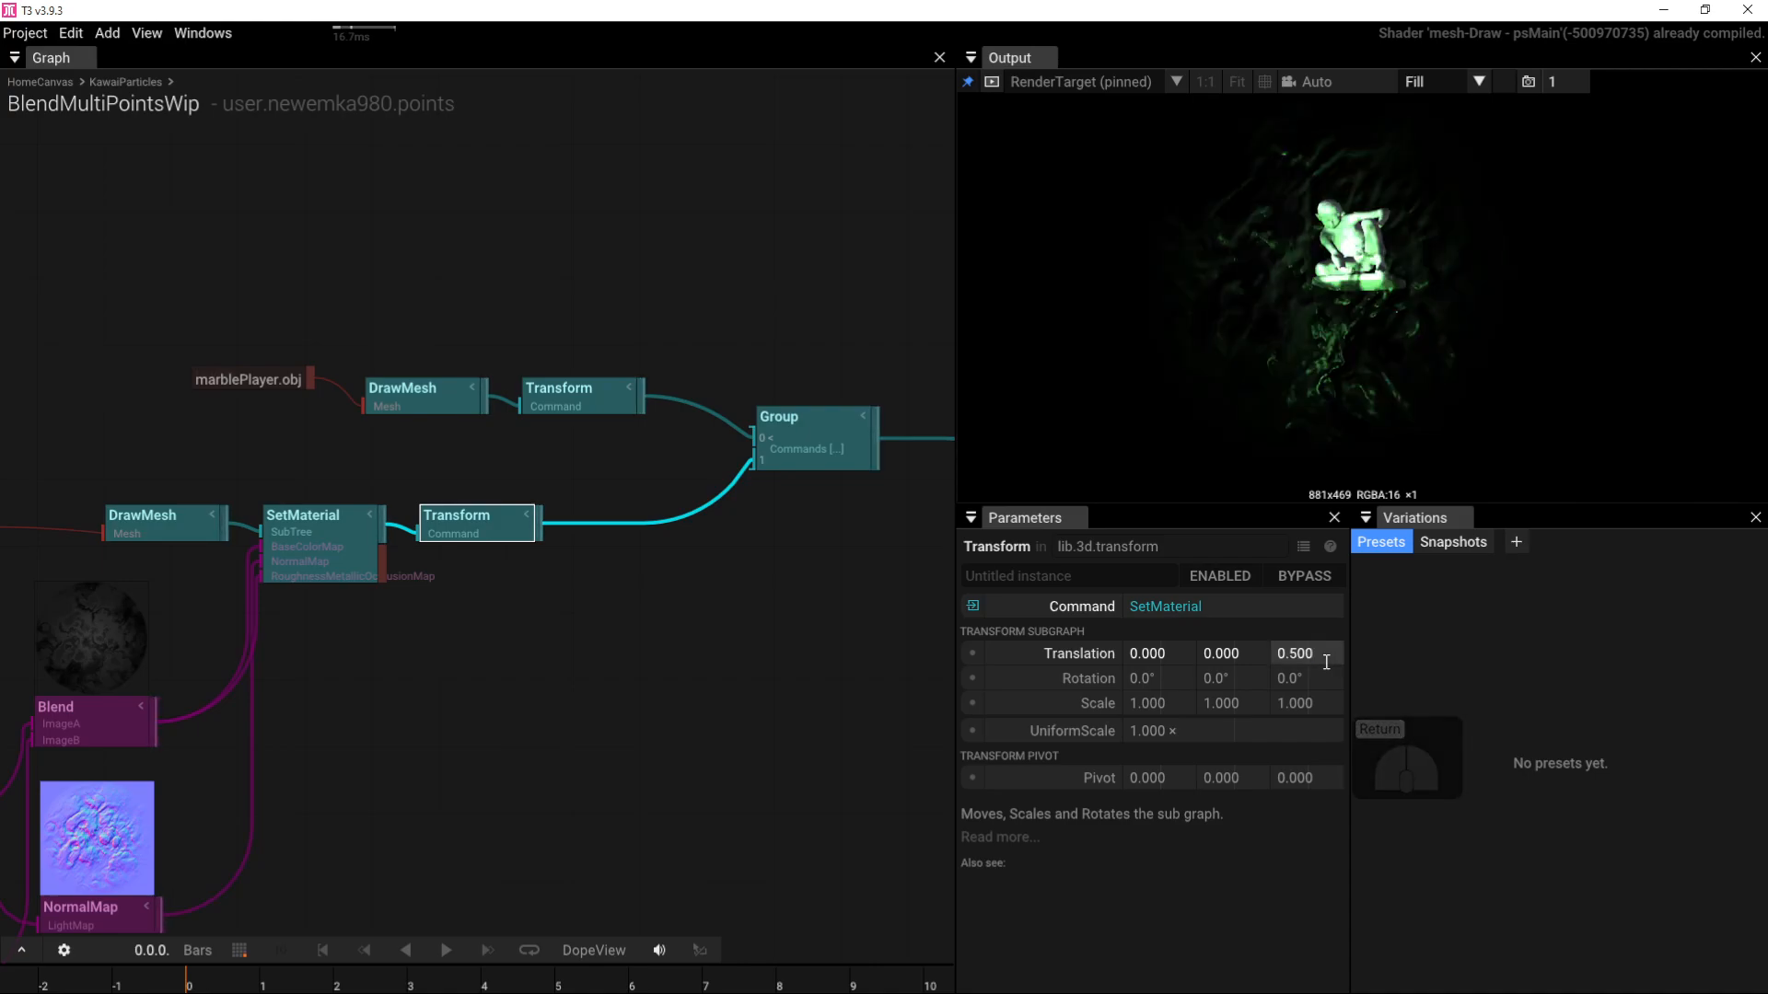
Step: Pan to the PointLight, Camera and RenderTarget nodes and select the Camera
right_drag(853, 533, 529, 539)
right_drag(869, 534, 418, 458)
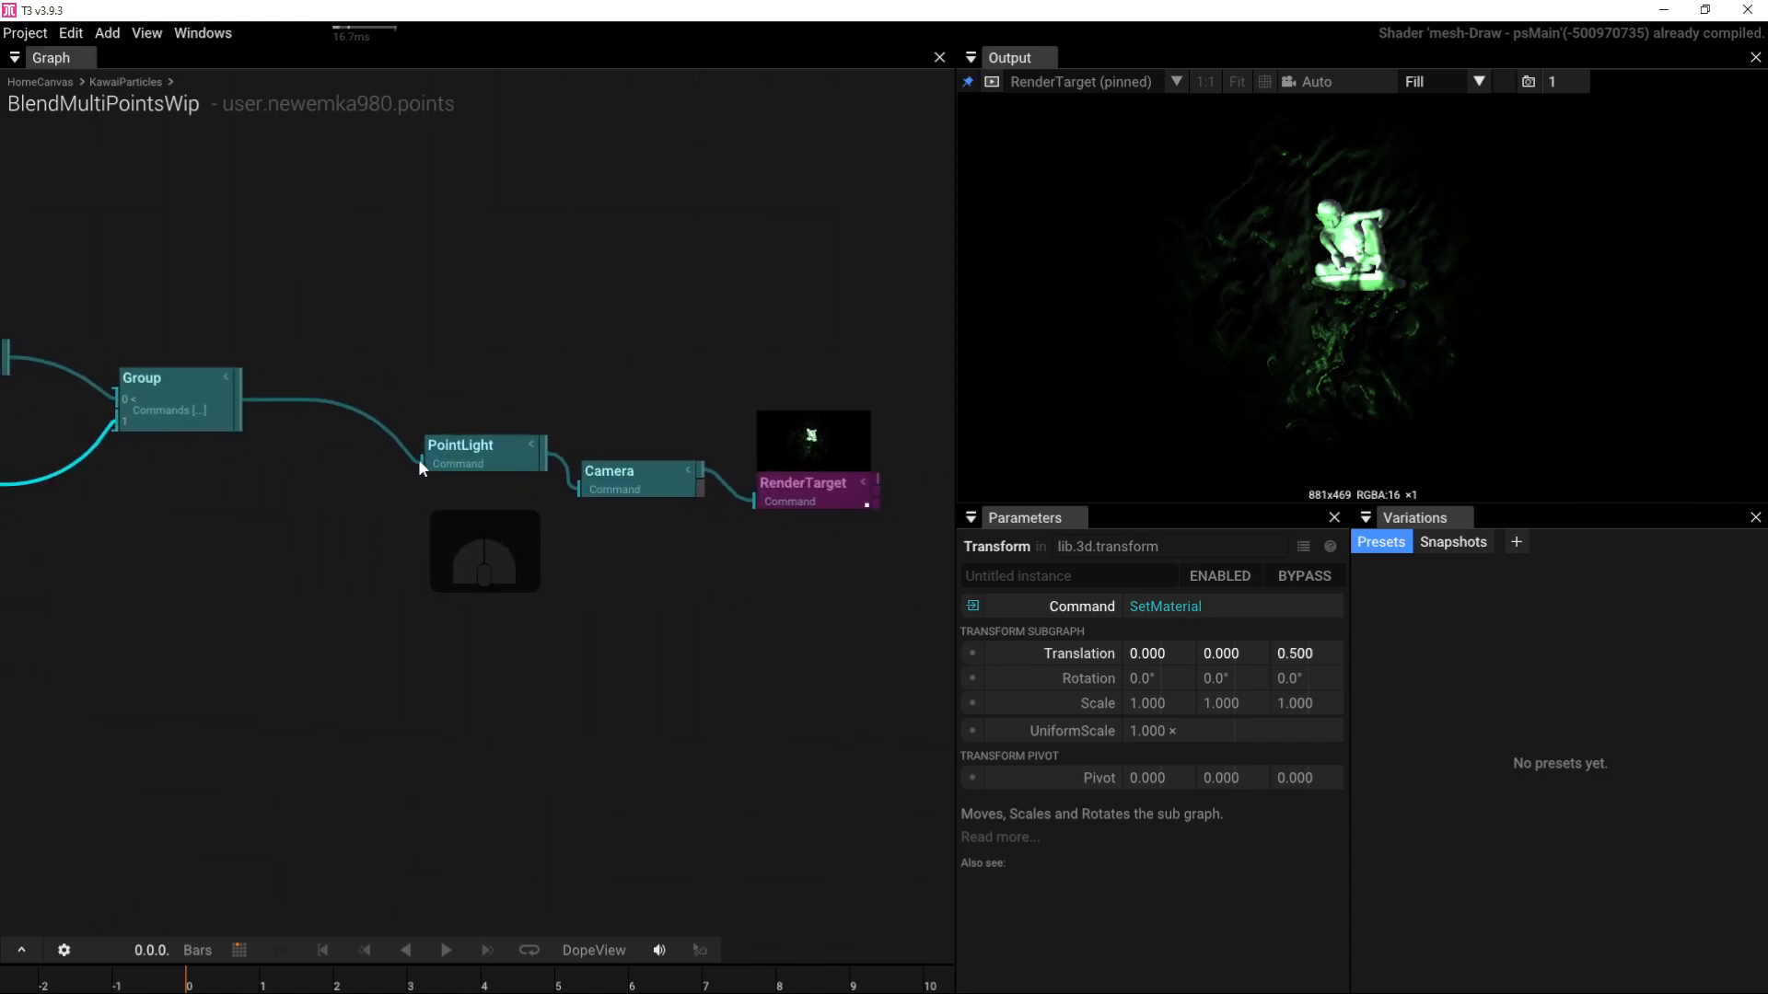
click(560, 479)
Step: Zoom the camera to Position -0.122, -0.424, 1.710
drag(1006, 422, 1306, 312)
scroll(1345, 258, down, 4)
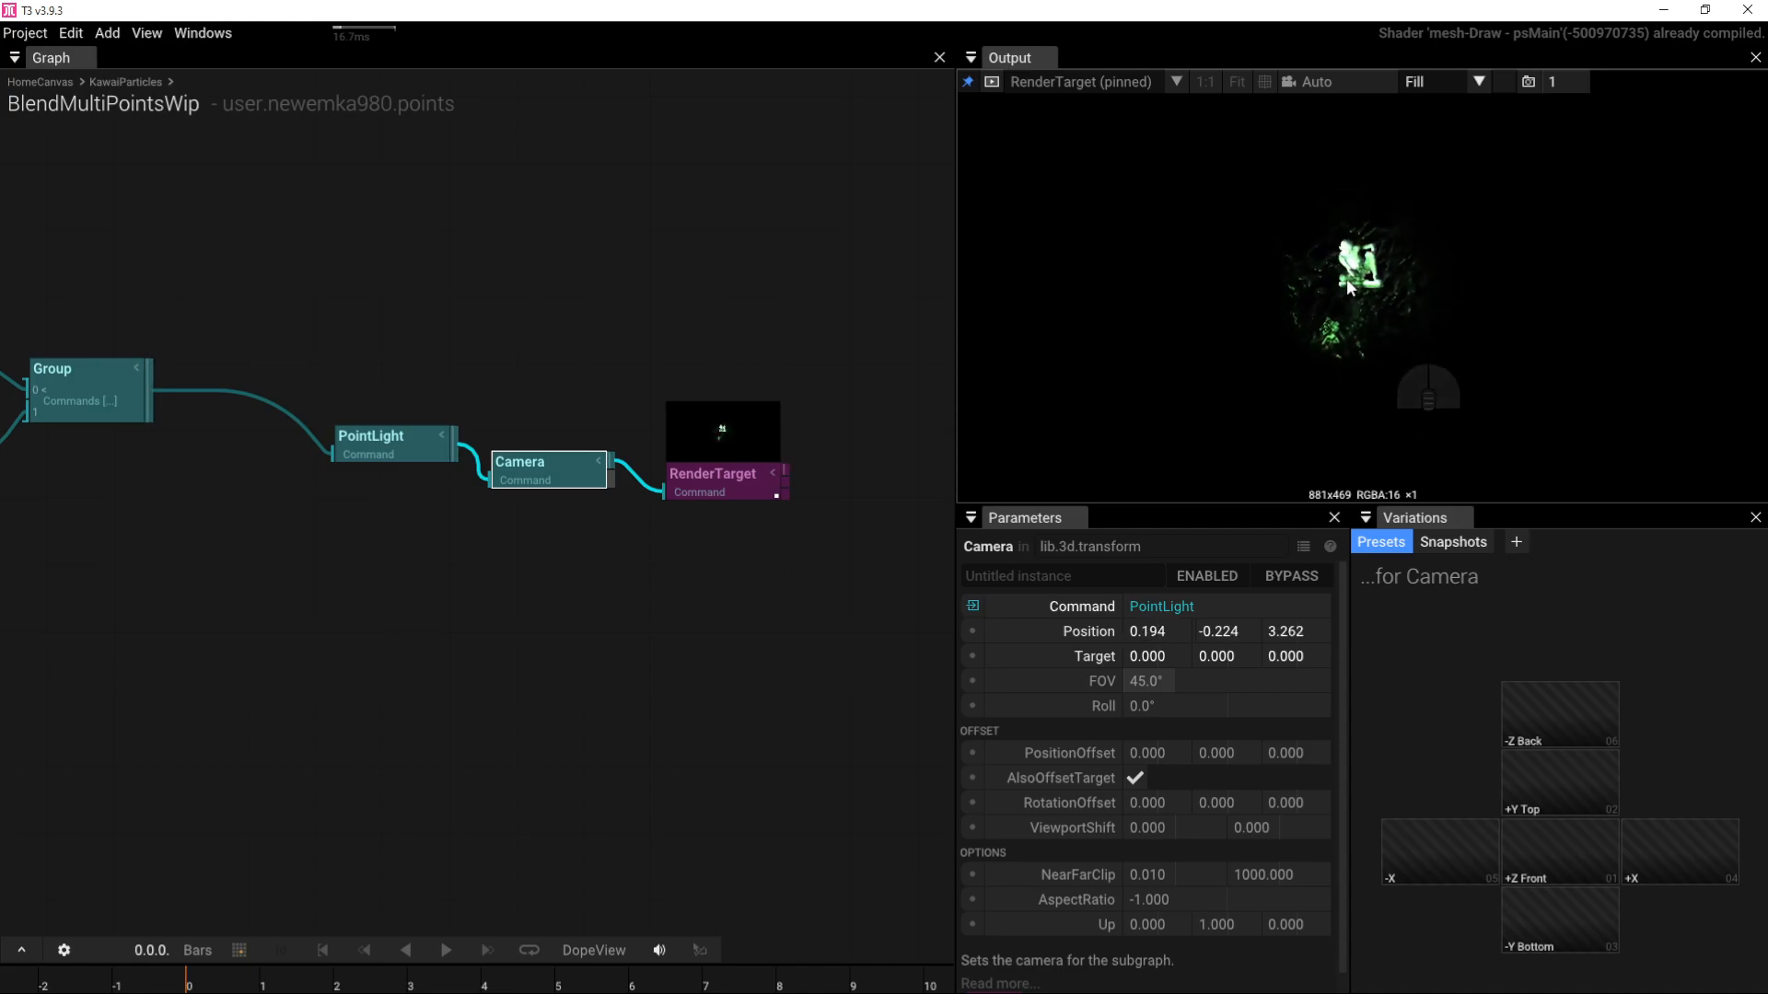
scroll(1348, 288, up, 4)
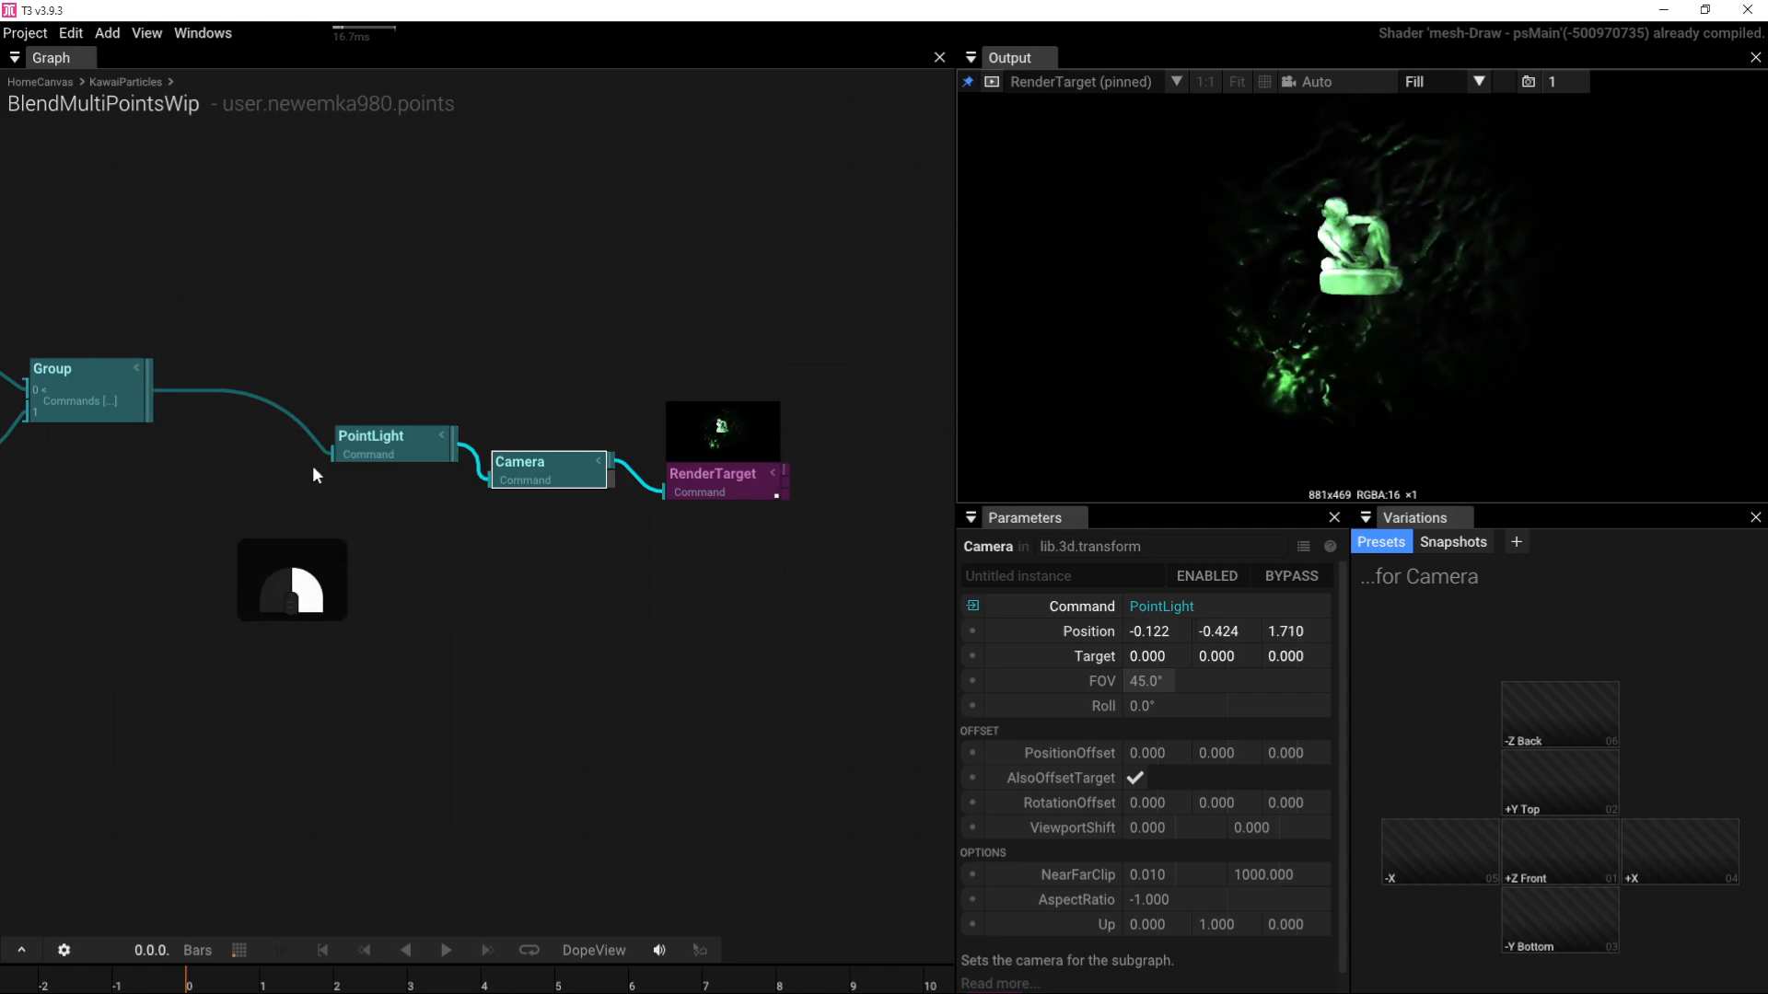
Step: Pan across the texture network, then over to the Transform, Group and Camera nodes
right_drag(312, 466, 649, 421)
right_drag(433, 519, 905, 441)
right_drag(355, 517, 903, 460)
right_drag(421, 424, 533, 375)
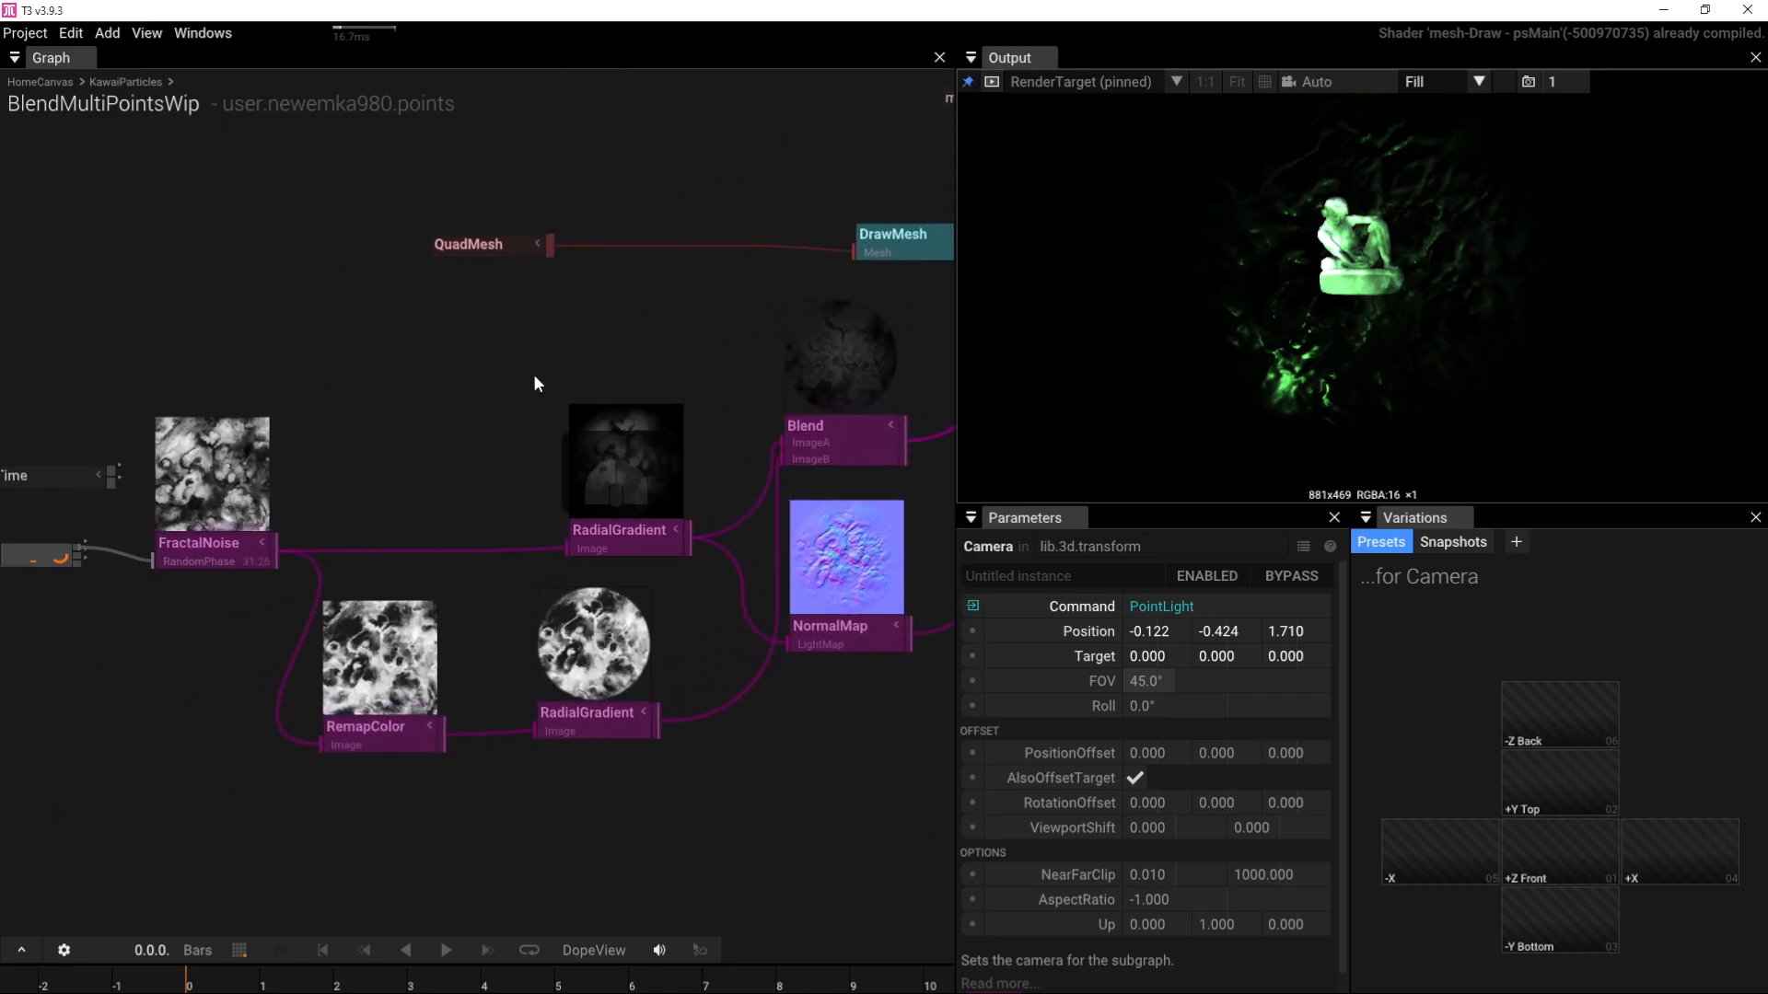
scroll(533, 375, down, 2)
right_drag(587, 159, 593, 214)
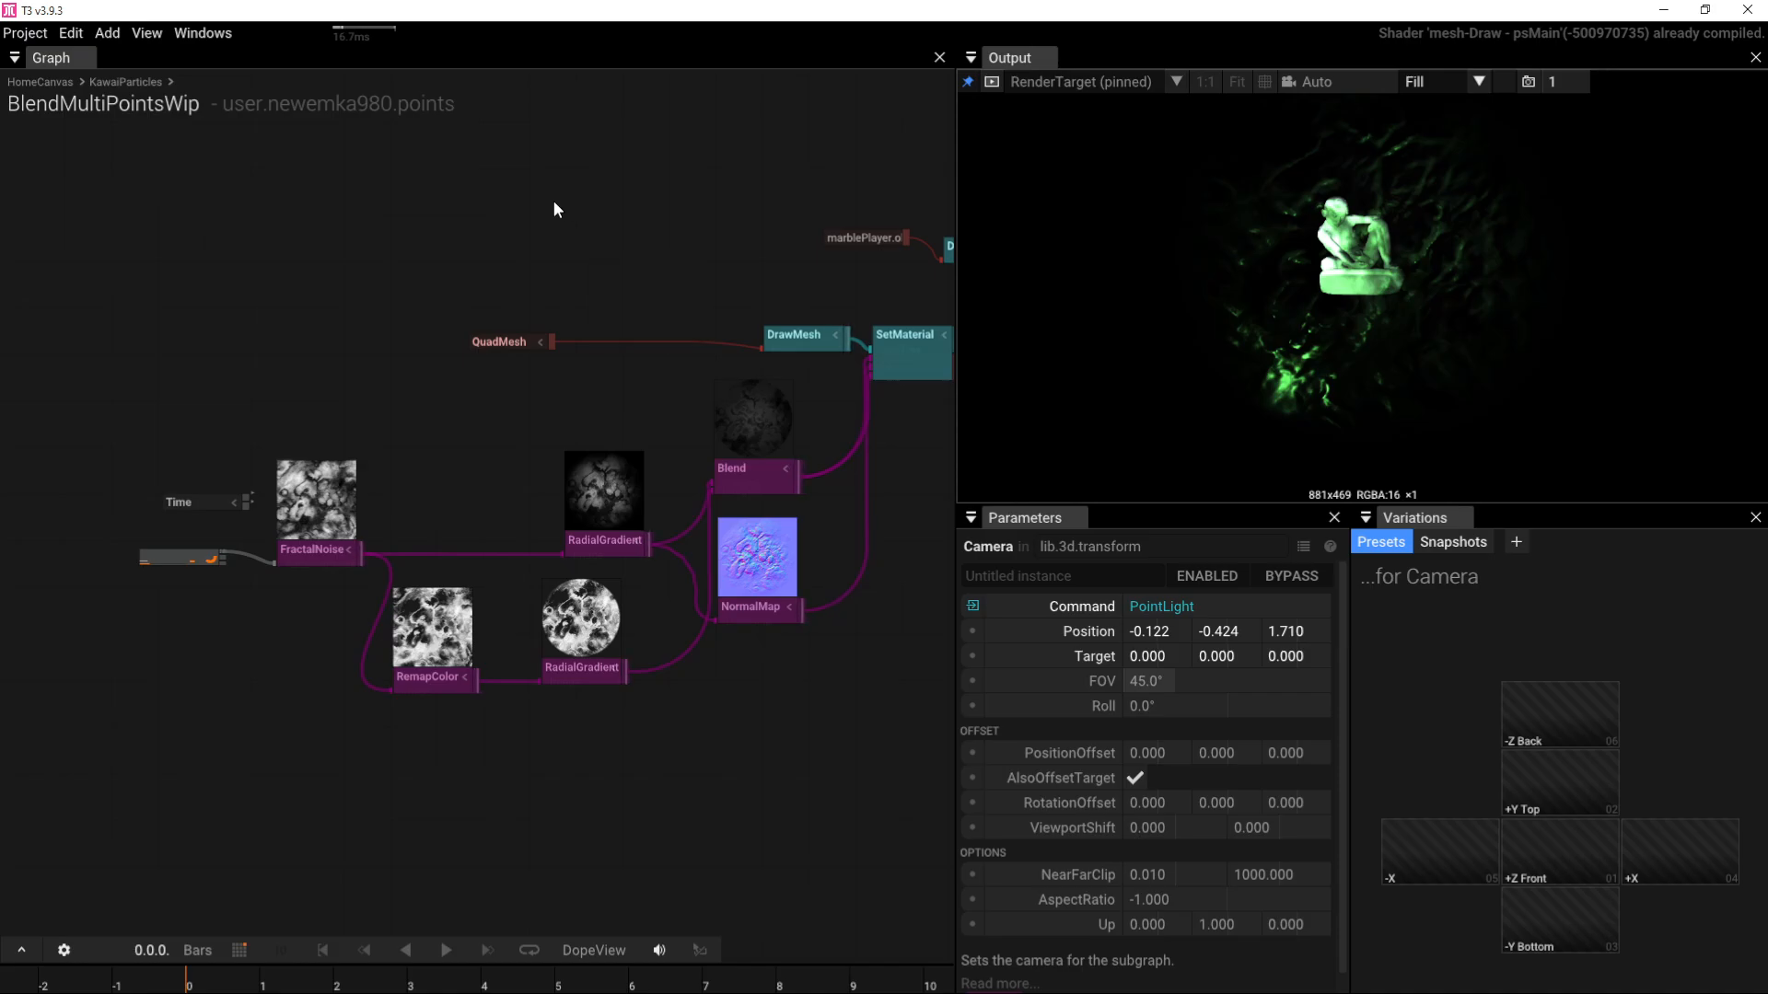
click(317, 548)
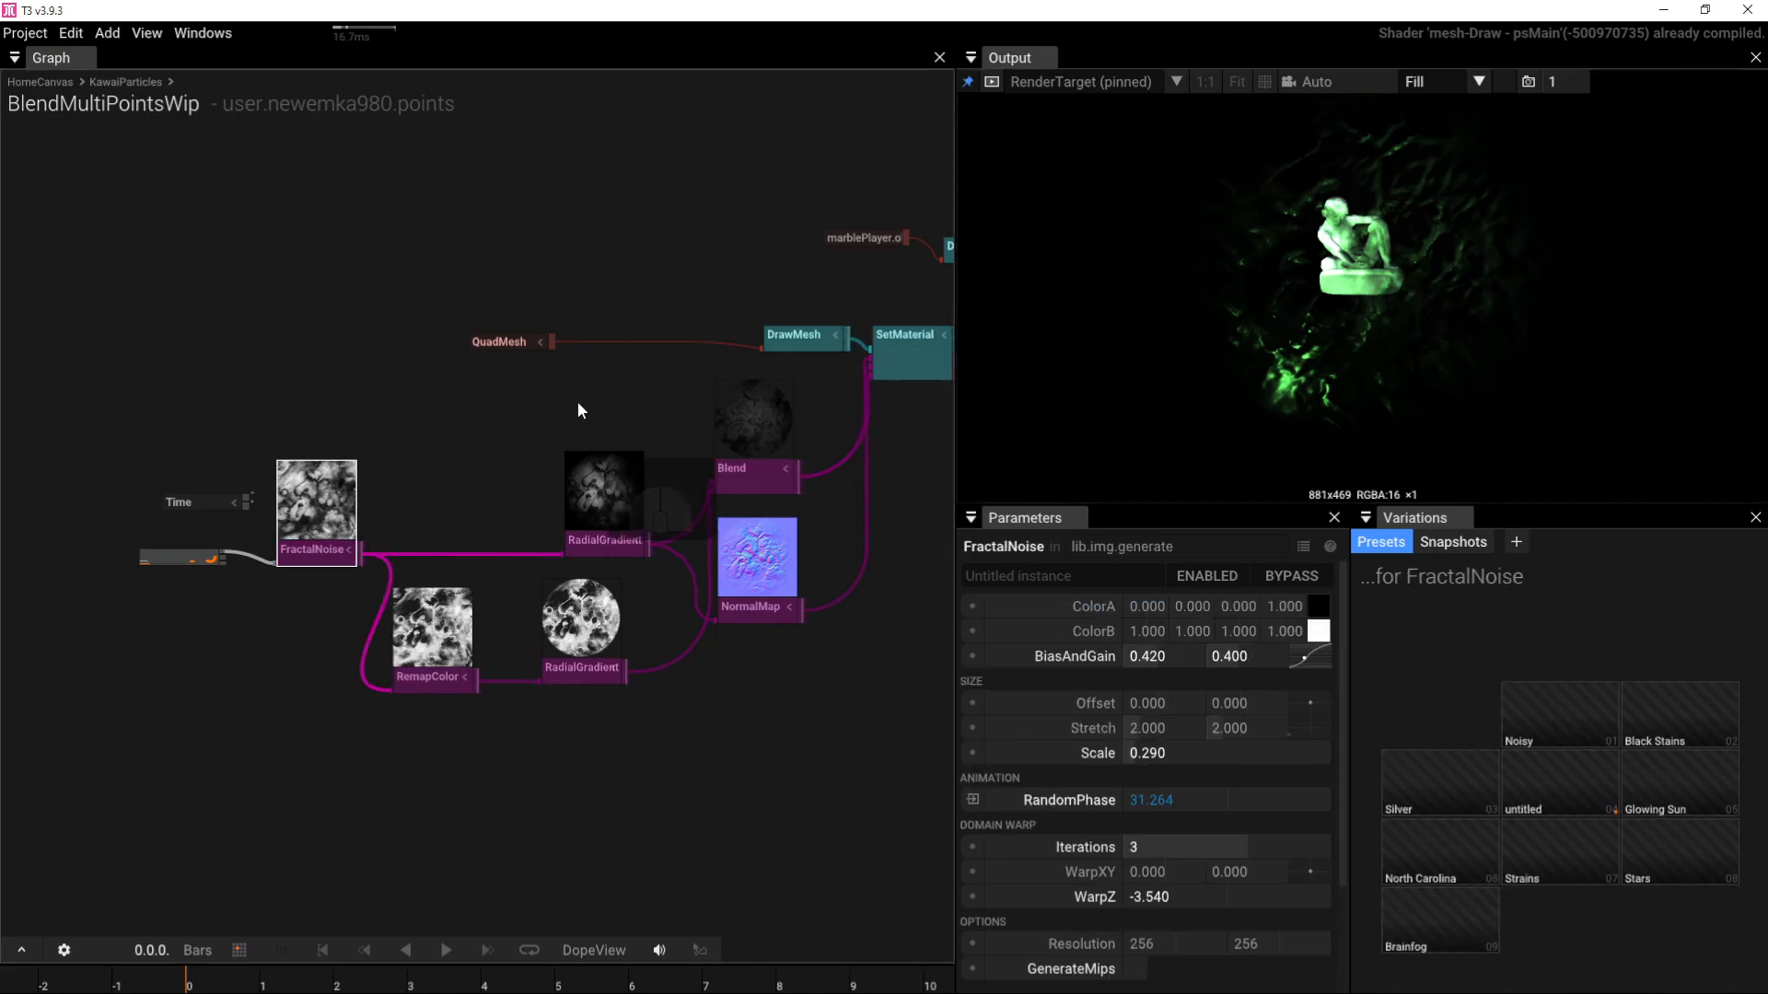
click(504, 247)
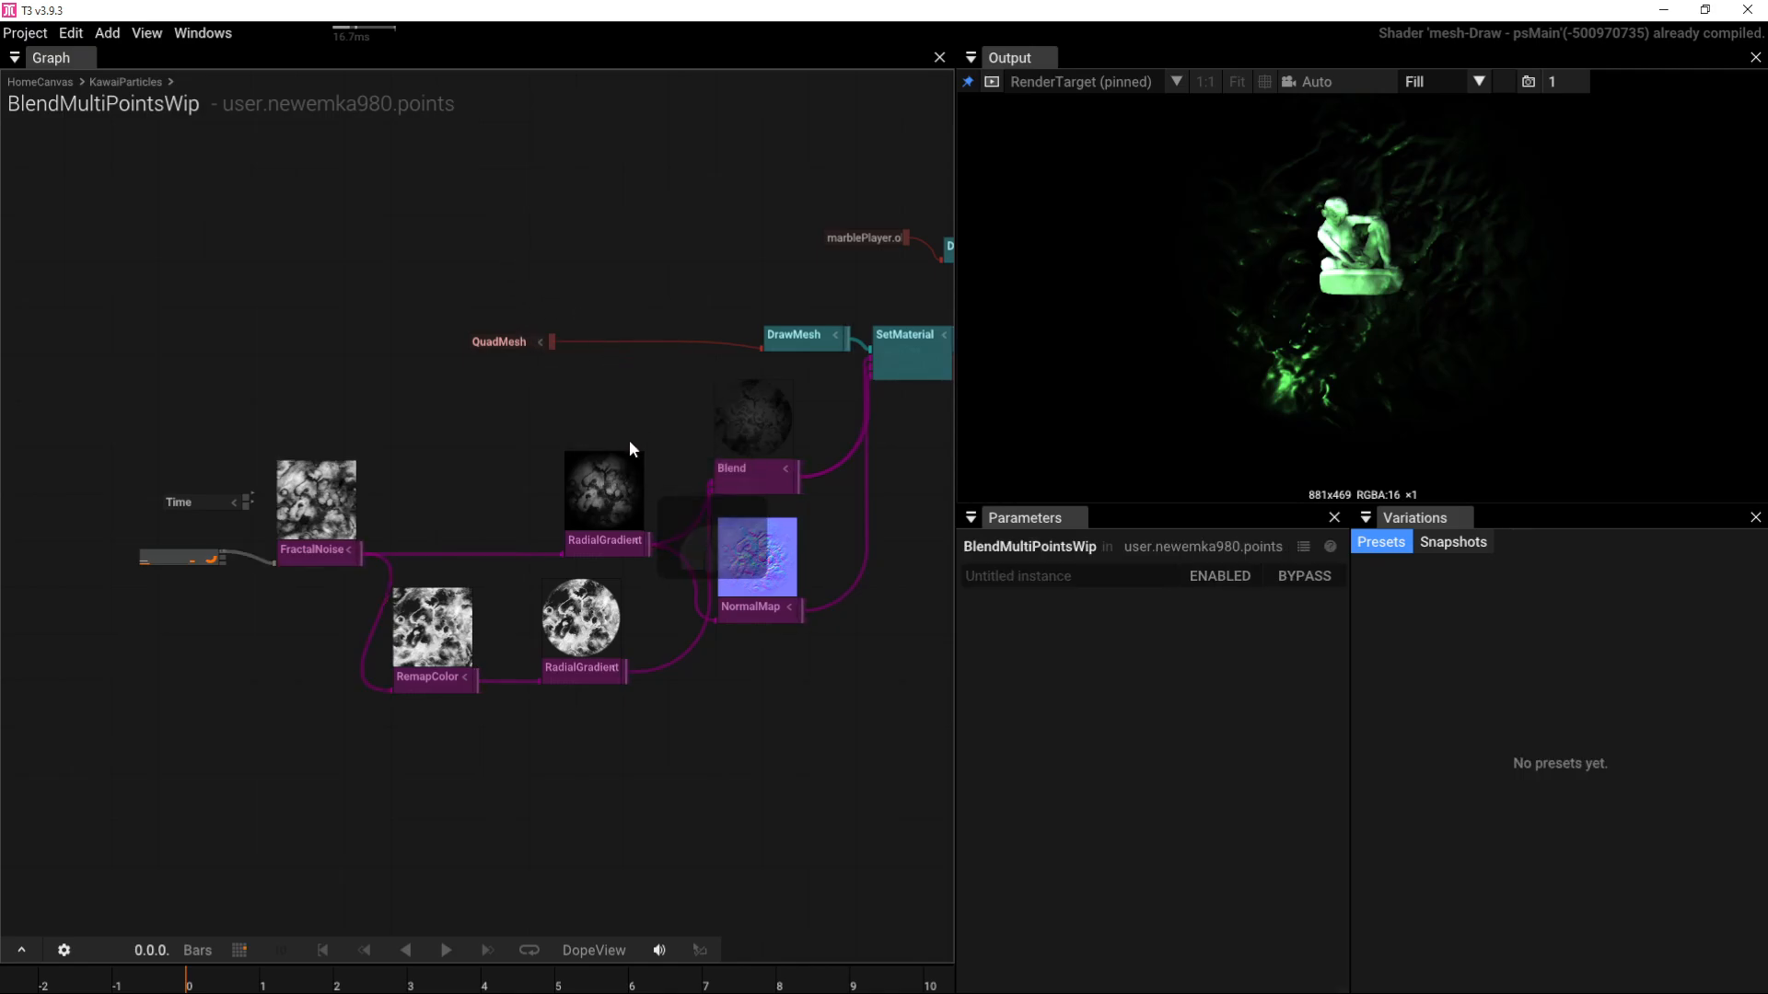
right_drag(760, 380, 114, 387)
right_drag(379, 451, 589, 226)
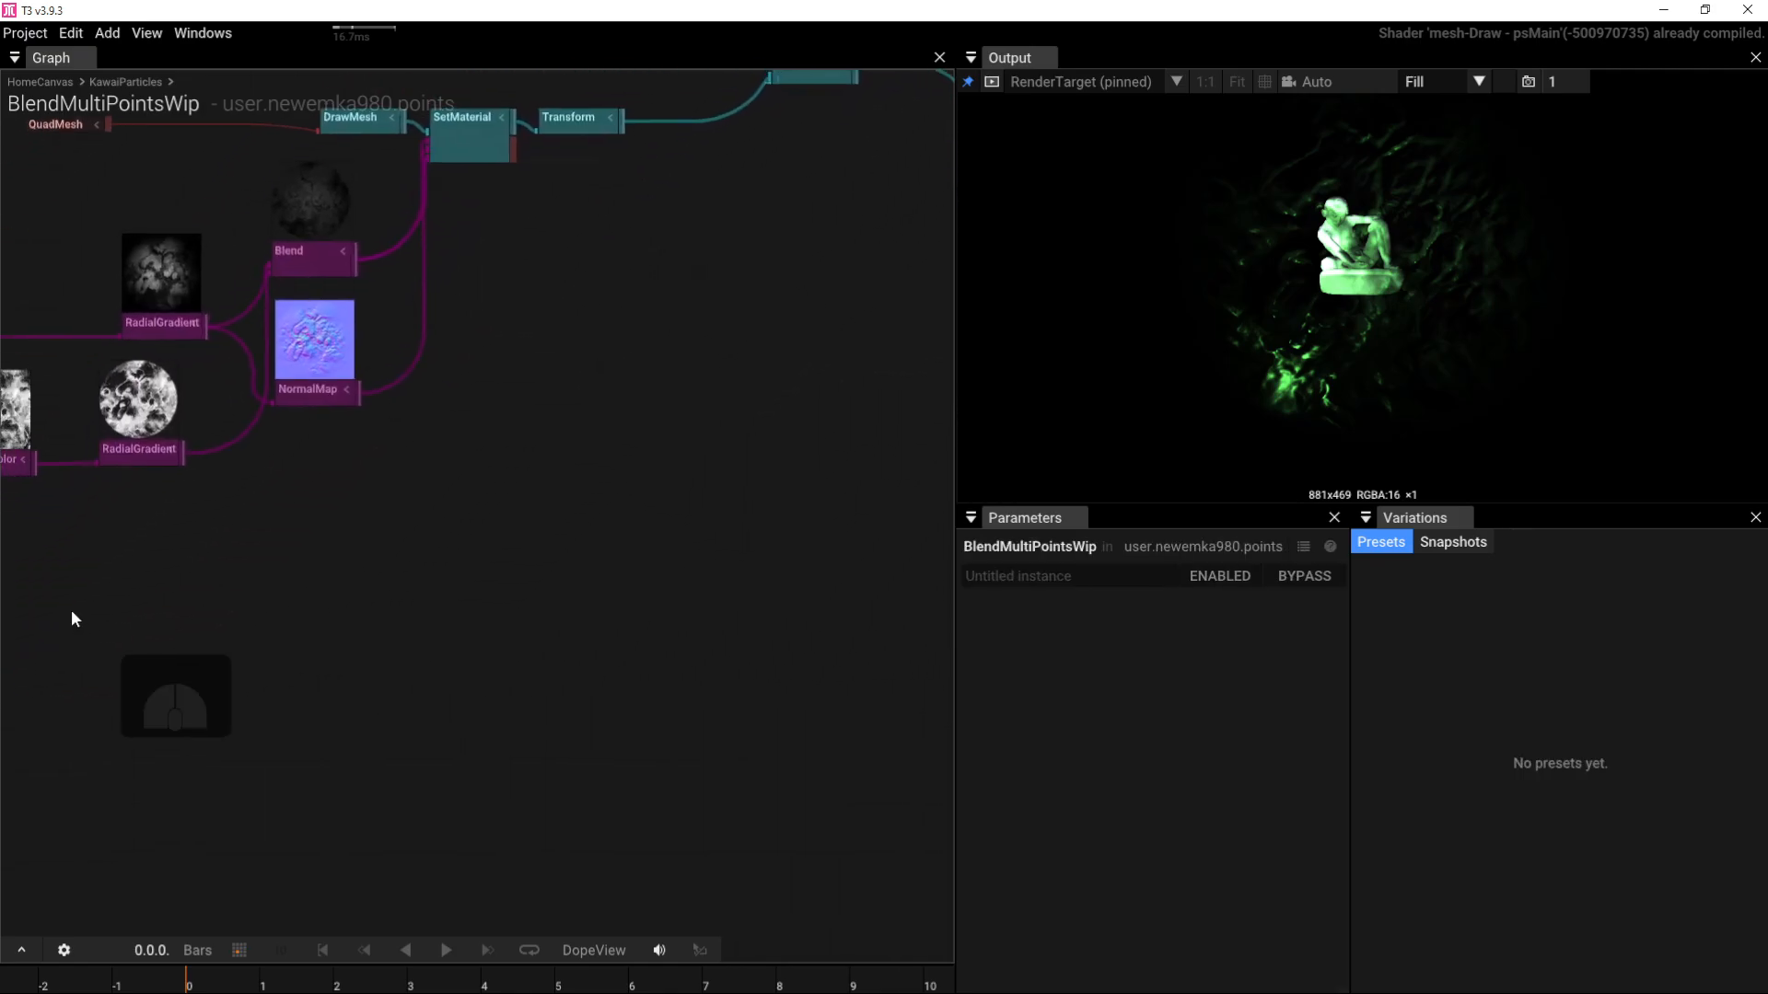
Step: Add a SphereMesh node below the texture nodes
right_drag(71, 615, 386, 446)
key(Tab)
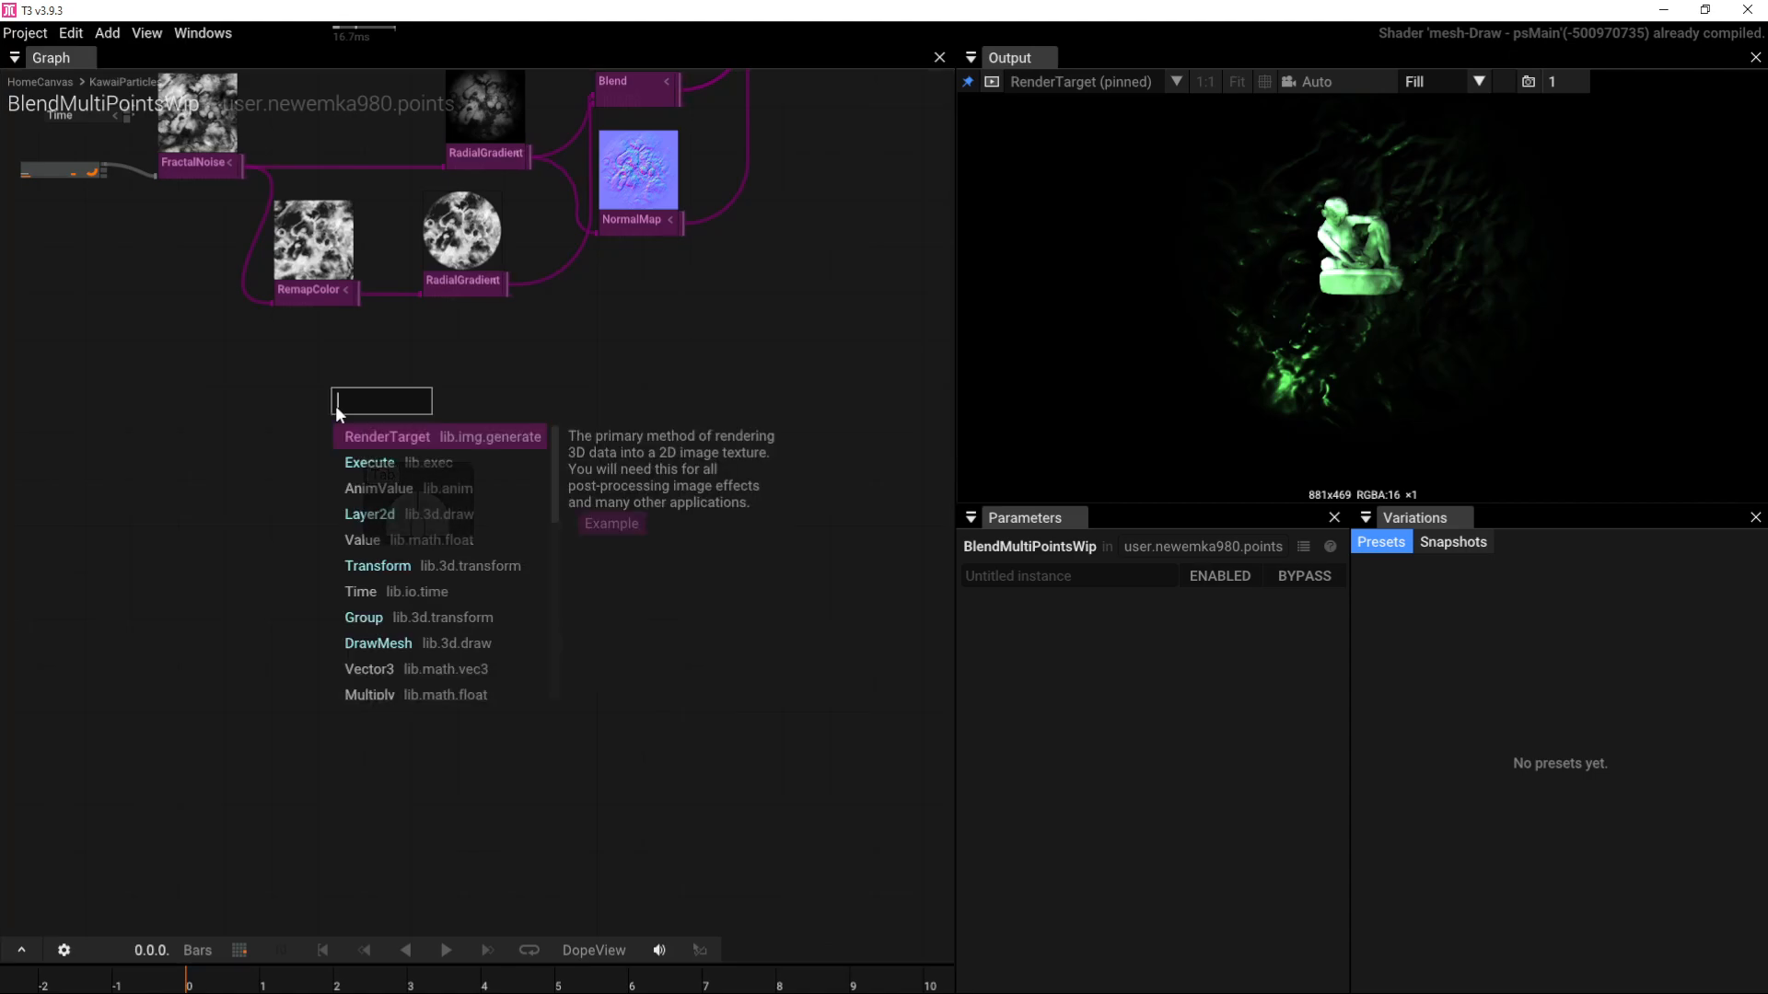
text(sphe)
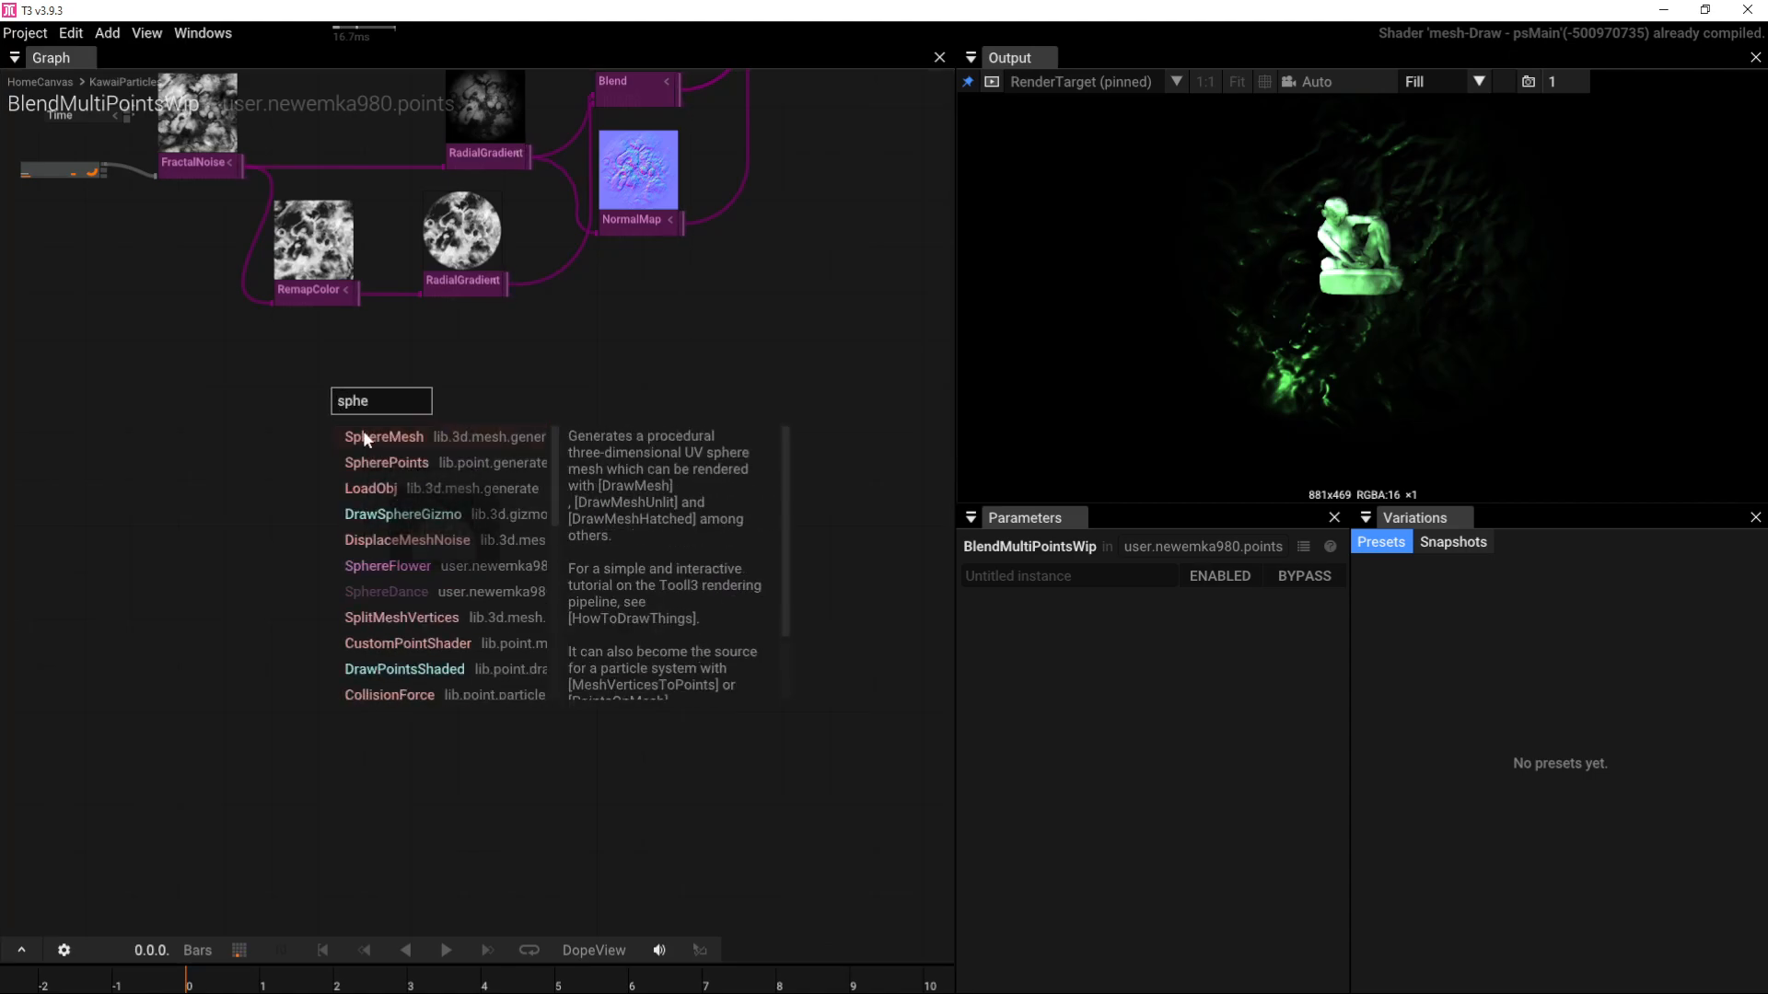
click(364, 435)
Step: Copy the quad's DrawMesh and SetMaterial, feed SphereMesh into the copy, and wire it toward the Group
right_drag(406, 512, 383, 545)
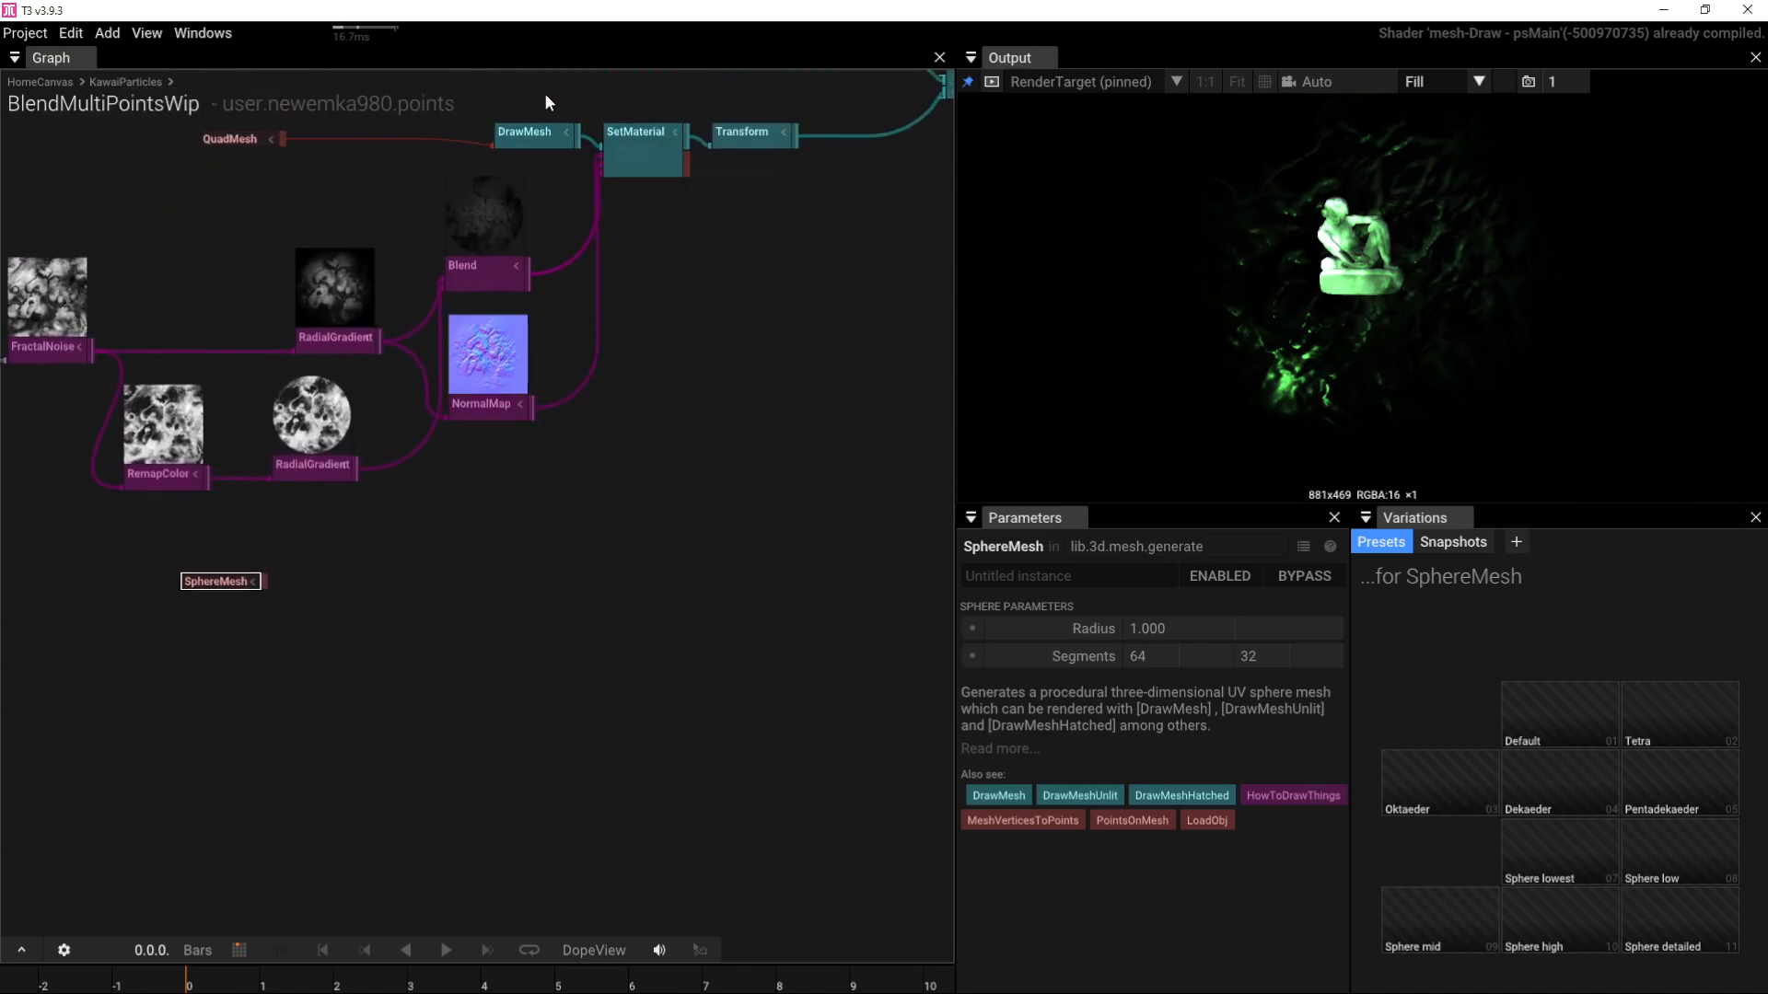
drag(546, 96, 631, 151)
key(ctrl+v)
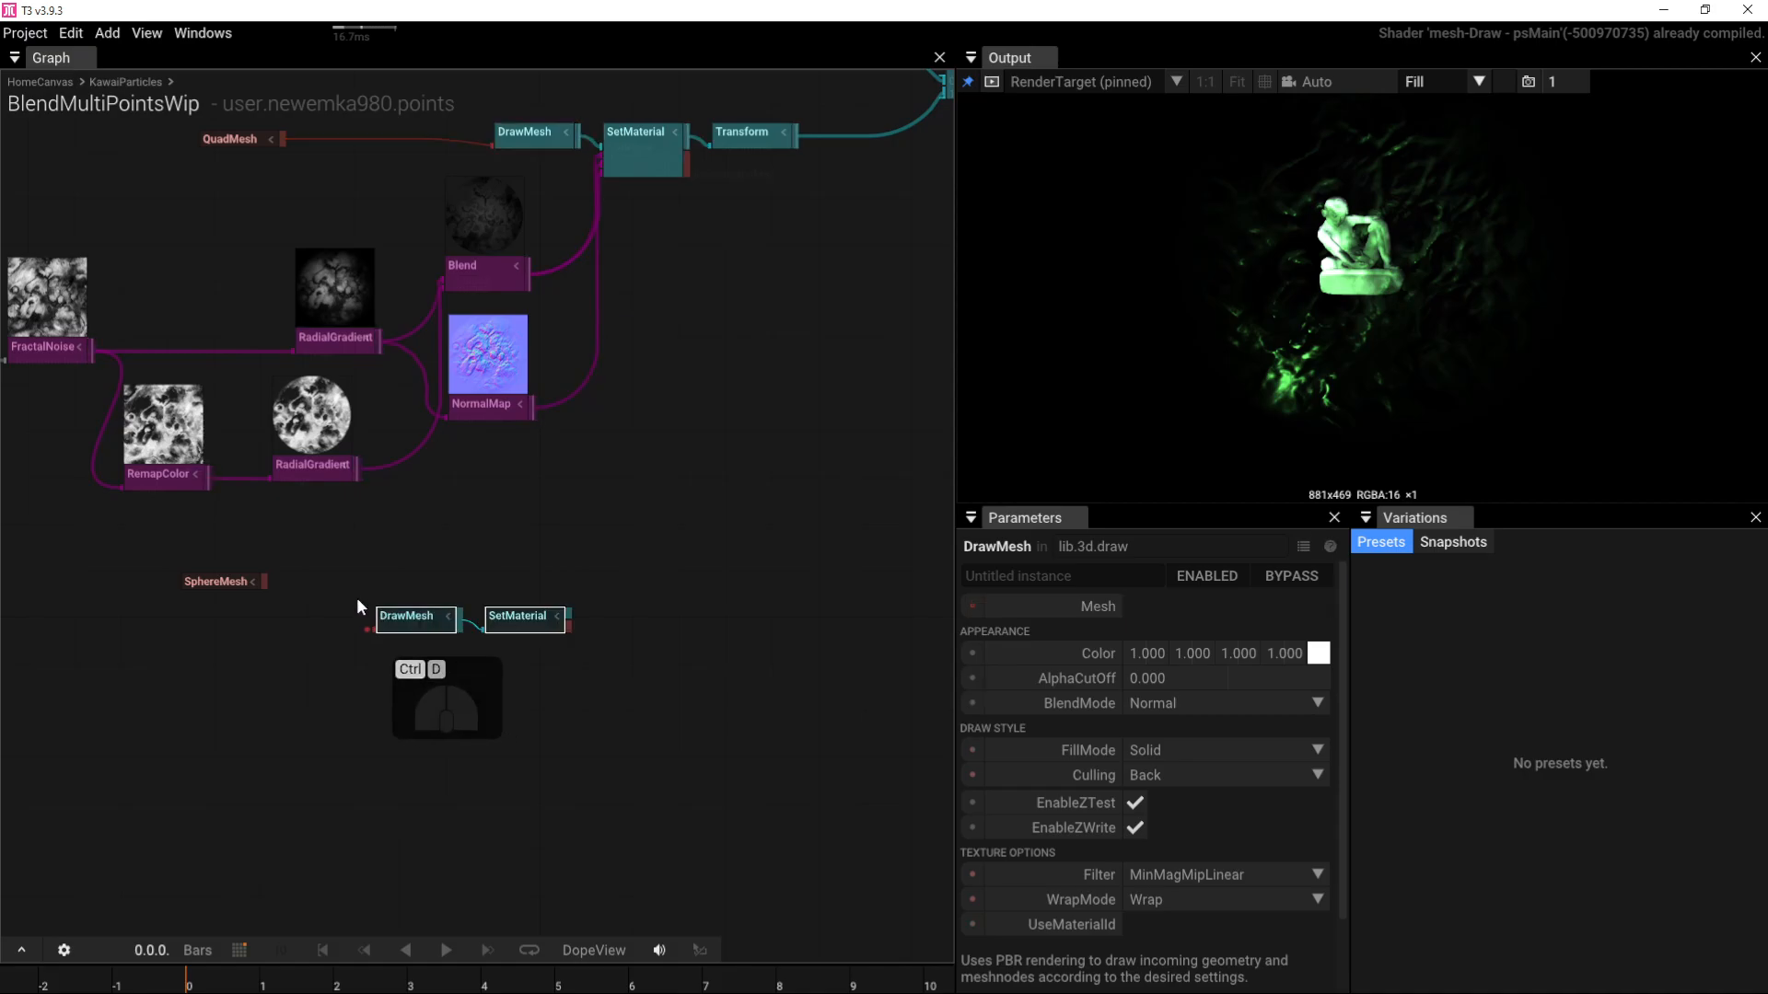
scroll(335, 594, up, 3)
click(274, 581)
drag(210, 578, 366, 638)
scroll(488, 504, down, 4)
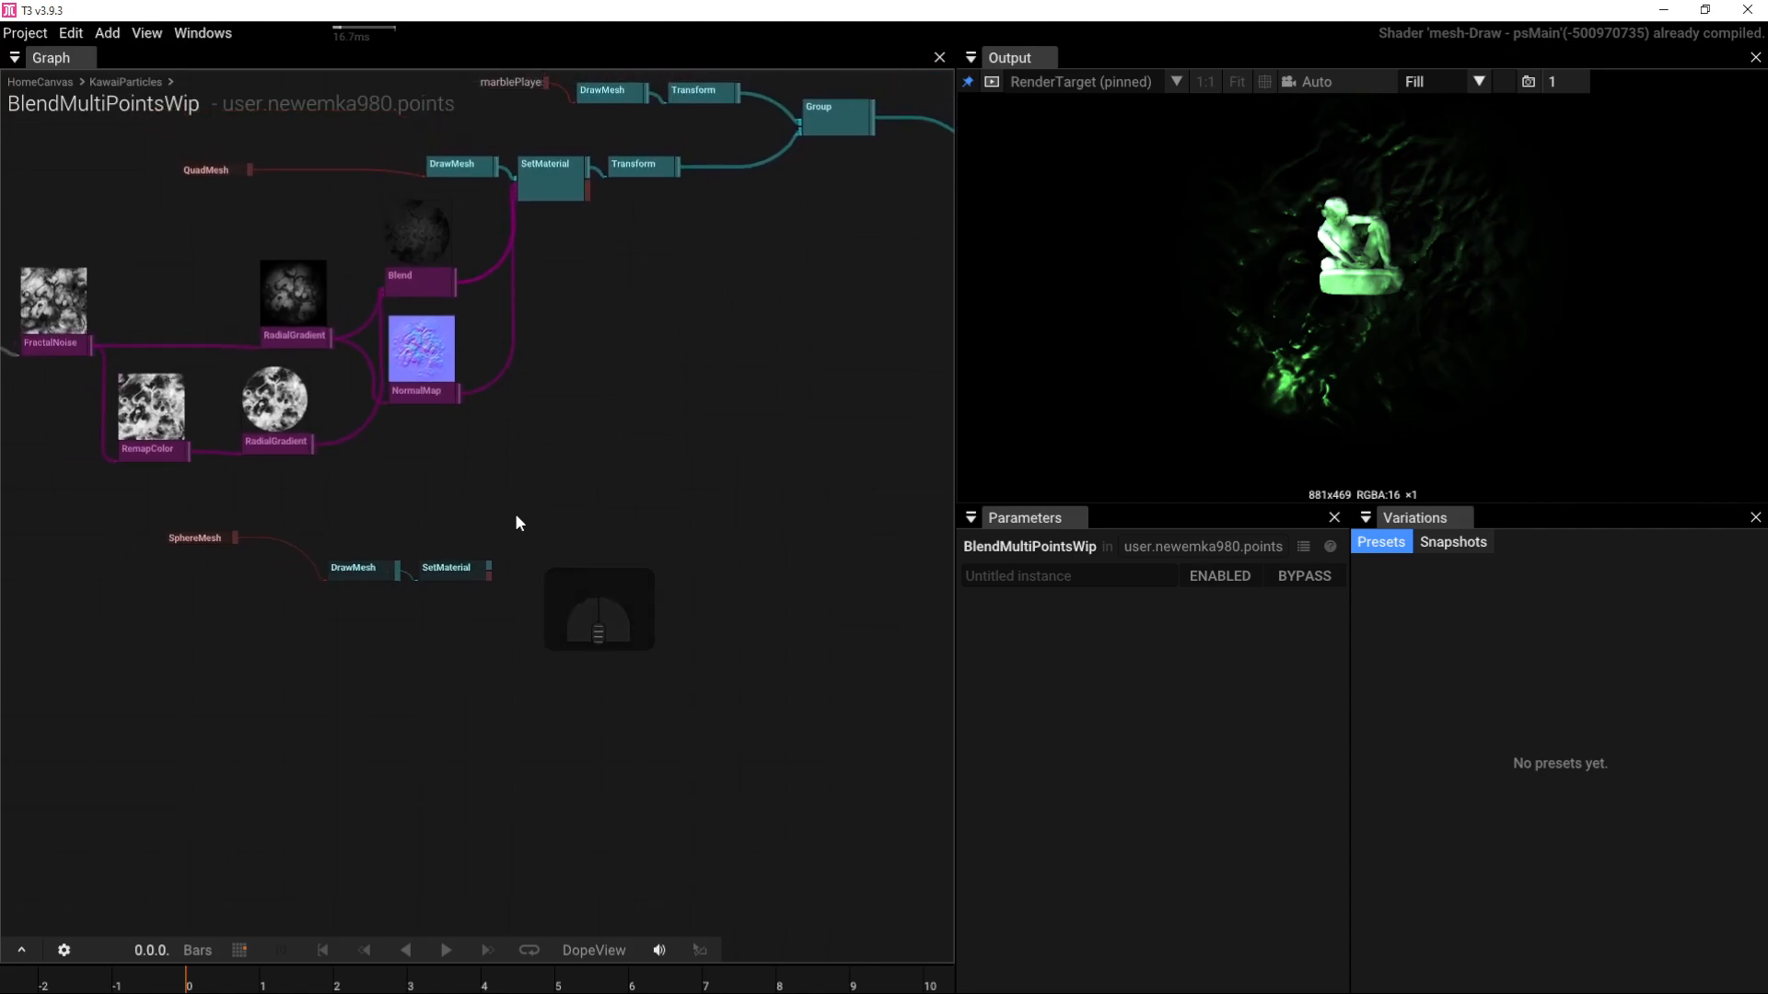
drag(488, 566, 749, 133)
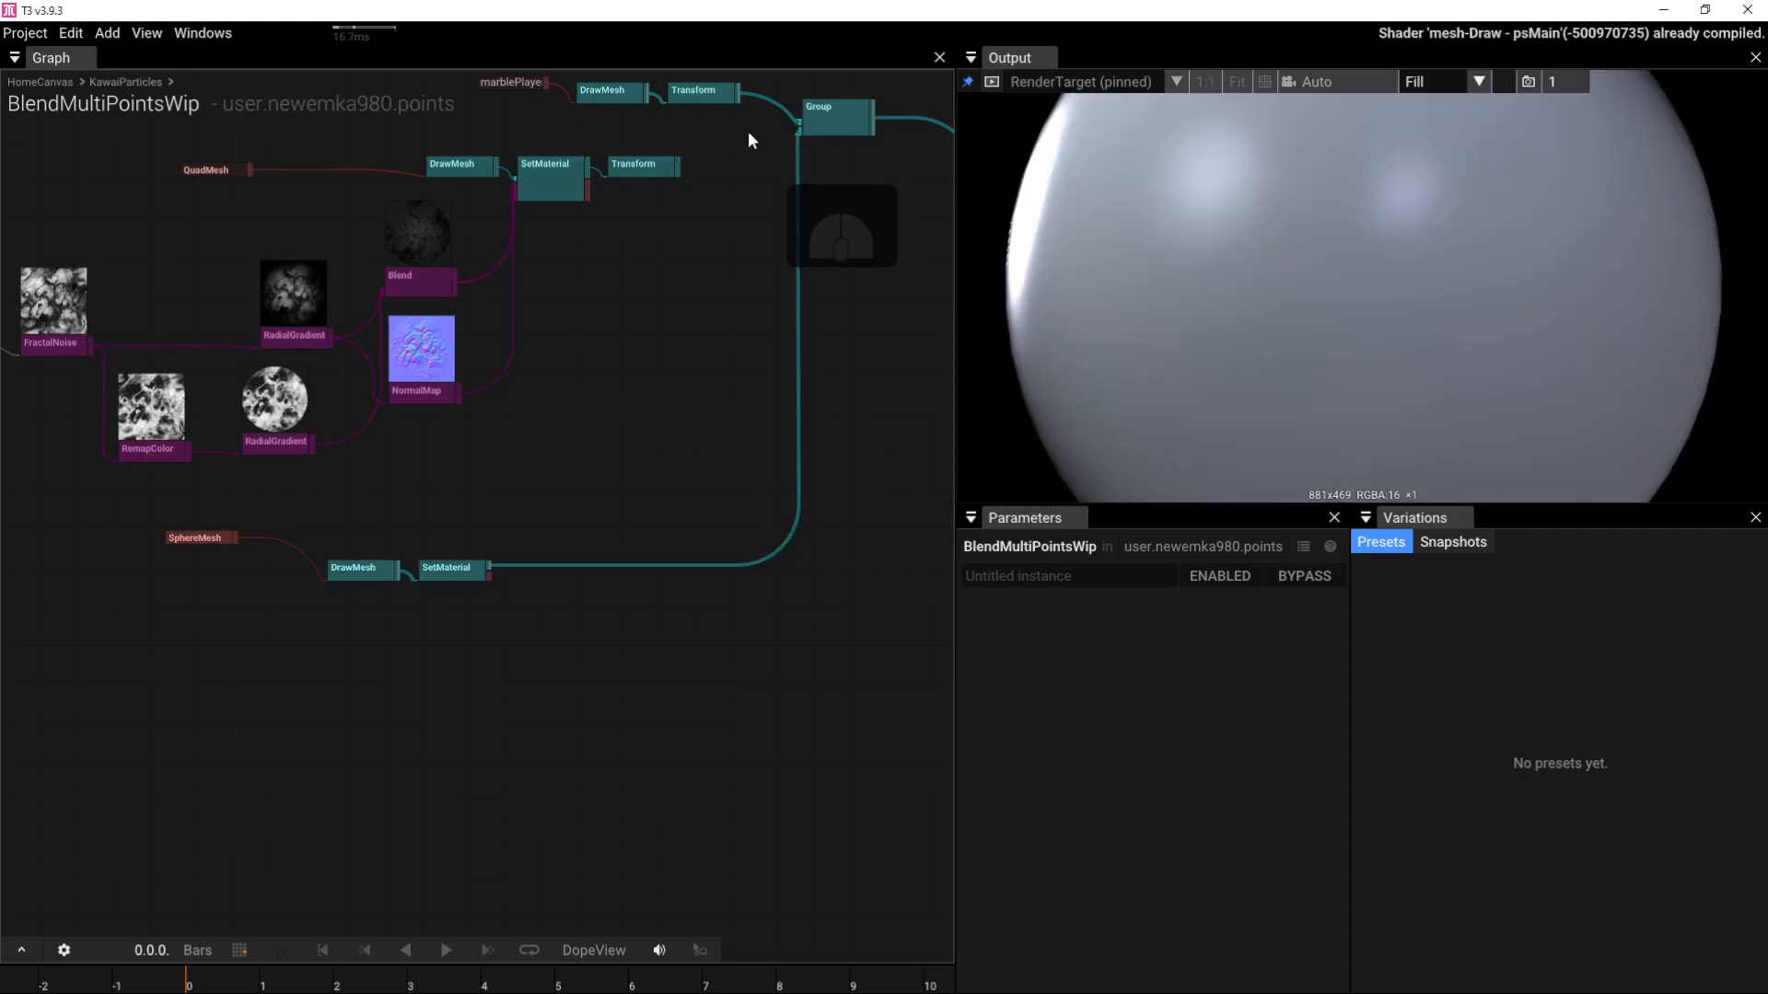
Step: Connect the sphere's material into the Group, then duplicate AudioReaction, FractalNoise and RemapColor below SphereMesh
right_drag(363, 392, 595, 387)
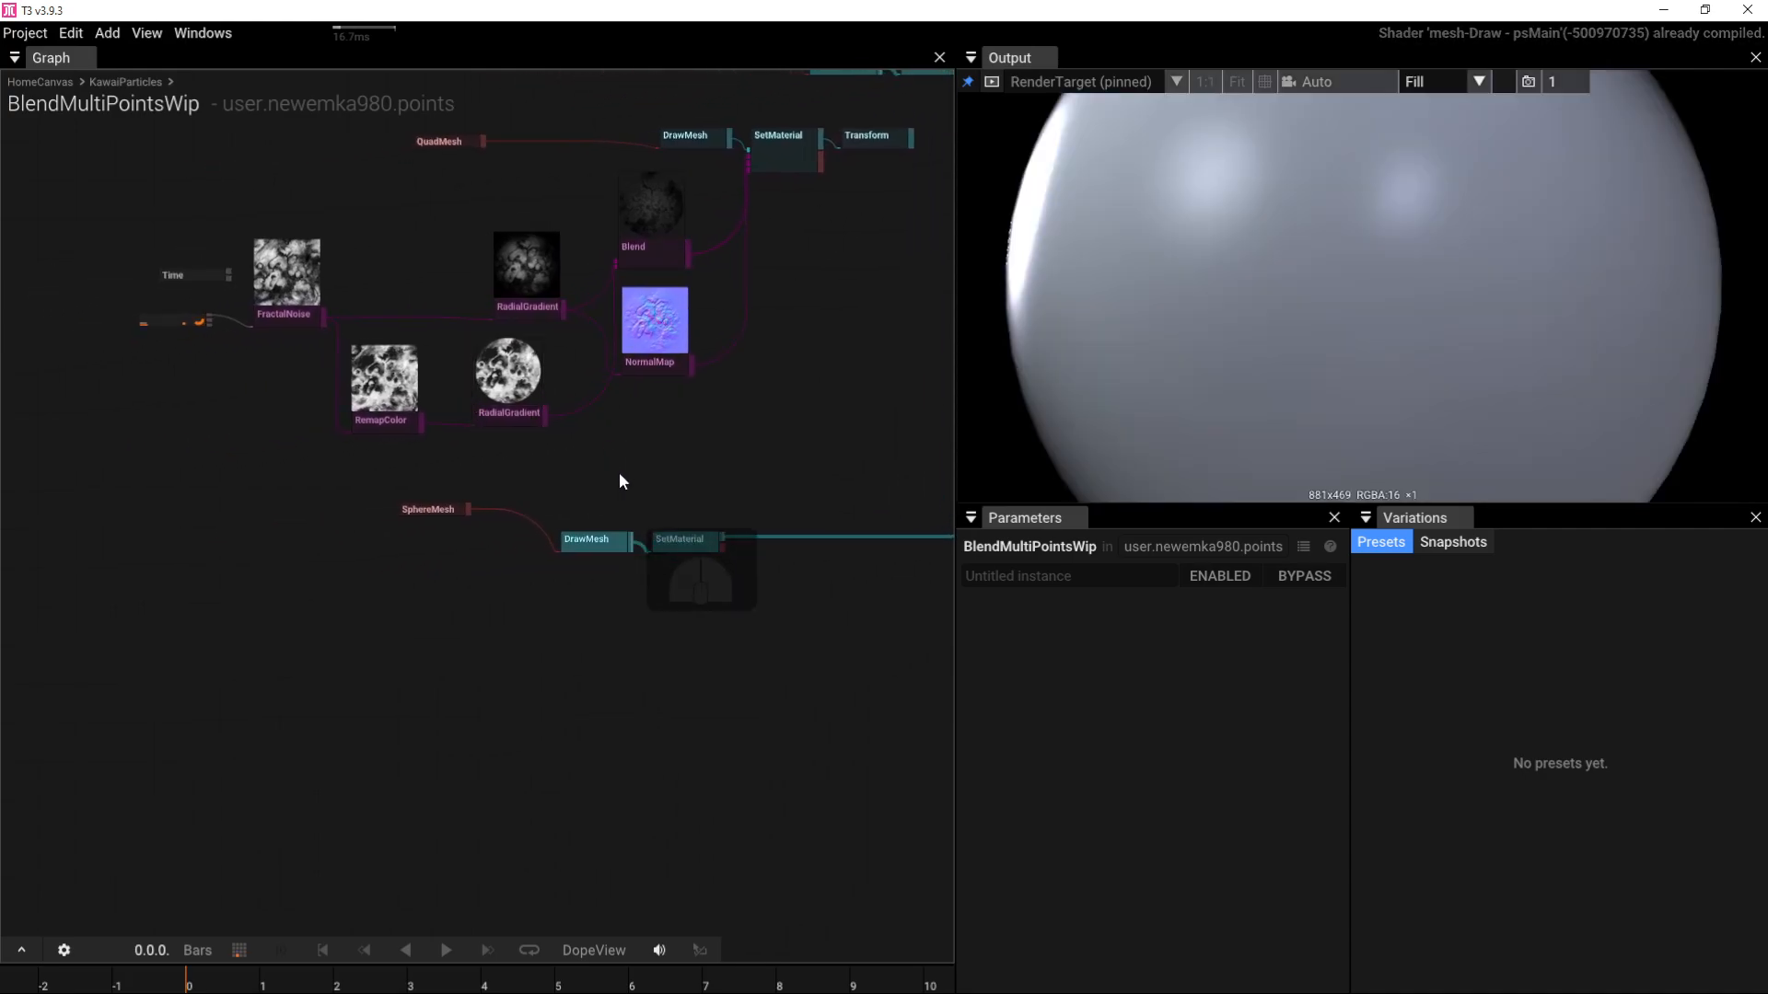
drag(523, 467, 340, 505)
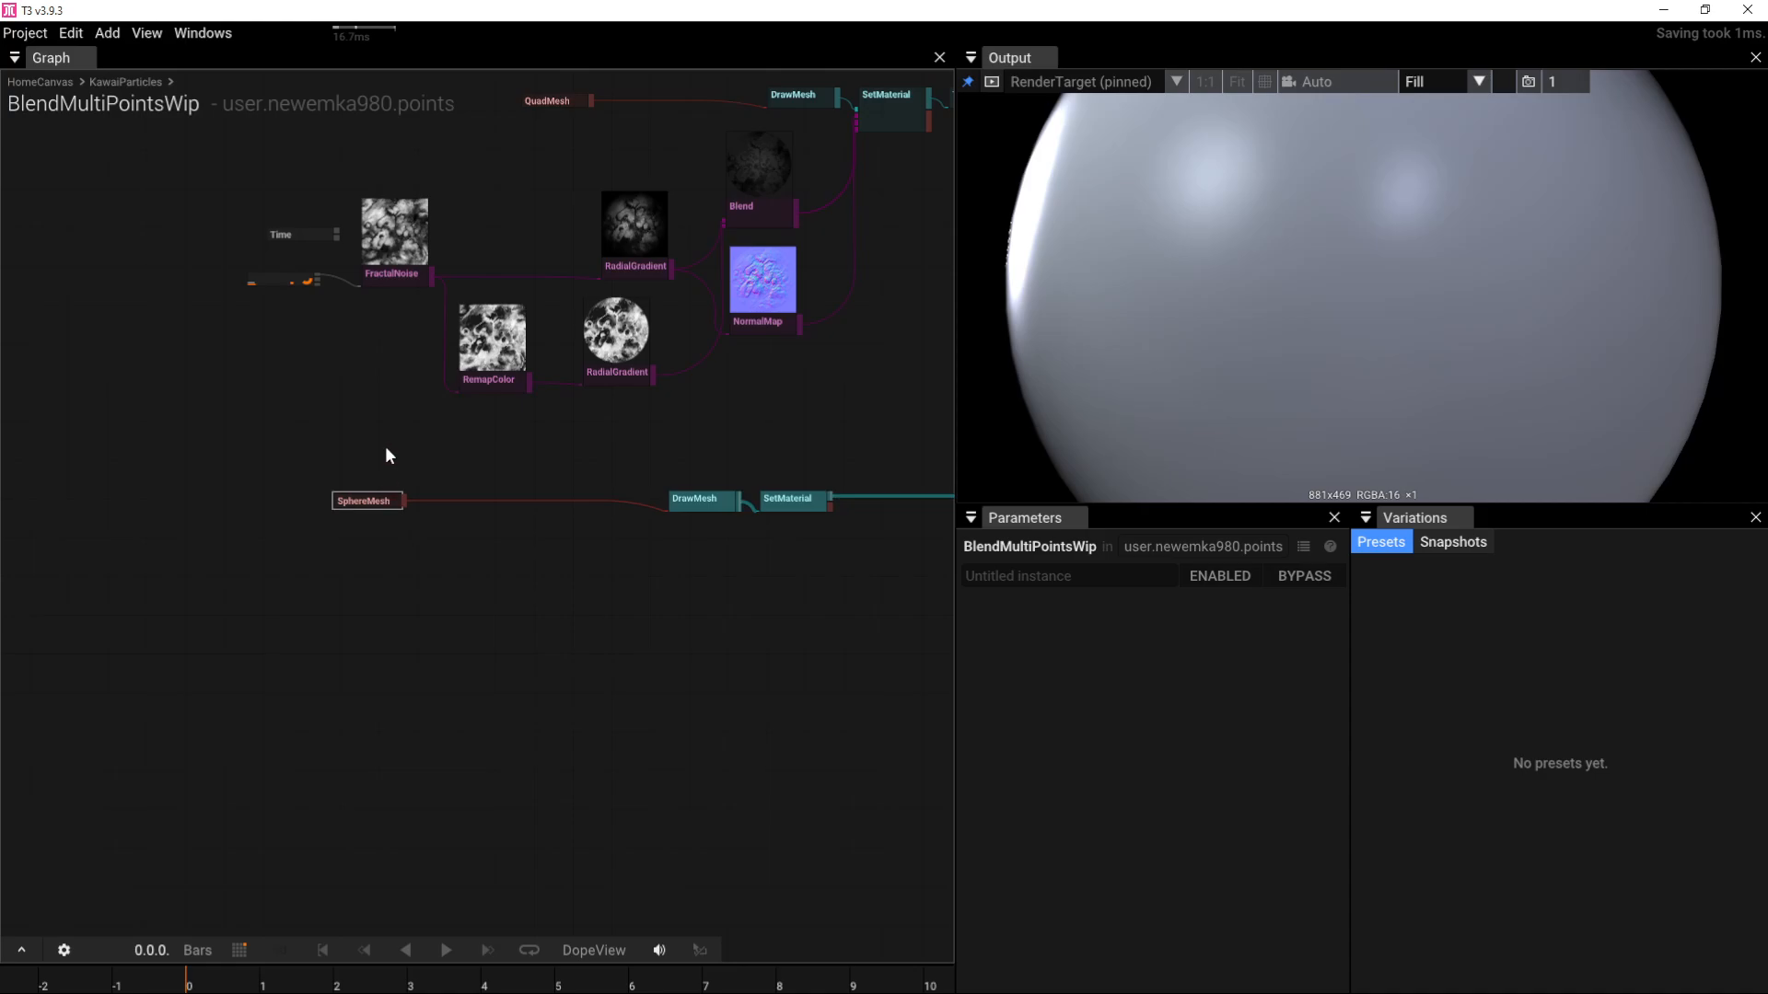
drag(374, 340, 271, 261)
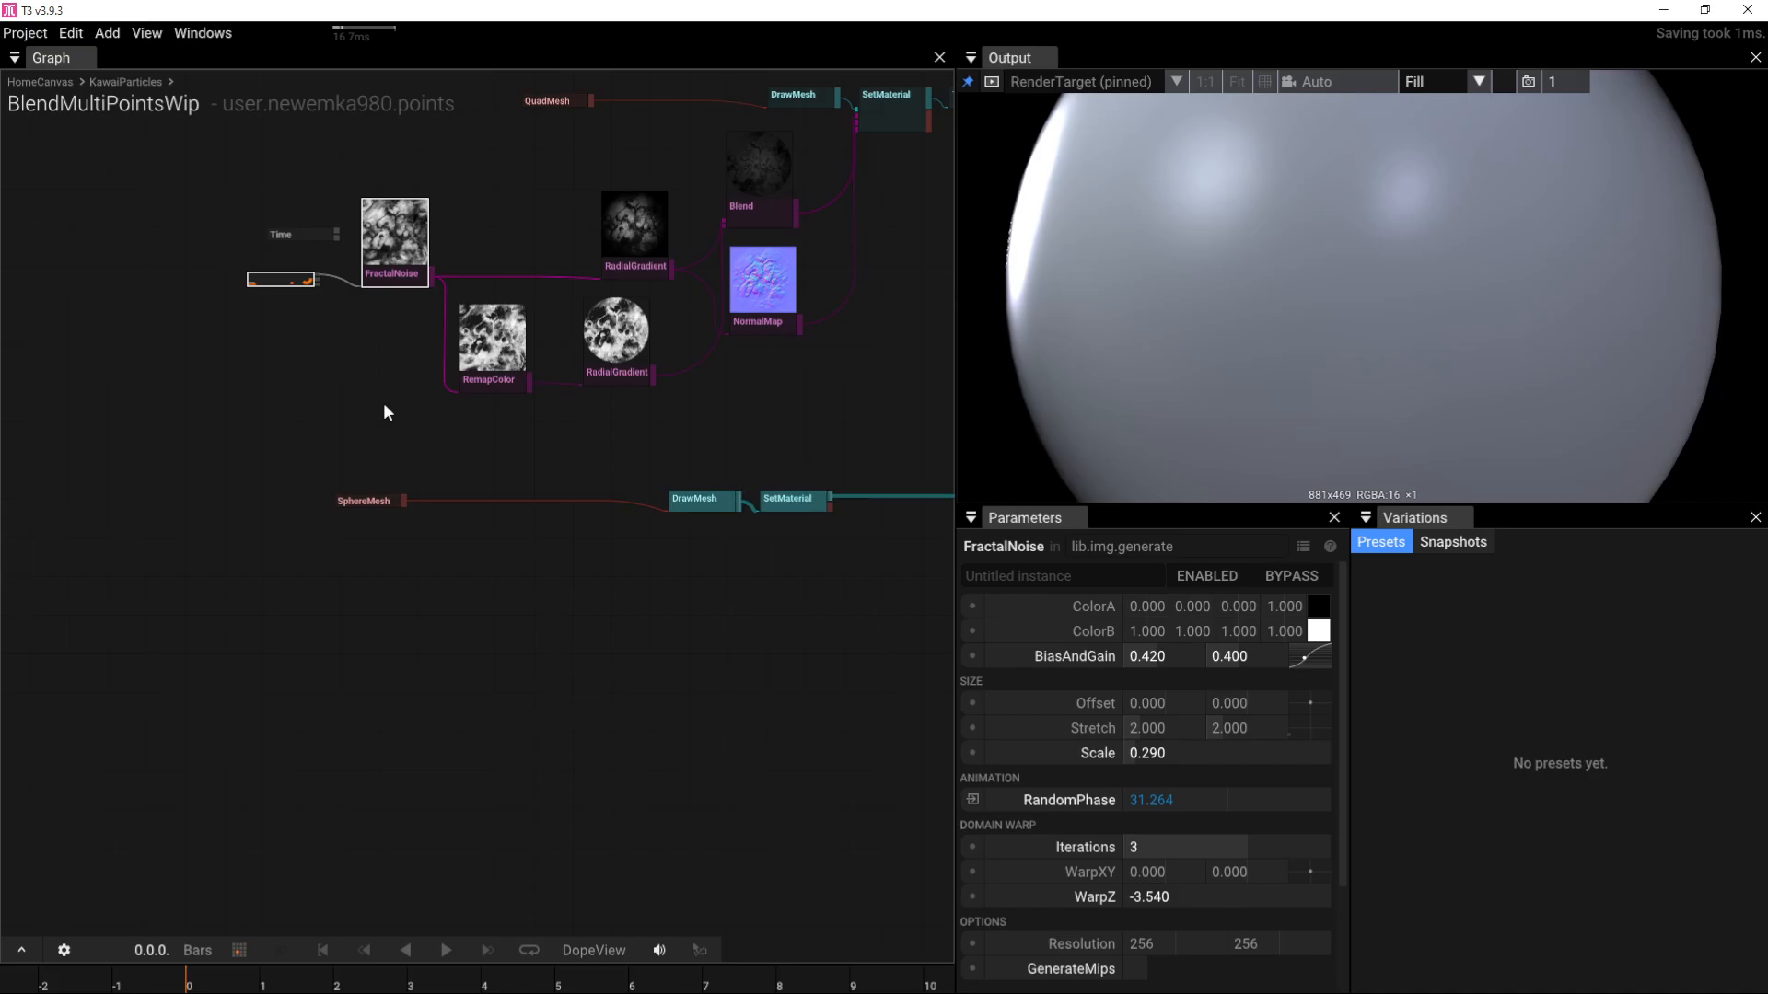
drag(505, 422, 276, 262)
key(ctrl+v)
right_drag(386, 587, 290, 545)
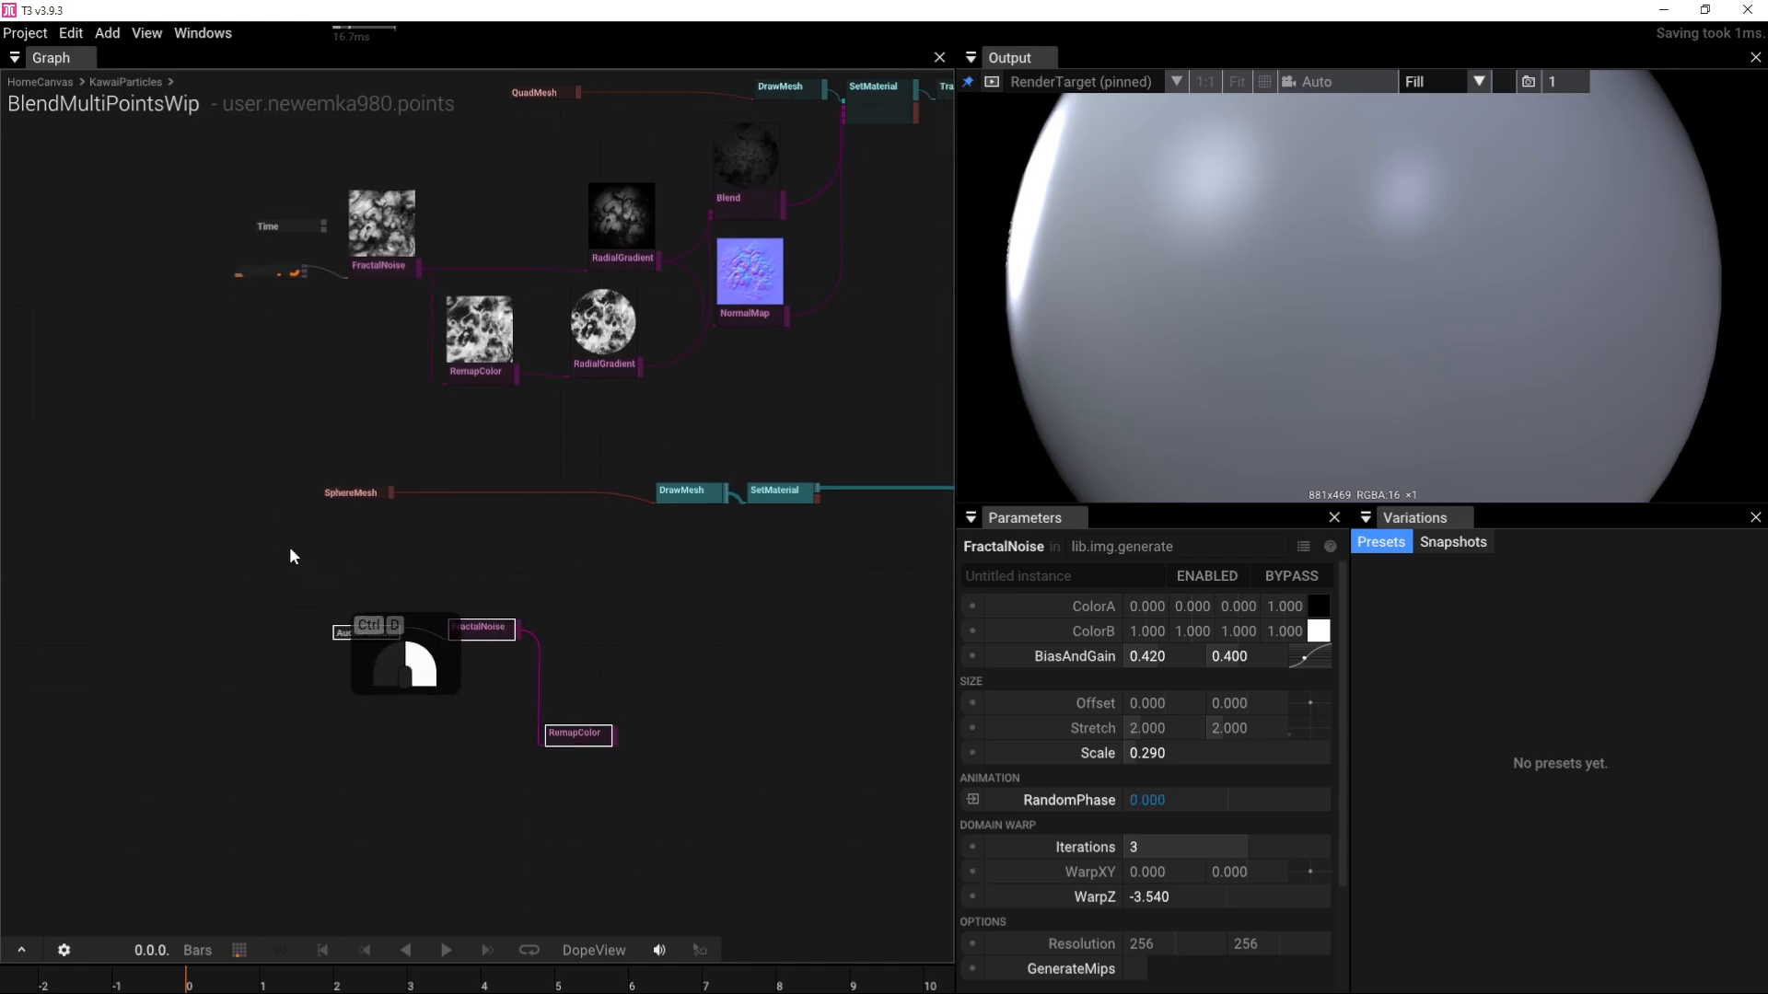
Step: Wire the copied RemapColor output into SetMaterial's BaseColorMap input
scroll(300, 545, up, 4)
right_drag(525, 545, 464, 536)
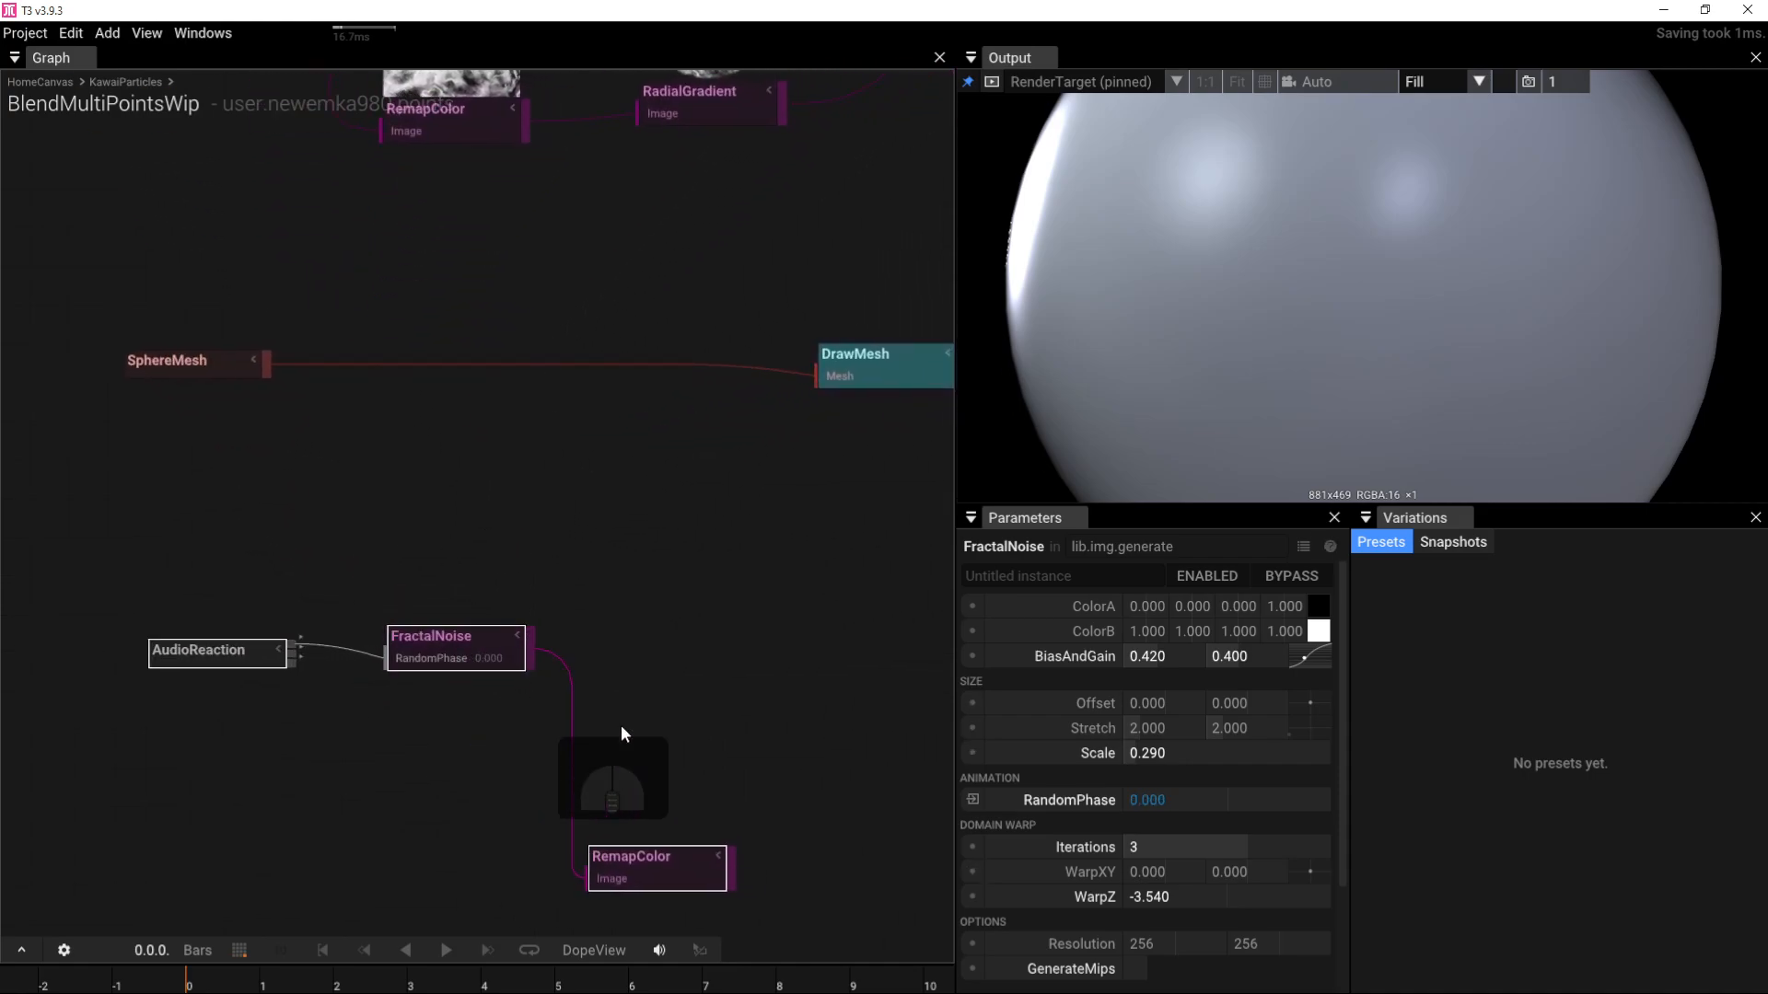
right_drag(704, 551, 557, 528)
click(605, 793)
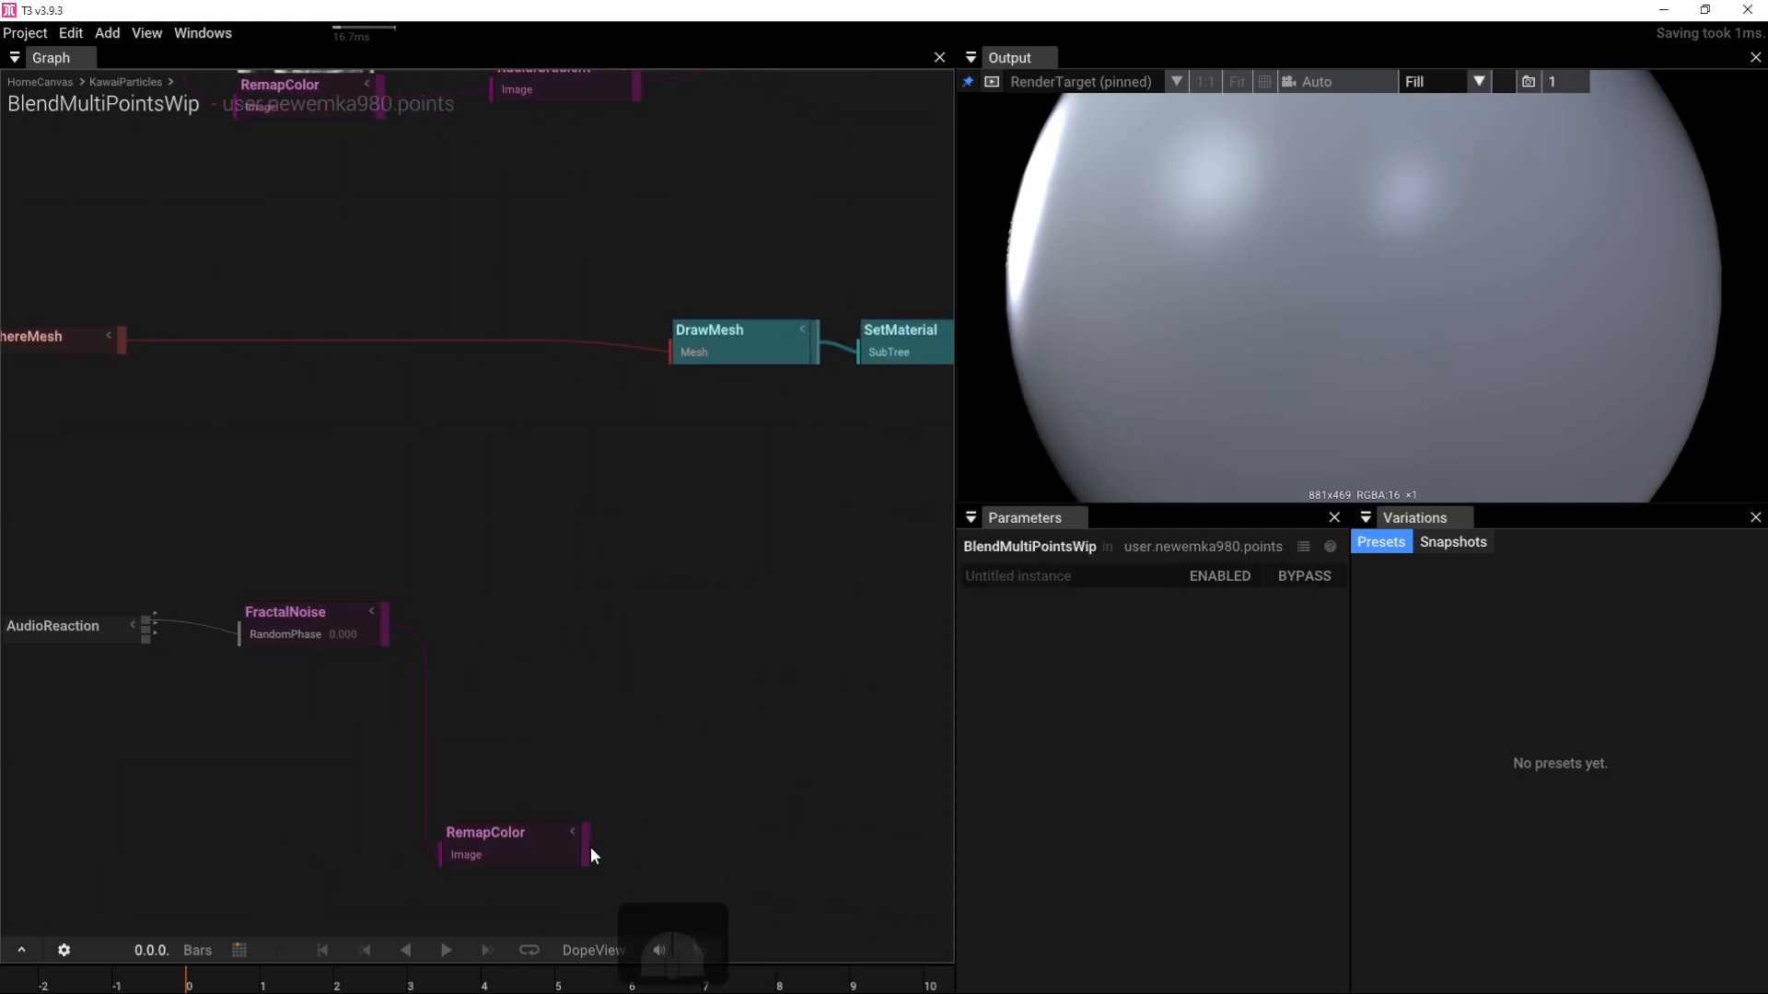
drag(586, 847, 847, 362)
scroll(681, 475, down, 3)
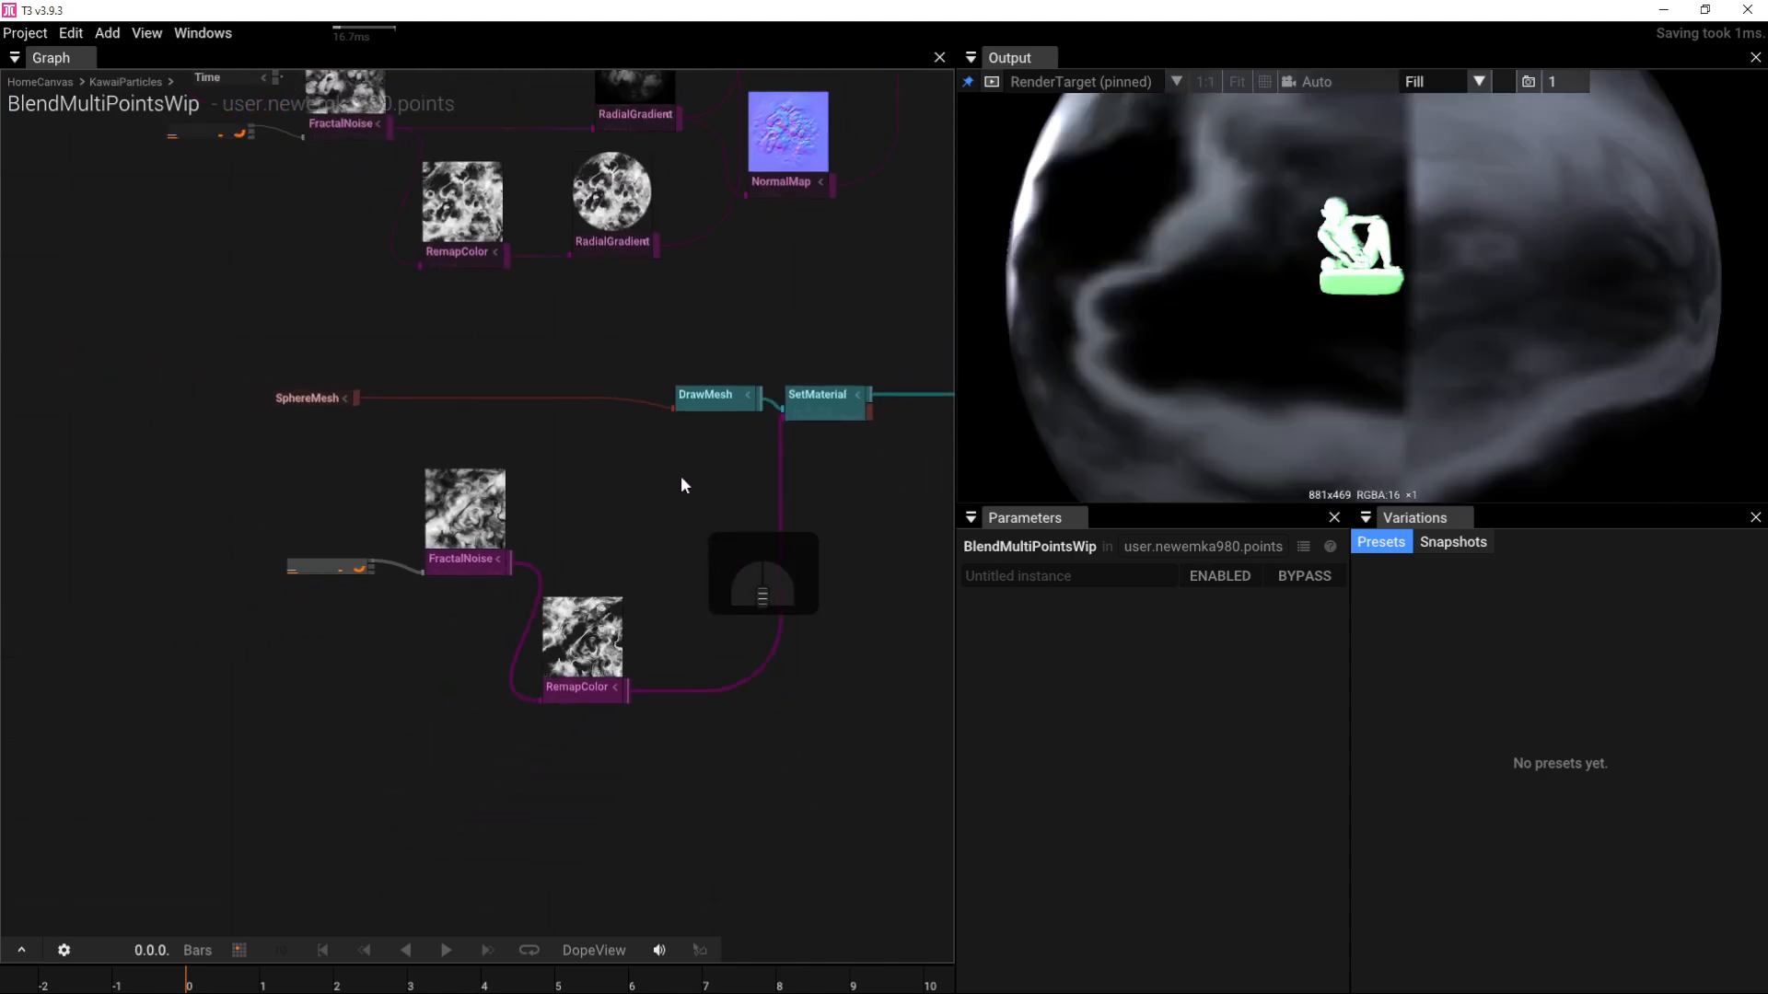
Step: Switch the output camera from Auto to Camera and pull back to frame the whole textured sphere
click(1344, 81)
click(1335, 197)
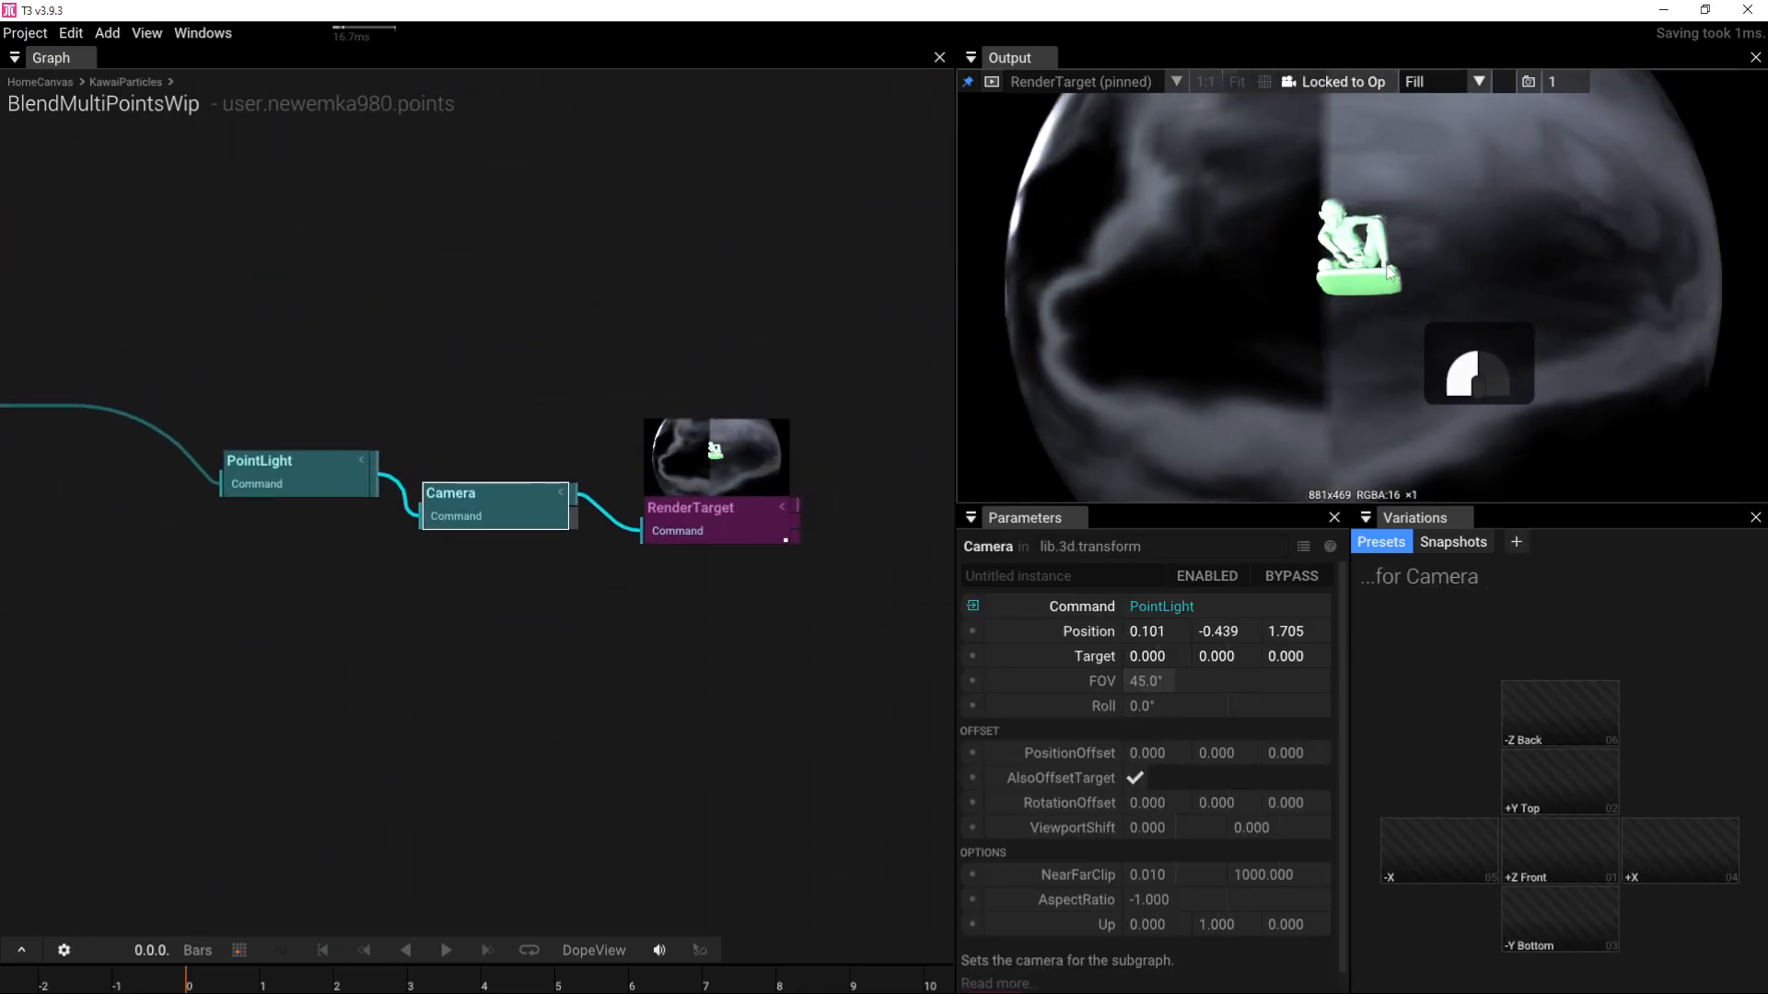
drag(1373, 210, 1290, 322)
scroll(1420, 264, down, 4)
right_drag(107, 678, 697, 332)
scroll(698, 333, down, 5)
right_drag(496, 466, 835, 176)
scroll(351, 380, up, 4)
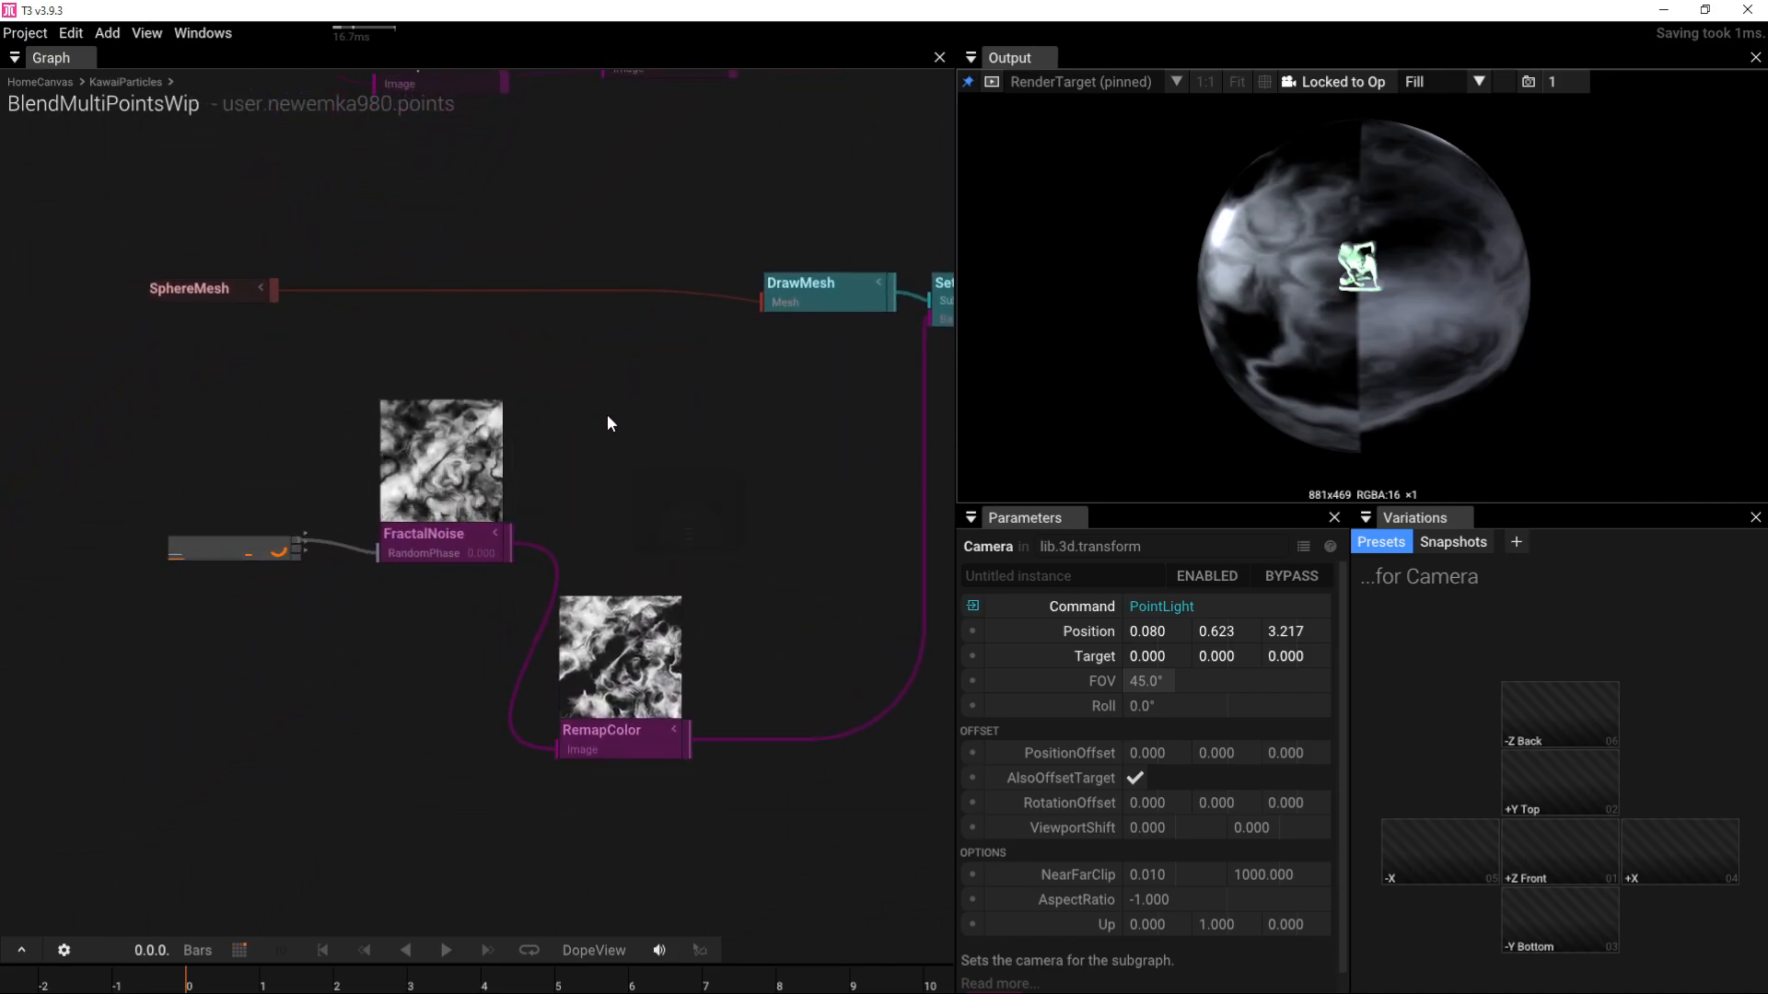
Step: Search operators for 'seamless', then 'repeat', then 'tile', and add a MakeTileableImage node
key(Tab)
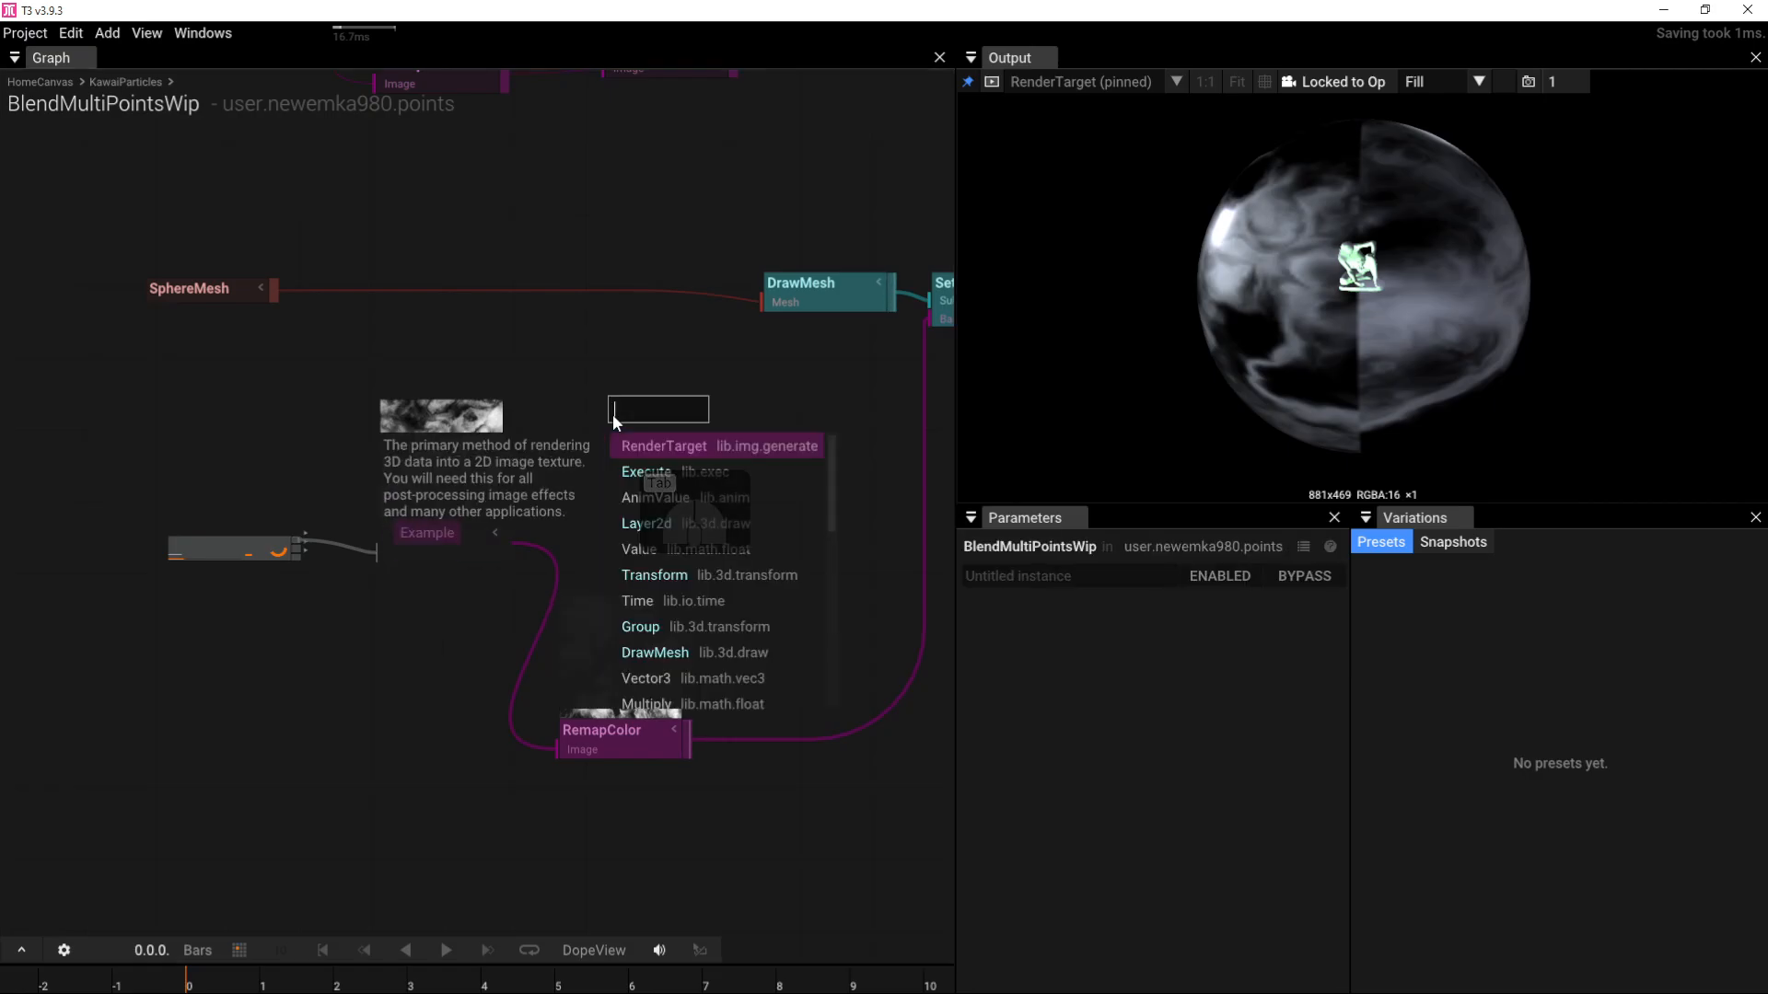
text(seam)
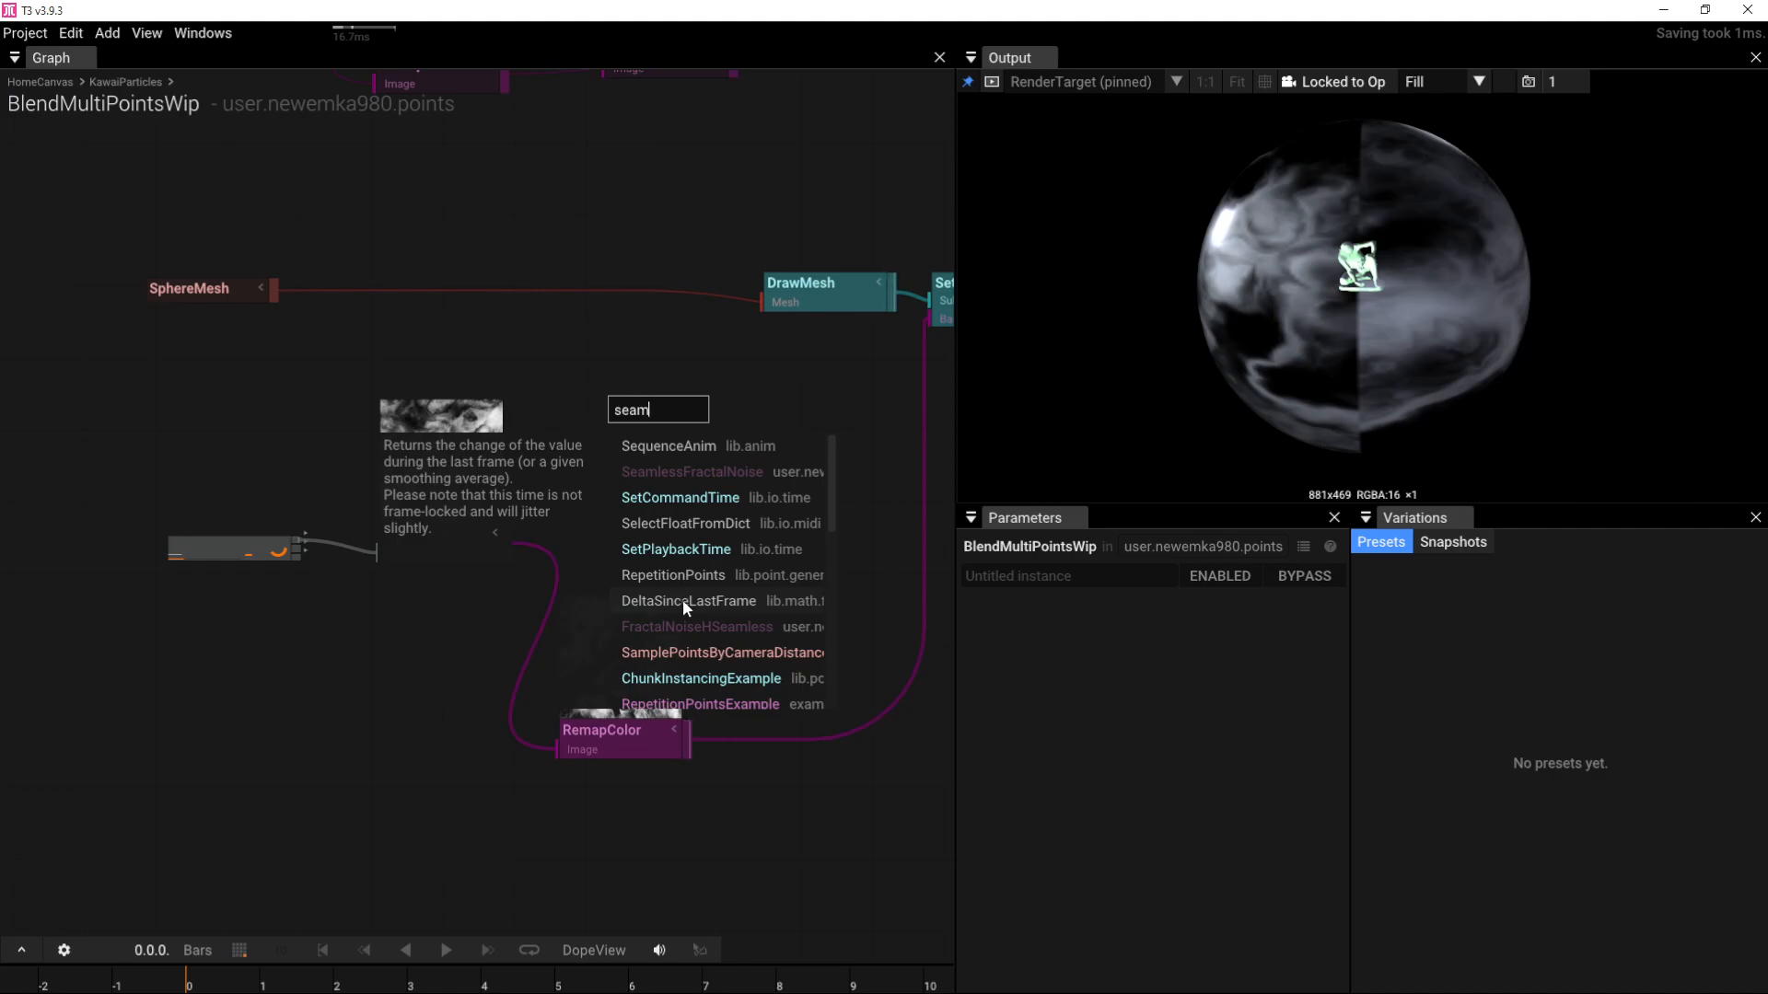
text(less)
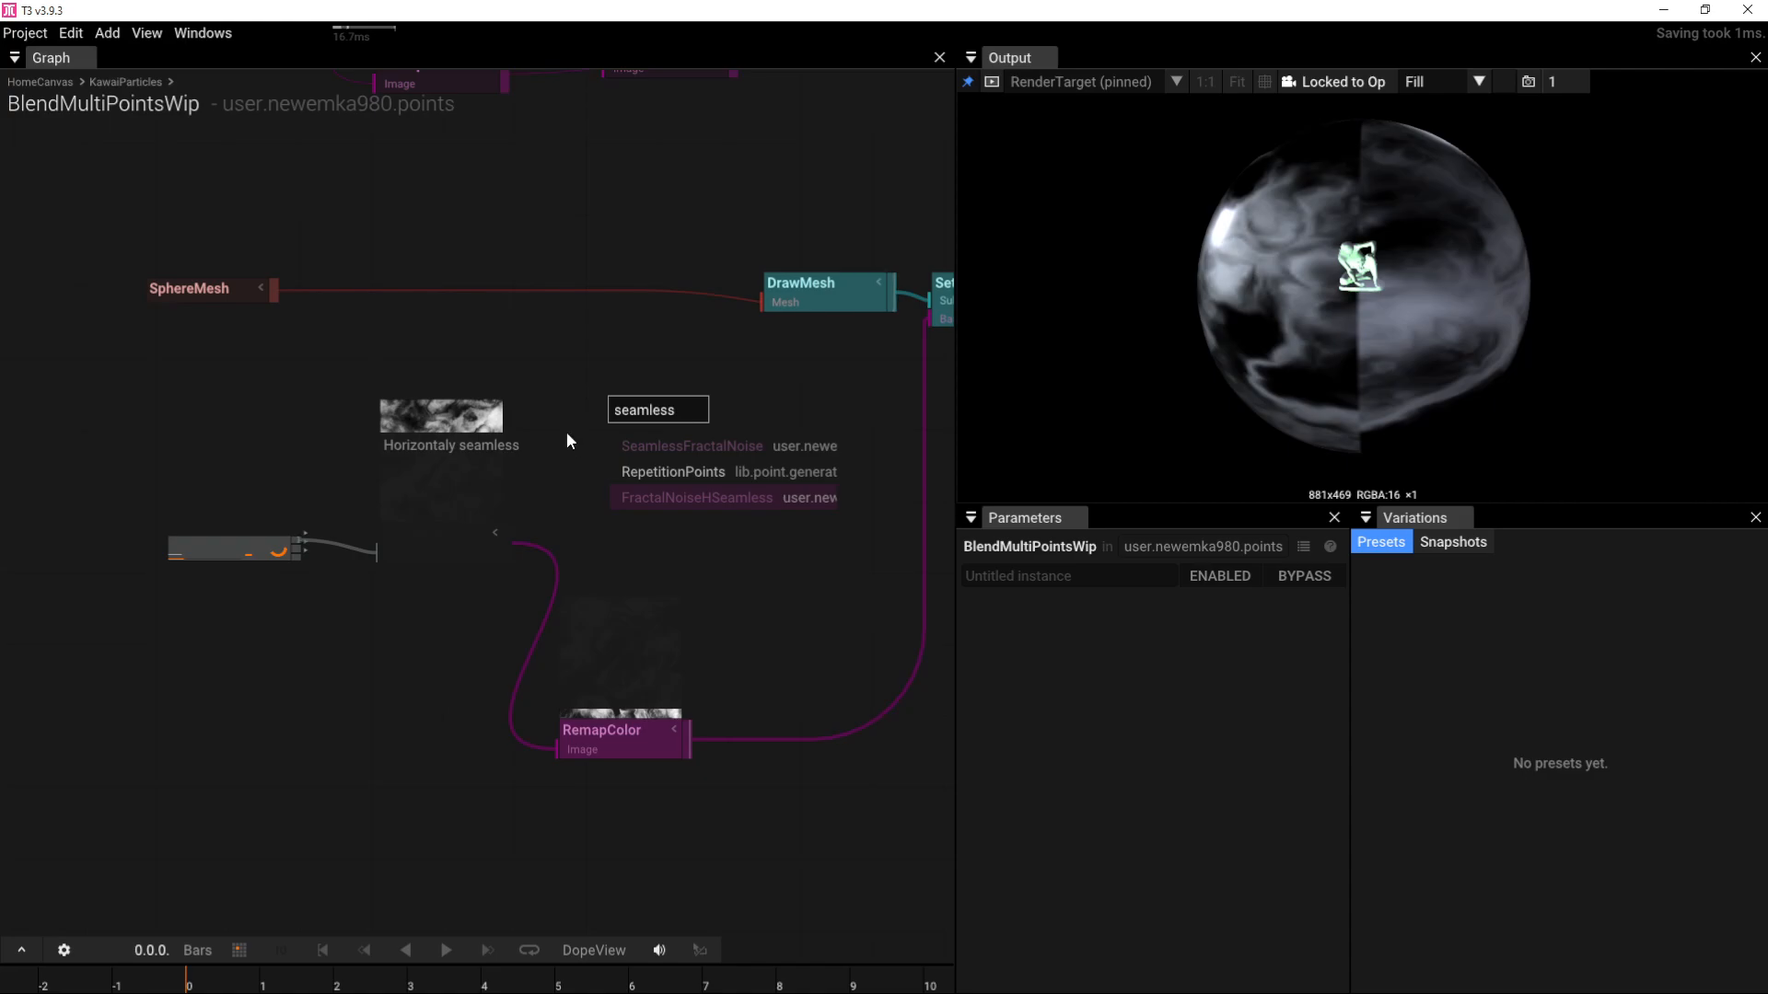
click(605, 431)
key(Tab)
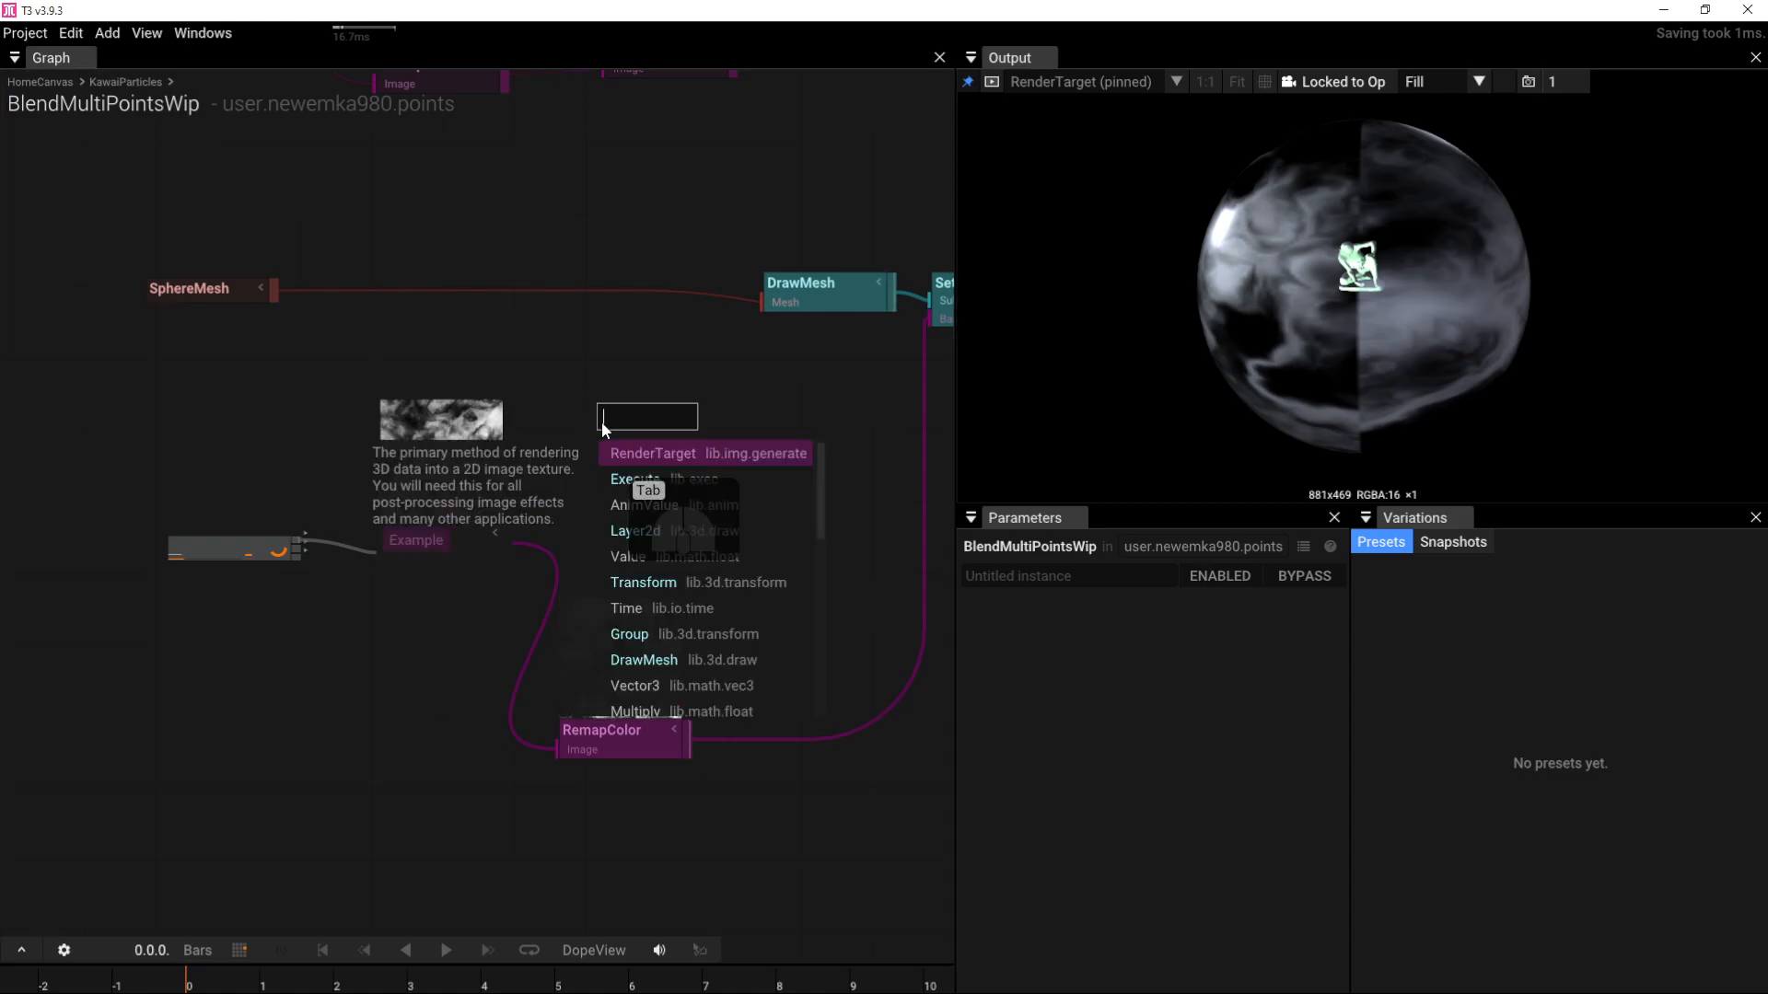
text(repea)
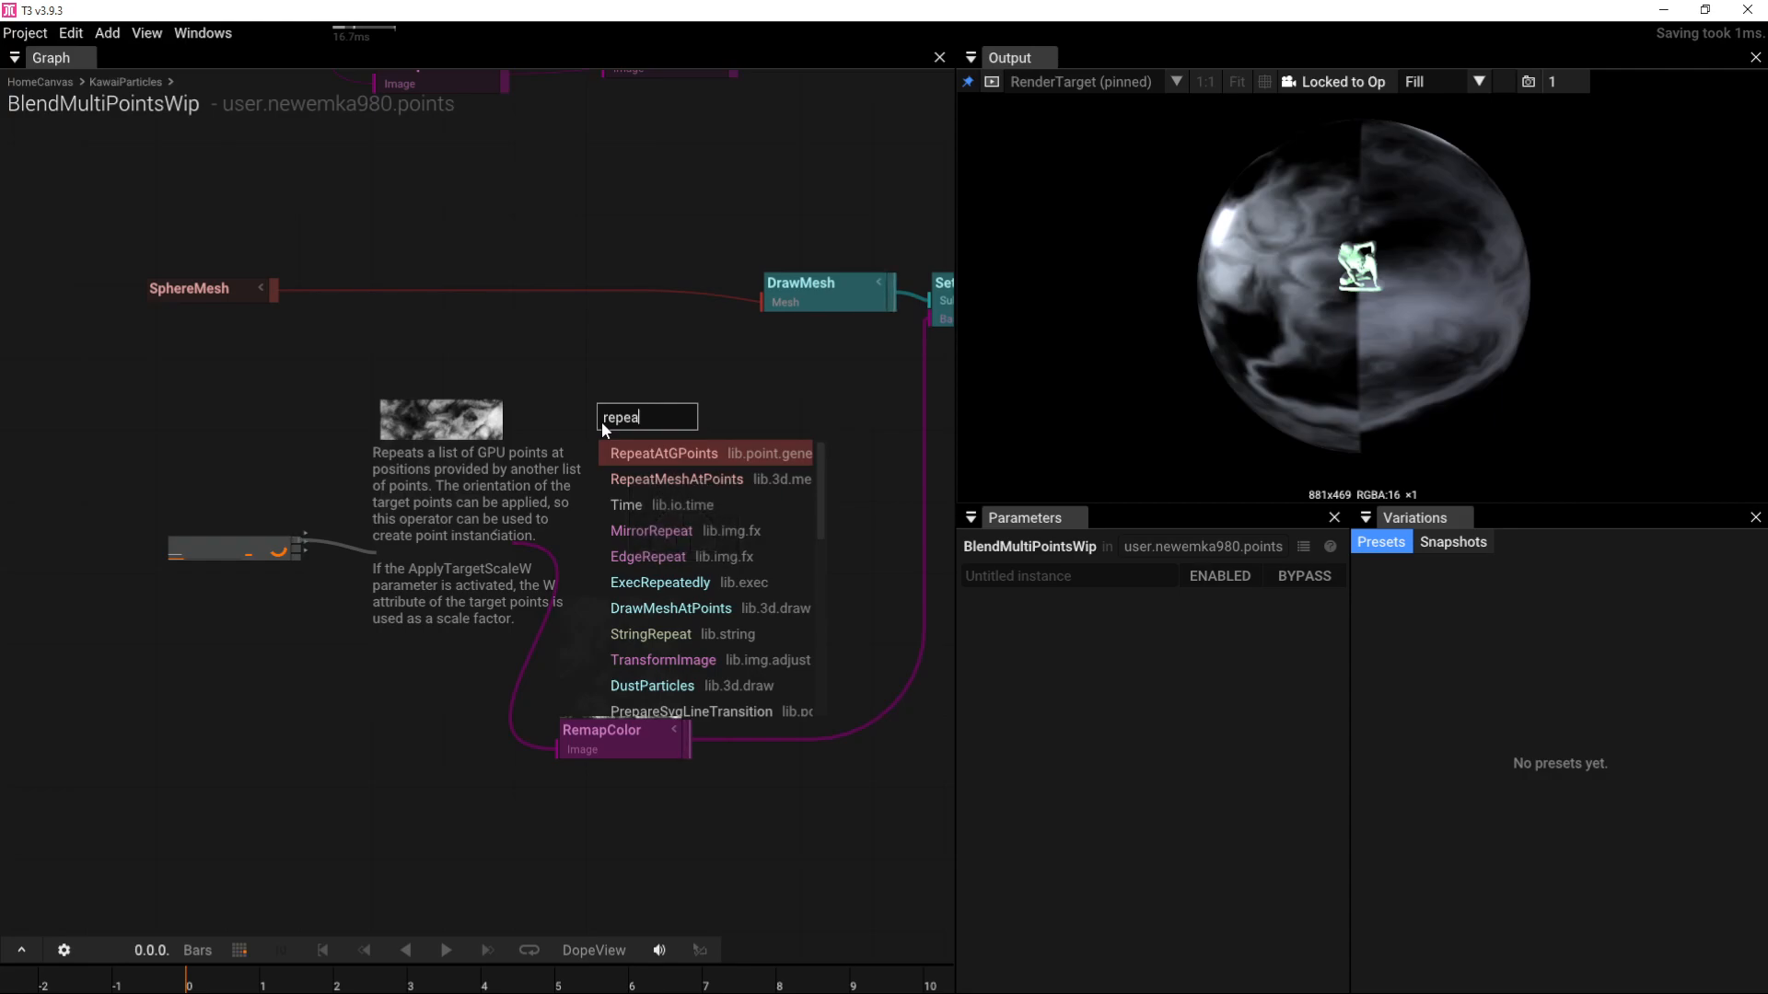
text(t)
key(BackSpace)
key(BackSpace)
key(BackSpace)
key(BackSpace)
key(BackSpace)
key(BackSpace)
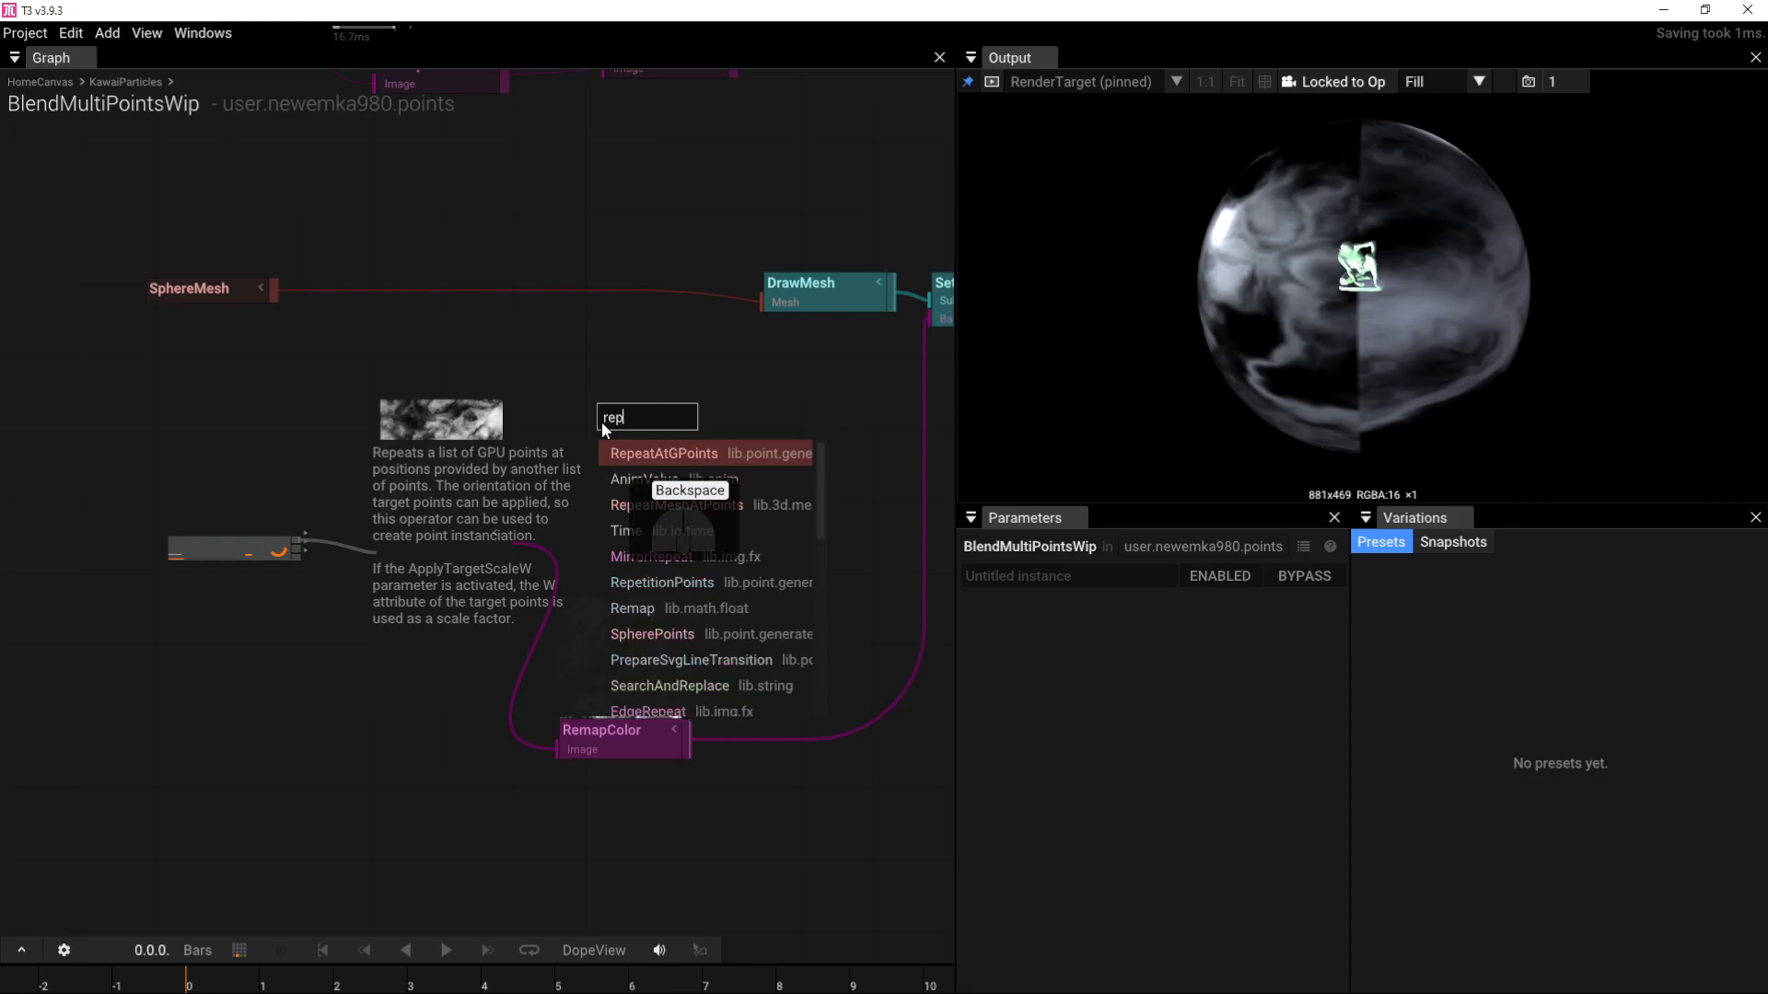
text(tile)
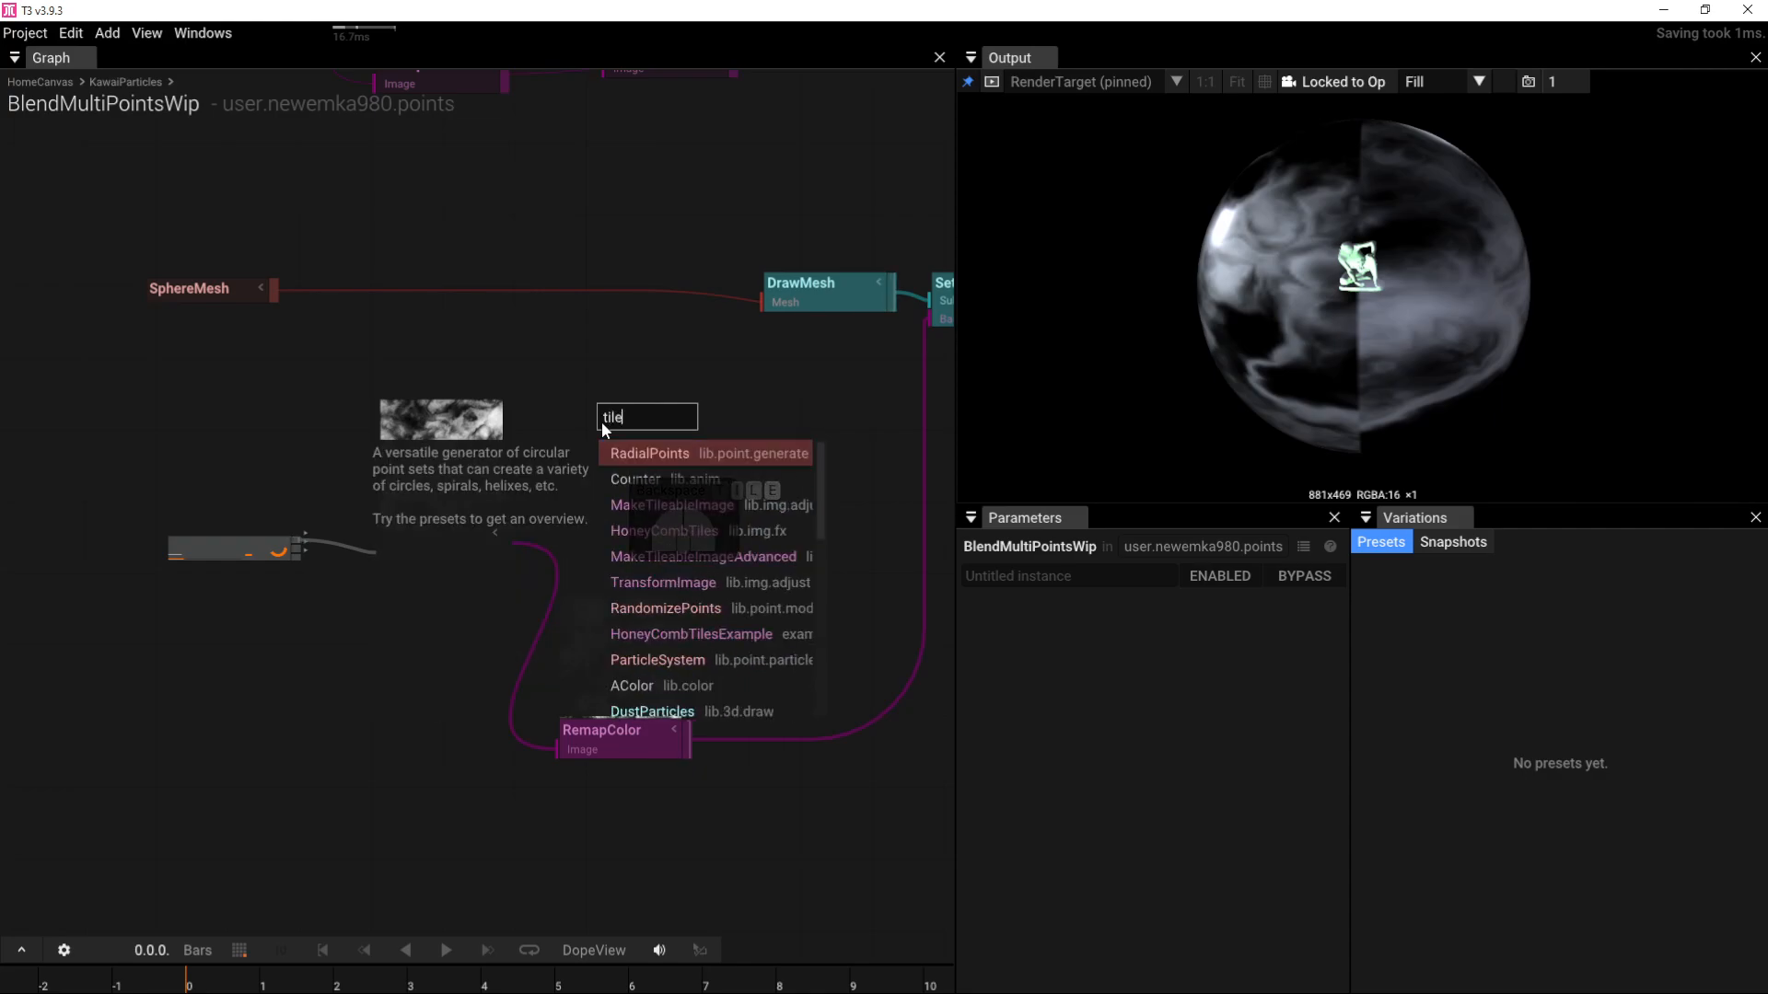
click(658, 507)
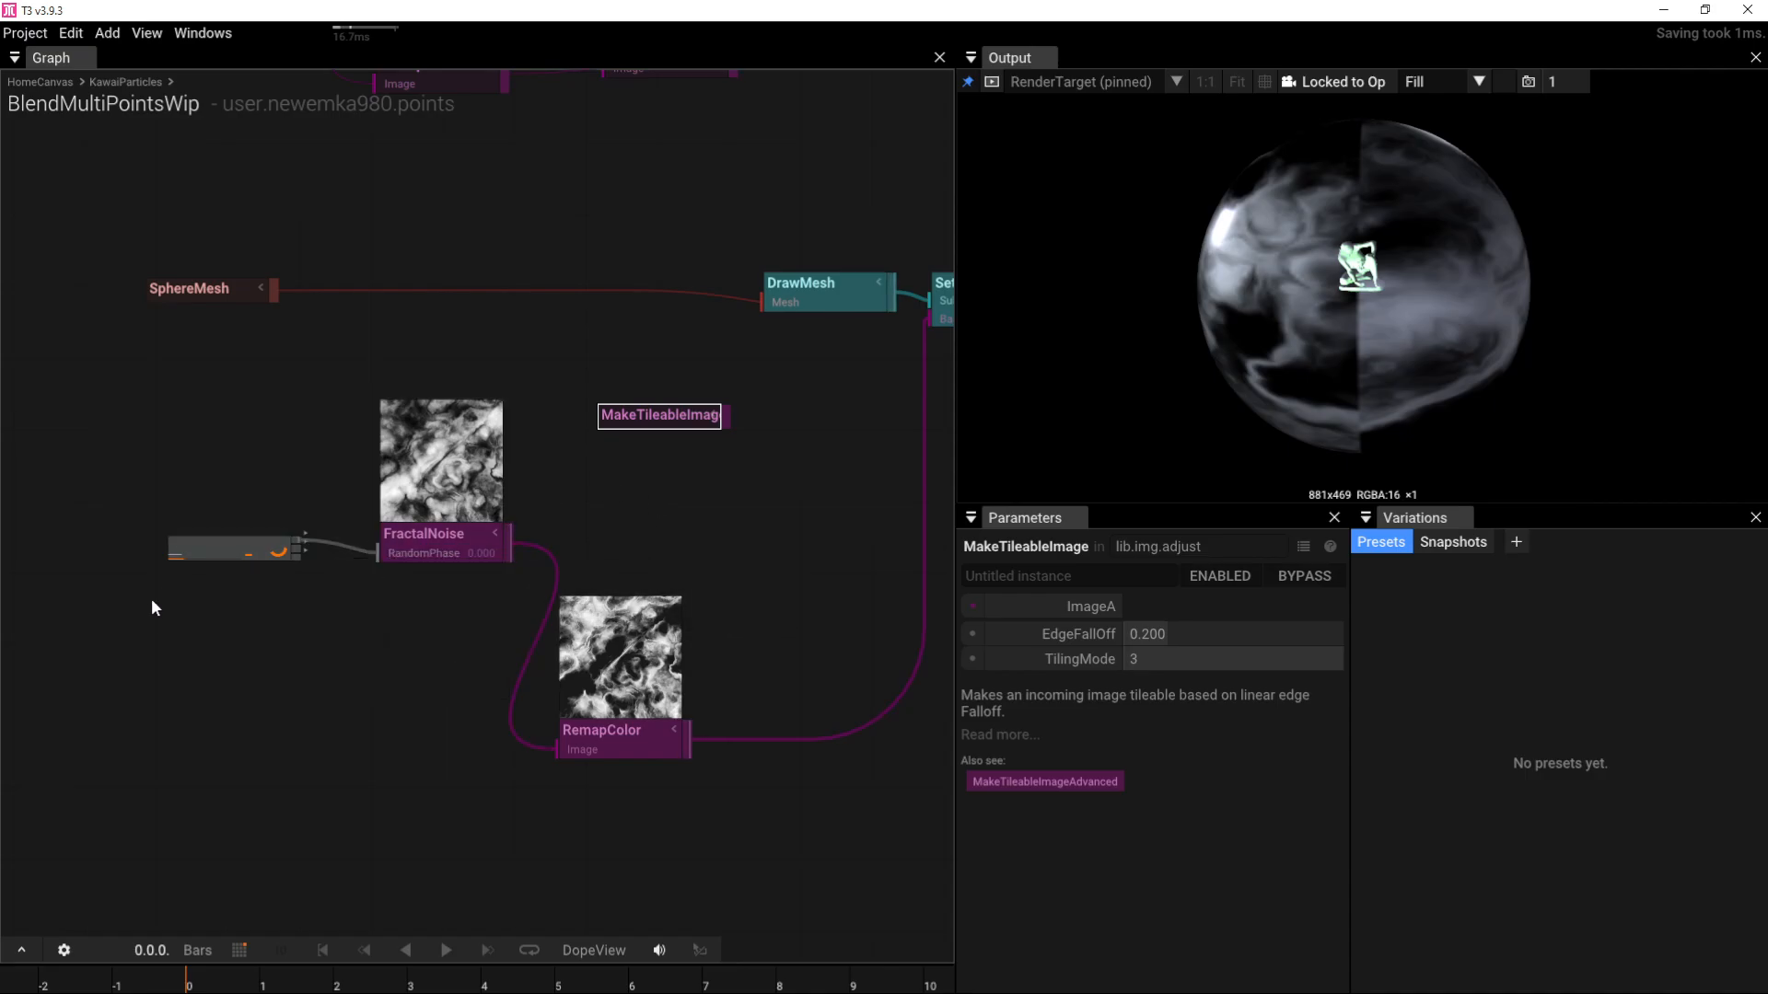
Step: Route RemapColor through MakeTileableImage's ImageA into the sphere's SetMaterial, and tidy the node layout
drag(196, 615, 222, 521)
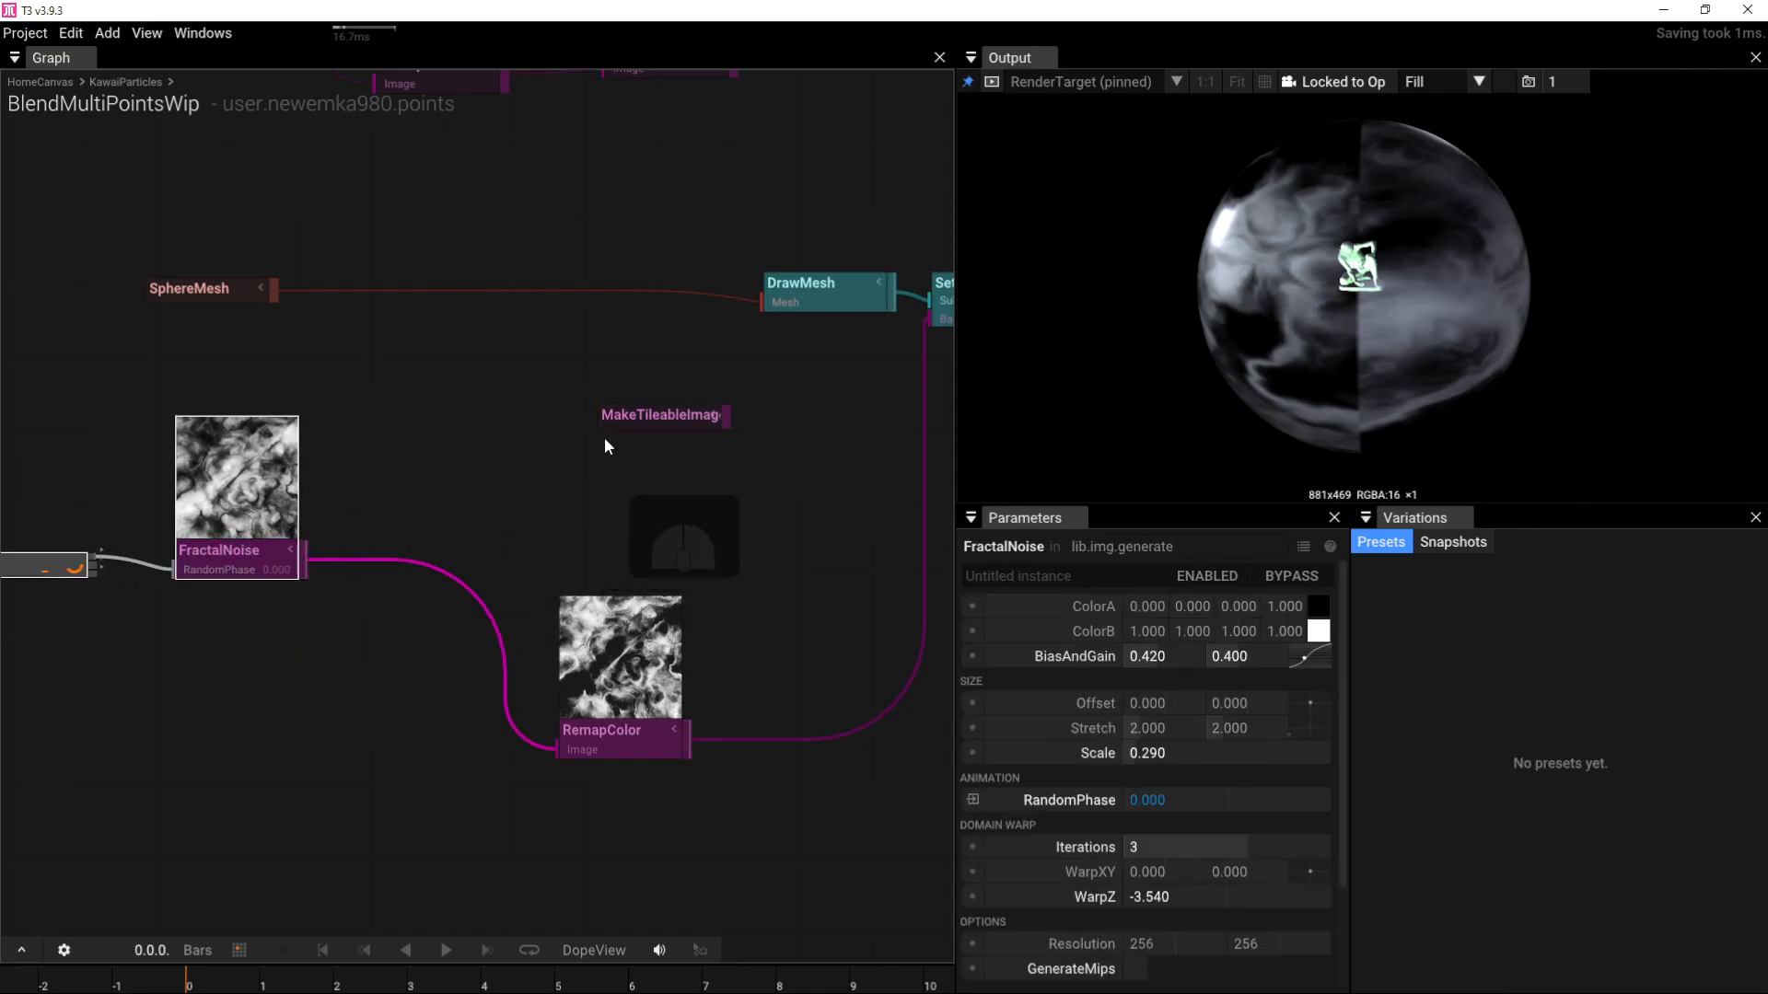
drag(564, 421, 469, 431)
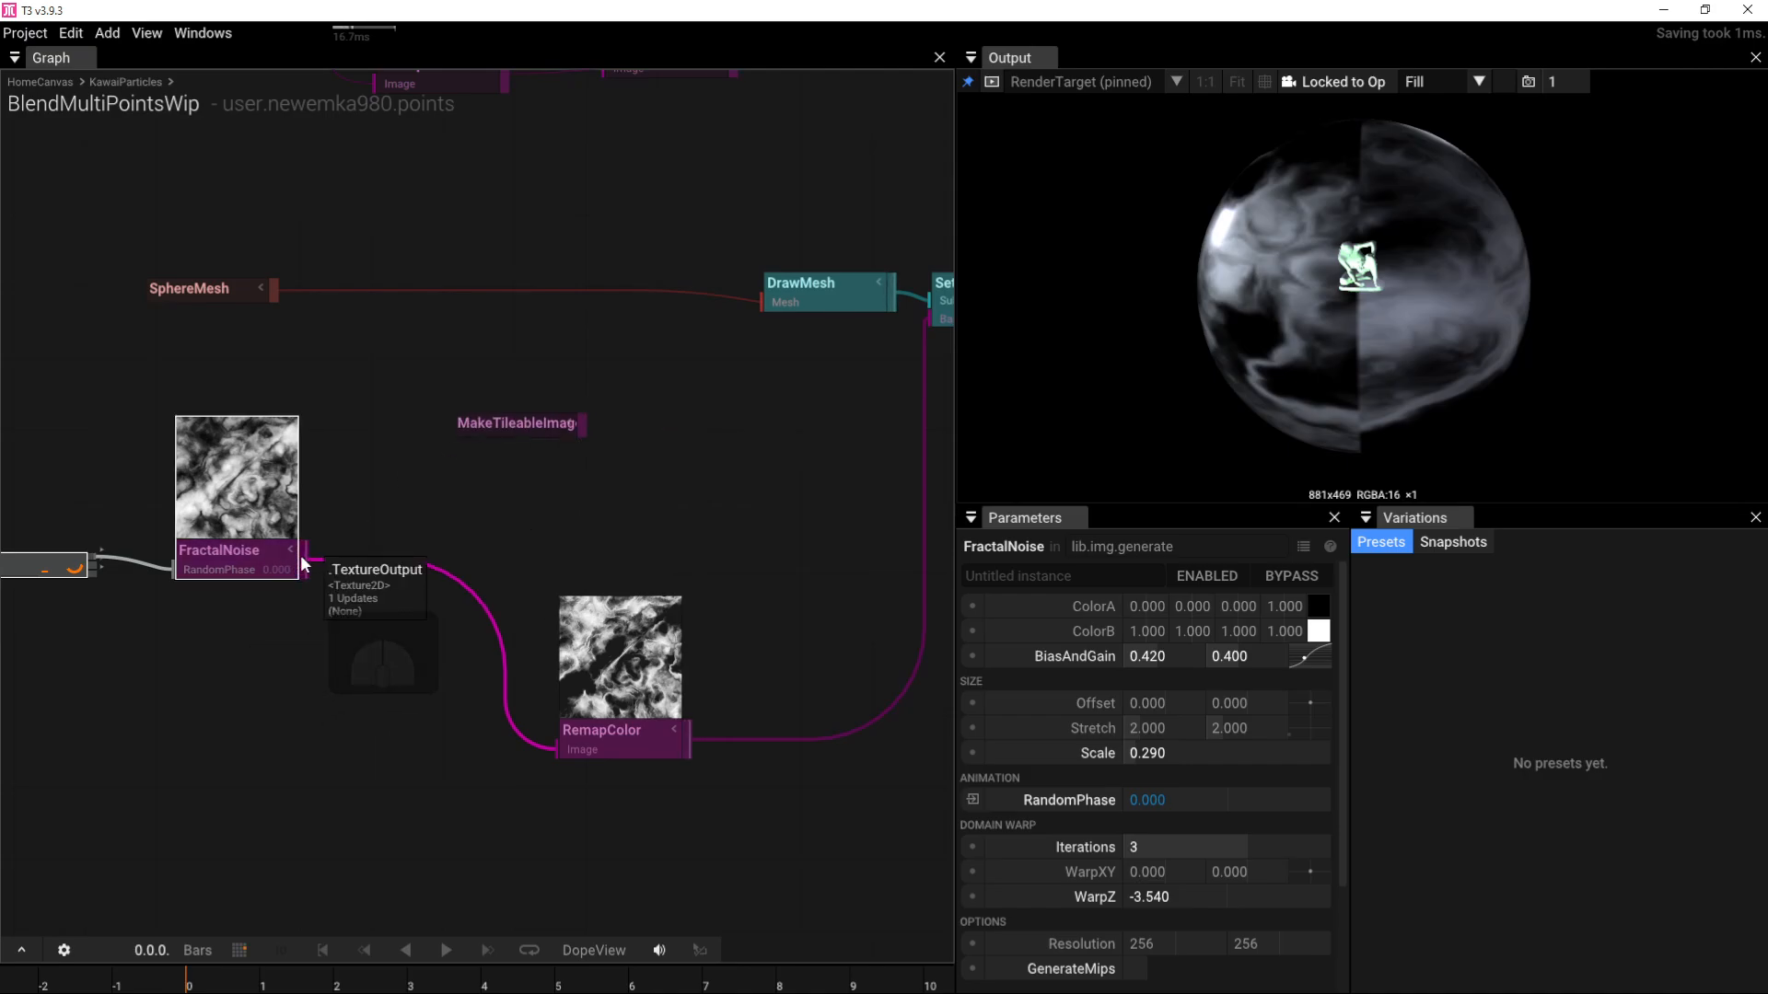
drag(305, 558, 466, 433)
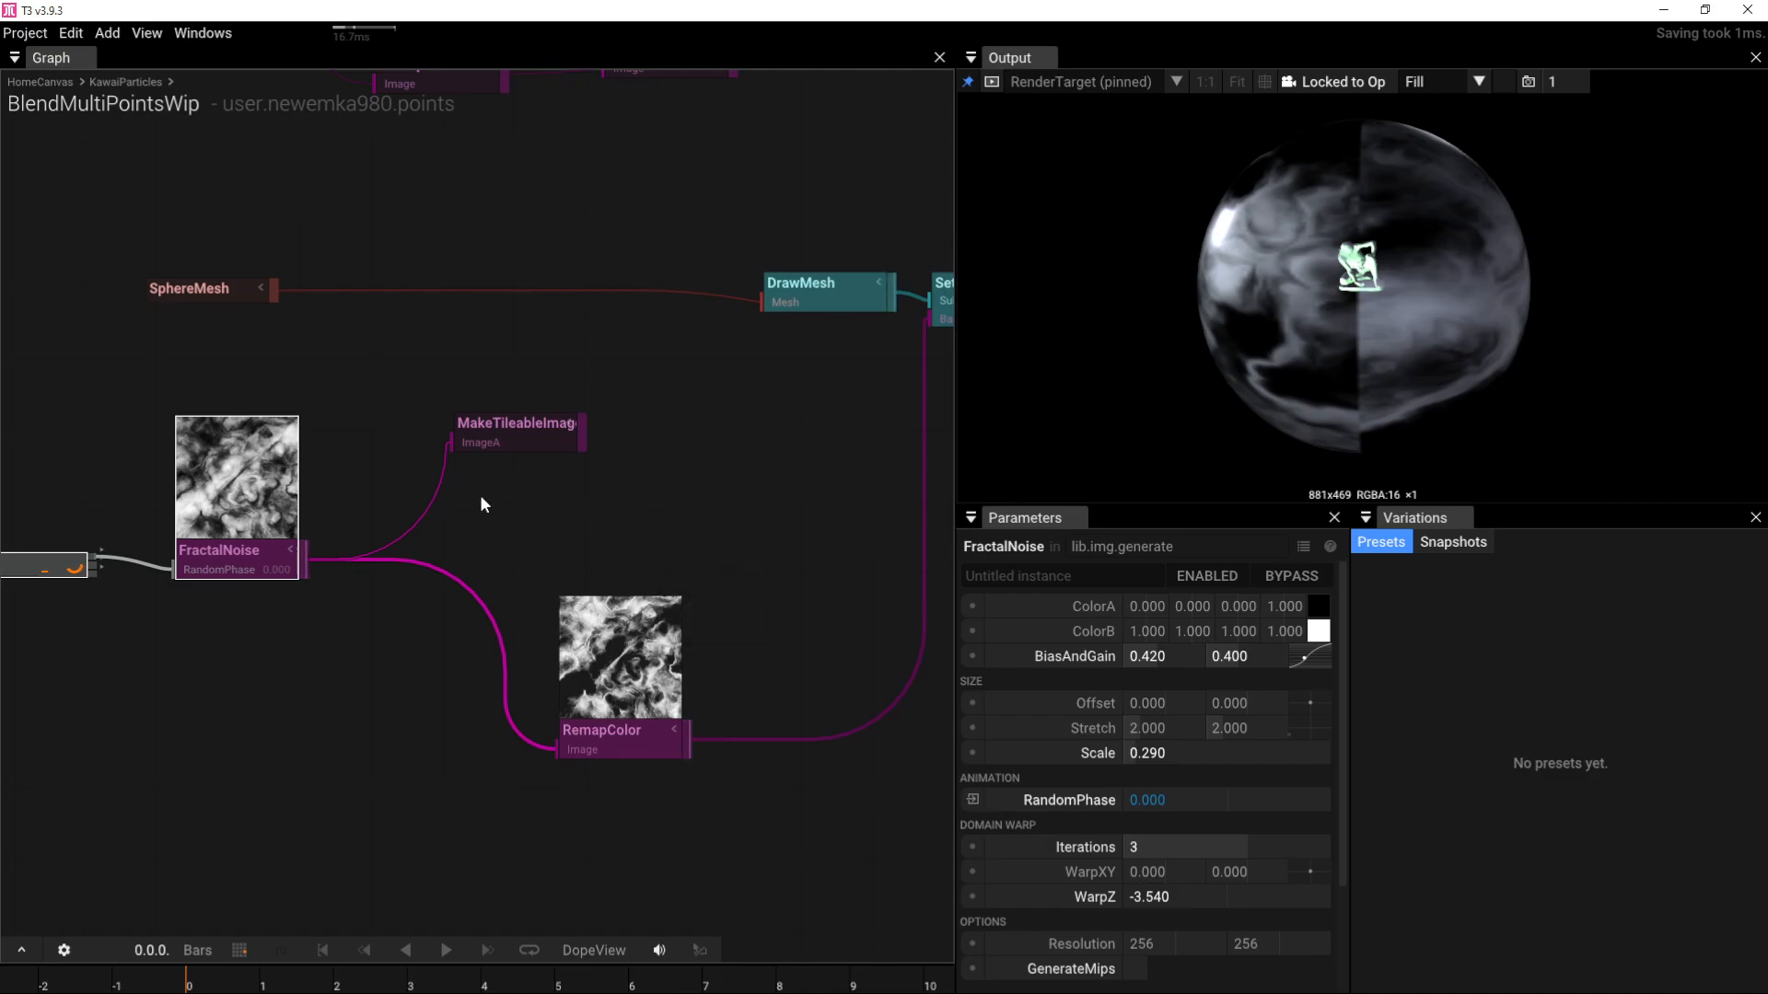
drag(449, 445, 432, 488)
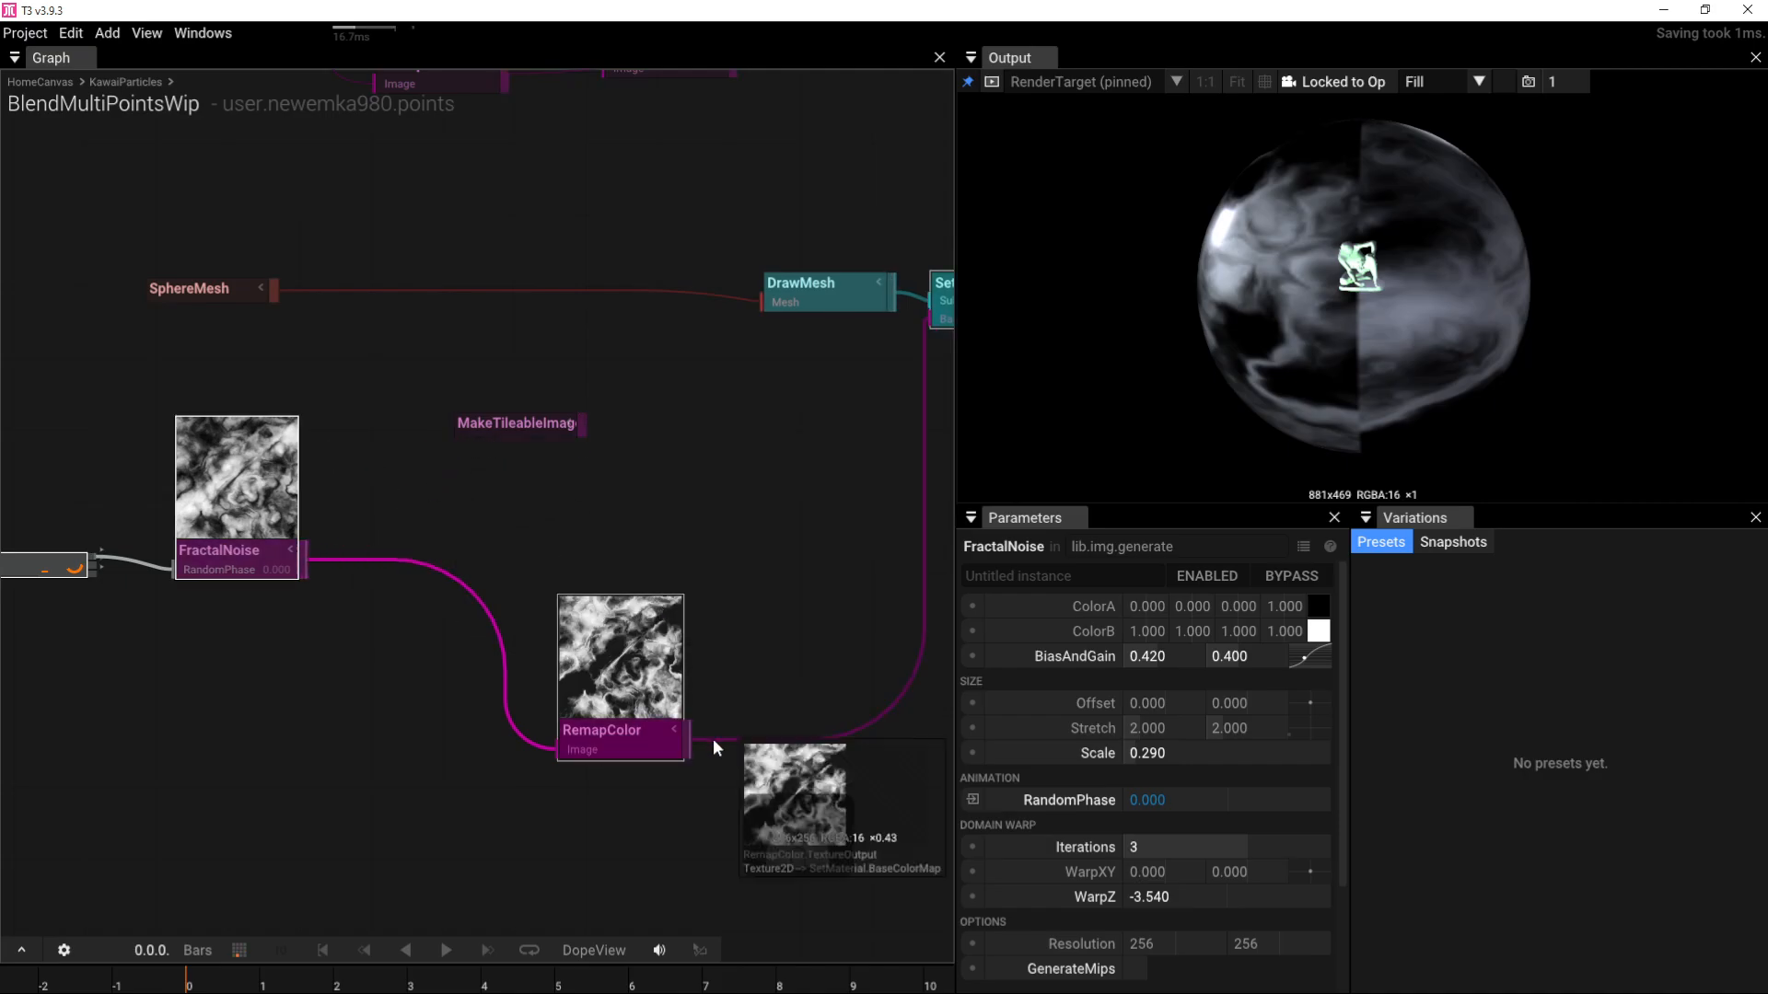
drag(693, 744, 462, 428)
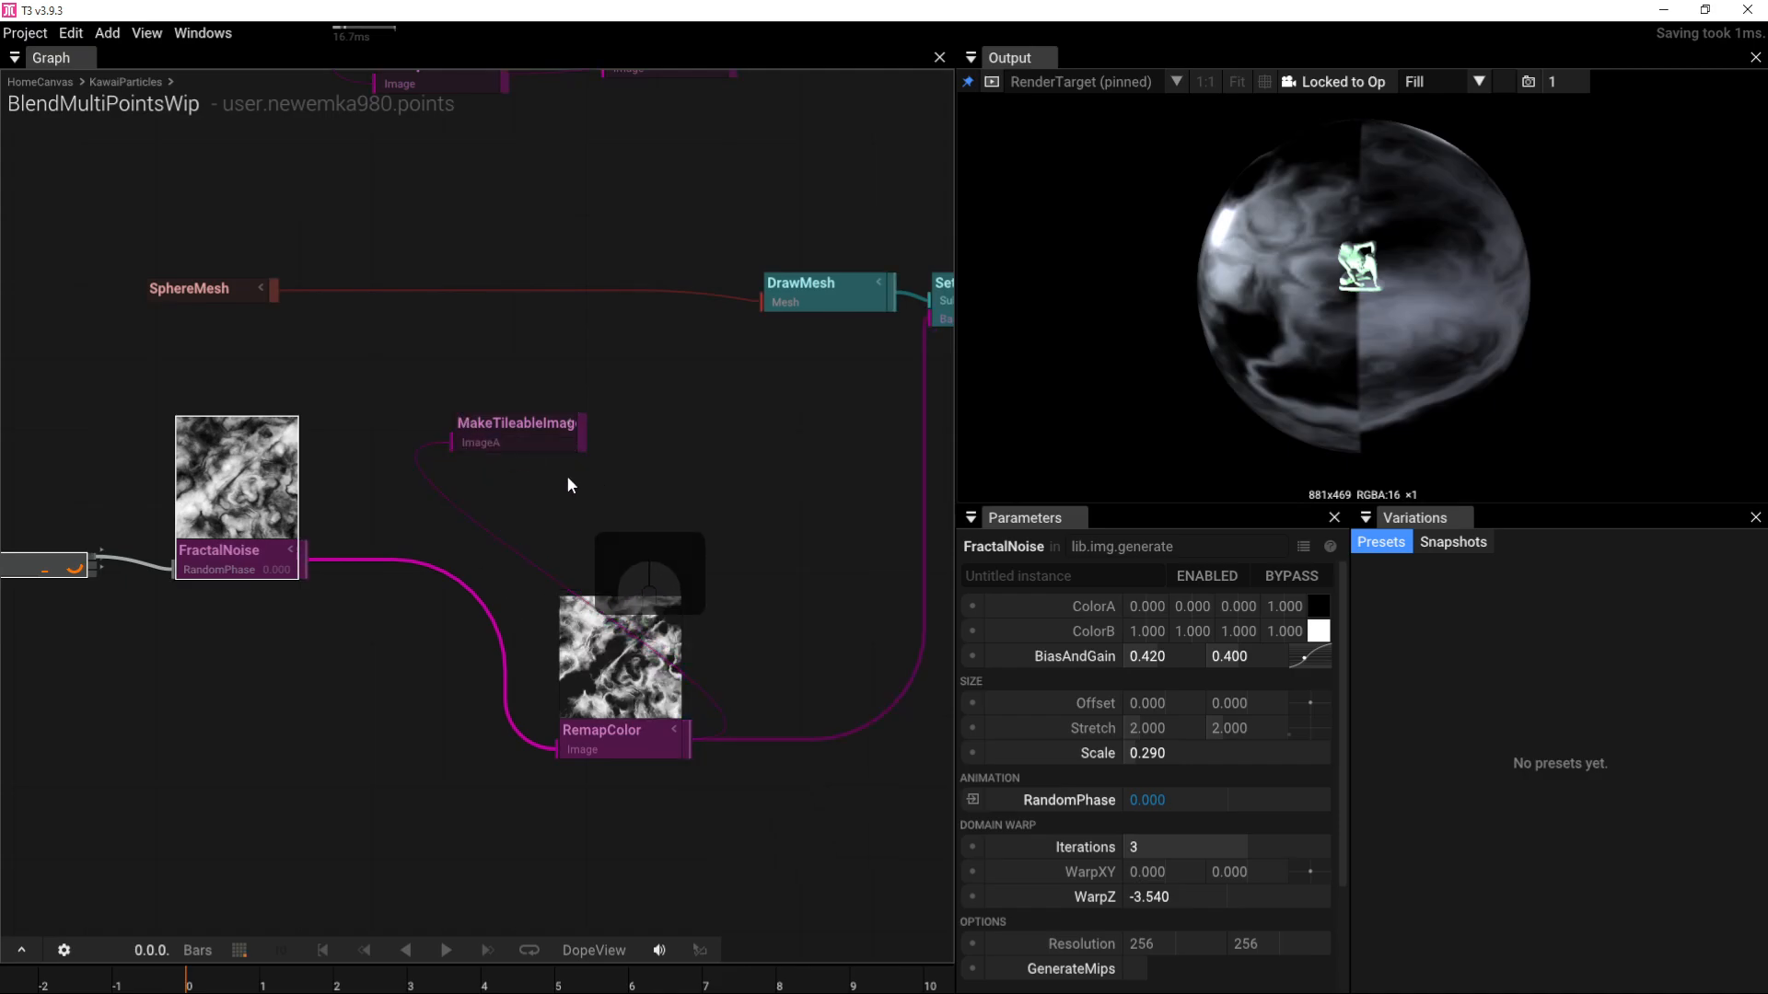
drag(582, 435, 928, 319)
drag(552, 446, 801, 543)
drag(610, 711, 443, 539)
drag(709, 523, 628, 558)
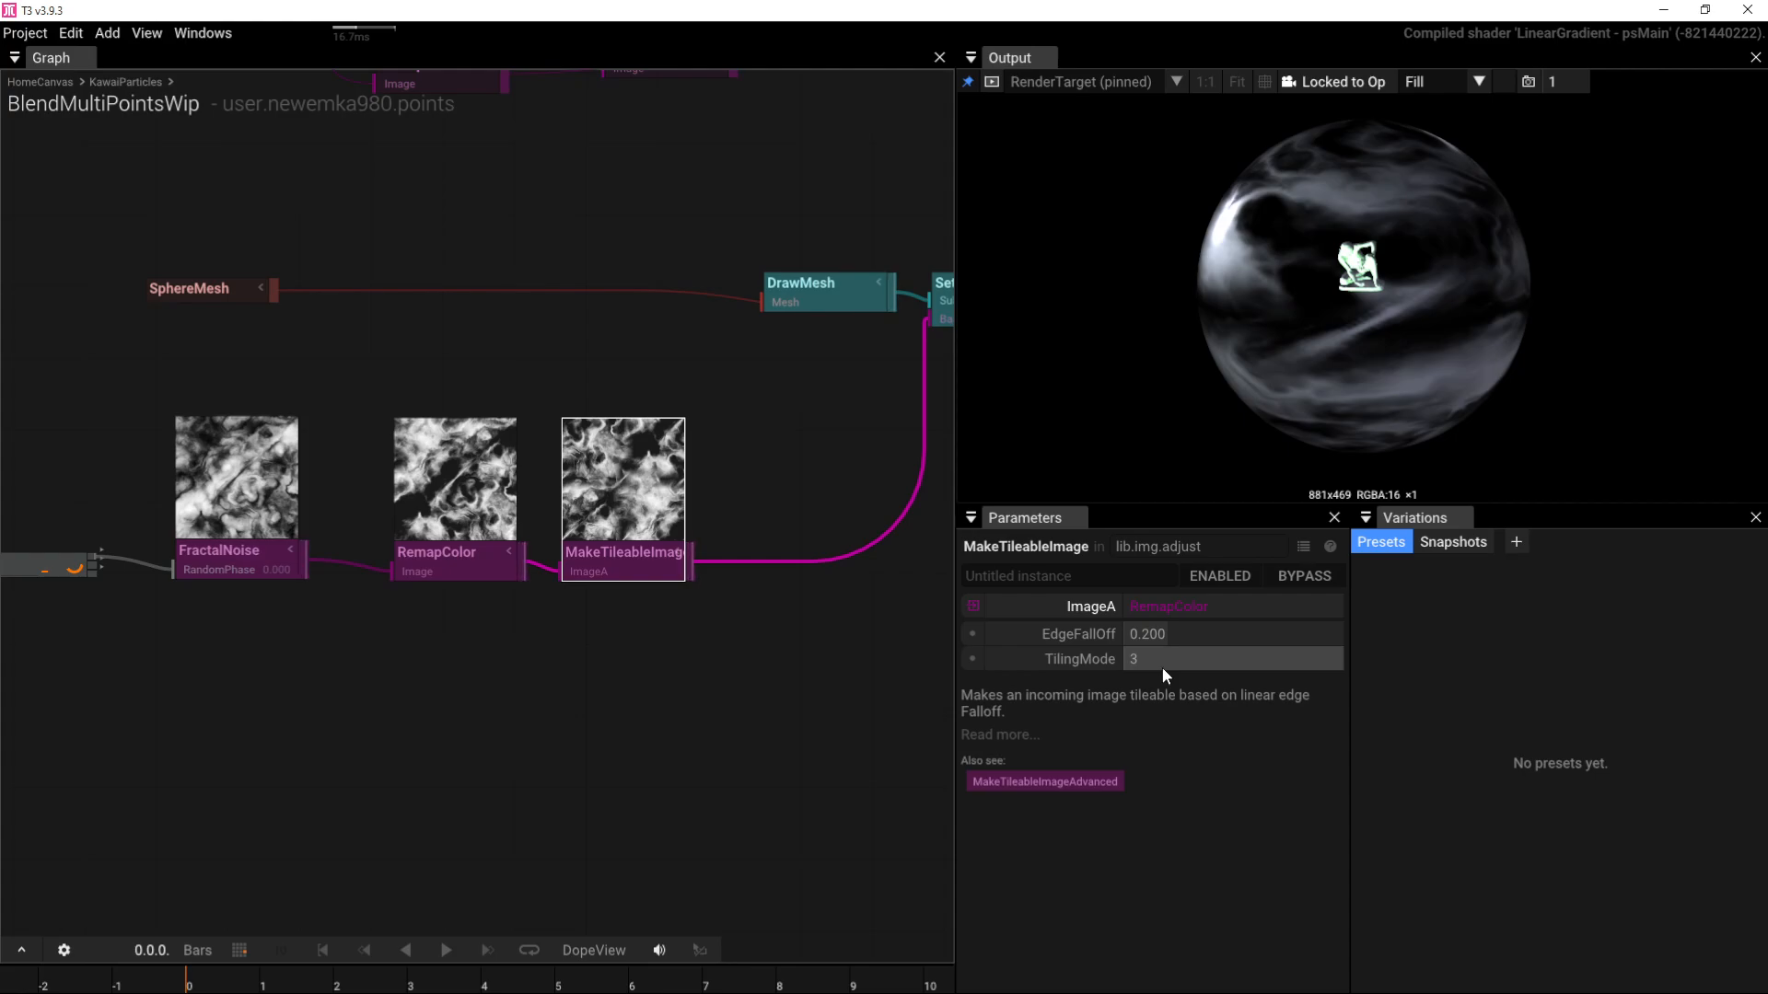
Step: Set MakeTileableImage's TilingMode to 0, then to 1
click(1209, 657)
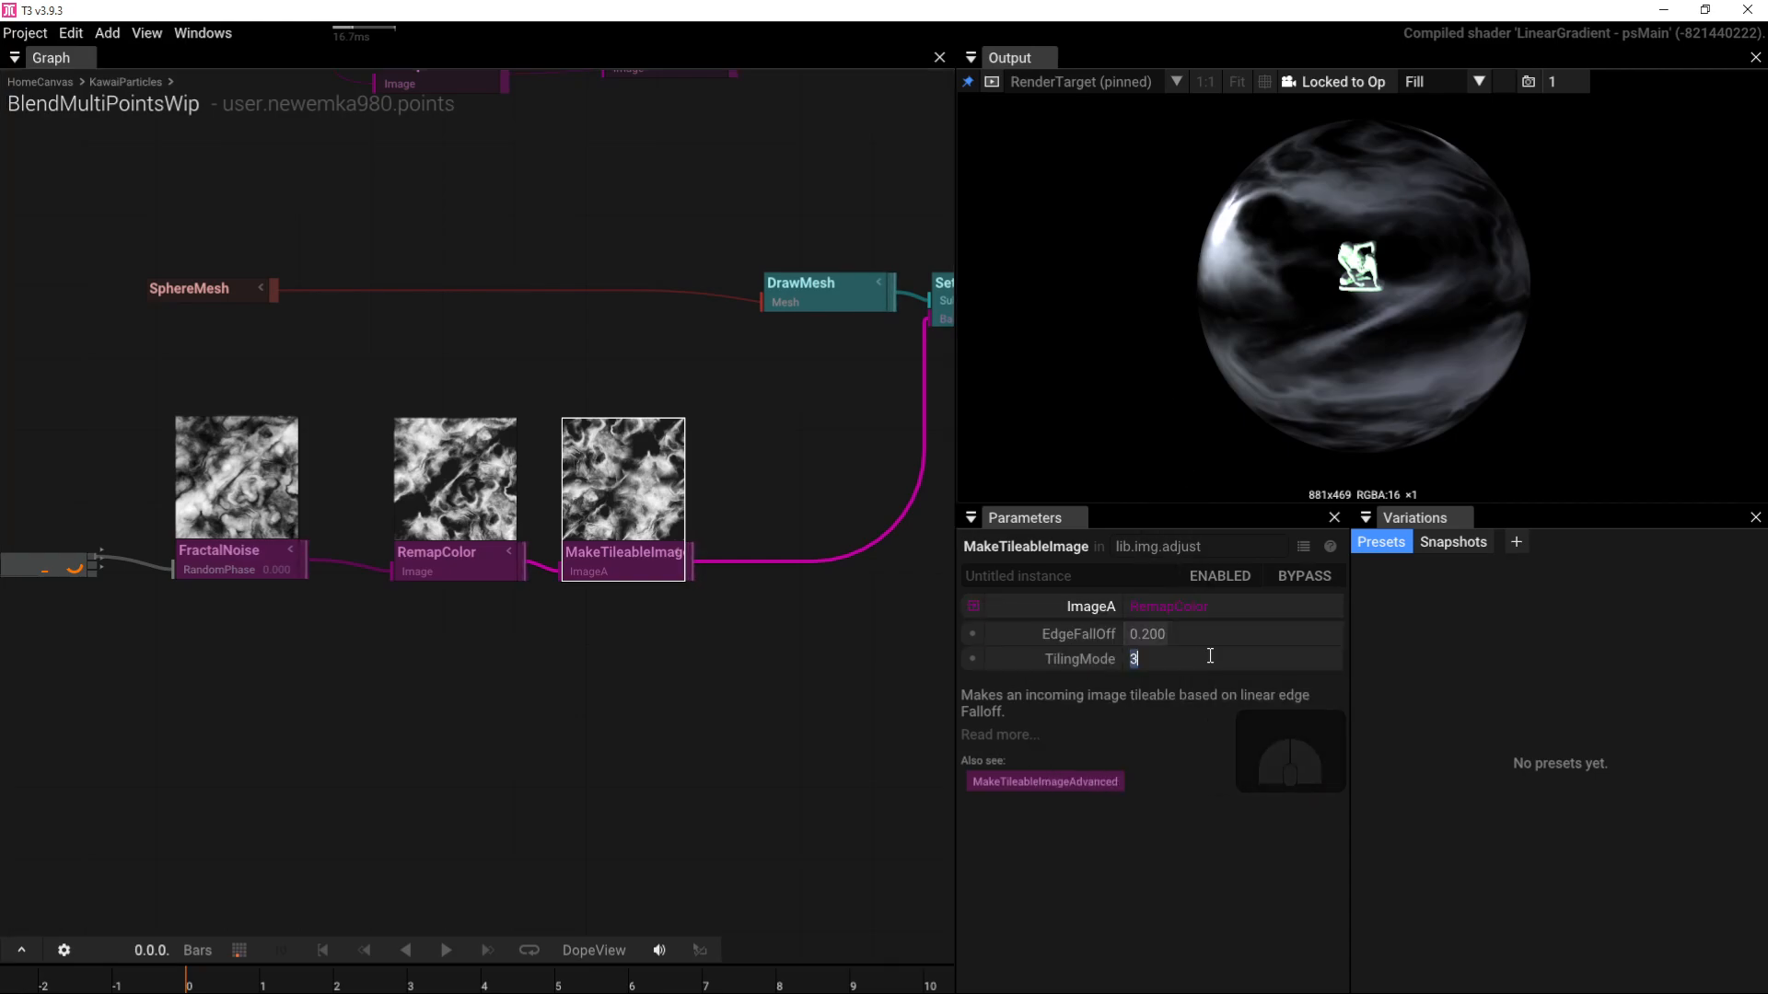
text(0)
key(Return)
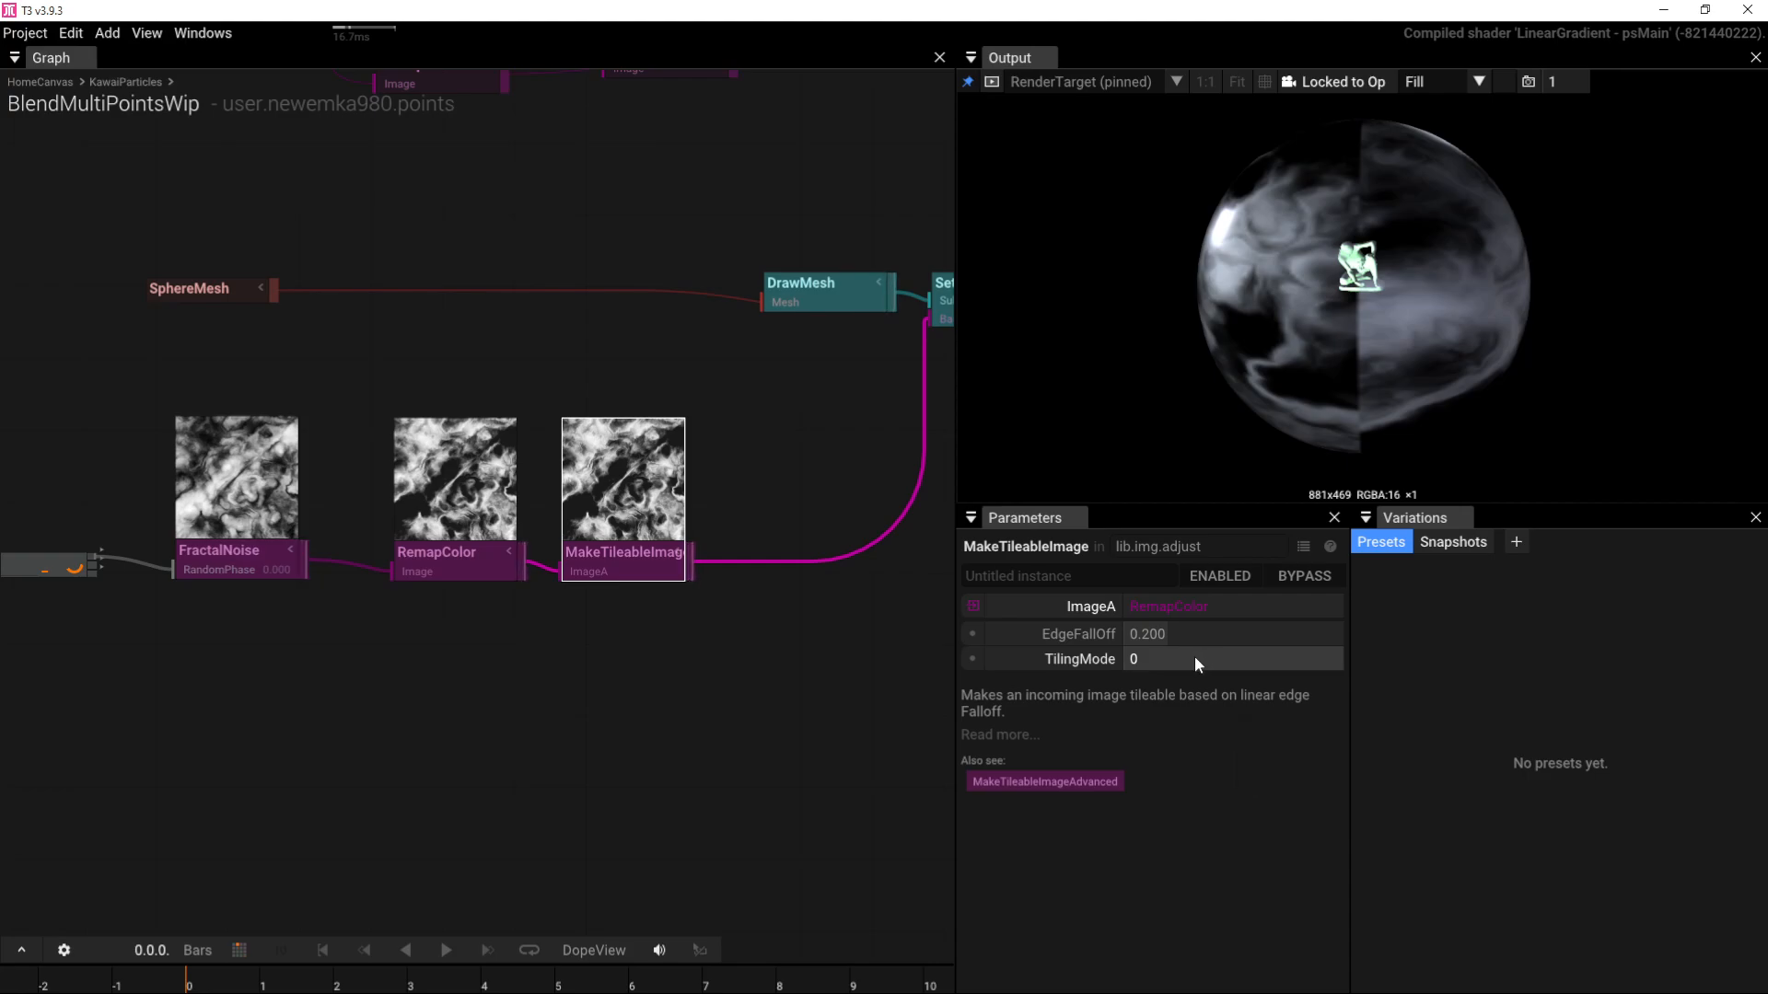
click(1195, 658)
text(1)
key(Return)
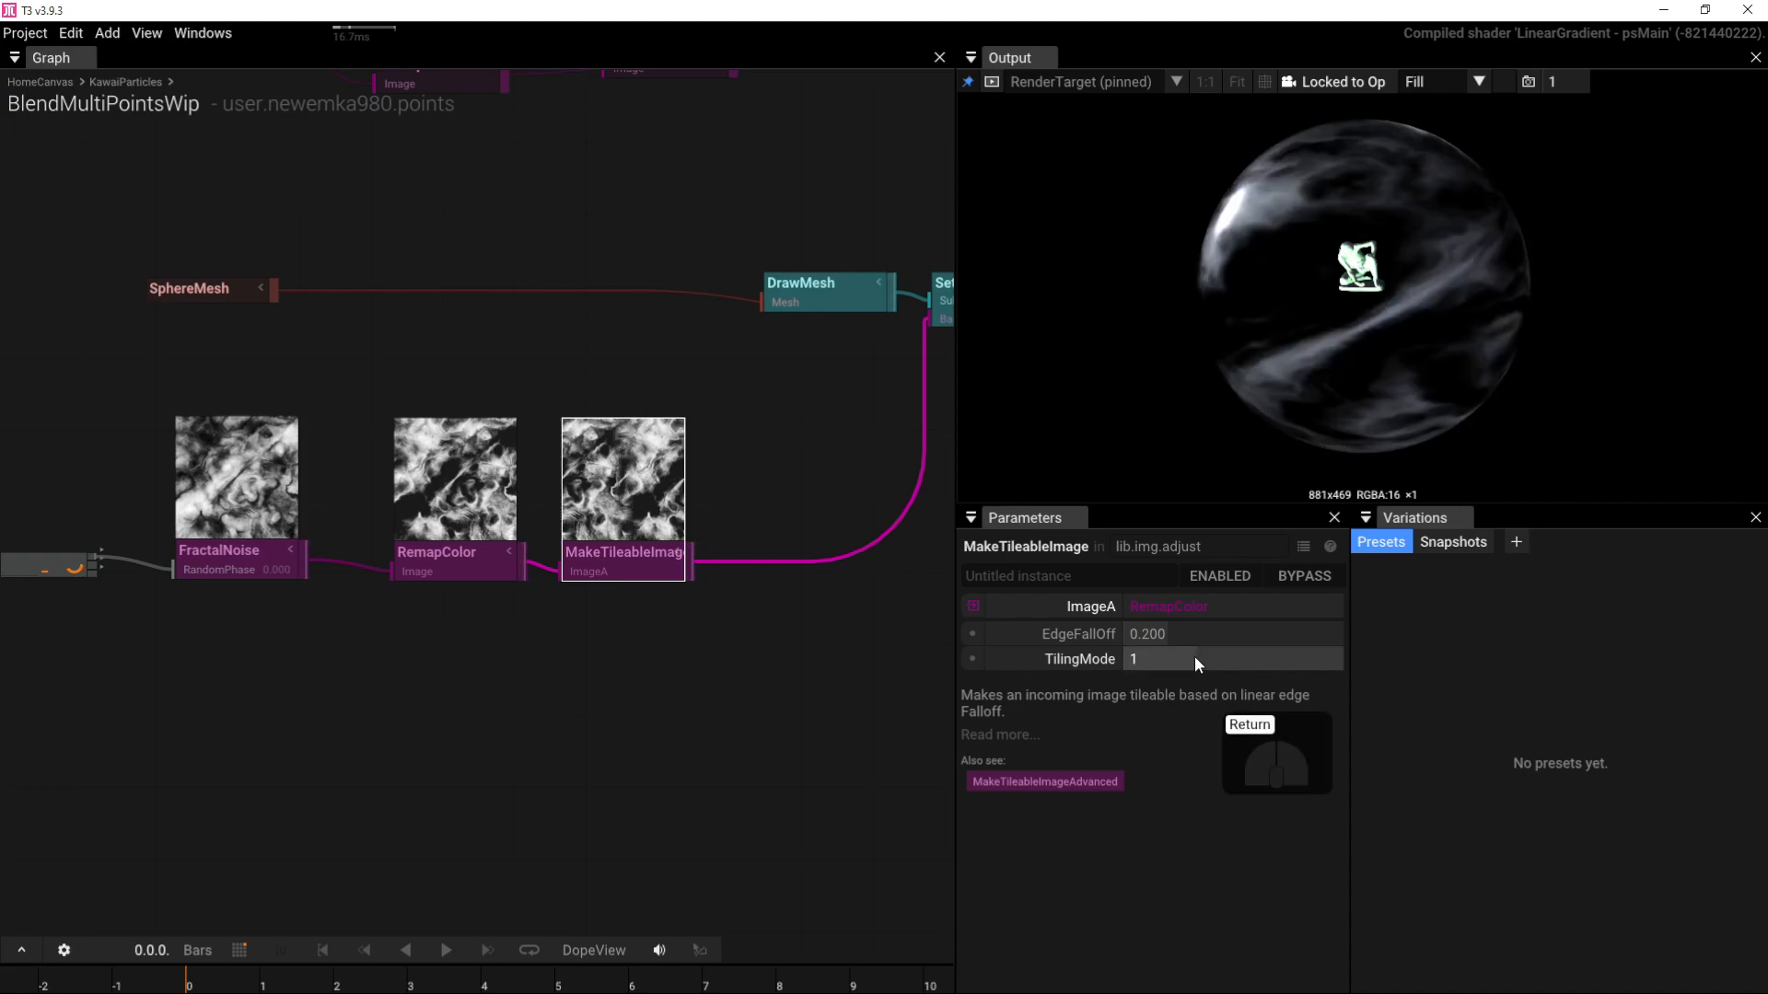
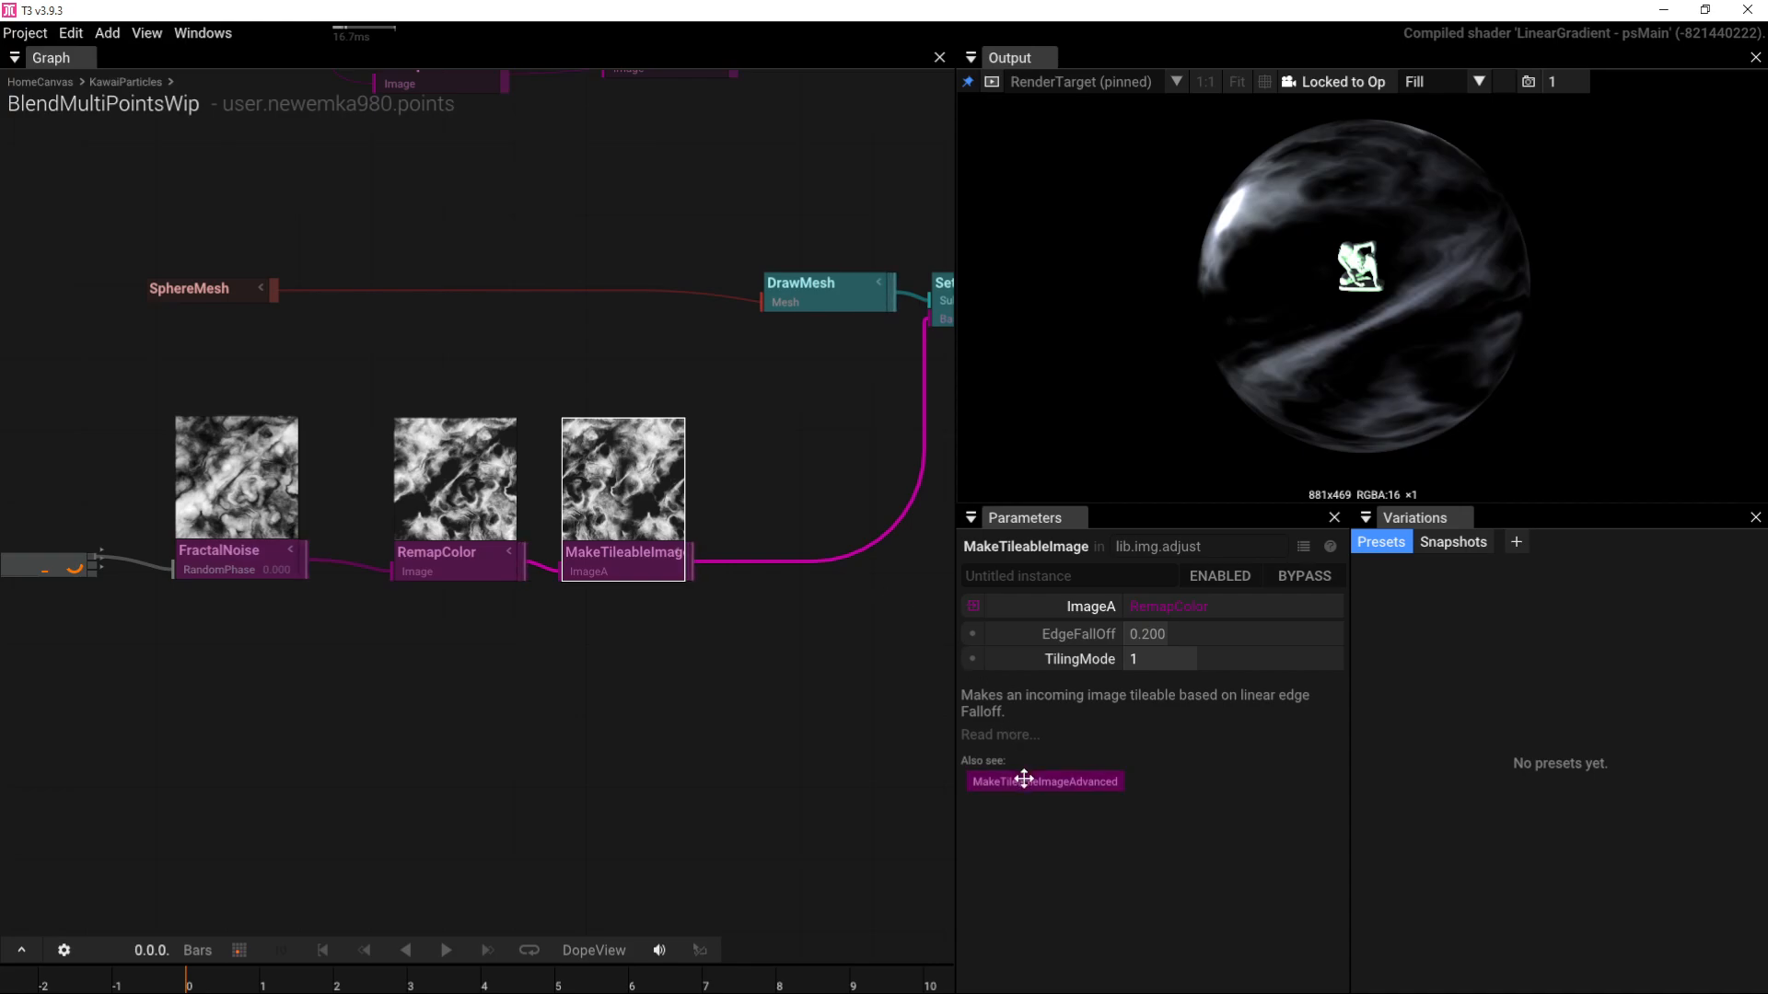
Step: Add a MakeTileableImageAdvanced node fed by RemapColor into ImageA, with its output going to SetMaterial
mouse_move(1060, 792)
drag(1069, 794, 534, 640)
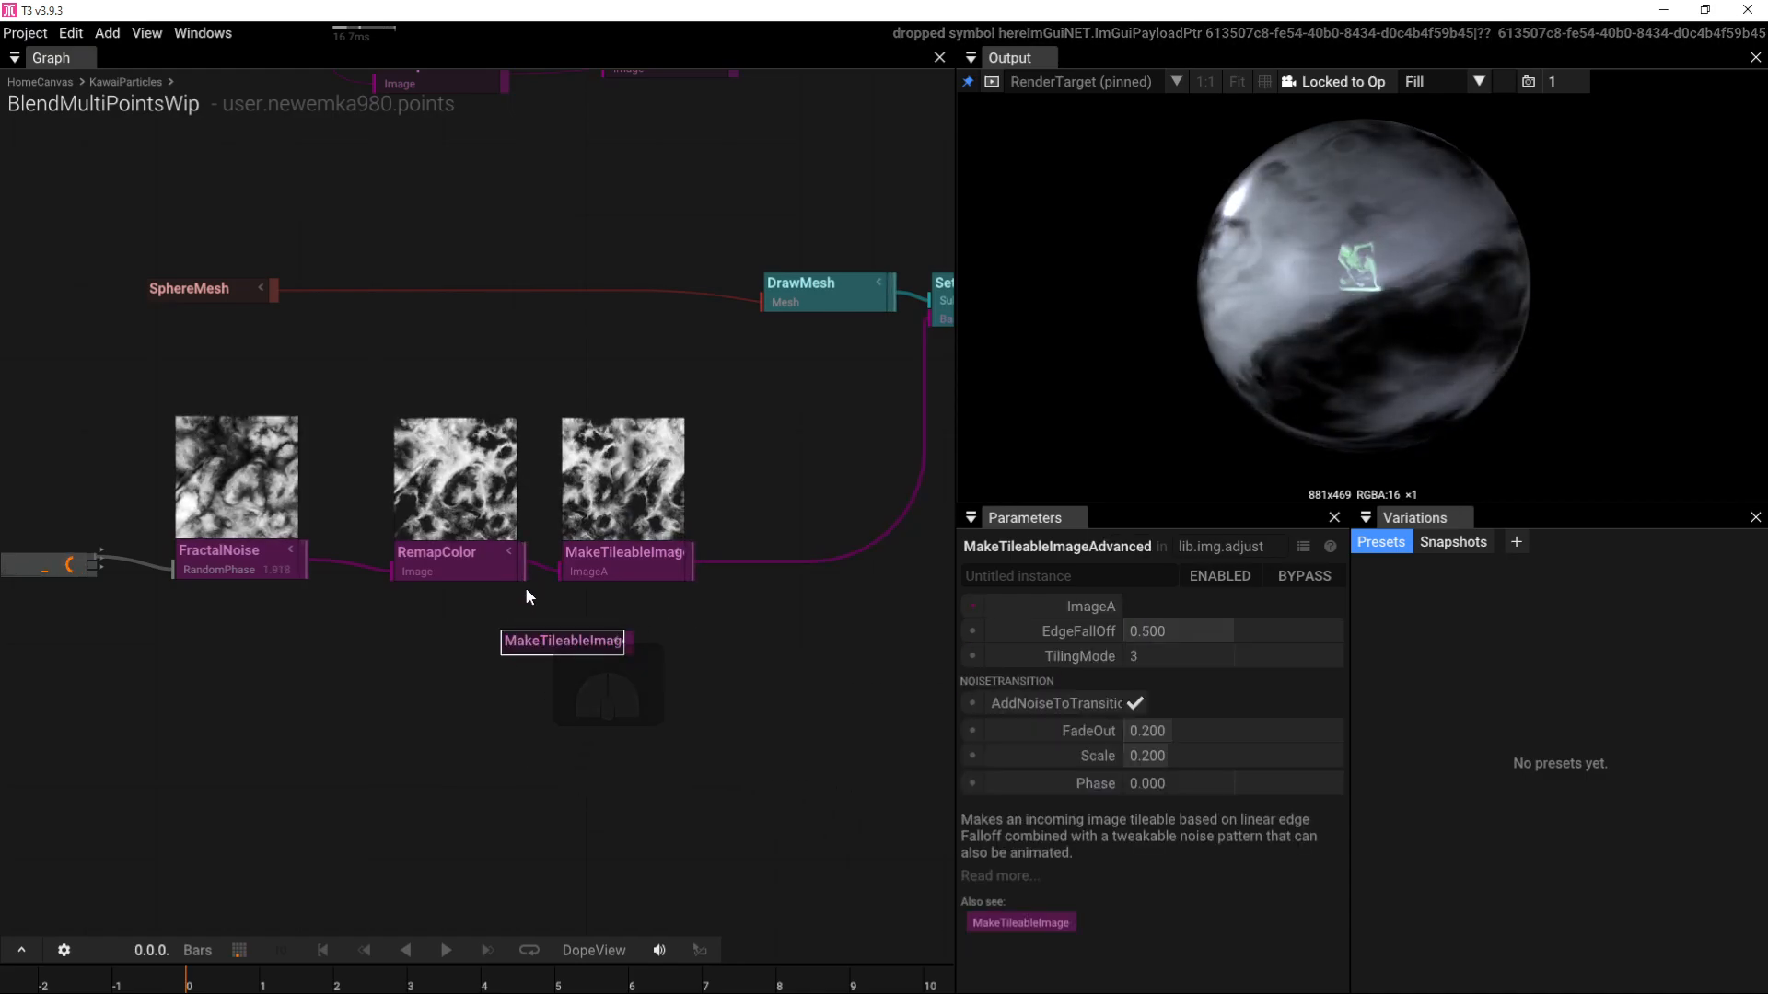
drag(525, 573, 925, 313)
drag(556, 660, 722, 717)
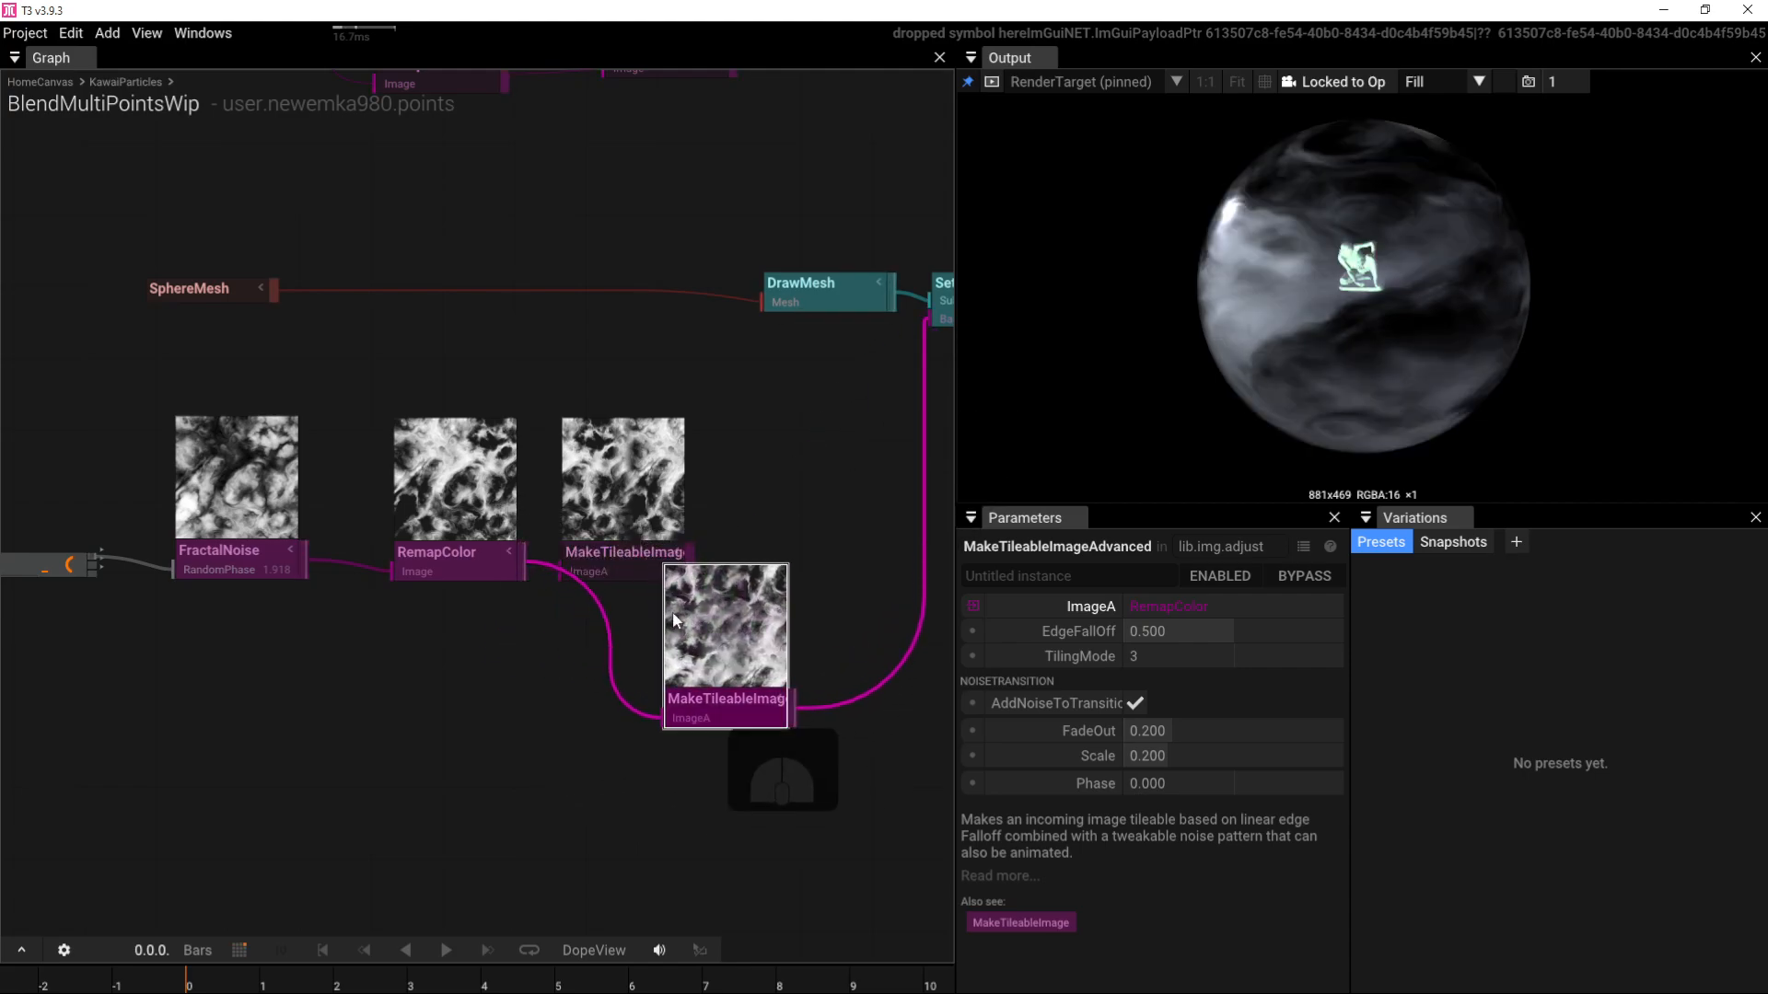
Step: Set MakeTileableImageAdvanced's TilingMode to 1 and inspect the textured sphere
click(615, 559)
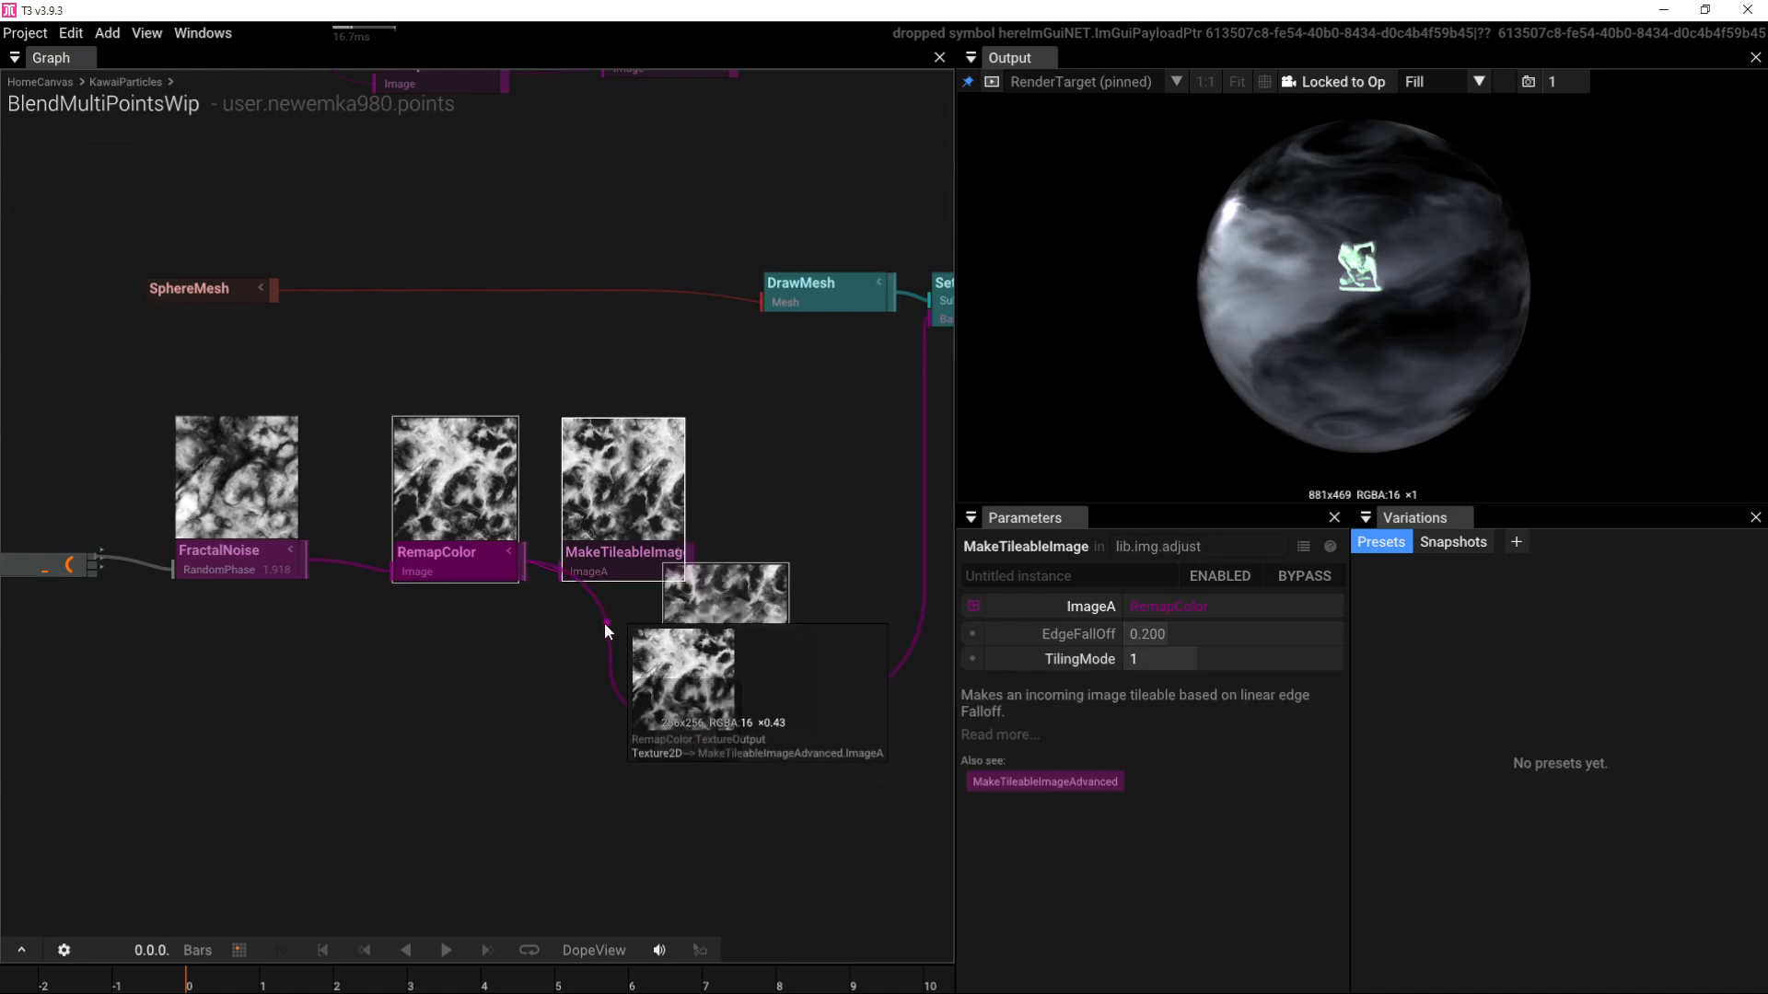
click(716, 692)
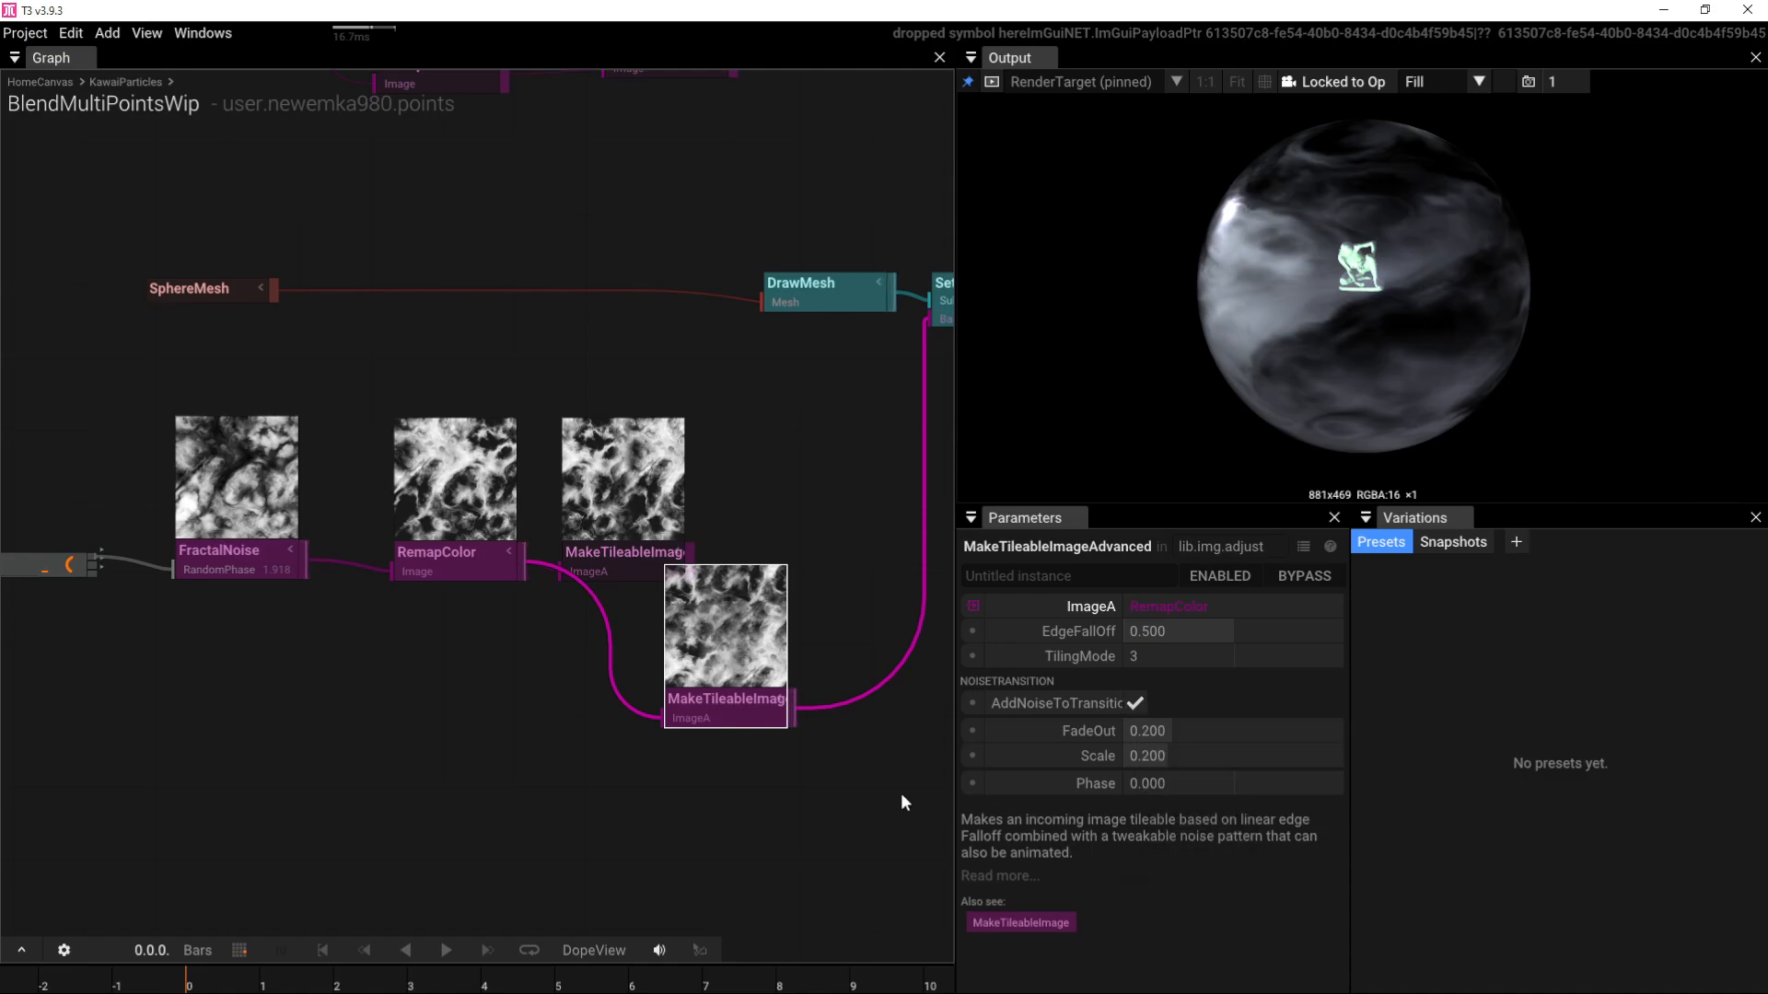
click(1151, 655)
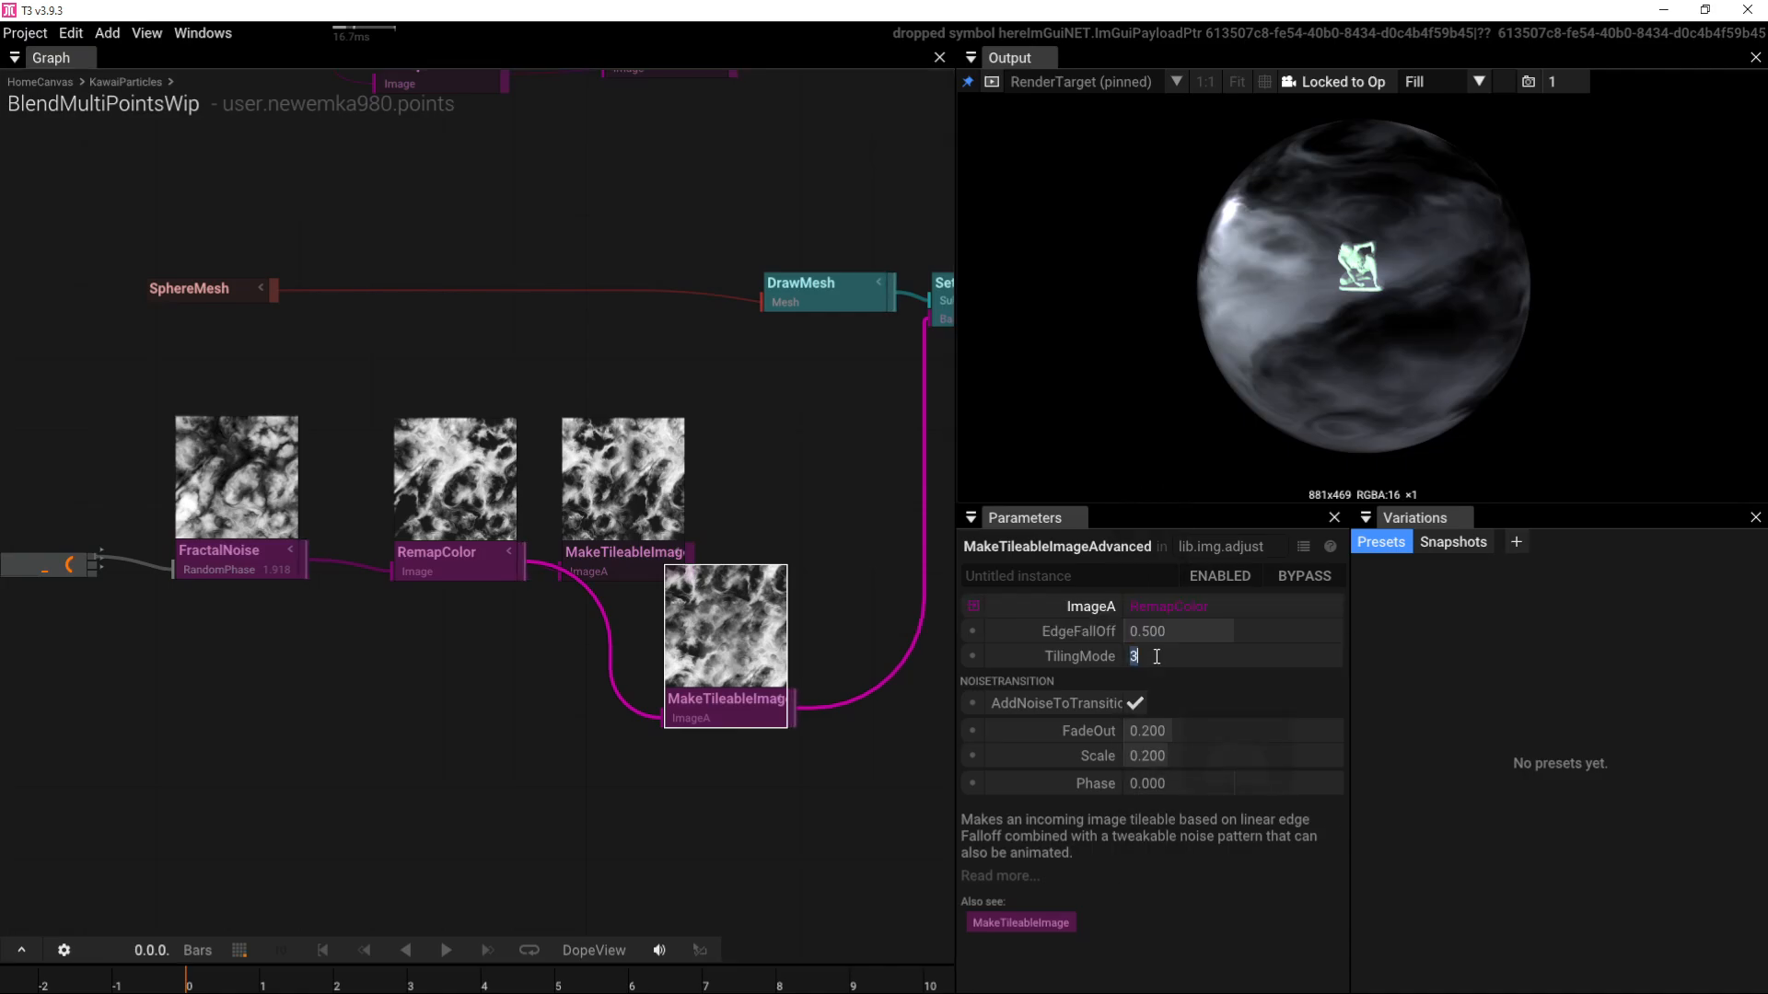
text(1)
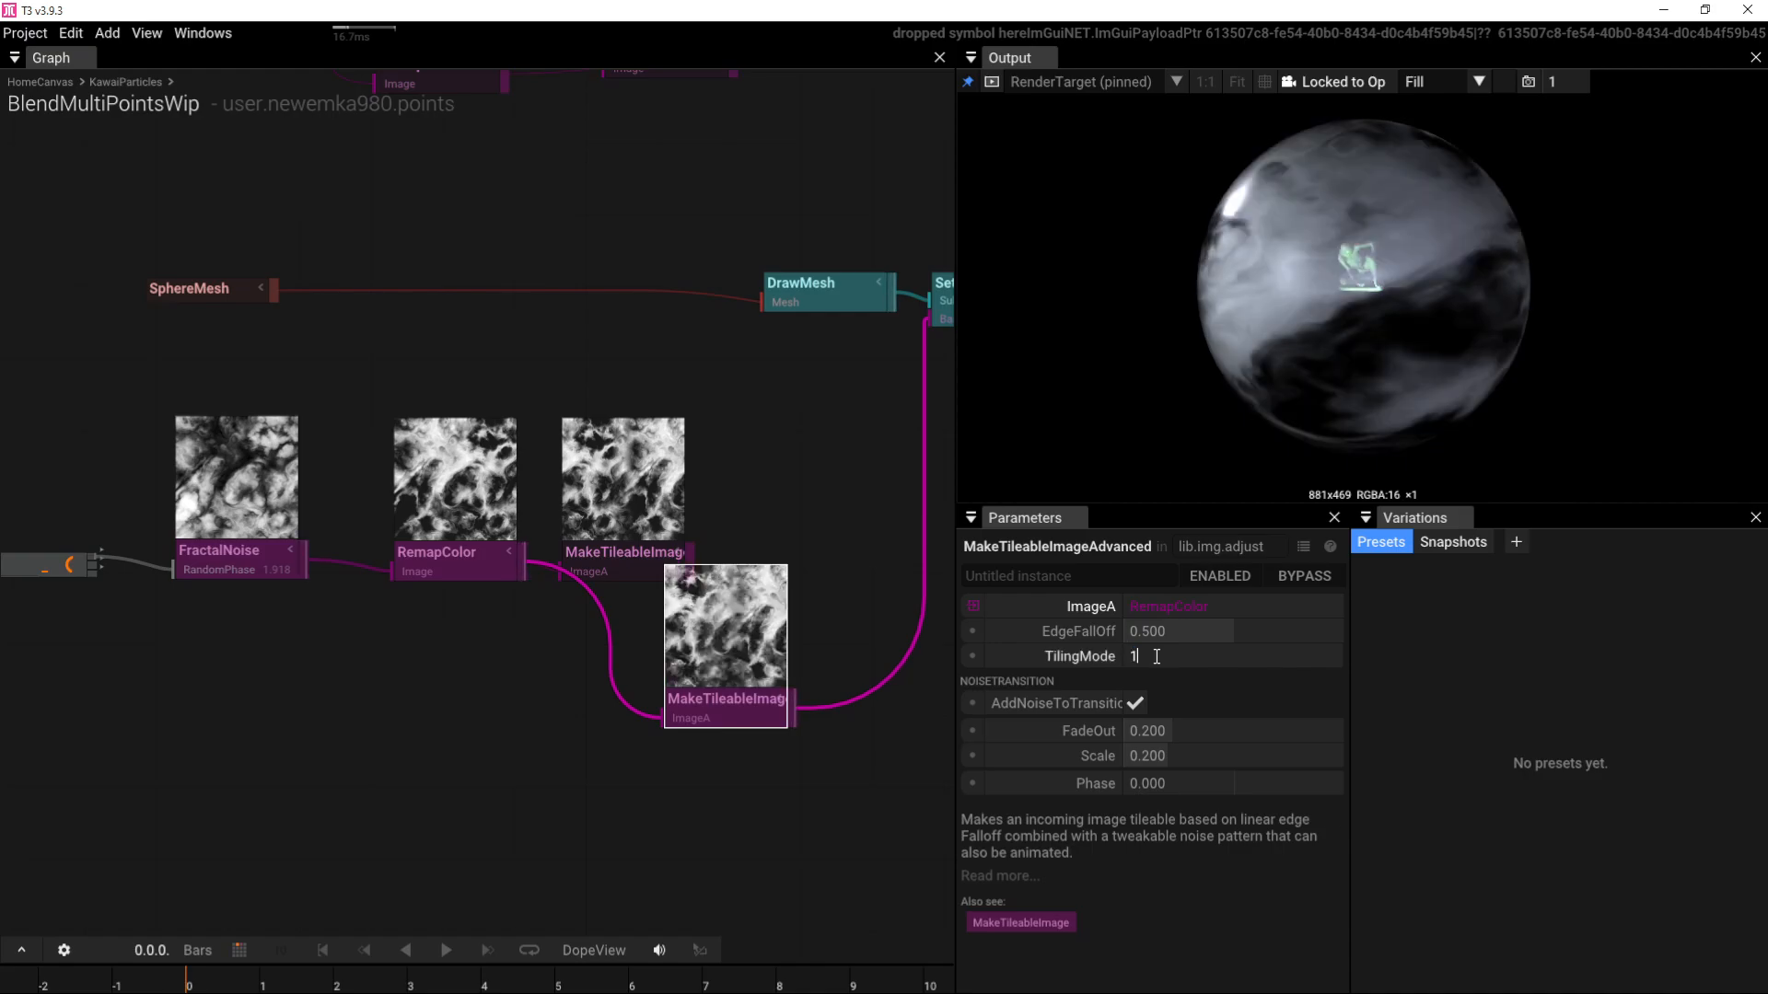
key(Return)
drag(1300, 345, 1559, 343)
drag(1408, 359, 1262, 320)
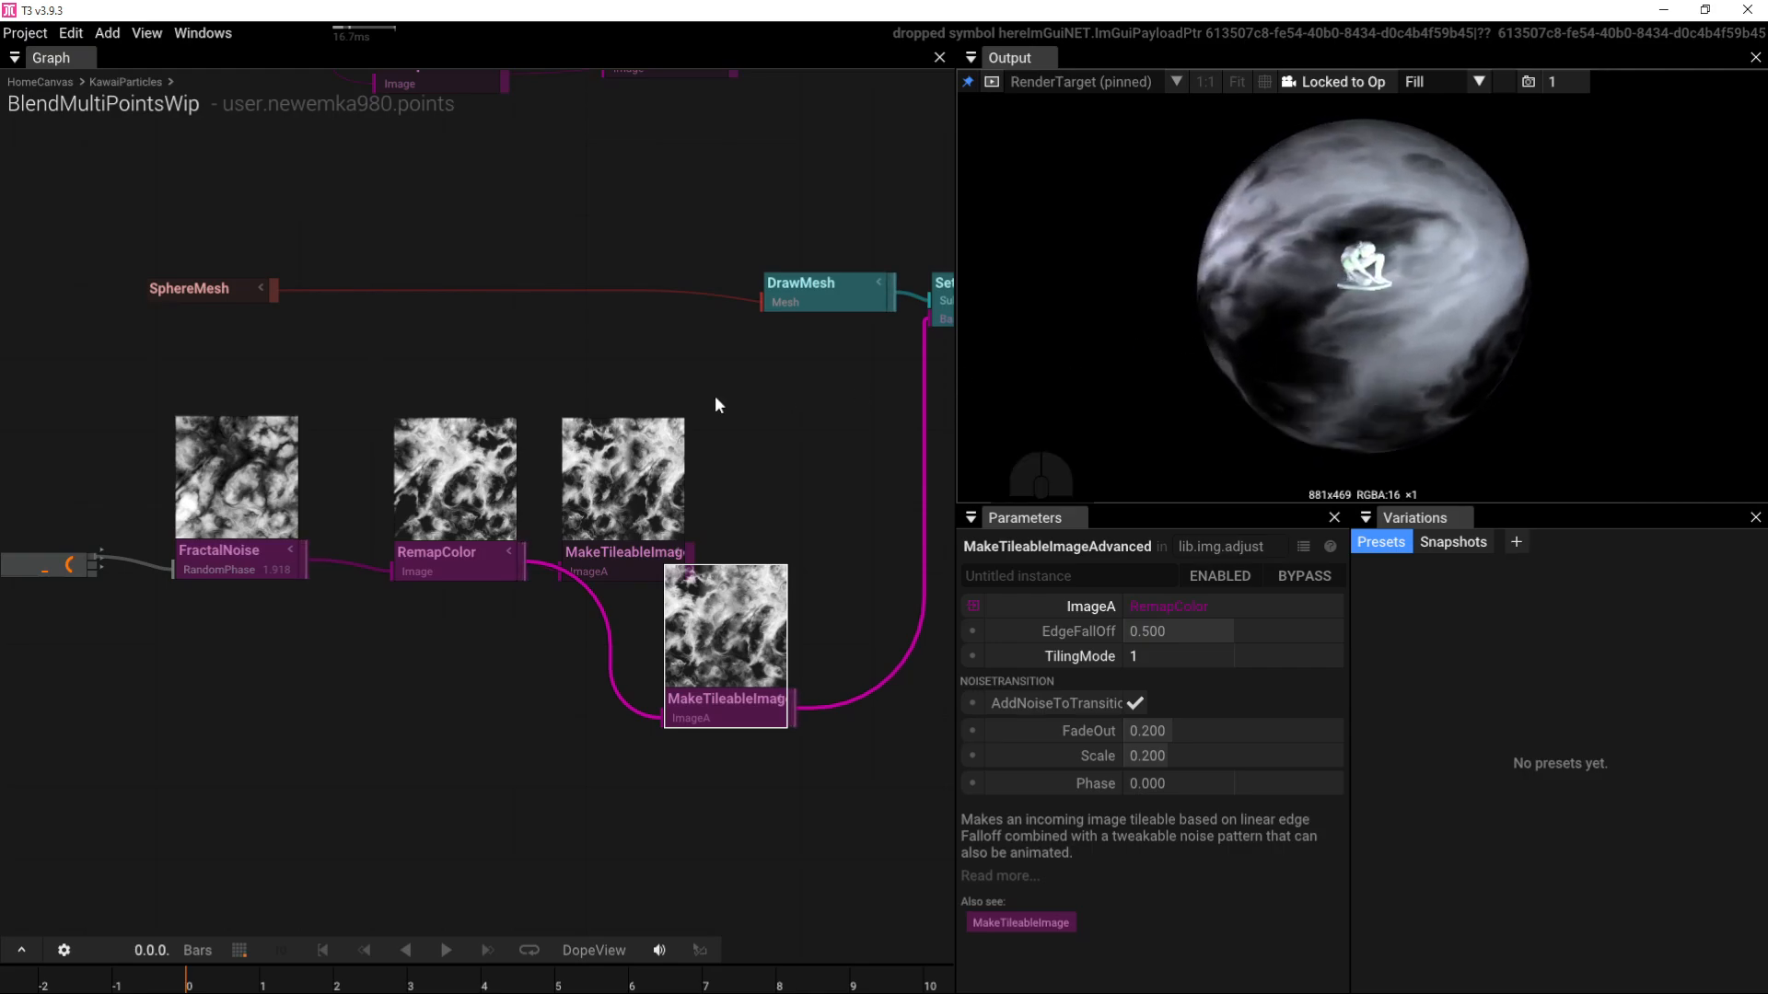
Step: Make room near FractalNoise and add a Time node
right_drag(512, 406, 749, 339)
scroll(270, 511, up, 4)
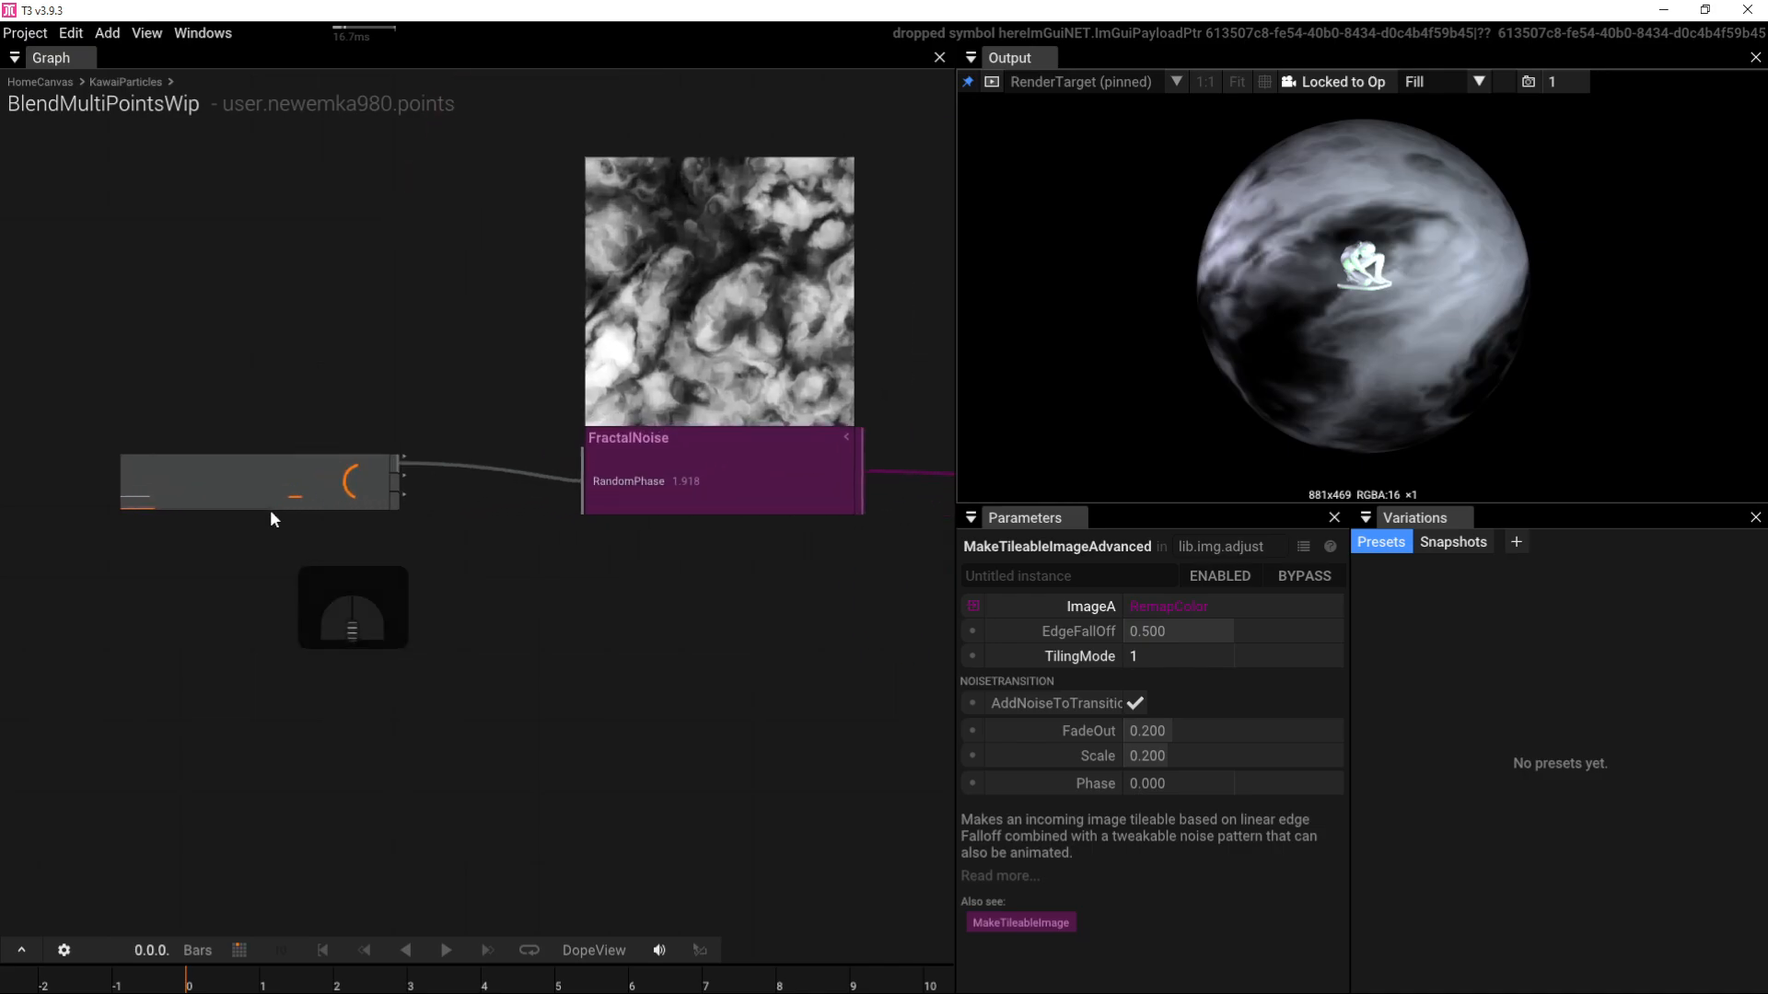
drag(270, 514, 276, 635)
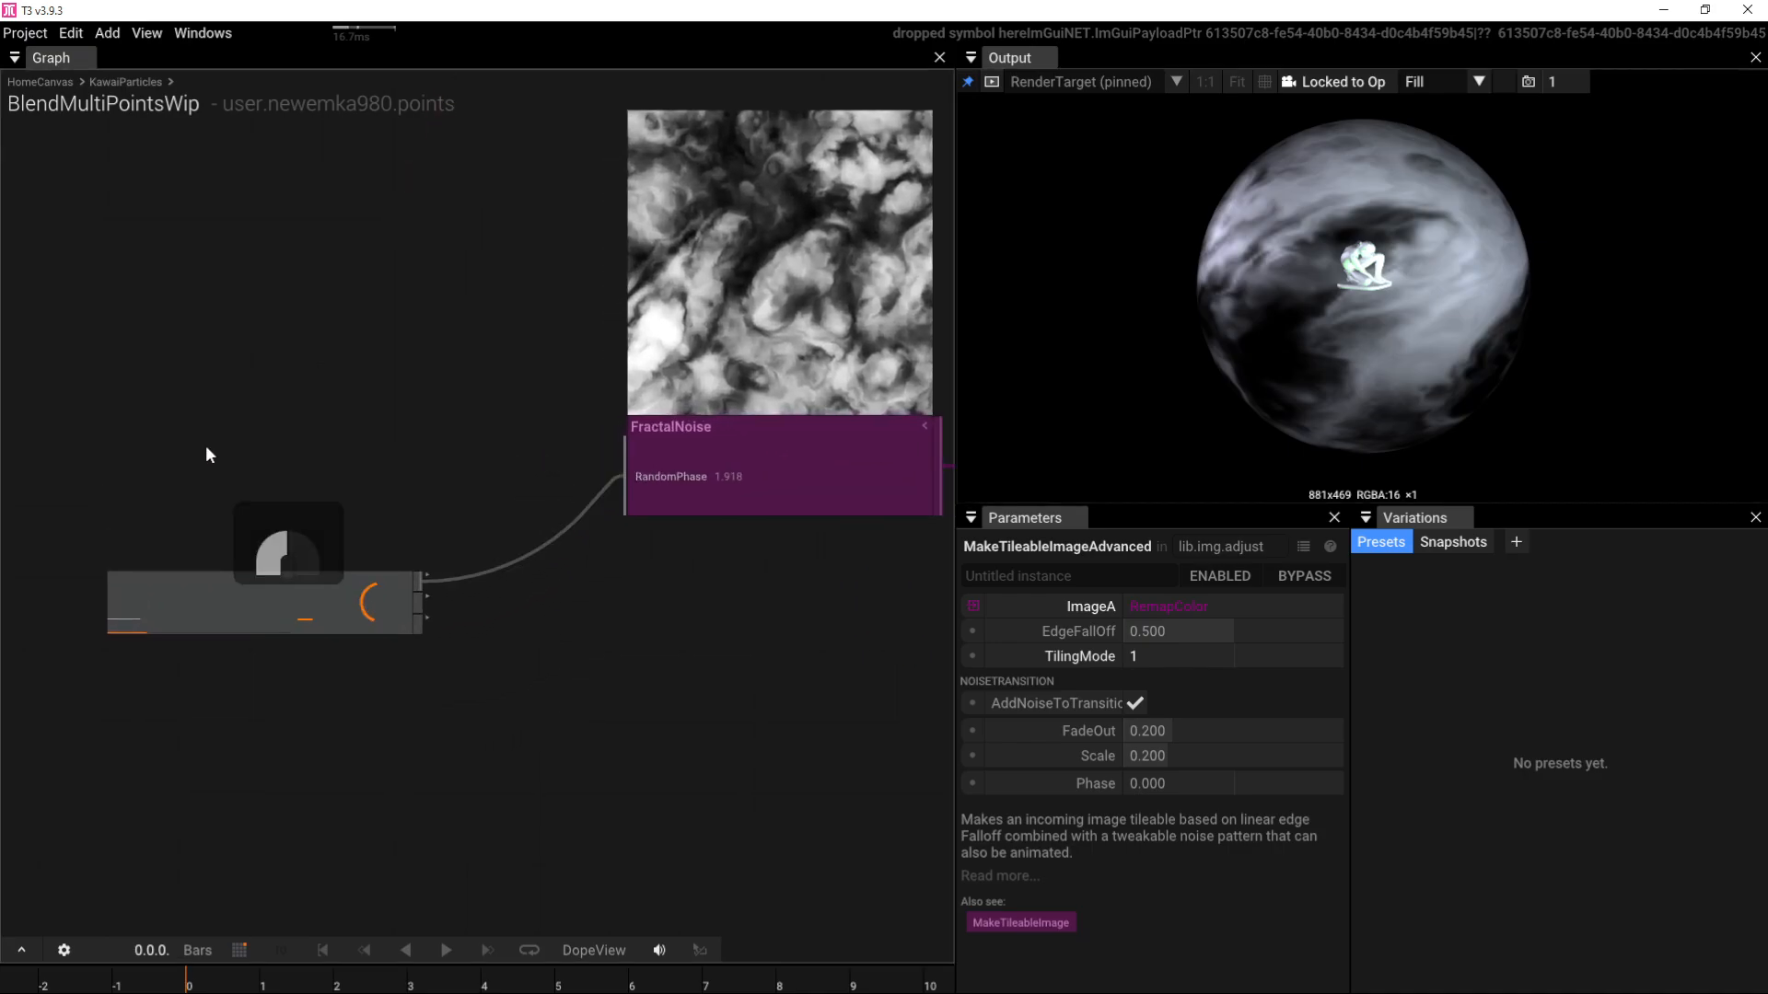
key(Tab)
text(ti)
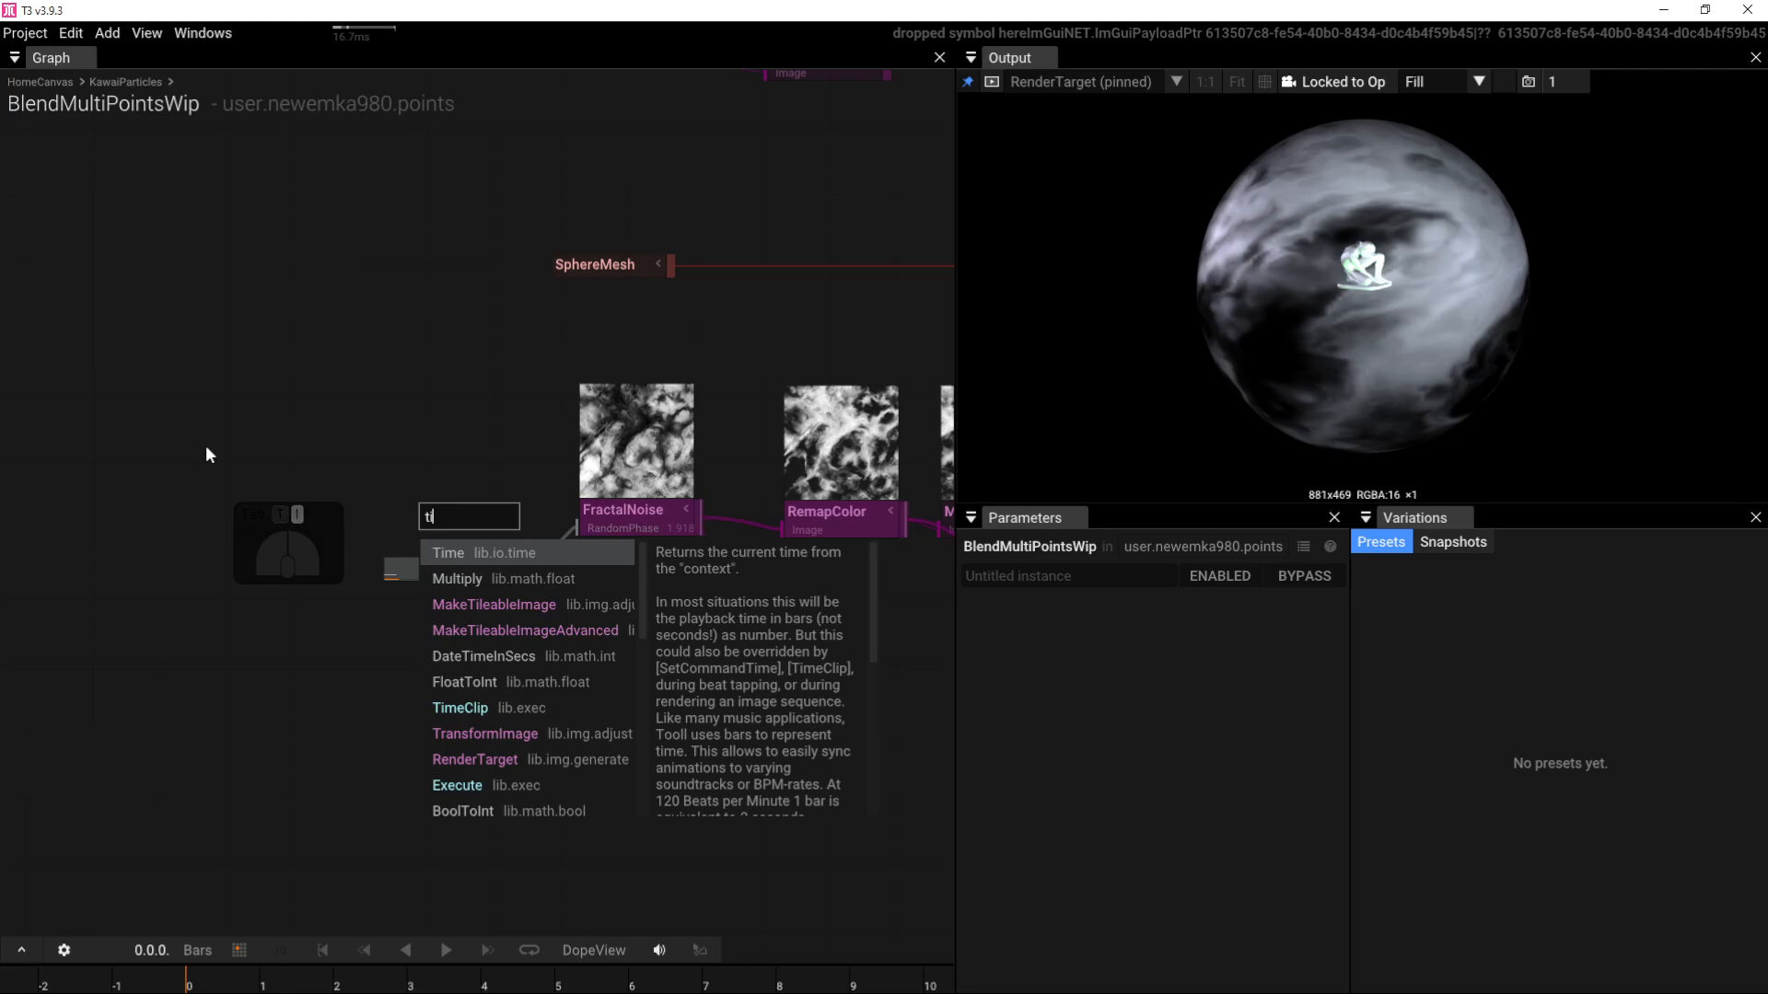
click(482, 552)
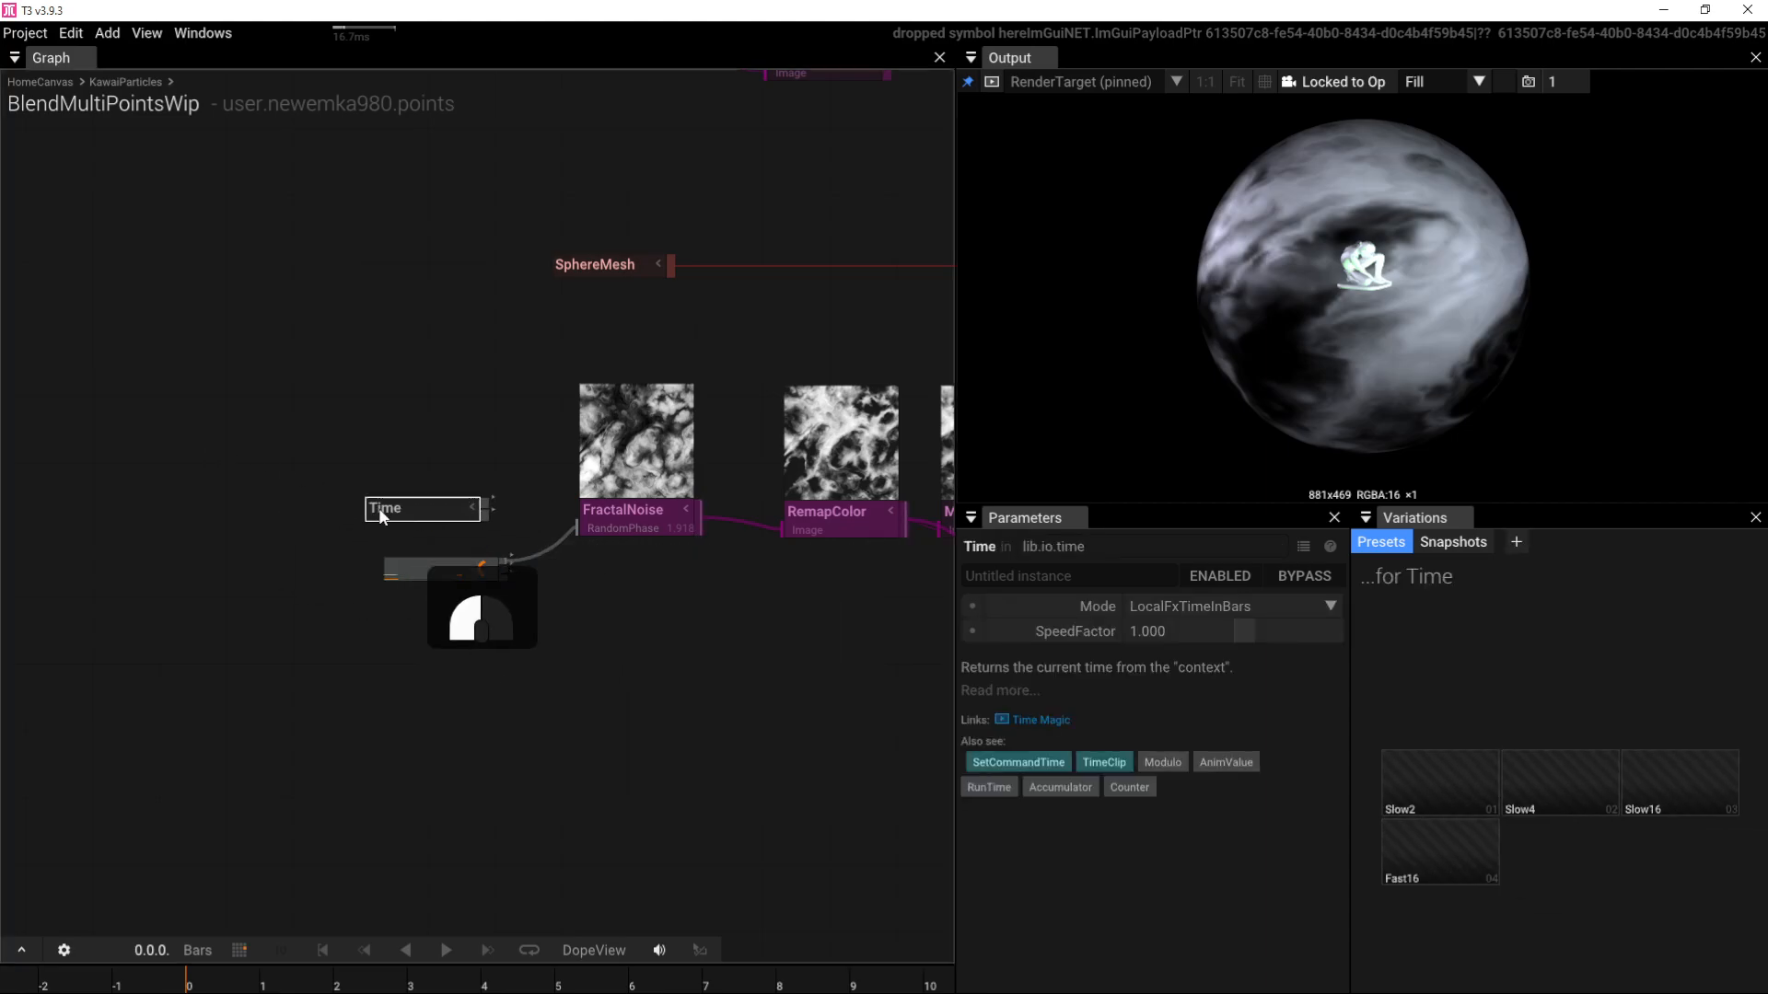
Step: Add Time and the AudioReaction level in an Add node driving FractalNoise's RandomPhase
drag(381, 516, 460, 493)
text(a)
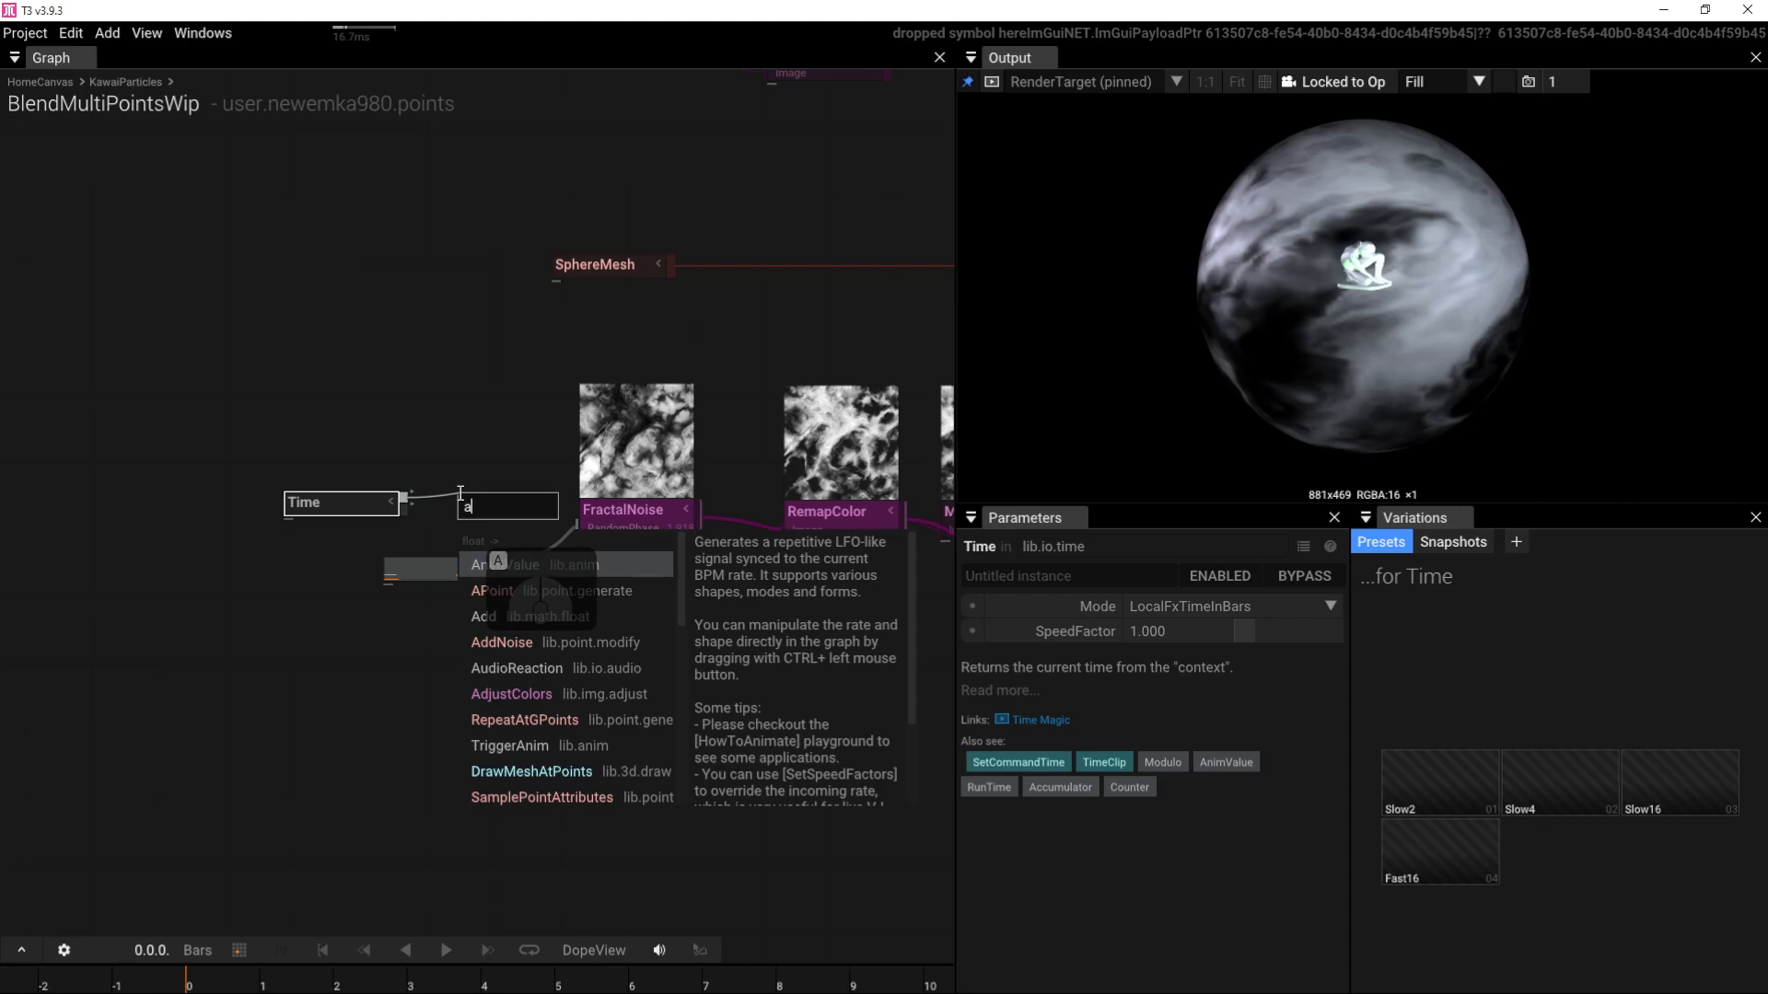
text(dd)
click(495, 560)
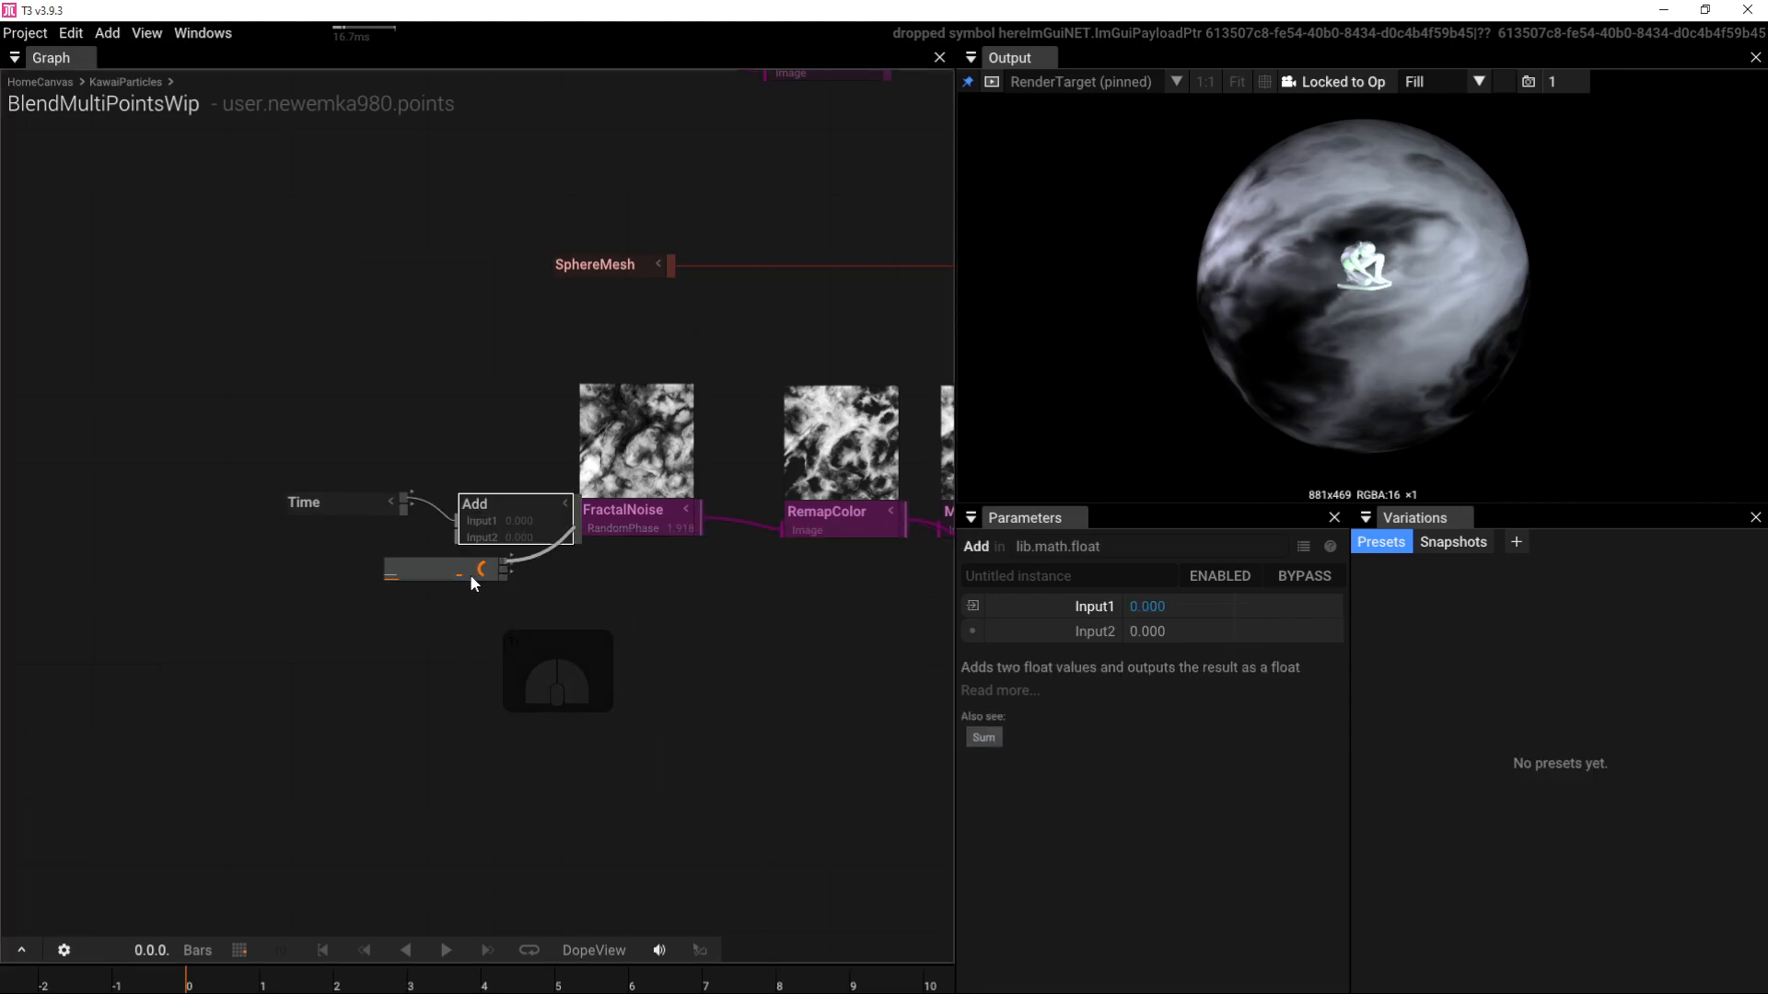
drag(472, 578, 457, 538)
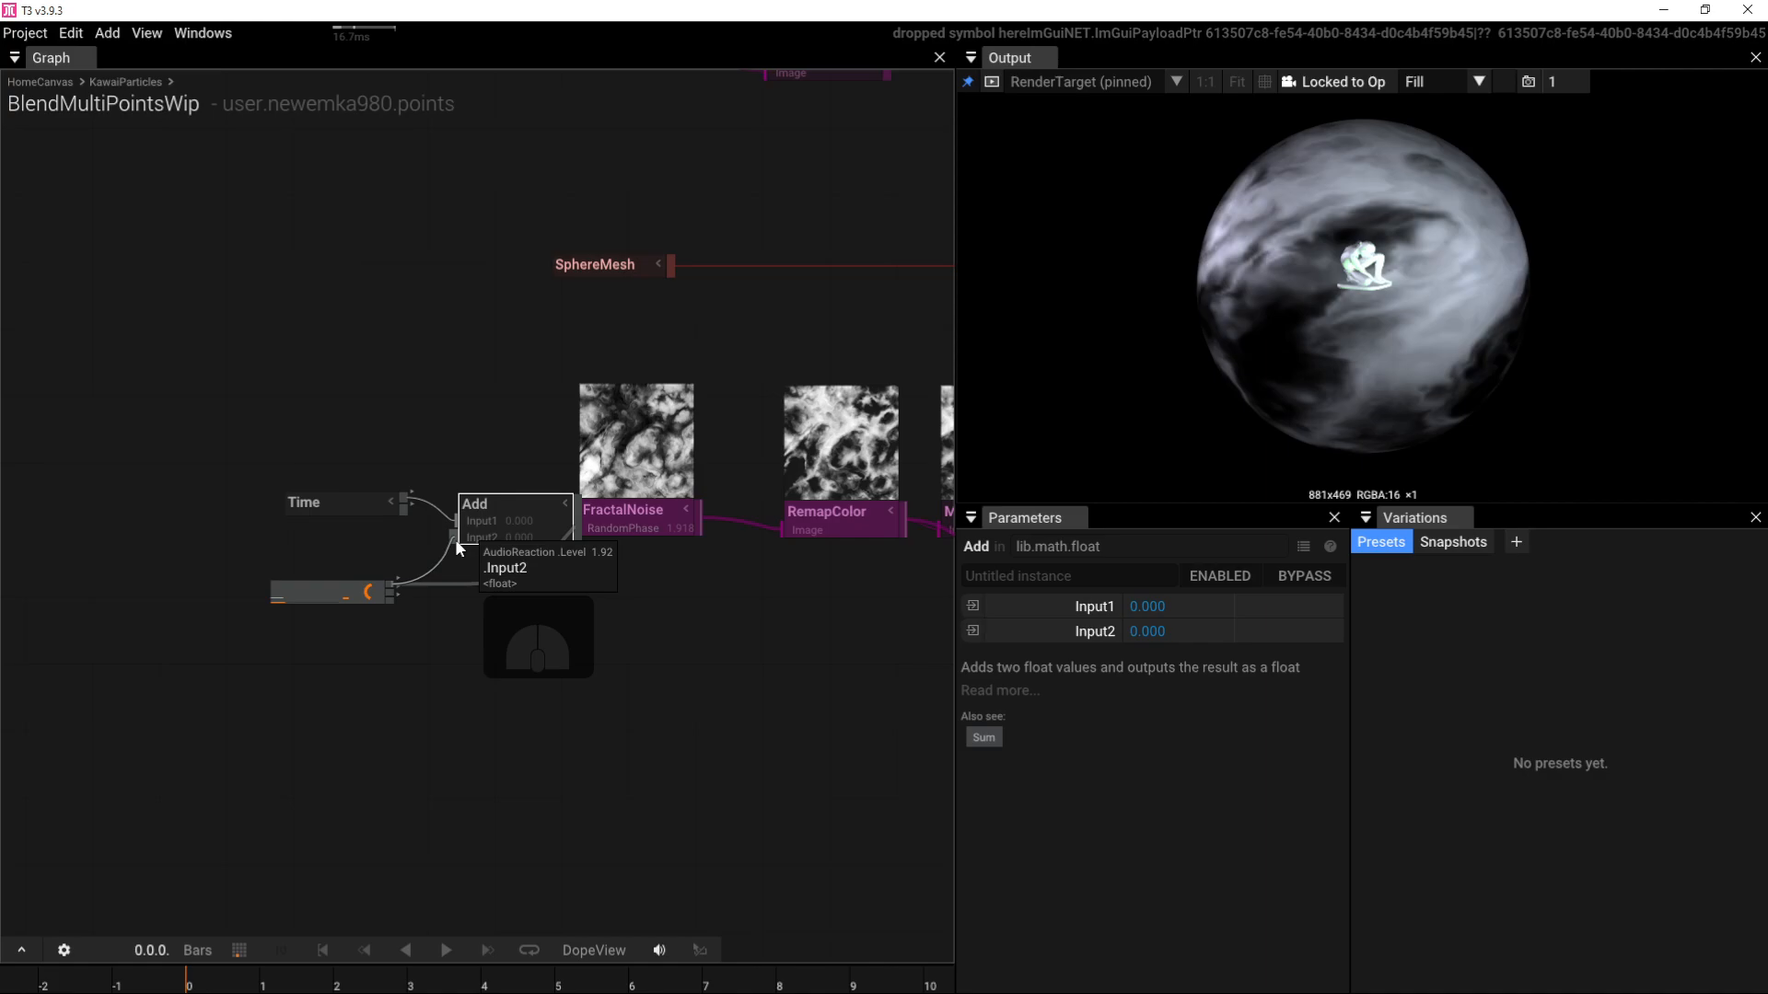
drag(555, 512, 575, 525)
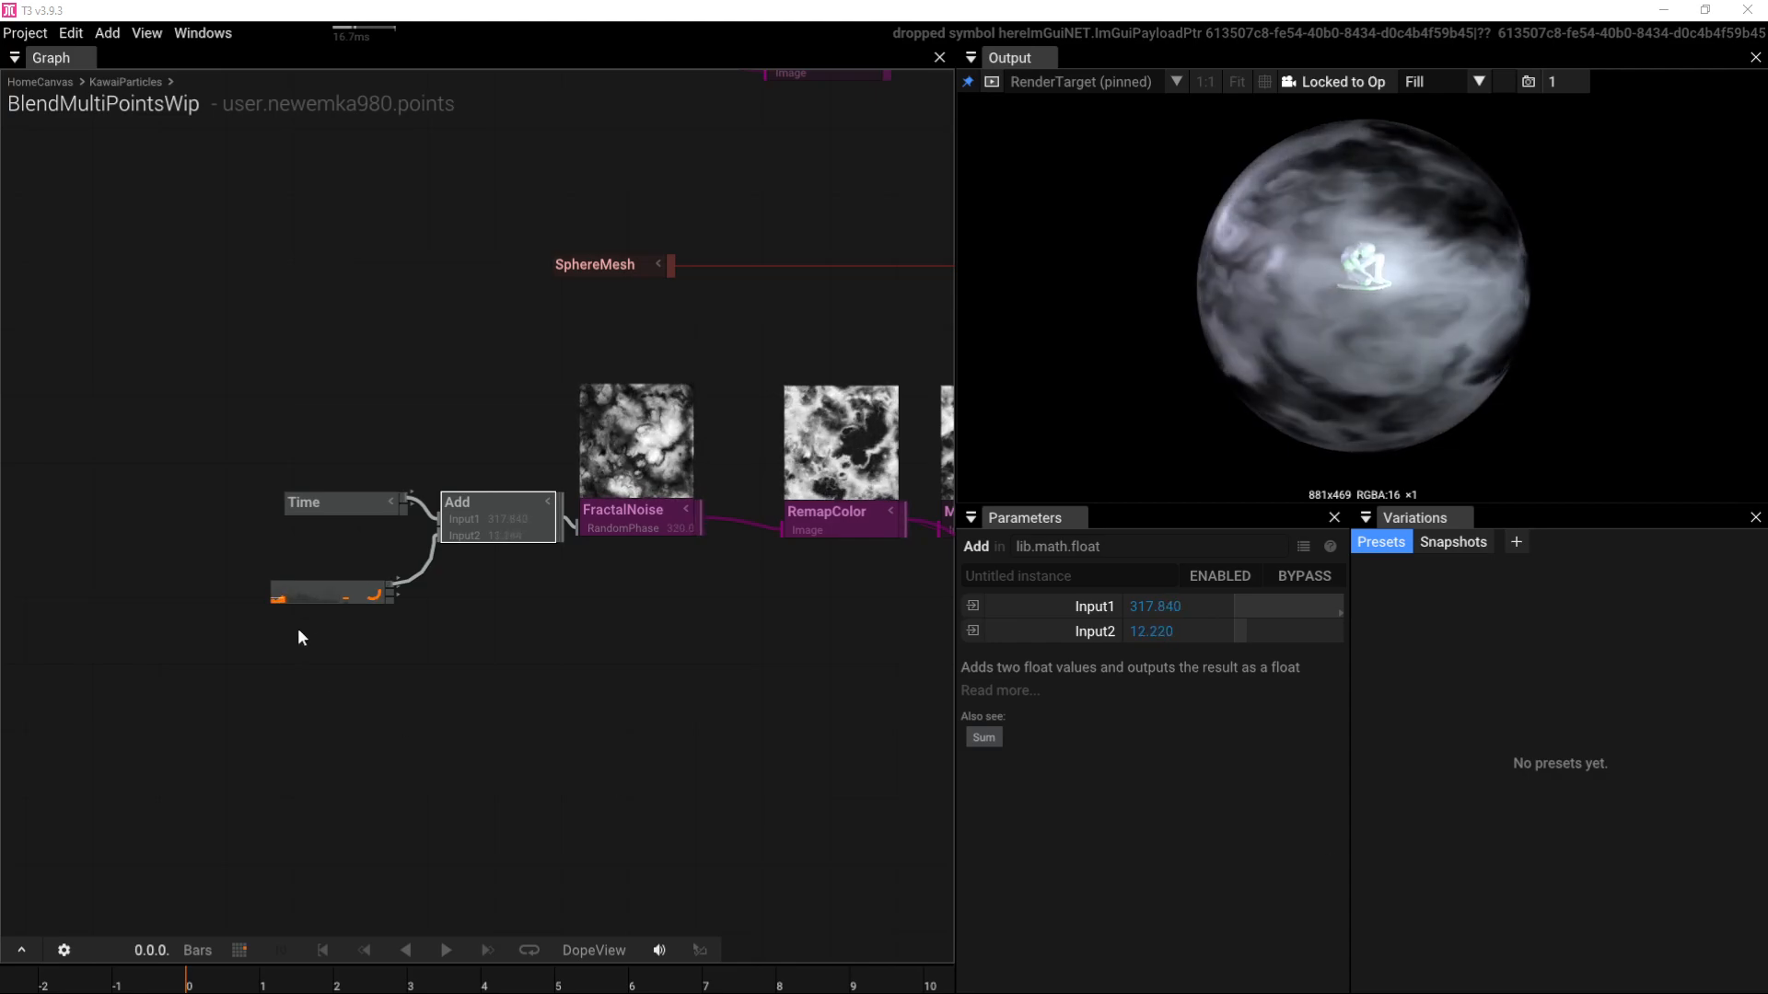
click(317, 596)
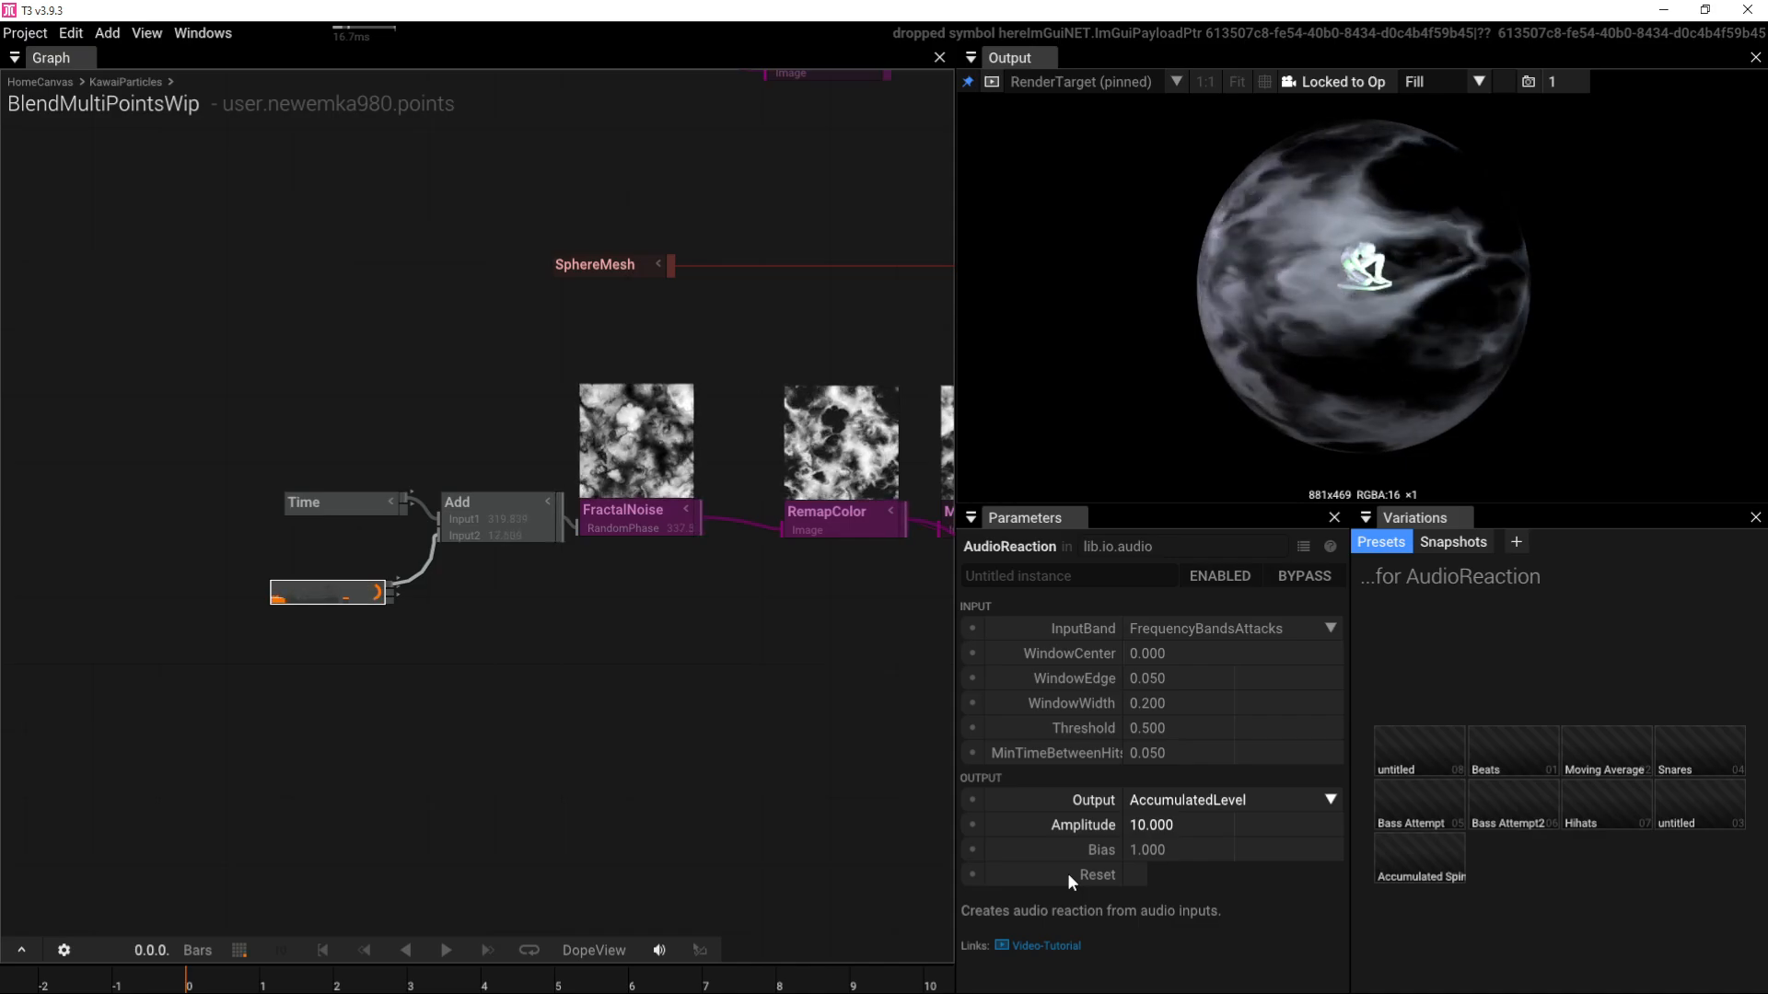
right_drag(700, 673, 138, 695)
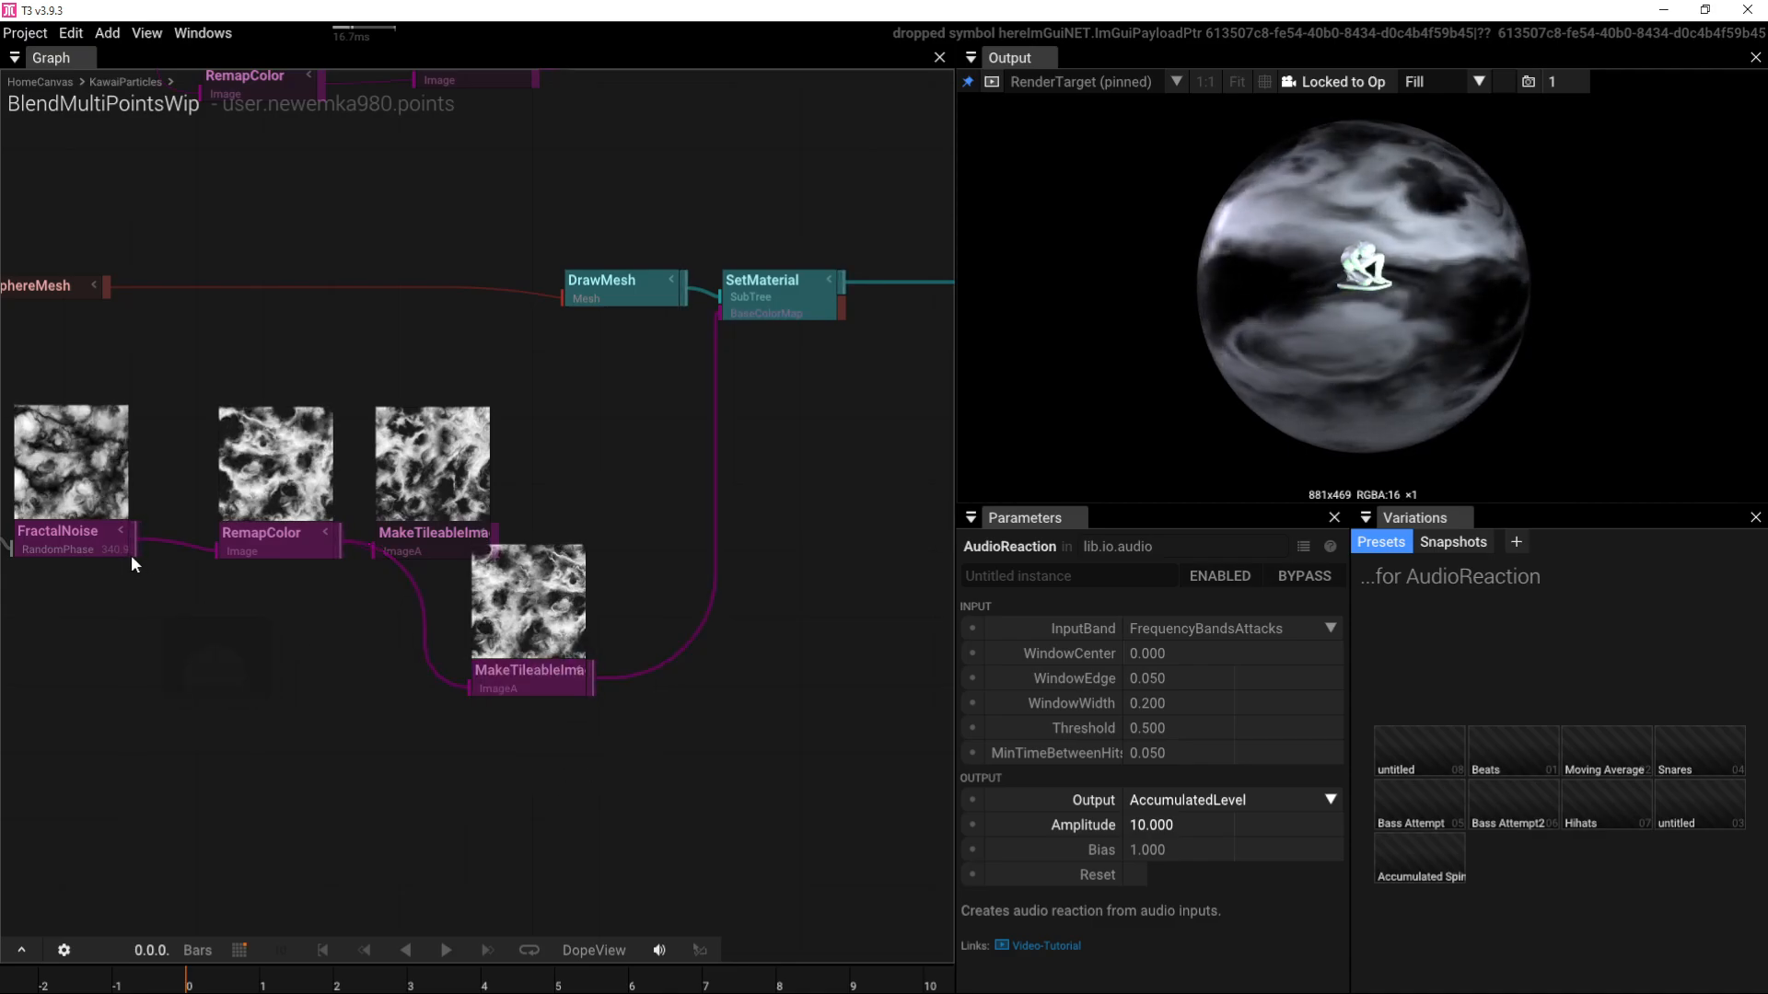
Step: Create a NormalMap node fed by MakeTileableImageAdvanced's output
right_drag(265, 654, 431, 655)
drag(583, 539, 602, 457)
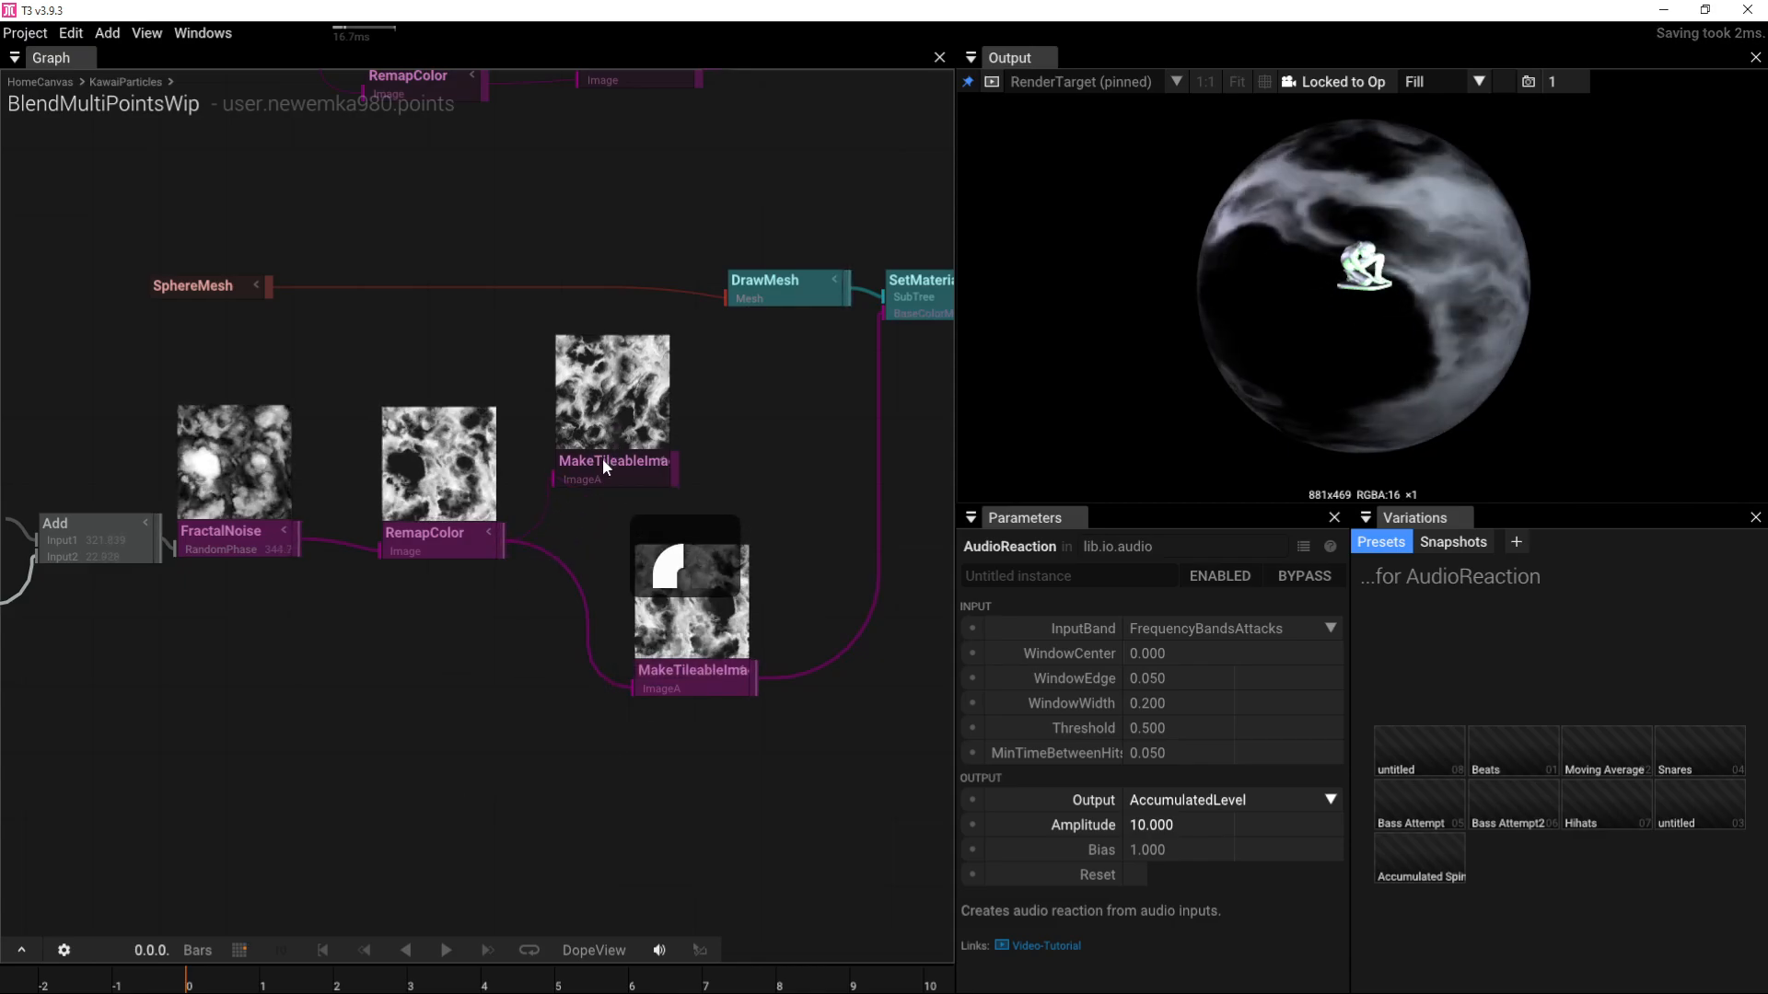
click(676, 667)
right_drag(694, 738, 570, 690)
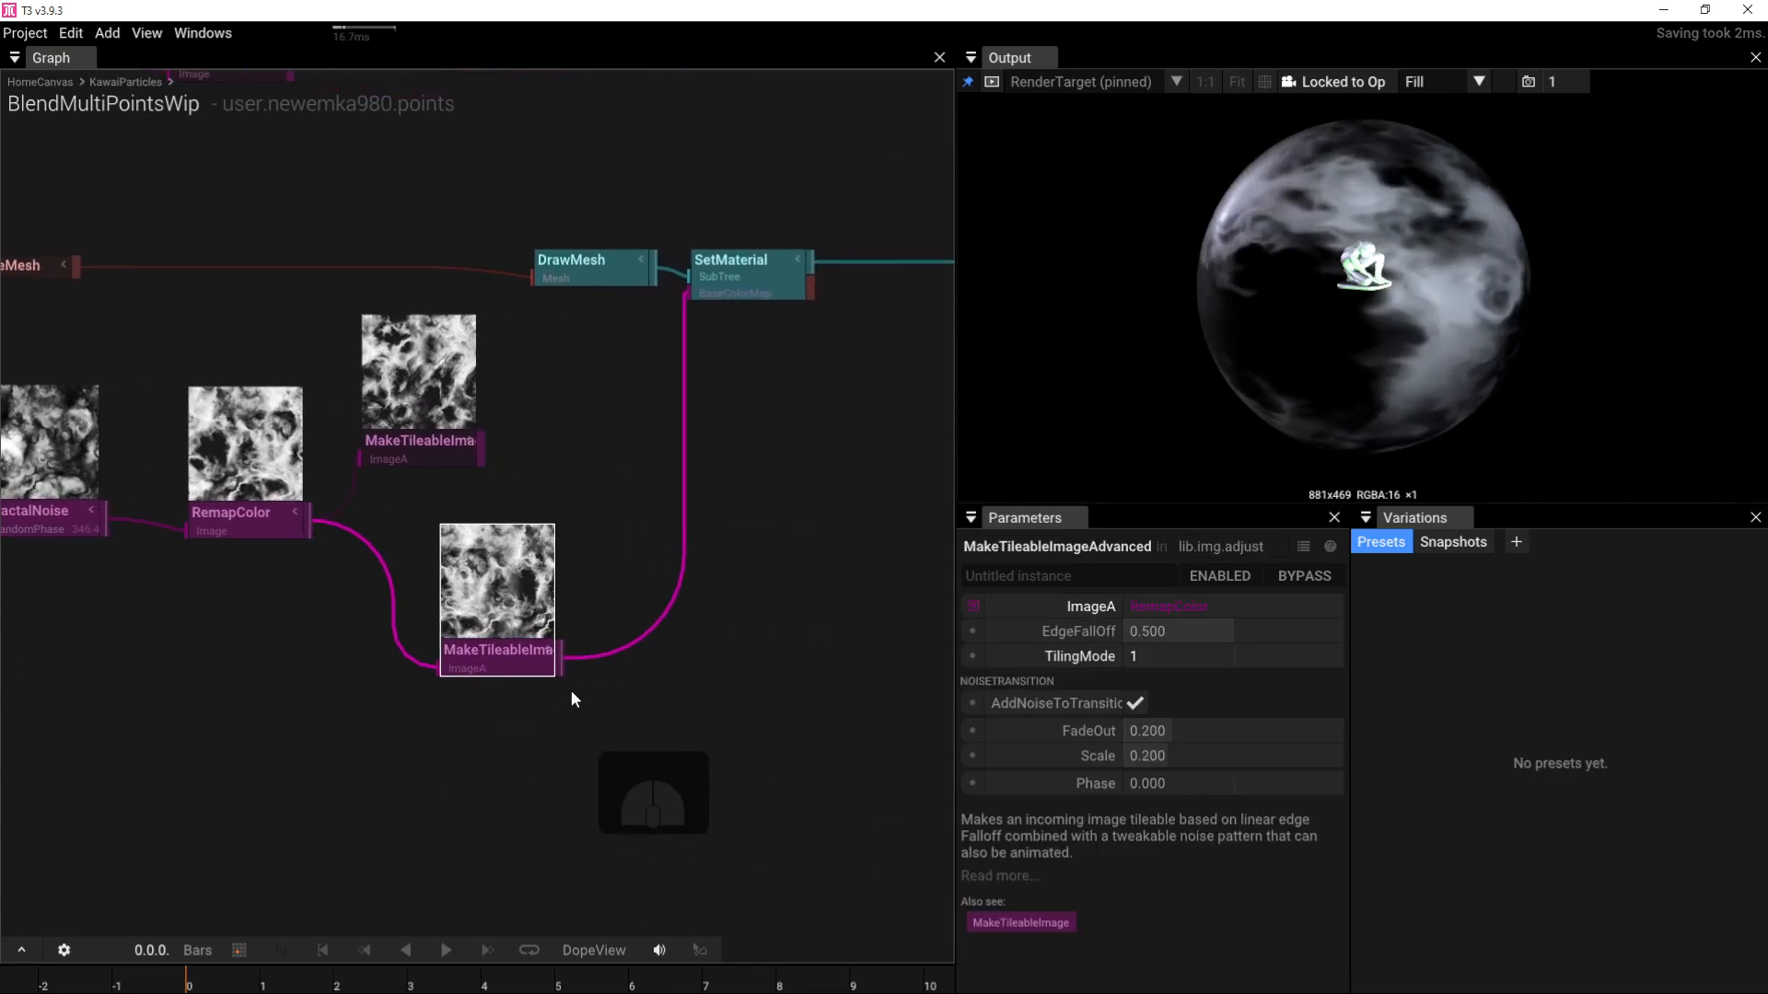
drag(558, 658, 656, 706)
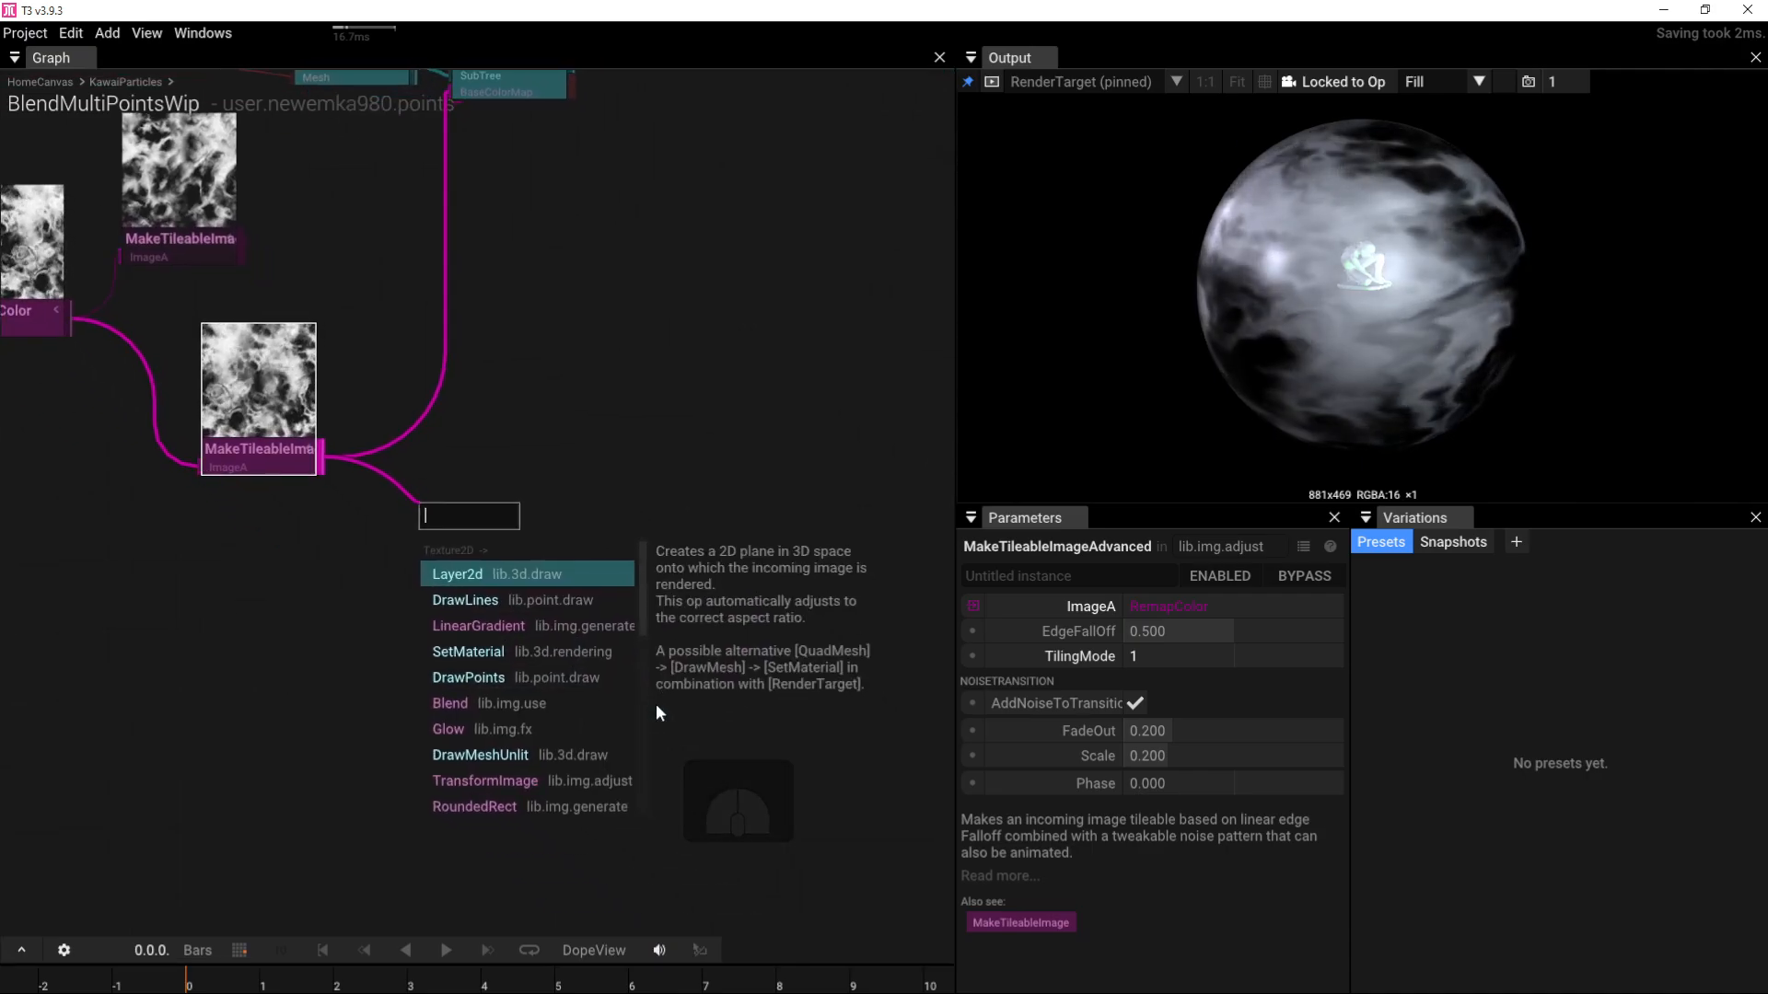
text(no)
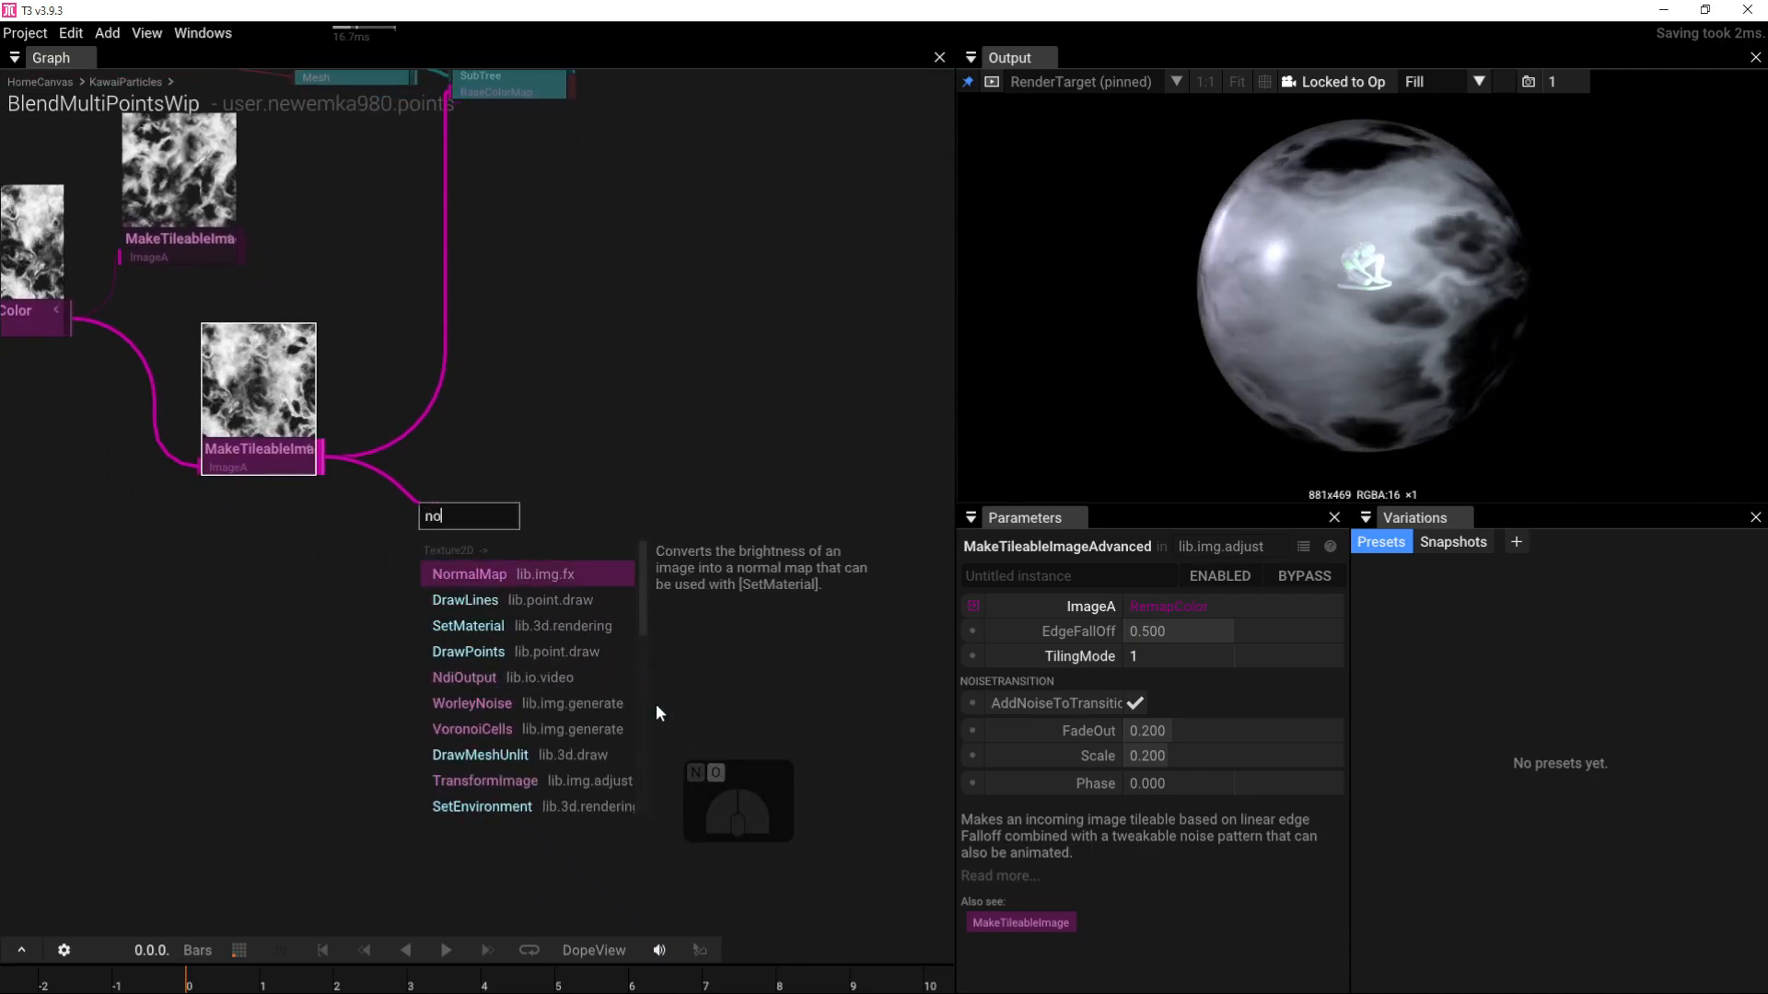
click(545, 573)
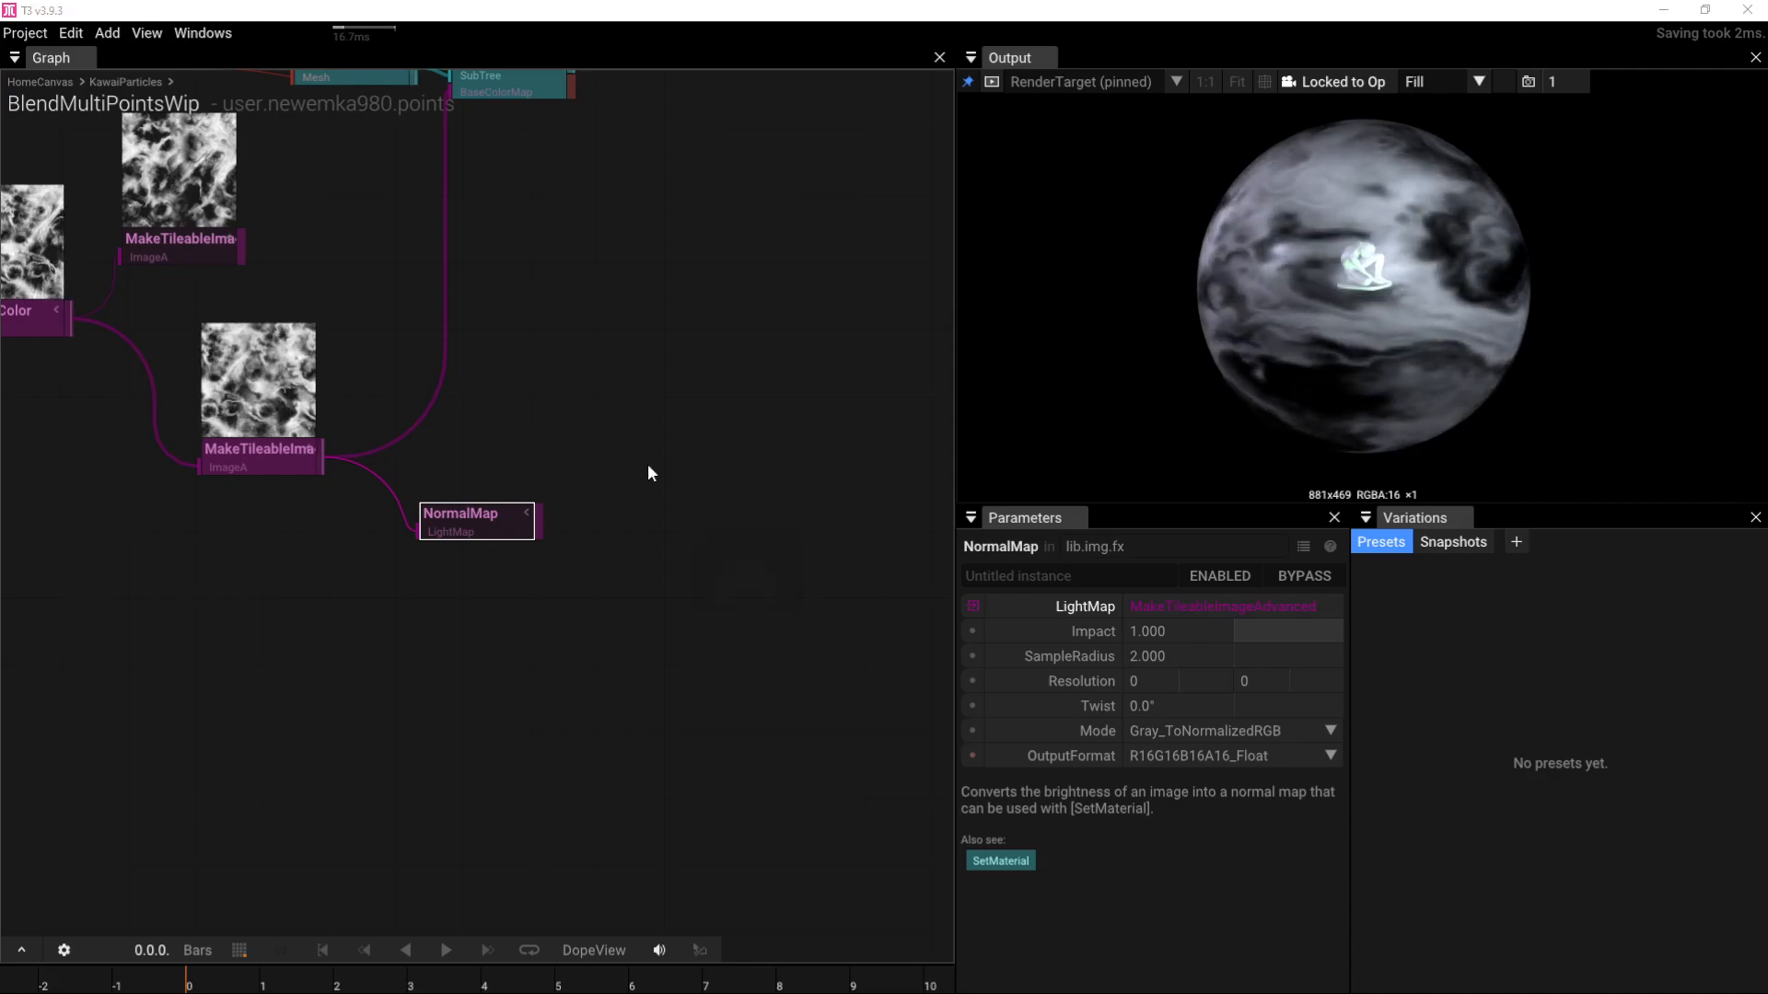
Step: Plug the NormalMap into SetMaterial's NormalMap input and set its Impact to 5
right_drag(648, 462, 707, 613)
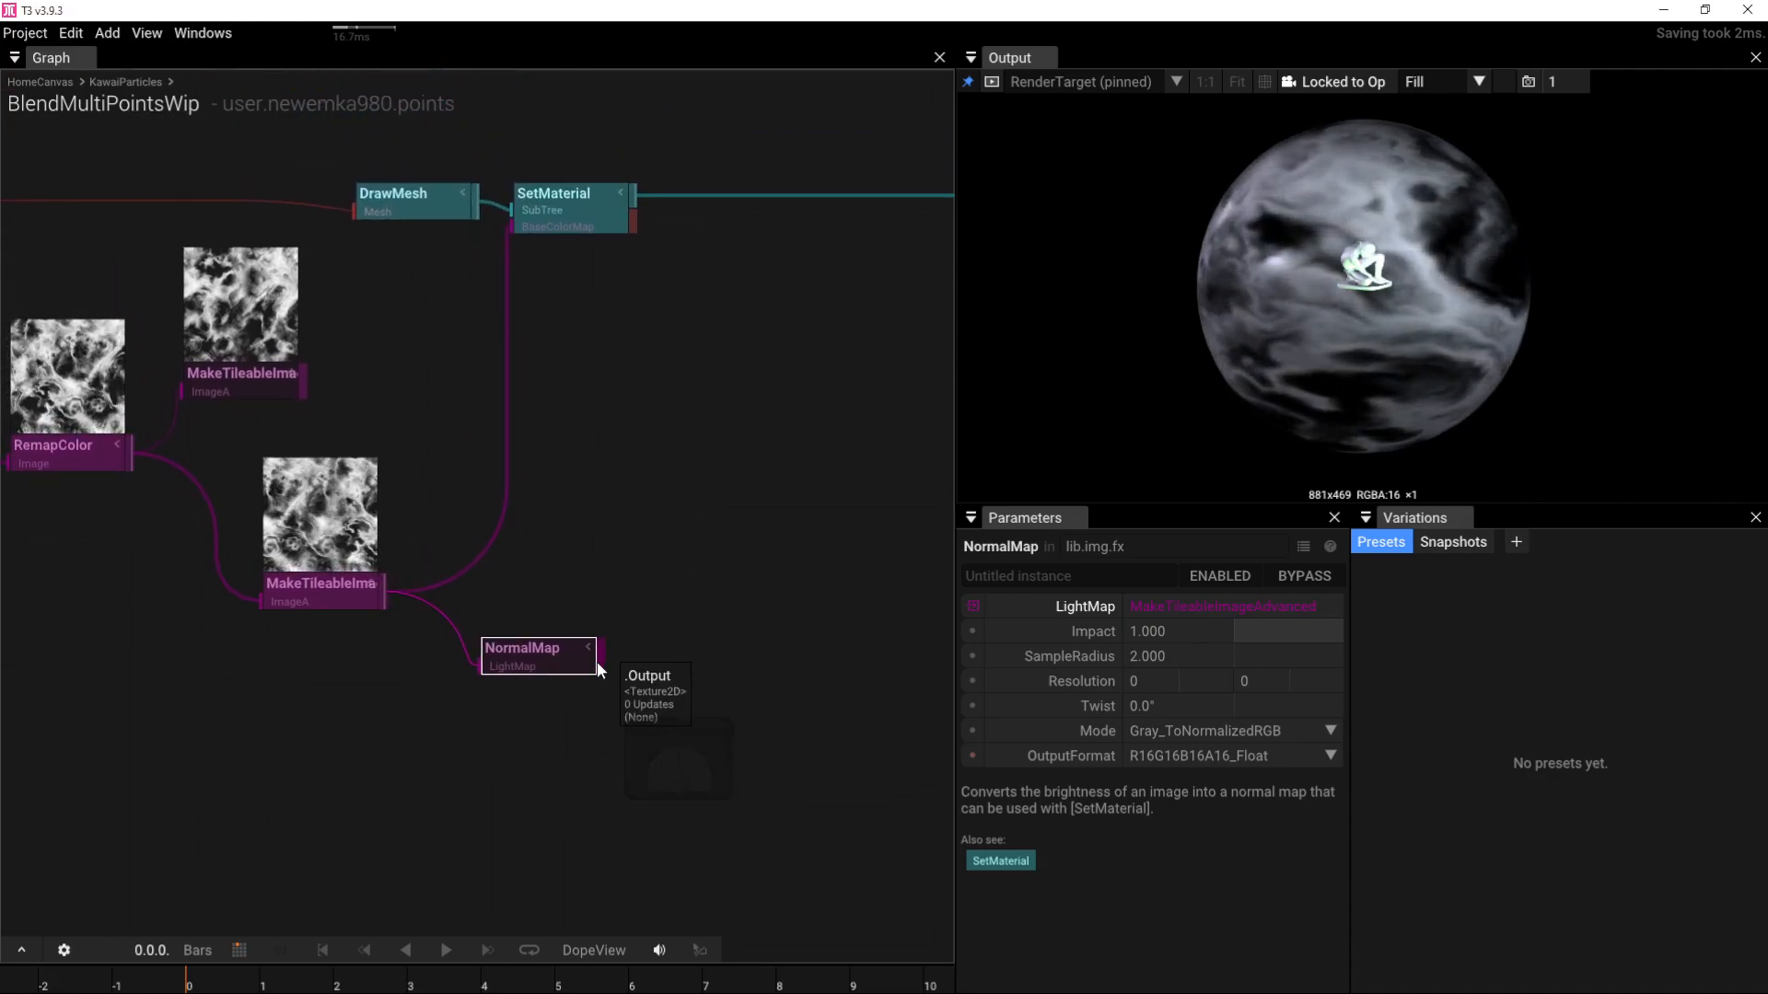
drag(599, 664, 506, 246)
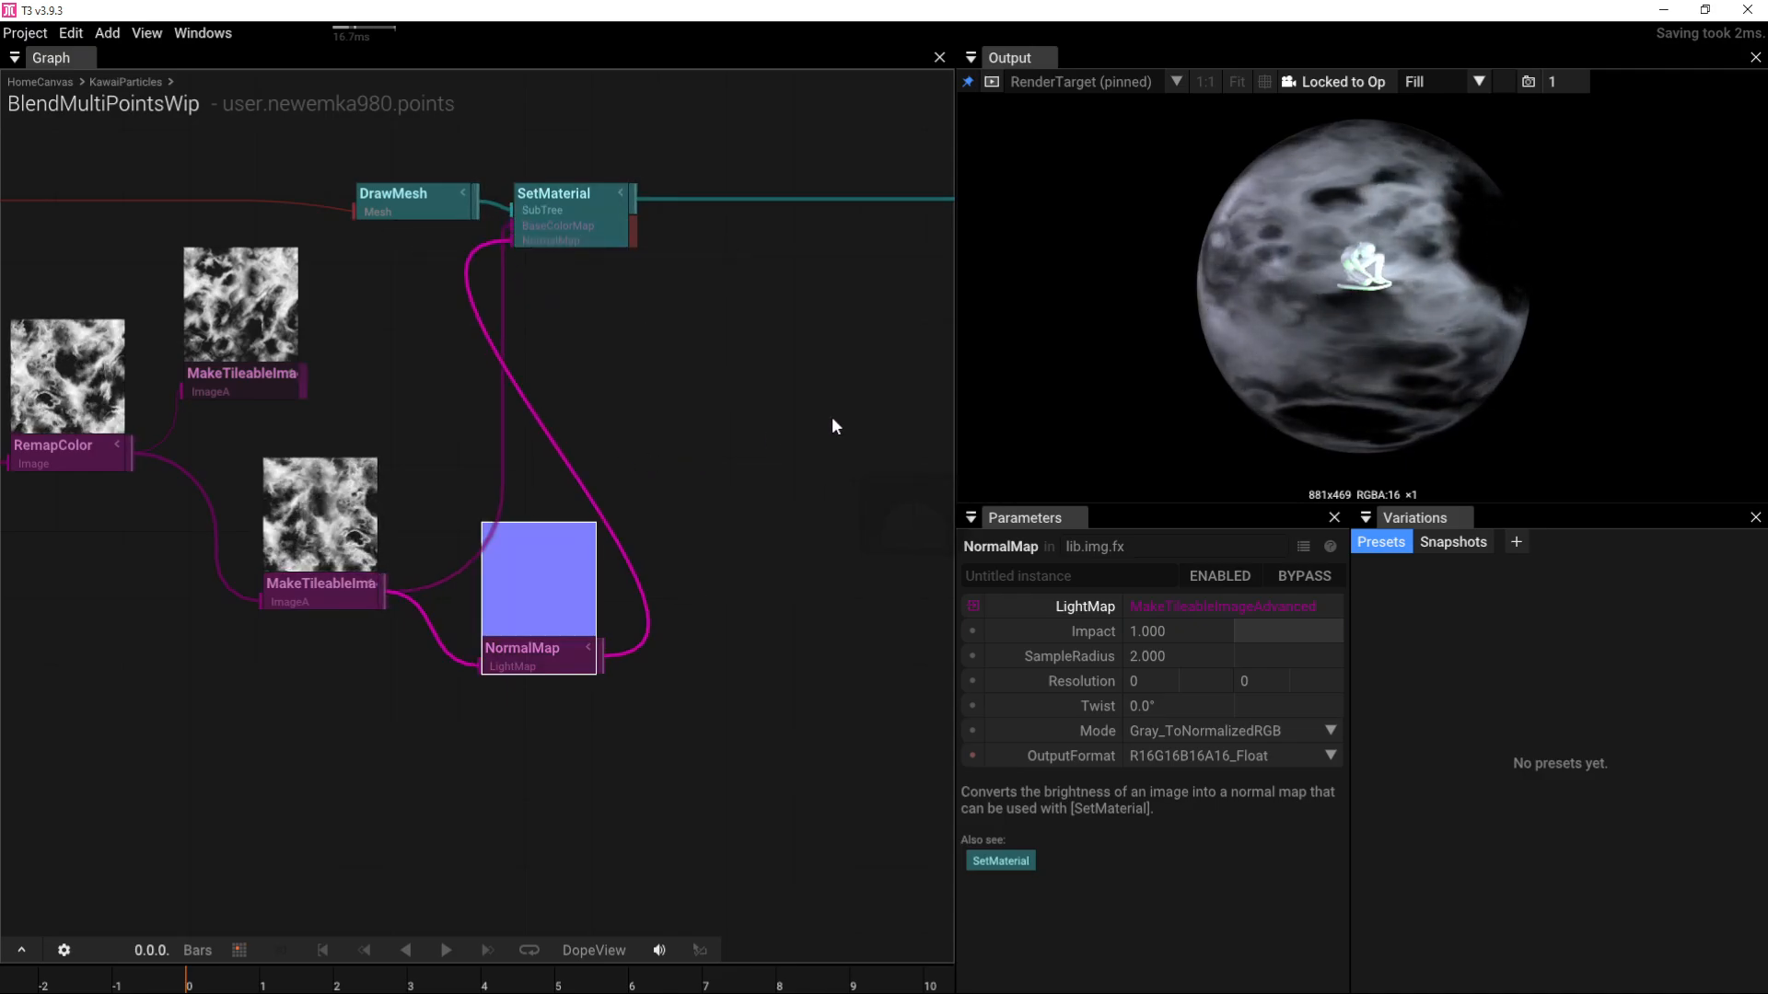
click(537, 653)
click(1238, 622)
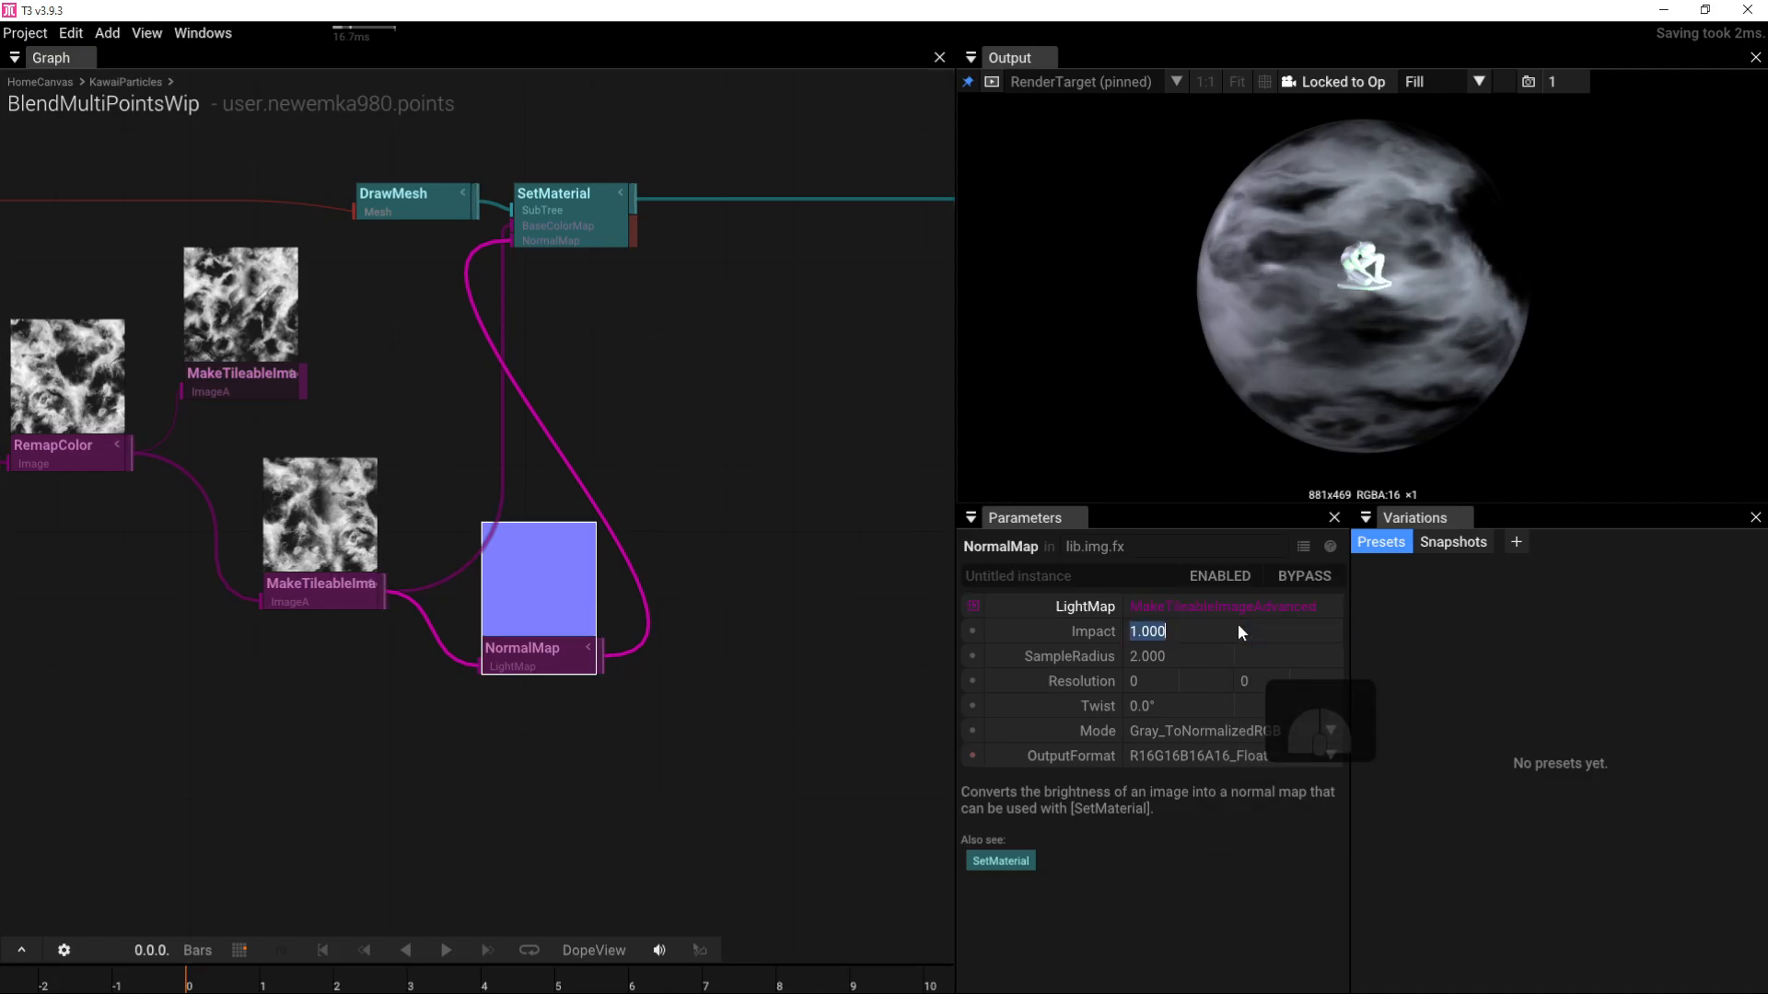
text(5)
key(Return)
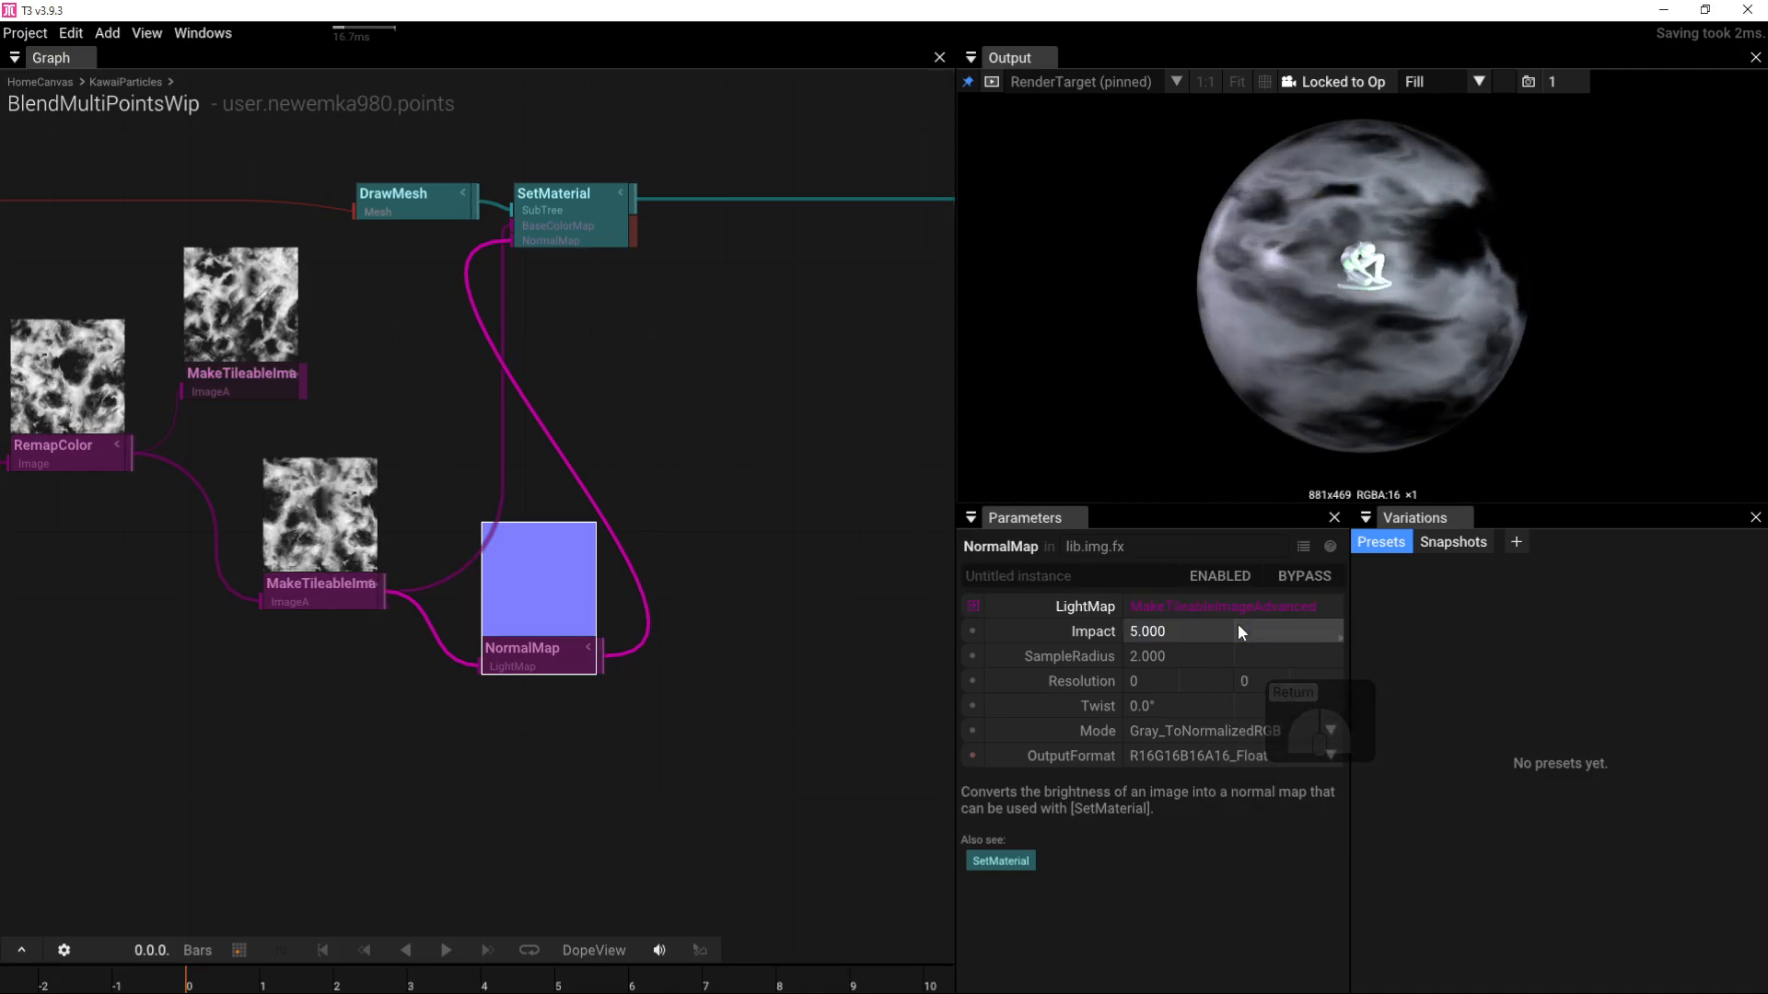
right_drag(774, 400, 742, 399)
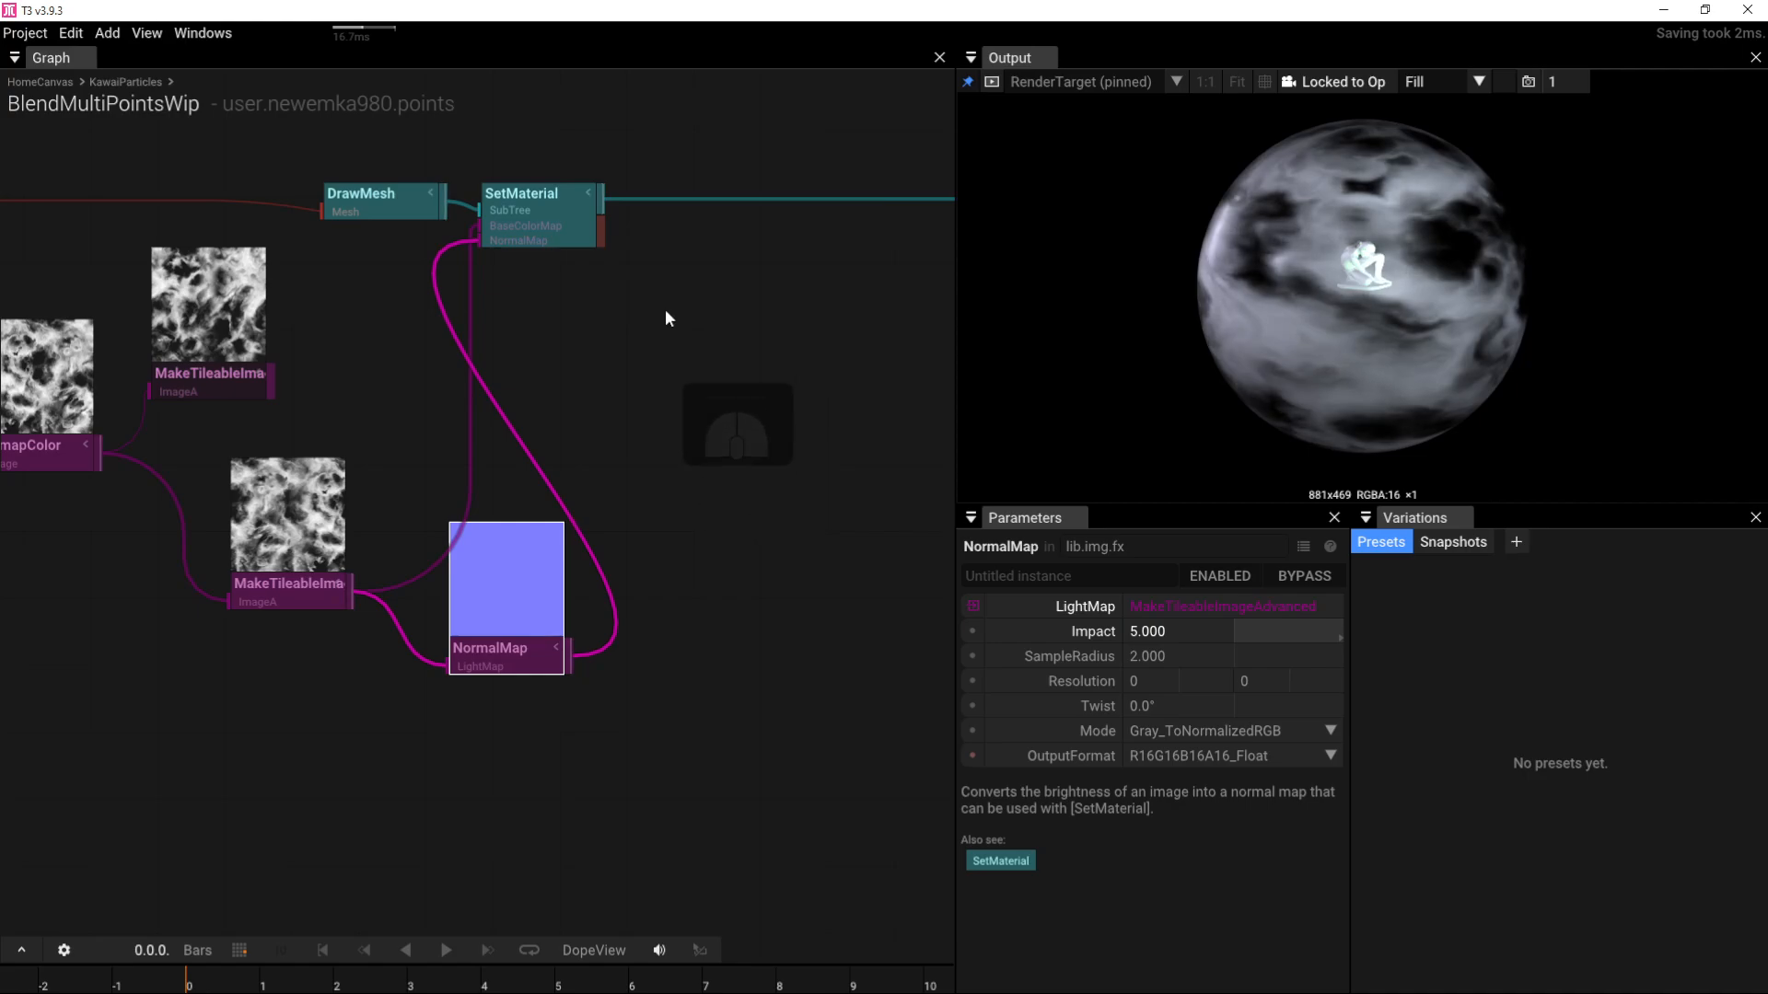
right_drag(799, 300, 458, 460)
scroll(483, 451, down, 4)
right_drag(730, 228, 632, 403)
scroll(633, 399, down, 1)
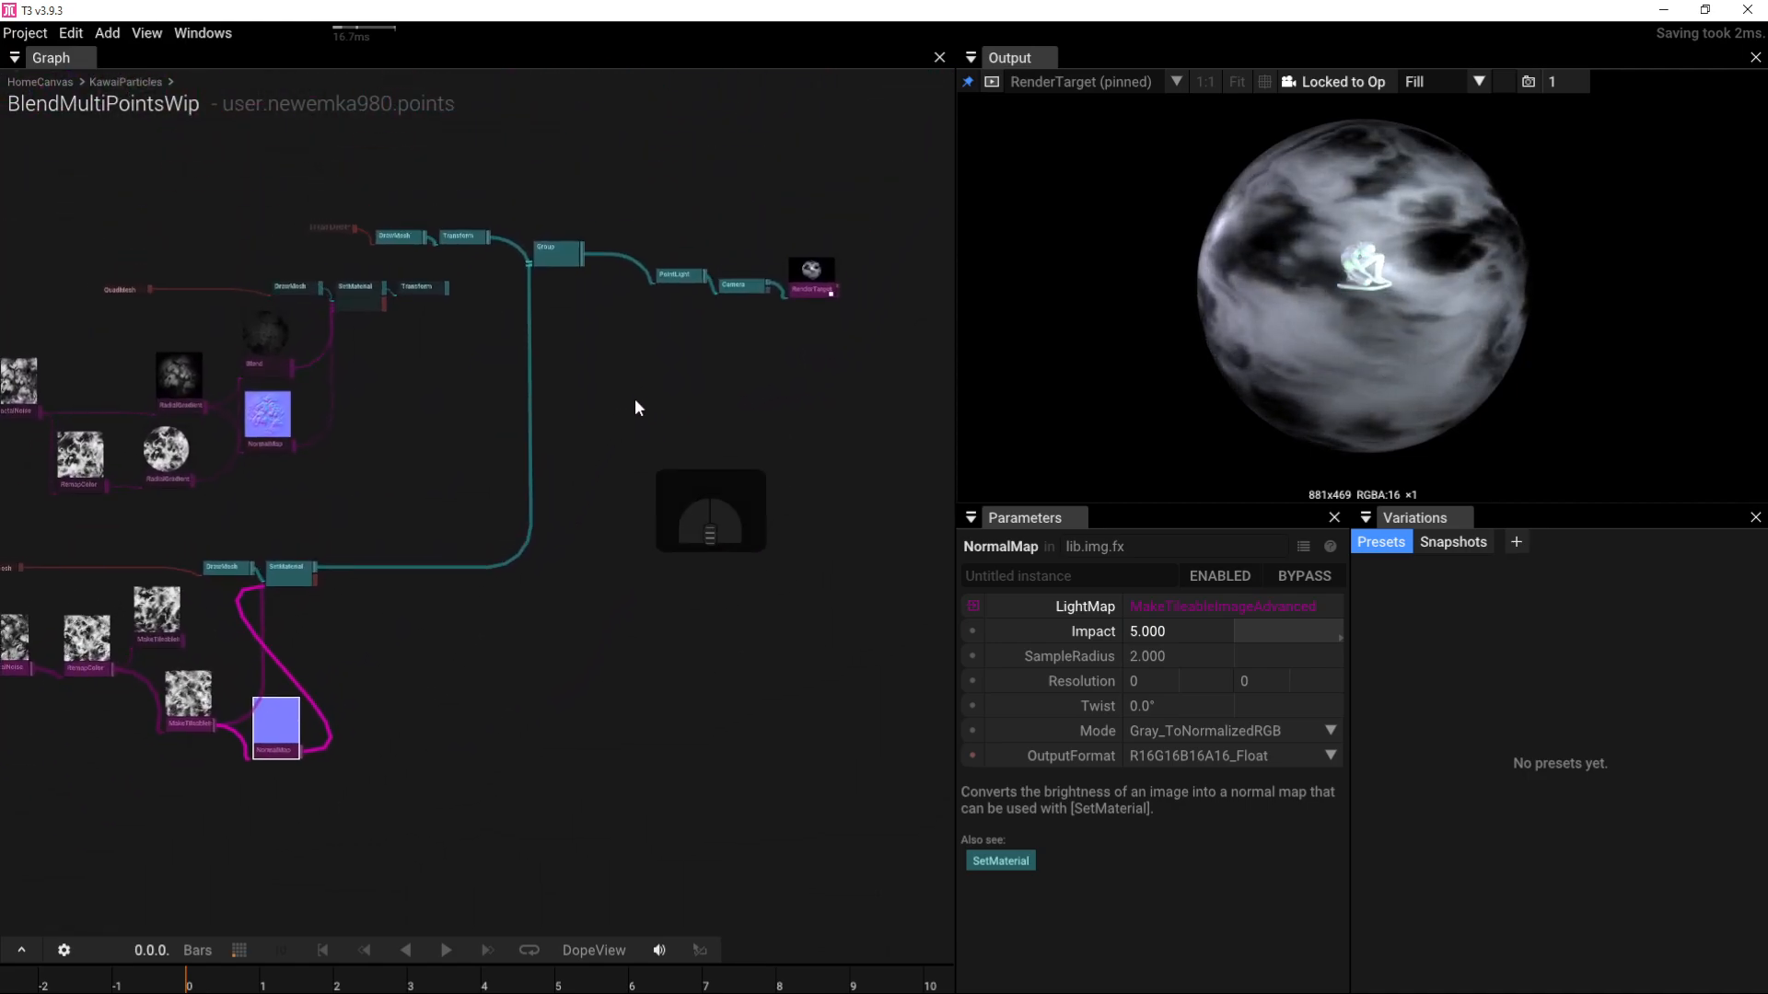
Step: Select the green PointLight and turn on the reference grid in the 3D preview
click(669, 288)
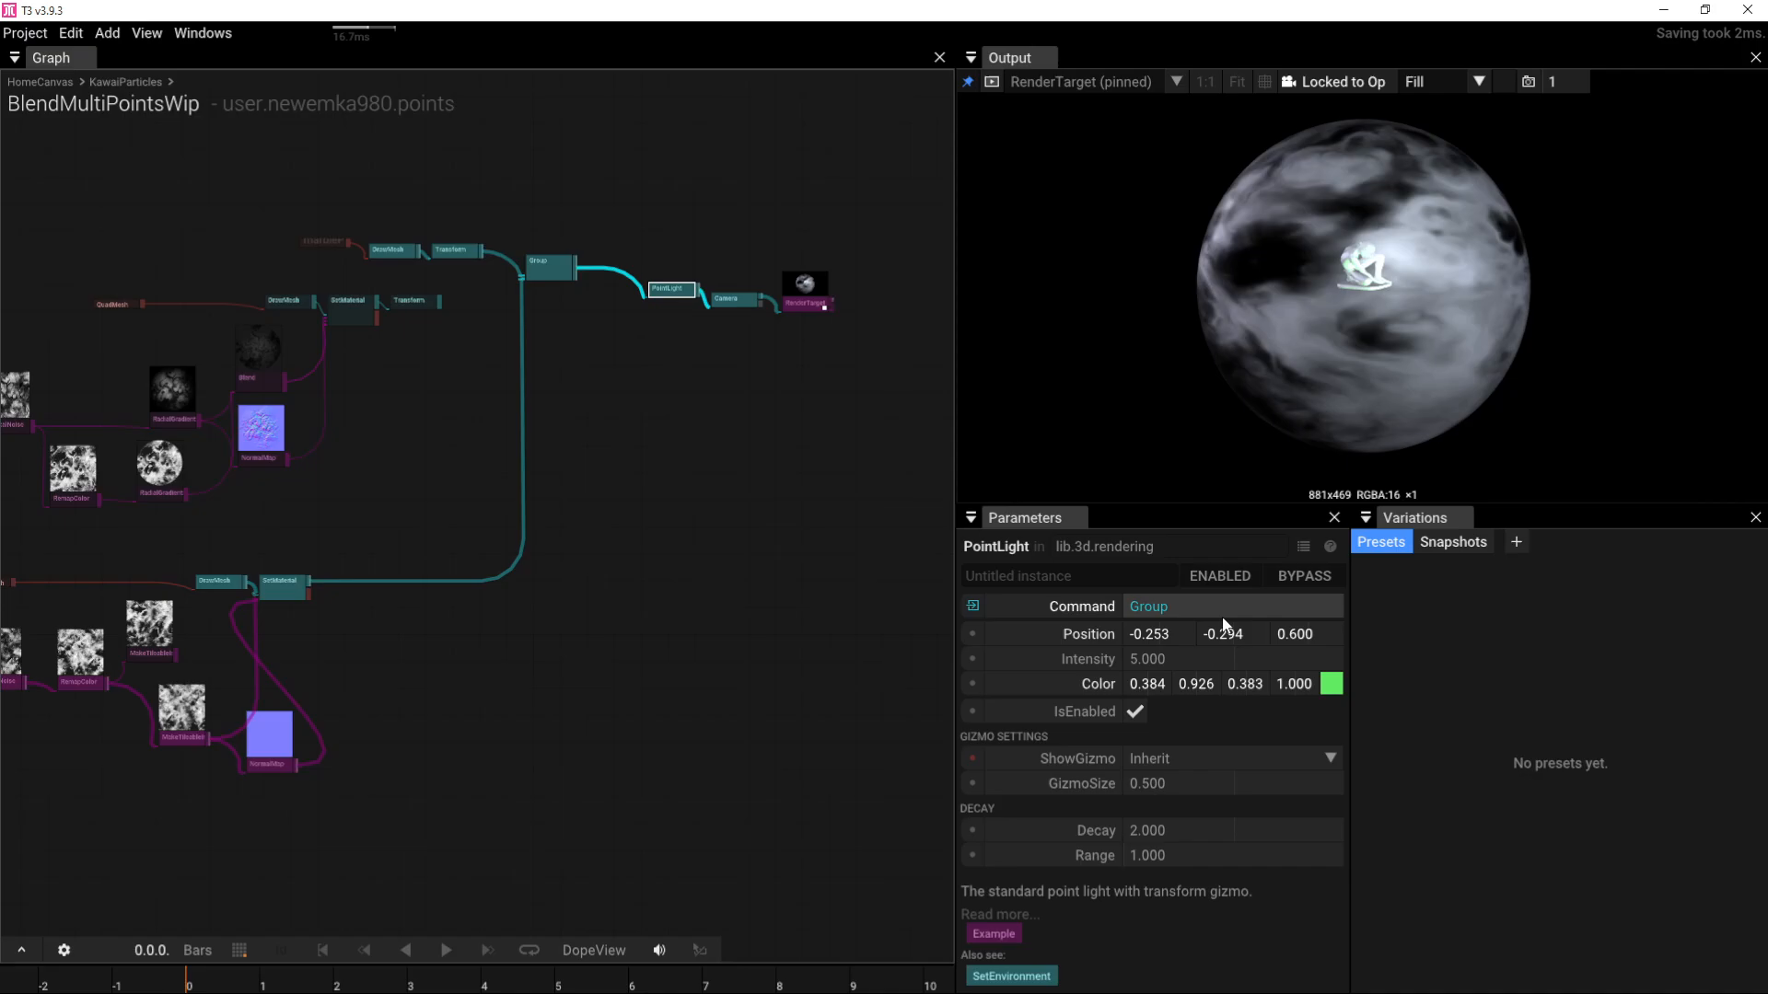
drag(1405, 306, 1245, 212)
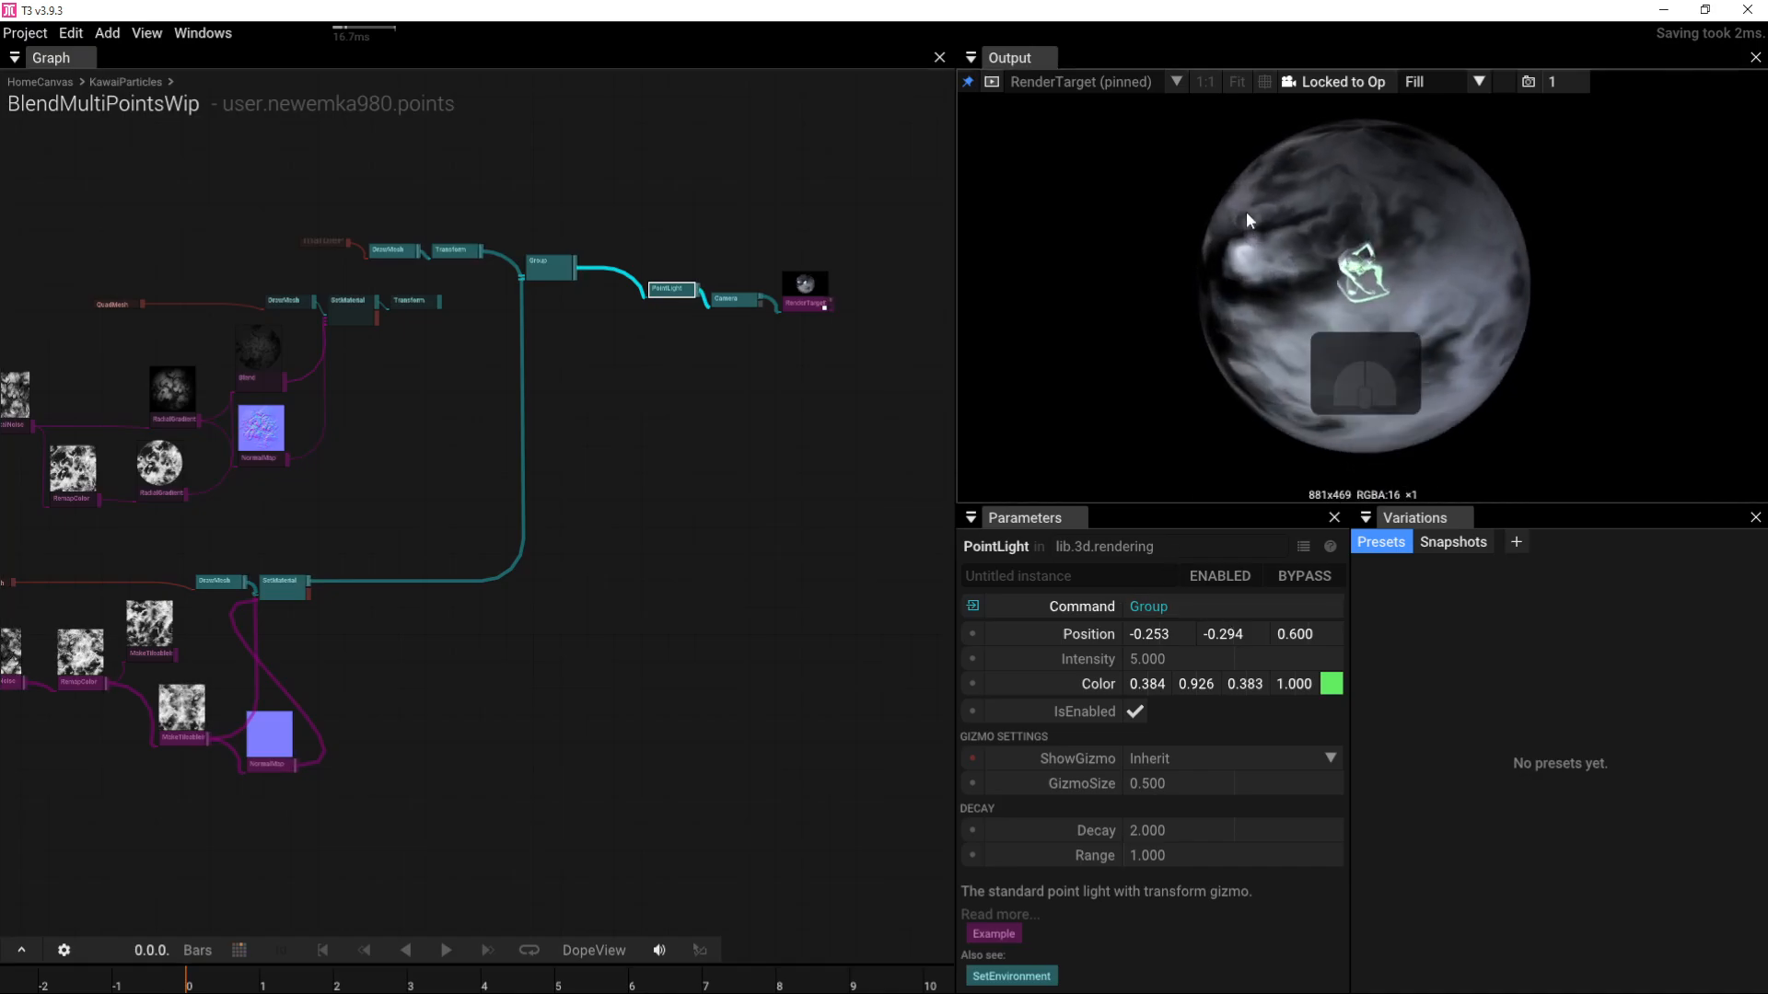
click(1264, 81)
drag(1326, 307, 1259, 235)
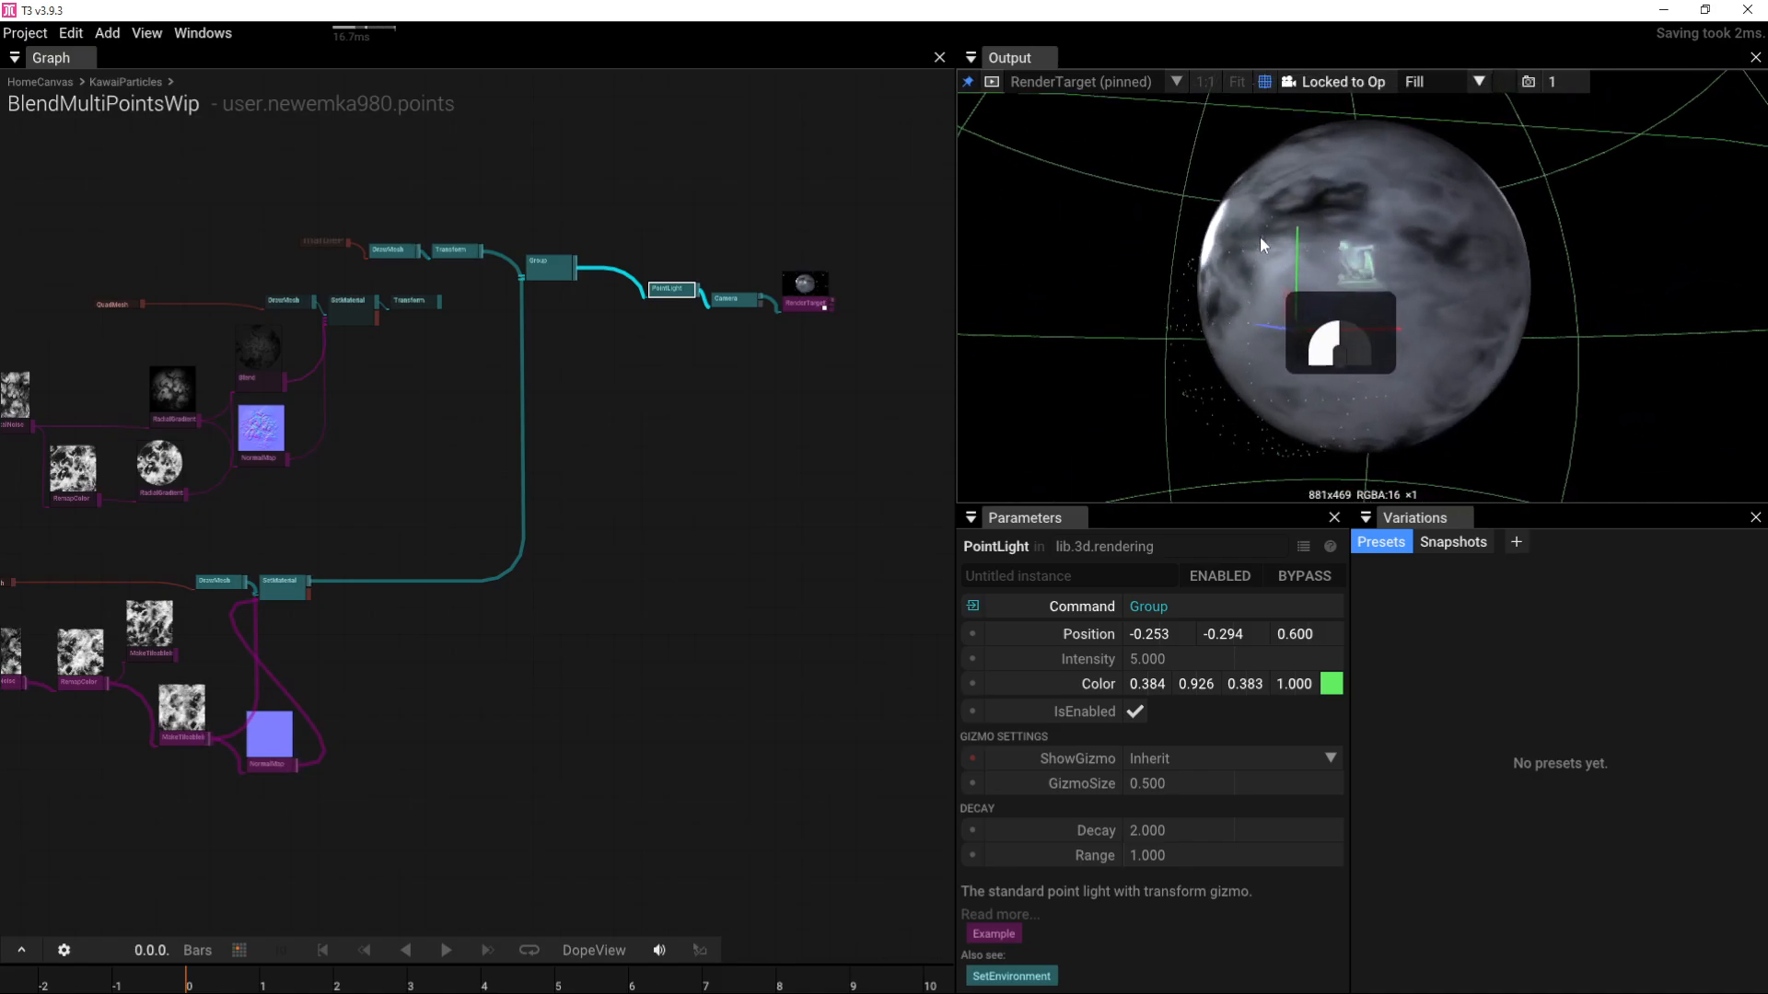
Step: Drag the point light forward onto the sphere, to position -0.253, 0.530, 1.685
right_drag(447, 490, 712, 440)
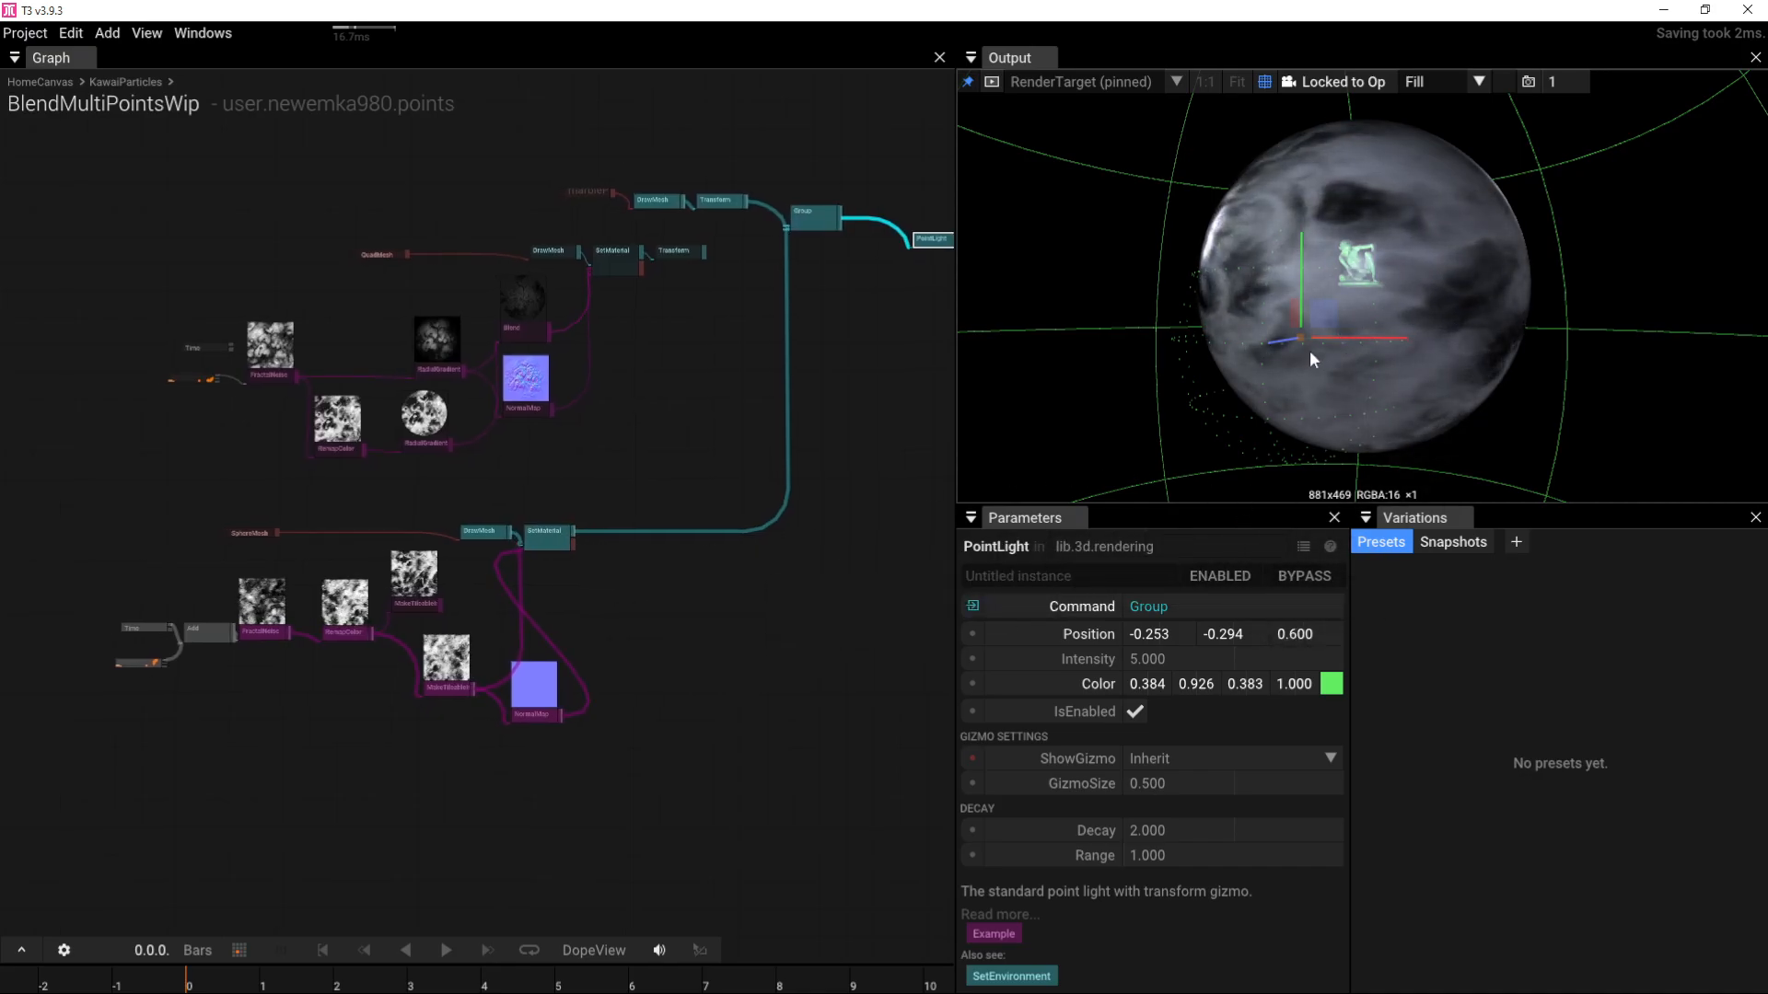
drag(1279, 337, 863, 440)
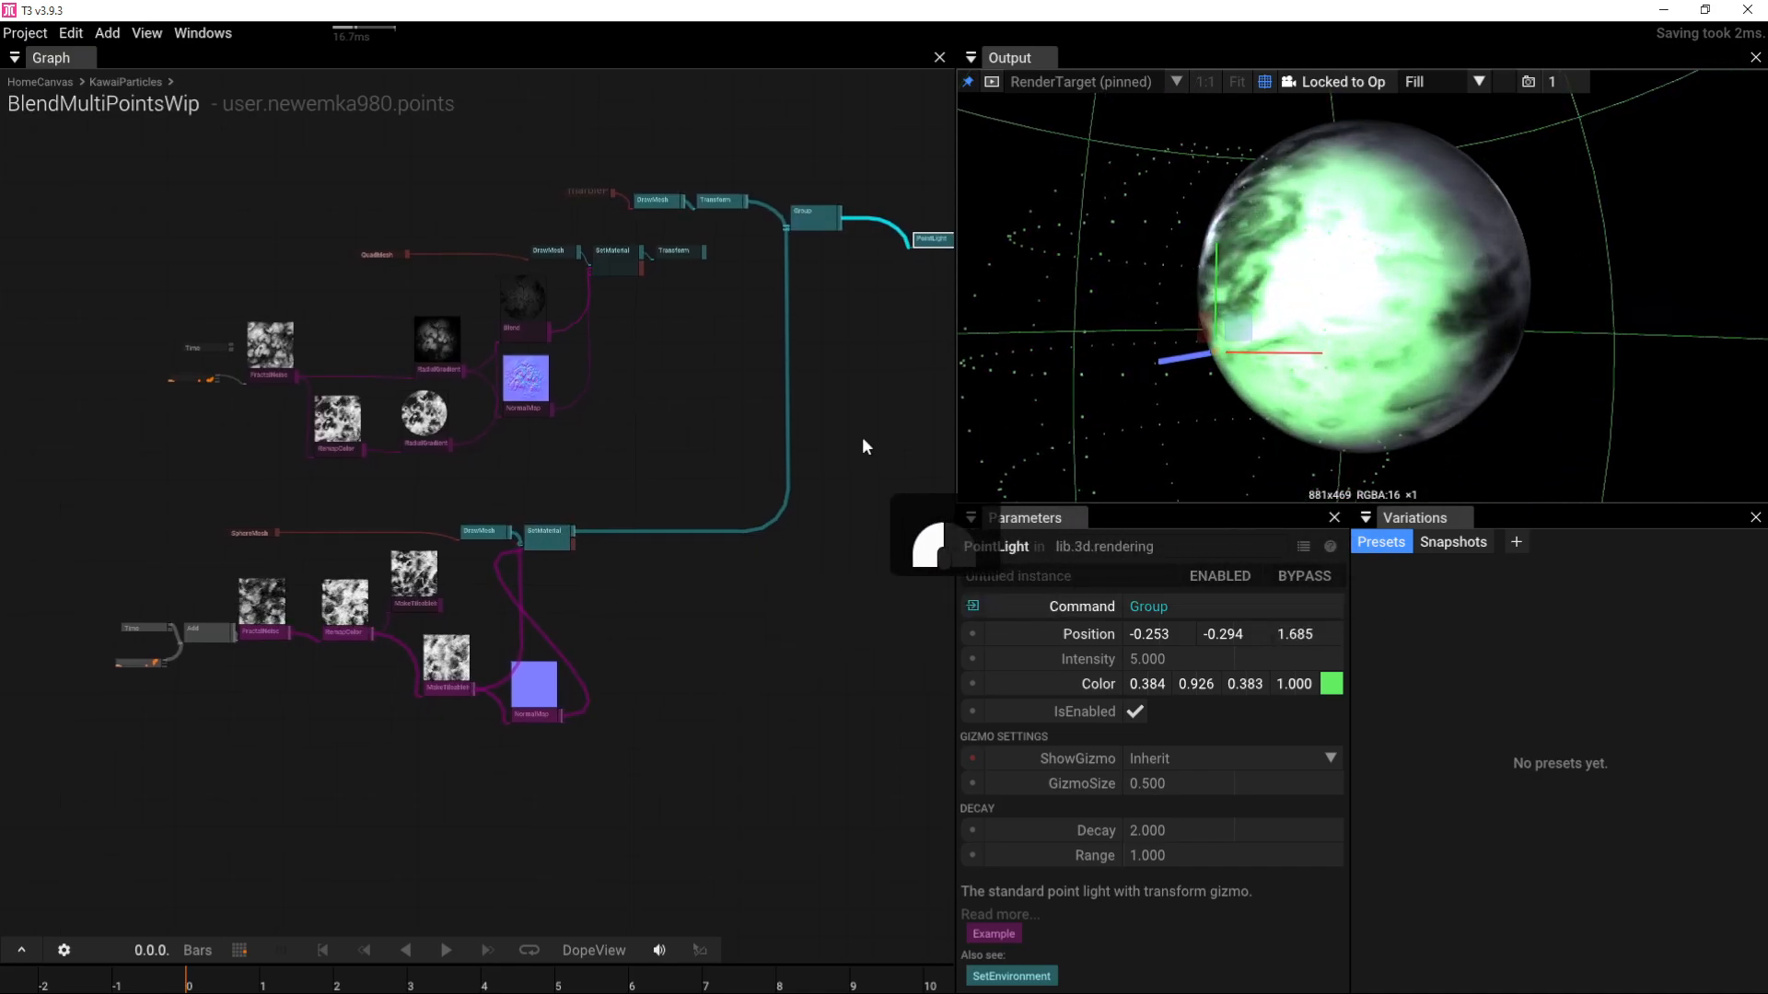
drag(1272, 251, 1551, 225)
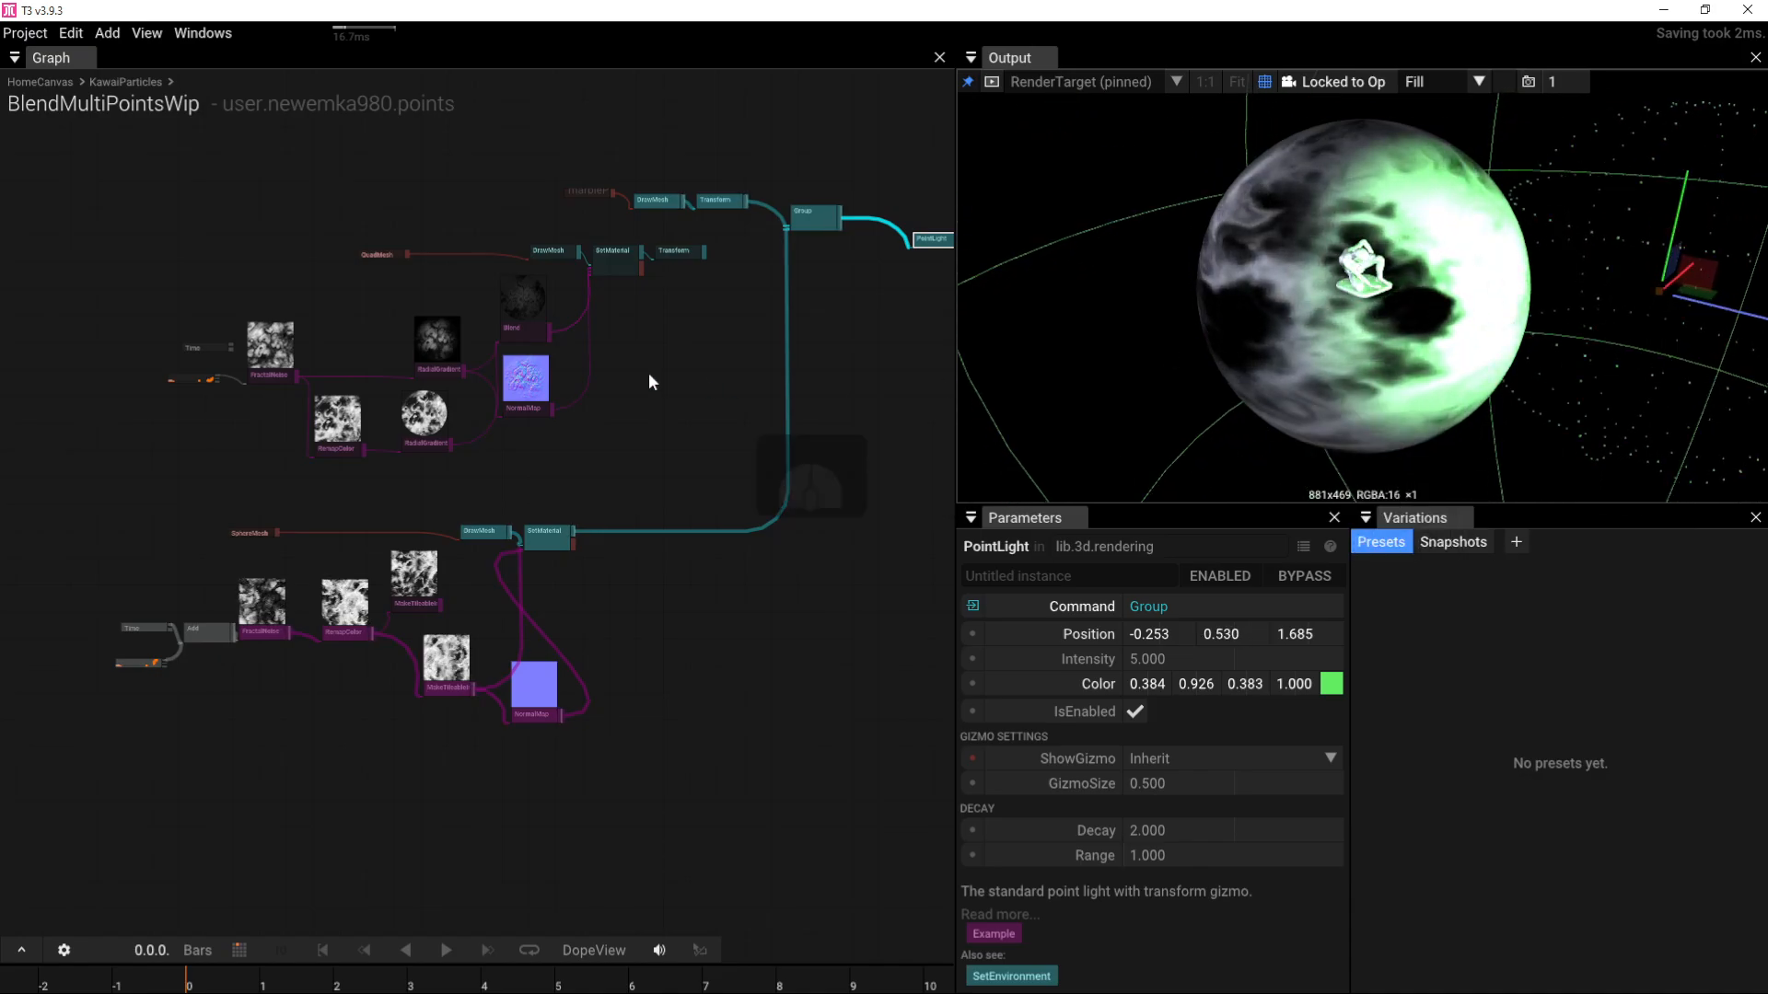
right_drag(630, 327, 454, 412)
right_drag(635, 368, 387, 423)
scroll(637, 439, up, 4)
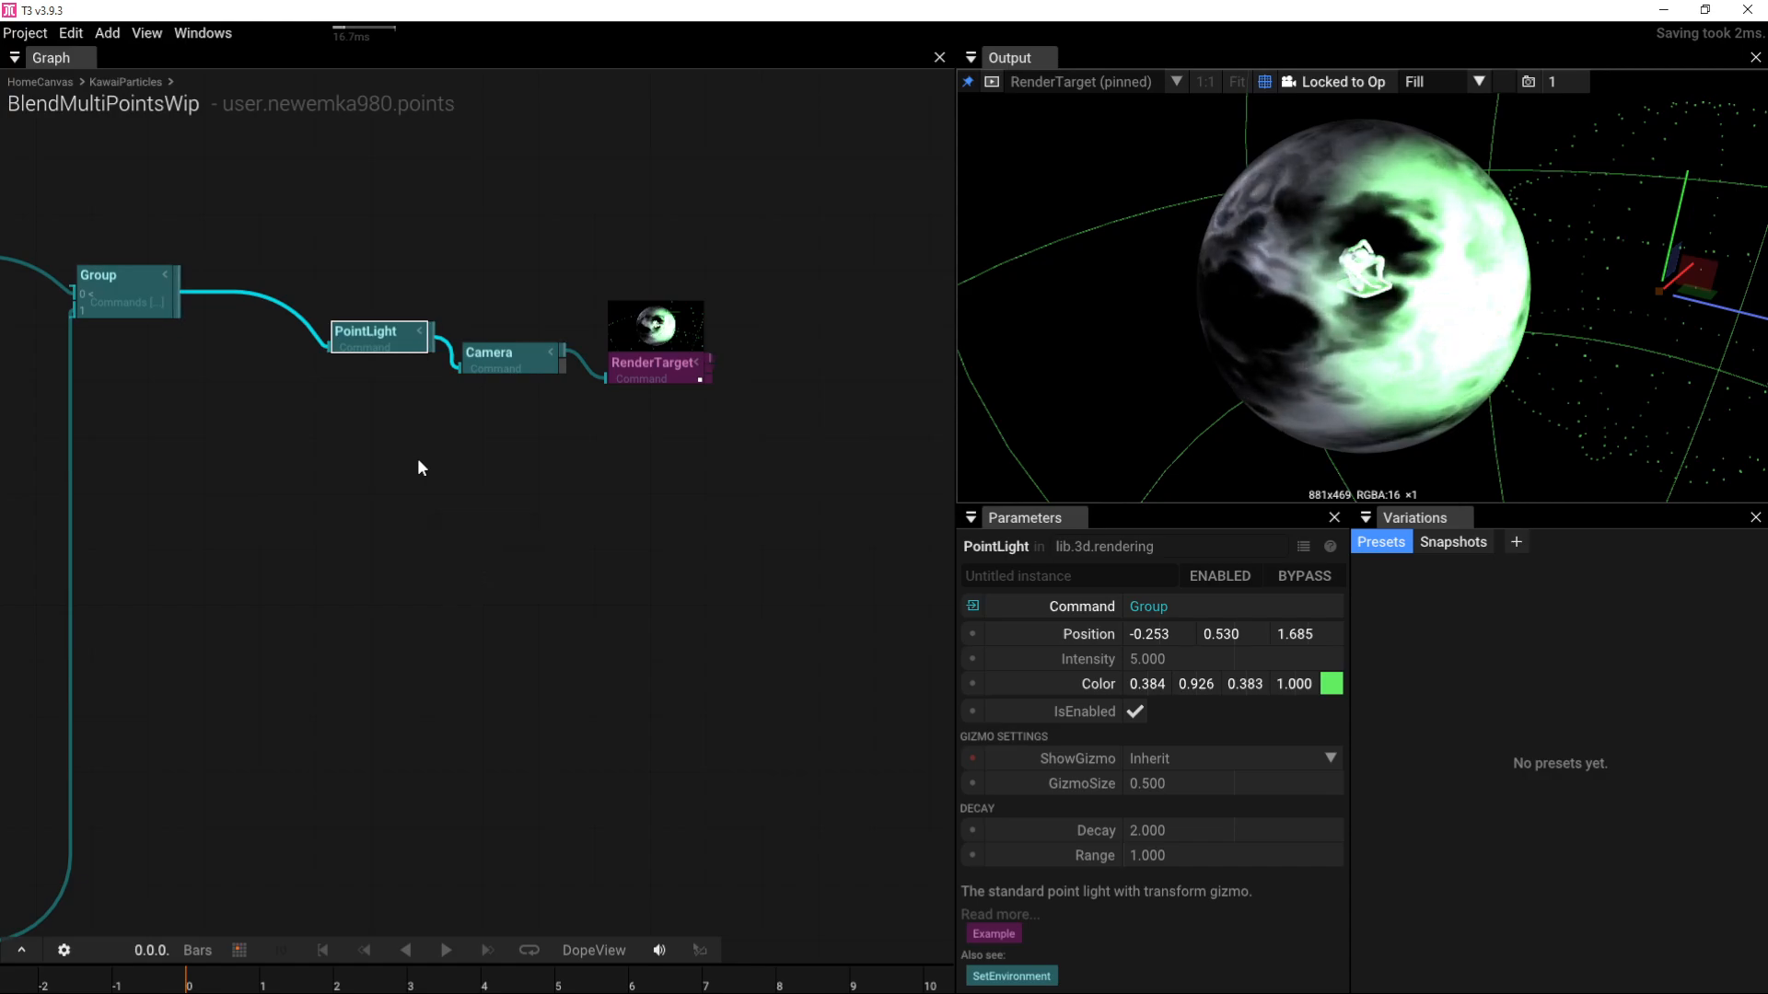
Step: Add a SetEnvironment node fed by Group's output, undoing its accidental PointLight link
drag(176, 302, 201, 420)
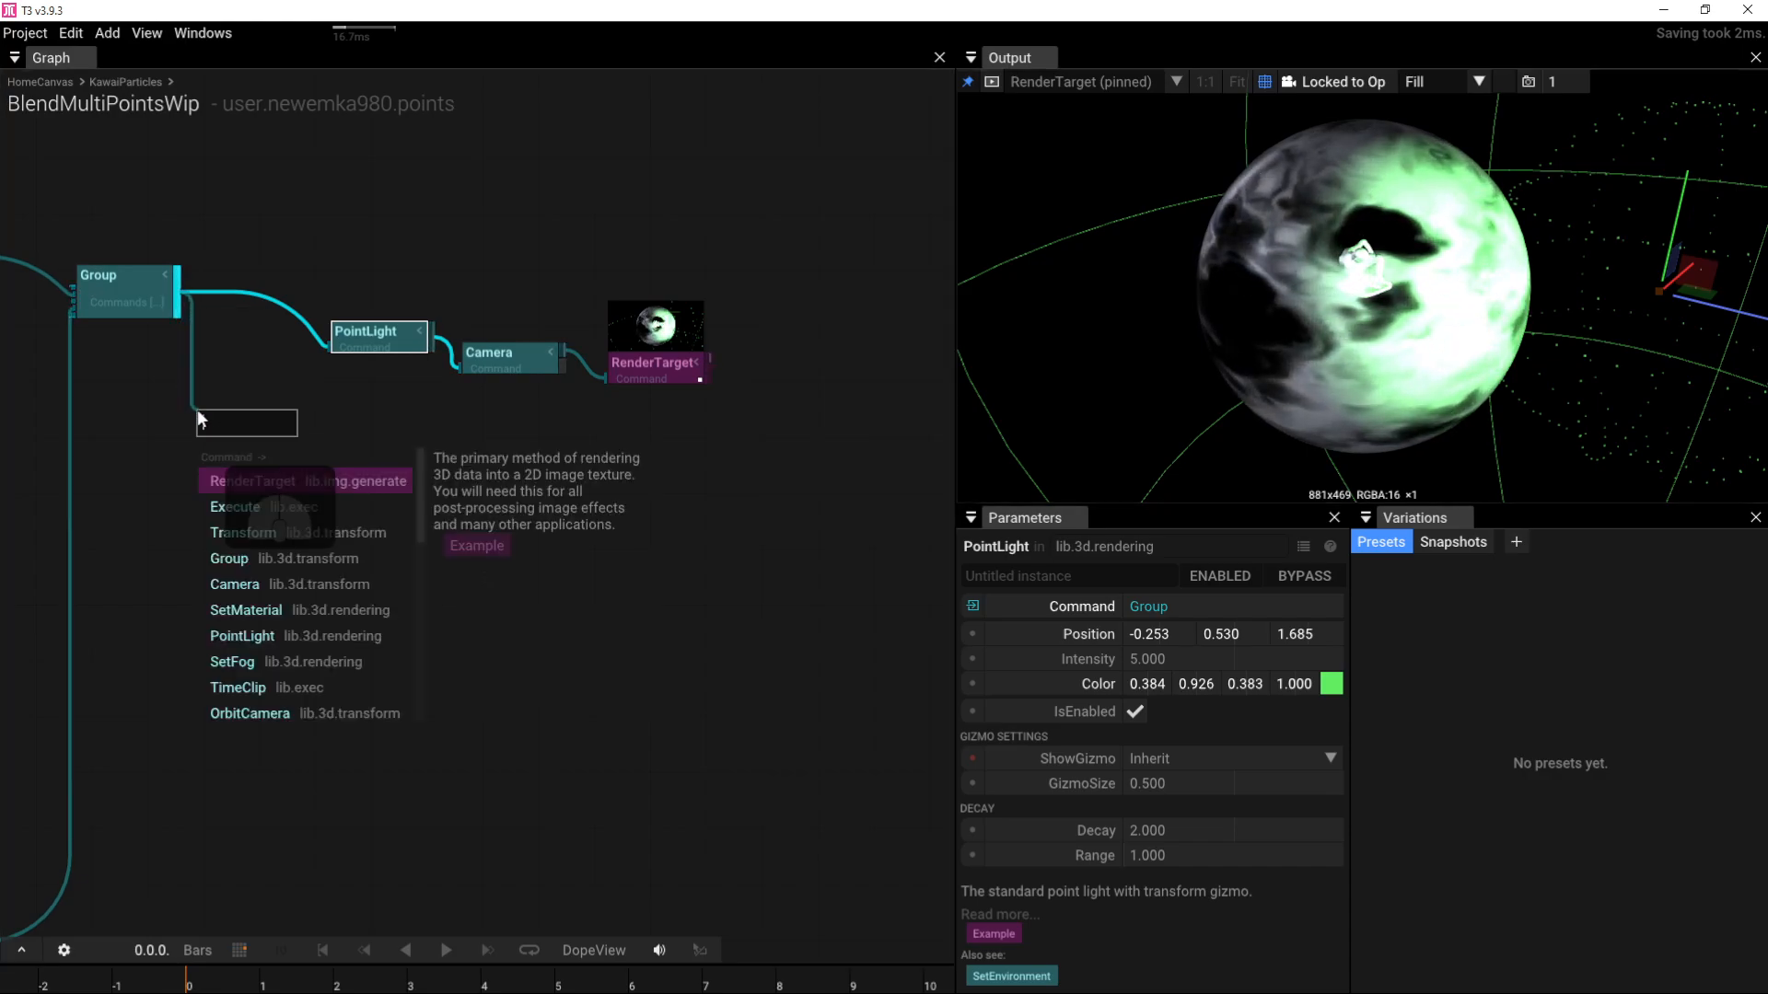
text(set)
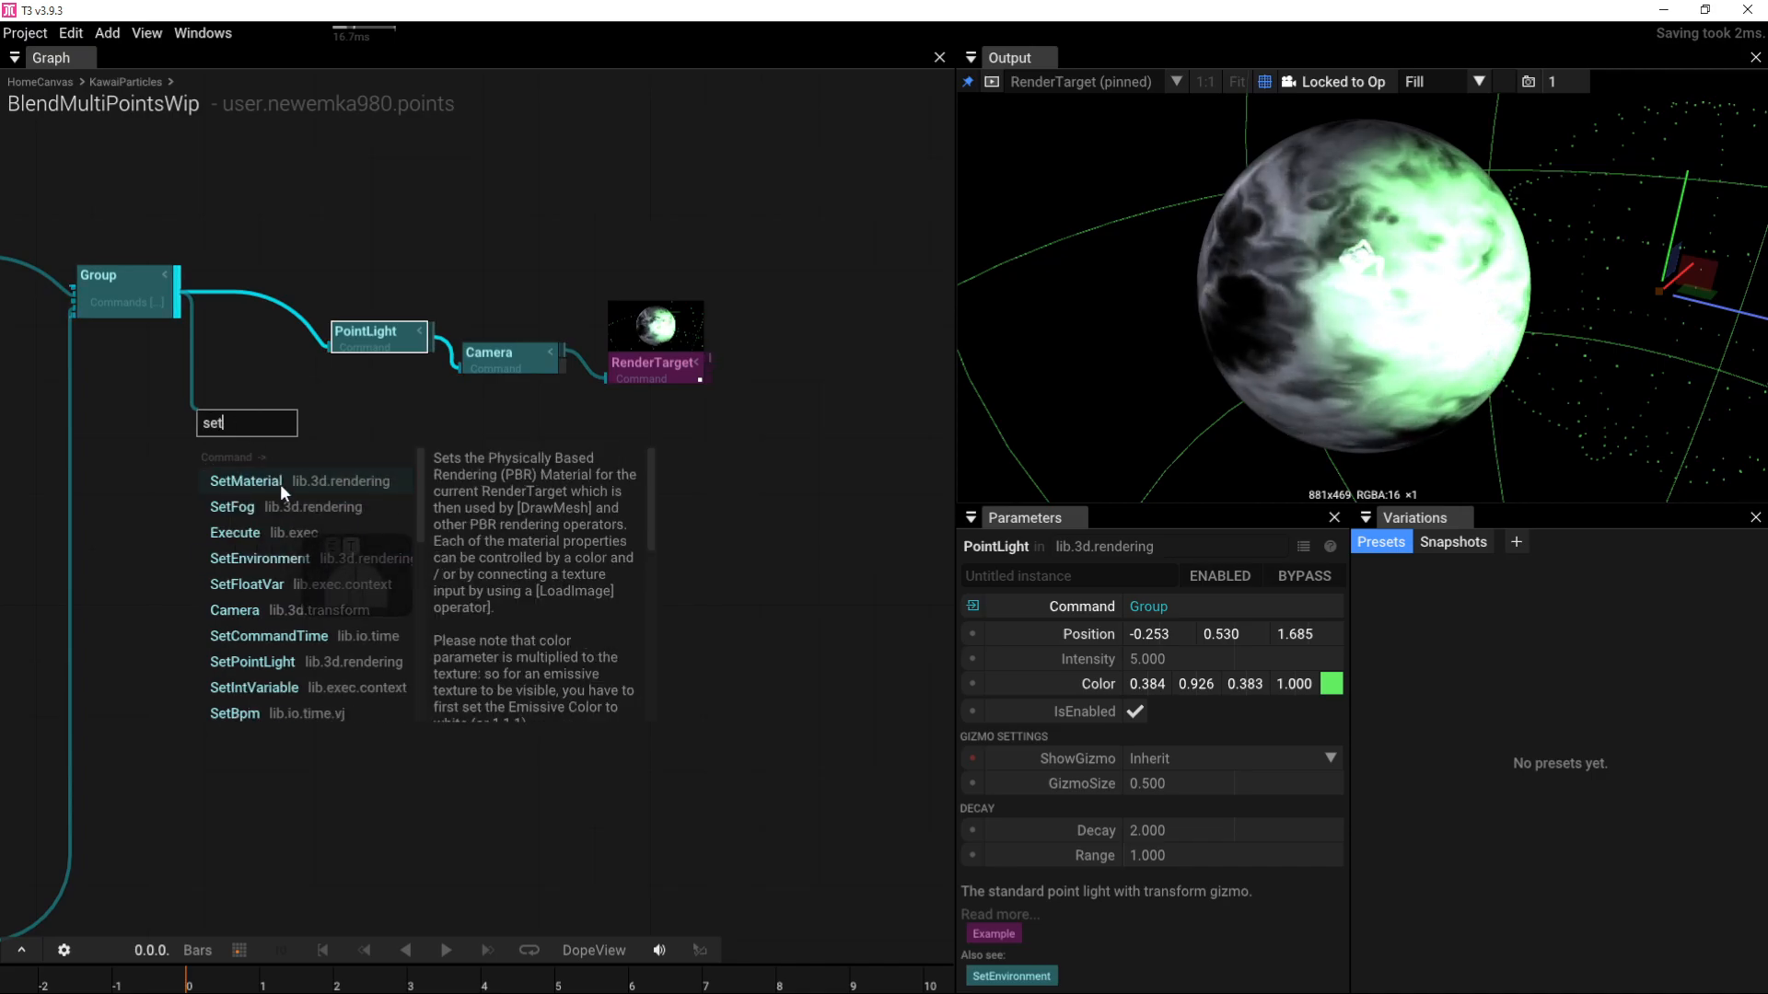
click(276, 557)
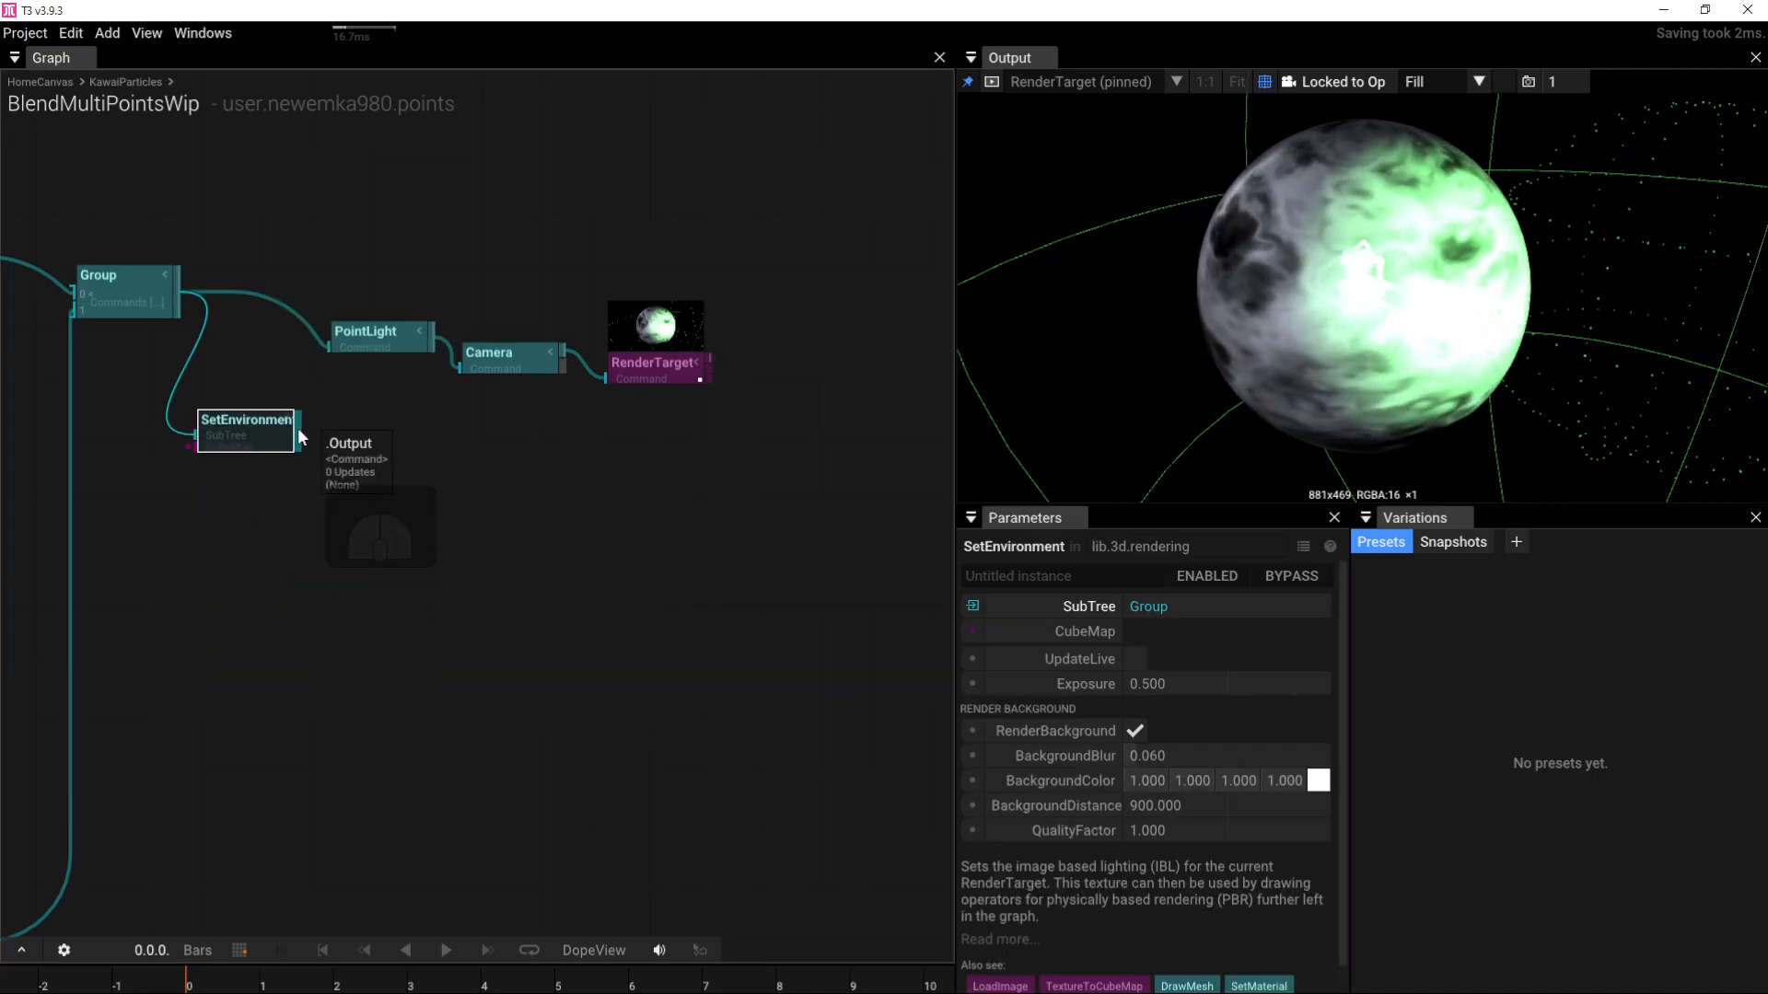
drag(296, 427, 330, 347)
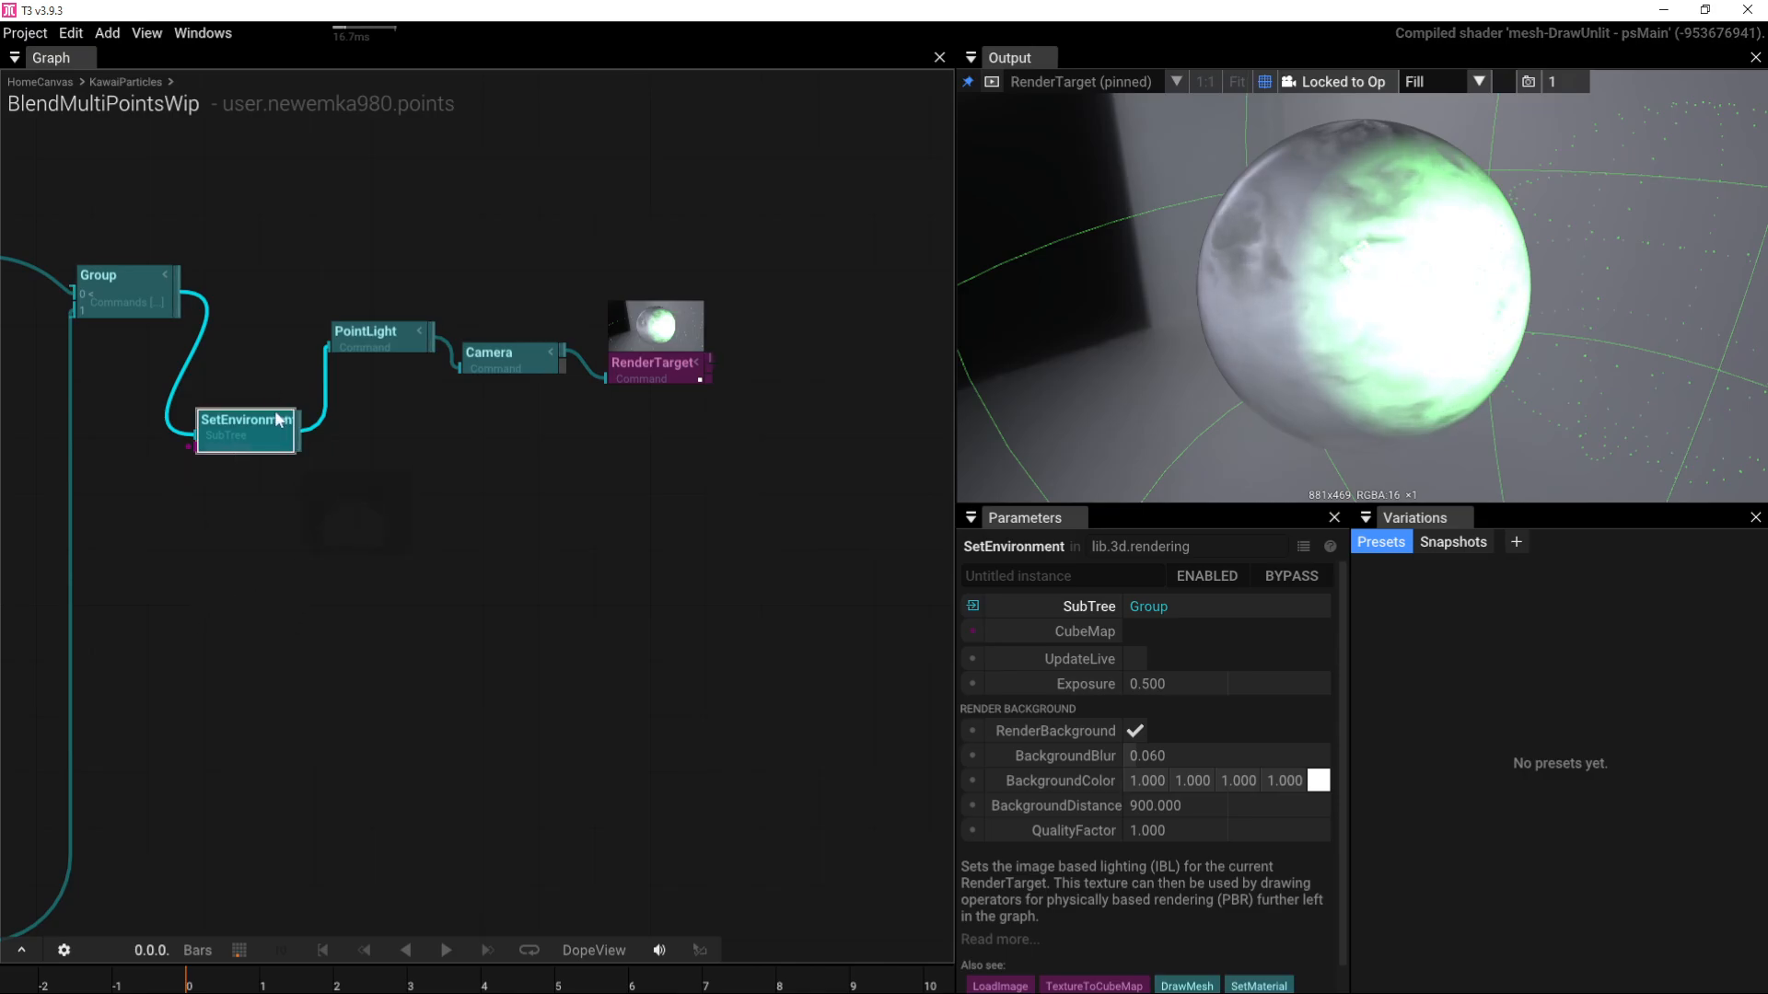
key(ctrl+z)
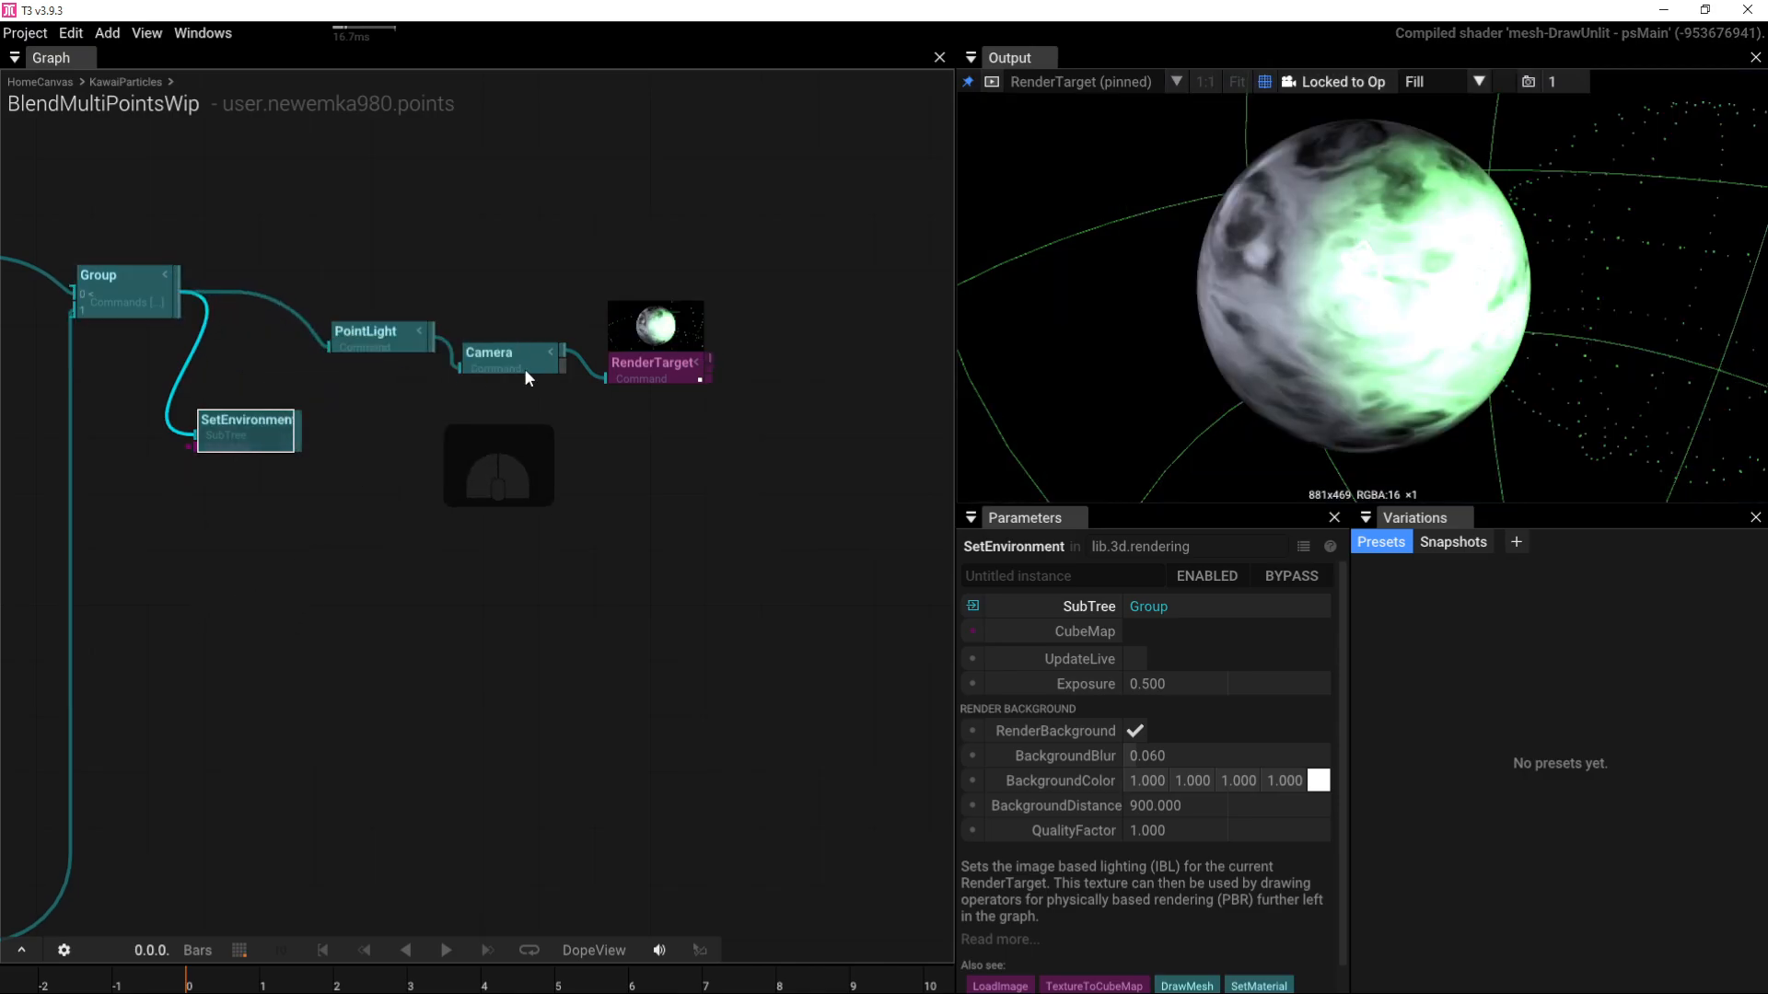
Step: Take PointLight out of the chain and feed SetEnvironment into the Camera instead of Group
drag(1203, 235, 1137, 293)
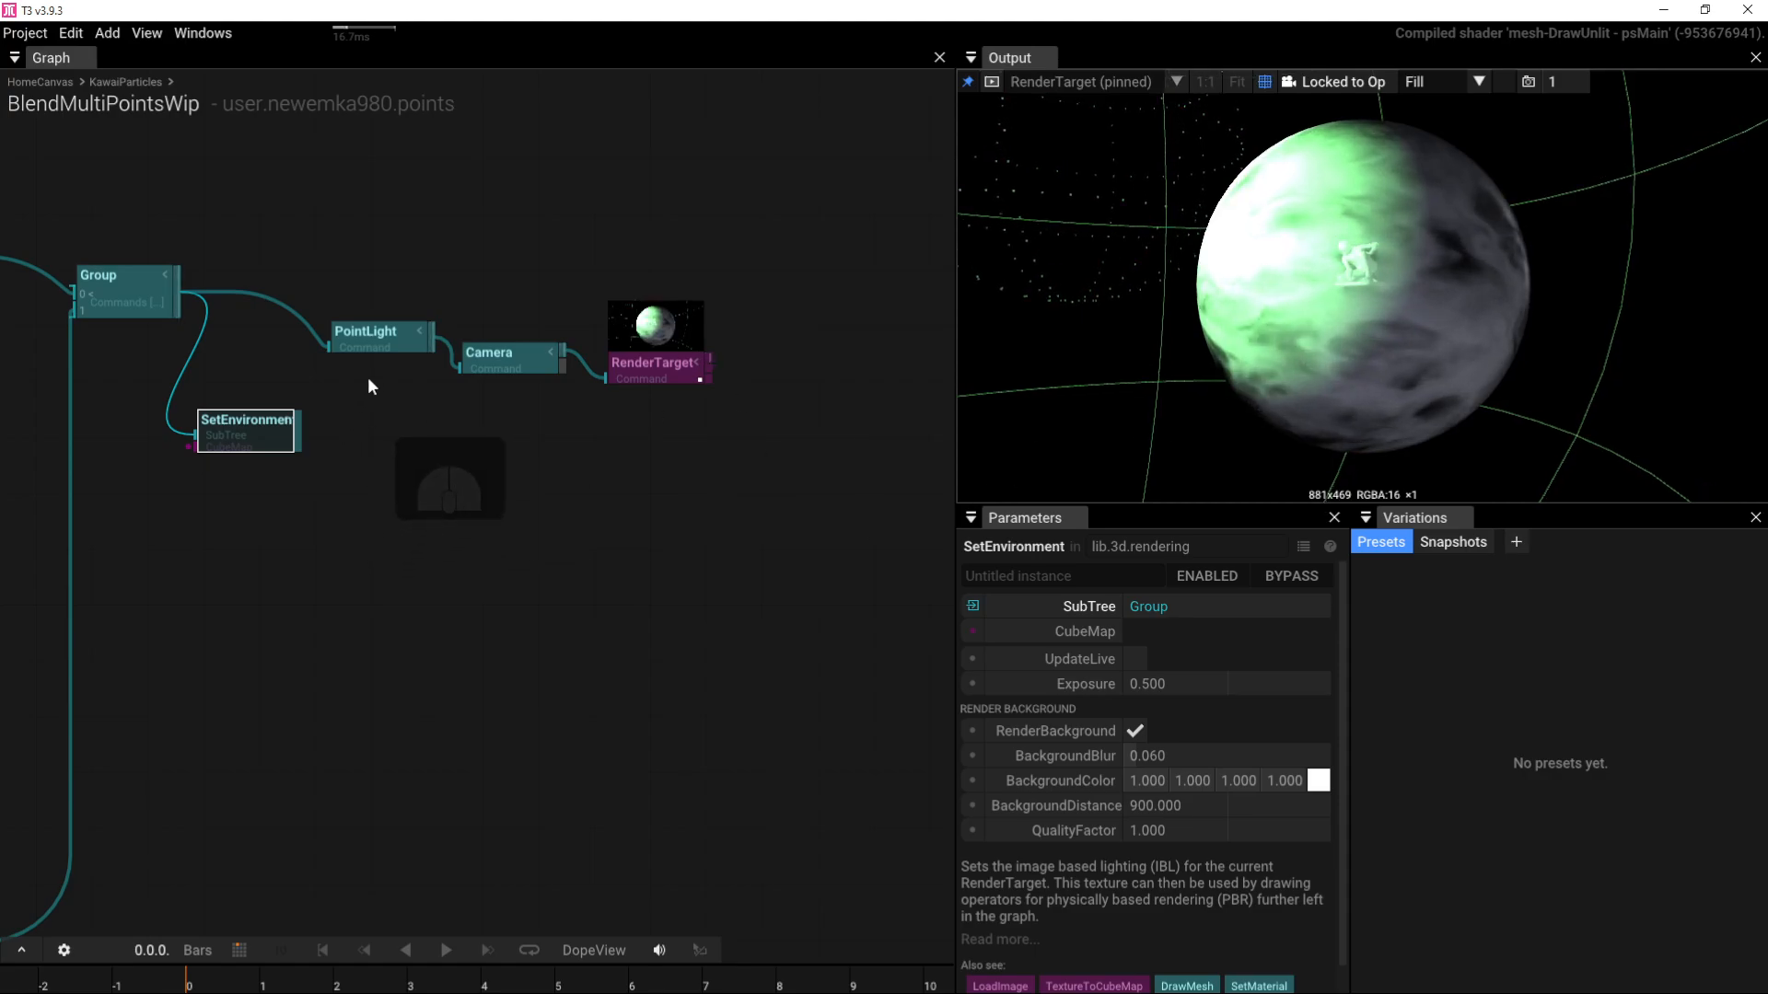
drag(359, 334, 547, 215)
drag(1077, 195, 1268, 261)
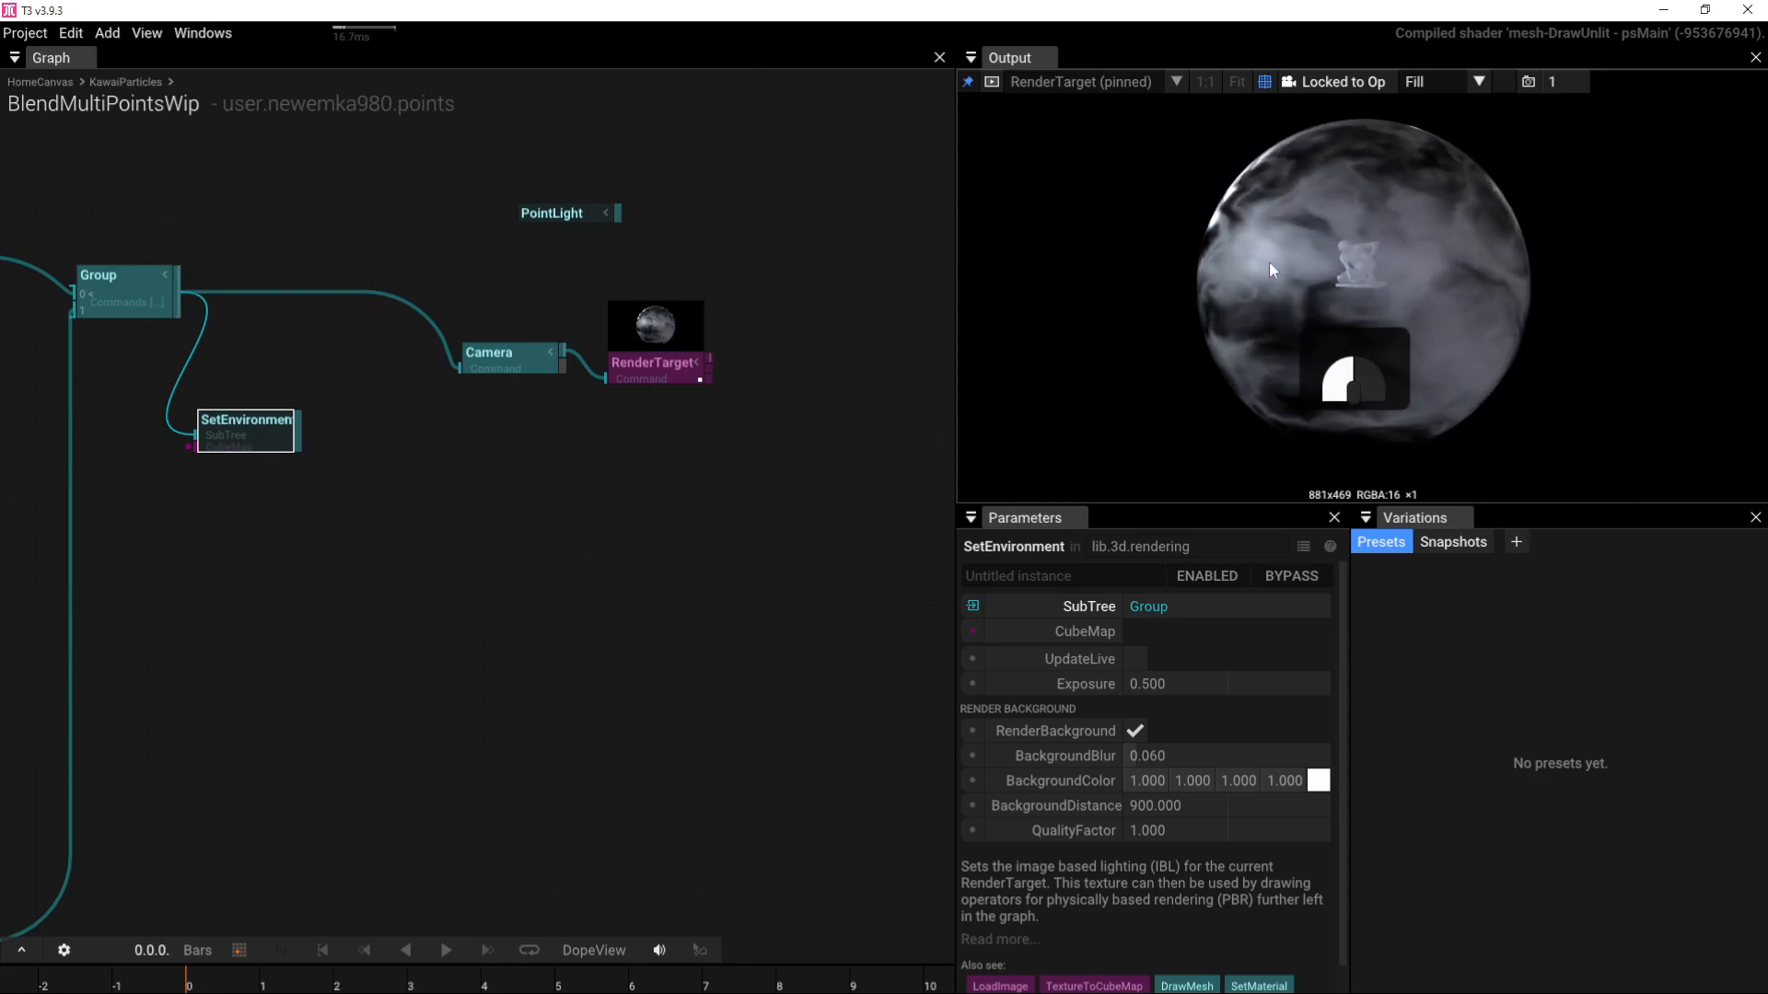
right_drag(177, 359, 618, 398)
right_drag(799, 407, 598, 428)
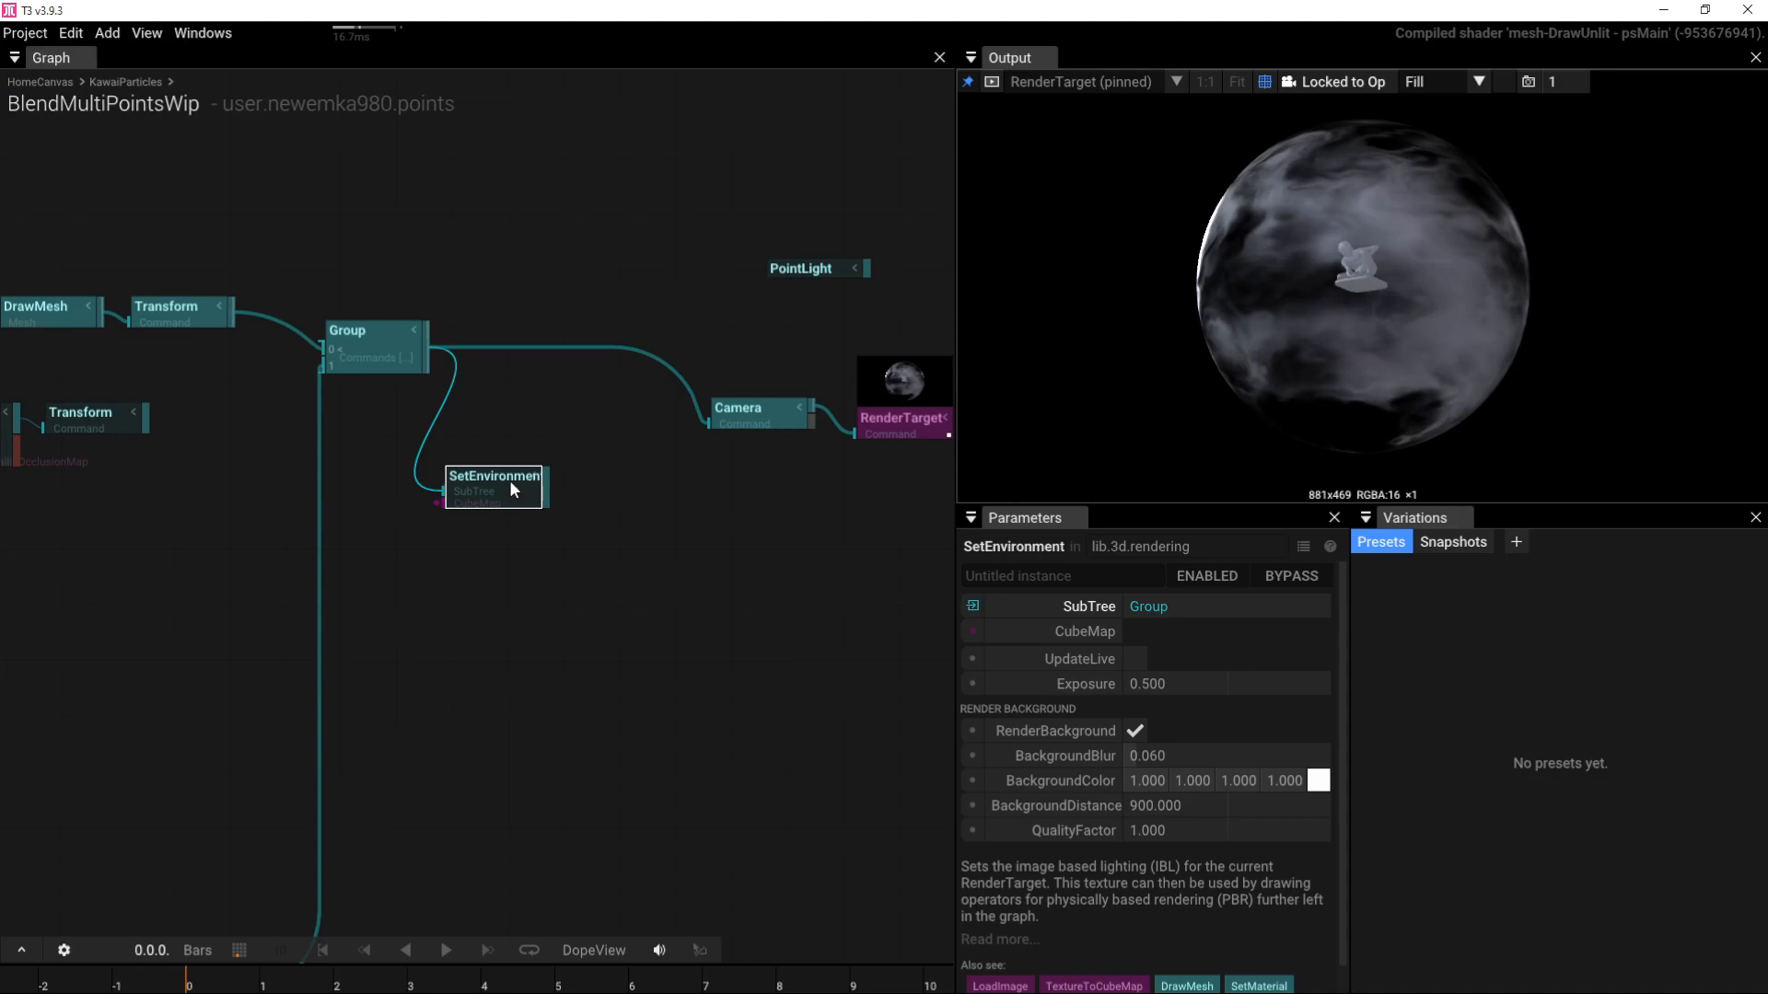
drag(1344, 261, 1446, 324)
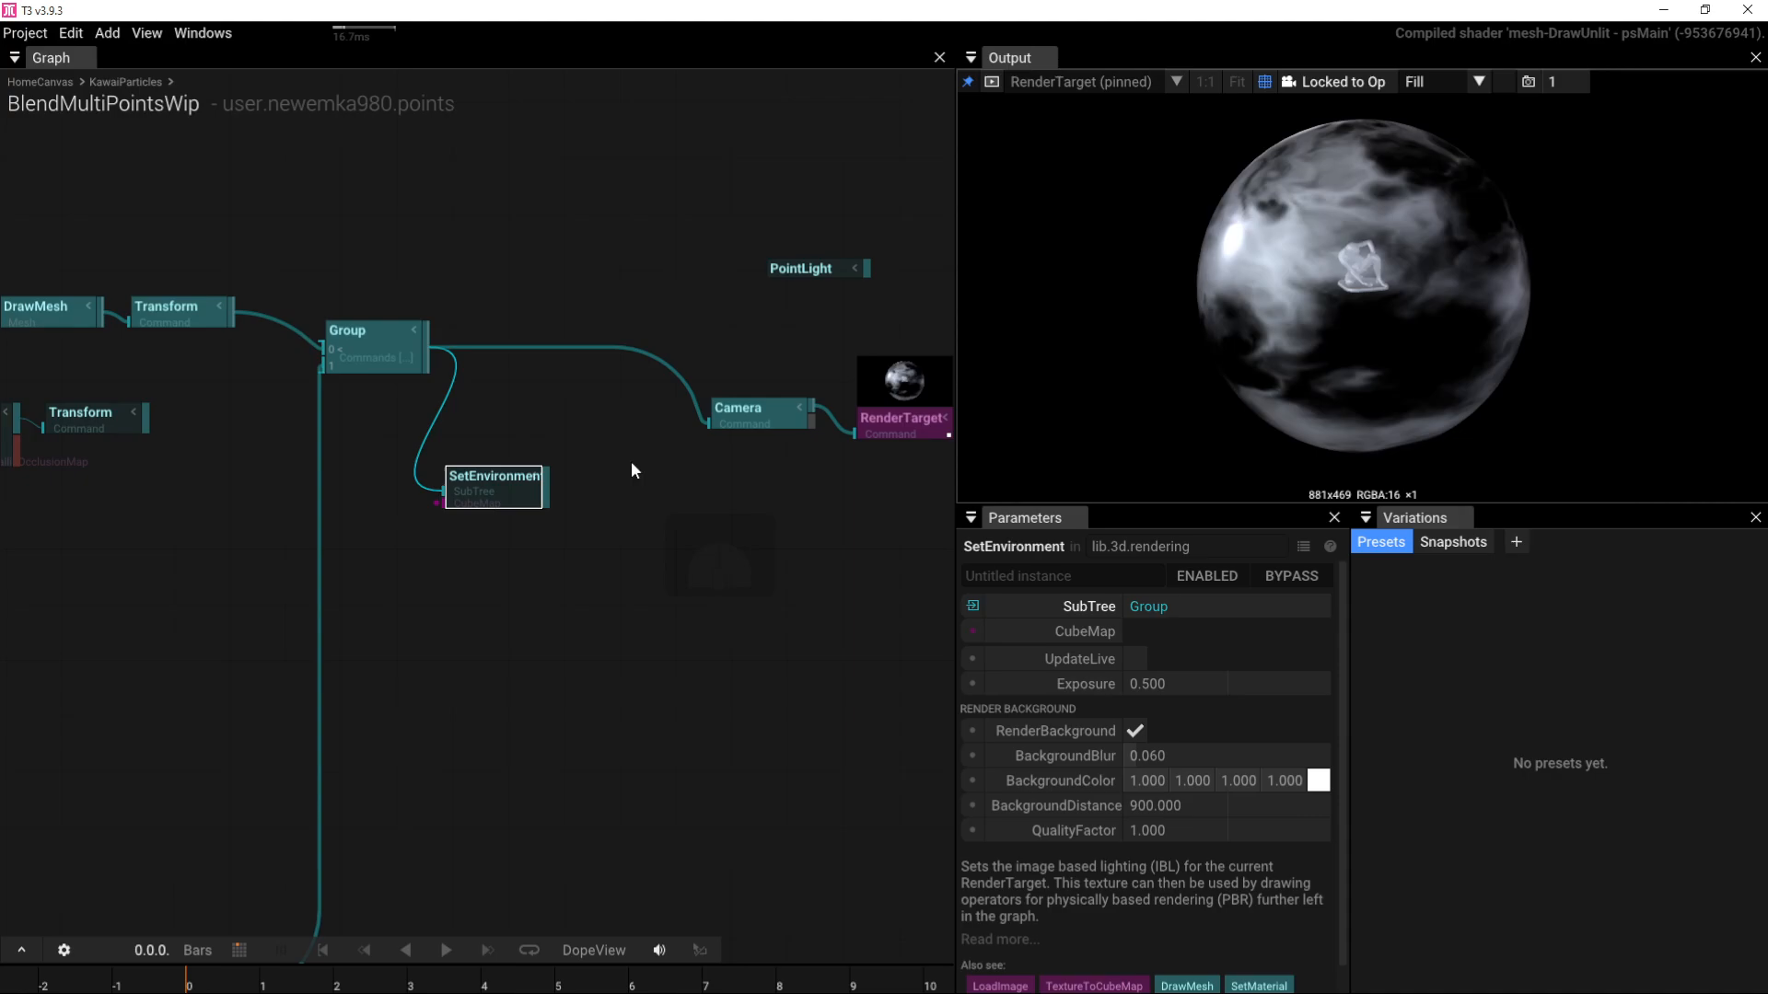
drag(545, 495, 708, 420)
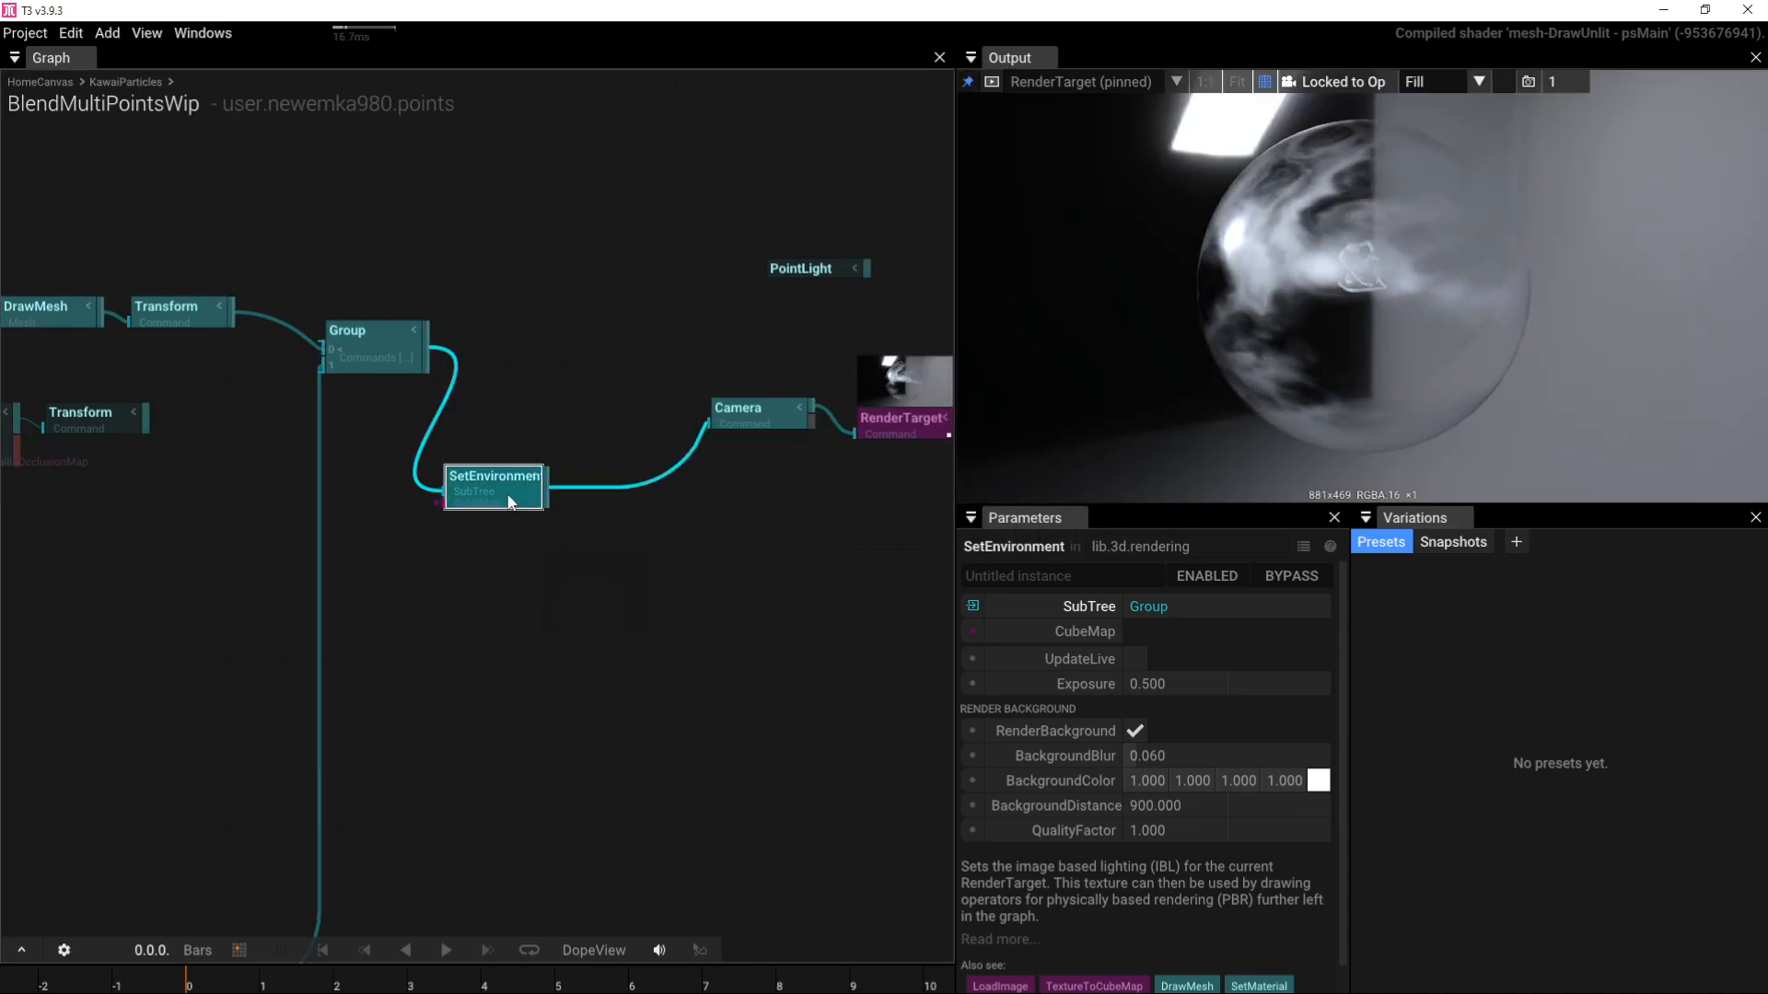
drag(490, 474, 535, 381)
drag(1429, 362, 1300, 334)
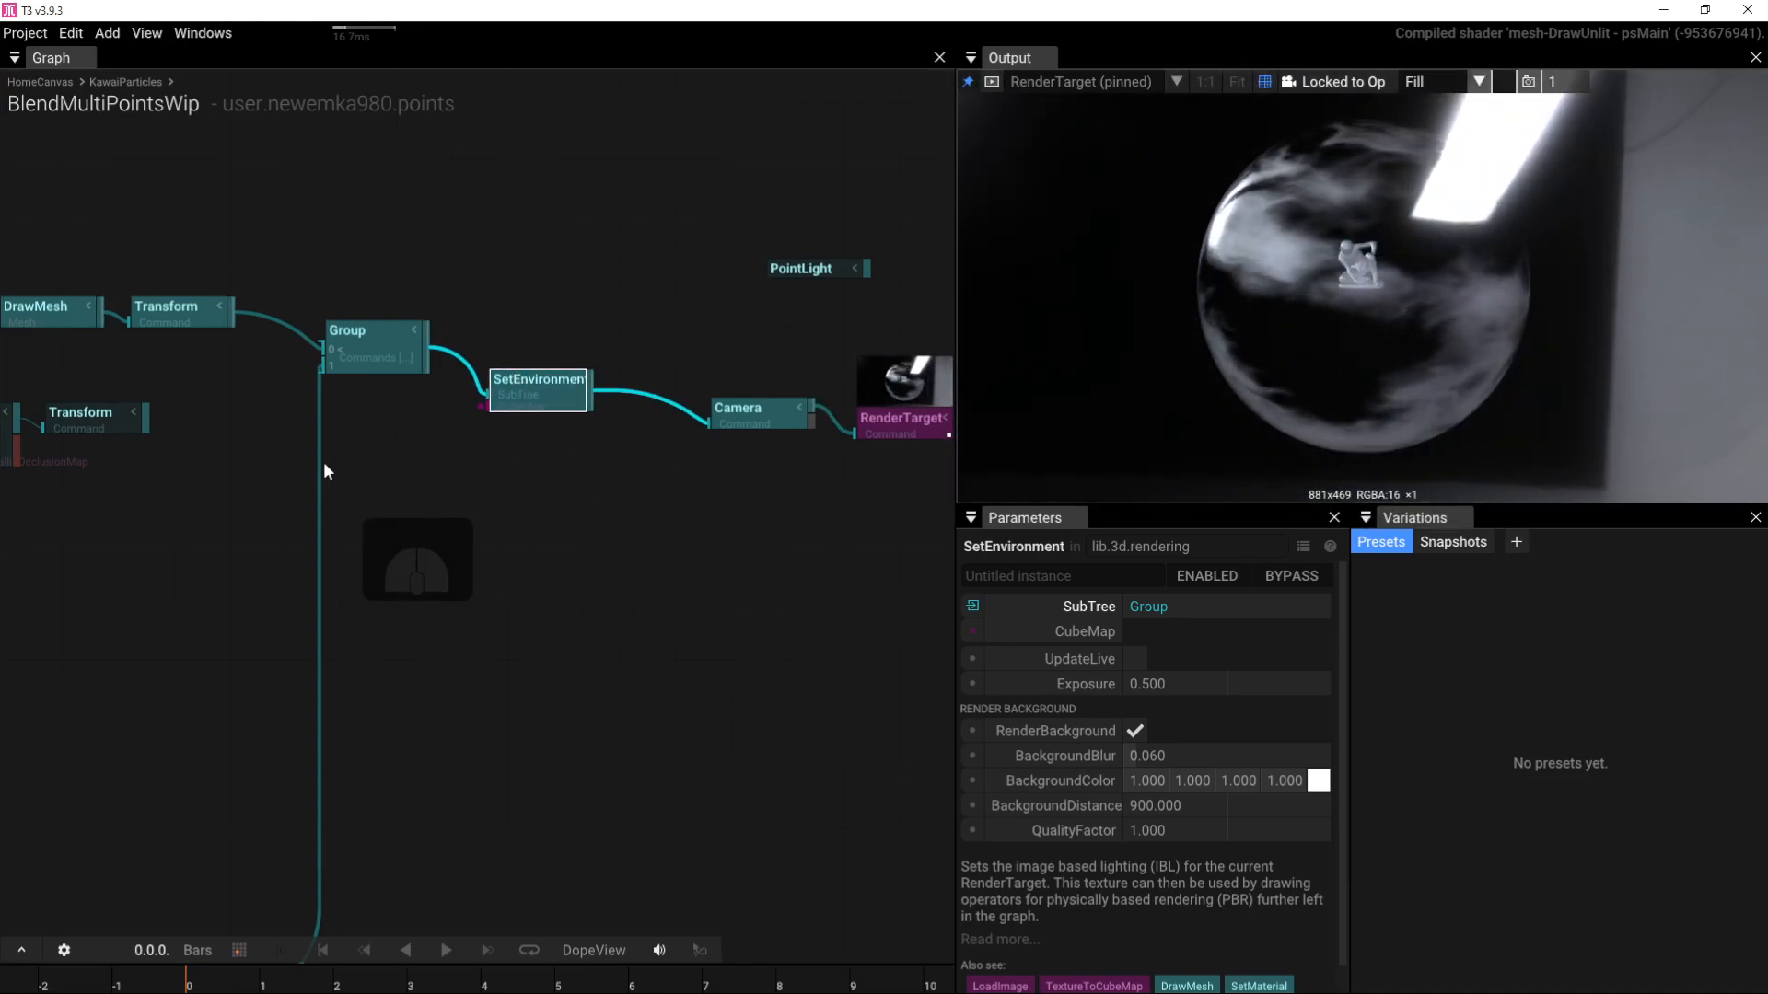
drag(483, 405, 416, 514)
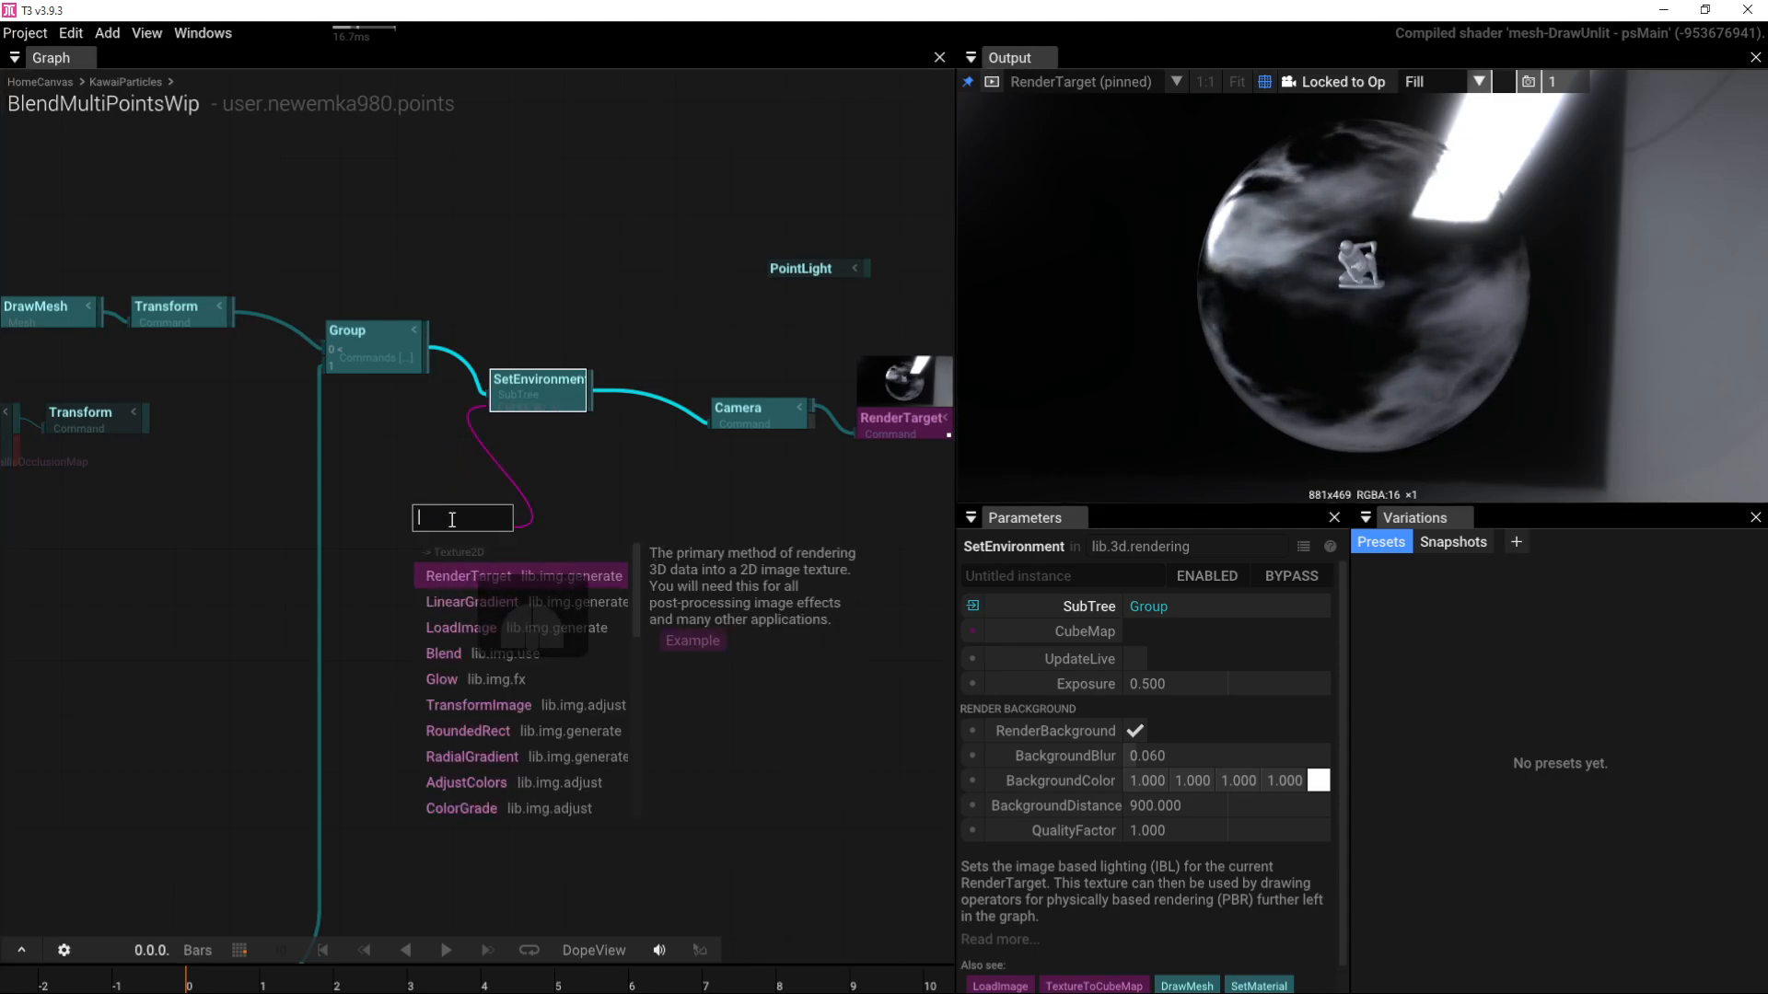
text(te)
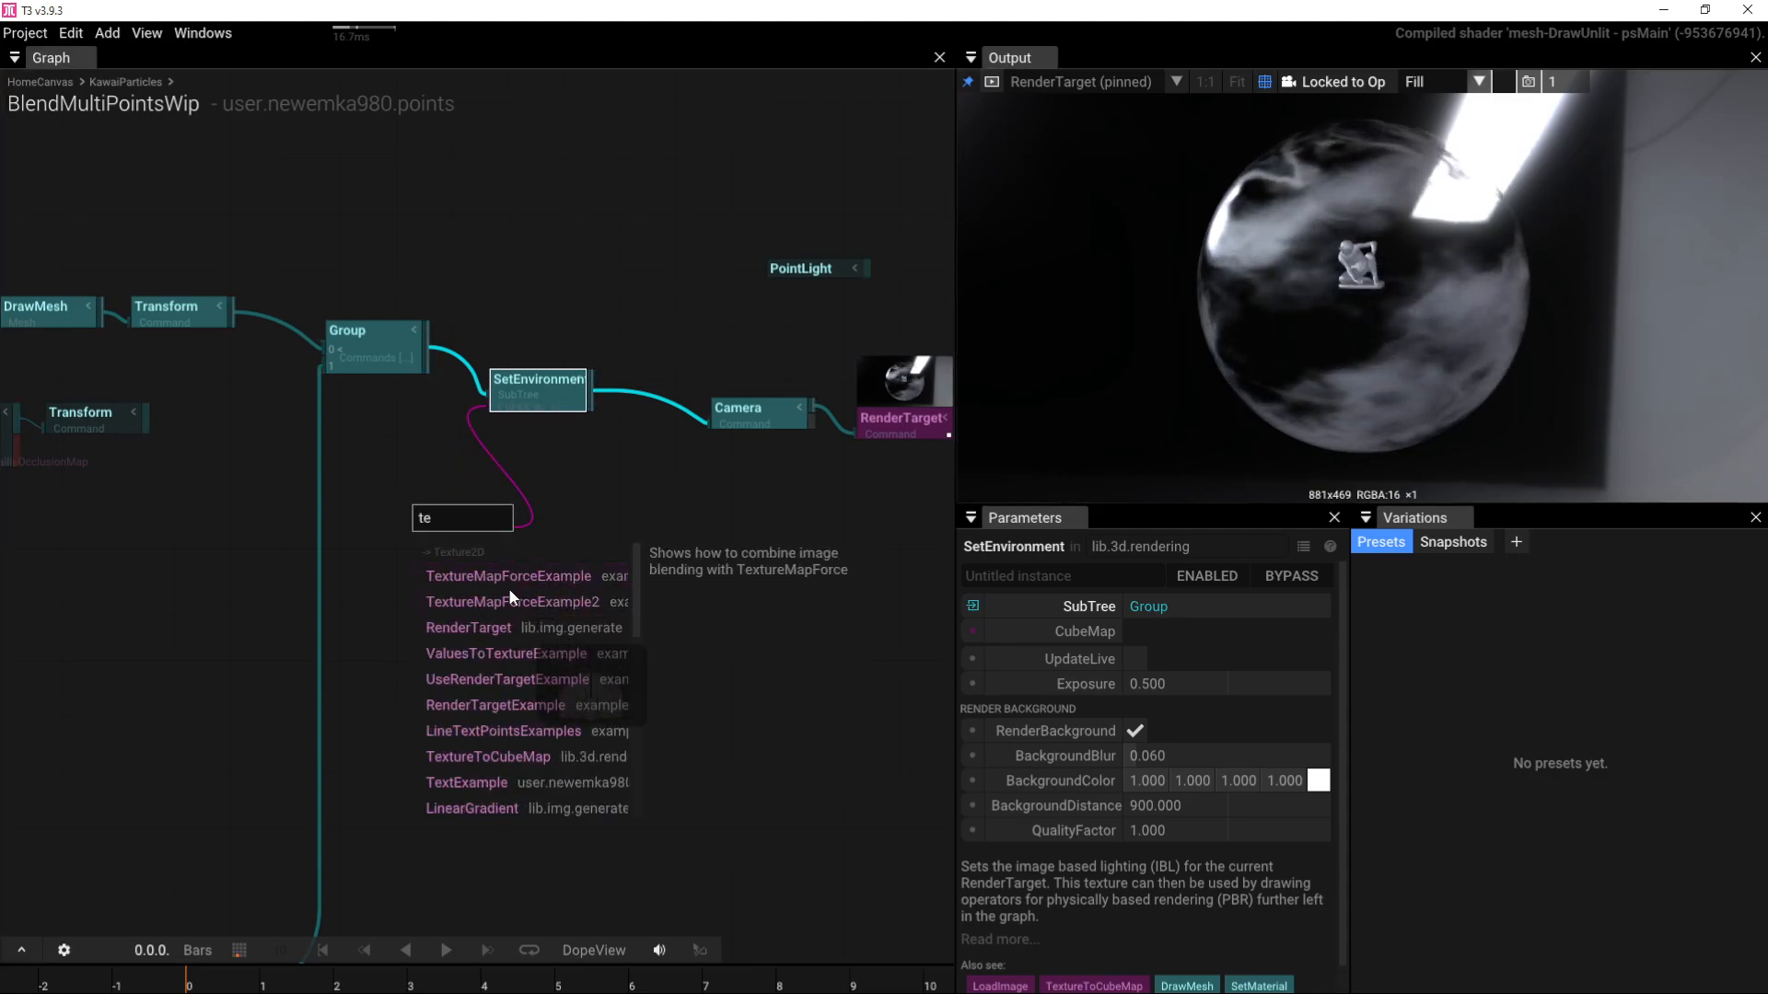
text(xt)
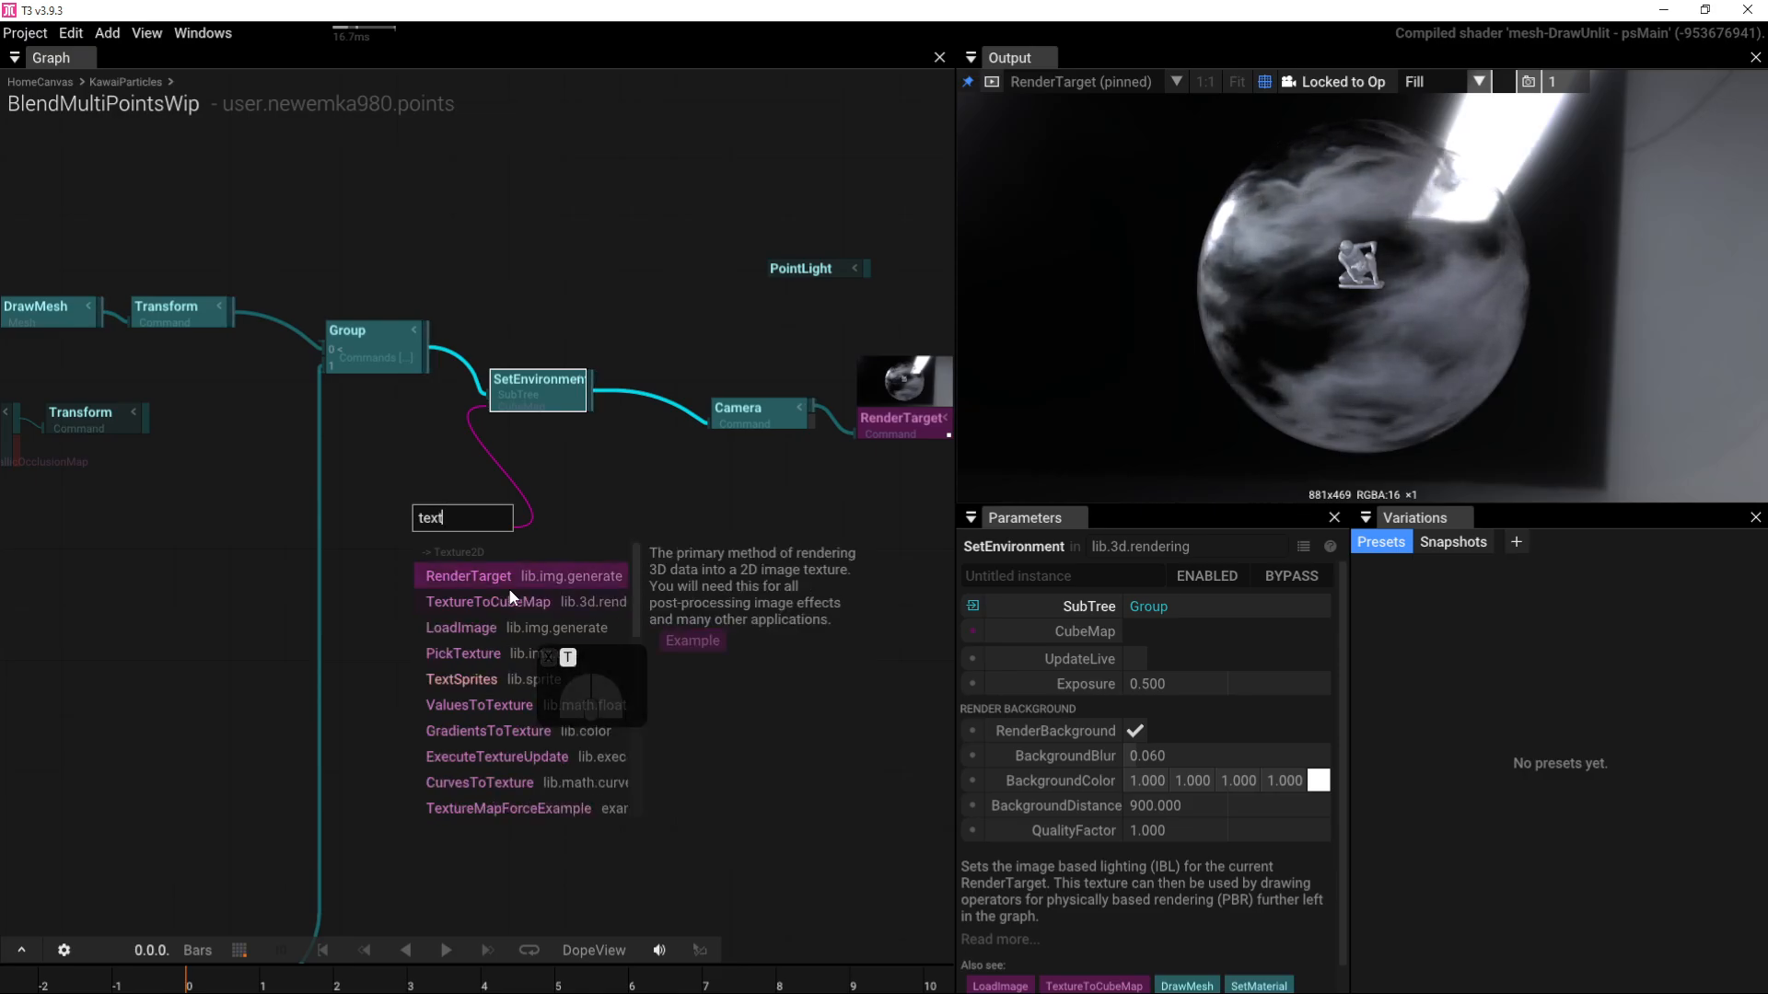
text(ure)
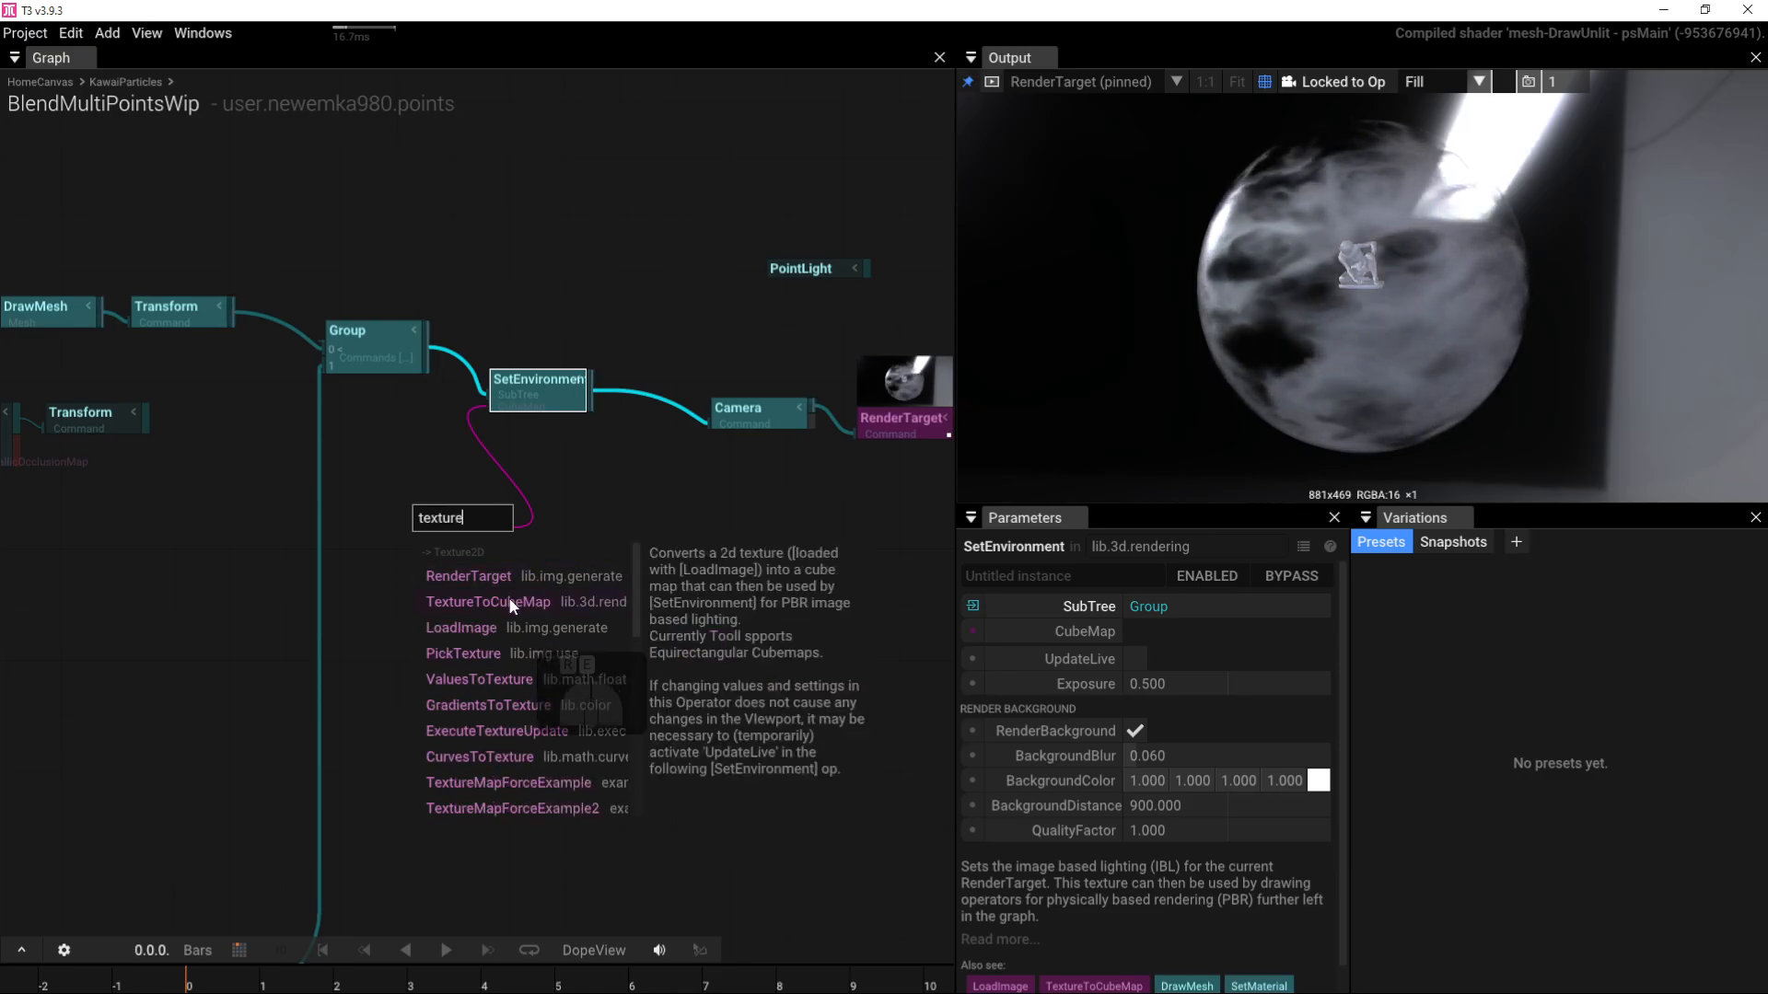
Step: Connect a TextureToCubeMap node to SetEnvironment's CubeMap input and place it beside SetEnvironment
click(488, 601)
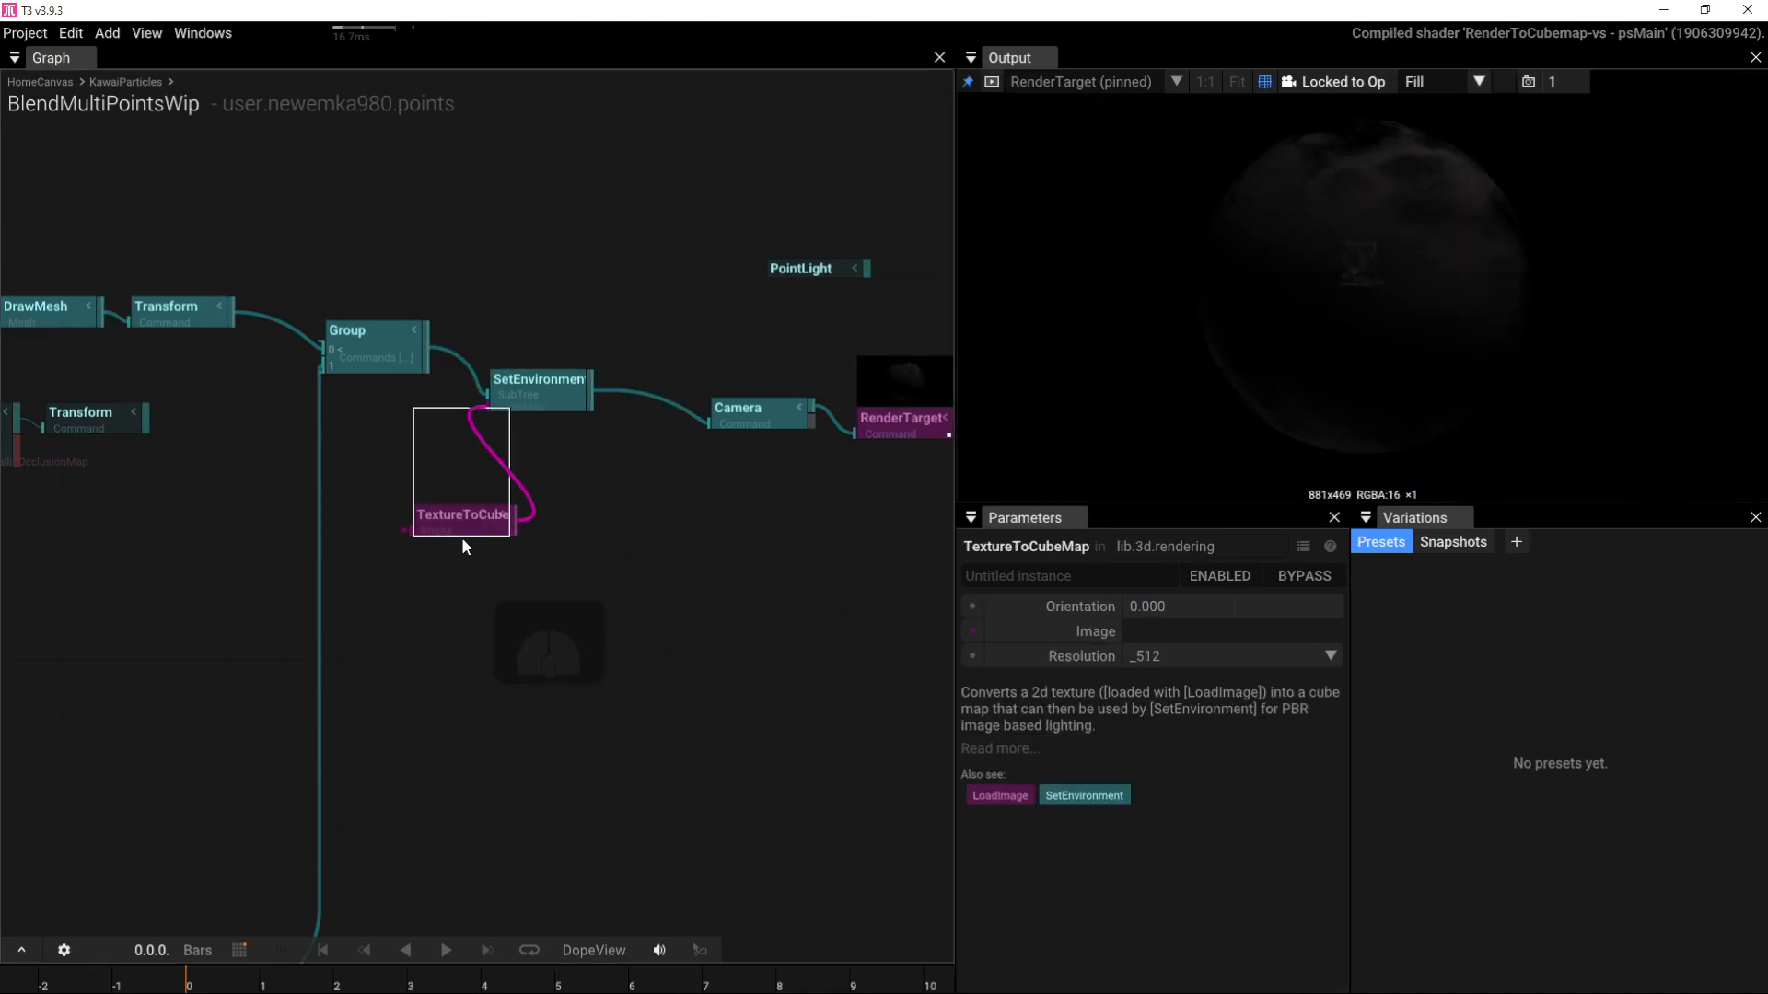
drag(461, 537, 398, 592)
drag(534, 378, 525, 330)
drag(402, 497, 401, 456)
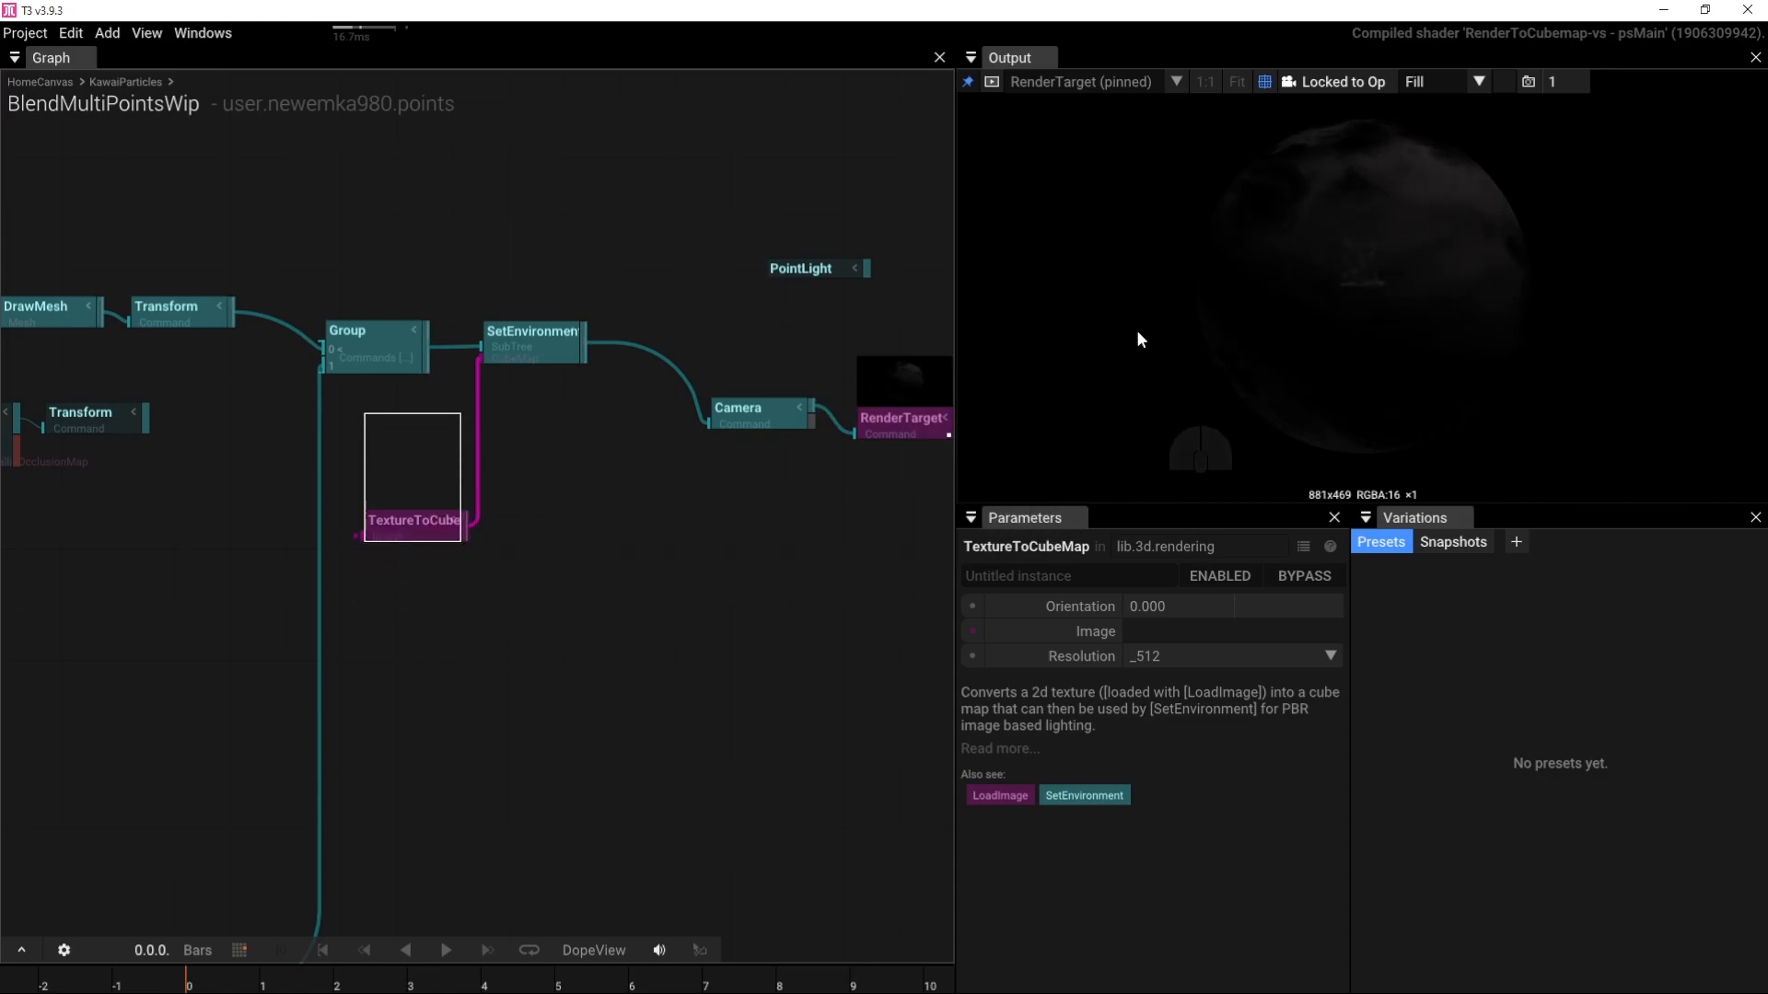
drag(1366, 336, 1206, 391)
drag(810, 268, 755, 269)
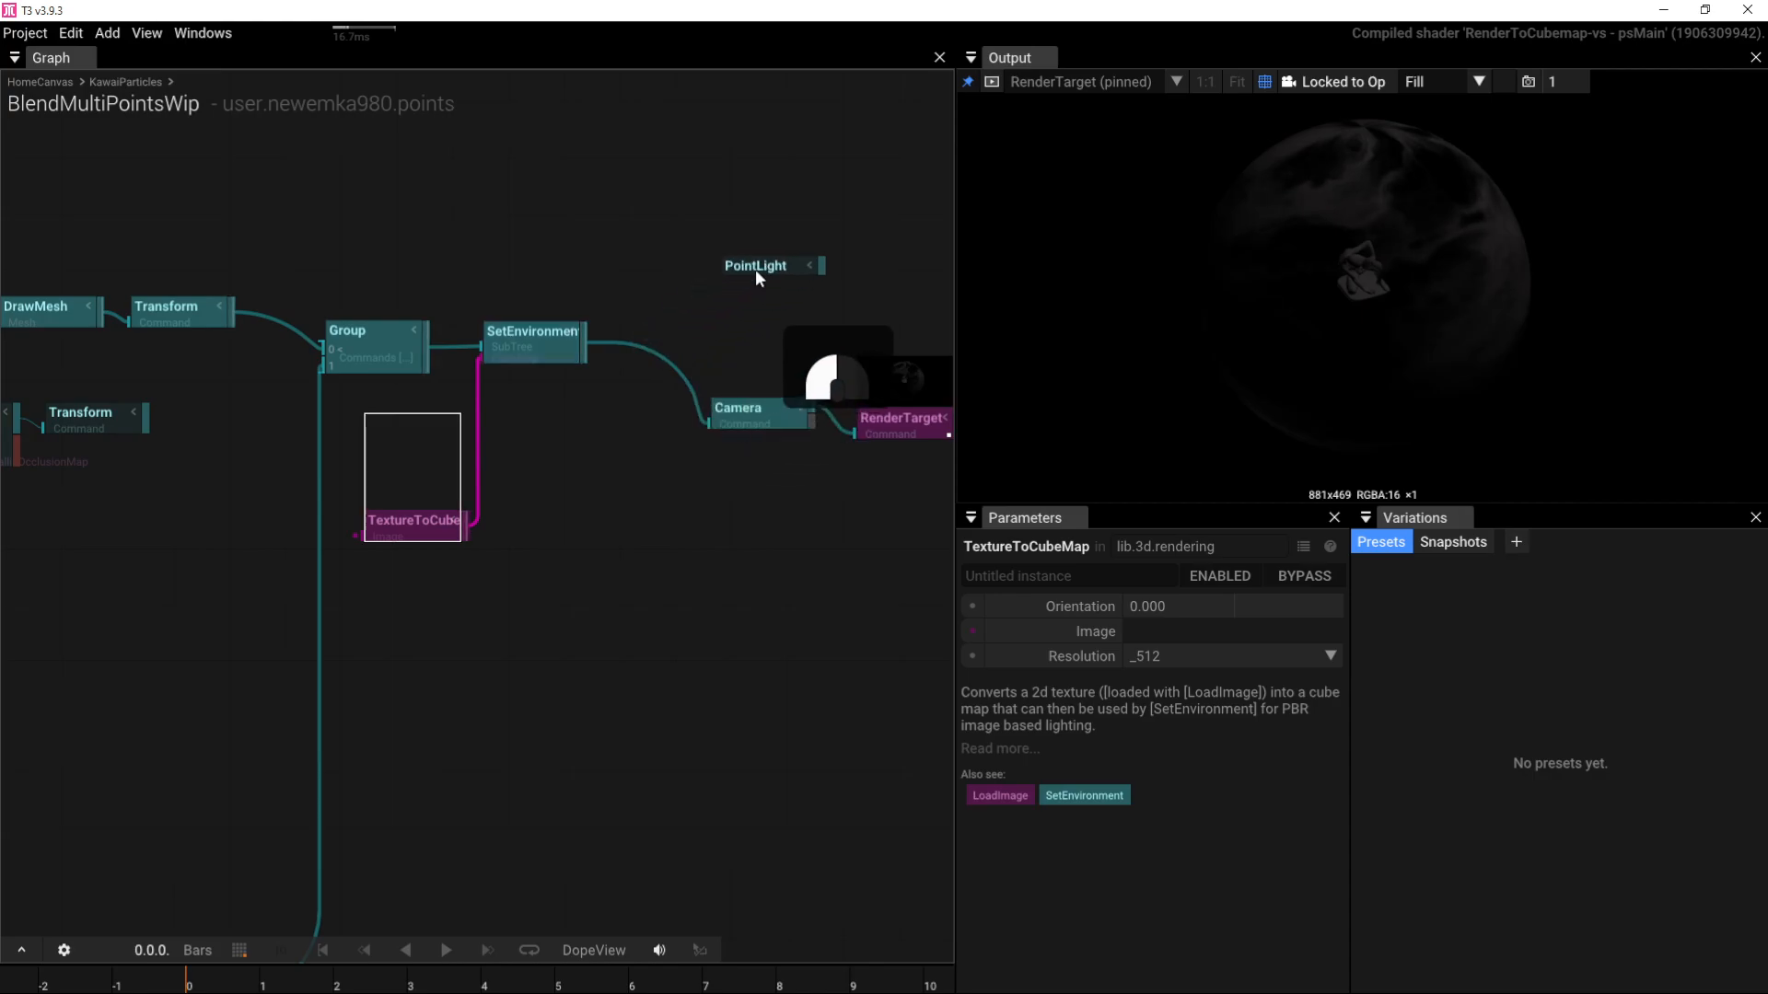
Step: Insert PointLight between SetEnvironment and Camera and set its intensity to 0, then 2
drag(1456, 291, 1319, 299)
drag(761, 269, 663, 358)
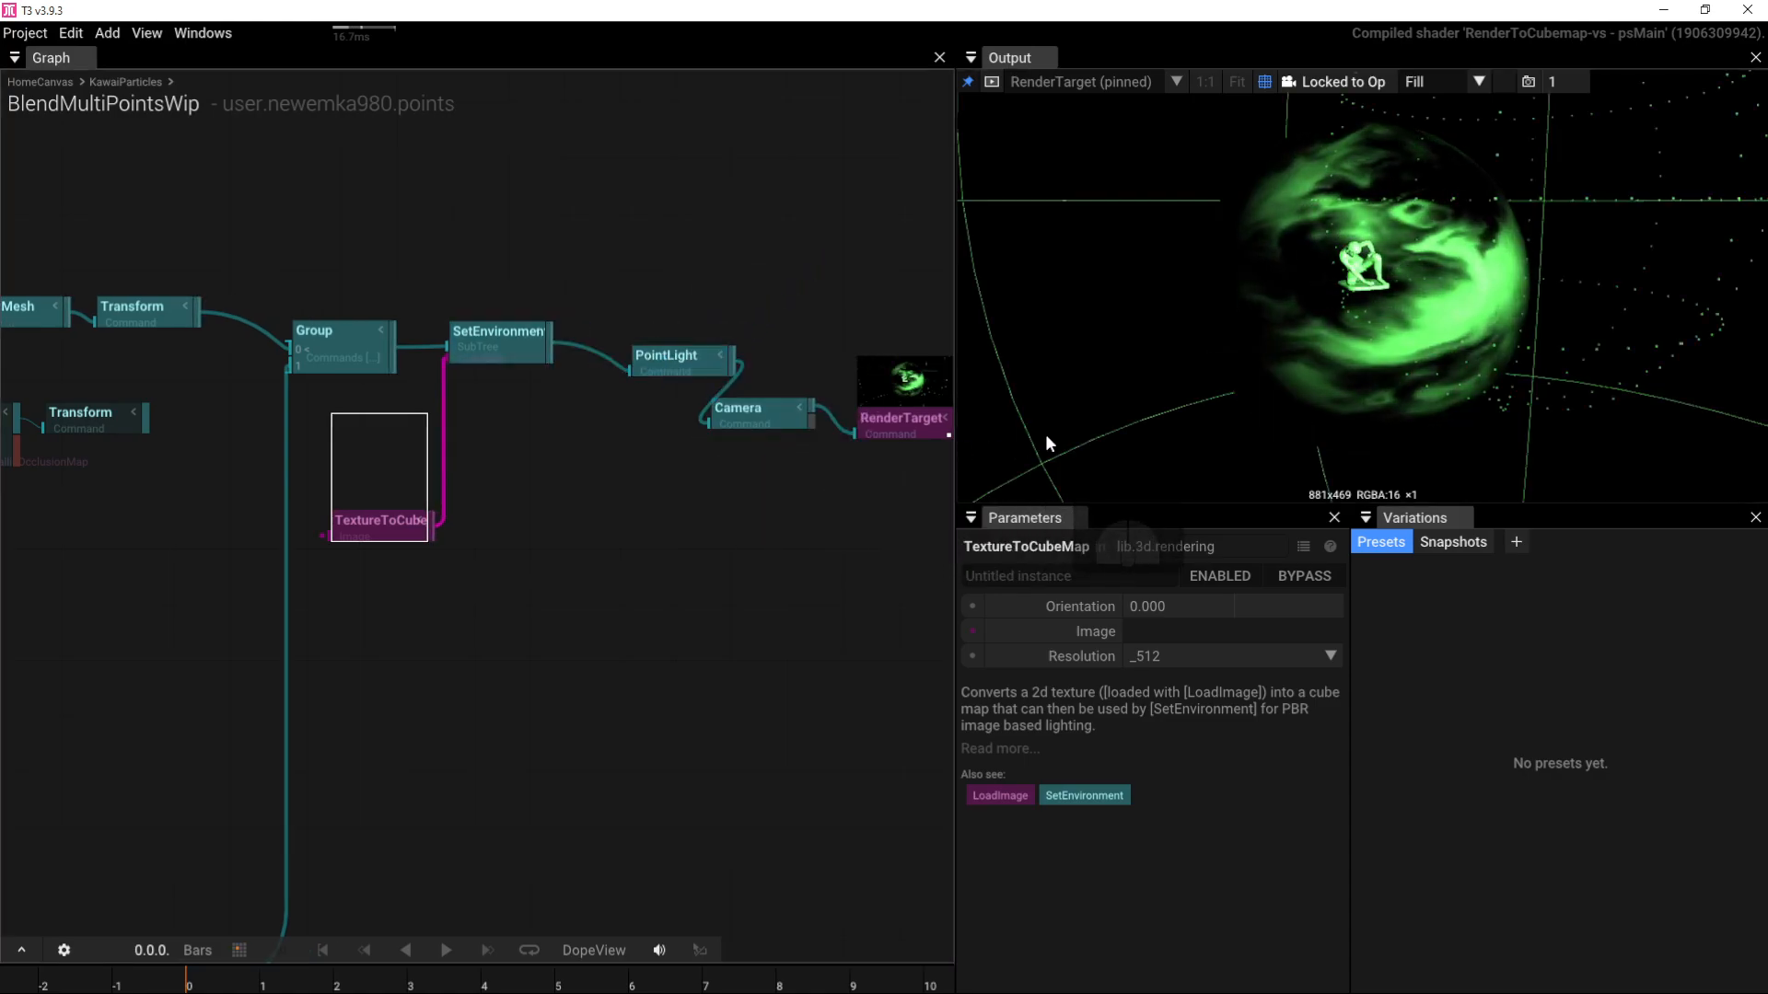
drag(660, 372, 634, 354)
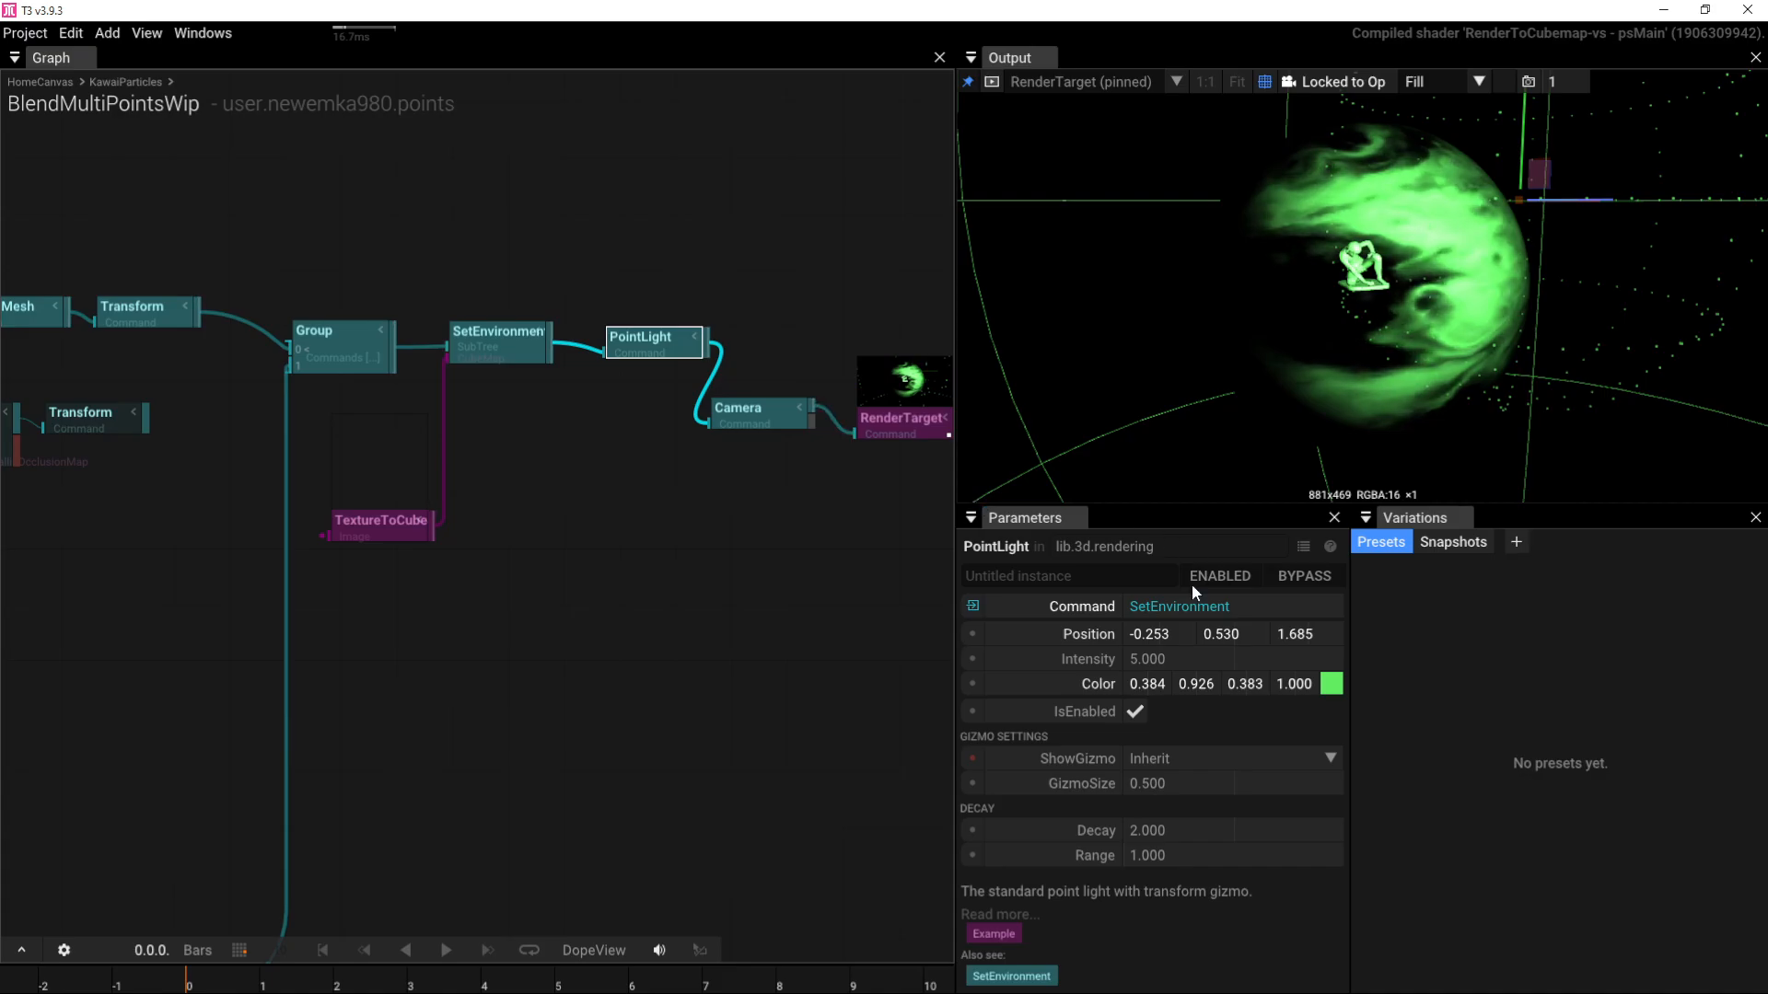
click(1183, 662)
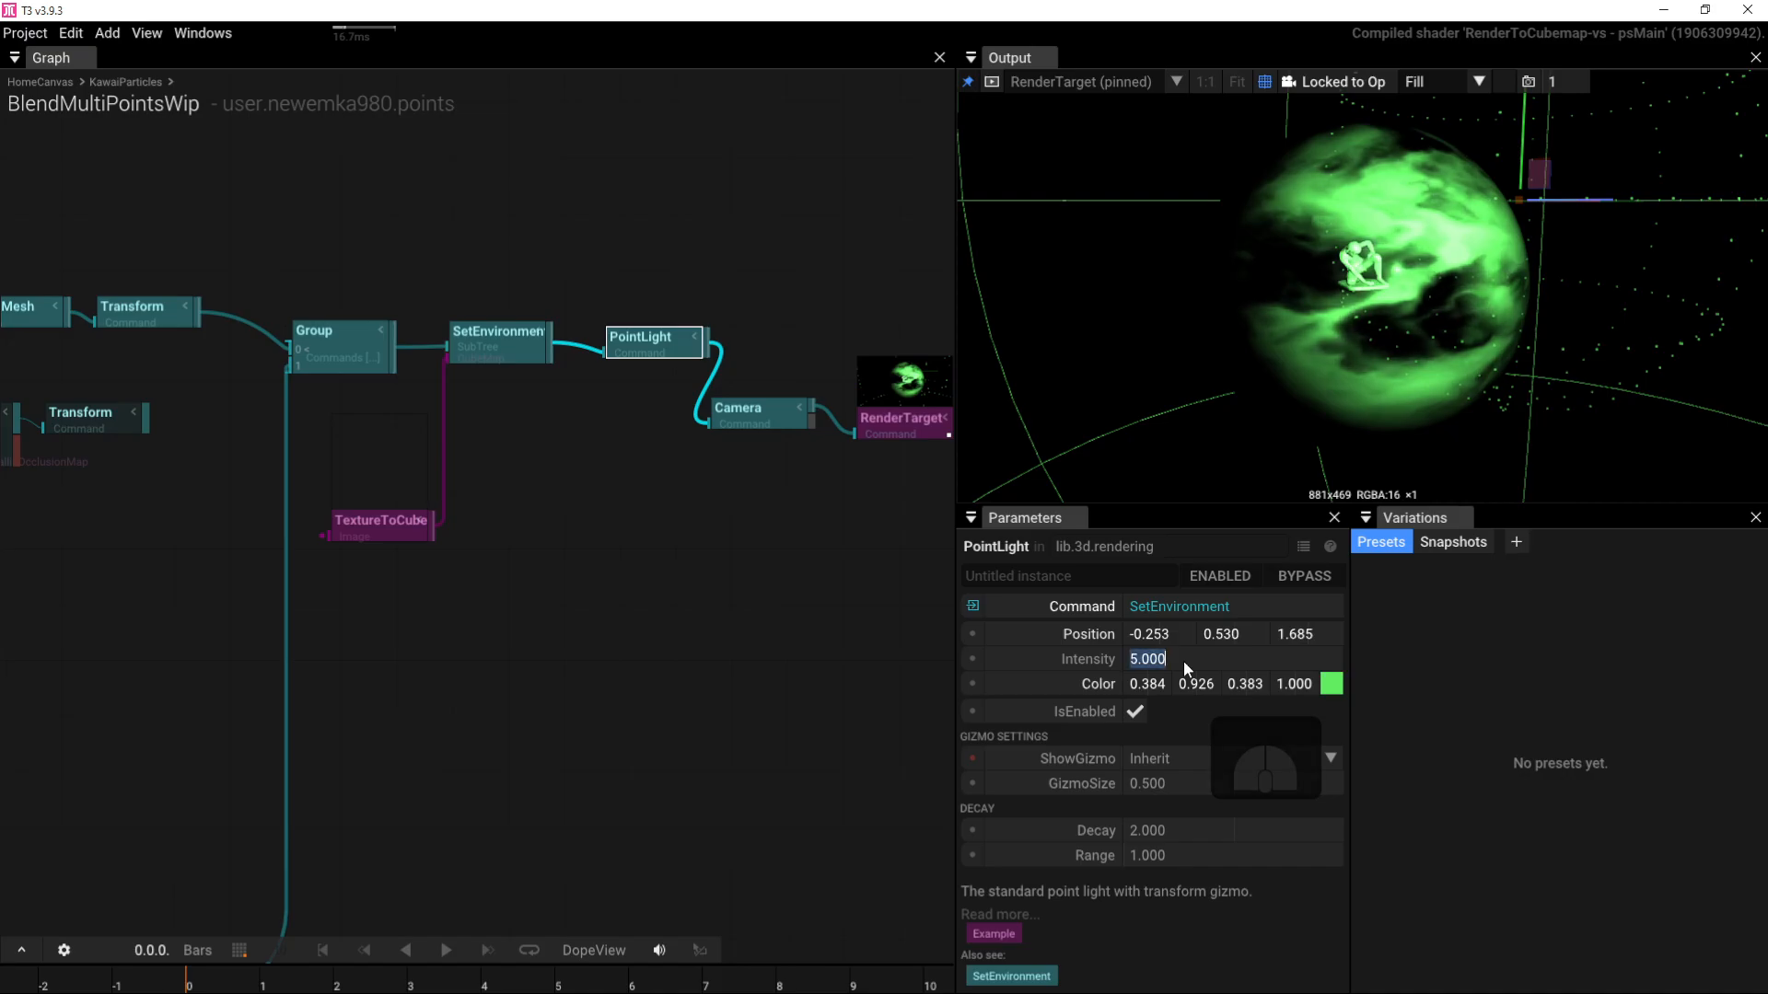
text(0)
key(Return)
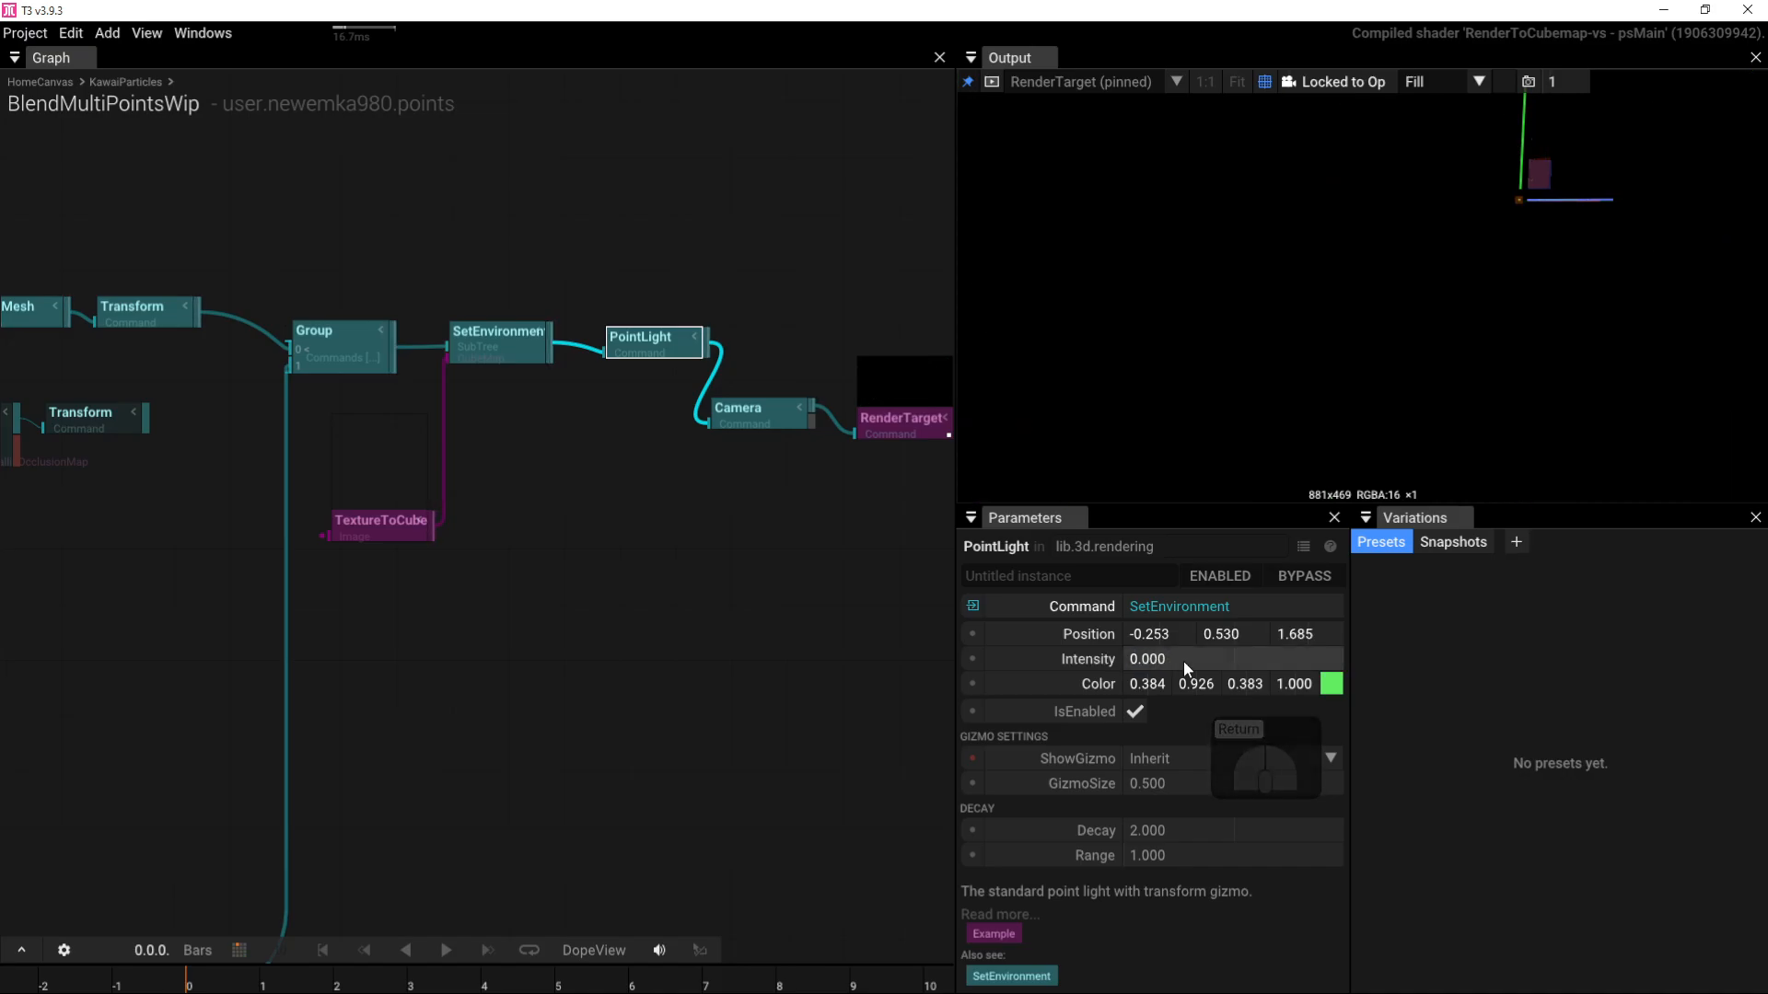
click(1184, 661)
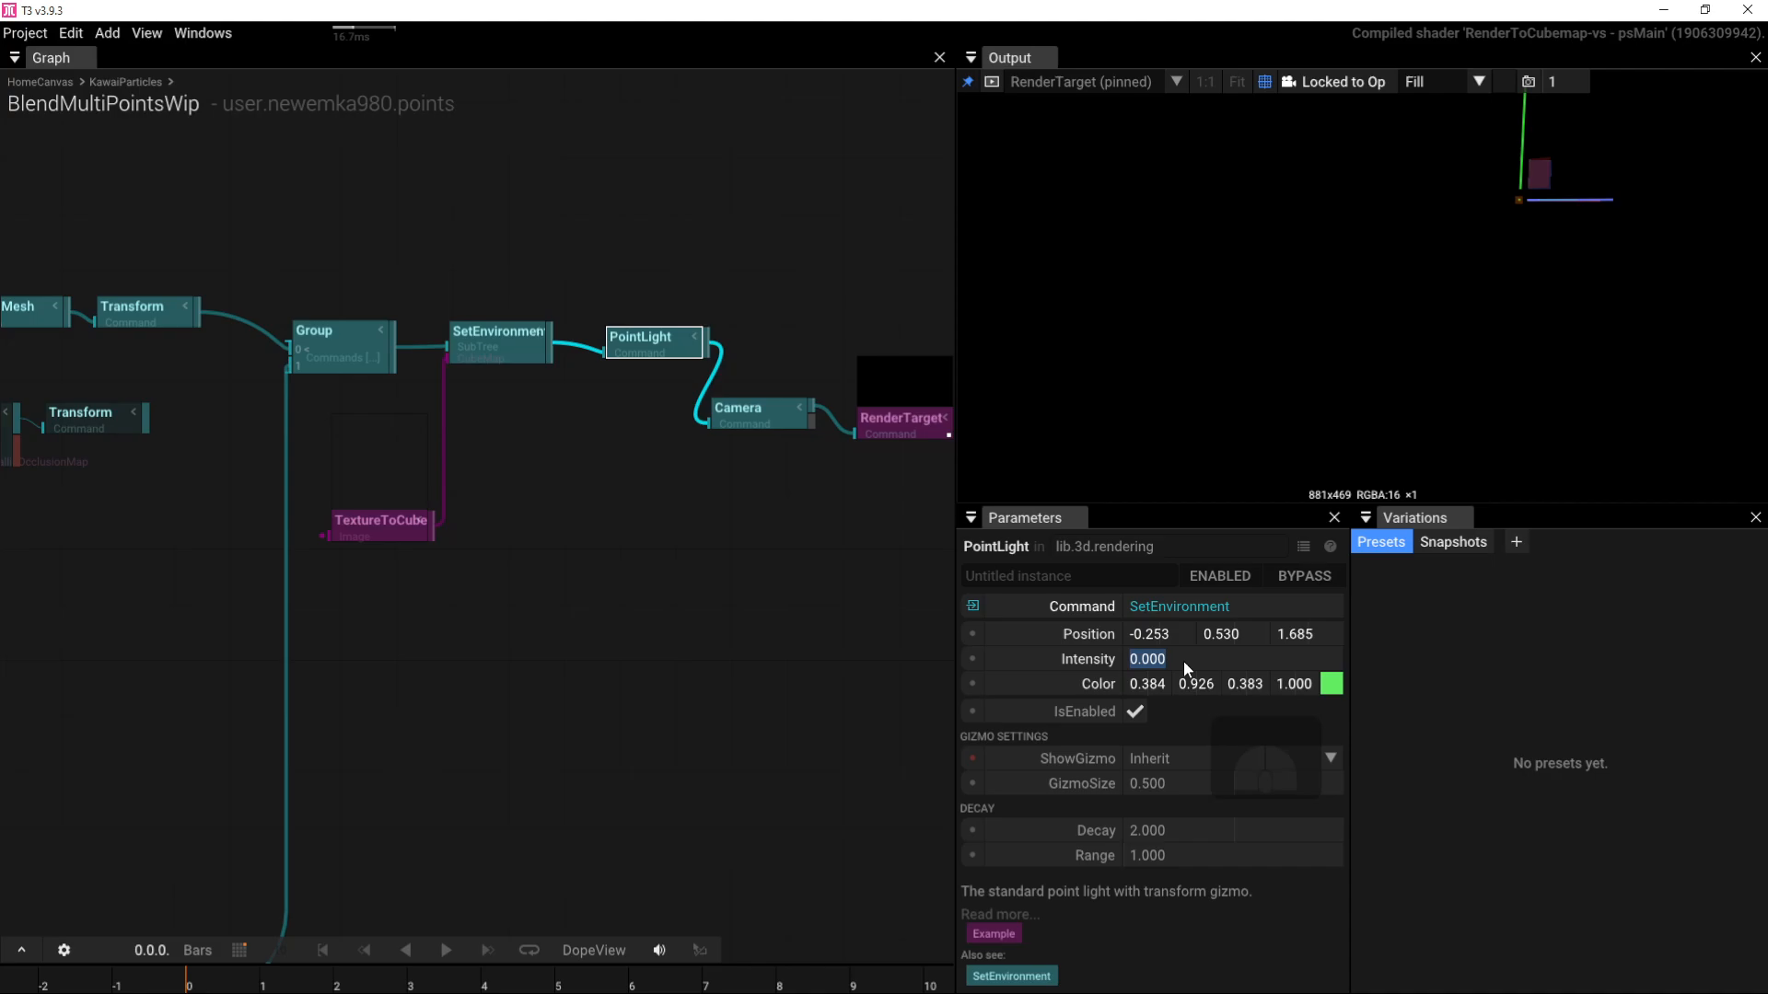
text(2)
key(Return)
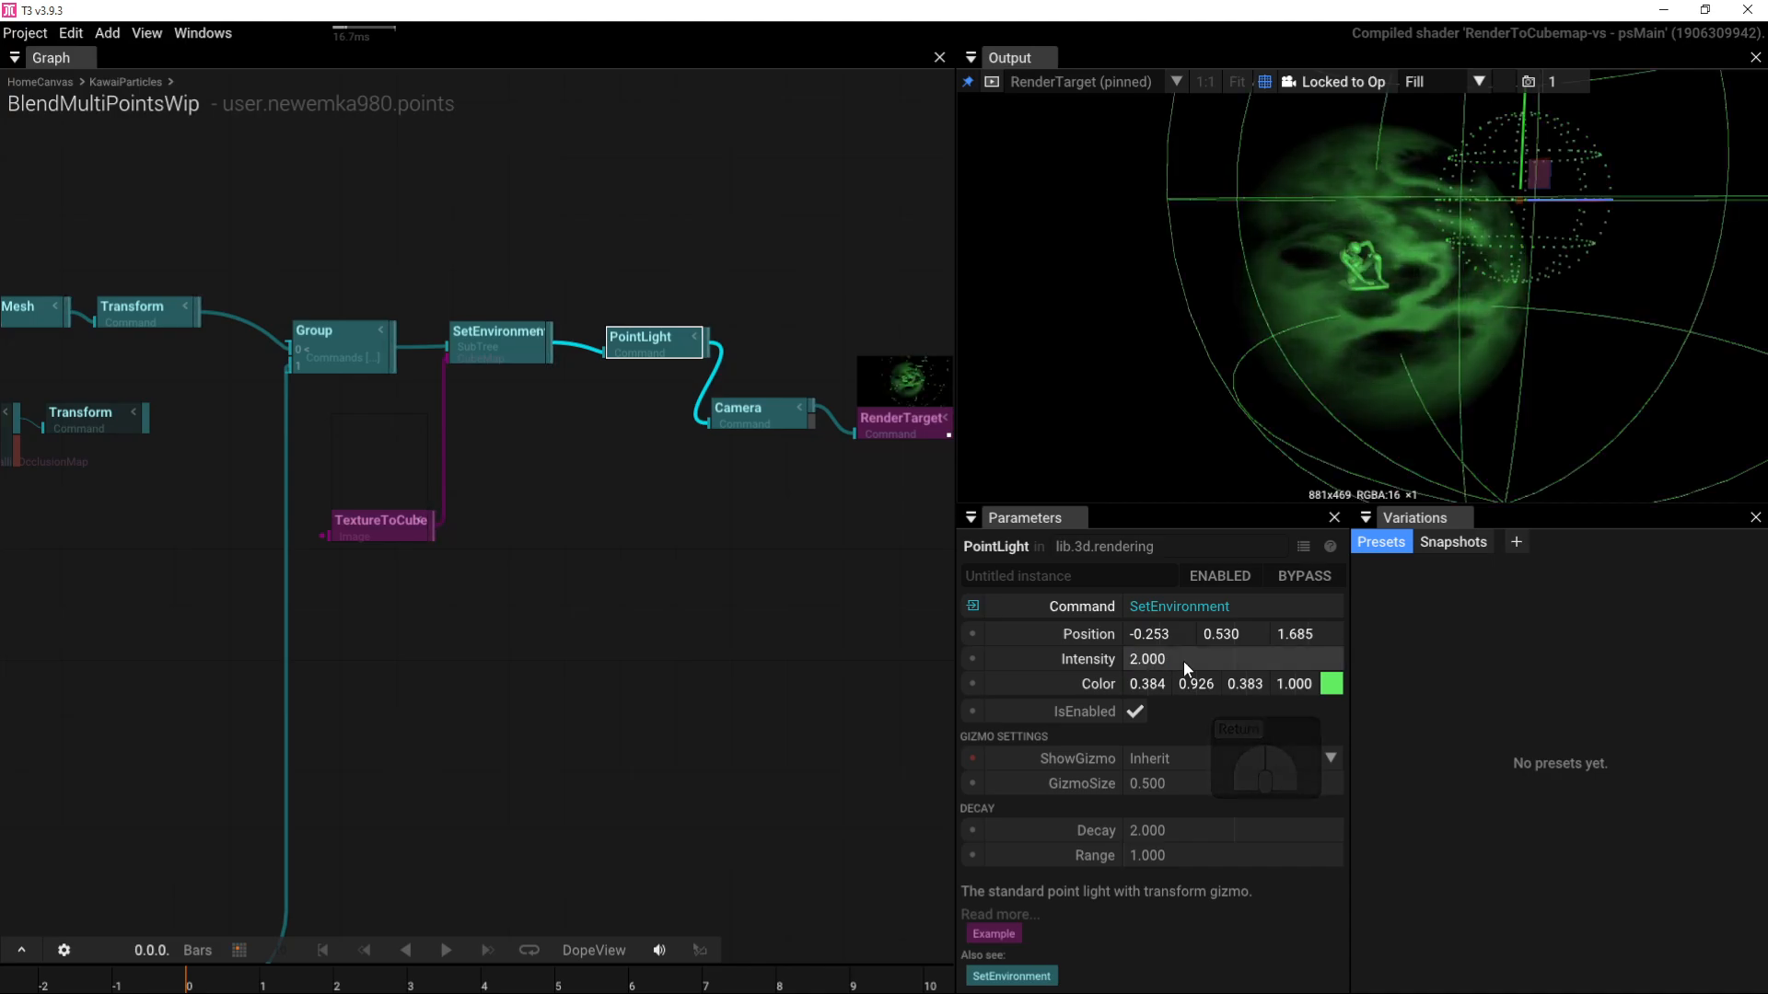
Step: Hide the preview grid and light gizmo, and slide the light's X position to 6.800
drag(1427, 212, 1367, 275)
scroll(1370, 262, up, 5)
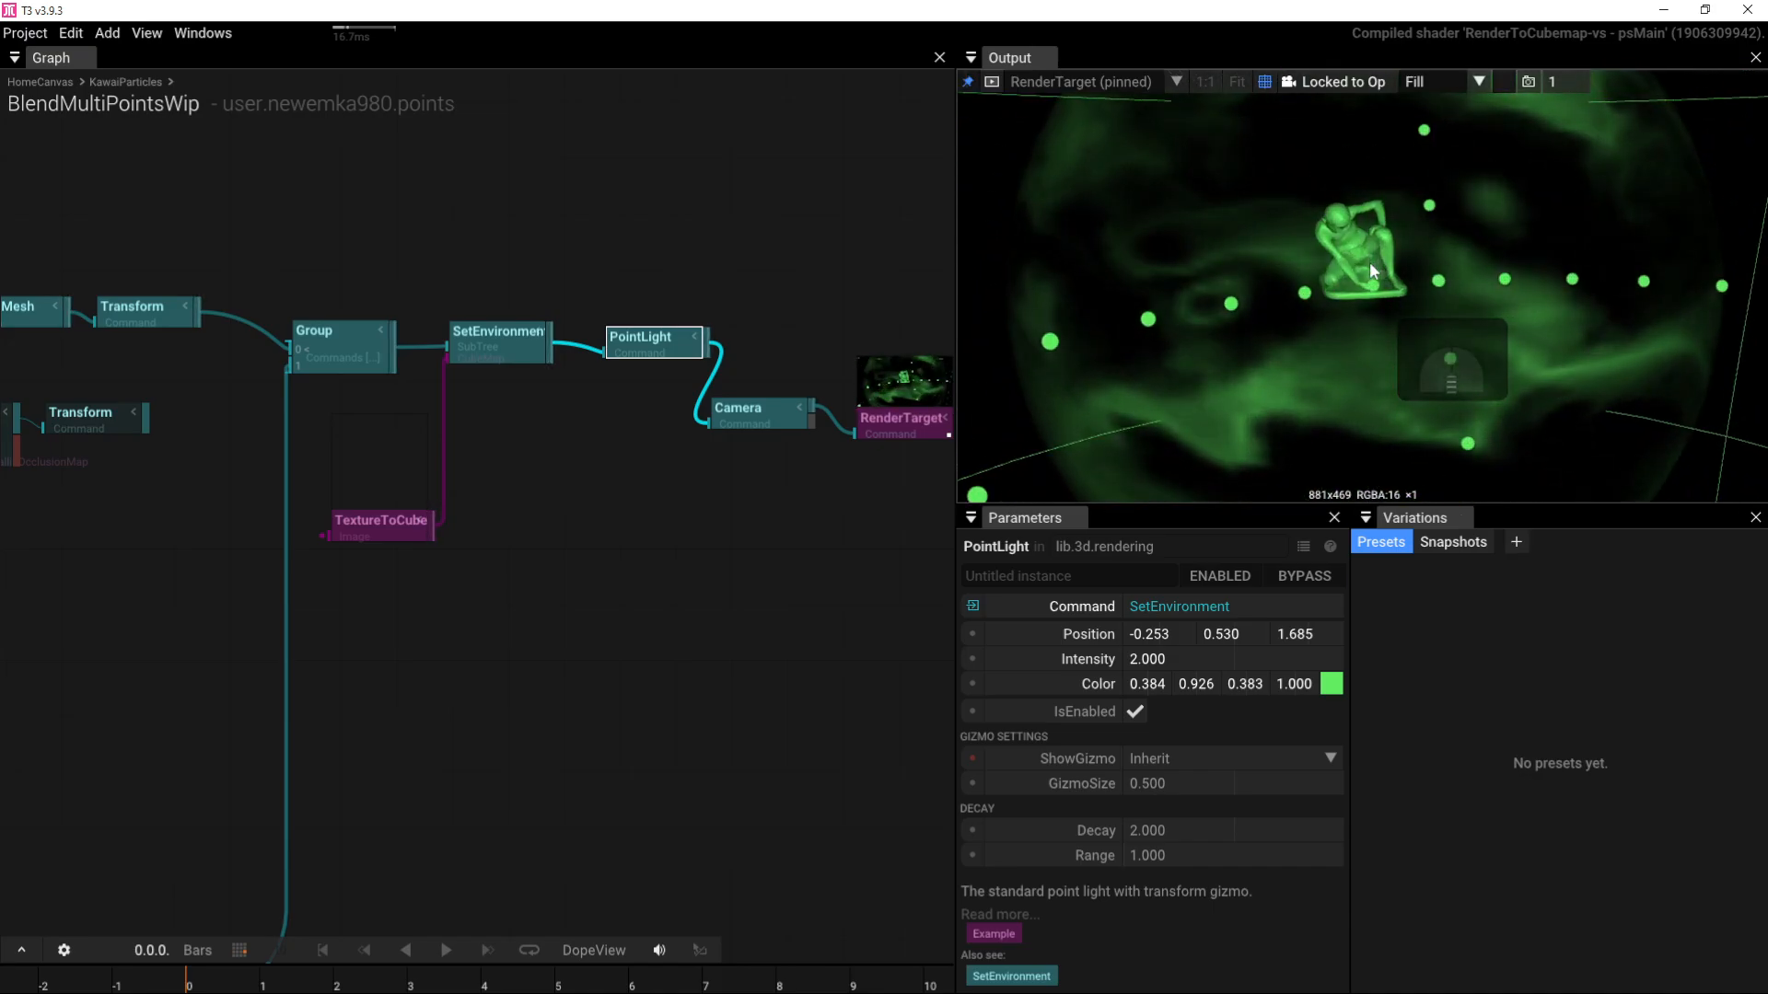
scroll(1370, 263, down, 5)
click(1264, 81)
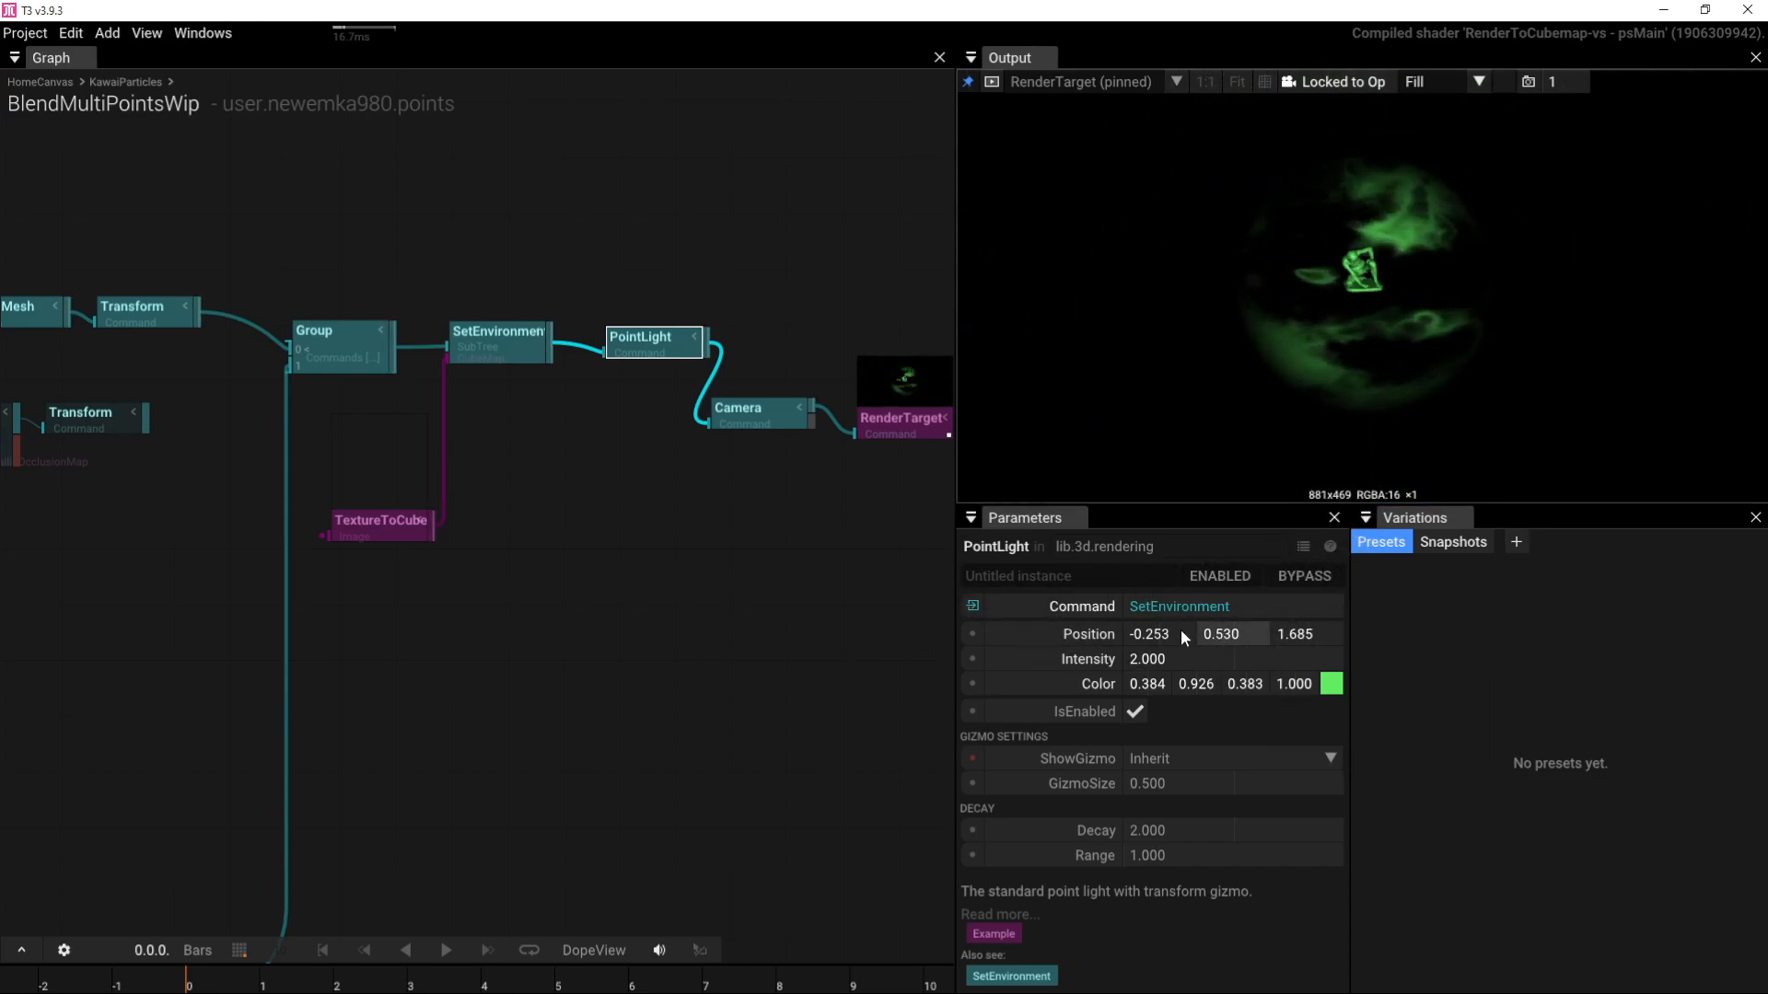
drag(1184, 635, 1240, 534)
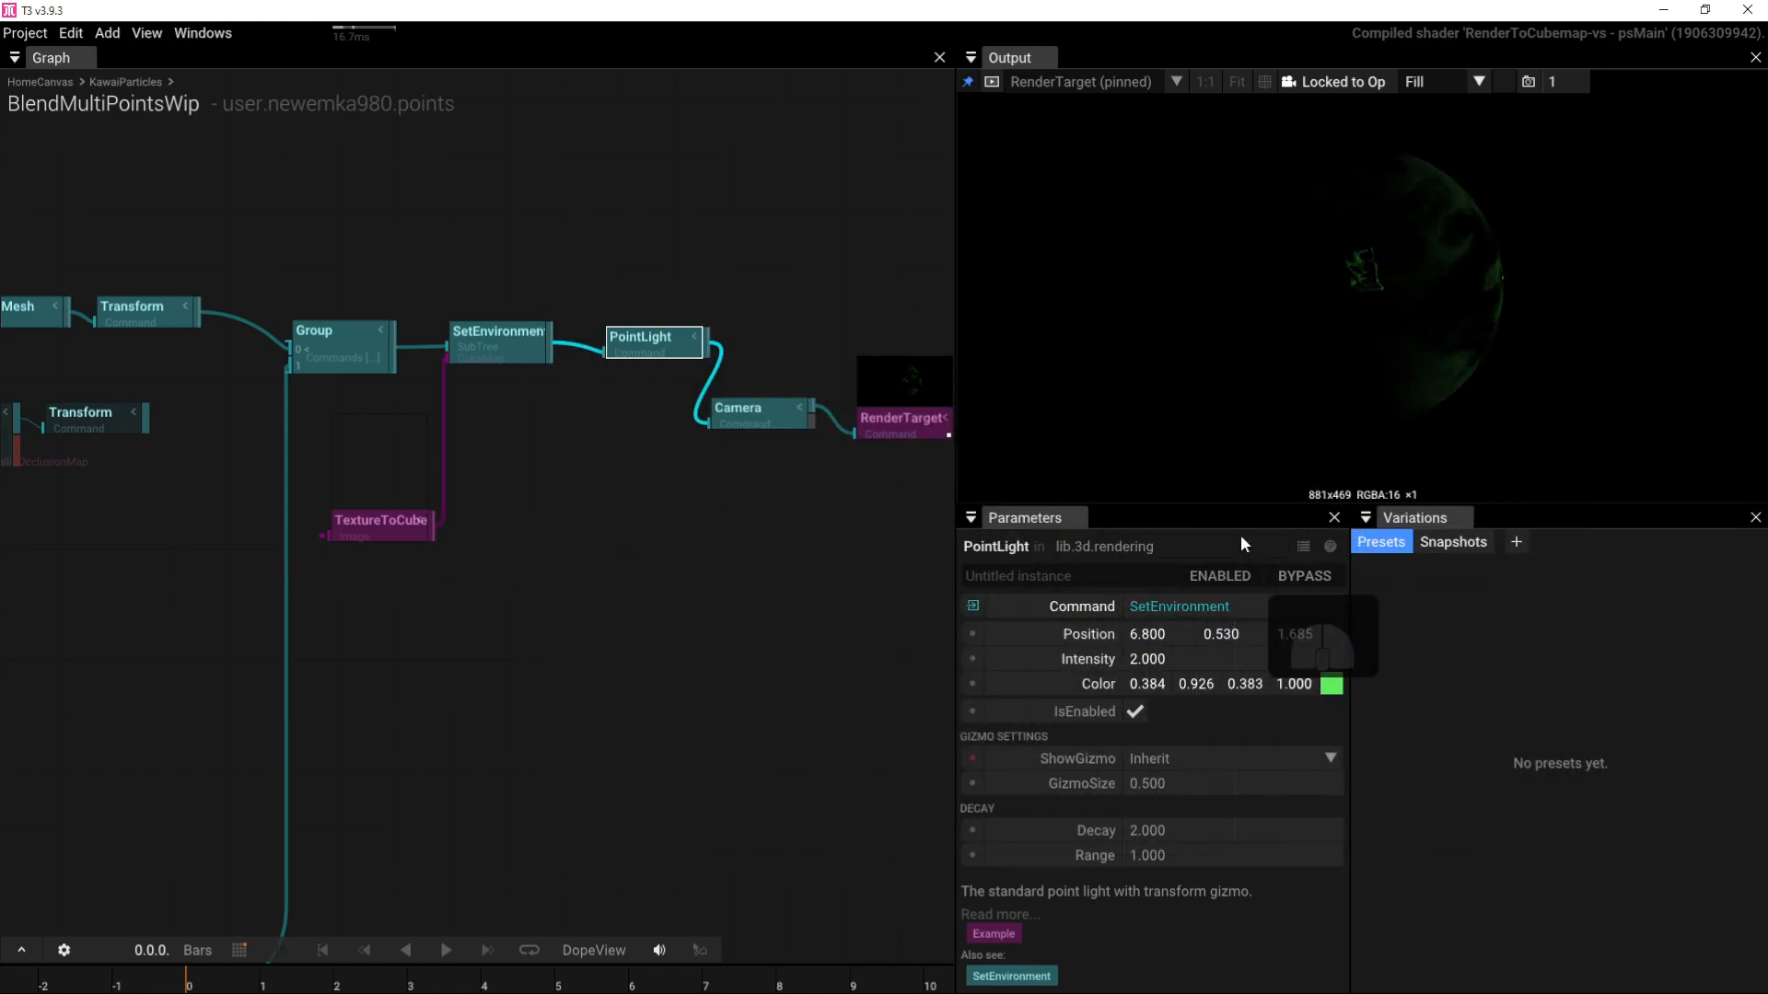
mouse_move(1440, 255)
mouse_down()
mouse_move(1372, 240)
mouse_move(1339, 285)
mouse_move(1425, 309)
mouse_move(1438, 337)
mouse_up()
scroll(1391, 318, up, 3)
right_drag(458, 489, 765, 447)
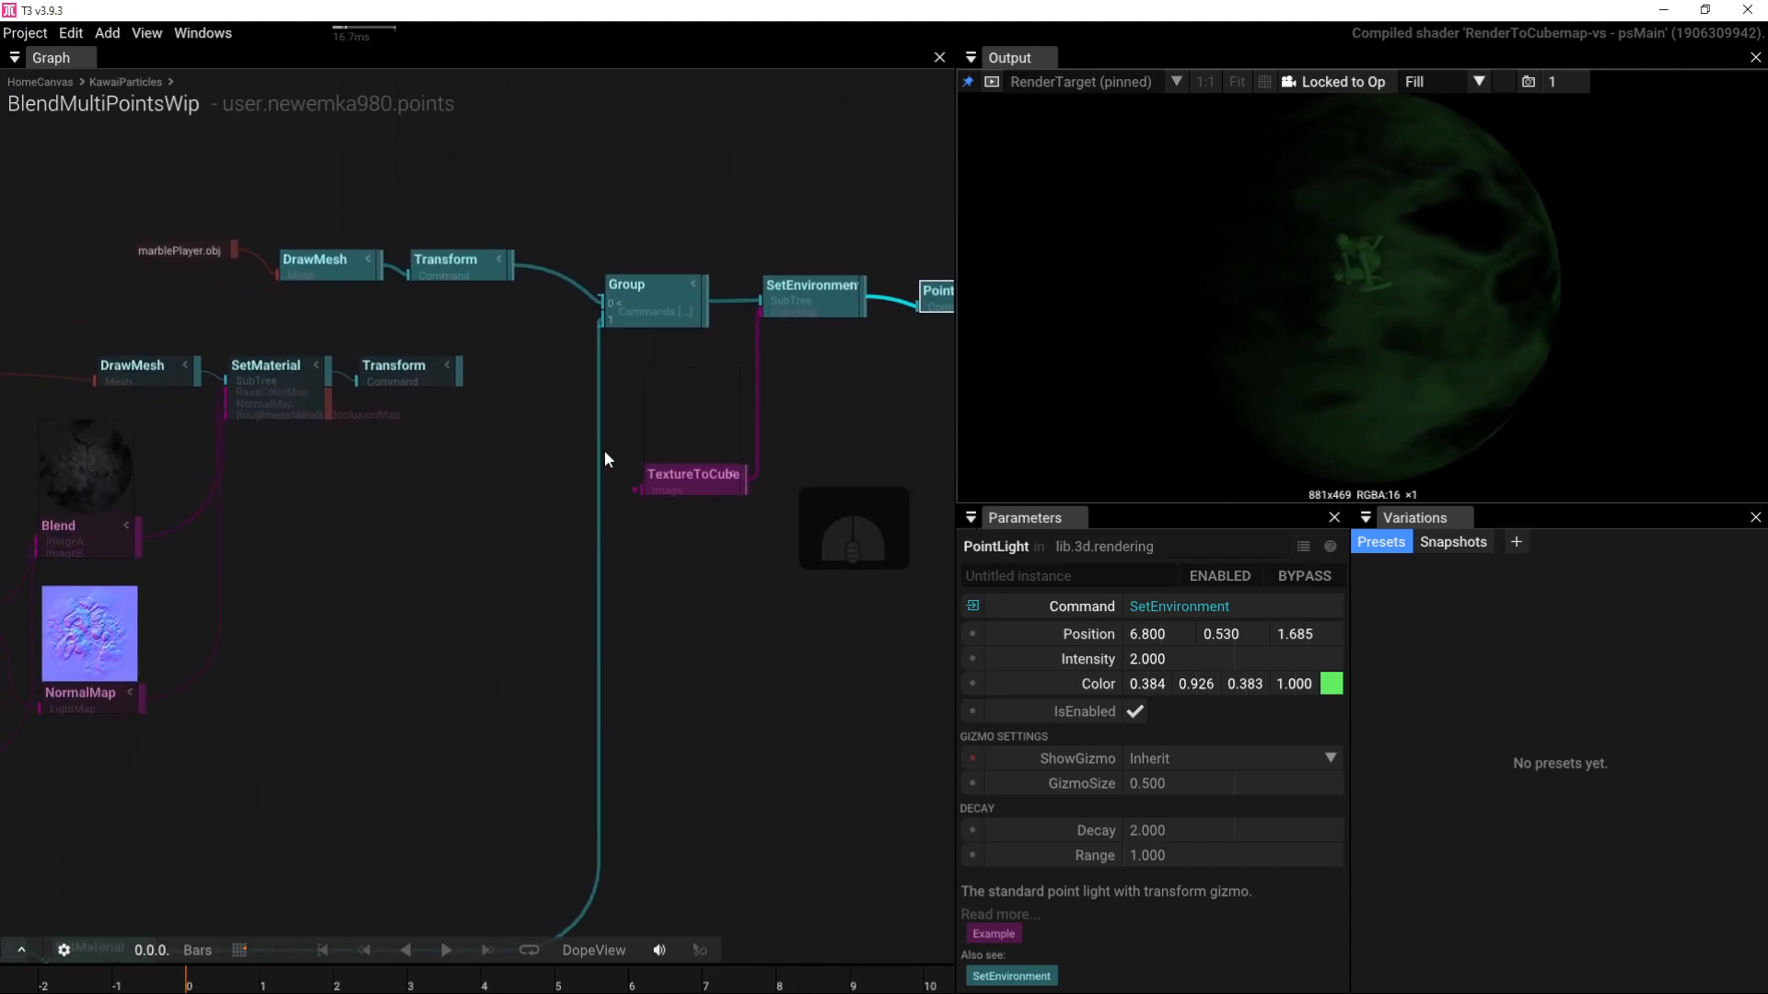
Step: Select the SphereMesh node (radius 1, 64×32 segments) and move it up-left beside the DrawMesh chain
right_drag(532, 465, 791, 433)
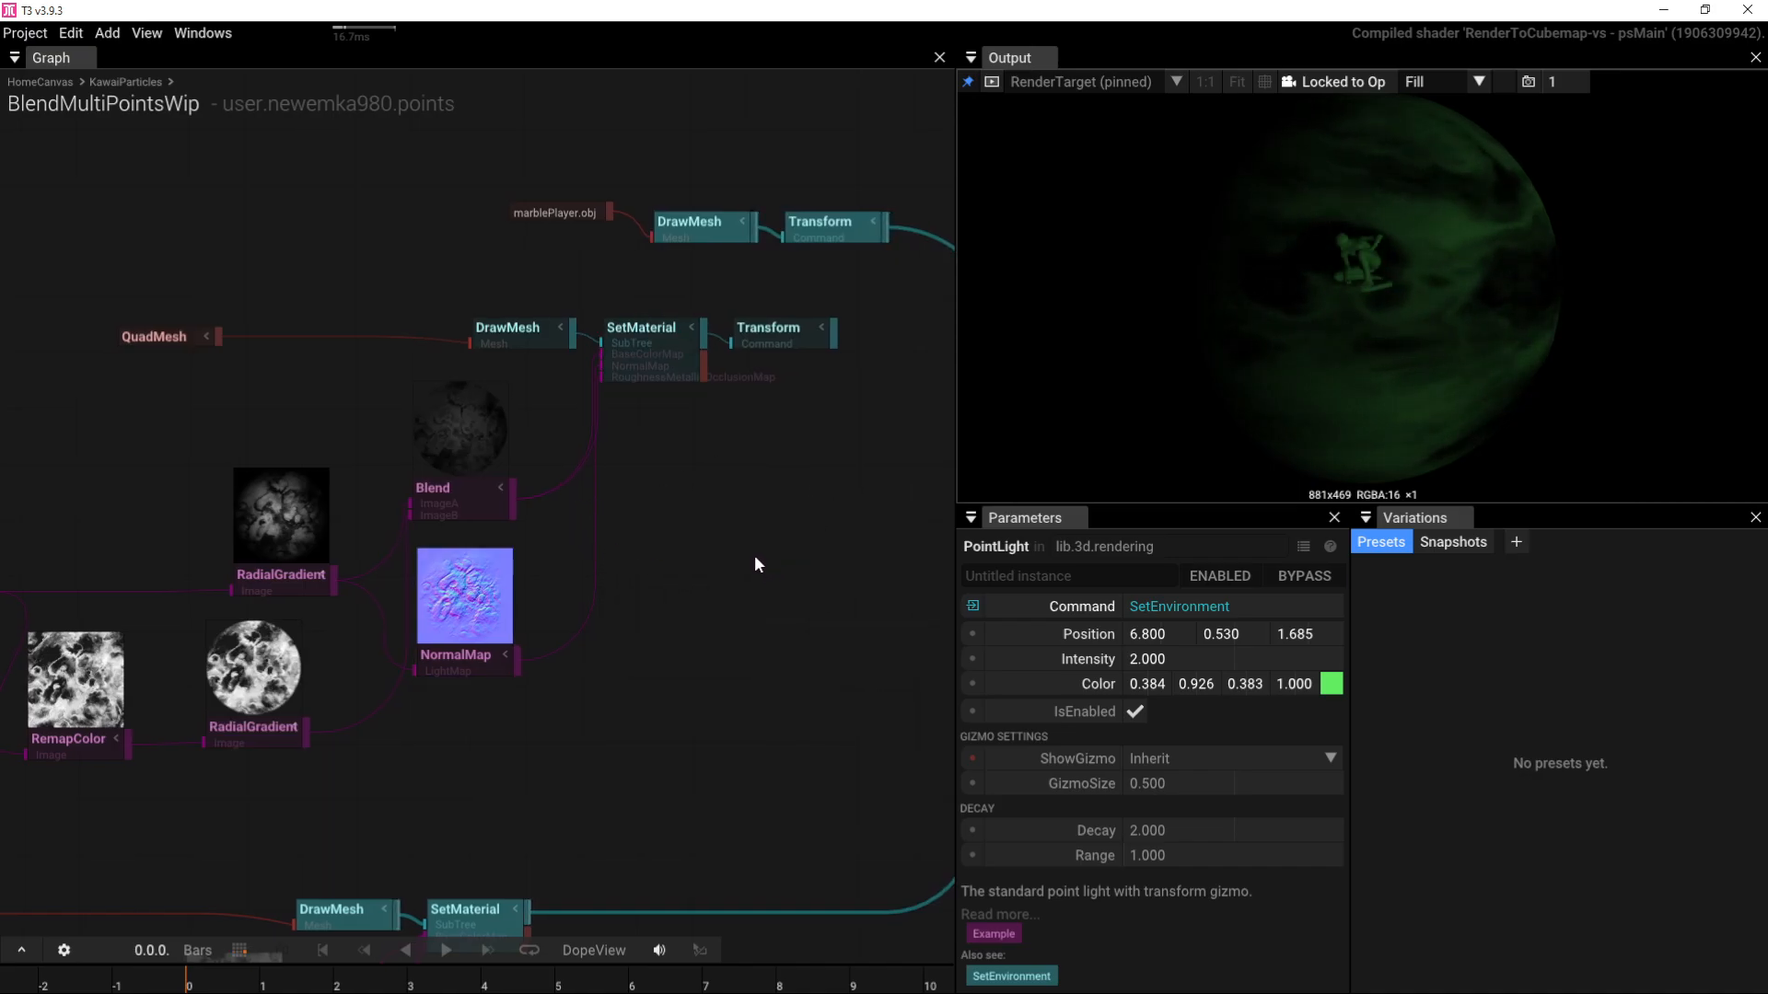
right_drag(345, 516, 413, 486)
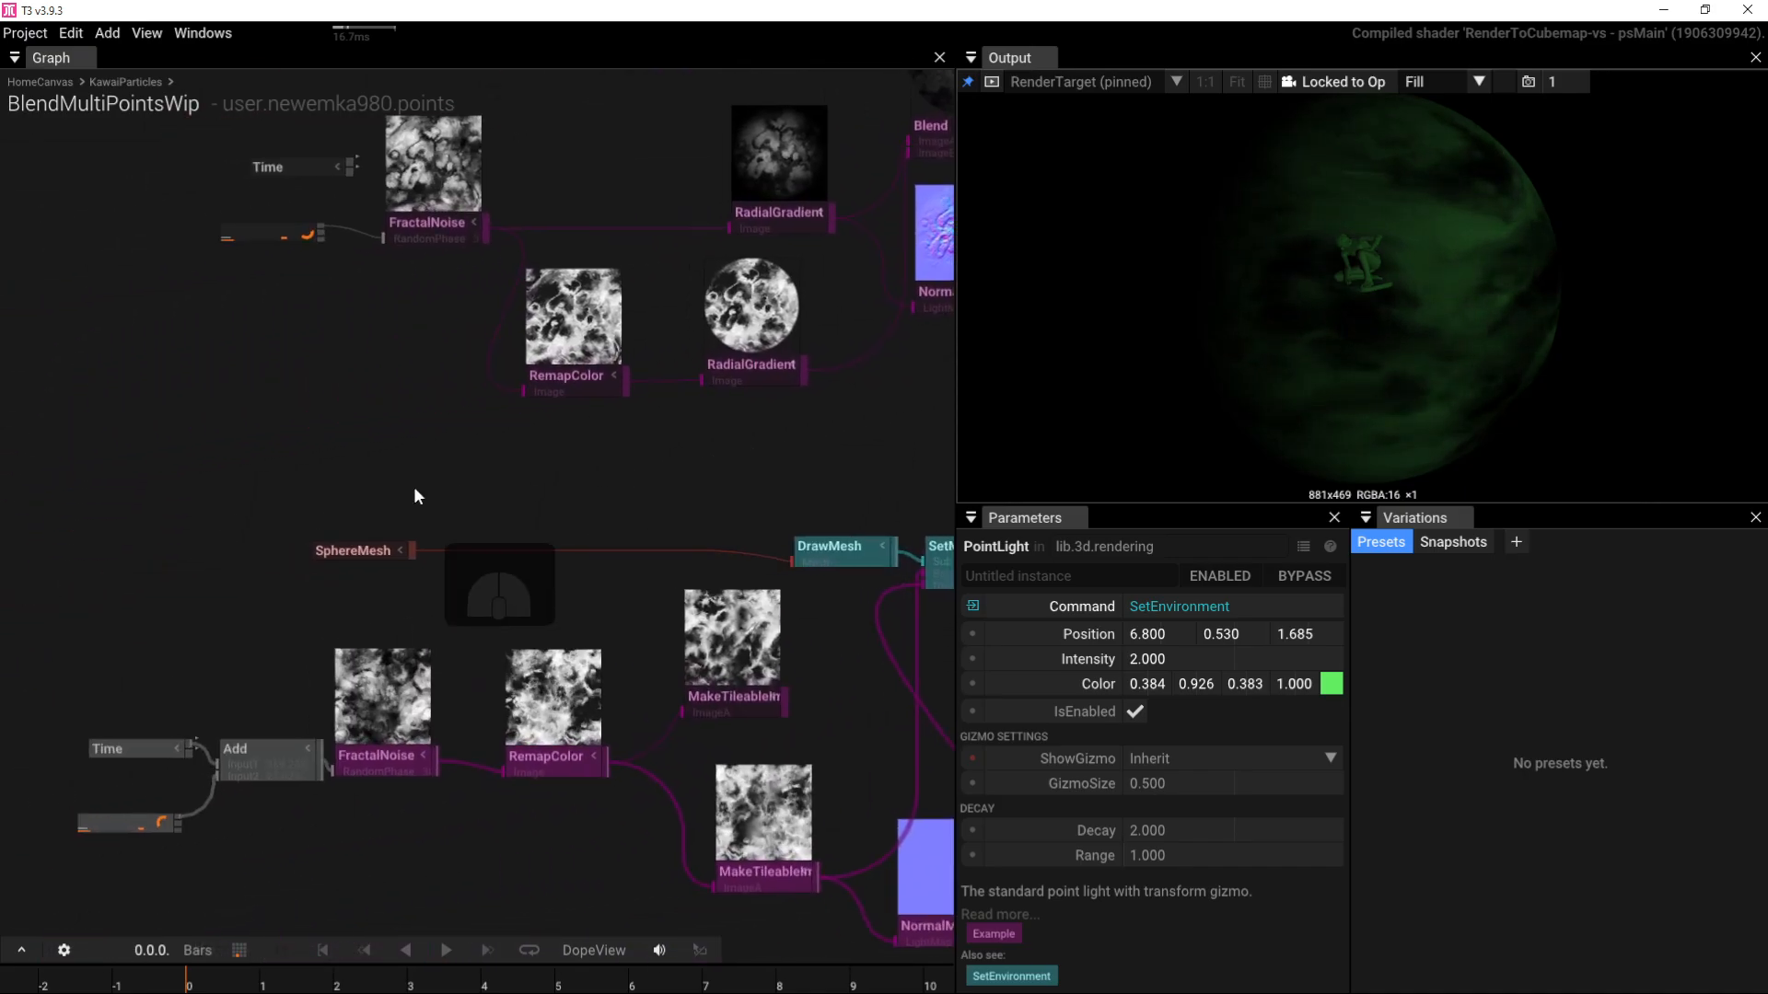
click(409, 499)
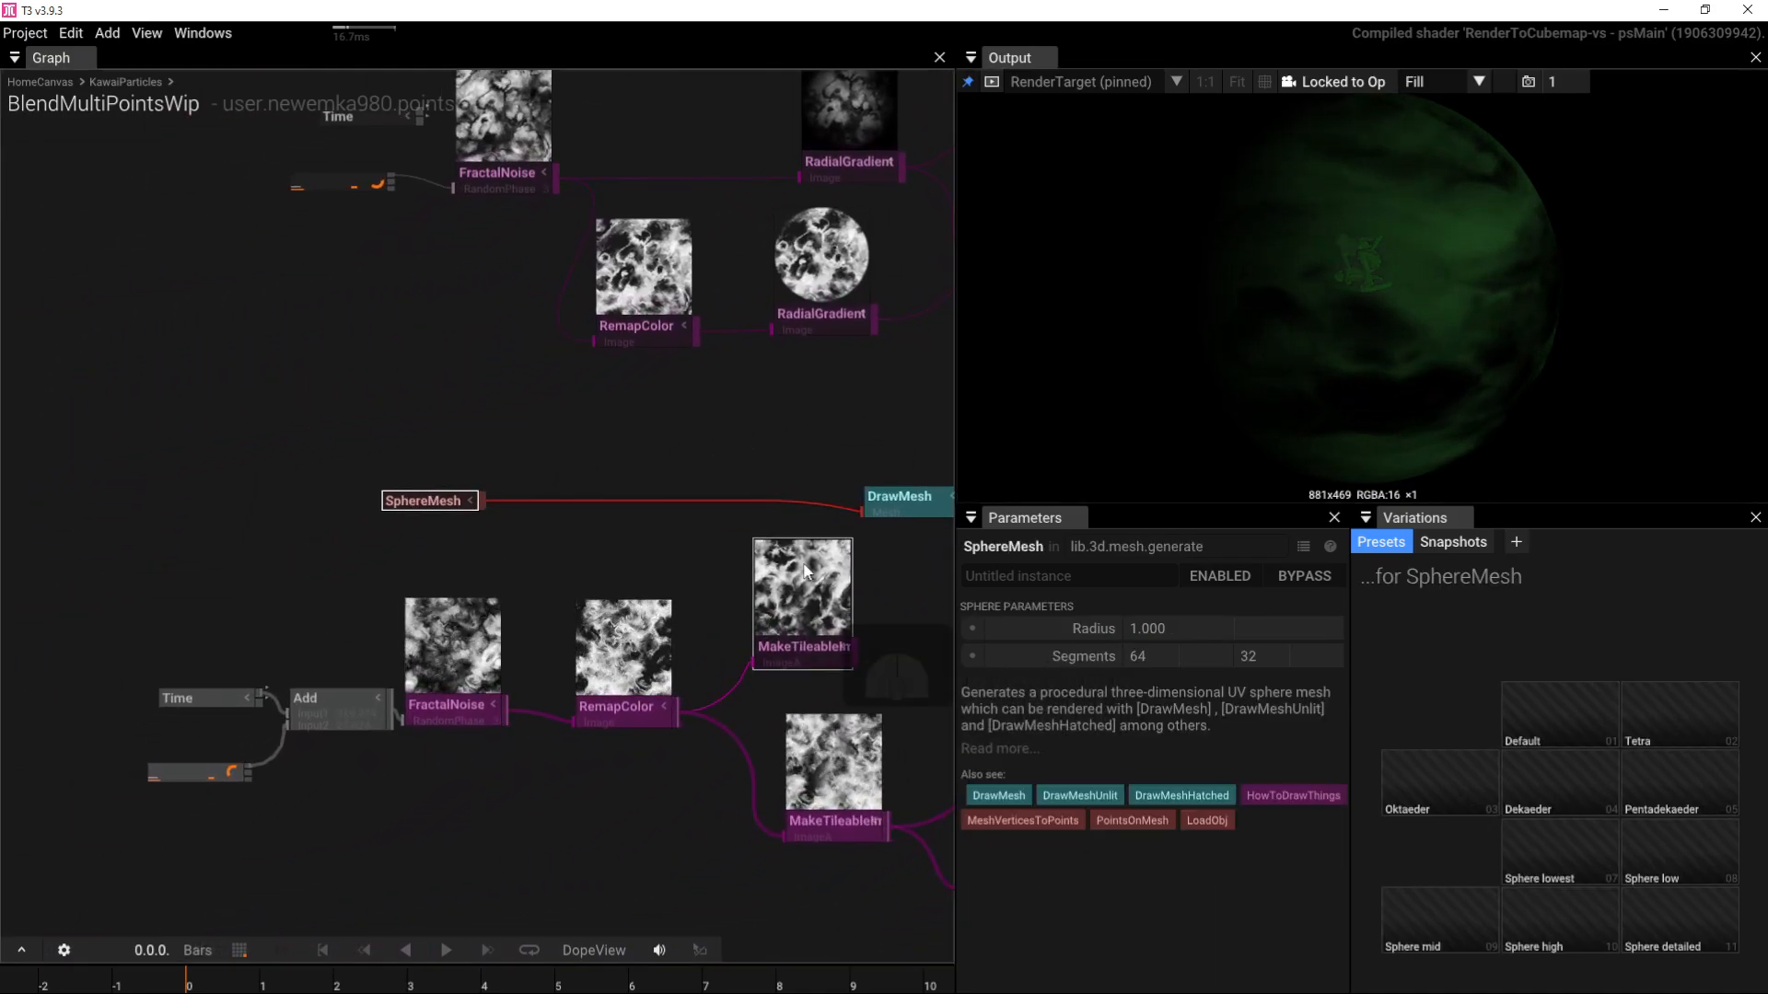
right_drag(648, 481, 405, 473)
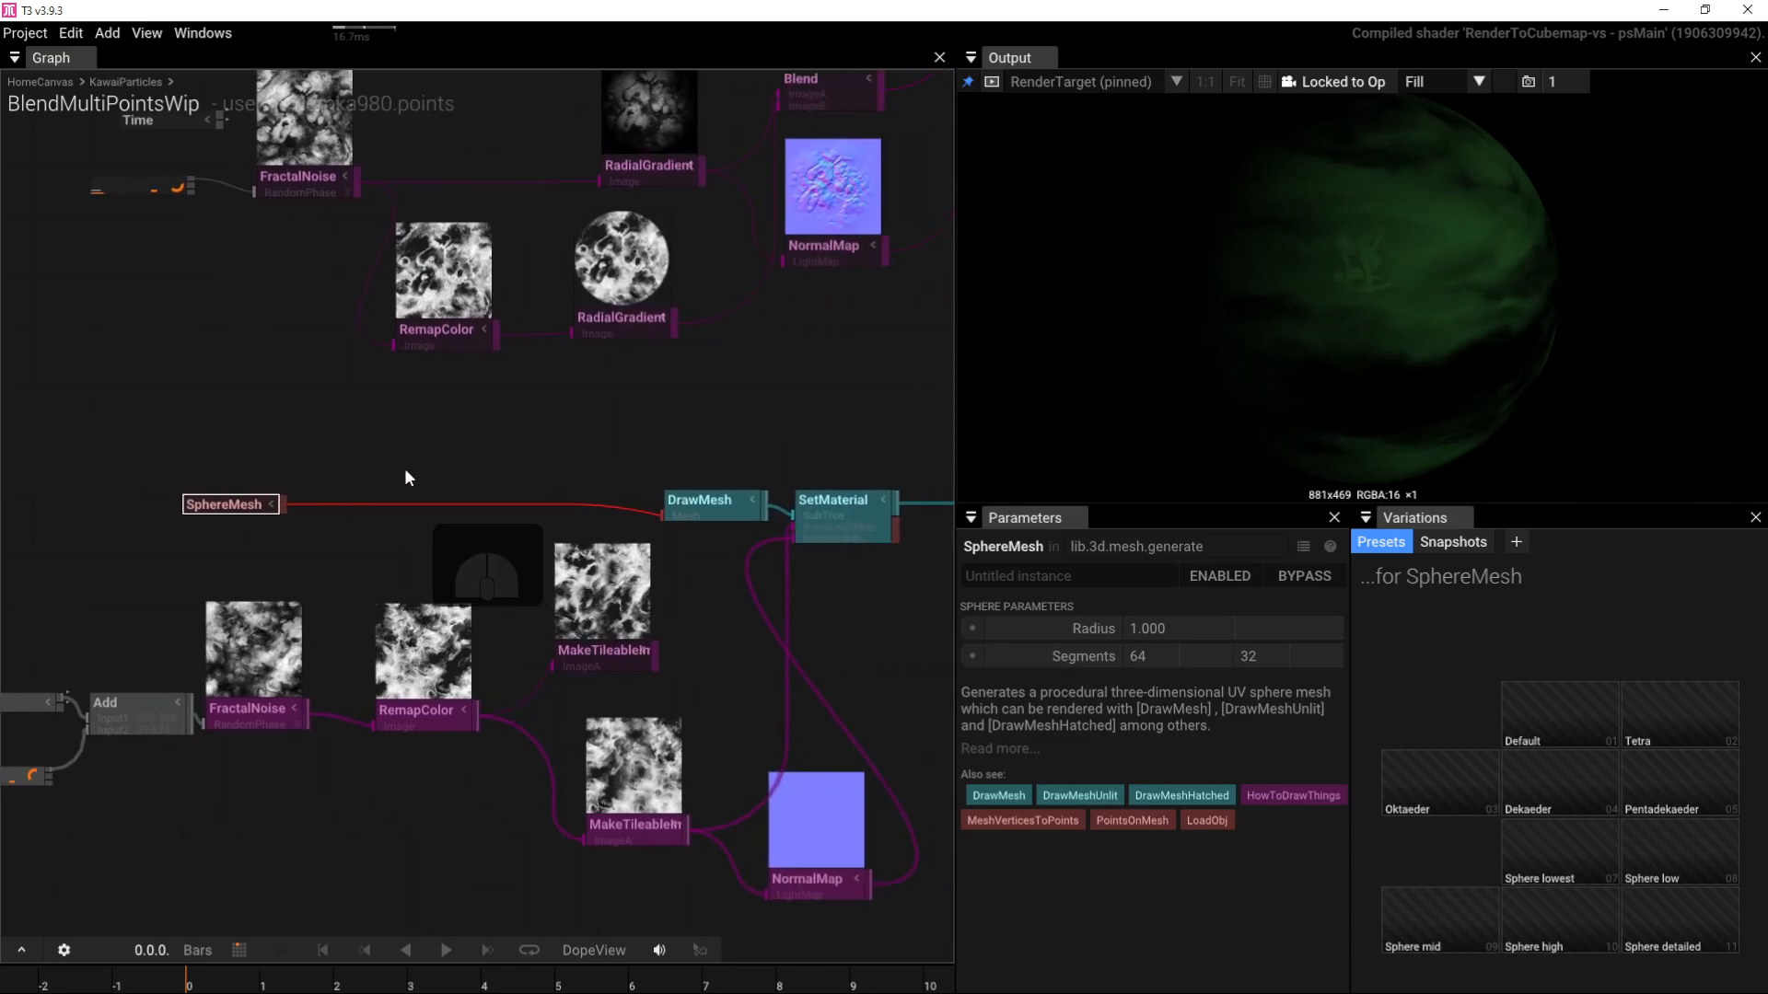
right_drag(267, 477, 416, 417)
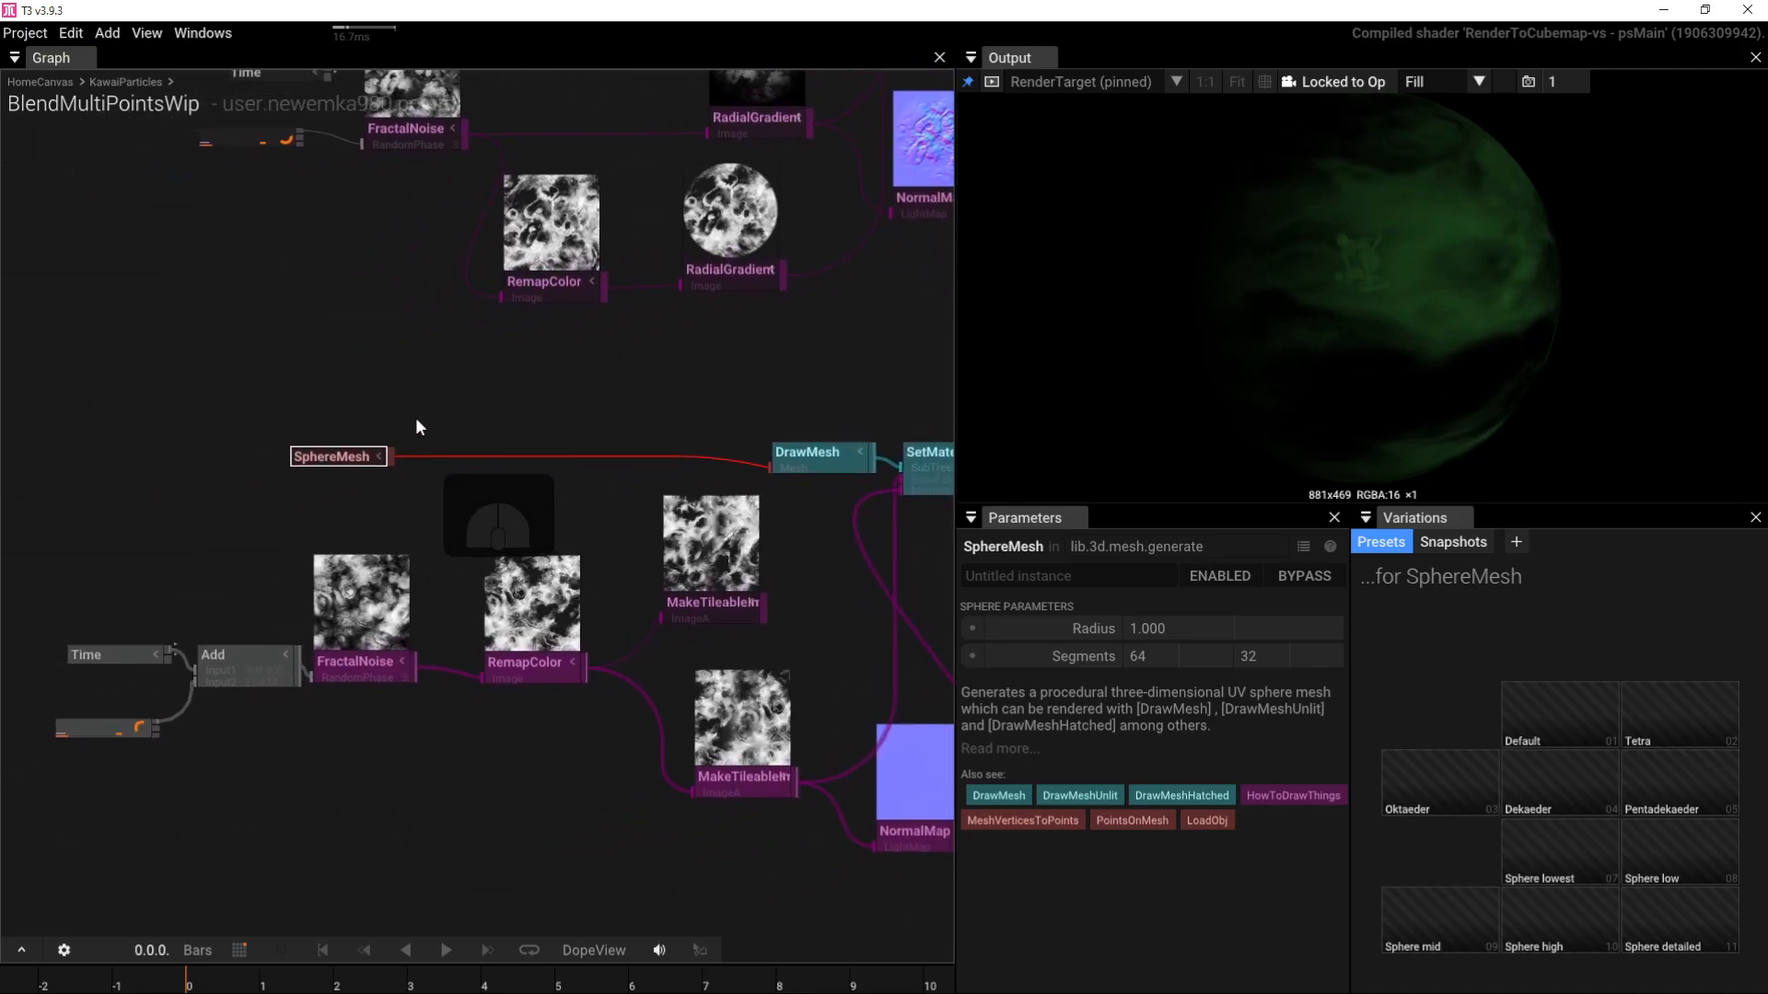
drag(339, 456, 215, 411)
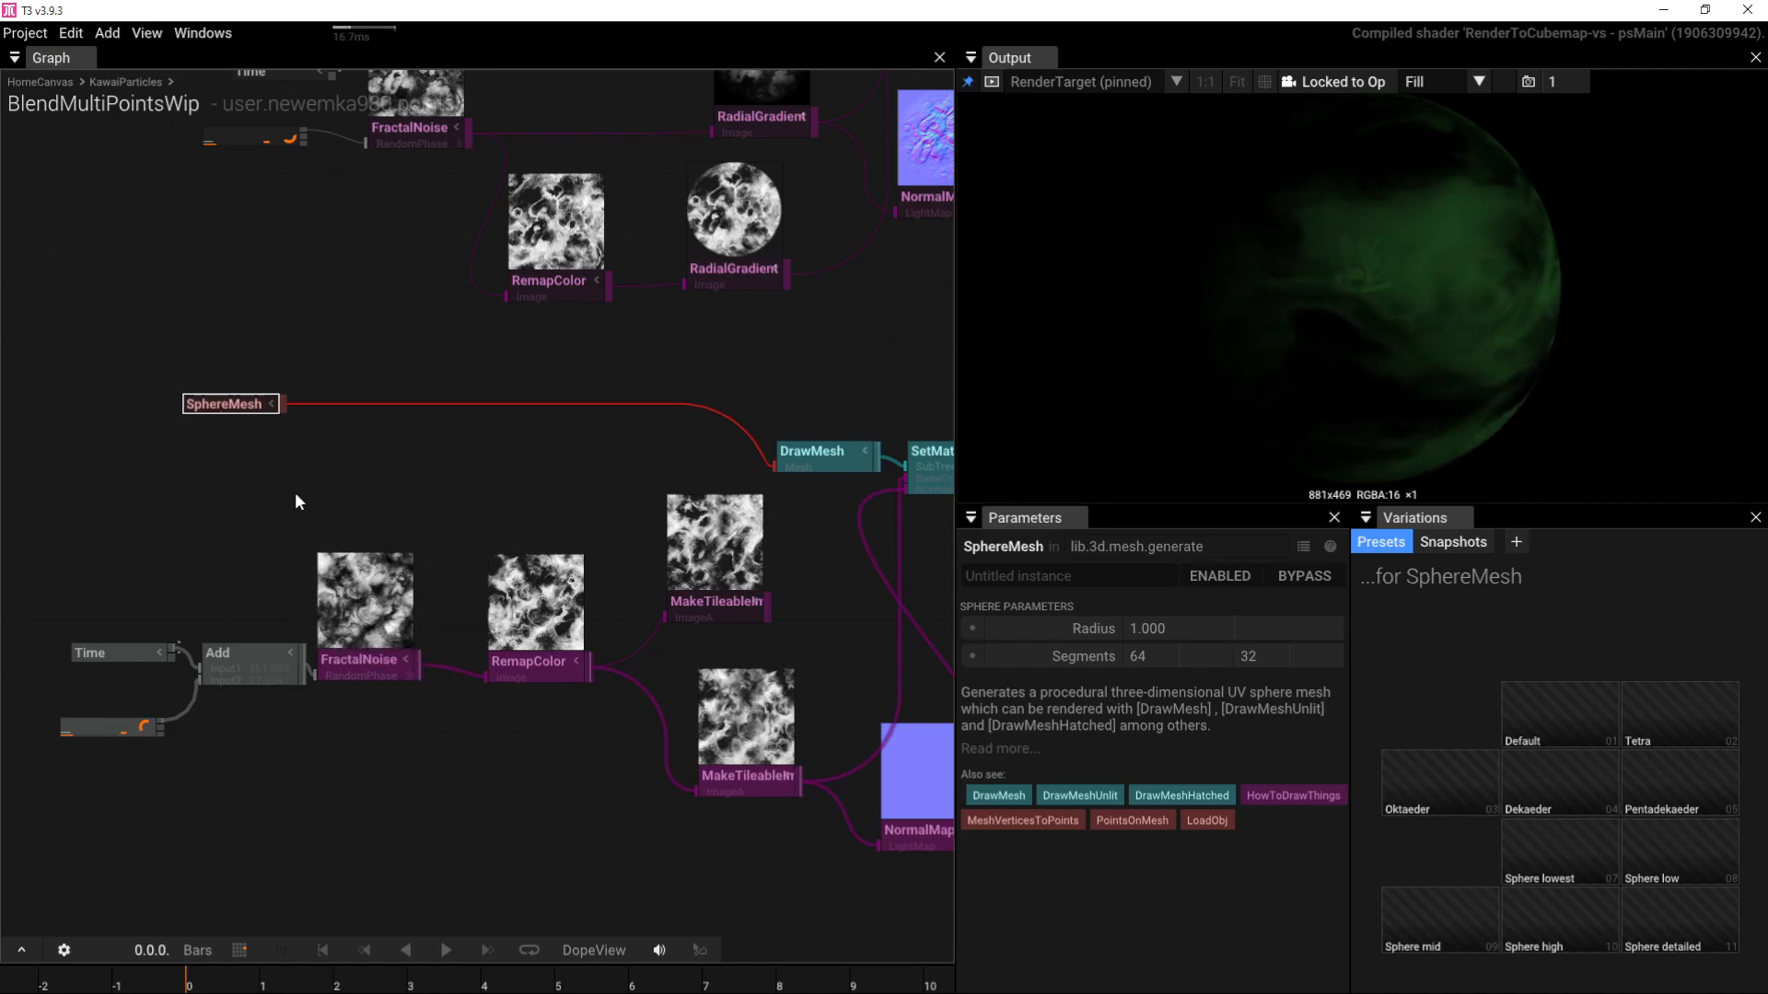
Step: Add a LinePoints node and a RepeatMeshAtPoints node to the graph
click(224, 481)
double_click(223, 471)
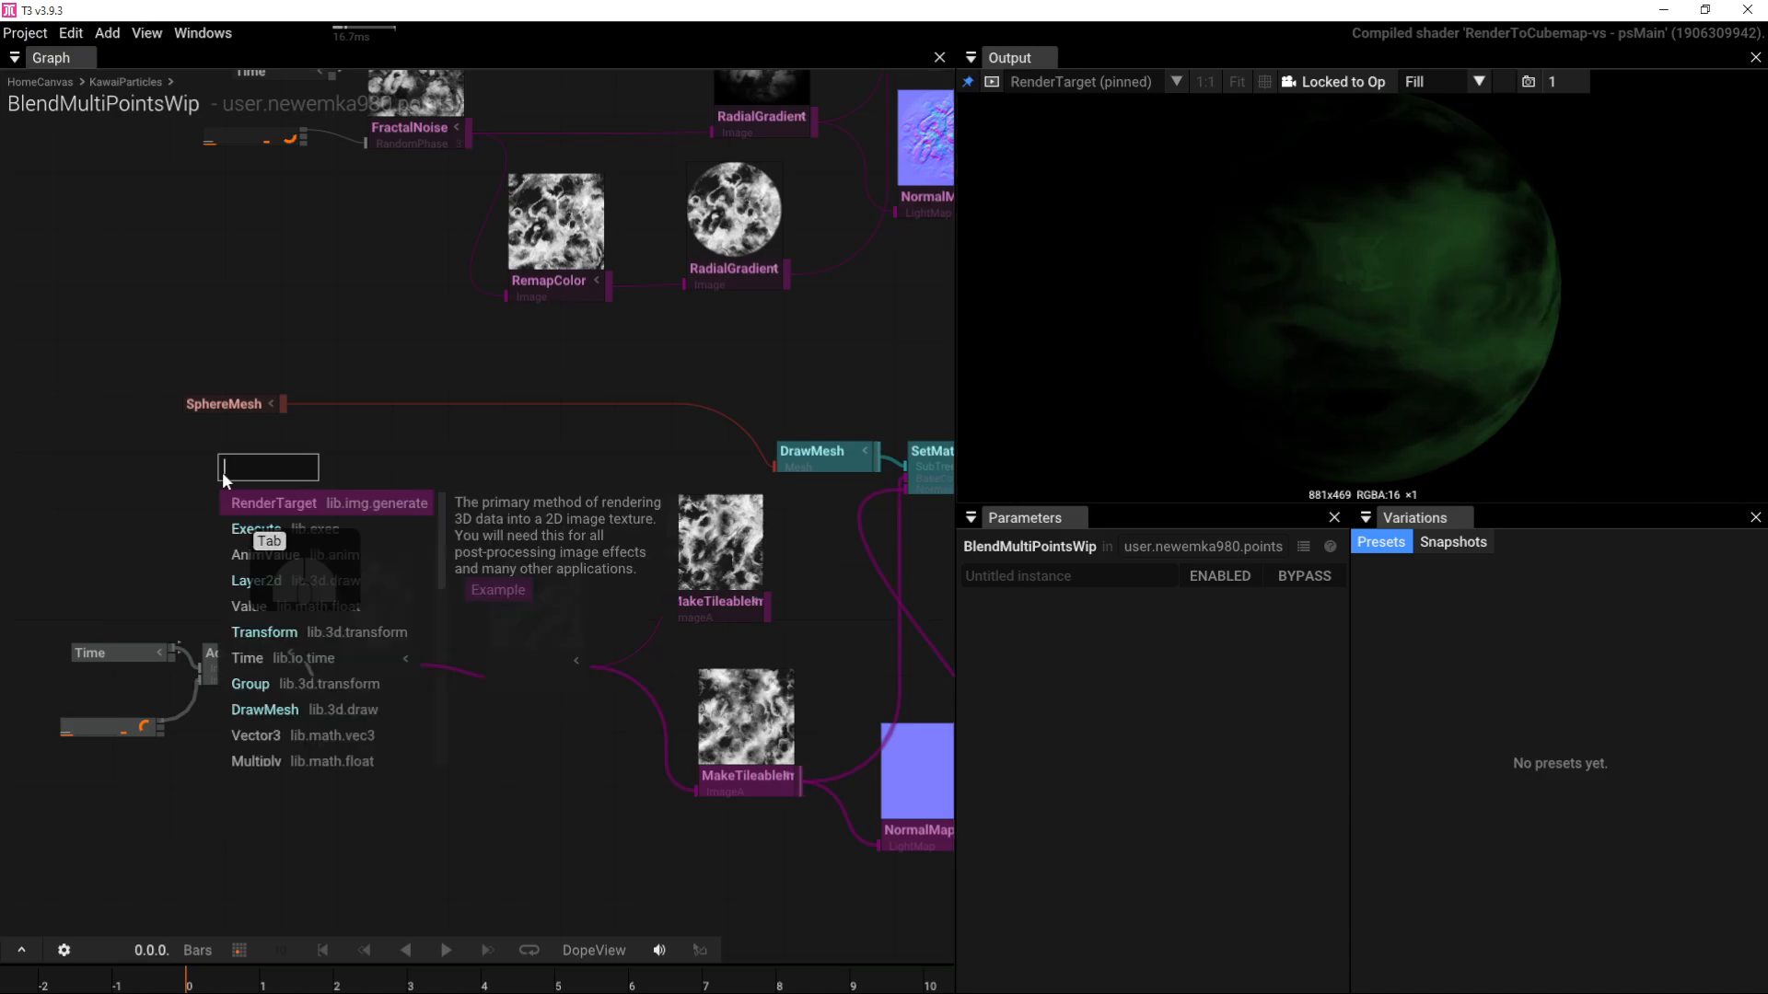
text(line)
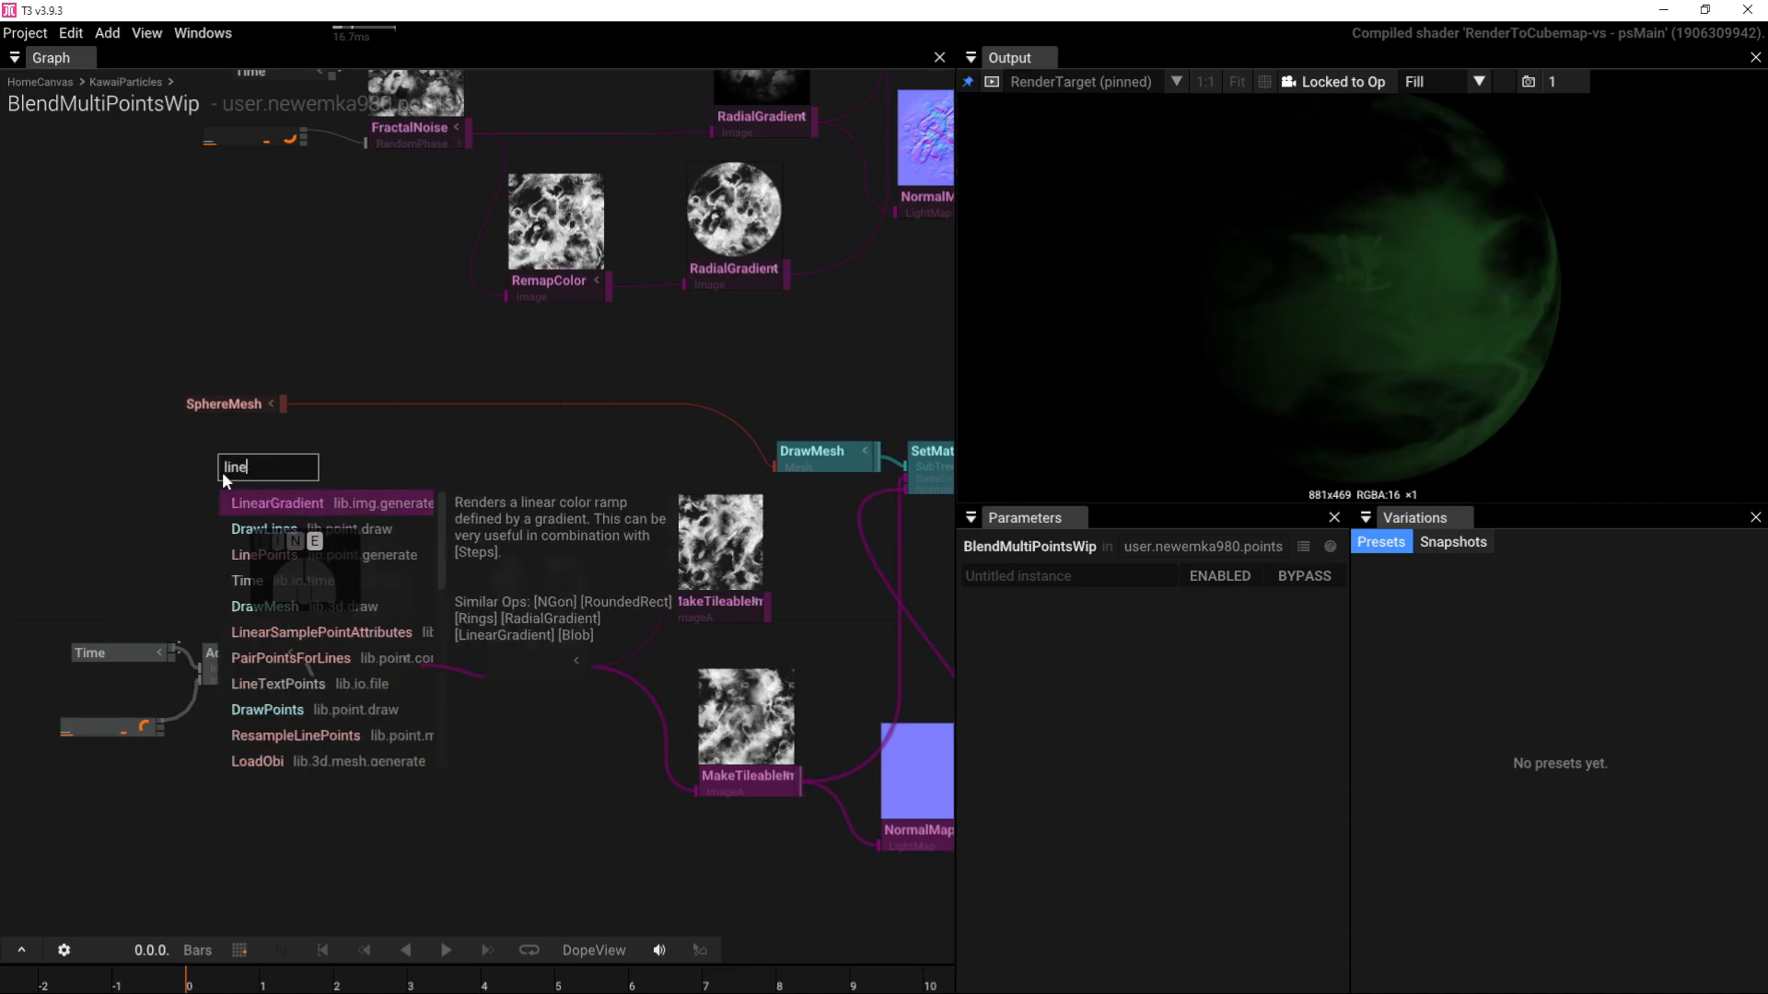
click(282, 560)
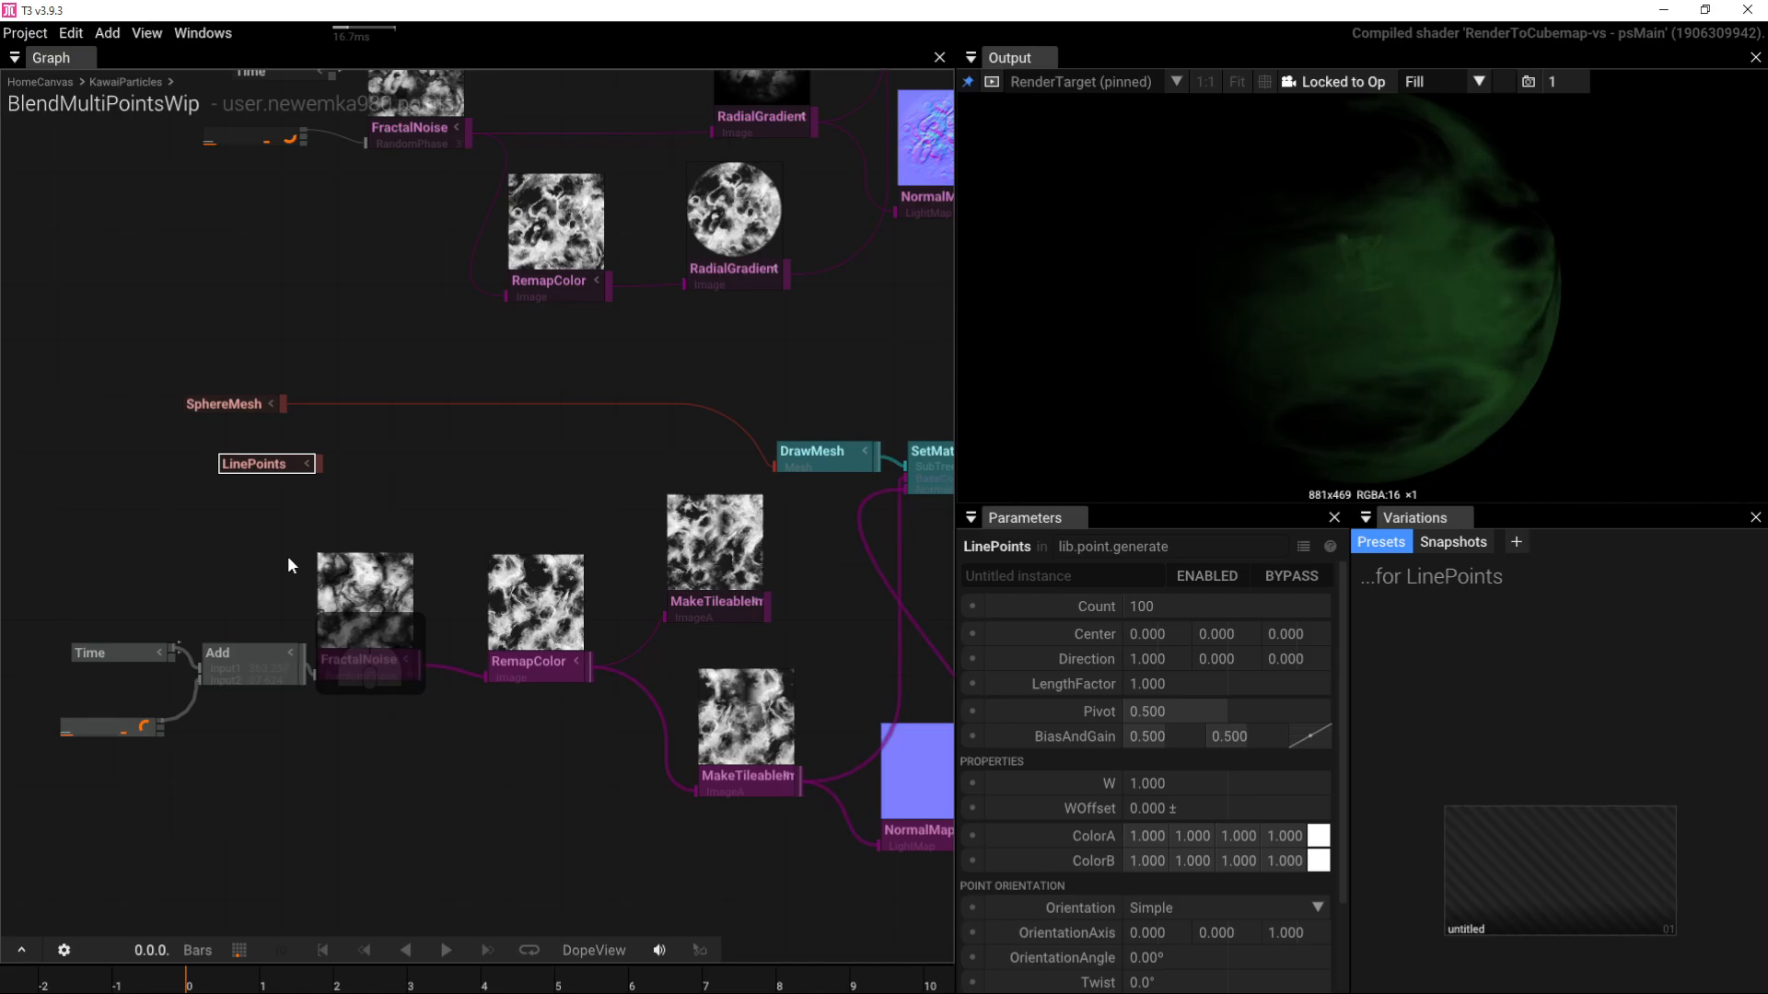
double_click(379, 471)
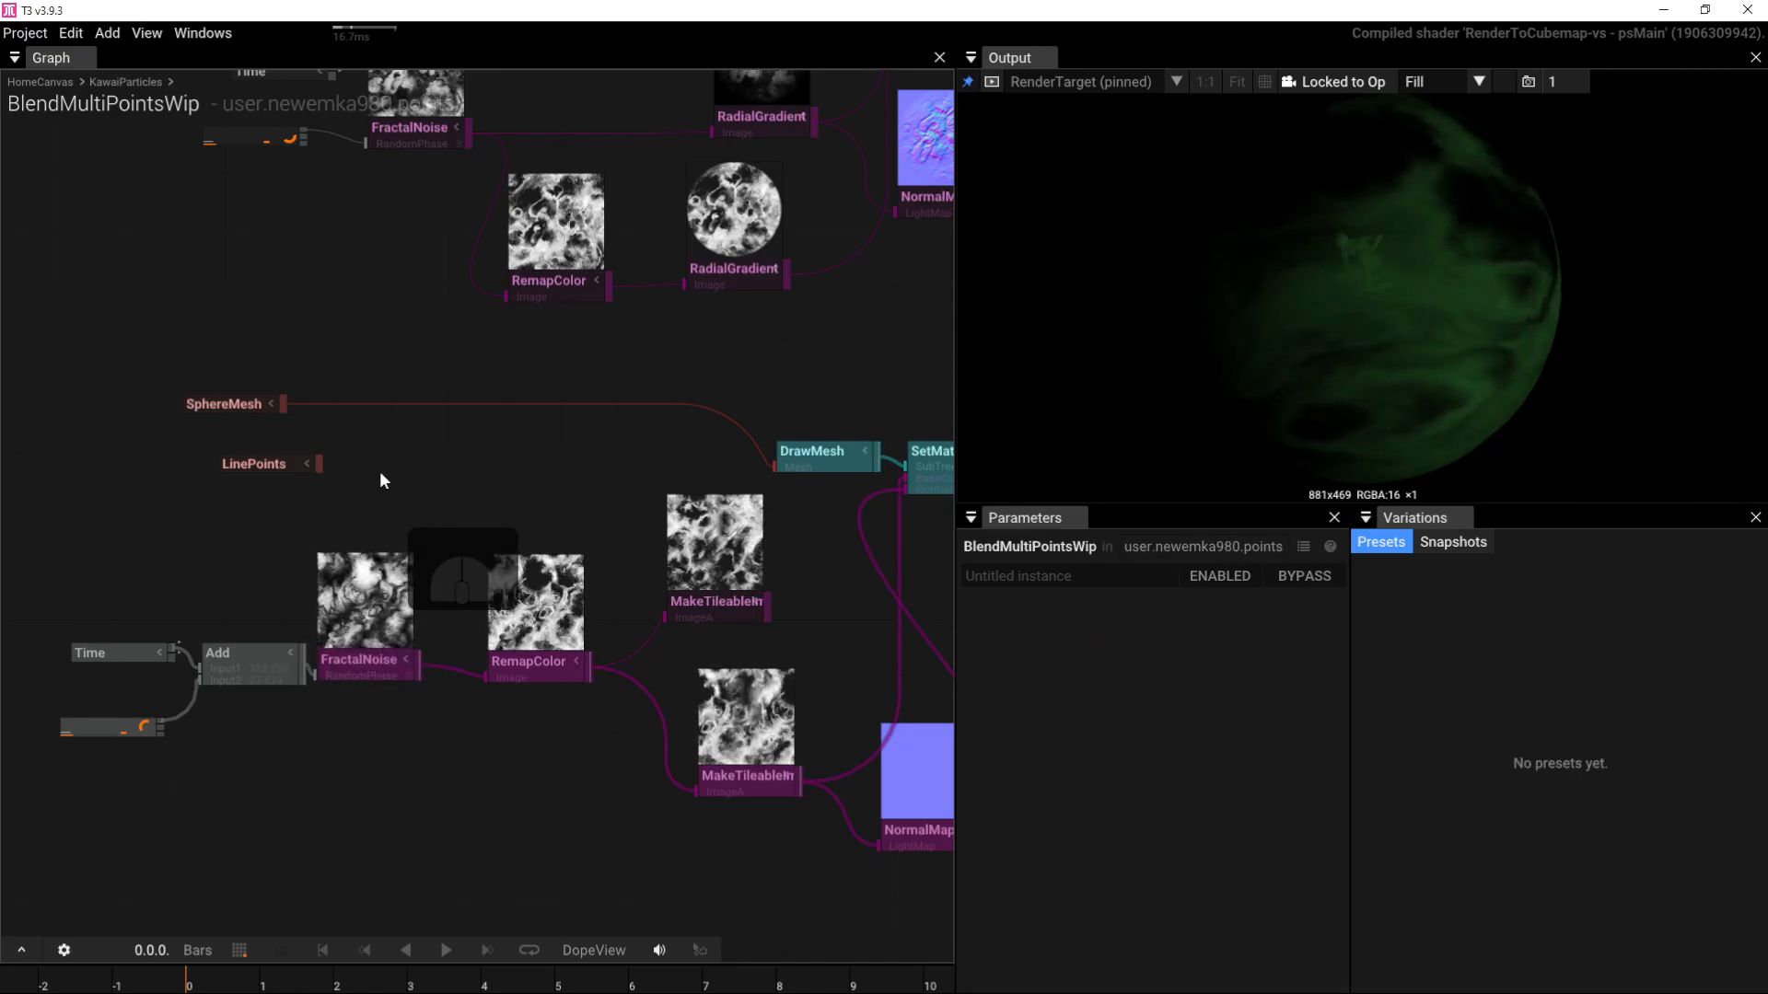
text(re)
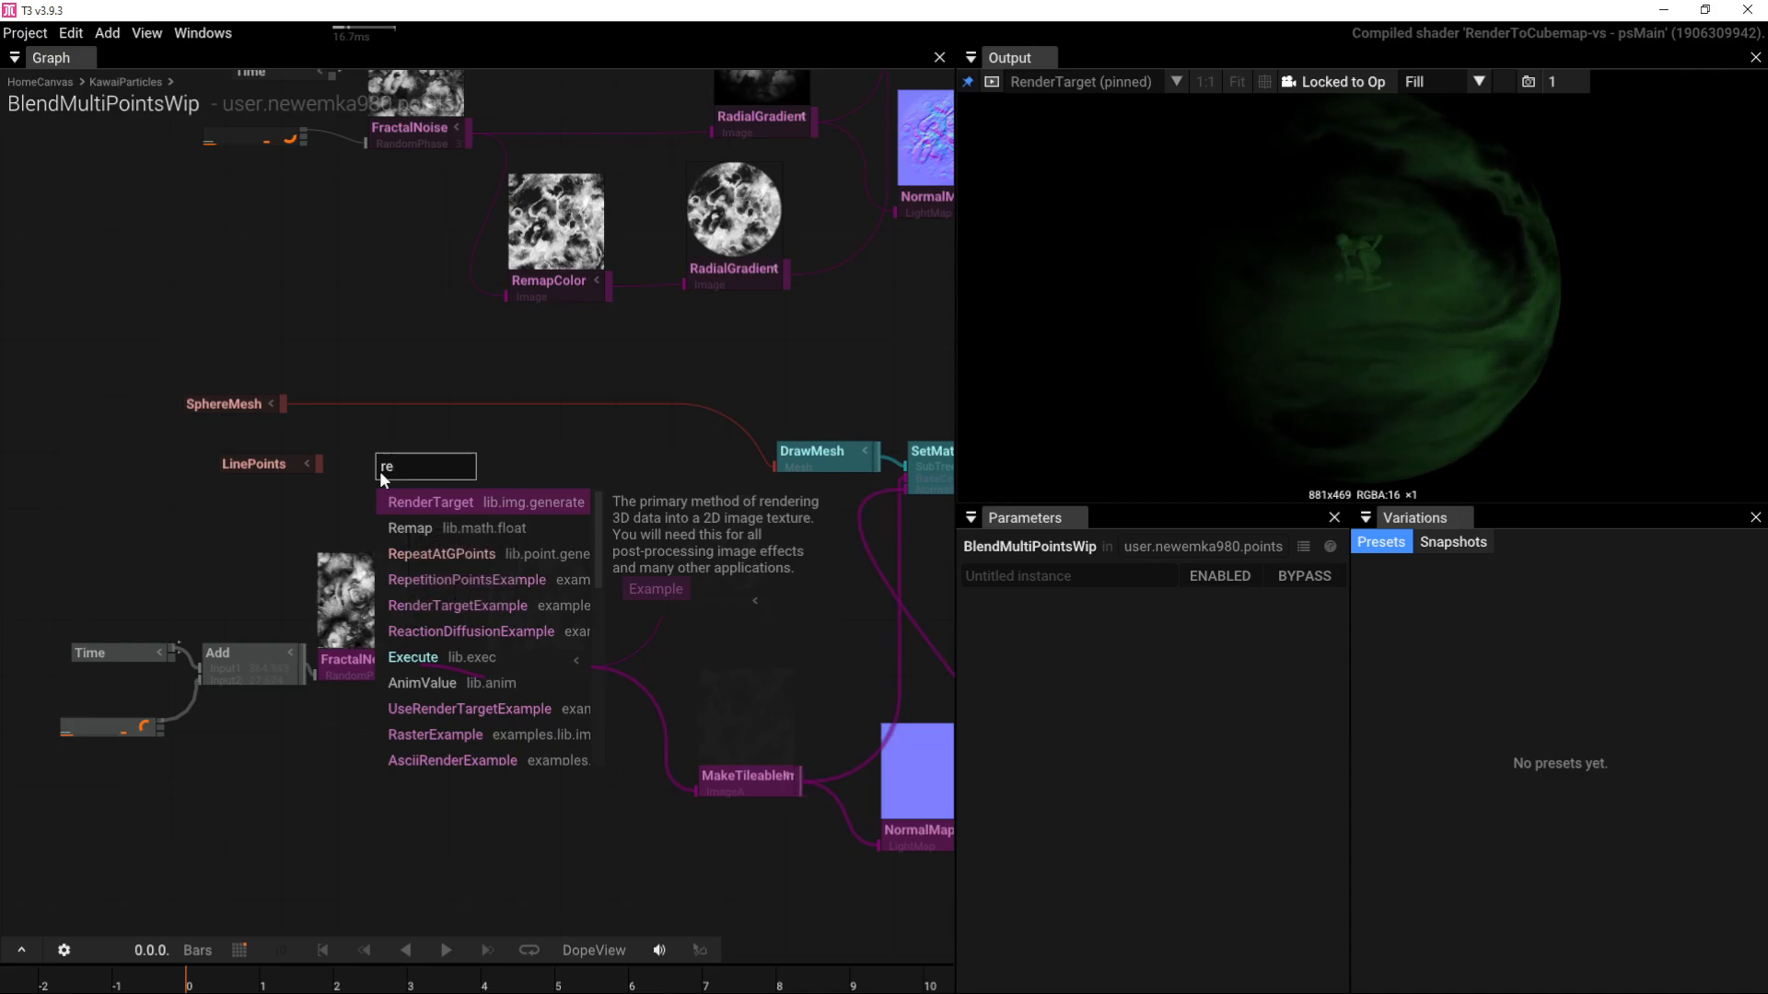
text(p)
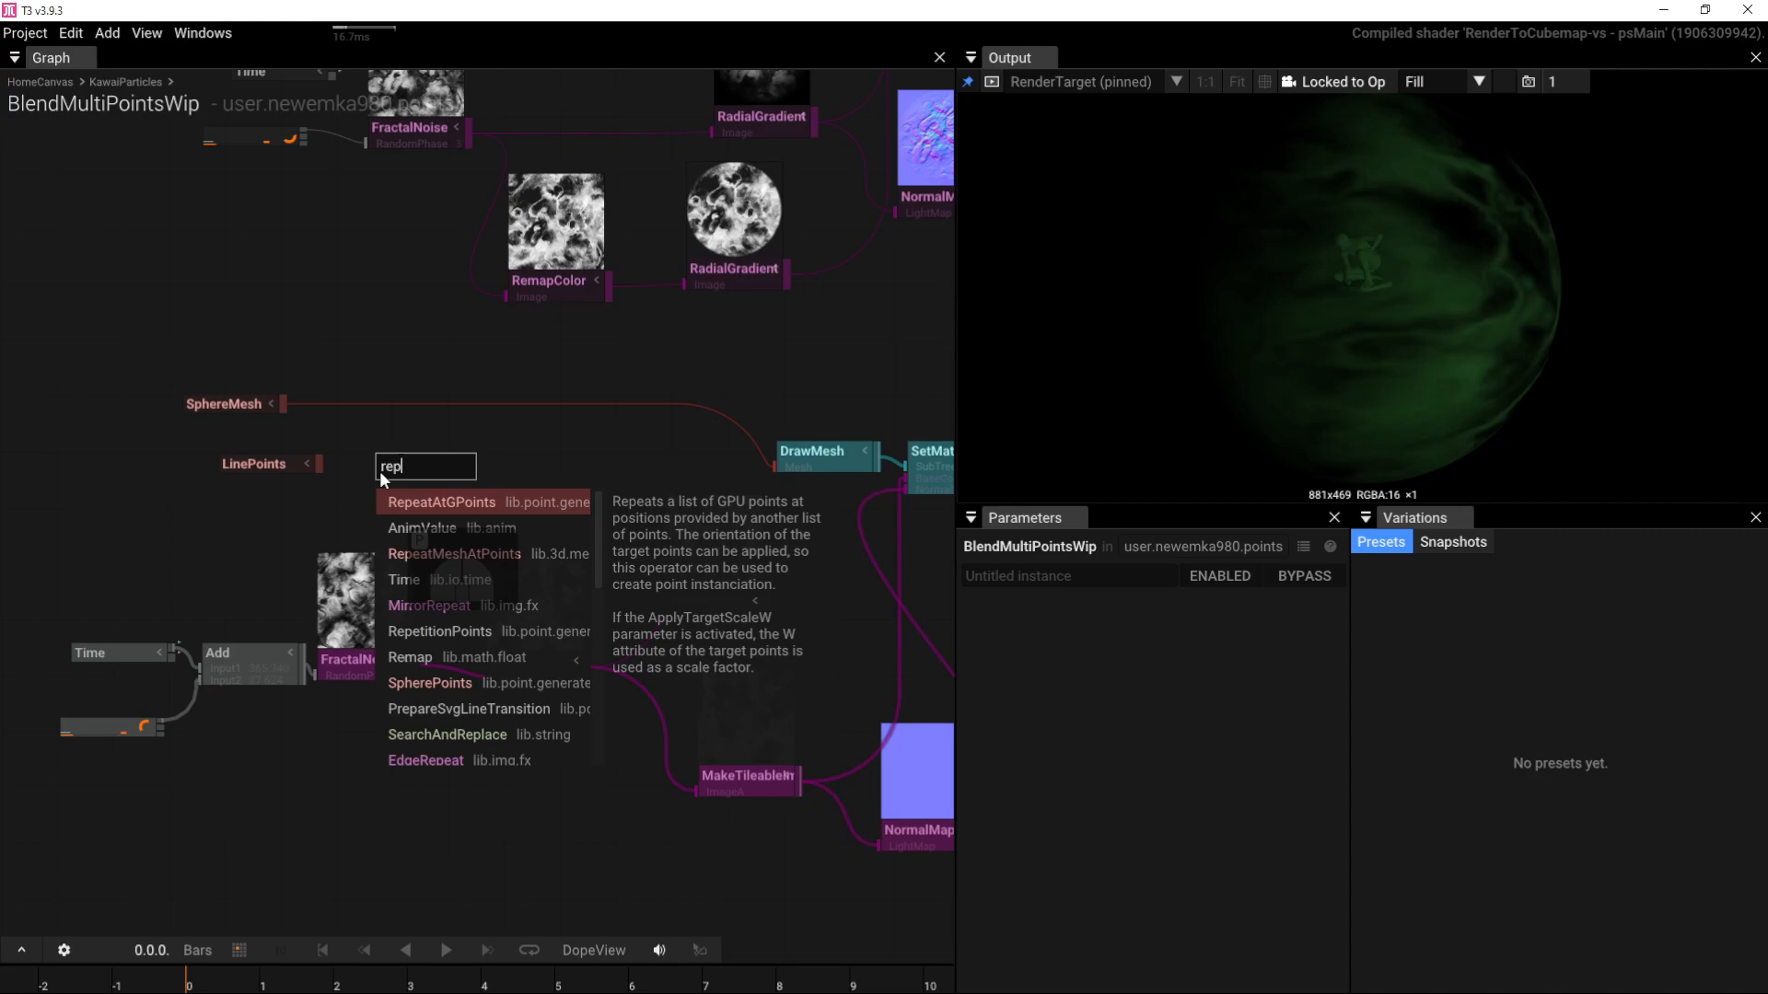
click(424, 548)
Step: Wire LinePoints into RepeatMeshAtPoints' Points and SphereMesh into its InputMesh
scroll(317, 465, up, 3)
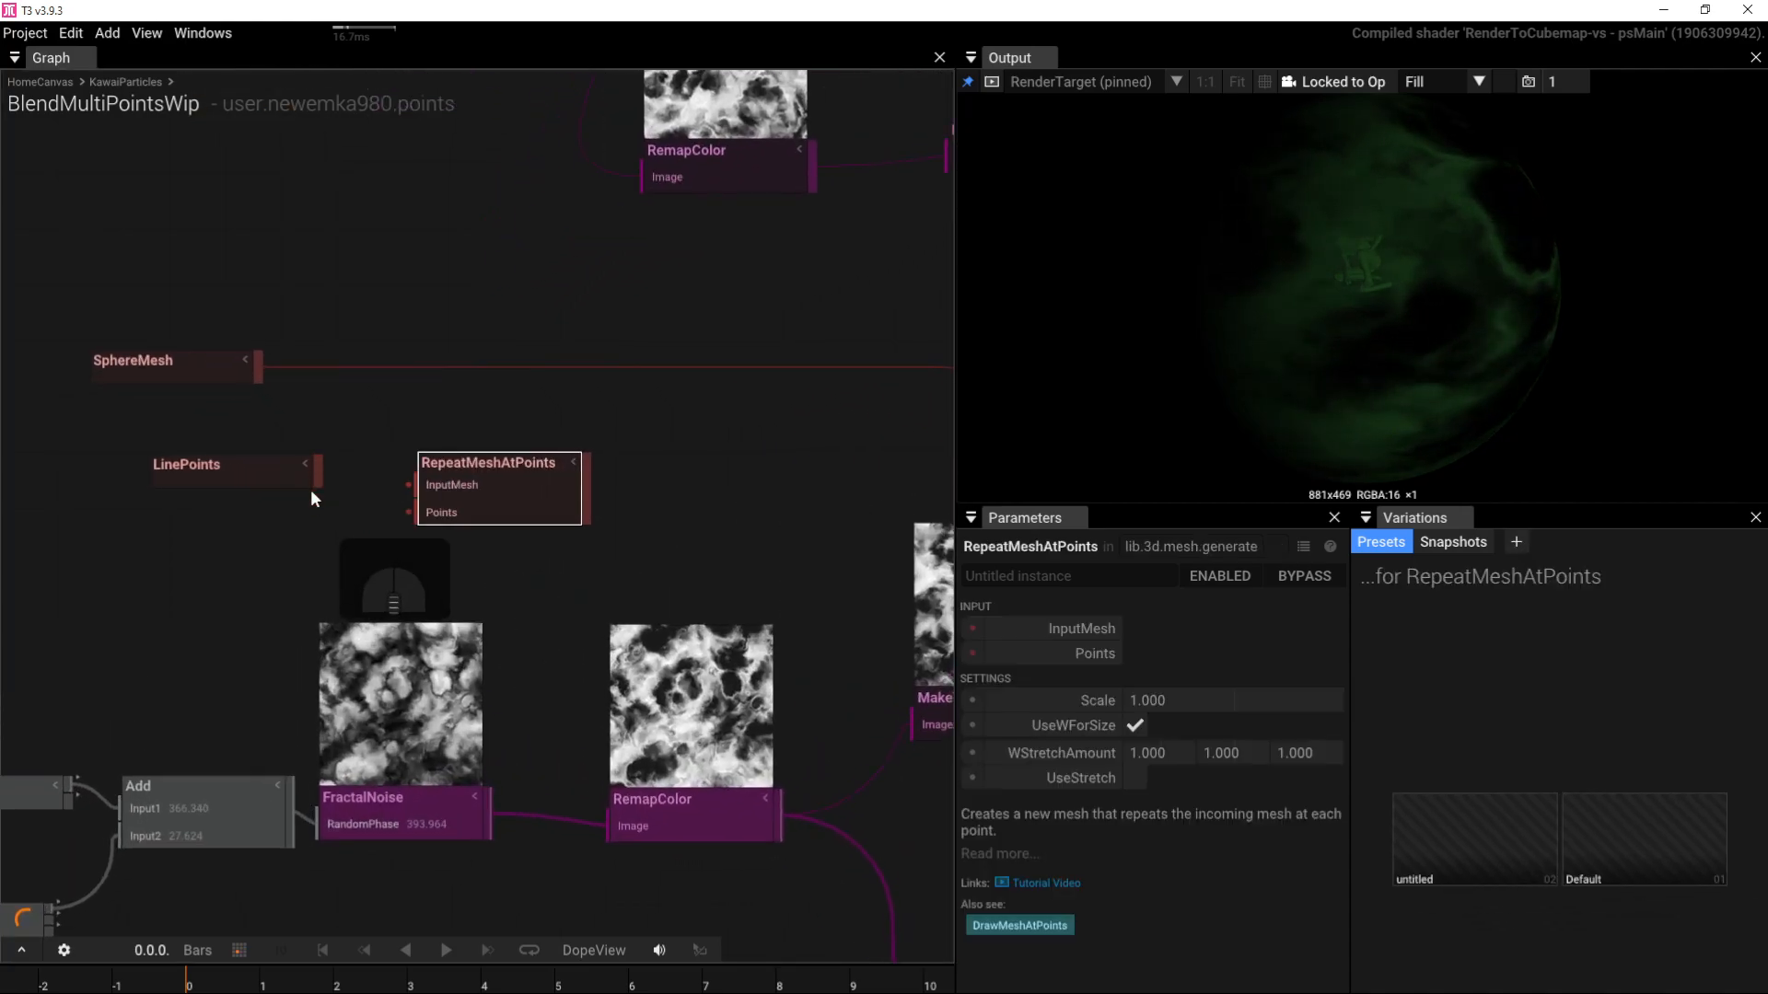
drag(316, 471, 395, 517)
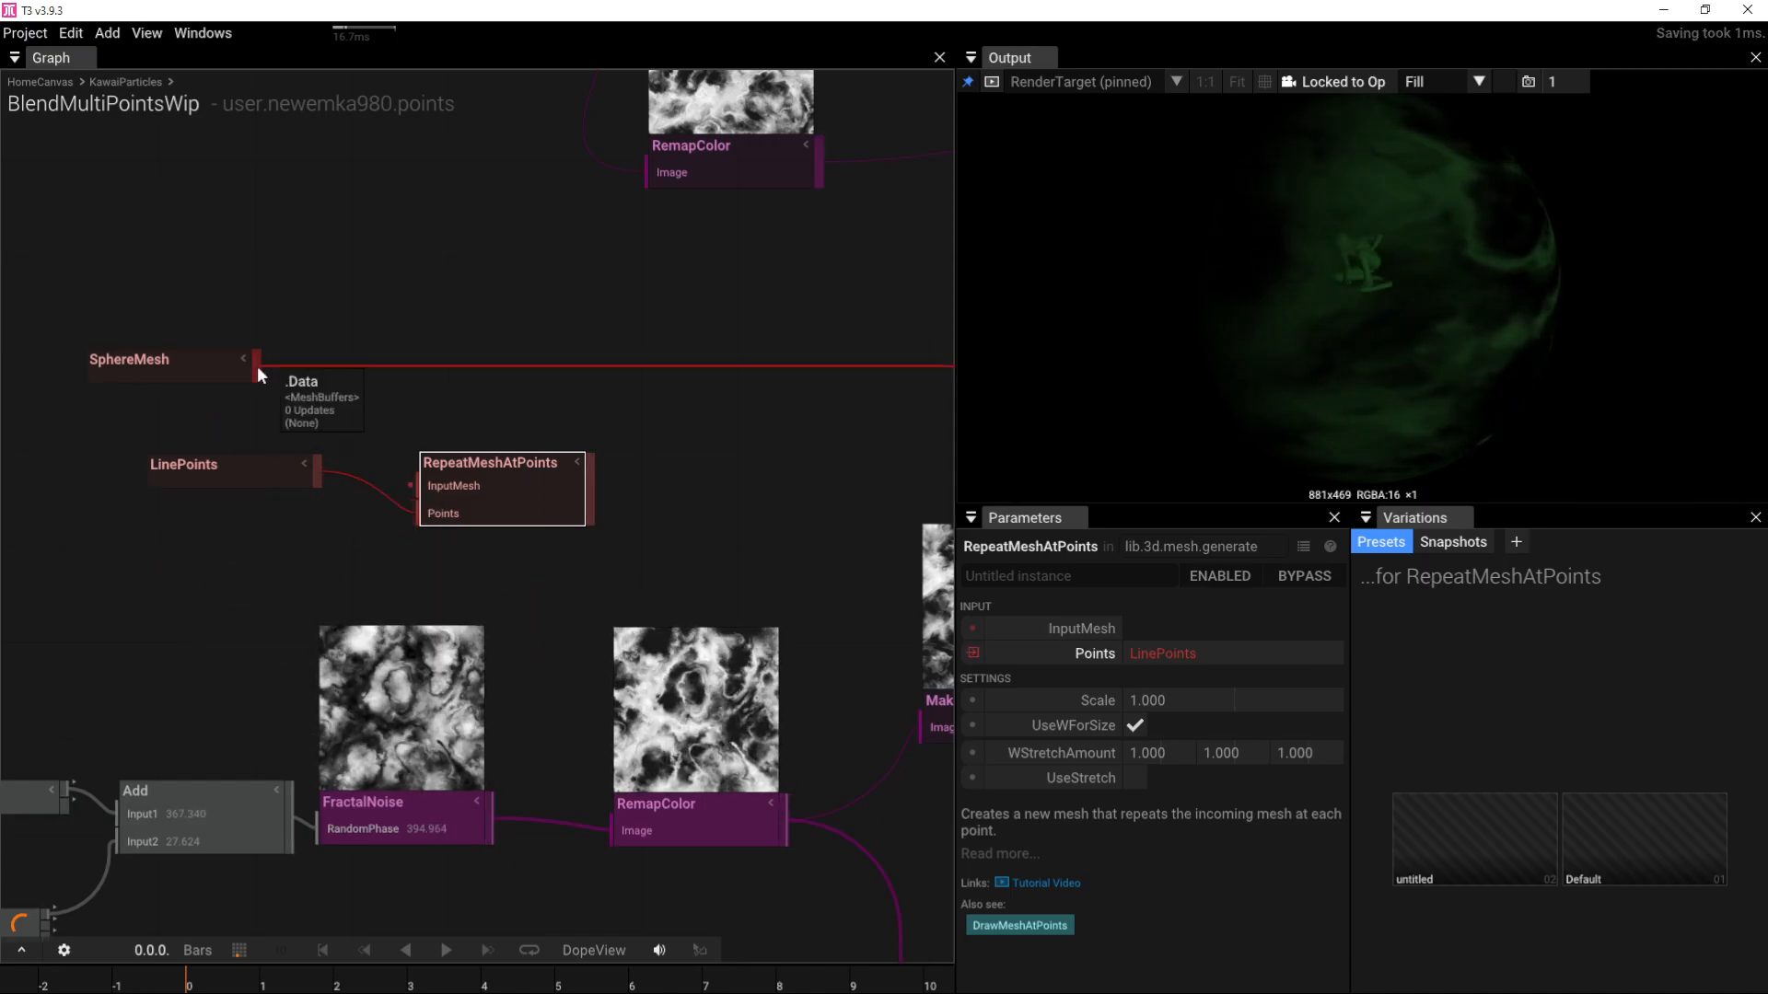
drag(256, 368, 414, 485)
click(217, 470)
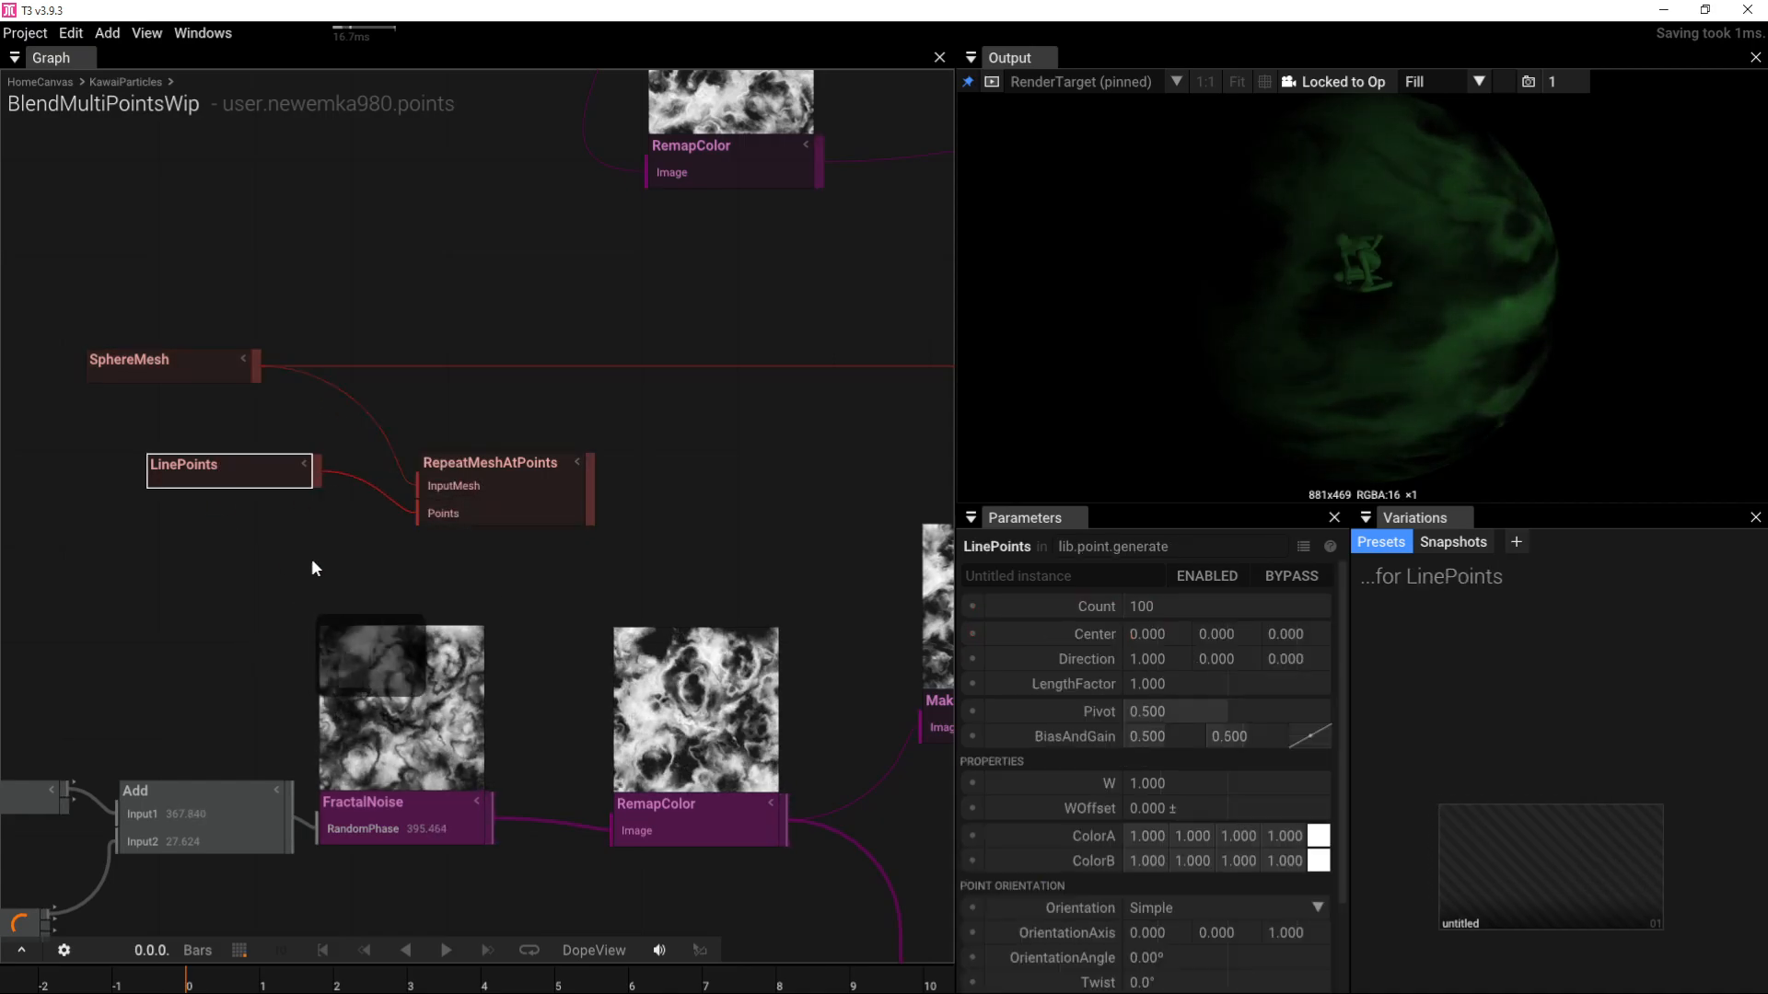
scroll(549, 462, down, 4)
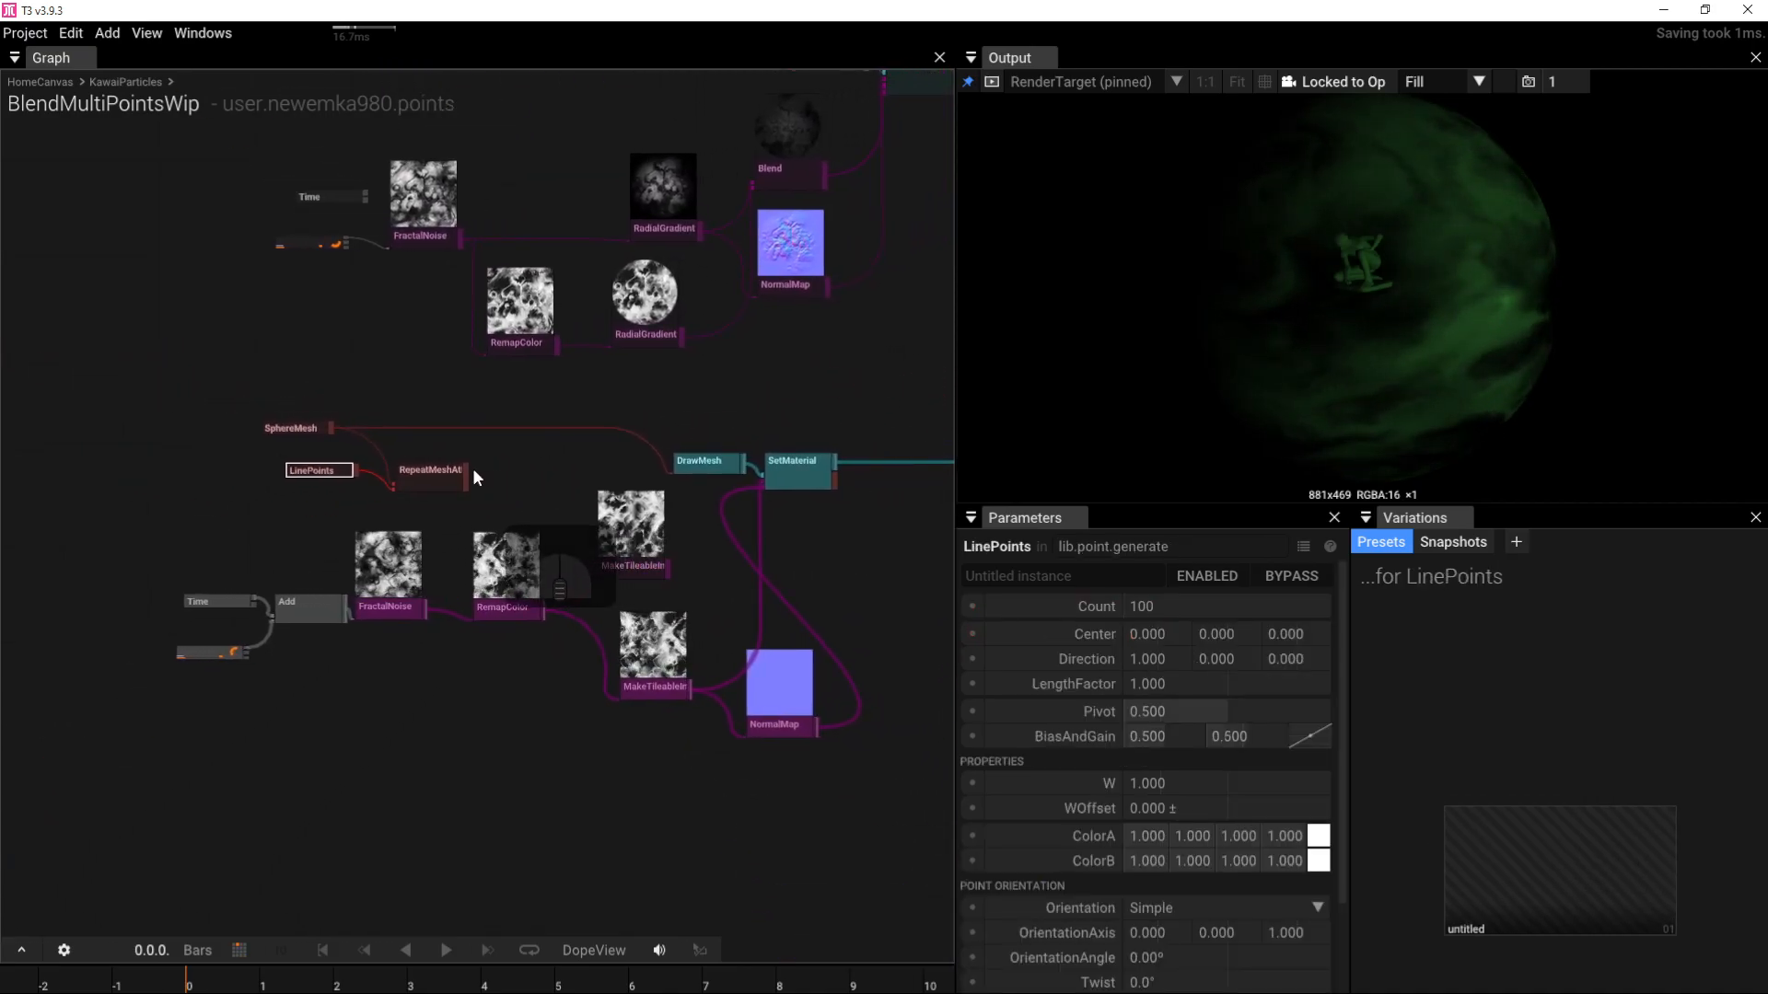
Step: Wire RepeatMeshAtPoints into DrawMesh and raise LinePoints' LengthFactor to 3.660
drag(462, 473, 681, 466)
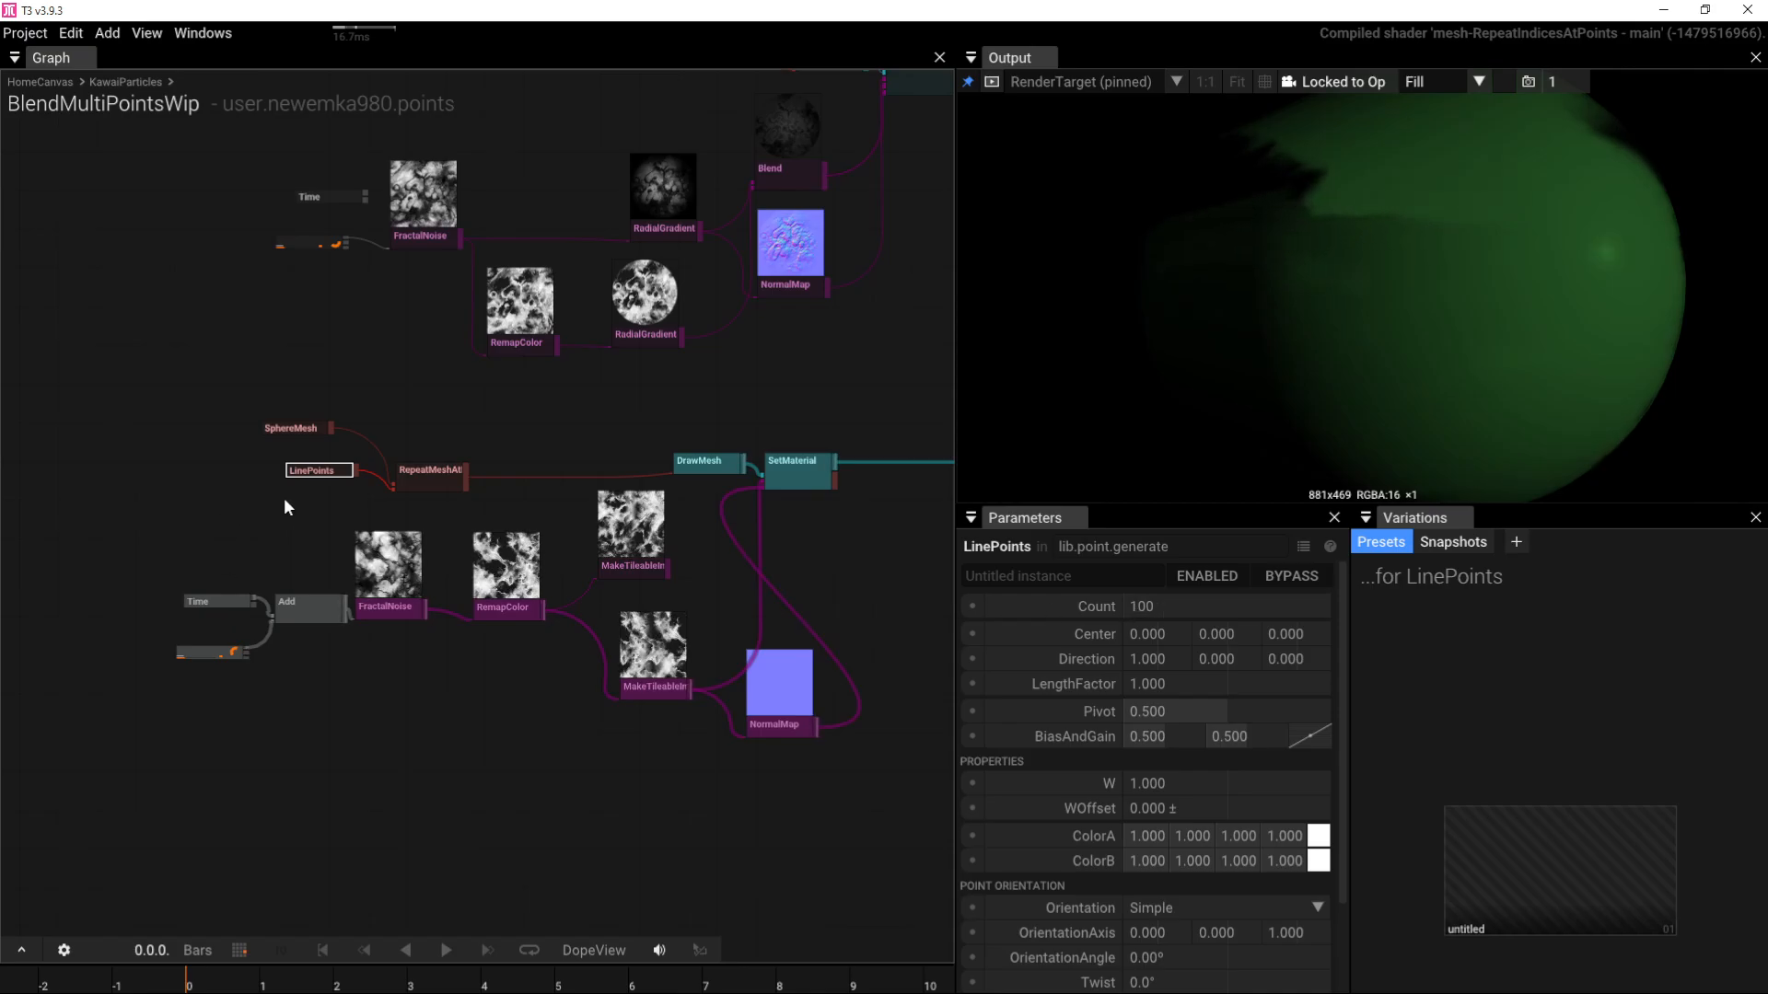
scroll(285, 500, up, 3)
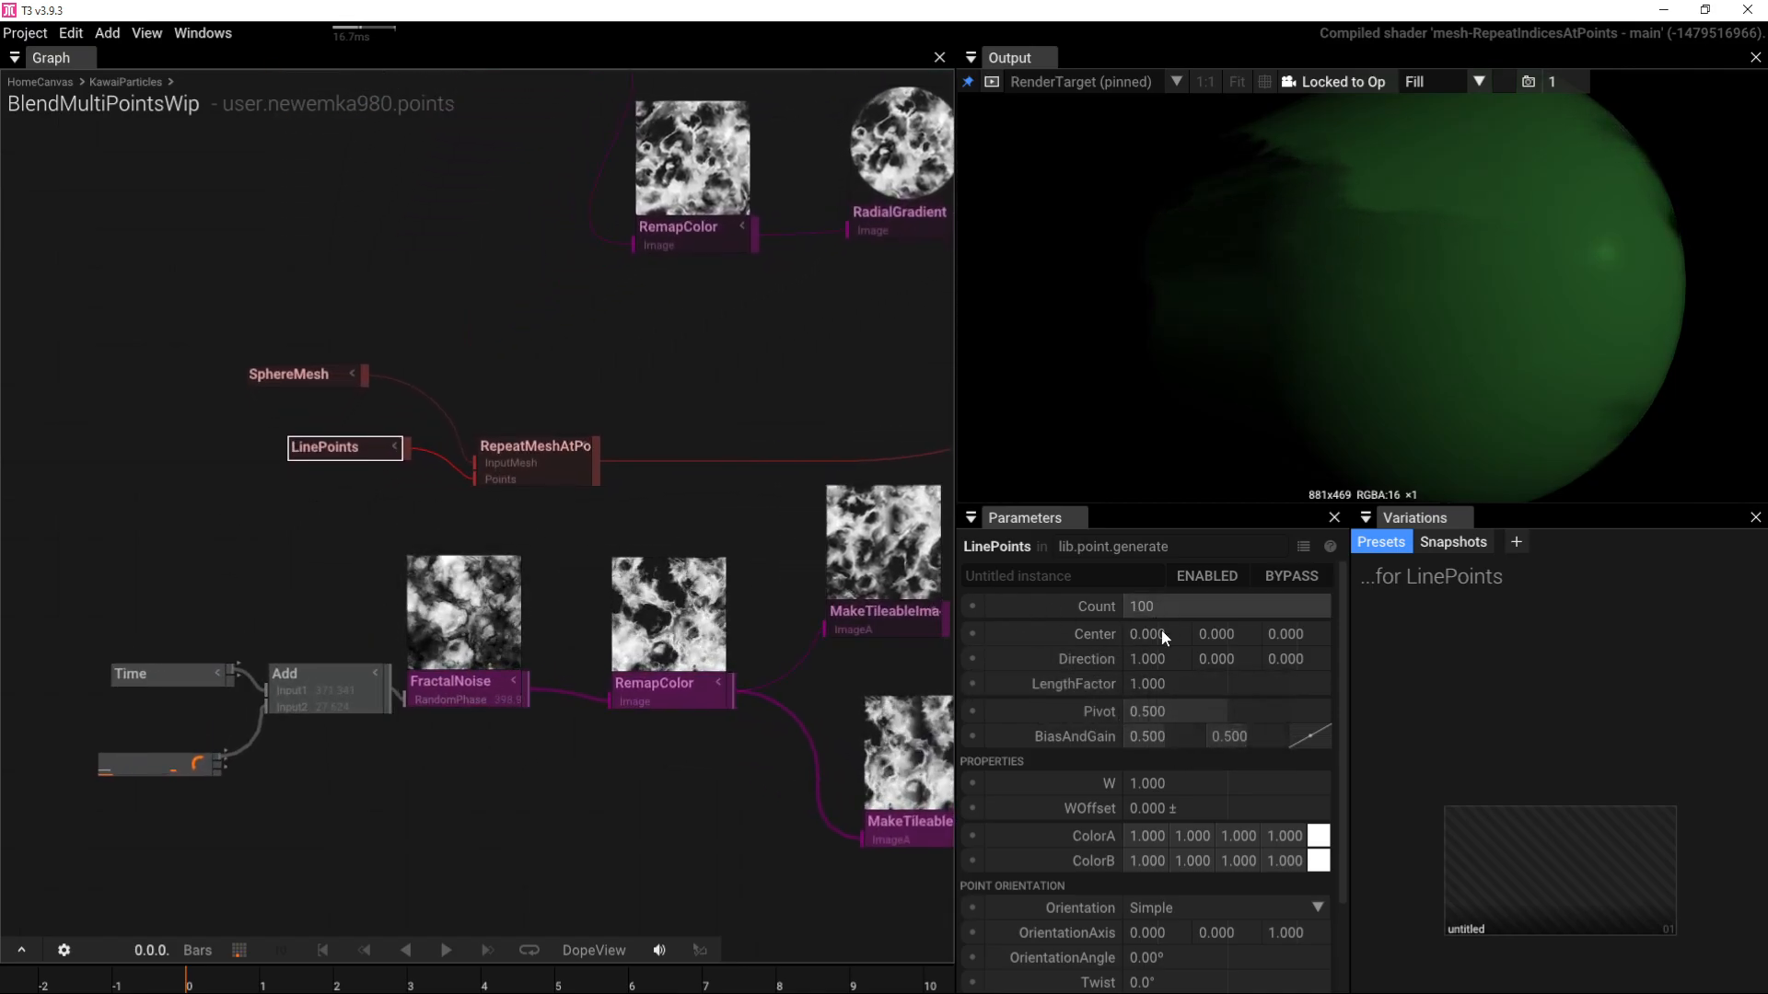
drag(1167, 683, 1766, 683)
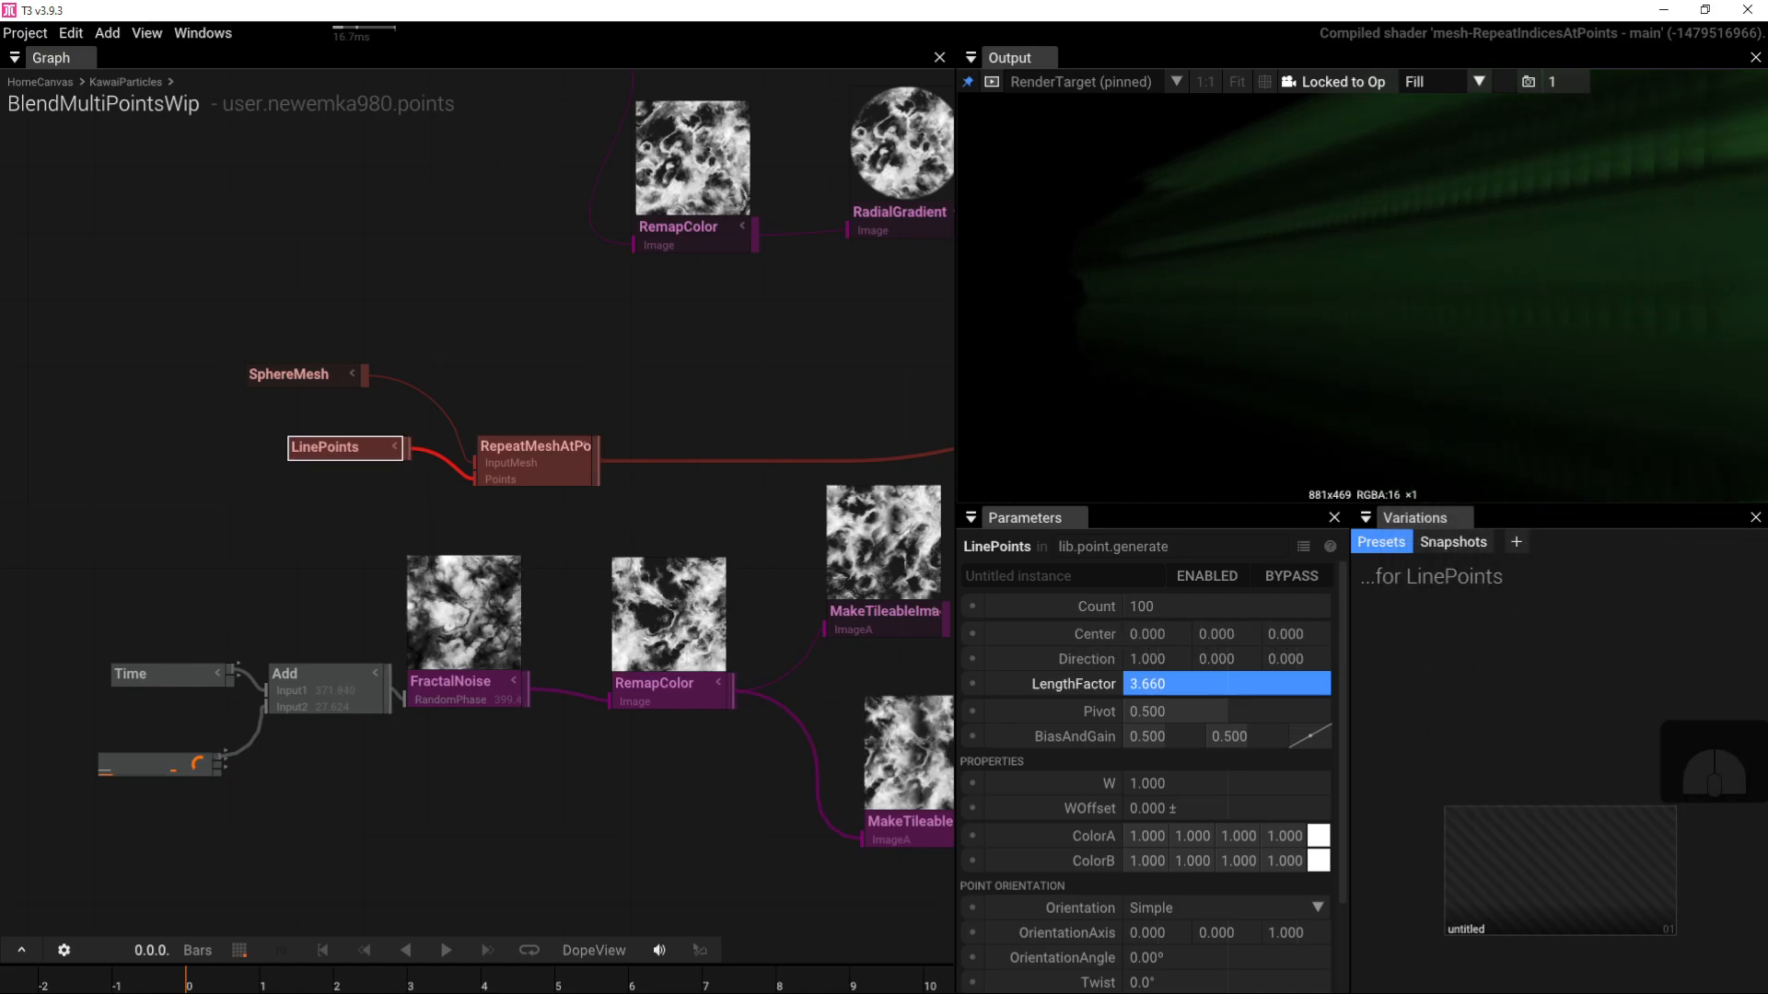
drag(1289, 299, 1331, 316)
scroll(1331, 316, down, 5)
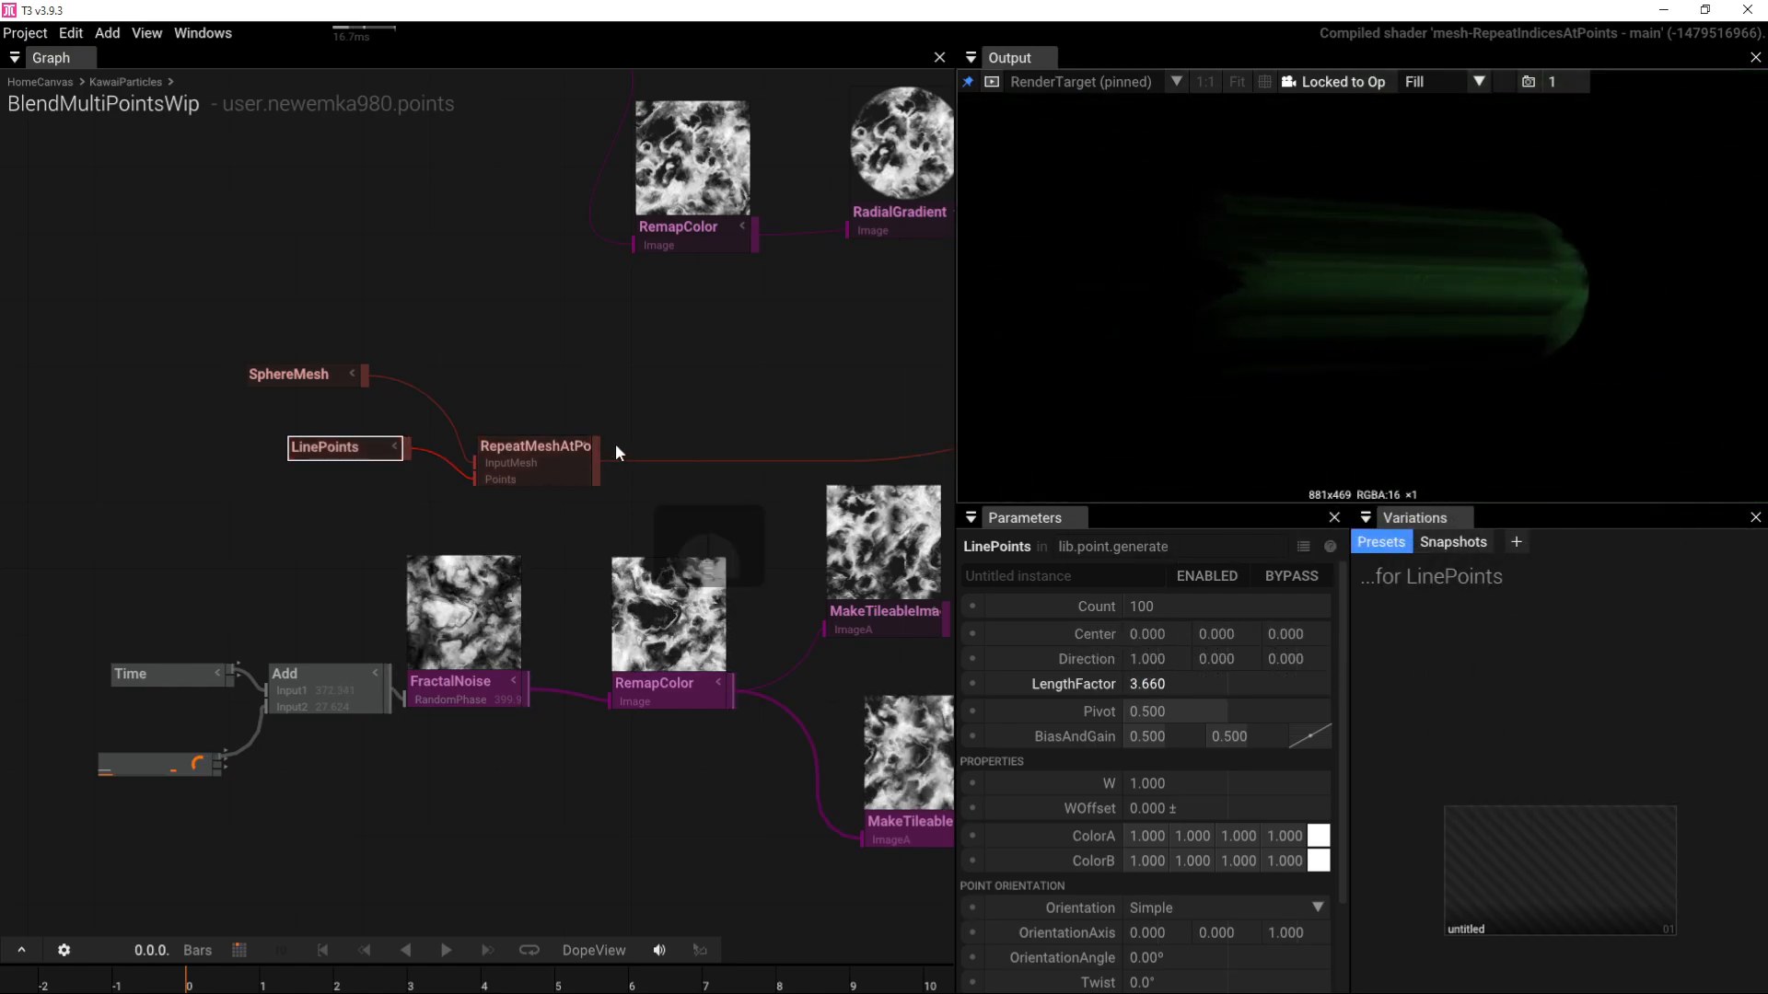
right_drag(529, 382, 53, 389)
right_drag(712, 399, 285, 425)
scroll(571, 383, down, 4)
scroll(583, 385, down, 2)
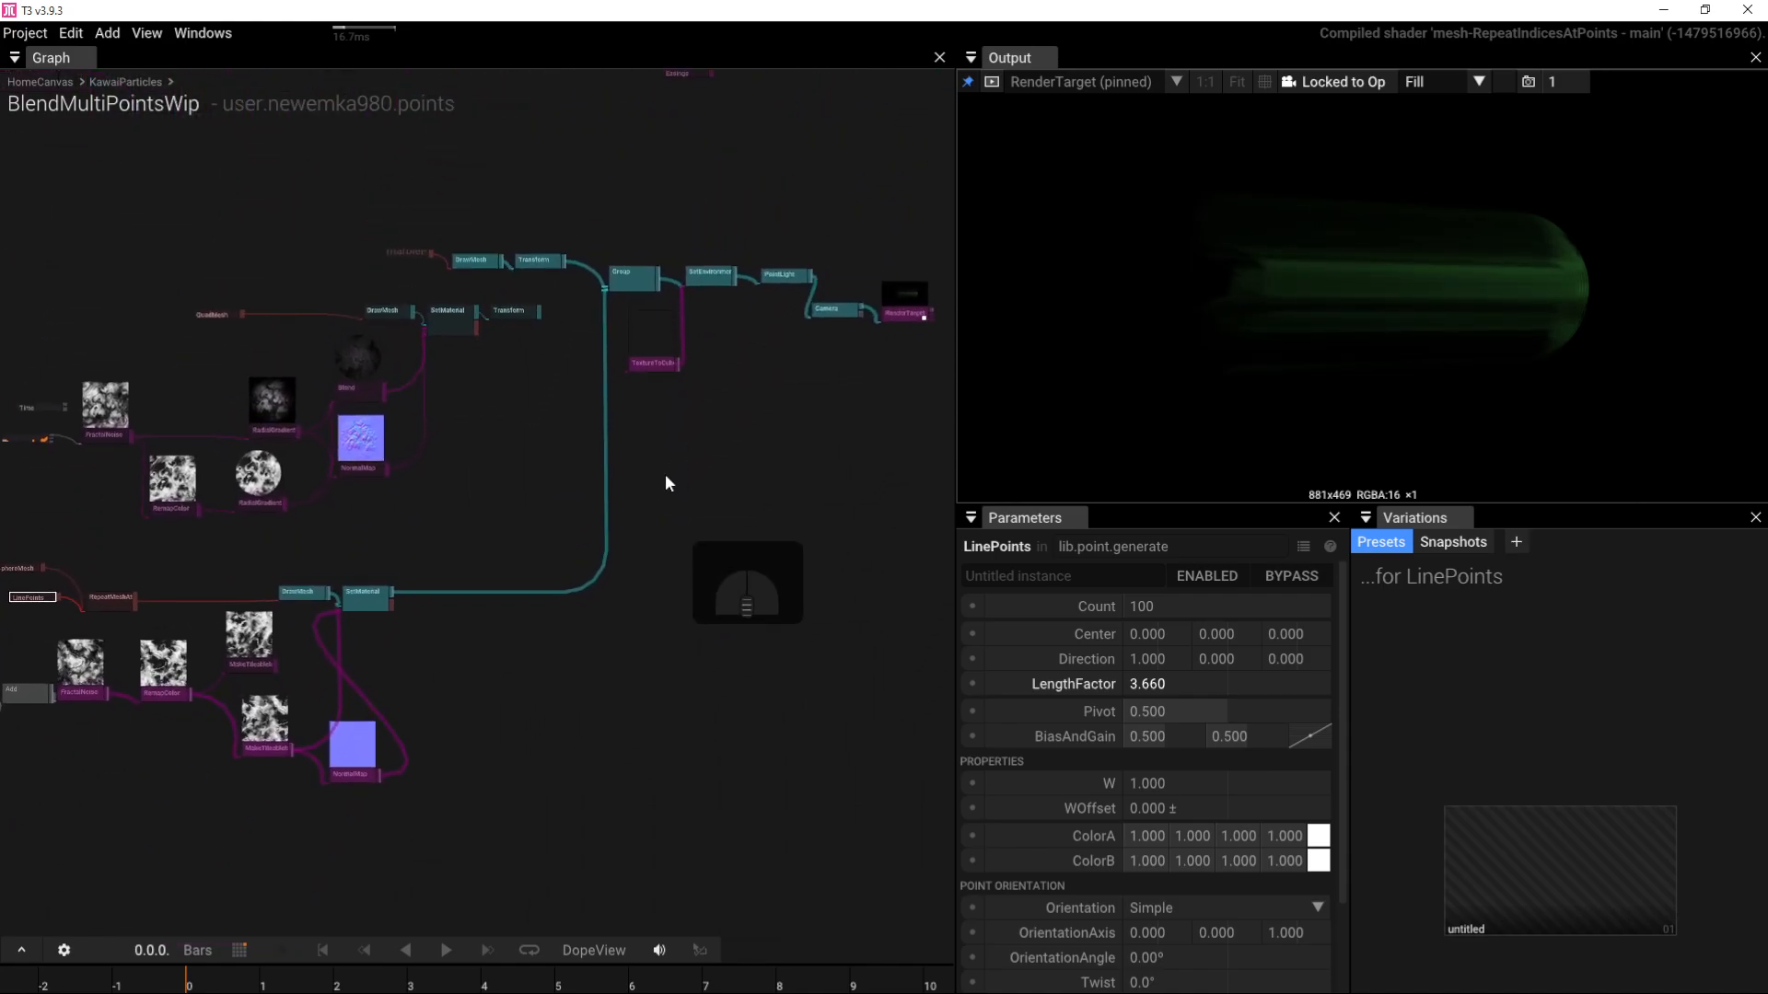
right_drag(663, 482, 737, 332)
Step: Reset the PointLight to intensity 5 and move it to position 0, 0, 2.15
click(764, 327)
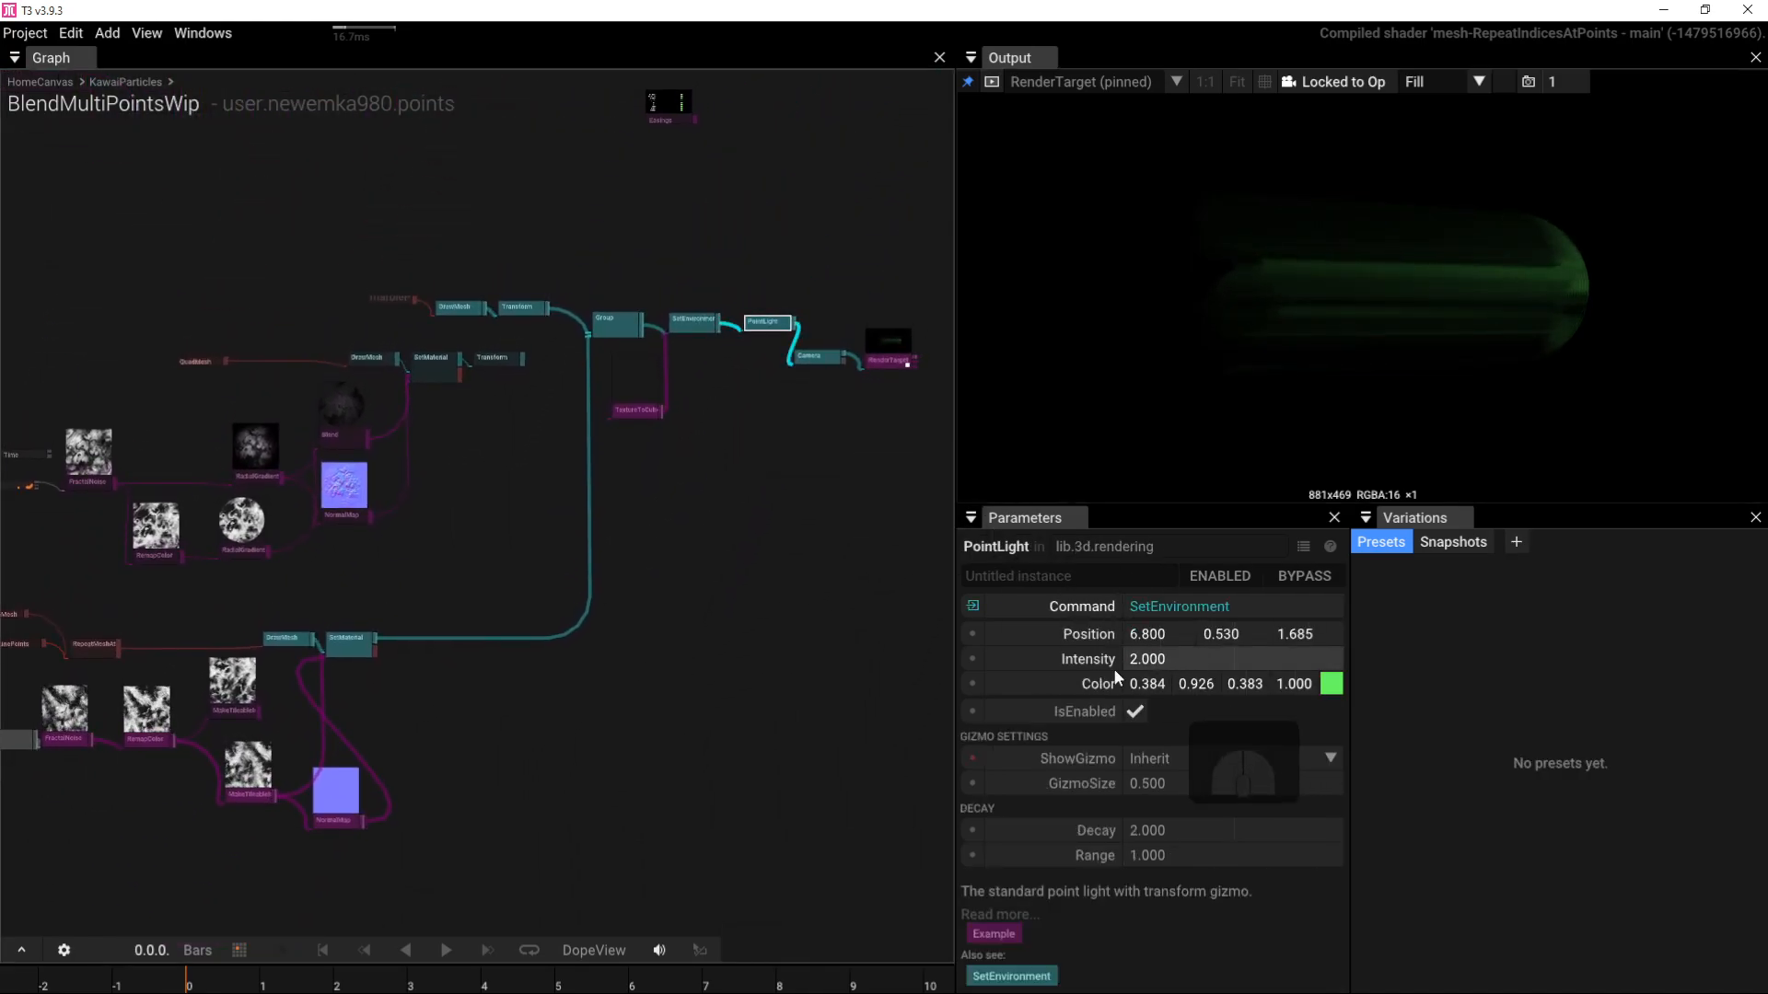
click(996, 660)
click(998, 635)
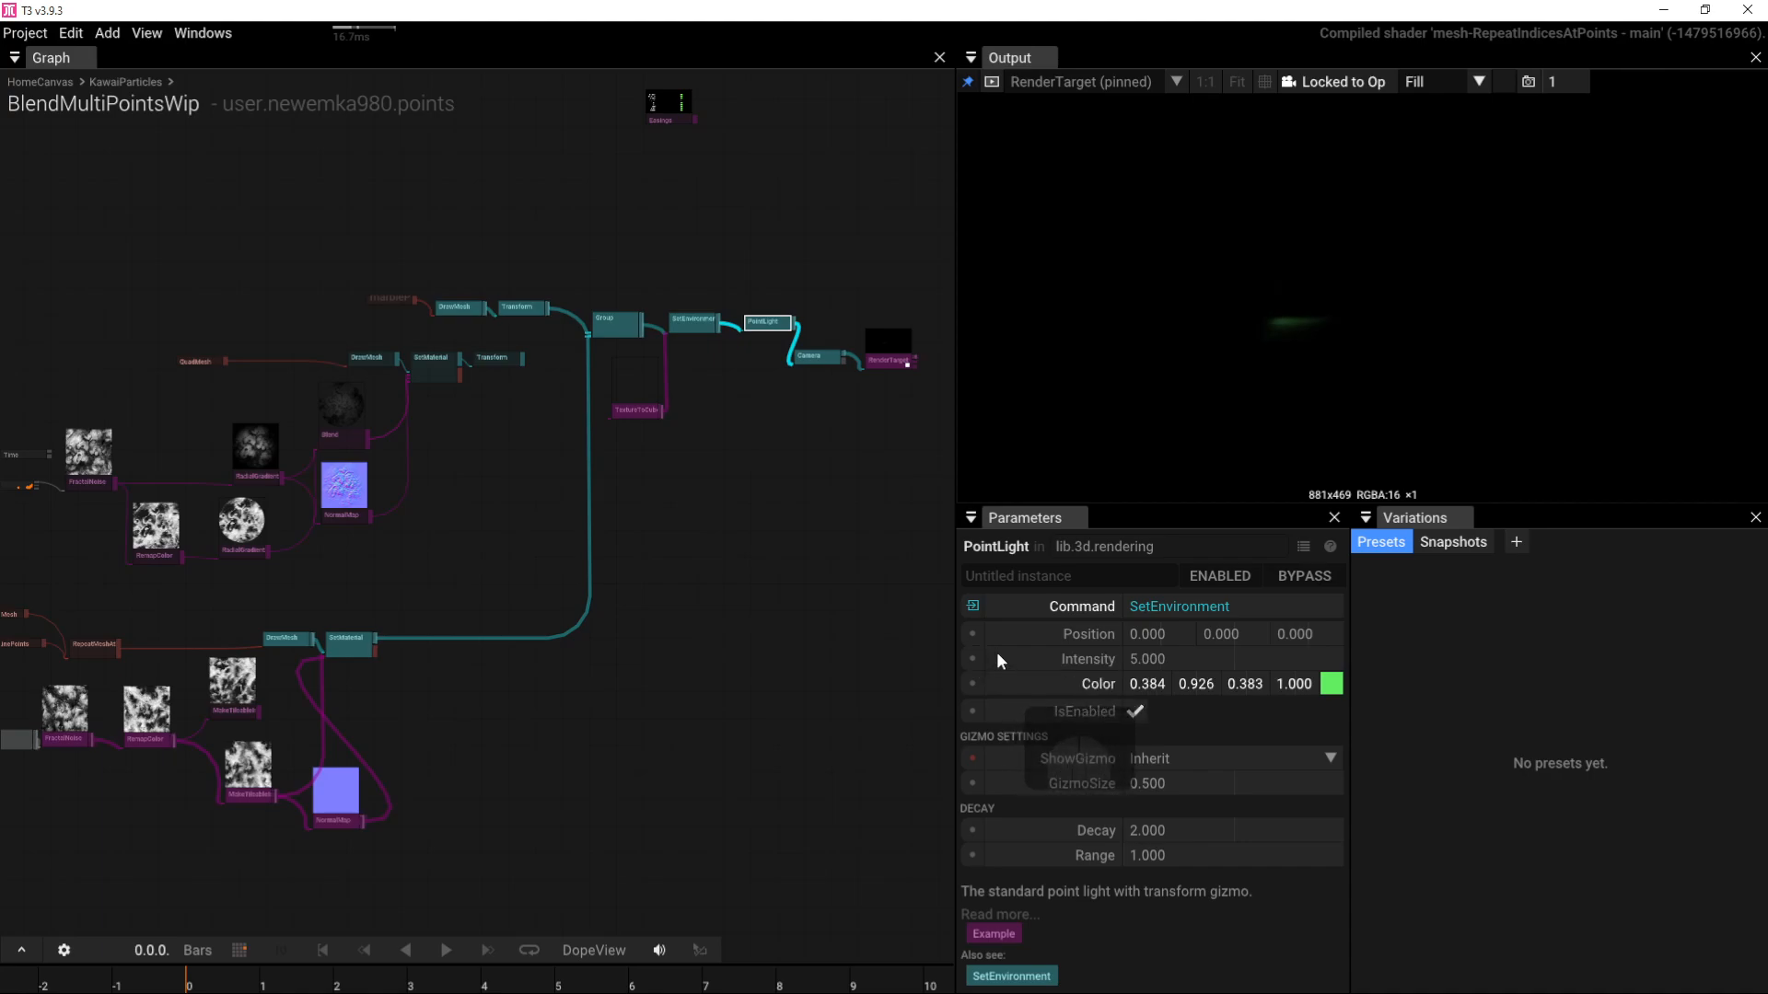
drag(1284, 635, 1712, 723)
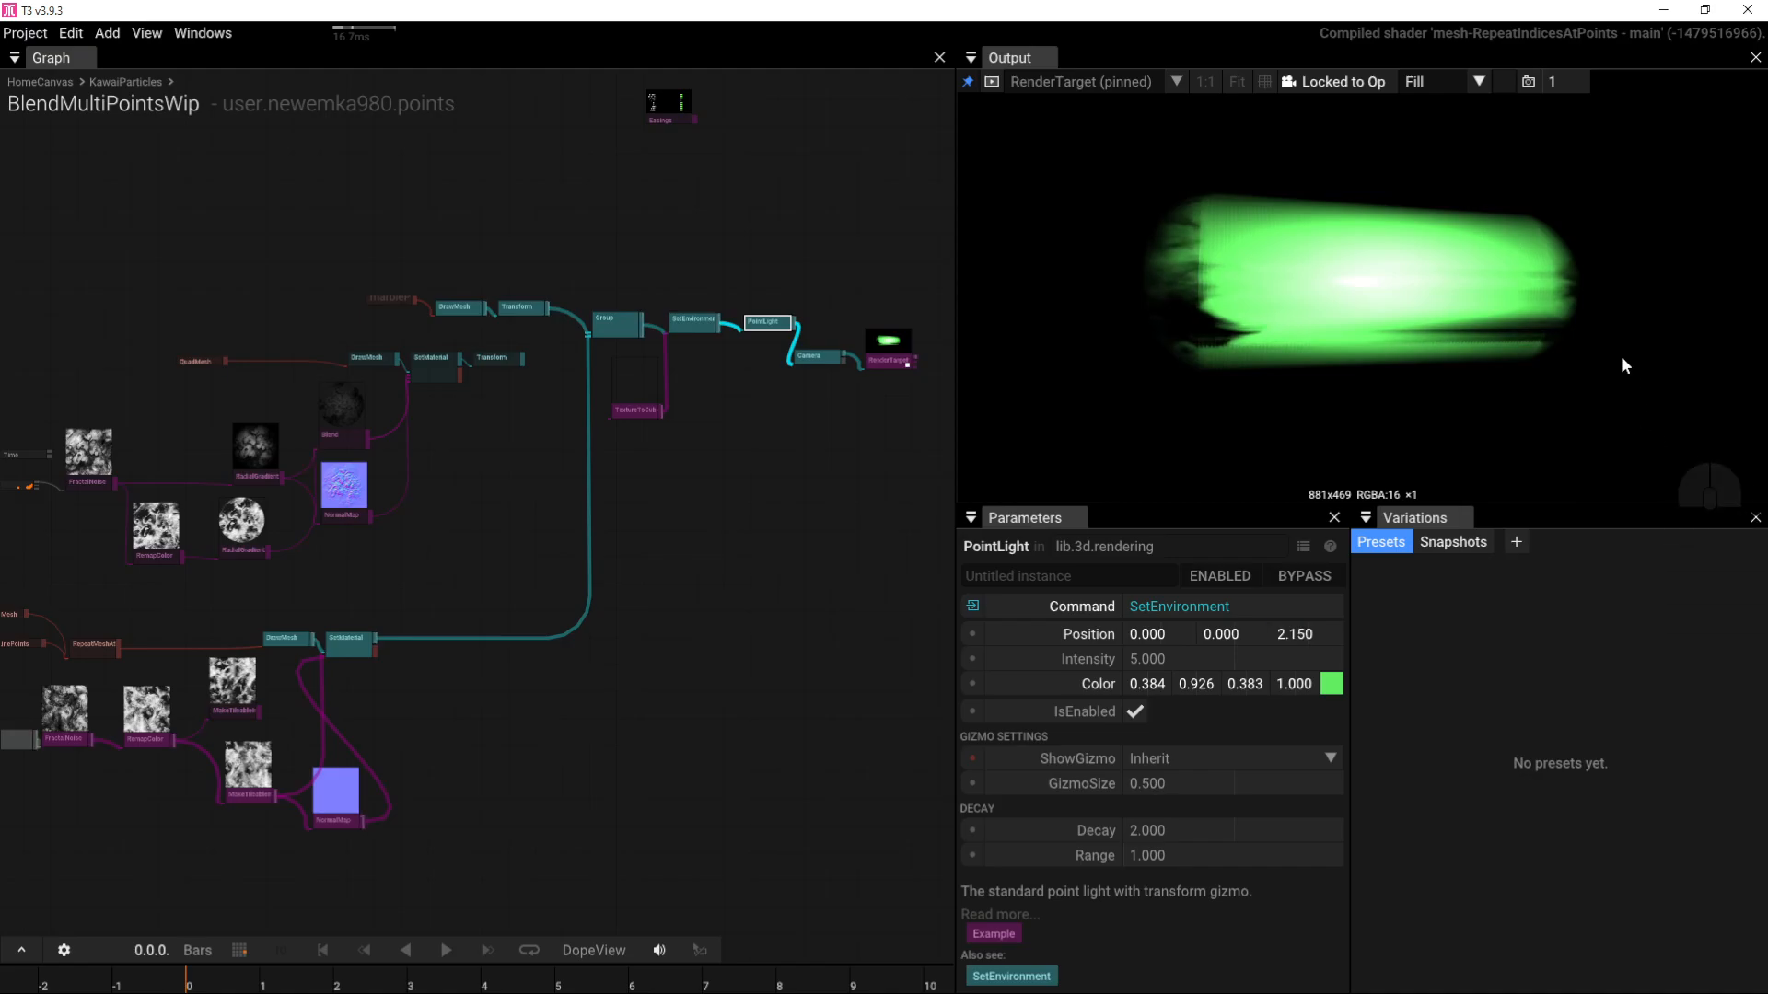
drag(1623, 366, 1363, 337)
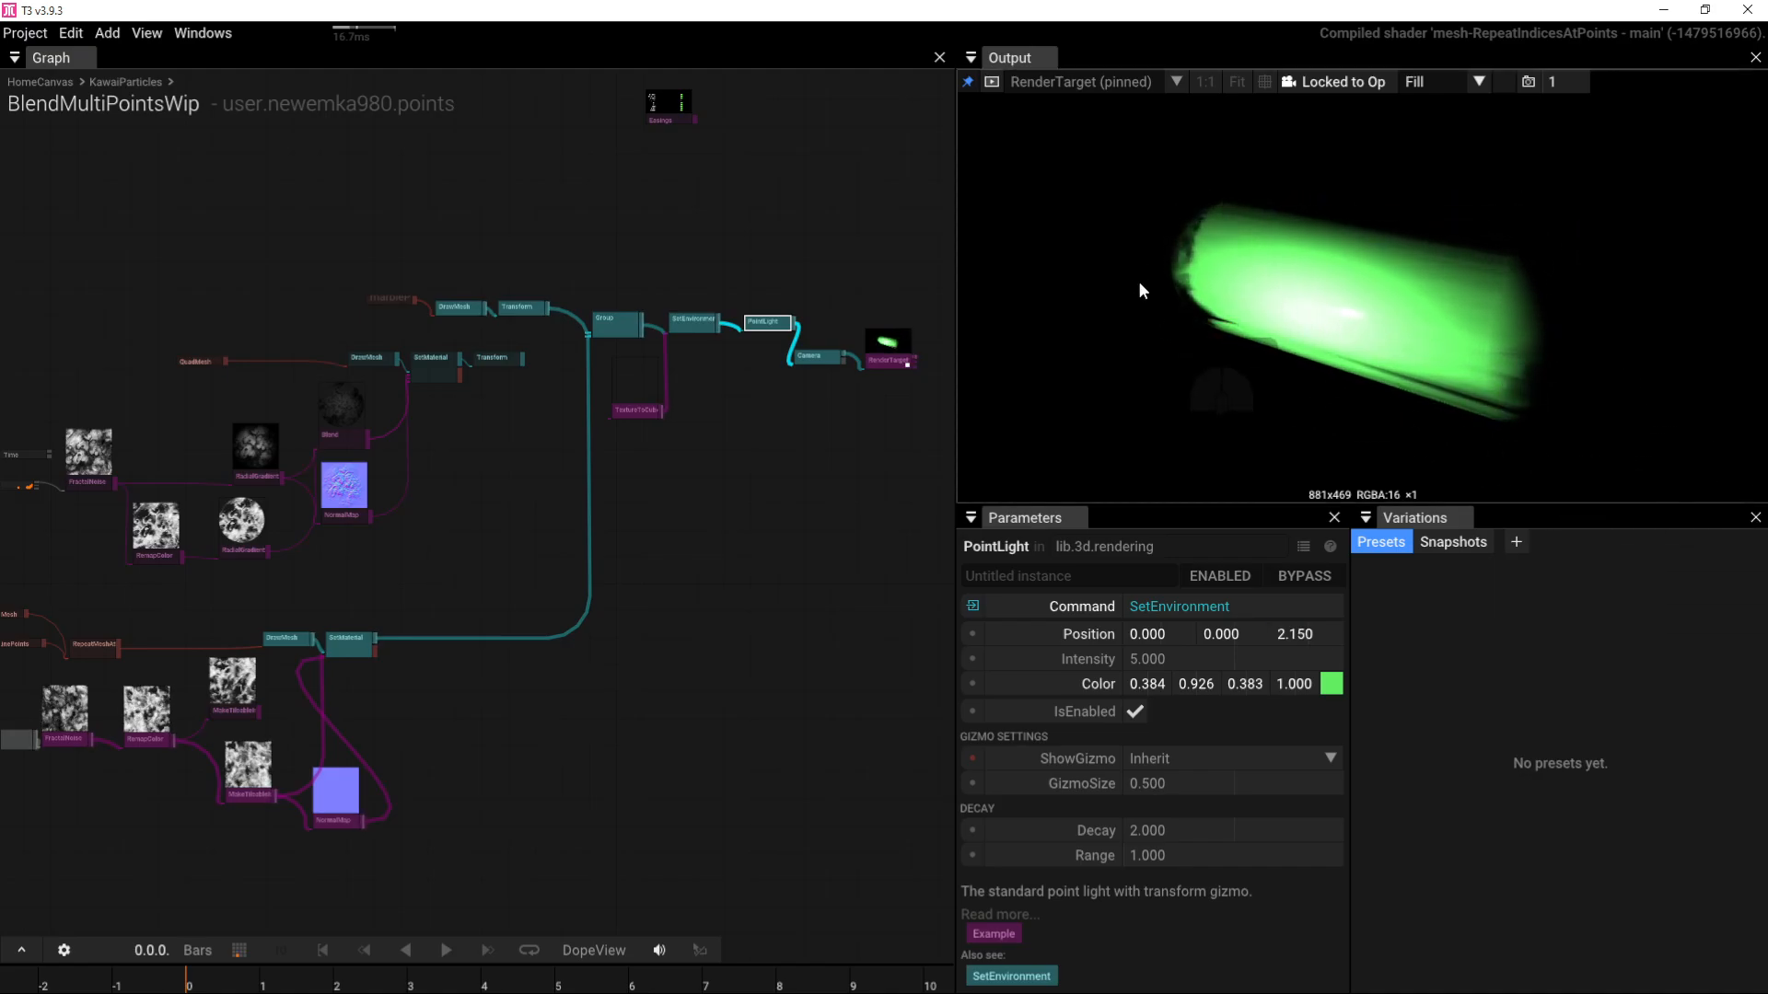
right_drag(100, 678, 494, 657)
scroll(330, 590, up, 5)
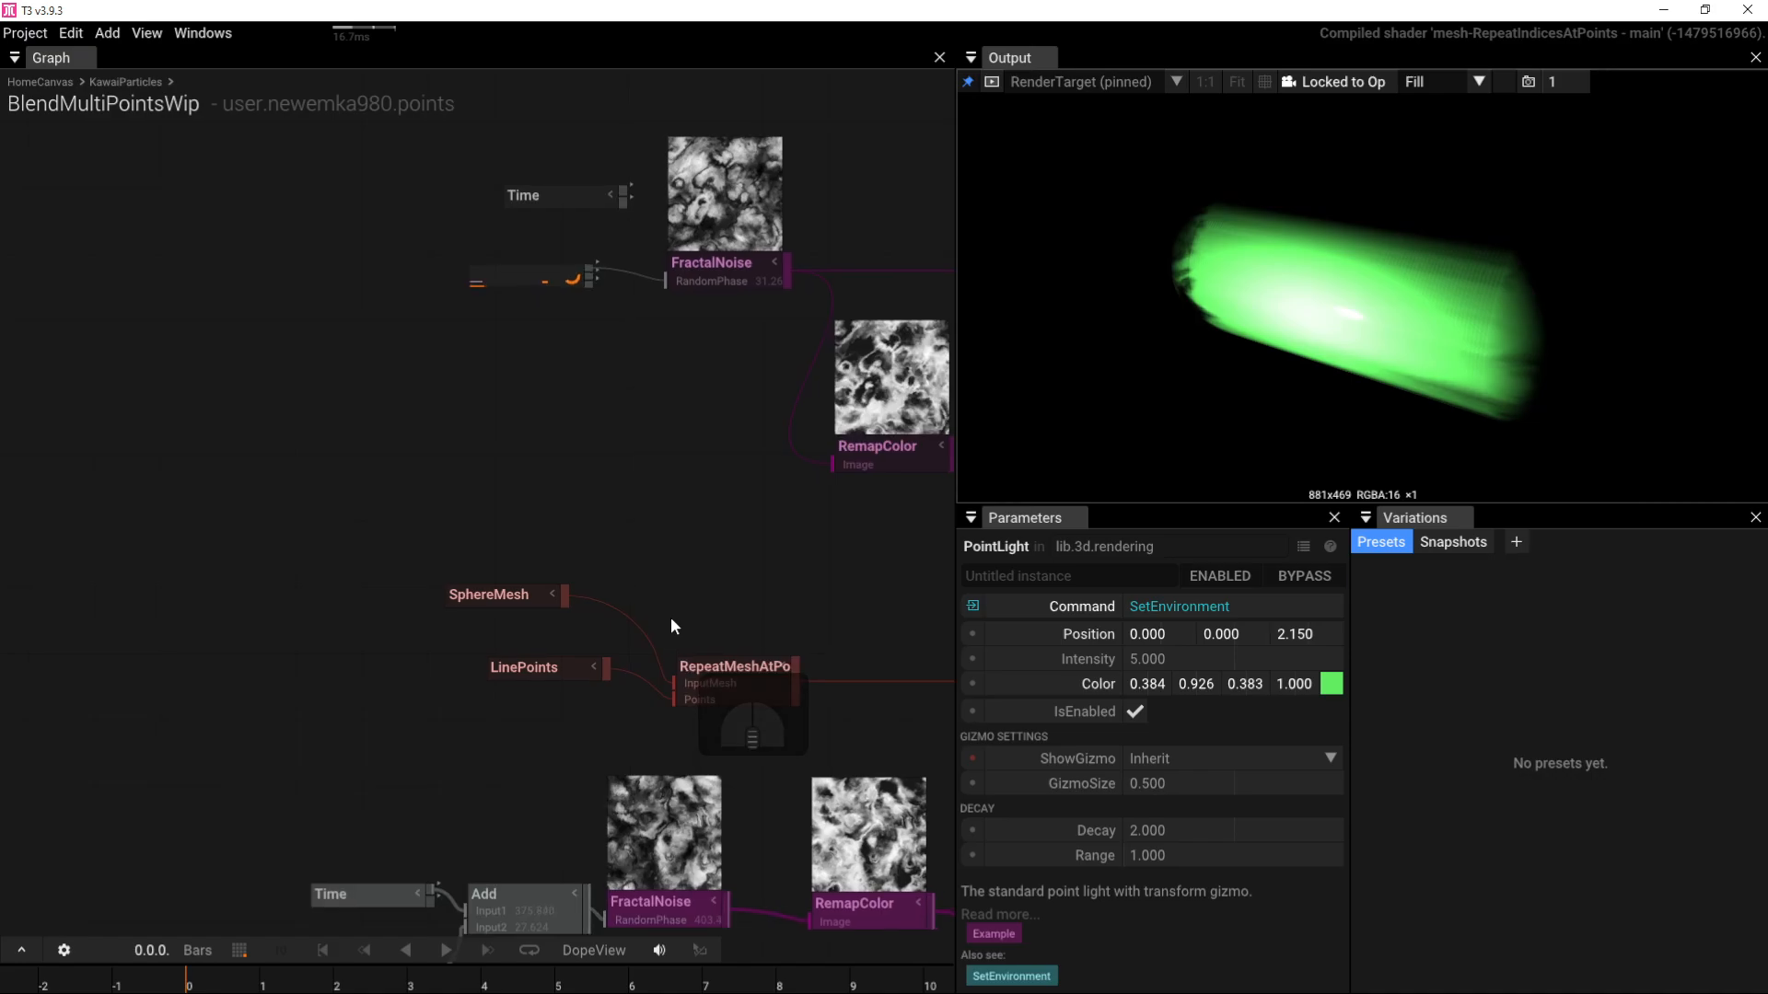
Step: Try LinePoints W offset values of -1, 0.5 and -0.5
click(540, 674)
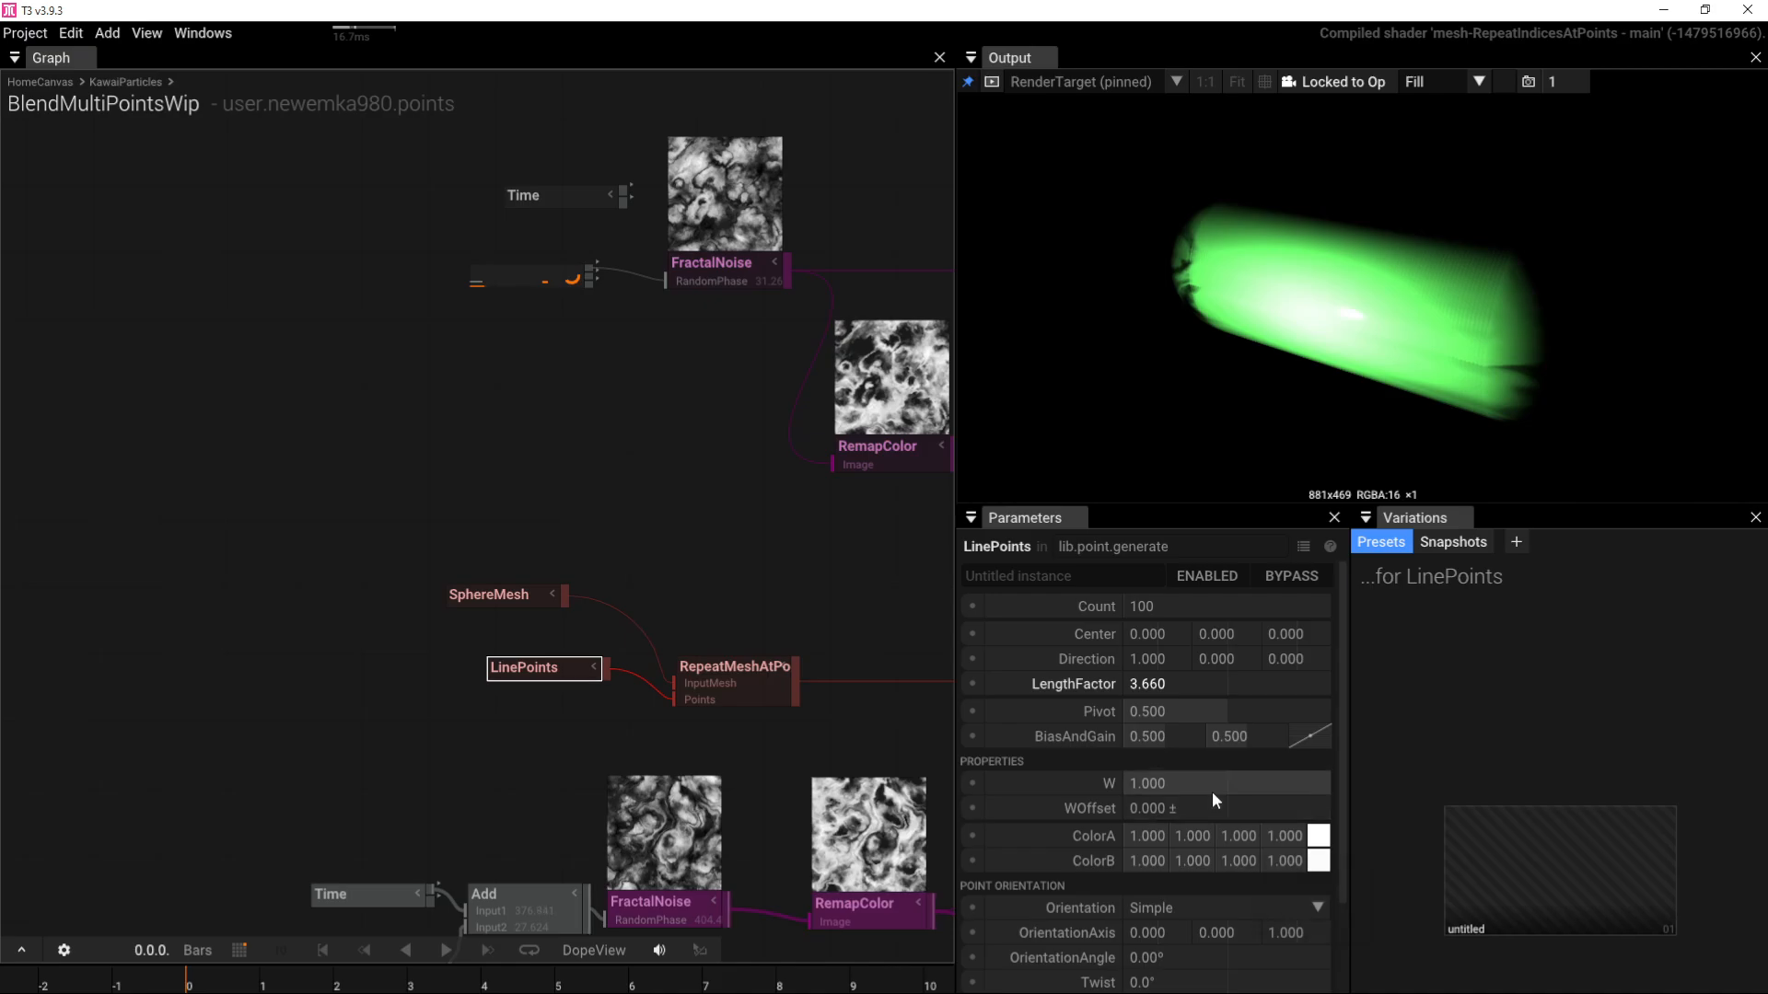
drag(1206, 807, 993, 810)
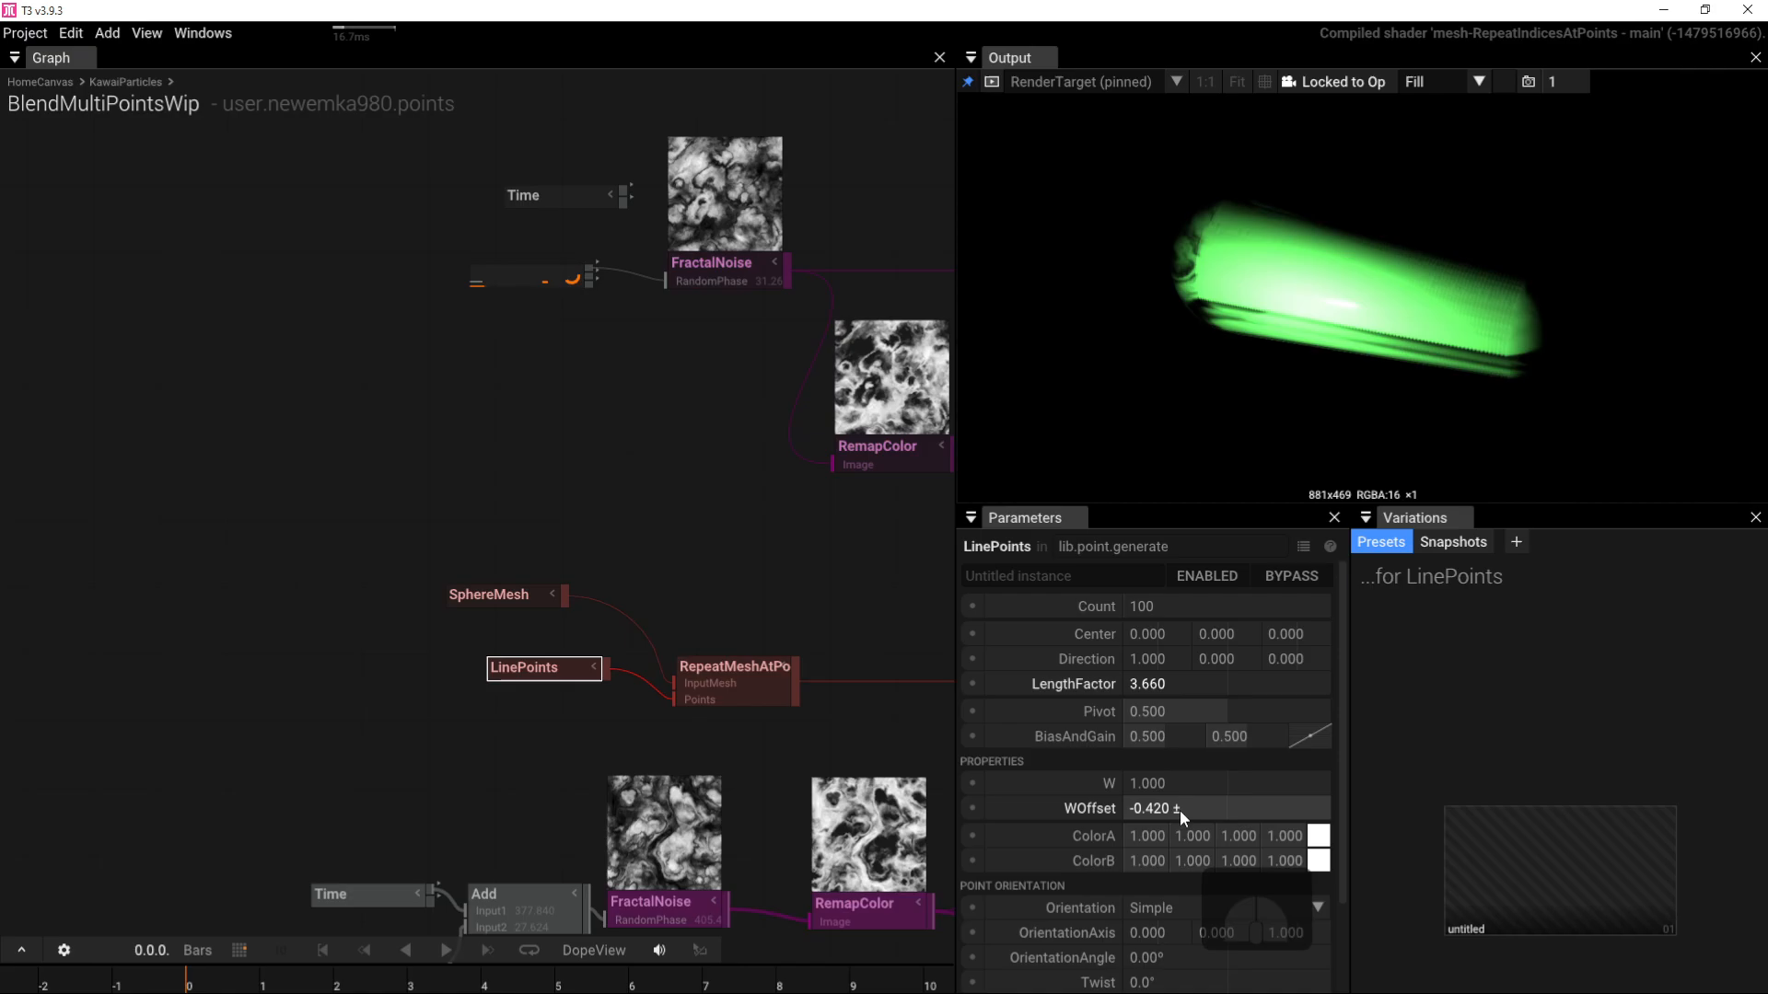
click(1217, 808)
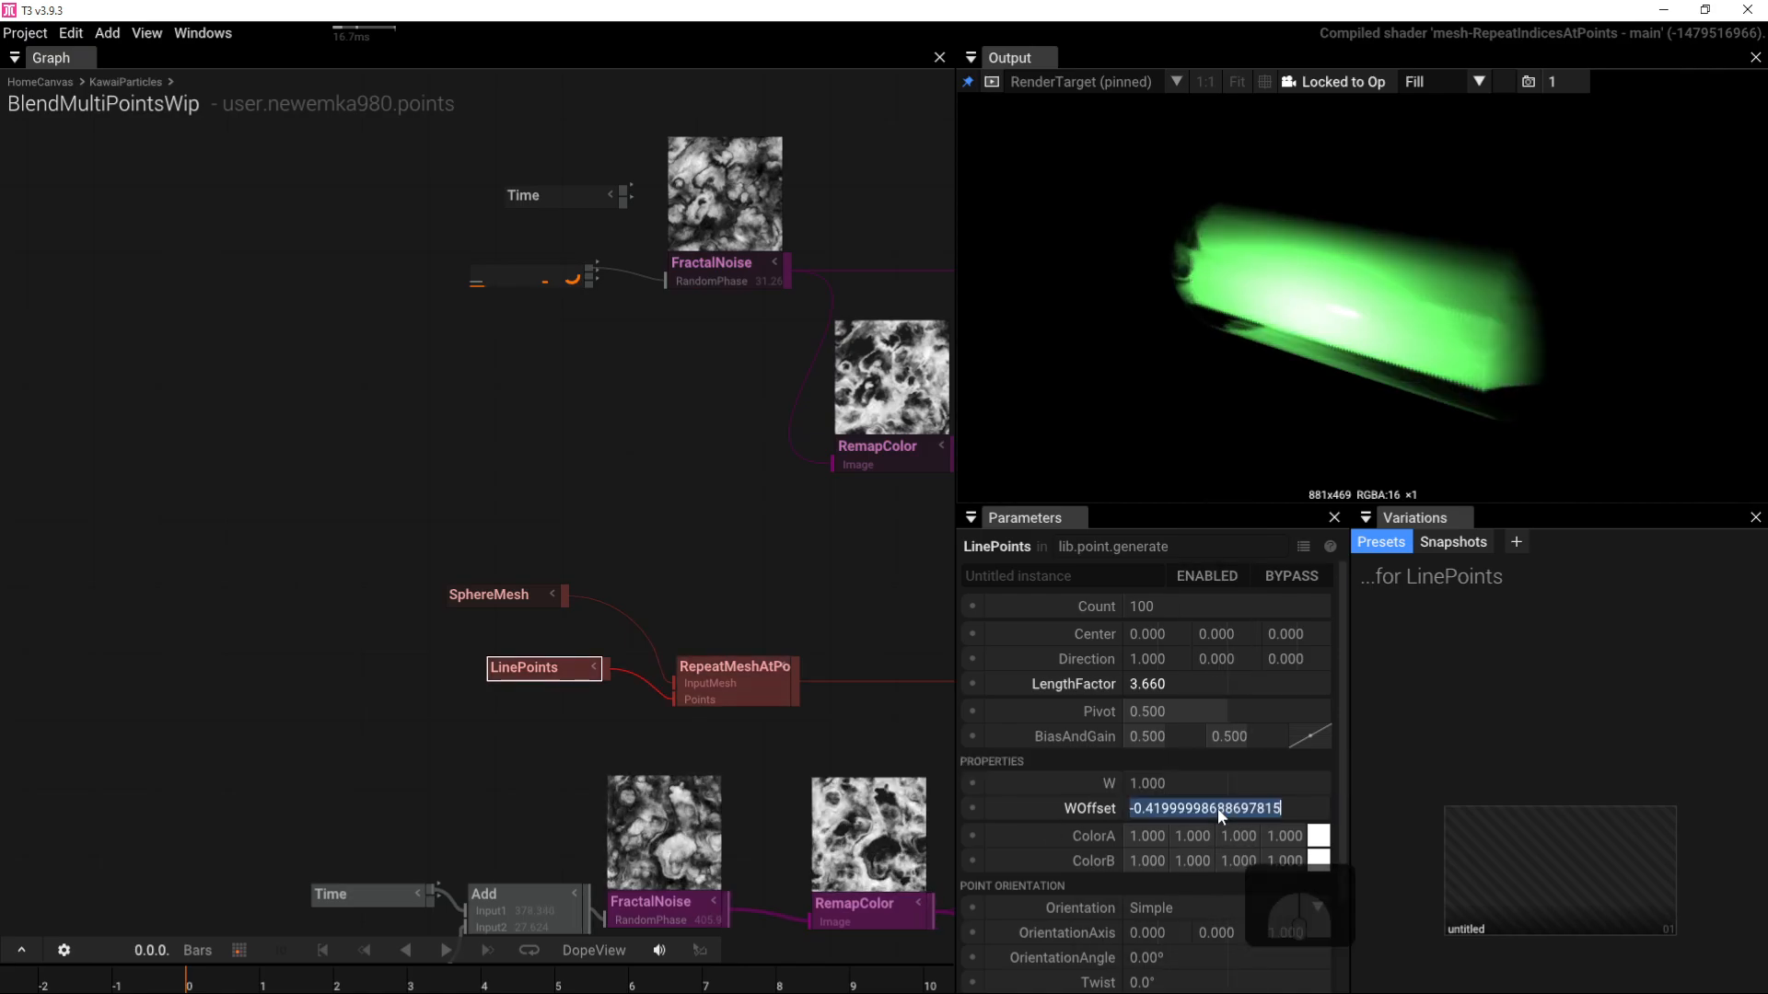
text(-1)
key(Return)
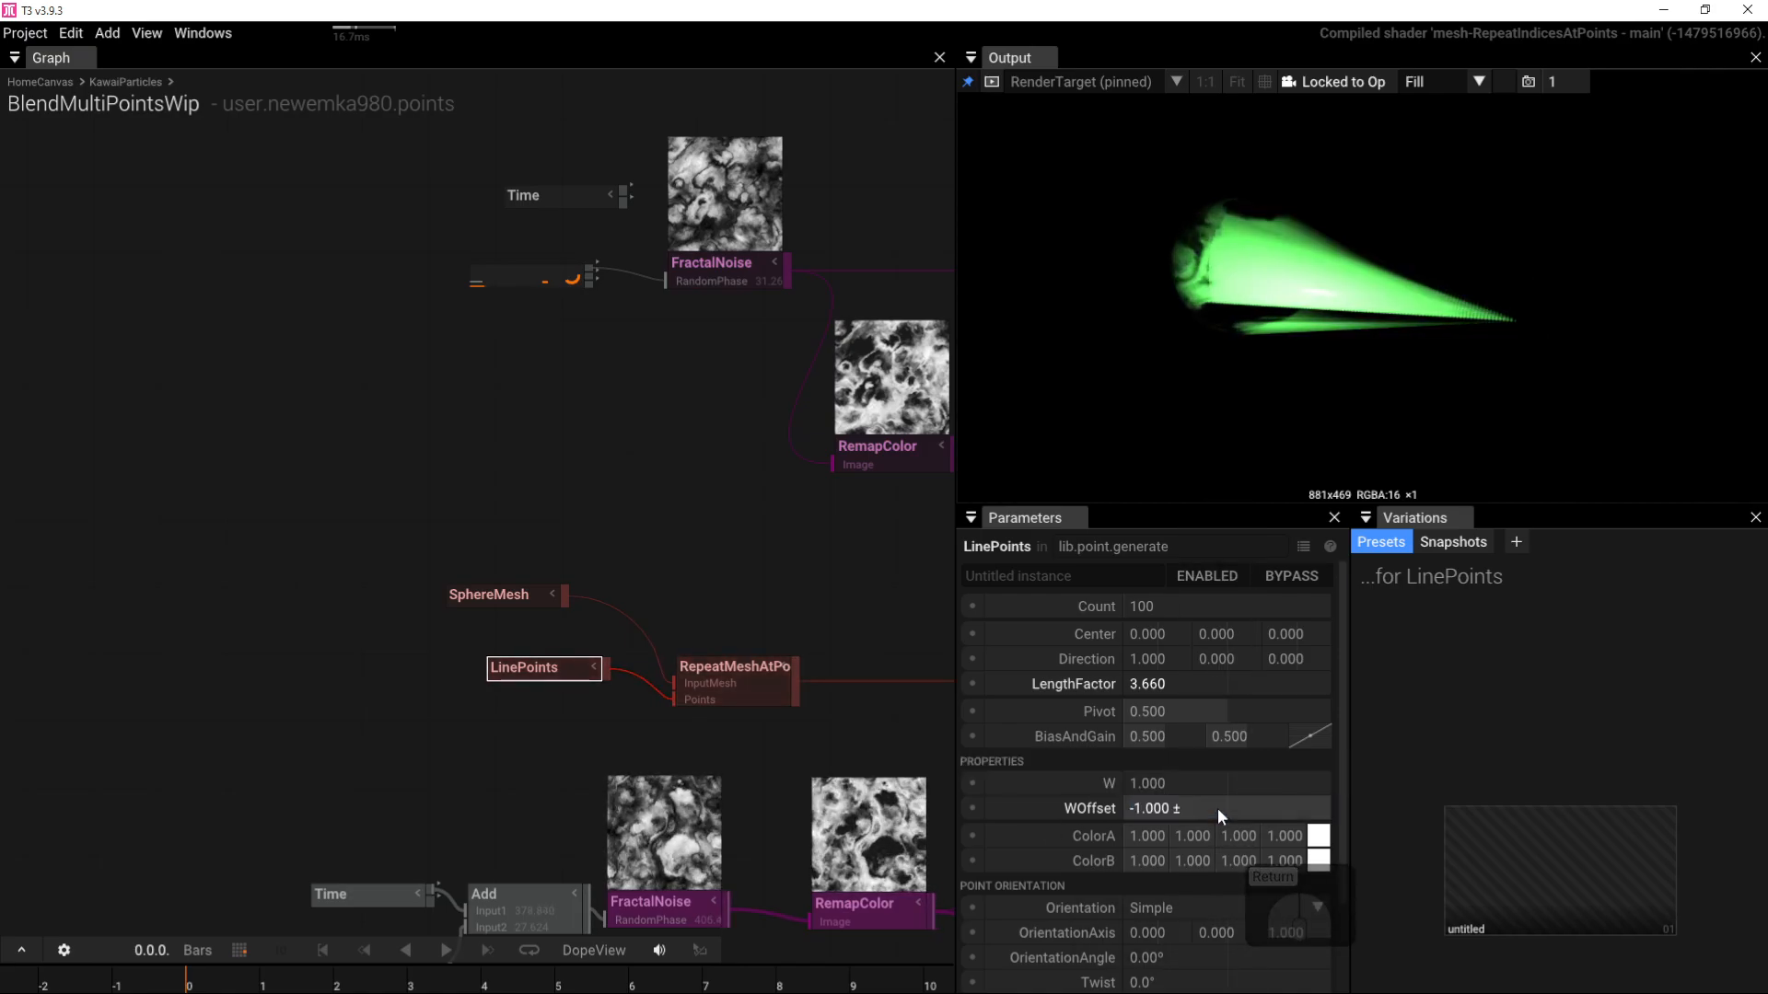
click(1217, 808)
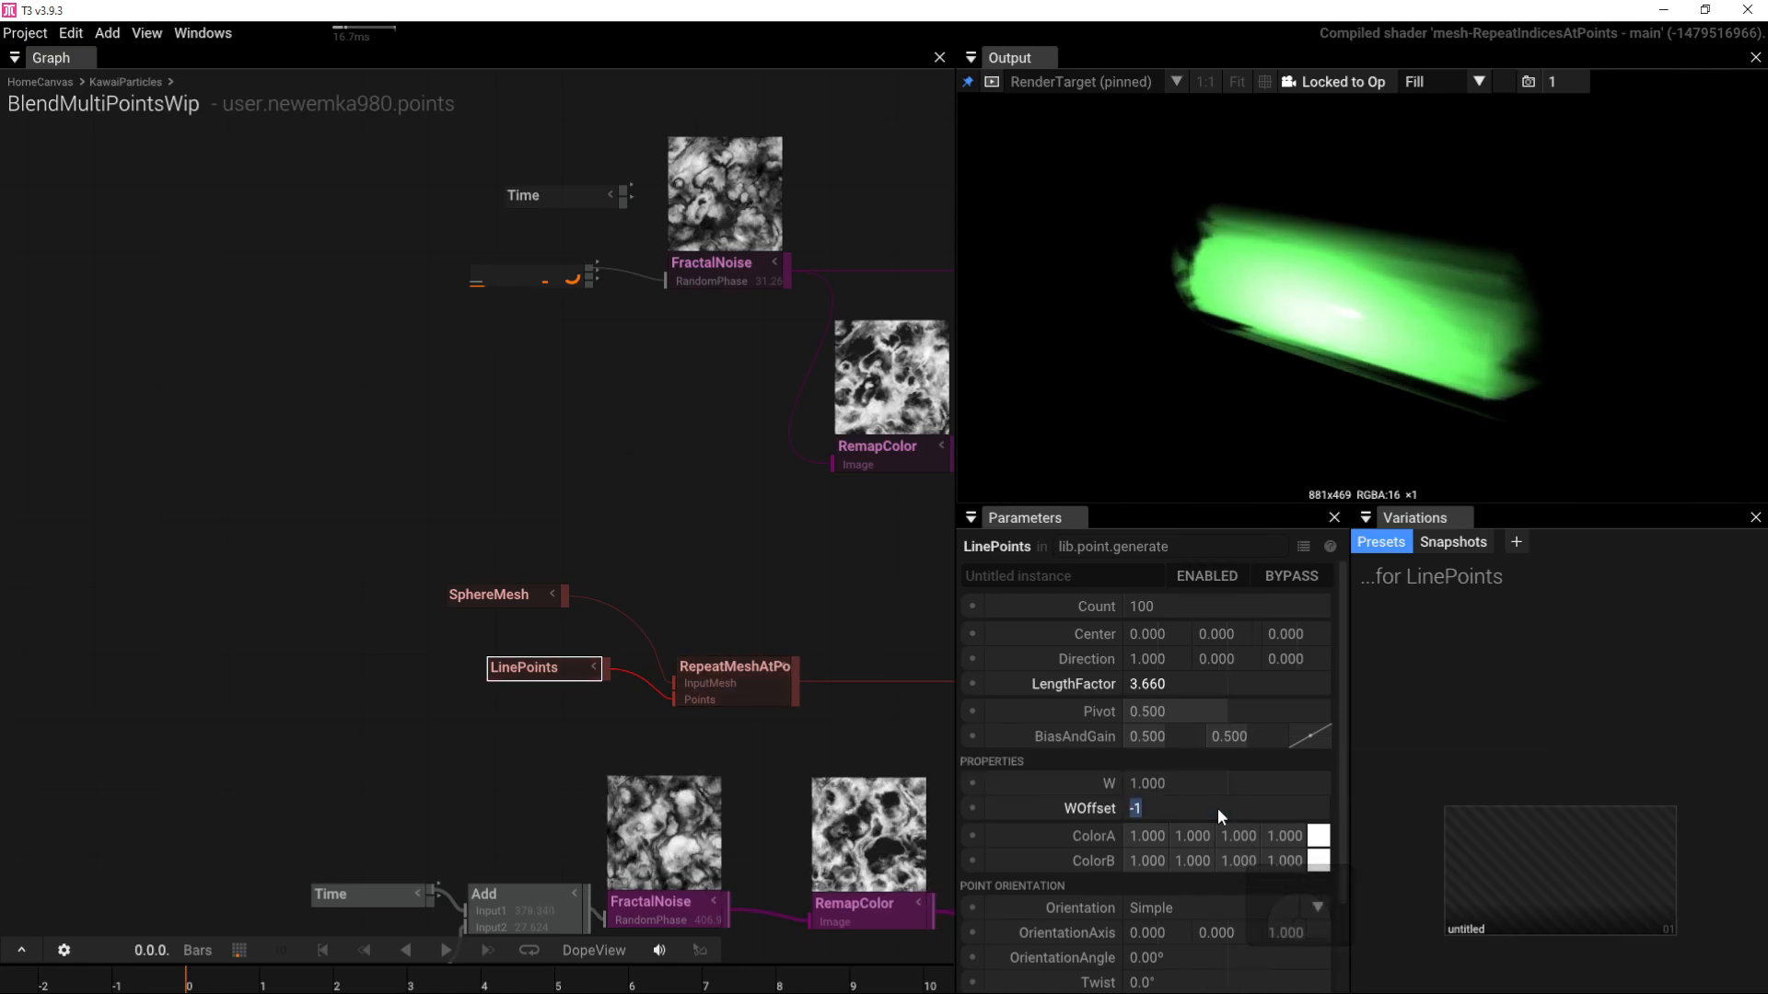
text(.5)
key(Return)
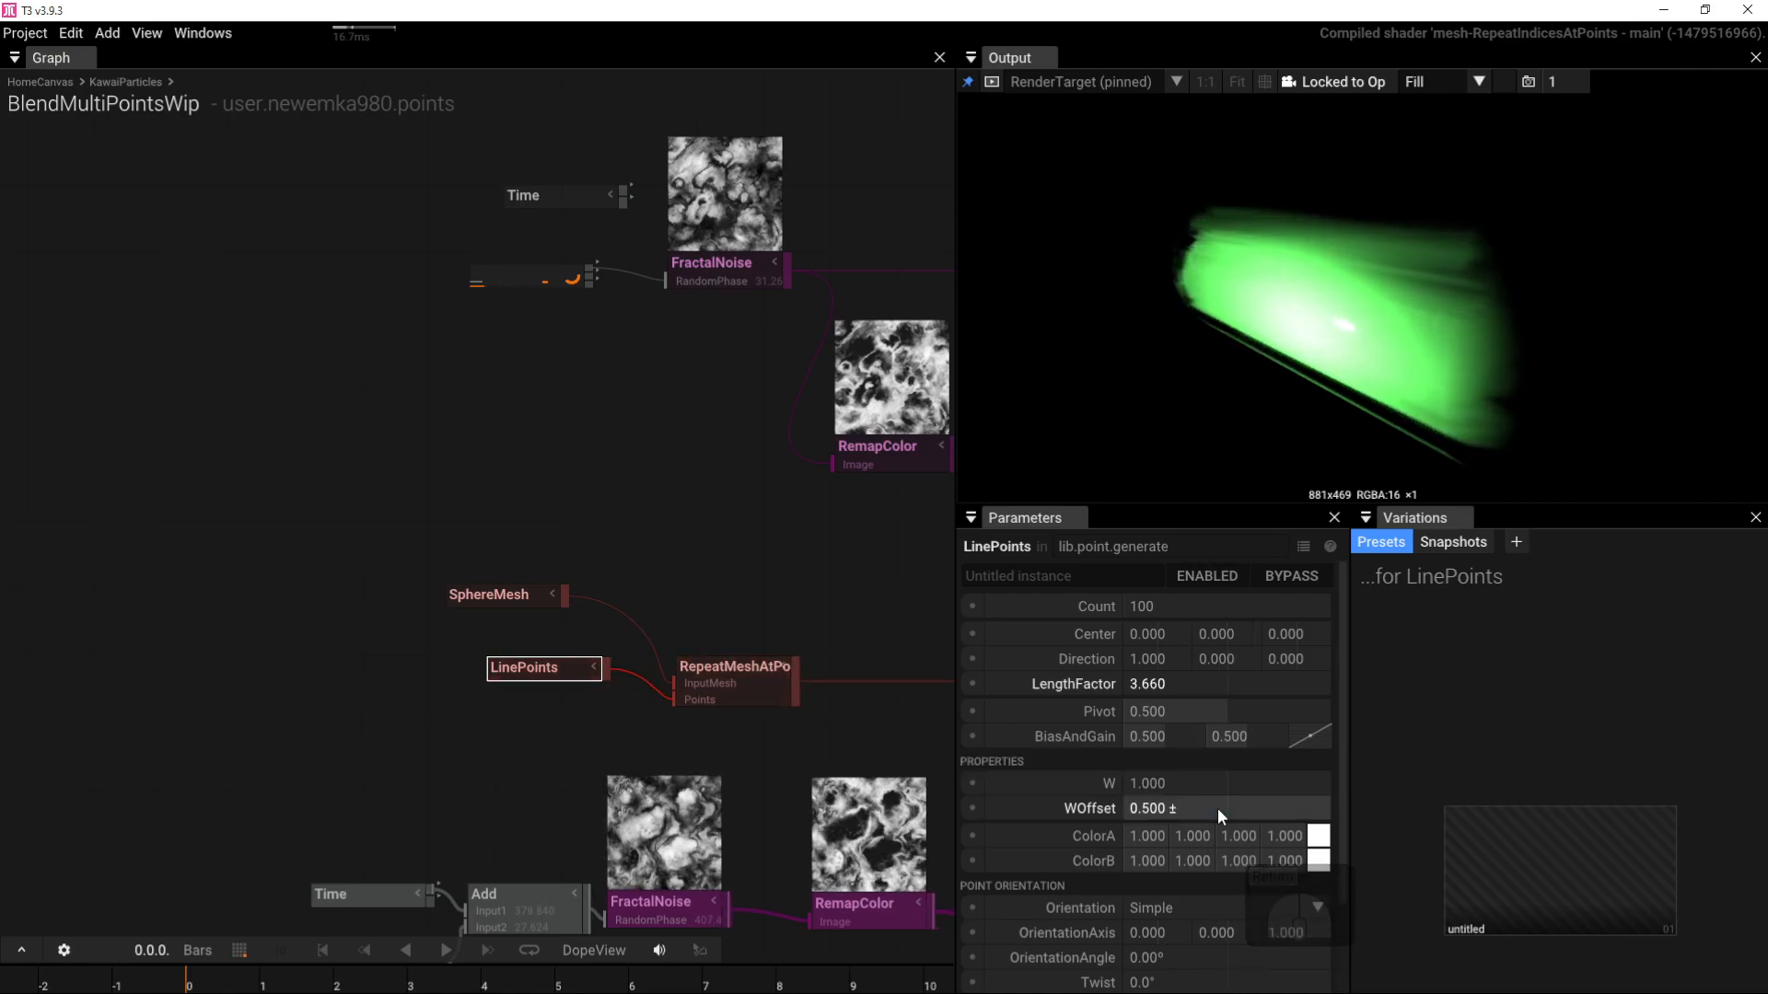
click(1213, 808)
text(-.5)
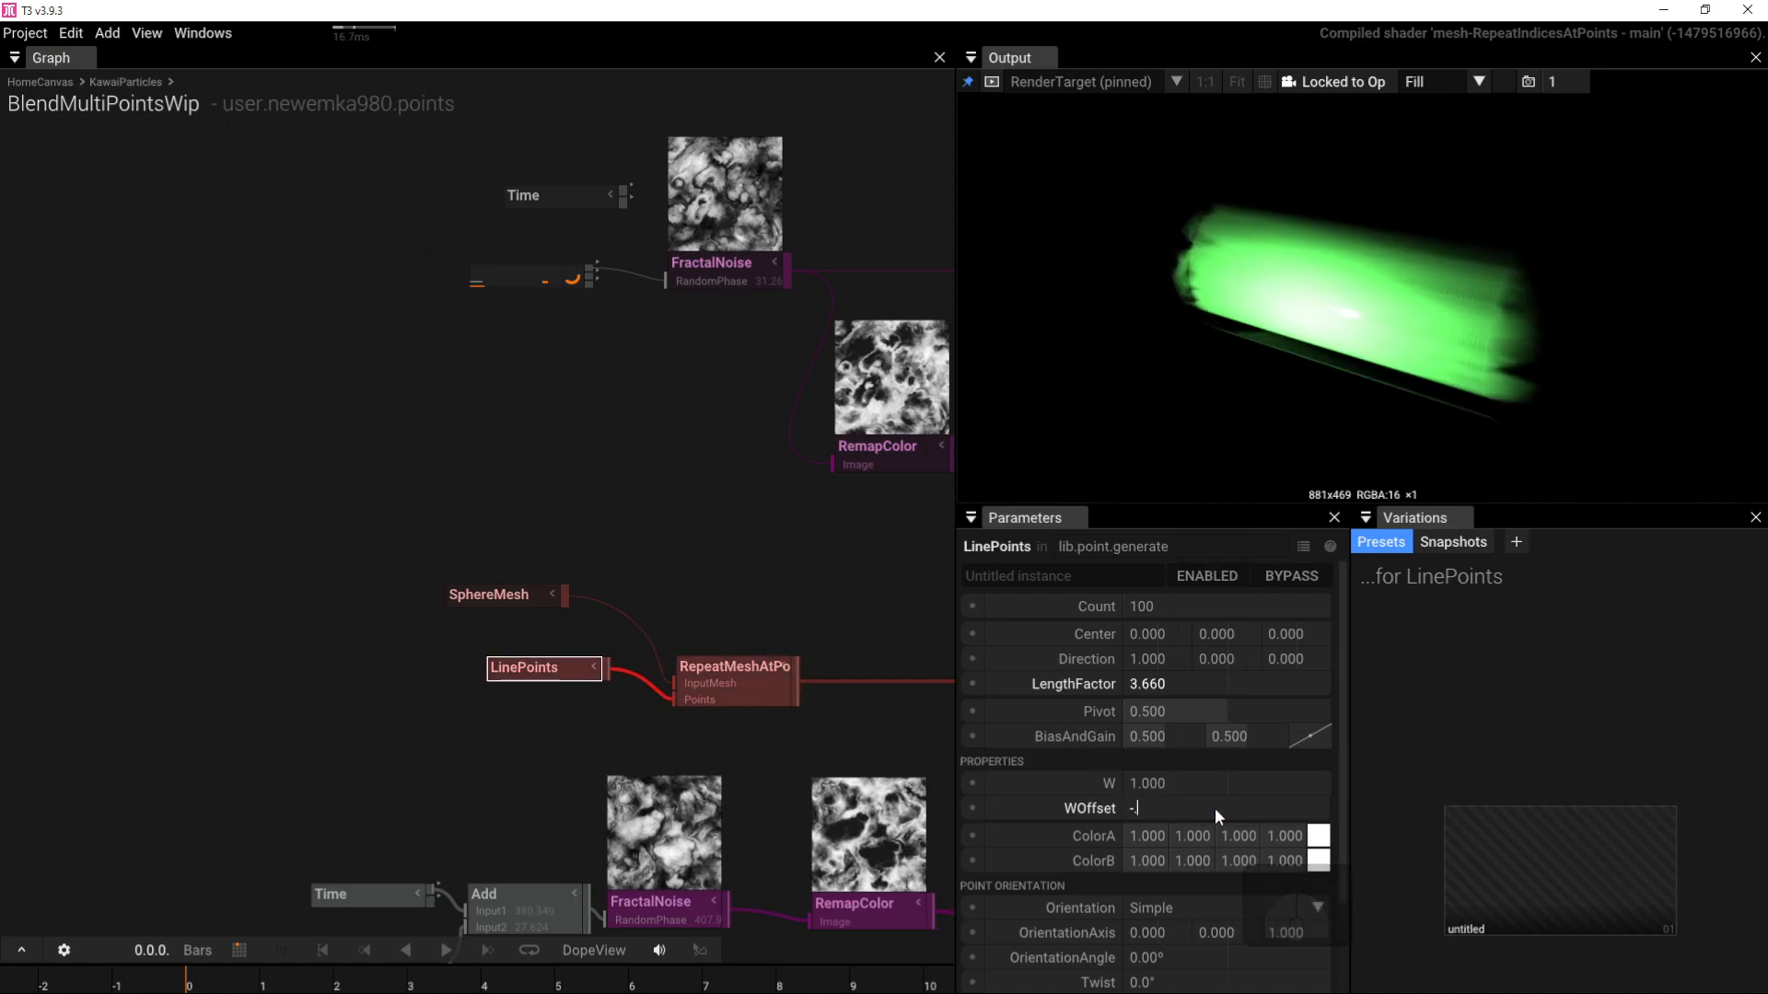
key(Return)
Step: Set the LinePoints LengthFactor to 0 so the spheres collapse to one point
drag(1252, 269, 1302, 256)
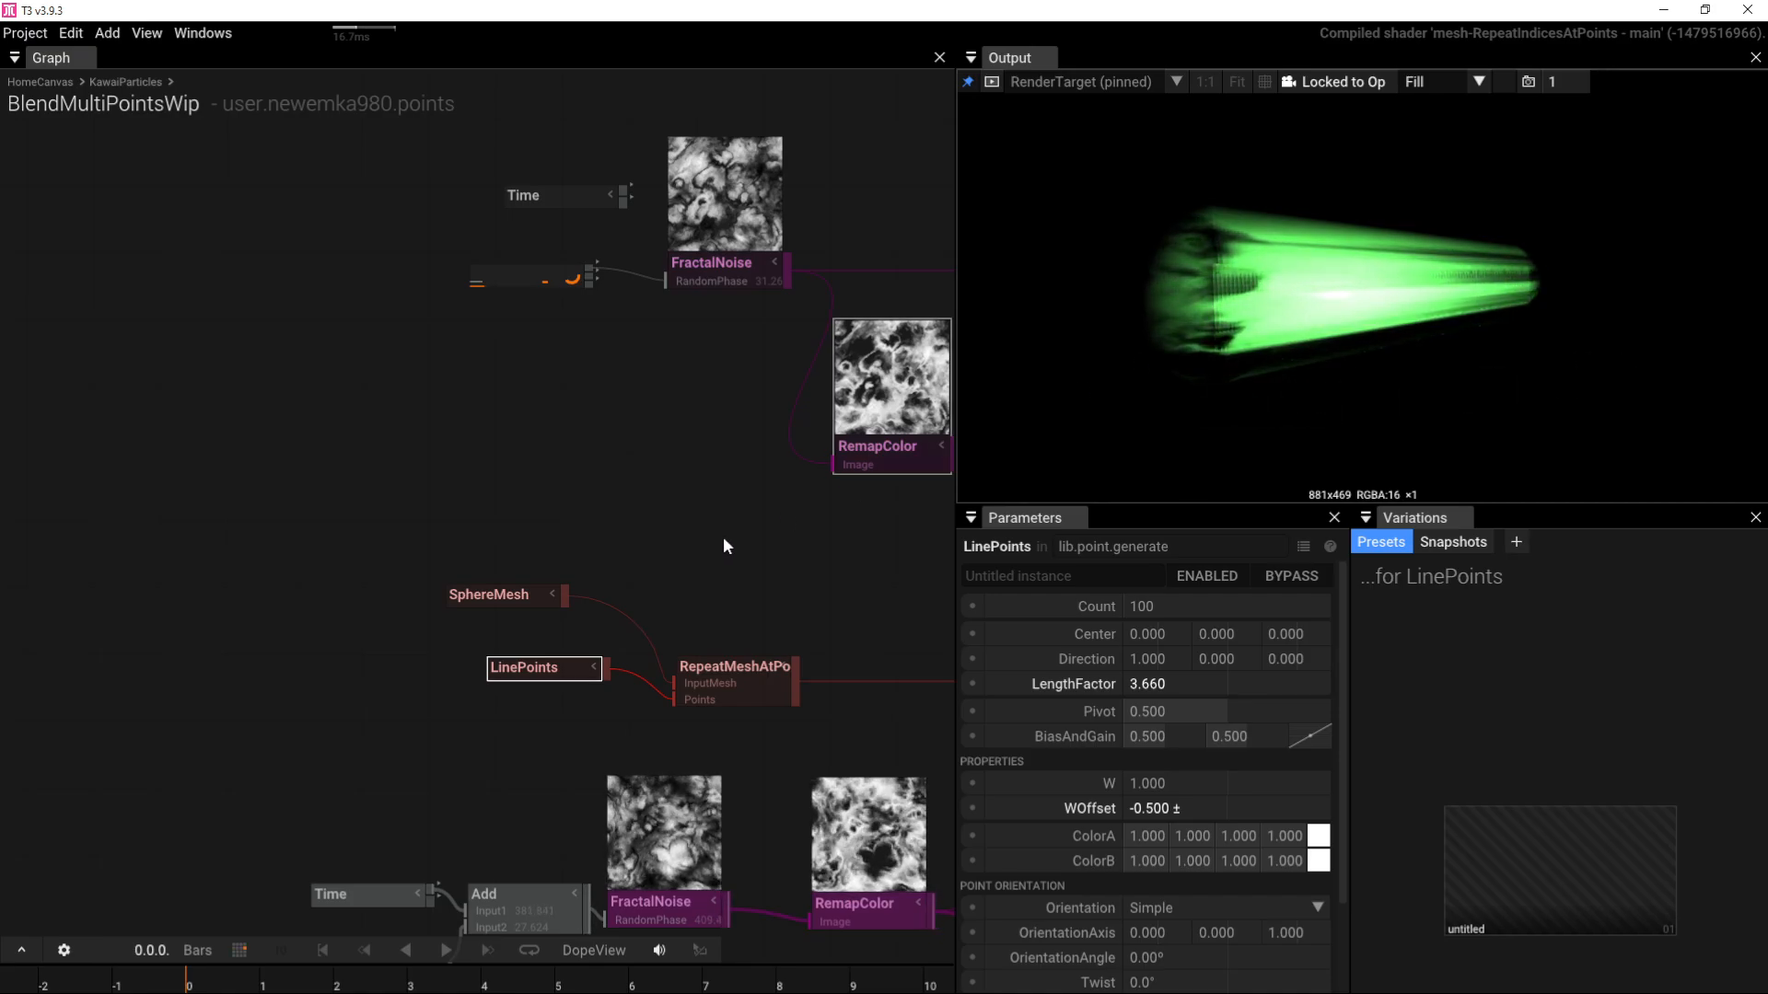
drag(735, 658, 724, 587)
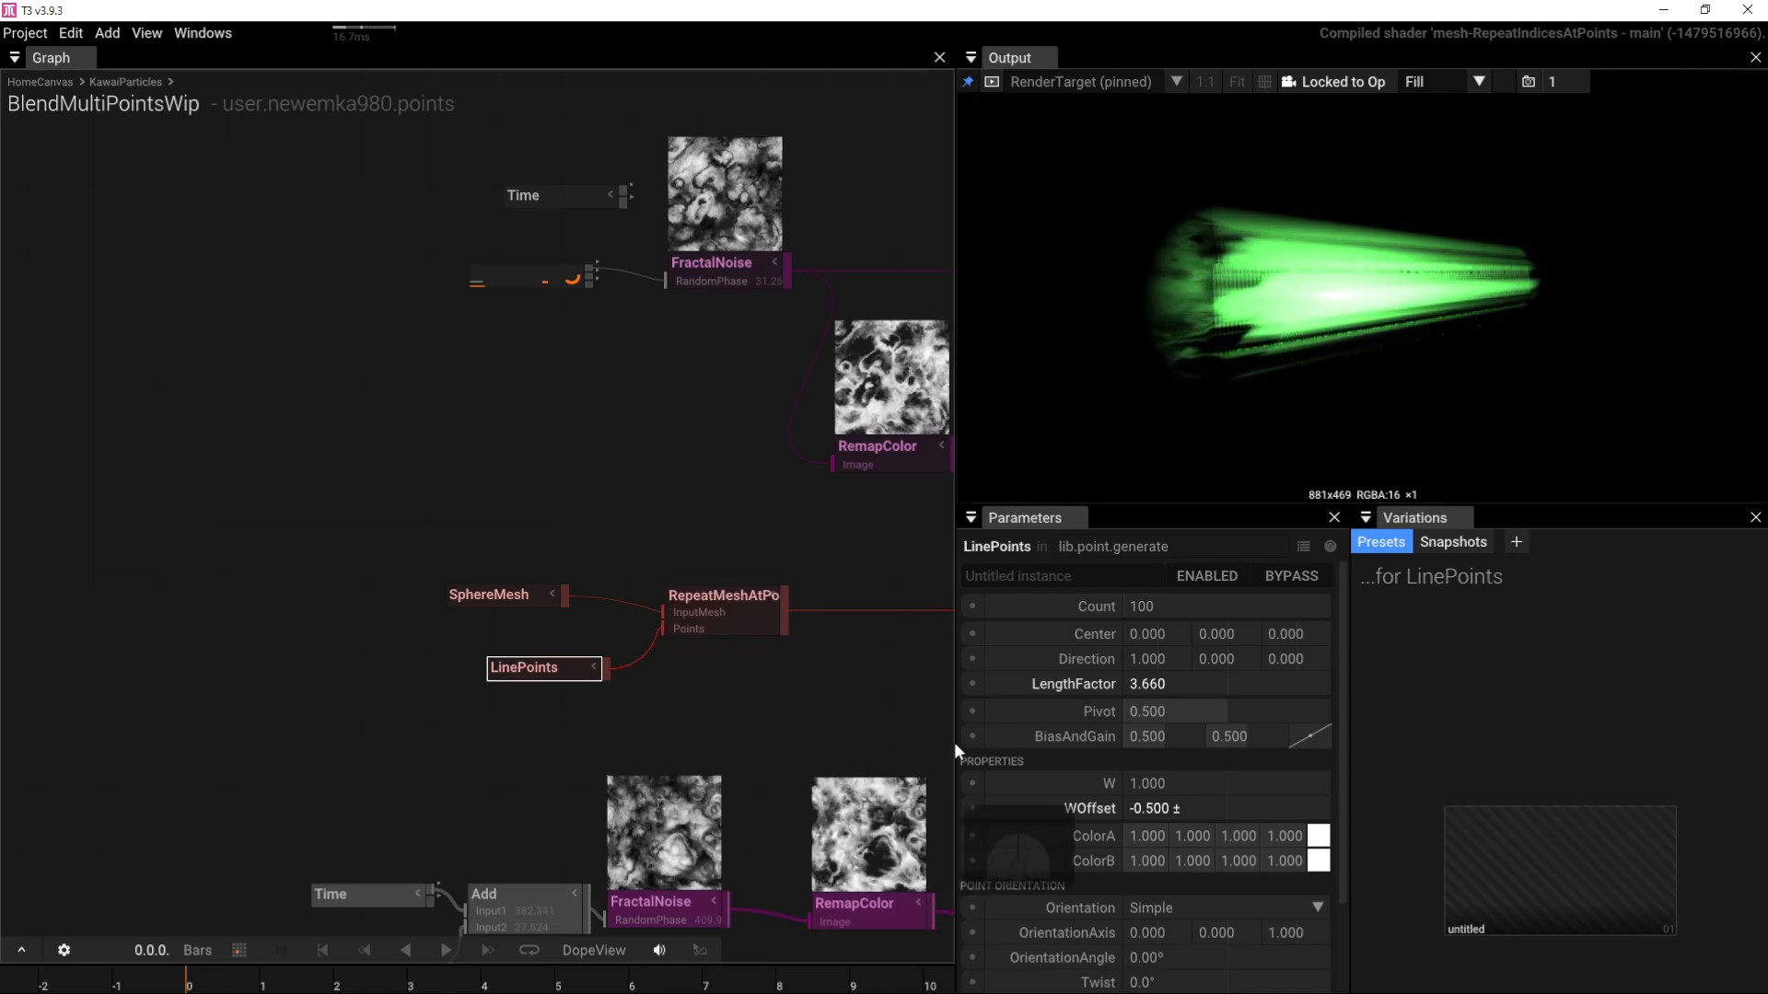
click(1167, 690)
text(0)
key(Return)
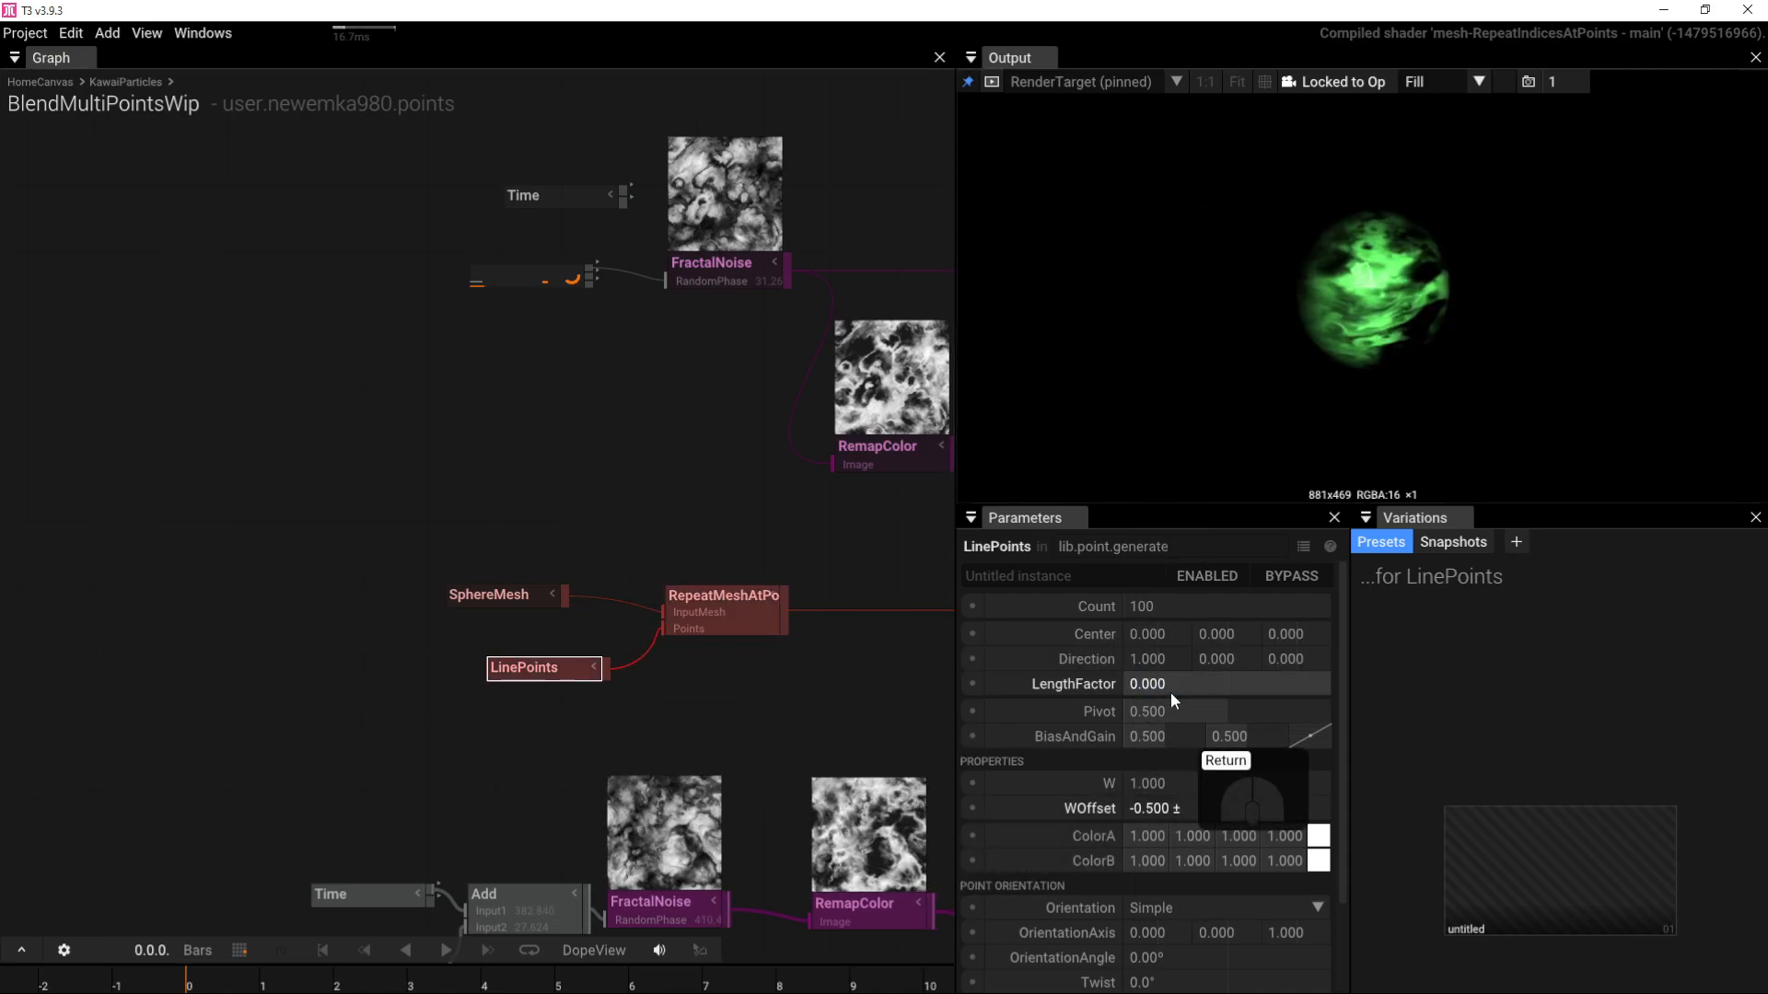
drag(1346, 335, 1224, 308)
scroll(1377, 339, up, 6)
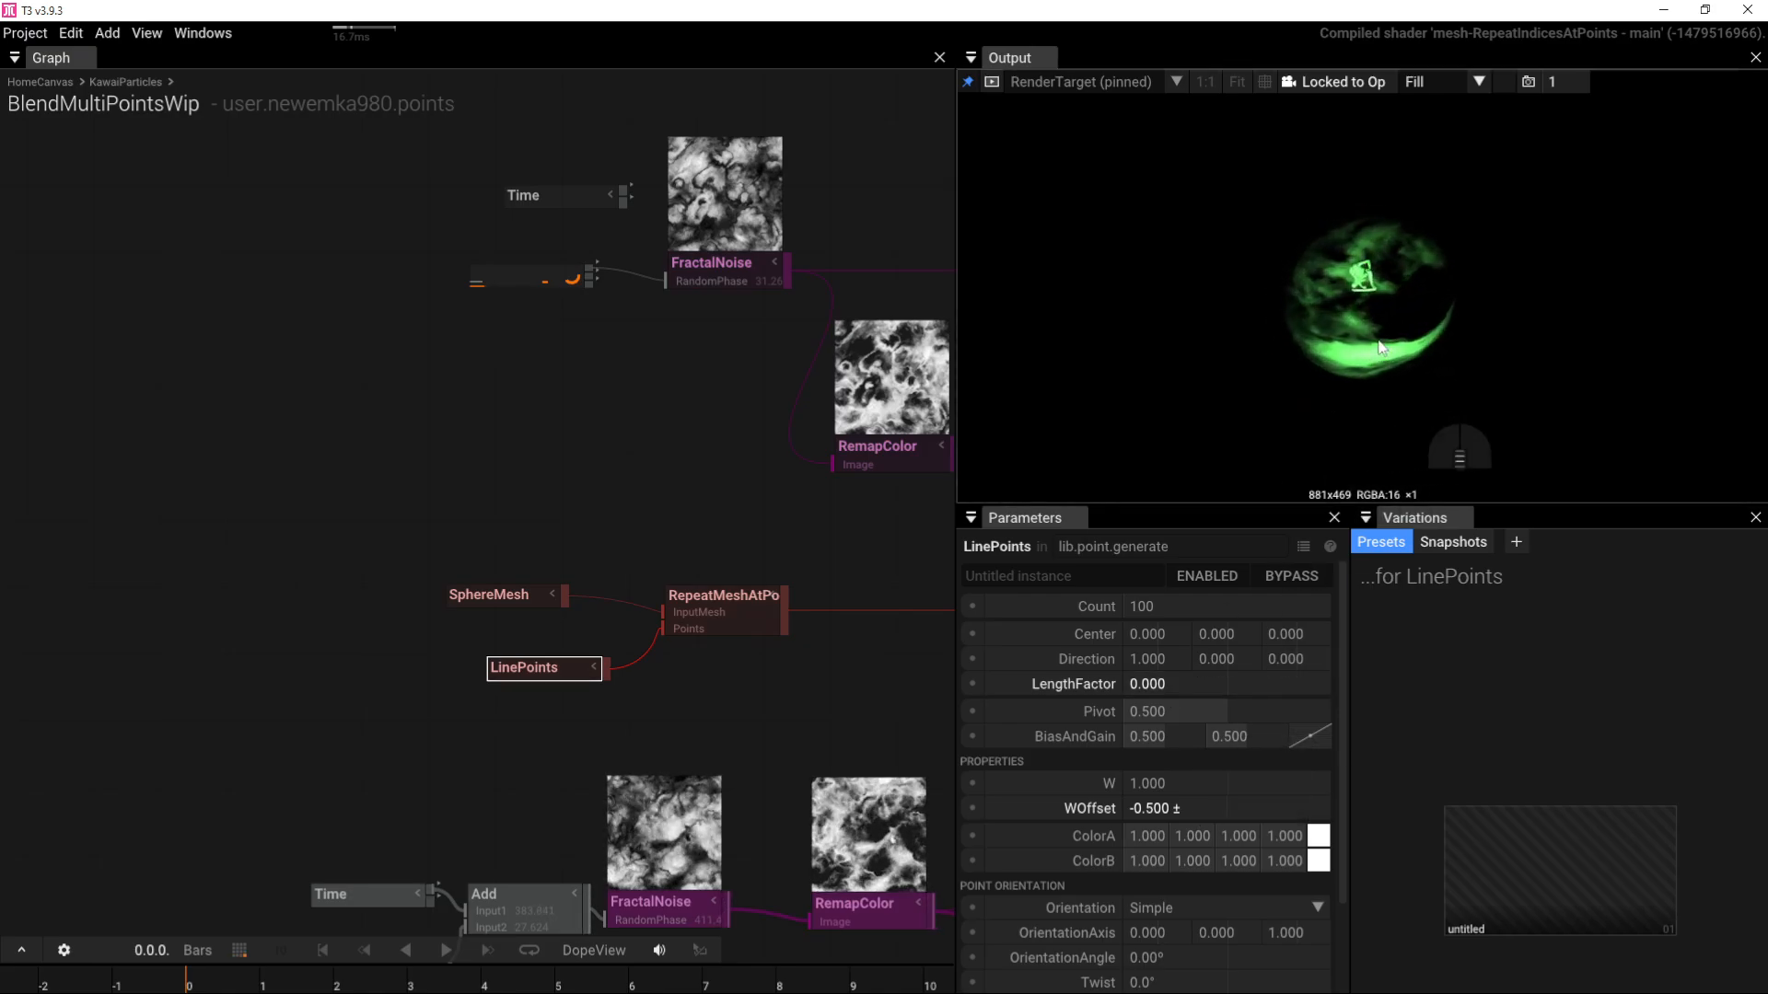
drag(1377, 339, 1068, 367)
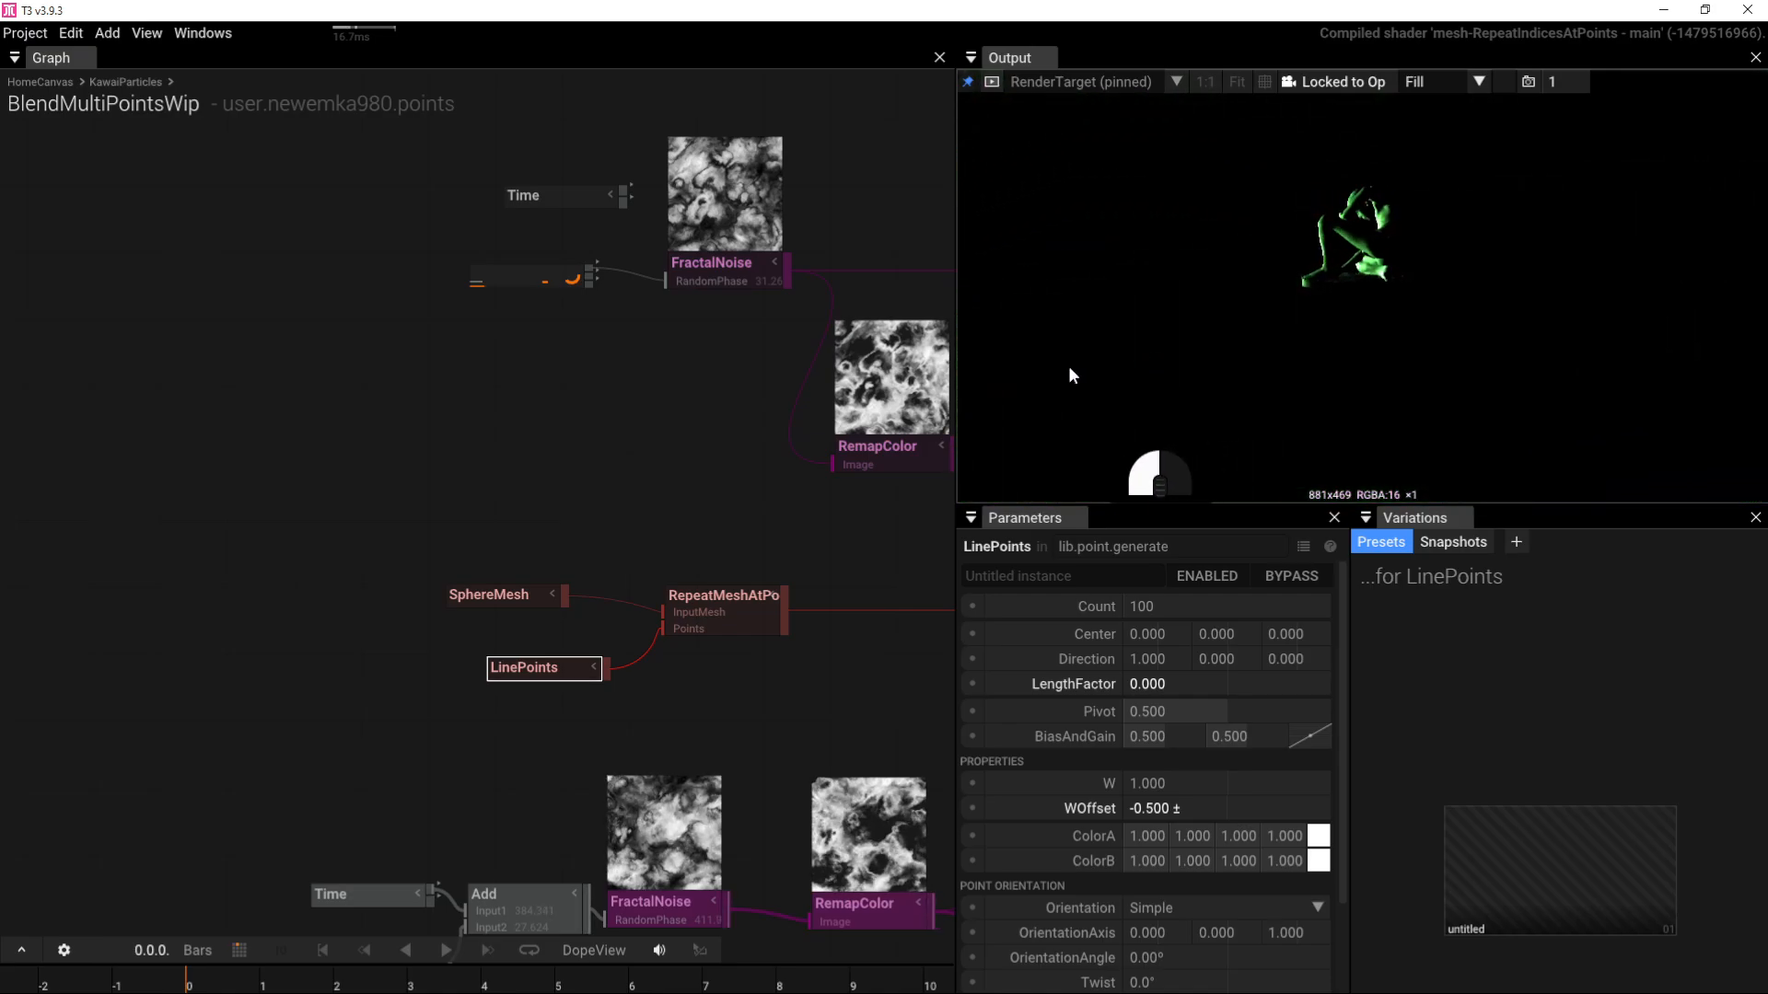
drag(1199, 369, 1308, 313)
scroll(1340, 365, down, 6)
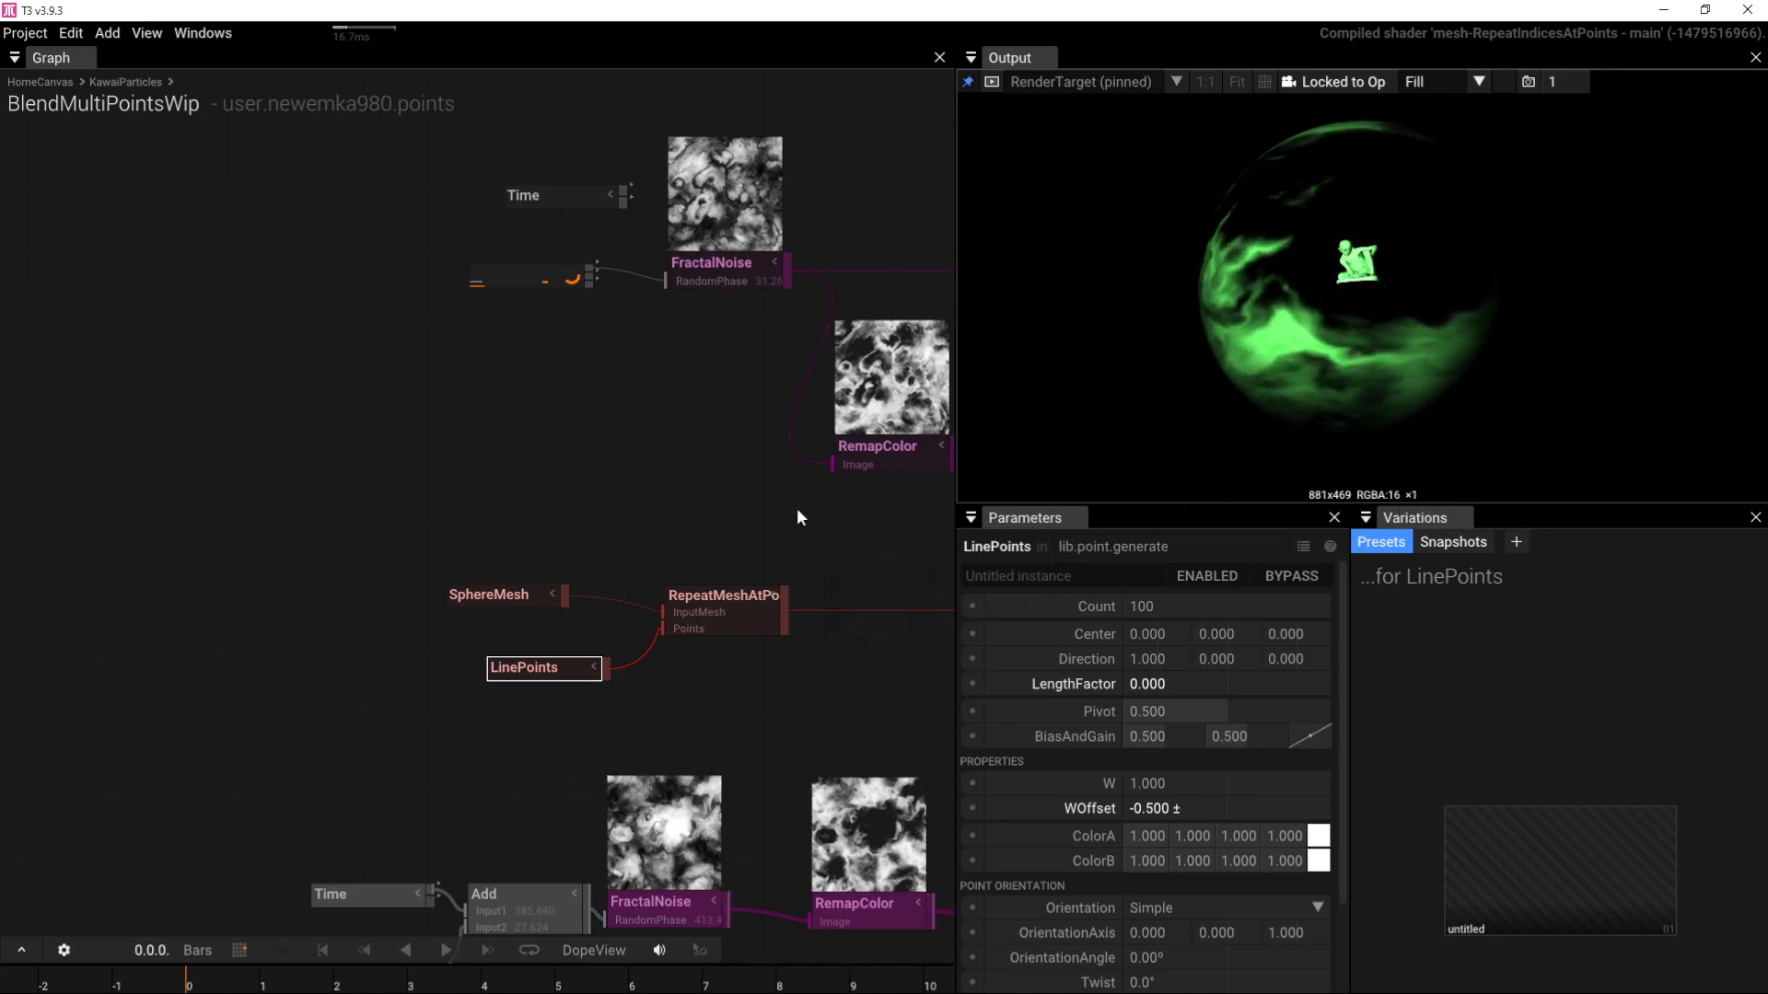
Step: Set LinePoints W to 0.25 and W offset to 1
drag(1153, 809, 1407, 759)
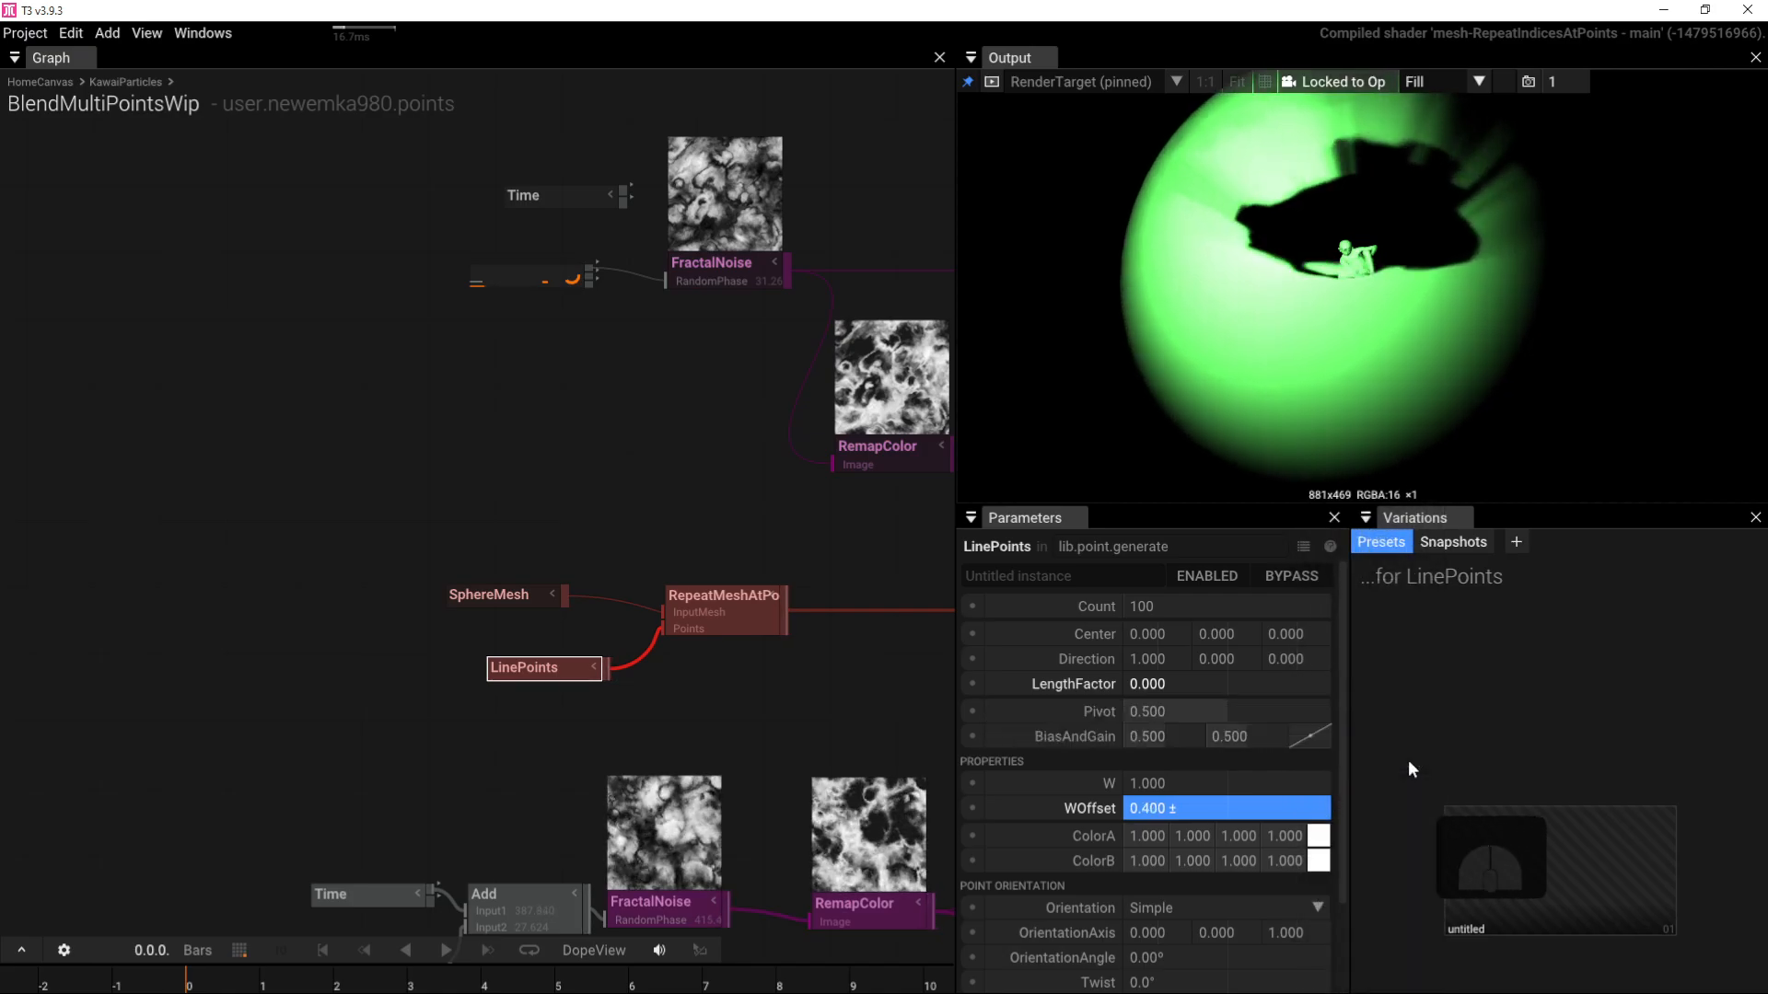
drag(1247, 182, 1399, 330)
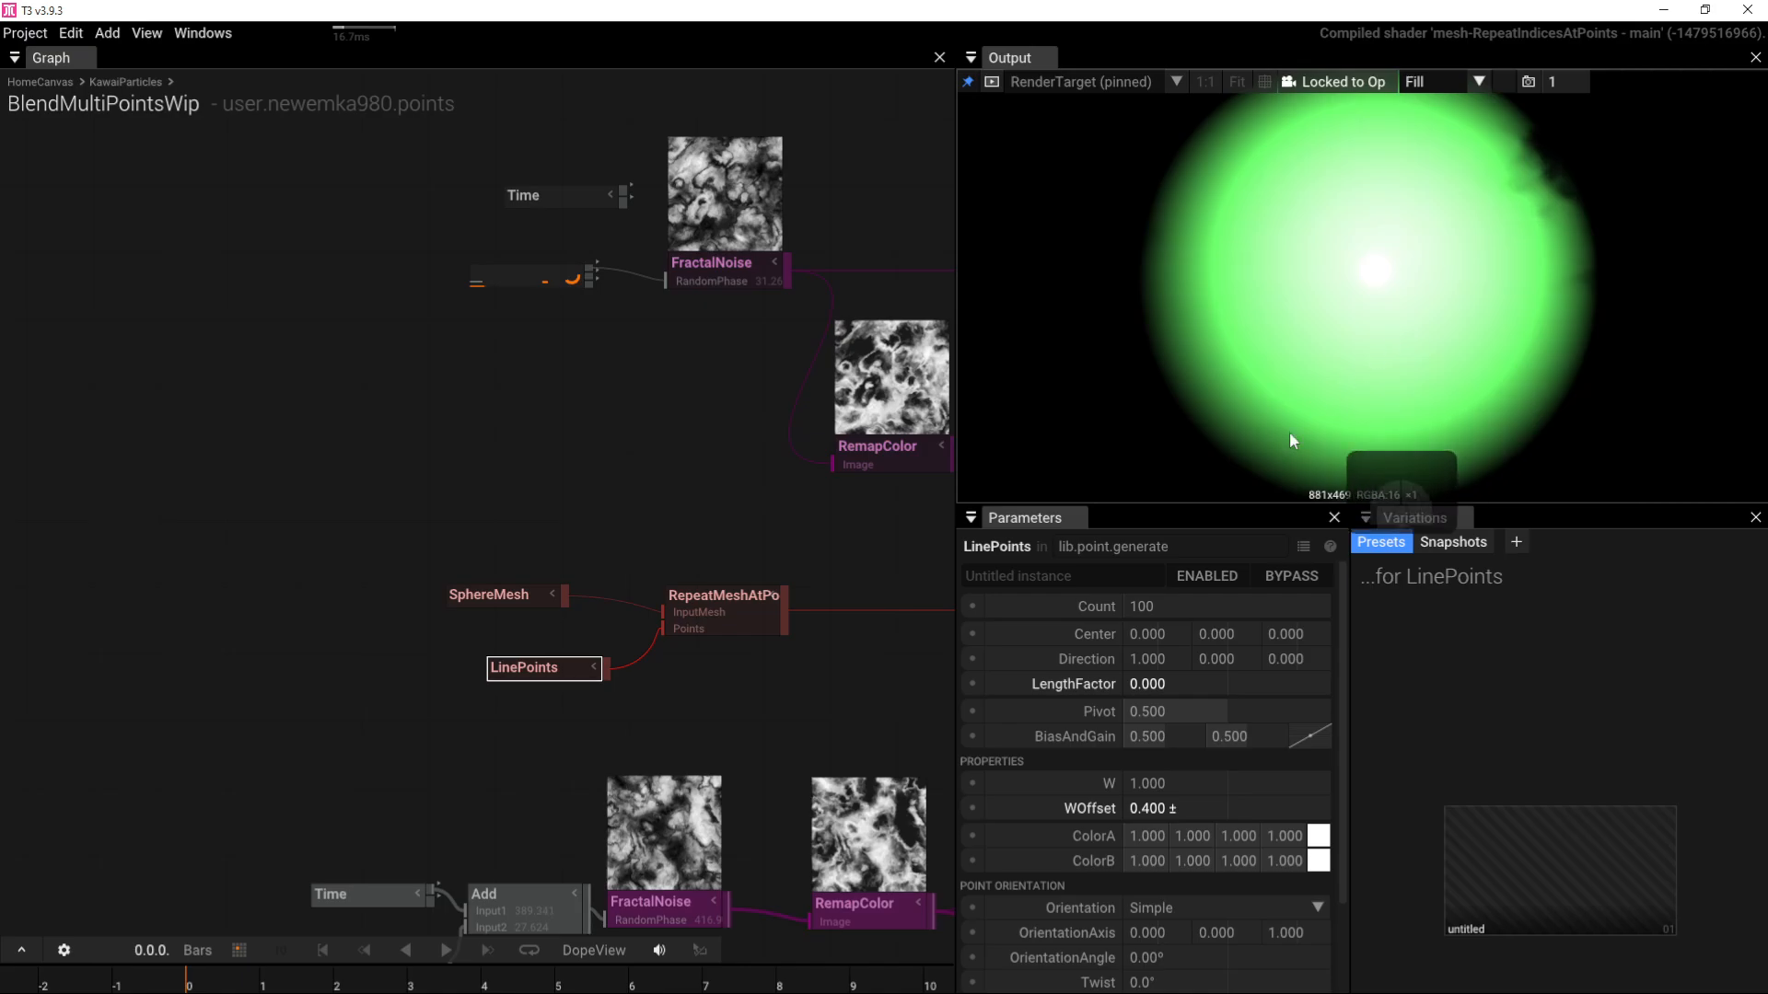
click(1192, 782)
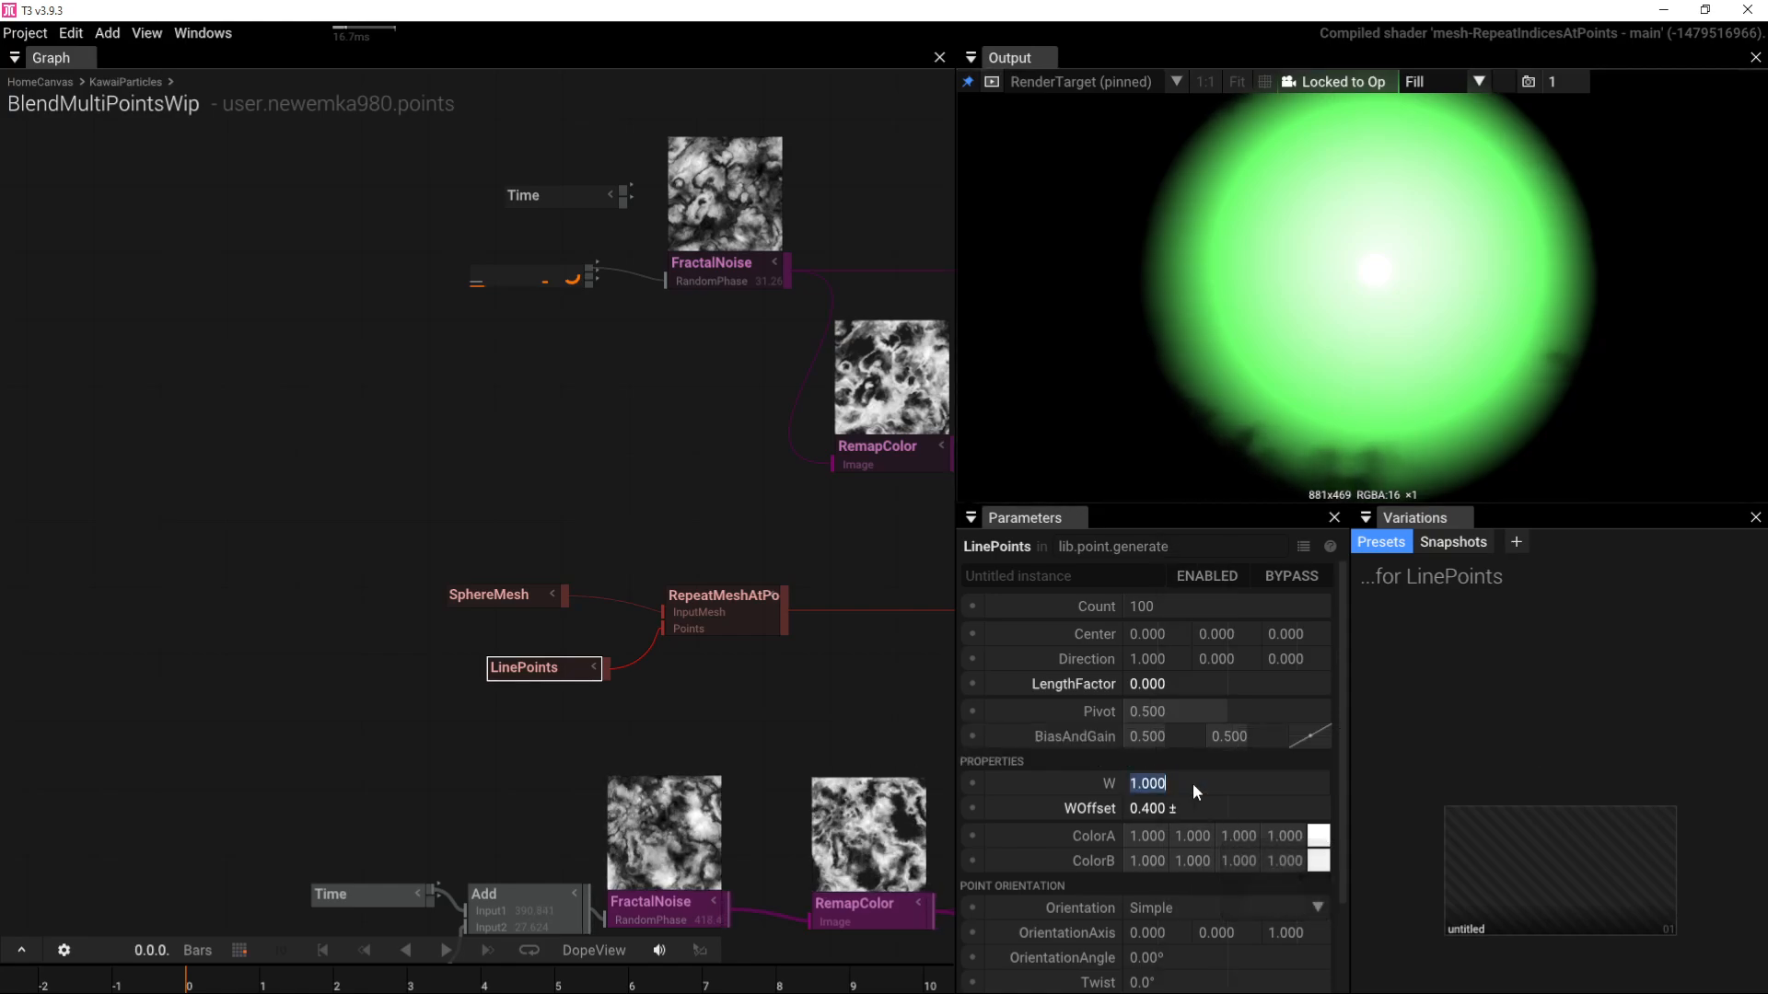
text(.25)
key(Return)
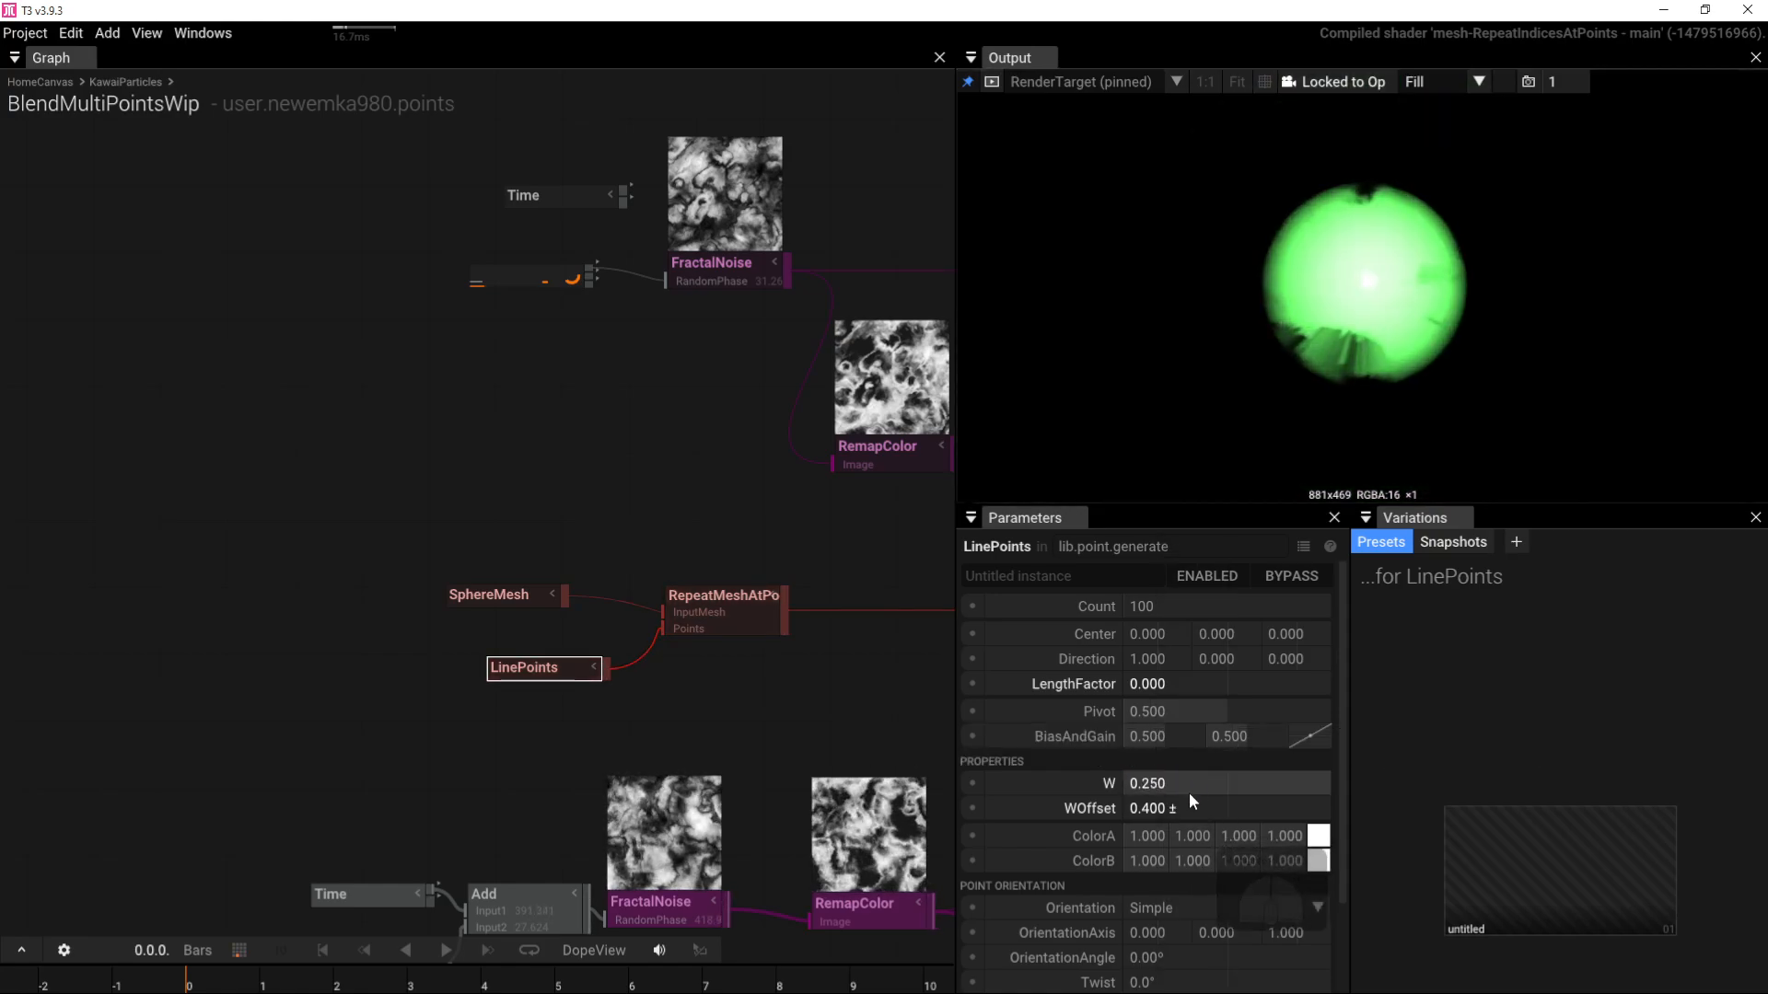
click(1185, 810)
text(1)
key(Return)
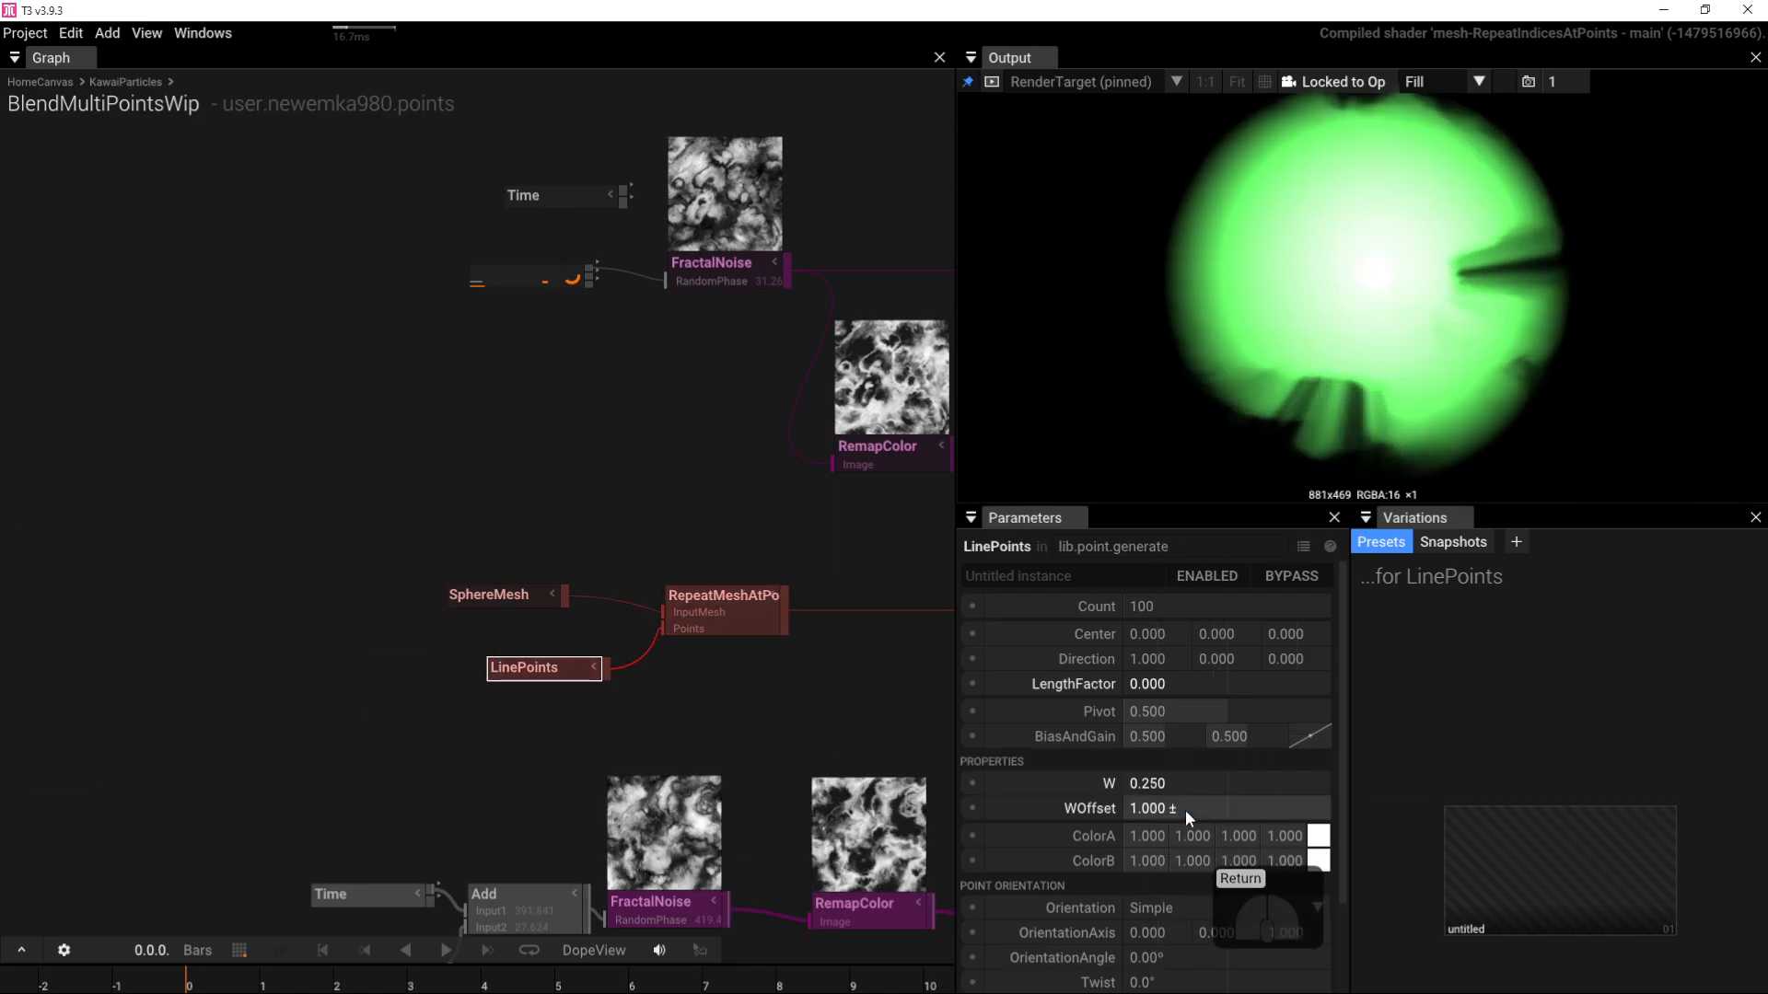
right_drag(788, 664, 320, 604)
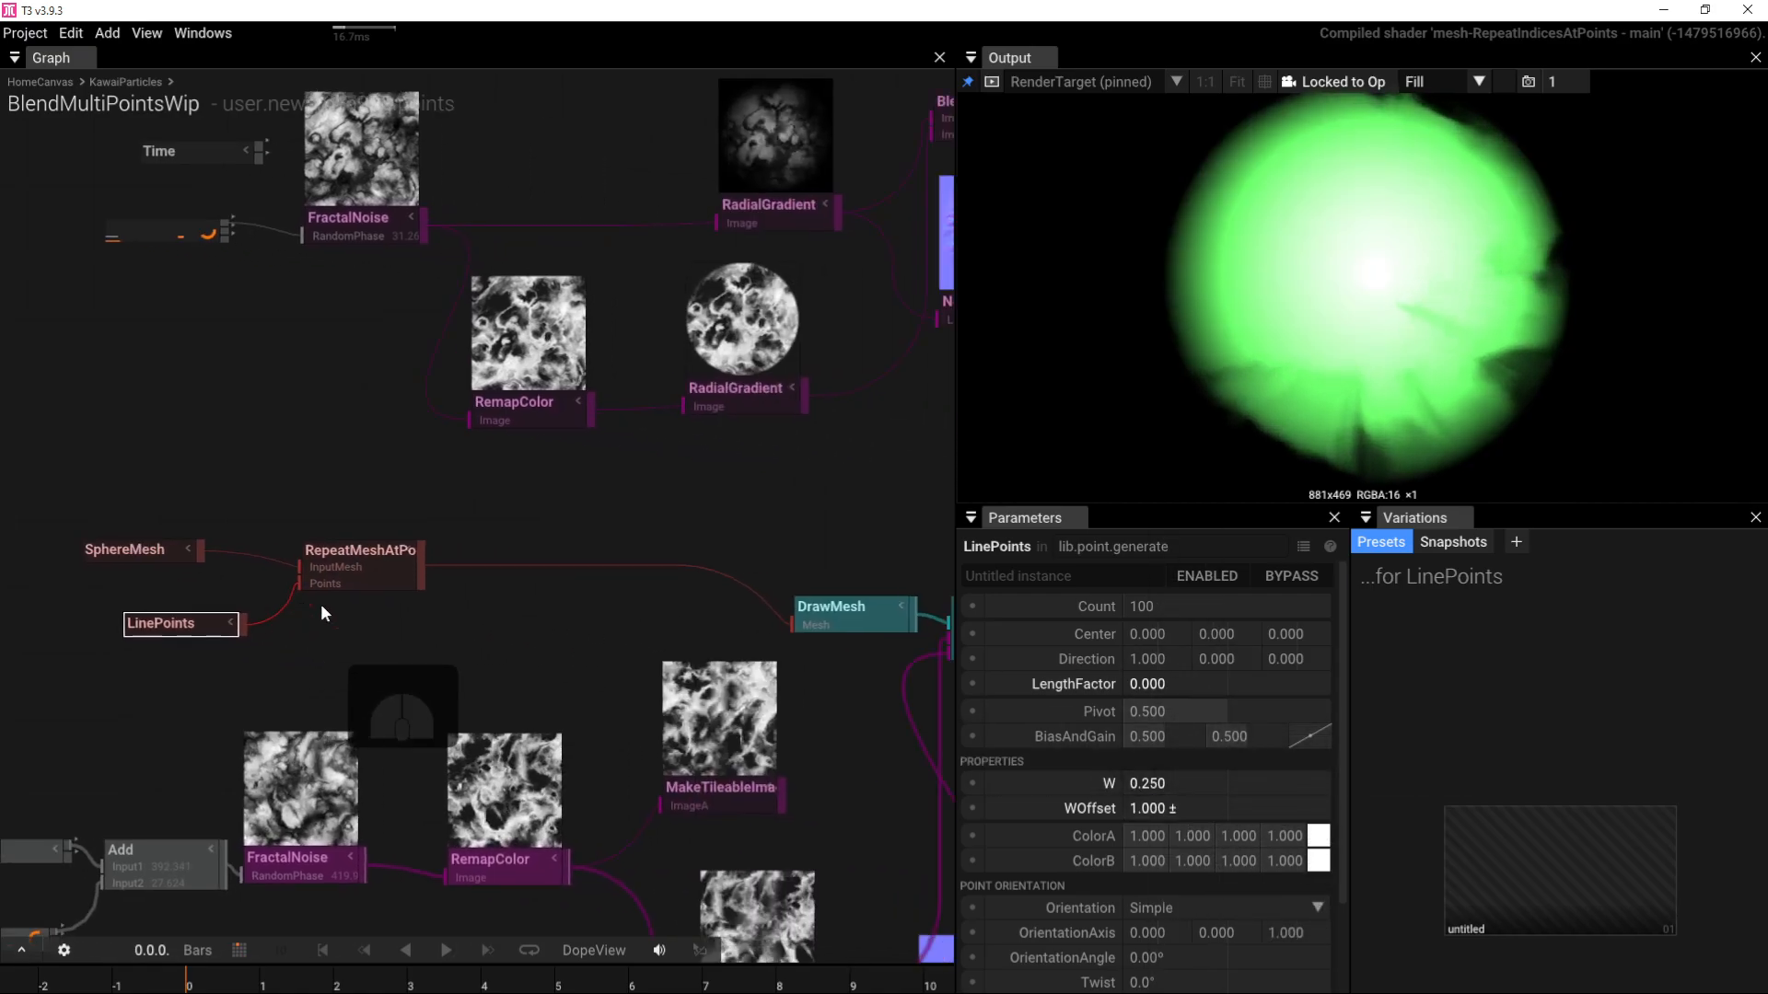
Step: Lower the repeated spheres' DrawMesh colour alpha to 0.020
scroll(488, 603, down, 2)
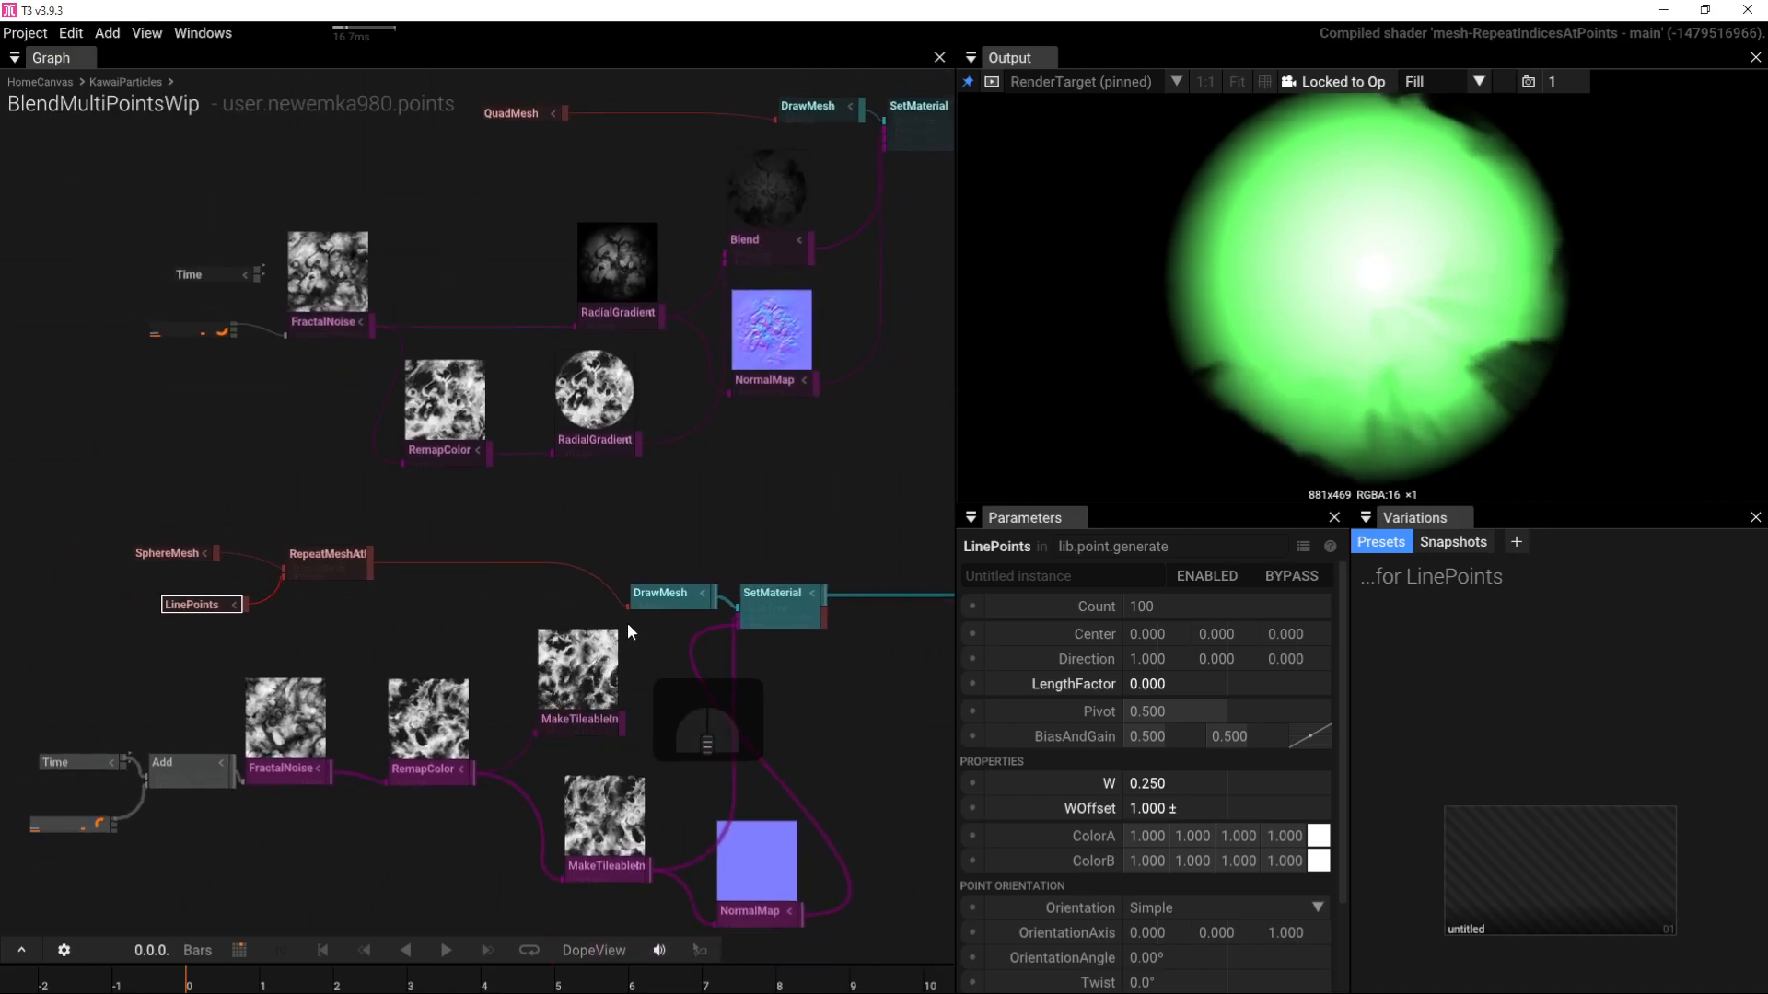
click(682, 600)
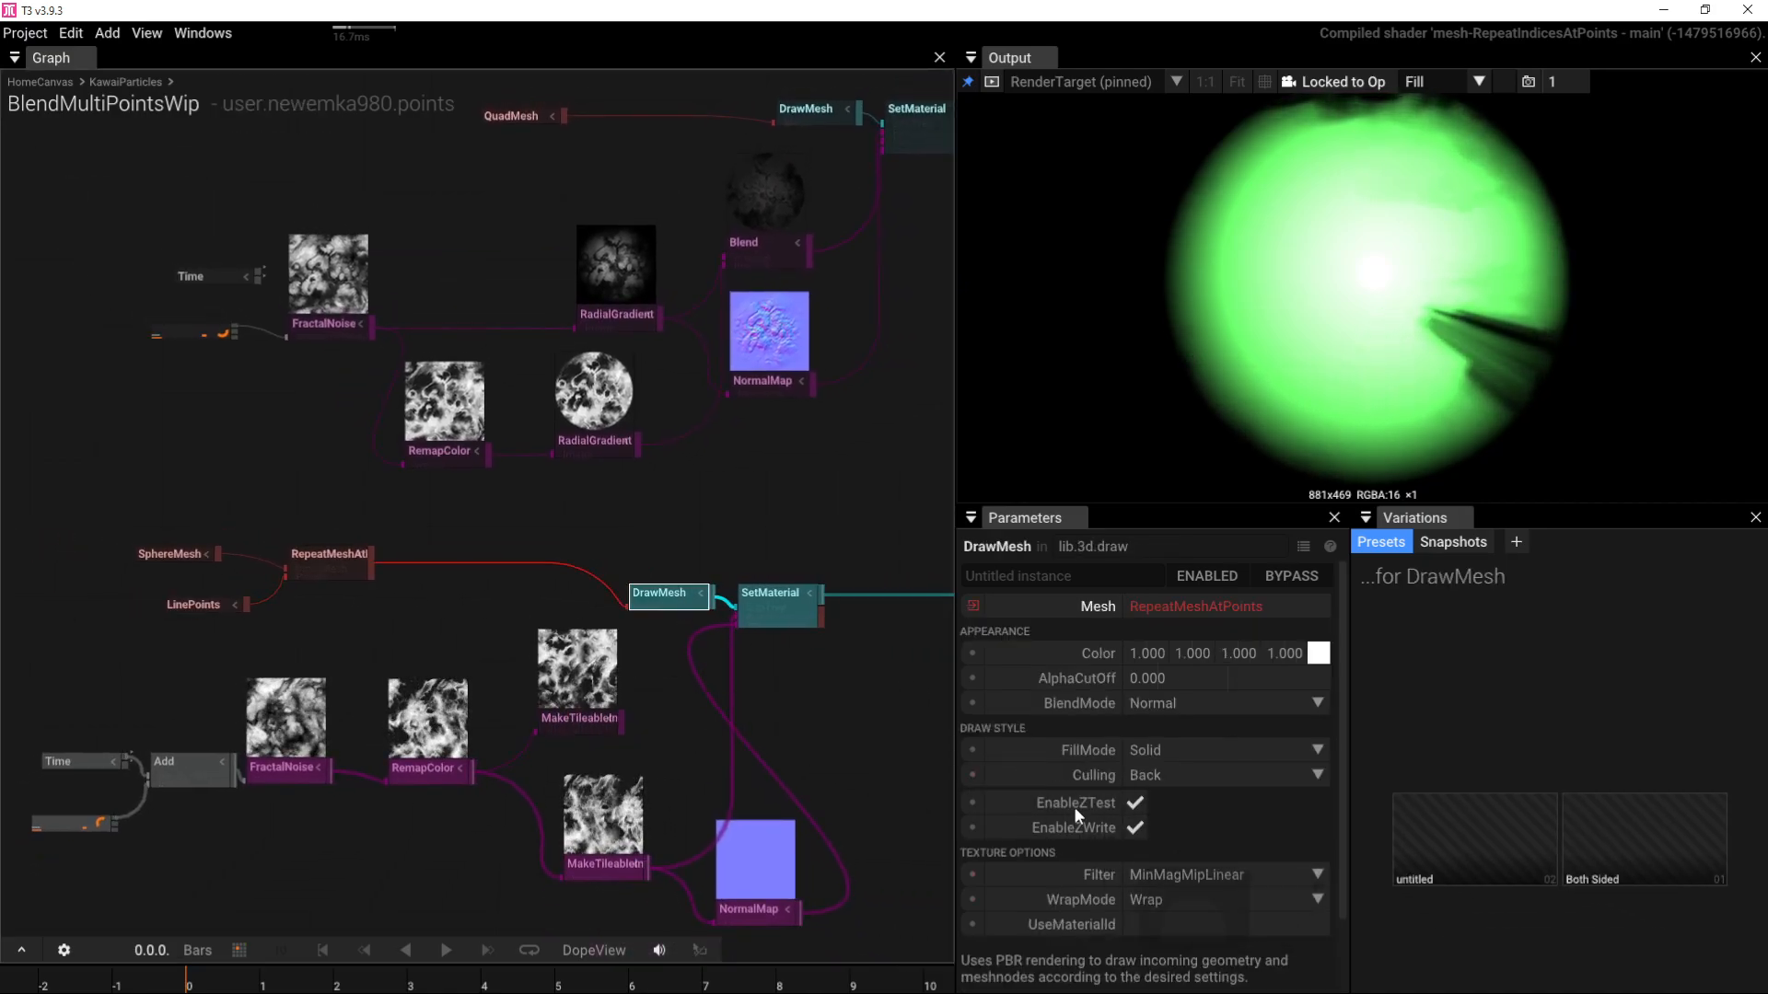
drag(670, 608, 651, 583)
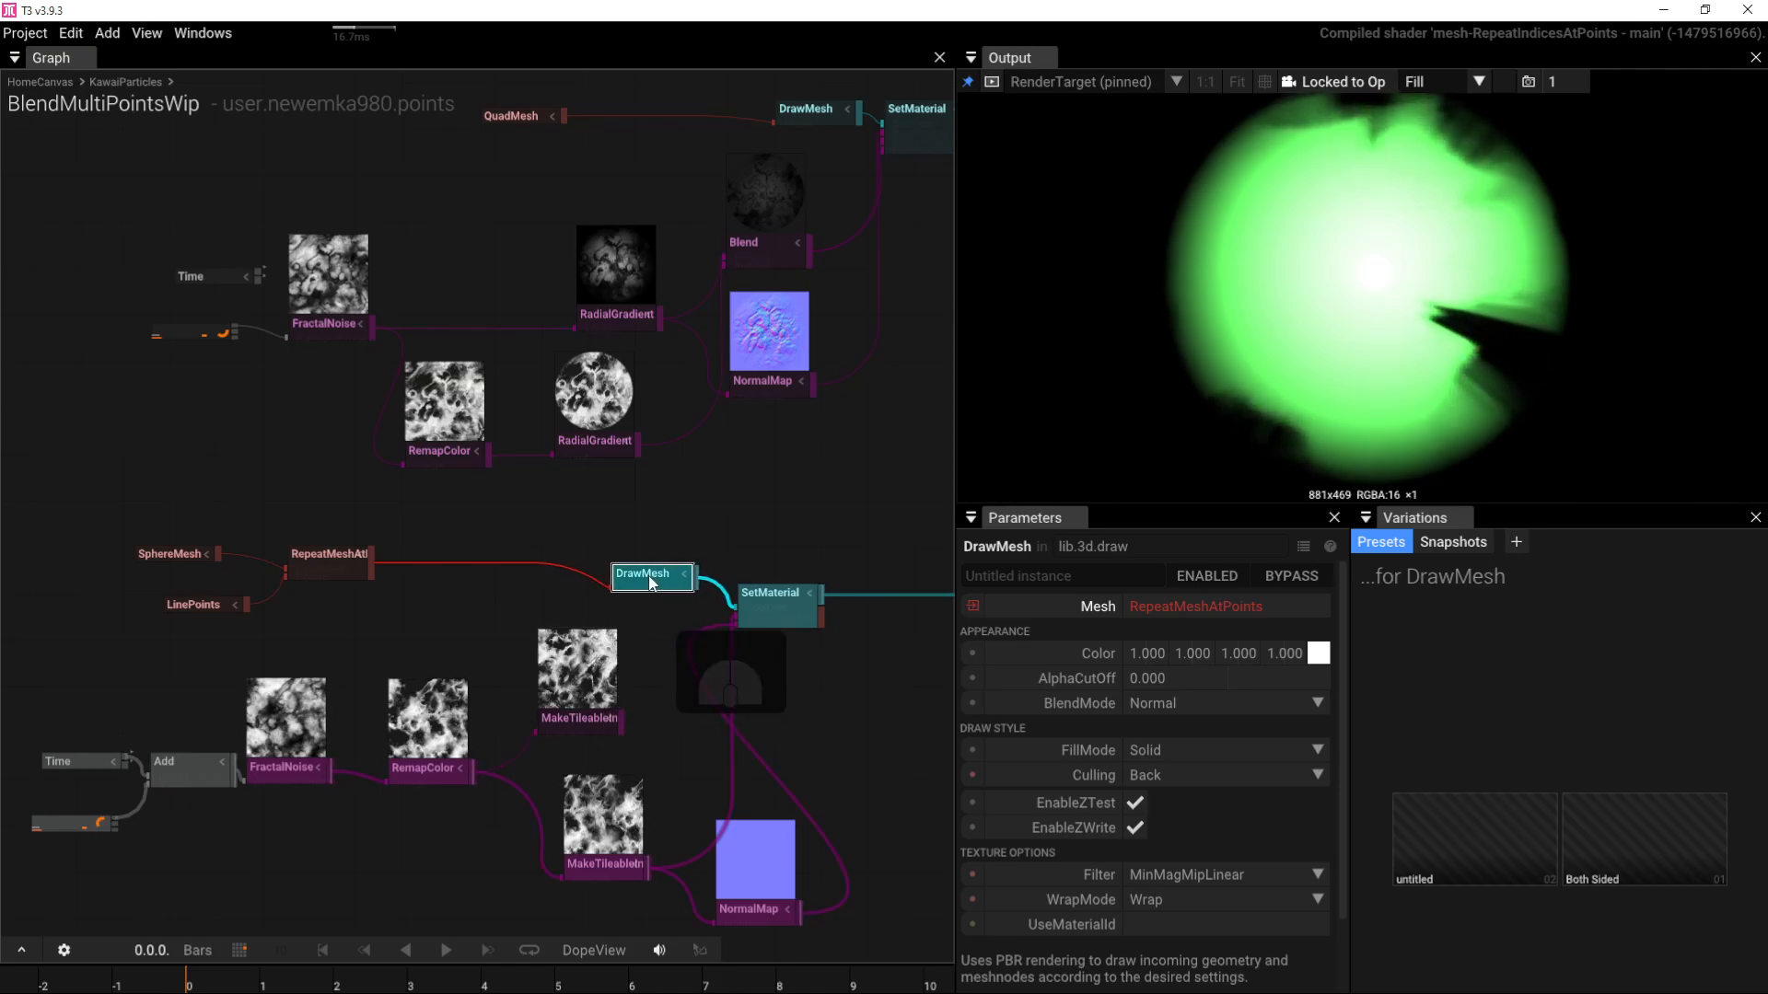
drag(1369, 328, 1514, 366)
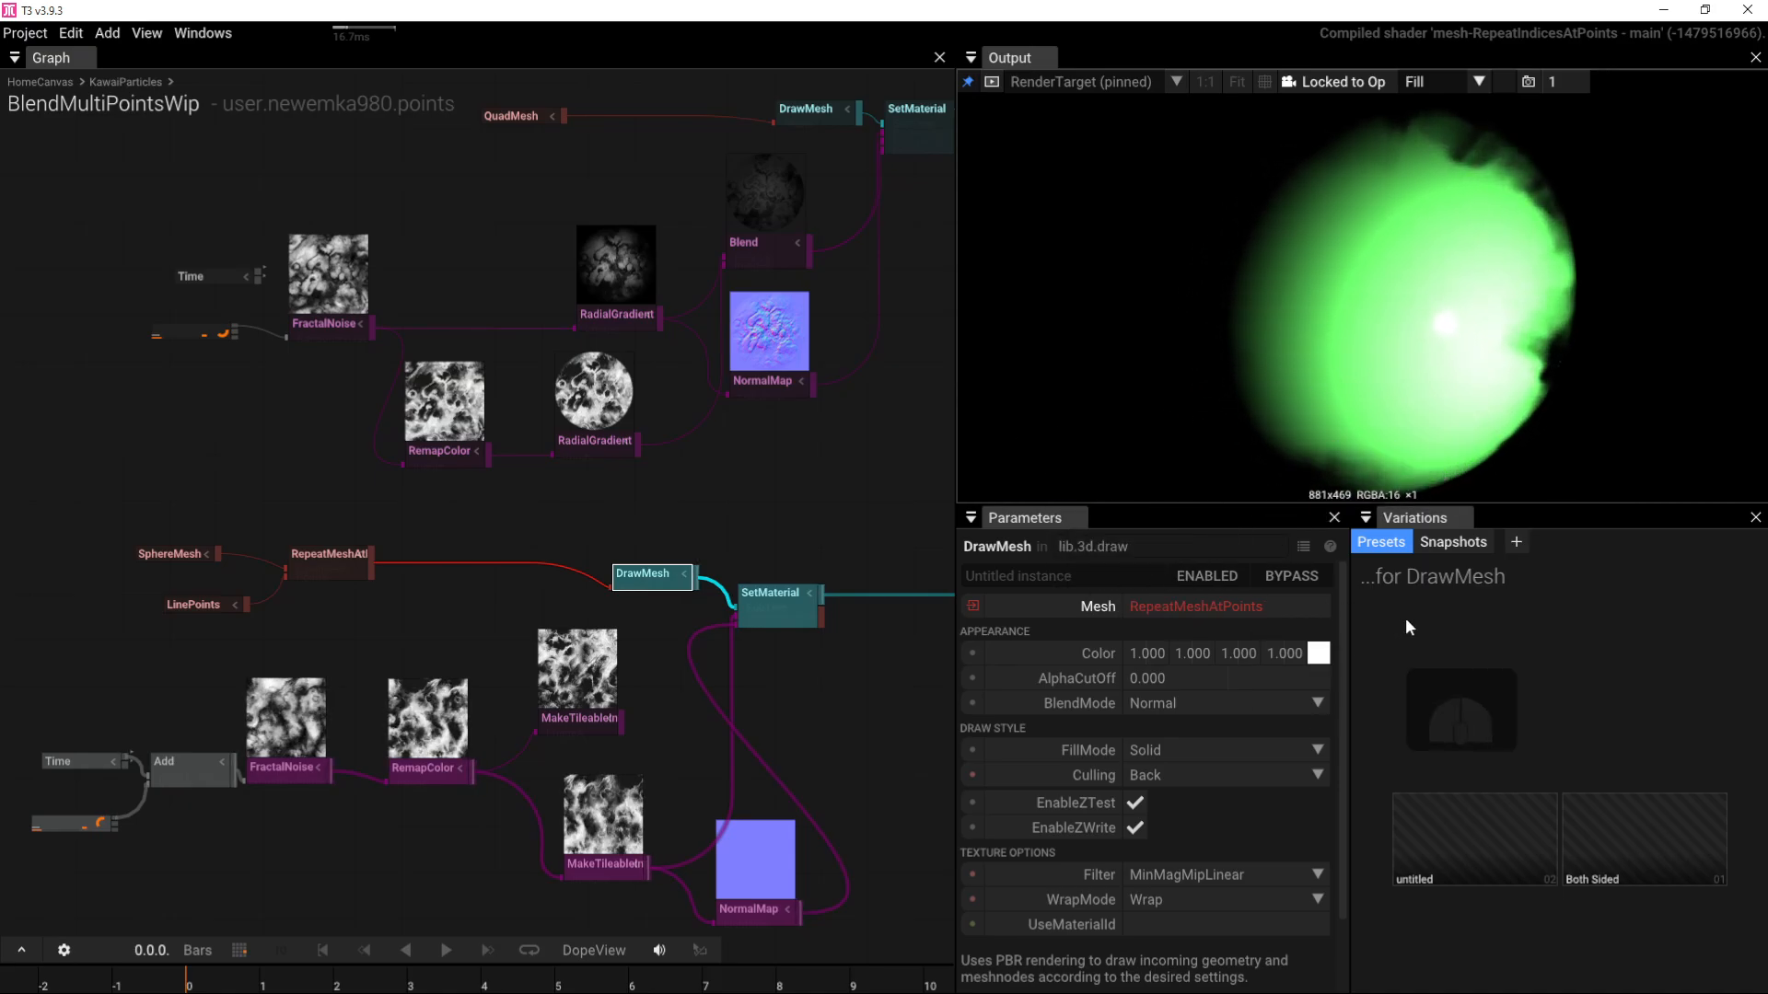
drag(1330, 656, 1333, 740)
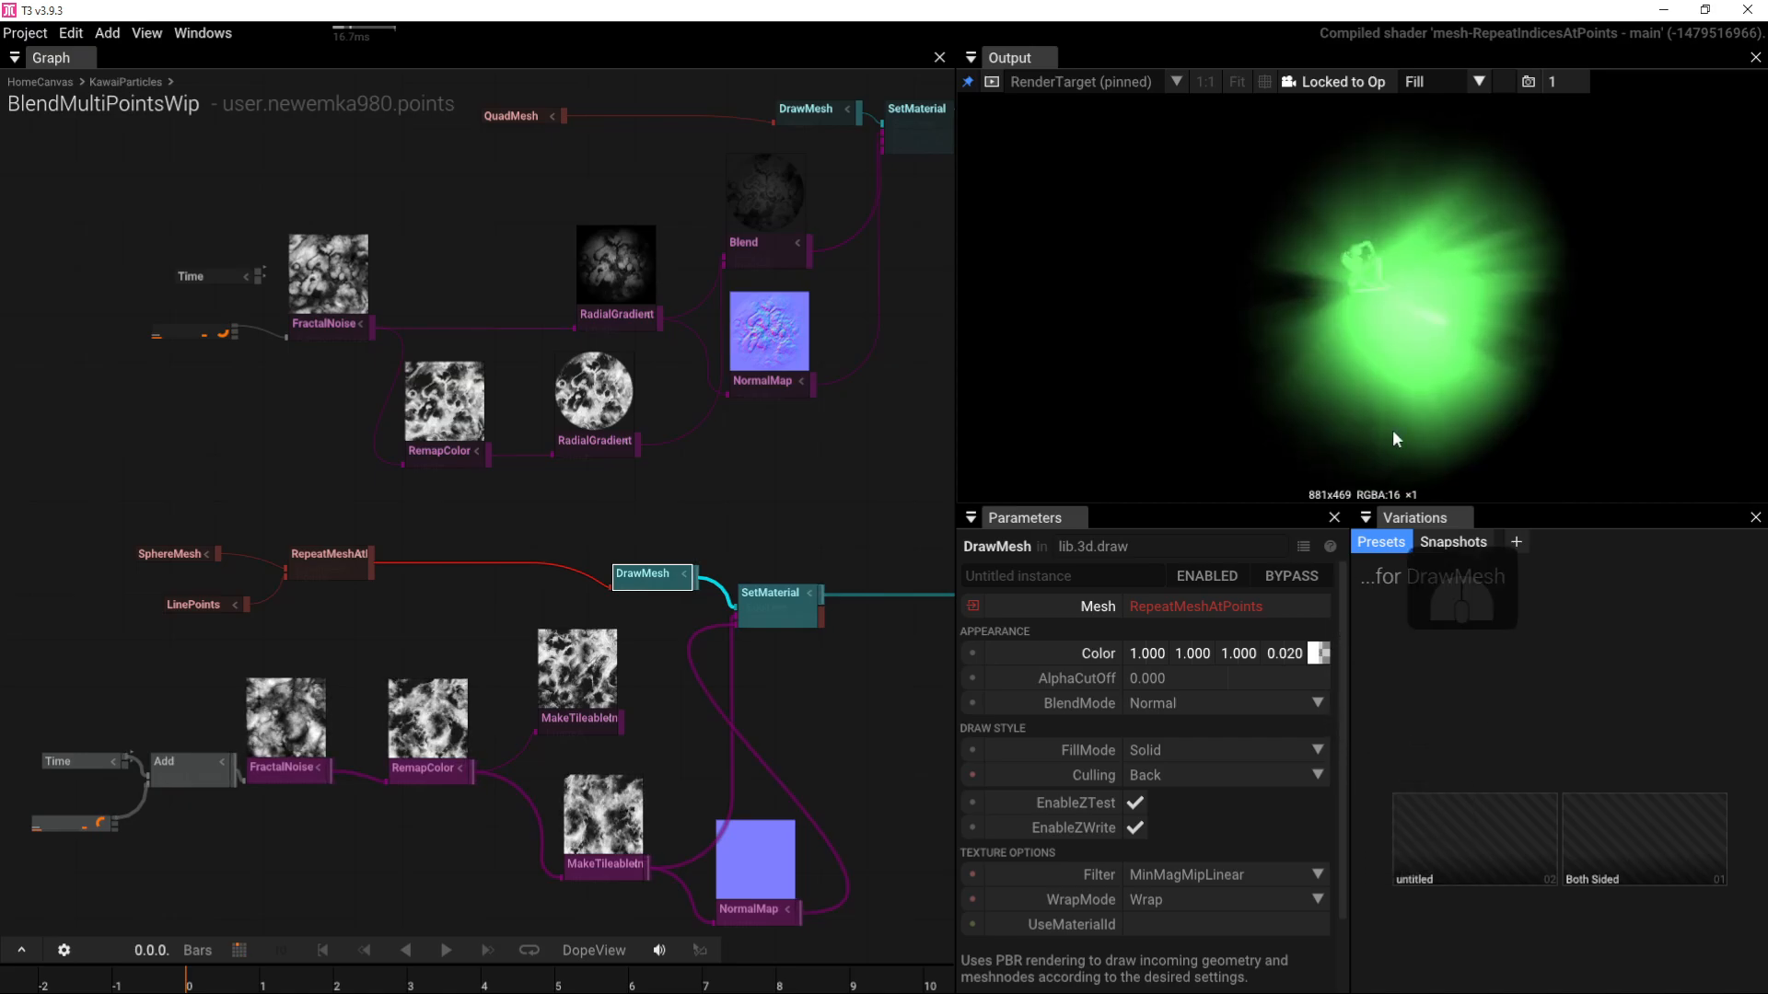
drag(1393, 433, 1398, 351)
scroll(1360, 345, up, 2)
scroll(1403, 322, down, 3)
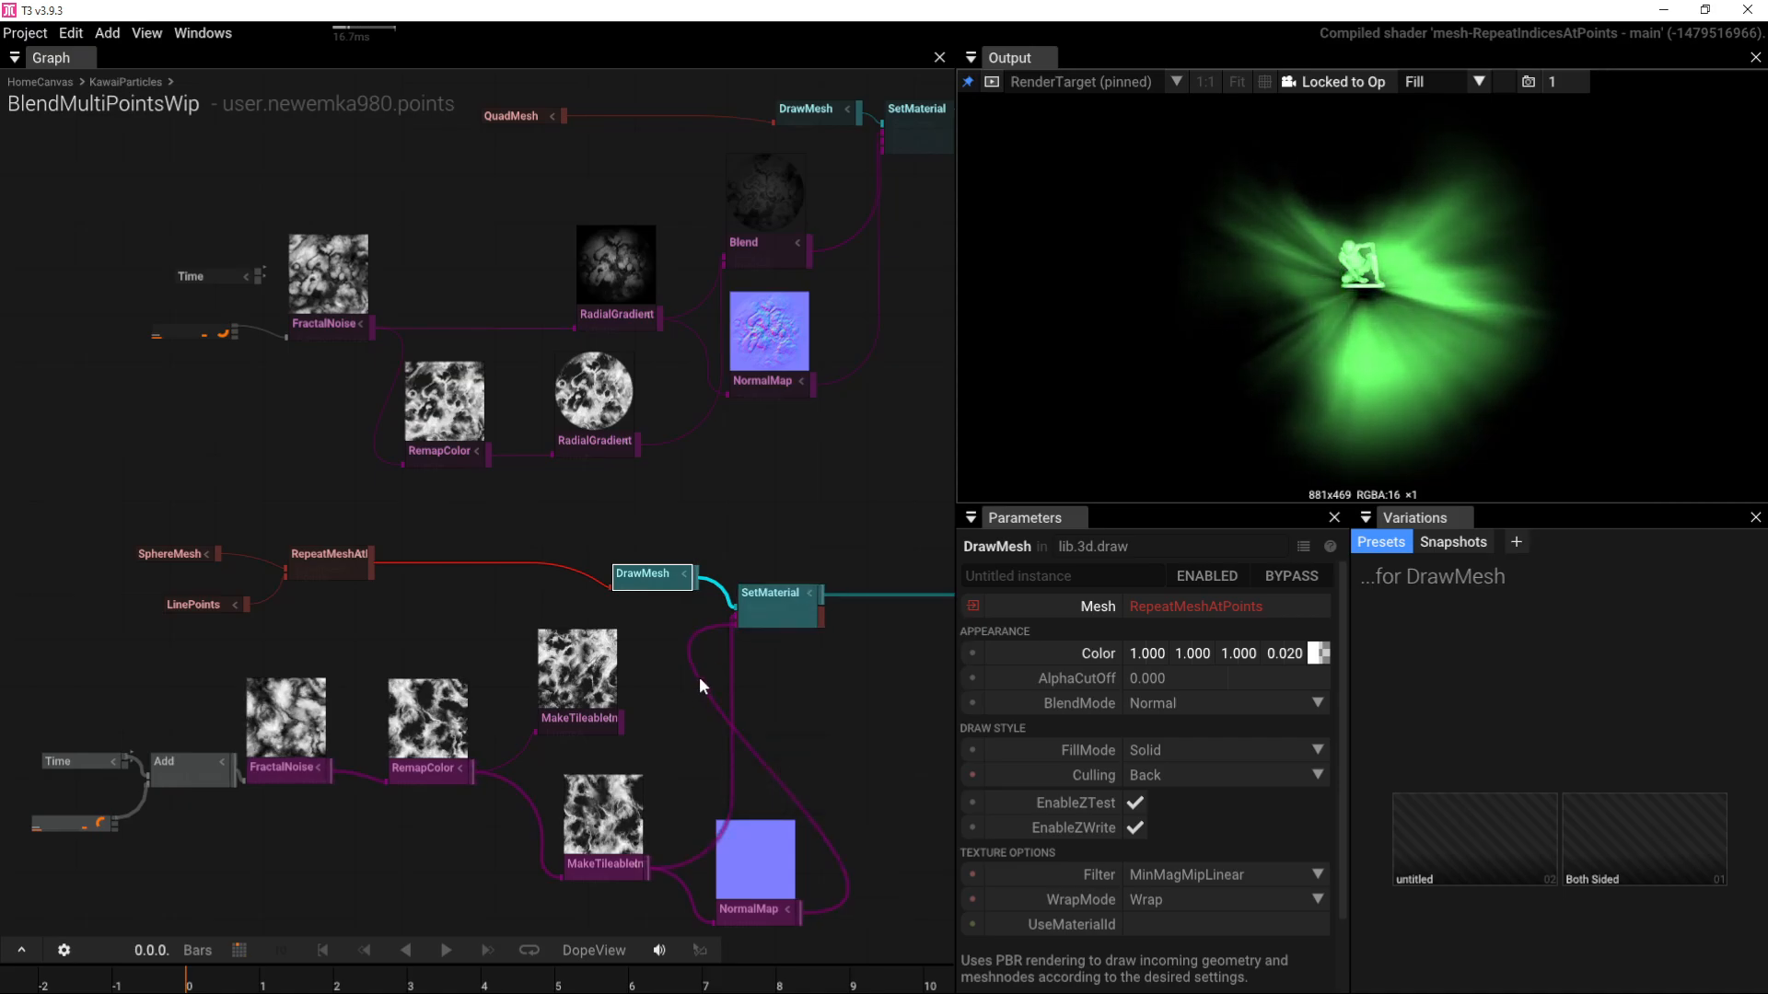
click(1243, 289)
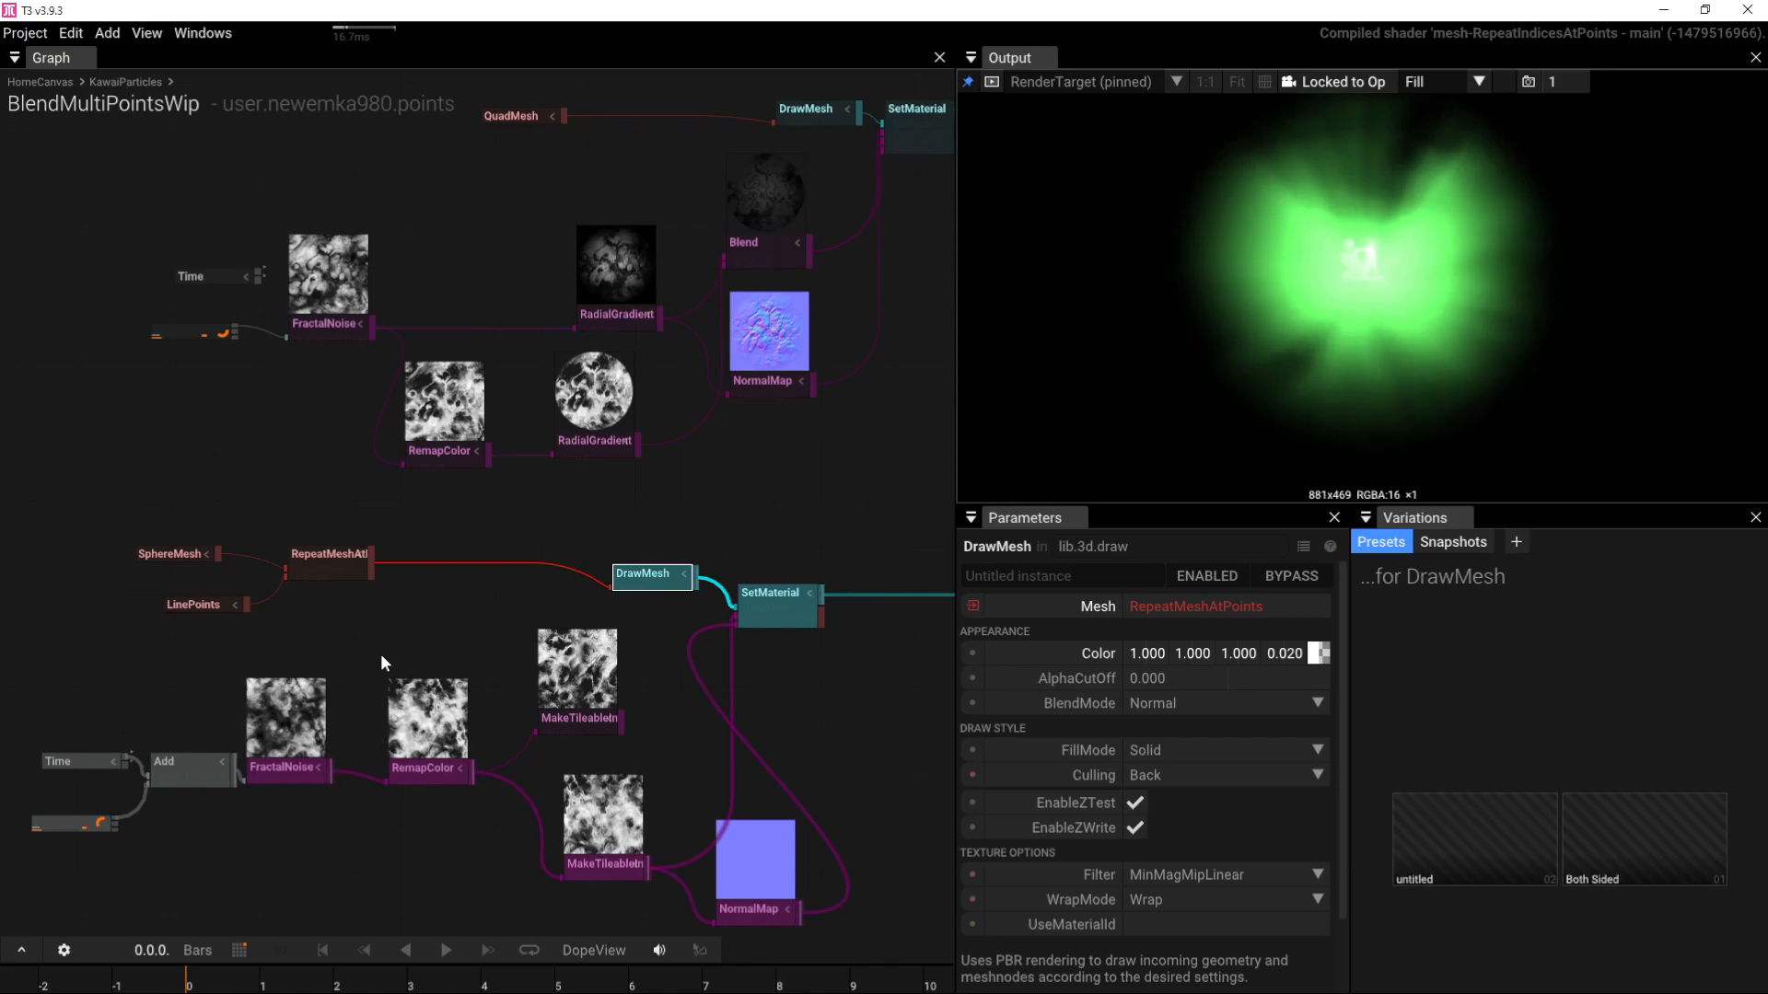
Step: Set the LinePoints count to 16
click(189, 603)
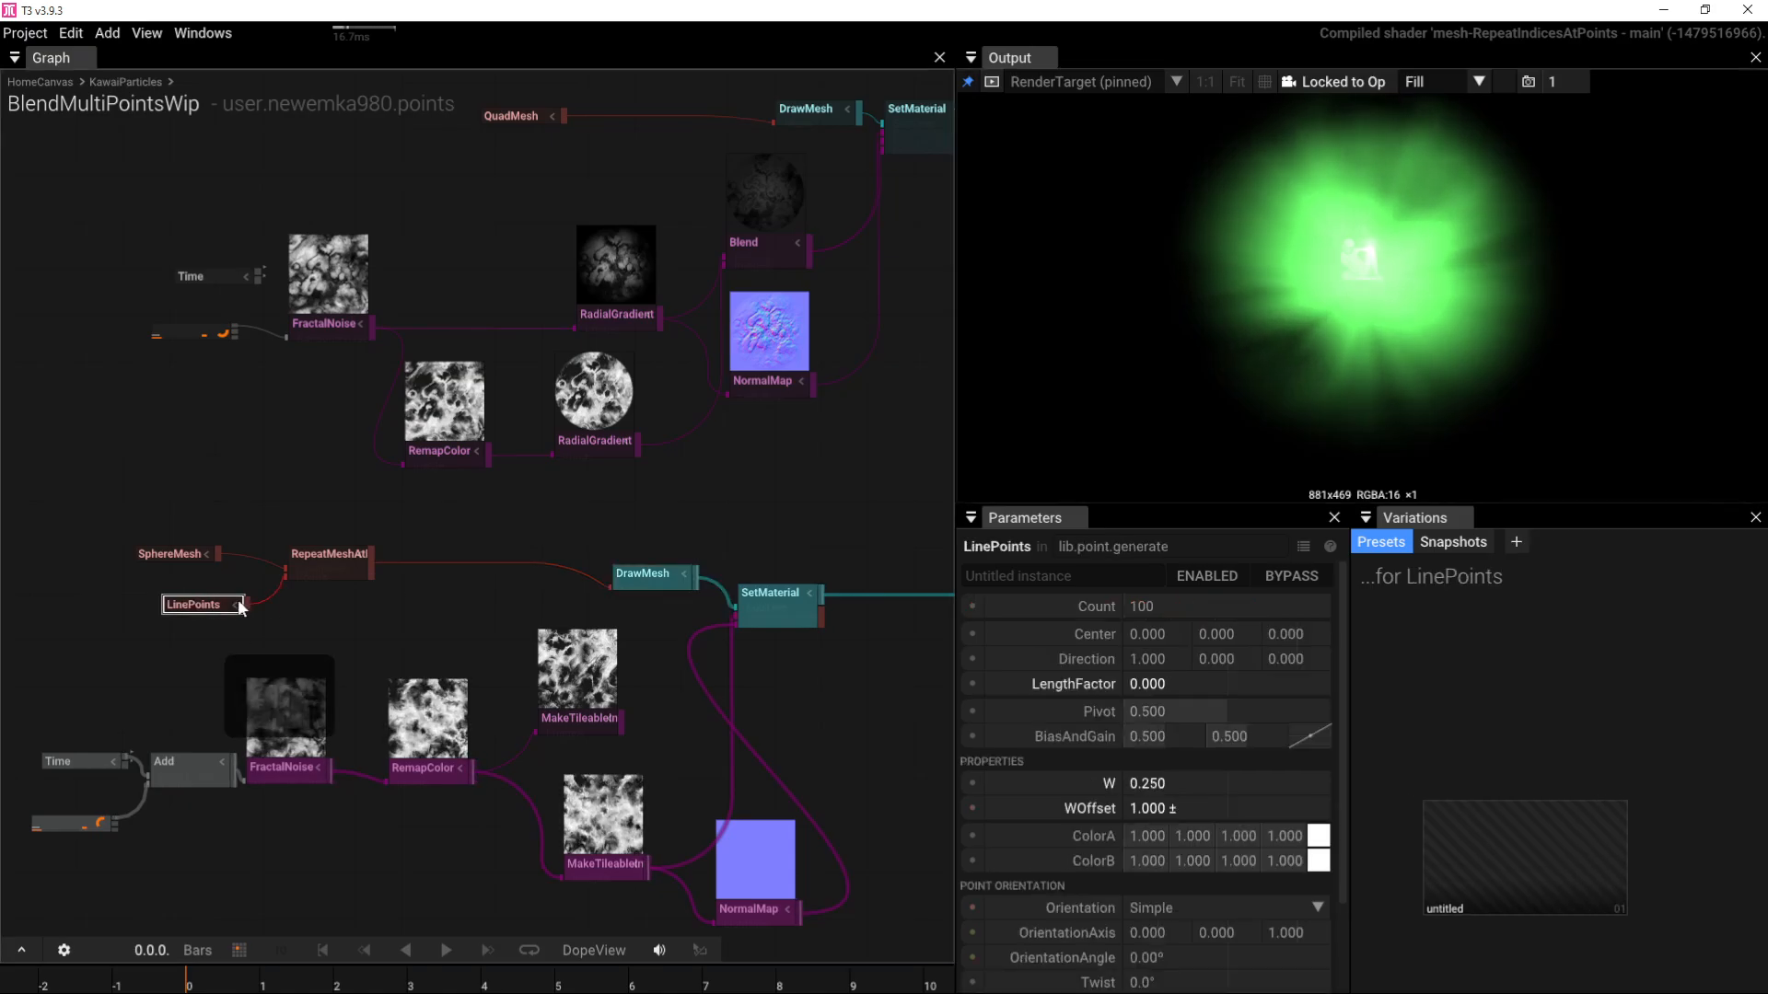
click(1220, 615)
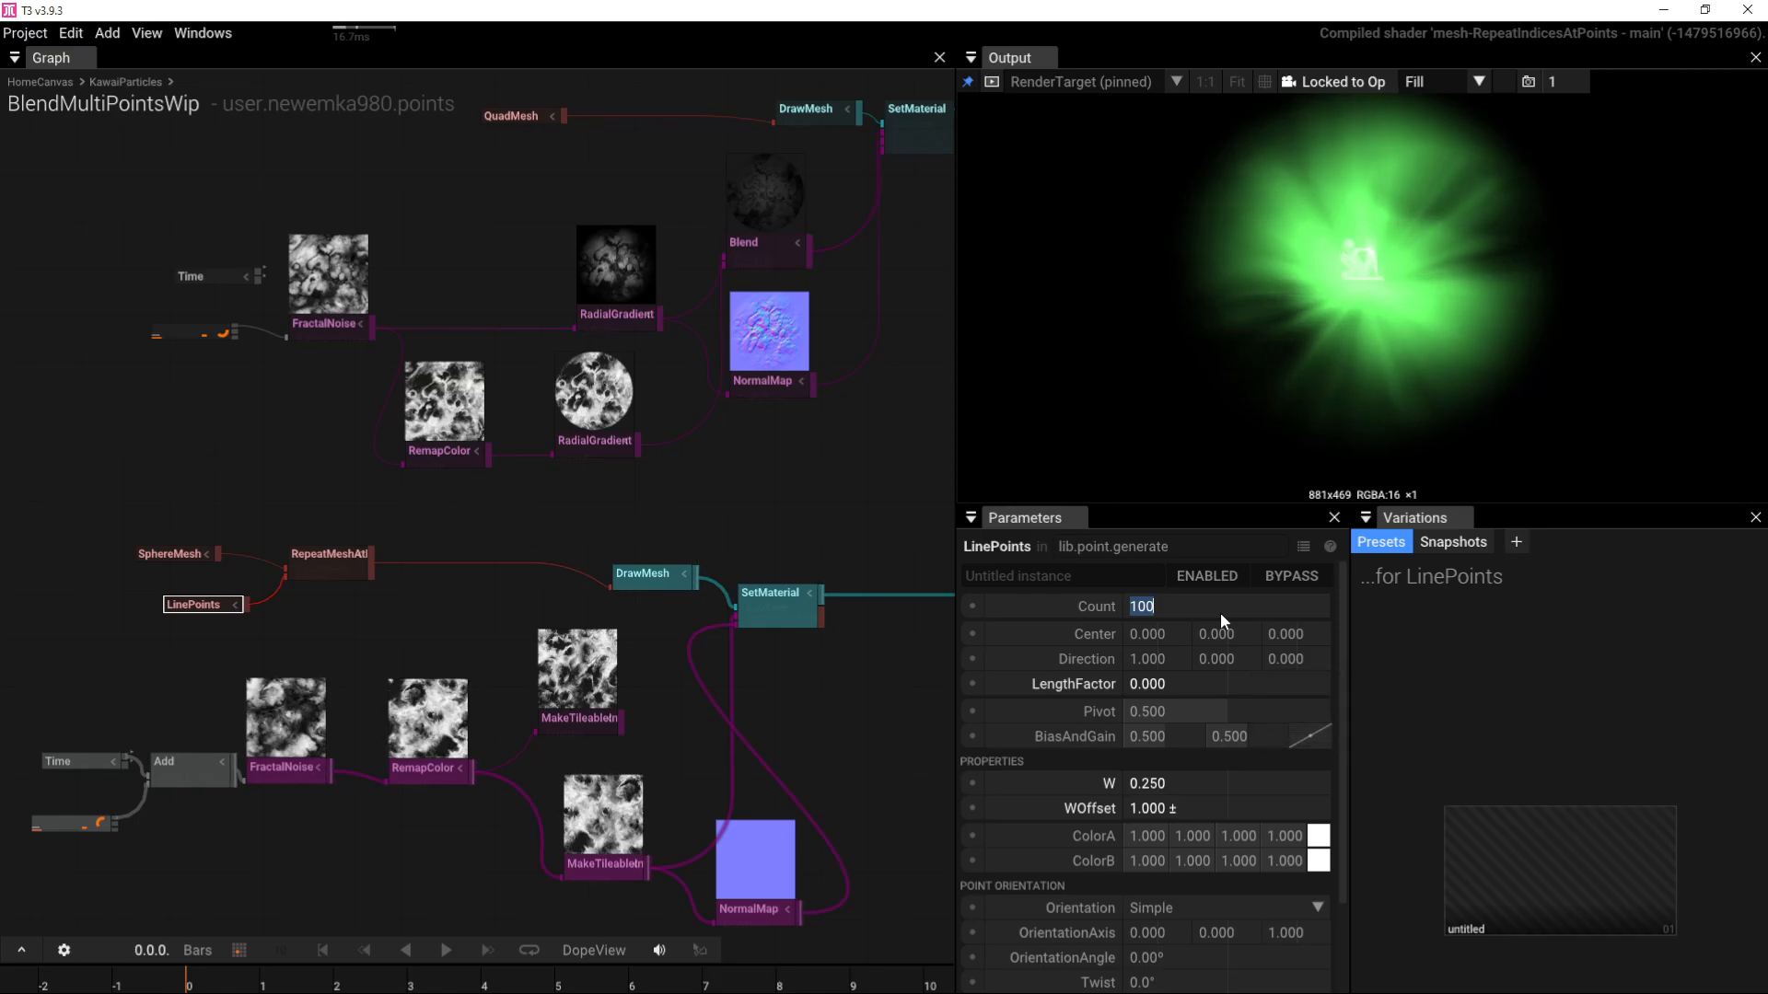
text(16)
key(Return)
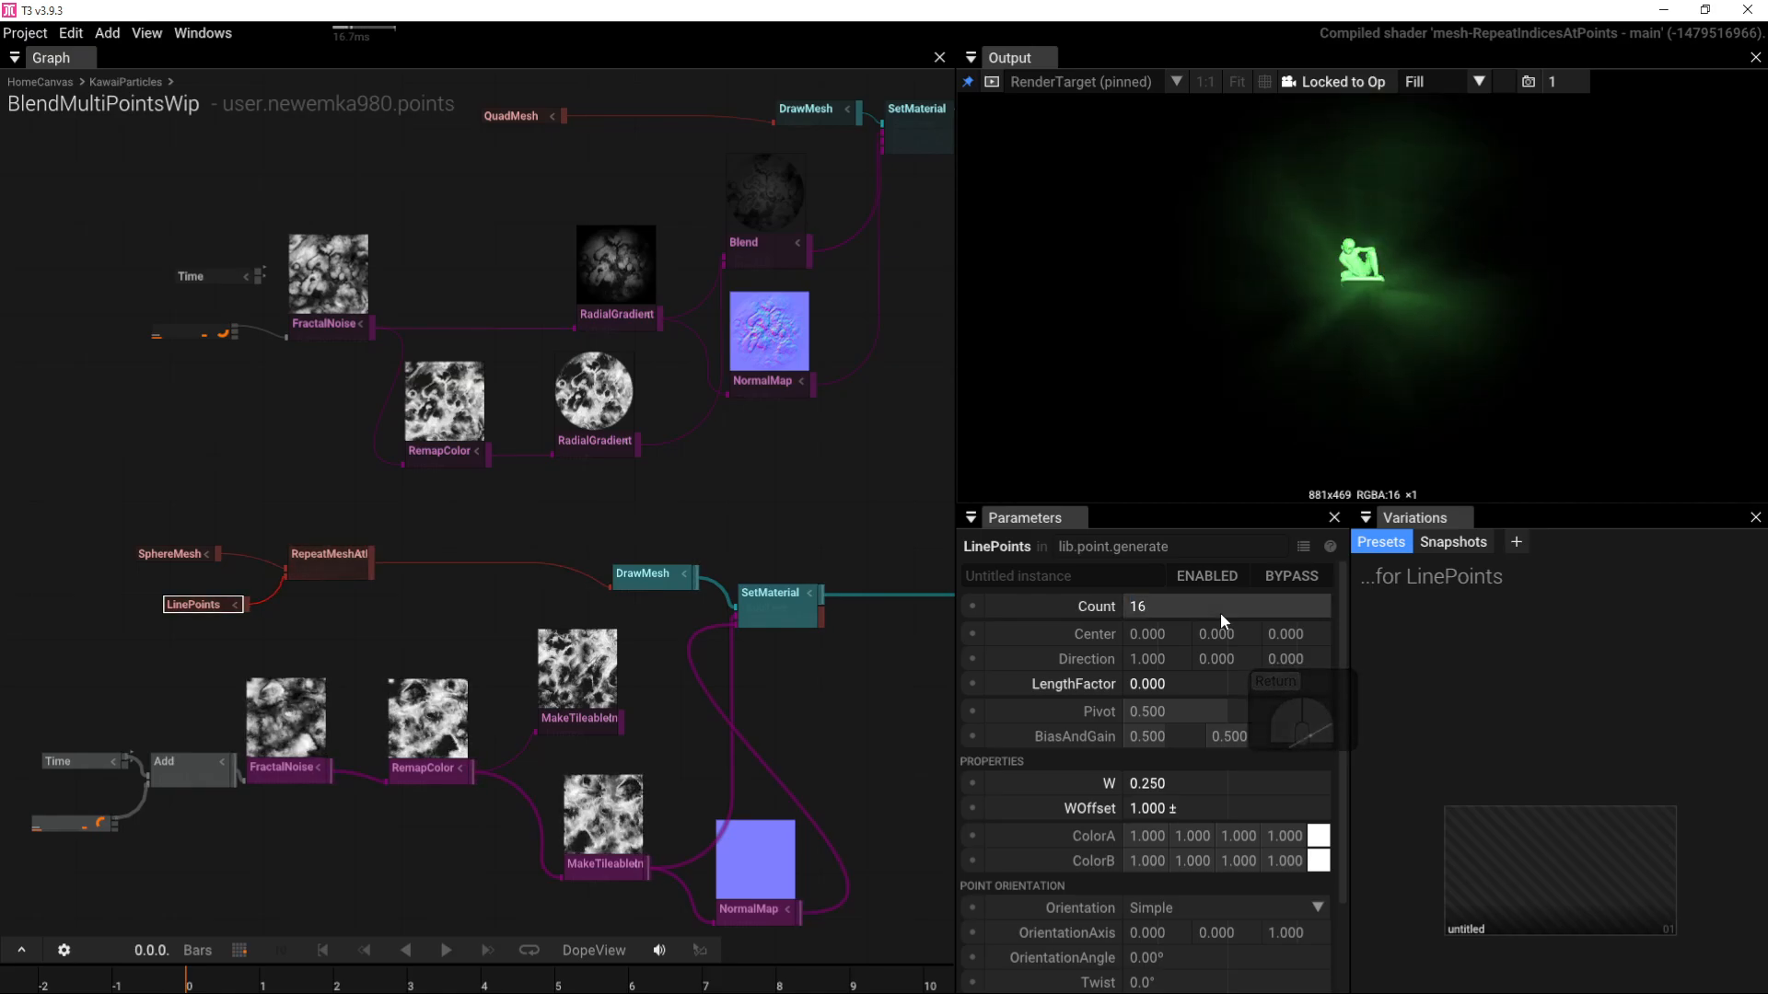
Step: Switch the sphere DrawMesh to Additive blending with colour alpha 0.050
click(639, 580)
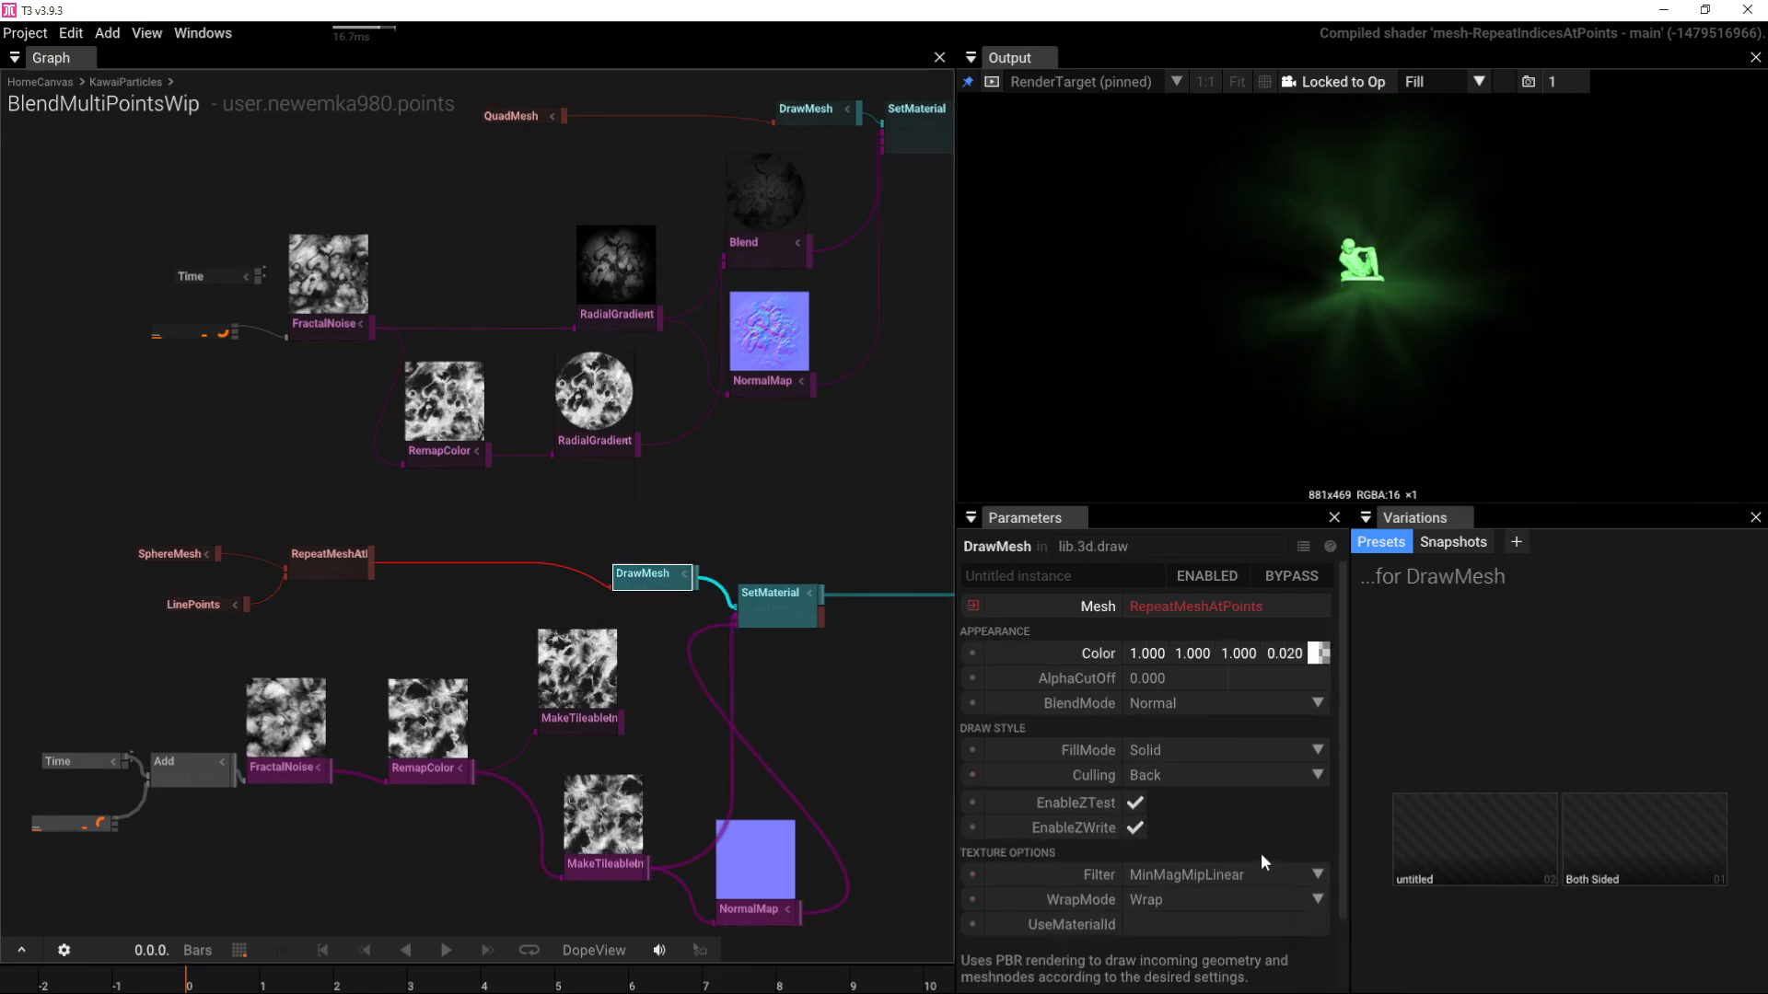
click(1318, 701)
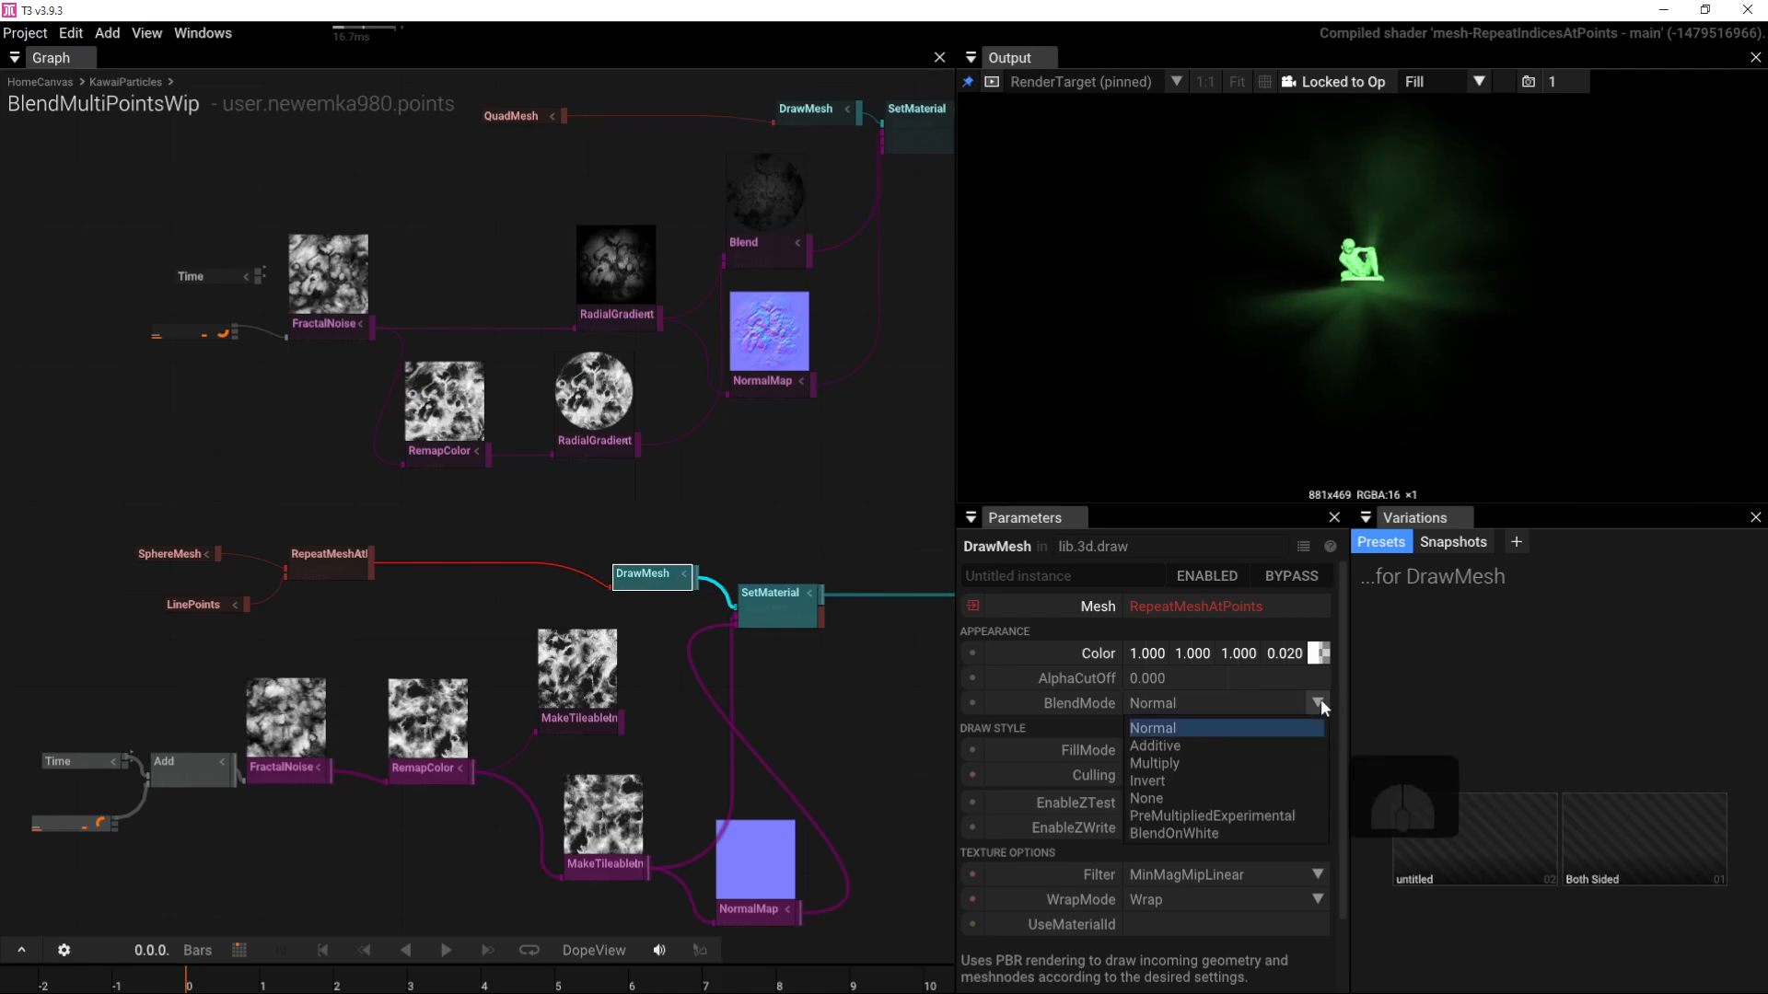
click(1267, 746)
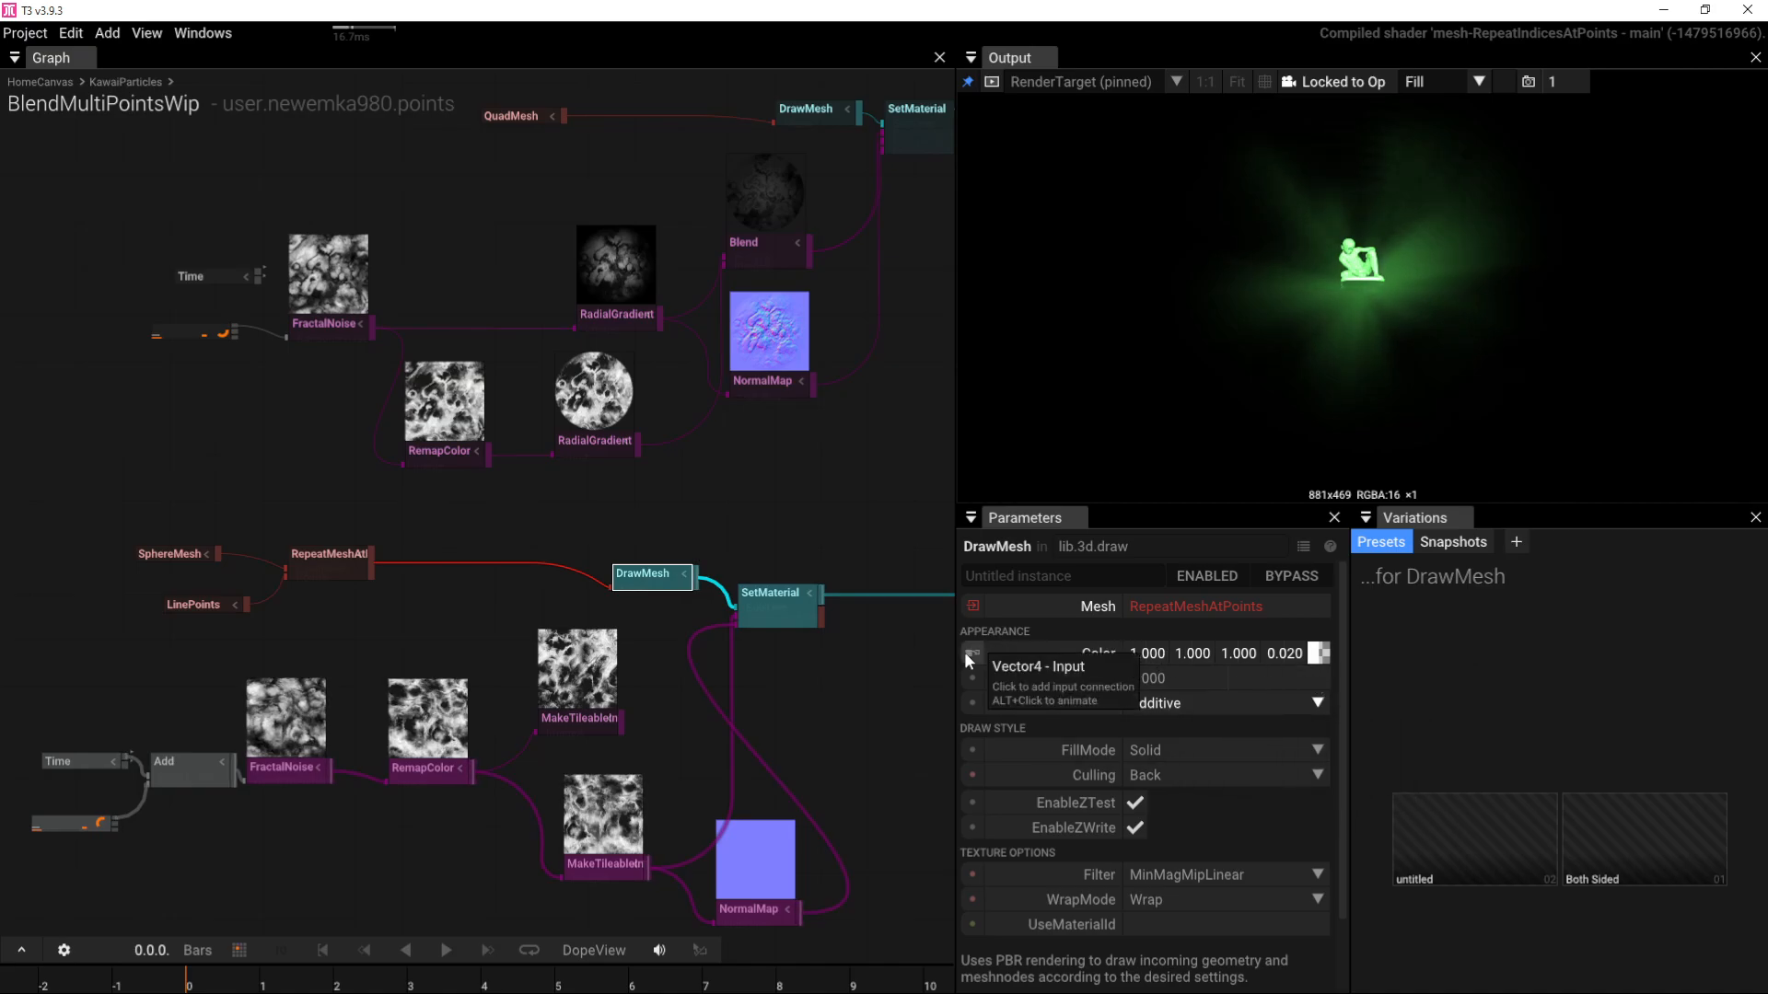
click(996, 652)
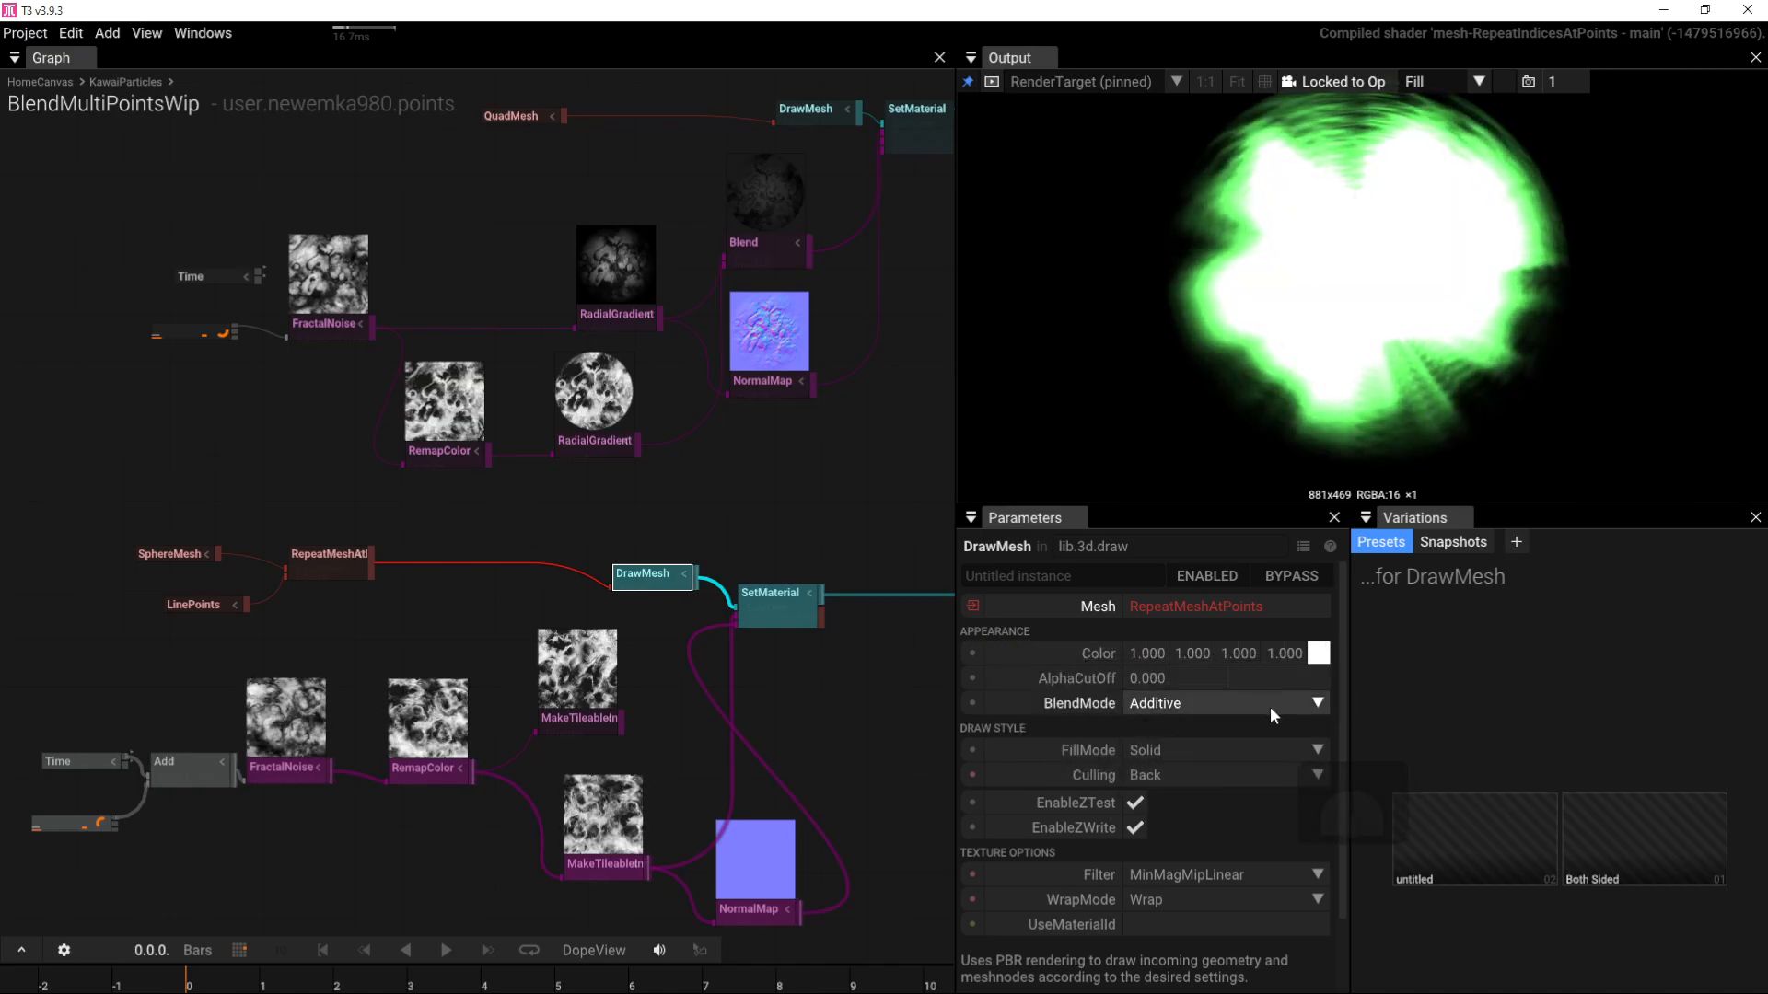
drag(1319, 652, 202, 708)
Step: Raise the LinePoints count to 32, then to 64
click(180, 604)
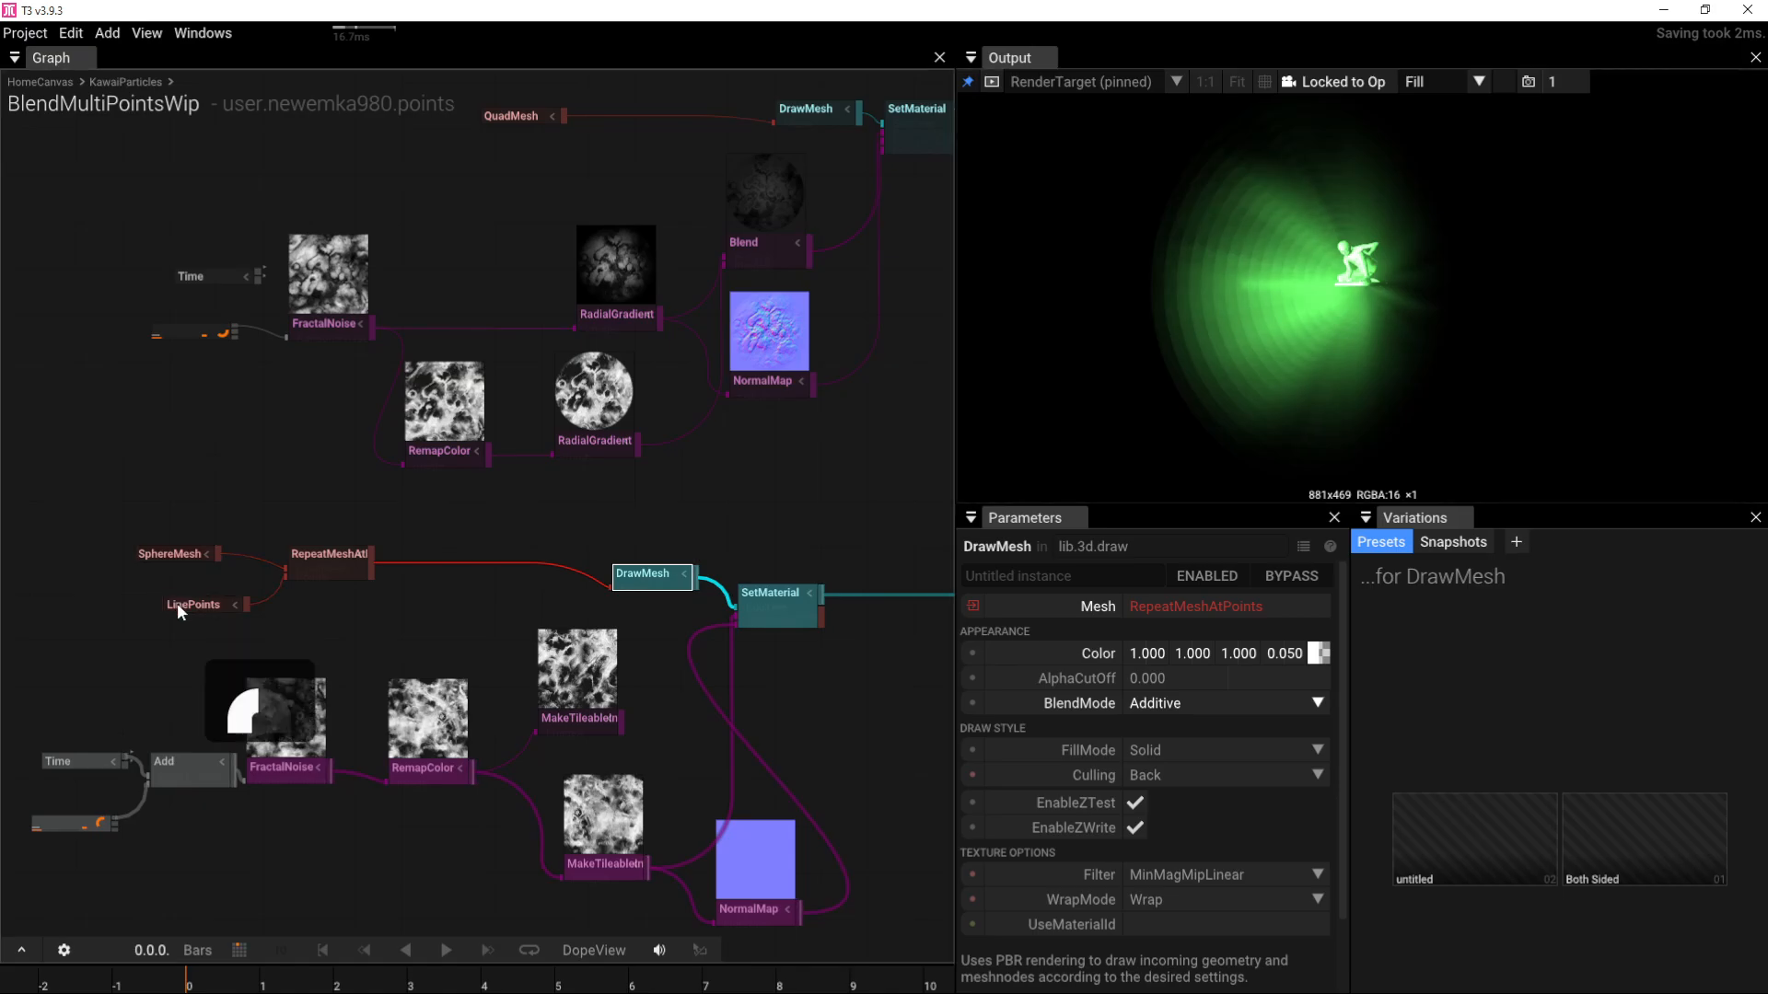
click(1239, 615)
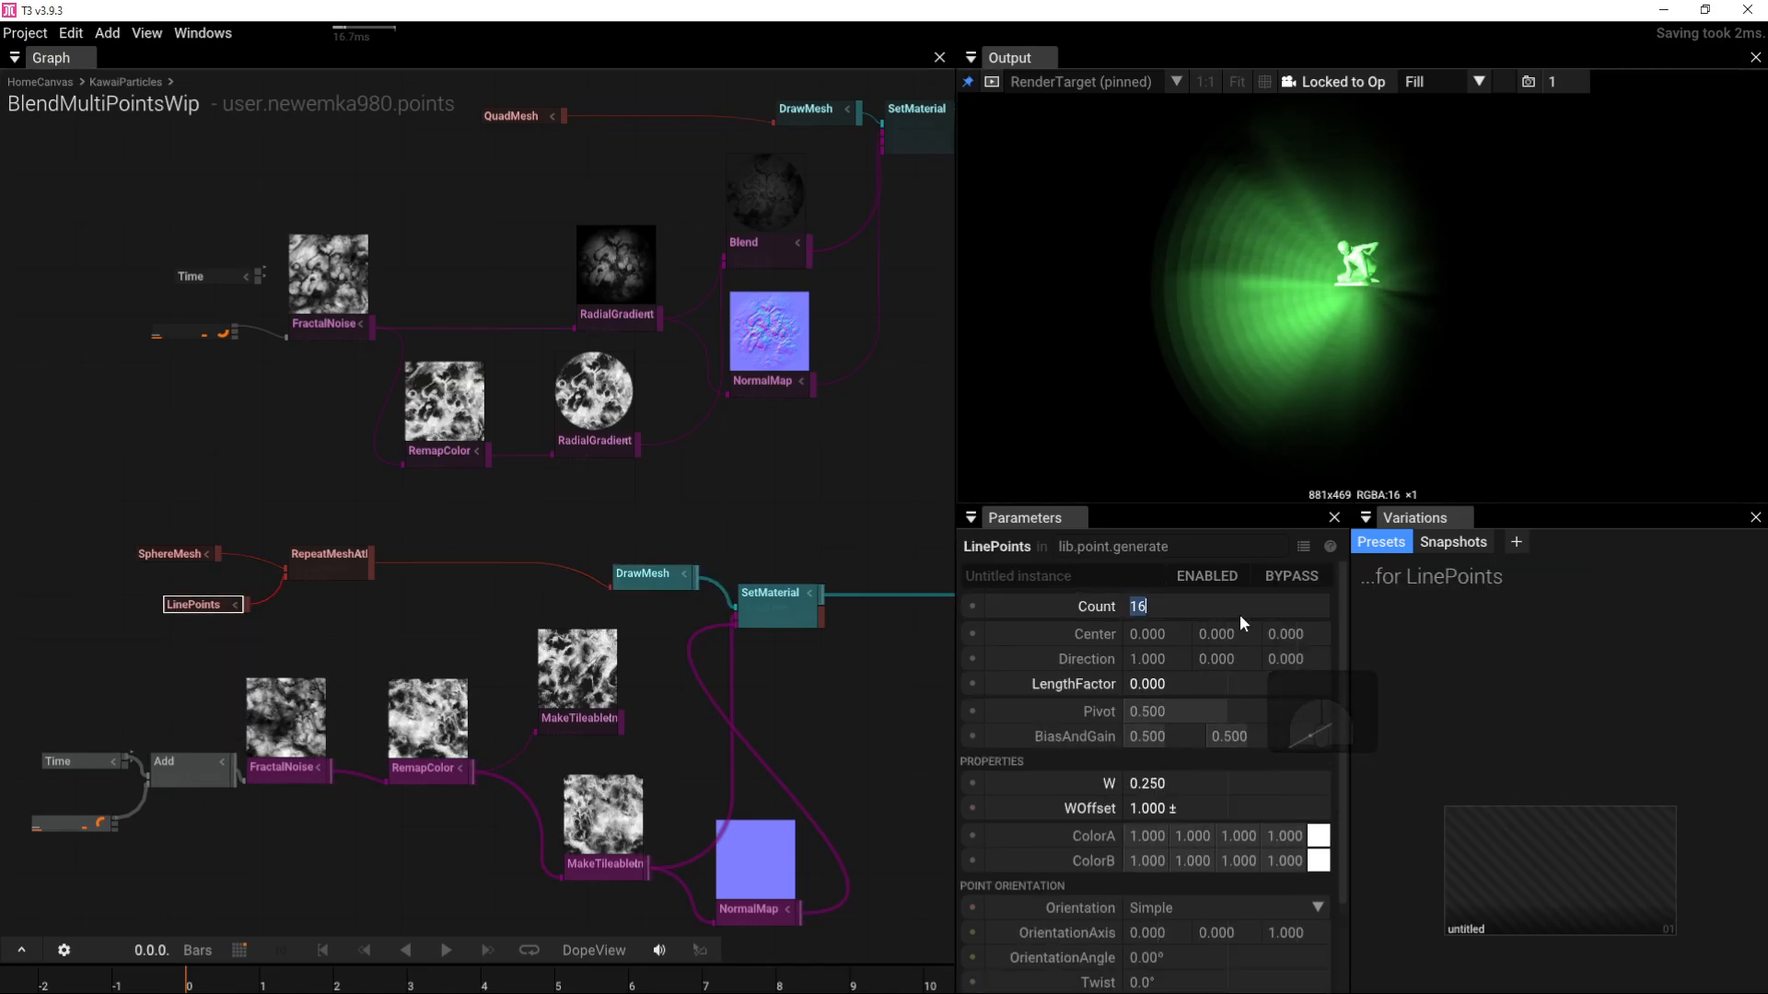
text(32)
key(Return)
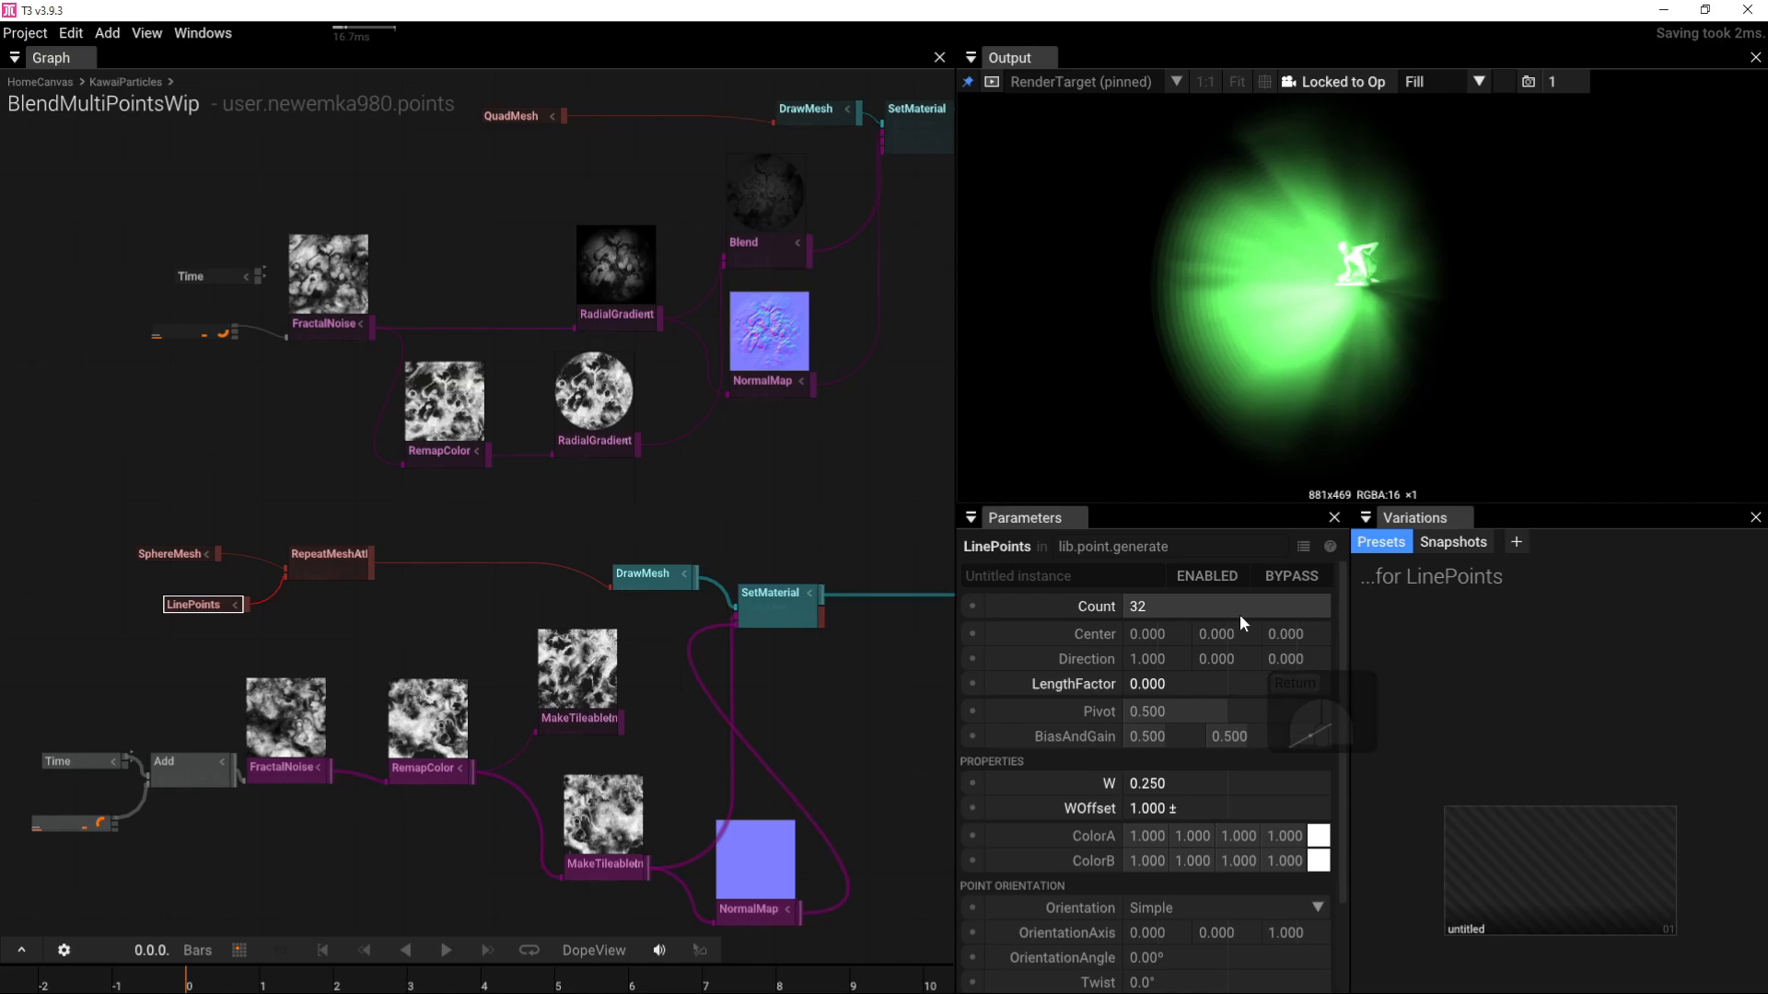
click(1239, 615)
text(64)
key(Return)
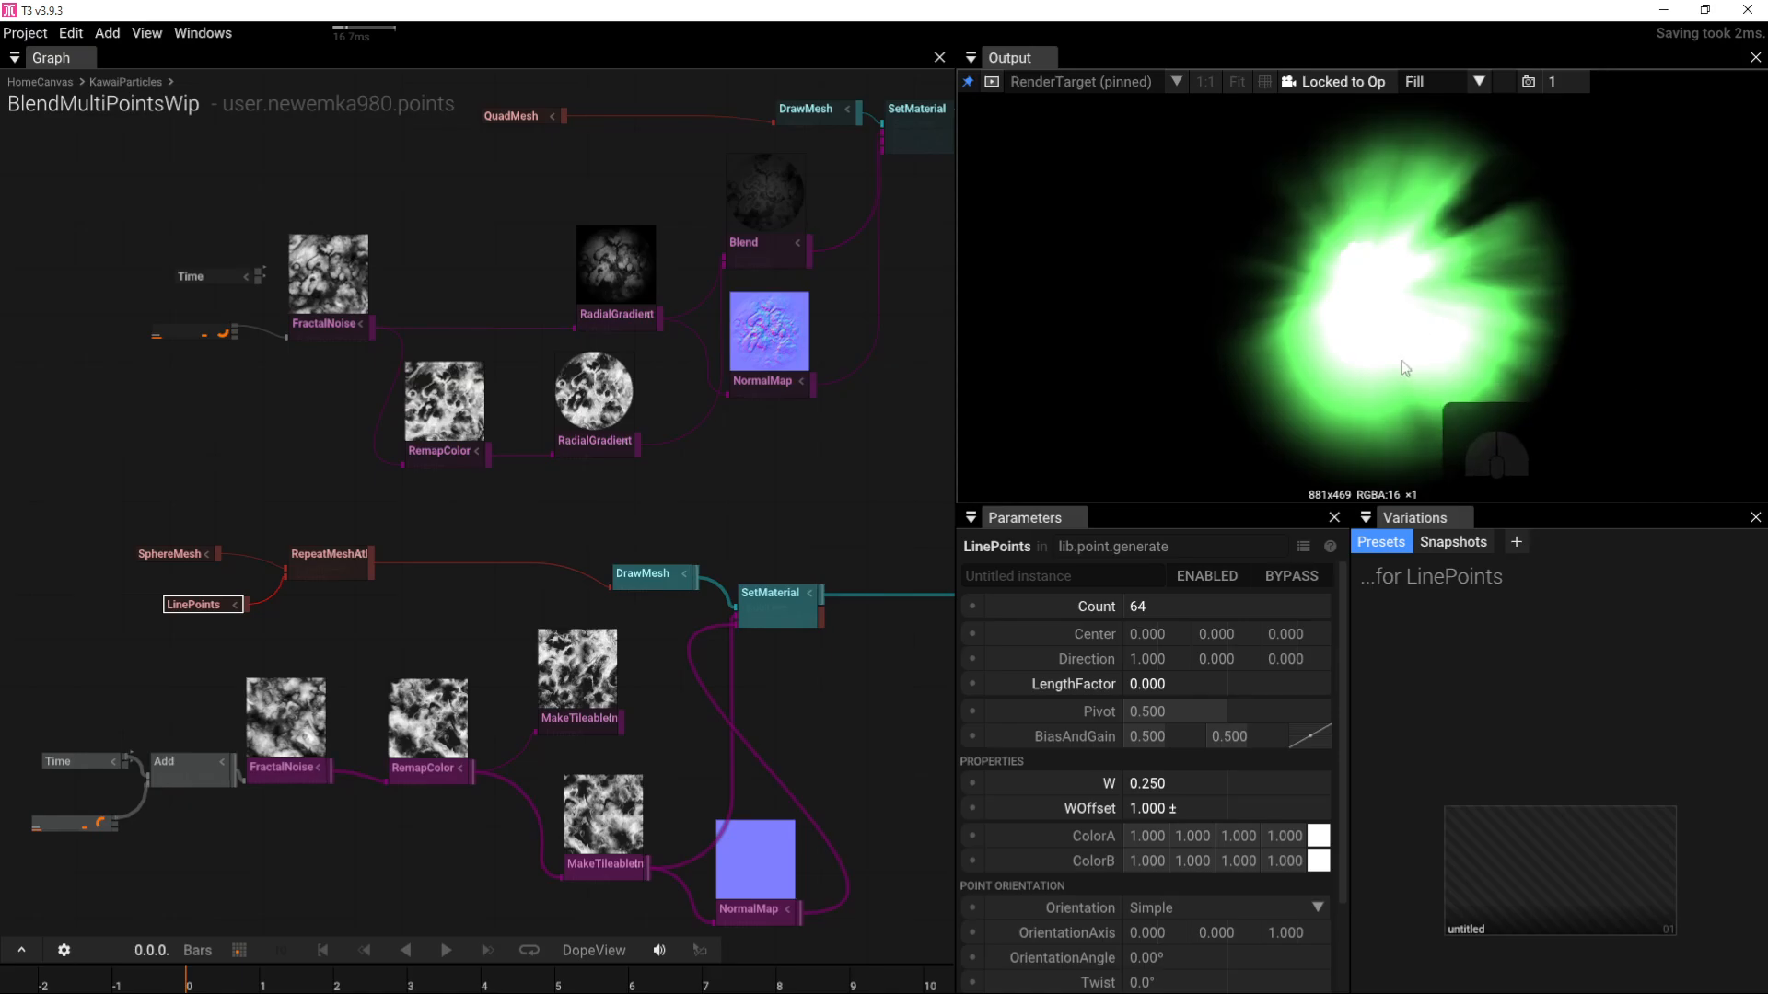
scroll(1399, 359, up, 4)
drag(1391, 352, 1325, 332)
scroll(792, 458, down, 2)
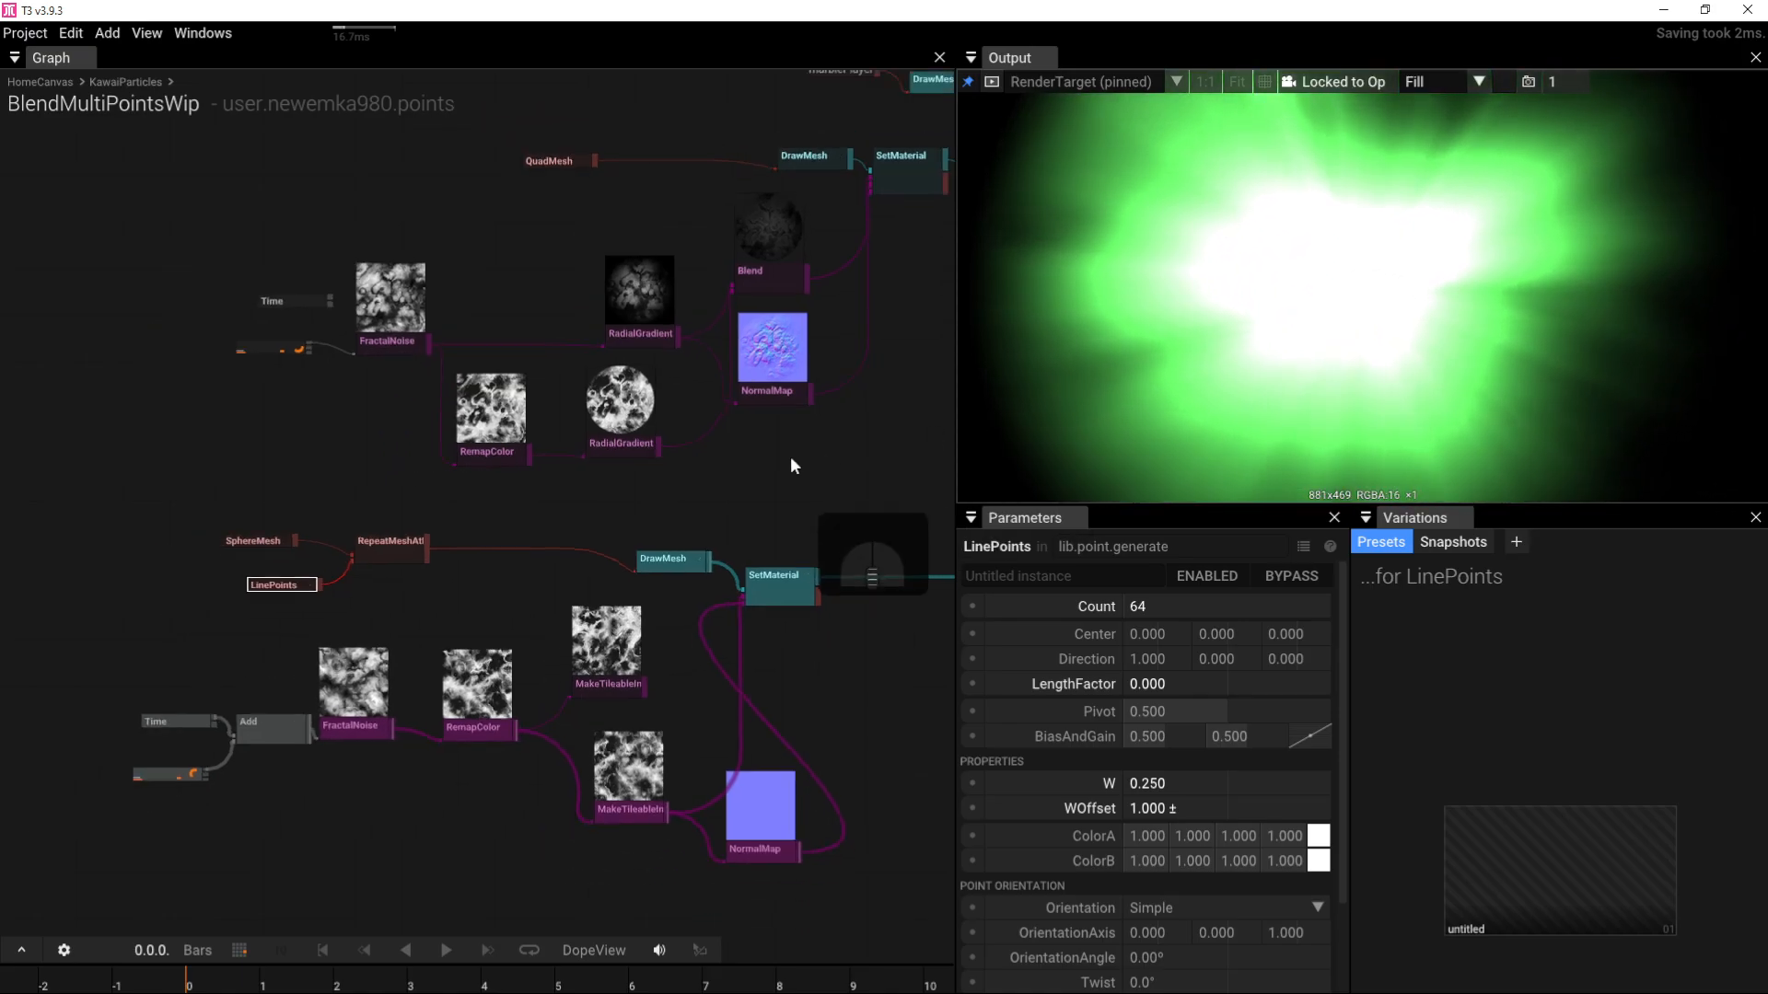
Step: Lower the PointLight intensity to 0.5
scroll(790, 459, down, 3)
right_drag(790, 460, 409, 501)
right_drag(681, 387, 638, 504)
scroll(659, 472, up, 4)
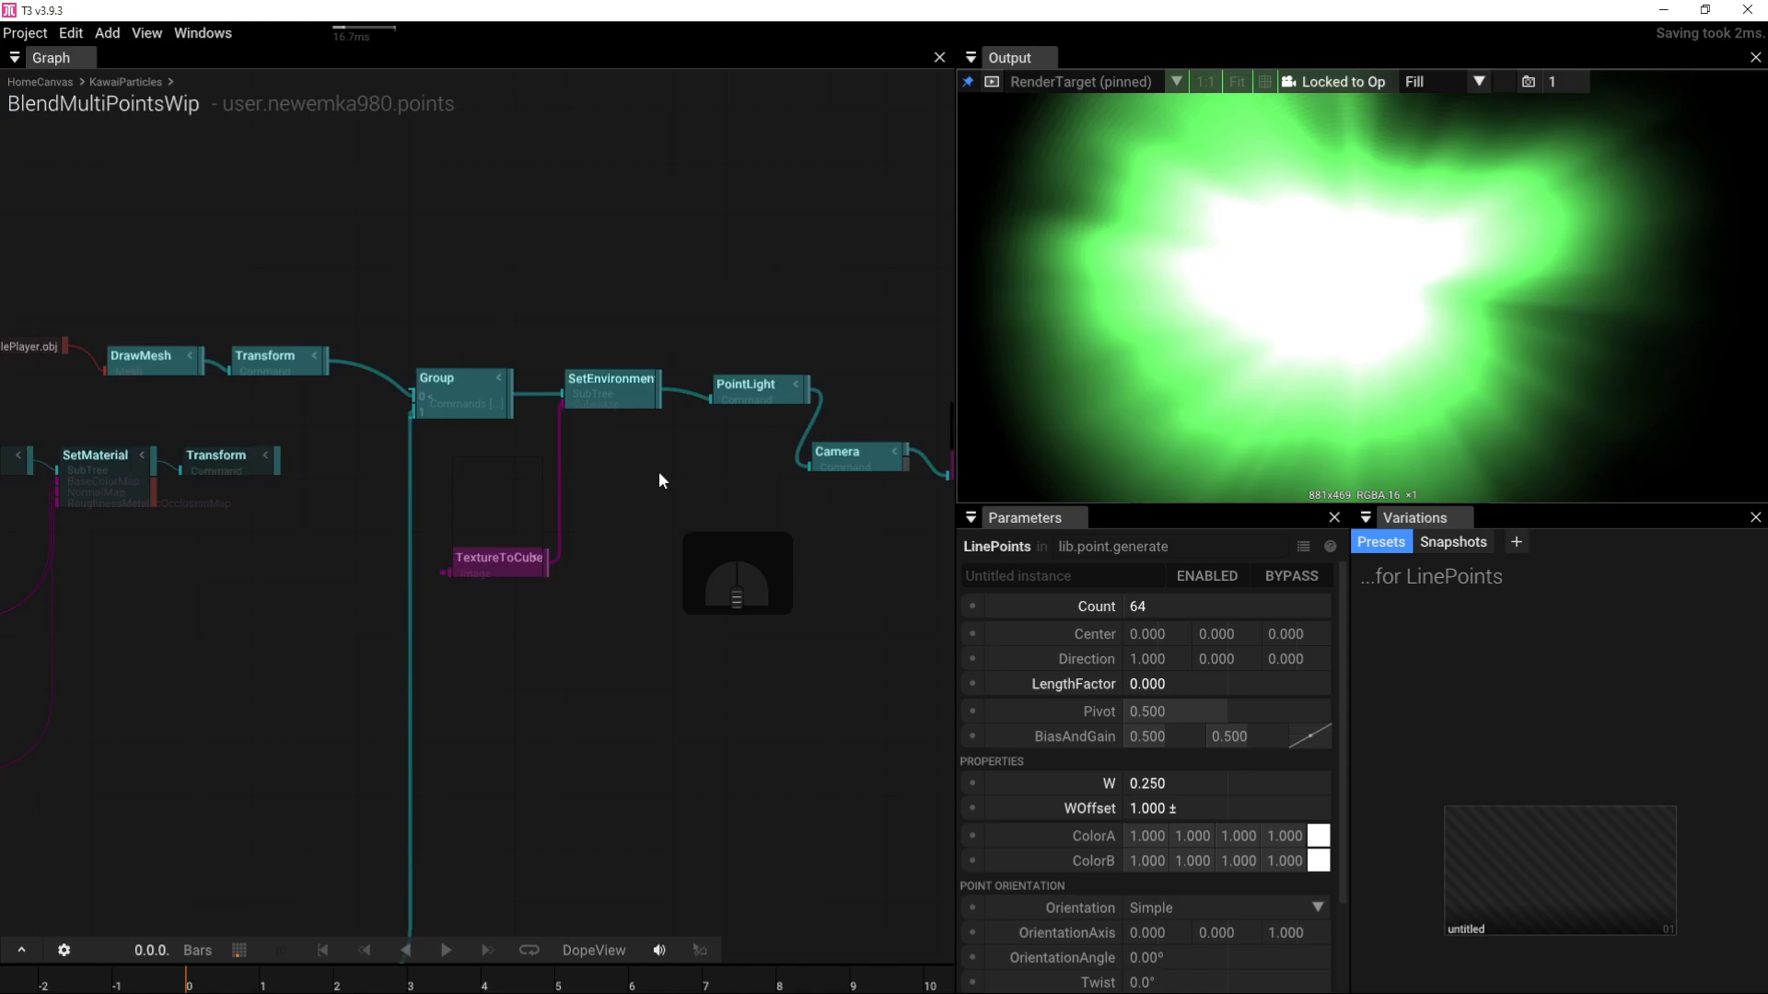
click(742, 387)
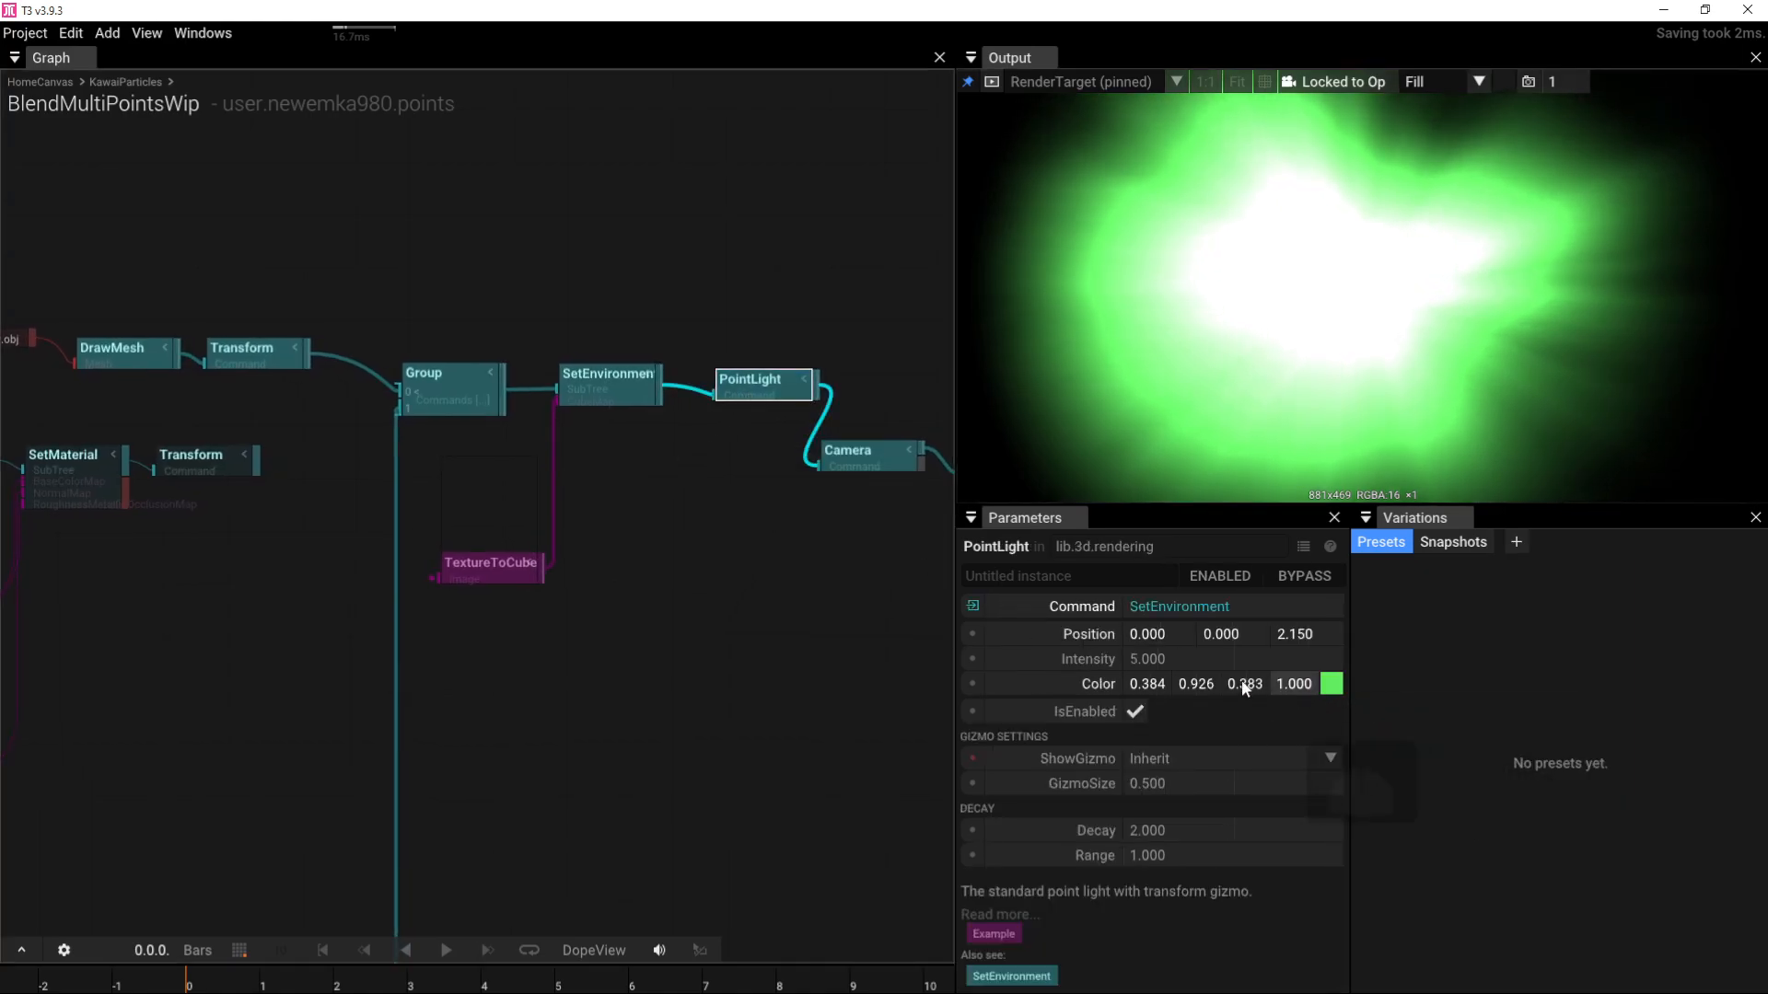
drag(1275, 659, 679, 599)
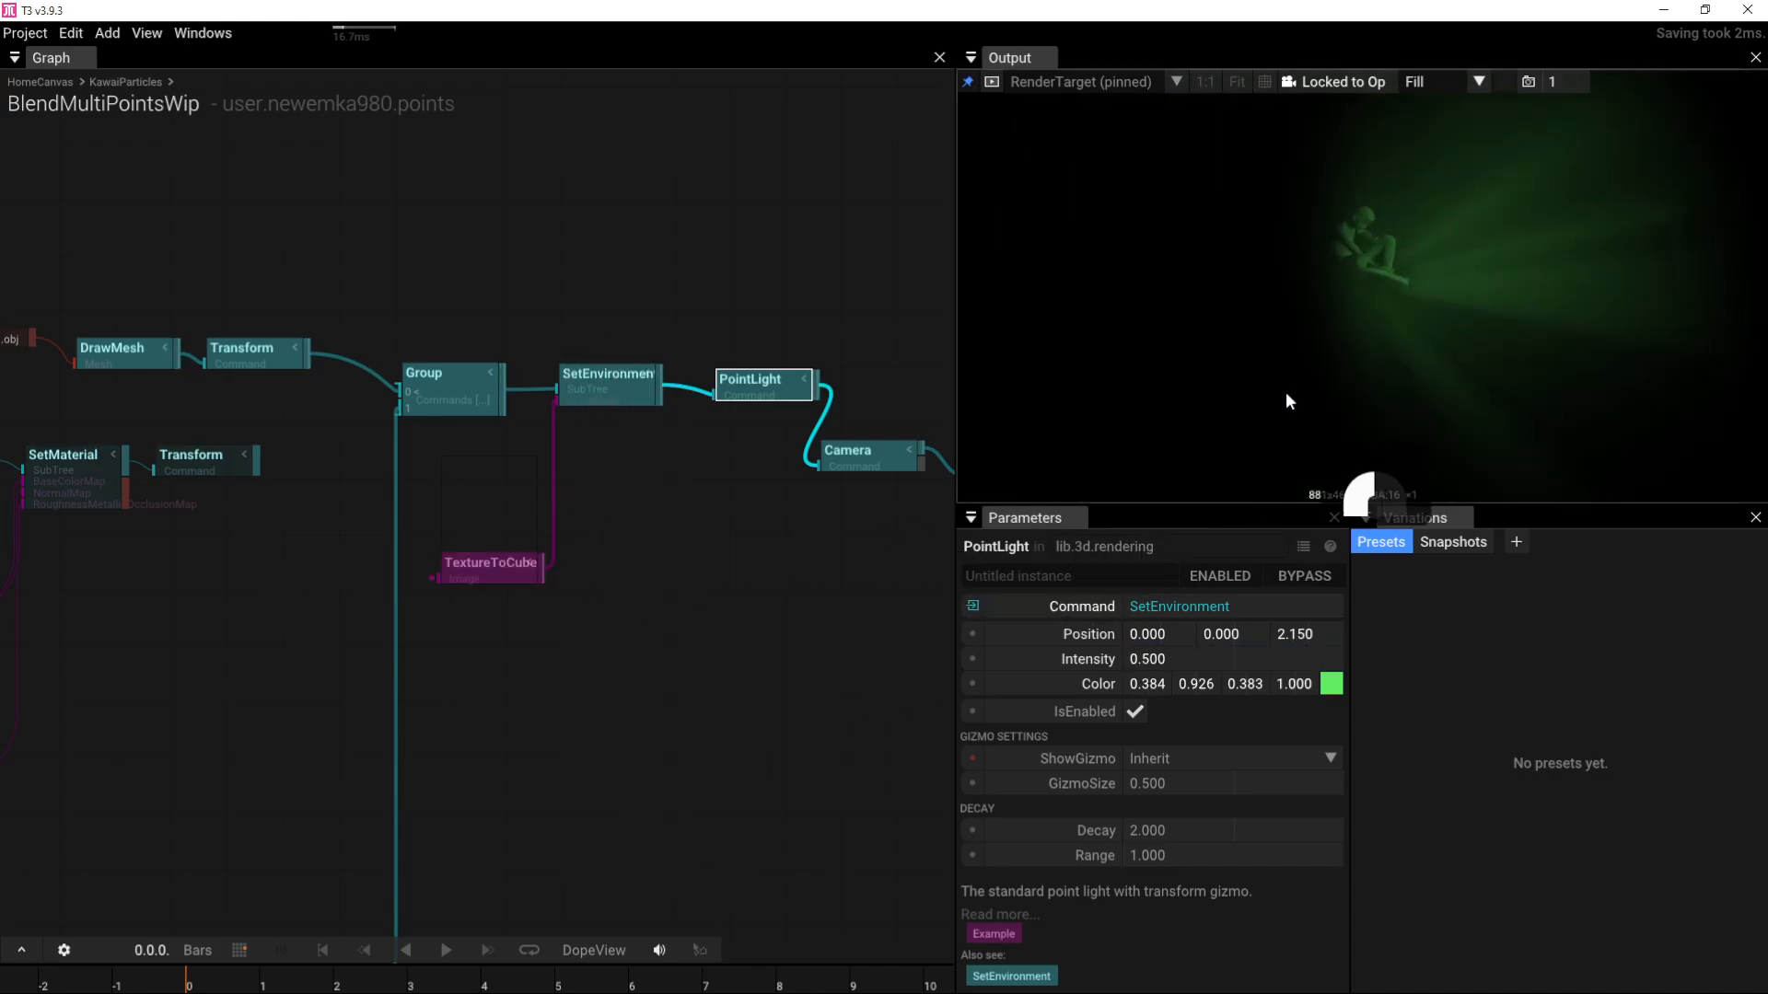
mouse_move(1286, 394)
mouse_down()
mouse_move(1247, 426)
mouse_move(1187, 420)
mouse_move(1301, 356)
mouse_move(1267, 387)
mouse_up()
scroll(1291, 377, down, 5)
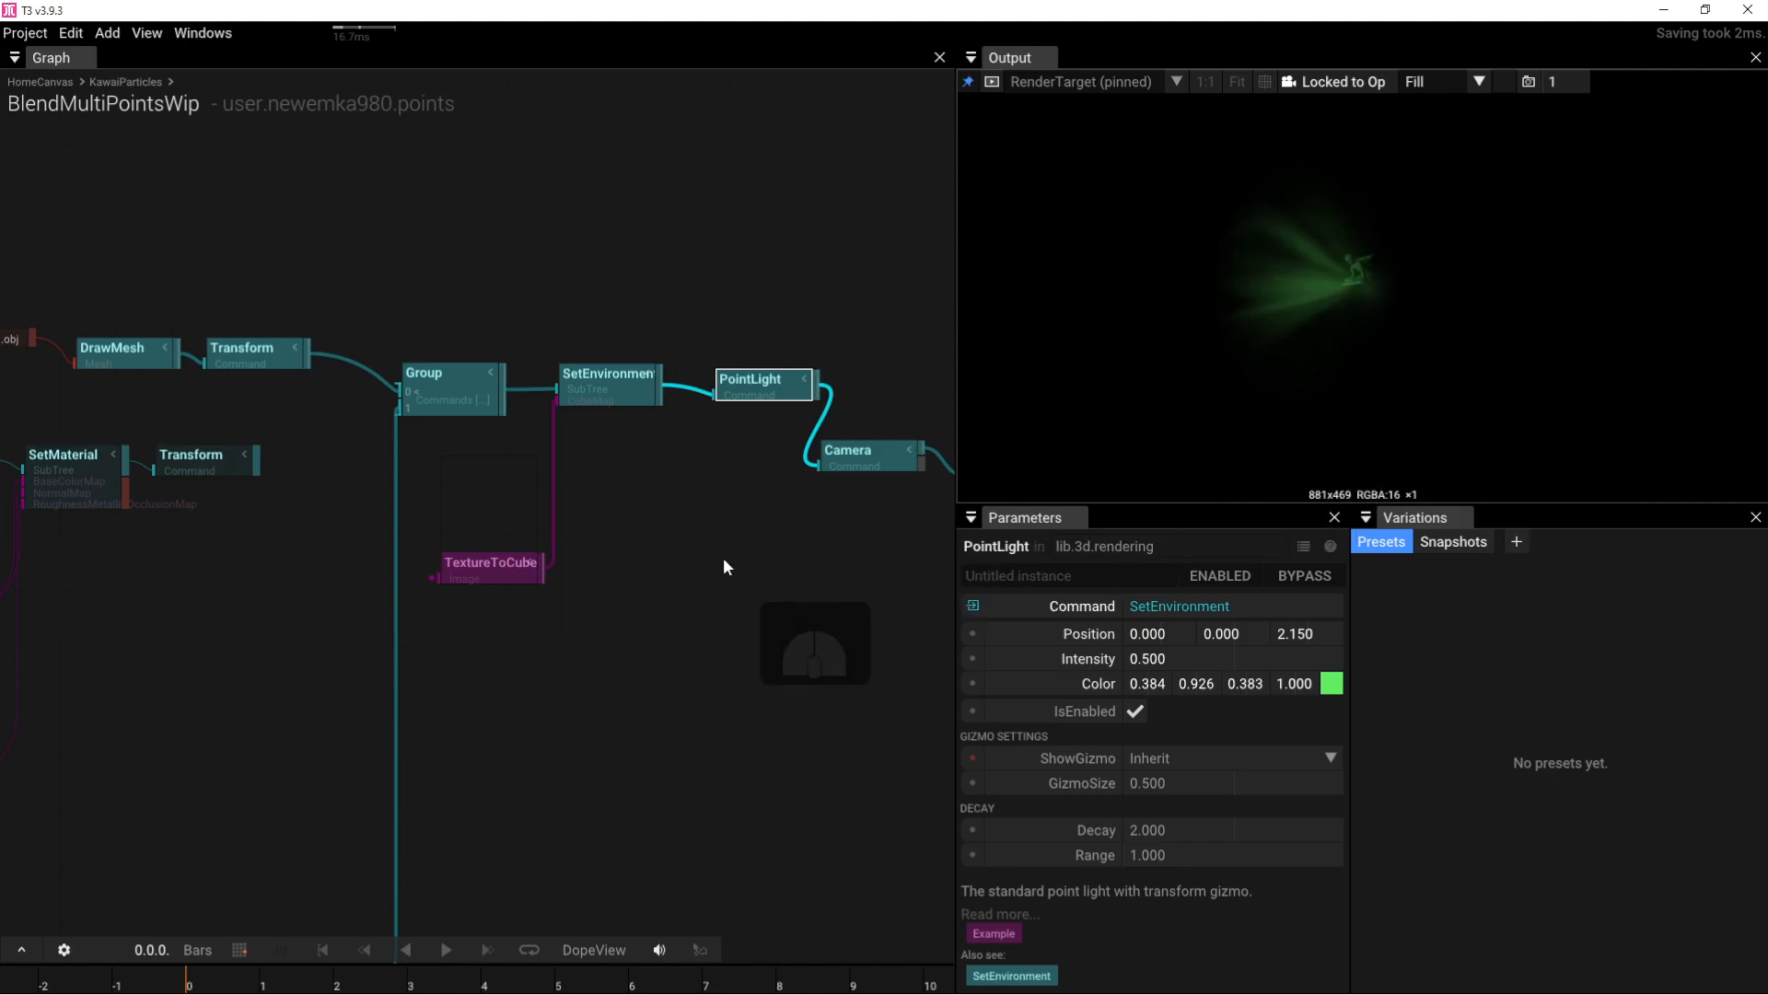
Step: Set the SphereMesh radius to 0.5
right_drag(370, 618, 682, 561)
right_drag(336, 650, 729, 566)
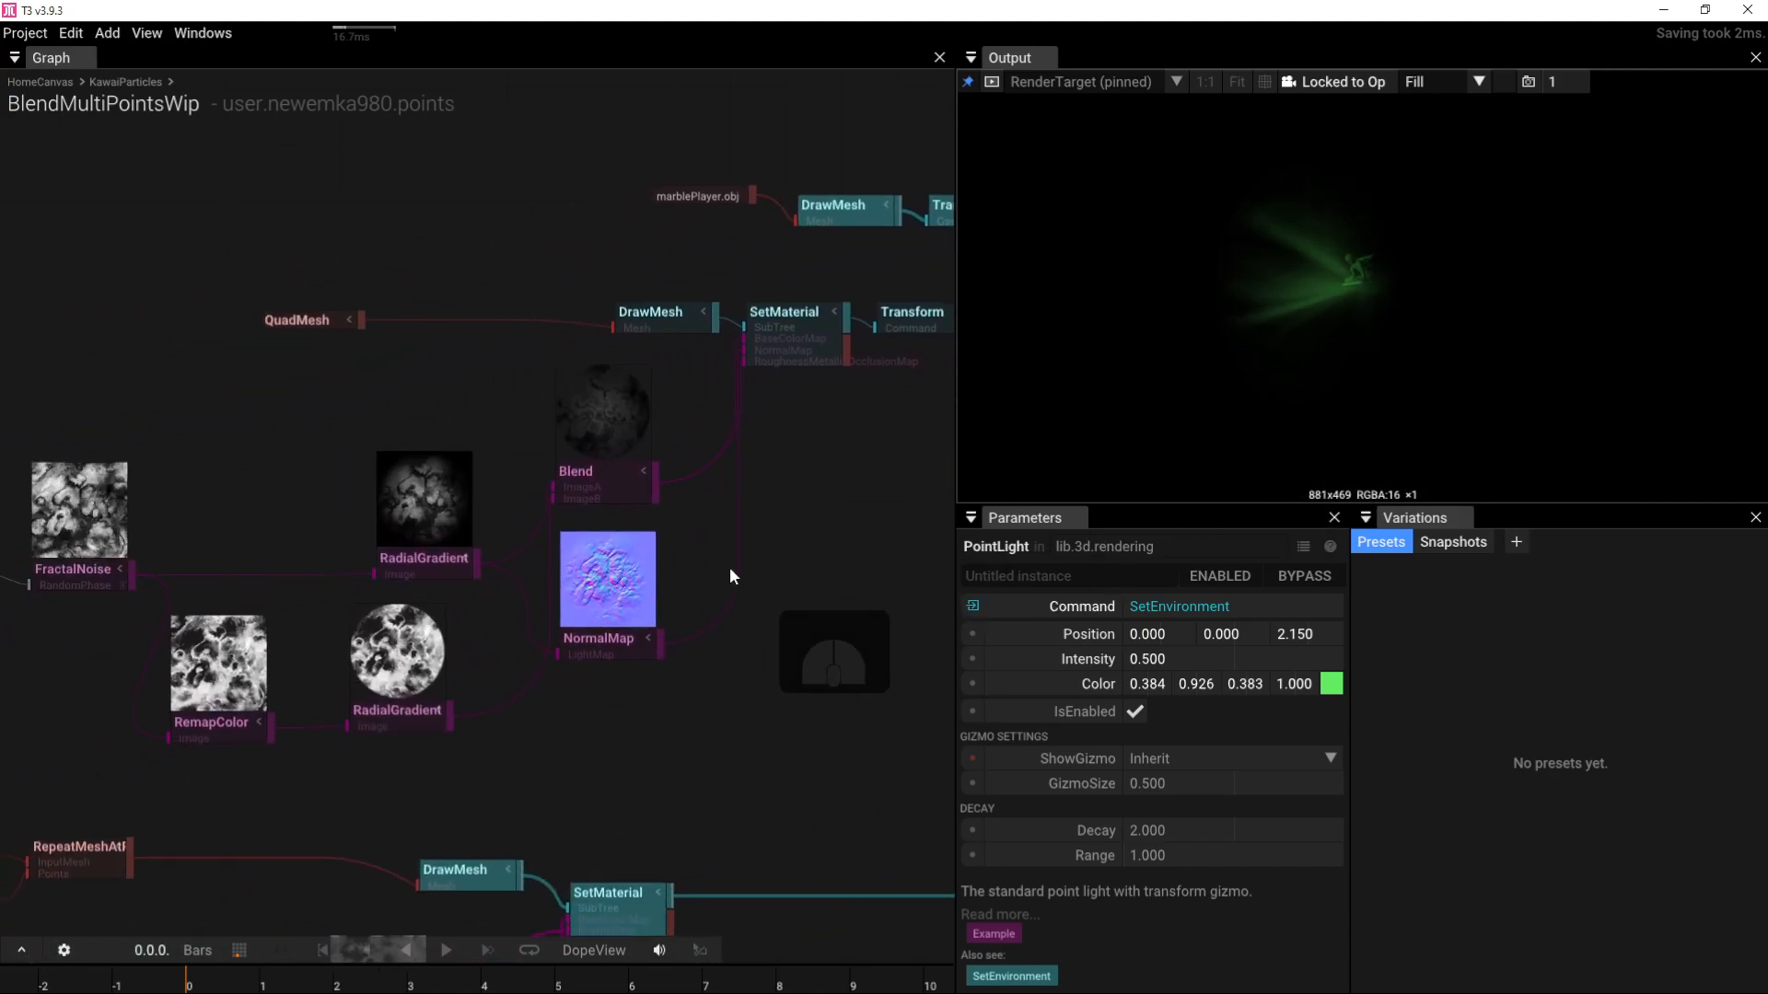
right_drag(435, 628, 813, 580)
right_drag(364, 707, 444, 578)
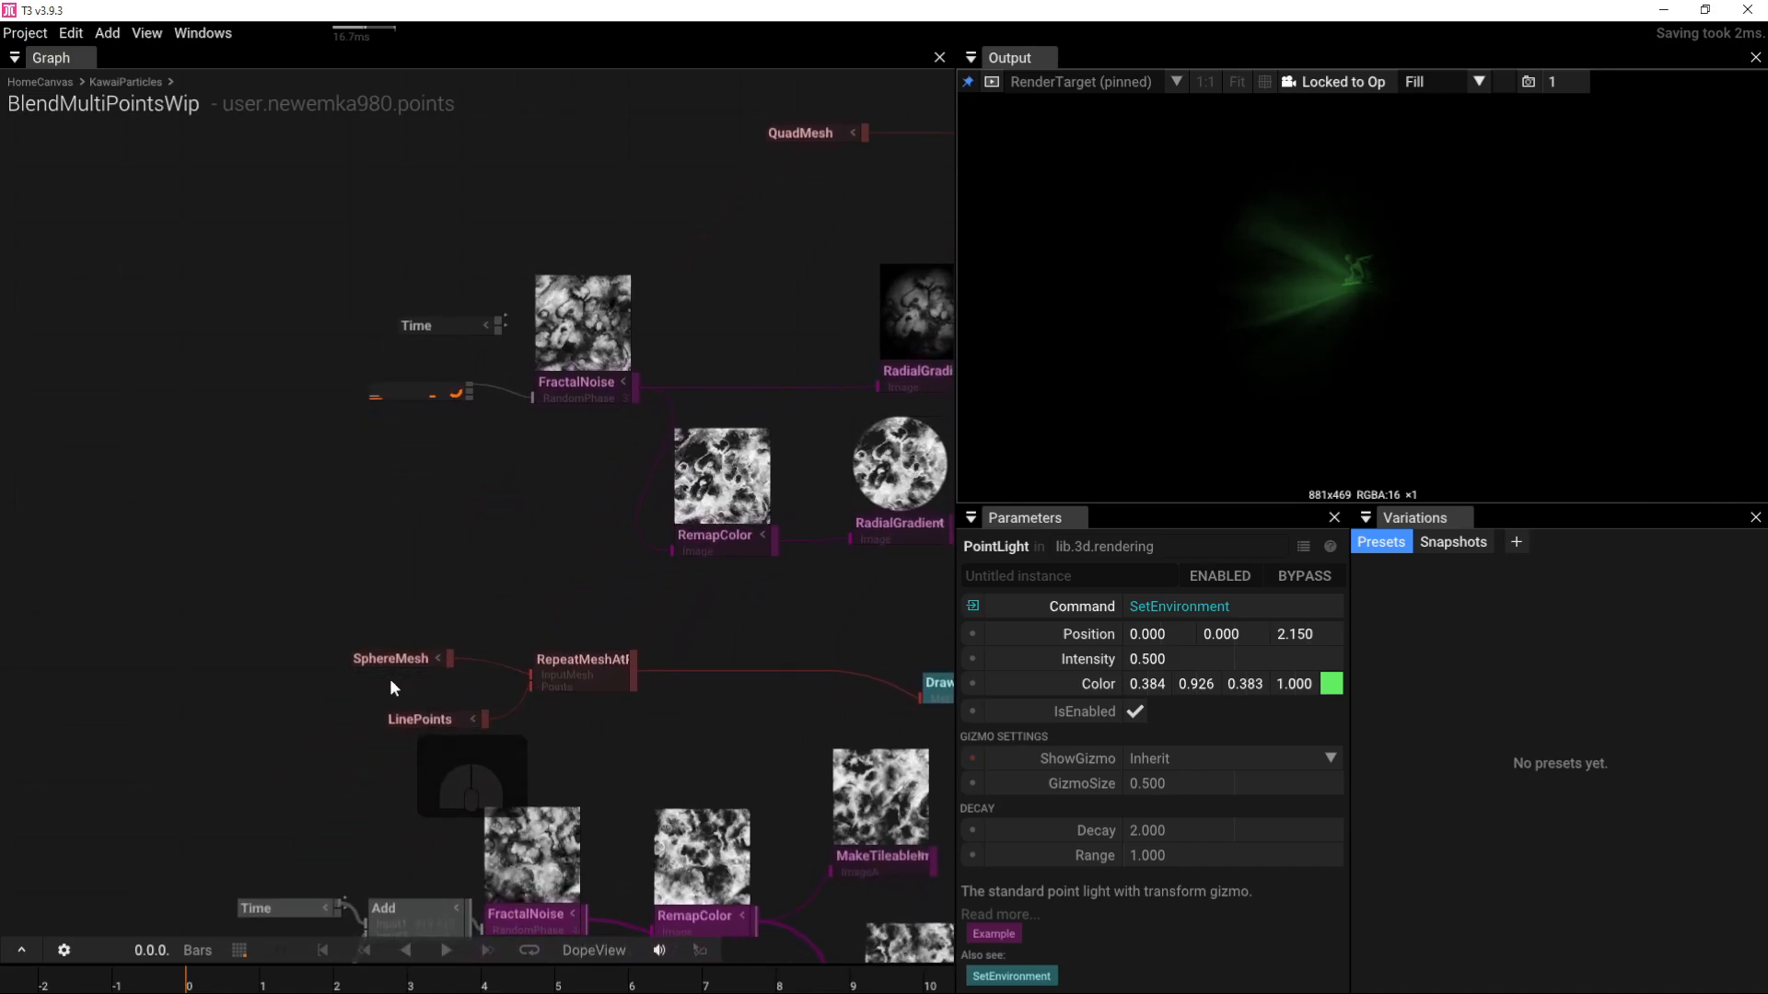
click(404, 661)
click(1228, 633)
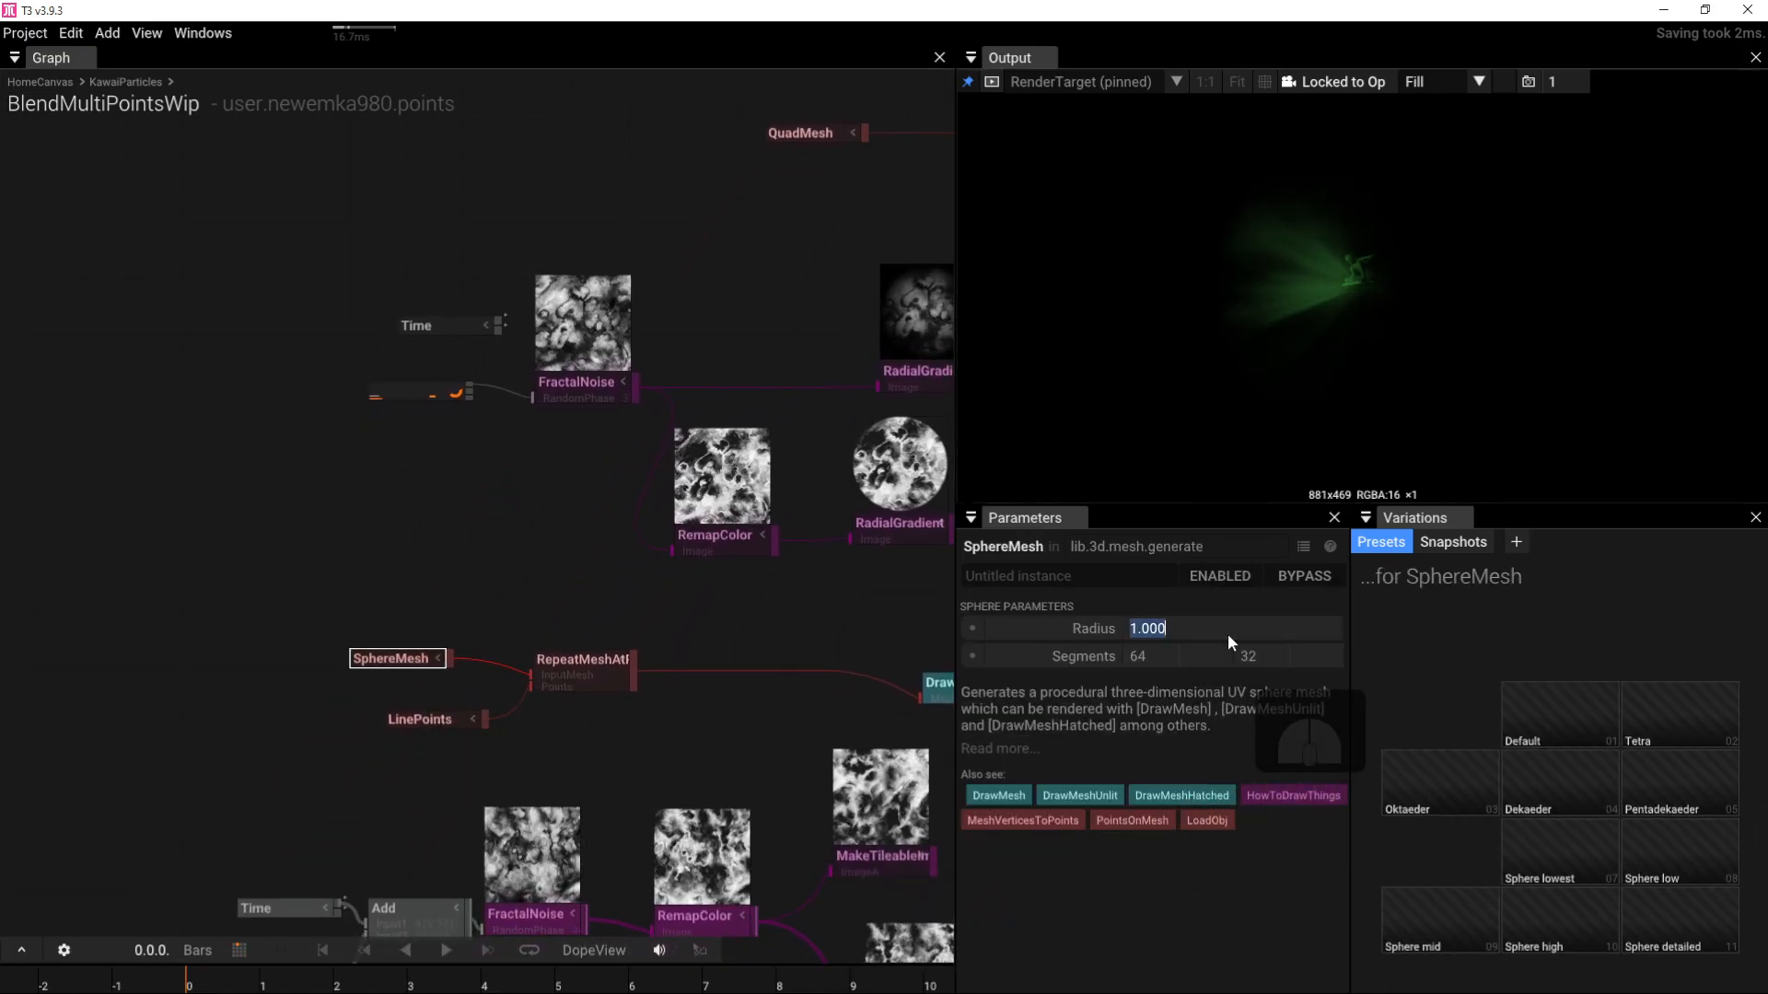
text(0.5)
key(Return)
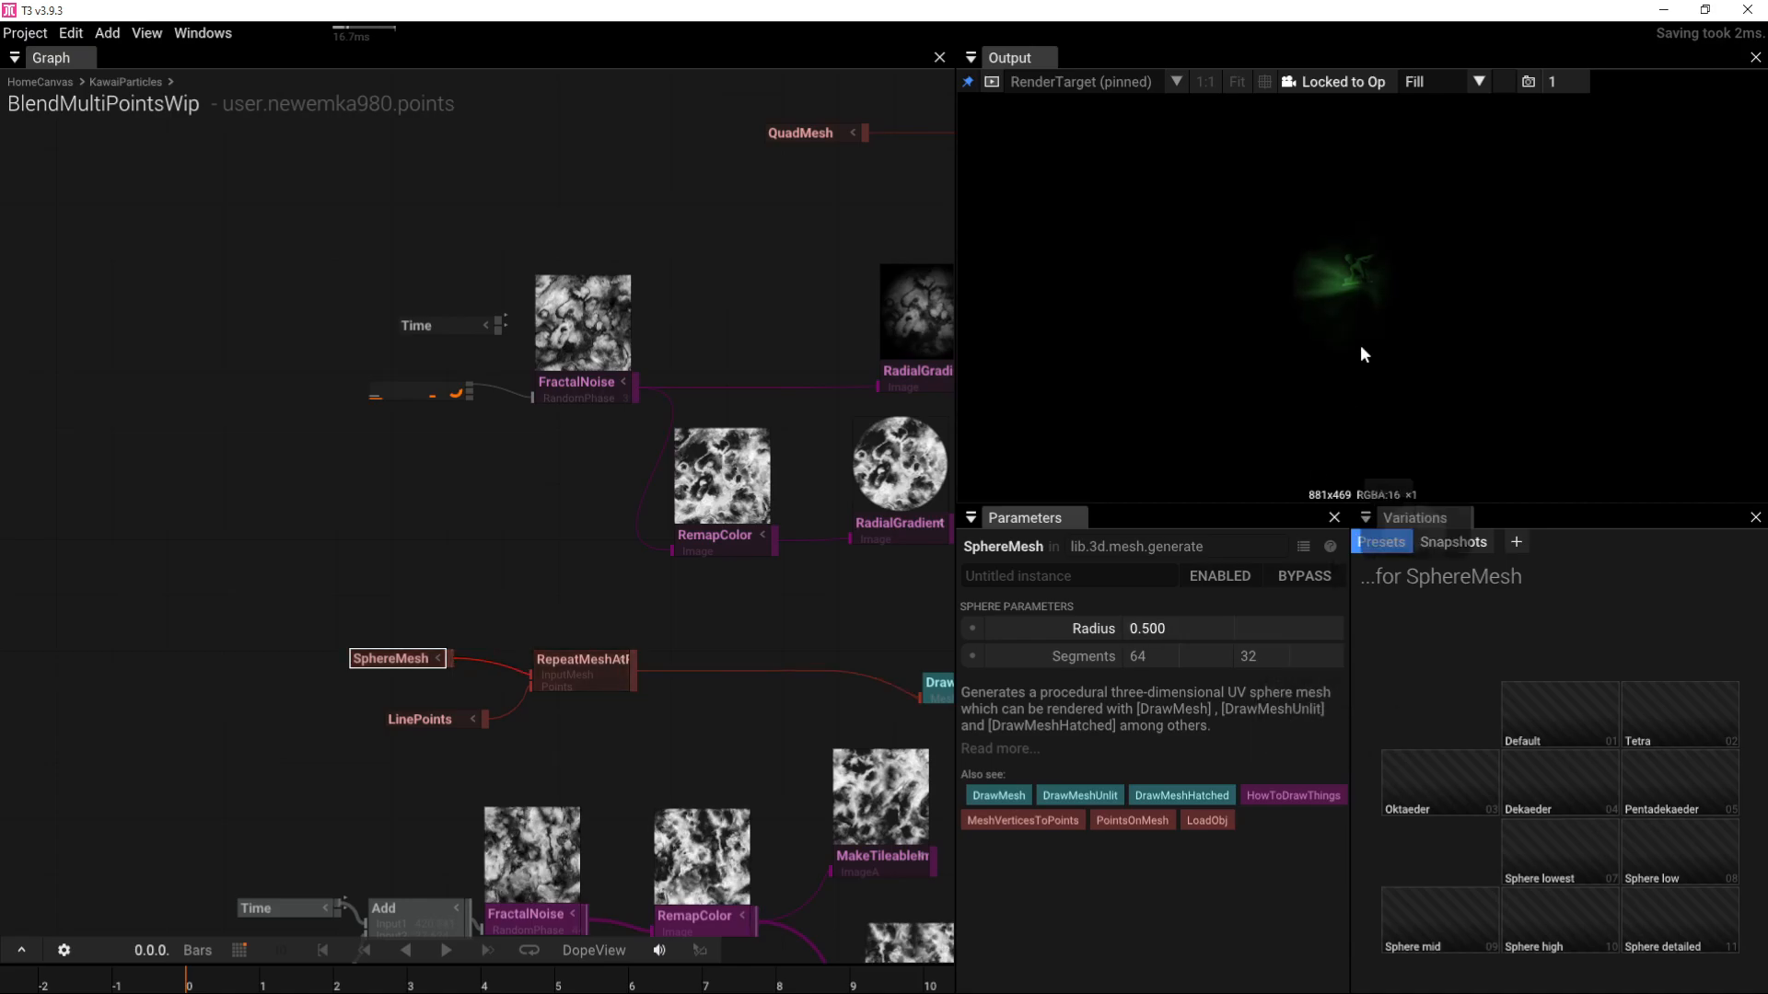
drag(1361, 344, 1089, 420)
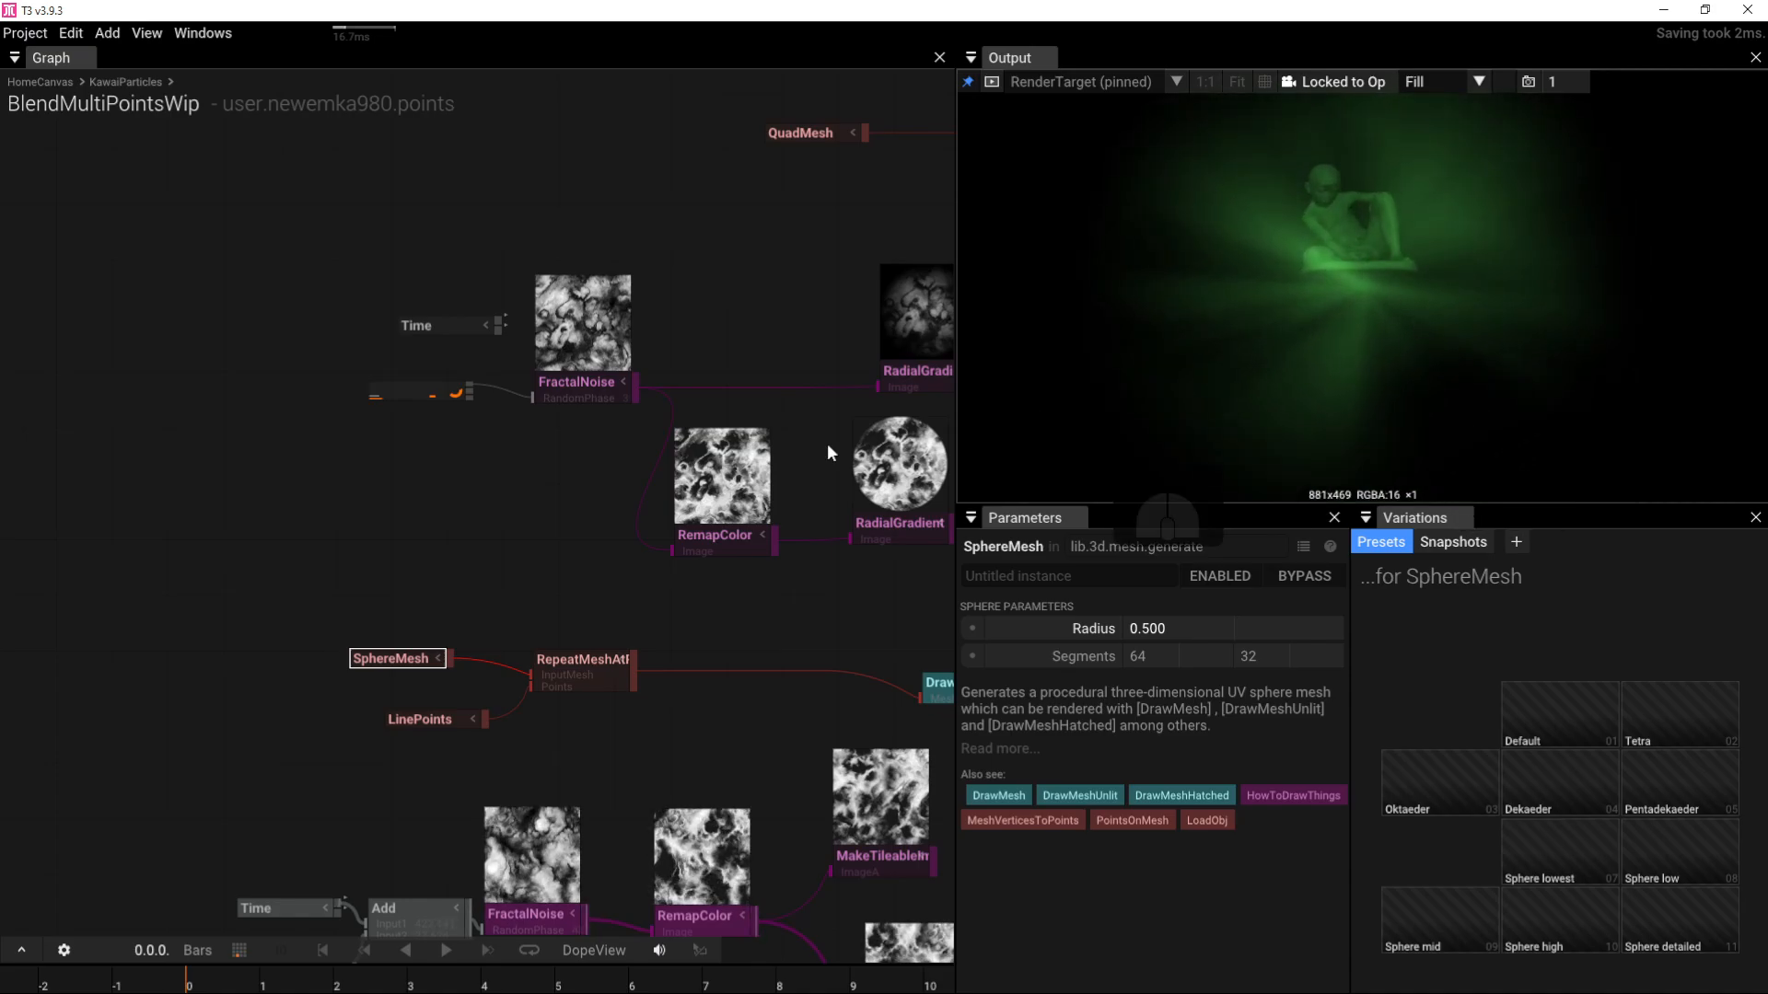
right_drag(801, 435, 428, 428)
scroll(700, 408, down, 3)
right_drag(910, 372, 526, 478)
scroll(651, 437, up, 4)
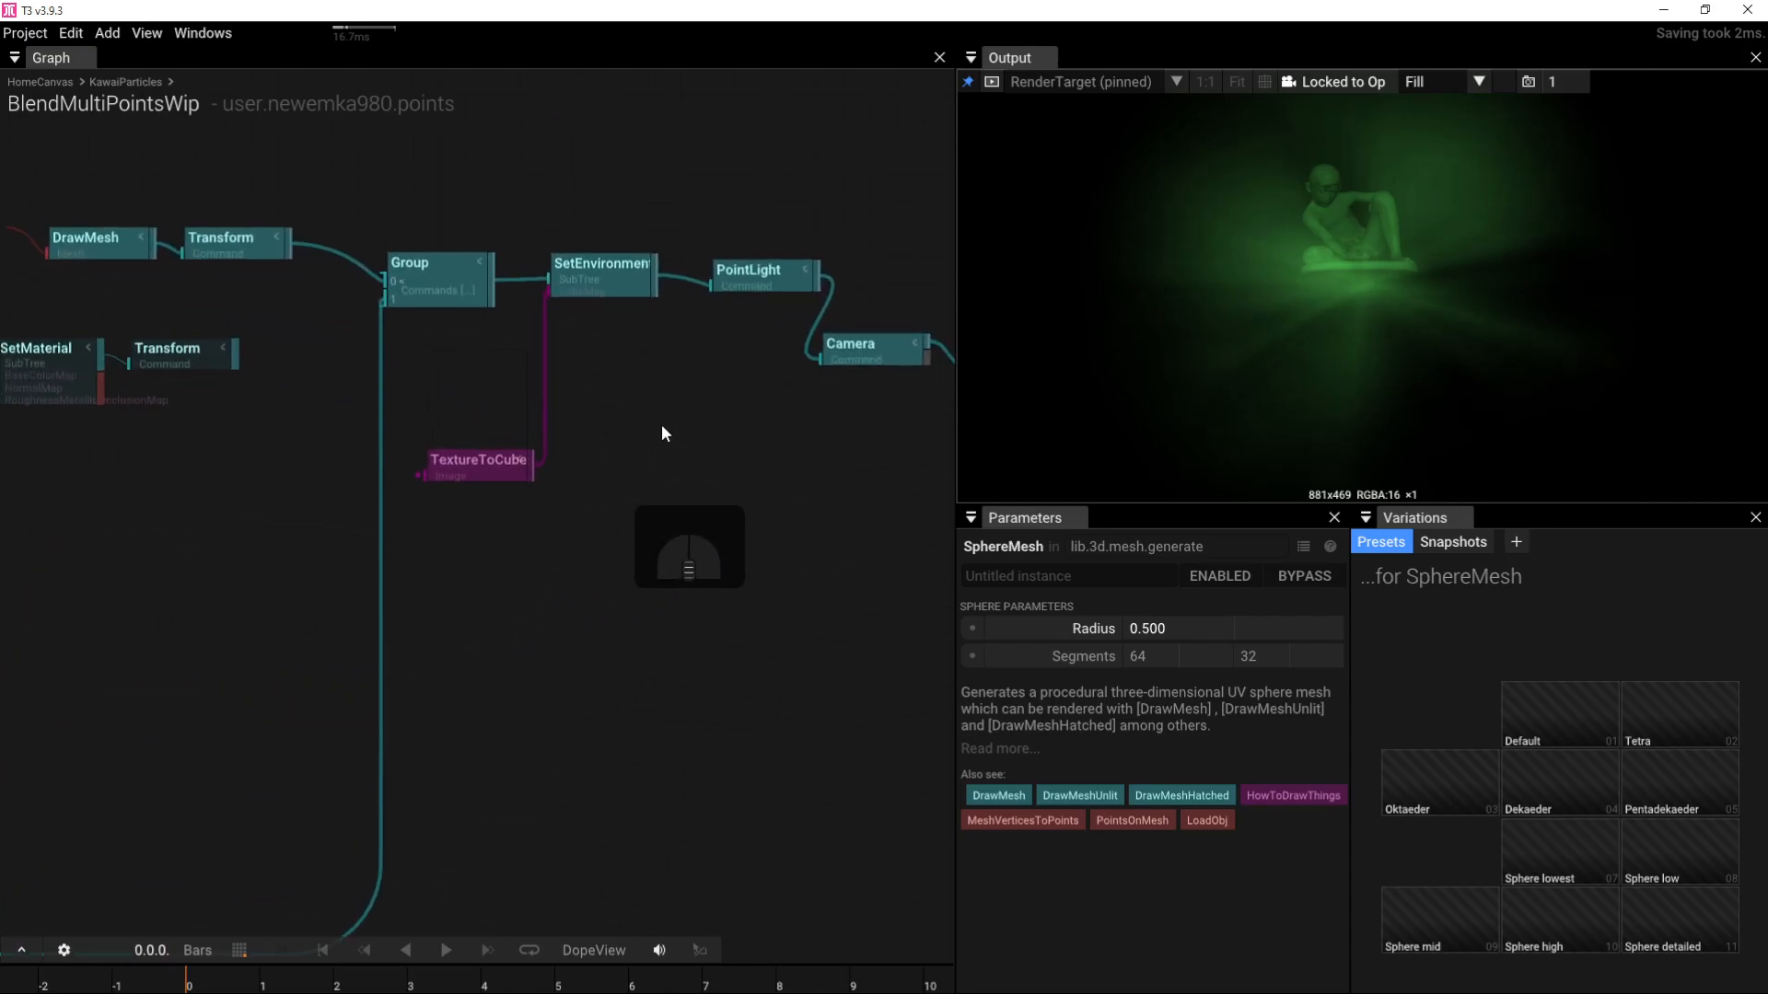
Step: Reset the PointLight position, set Z to 0.670, then drag its gizmo to 0.999, 0.132, 0.574
click(792, 262)
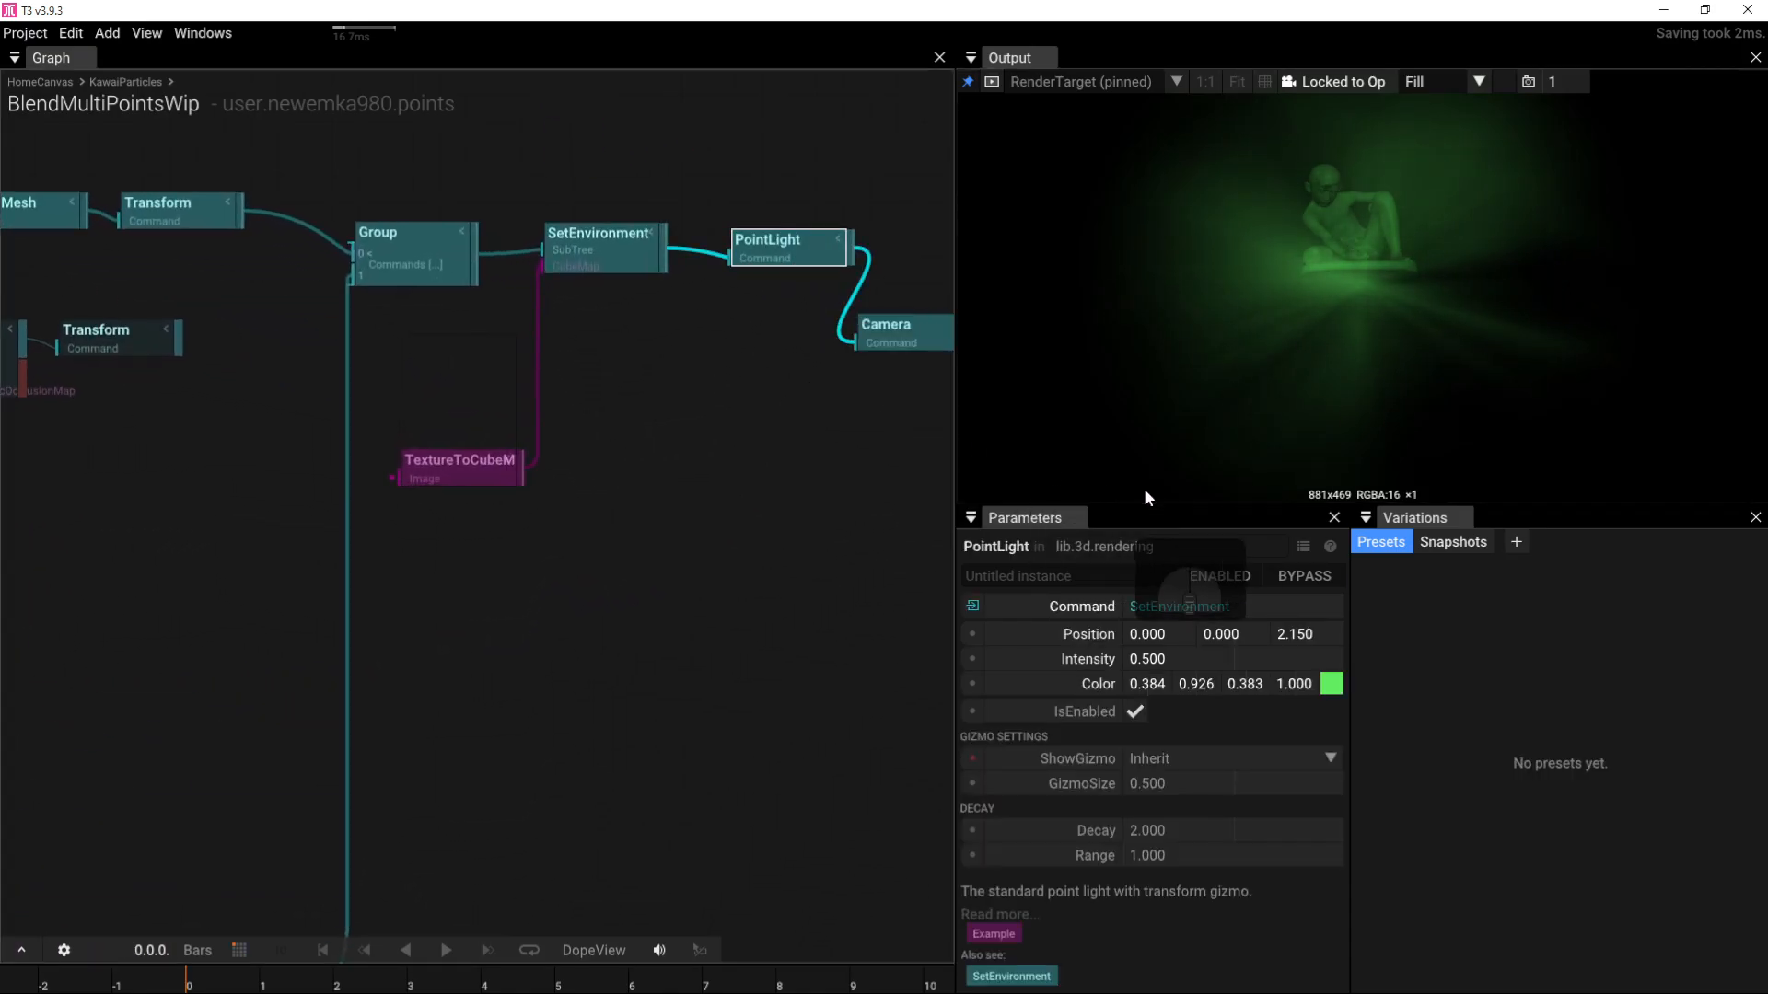
click(1000, 633)
drag(1309, 633, 1517, 618)
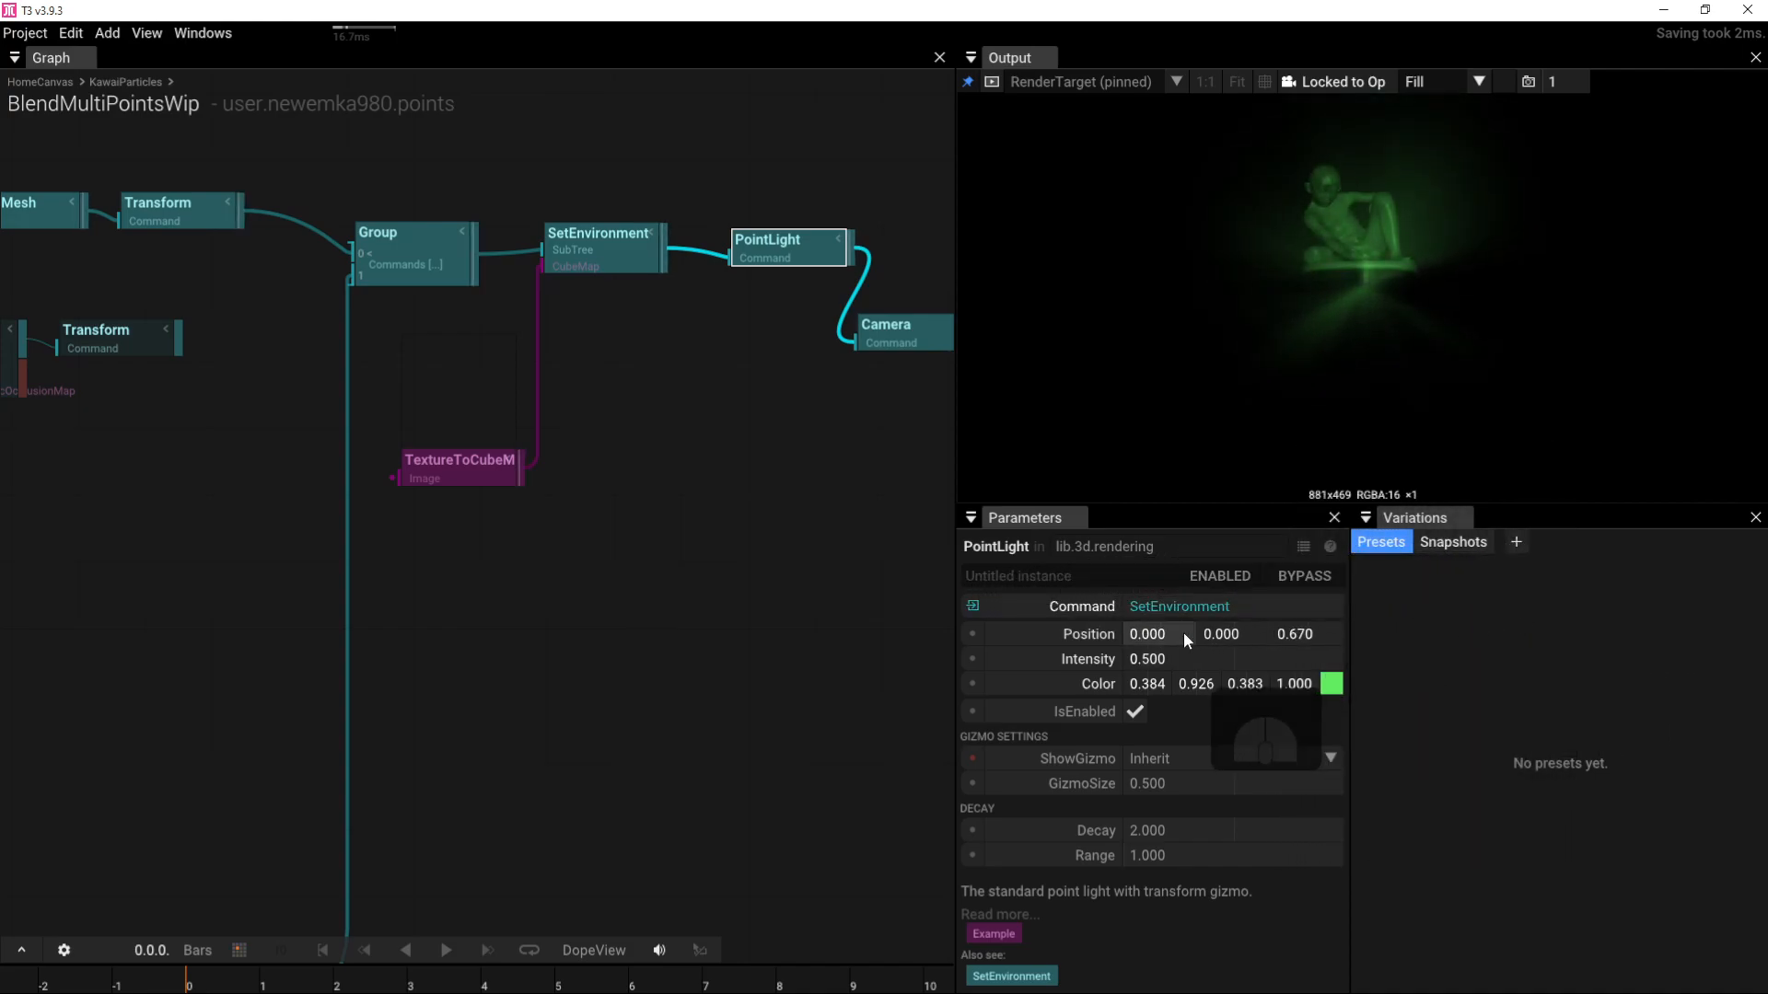
click(1266, 83)
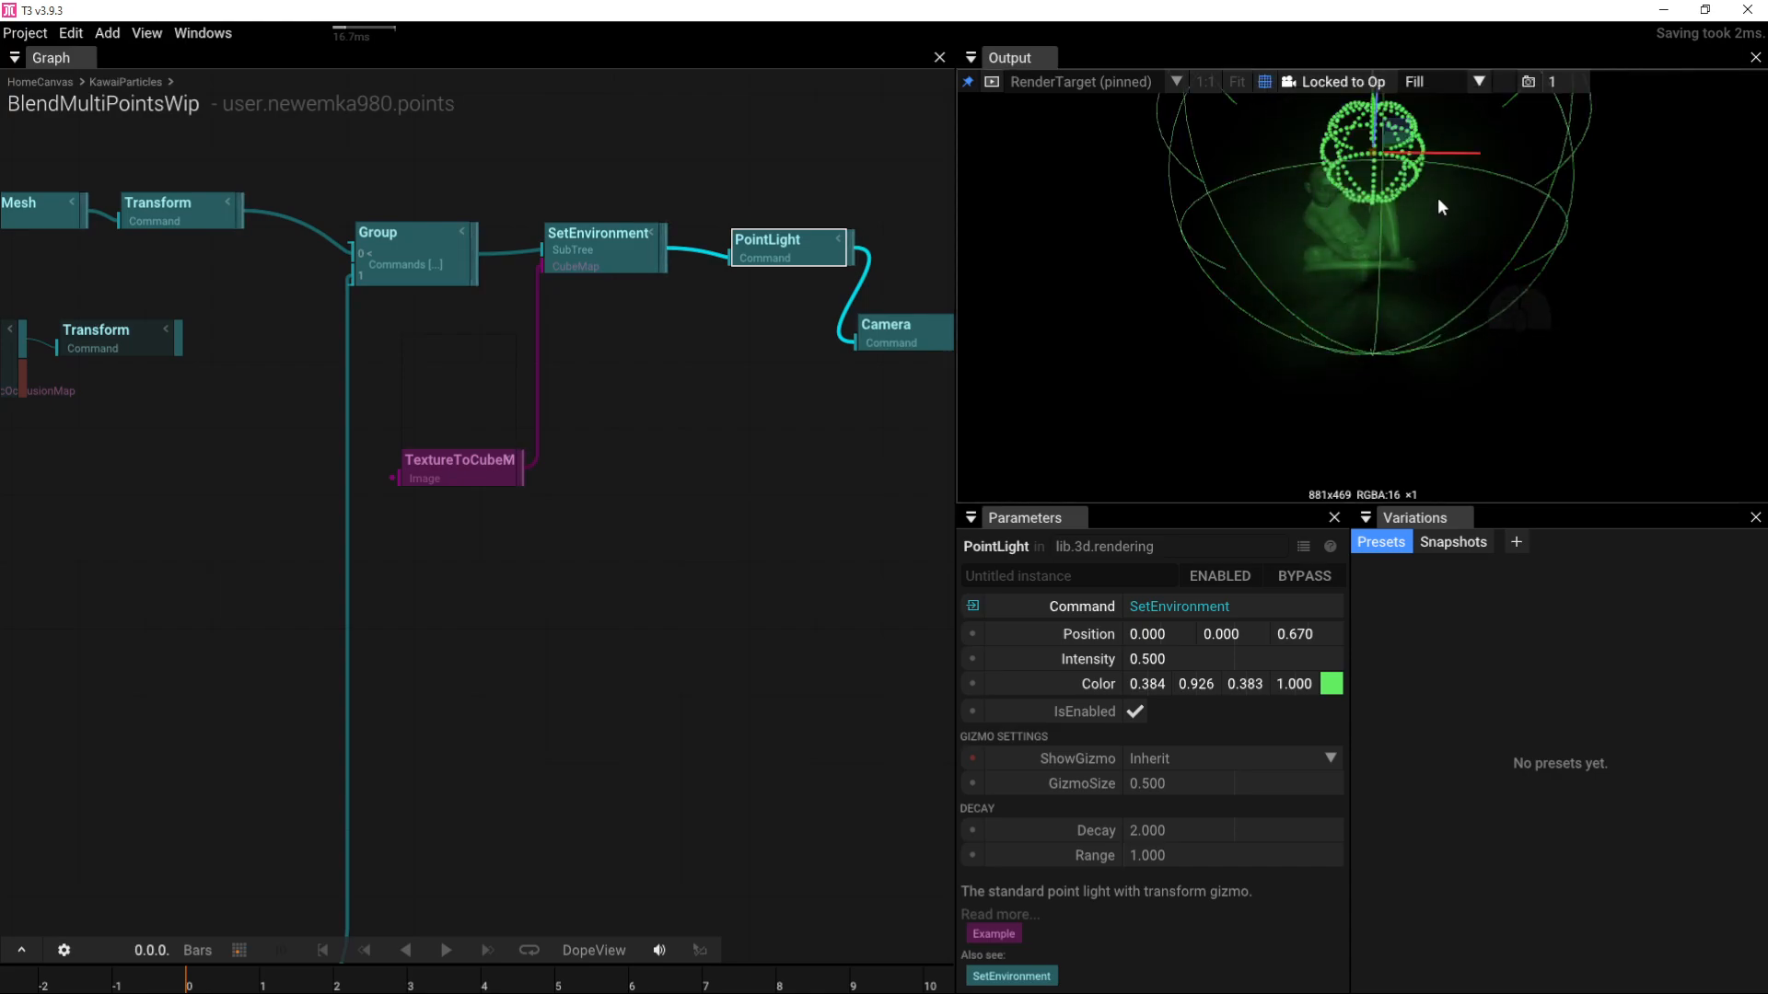
drag(1406, 144, 1201, 279)
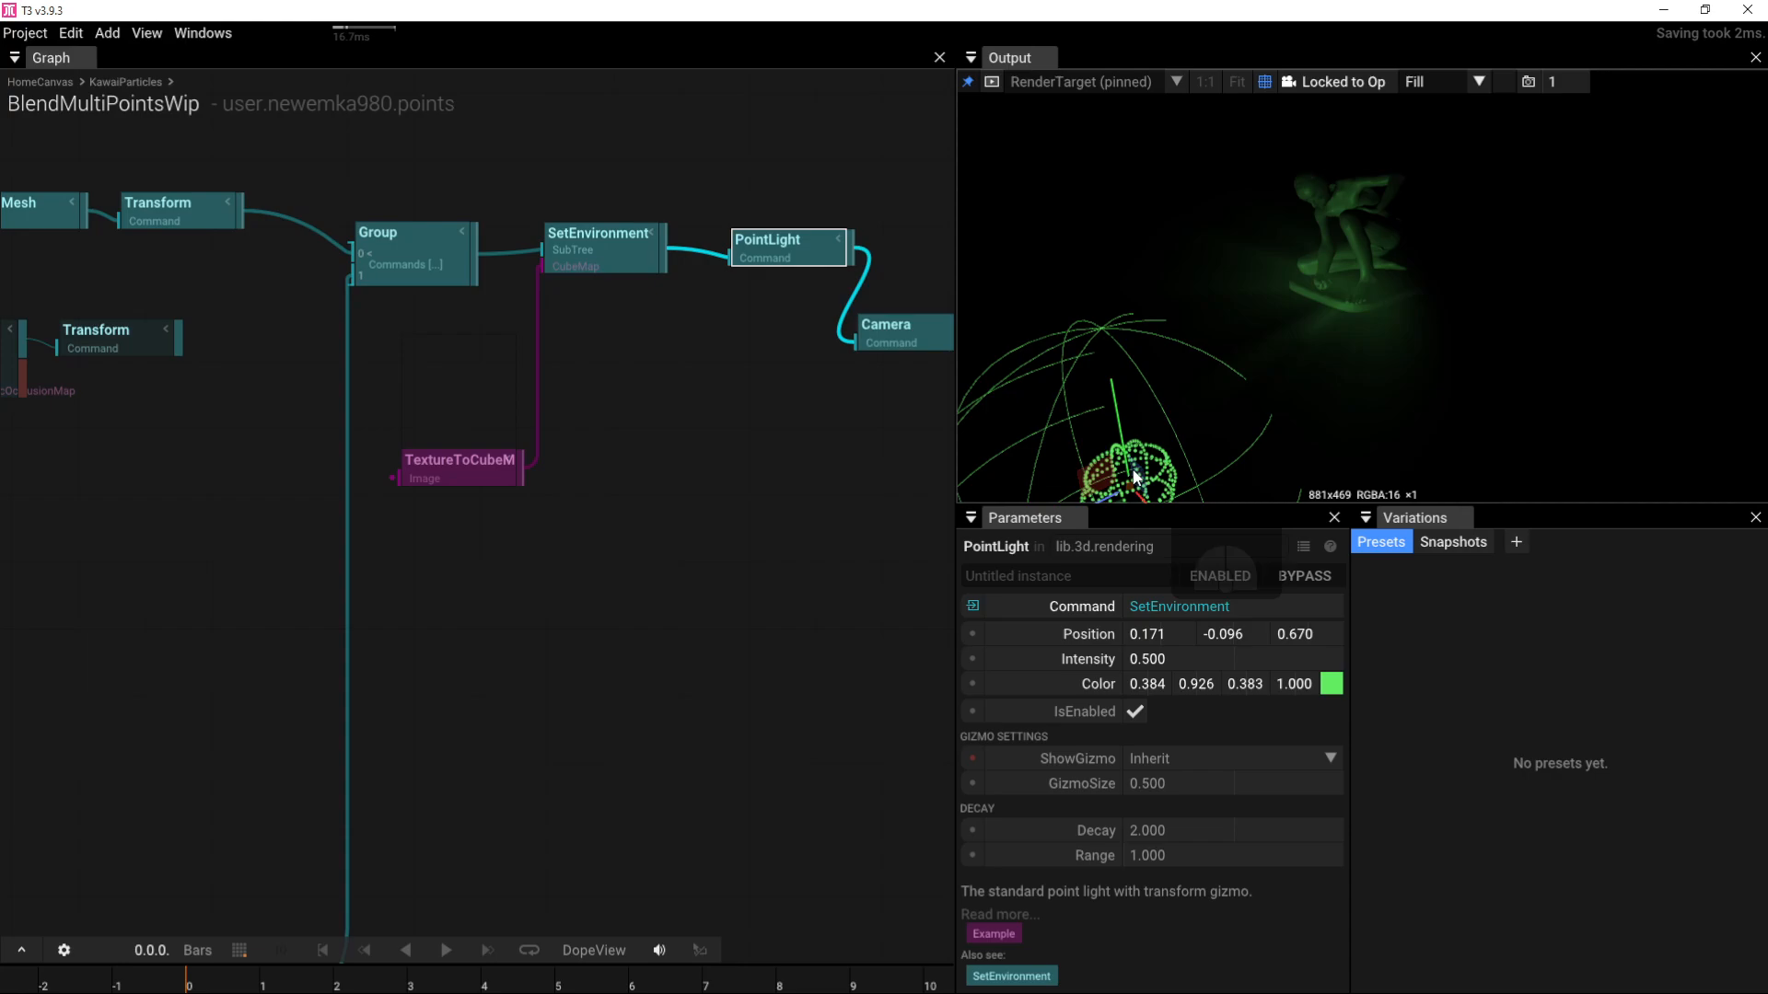
drag(1103, 499, 1344, 348)
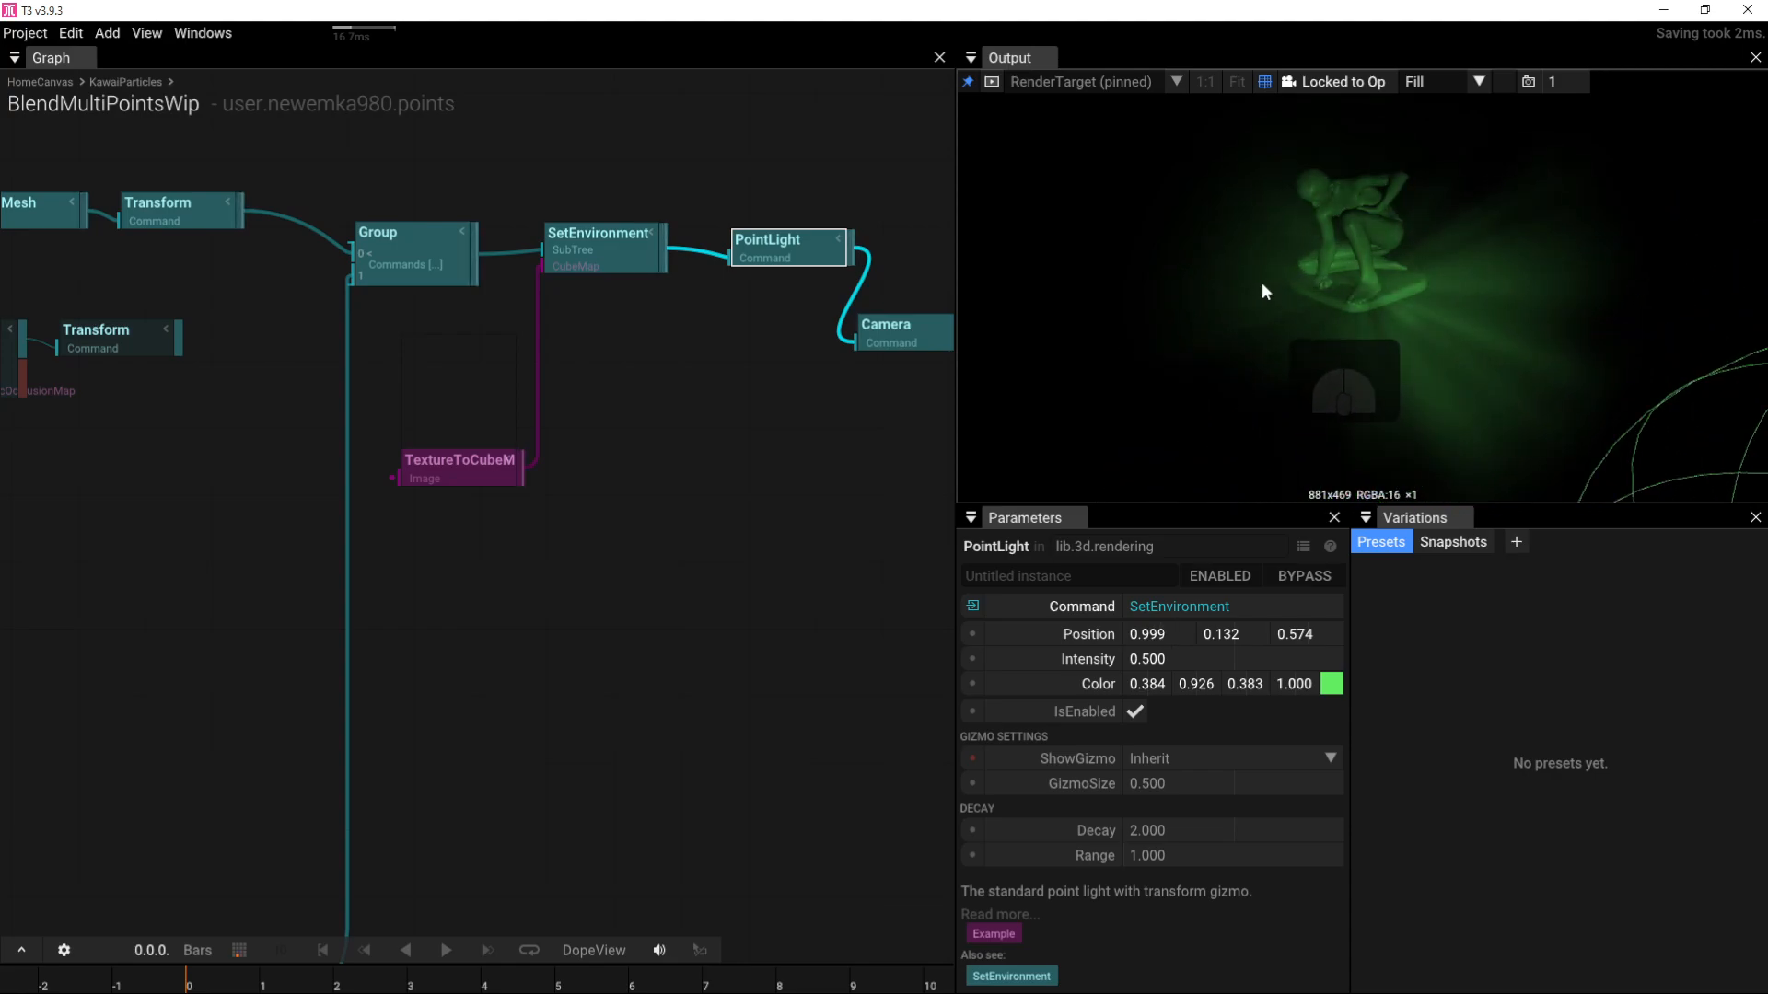
drag(1264, 292, 1251, 410)
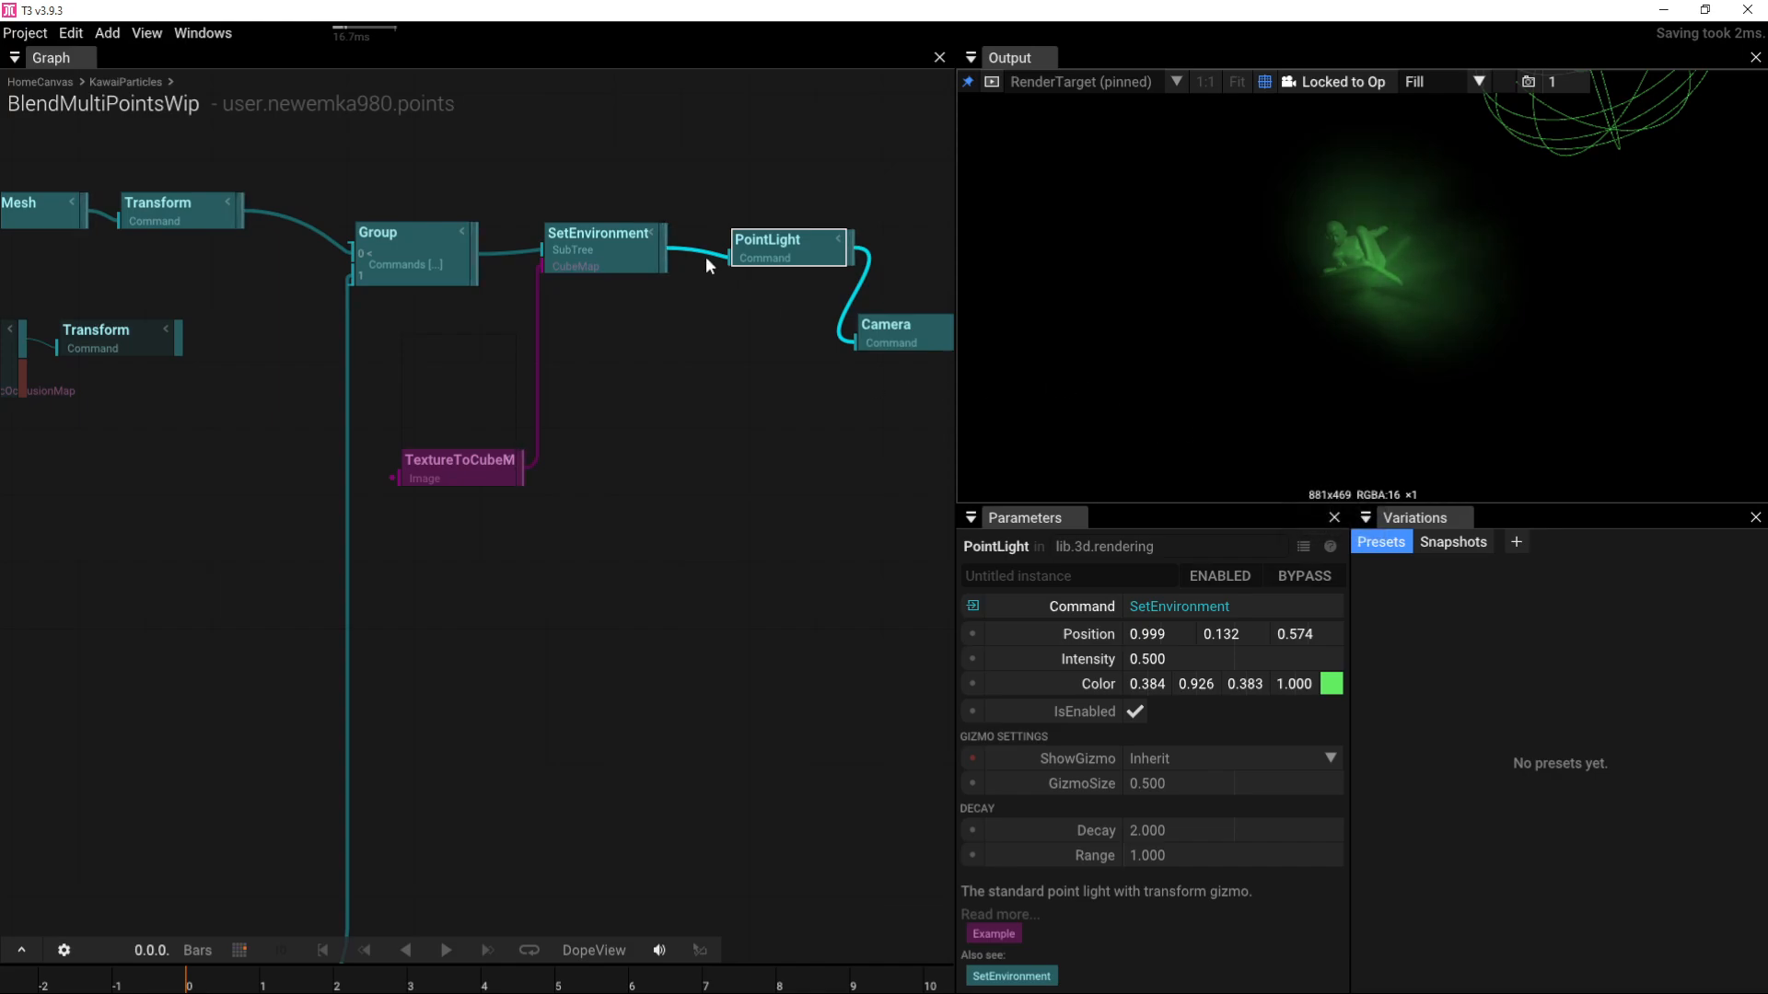
right_drag(698, 369, 443, 460)
Step: Add a second PointLight at X -1.720 and colour it cyan
drag(635, 479, 835, 311)
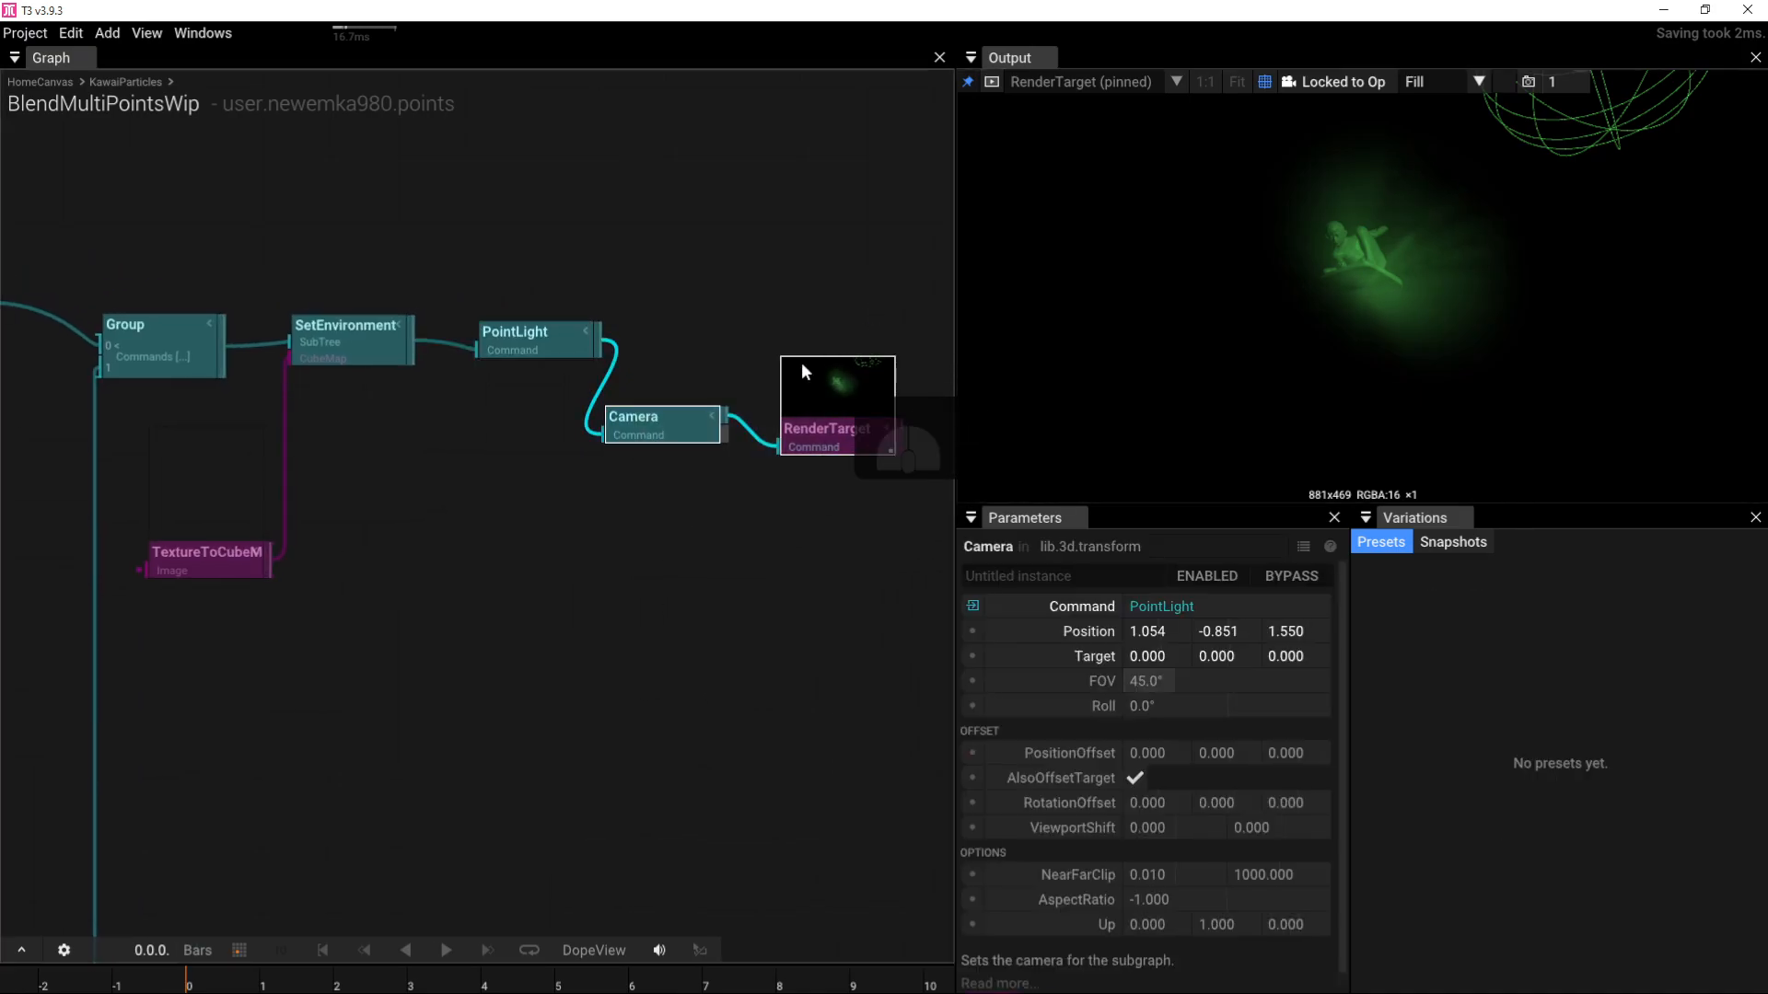
drag(661, 431, 830, 371)
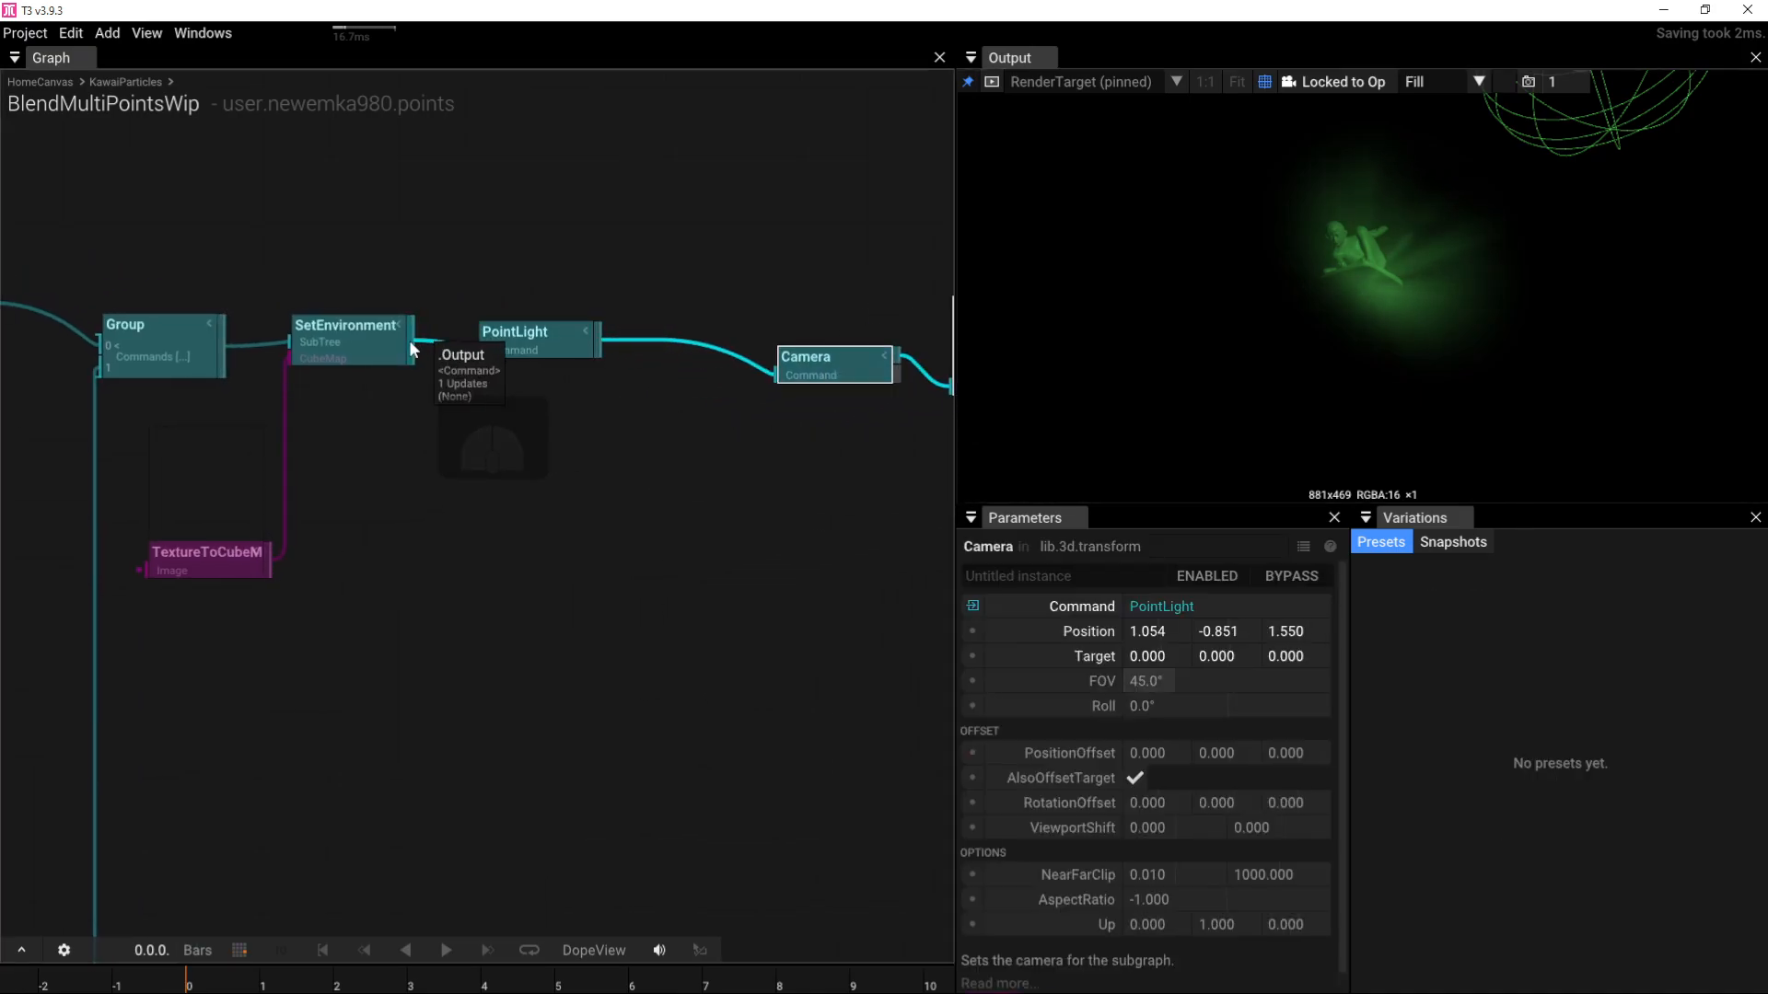
click(539, 355)
key(Tab)
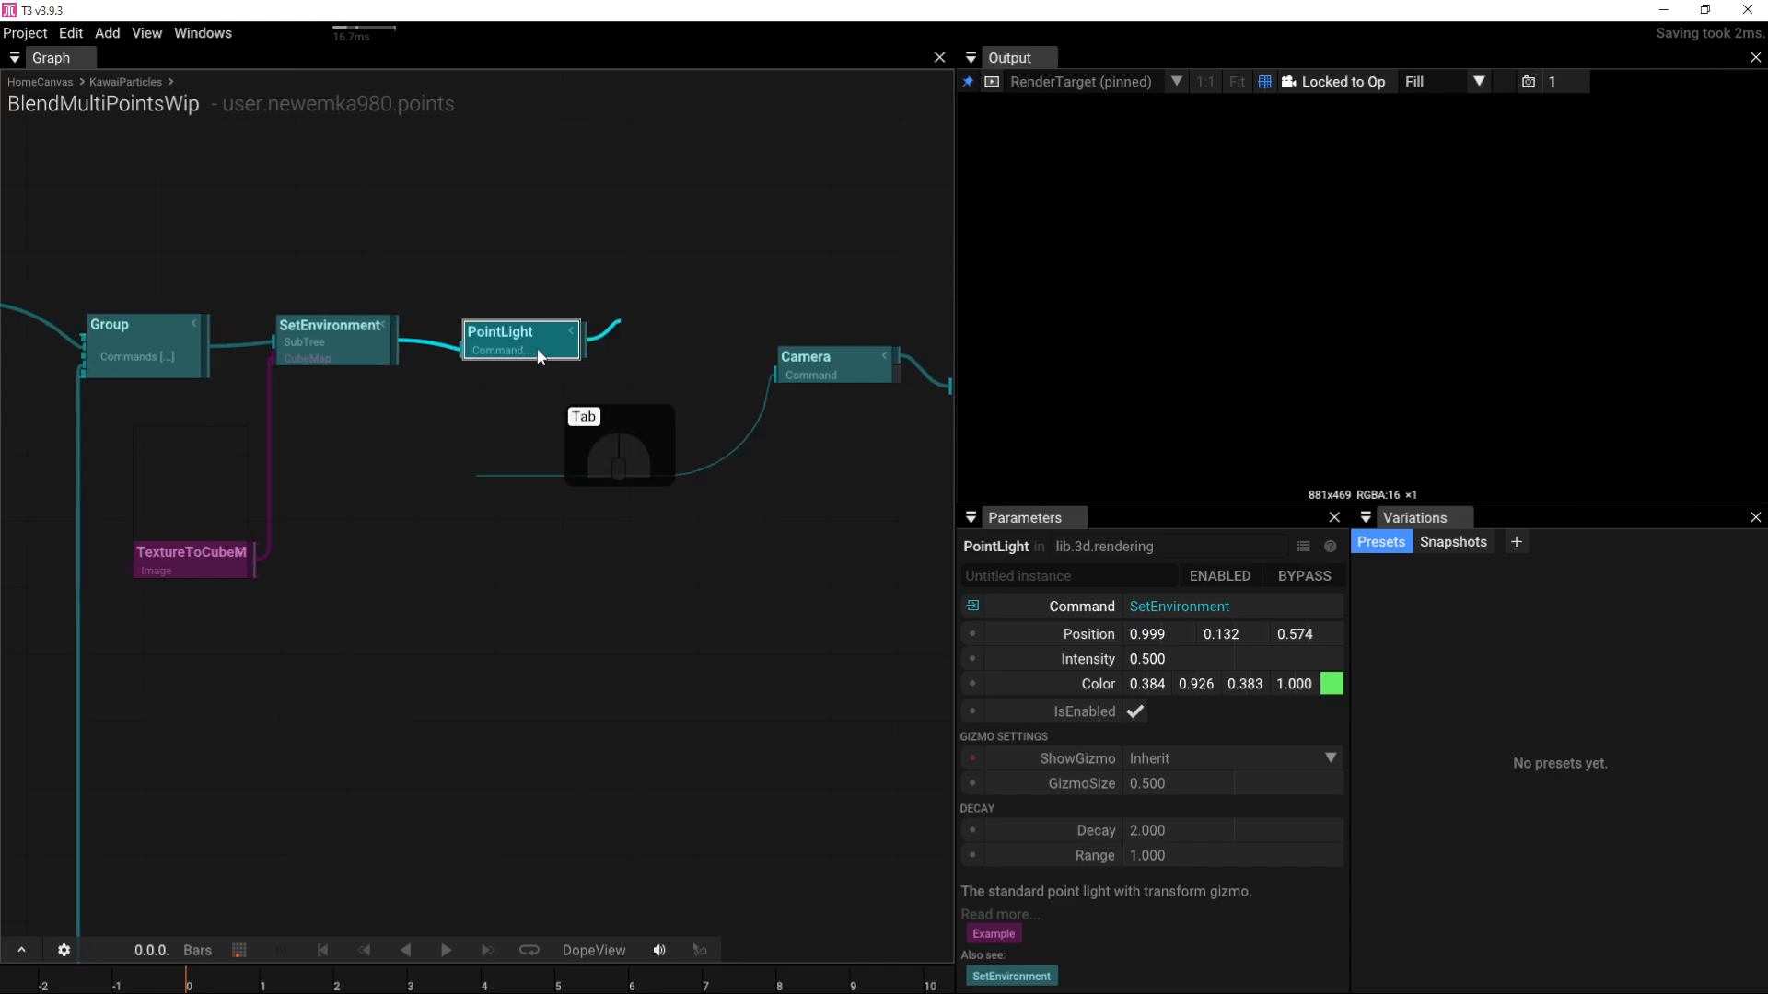
text(po)
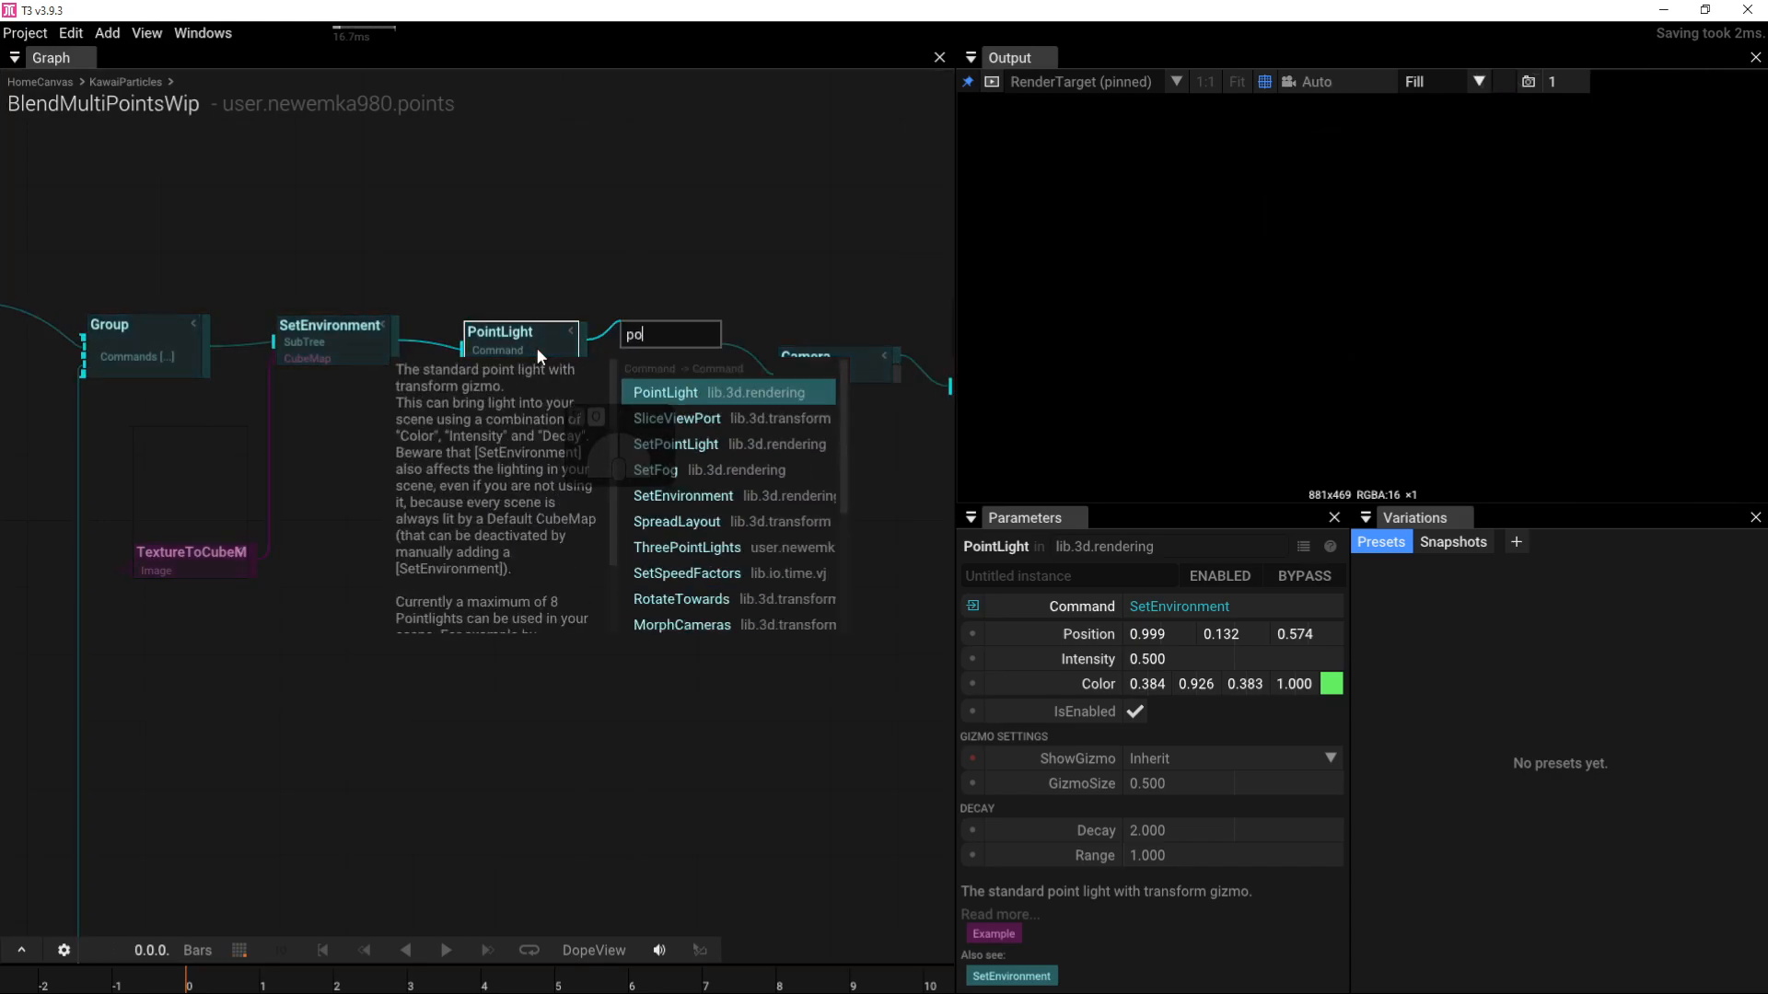
click(663, 390)
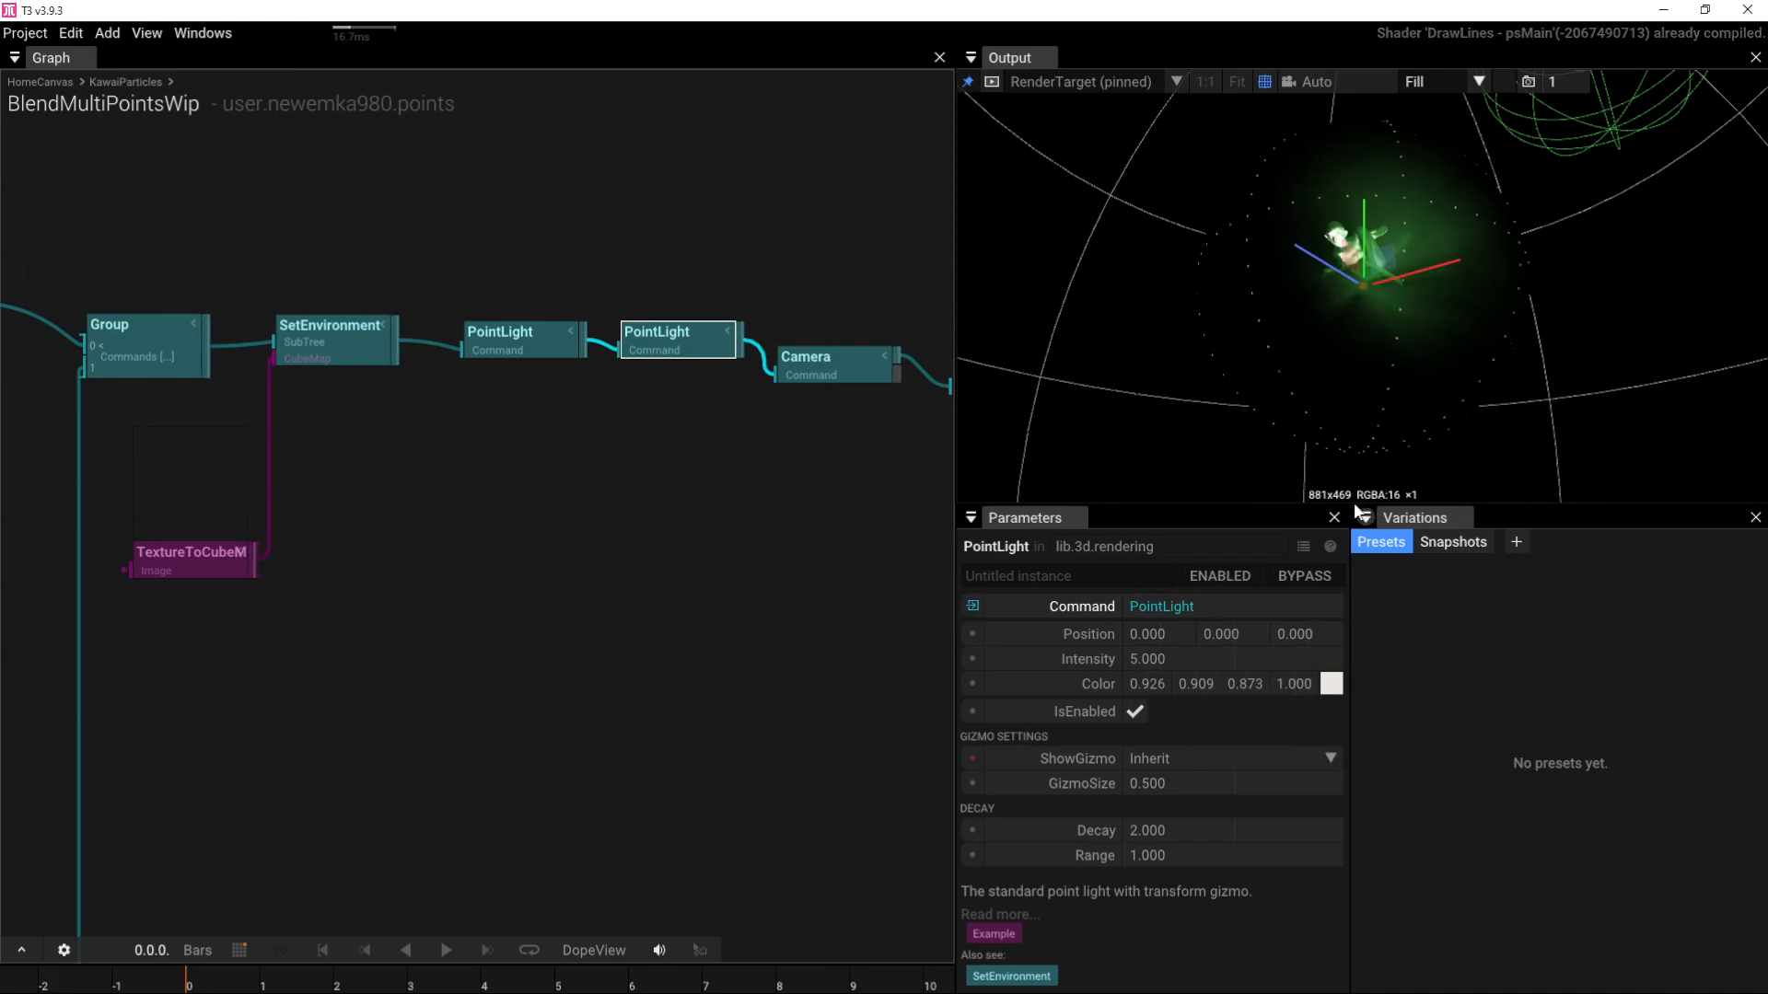
drag(1145, 634, 341, 601)
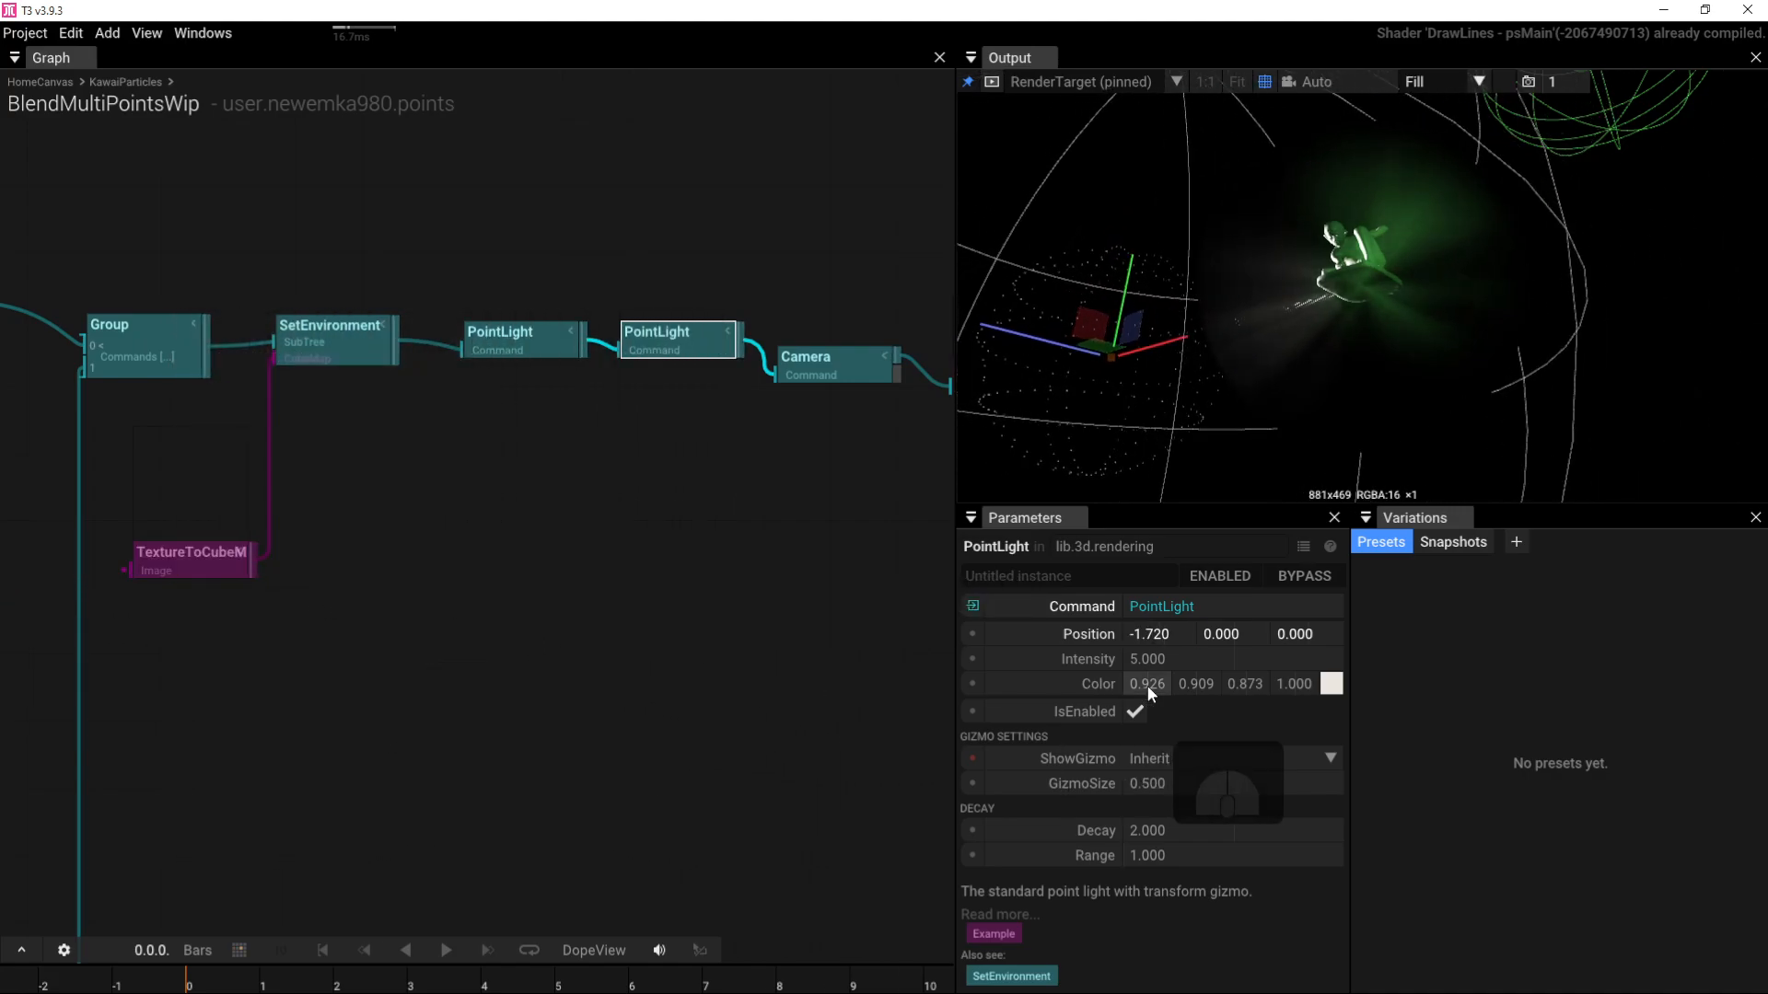
click(1331, 683)
click(1362, 779)
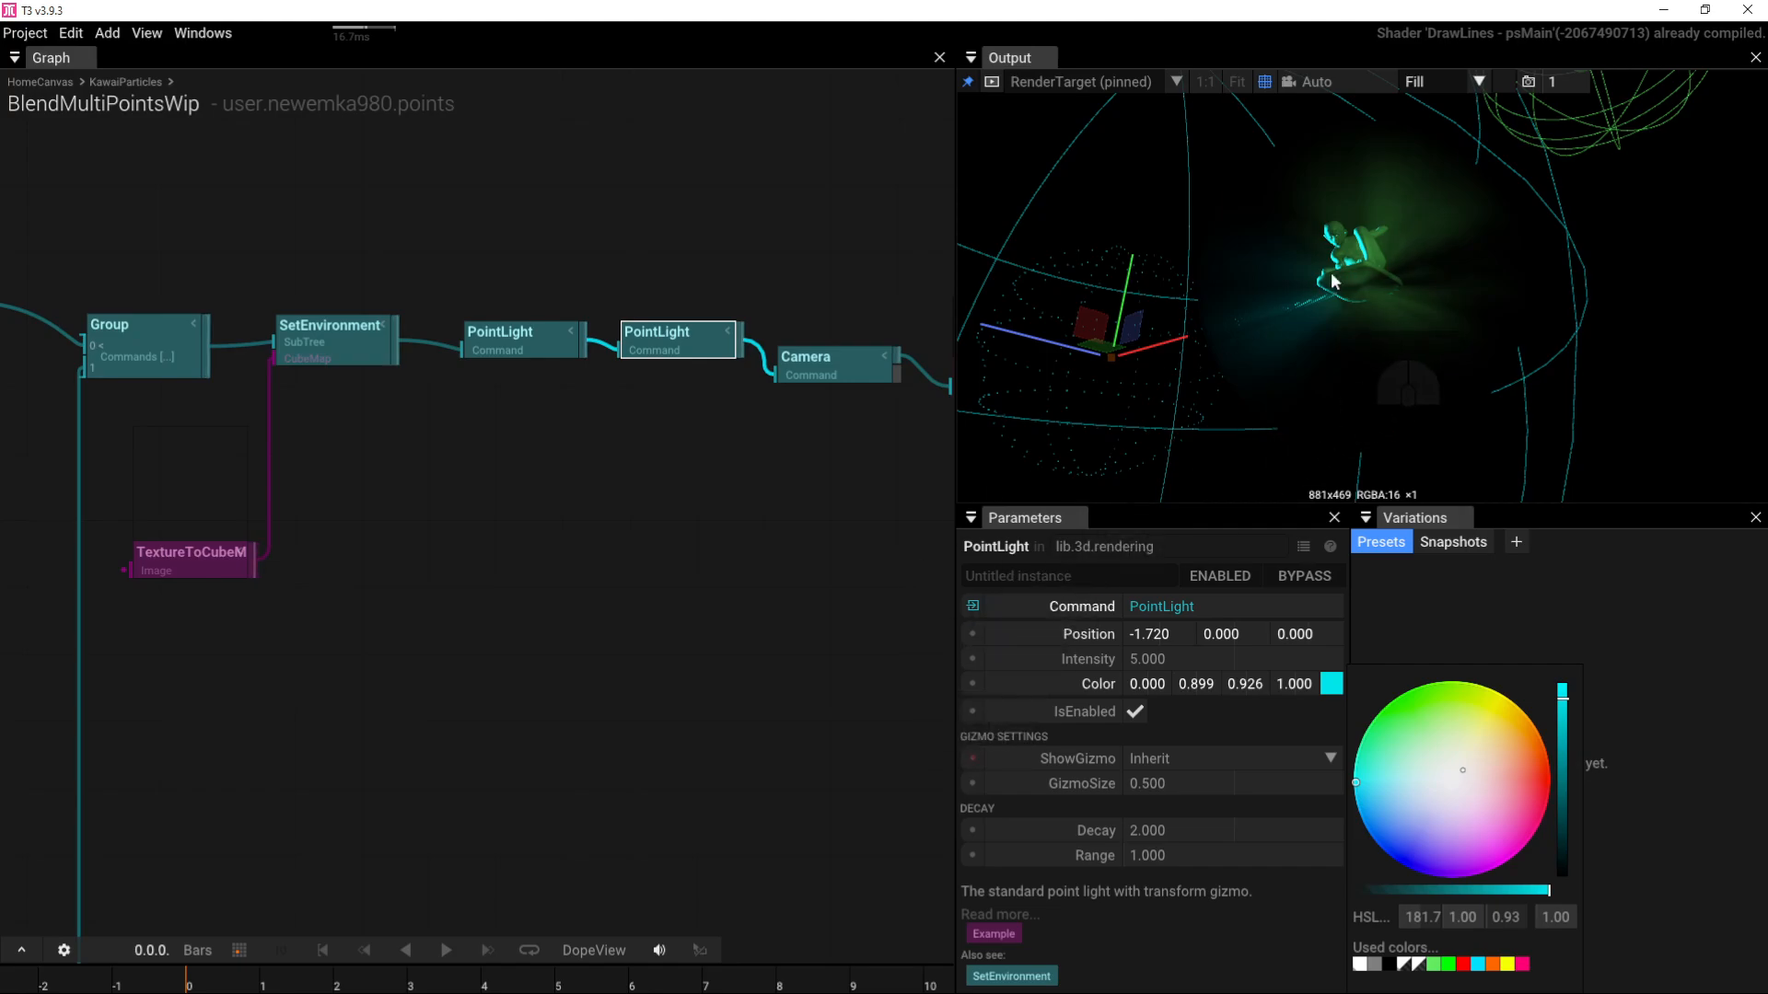
click(1425, 353)
Step: View the Output through the scene Camera and orbit it to a new position
click(1312, 81)
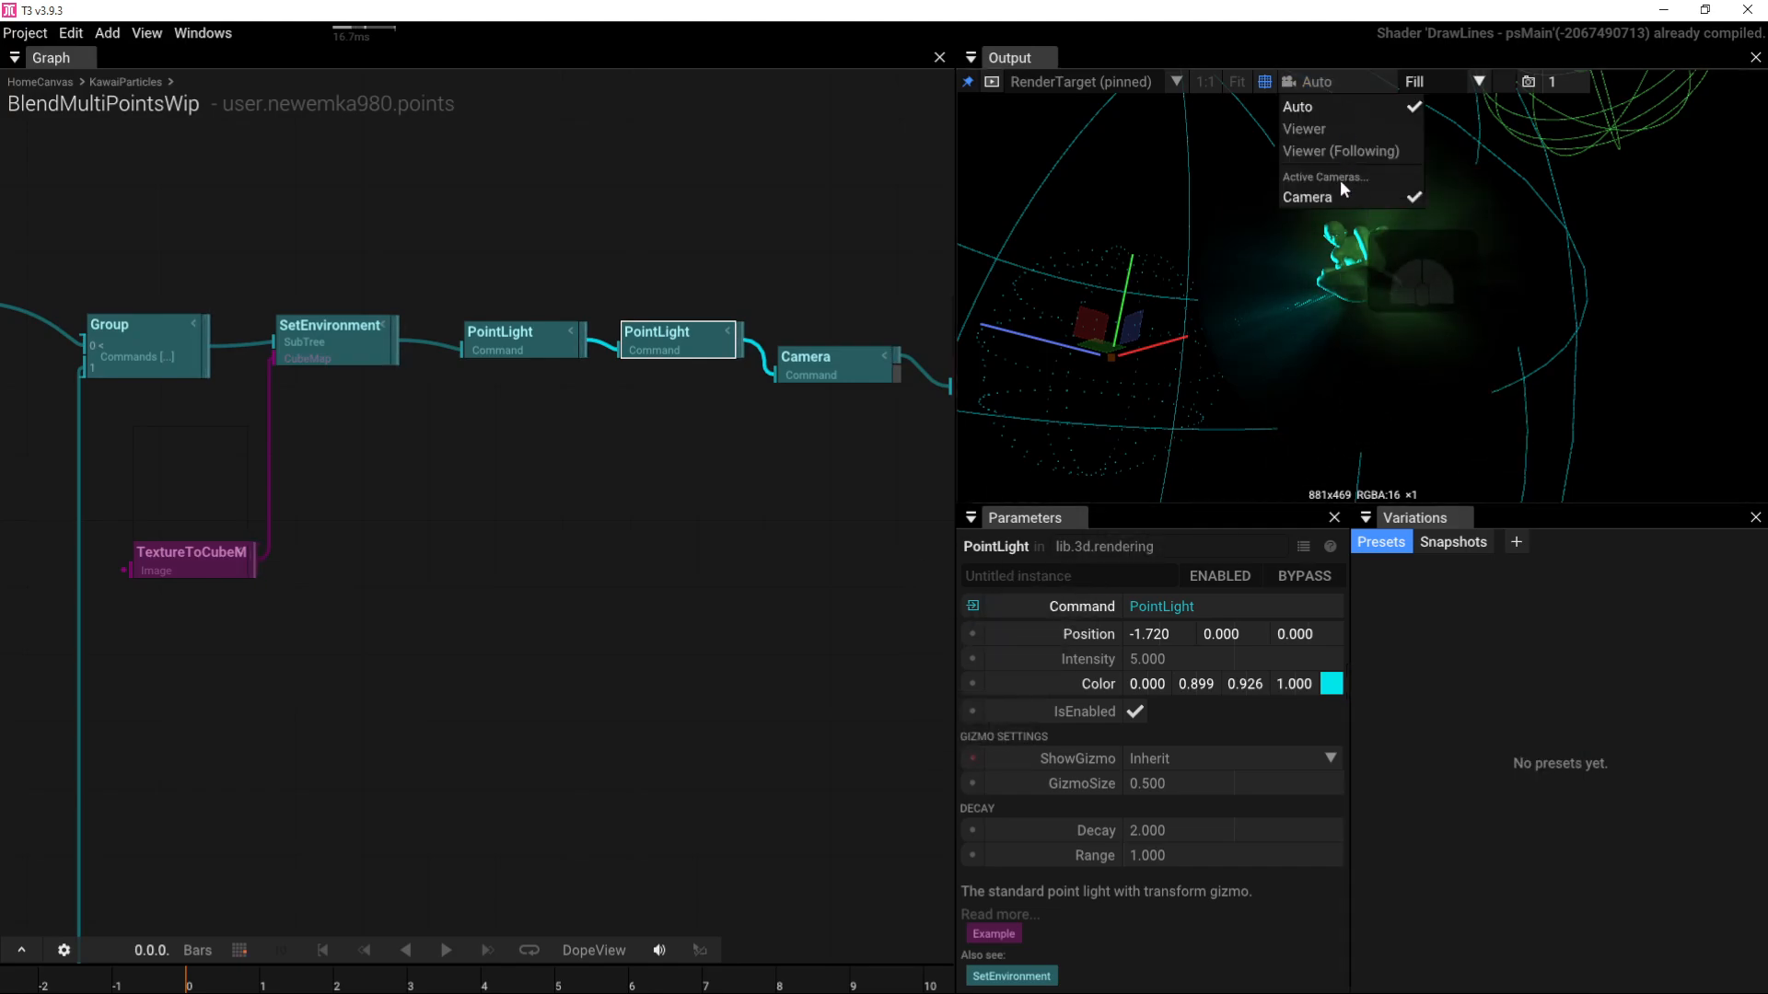
click(1340, 198)
drag(1339, 200, 1471, 289)
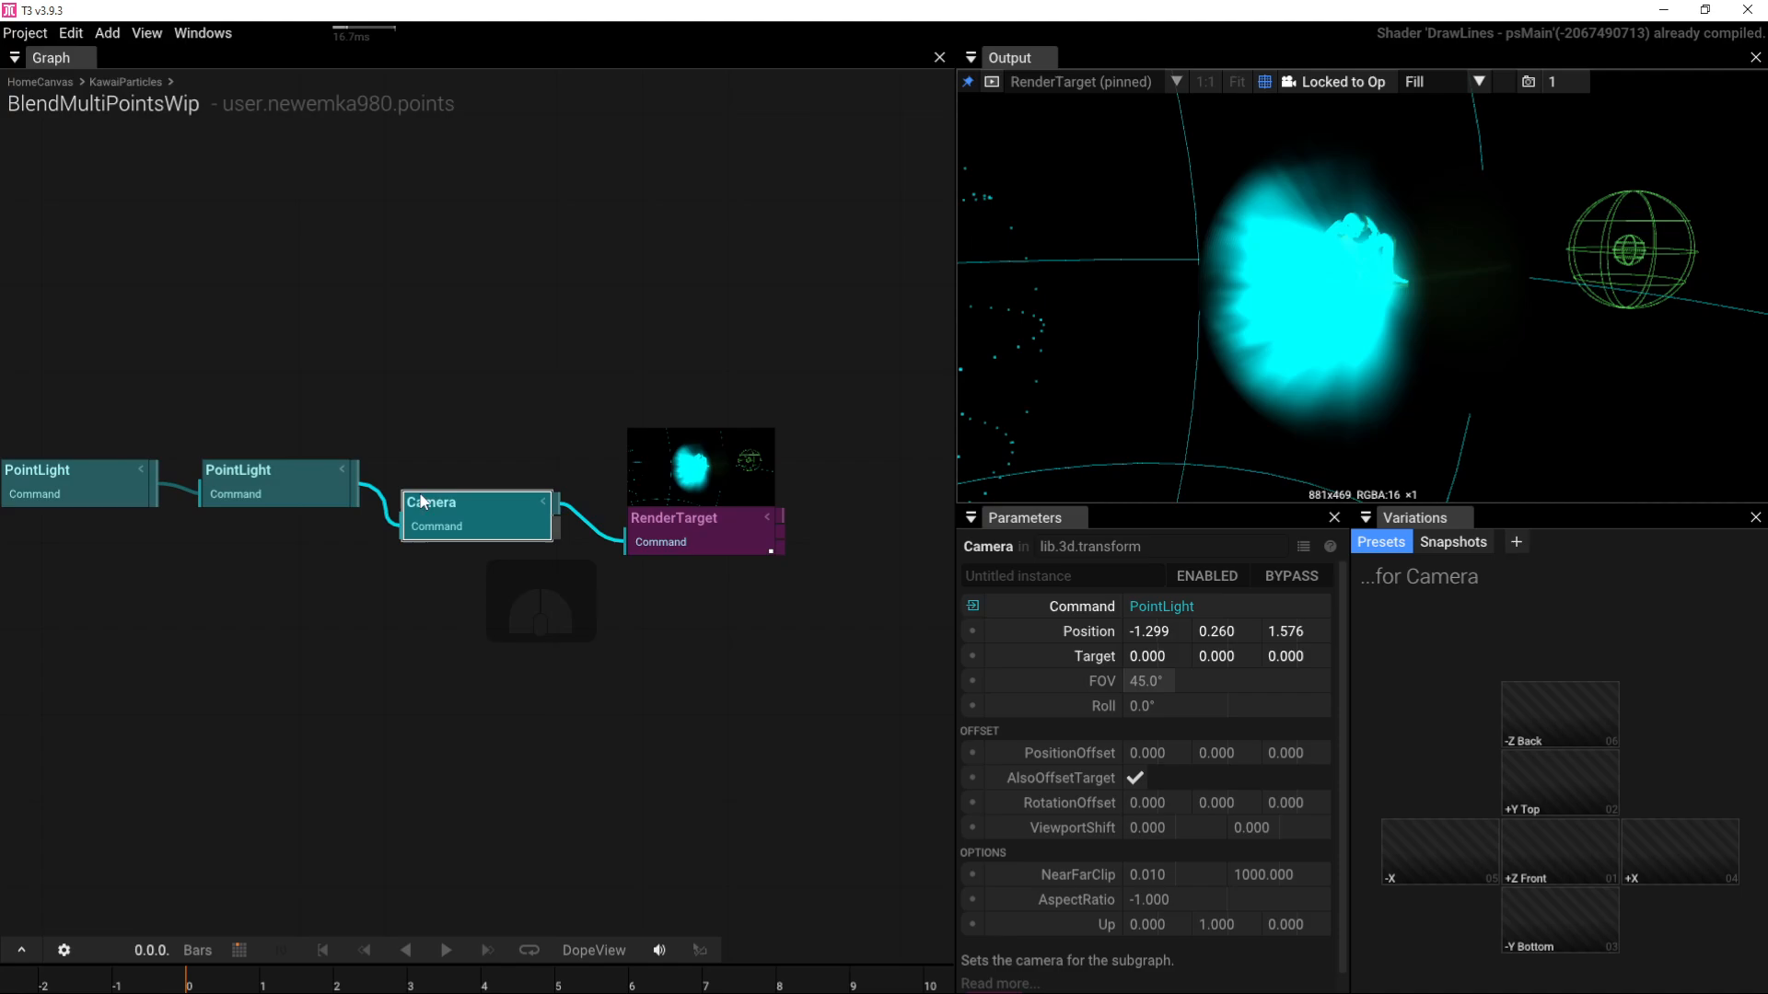
Step: Set the second PointLight's intensity to 0.5
click(56, 488)
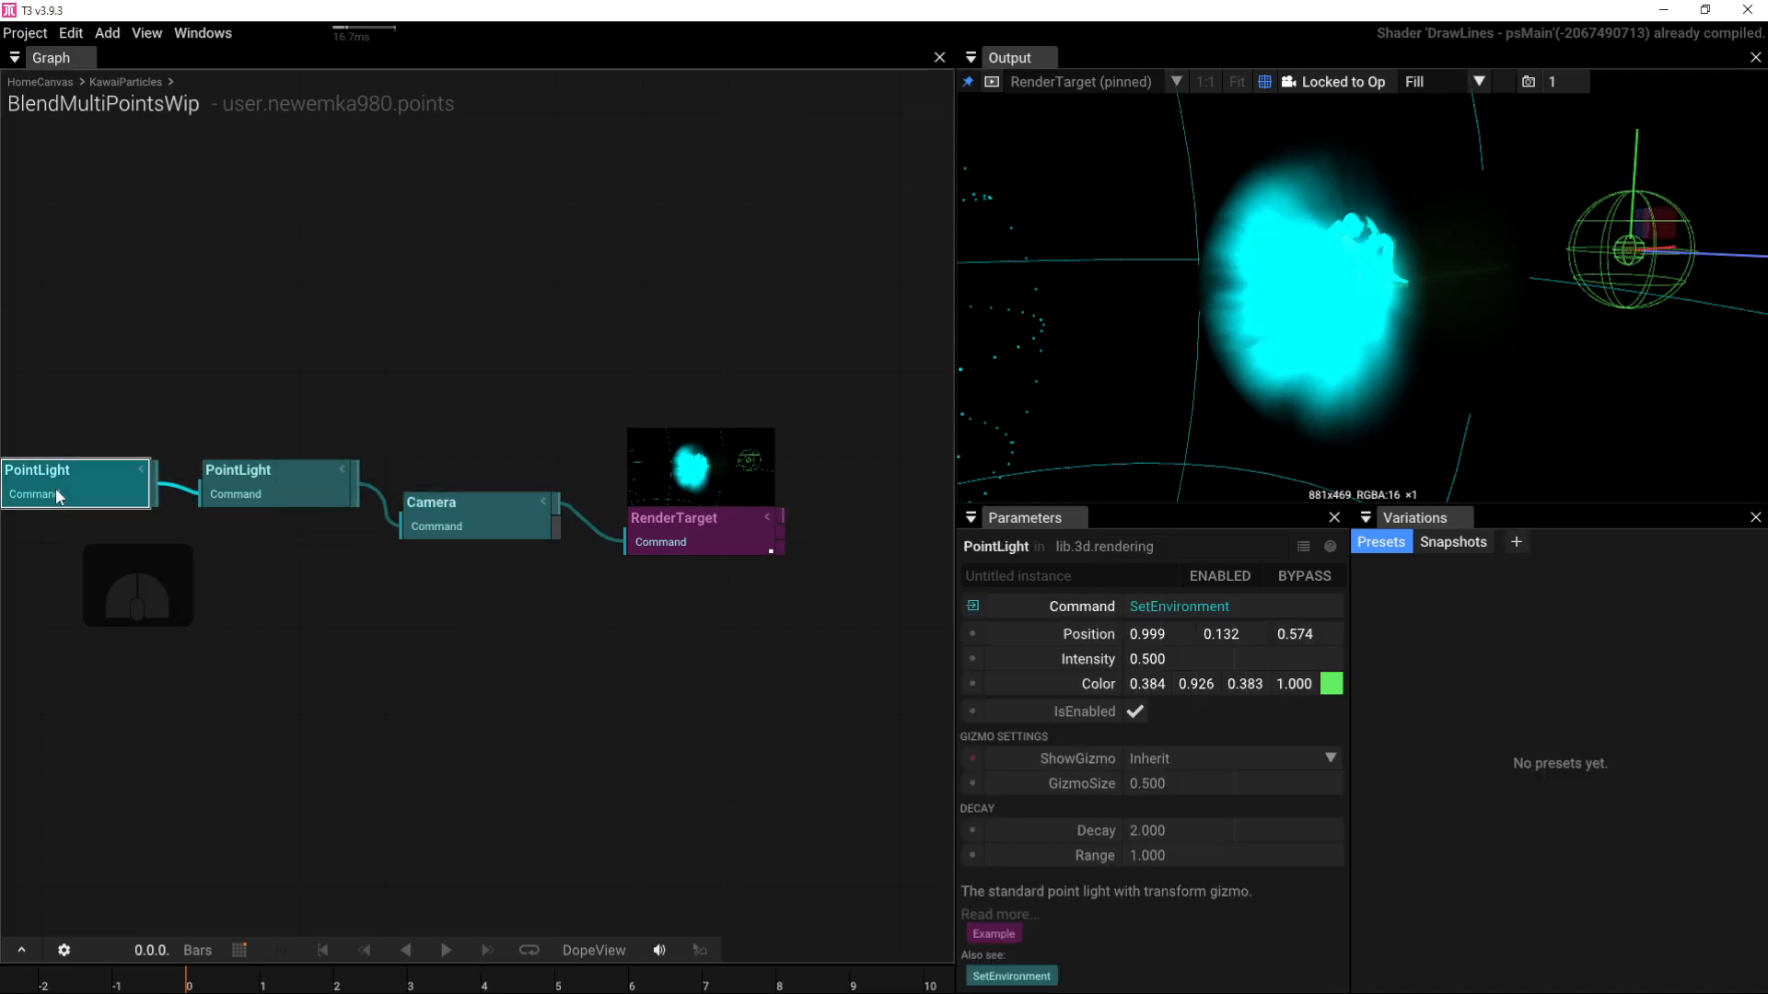
click(291, 492)
click(1197, 659)
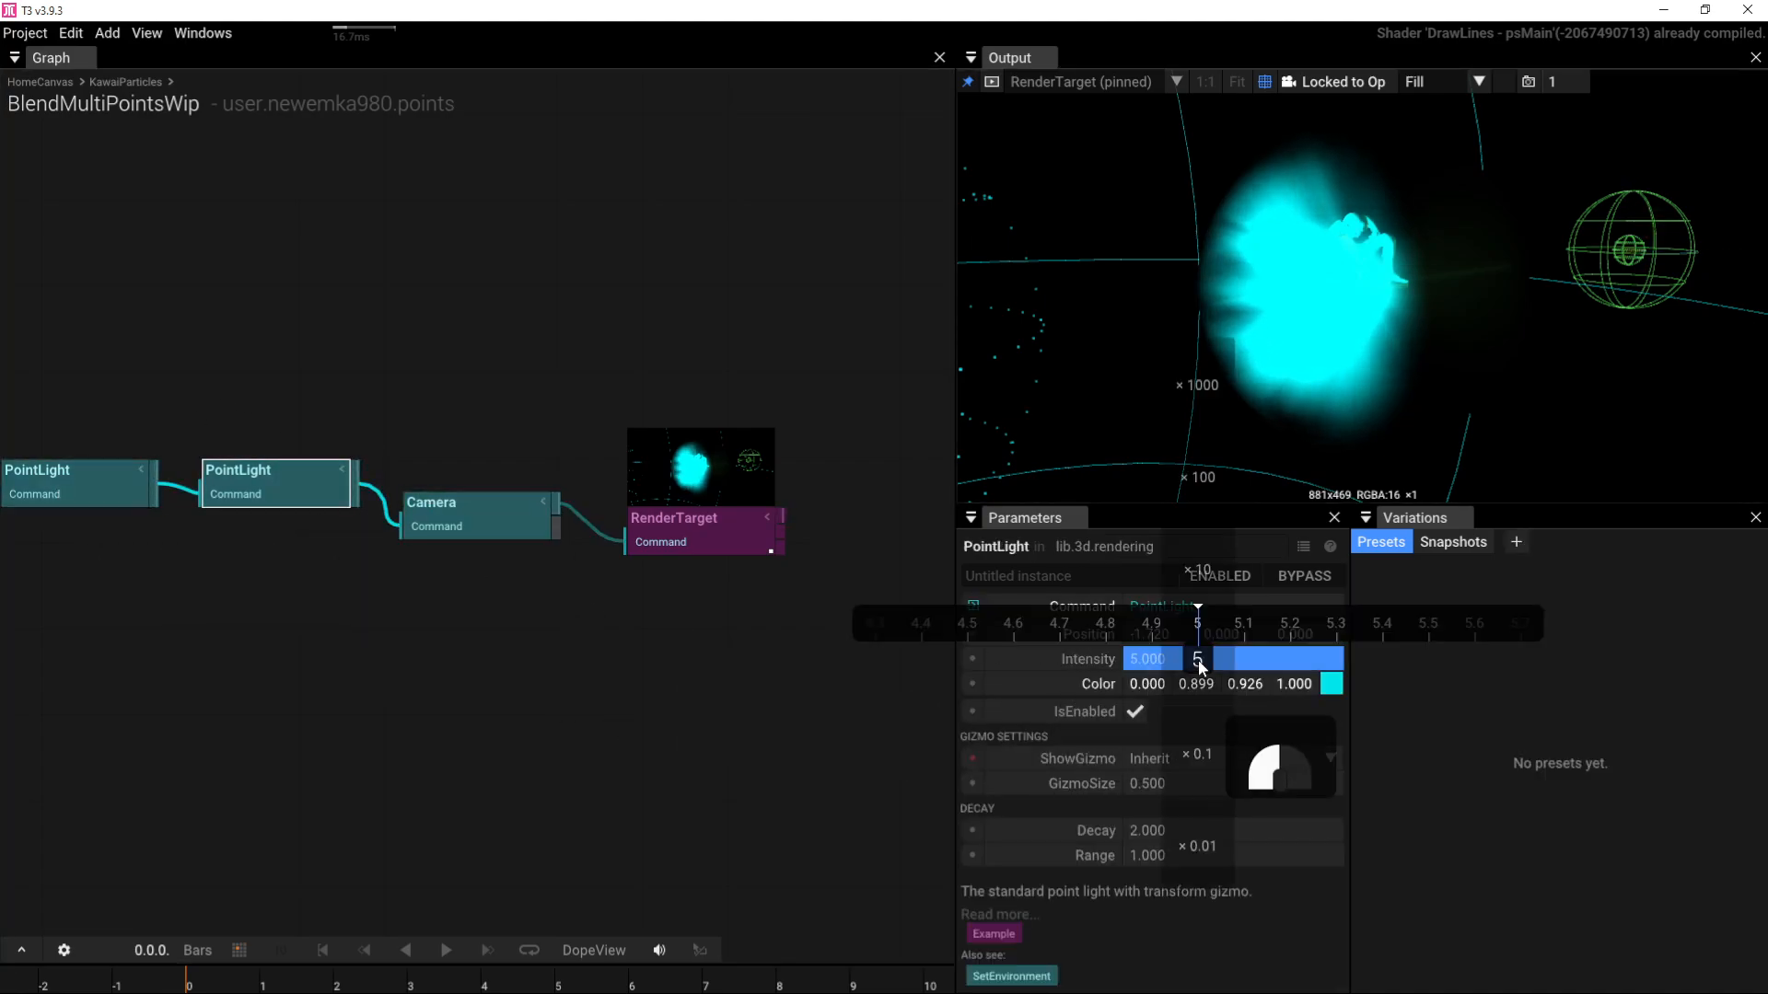
key(BackSpace)
text(.5)
key(Return)
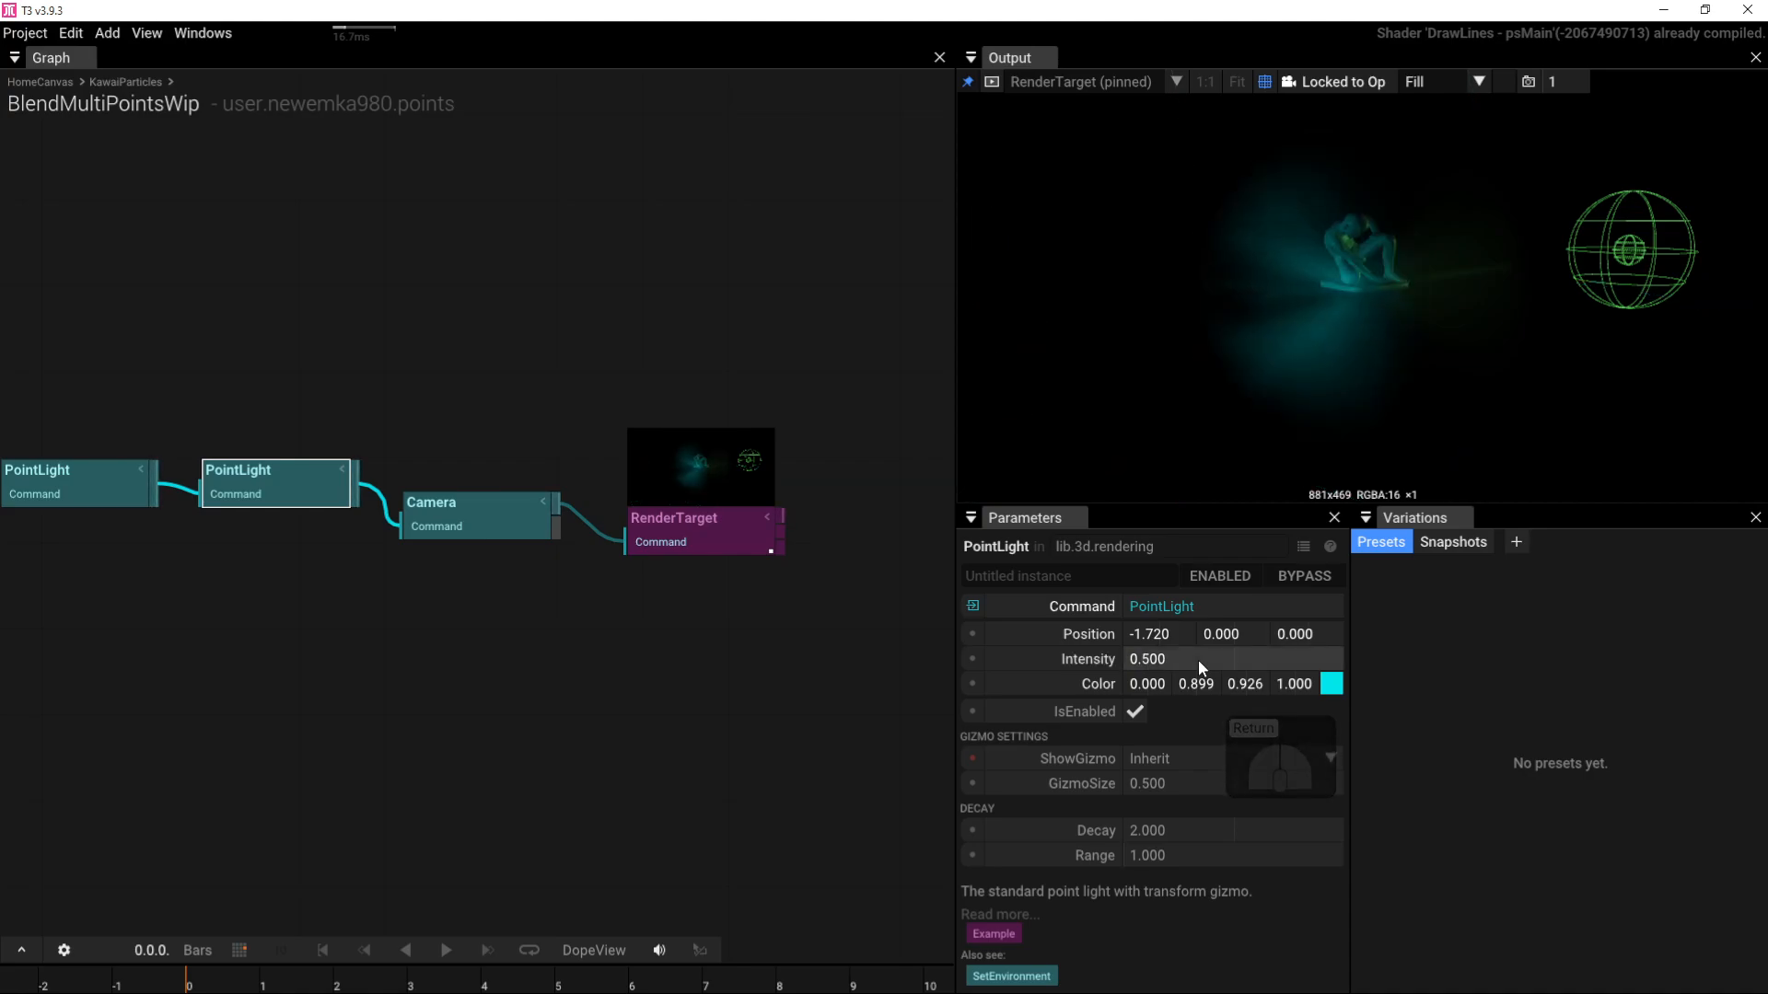
Step: Drag the cyan light's gizmo to position -1.078, 0, 0.881
drag(1315, 311, 1320, 367)
scroll(1320, 368, down, 5)
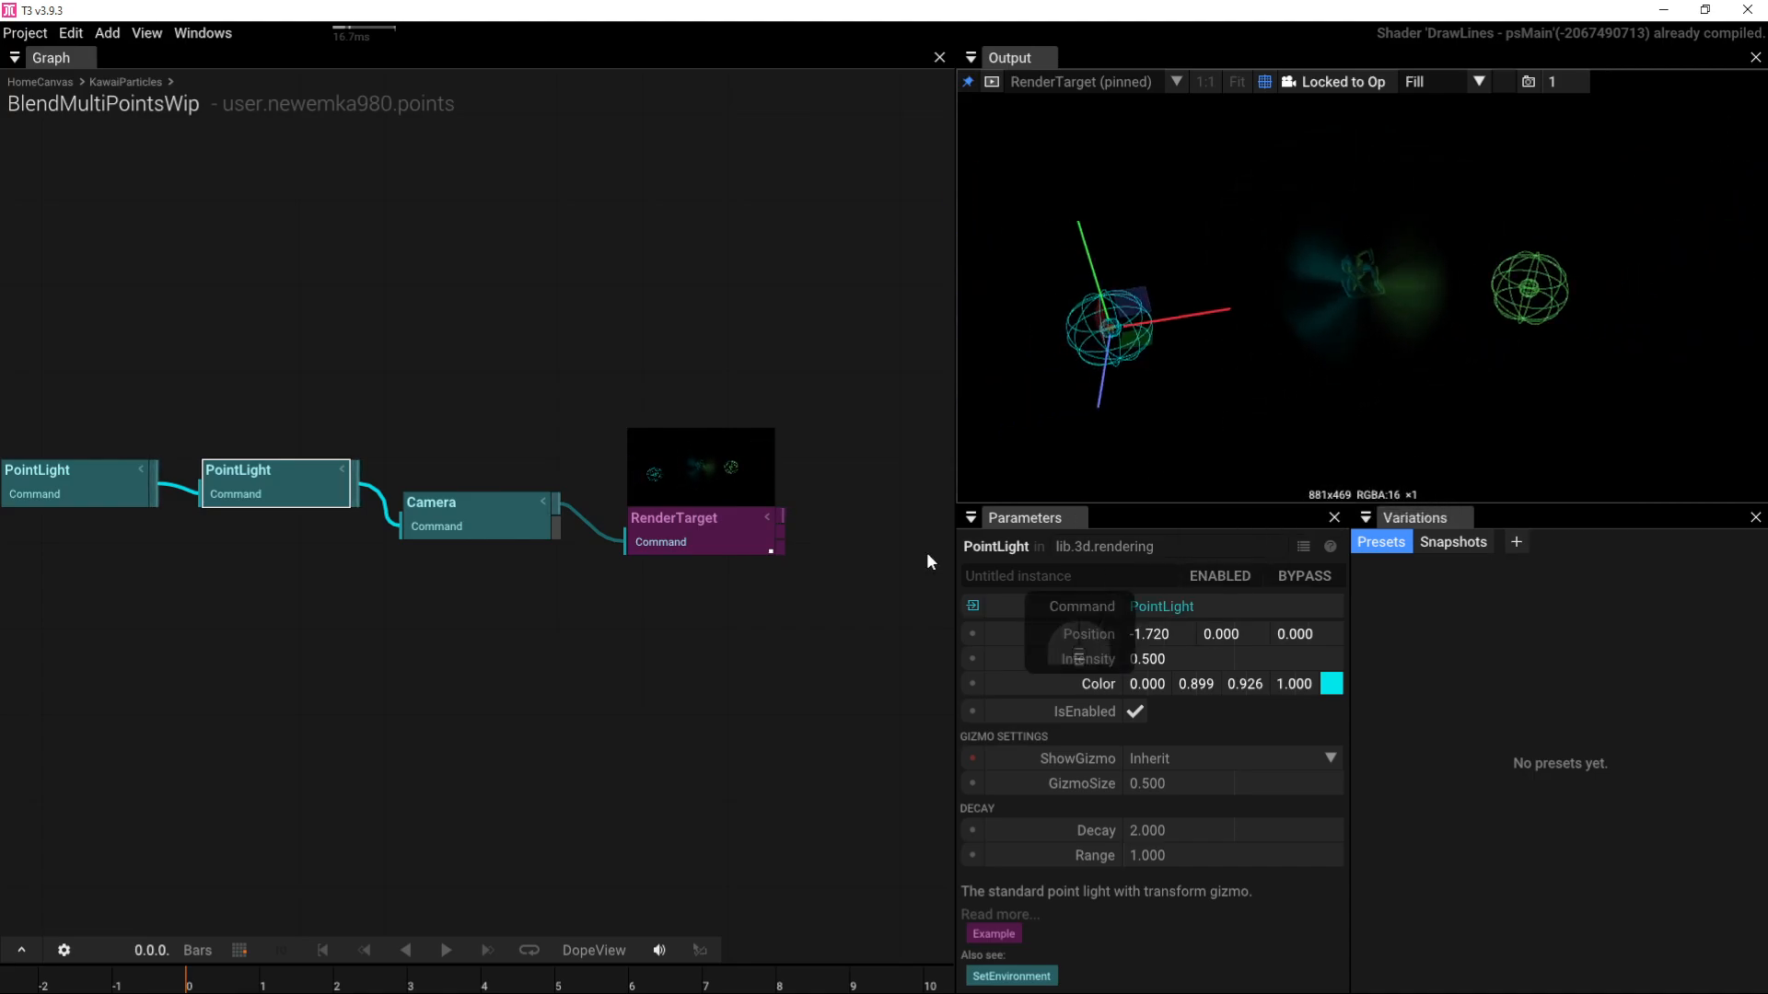
drag(1104, 387, 1244, 422)
drag(1420, 360, 1373, 276)
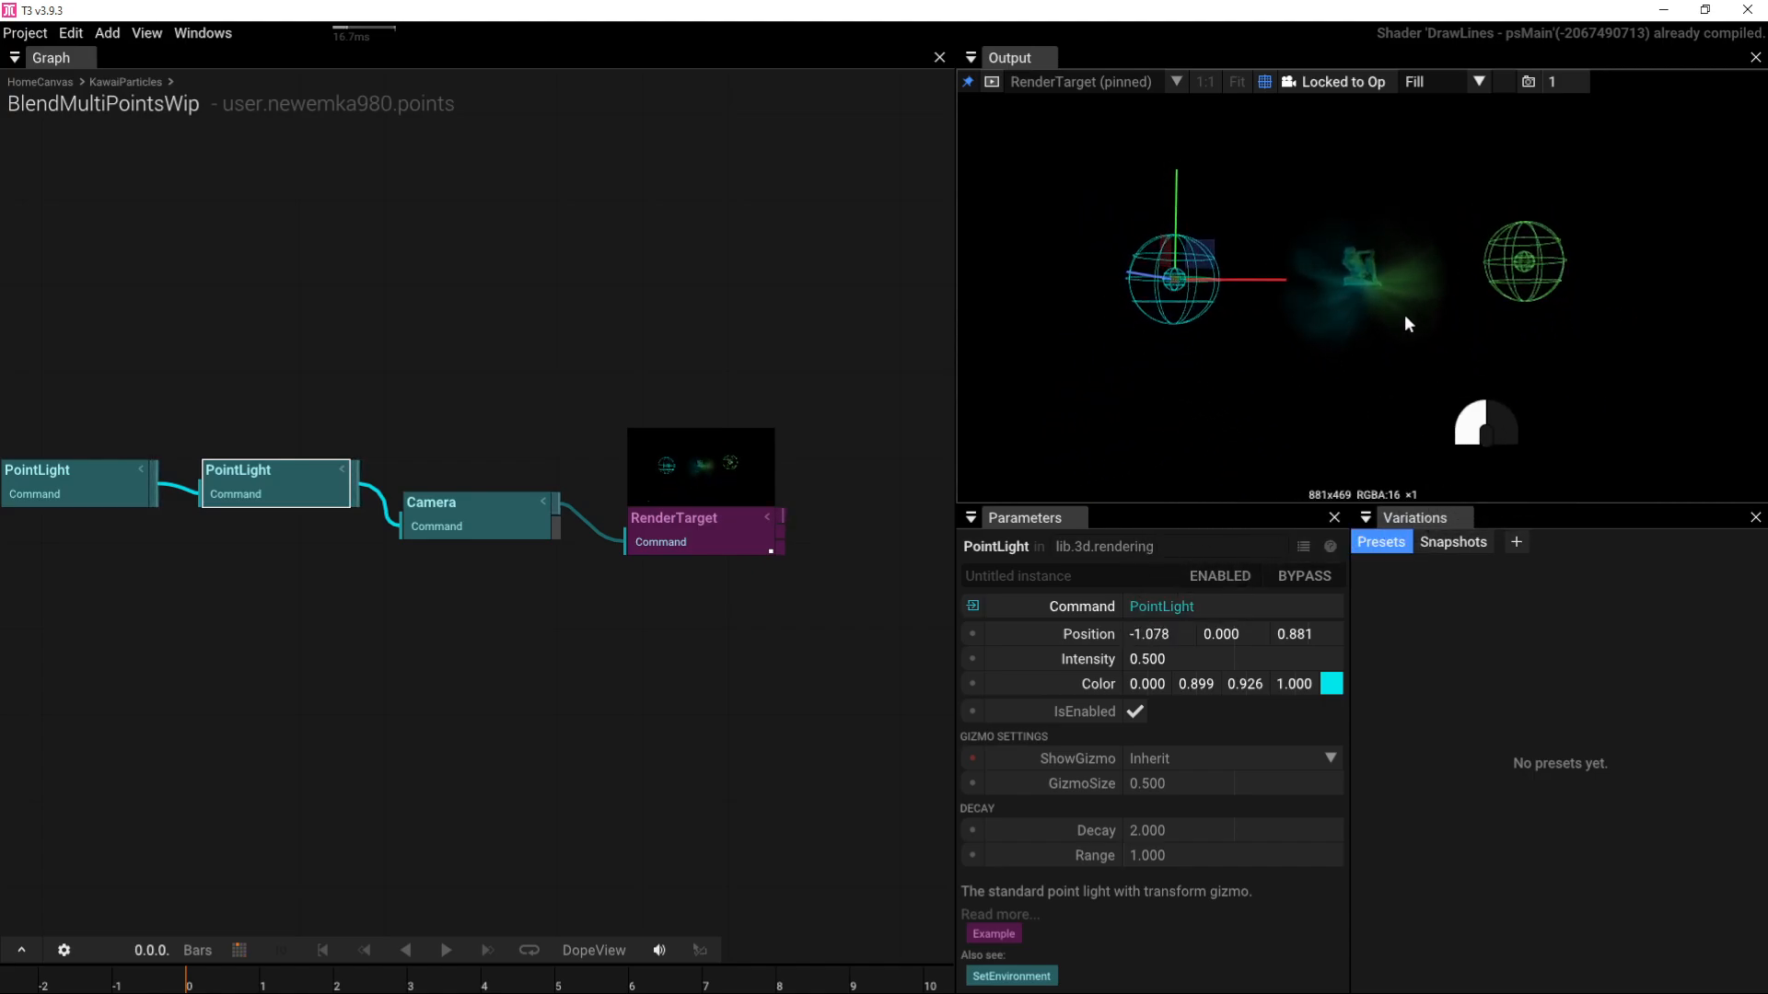
scroll(1405, 313, up, 5)
drag(1425, 352, 1235, 396)
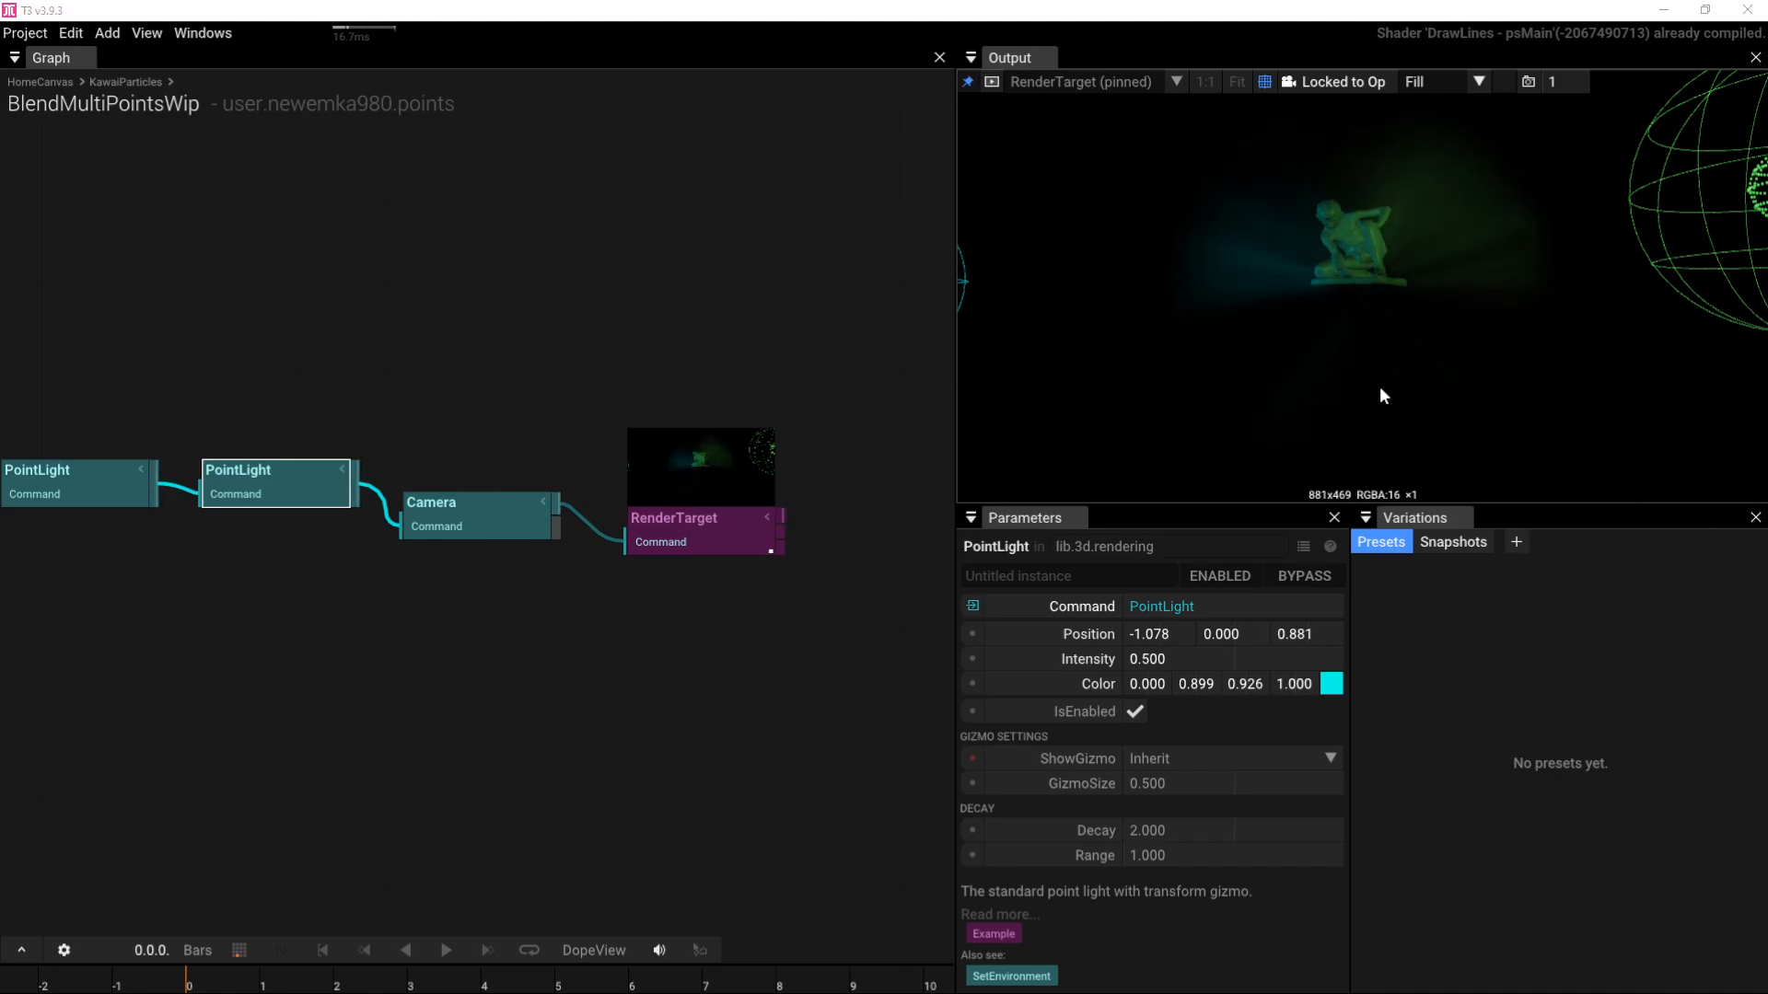
drag(1289, 384, 1348, 375)
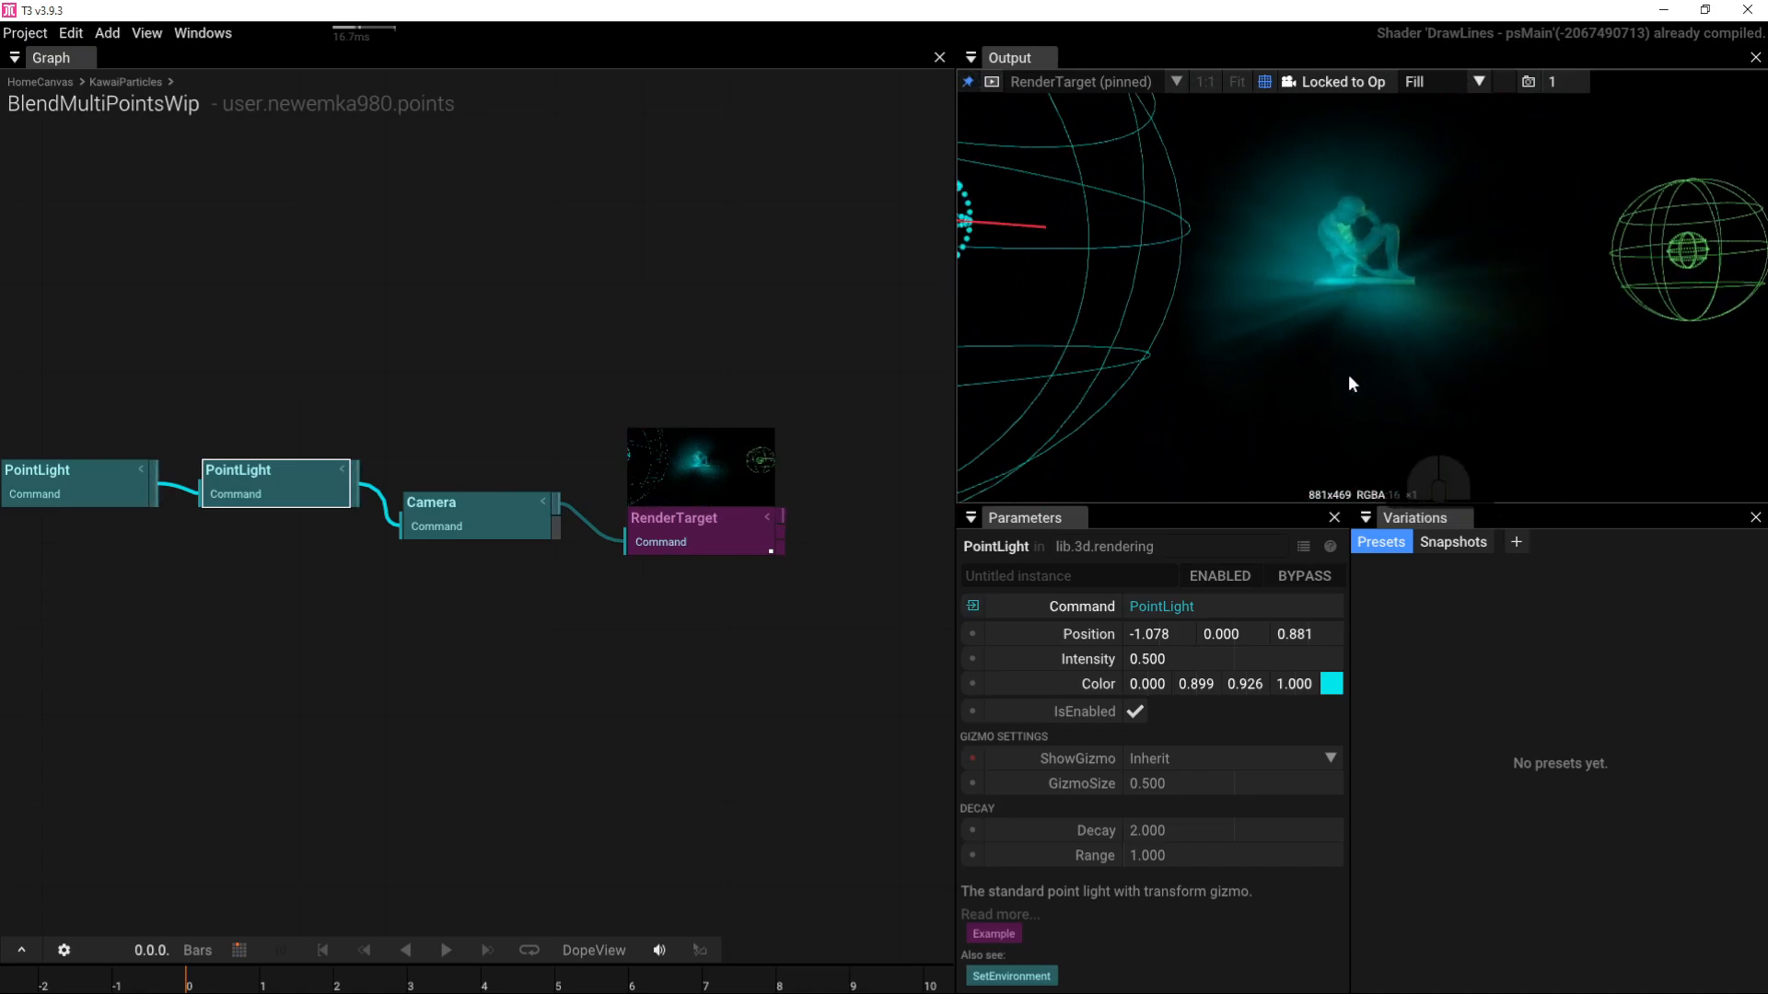
right_drag(532, 684, 697, 648)
Step: Drive the second PointLight's Intensity with an AudioReaction set to Level output
right_drag(483, 672, 620, 657)
click(416, 618)
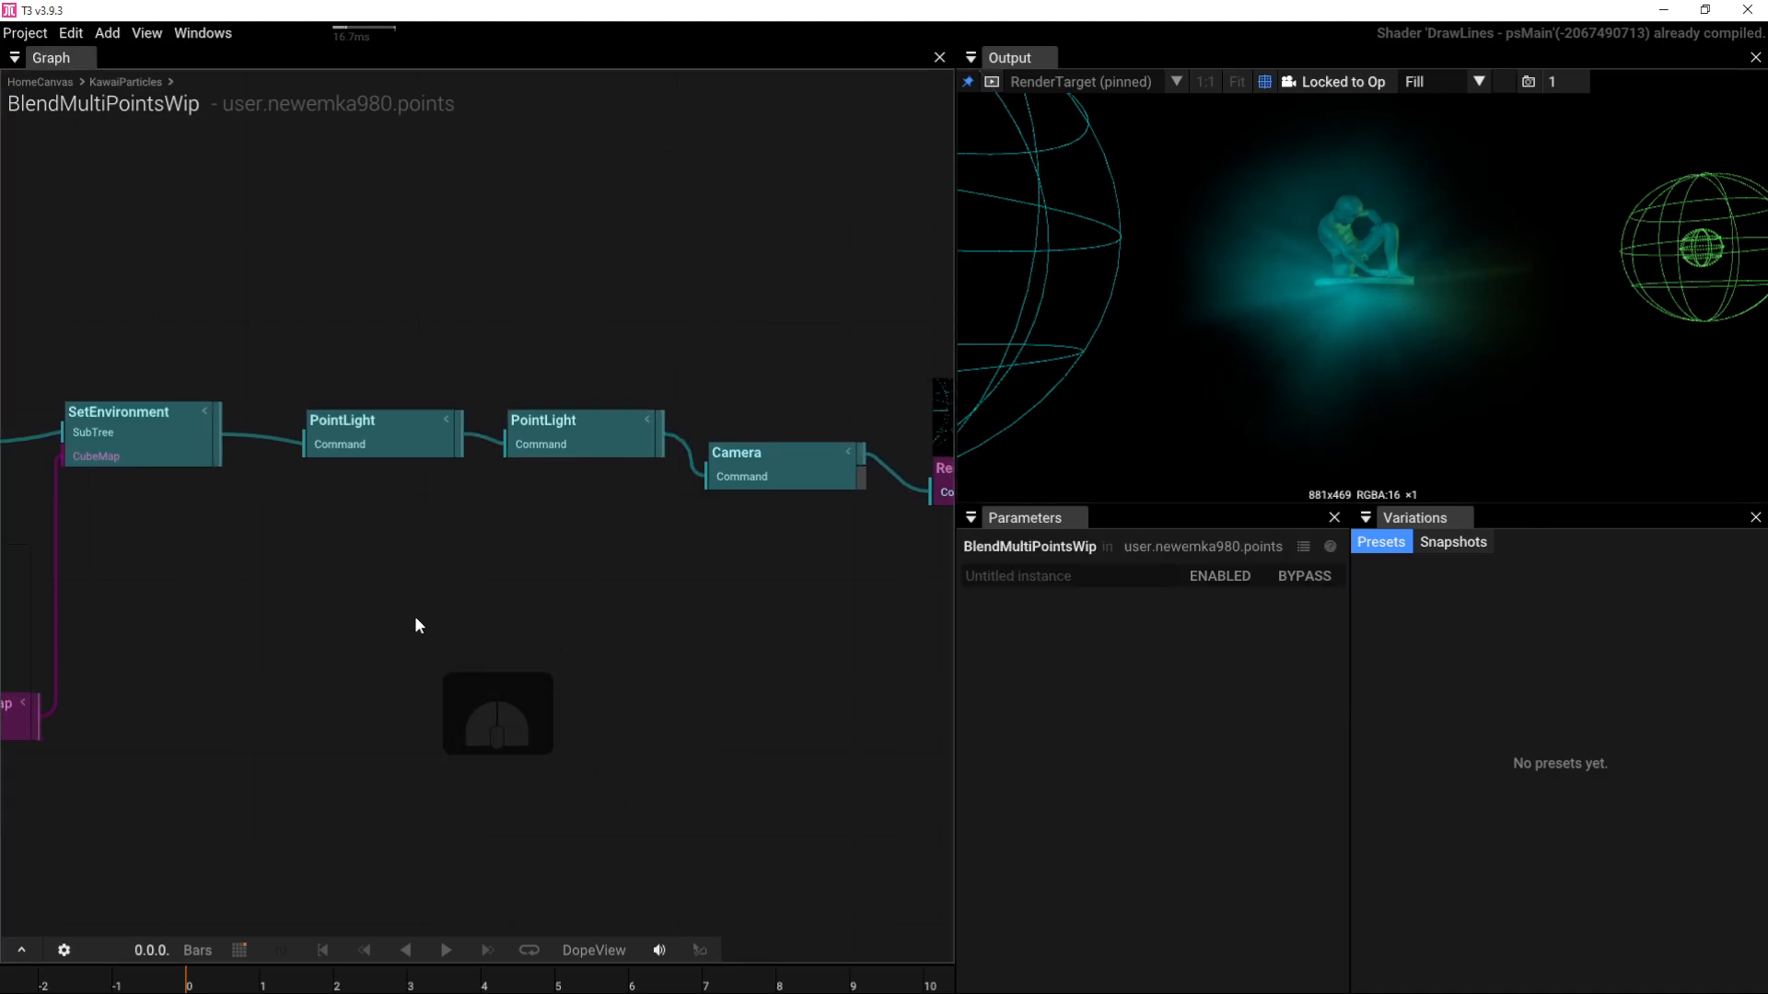
key(Tab)
text(aui)
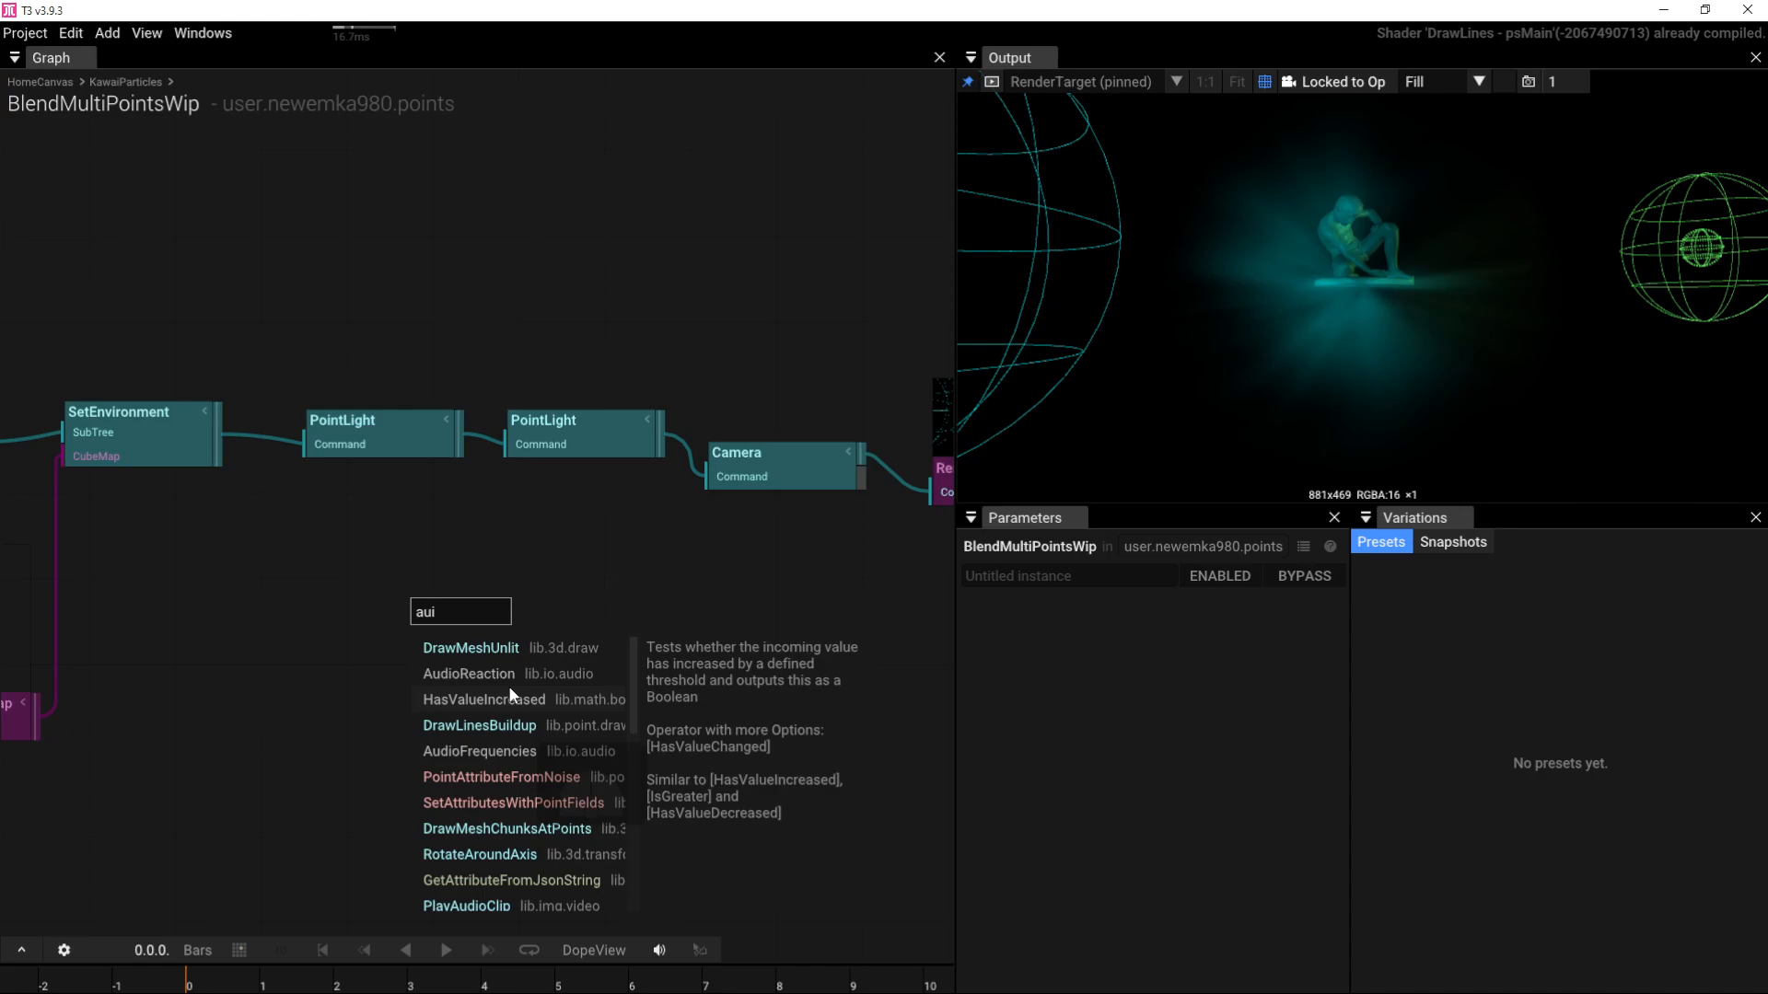
click(512, 679)
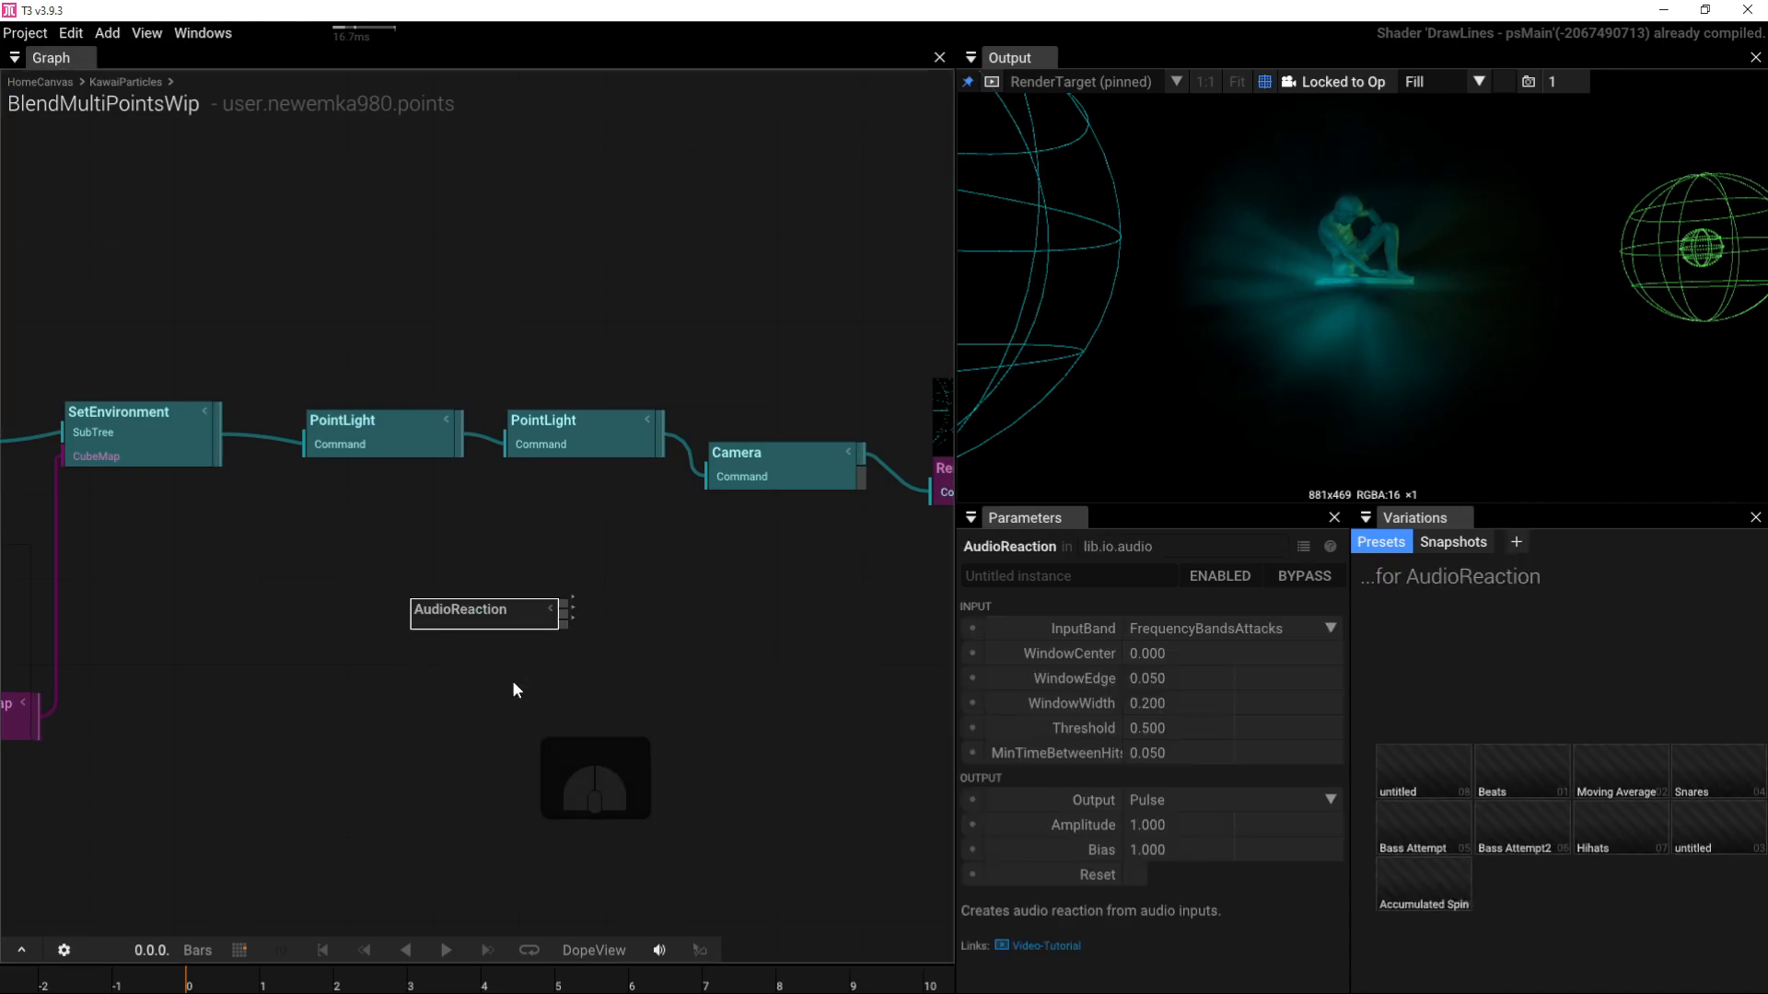
drag(571, 611, 532, 447)
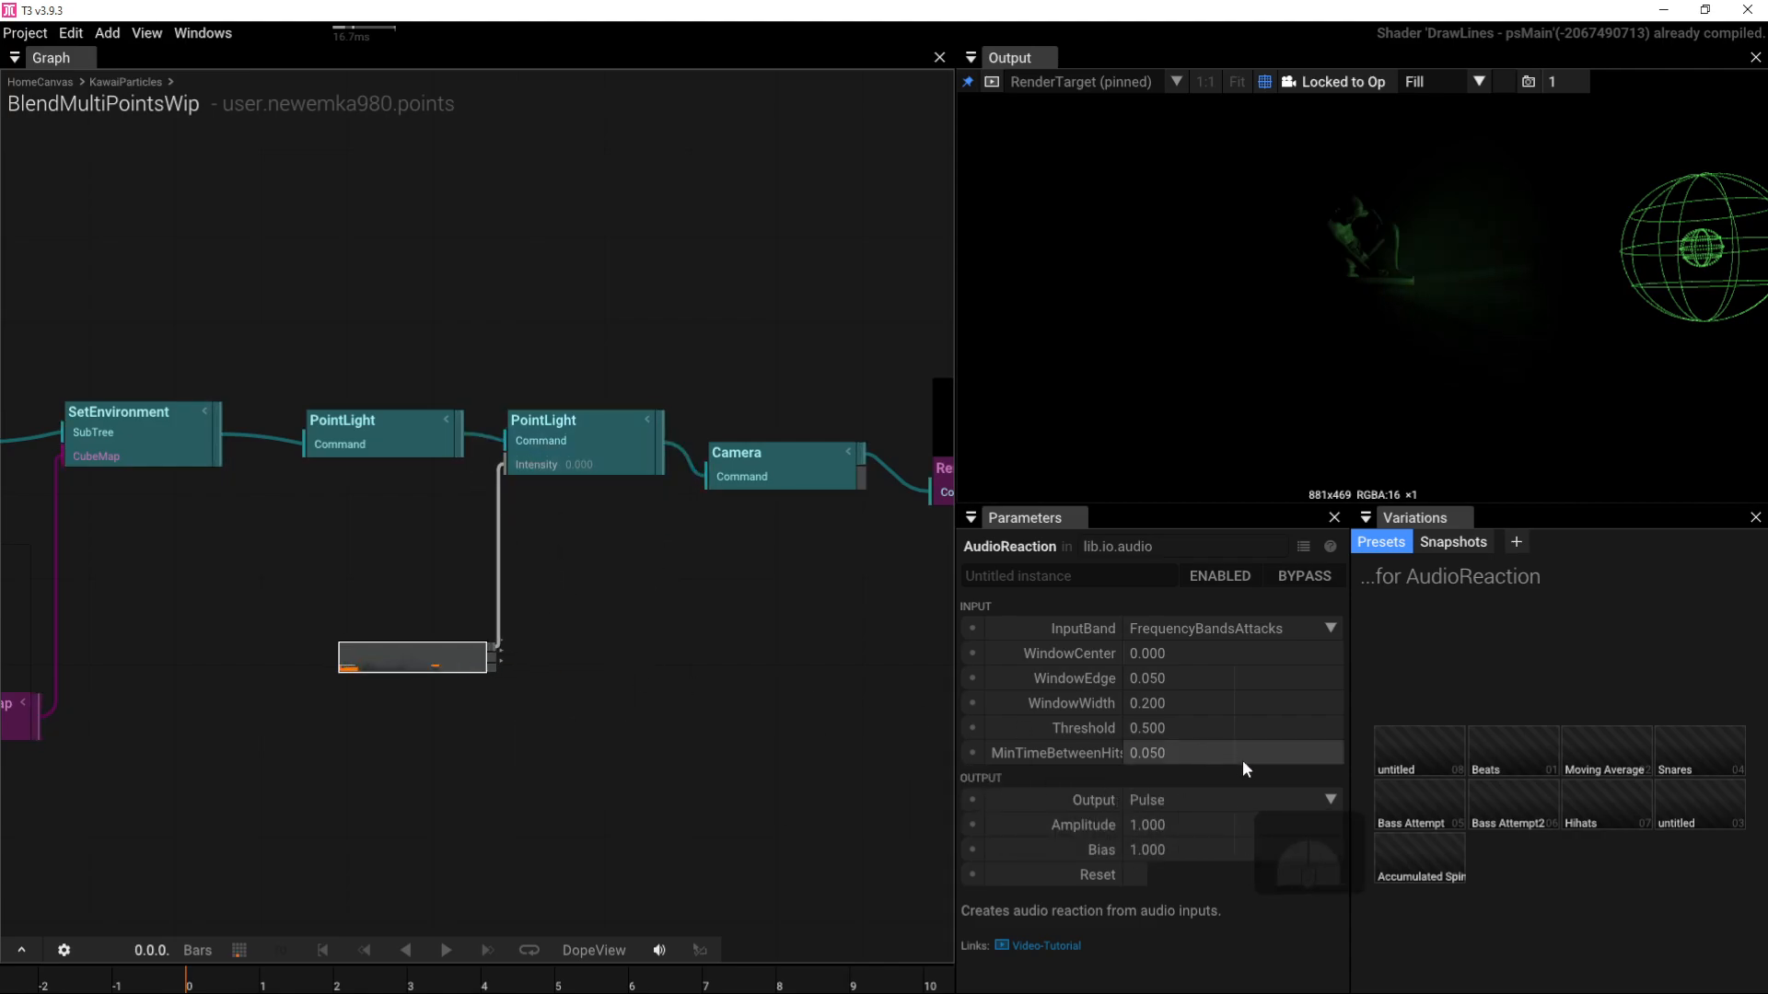
click(1326, 799)
click(1245, 869)
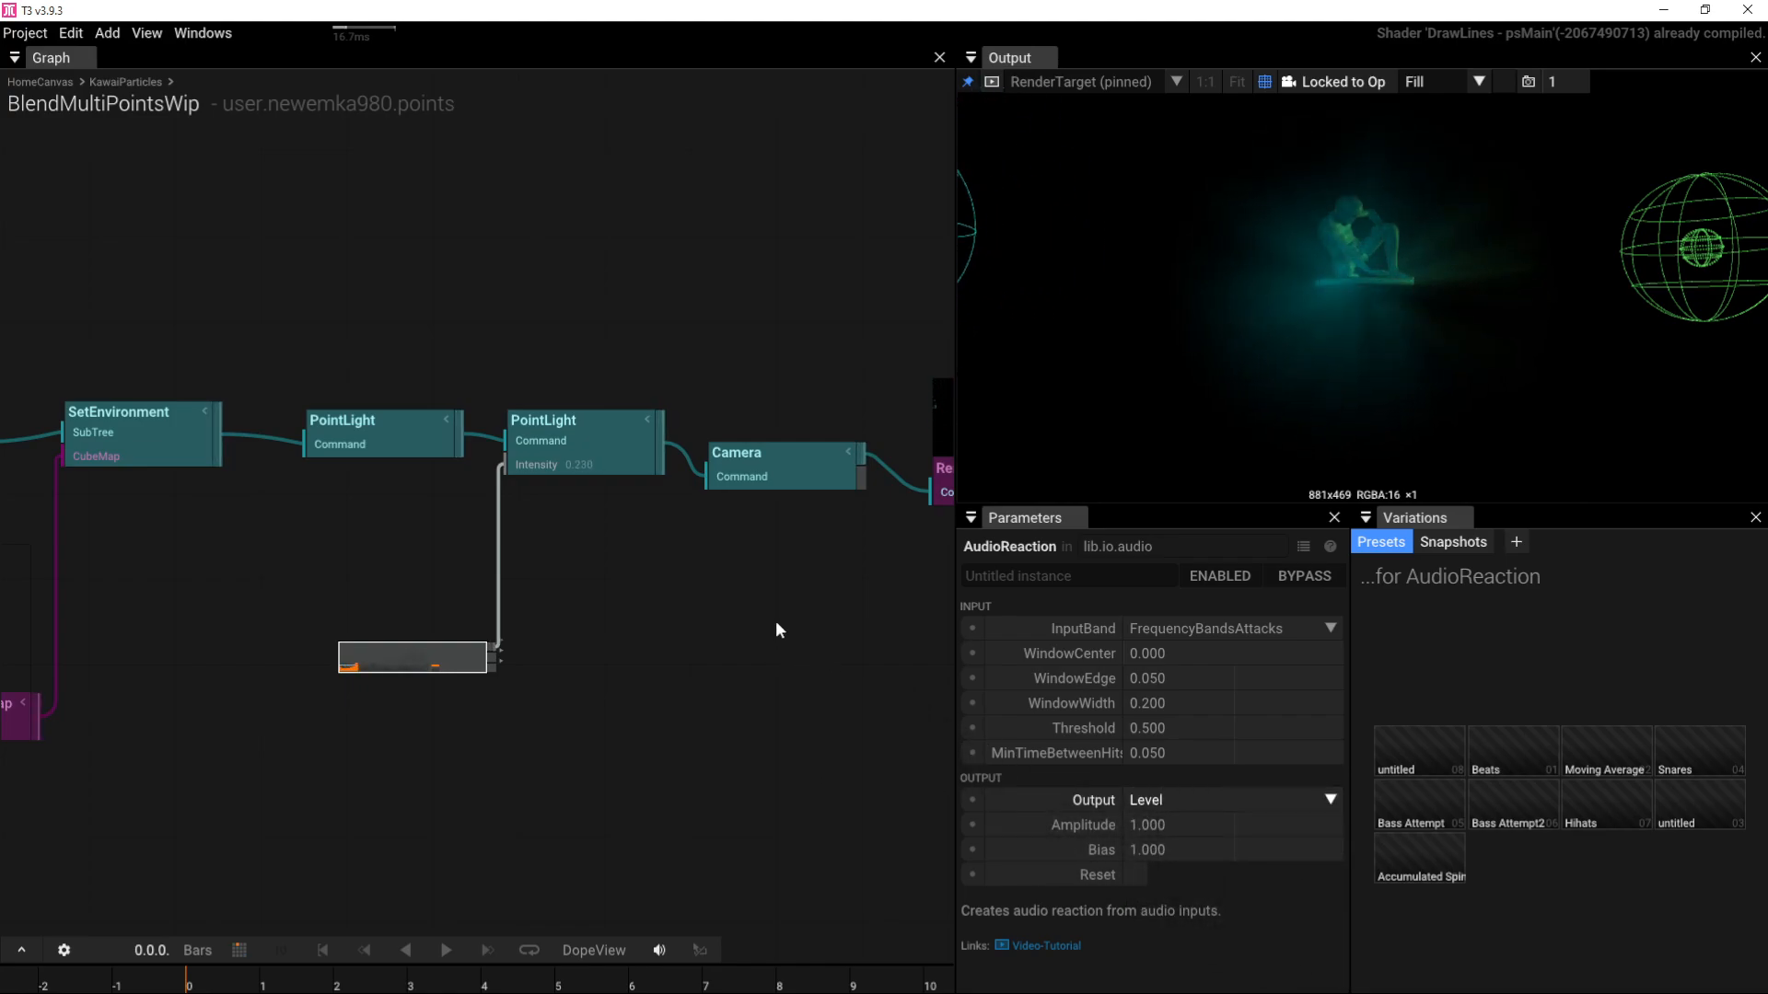
drag(1316, 344, 1258, 391)
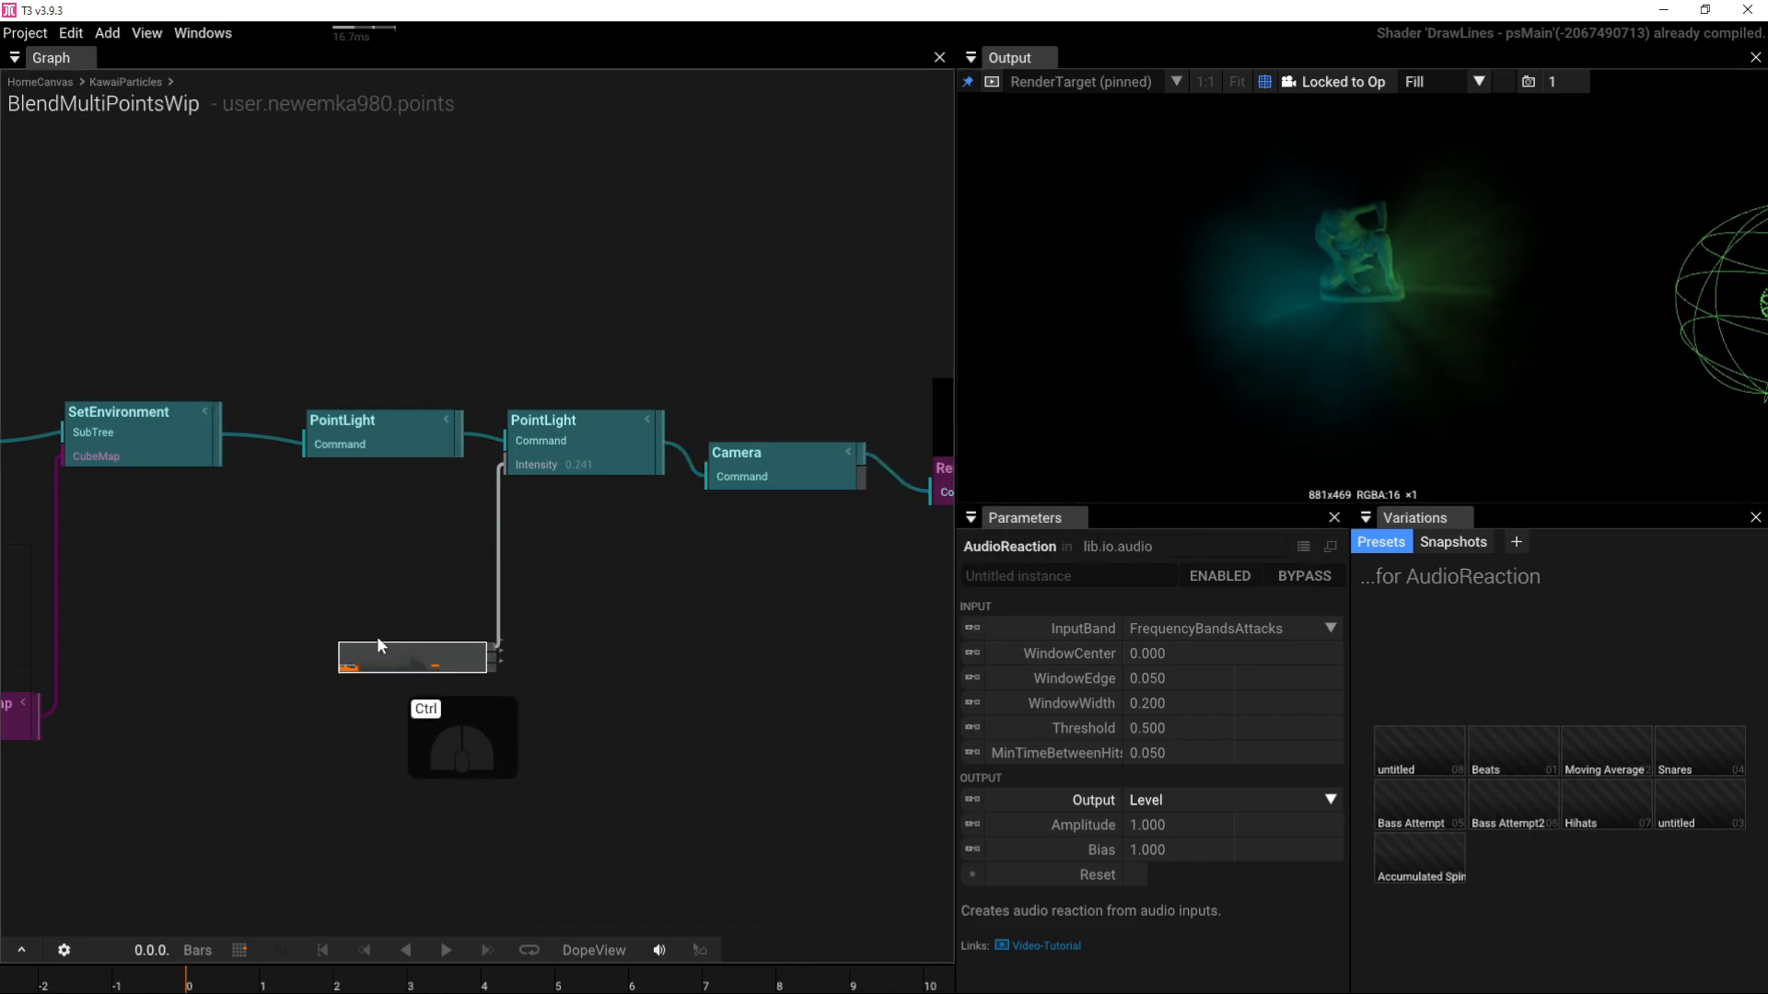
Step: Duplicate the AudioReaction and wire the copy to the first PointLight's Intensity
key(ctrl+d)
drag(444, 569, 289, 453)
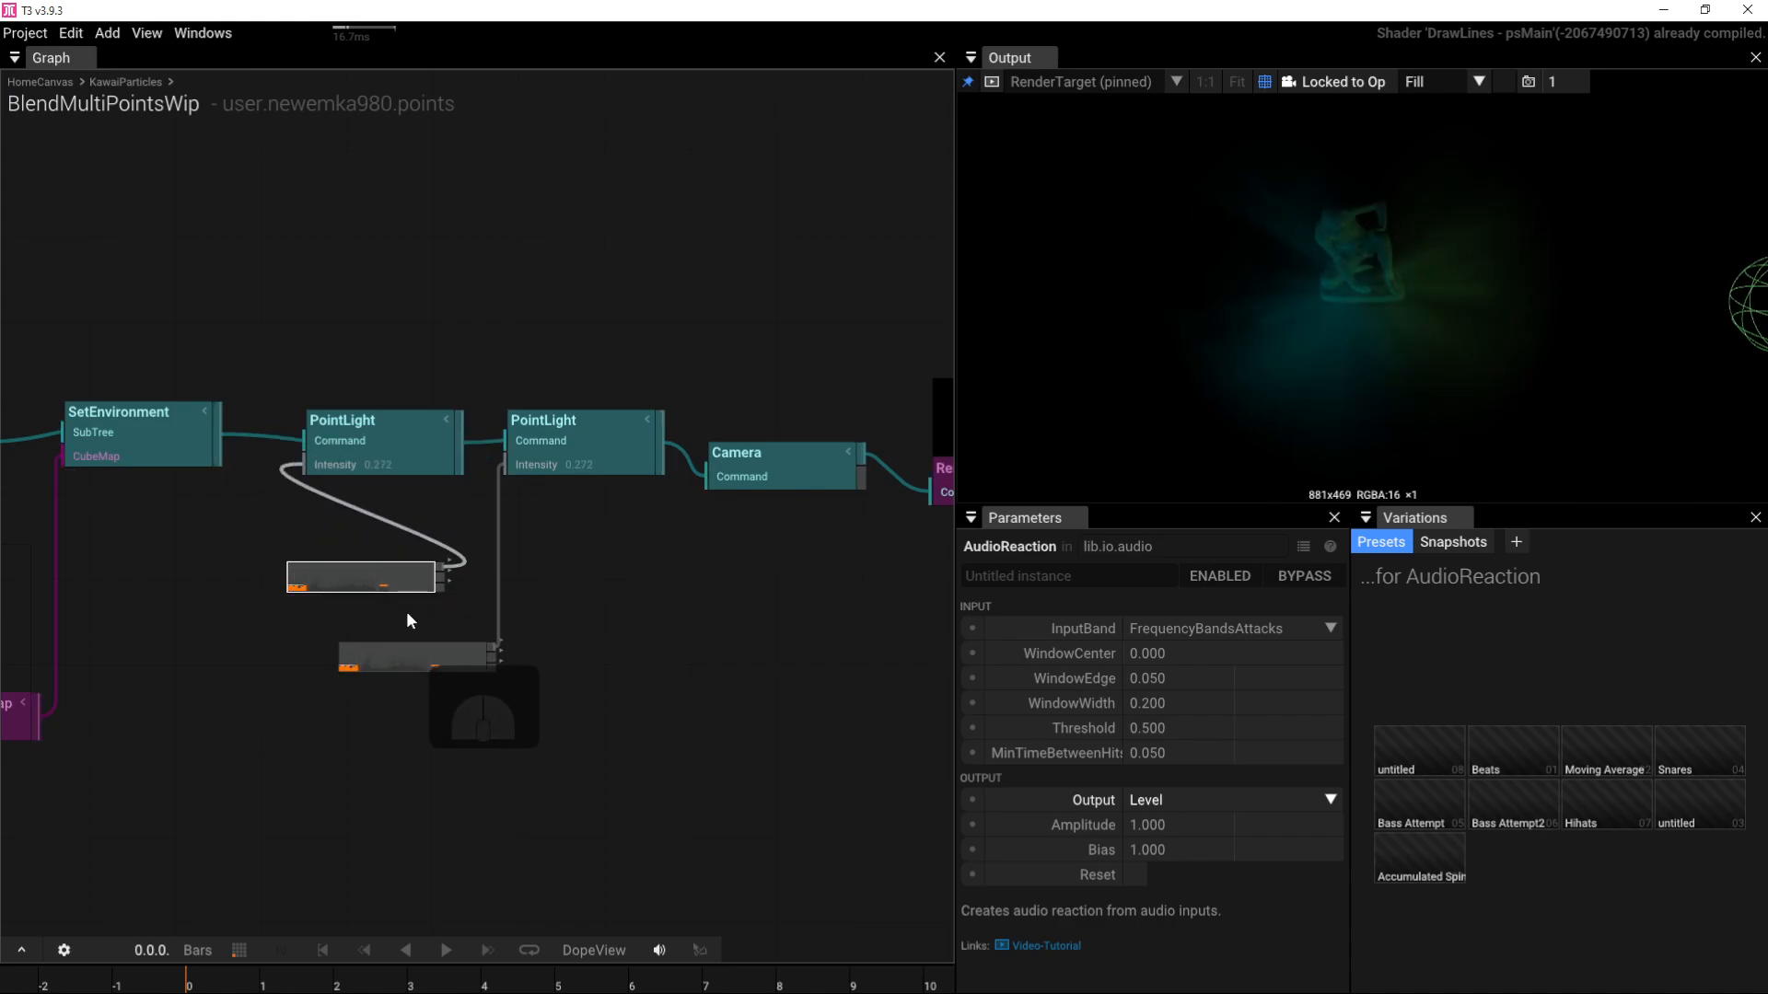
click(370, 573)
Step: Set the copied AudioReaction's WindowCenter to 0.830
drag(1158, 649, 1467, 626)
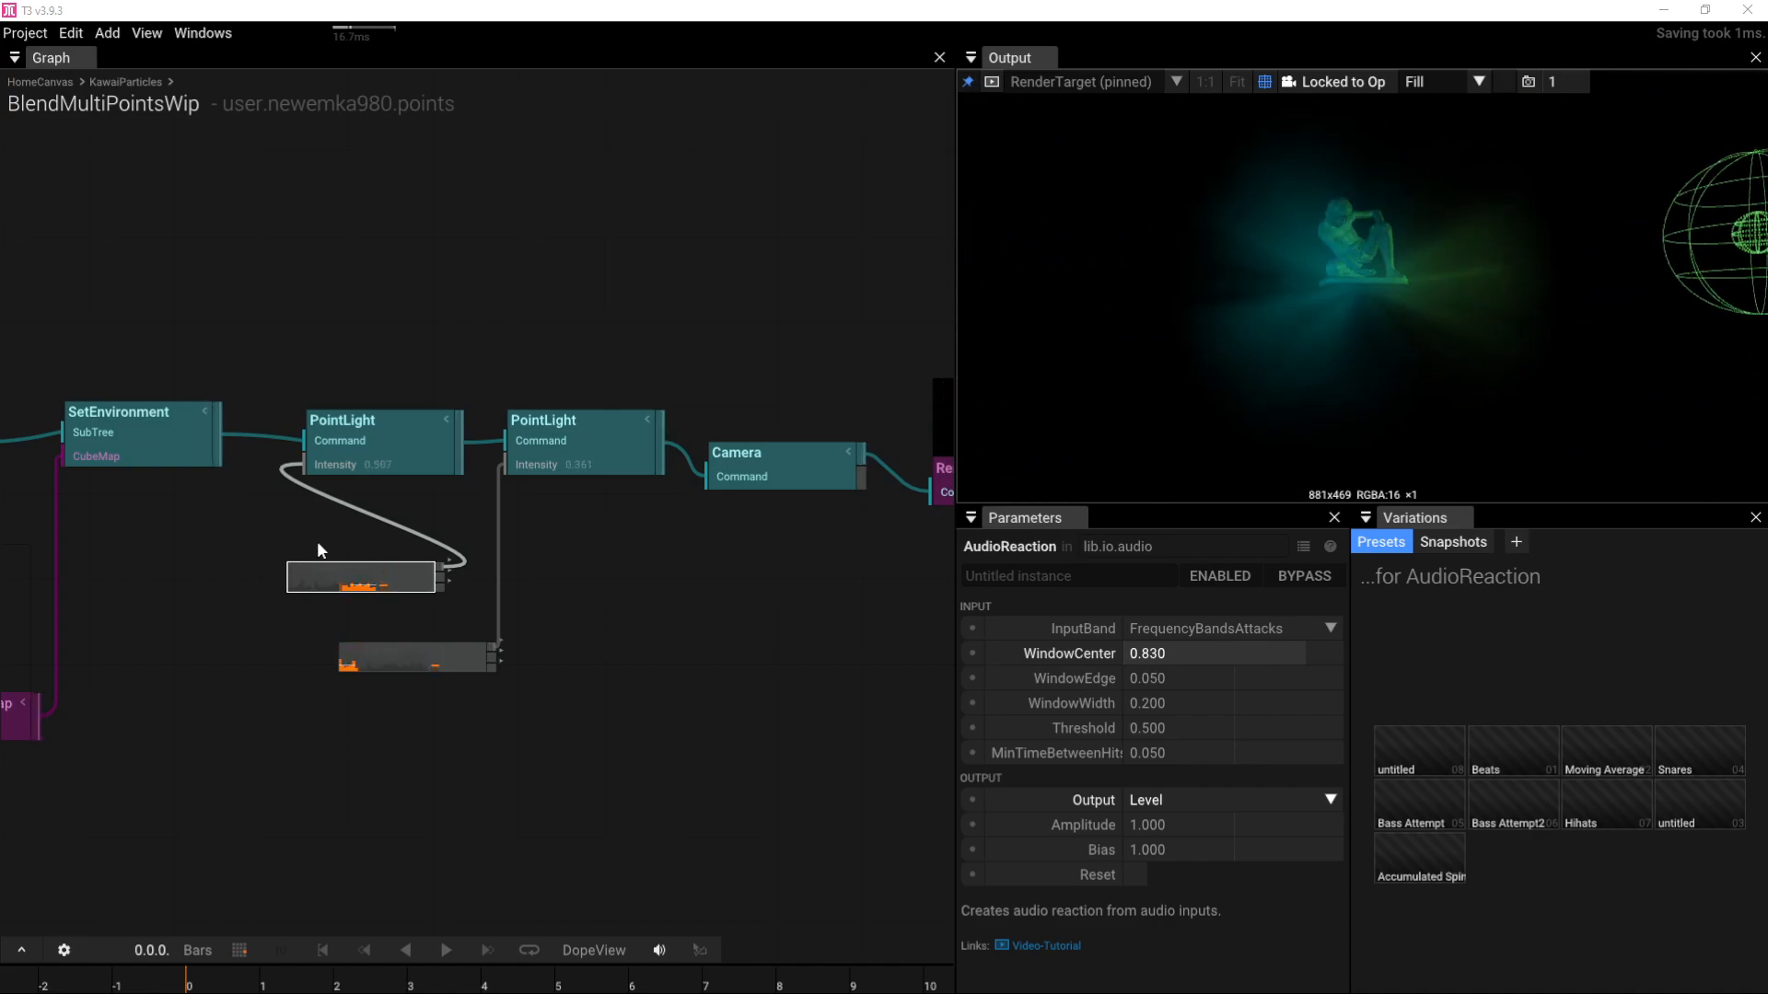
right_drag(317, 550, 746, 555)
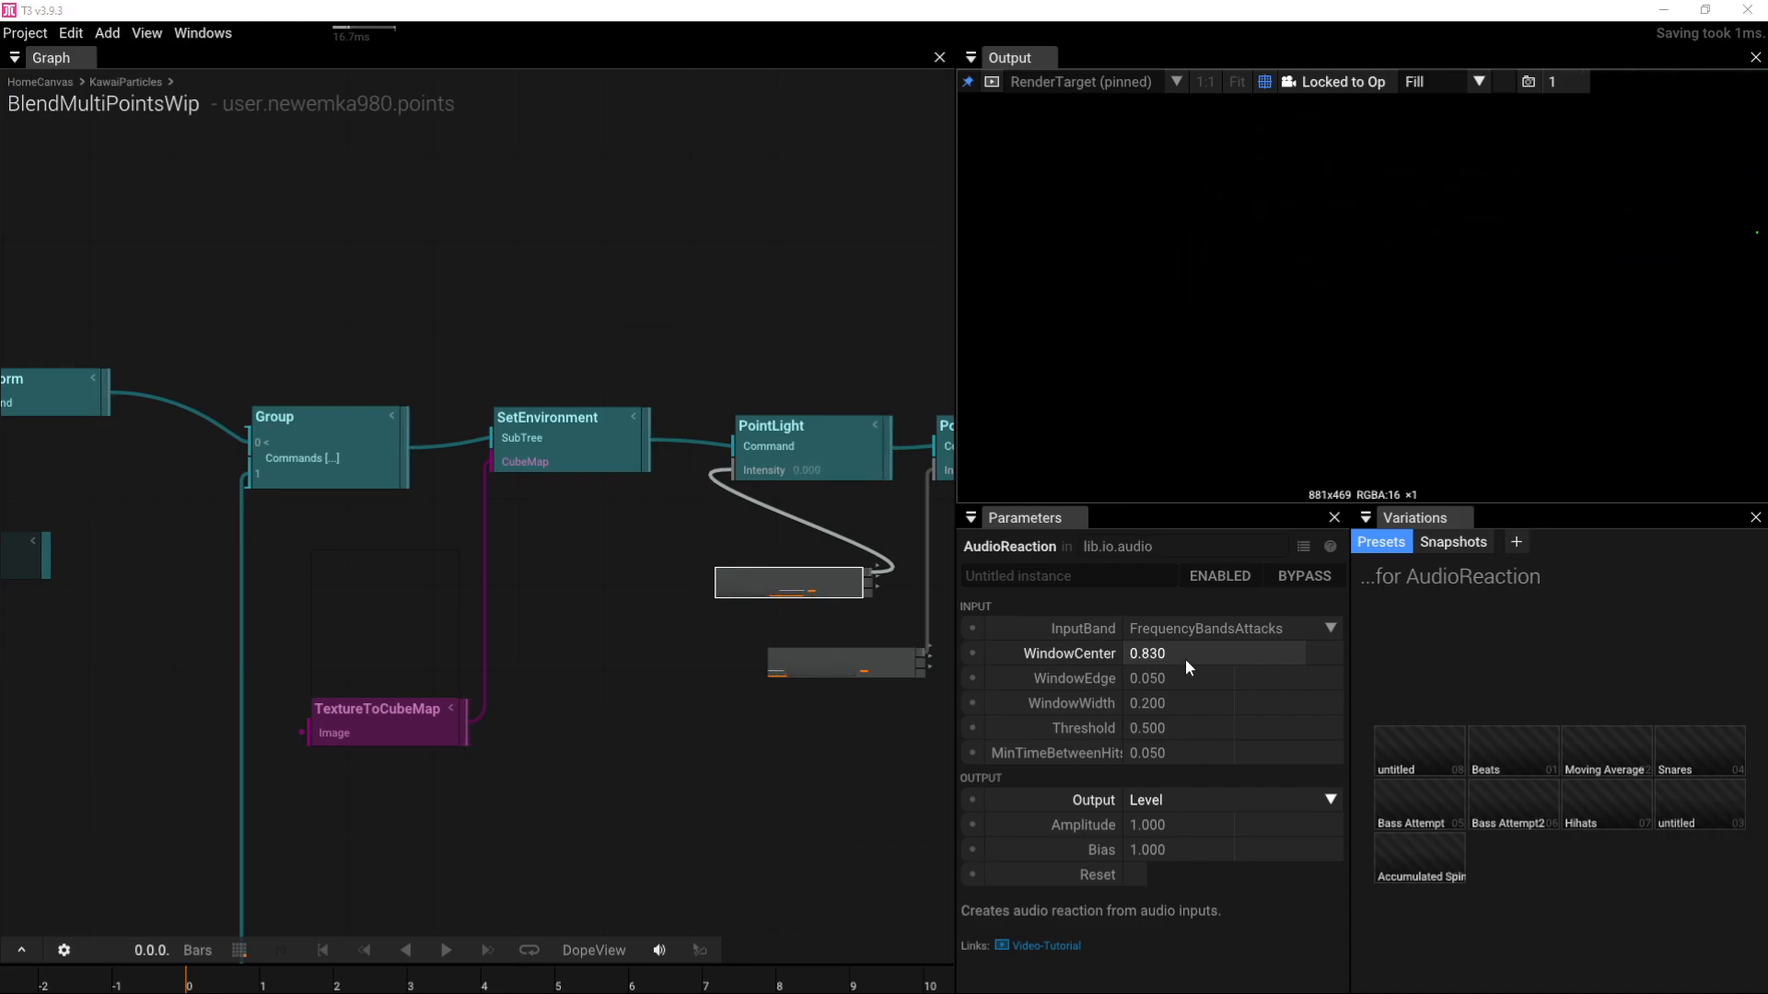
drag(830, 584, 715, 624)
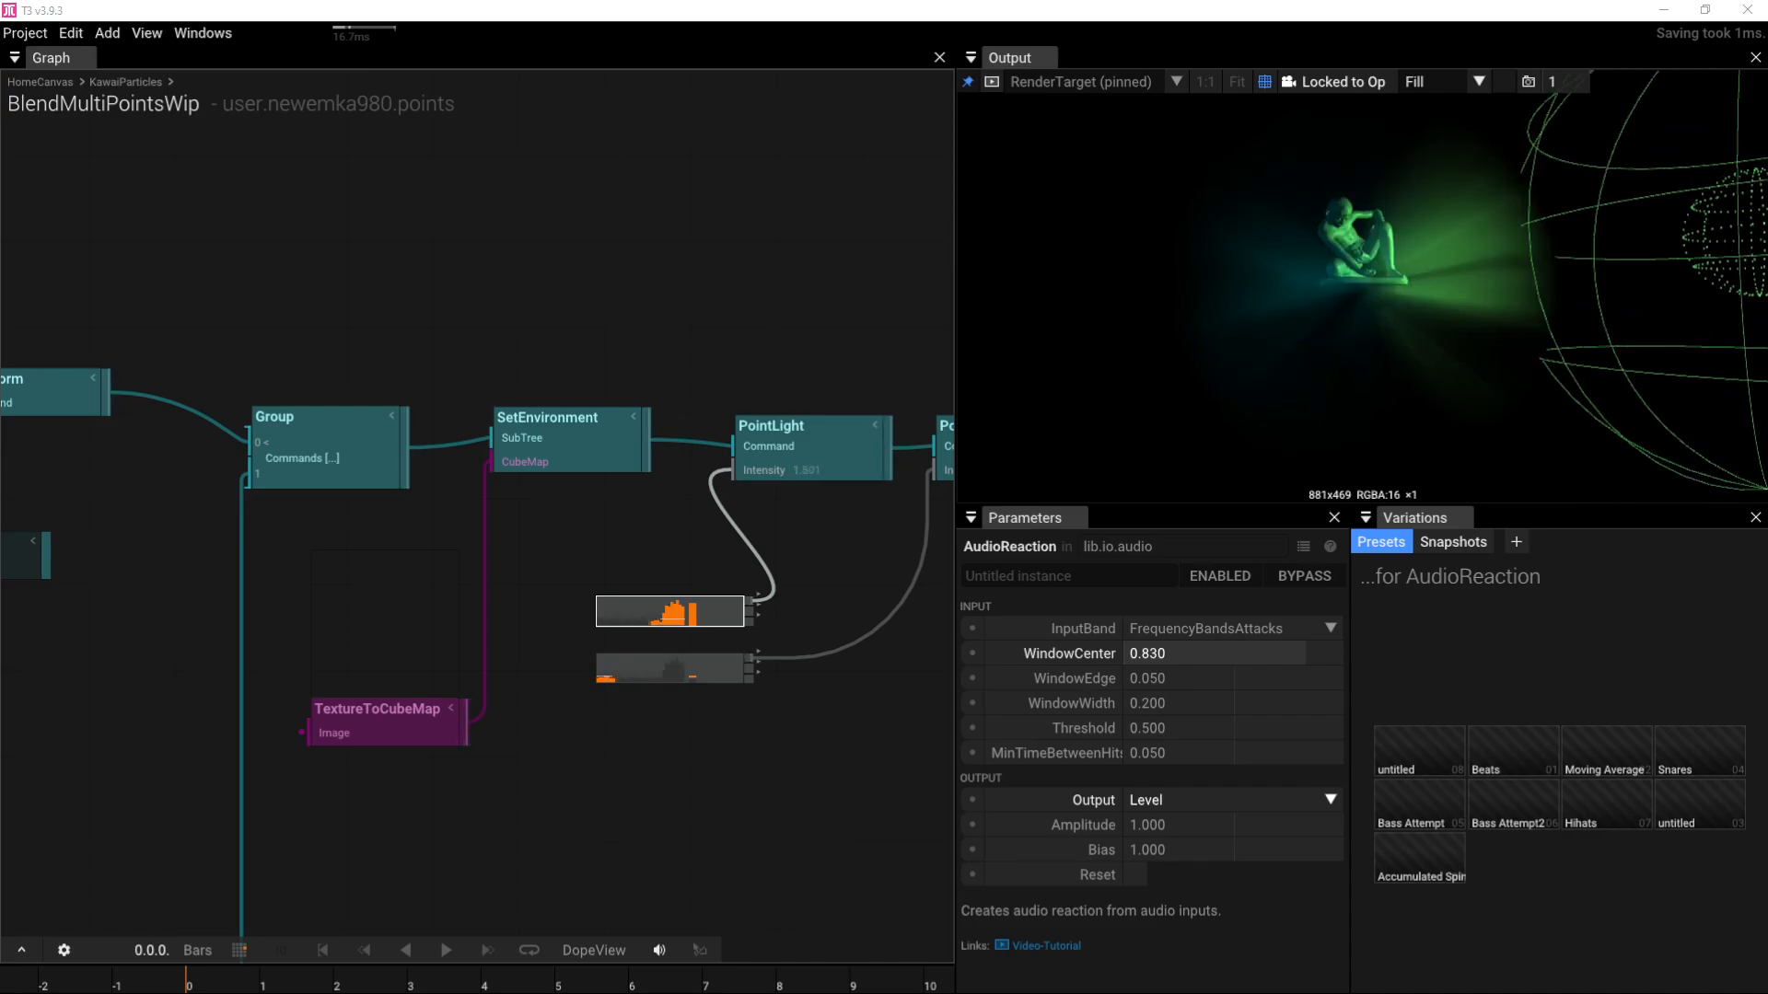
Step: Adjust the system volume and pan the graph toward the statue's mesh nodes
click(1656, 987)
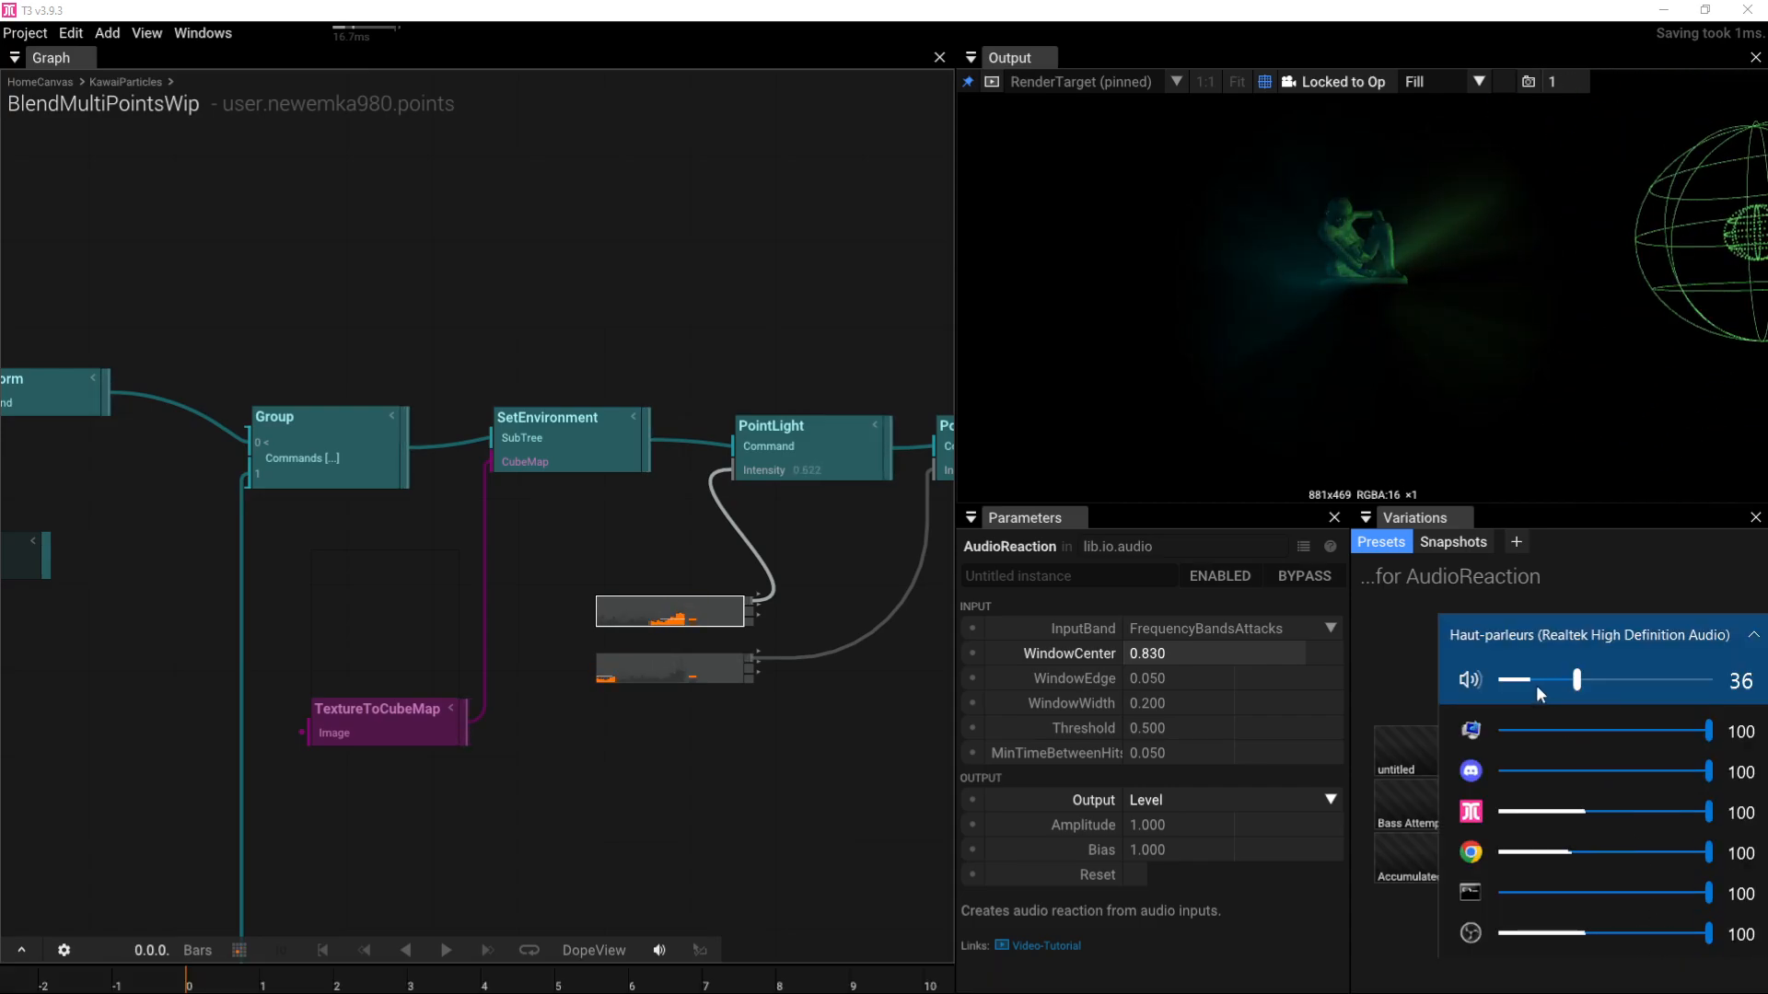
click(448, 300)
right_drag(28, 331, 553, 267)
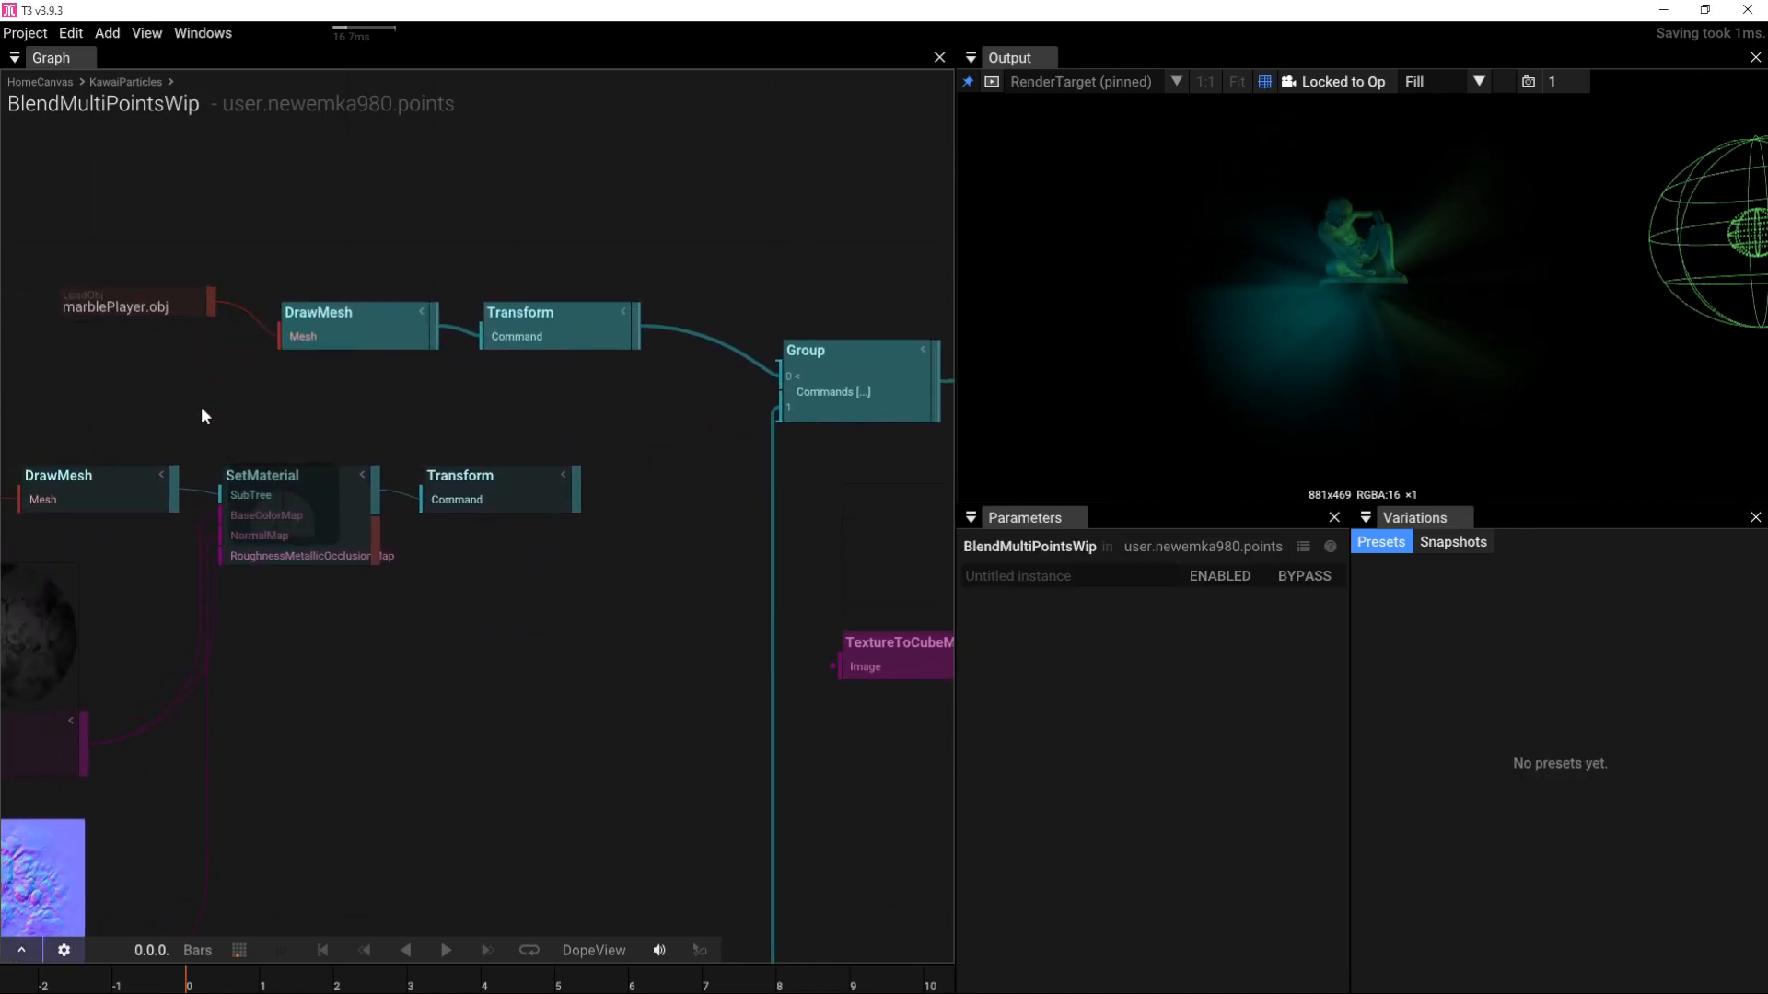
Step: Move the QuadMesh branch of nodes down to the bottom of the graph
right_drag(203, 411, 505, 418)
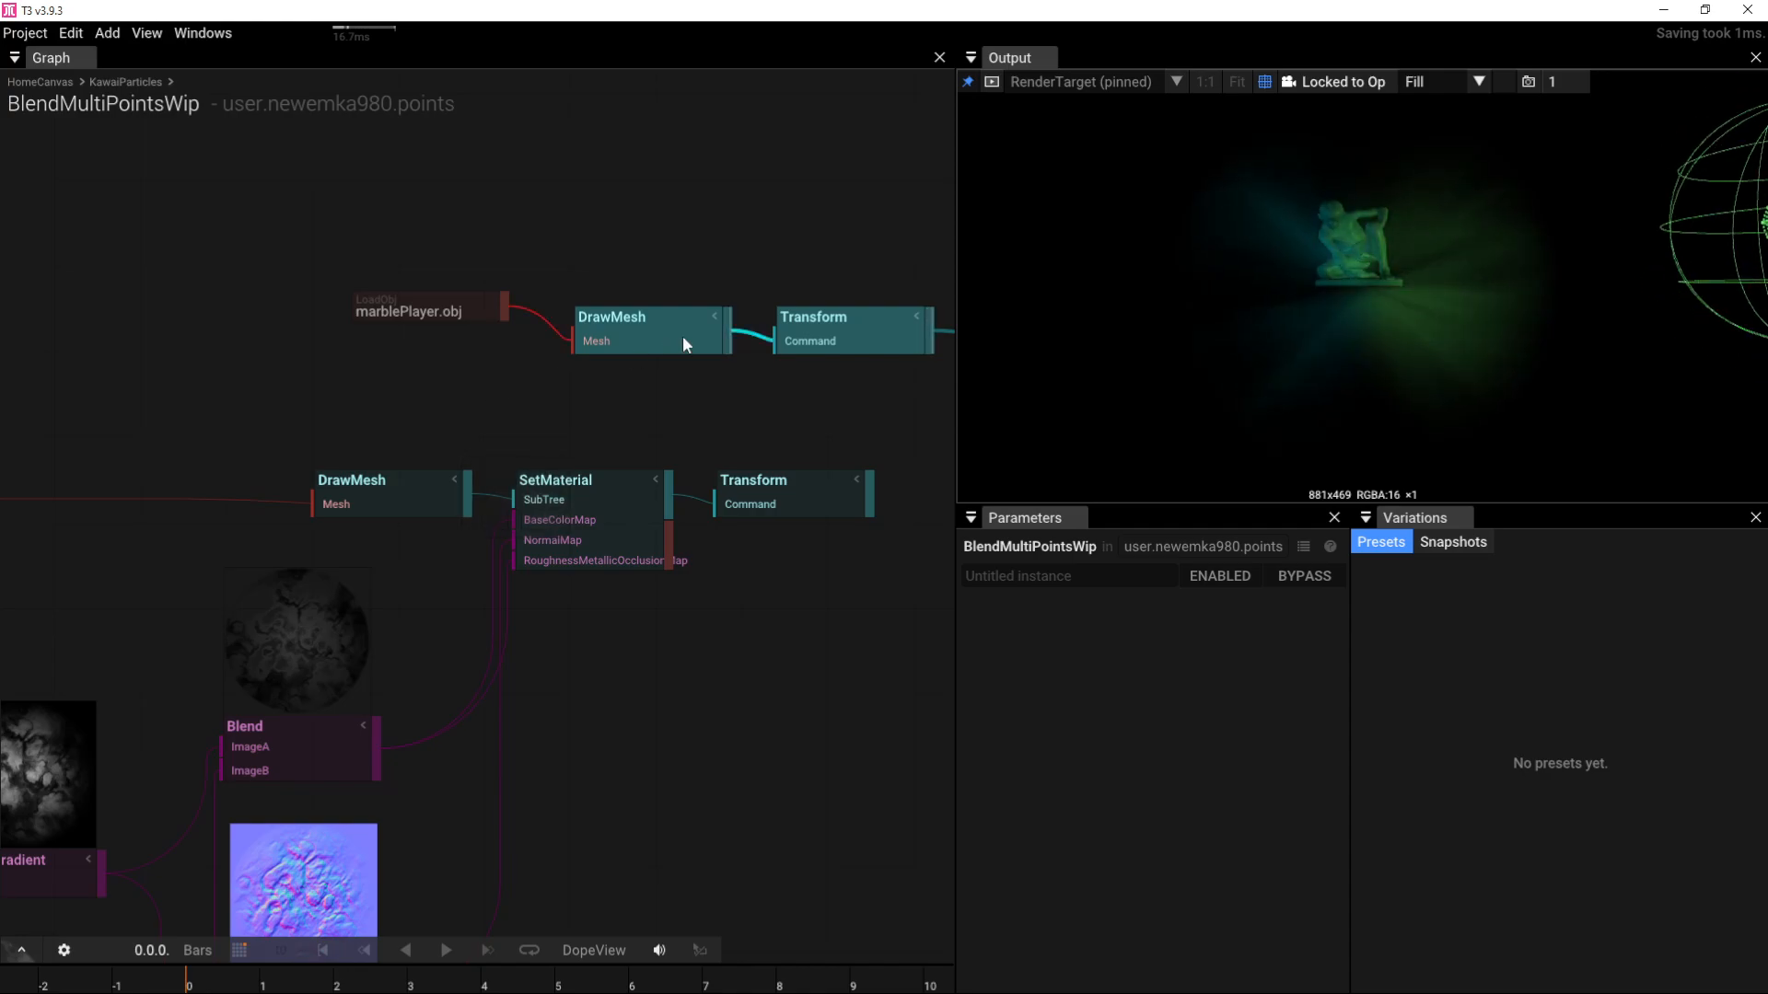
drag(1254, 266, 1324, 334)
right_drag(248, 443, 606, 296)
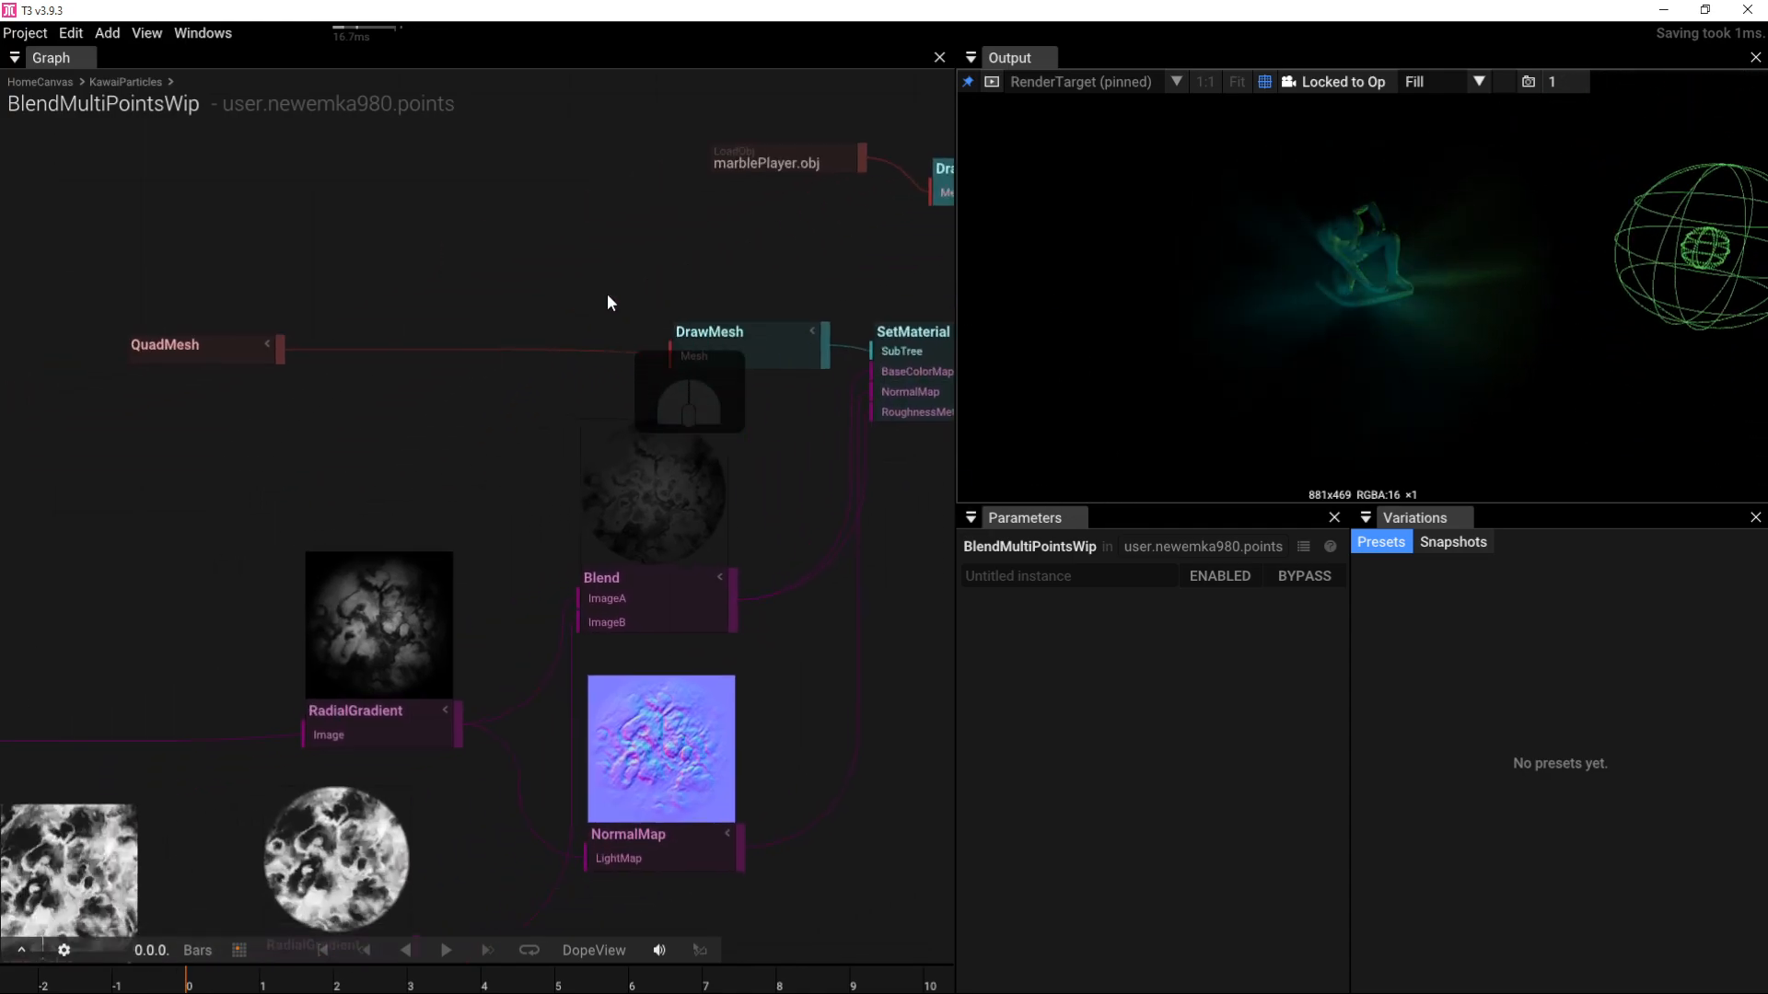
scroll(606, 294, down, 4)
right_drag(388, 184, 617, 134)
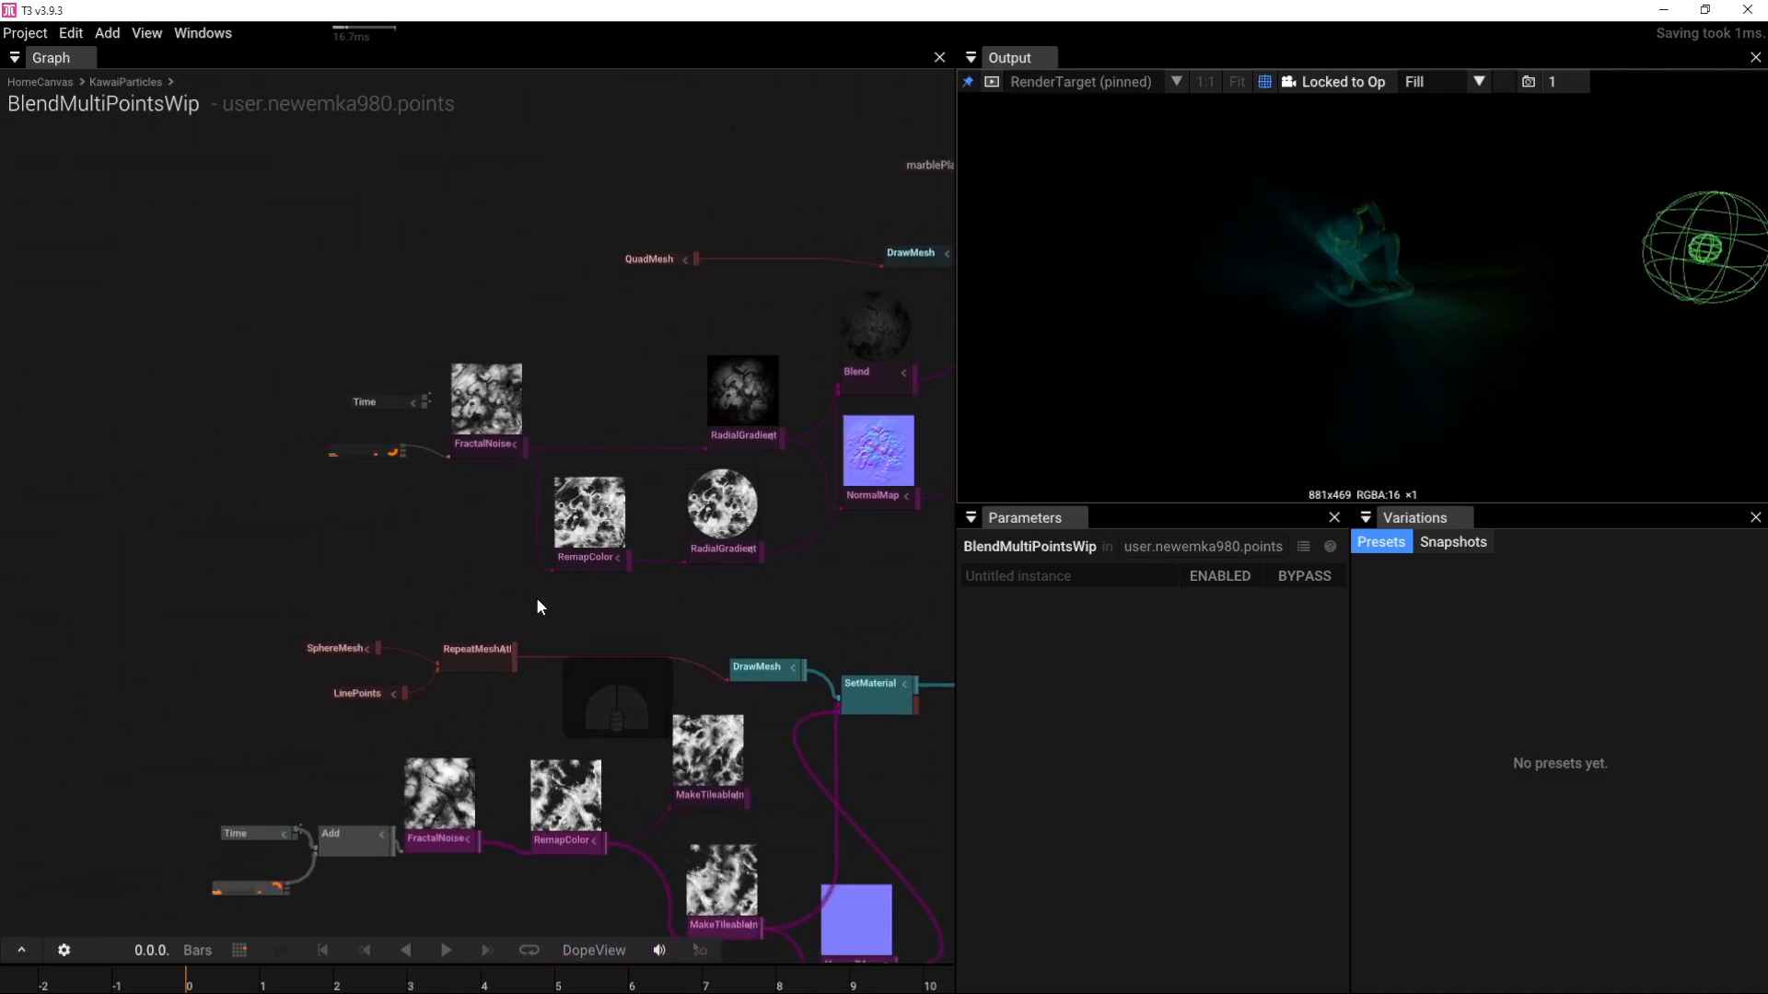
right_drag(539, 607, 556, 414)
scroll(600, 399, down, 2)
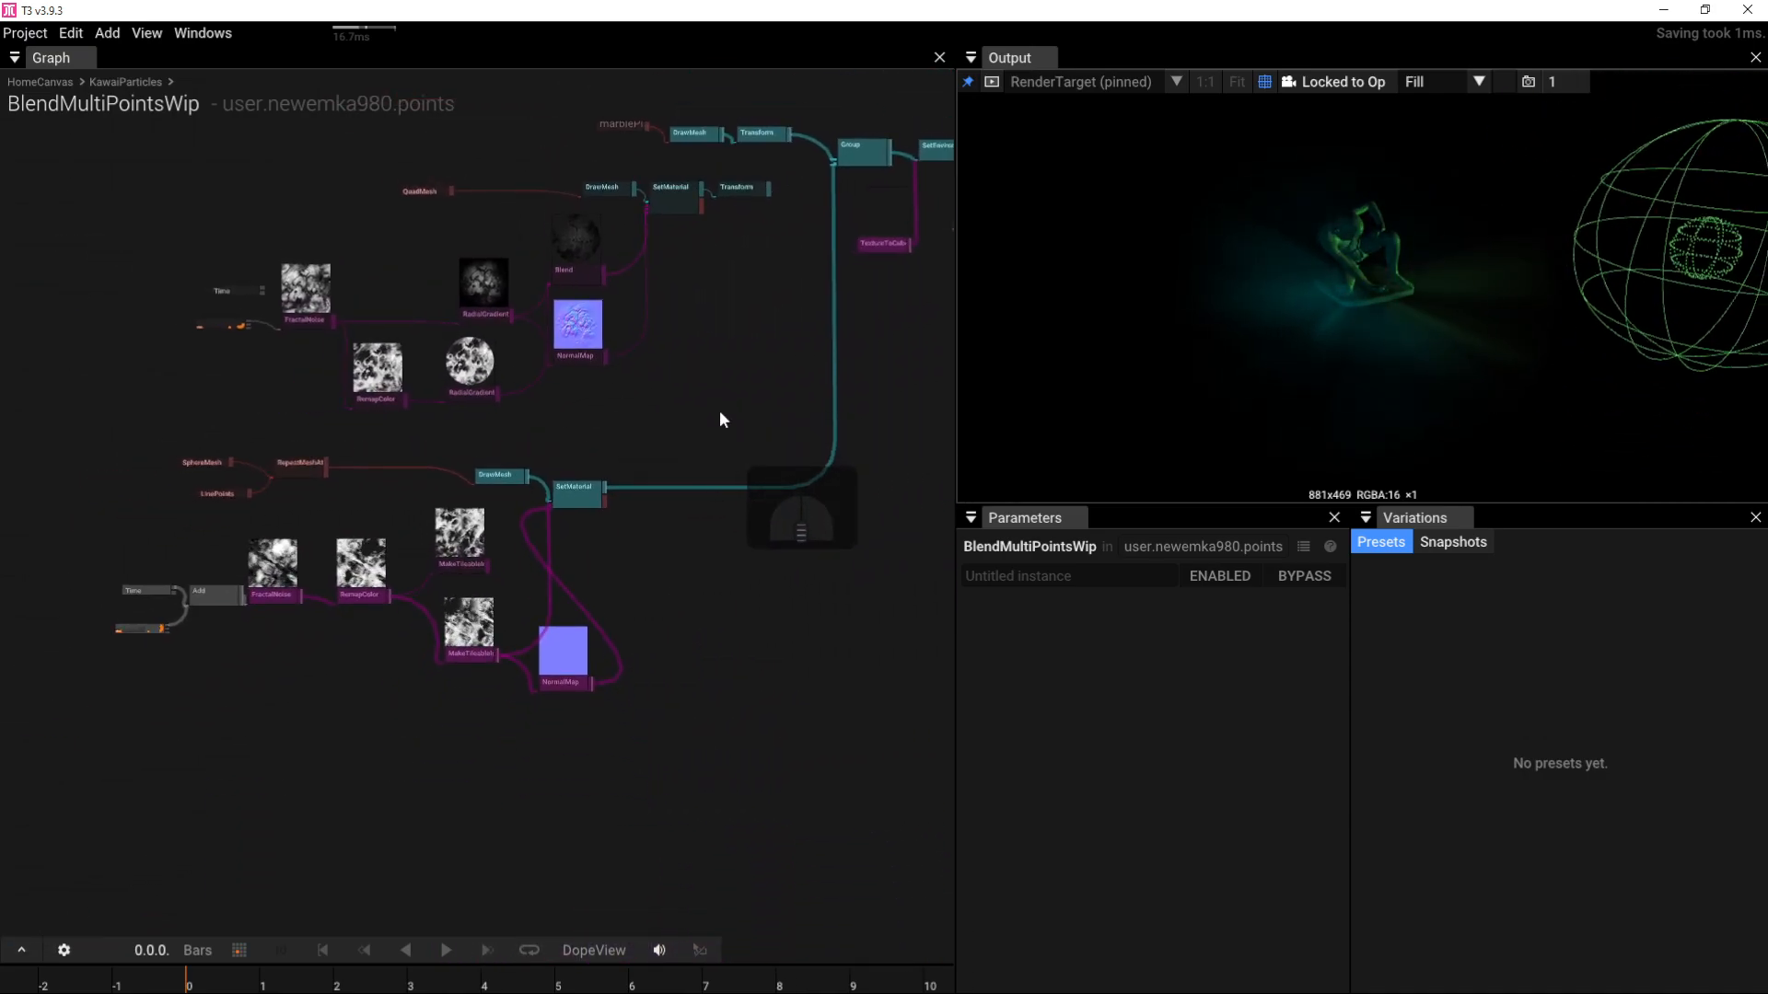
drag(719, 419, 798, 422)
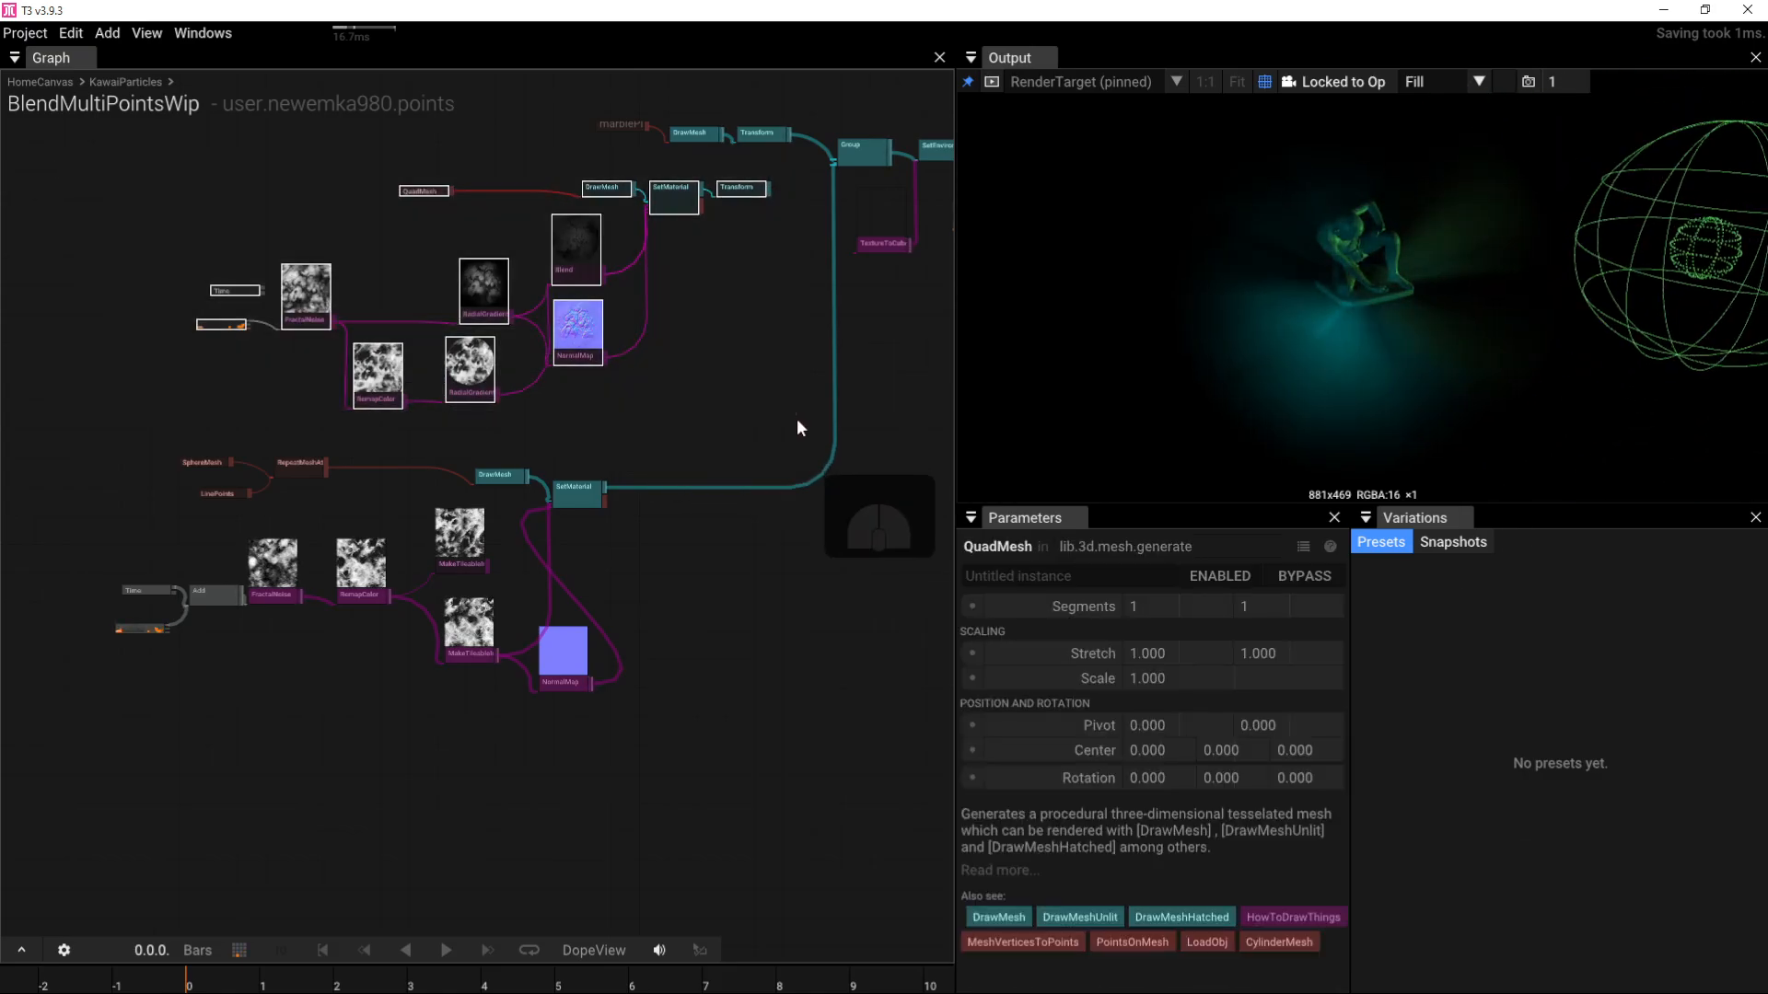
drag(738, 195, 616, 913)
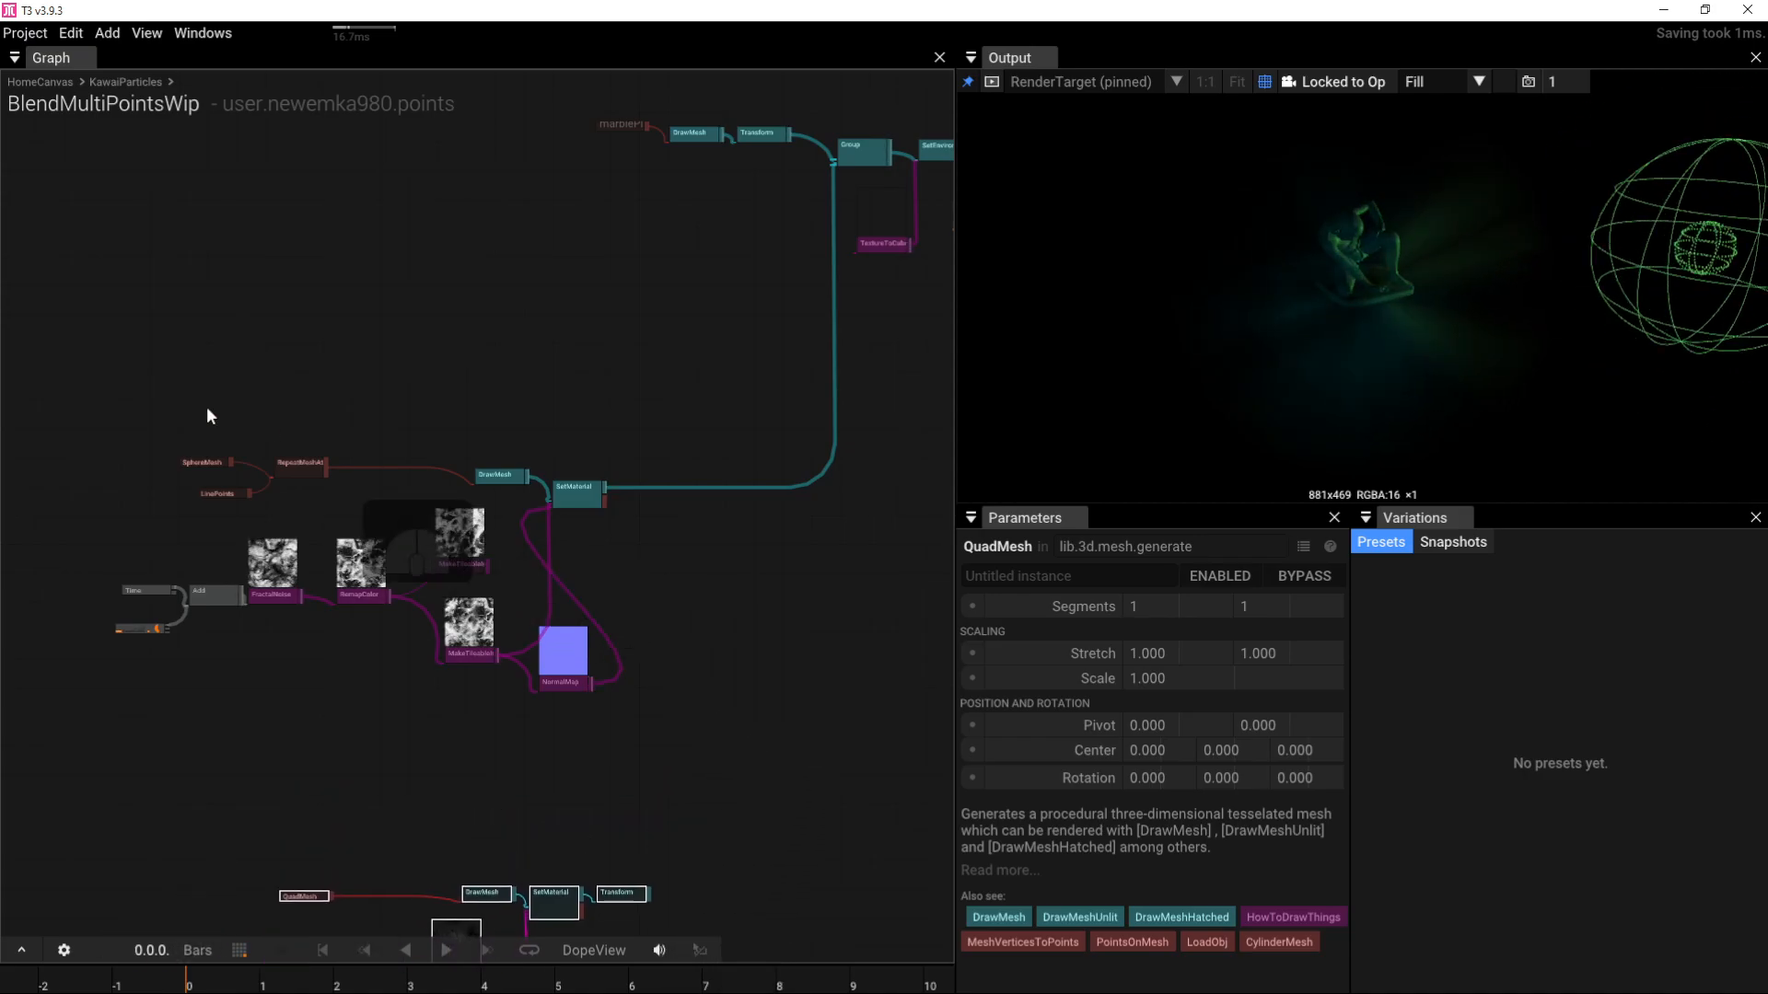
Step: Shift the SphereMesh group upward, then drag the SphereMesh node alone further left
drag(2, 386, 673, 849)
drag(586, 496, 601, 240)
right_drag(603, 332, 826, 439)
scroll(472, 403, up, 2)
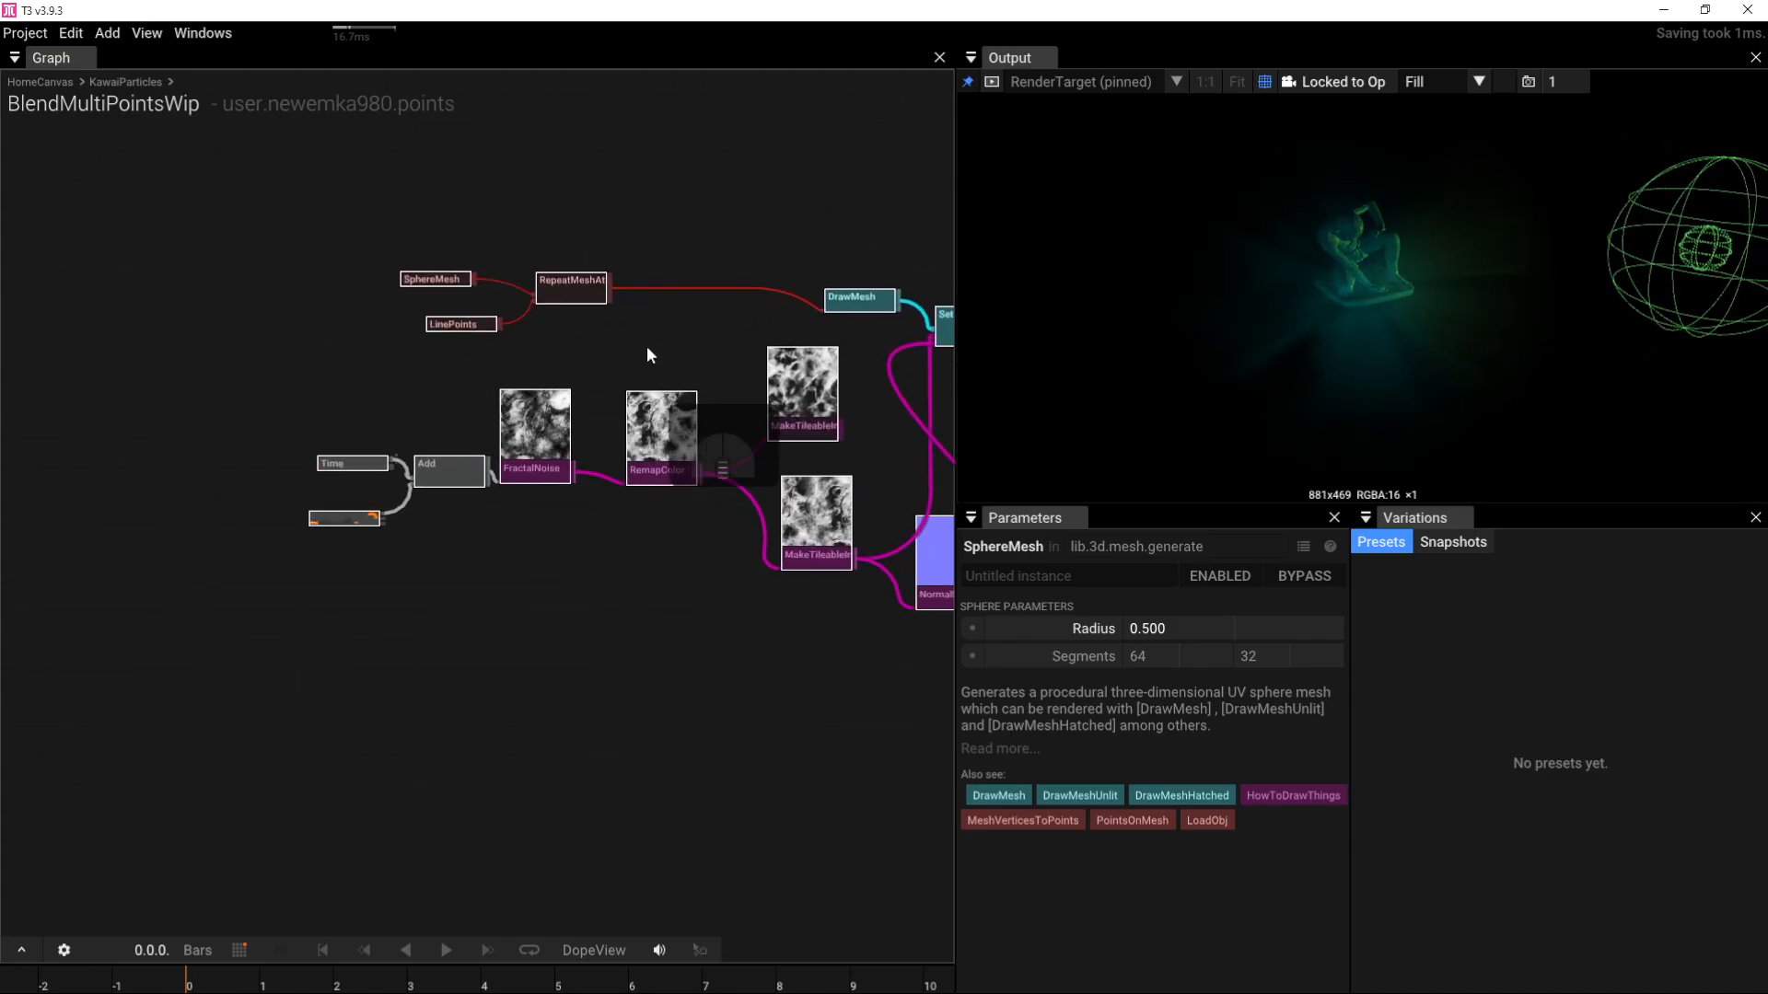
right_drag(646, 354, 580, 449)
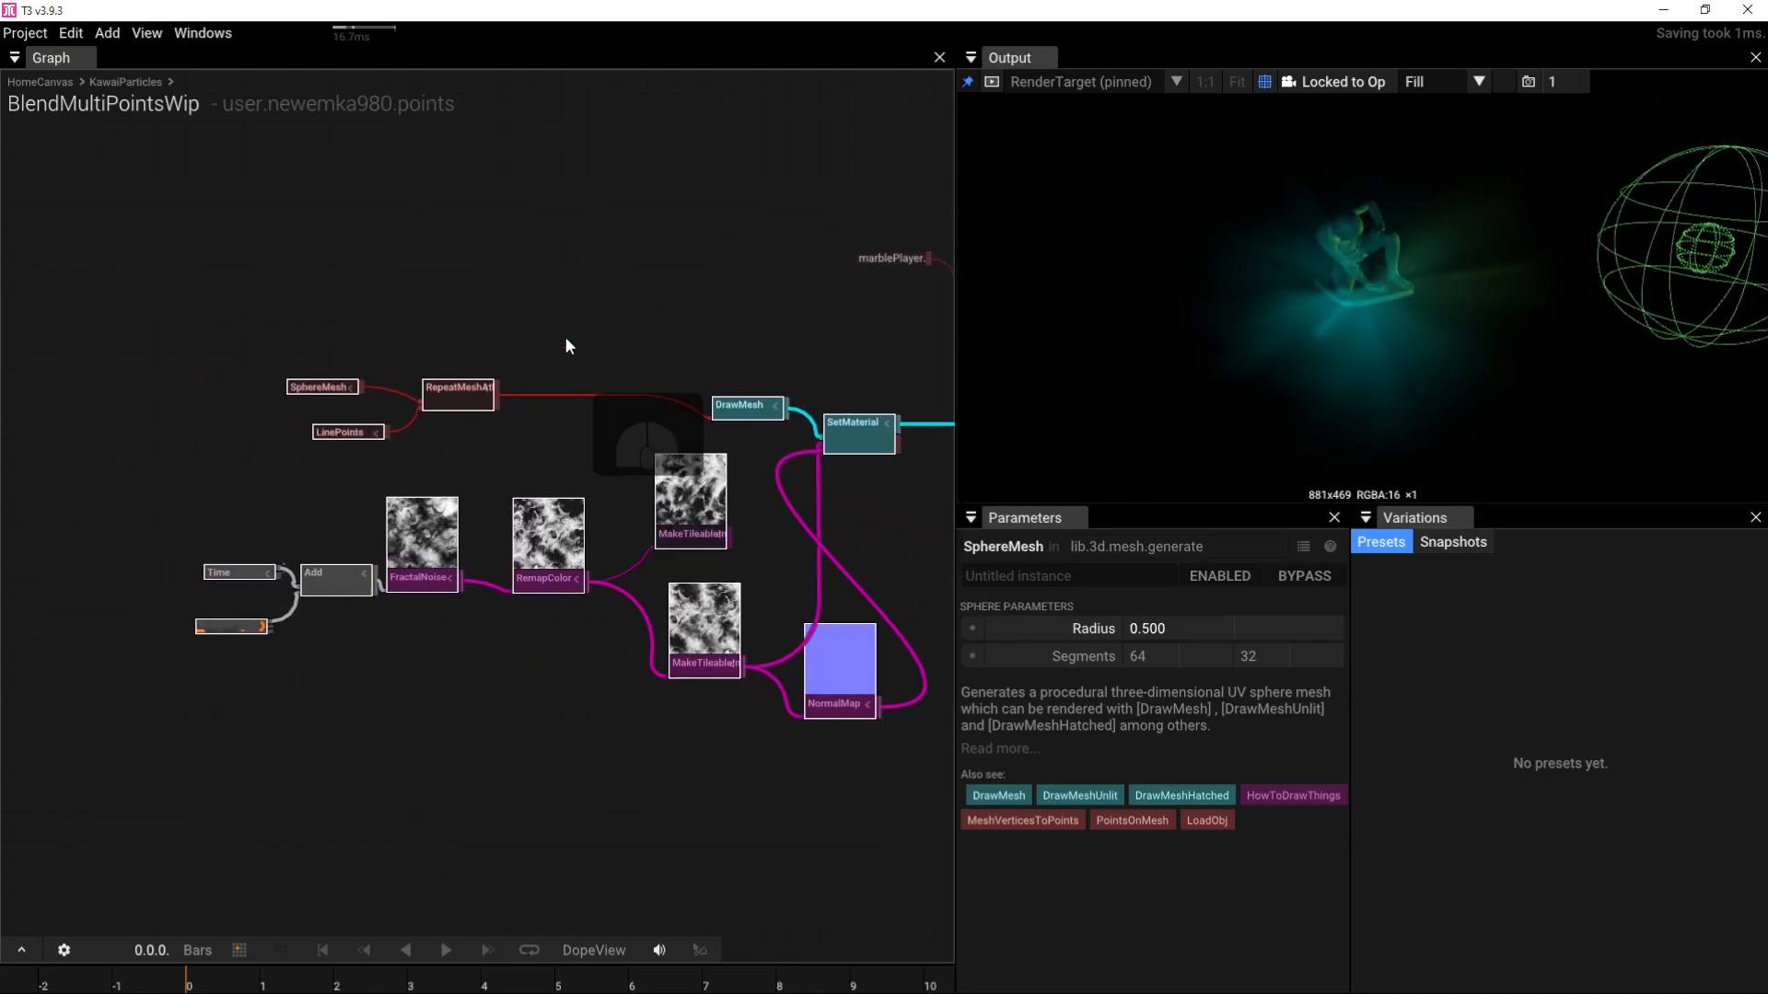
scroll(565, 339, up, 2)
right_drag(159, 399, 422, 398)
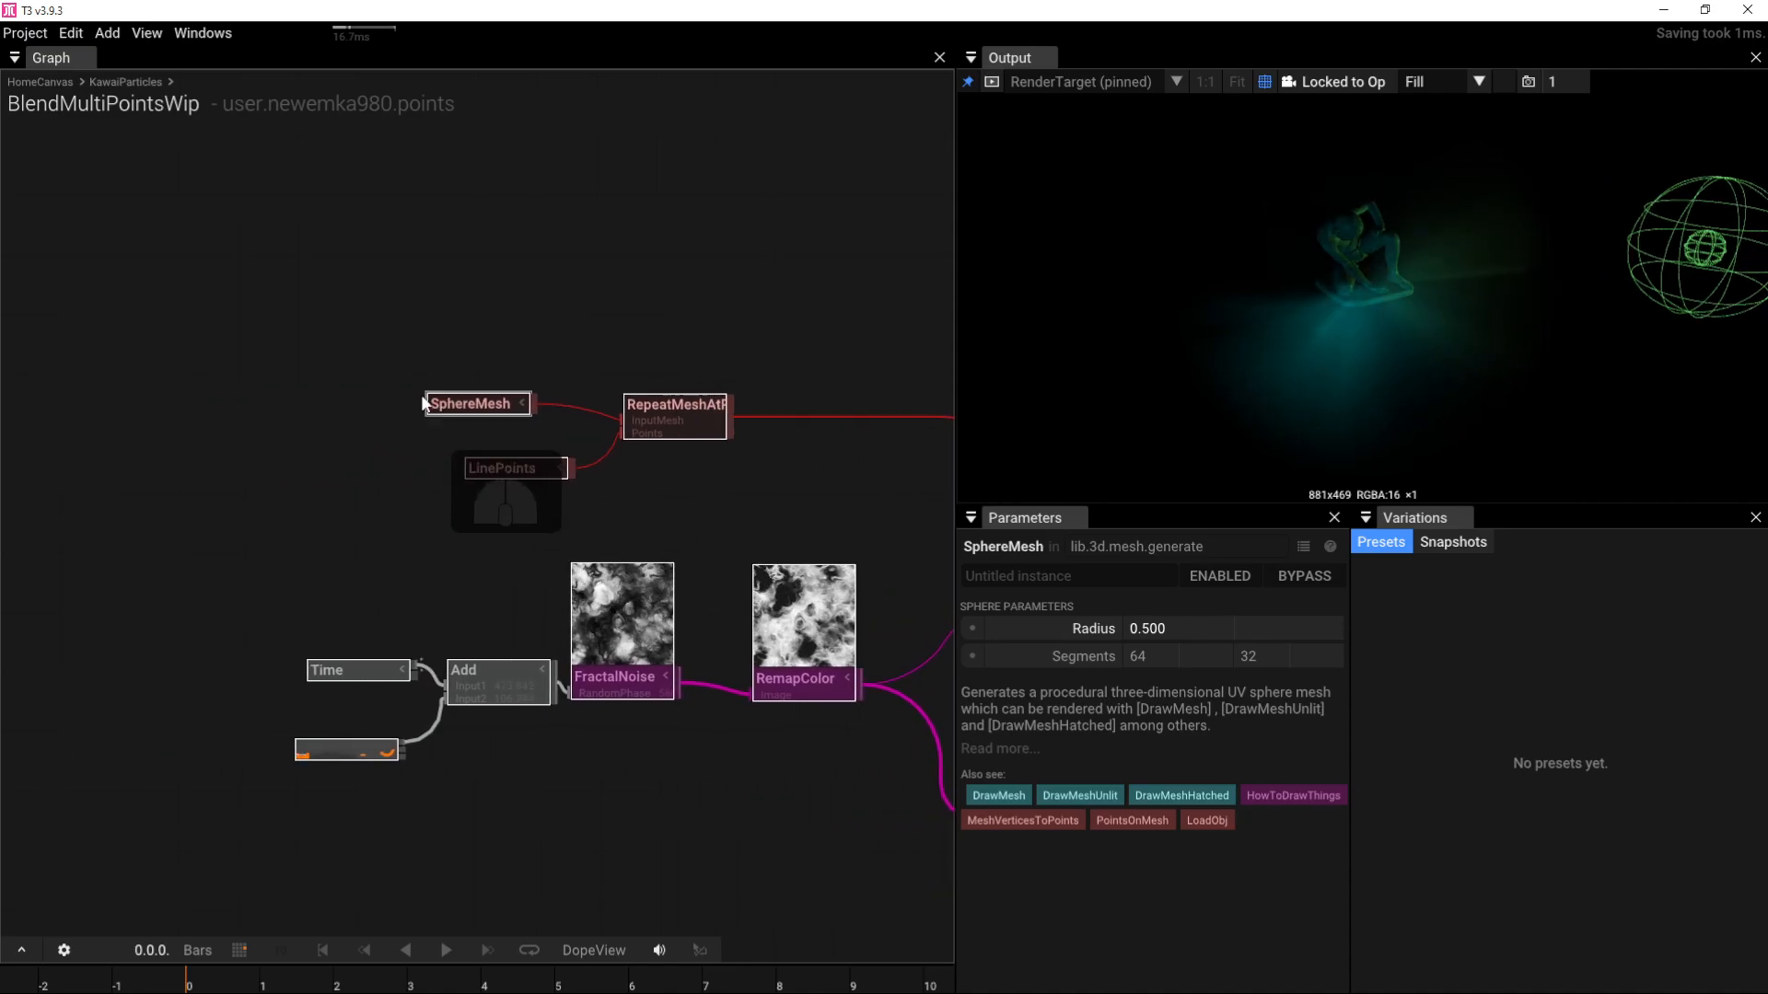
click(402, 541)
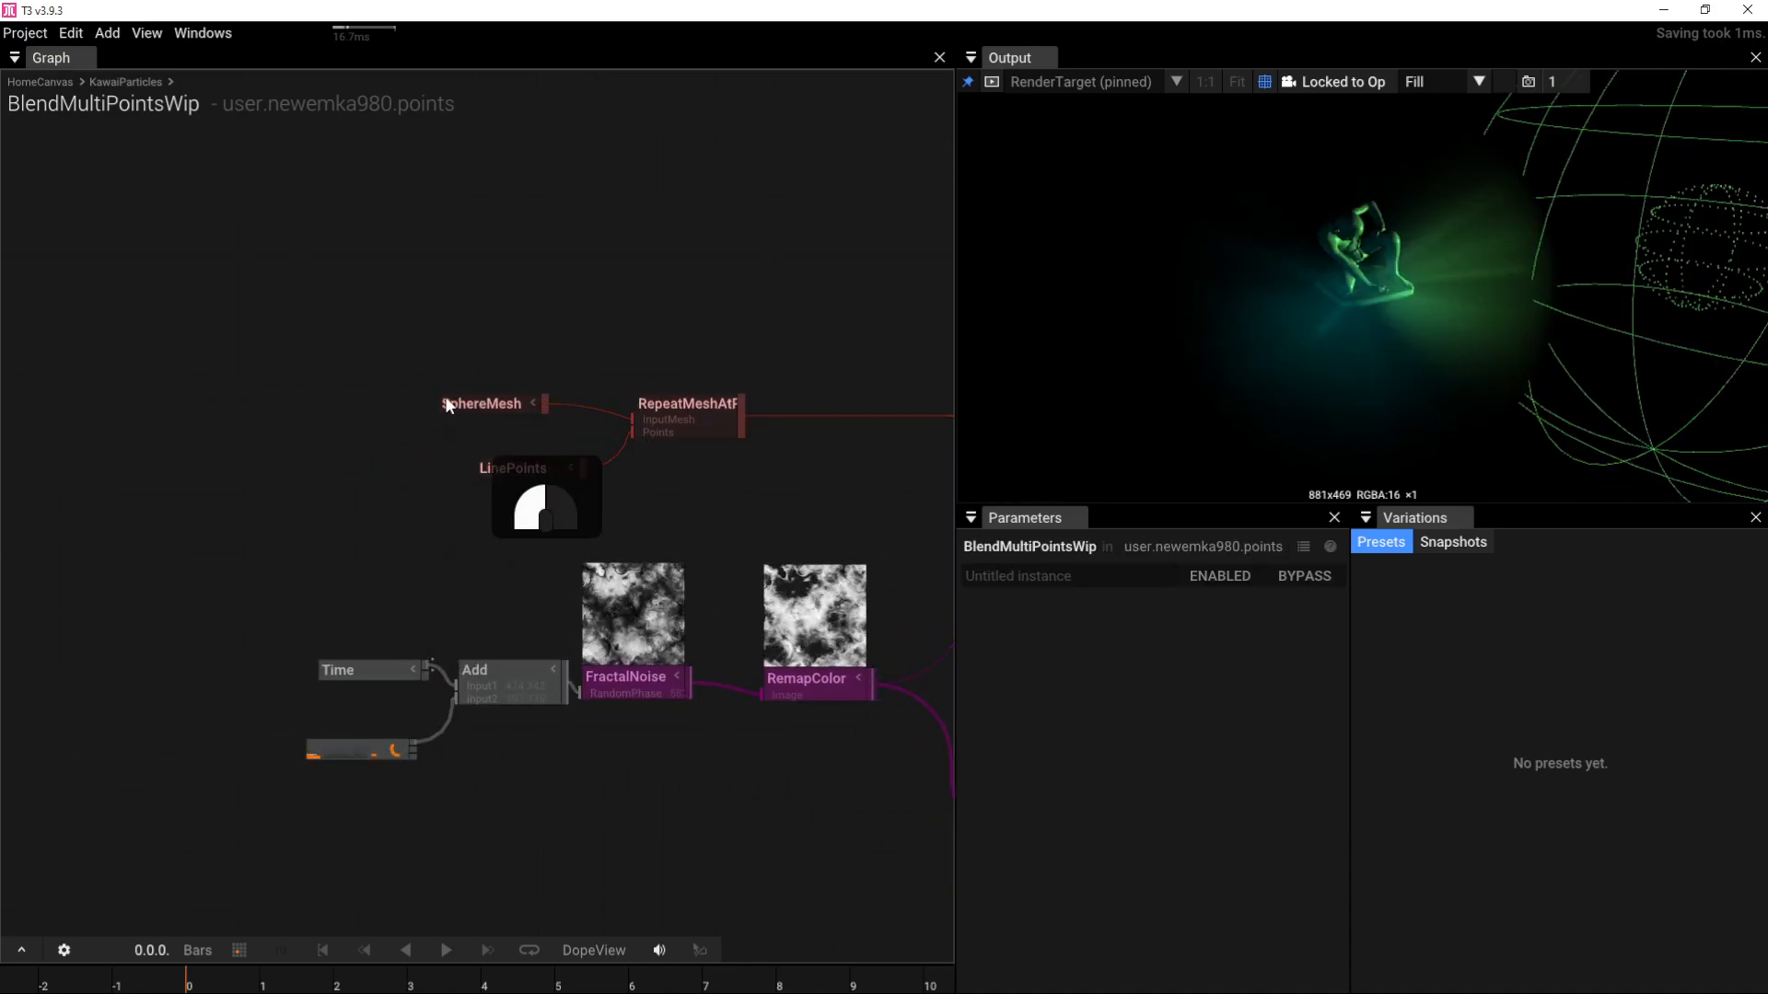
drag(448, 405, 329, 400)
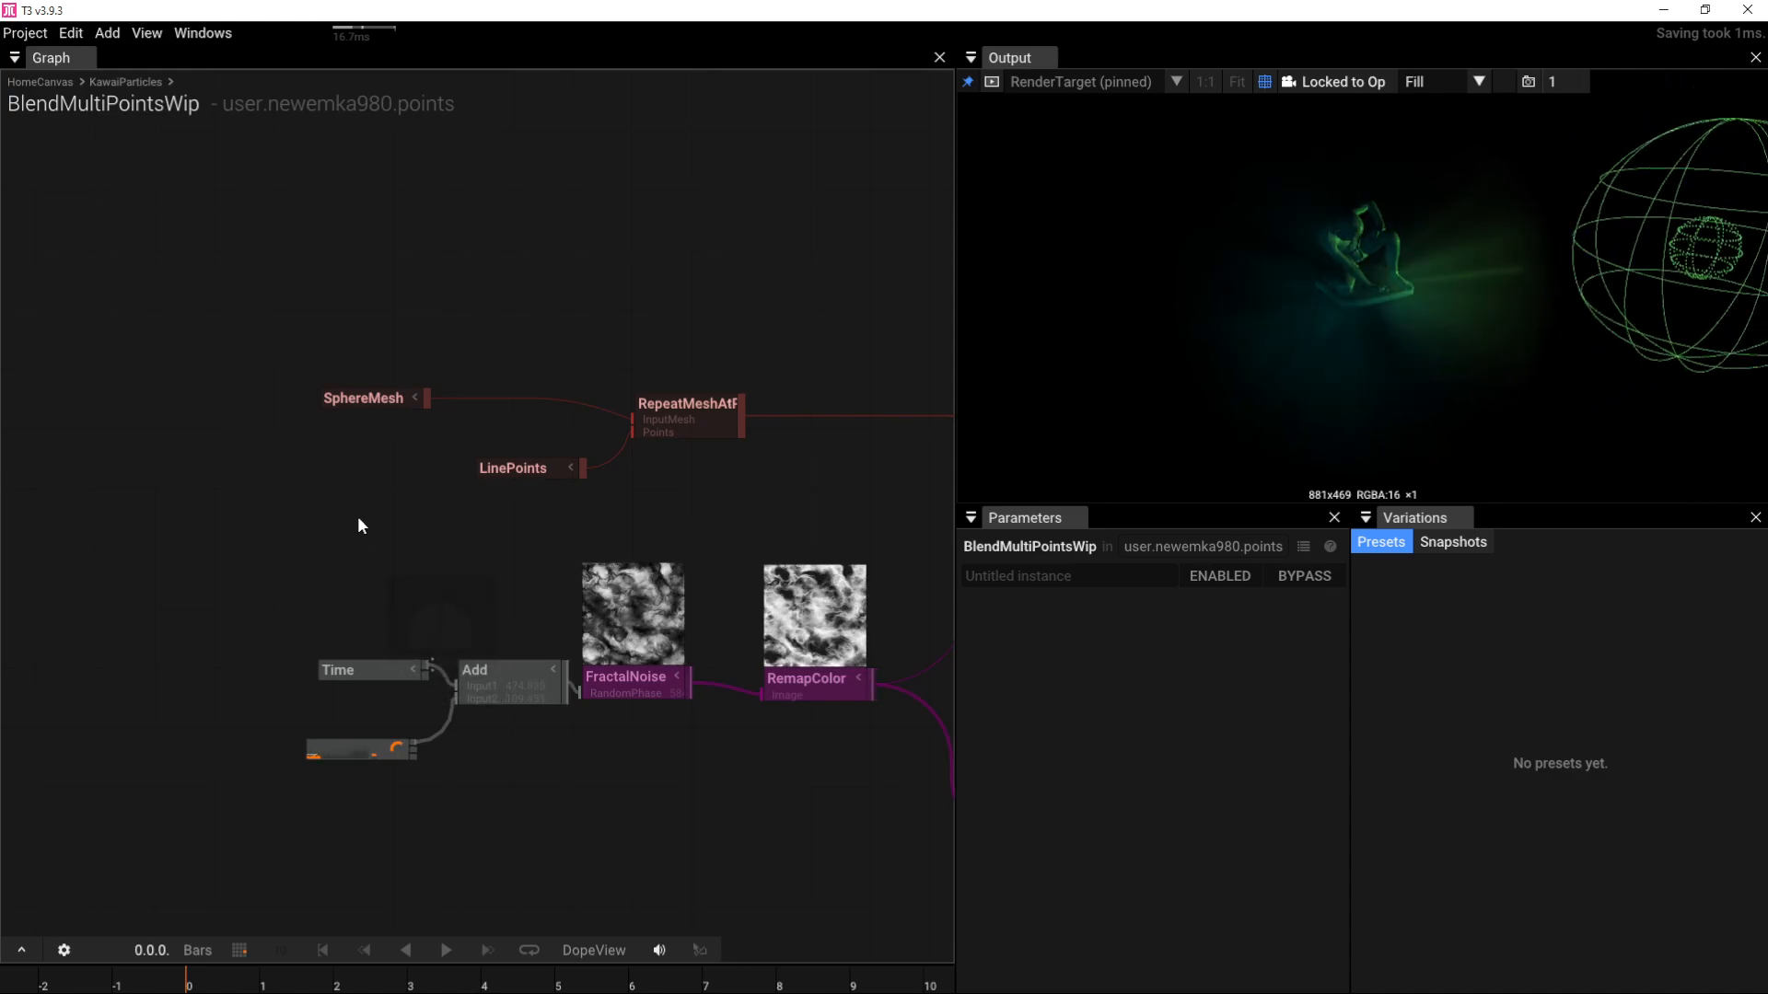
Step: Add a DisplaceMesh after SphereMesh, textured by the lower MakeTileableImage node
click(354, 398)
key(Tab)
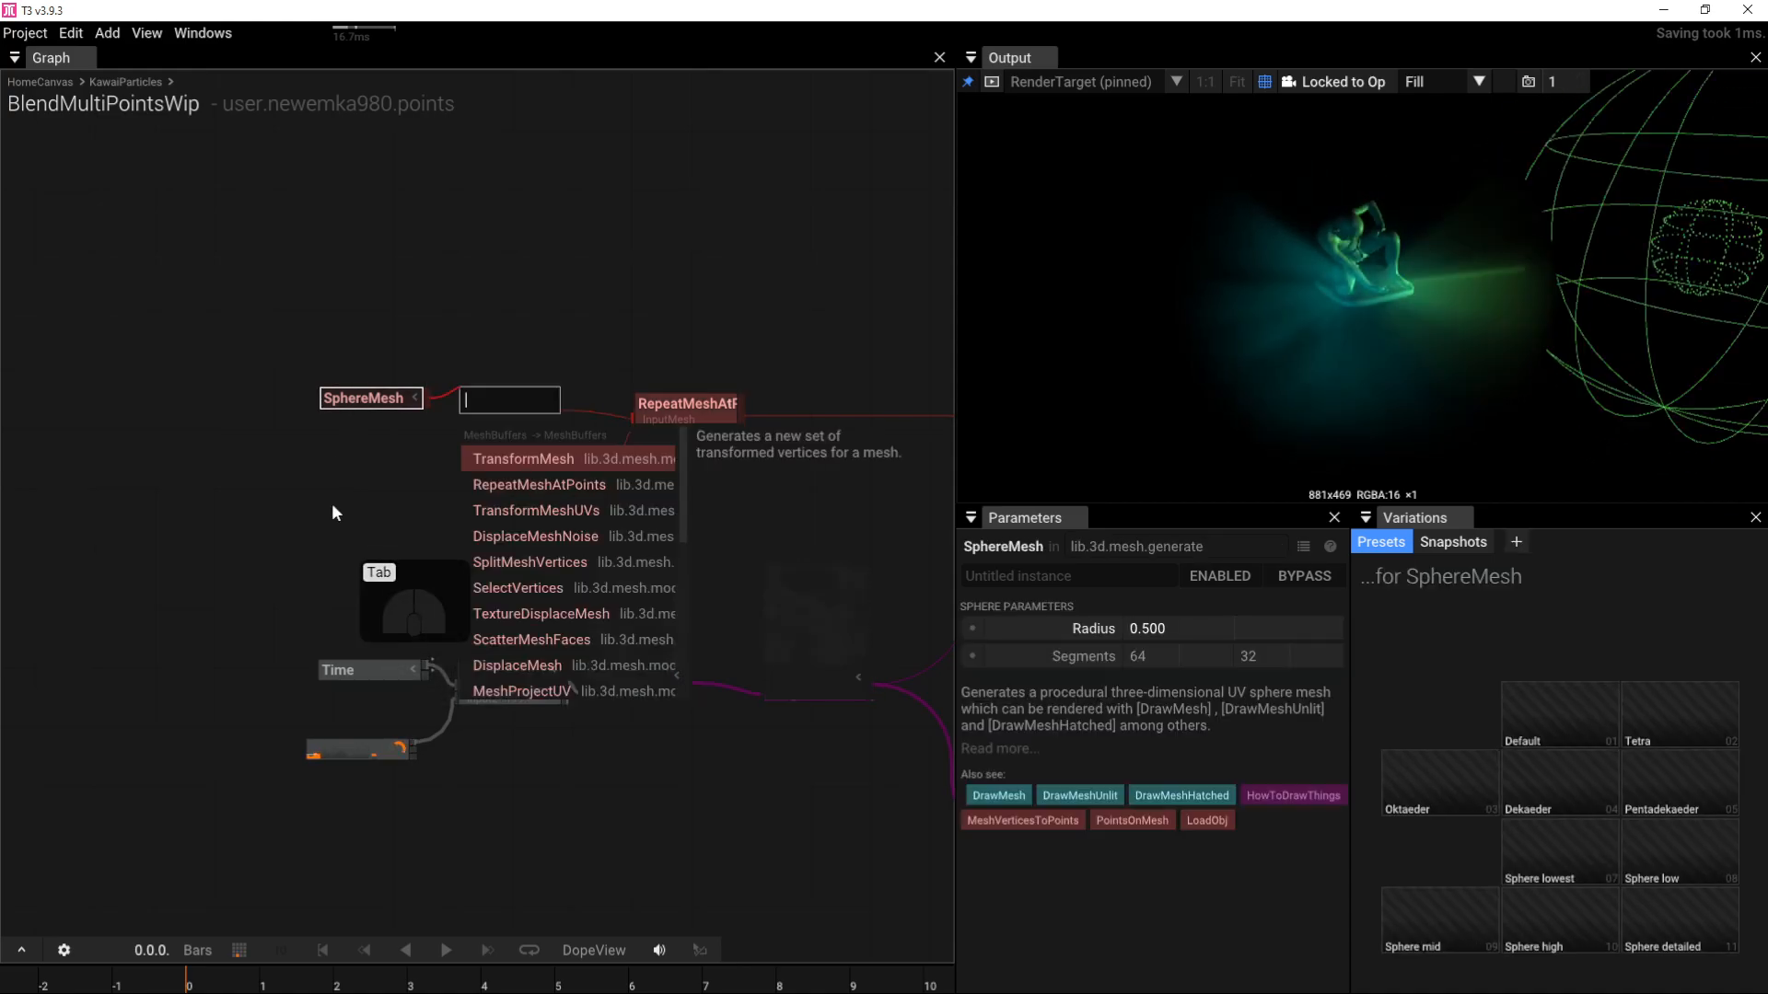
text(d)
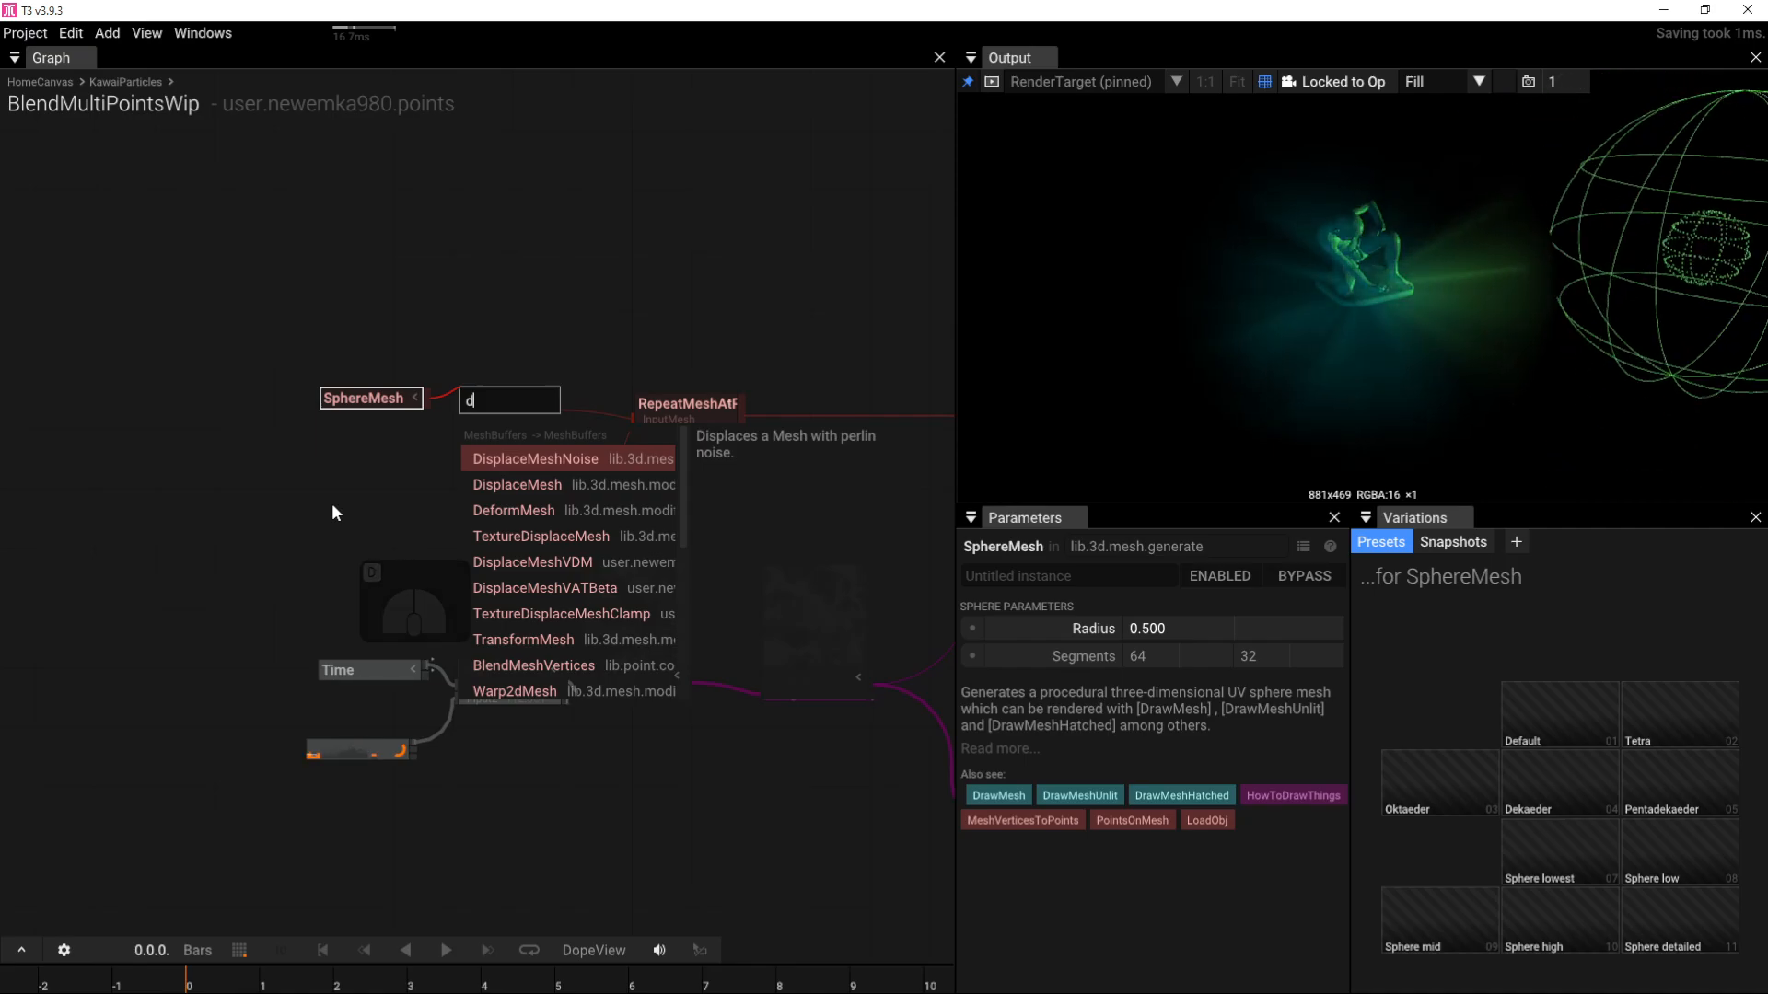
click(495, 488)
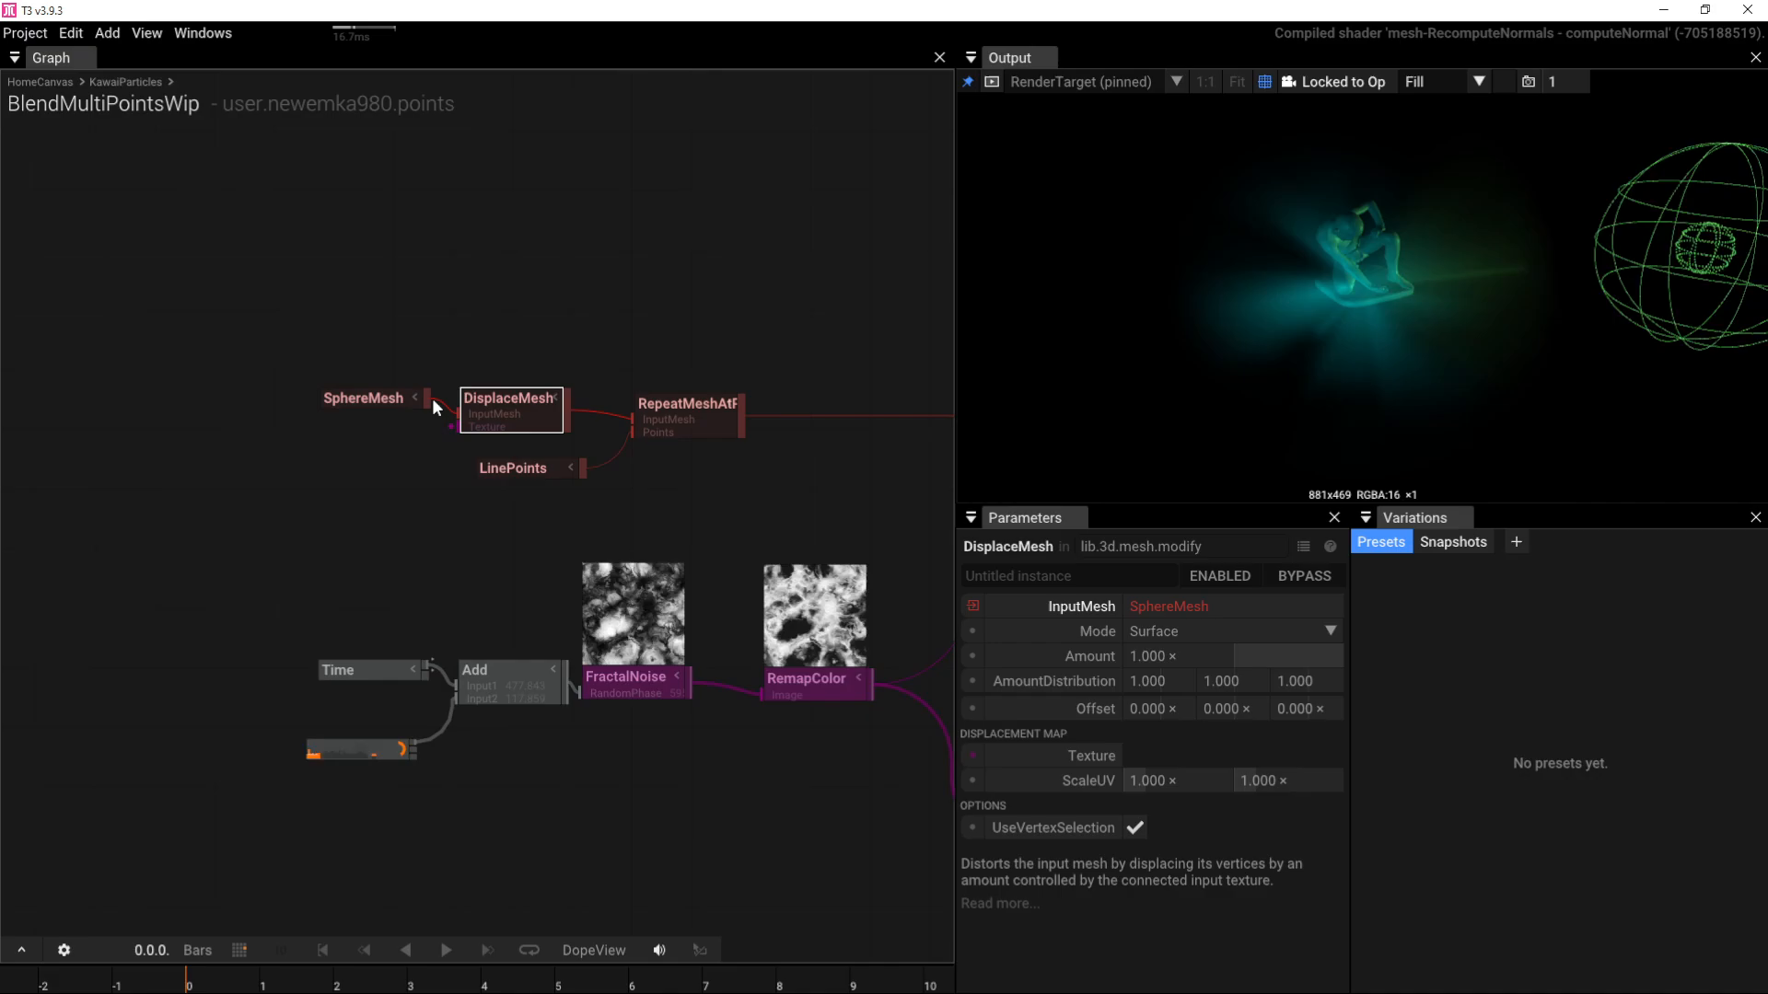
right_drag(810, 738, 454, 615)
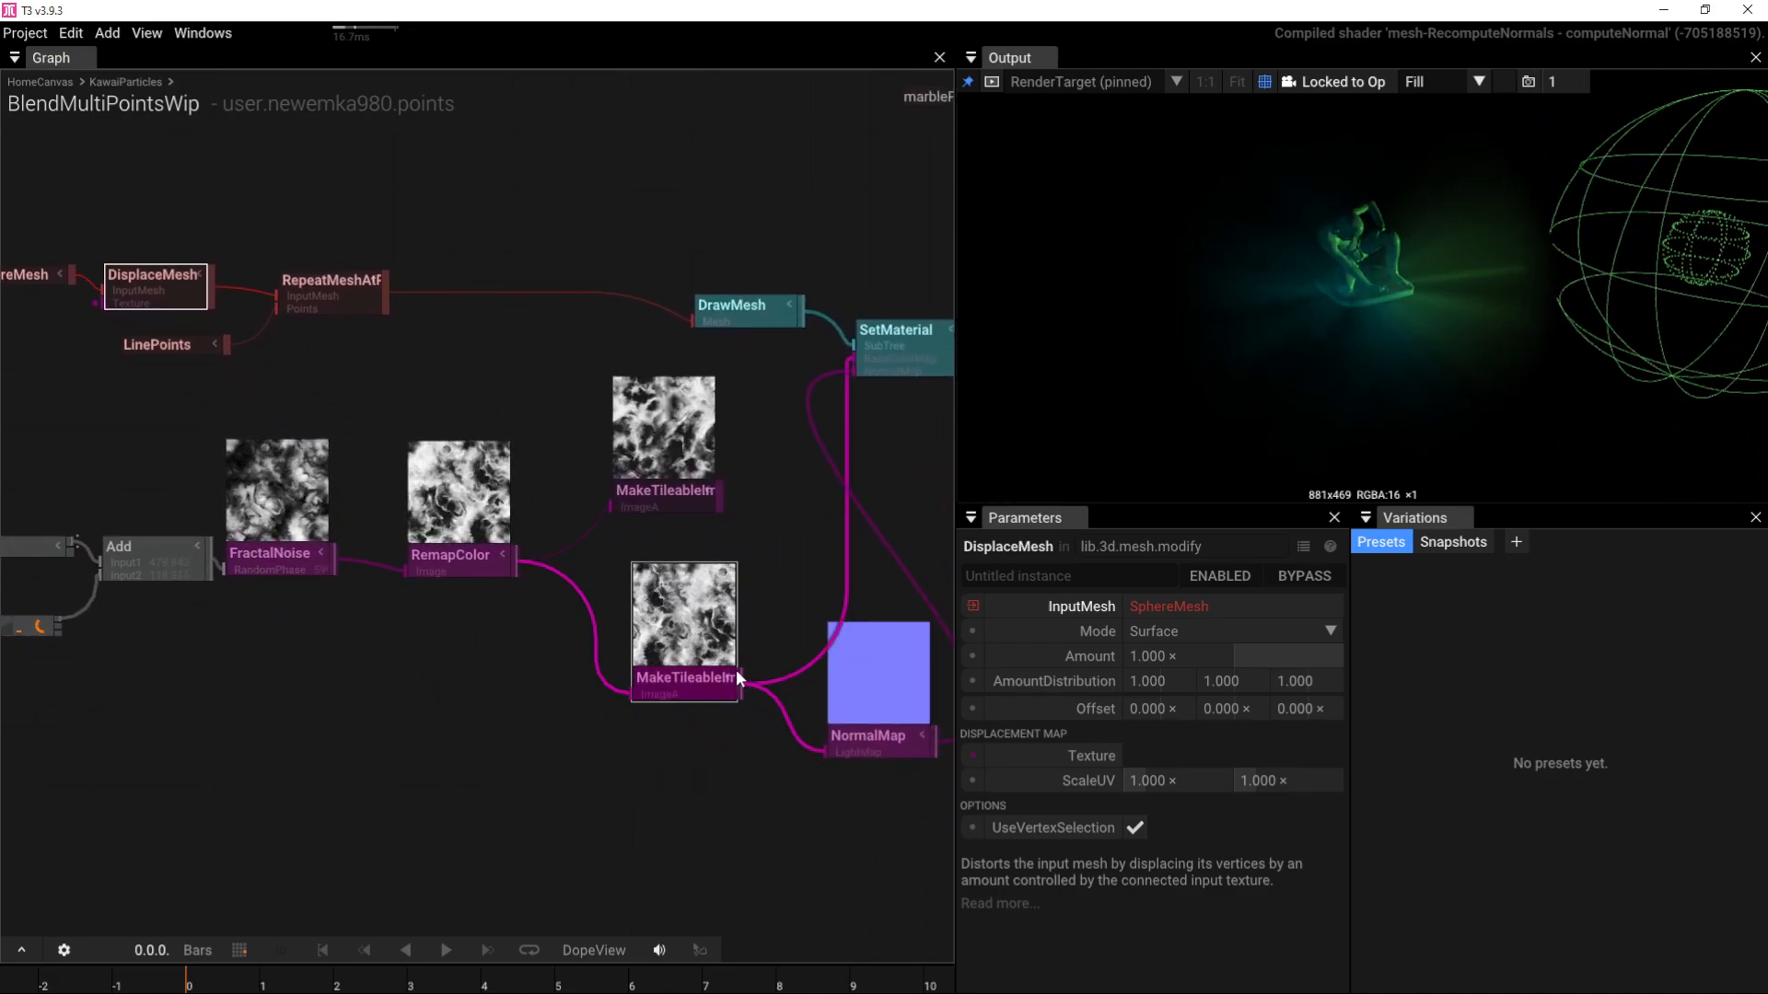
drag(740, 681, 96, 302)
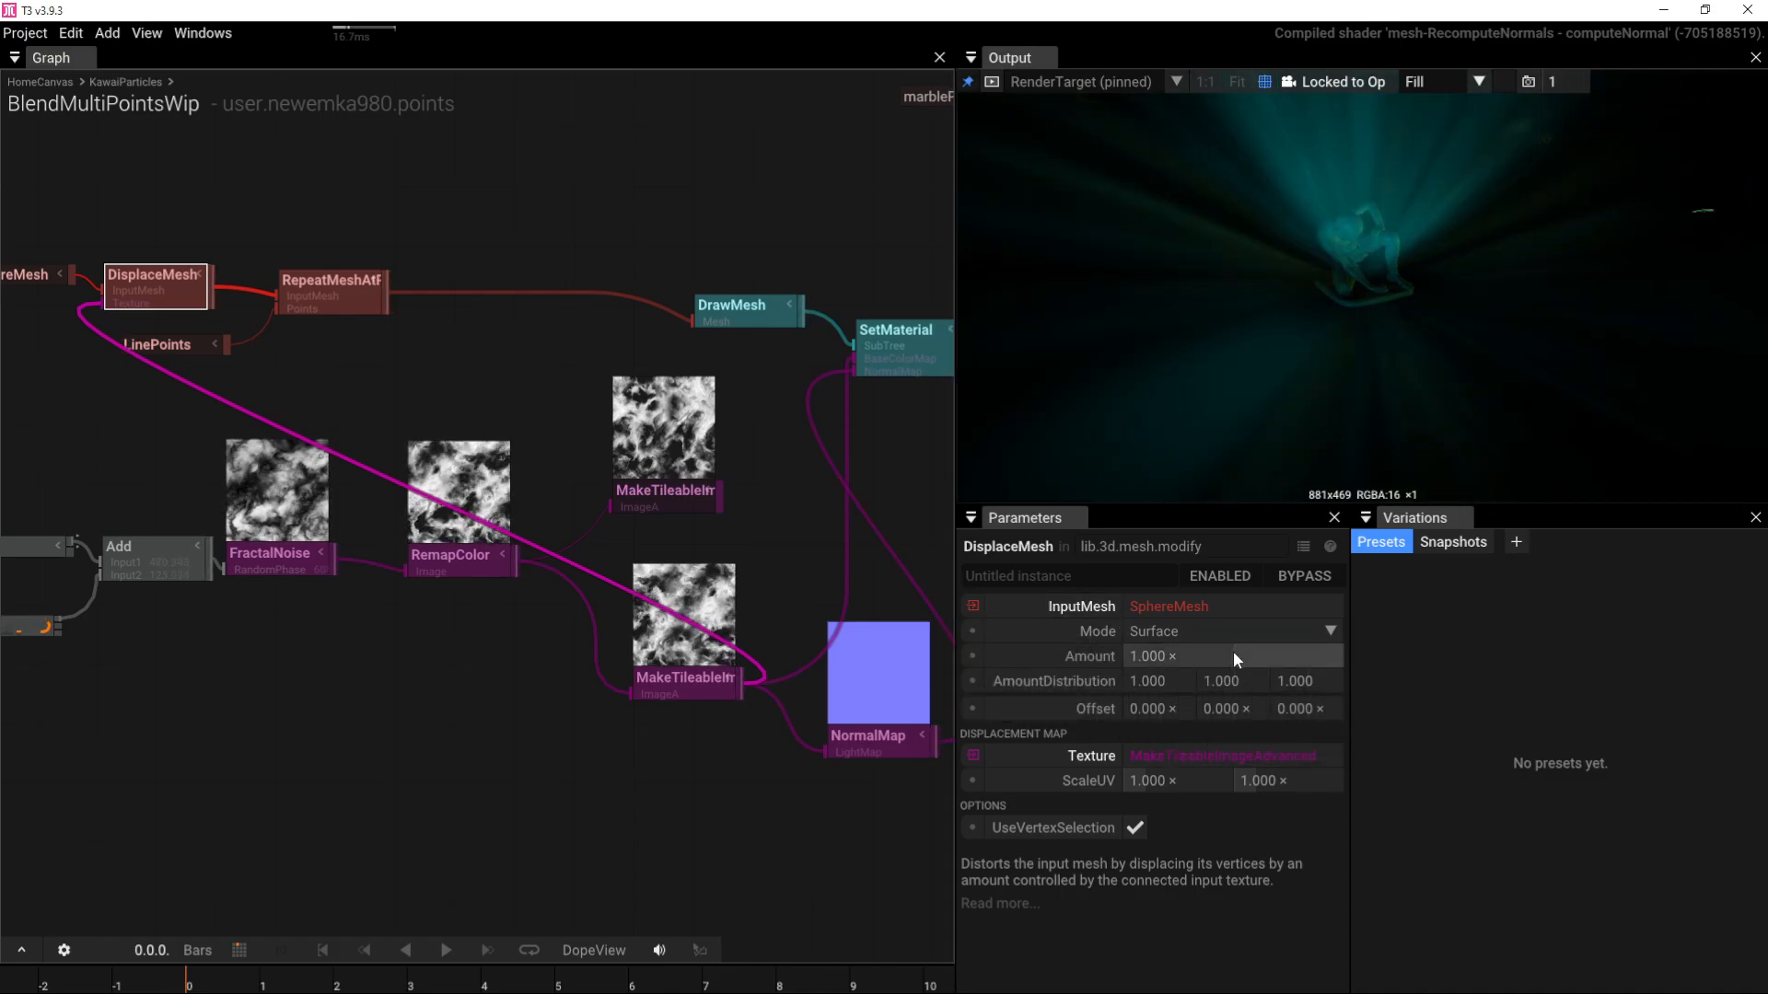
Step: Lower the DisplaceMesh Amount to 0.190 and set the second ScaleUV value to -1
drag(1234, 656, 1022, 649)
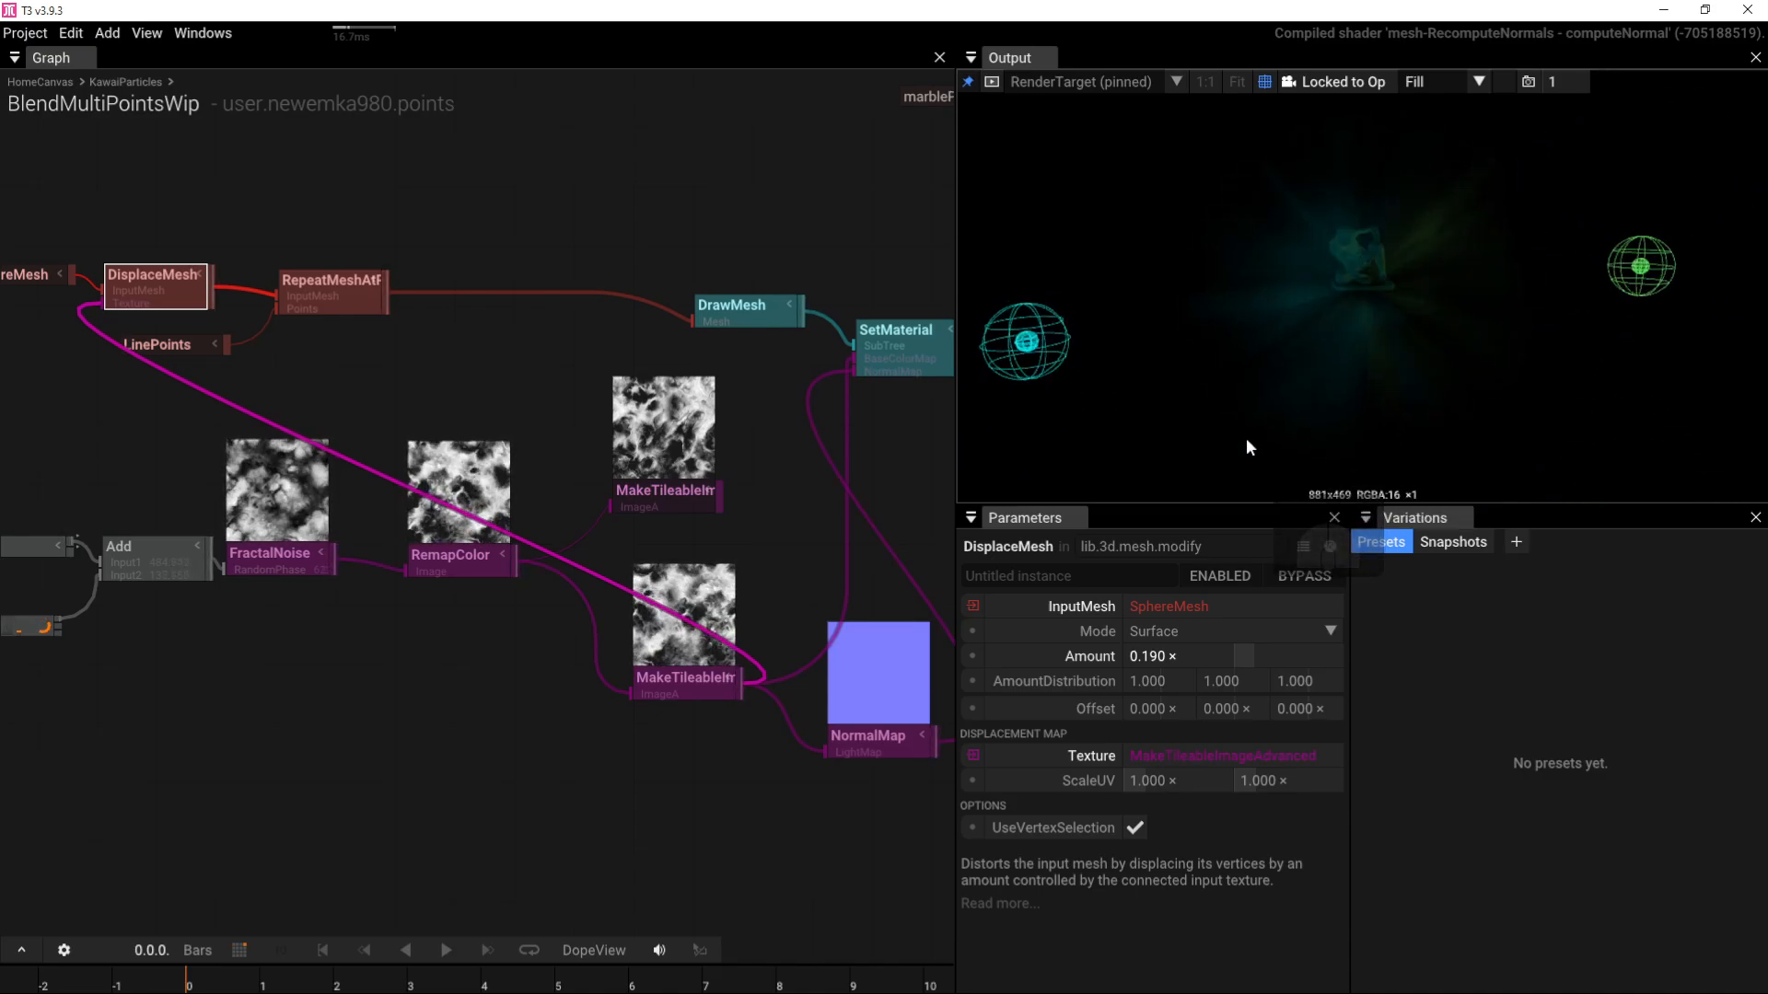
right_drag(319, 421, 739, 394)
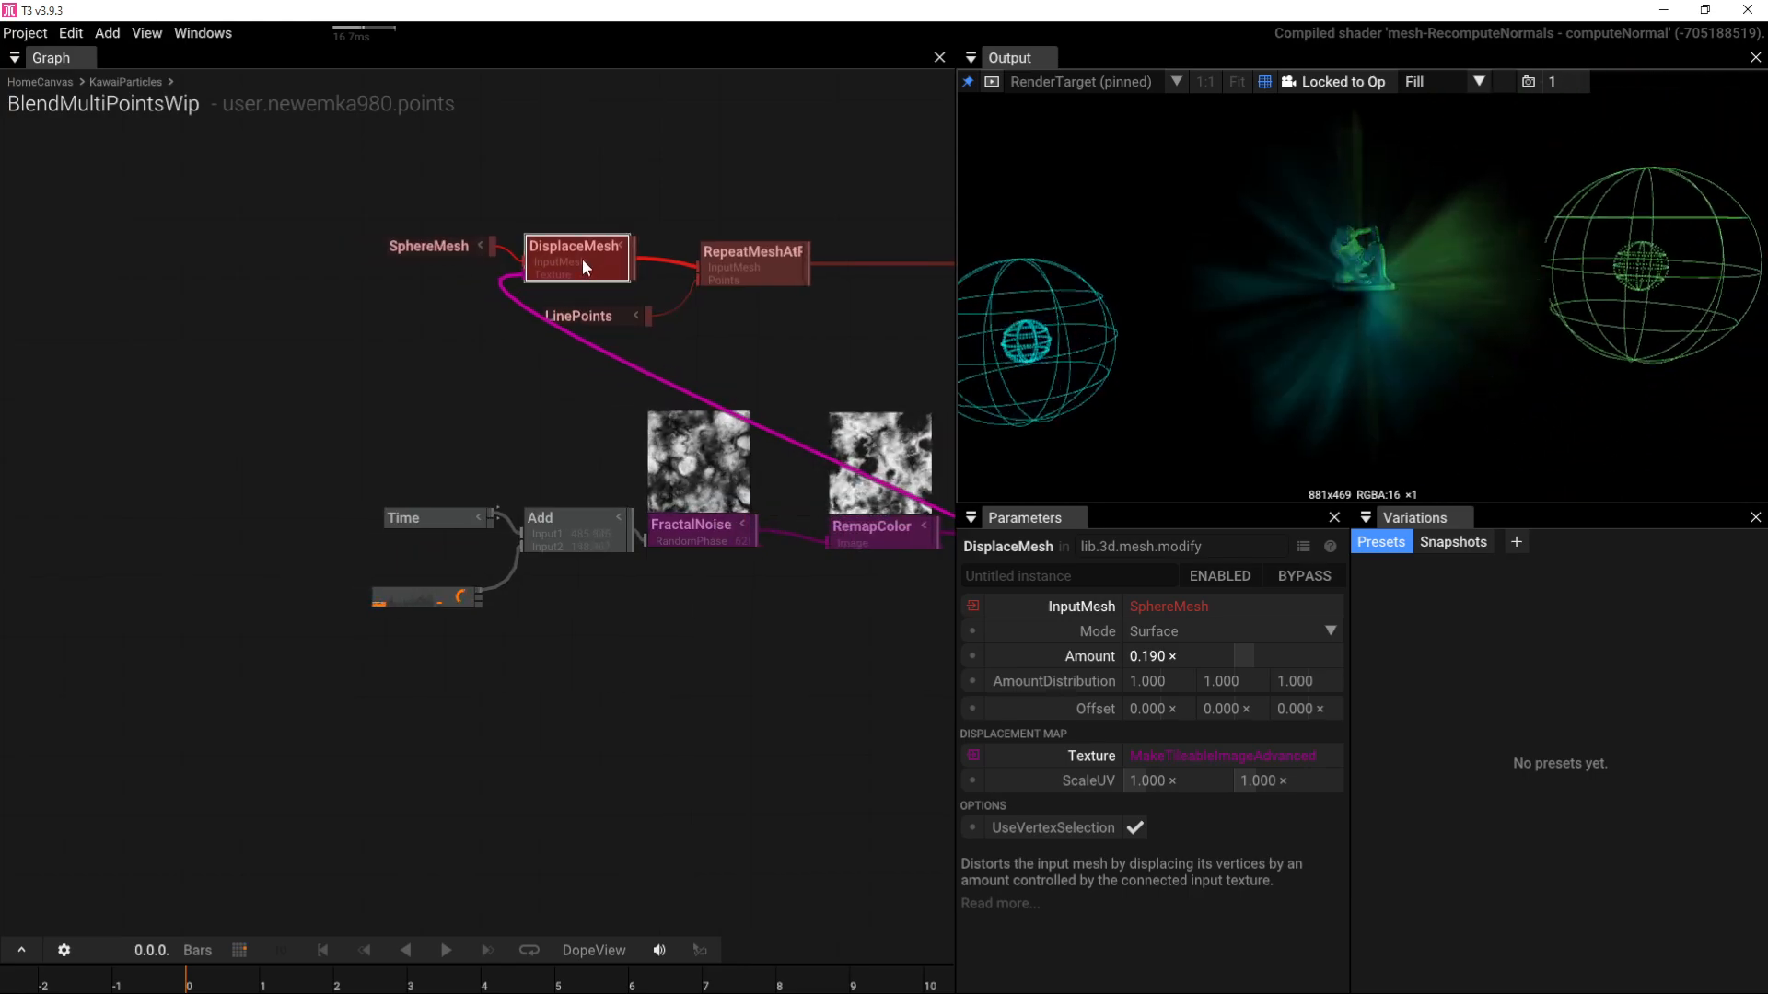
click(1291, 777)
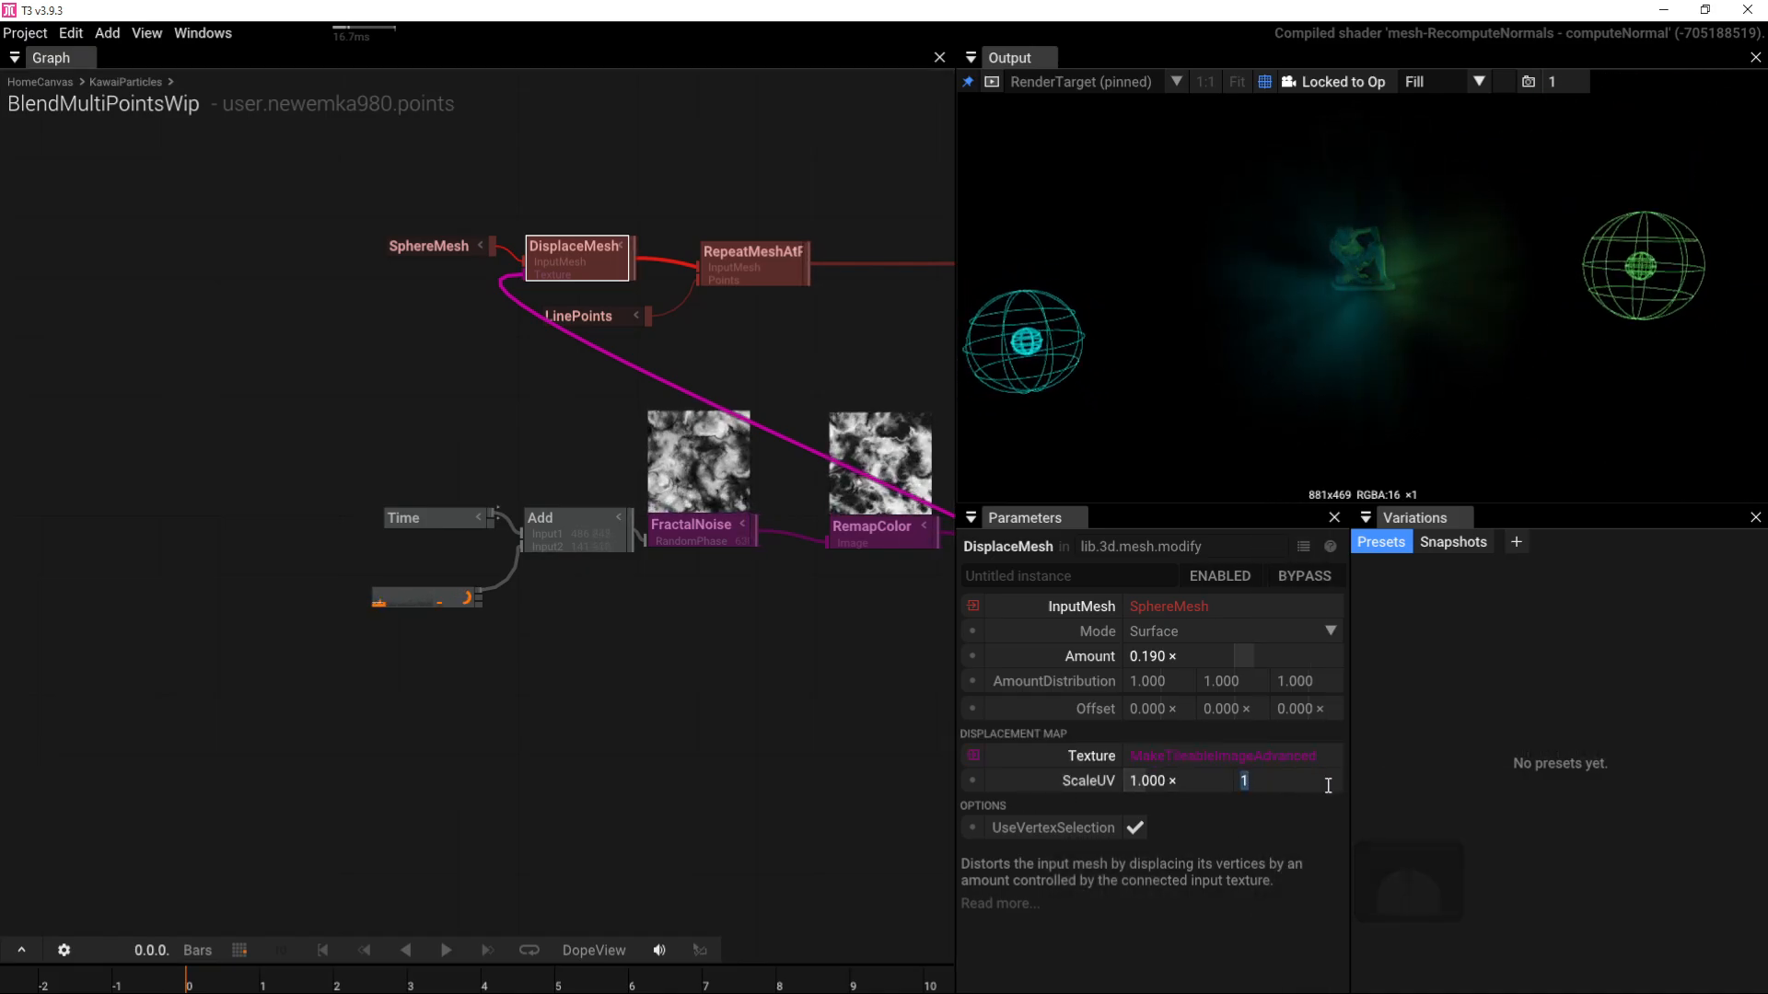
text(-1)
key(Return)
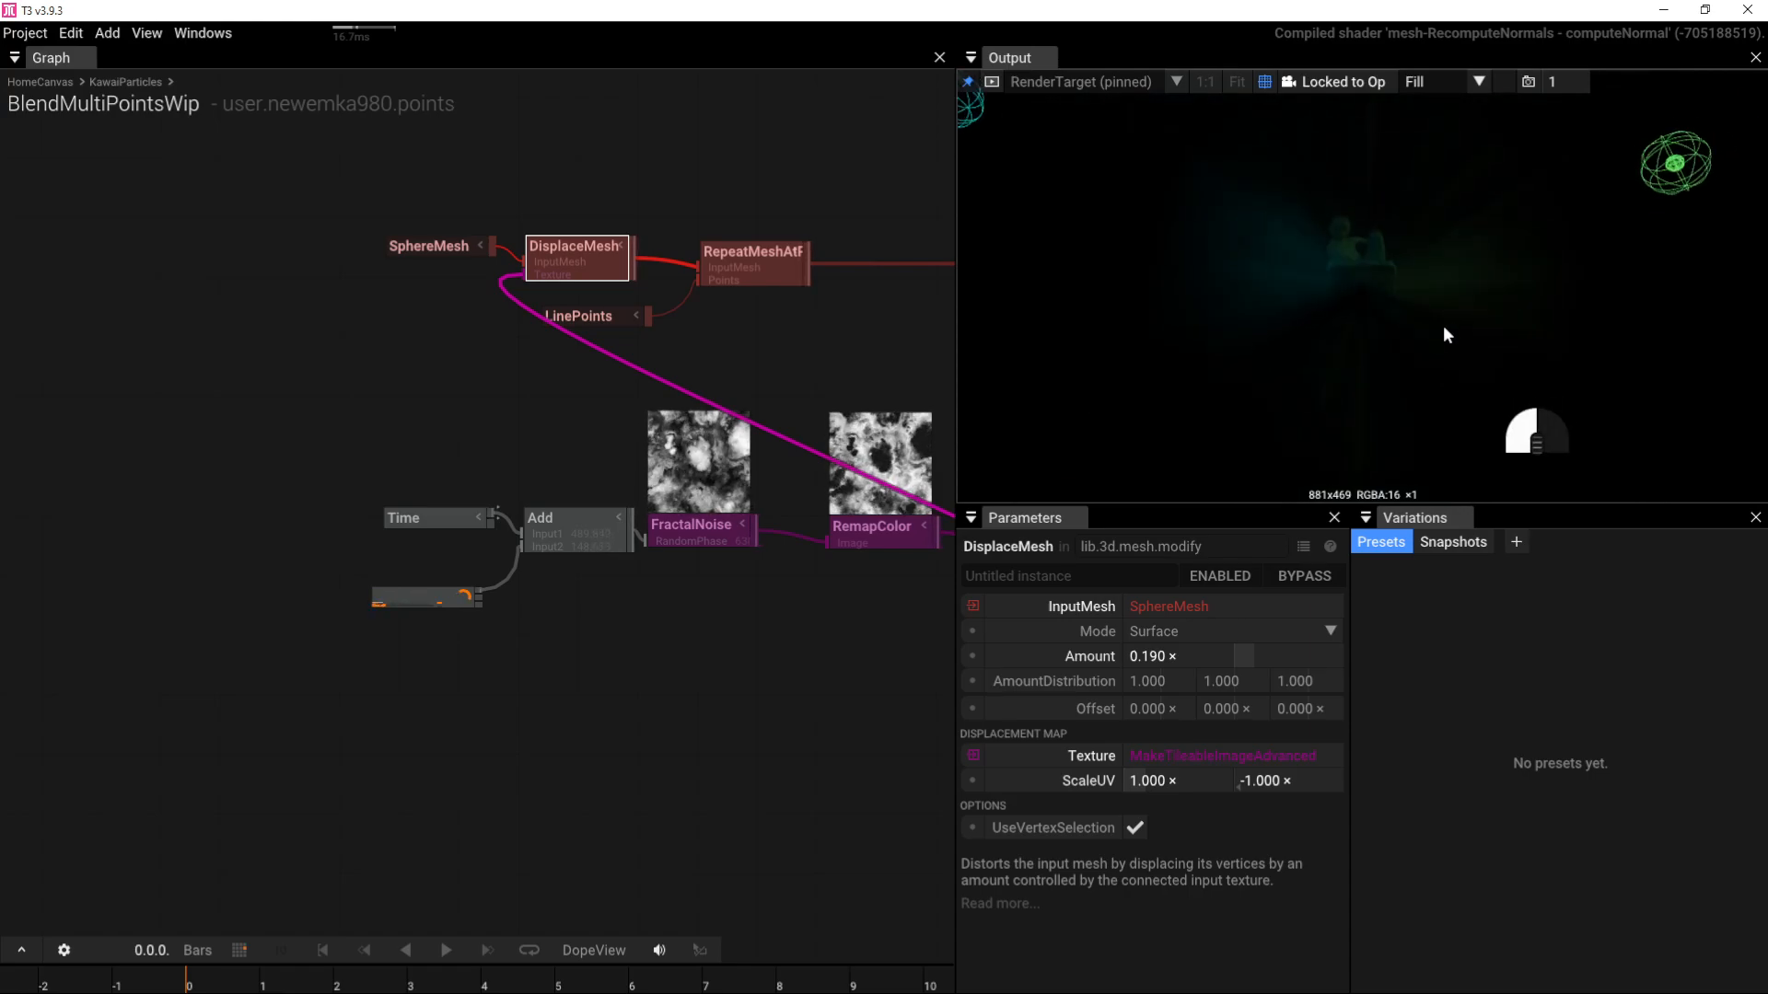
Step: Hide the wireframe gizmo spheres and orbit the output view around the statue
drag(1355, 372, 1385, 367)
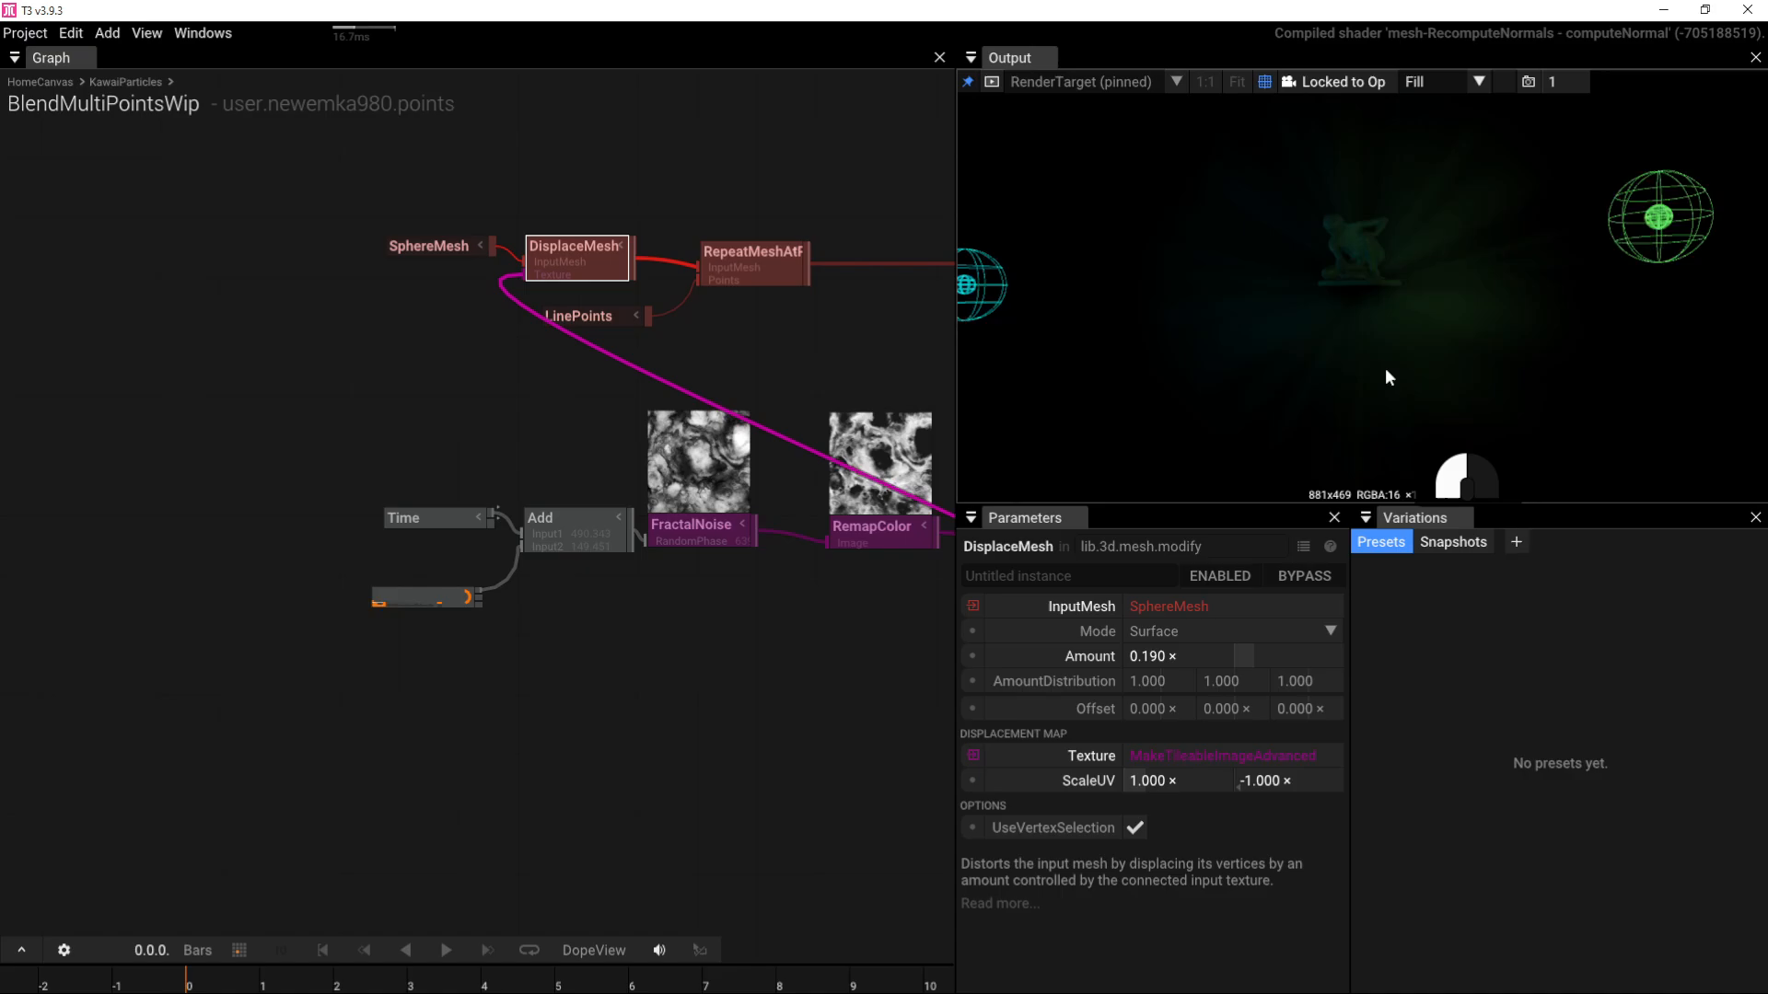
click(1265, 82)
drag(1339, 263, 1432, 337)
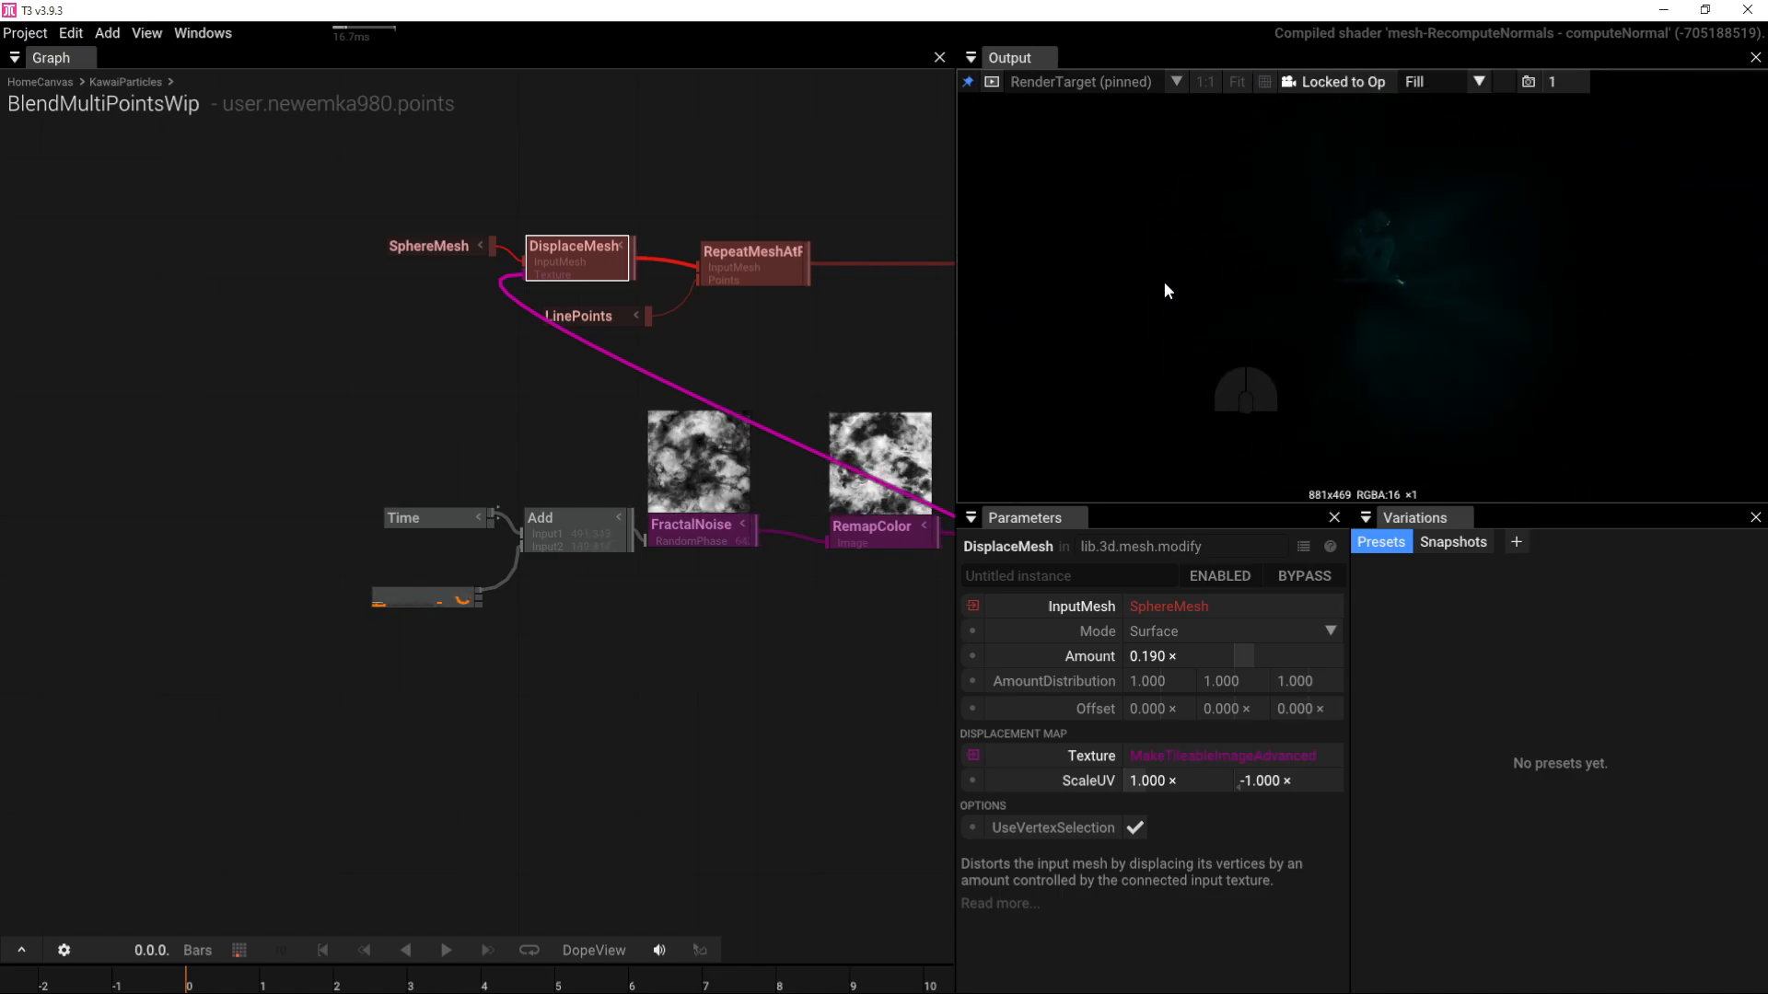
drag(1166, 282, 1335, 313)
scroll(1421, 282, up, 4)
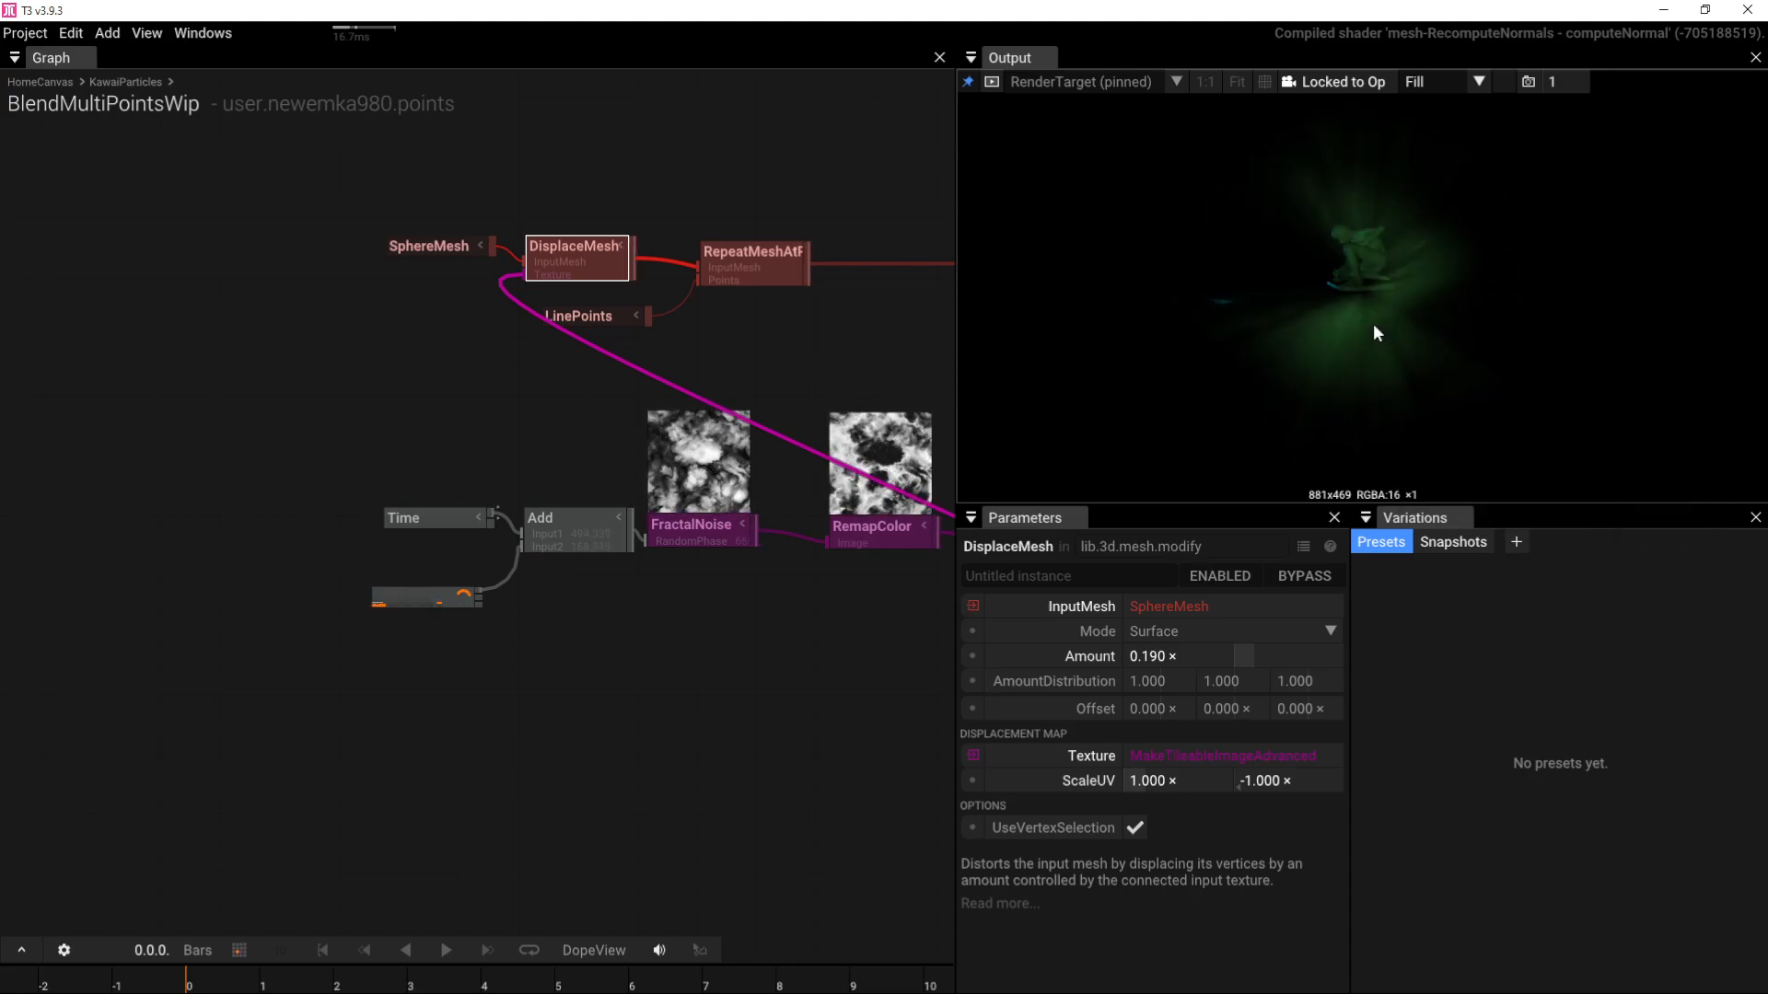
drag(1372, 328, 1456, 332)
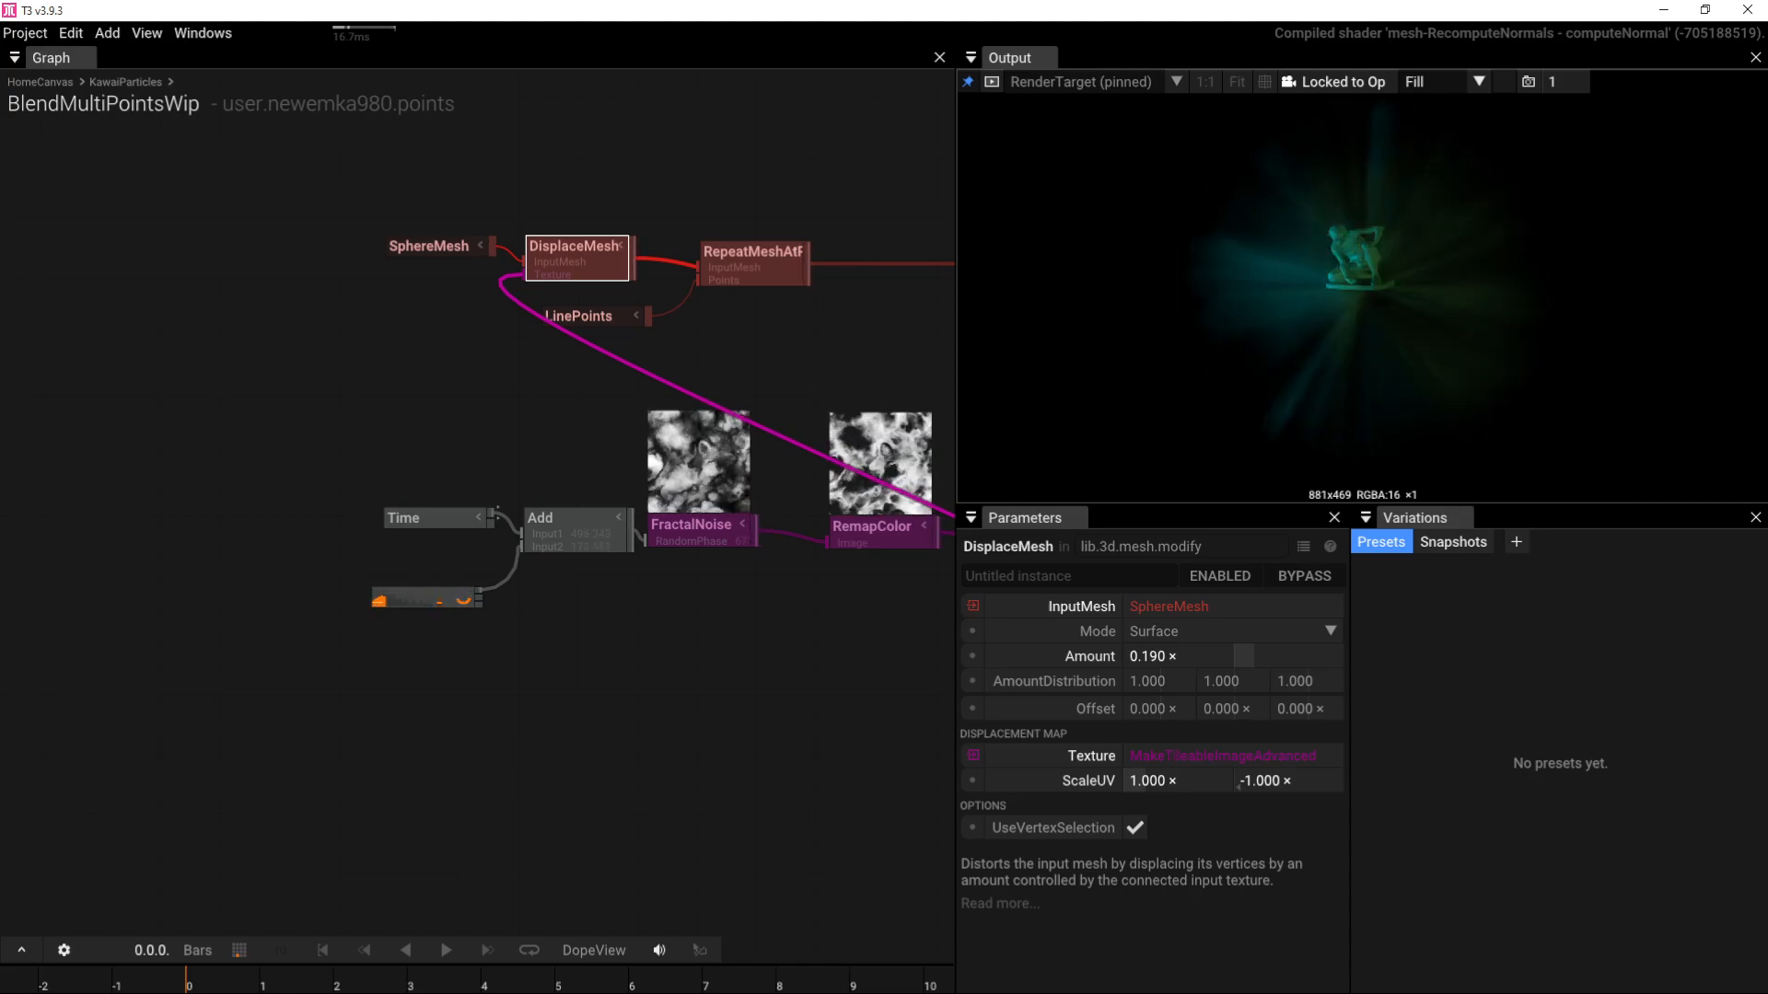
drag(1390, 307, 1431, 343)
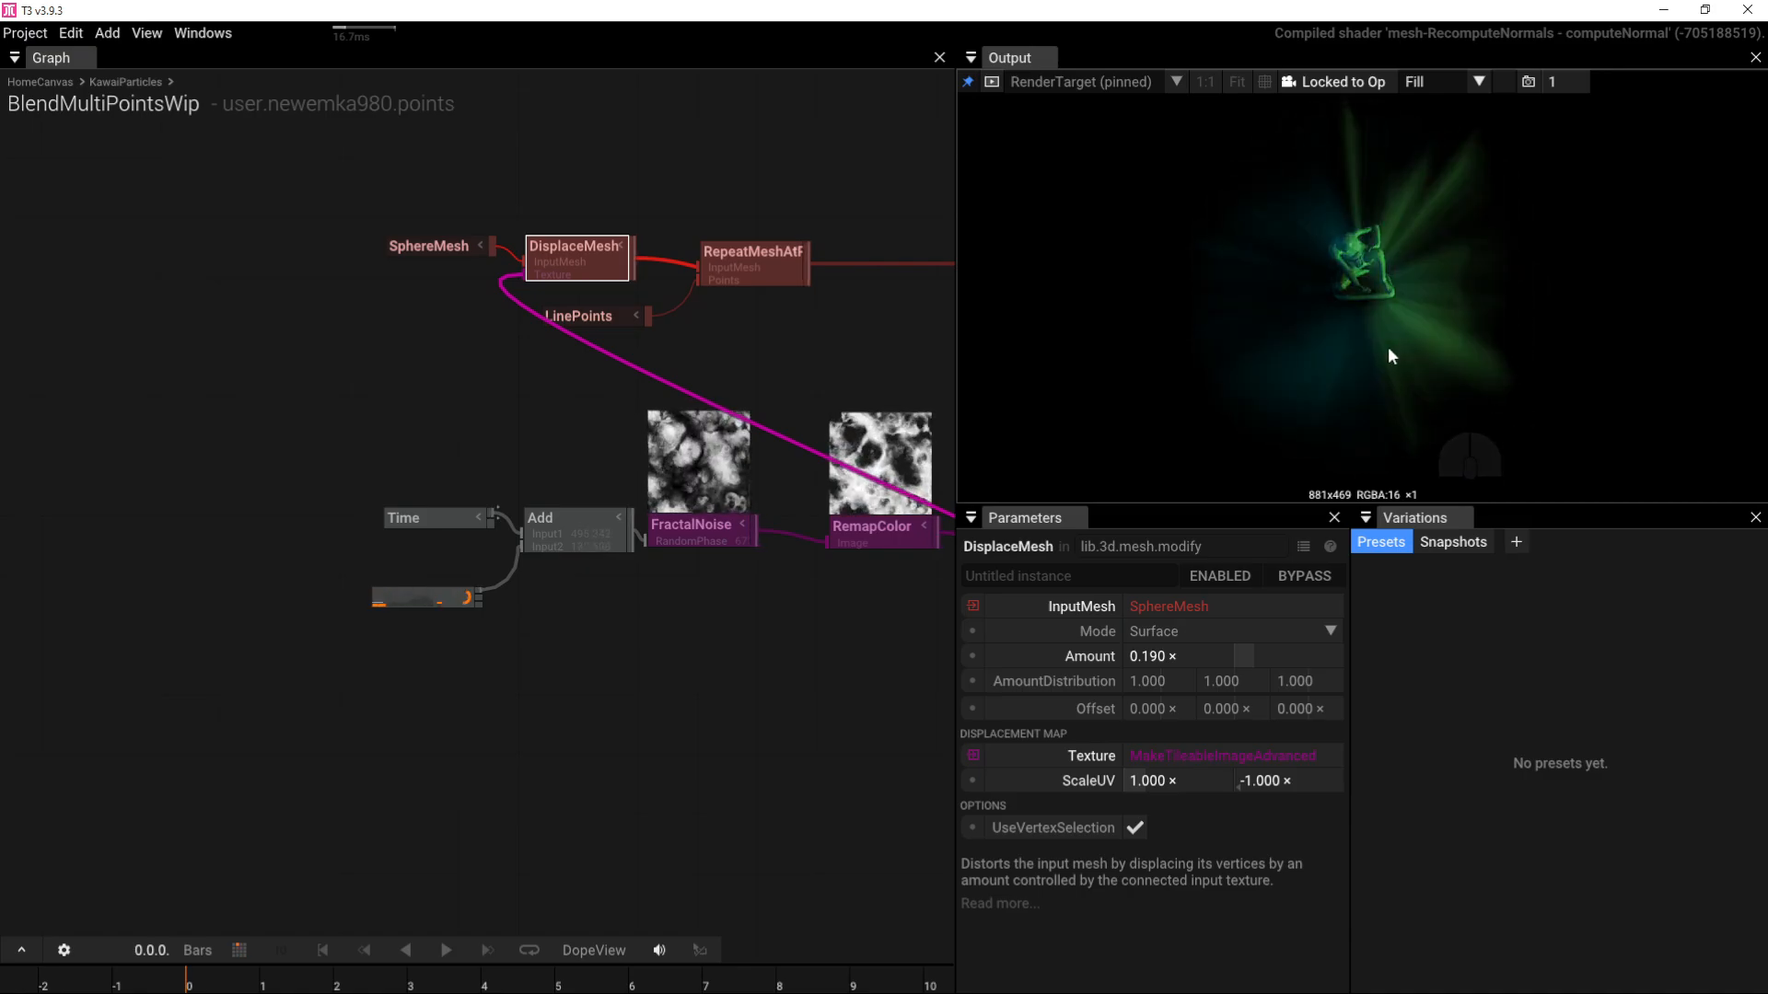
right_drag(855, 335, 214, 368)
Step: Set SetMaterial's Roughness to 1.000 and orbit the output to check the matte spheres
click(594, 356)
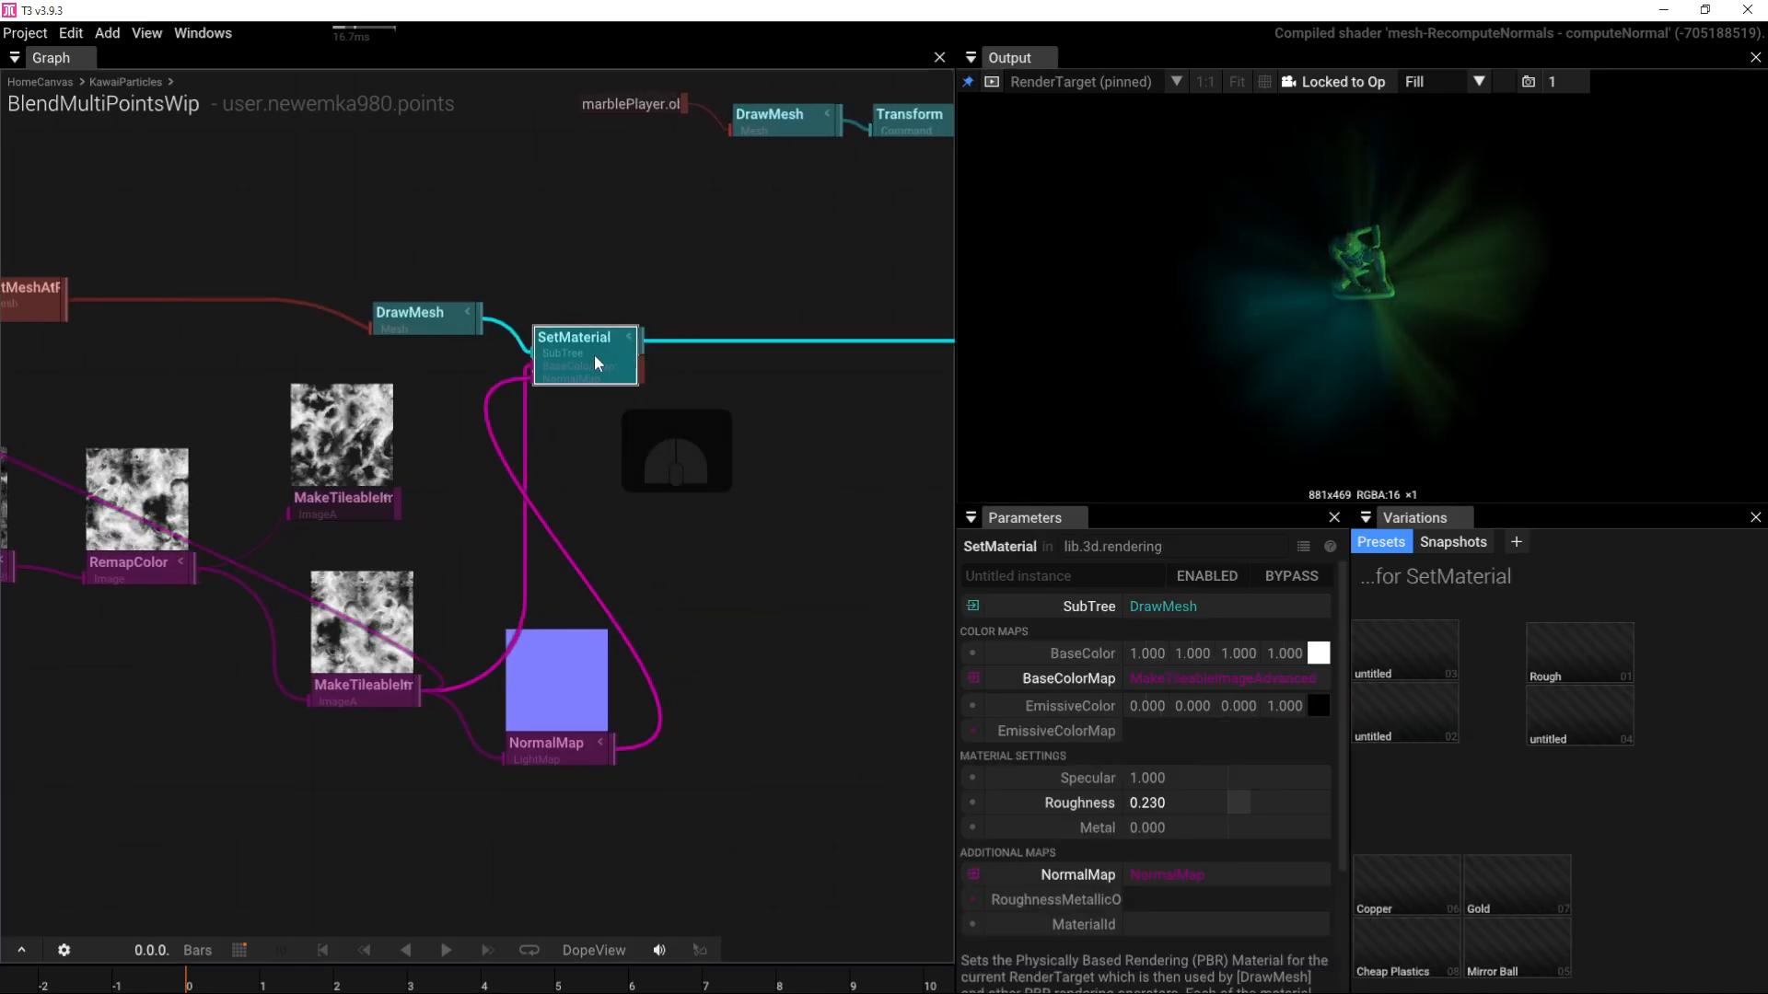
click(1162, 803)
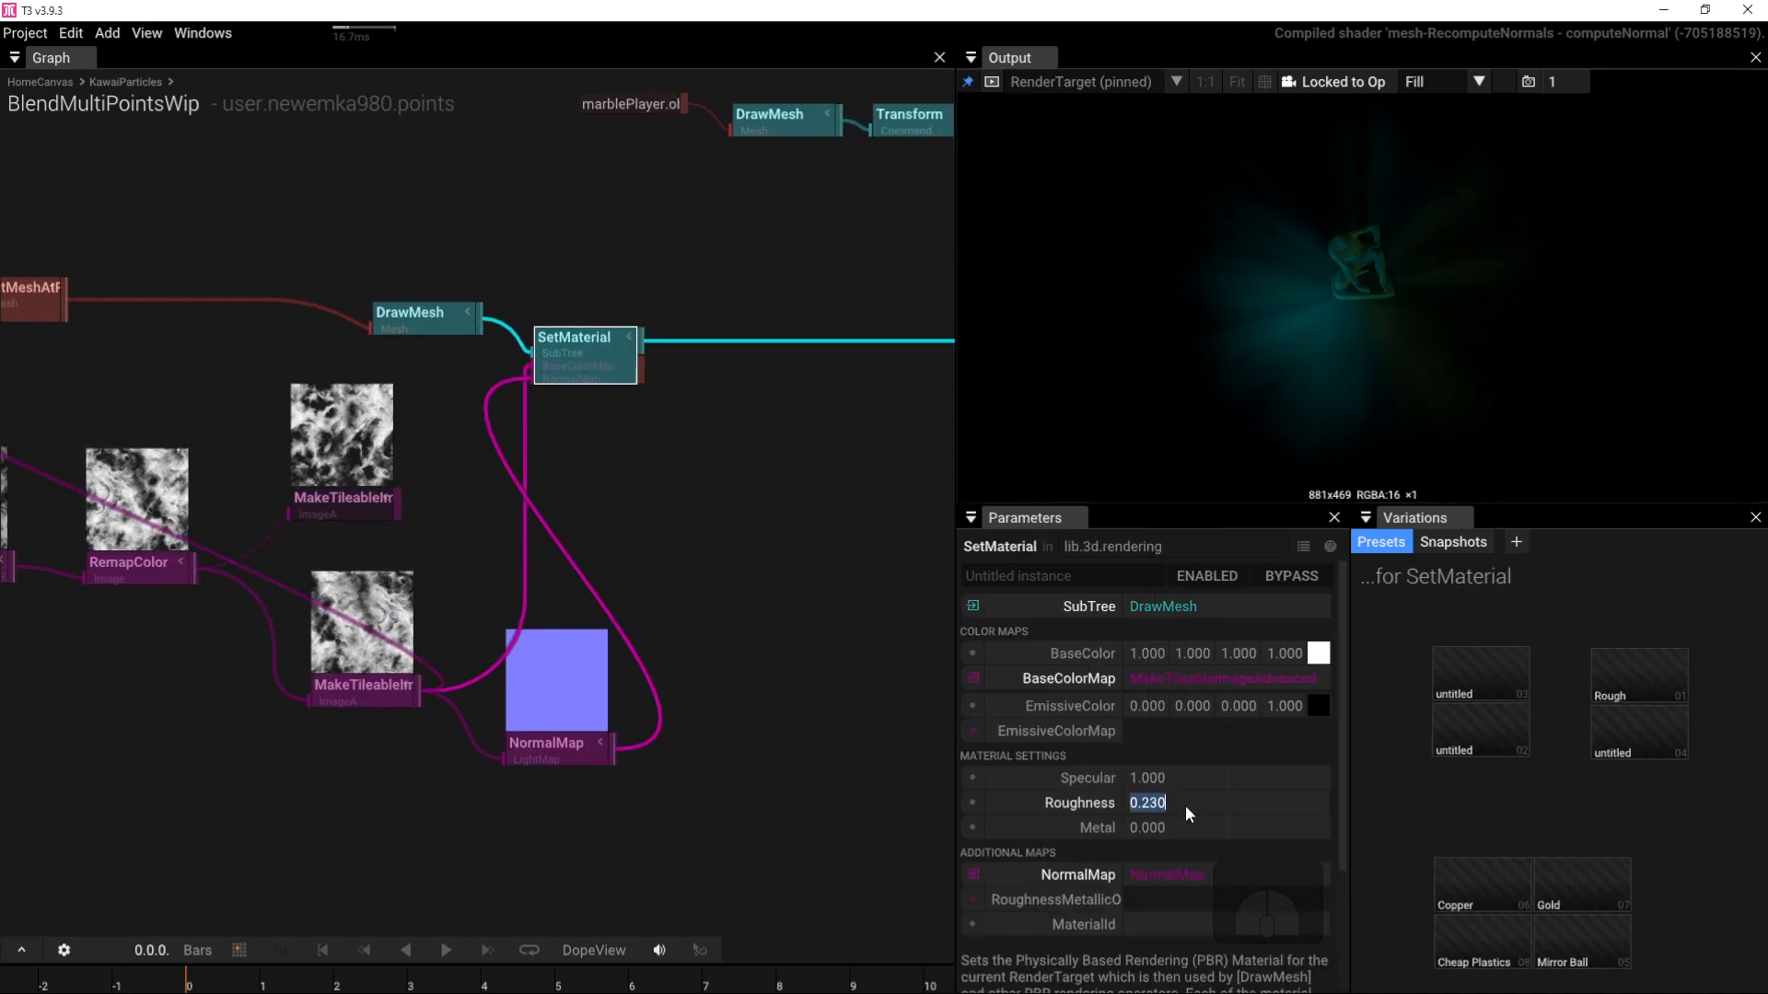
text(1)
key(Return)
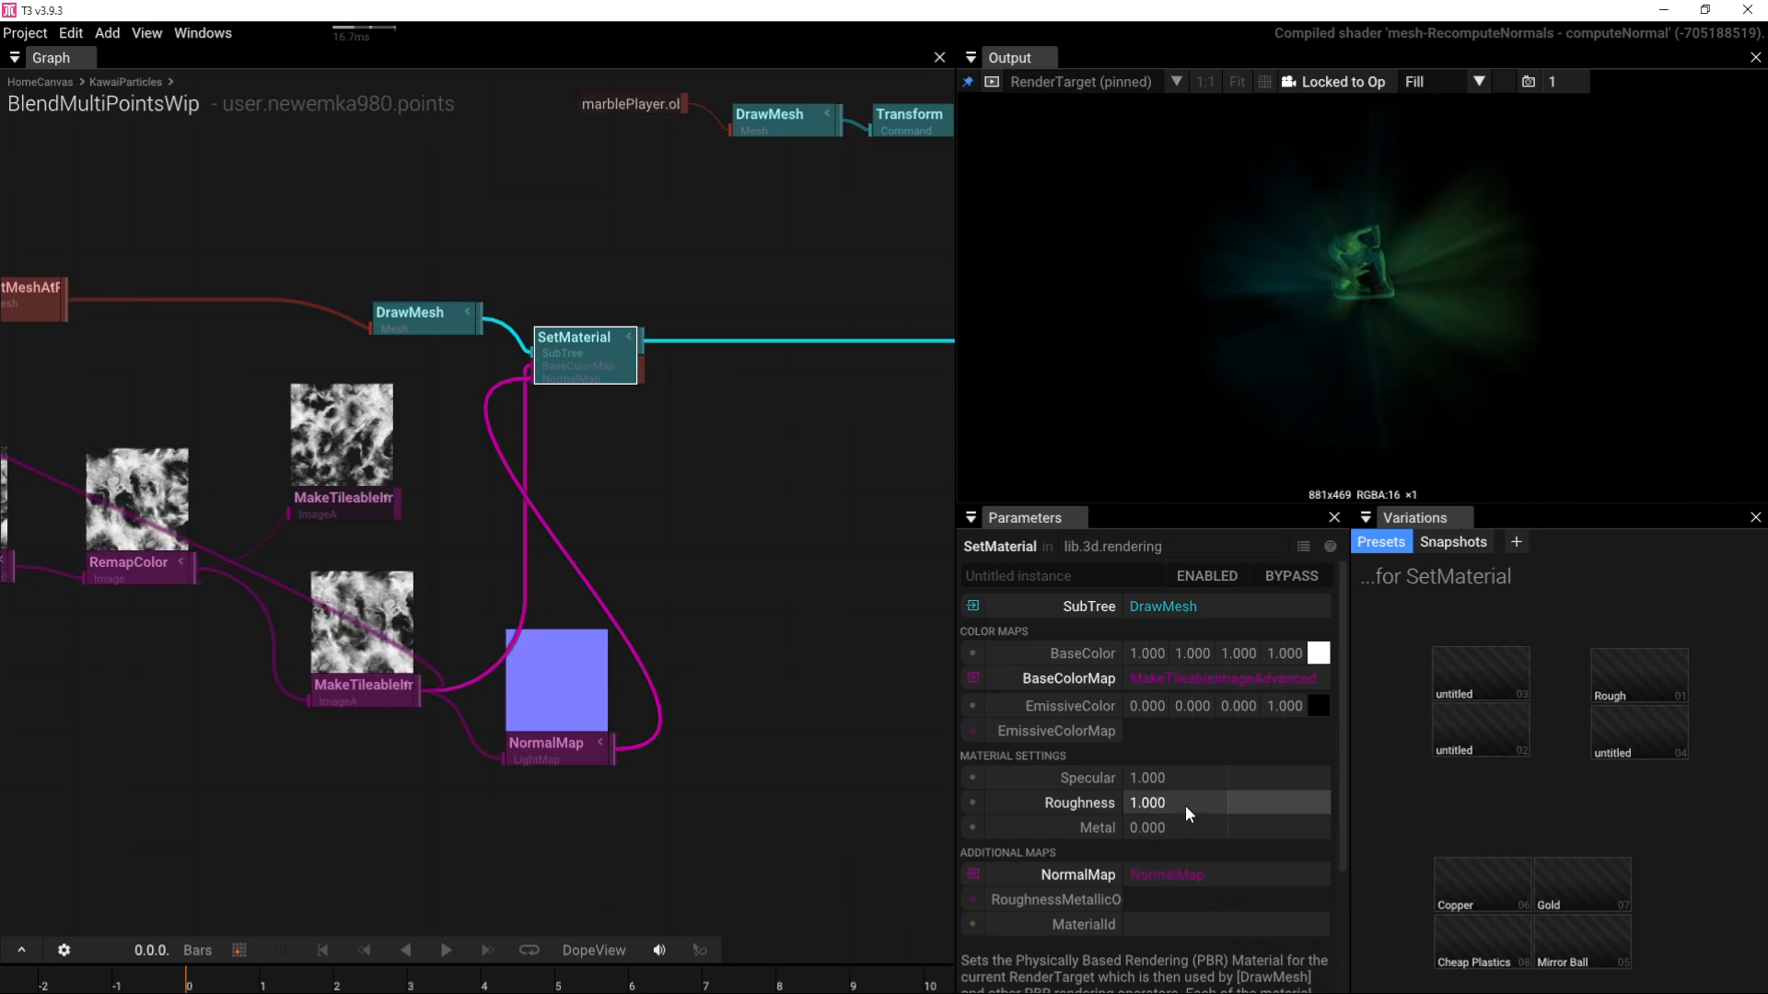
mouse_move(1363, 396)
mouse_down()
mouse_move(1361, 293)
mouse_move(1302, 313)
mouse_move(1362, 406)
mouse_up()
scroll(1380, 363, up, 8)
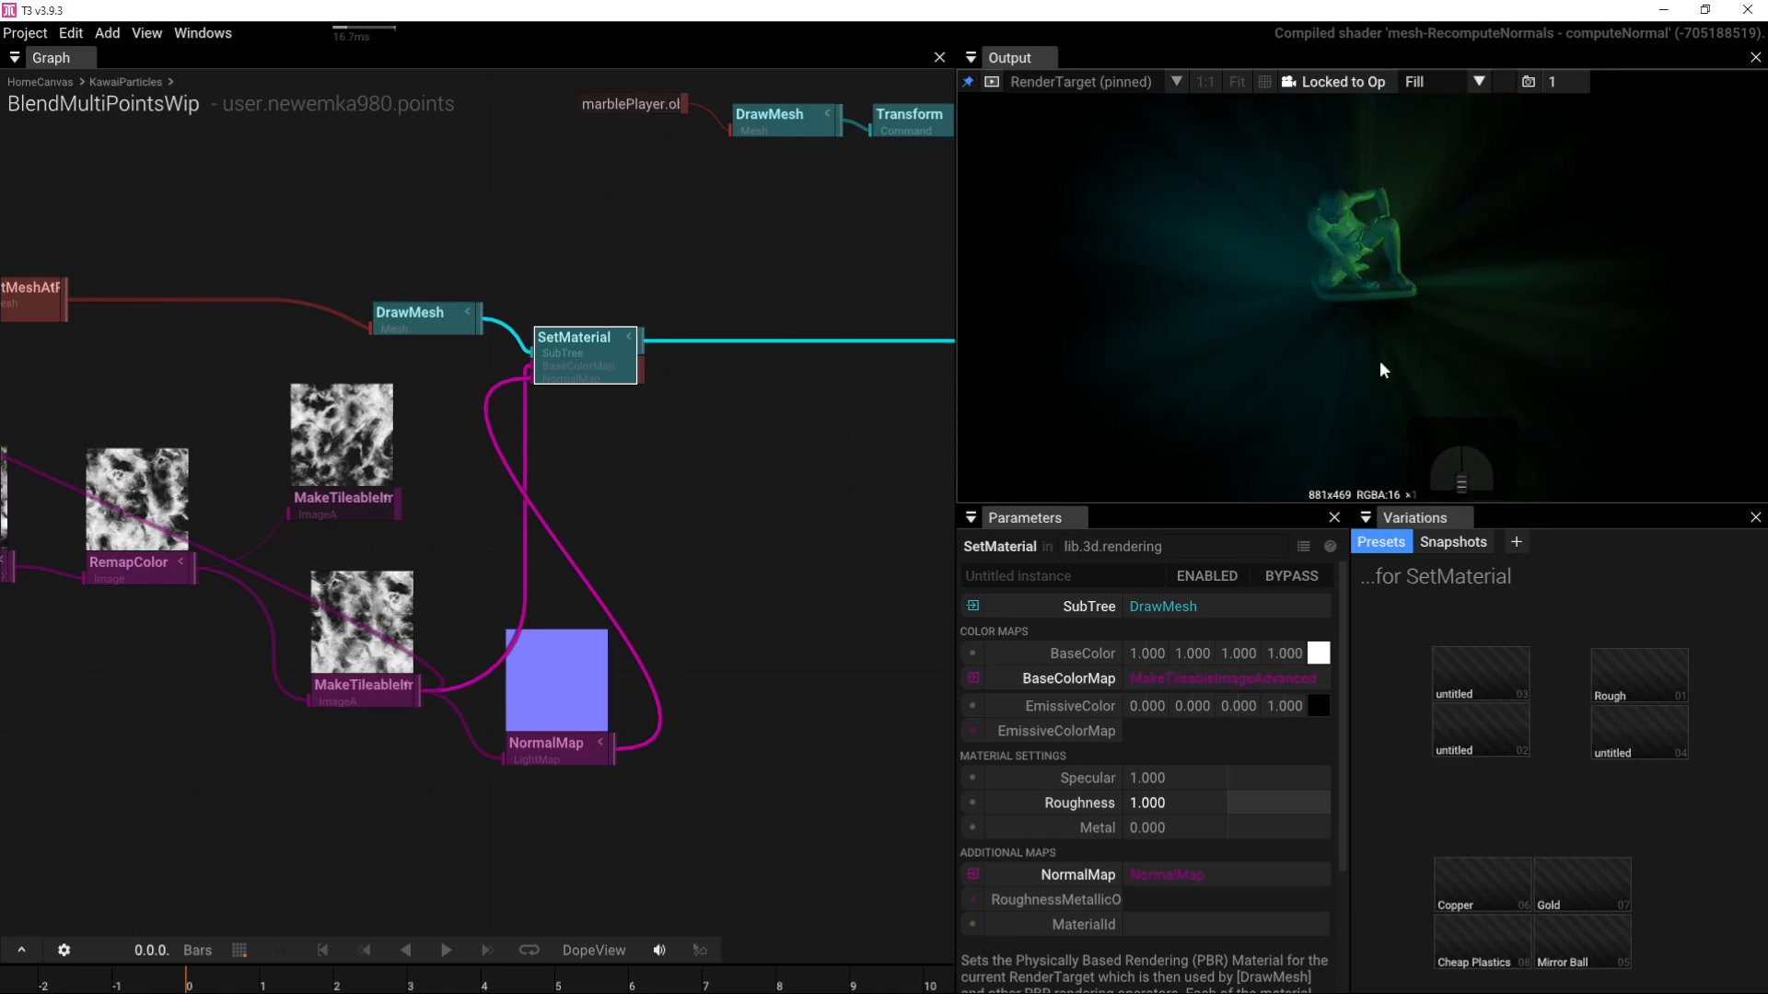
drag(1379, 363, 1280, 336)
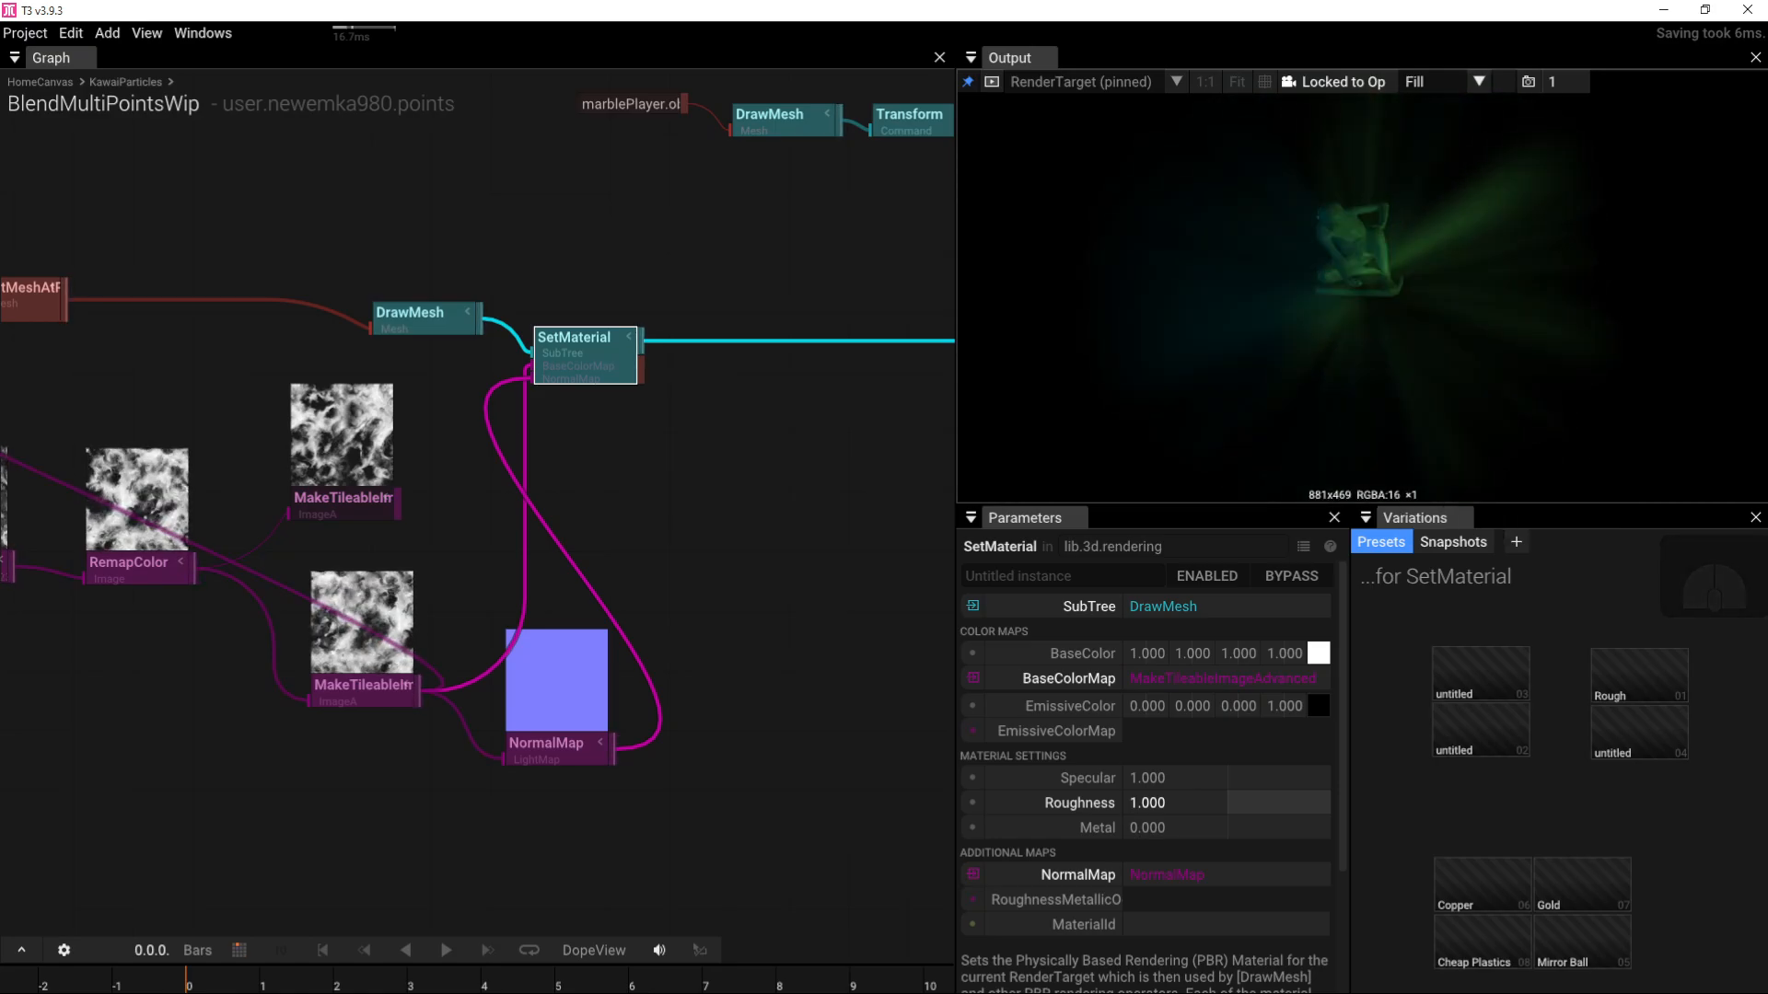
Step: Recentre the graph and insert a DeformMesh after RepeatMeshAtPoints
scroll(656, 591, down, 5)
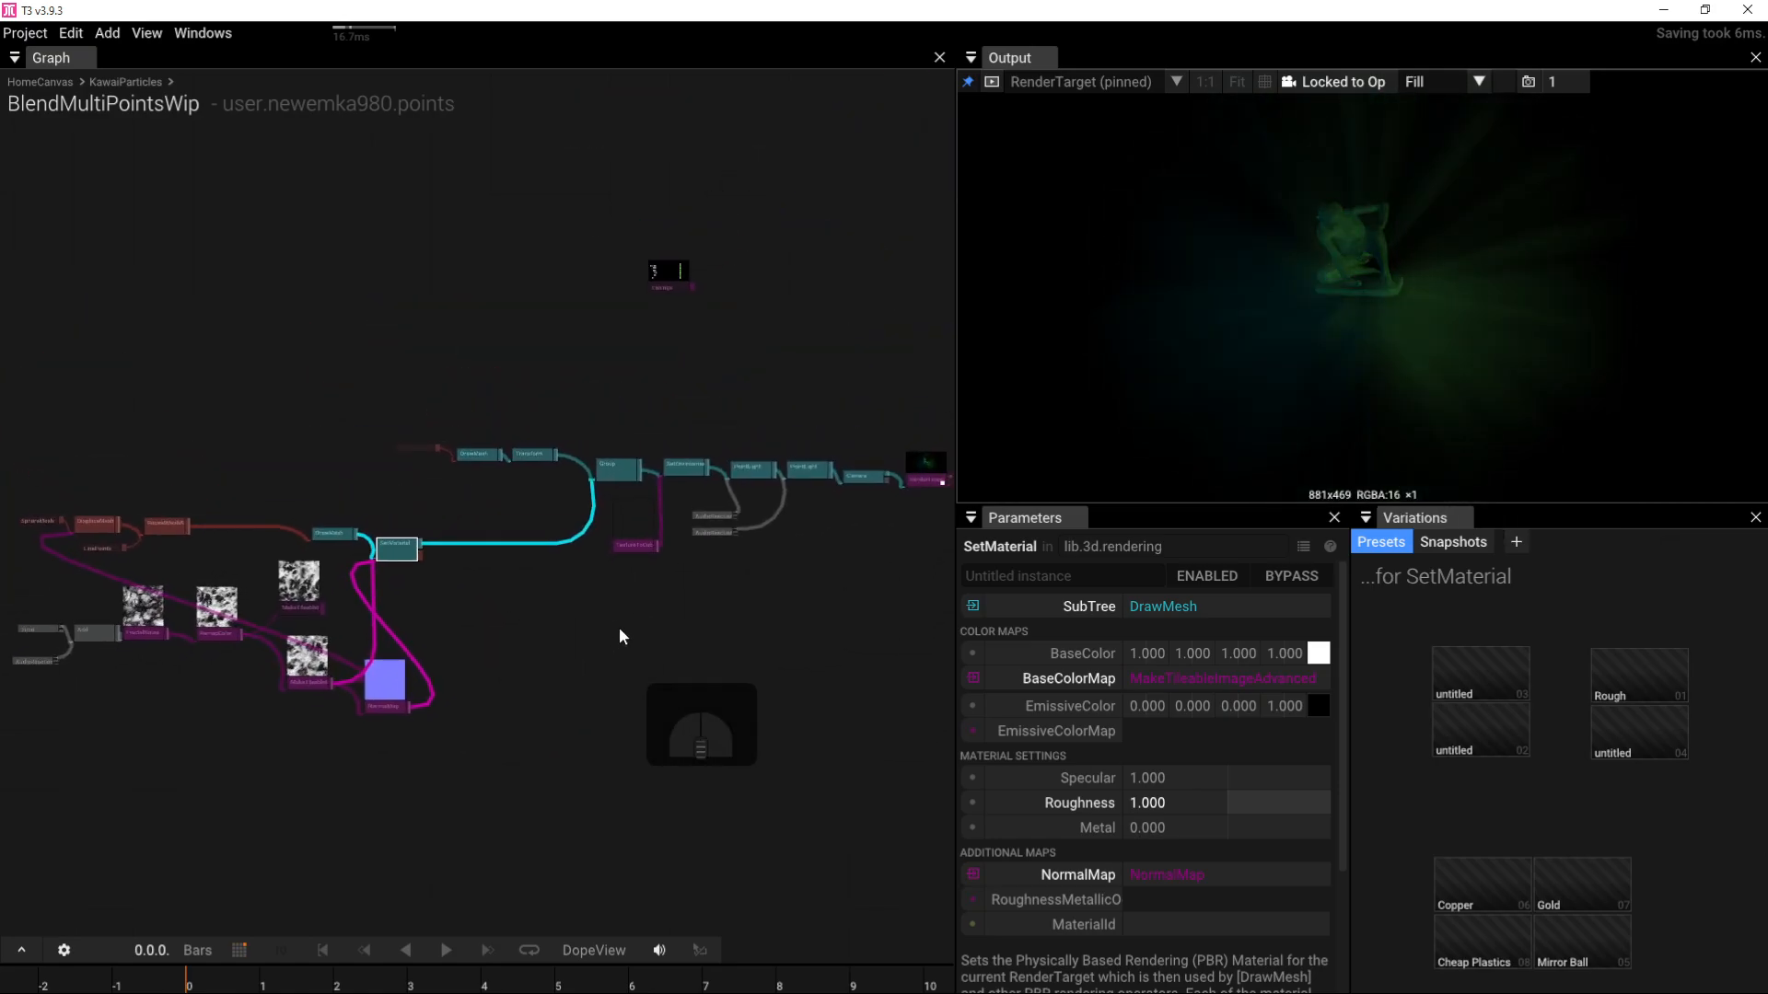
right_drag(619, 627, 793, 561)
scroll(792, 560, up, 3)
scroll(790, 567, up, 2)
right_drag(635, 477, 828, 466)
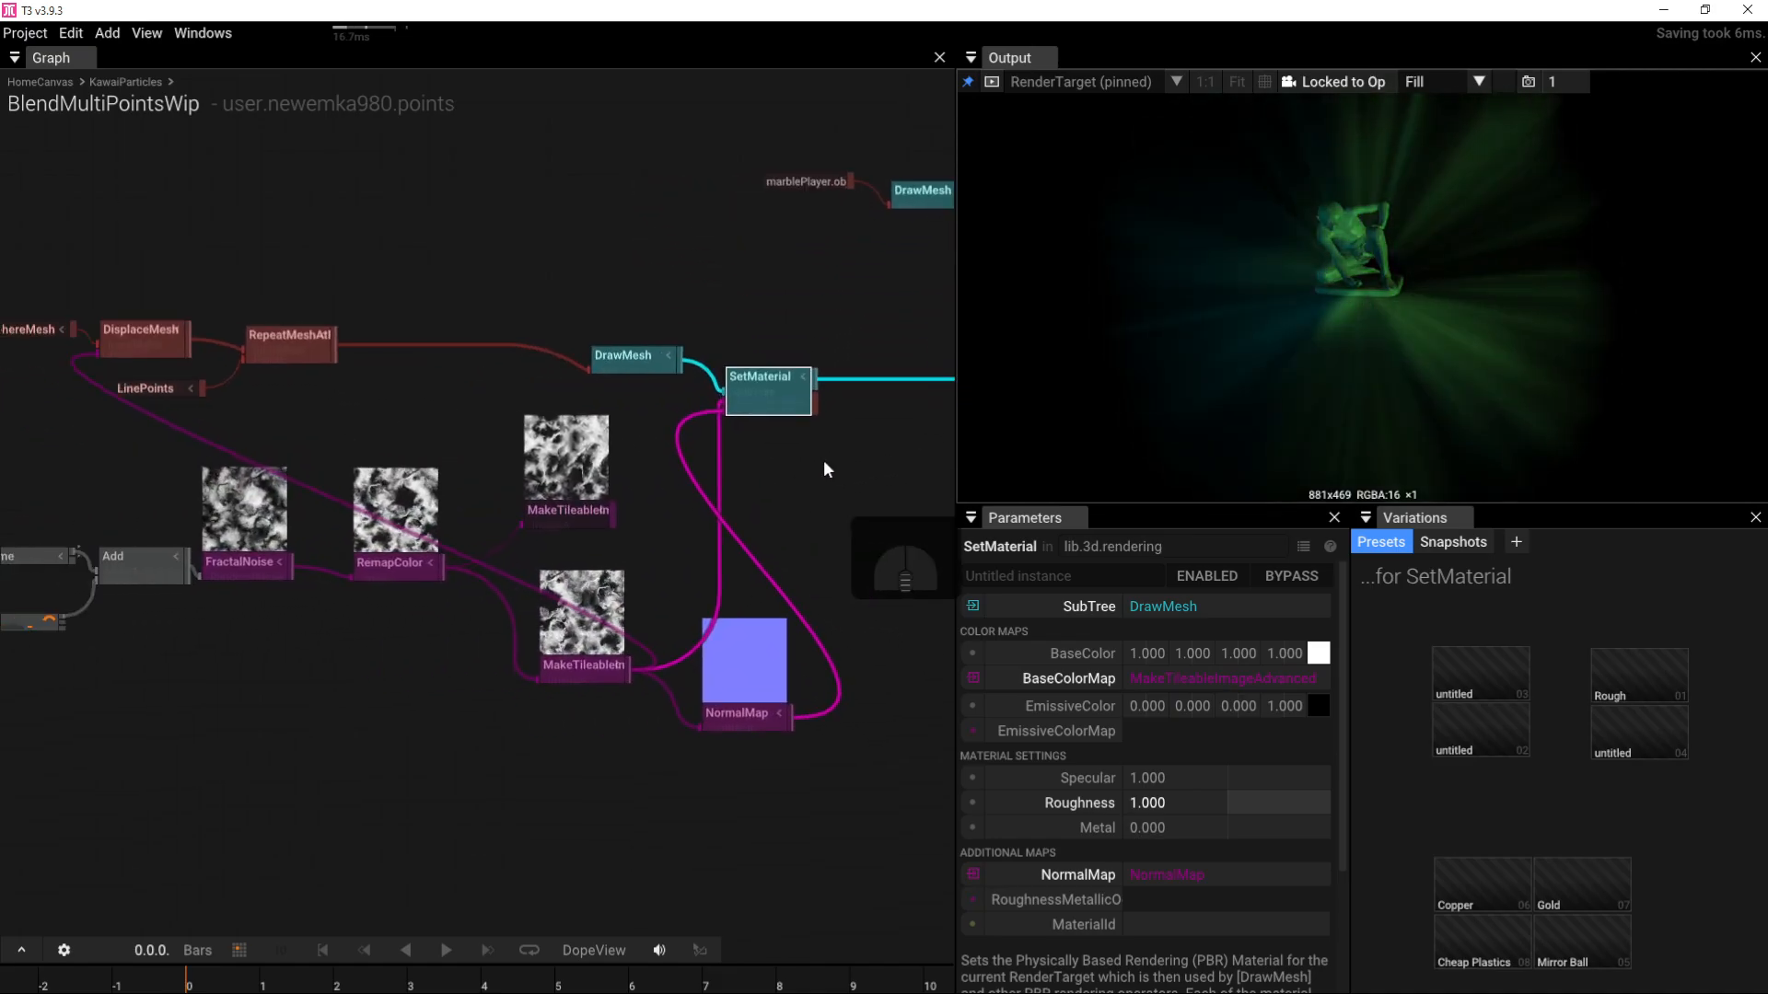
right_drag(501, 486, 832, 495)
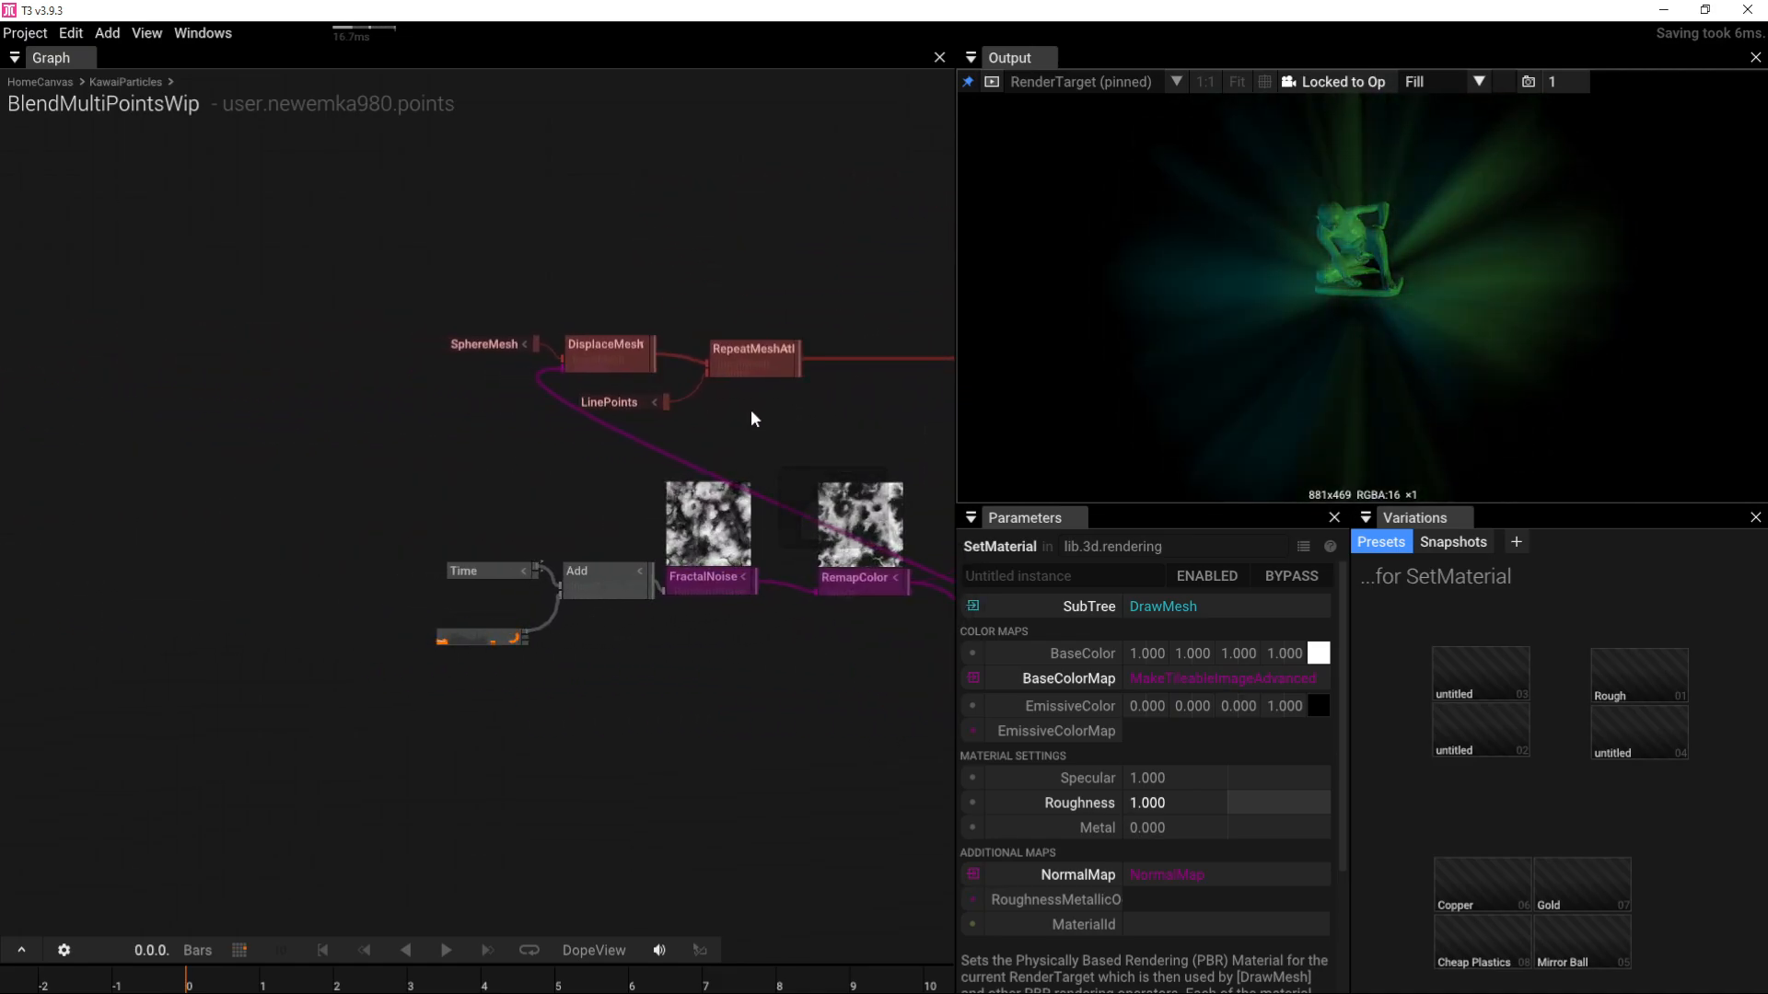
right_drag(782, 302, 473, 403)
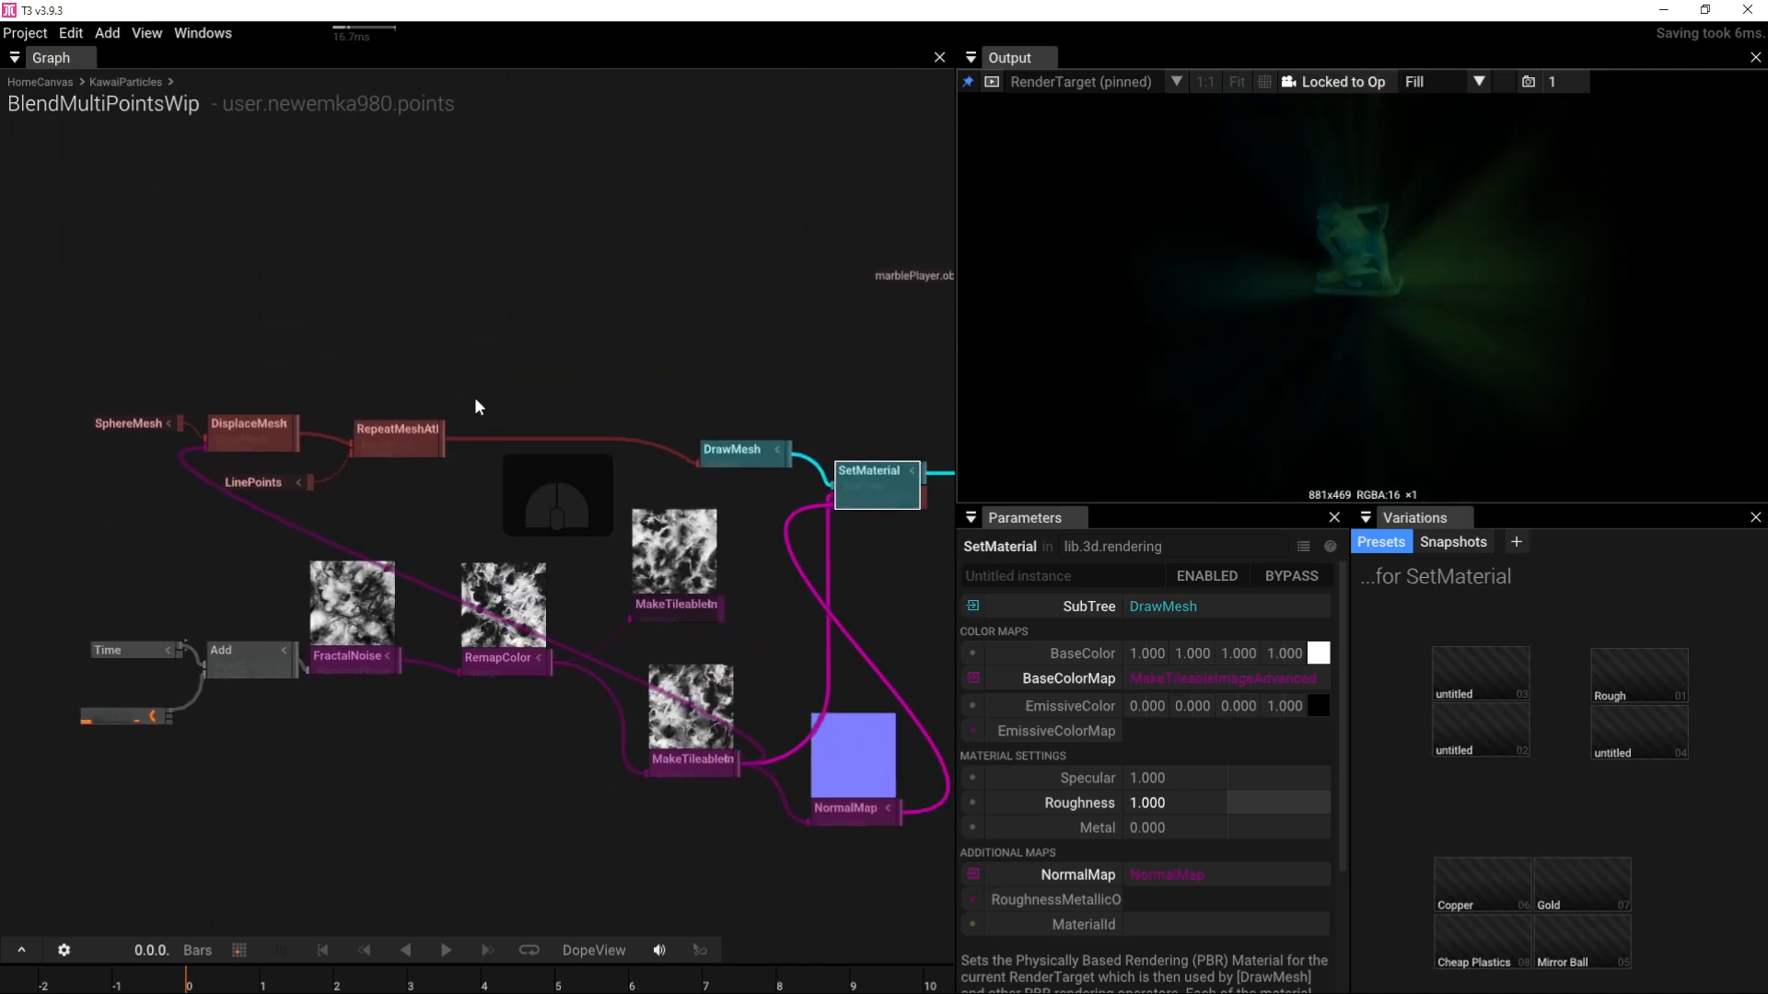
click(401, 444)
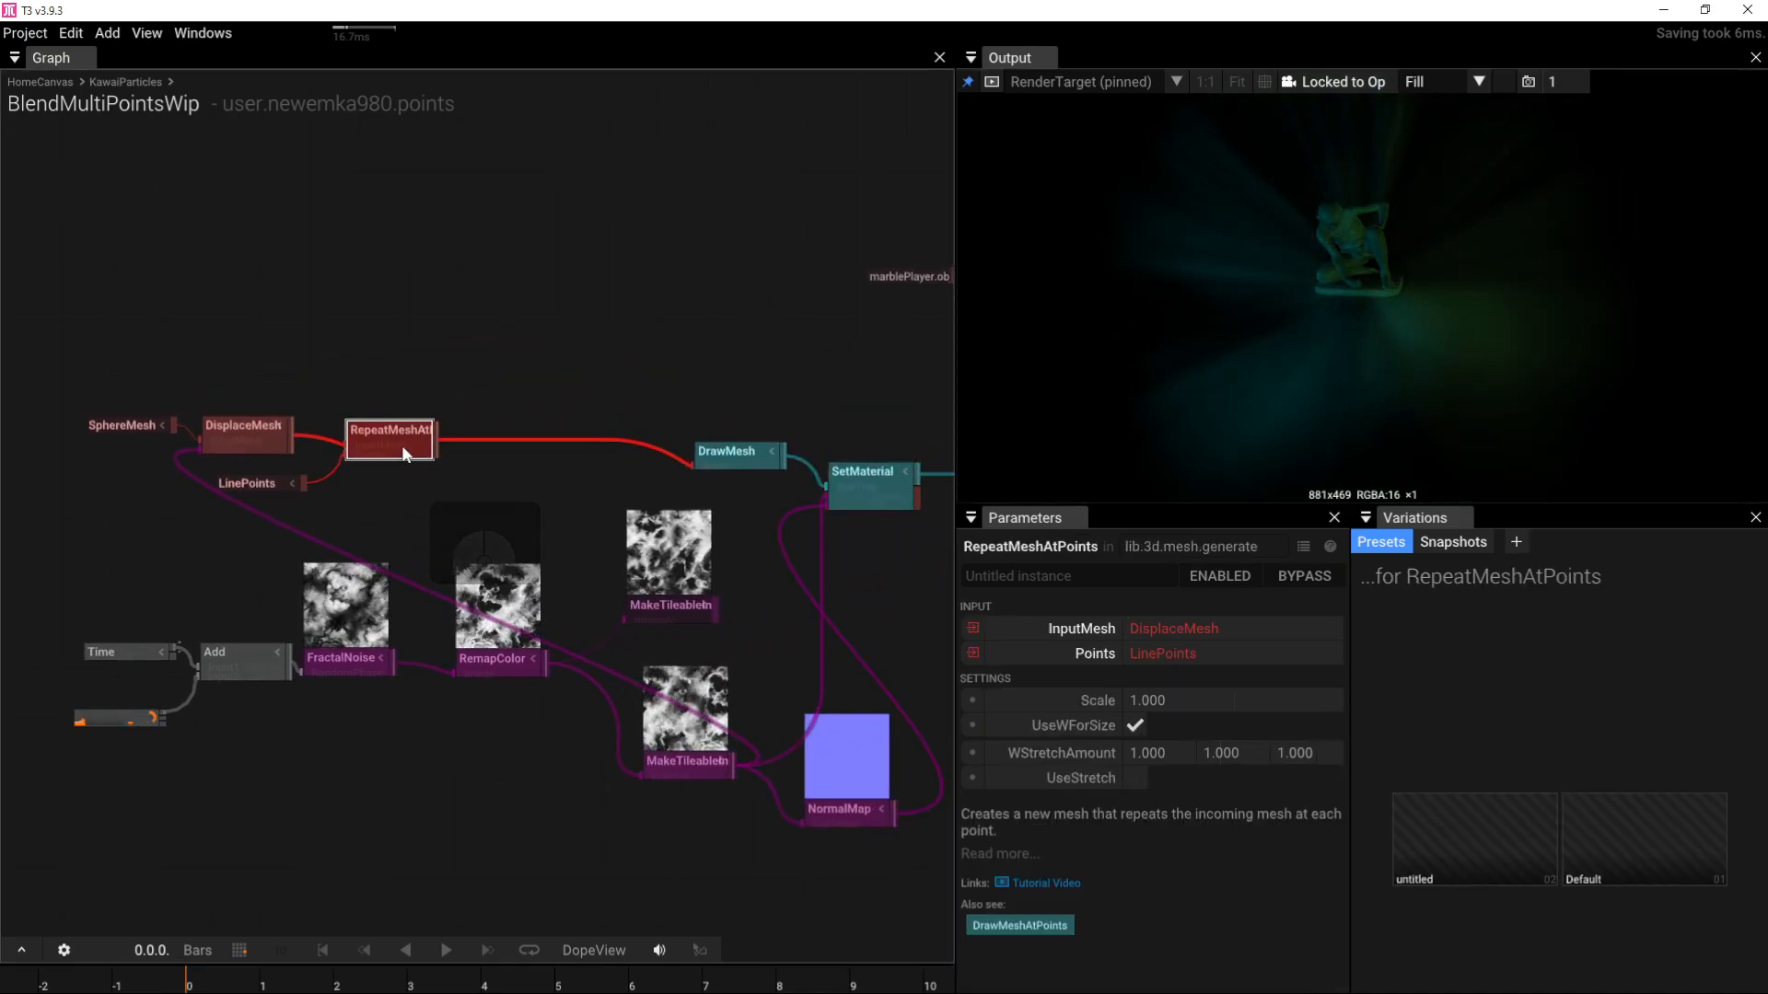
key(Tab)
text(de)
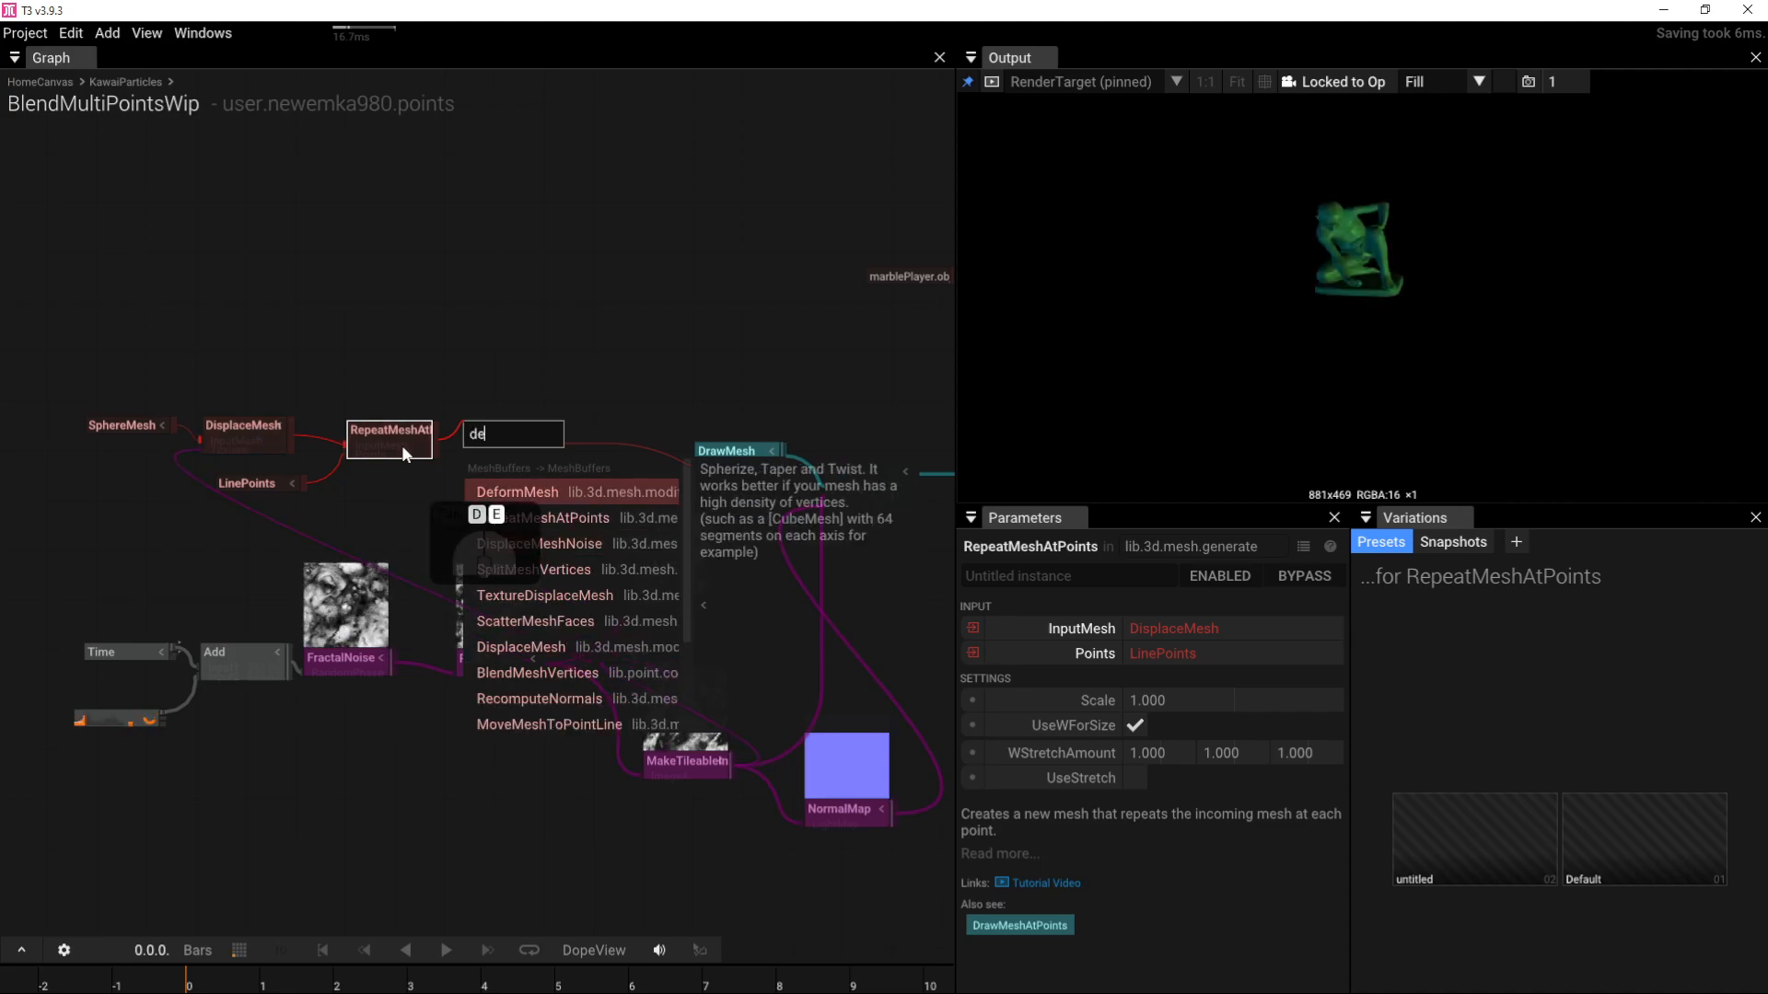
click(516, 490)
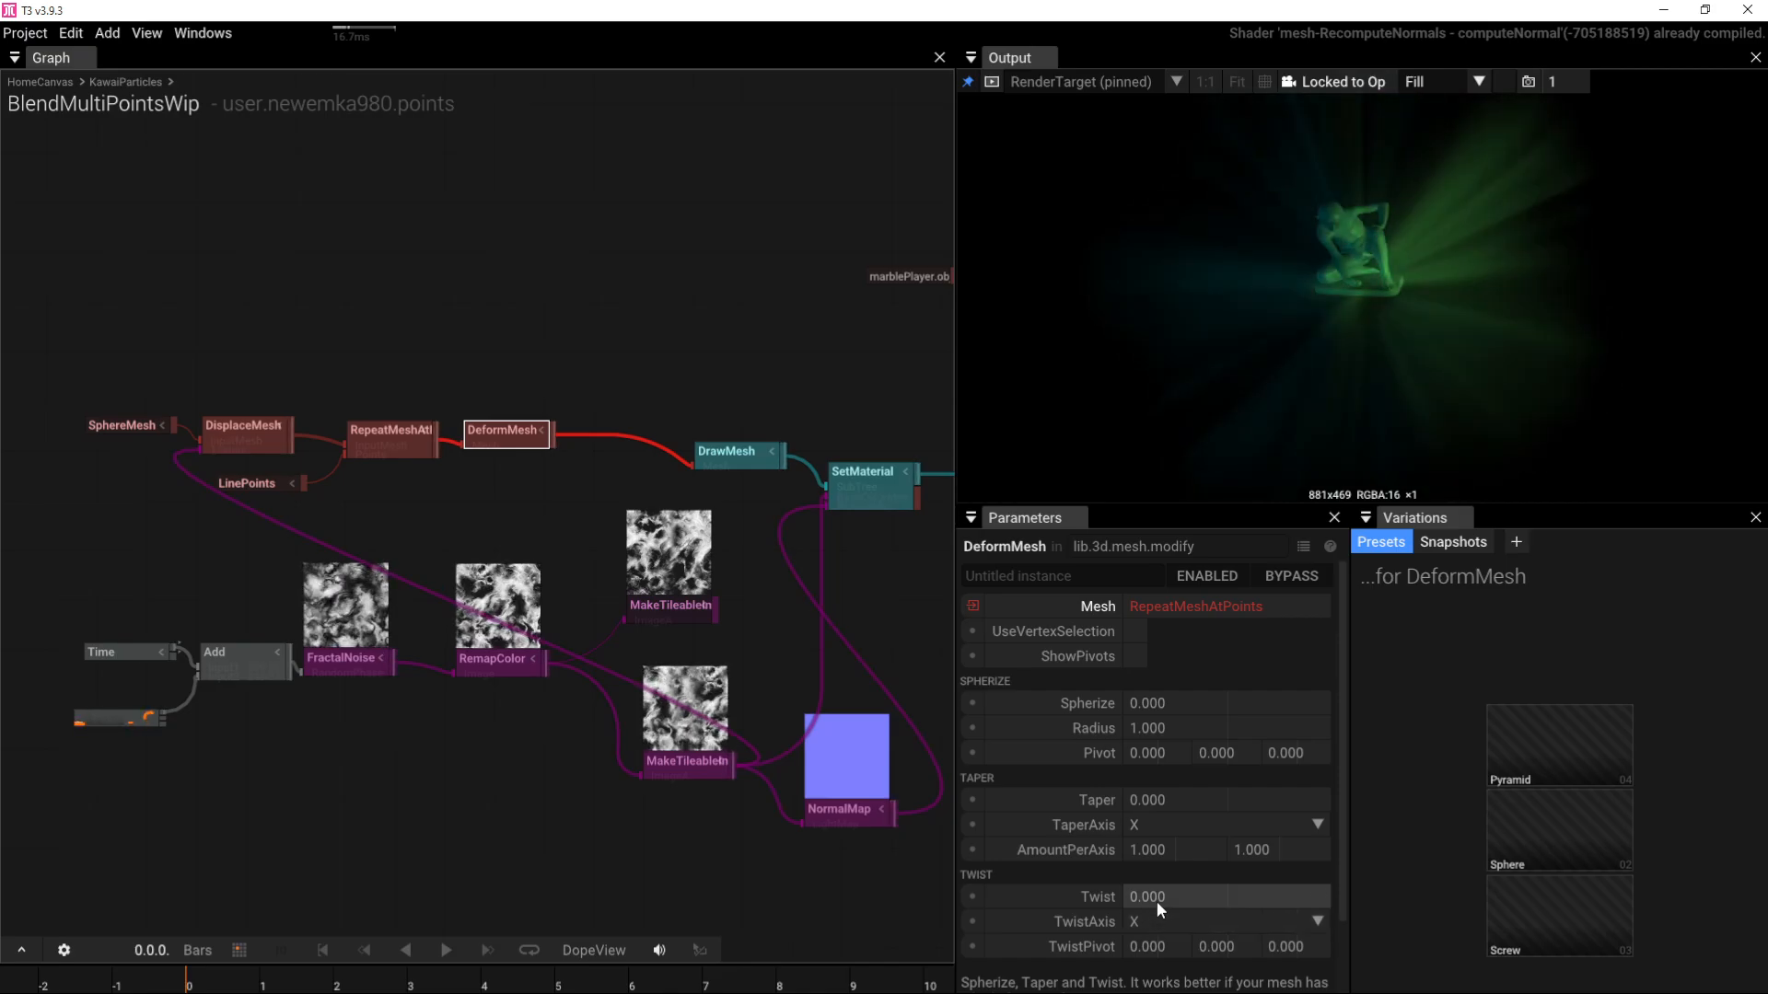
Step: Set the DeformMesh Twist to 0.5
click(1158, 898)
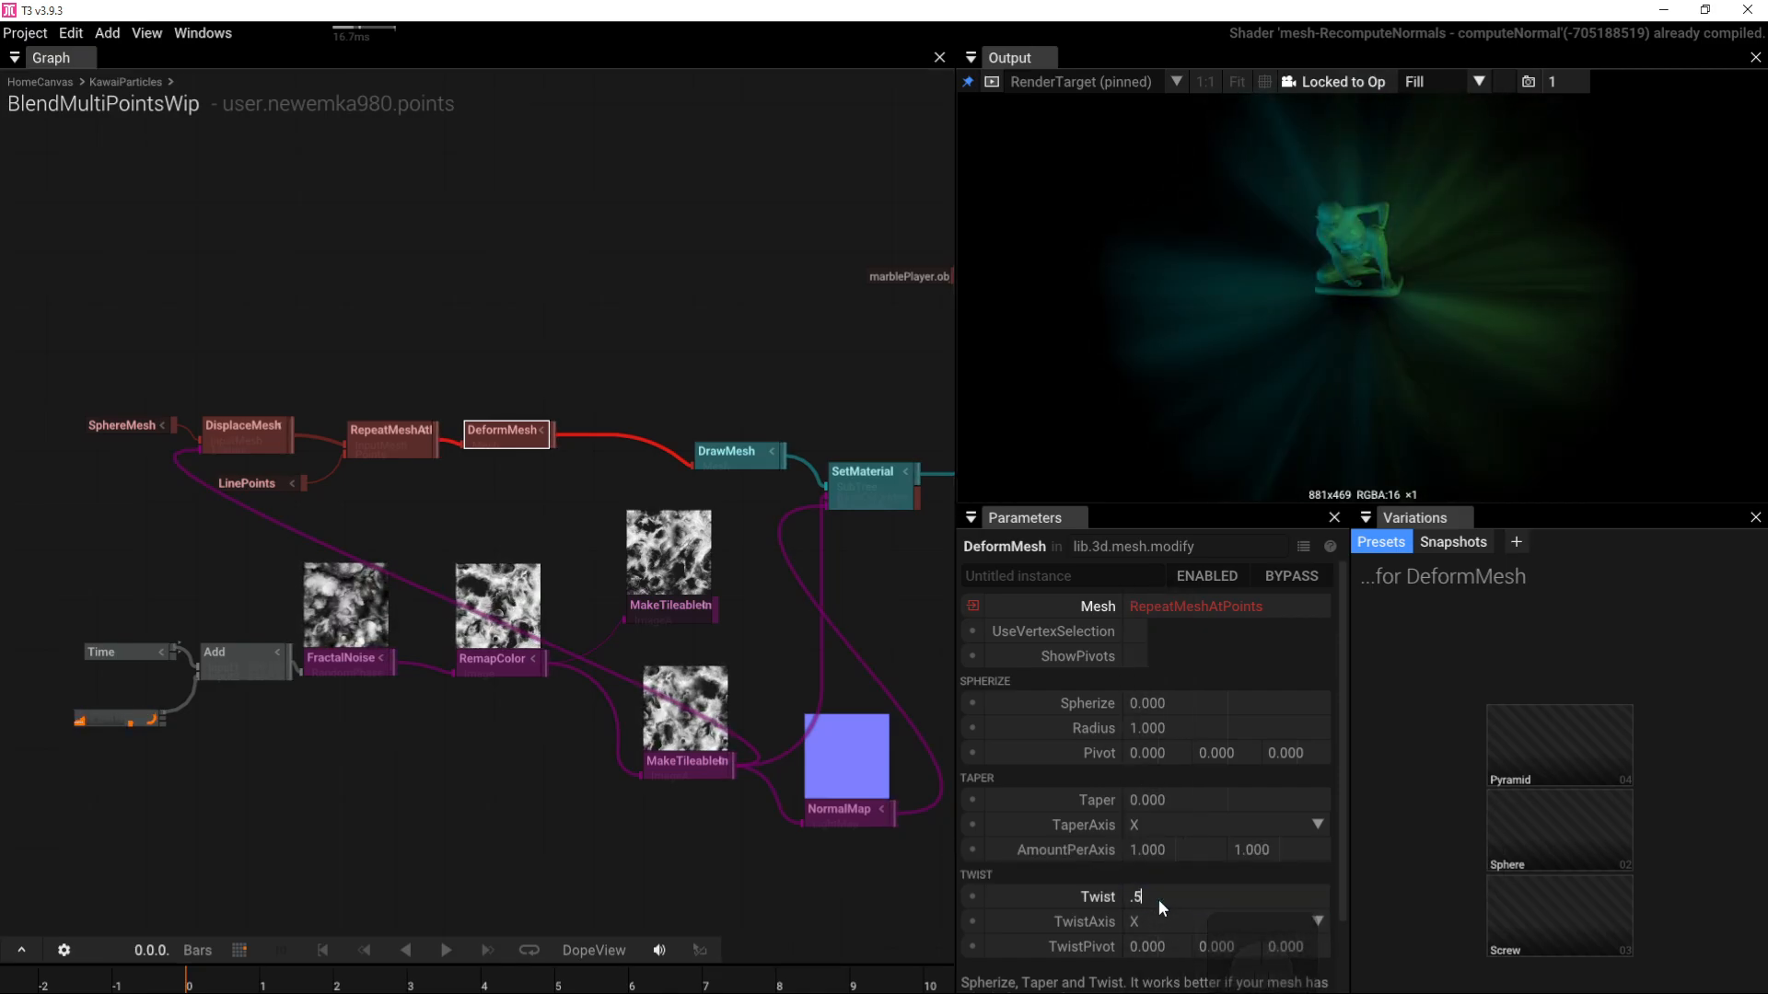
text(0.5)
key(Return)
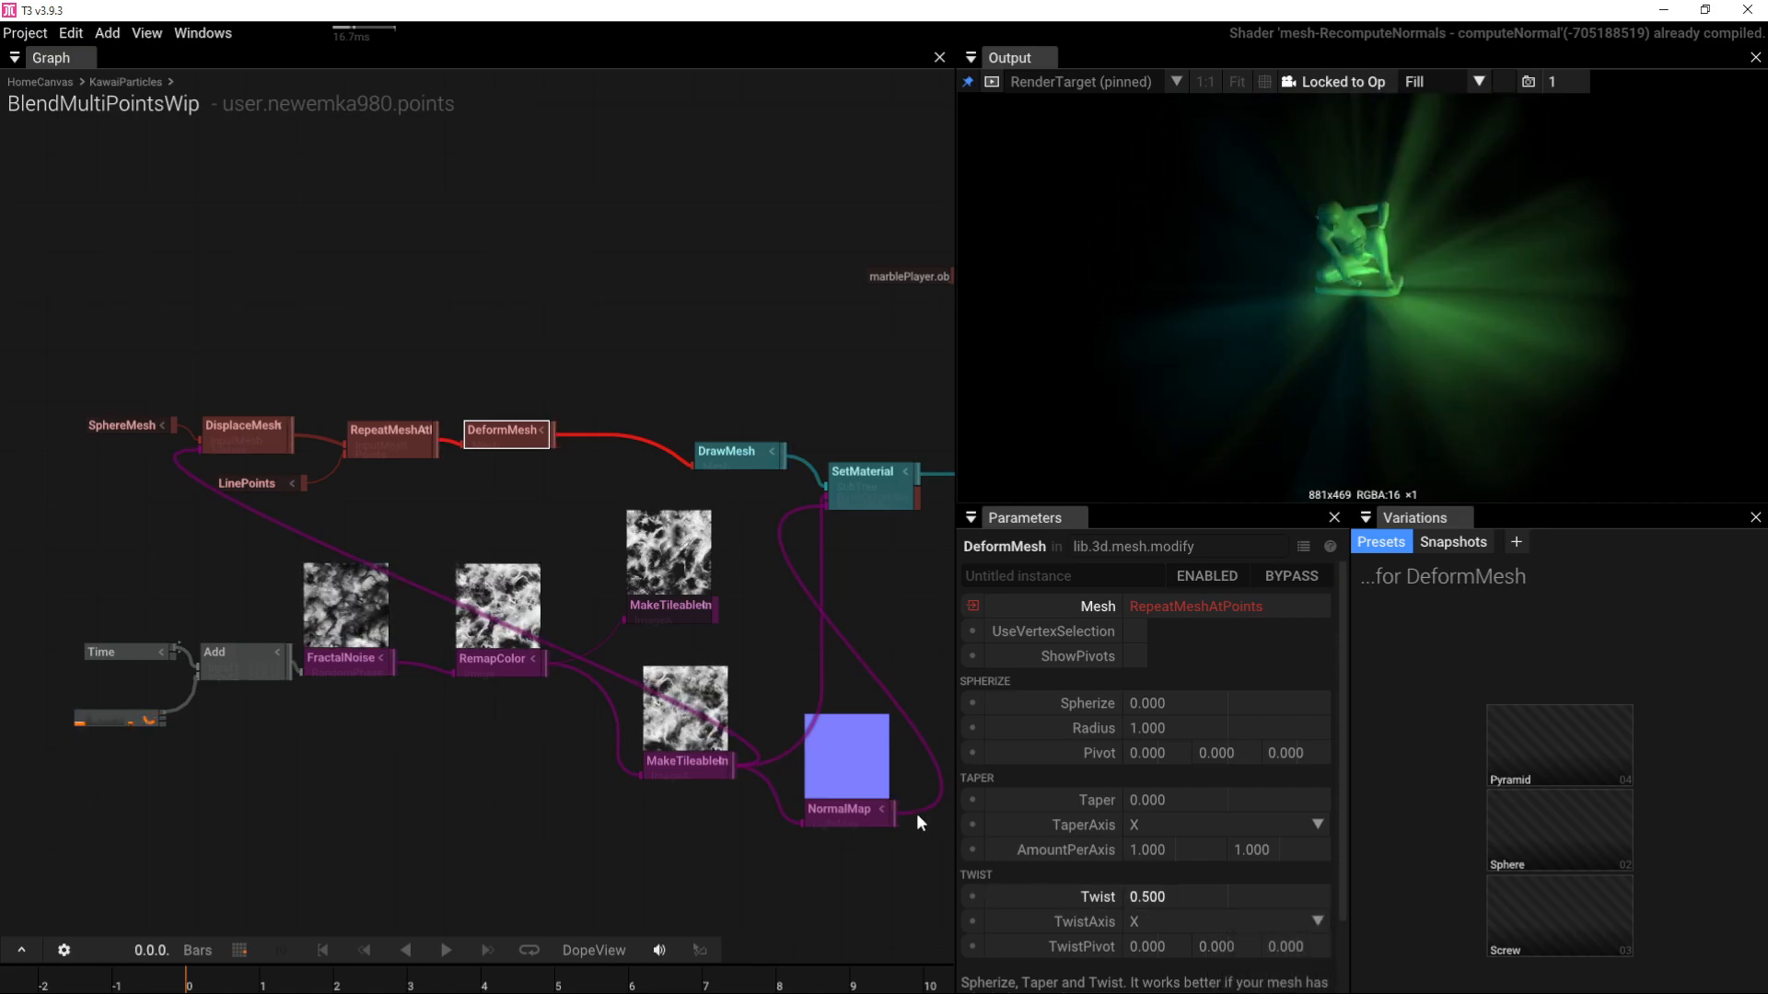
right_drag(701, 595, 951, 586)
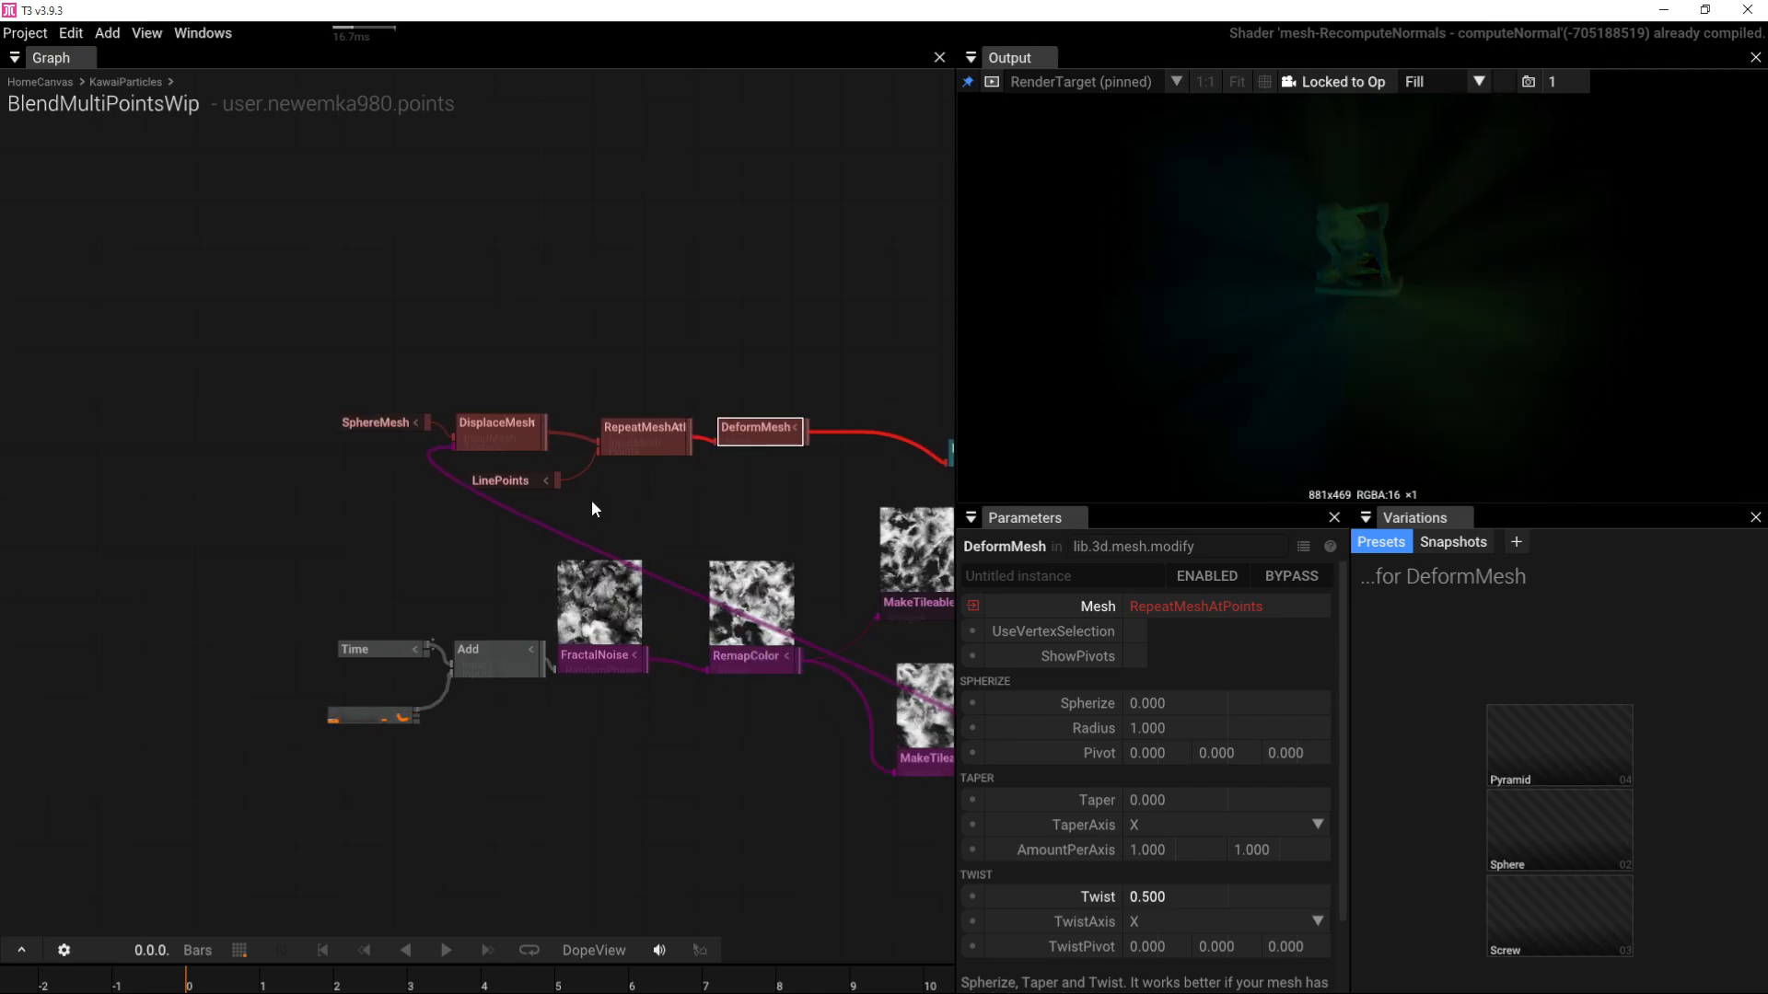
Step: Move the SphereMesh chain and the noise texture nodes left to make room
drag(686, 499, 370, 369)
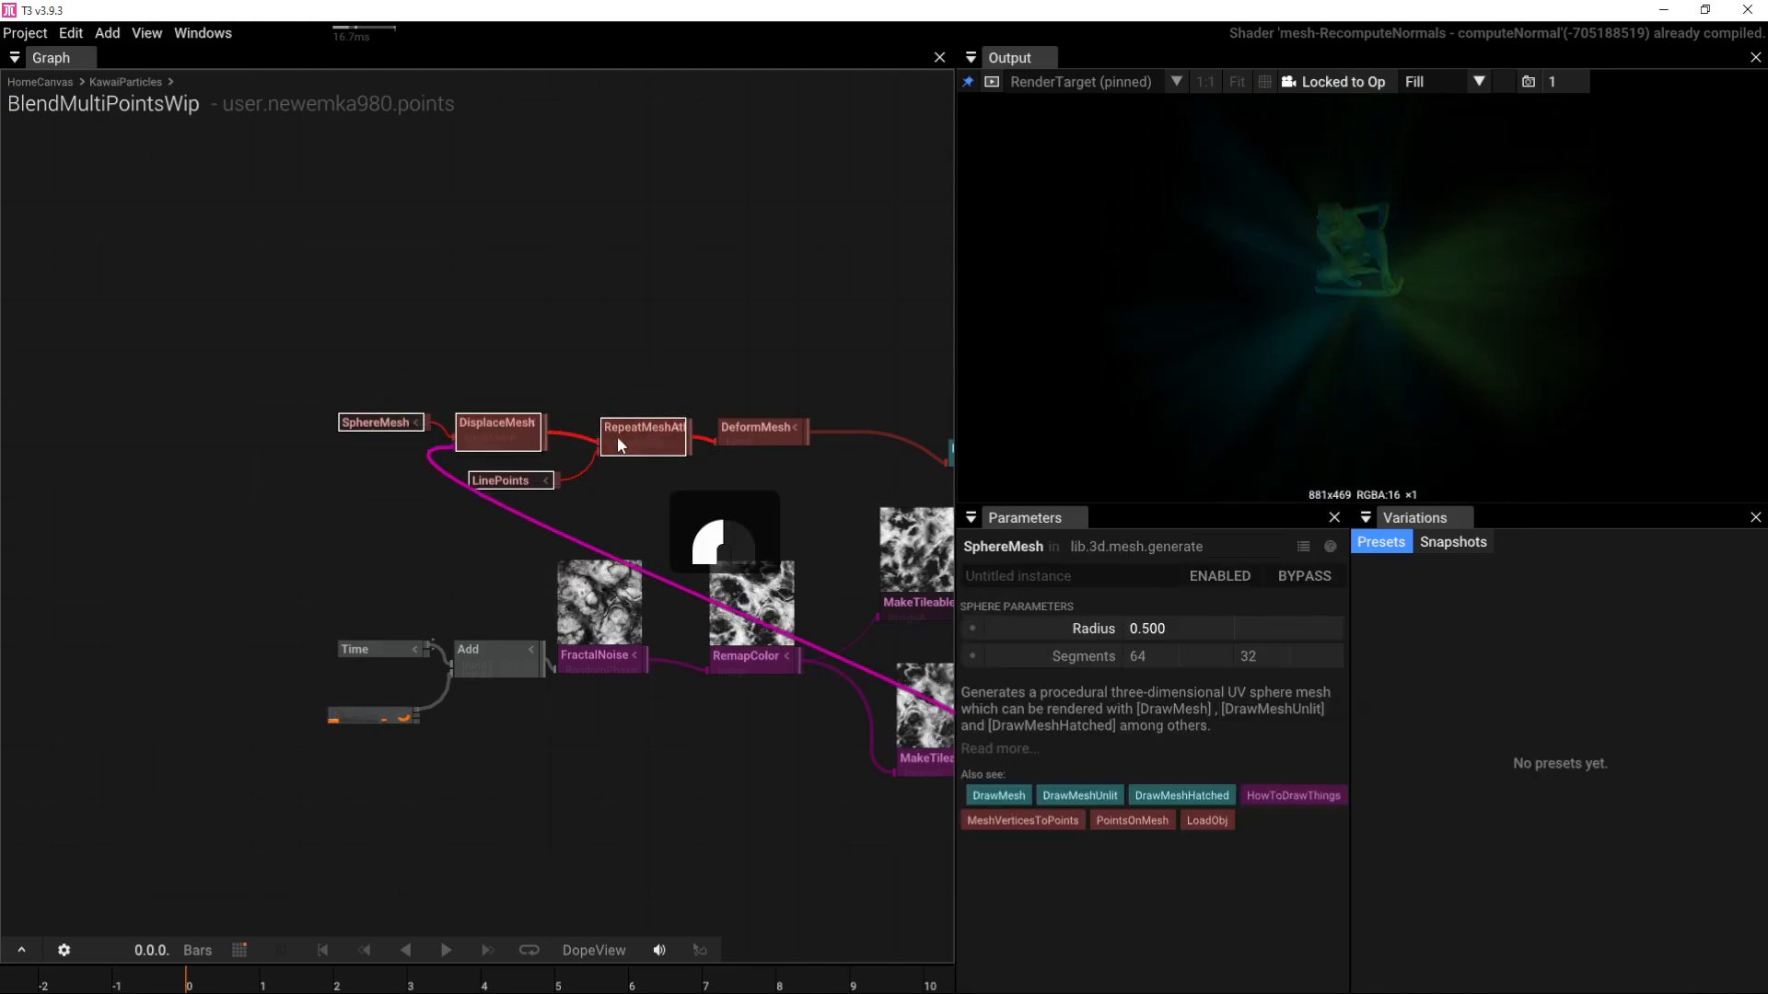
drag(618, 438, 446, 436)
click(472, 440)
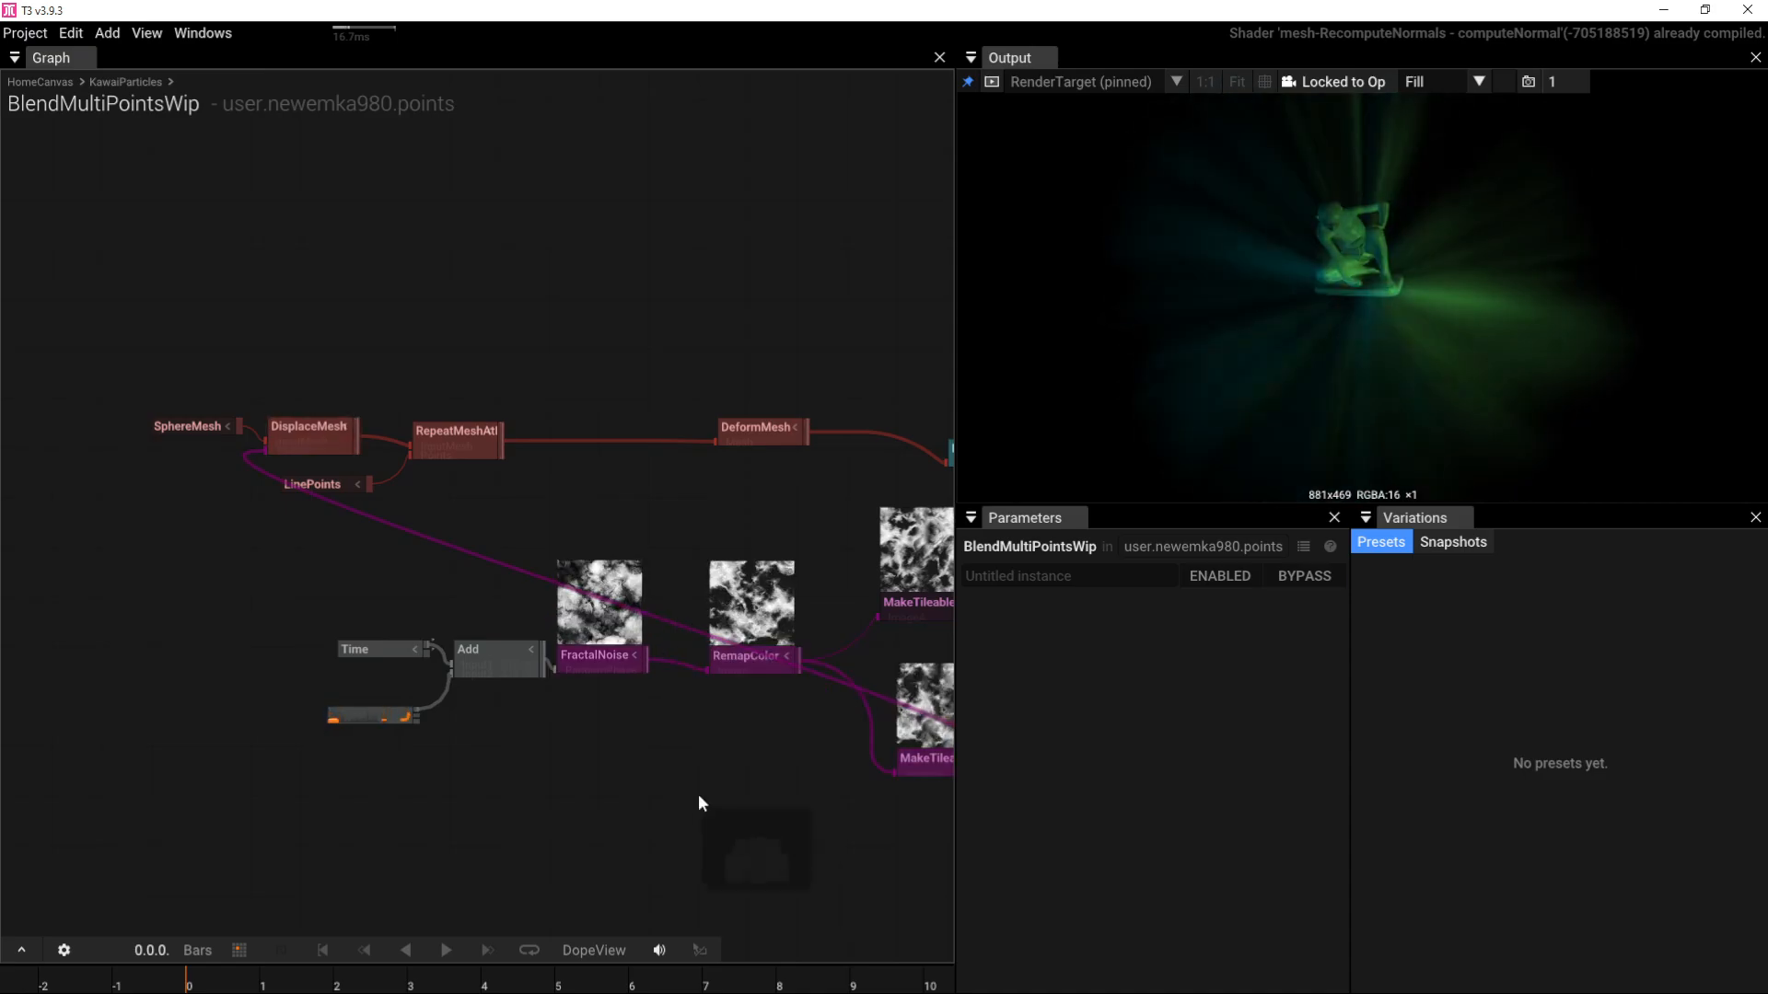
right_drag(698, 803, 655, 751)
scroll(706, 746, down, 4)
drag(811, 810, 524, 662)
drag(814, 659, 373, 675)
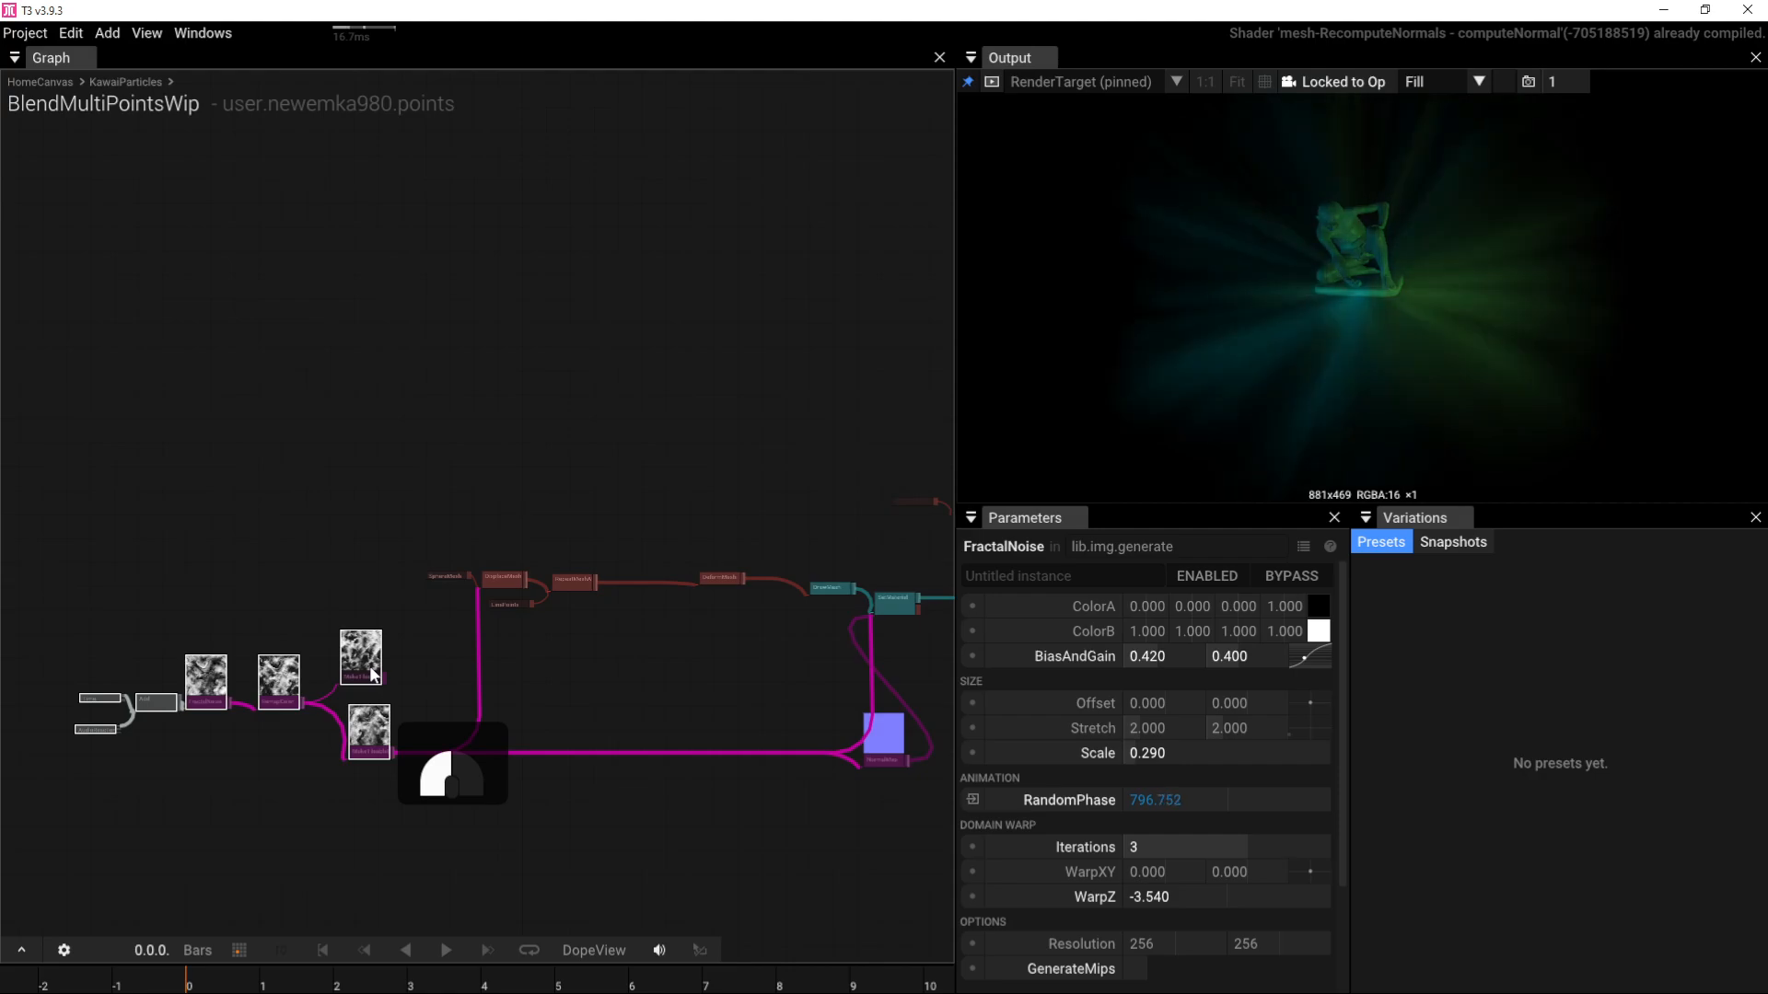
scroll(507, 651, up, 5)
right_drag(518, 651, 585, 667)
click(587, 658)
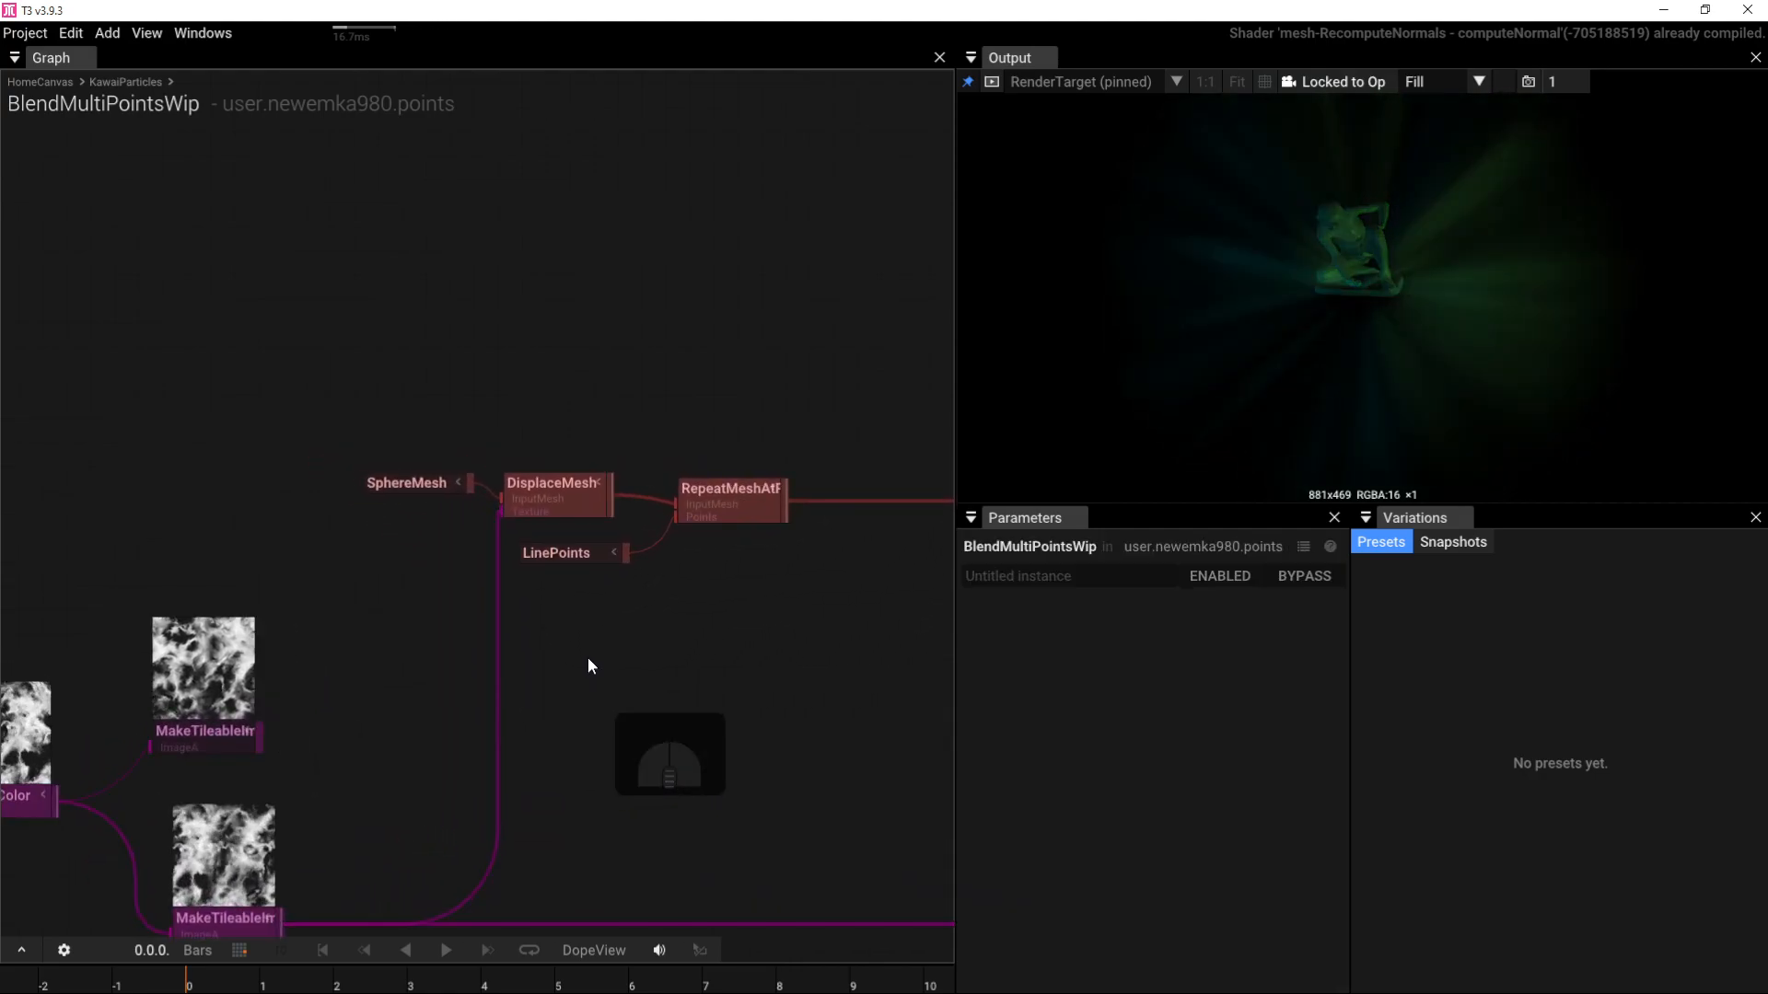
right_drag(907, 616, 584, 643)
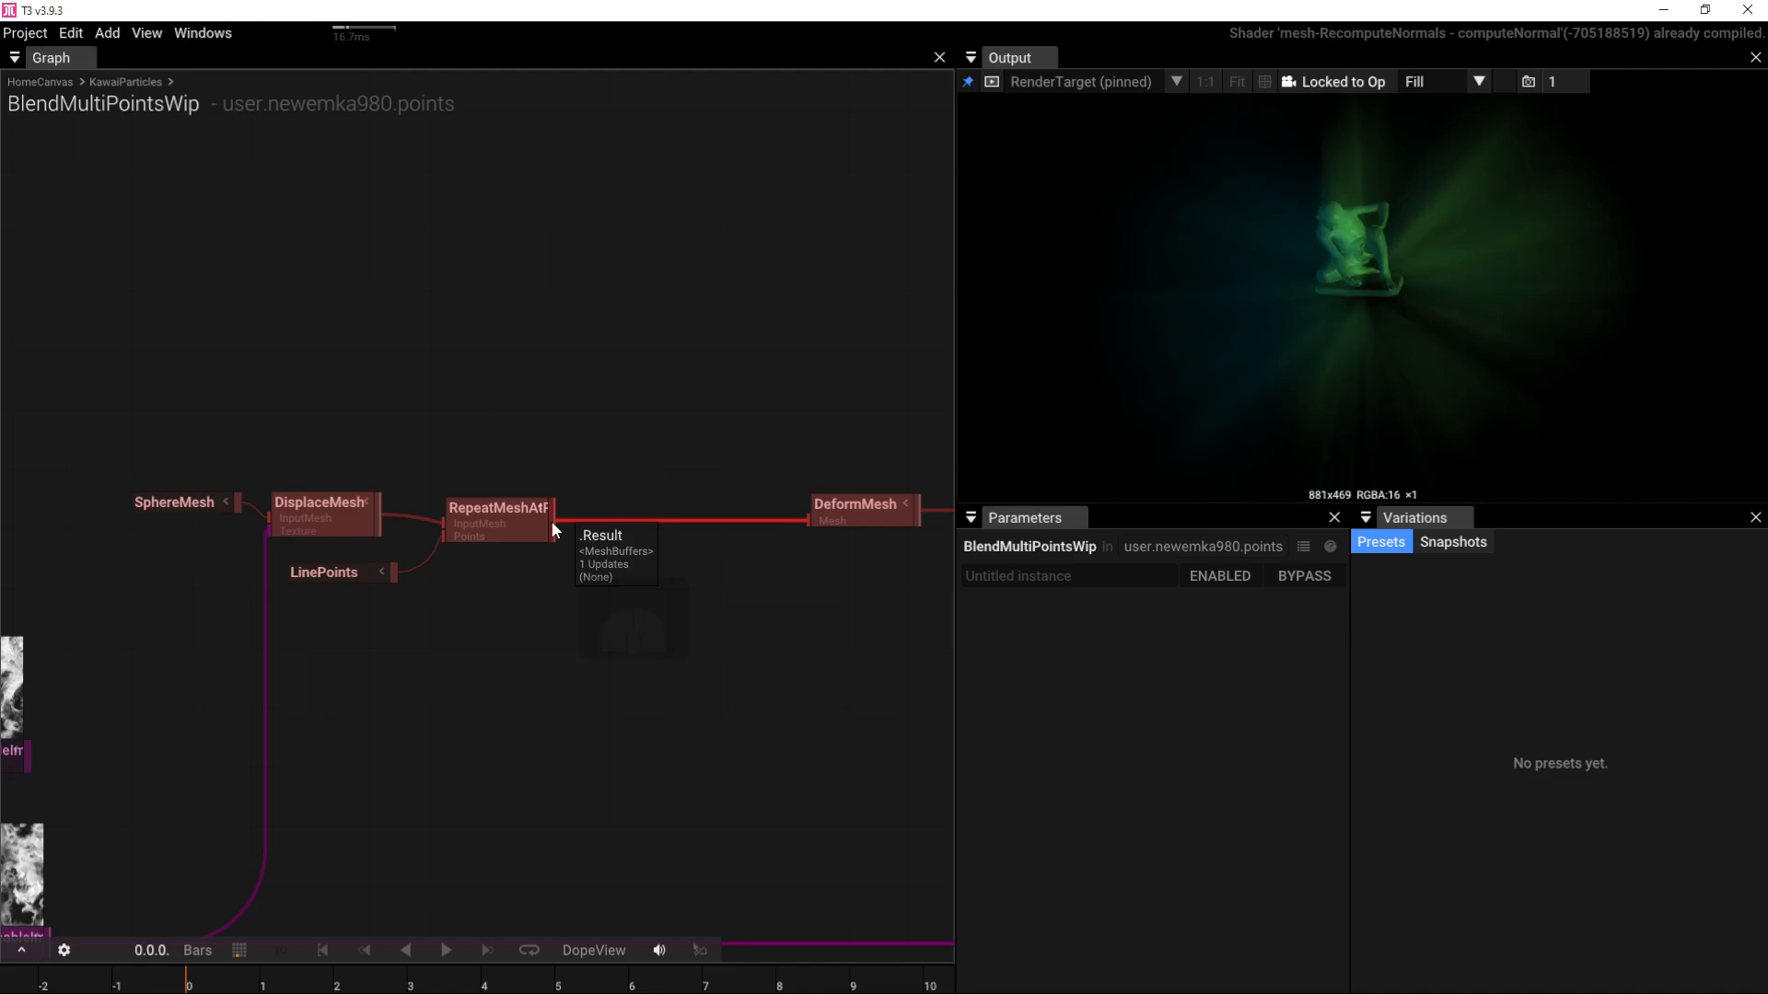
Step: Create a TransformMesh from RepeatMeshAtPoints' output and feed it into DeformMesh
drag(552, 522, 589, 580)
text(tr)
click(655, 644)
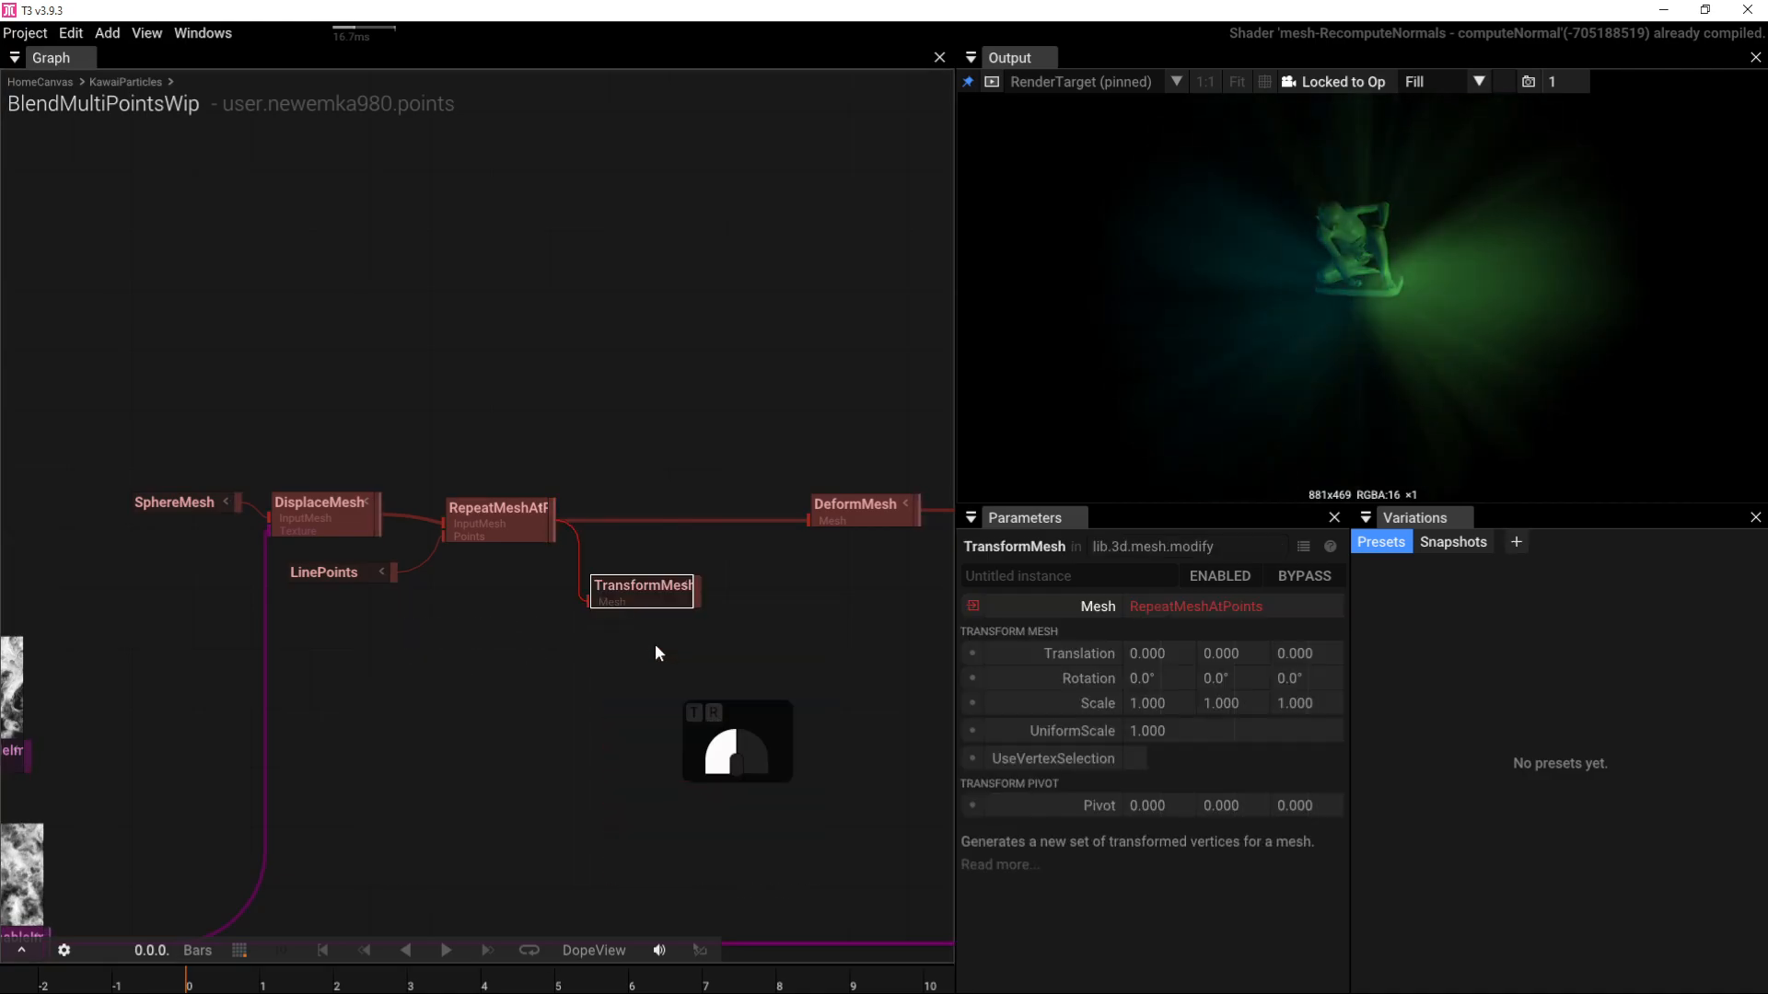
drag(696, 593, 791, 522)
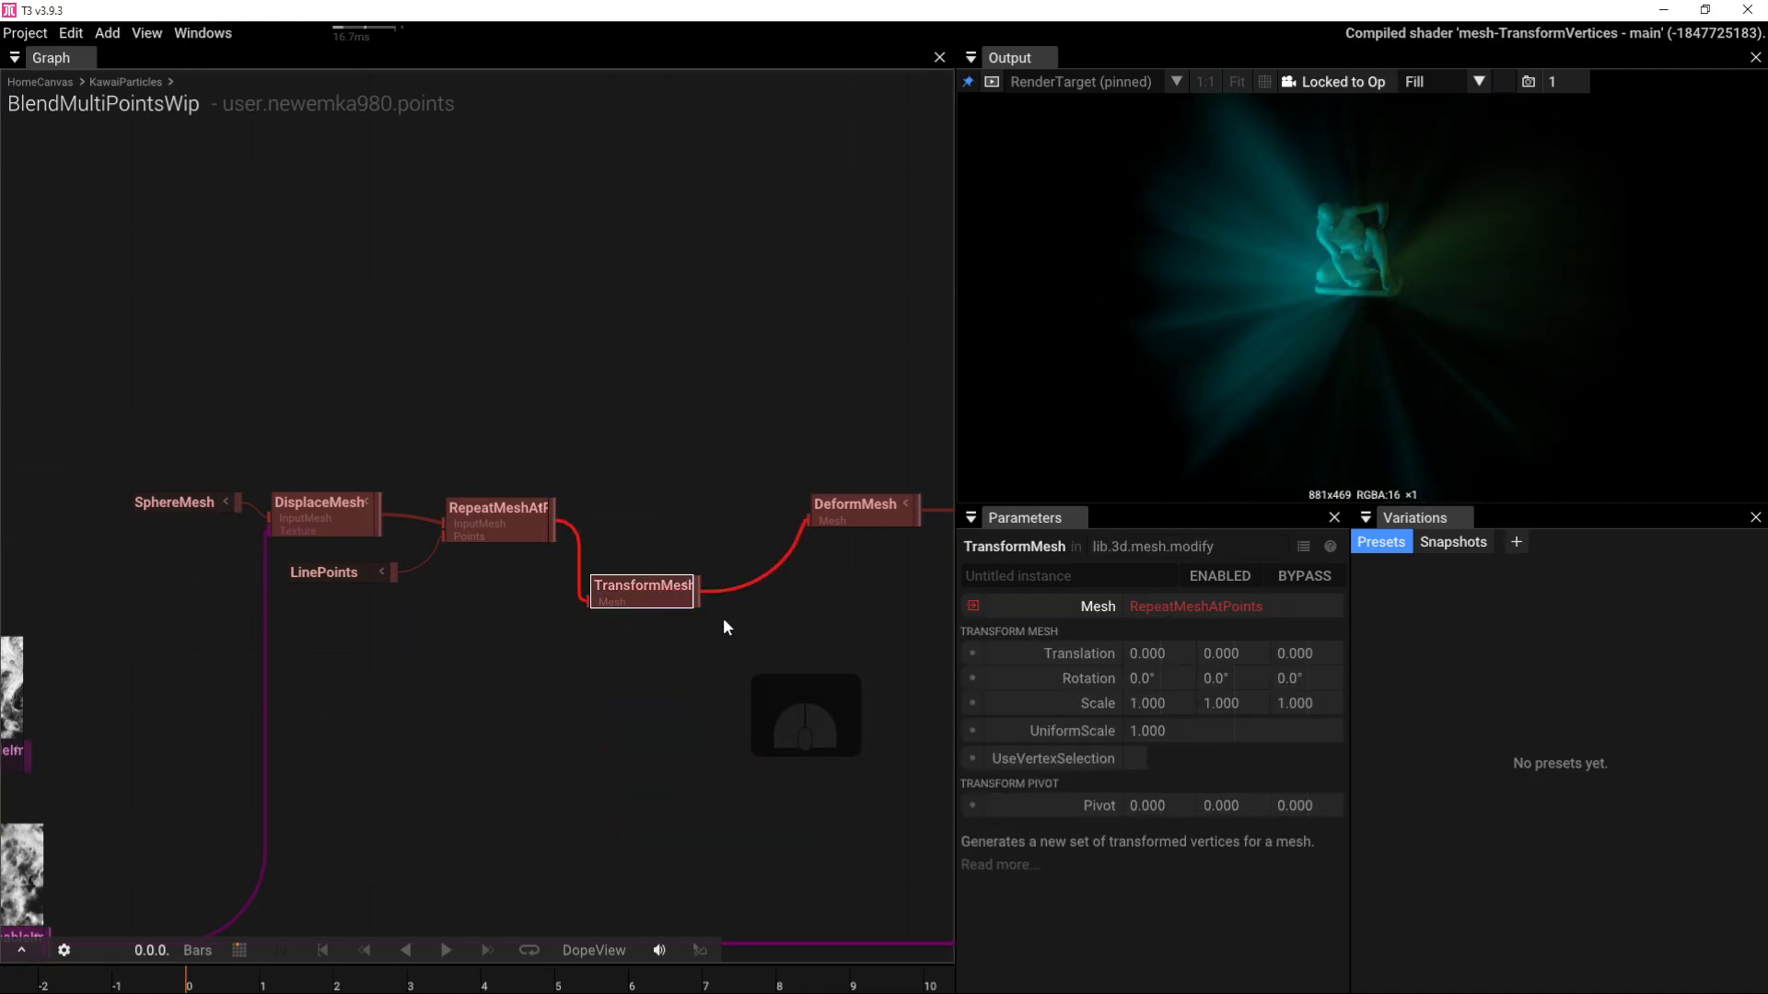
click(634, 603)
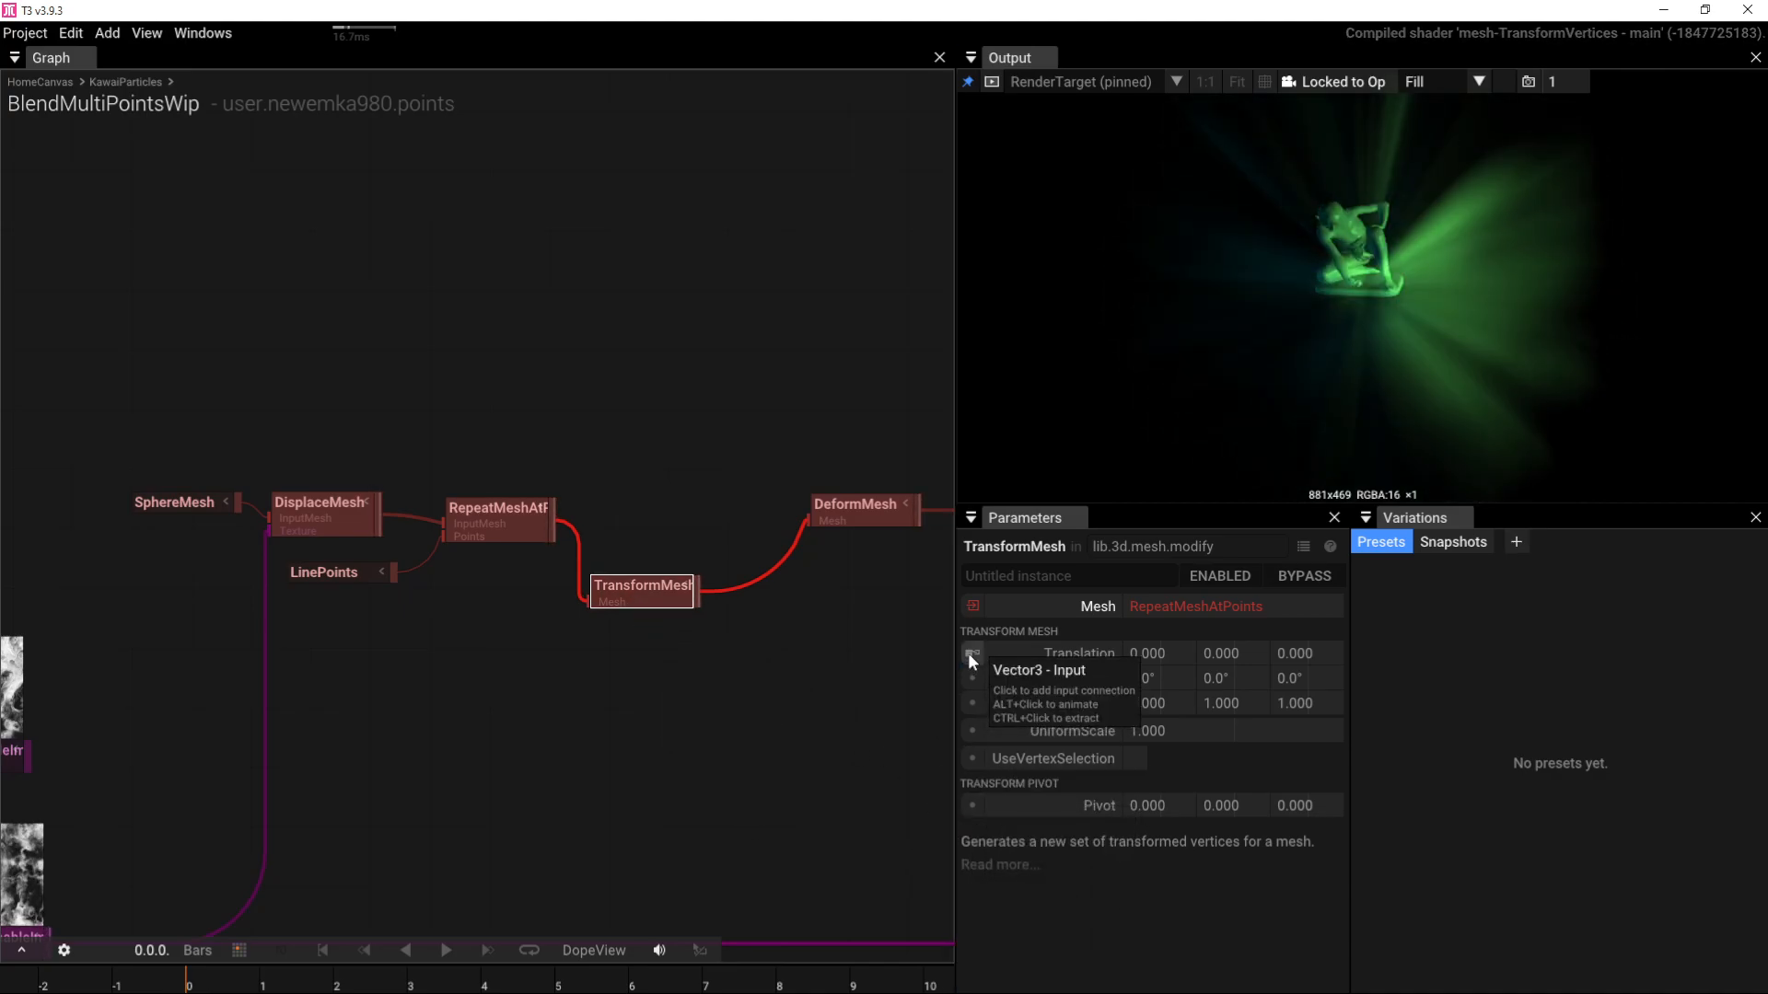
Step: Drive the TransformMesh Rotation with a new PerlinNoise3 node and line up the nodes
click(972, 681)
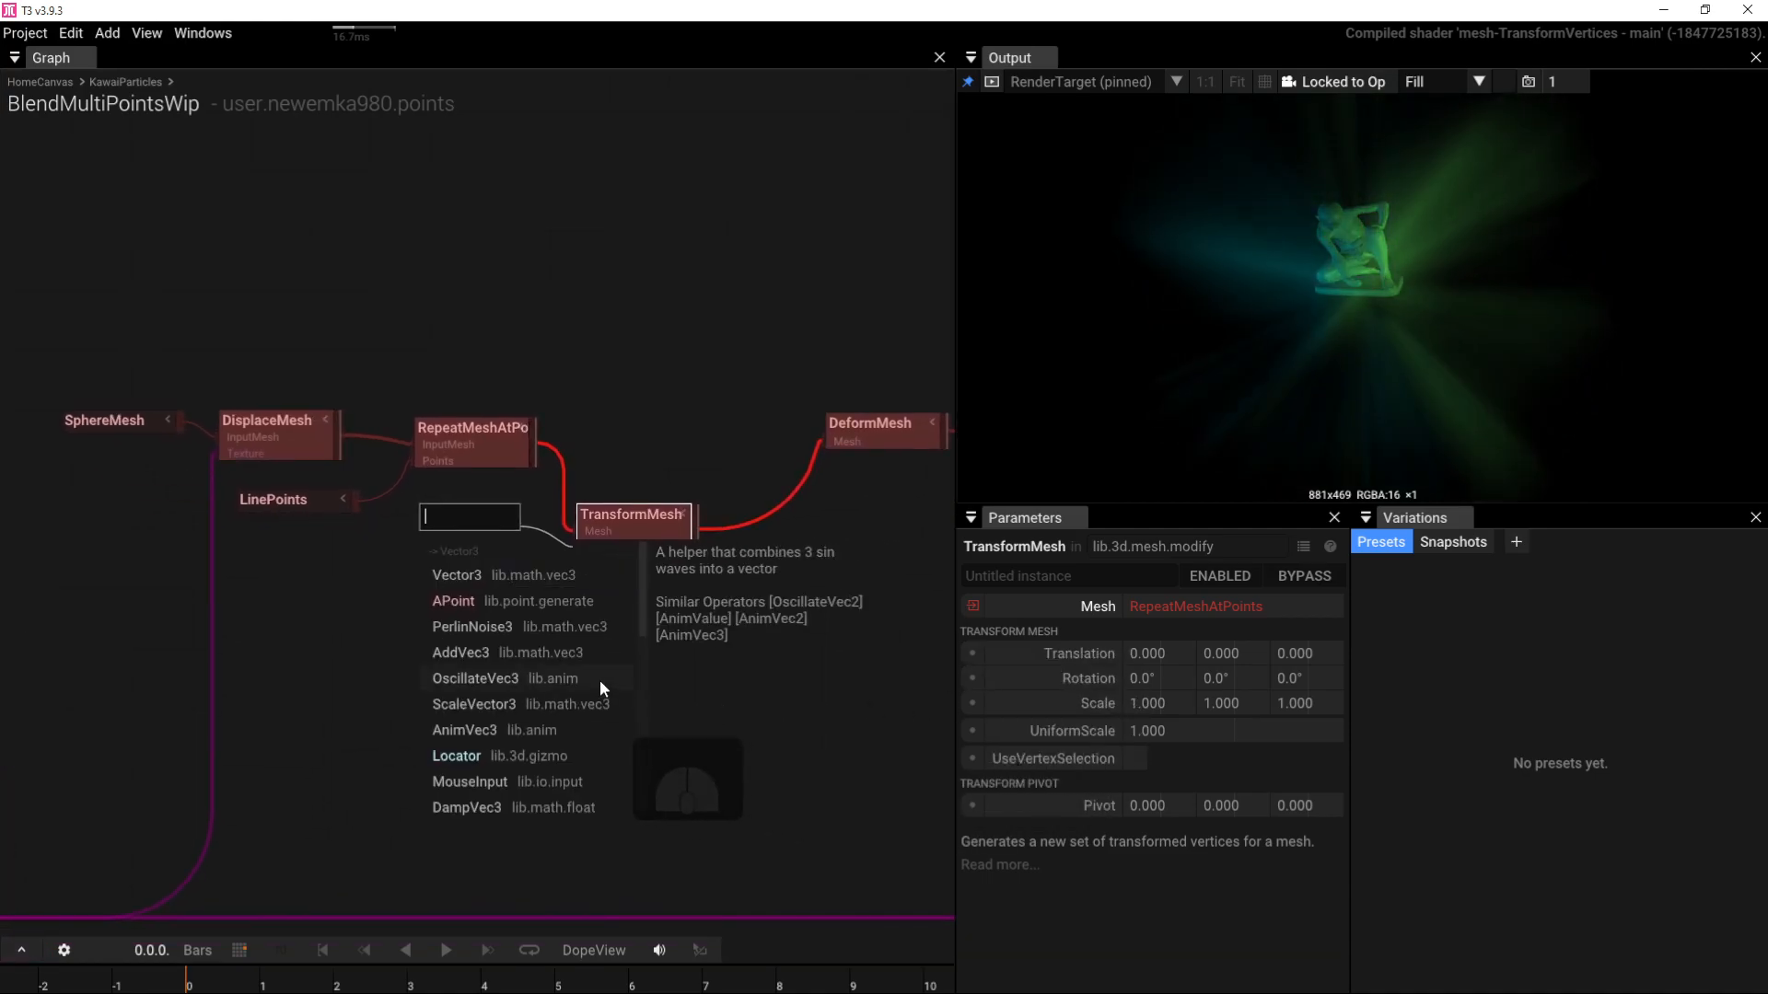
click(492, 628)
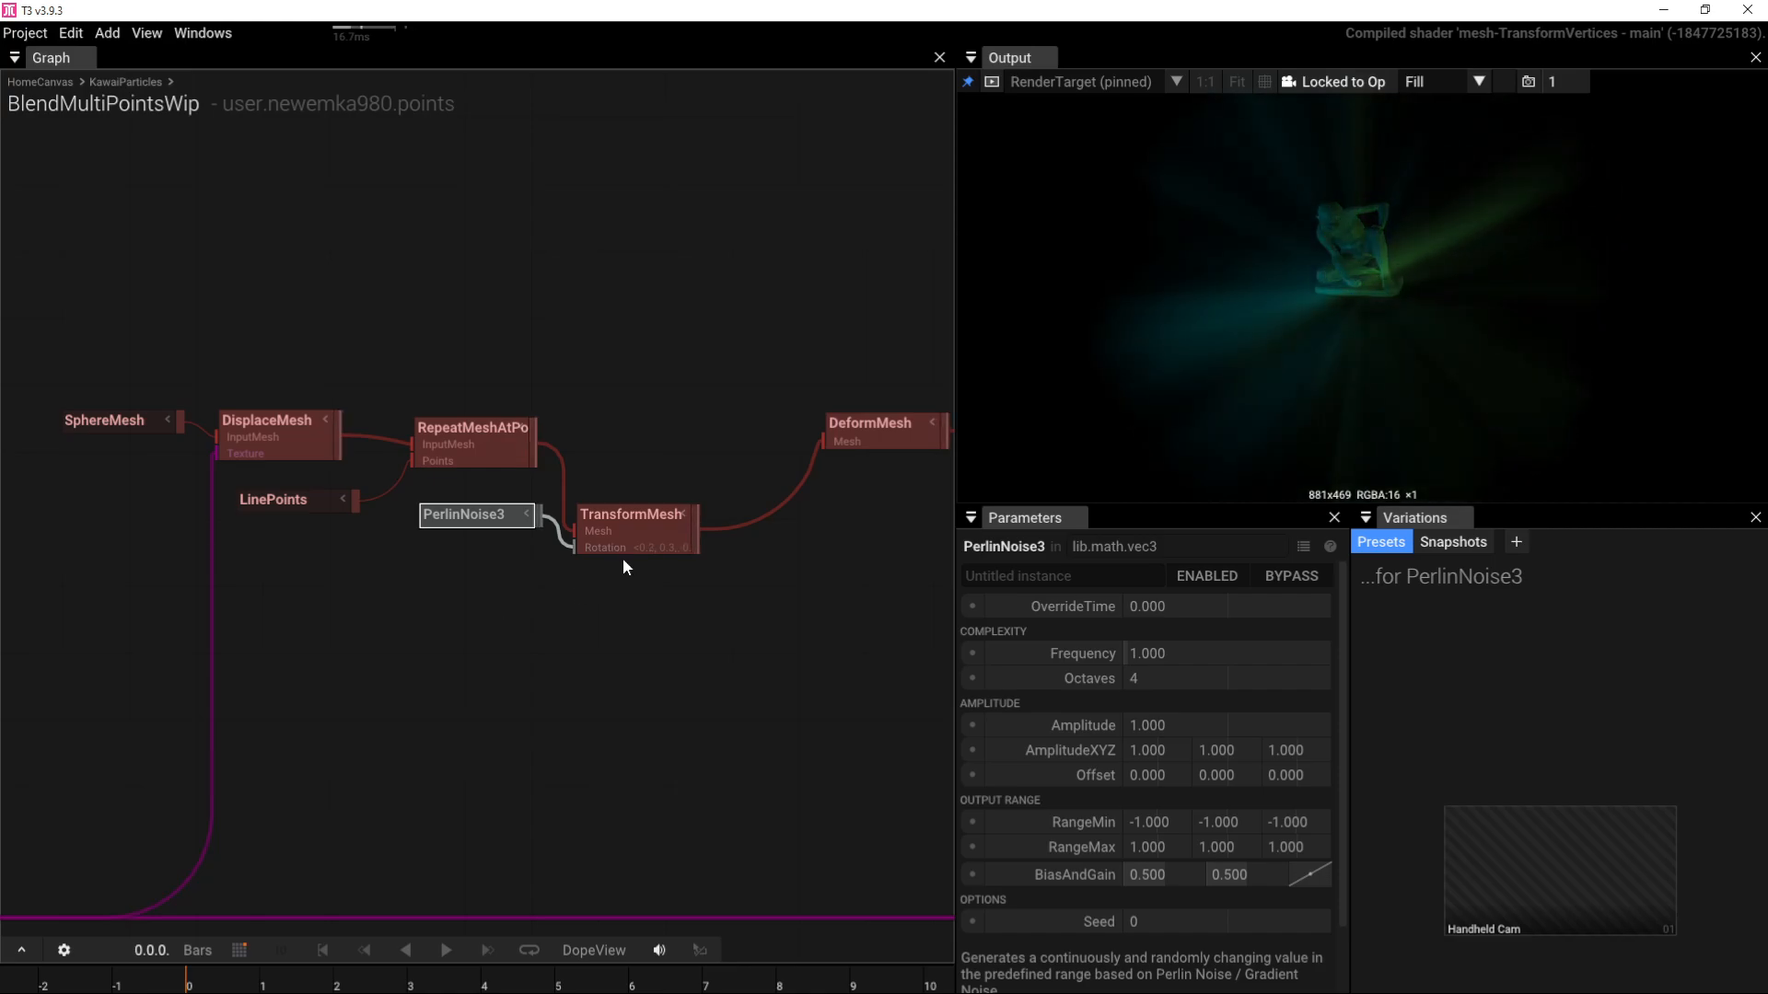
drag(630, 539, 659, 442)
right_drag(765, 521, 683, 545)
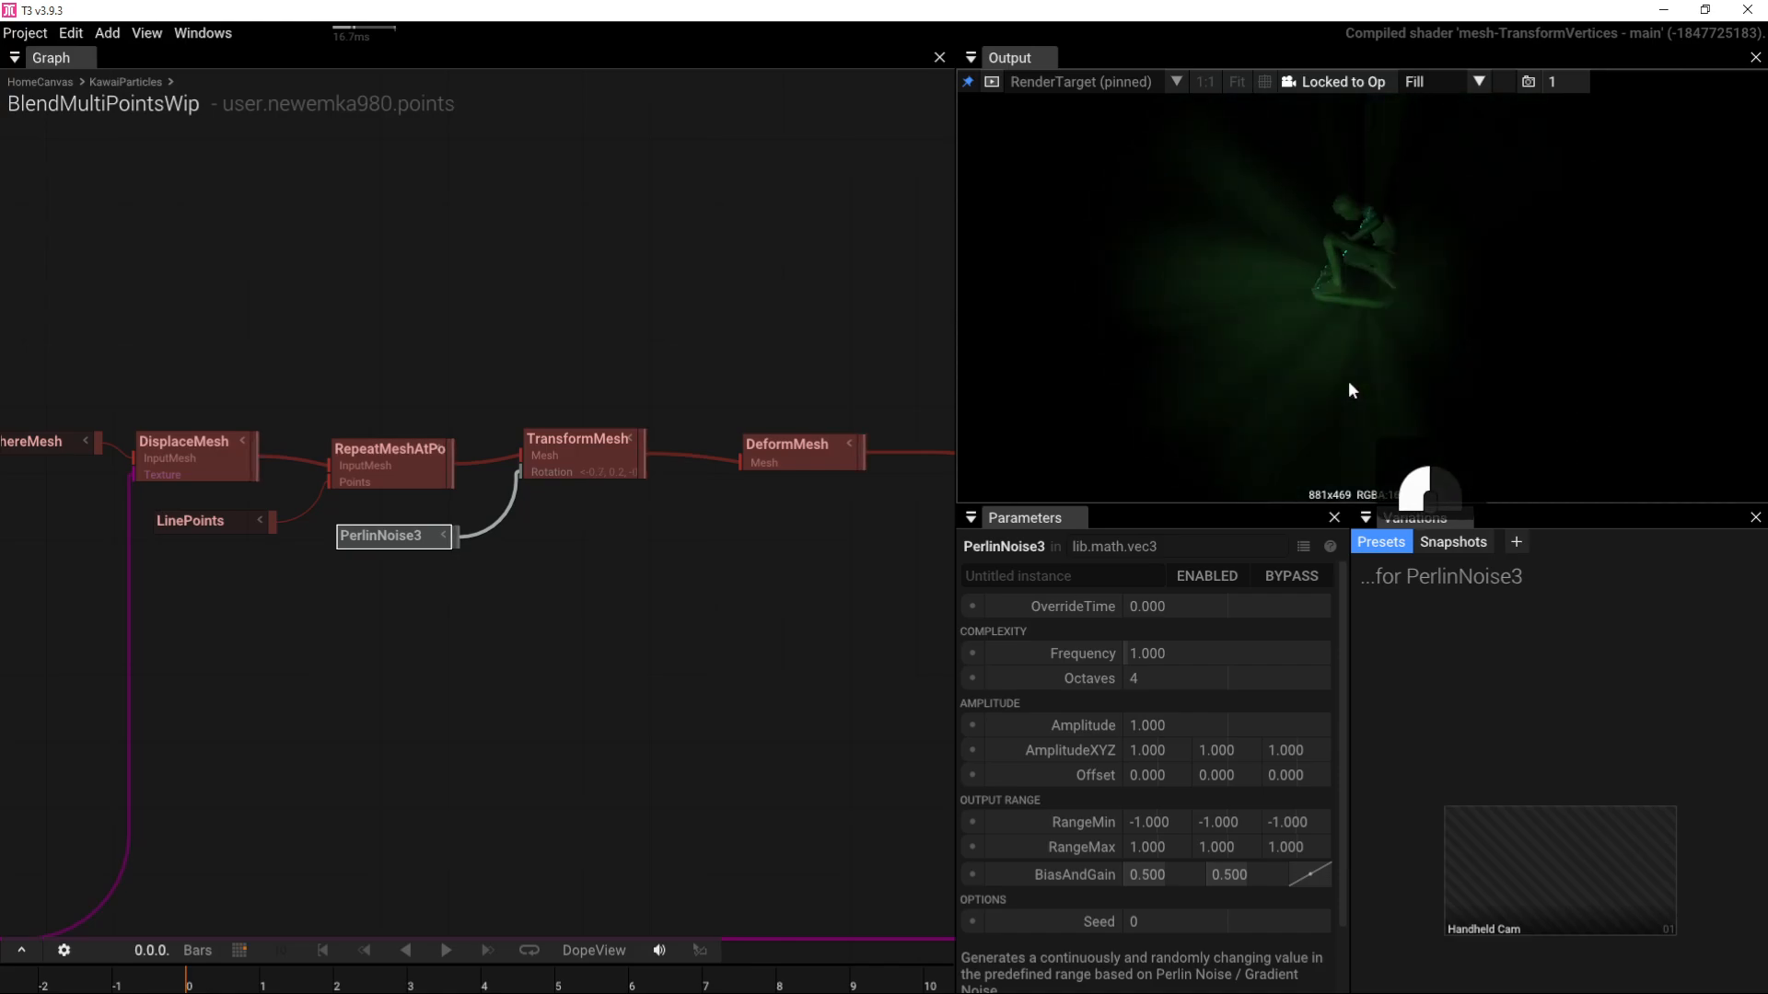
Step: Reset the DeformMesh Twist and enter 90, then orbit the output to inspect
click(801, 458)
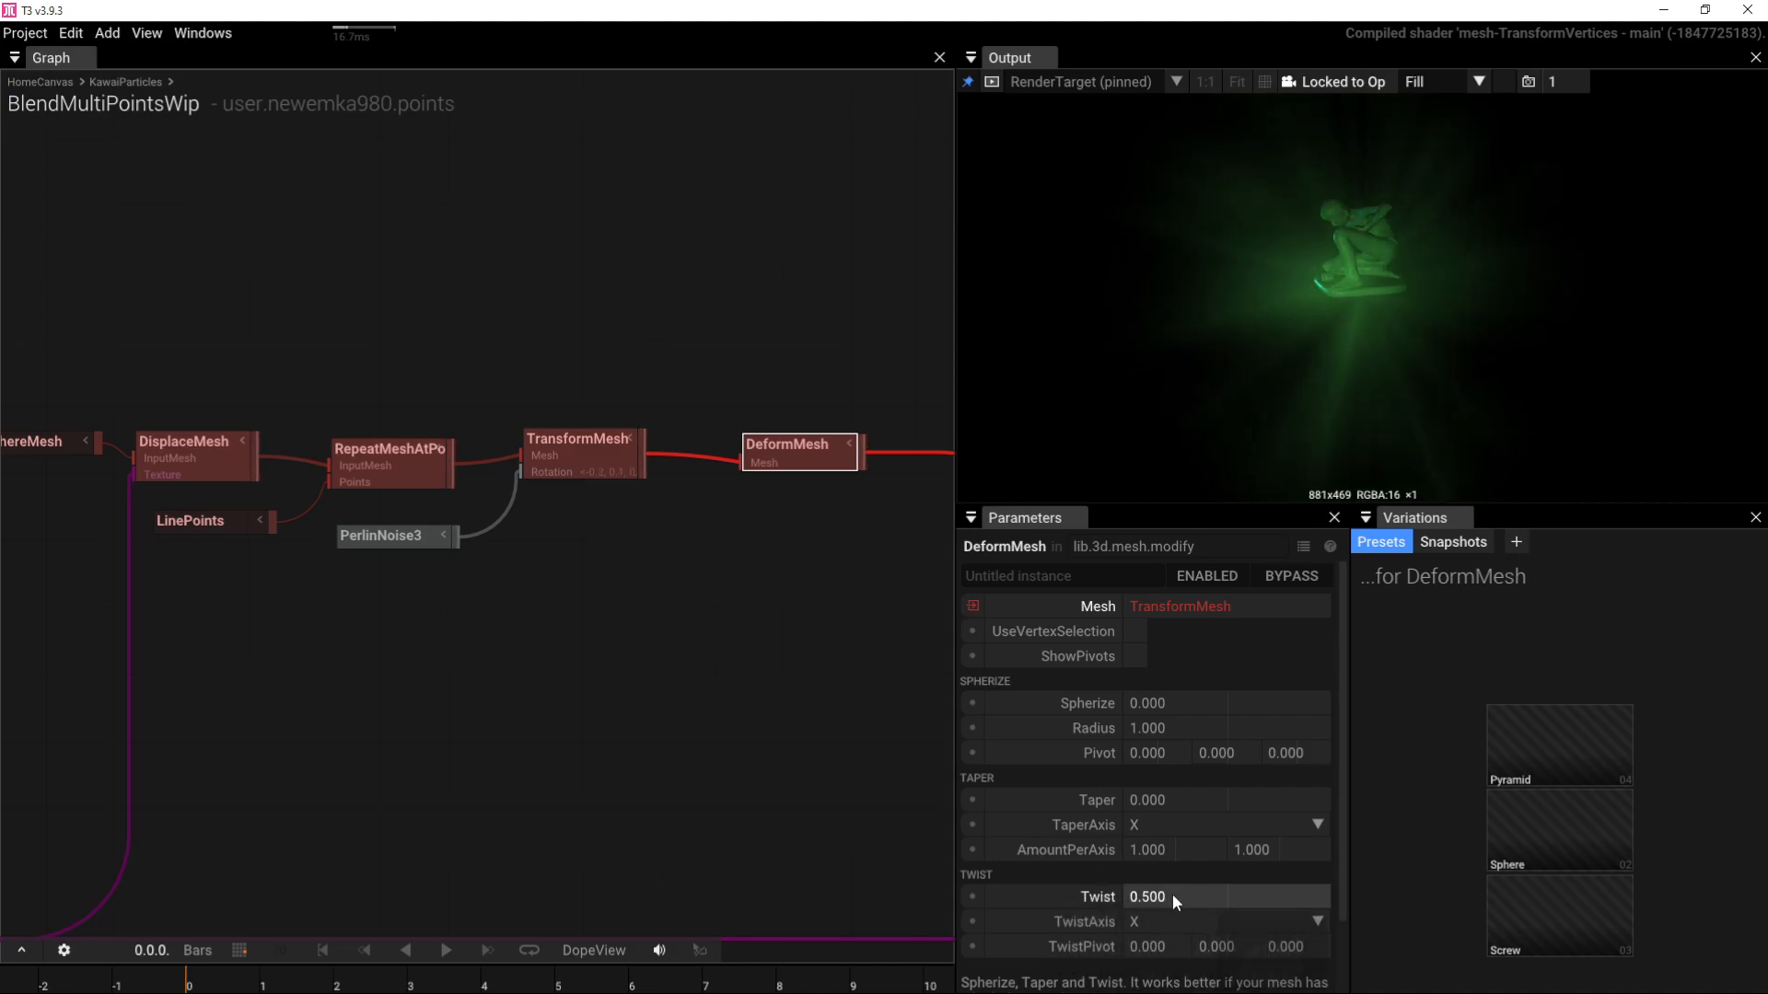
scroll(1173, 893, down, 2)
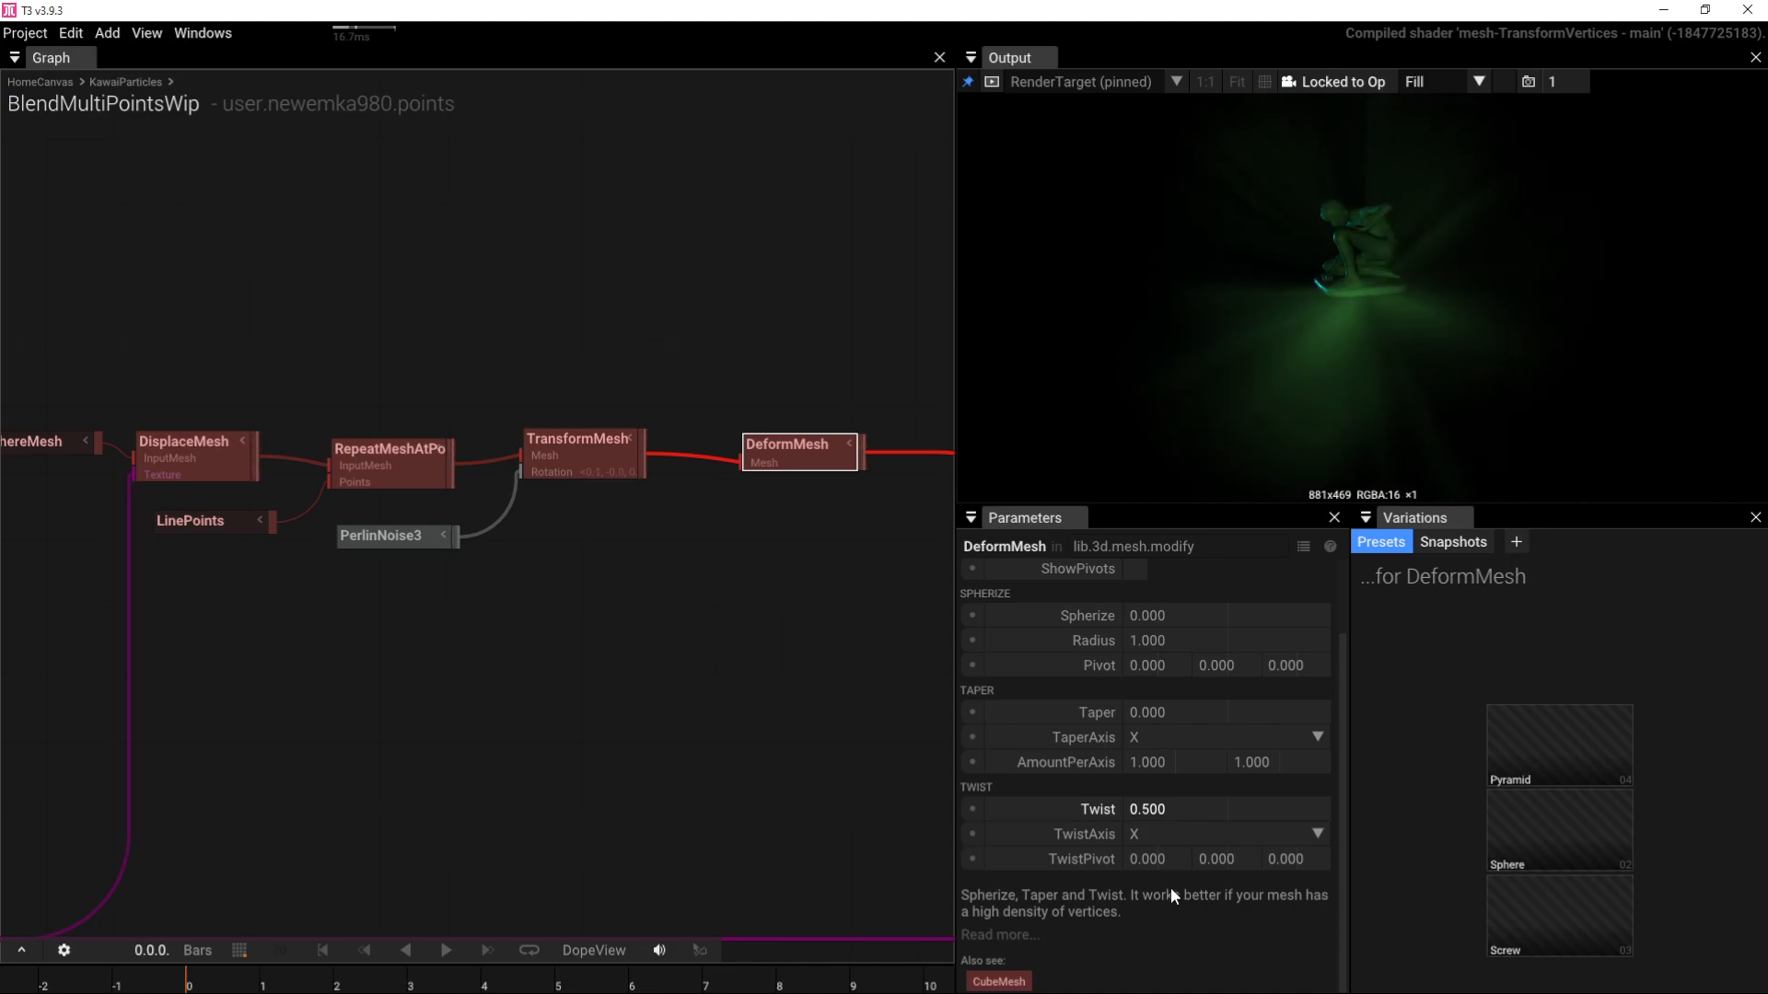
click(1162, 809)
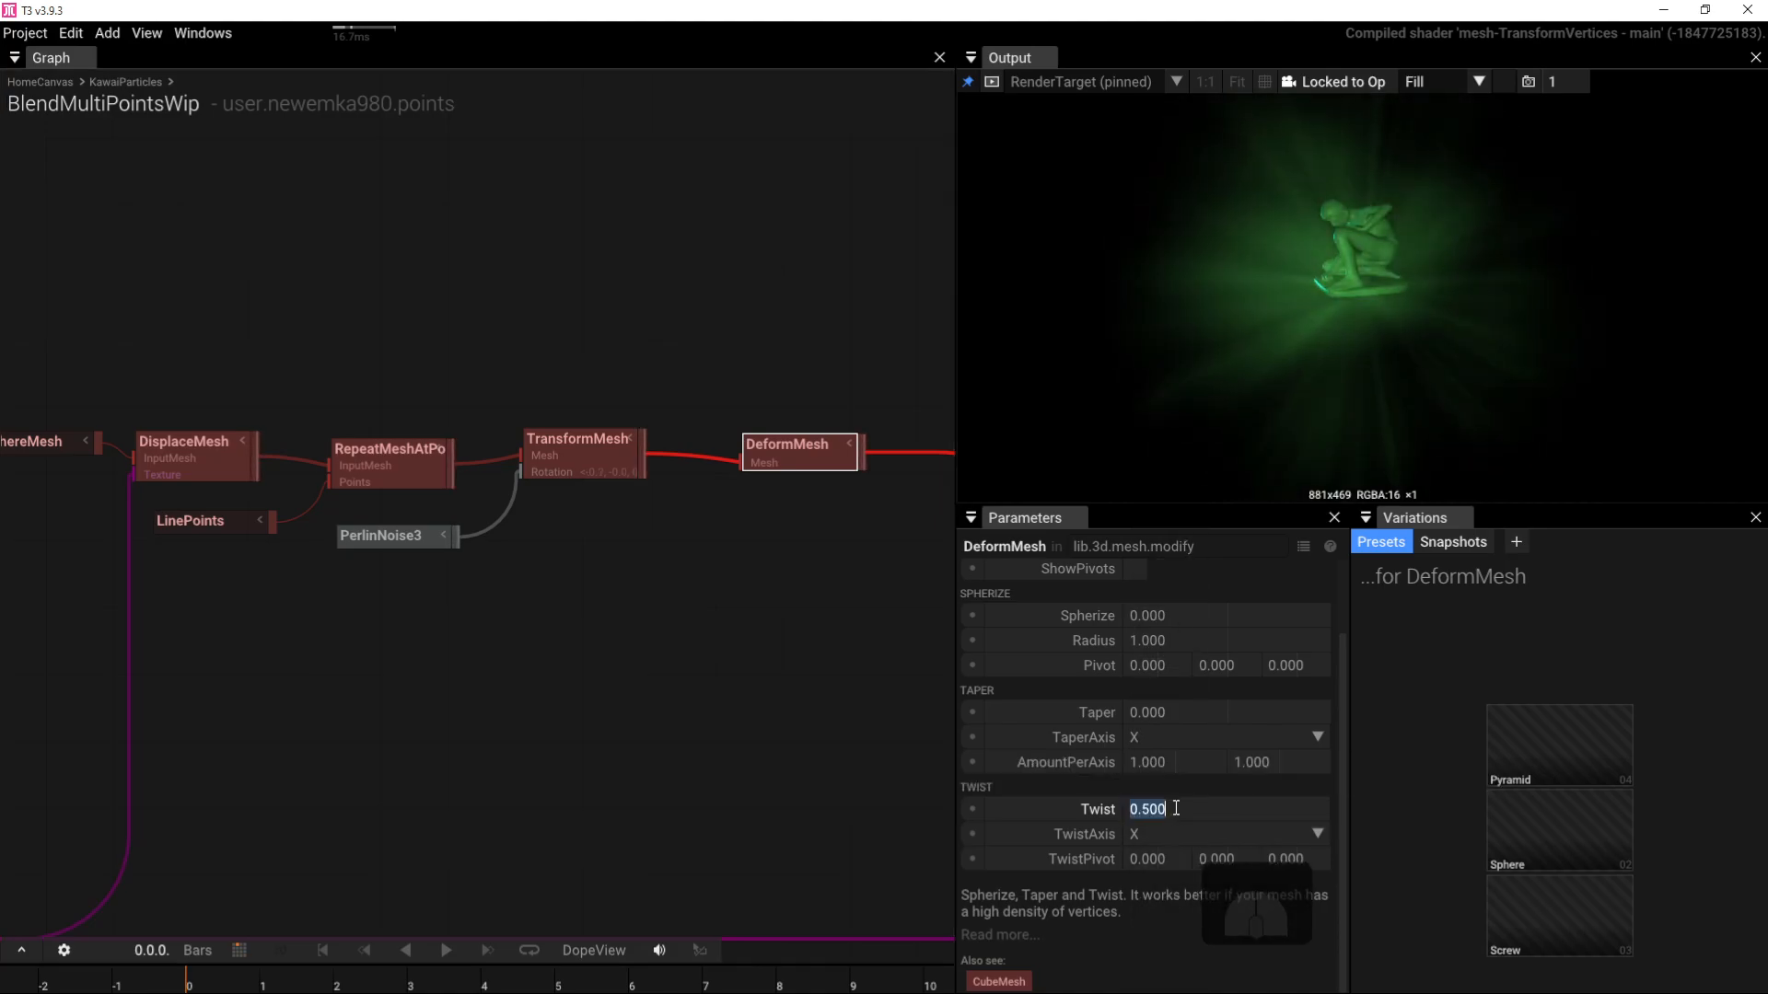
click(1002, 810)
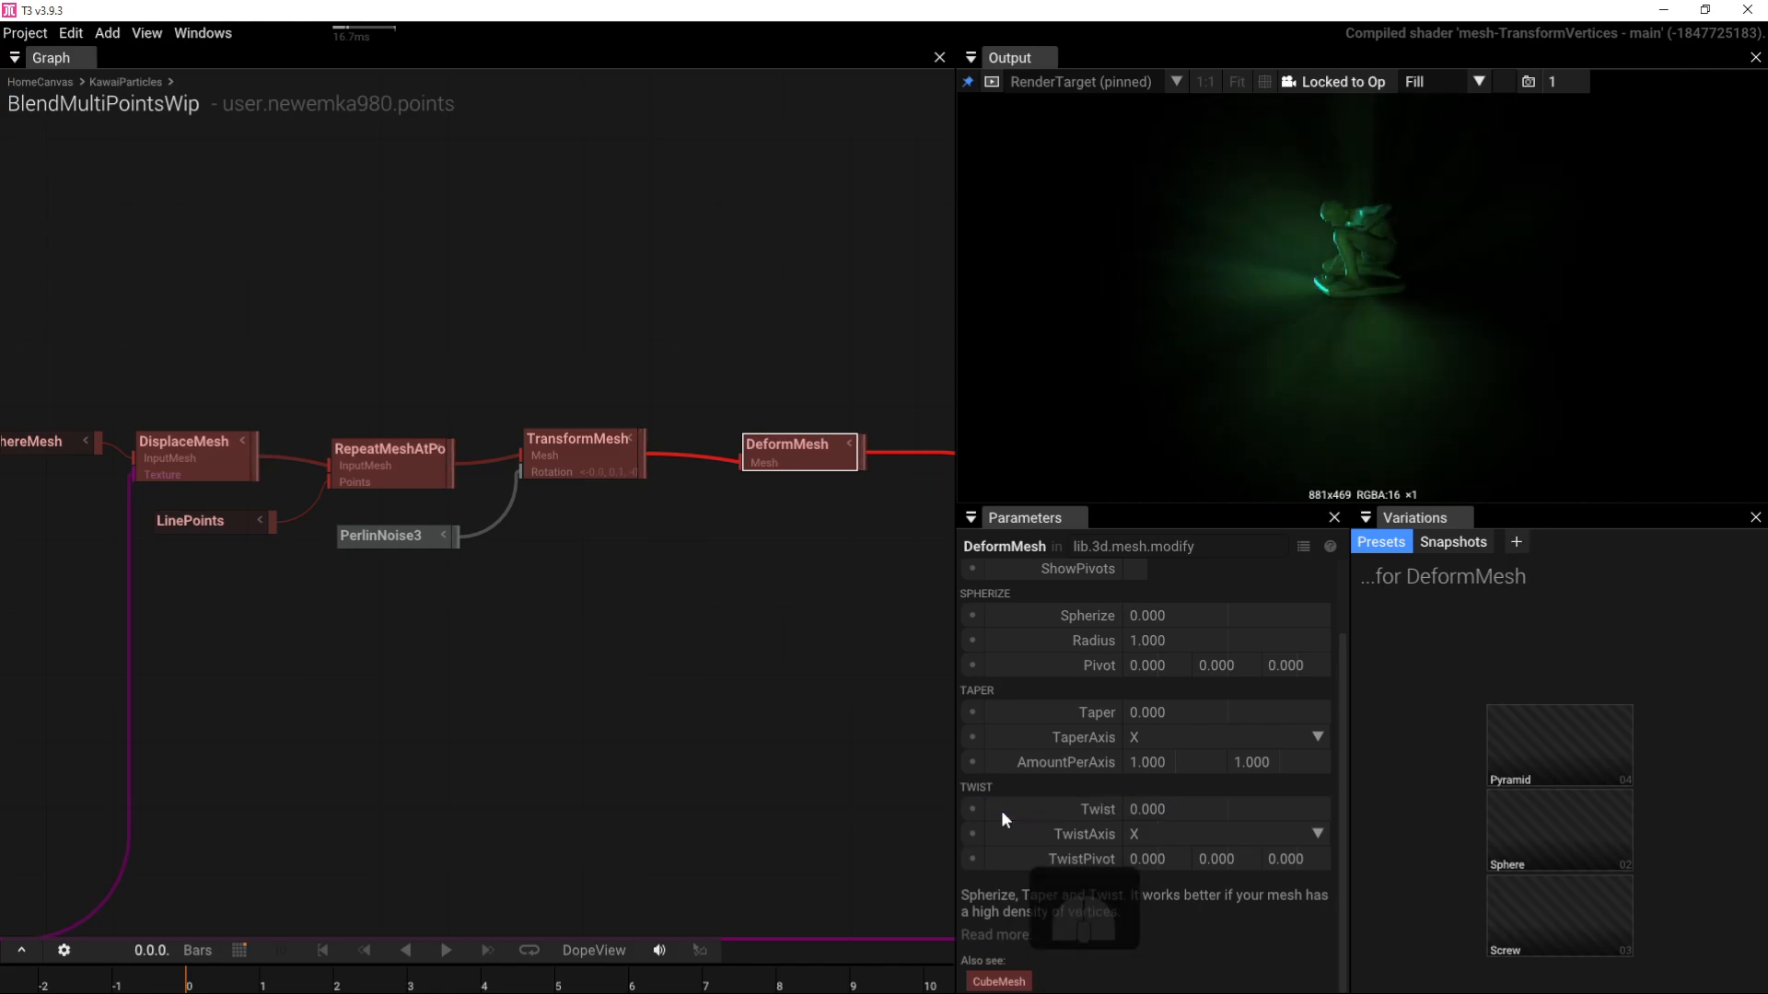
click(1185, 810)
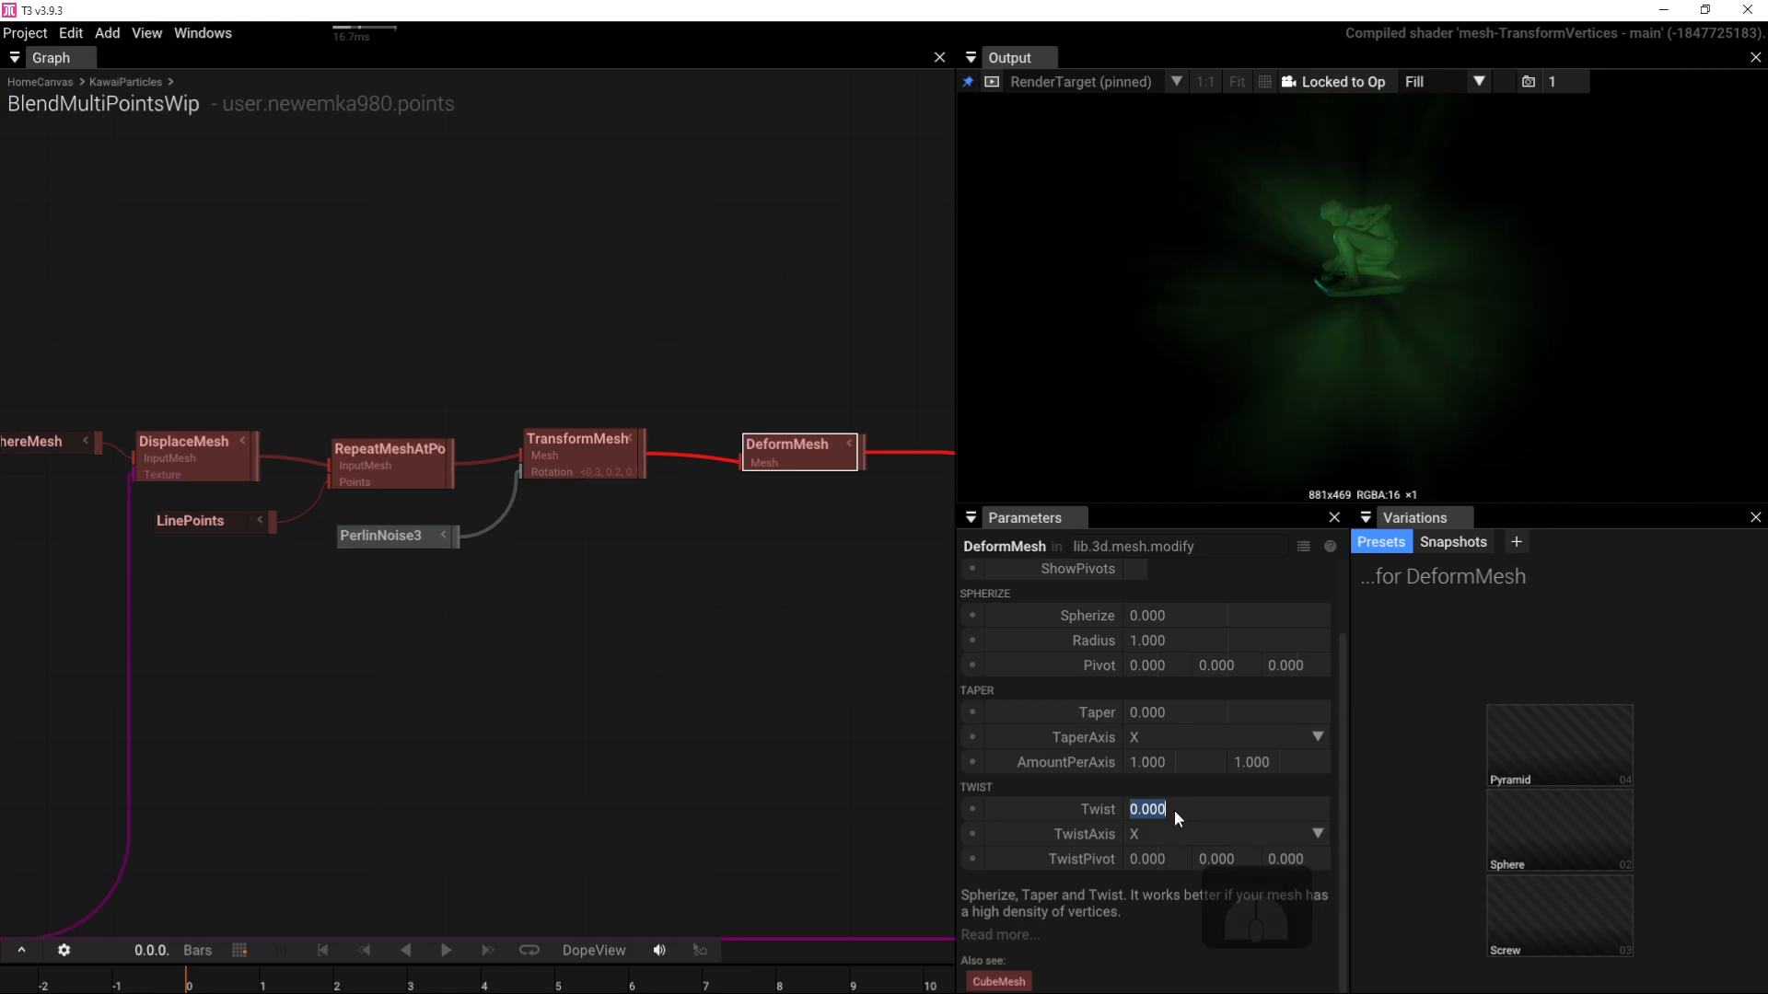
text(90)
key(Return)
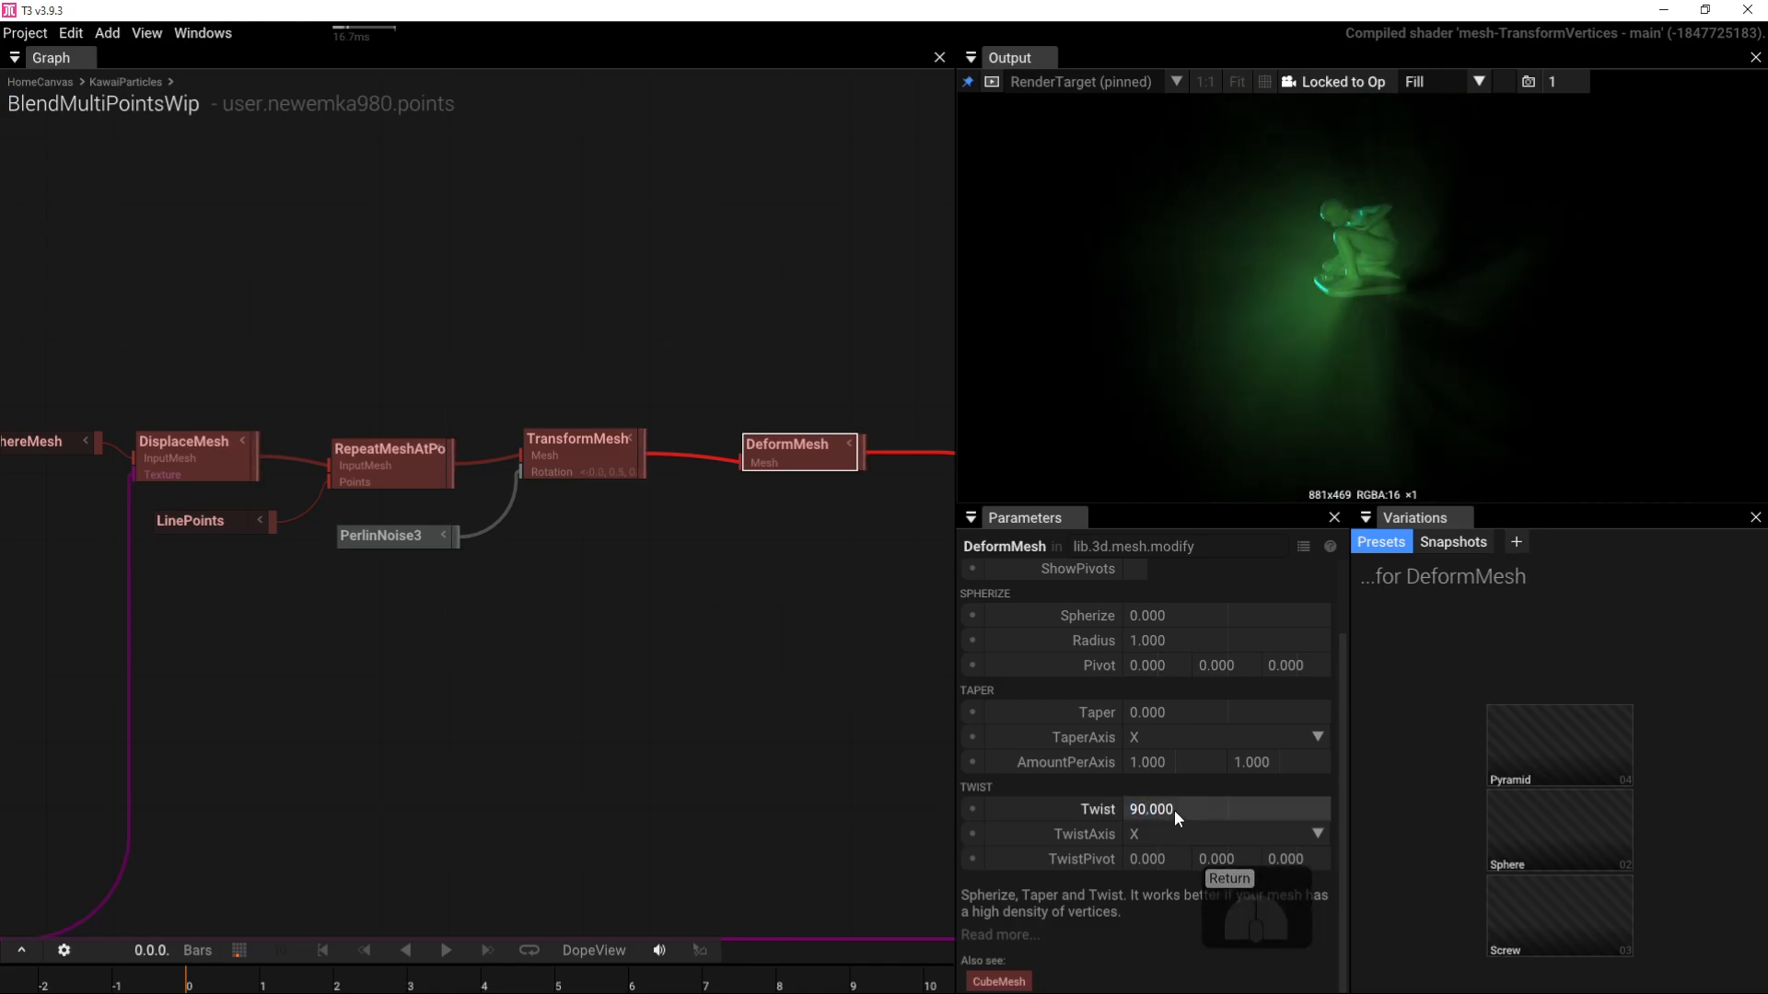
mouse_move(1427, 267)
mouse_down()
mouse_move(1488, 208)
mouse_move(1383, 351)
mouse_move(1335, 279)
mouse_move(1466, 278)
mouse_move(1449, 311)
mouse_move(1328, 353)
mouse_move(1386, 288)
mouse_move(1410, 291)
mouse_up()
scroll(1327, 354, down, 3)
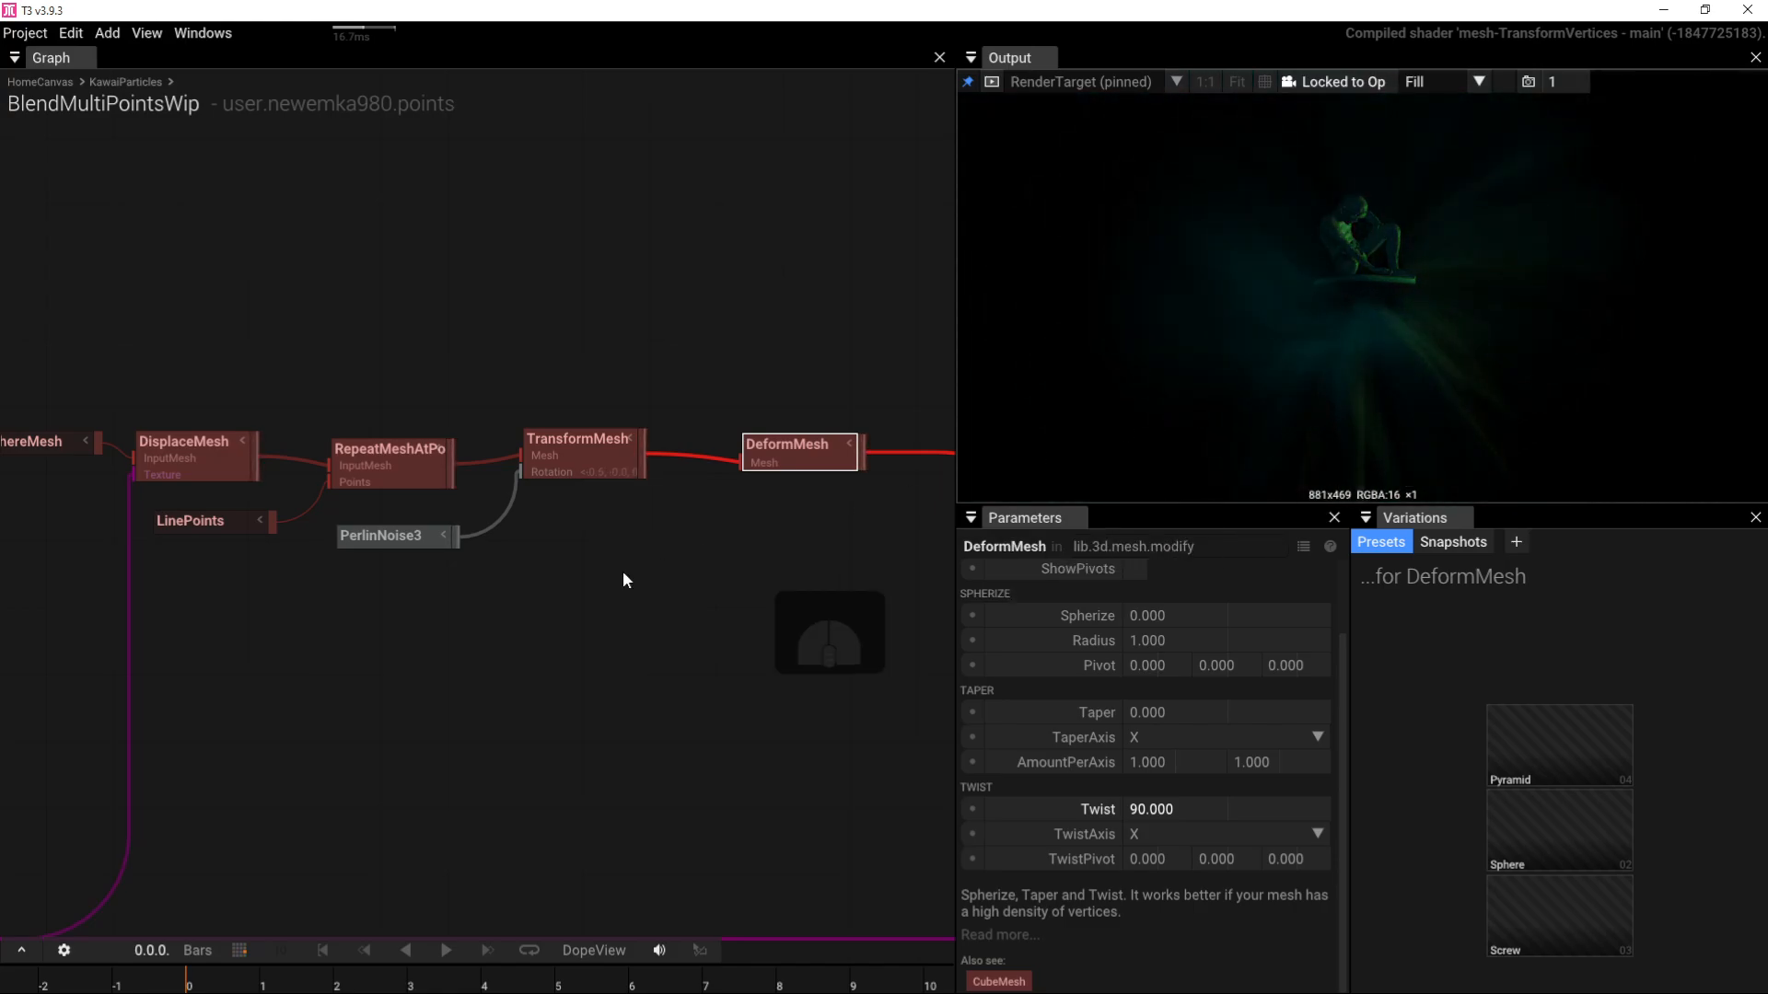
Step: Enter 180 as the PerlinNoise3 Amplitude and orbit the output to check the rotation
click(407, 543)
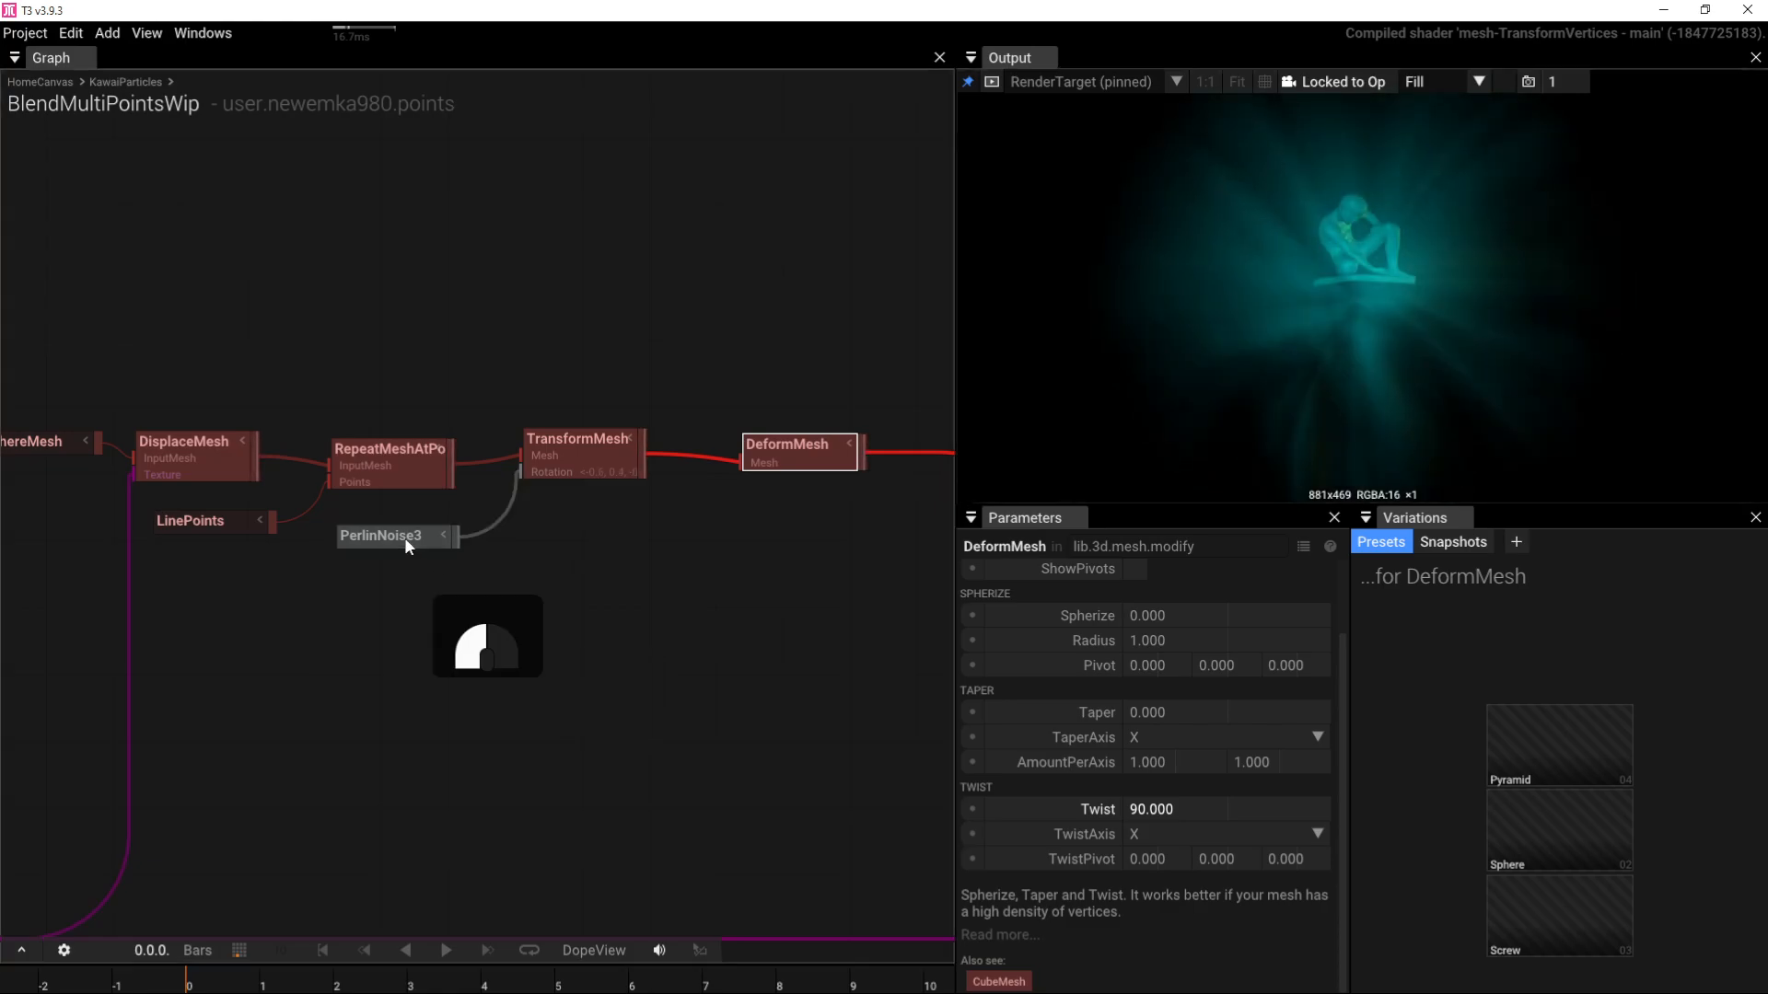
click(1197, 643)
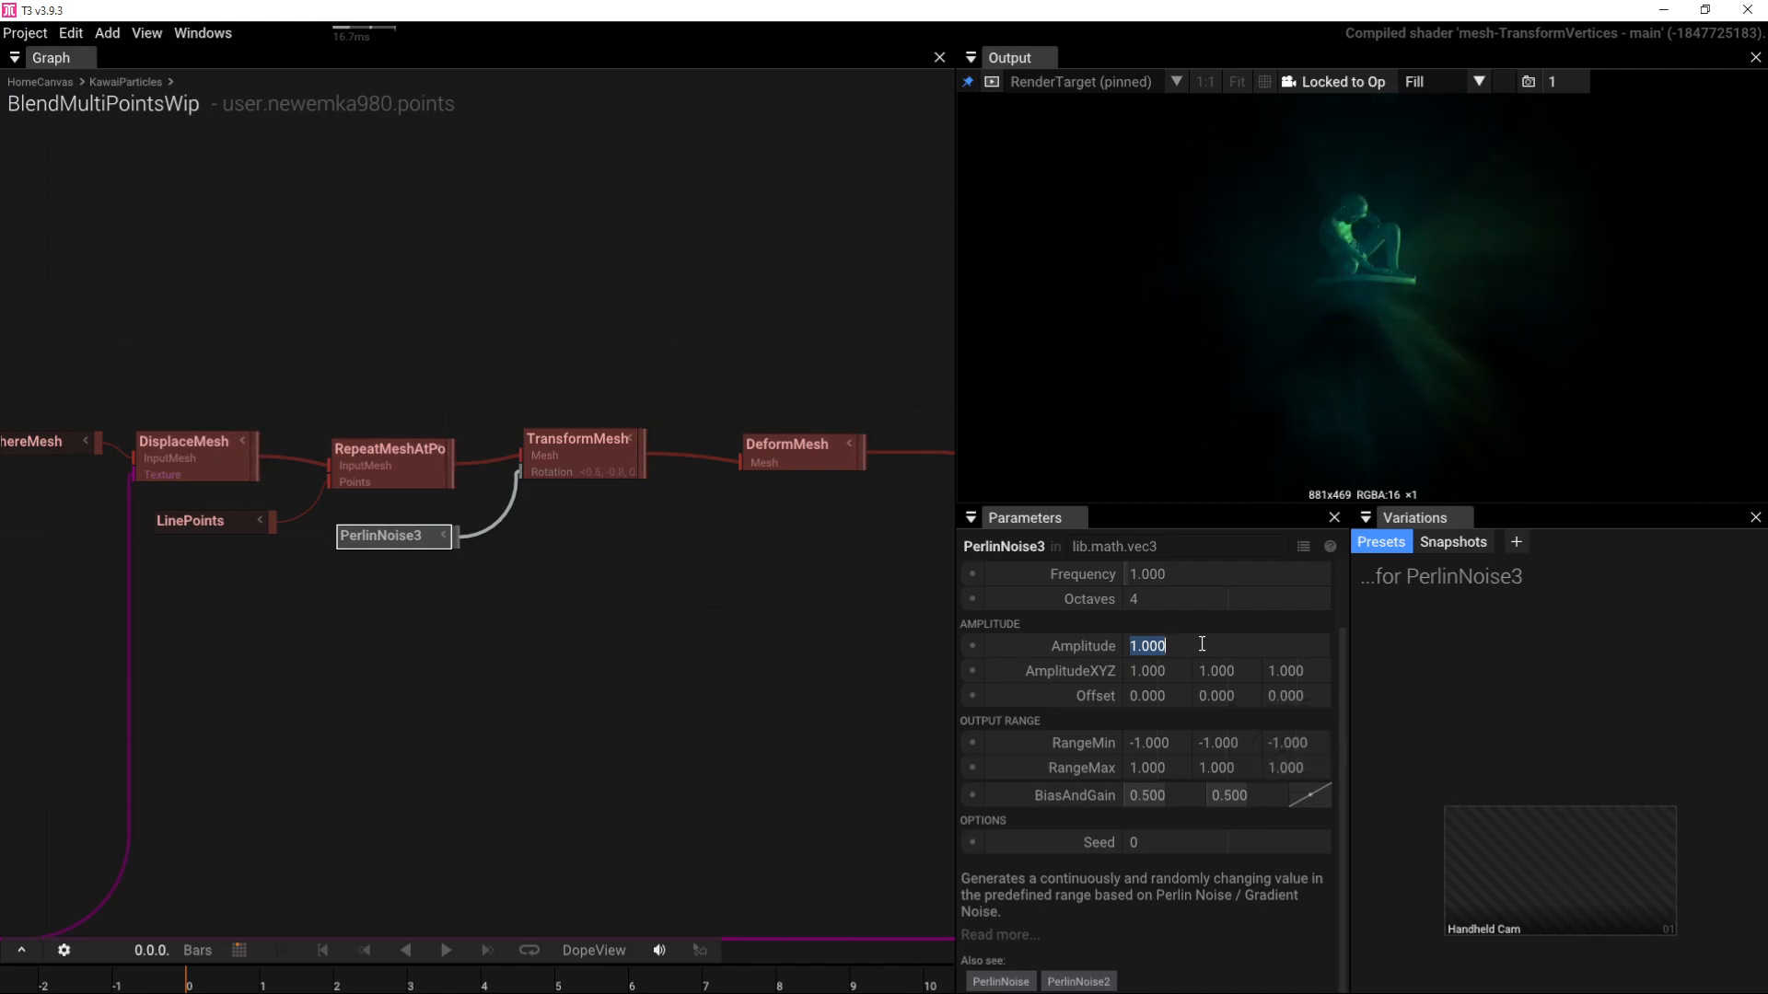
text(180)
key(Return)
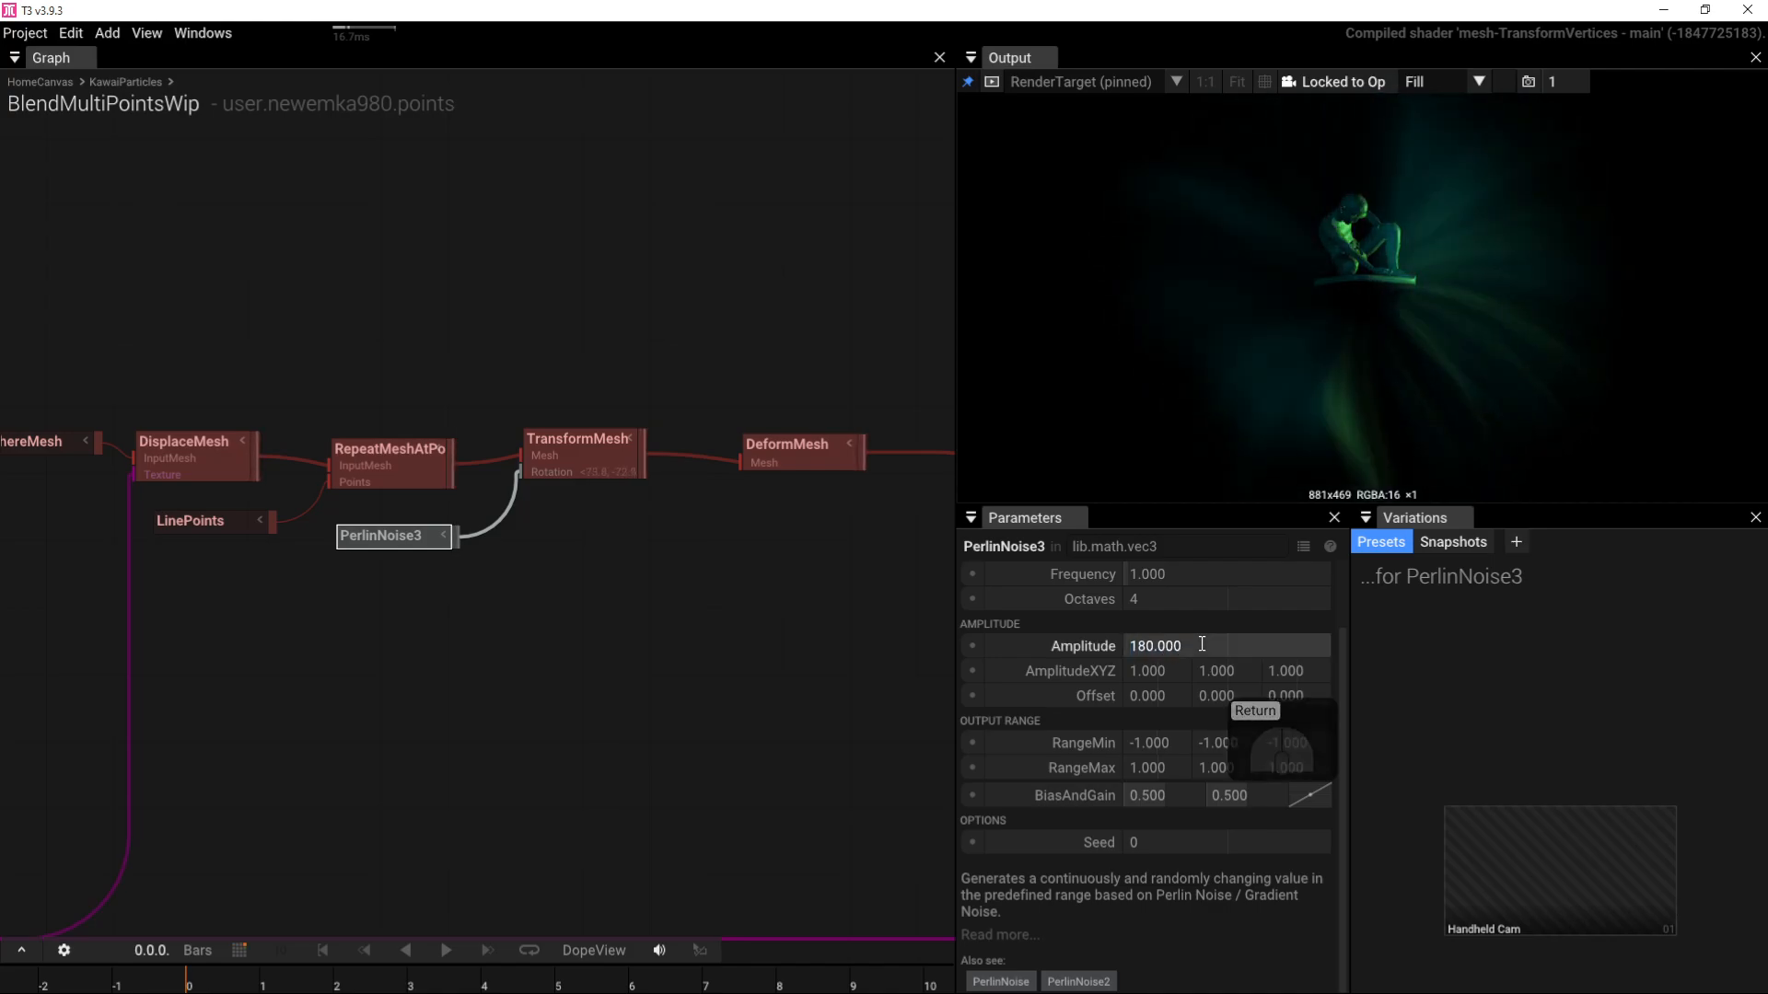
click(1283, 230)
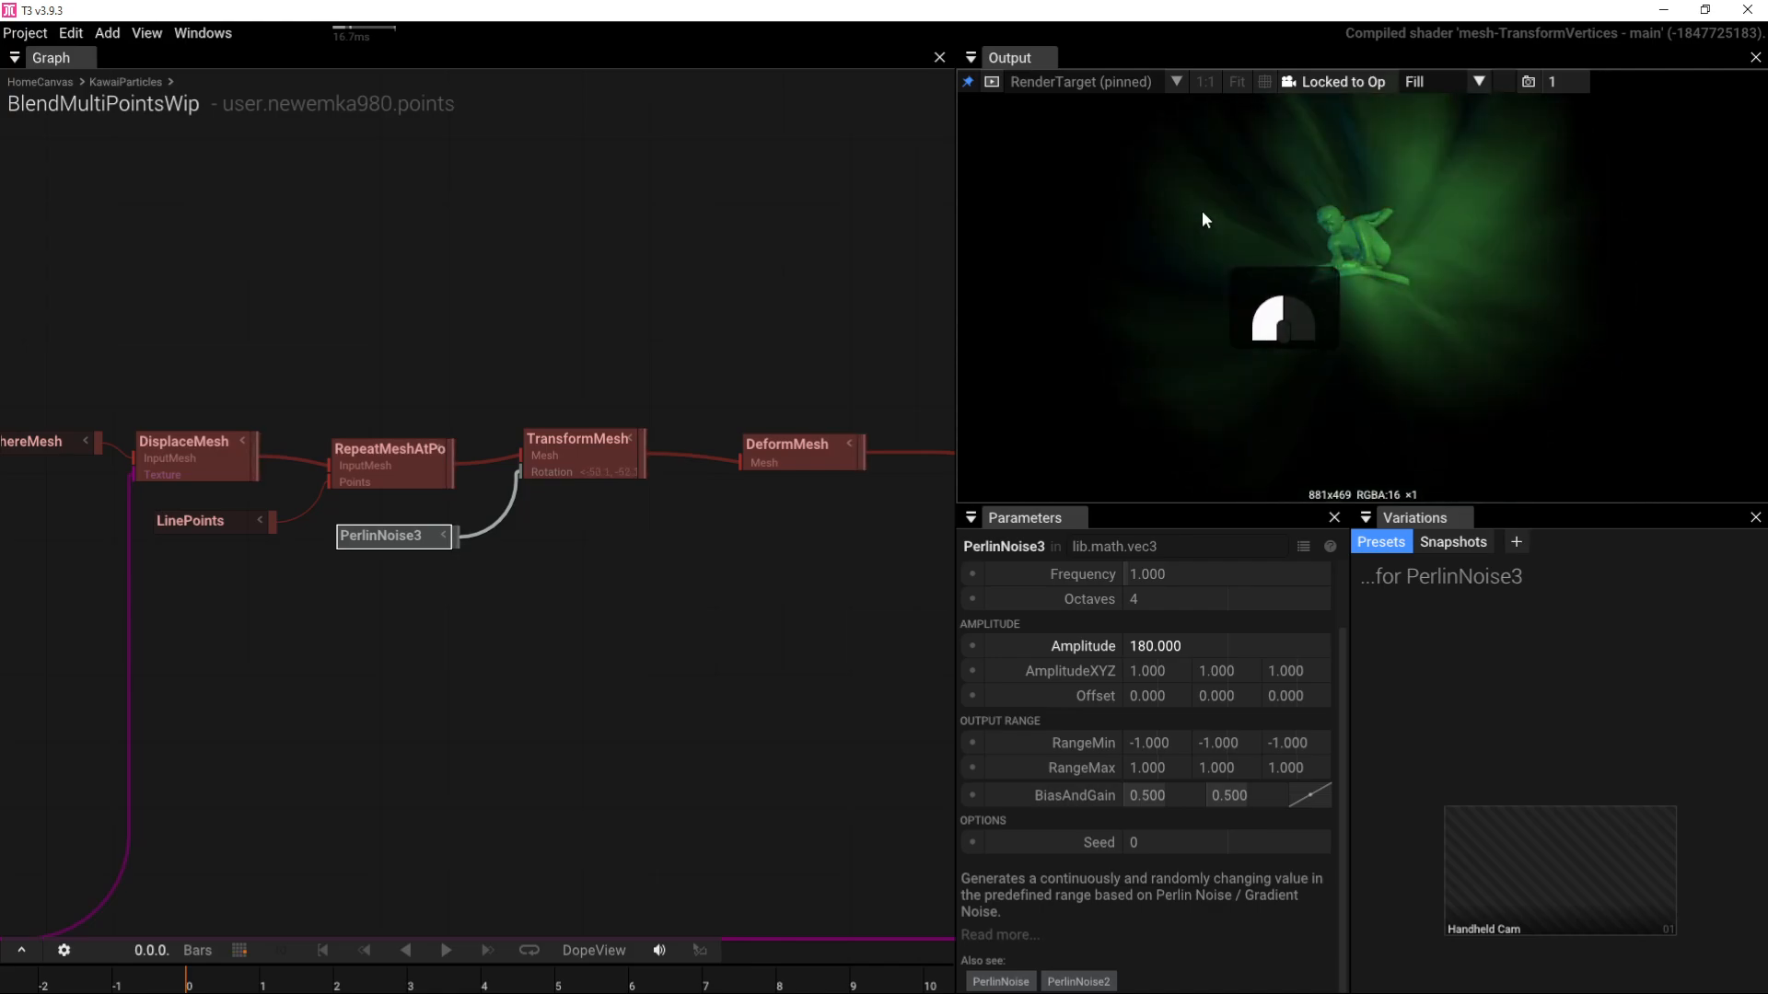
drag(1237, 249, 1362, 241)
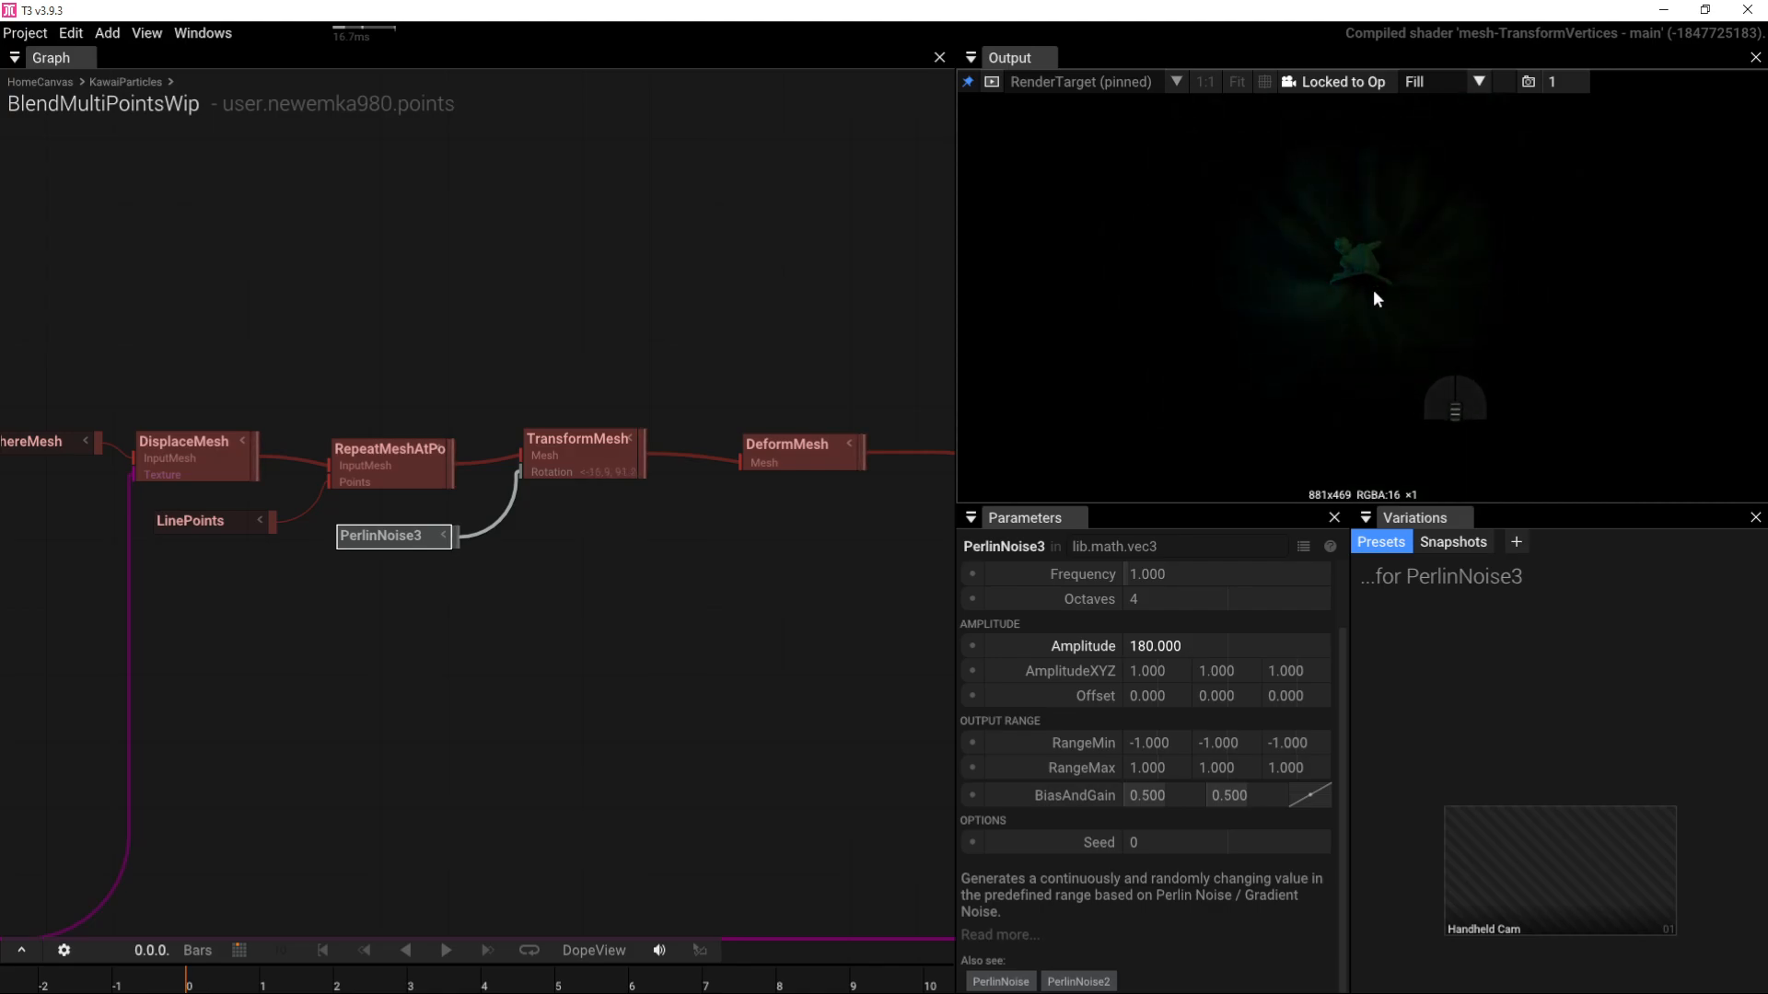
scroll(1373, 289, up, 5)
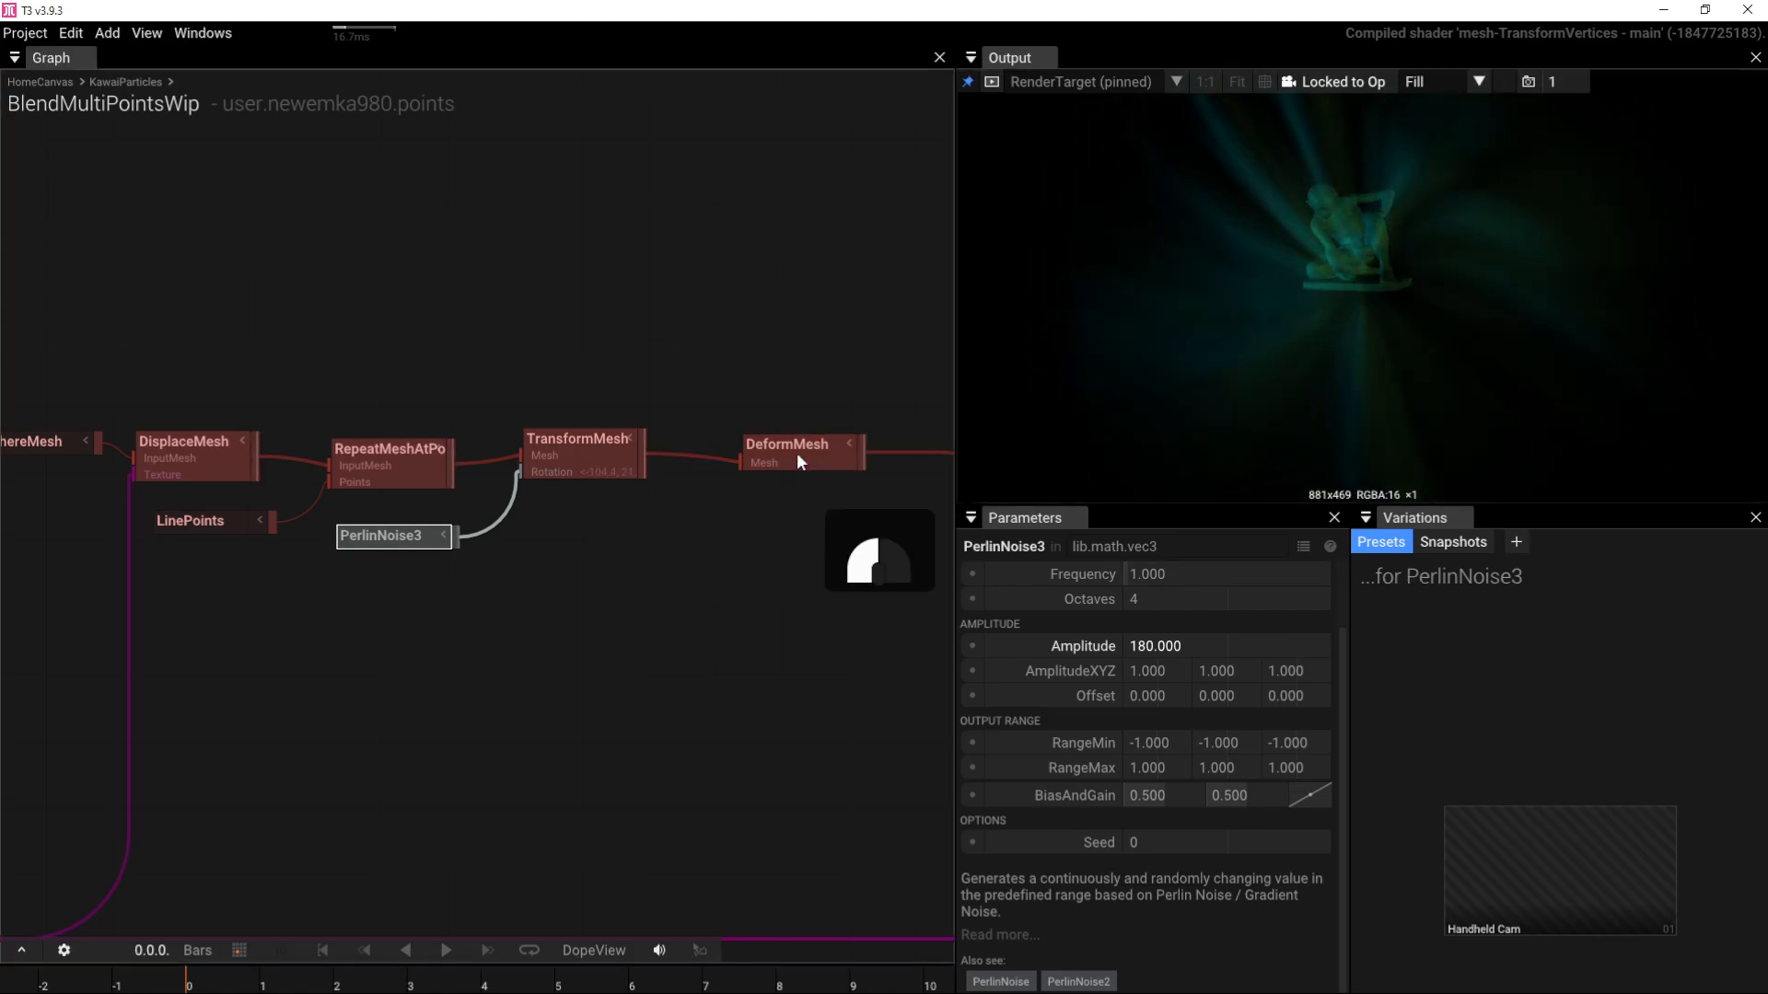
click(797, 451)
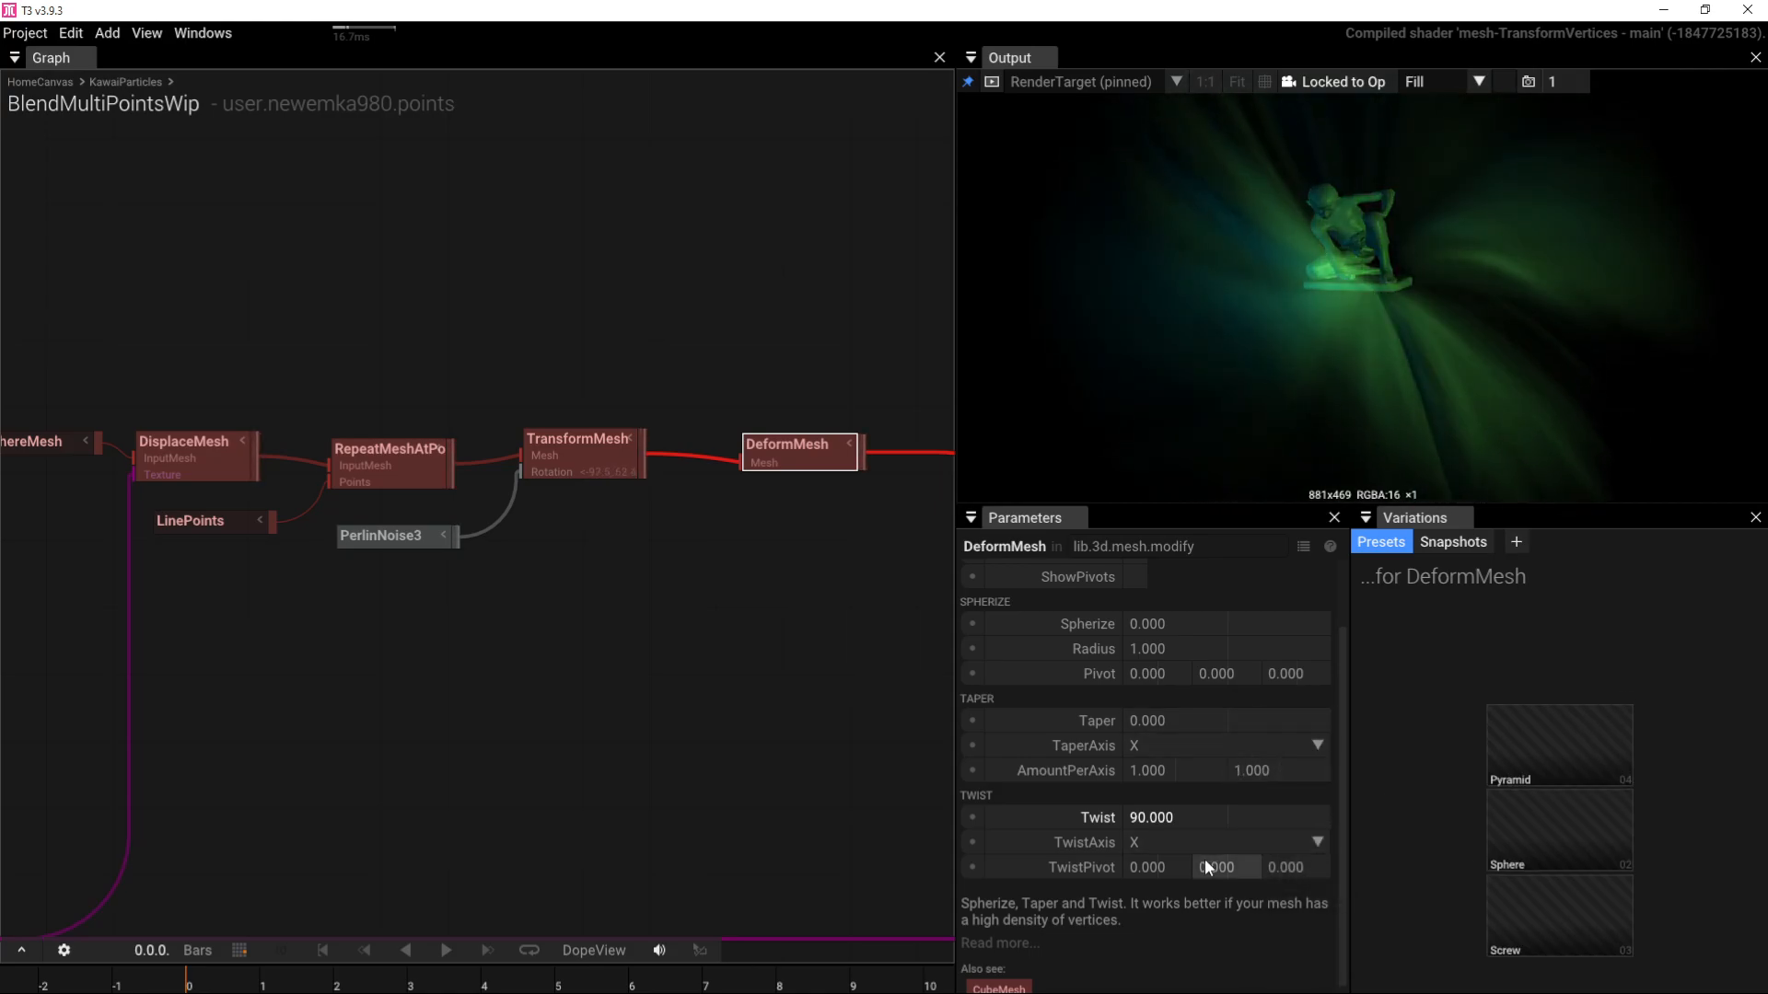
scroll(1147, 777, up, 2)
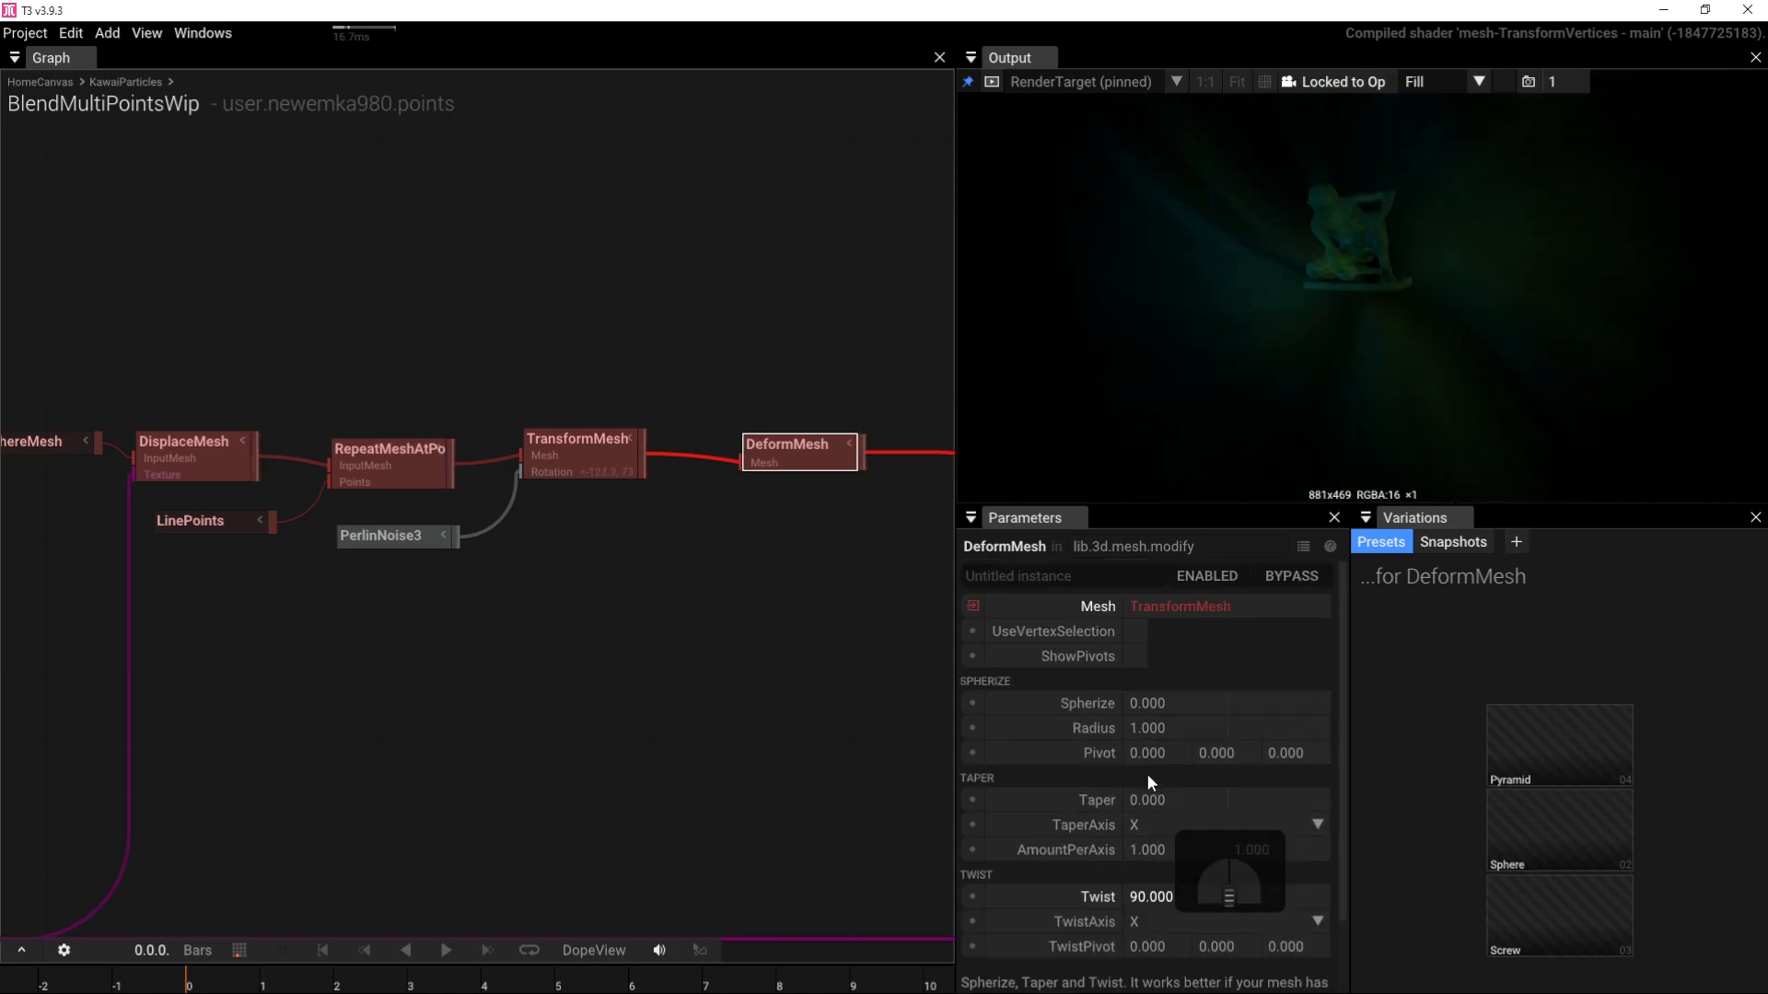
scroll(609, 699, down, 3)
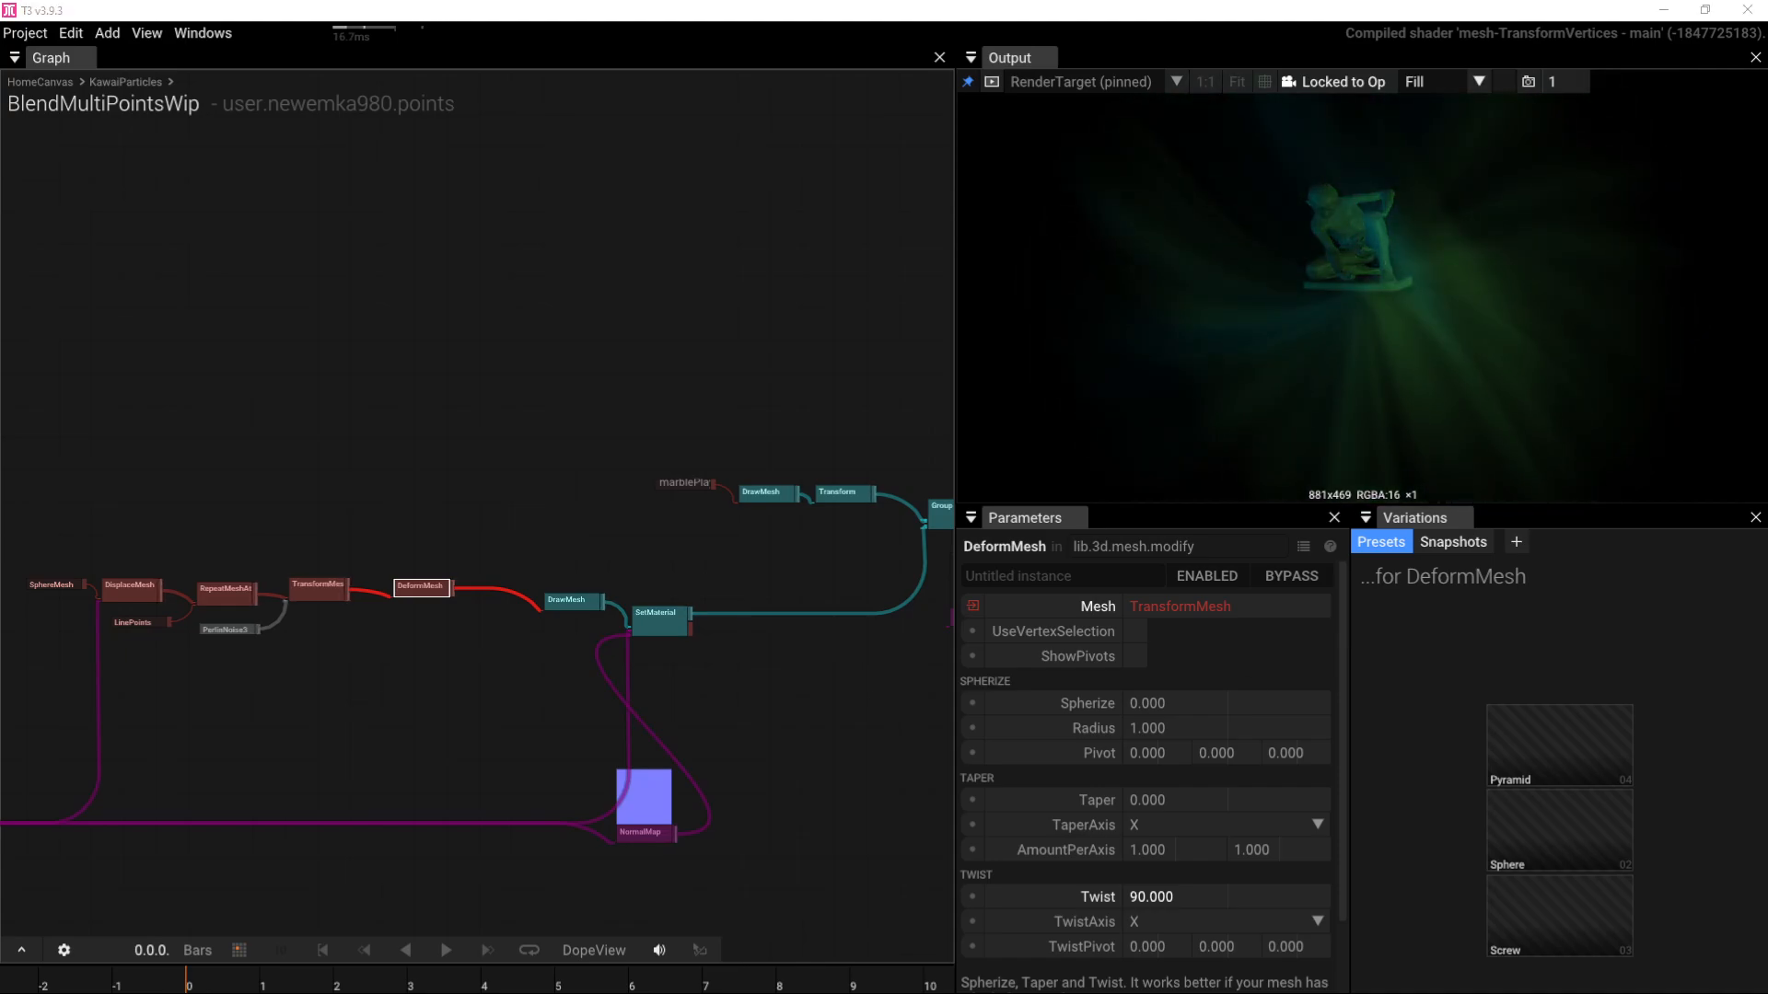
mouse_move(383, 976)
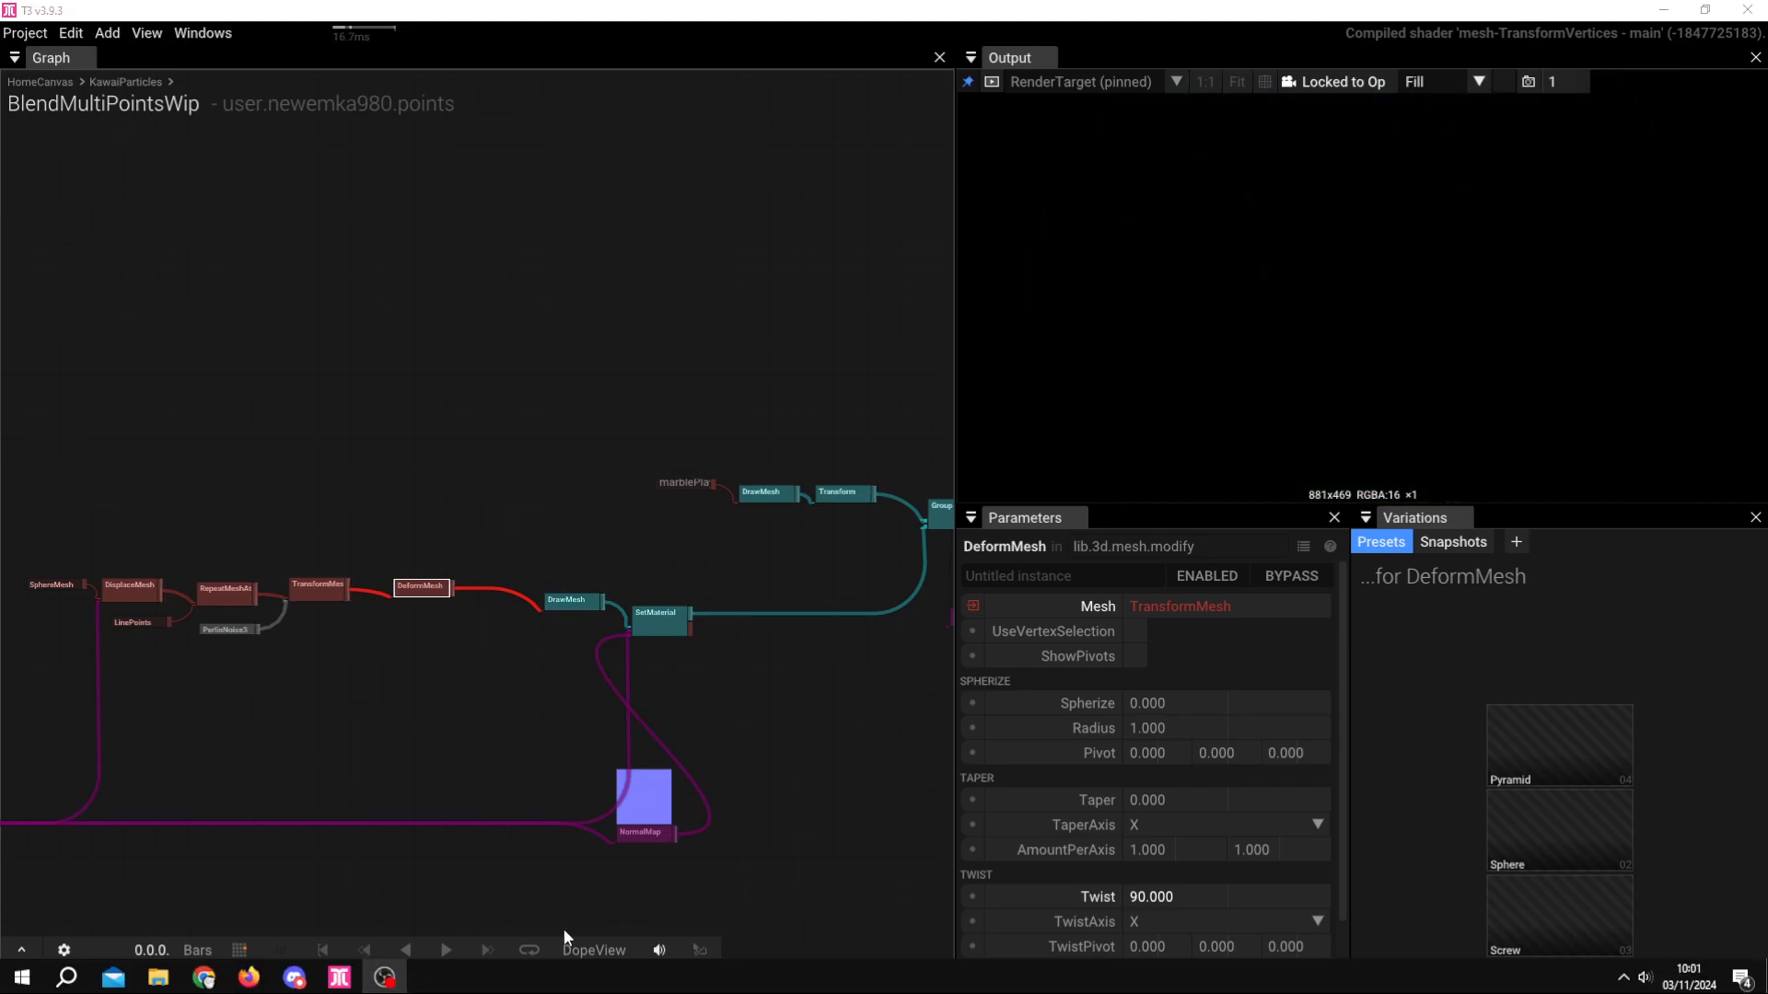